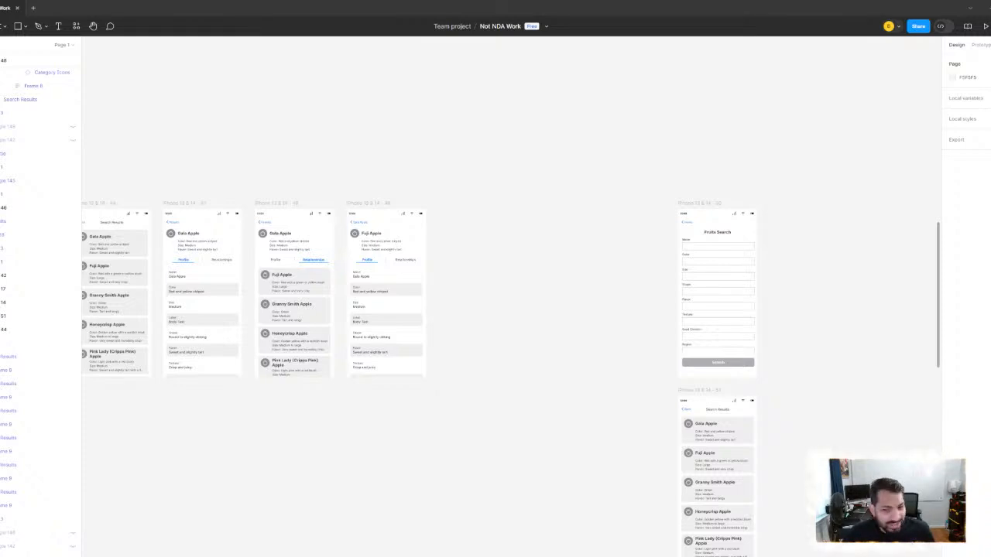
- Survey the screens, components and user flows across the canvas, ending at the Research Tool notes
{"action": "scroll", "coordinate": [550, 230], "scroll_direction": "down", "scroll_amount": 5}
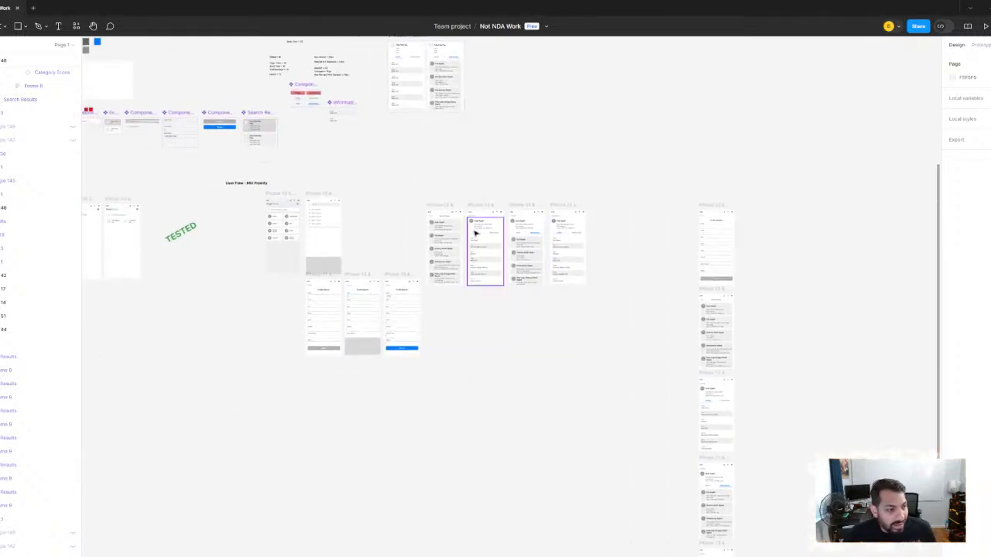
{"action": "scroll", "coordinate": [389, 209], "scroll_direction": "down", "scroll_amount": 3}
{"action": "scroll", "coordinate": [346, 188], "scroll_direction": "up", "scroll_amount": 5}
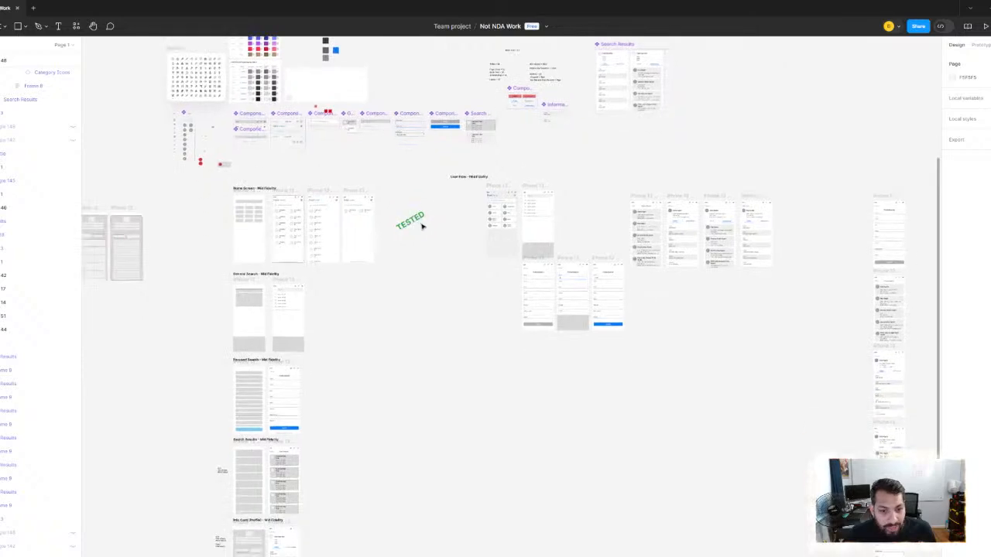
{"action": "scroll", "coordinate": [346, 188], "scroll_direction": "down", "scroll_amount": 3}
{"action": "left_click_drag", "start_coordinate": [181, 234], "coordinate": [403, 224]}
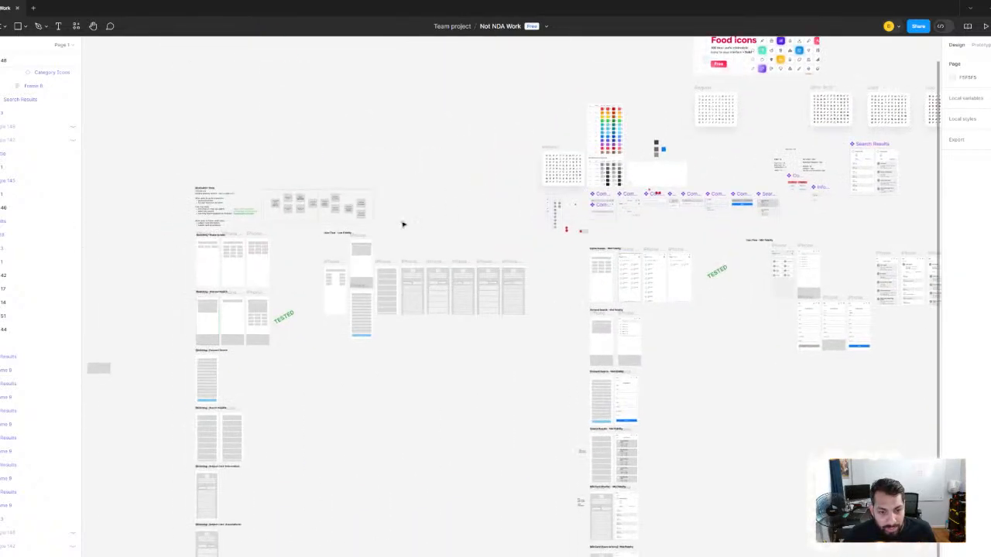
{"action": "scroll", "coordinate": [403, 223], "scroll_direction": "up", "scroll_amount": 4}
{"action": "scroll", "coordinate": [364, 194], "scroll_direction": "up", "scroll_amount": 6}
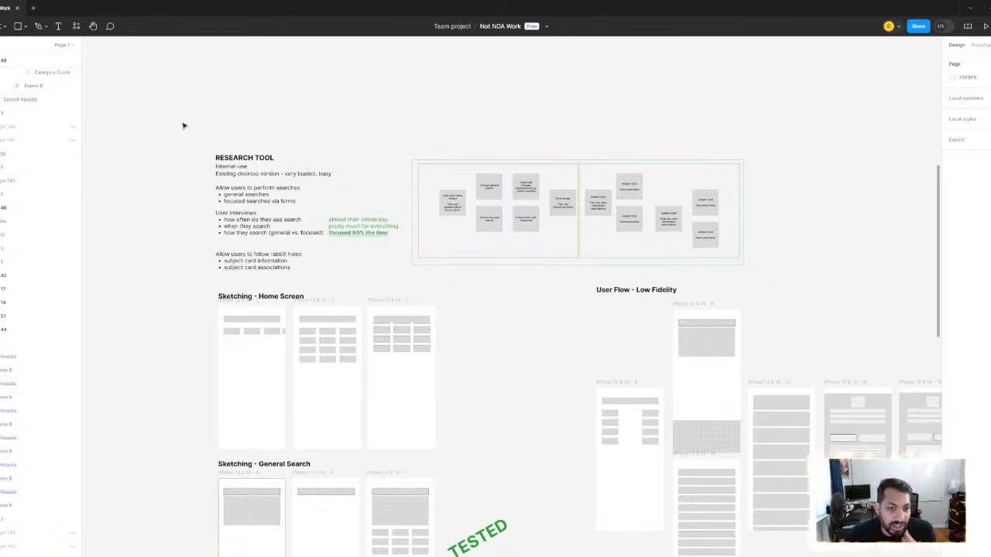
{"action": "left_click_drag", "start_coordinate": [183, 125], "coordinate": [237, 160]}
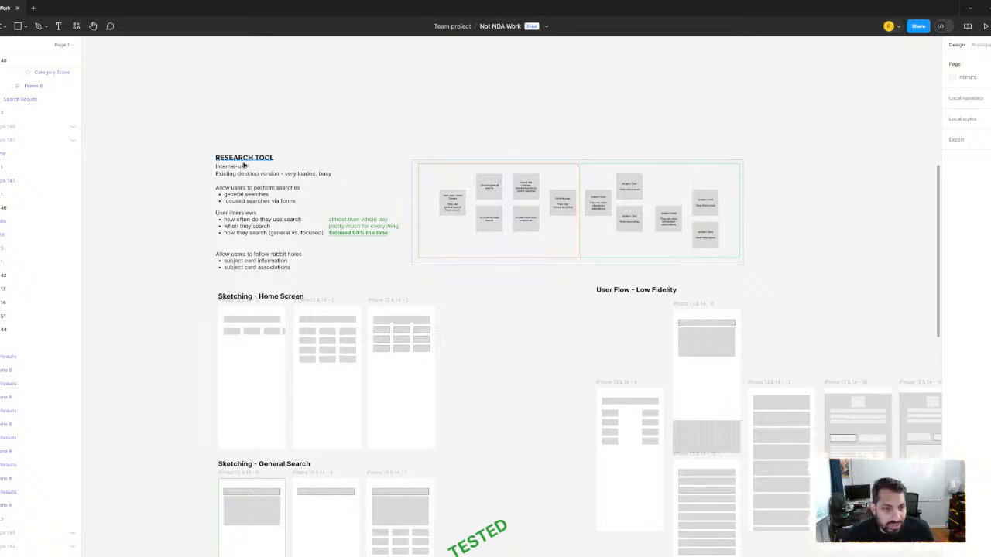
{"action": "scroll", "coordinate": [242, 162], "scroll_direction": "up", "scroll_amount": 3}
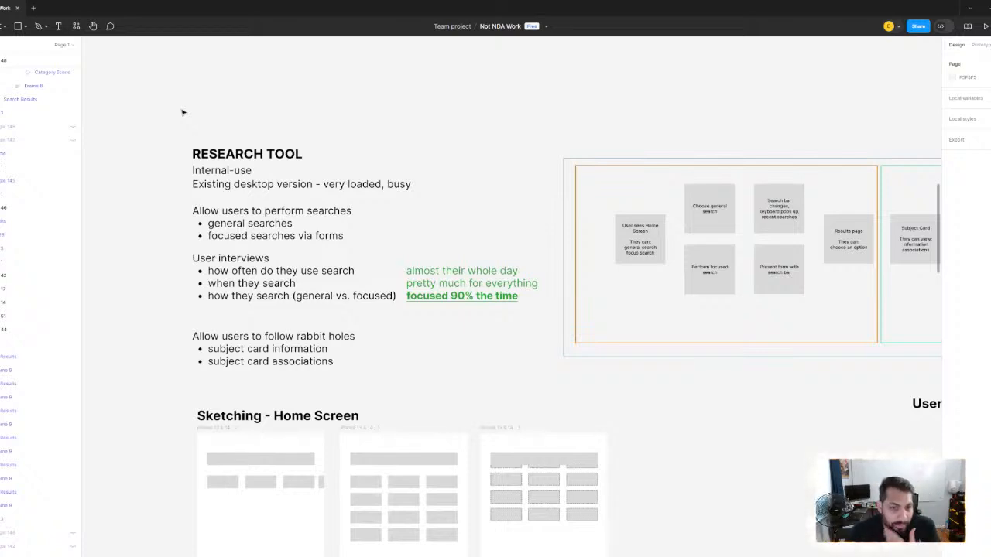
- Read through the Research Tool notes, highlighting the desktop version line, search requirements, user interview questions and green answers
{"action": "left_click", "coordinate": [240, 184]}
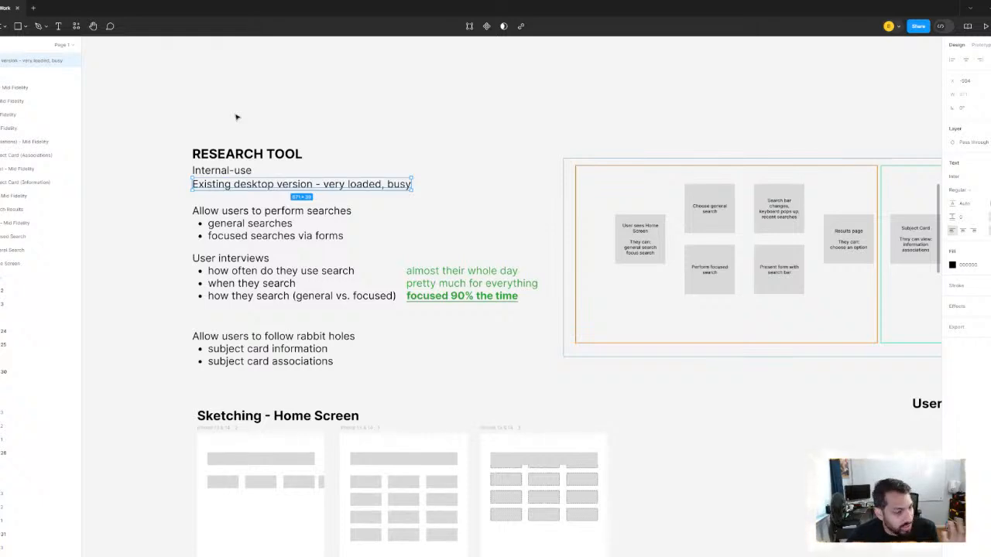
{"action": "scroll", "coordinate": [236, 177], "scroll_direction": "down", "scroll_amount": 1}
{"action": "scroll", "coordinate": [235, 177], "scroll_direction": "left", "scroll_amount": 1}
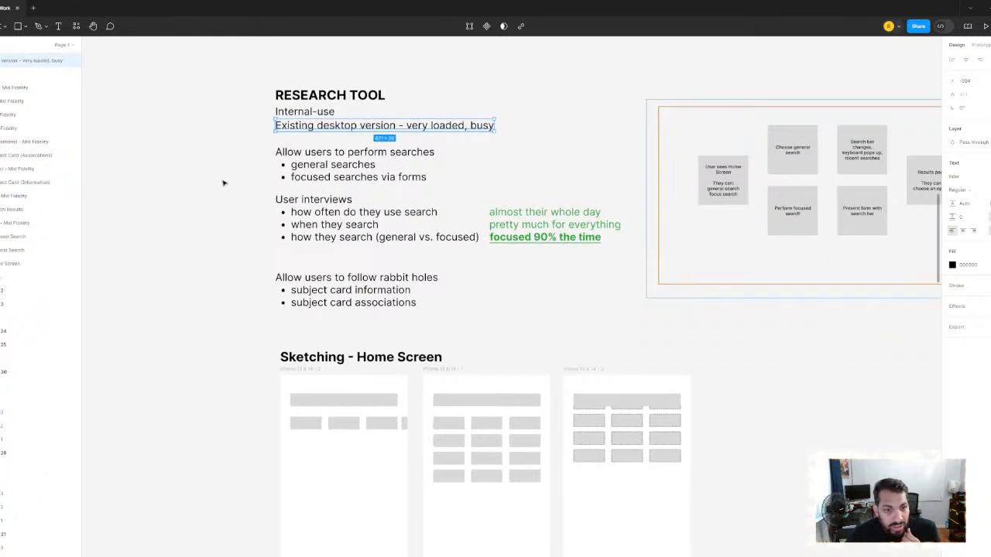
{"action": "left_click", "coordinate": [224, 181]}
{"action": "left_click_drag", "start_coordinate": [249, 144], "coordinate": [332, 191]}
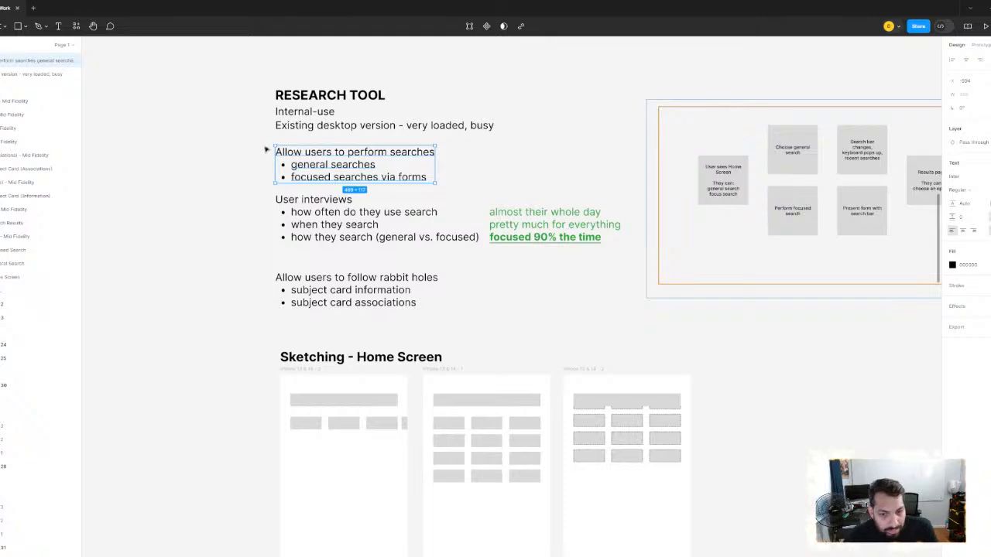
{"action": "scroll", "coordinate": [293, 191], "scroll_direction": "down", "scroll_amount": 3}
{"action": "left_click_drag", "start_coordinate": [255, 115], "coordinate": [417, 273]}
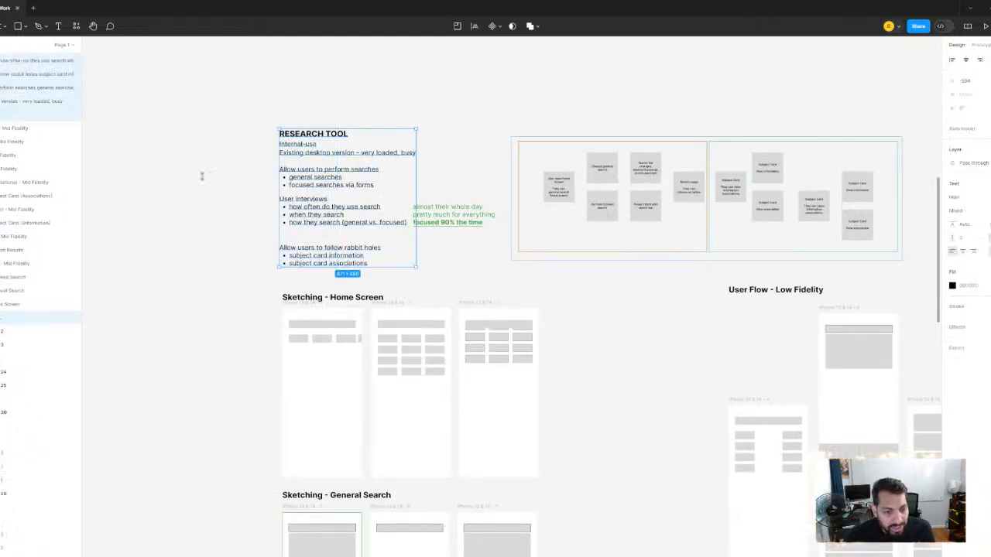
{"action": "left_click", "coordinate": [202, 177]}
{"action": "left_click_drag", "start_coordinate": [435, 151], "coordinate": [480, 250]}
{"action": "left_click", "coordinate": [260, 233]}
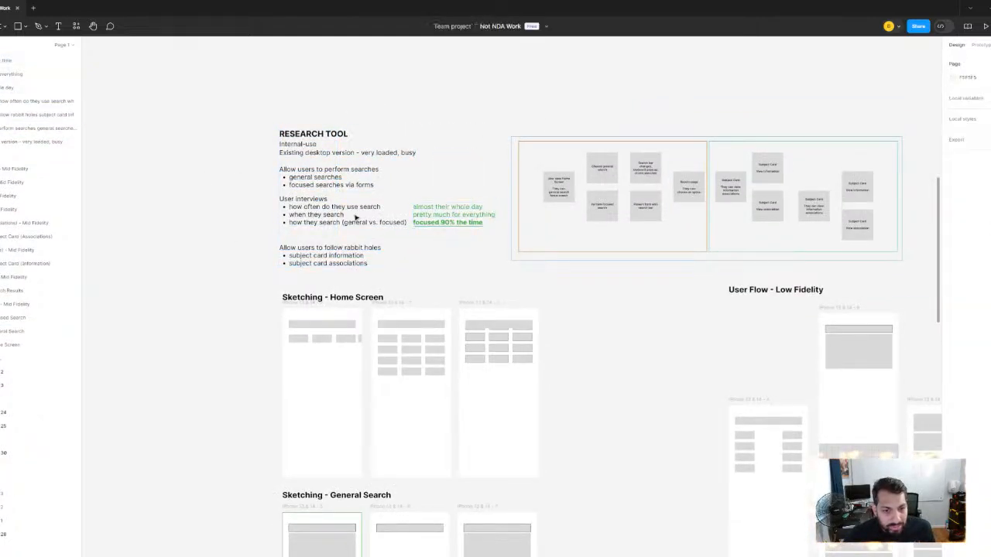
{"action": "scroll", "coordinate": [446, 208], "scroll_direction": "up", "scroll_amount": 3}
{"action": "left_click_drag", "start_coordinate": [464, 147], "coordinate": [495, 262]}
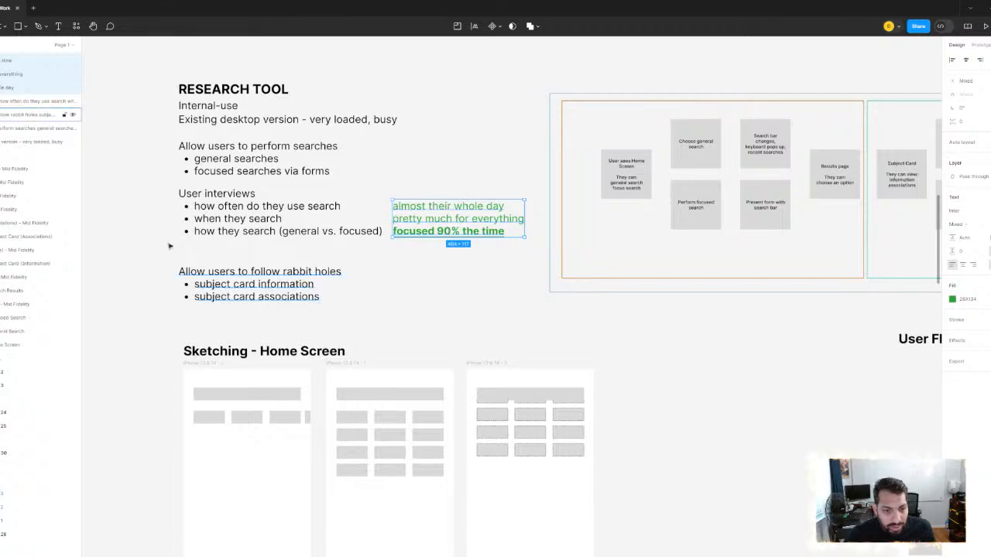
- Examine the Home Screen and General Search sketches below the research notes
{"action": "scroll", "coordinate": [242, 180], "scroll_direction": "down", "scroll_amount": 5}
{"action": "scroll", "coordinate": [255, 190], "scroll_direction": "up", "scroll_amount": 3}
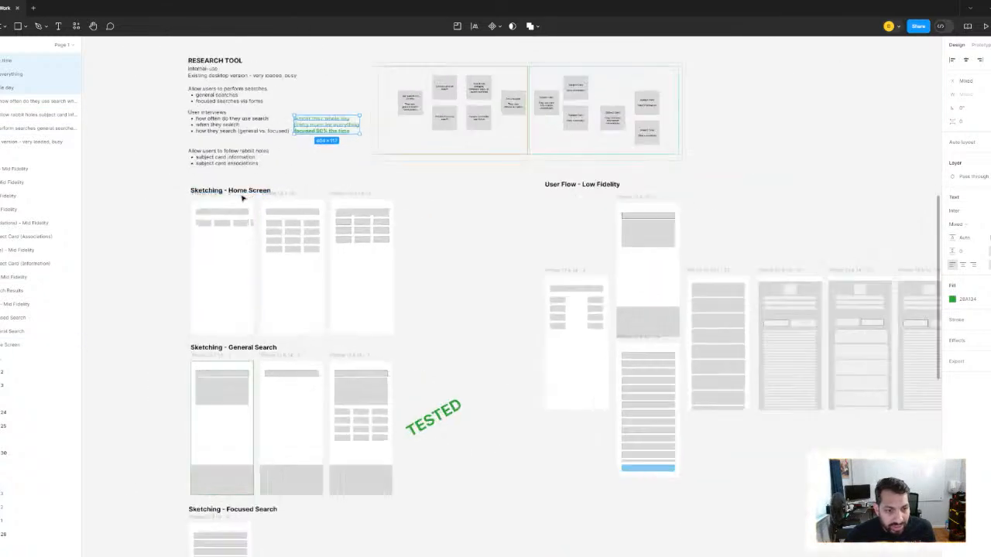
{"action": "left_click_drag", "start_coordinate": [246, 202], "coordinate": [262, 132]}
{"action": "scroll", "coordinate": [333, 224], "scroll_direction": "down", "scroll_amount": 3}
{"action": "left_click_drag", "start_coordinate": [336, 228], "coordinate": [314, 142]}
{"action": "scroll", "coordinate": [289, 178], "scroll_direction": "up", "scroll_amount": 3}
{"action": "left_click_drag", "start_coordinate": [291, 178], "coordinate": [308, 238]}
{"action": "left_click_drag", "start_coordinate": [194, 84], "coordinate": [454, 467]}
{"action": "left_click", "coordinate": [566, 517]}
- Review the Focused Search, Search Results and Subject Card sketches, then return to the Home Screen sketches
{"action": "scroll", "coordinate": [398, 272], "scroll_direction": "down", "scroll_amount": 5}
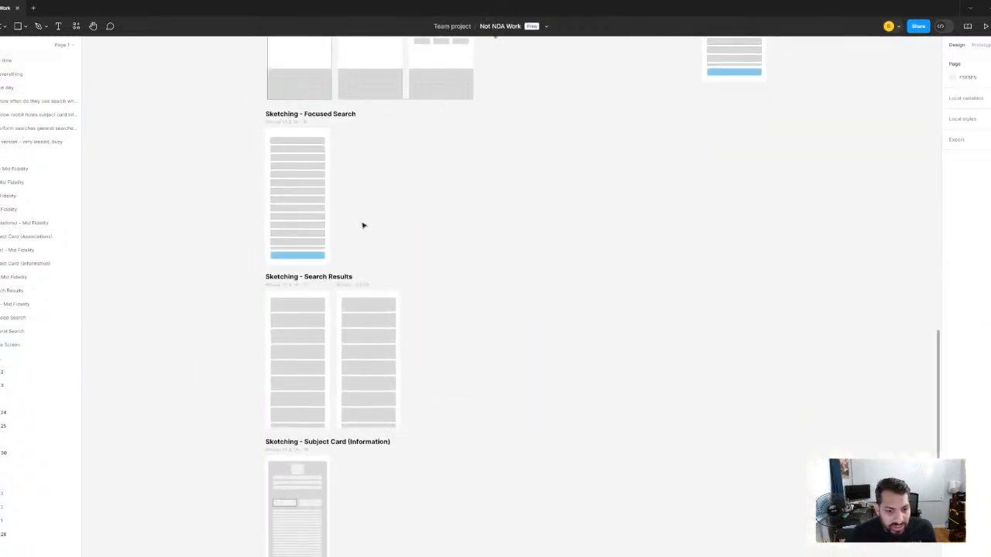
{"action": "scroll", "coordinate": [360, 266], "scroll_direction": "down", "scroll_amount": 5}
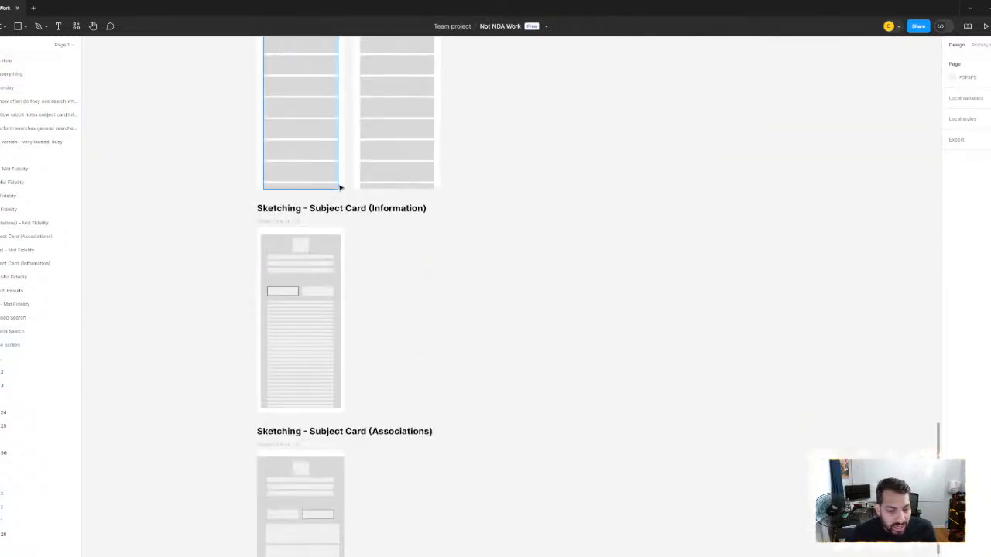
{"action": "scroll", "coordinate": [336, 188], "scroll_direction": "up", "scroll_amount": 3}
{"action": "scroll", "coordinate": [370, 225], "scroll_direction": "up", "scroll_amount": 5}
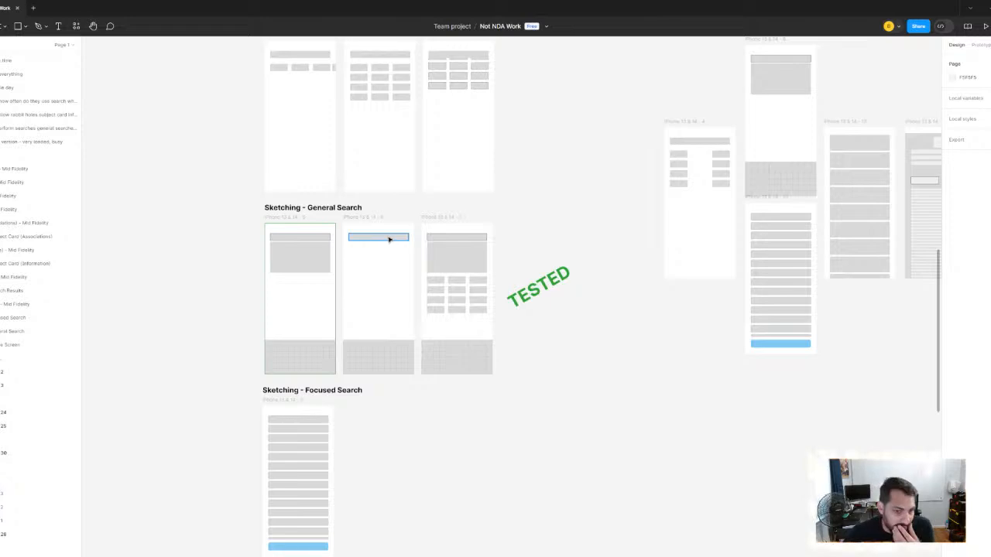
{"action": "scroll", "coordinate": [312, 175], "scroll_direction": "down", "scroll_amount": 5}
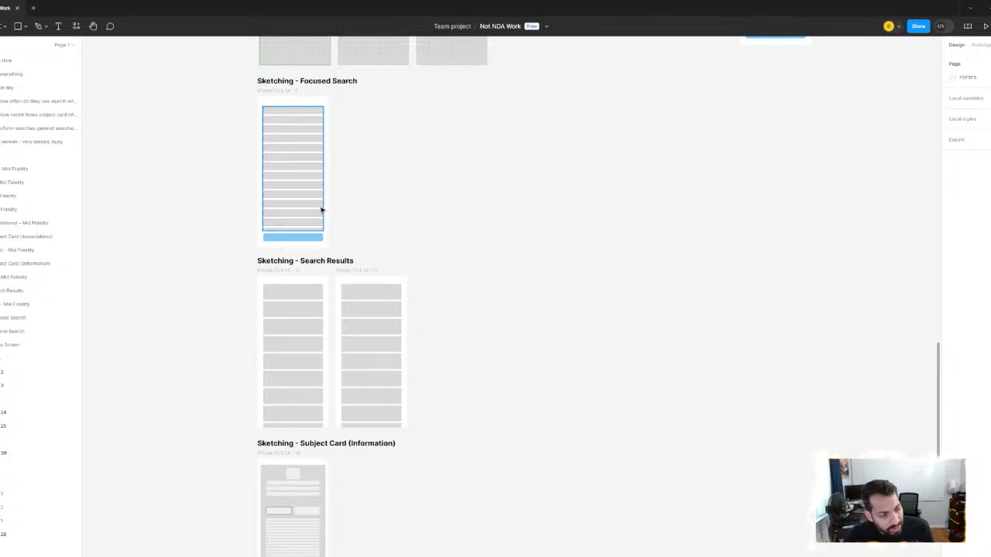
{"action": "scroll", "coordinate": [438, 199], "scroll_direction": "down", "scroll_amount": 3, "text": "ctrl"}
{"action": "left_click_drag", "start_coordinate": [479, 206], "coordinate": [511, 52]}
{"action": "scroll", "coordinate": [388, 344], "scroll_direction": "up", "scroll_amount": 4, "text": "ctrl"}
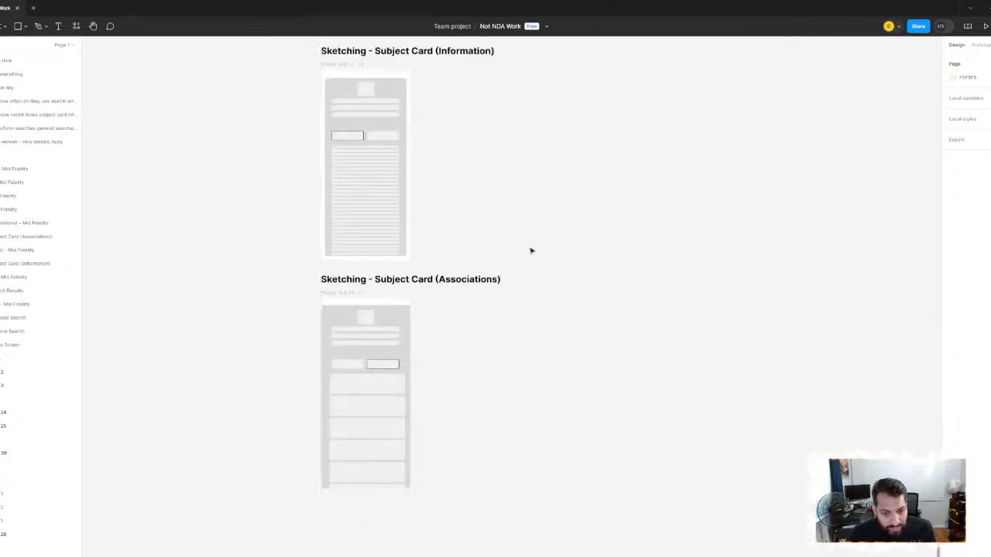
{"action": "scroll", "coordinate": [532, 250], "scroll_direction": "down", "scroll_amount": 4, "text": "ctrl"}
{"action": "left_click_drag", "start_coordinate": [586, 221], "coordinate": [492, 435]}
{"action": "scroll", "coordinate": [346, 245], "scroll_direction": "up", "scroll_amount": 2, "text": "ctrl"}
{"action": "left_click_drag", "start_coordinate": [453, 202], "coordinate": [379, 327]}
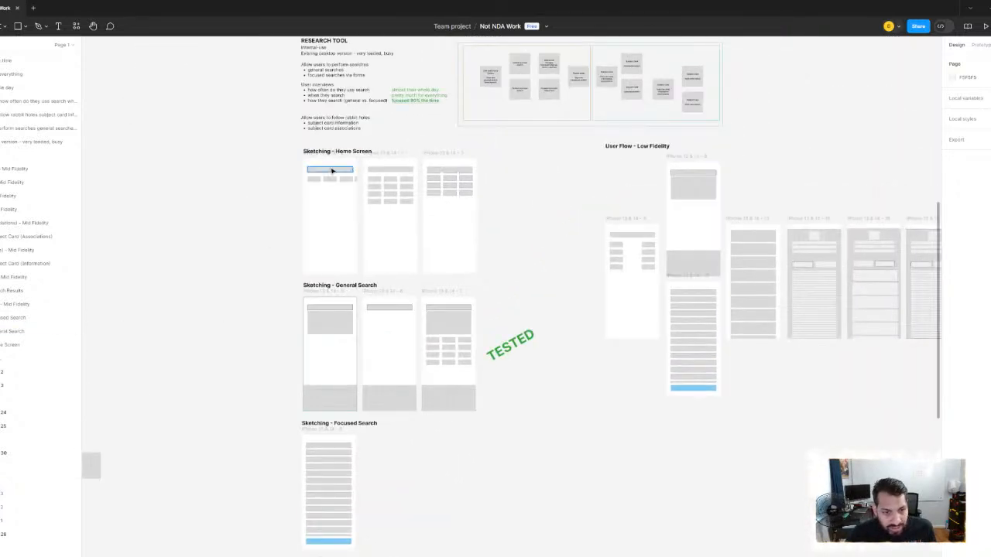
- Examine the third Home Screen sketch and the full row of screens in the Low Fidelity user flow
{"action": "scroll", "coordinate": [401, 178], "scroll_direction": "up", "scroll_amount": 6, "text": "ctrl"}
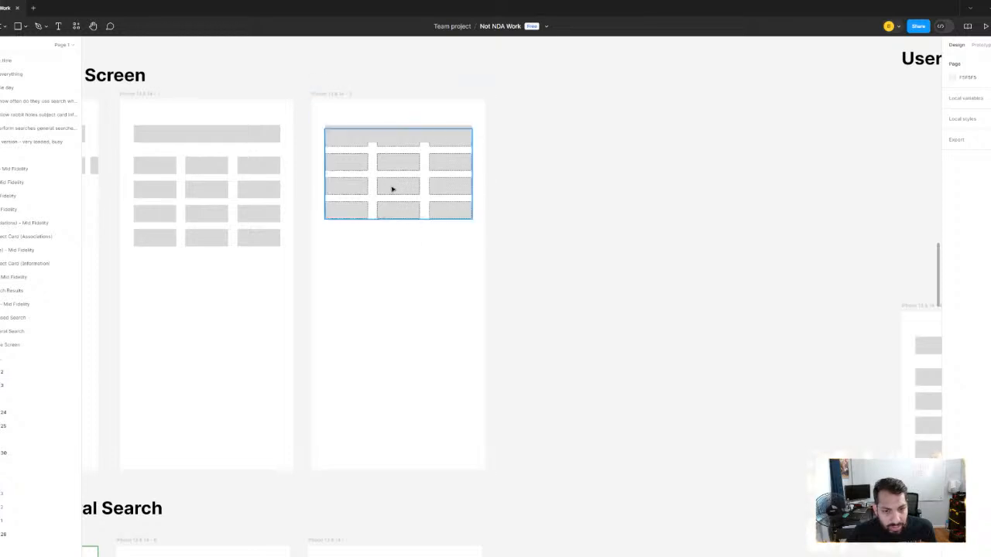
{"action": "scroll", "coordinate": [392, 189], "scroll_direction": "down", "scroll_amount": 2, "text": "ctrl"}
{"action": "left_click_drag", "start_coordinate": [601, 254], "coordinate": [191, 237]}
{"action": "scroll", "coordinate": [518, 243], "scroll_direction": "down", "scroll_amount": 4, "text": "ctrl"}
{"action": "left_click_drag", "start_coordinate": [519, 243], "coordinate": [291, 188]}
{"action": "scroll", "coordinate": [292, 188], "scroll_direction": "up", "scroll_amount": 2, "text": "ctrl"}
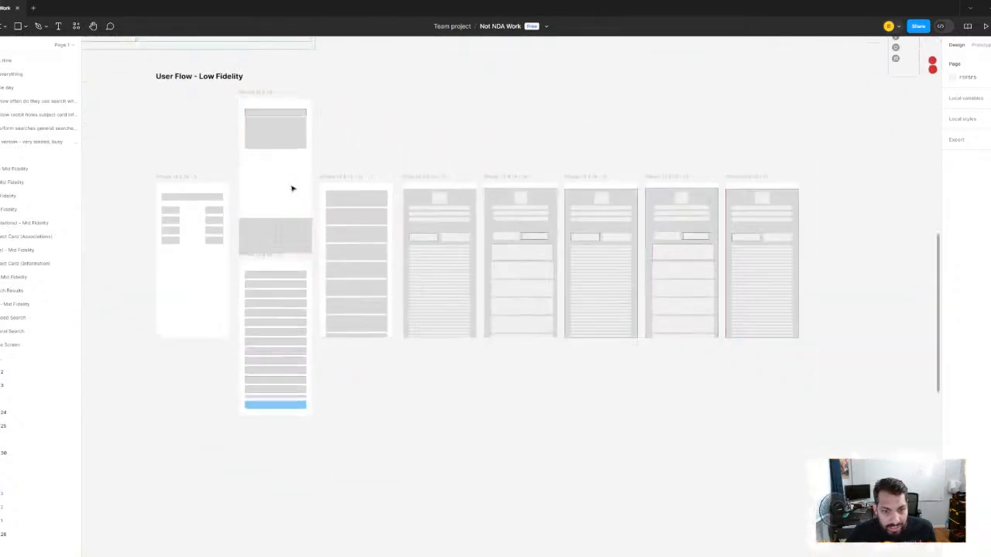
{"action": "scroll", "coordinate": [292, 188], "scroll_direction": "up", "scroll_amount": 2}
{"action": "left_click_drag", "start_coordinate": [131, 78], "coordinate": [840, 516]}
{"action": "left_click", "coordinate": [481, 153]}
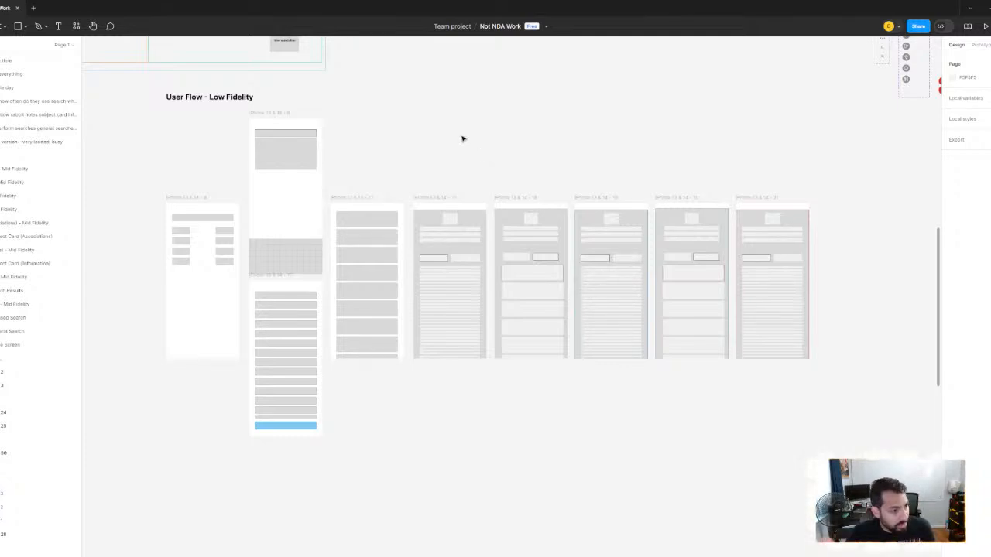
- Examine the Mid Fidelity Home Screen variants beyond the low-fidelity user flow
{"action": "scroll", "coordinate": [478, 153], "scroll_direction": "down", "scroll_amount": 3}
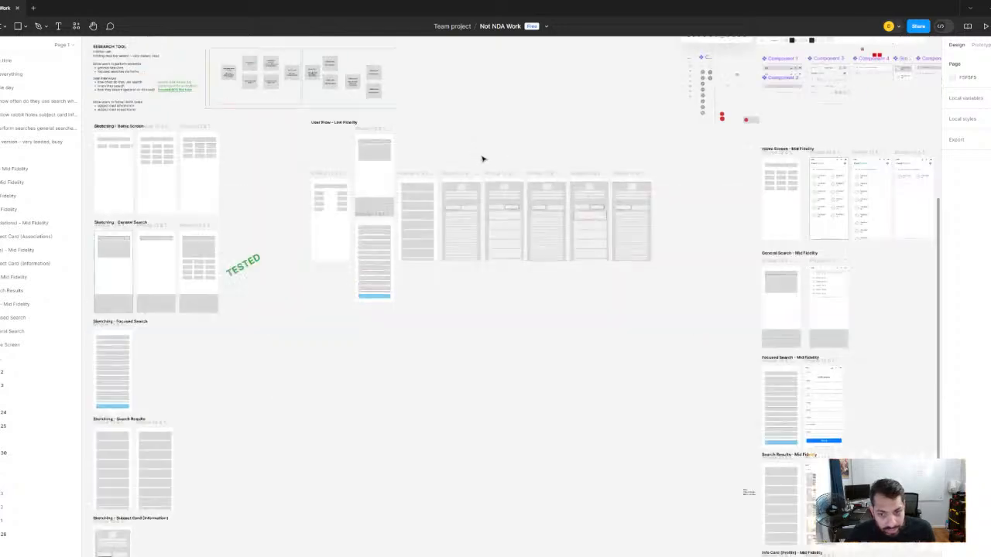
{"action": "left_click_drag", "start_coordinate": [540, 157], "coordinate": [183, 146]}
{"action": "scroll", "coordinate": [457, 144], "scroll_direction": "up", "scroll_amount": 2}
{"action": "left_click_drag", "start_coordinate": [444, 121], "coordinate": [397, 203]}
{"action": "scroll", "coordinate": [421, 168], "scroll_direction": "up", "scroll_amount": 3}
{"action": "scroll", "coordinate": [421, 168], "scroll_direction": "down", "scroll_amount": 3}
{"action": "scroll", "coordinate": [397, 203], "scroll_direction": "up", "scroll_amount": 1}
{"action": "scroll", "coordinate": [397, 203], "scroll_direction": "up", "scroll_amount": 2}
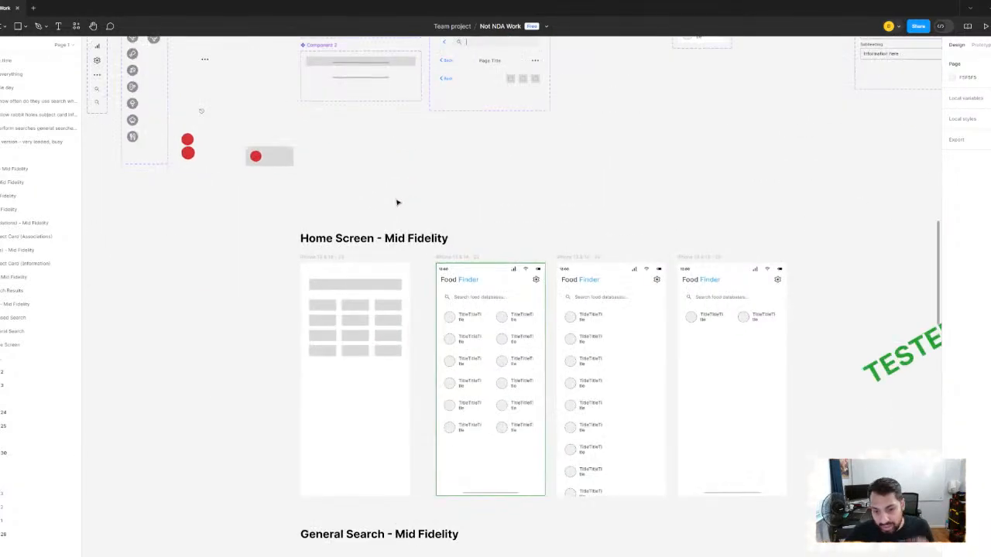
{"action": "scroll", "coordinate": [475, 256], "scroll_direction": "down", "scroll_amount": 2}
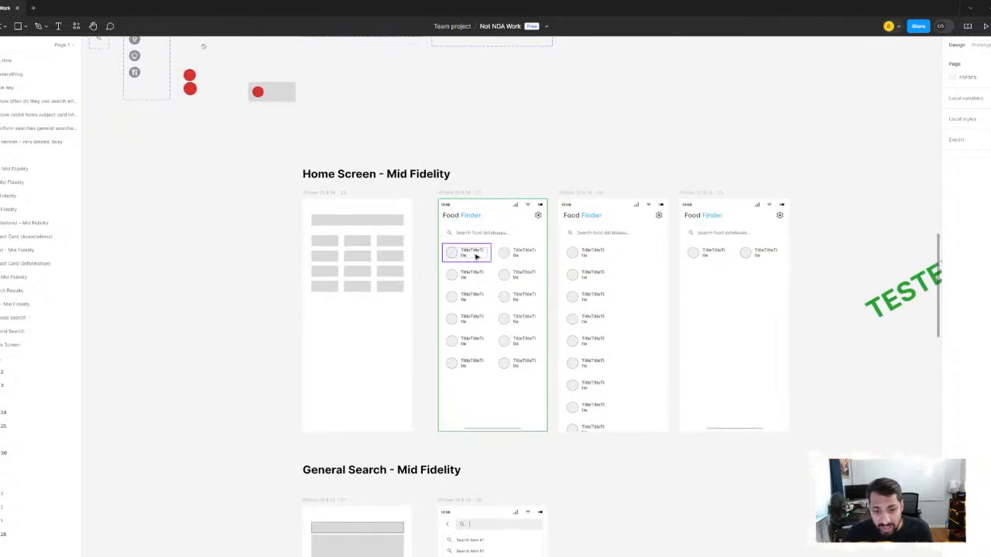
- Fill the green-outlined Mid Fidelity Food Finder home screen with the grey background sampled from the User Flow home screen
{"action": "left_click", "coordinate": [475, 194]}
{"action": "left_click", "coordinate": [475, 194]}
{"action": "scroll", "coordinate": [620, 184], "scroll_direction": "down", "scroll_amount": 1}
{"action": "left_click_drag", "start_coordinate": [620, 184], "coordinate": [651, 330]}
{"action": "left_click_drag", "start_coordinate": [617, 260], "coordinate": [617, 309]}
{"action": "left_click_drag", "start_coordinate": [528, 120], "coordinate": [539, 224]}
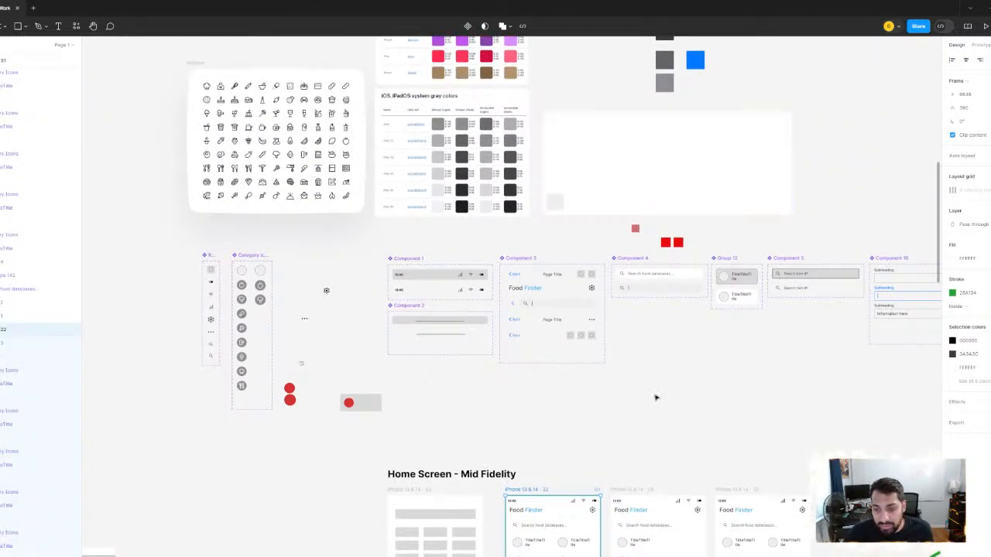
{"action": "left_click_drag", "start_coordinate": [656, 398], "coordinate": [551, 251]}
{"action": "left_click_drag", "start_coordinate": [532, 294], "coordinate": [557, 228]}
{"action": "scroll", "coordinate": [503, 169], "scroll_direction": "up", "scroll_amount": 1}
{"action": "left_click_drag", "start_coordinate": [486, 106], "coordinate": [507, 284]}
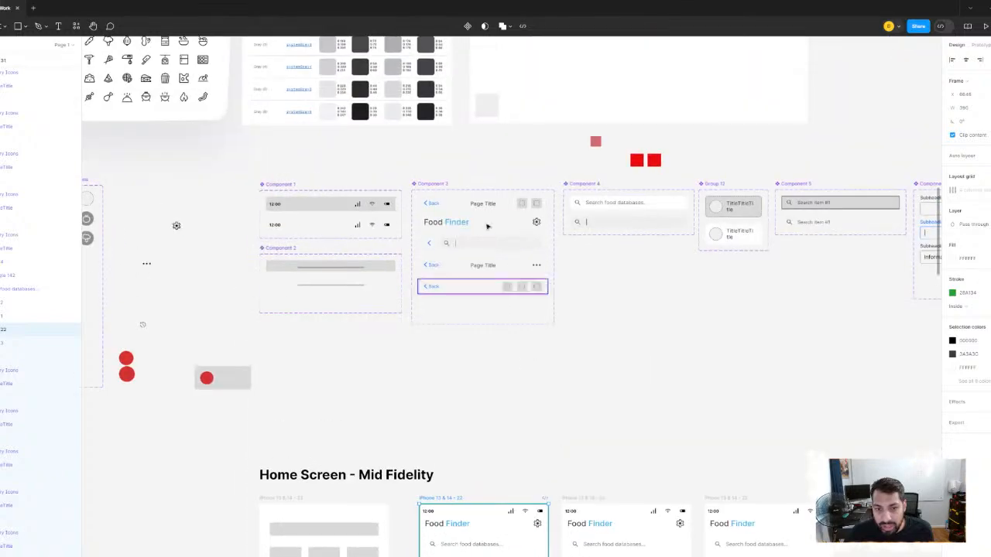
{"action": "scroll", "coordinate": [427, 224], "scroll_direction": "up", "scroll_amount": 1}
{"action": "scroll", "coordinate": [668, 257], "scroll_direction": "down", "scroll_amount": 1}
{"action": "left_click_drag", "start_coordinate": [929, 298], "coordinate": [476, 226]}
{"action": "left_click_drag", "start_coordinate": [787, 476], "coordinate": [473, 192]}
{"action": "left_click", "coordinate": [953, 260]}
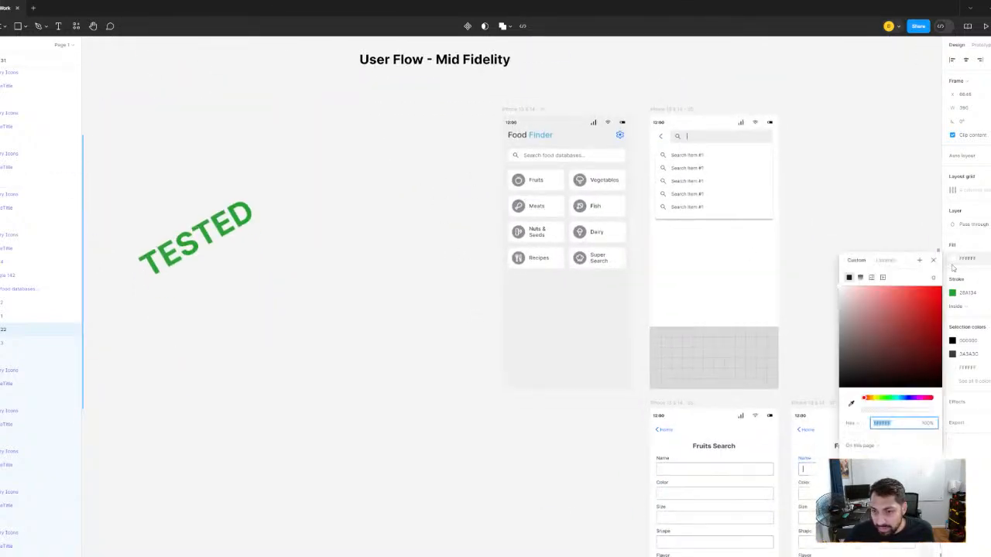
{"action": "left_click", "coordinate": [851, 403]}
{"action": "left_click", "coordinate": [586, 325]}
{"action": "left_click", "coordinate": [312, 318]}
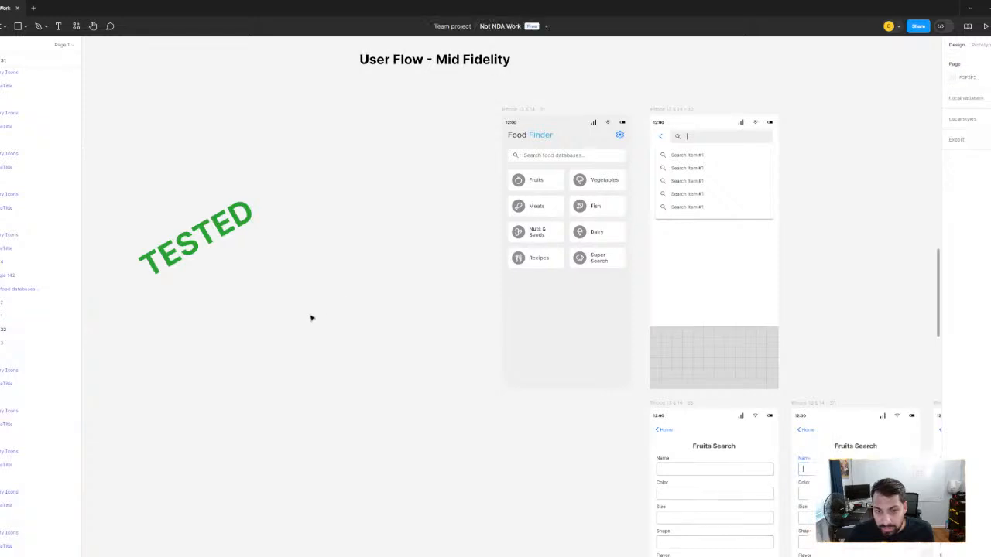
- Fill the single-column home screen, iPhone 13 & 14 - 24, with the grey background sampled from the User Flow home screen
{"action": "left_click_drag", "start_coordinate": [312, 318], "coordinate": [613, 274]}
{"action": "left_click_drag", "start_coordinate": [377, 324], "coordinate": [567, 309]}
{"action": "scroll", "coordinate": [567, 309], "scroll_direction": "down", "scroll_amount": 3}
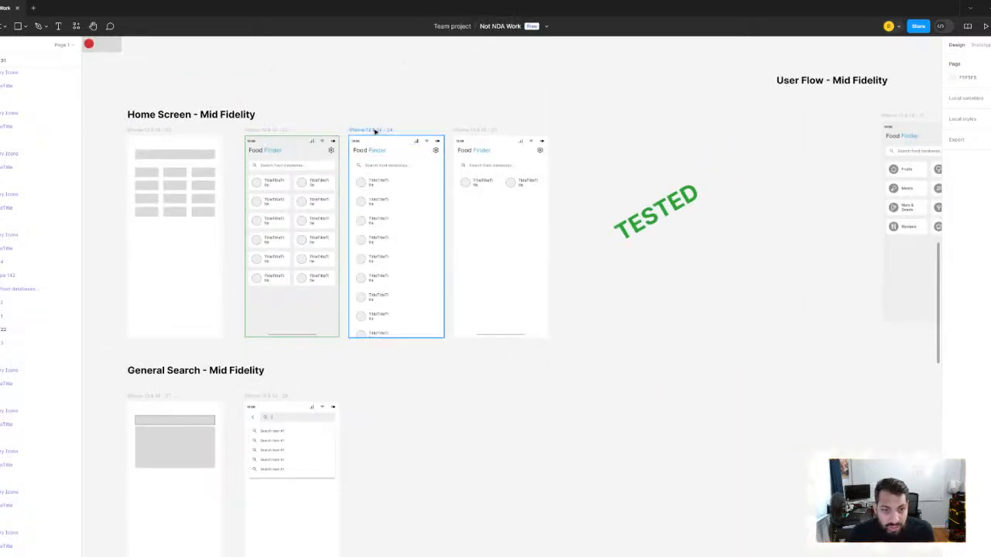
{"action": "left_click", "coordinate": [372, 132]}
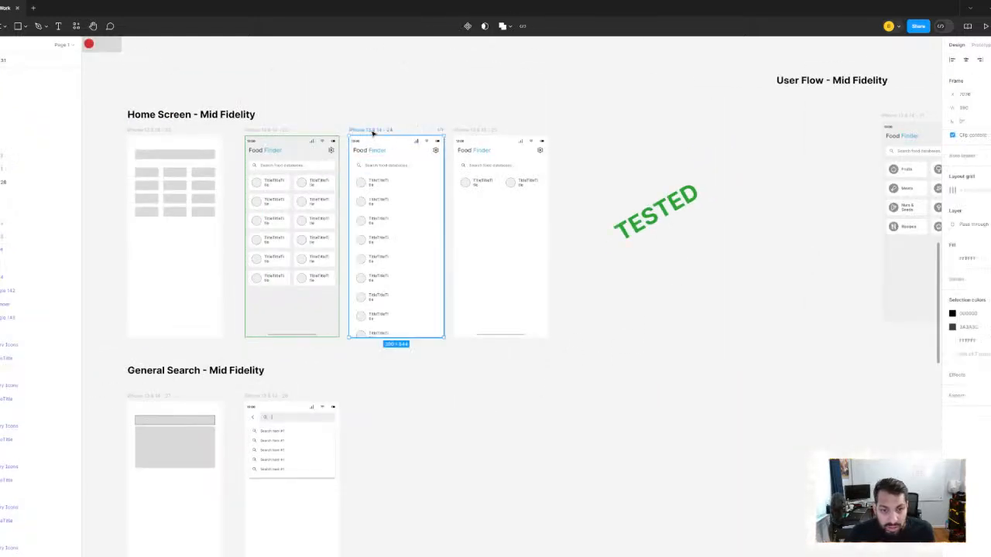
{"action": "left_click", "coordinate": [953, 260]}
{"action": "left_click", "coordinate": [851, 404]}
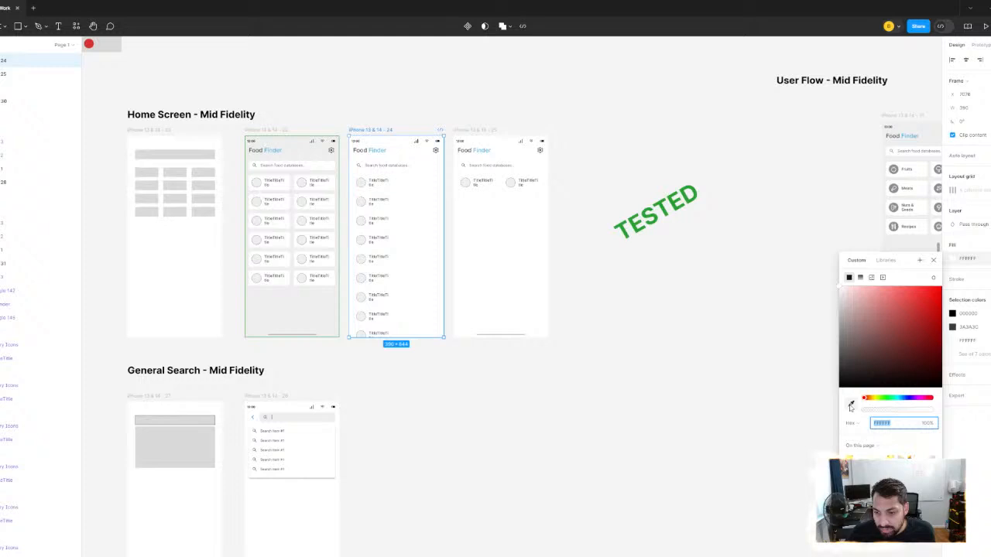
{"action": "left_click", "coordinate": [911, 243]}
{"action": "left_click", "coordinate": [661, 234]}
- Fill the two-item home screen, iPhone 13 & 14 - 25, with the grey background sampled from the User Flow home screen
{"action": "left_click", "coordinate": [467, 131]}
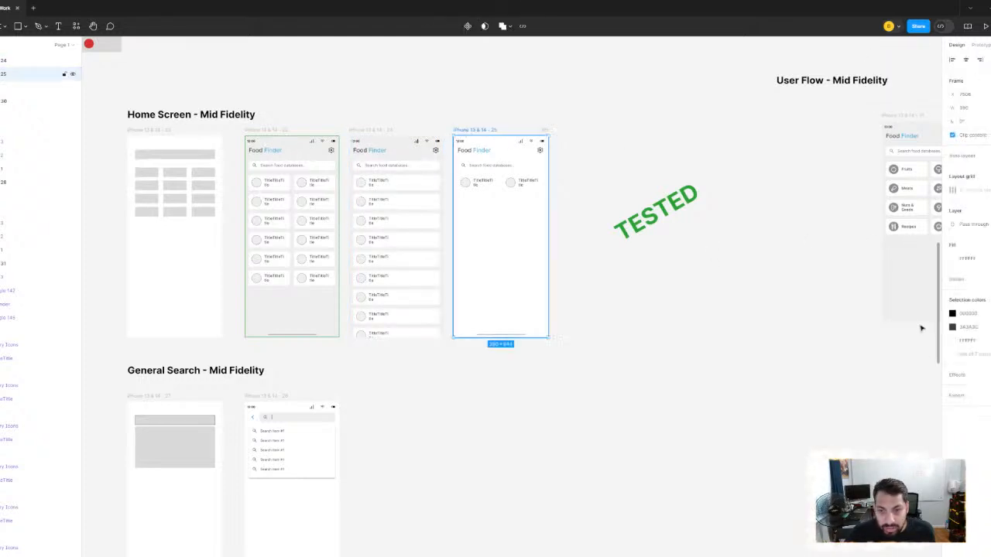
{"action": "left_click", "coordinate": [954, 261]}
{"action": "left_click", "coordinate": [850, 404]}
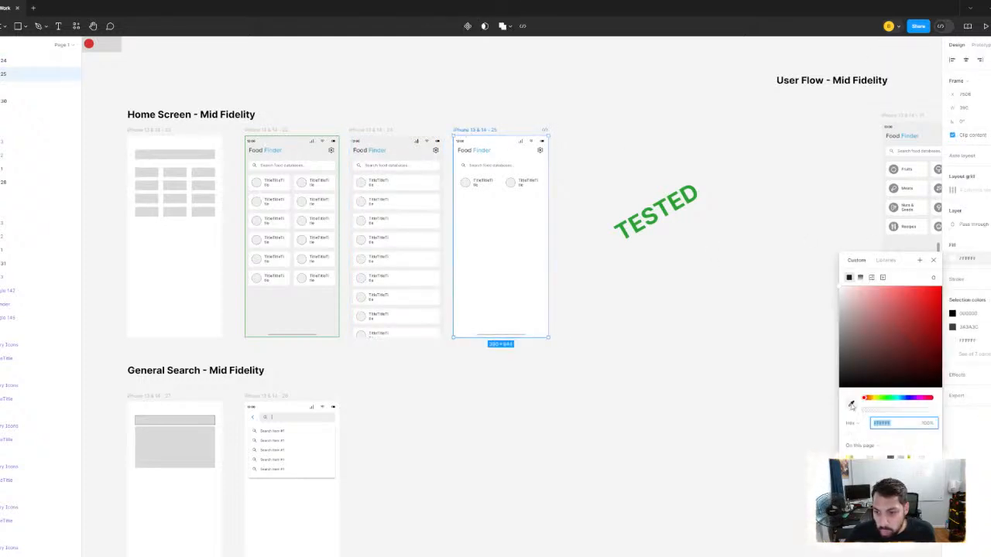
{"action": "left_click", "coordinate": [909, 240]}
{"action": "left_click", "coordinate": [624, 298]}
{"action": "scroll", "coordinate": [624, 299], "scroll_direction": "down", "scroll_amount": 5}
{"action": "scroll", "coordinate": [580, 339], "scroll_direction": "down", "scroll_amount": 10}
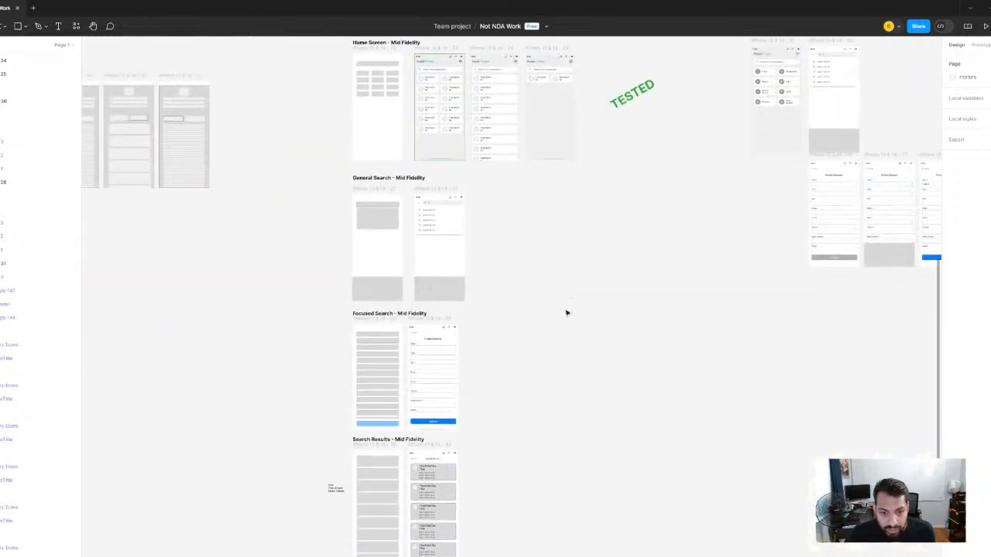
- Survey the column of mid-fidelity sections from Home Screen down to Info Card (Associations)
{"action": "scroll", "coordinate": [559, 224], "scroll_direction": "up", "scroll_amount": 5}
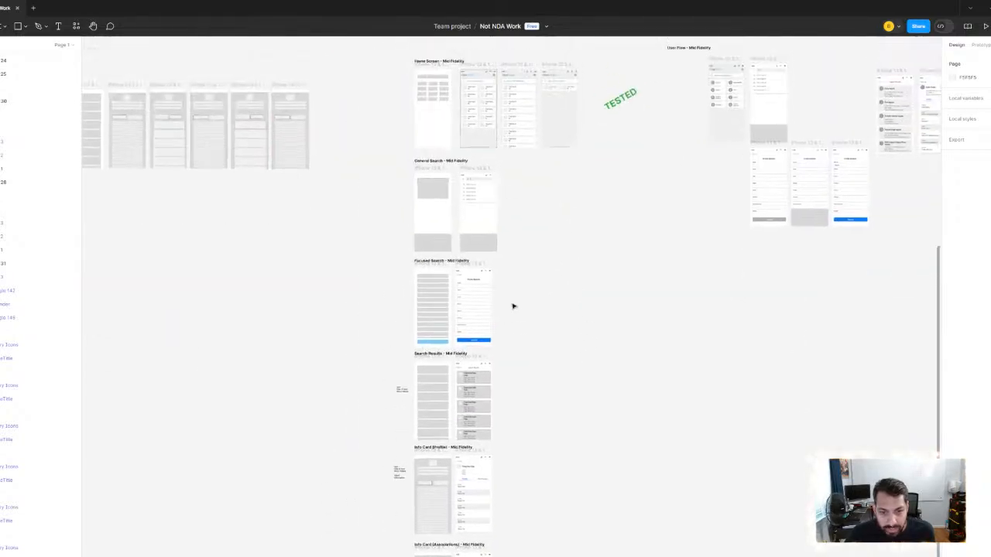
{"action": "scroll", "coordinate": [514, 305], "scroll_direction": "up", "scroll_amount": 3}
{"action": "scroll", "coordinate": [555, 177], "scroll_direction": "down", "scroll_amount": 5}
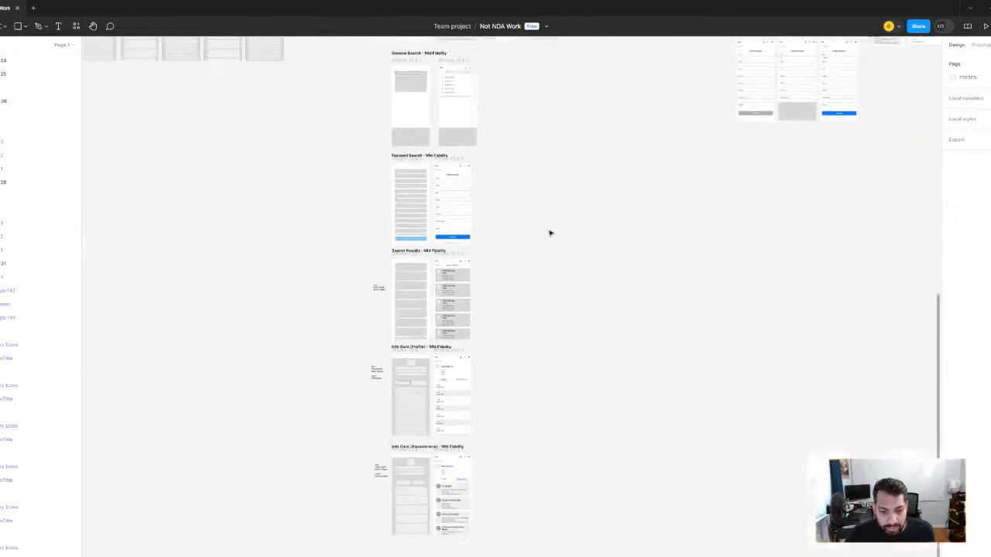
{"action": "scroll", "coordinate": [446, 143], "scroll_direction": "up", "scroll_amount": 5}
{"action": "scroll", "coordinate": [446, 144], "scroll_direction": "up", "scroll_amount": 3}
{"action": "scroll", "coordinate": [508, 237], "scroll_direction": "up", "scroll_amount": 3}
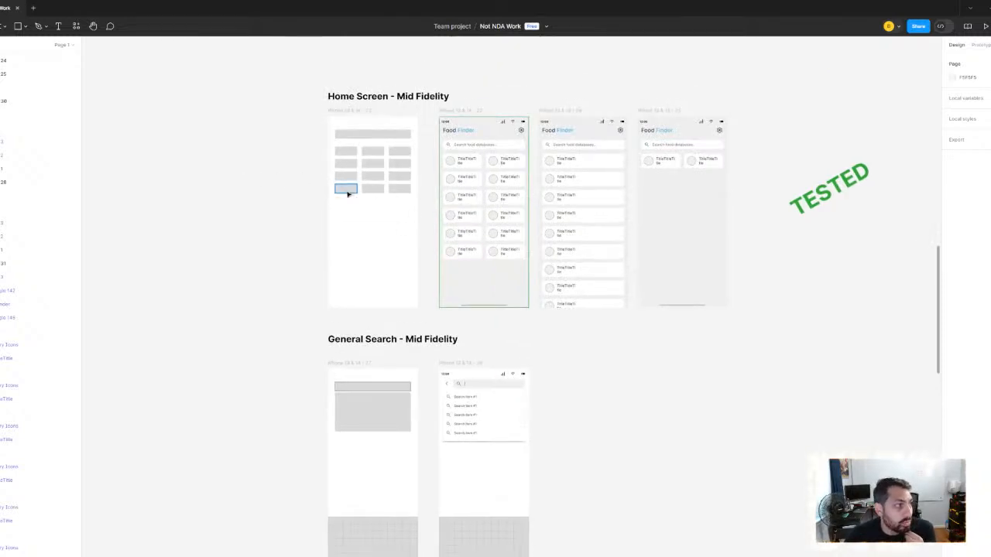
- Compare the block wireframe in Home Screen - Mid Fidelity with the screens of the low-fidelity user flow
{"action": "left_click", "coordinate": [363, 114]}
{"action": "scroll", "coordinate": [371, 146], "scroll_direction": "up", "scroll_amount": 2}
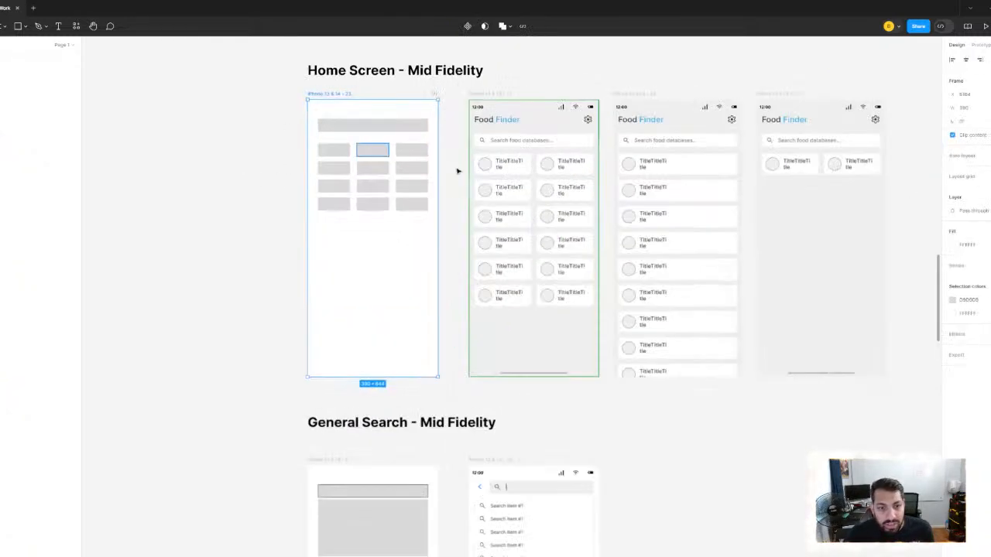
{"action": "scroll", "coordinate": [272, 183], "scroll_direction": "down", "scroll_amount": 5}
{"action": "scroll", "coordinate": [216, 147], "scroll_direction": "left", "scroll_amount": 5}
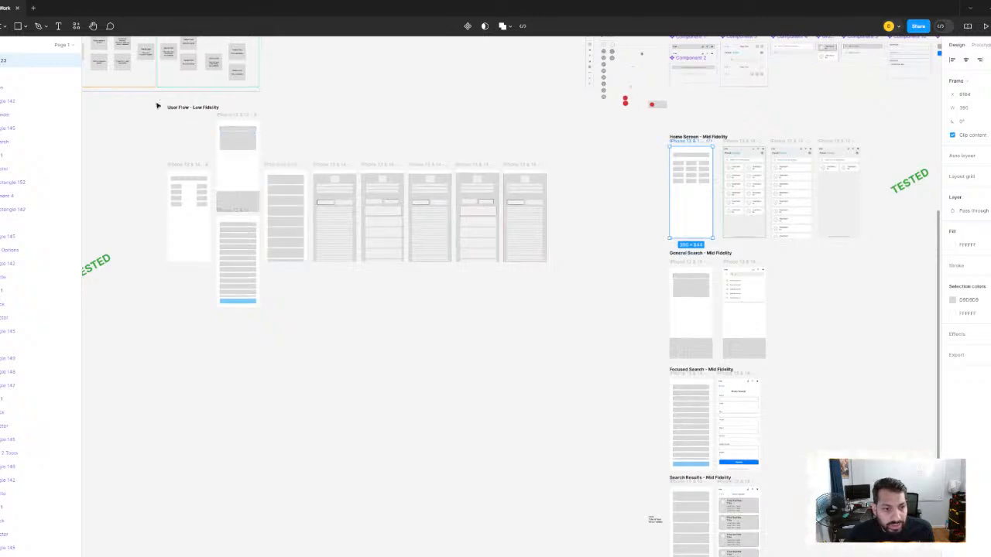
{"action": "left_click_drag", "start_coordinate": [153, 98], "coordinate": [583, 364]}
{"action": "left_click", "coordinate": [590, 276]}
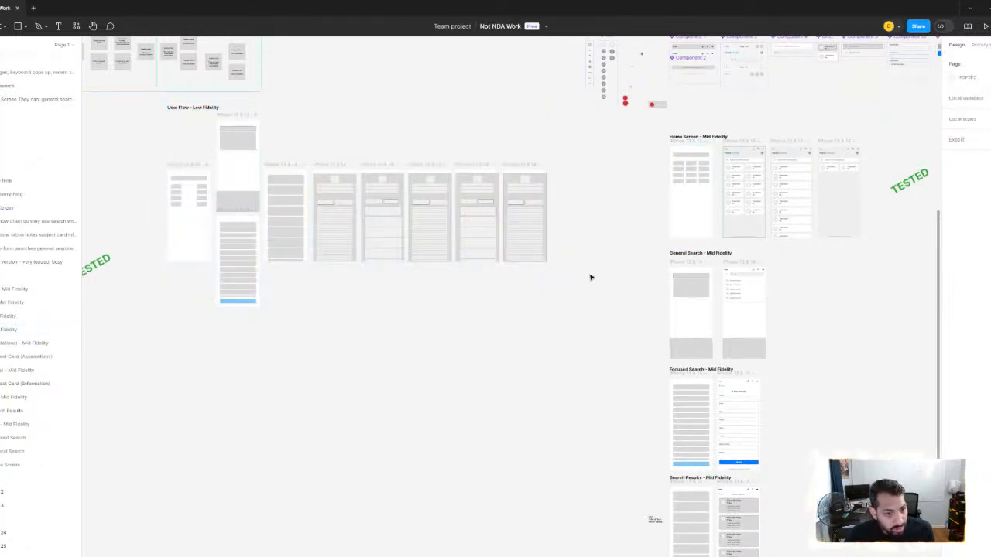
- Examine the Food Finder home screen variants beside their wireframe, including the green TESTED label
{"action": "scroll", "coordinate": [590, 278], "scroll_direction": "right", "scroll_amount": 3}
{"action": "scroll", "coordinate": [504, 173], "scroll_direction": "up", "scroll_amount": 5}
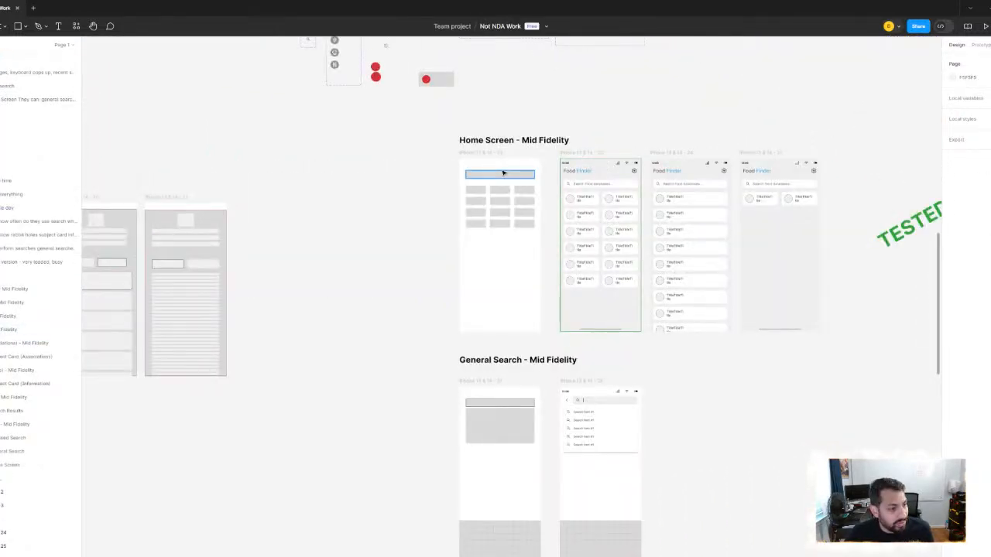
{"action": "scroll", "coordinate": [504, 173], "scroll_direction": "up", "scroll_amount": 2}
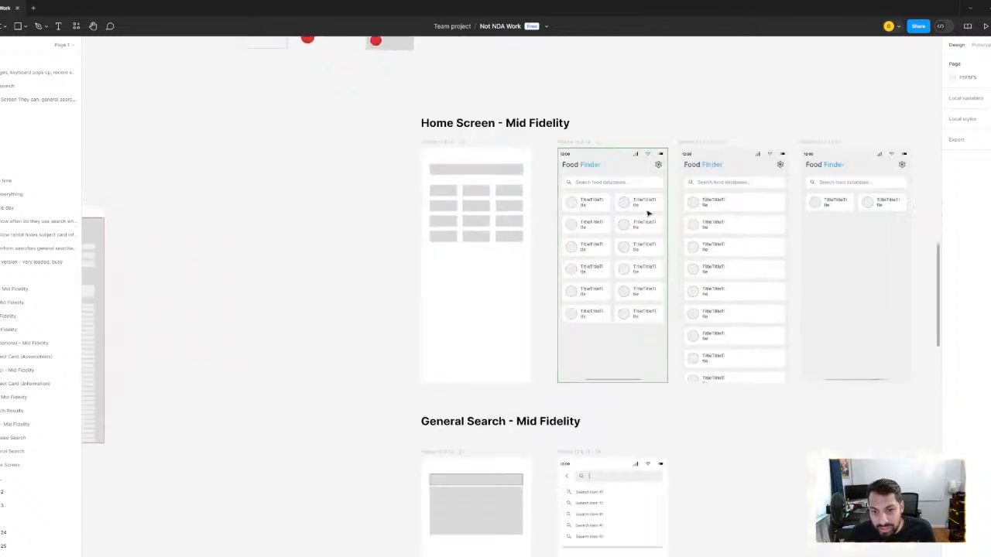
{"action": "scroll", "coordinate": [515, 189], "scroll_direction": "right", "scroll_amount": 3}
{"action": "scroll", "coordinate": [531, 242], "scroll_direction": "up", "scroll_amount": 1}
{"action": "scroll", "coordinate": [531, 242], "scroll_direction": "right", "scroll_amount": 2}
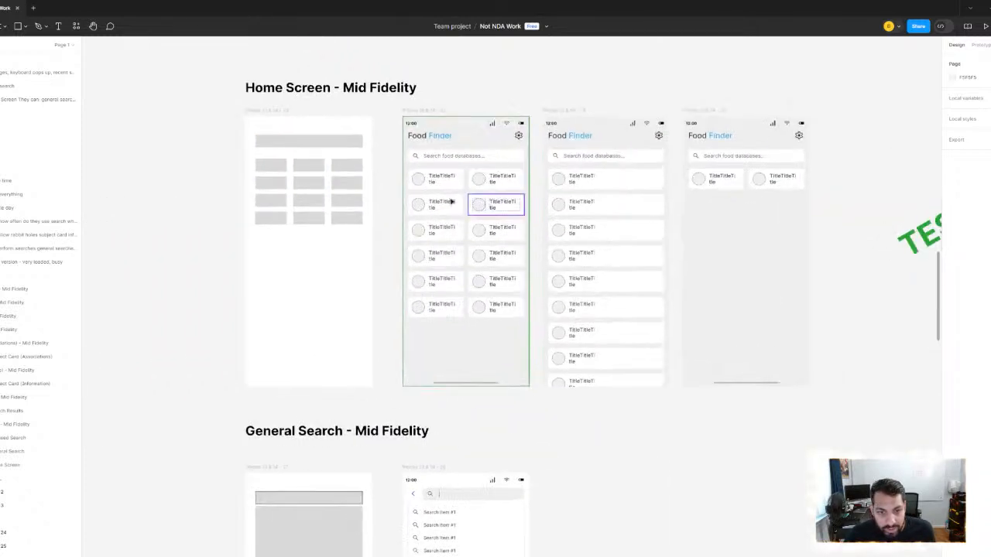
{"action": "scroll", "coordinate": [801, 226], "scroll_direction": "right", "scroll_amount": 3}
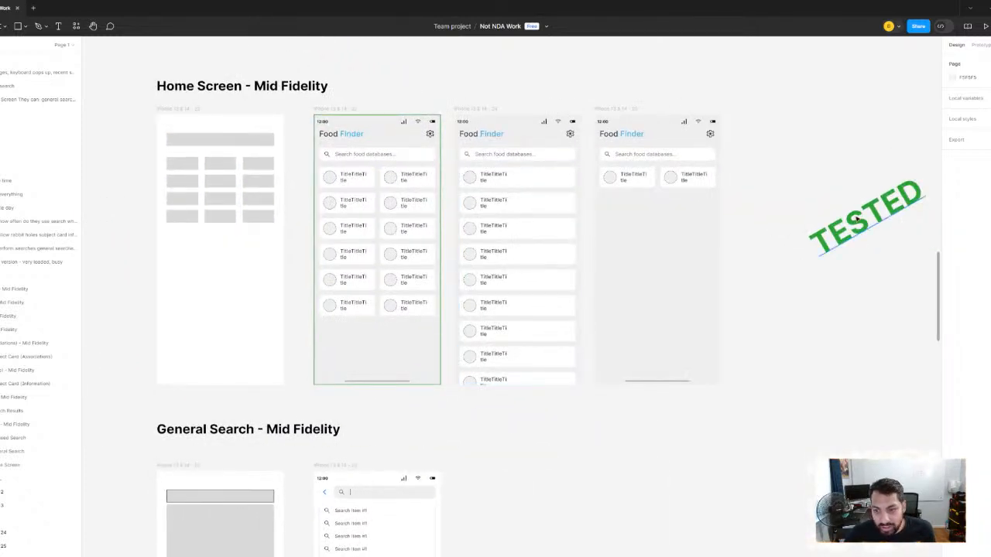
{"action": "left_click", "coordinate": [811, 231]}
{"action": "scroll", "coordinate": [449, 230], "scroll_direction": "right", "scroll_amount": 2}
{"action": "scroll", "coordinate": [648, 228], "scroll_direction": "down", "scroll_amount": 3}
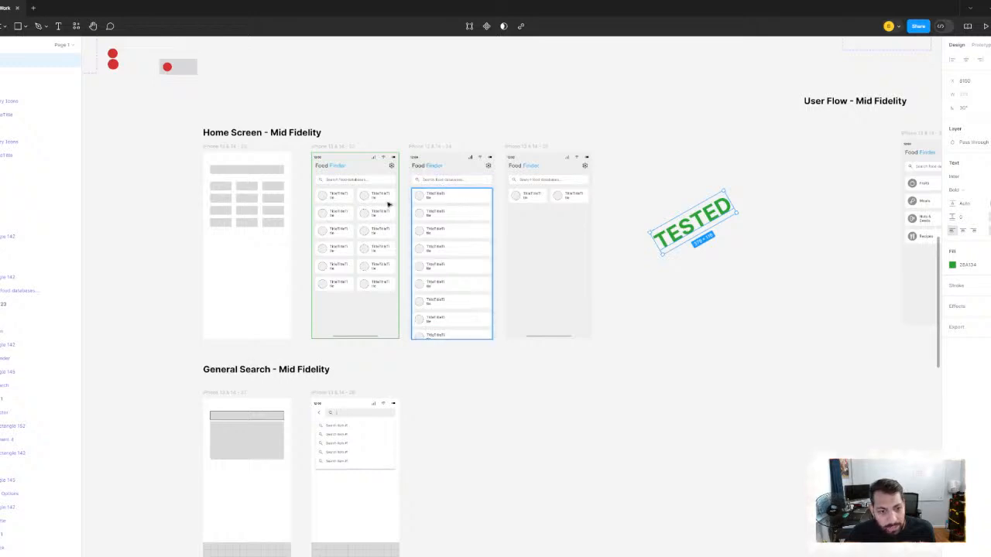
- Examine the General Search - Mid Fidelity wireframe and the search suggestions screen made from it
{"action": "scroll", "coordinate": [693, 242], "scroll_direction": "down", "scroll_amount": 5}
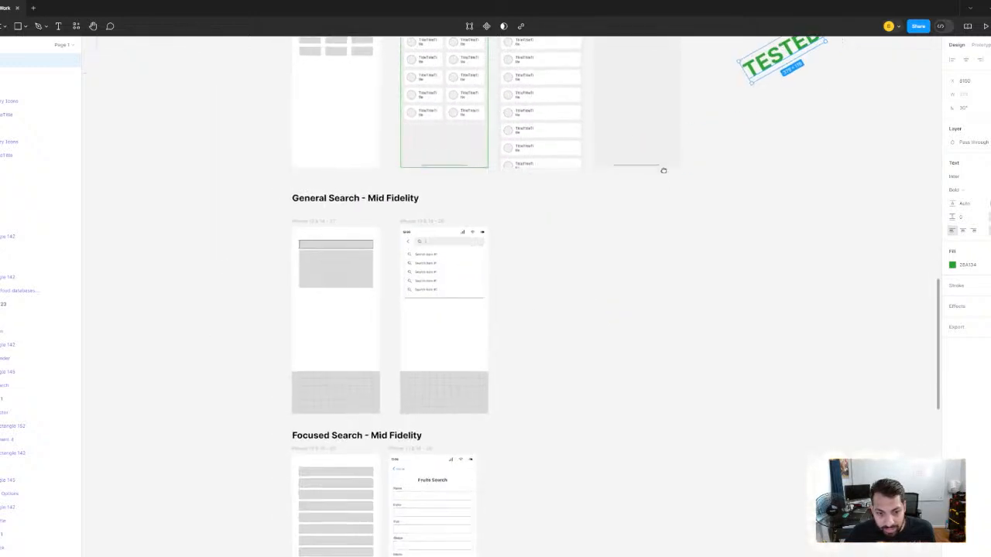
{"action": "scroll", "coordinate": [418, 188], "scroll_direction": "up", "scroll_amount": 3}
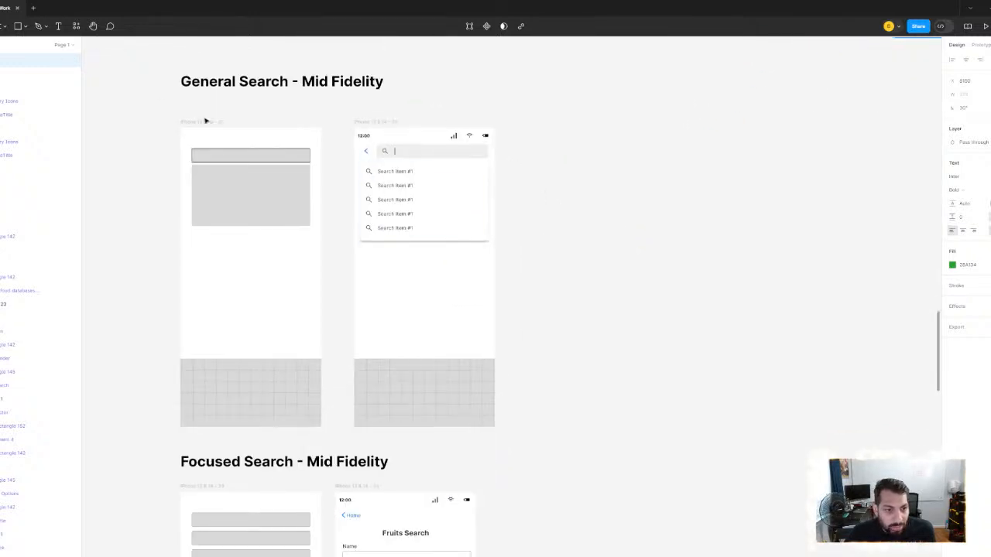
{"action": "scroll", "coordinate": [488, 170], "scroll_direction": "down", "scroll_amount": 2}
{"action": "scroll", "coordinate": [411, 185], "scroll_direction": "left", "scroll_amount": 2}
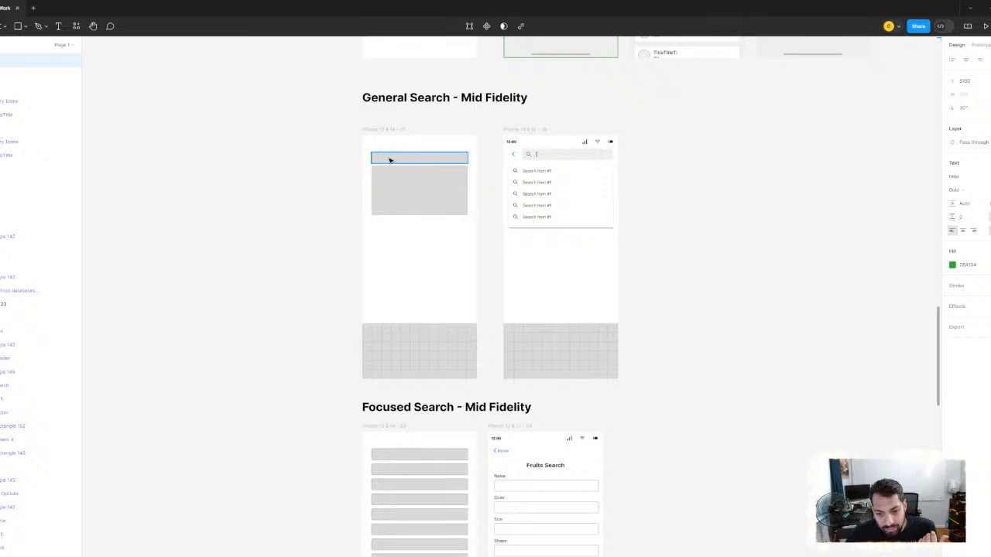
{"action": "scroll", "coordinate": [364, 173], "scroll_direction": "down", "scroll_amount": 2}
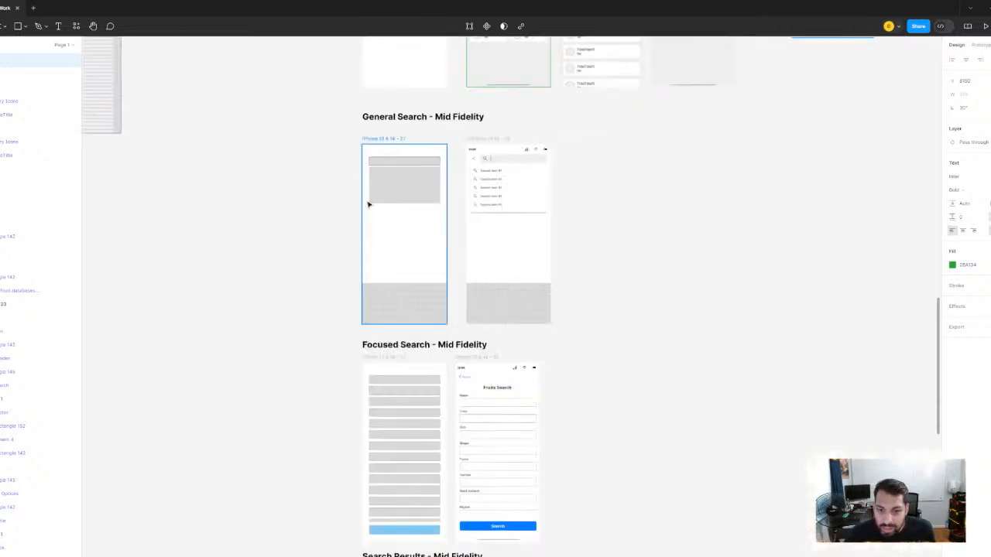
- Compare the mid-fidelity General Search screens with the original sketching sections and the low-fidelity user flow
{"action": "scroll", "coordinate": [367, 203], "scroll_direction": "up", "scroll_amount": 3}
{"action": "scroll", "coordinate": [348, 218], "scroll_direction": "down", "scroll_amount": 4}
{"action": "left_click_drag", "start_coordinate": [347, 219], "coordinate": [688, 213]}
{"action": "scroll", "coordinate": [590, 237], "scroll_direction": "down", "scroll_amount": 2}
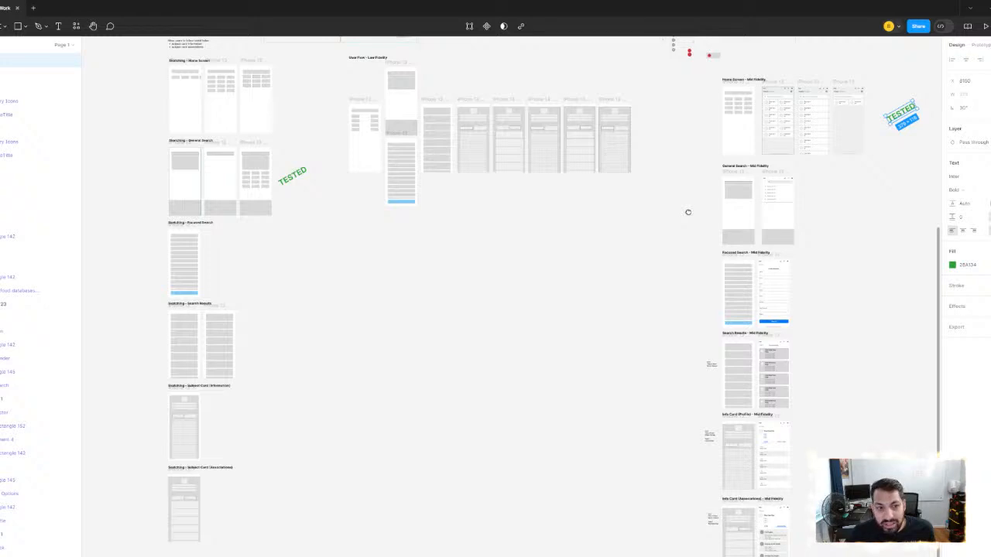
{"action": "left_click_drag", "start_coordinate": [823, 203], "coordinate": [524, 67]}
- Inspect the stacked-field wireframe and the Fruits Search form in Focused Search - Mid Fidelity
{"action": "scroll", "coordinate": [541, 193], "scroll_direction": "up", "scroll_amount": 5}
{"action": "scroll", "coordinate": [531, 196], "scroll_direction": "down", "scroll_amount": 1}
{"action": "scroll", "coordinate": [528, 211], "scroll_direction": "down", "scroll_amount": 1}
{"action": "scroll", "coordinate": [524, 67], "scroll_direction": "down", "scroll_amount": 2}
{"action": "scroll", "coordinate": [482, 146], "scroll_direction": "up", "scroll_amount": 2}
{"action": "left_click_drag", "start_coordinate": [496, 282], "coordinate": [427, 225]}
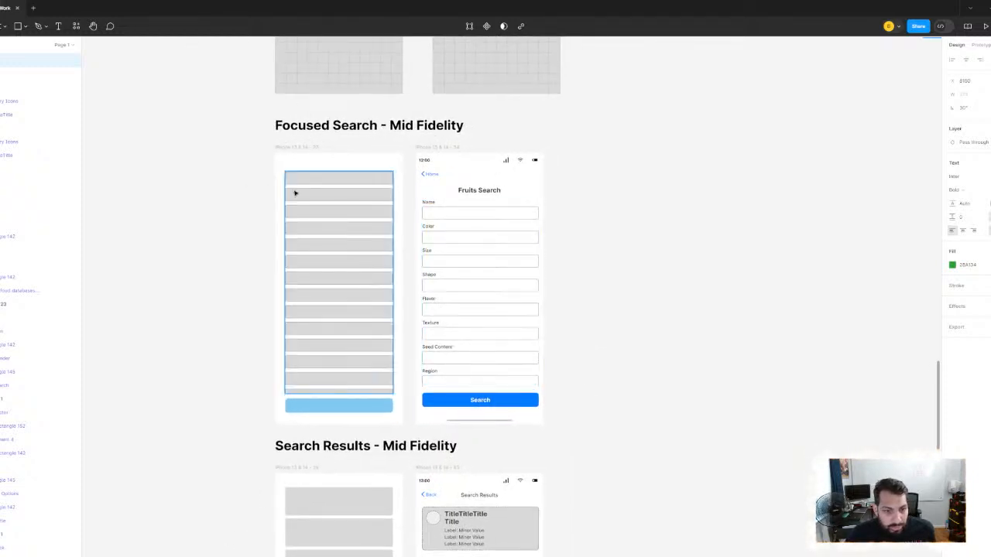
{"action": "left_click", "coordinate": [295, 193]}
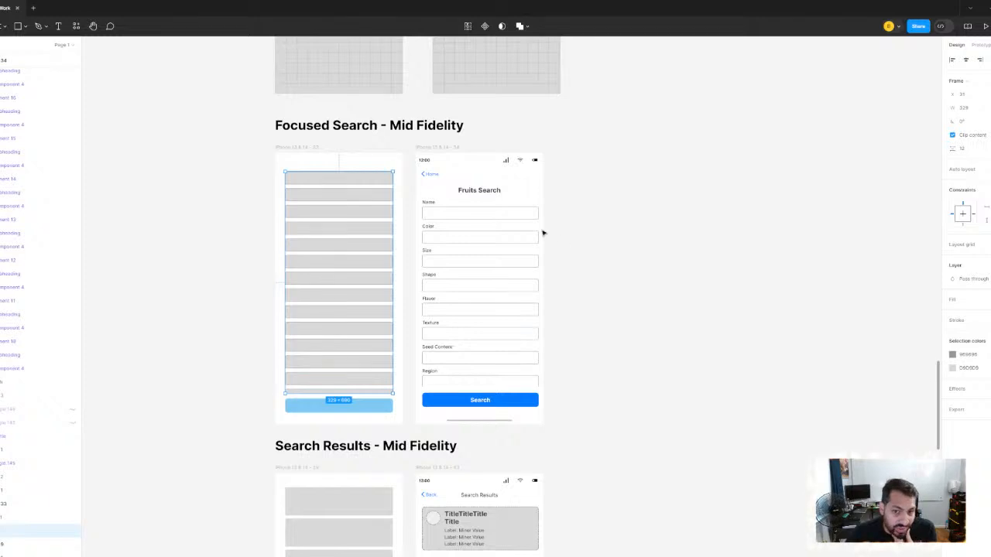
{"action": "left_click", "coordinate": [531, 226]}
{"action": "left_click", "coordinate": [587, 234]}
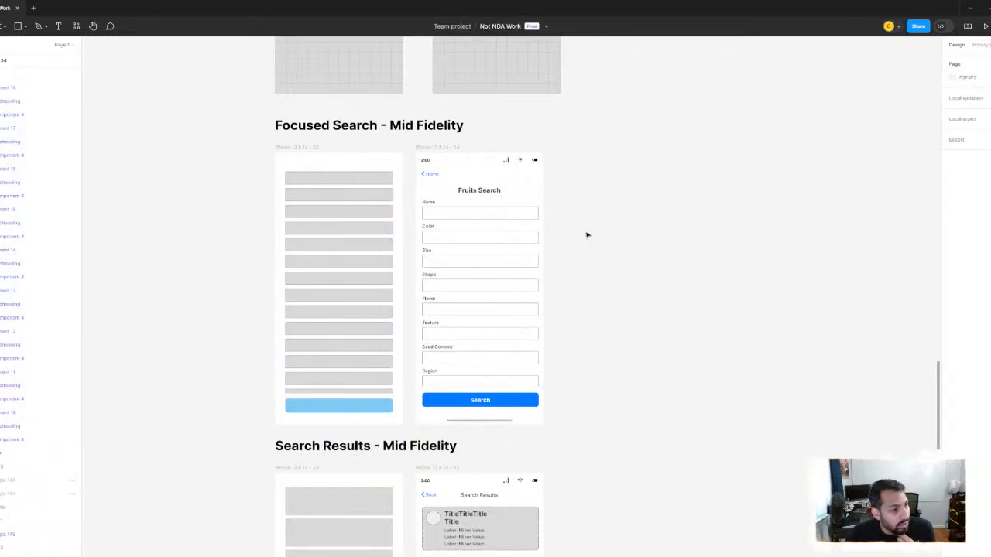
{"action": "scroll", "coordinate": [589, 312], "scroll_direction": "down", "scroll_amount": 2}
{"action": "scroll", "coordinate": [589, 312], "scroll_direction": "left", "scroll_amount": 1}
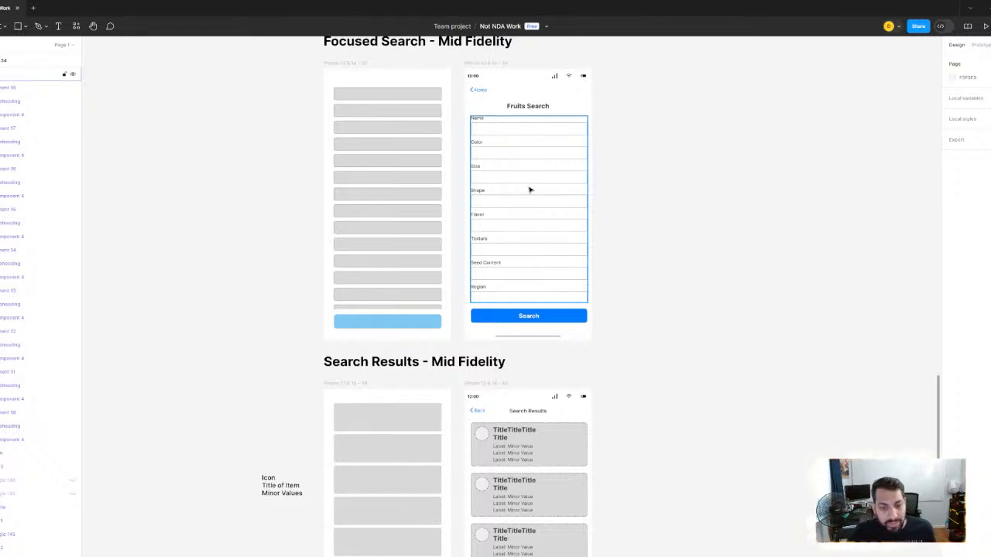
- Inspect the title and minor-value cards on the Search Results - Mid Fidelity screen against the wireframe
{"action": "scroll", "coordinate": [531, 190], "scroll_direction": "down", "scroll_amount": 4}
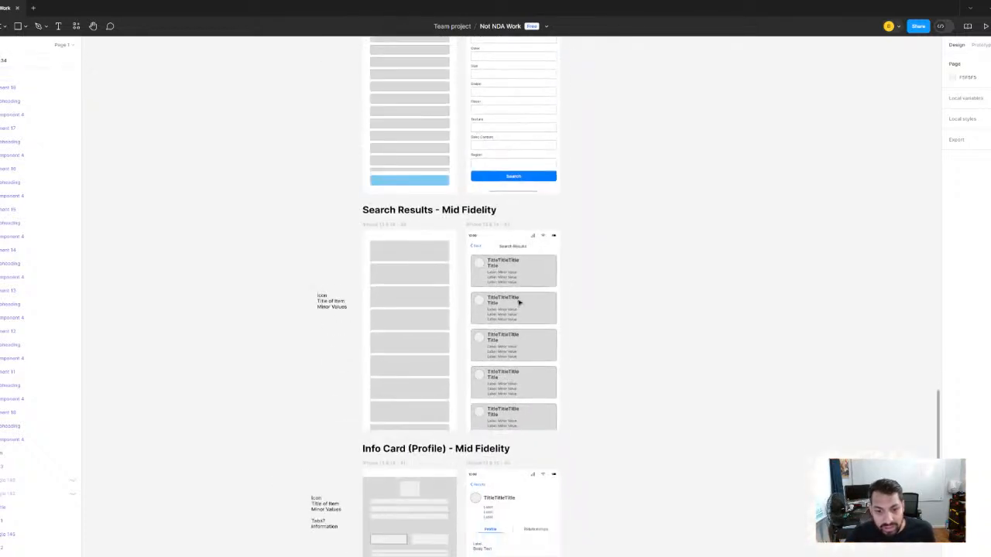
{"action": "scroll", "coordinate": [506, 204], "scroll_direction": "up", "scroll_amount": 1}
{"action": "scroll", "coordinate": [453, 237], "scroll_direction": "down", "scroll_amount": 5}
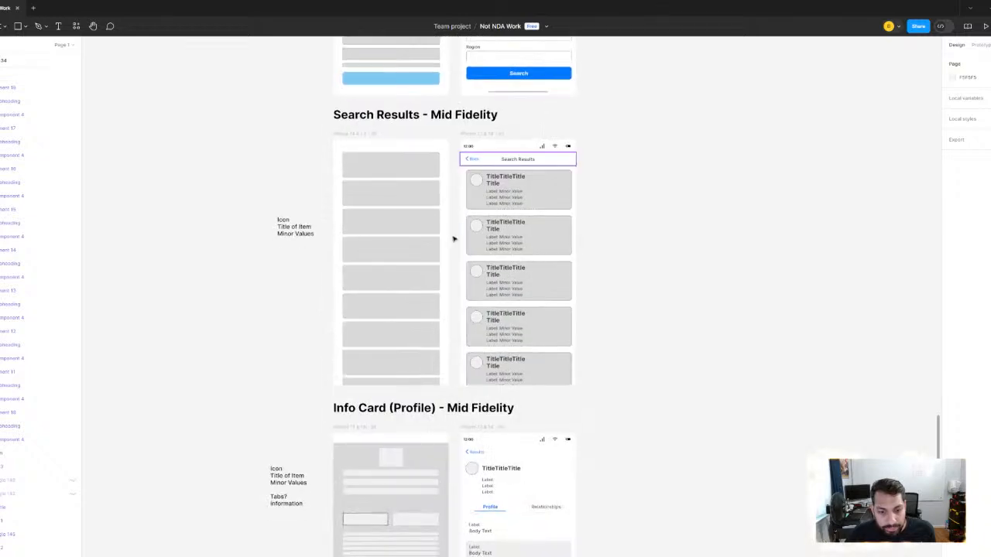
{"action": "scroll", "coordinate": [454, 235], "scroll_direction": "up", "scroll_amount": 2}
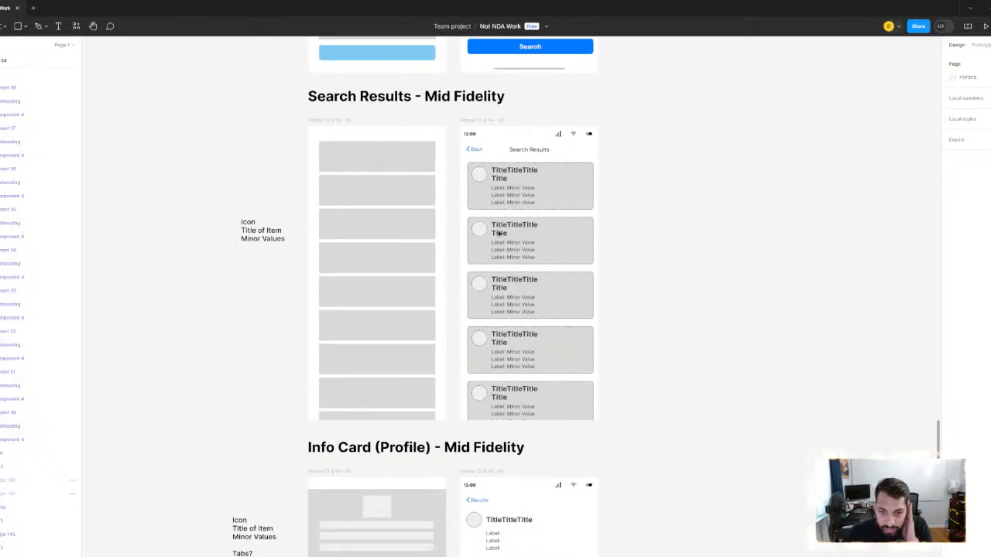
{"action": "scroll", "coordinate": [573, 195], "scroll_direction": "up", "scroll_amount": 3}
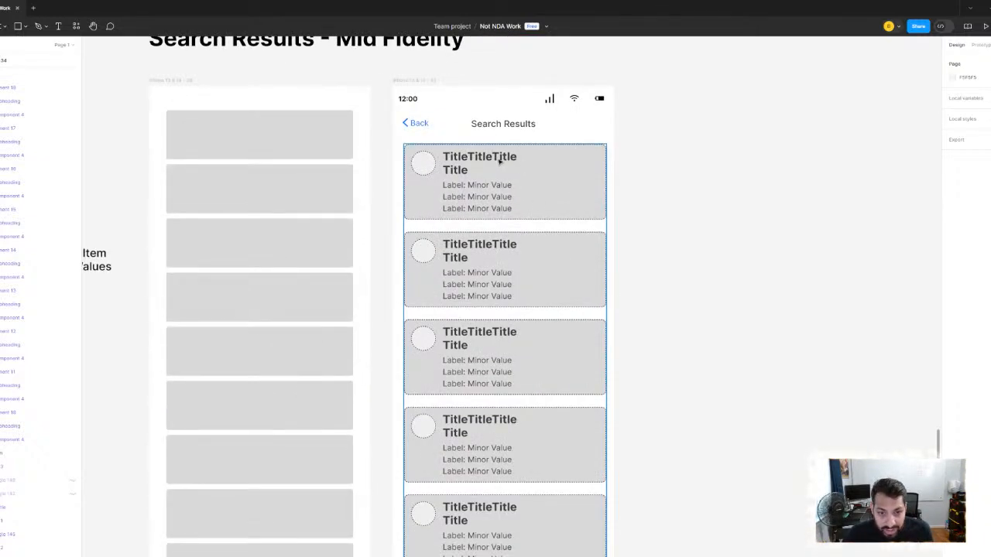
{"action": "left_click", "coordinate": [477, 172]}
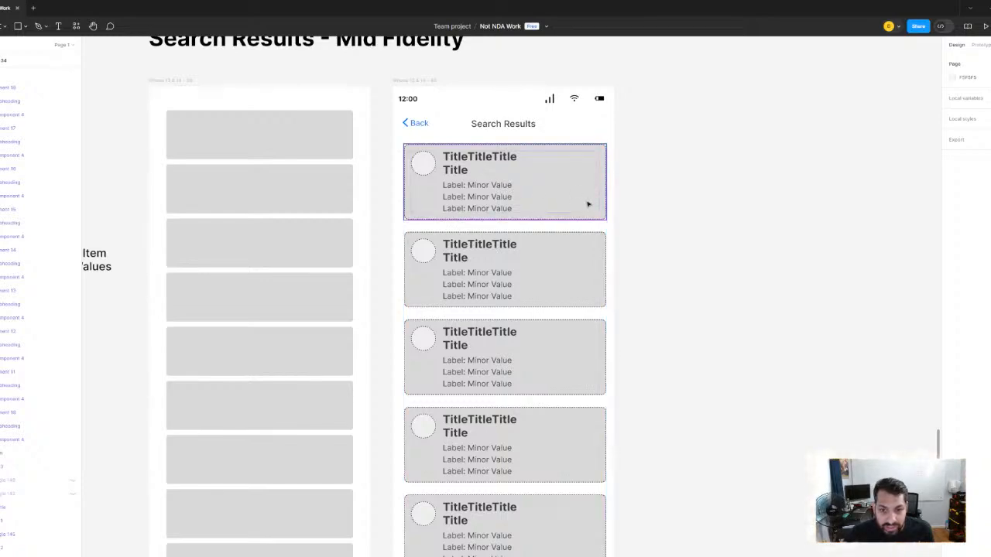
- Revisit the General Search and Focused Search mid-fidelity screens that lead into the search results
{"action": "scroll", "coordinate": [586, 203], "scroll_direction": "down", "scroll_amount": 3}
{"action": "scroll", "coordinate": [588, 239], "scroll_direction": "down", "scroll_amount": 2}
{"action": "scroll", "coordinate": [606, 162], "scroll_direction": "up", "scroll_amount": 10}
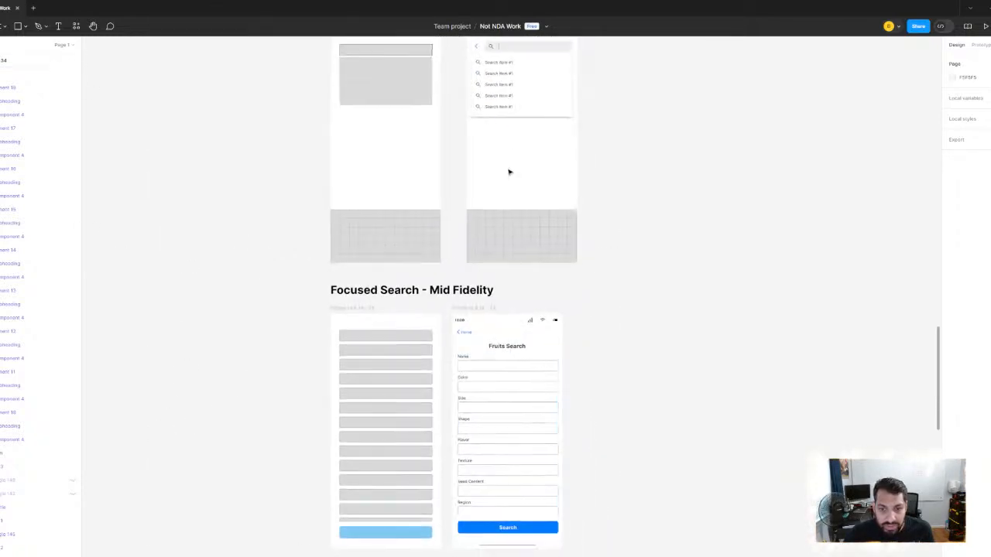
{"action": "scroll", "coordinate": [529, 294], "scroll_direction": "down", "scroll_amount": 5}
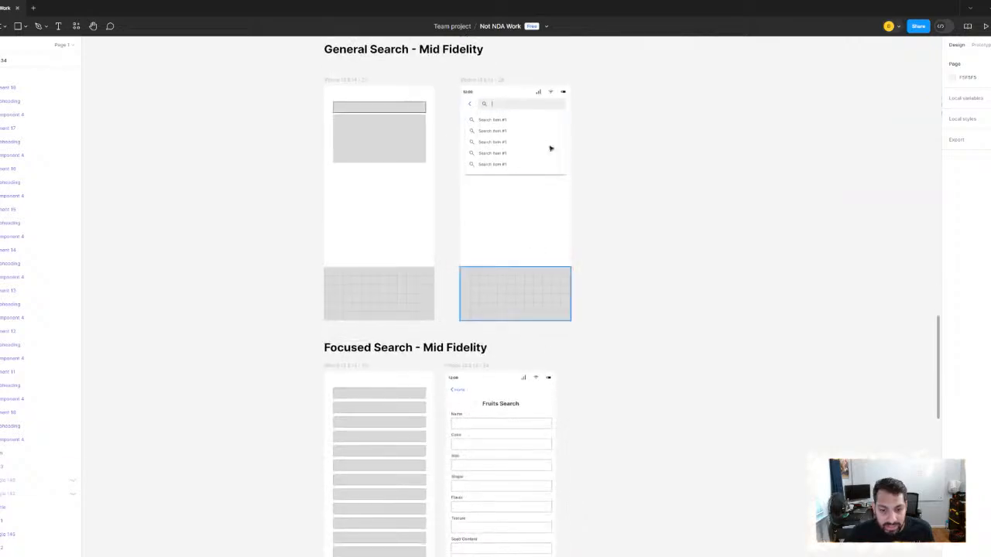
{"action": "scroll", "coordinate": [551, 148], "scroll_direction": "up", "scroll_amount": 5}
{"action": "scroll", "coordinate": [573, 271], "scroll_direction": "down", "scroll_amount": 8}
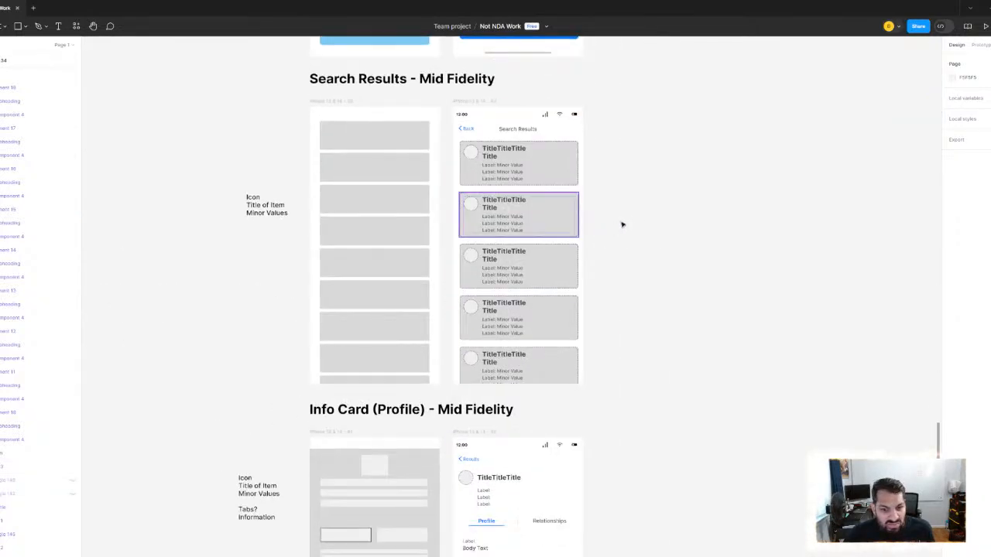
- Review the Search Results card layout against the Icon, Title of Item and Minor Values note
{"action": "scroll", "coordinate": [621, 224], "scroll_direction": "up", "scroll_amount": 3}
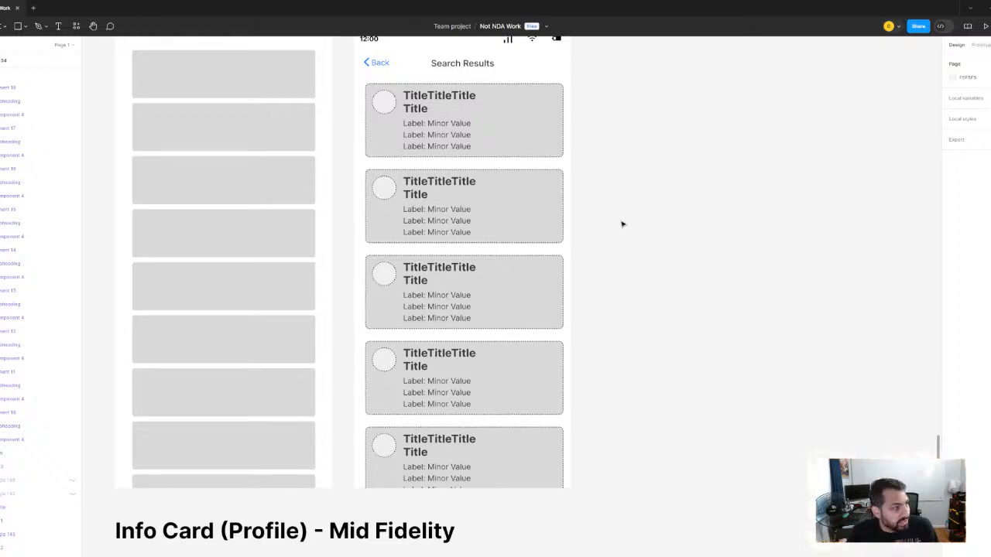
{"action": "scroll", "coordinate": [621, 224], "scroll_direction": "down", "scroll_amount": 5}
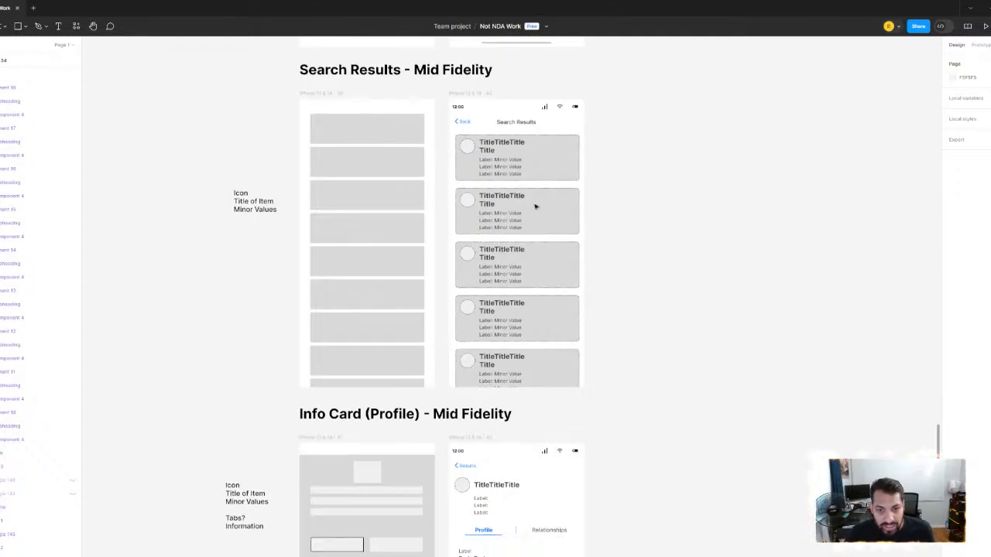
{"action": "scroll", "coordinate": [534, 206], "scroll_direction": "up", "scroll_amount": 3}
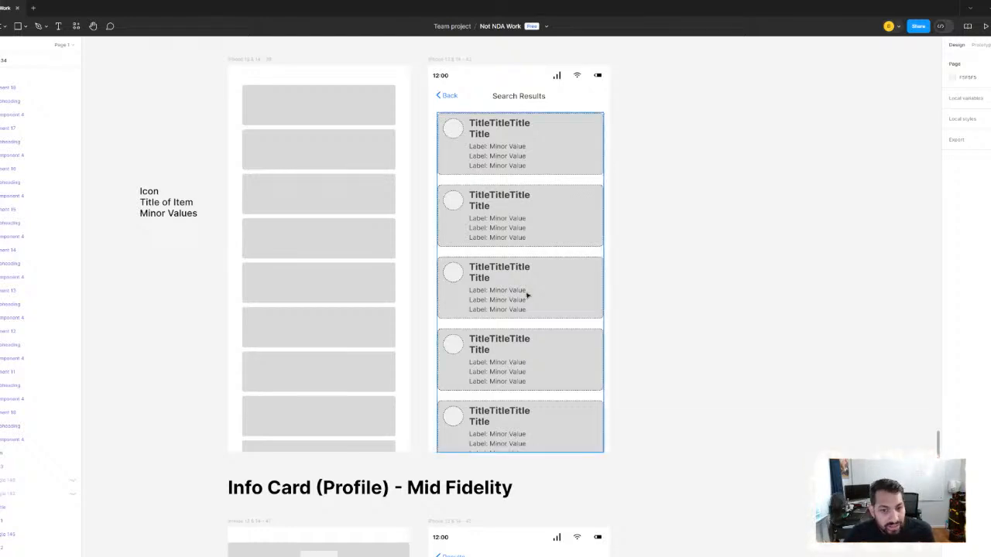
{"action": "scroll", "coordinate": [569, 286], "scroll_direction": "down", "scroll_amount": 6}
{"action": "scroll", "coordinate": [593, 262], "scroll_direction": "up", "scroll_amount": 3}
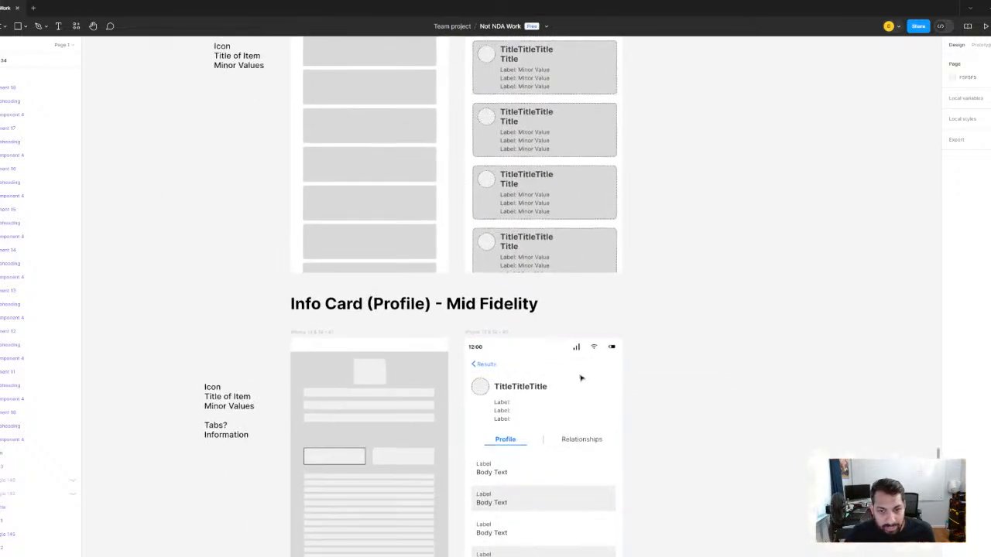
- Examine the Info Card (Profile) - Mid Fidelity screen and select its profile content beside the wireframe
{"action": "scroll", "coordinate": [544, 310], "scroll_direction": "up", "scroll_amount": 3}
{"action": "scroll", "coordinate": [546, 108], "scroll_direction": "down", "scroll_amount": 5}
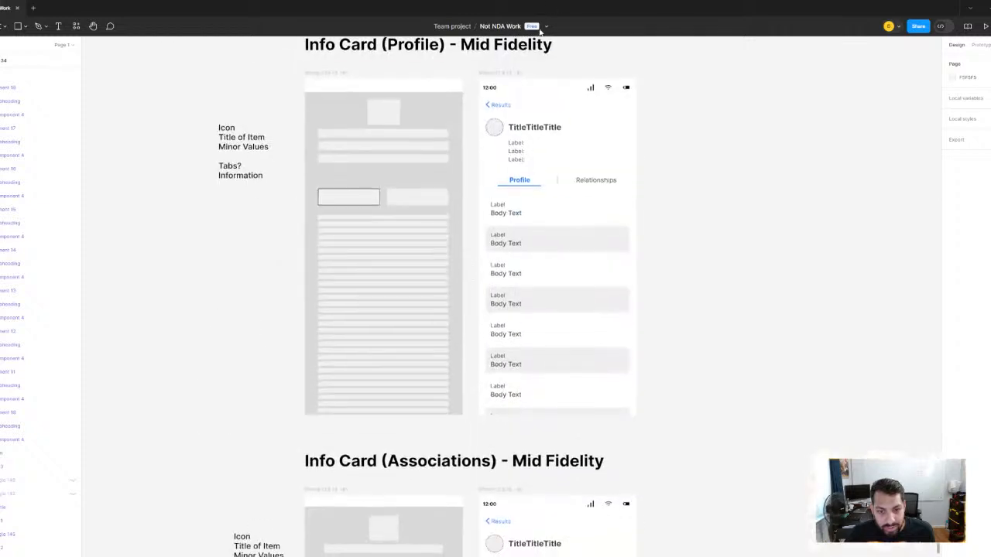
{"action": "scroll", "coordinate": [526, 198], "scroll_direction": "up", "scroll_amount": 2}
{"action": "scroll", "coordinate": [557, 201], "scroll_direction": "up", "scroll_amount": 1}
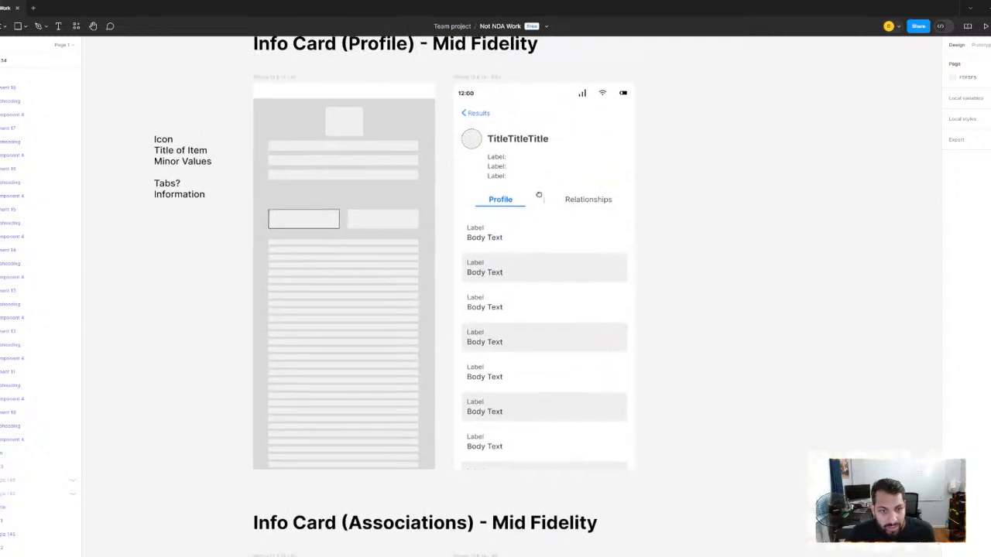
{"action": "left_click", "coordinate": [548, 152]}
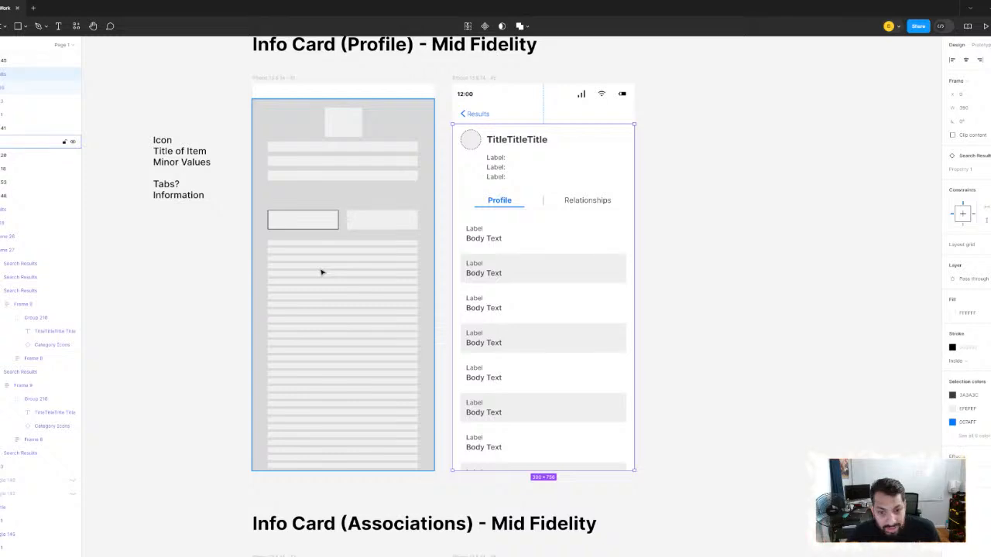
- Compare the Info Card (Profile) - Mid Fidelity screen with its wireframe and the Icon, Title of Item, Minor Values, Tabs and Information note
{"action": "scroll", "coordinate": [478, 283], "scroll_direction": "down", "scroll_amount": 2}
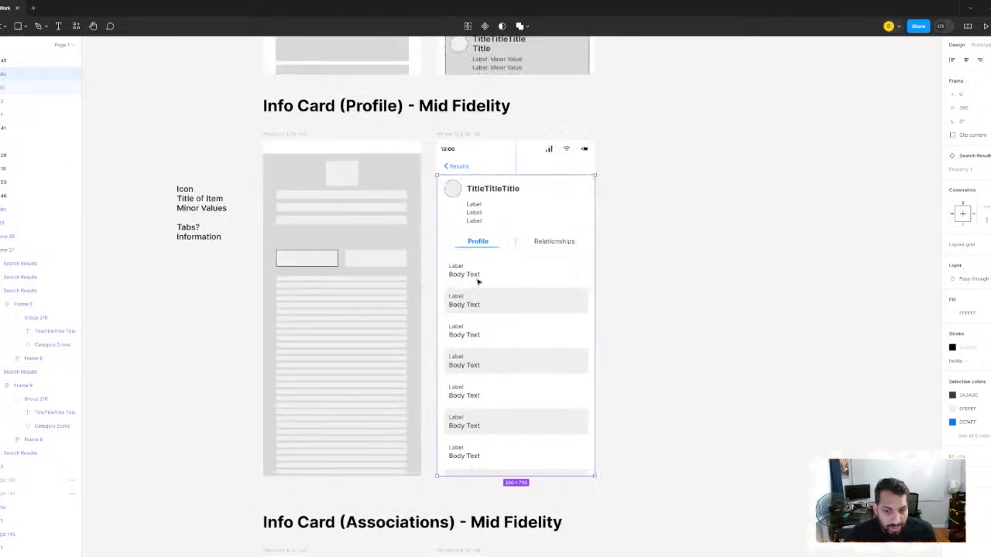
{"action": "scroll", "coordinate": [473, 284], "scroll_direction": "up", "scroll_amount": 2}
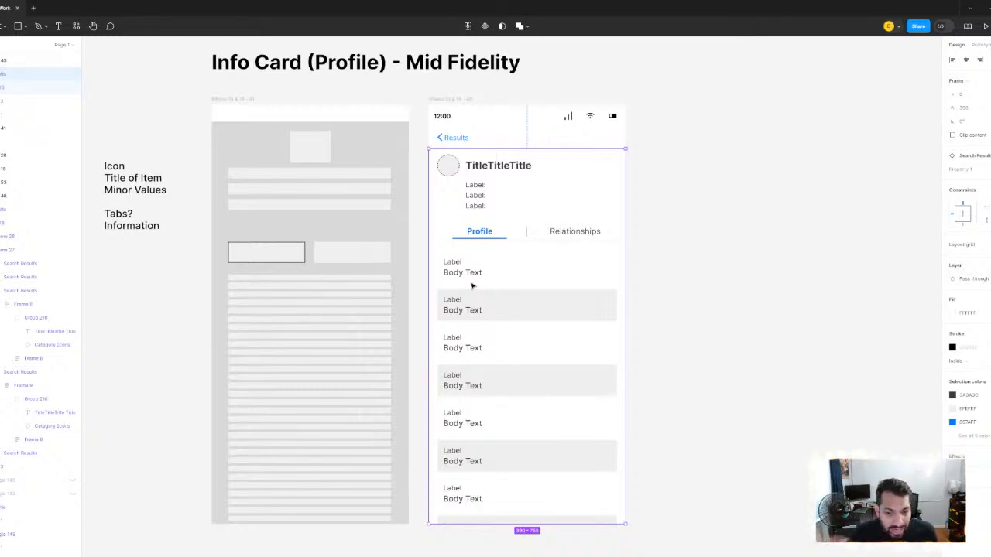
{"action": "scroll", "coordinate": [478, 276], "scroll_direction": "down", "scroll_amount": 3}
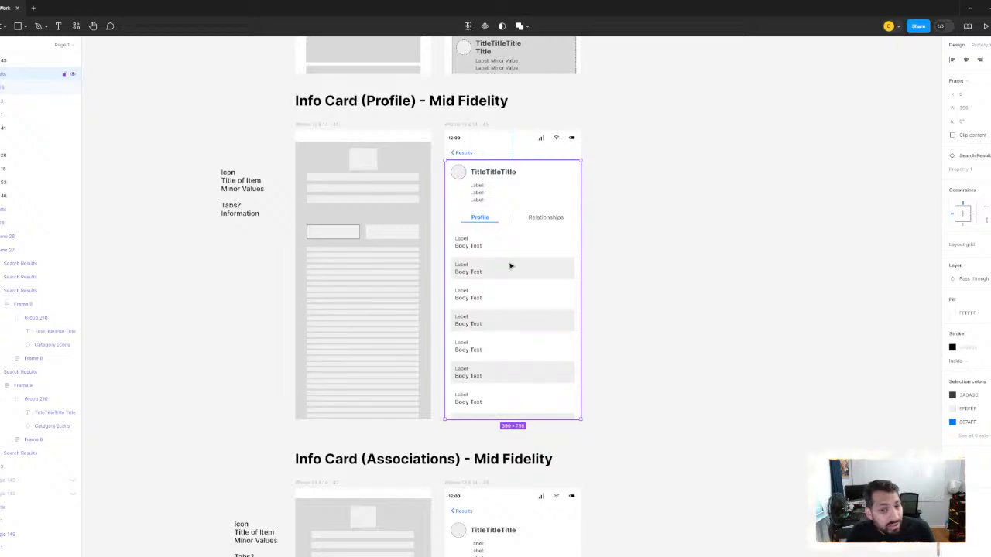
{"action": "scroll", "coordinate": [510, 348], "scroll_direction": "up", "scroll_amount": 3}
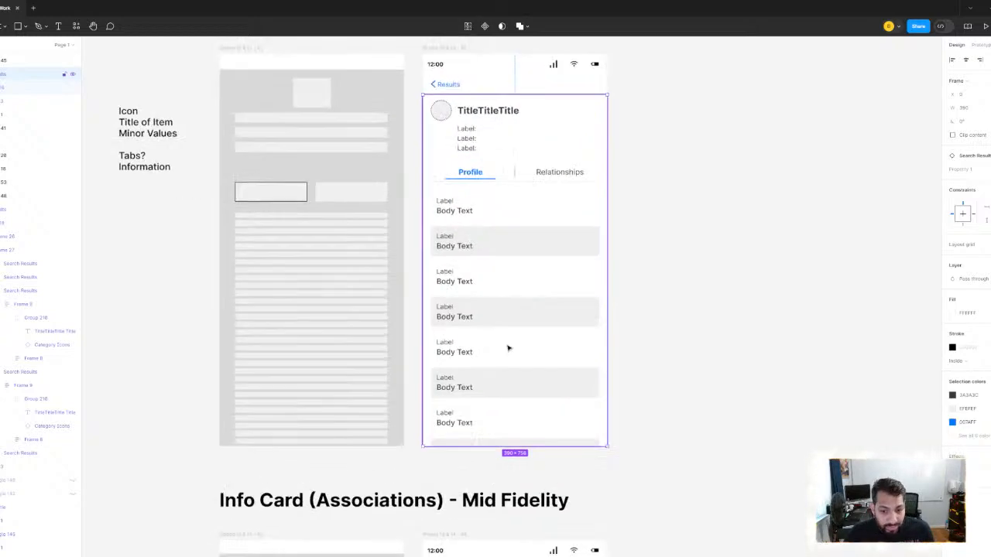
{"action": "left_click_drag", "start_coordinate": [484, 469], "coordinate": [480, 276]}
{"action": "scroll", "coordinate": [498, 212], "scroll_direction": "down", "scroll_amount": 2}
{"action": "left_click_drag", "start_coordinate": [468, 433], "coordinate": [498, 353]}
{"action": "scroll", "coordinate": [430, 124], "scroll_direction": "up", "scroll_amount": 3}
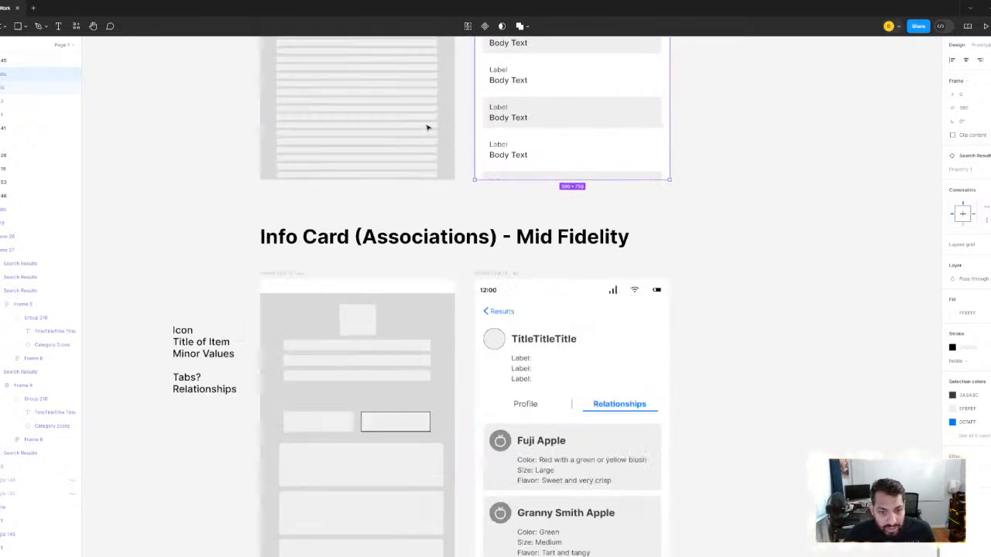
{"action": "left_click_drag", "start_coordinate": [444, 119], "coordinate": [440, 451]}
{"action": "left_click_drag", "start_coordinate": [531, 292], "coordinate": [513, 260]}
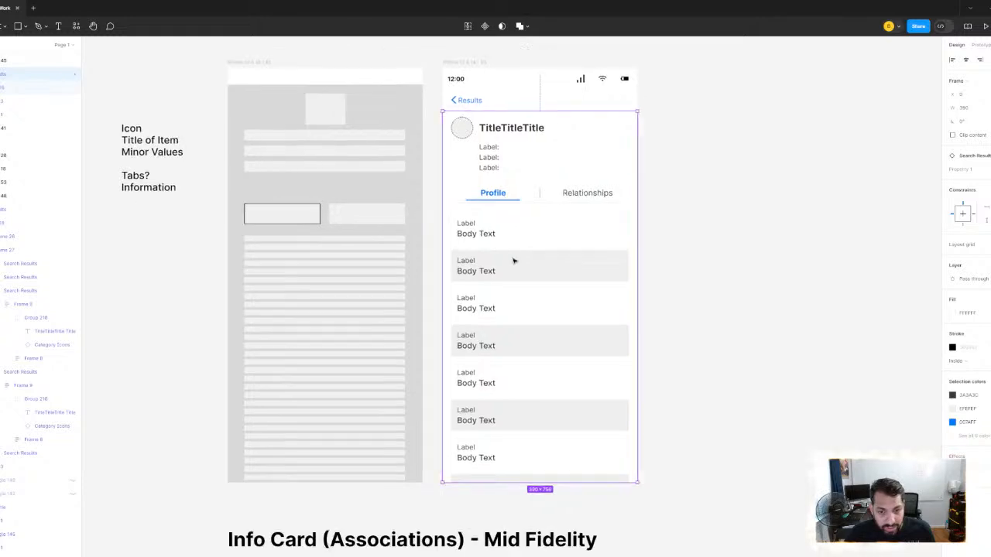
{"action": "scroll", "coordinate": [513, 260], "scroll_direction": "up", "scroll_amount": 3}
{"action": "scroll", "coordinate": [486, 273], "scroll_direction": "down", "scroll_amount": 3}
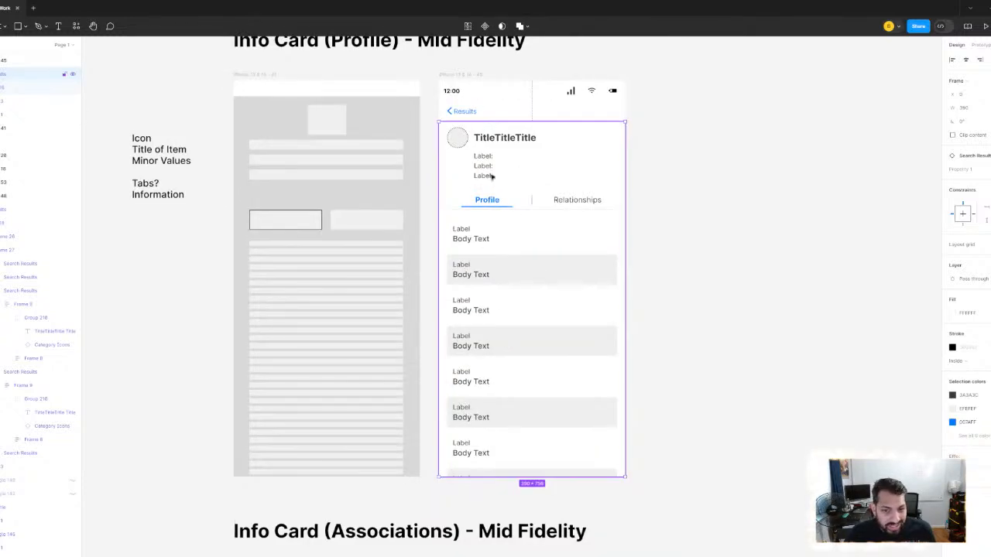
- Select the Profile tab label on the Info Card (Profile) mid-fidelity screen, and clear the selection
{"action": "scroll", "coordinate": [494, 200], "scroll_direction": "up", "scroll_amount": 3}
{"action": "left_click", "coordinate": [485, 201], "text": "ctrl"}
{"action": "scroll", "coordinate": [752, 222], "scroll_direction": "down", "scroll_amount": 3}
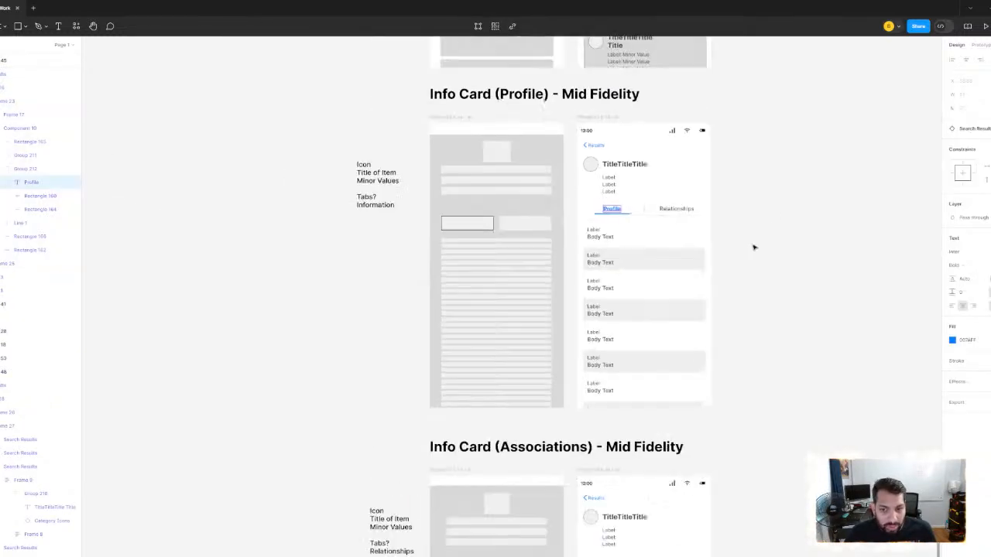
{"action": "scroll", "coordinate": [752, 245], "scroll_direction": "down", "scroll_amount": 1}
{"action": "left_click", "coordinate": [725, 238]}
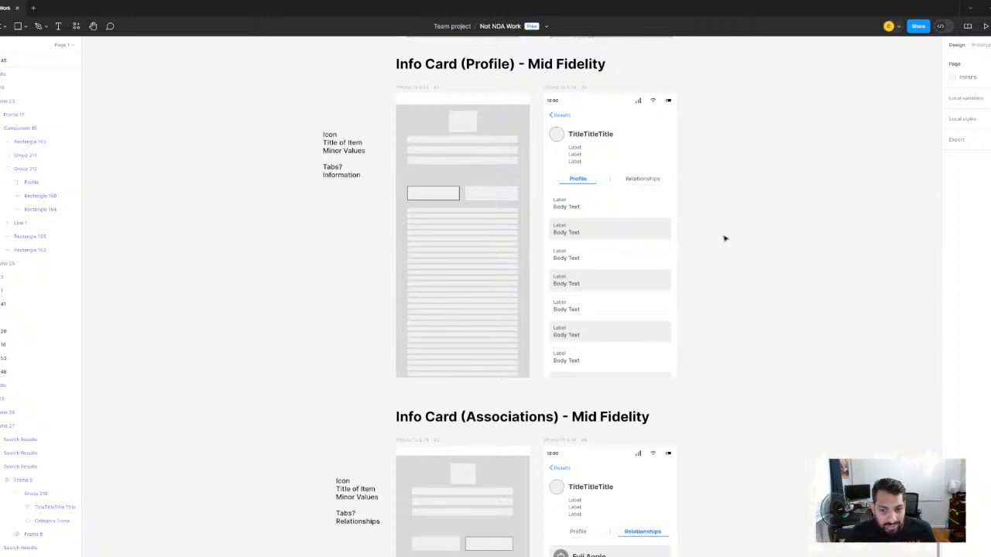
- Examine the Info Card (Associations) - Mid Fidelity screen's Relationships tab and its apple cards against the wireframe
{"action": "scroll", "coordinate": [723, 254], "scroll_direction": "down", "scroll_amount": 5}
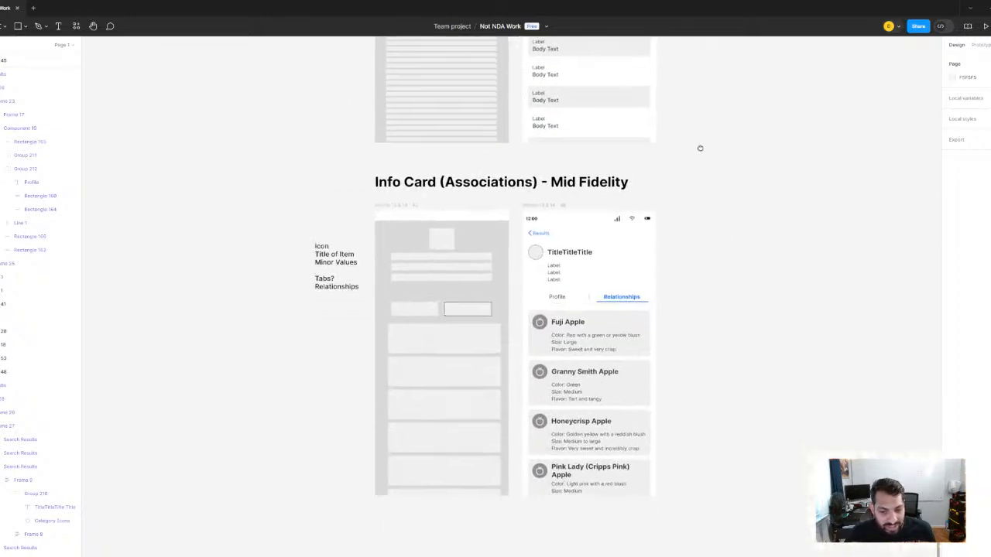
{"action": "scroll", "coordinate": [699, 148], "scroll_direction": "up", "scroll_amount": 3}
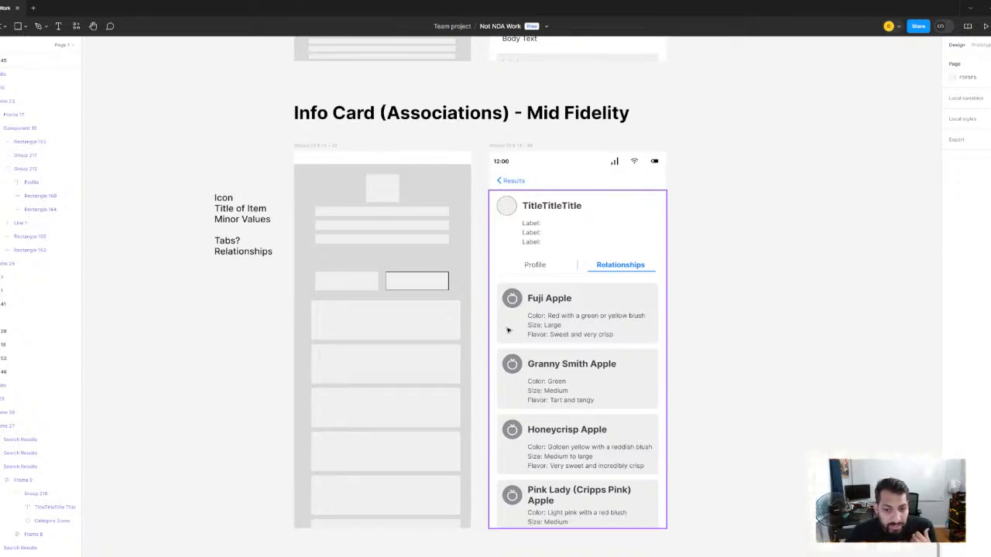
{"action": "scroll", "coordinate": [571, 303], "scroll_direction": "down", "scroll_amount": 2}
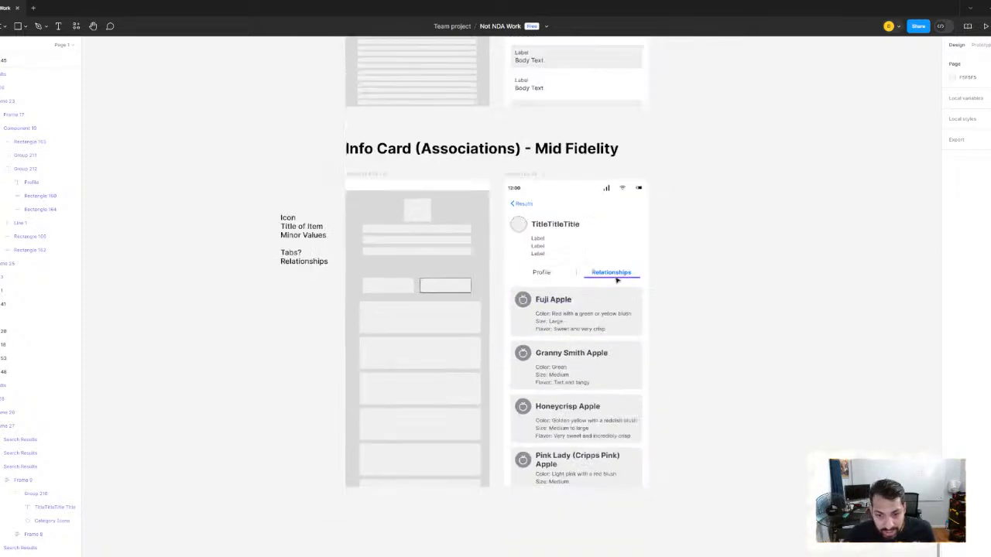
{"action": "scroll", "coordinate": [617, 281], "scroll_direction": "up", "scroll_amount": 5}
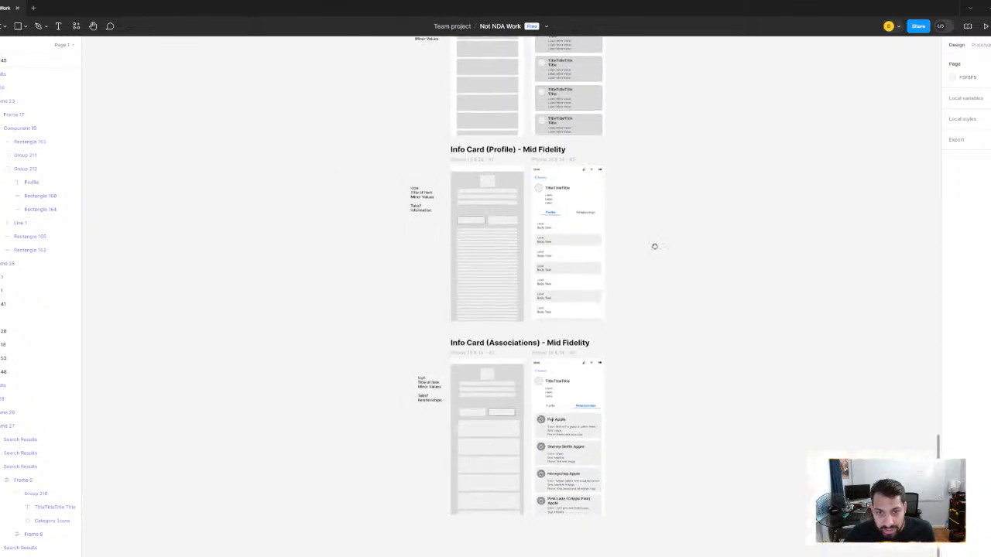
{"action": "scroll", "coordinate": [654, 246], "scroll_direction": "down", "scroll_amount": 3}
{"action": "scroll", "coordinate": [564, 219], "scroll_direction": "up", "scroll_amount": 5}
{"action": "scroll", "coordinate": [502, 276], "scroll_direction": "down", "scroll_amount": 2}
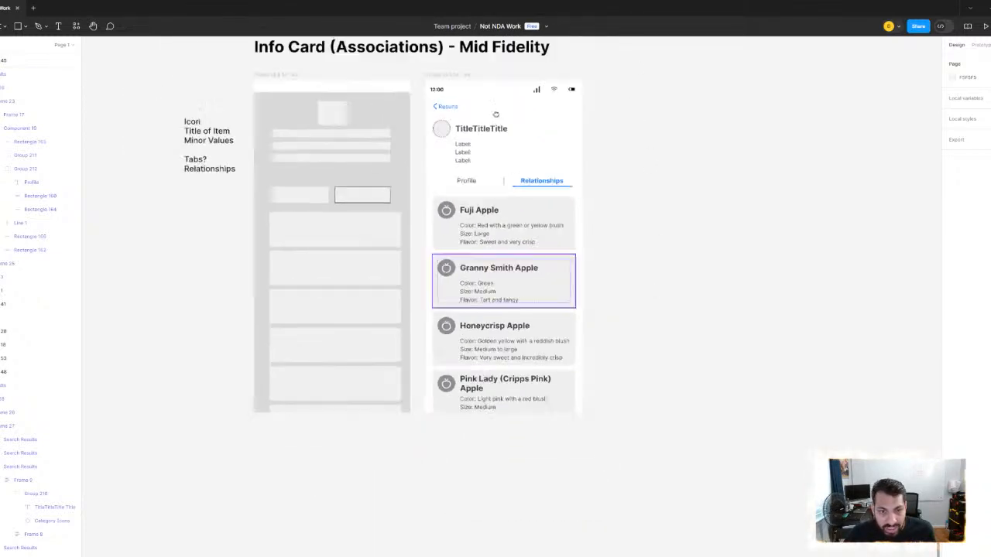
{"action": "scroll", "coordinate": [495, 113], "scroll_direction": "up", "scroll_amount": 1}
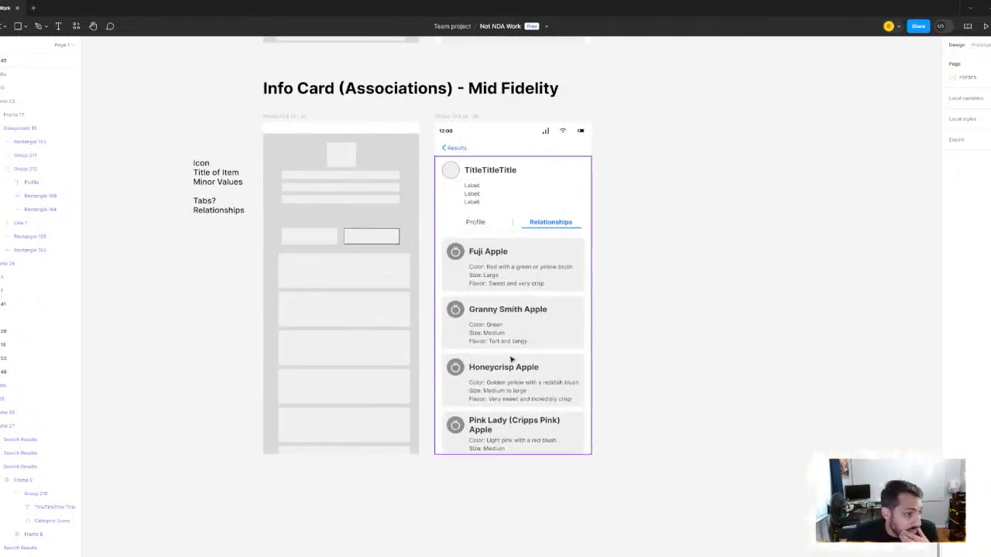
{"action": "scroll", "coordinate": [626, 237], "scroll_direction": "down", "scroll_amount": 5}
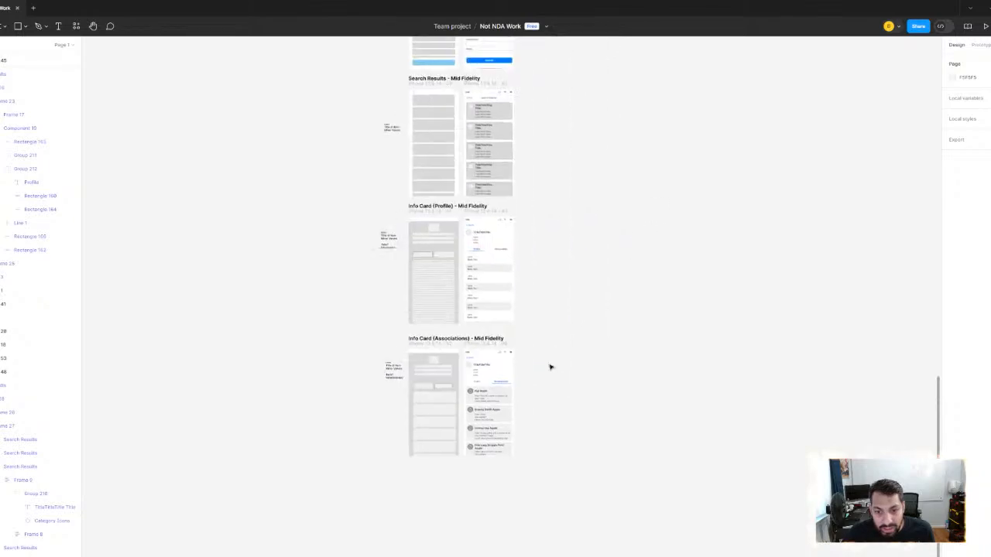
- Look back over the mid-fidelity search, results and info card screens, and find the User Flow - Mid Fidelity section
{"action": "scroll", "coordinate": [570, 255], "scroll_direction": "up", "scroll_amount": 3}
{"action": "scroll", "coordinate": [537, 245], "scroll_direction": "up", "scroll_amount": 3}
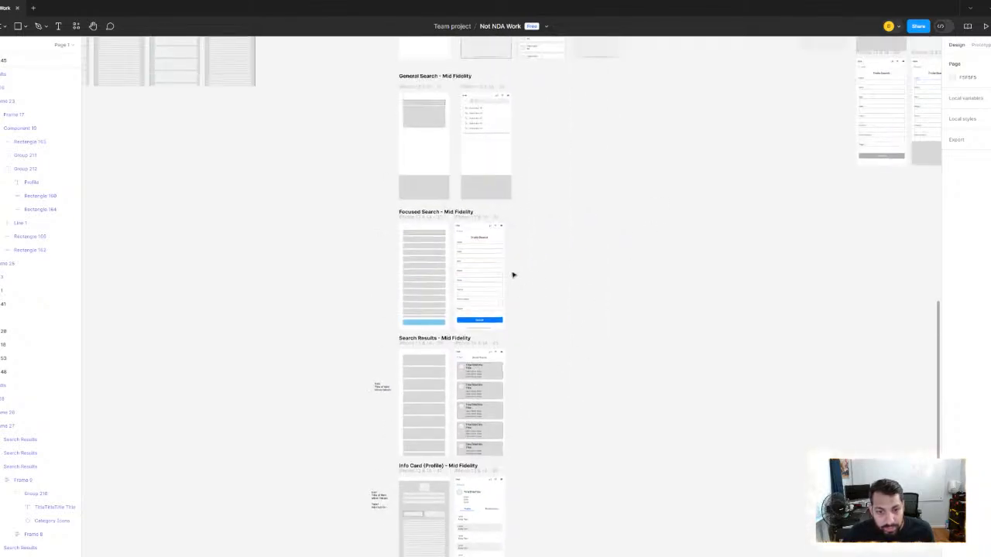
{"action": "scroll", "coordinate": [414, 211], "scroll_direction": "down", "scroll_amount": 5}
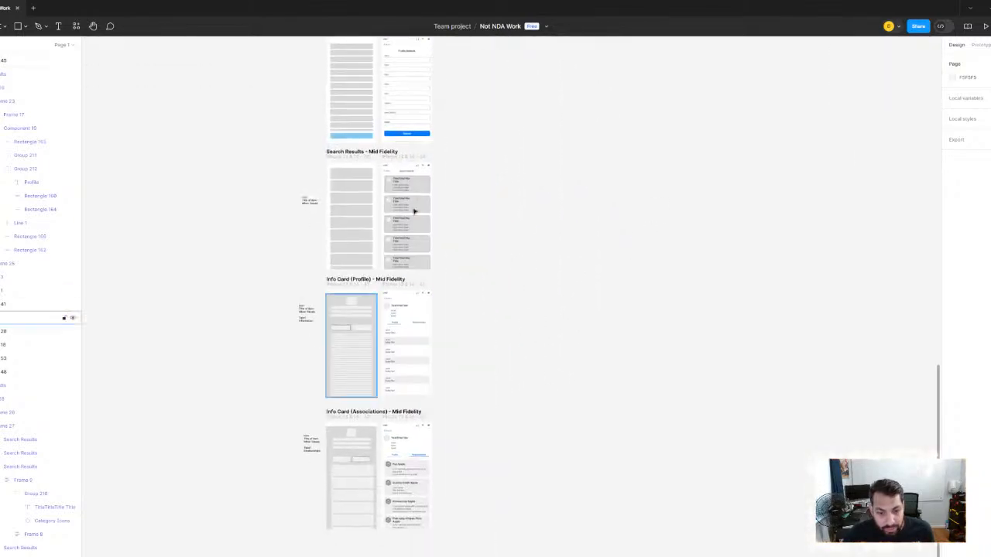
{"action": "scroll", "coordinate": [414, 211], "scroll_direction": "up", "scroll_amount": 5}
{"action": "scroll", "coordinate": [535, 248], "scroll_direction": "right", "scroll_amount": 5}
{"action": "scroll", "coordinate": [557, 268], "scroll_direction": "up", "scroll_amount": 5}
{"action": "scroll", "coordinate": [470, 274], "scroll_direction": "left", "scroll_amount": 3}
{"action": "scroll", "coordinate": [294, 158], "scroll_direction": "down", "scroll_amount": 1}
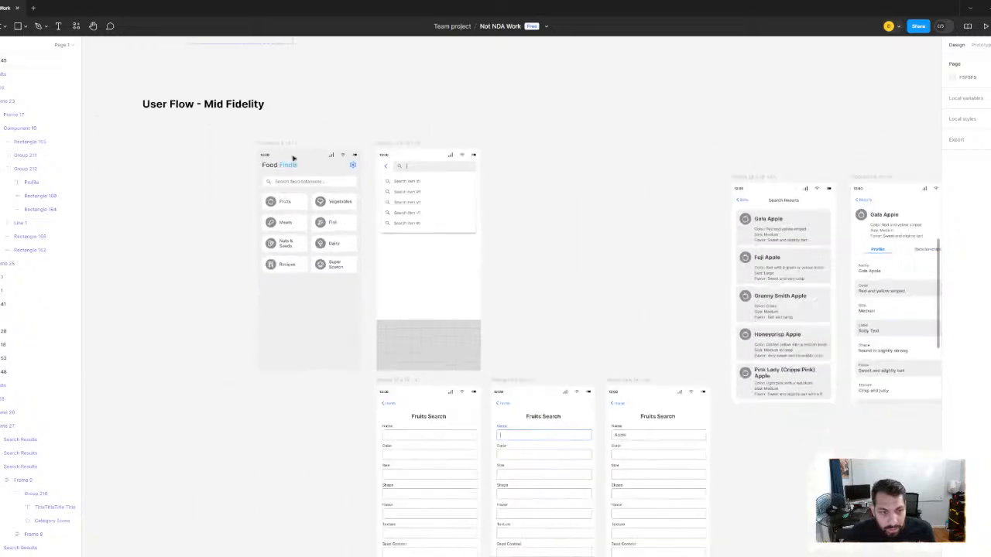
- Select the User Flow - Mid Fidelity title and view the flow's screens from the home screen onward
{"action": "left_click_drag", "start_coordinate": [243, 132], "coordinate": [191, 131]}
{"action": "left_click", "coordinate": [185, 105]}
{"action": "left_click_drag", "start_coordinate": [552, 280], "coordinate": [364, 193]}
{"action": "left_click_drag", "start_coordinate": [429, 183], "coordinate": [527, 153]}
{"action": "scroll", "coordinate": [463, 222], "scroll_direction": "up", "scroll_amount": 4}
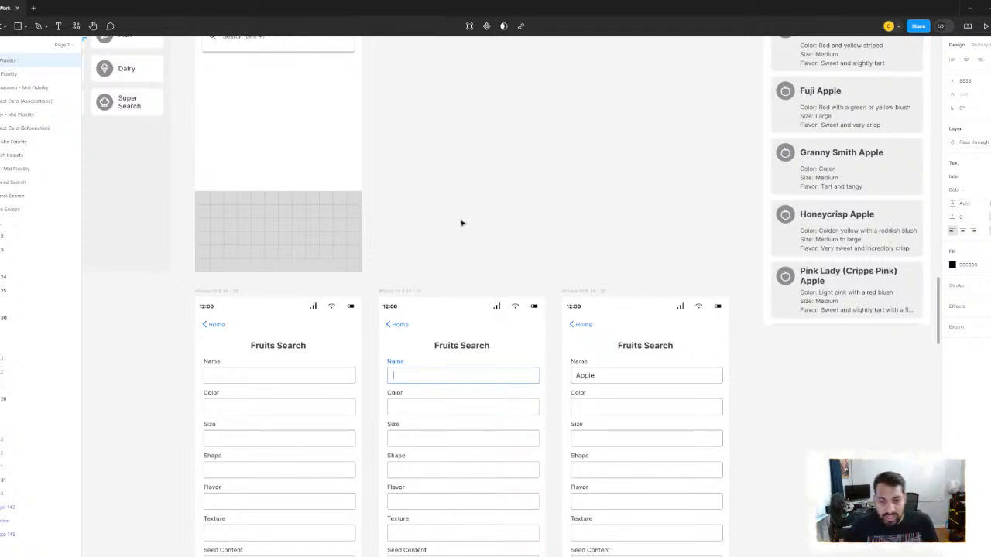
- Select the Home navigation bar on the middle Fruits Search screen, review the three Fruits Search states, and clear the selection
{"action": "left_click", "coordinate": [391, 328]}
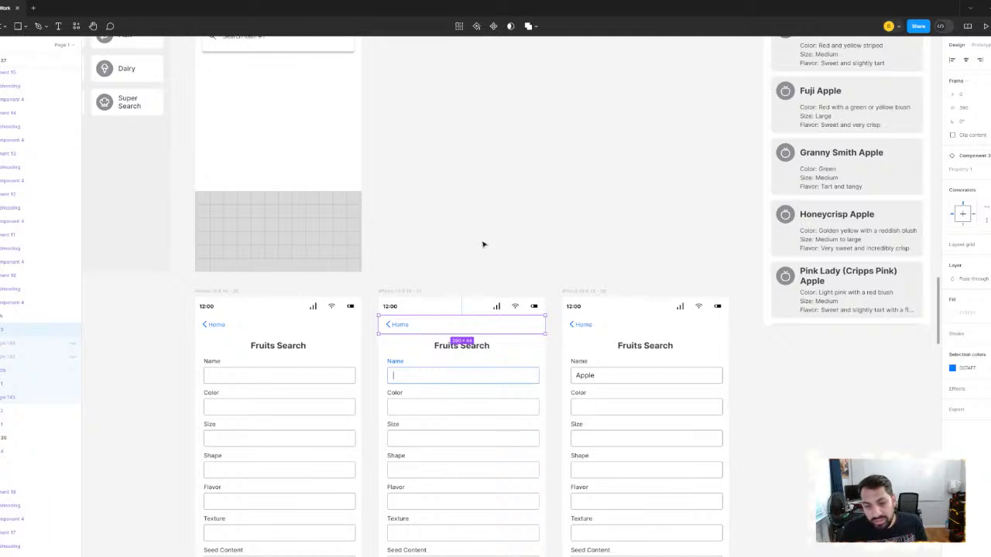
{"action": "scroll", "coordinate": [483, 244], "scroll_direction": "down", "scroll_amount": 3}
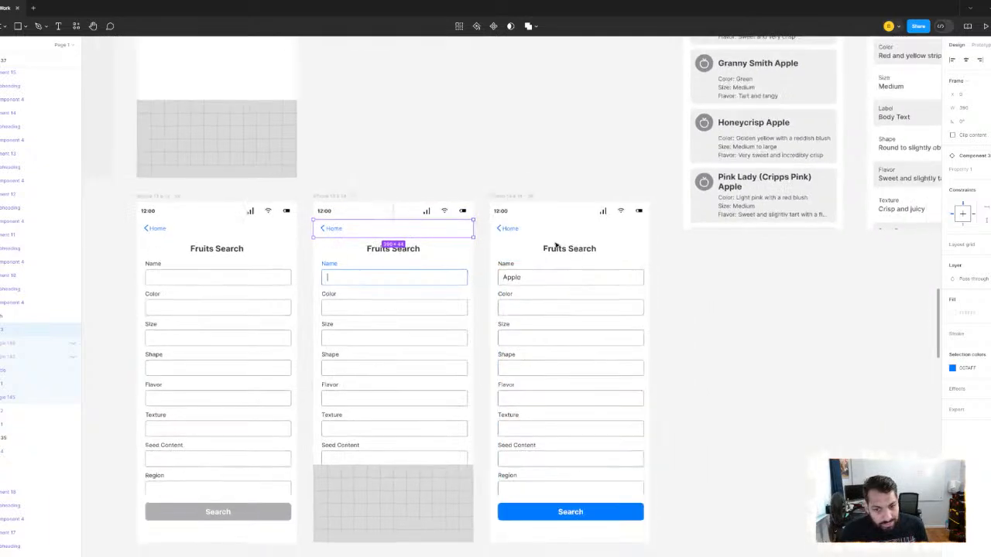
{"action": "scroll", "coordinate": [556, 245], "scroll_direction": "down", "scroll_amount": 3}
{"action": "scroll", "coordinate": [549, 140], "scroll_direction": "left", "scroll_amount": 1}
{"action": "left_click", "coordinate": [564, 142]}
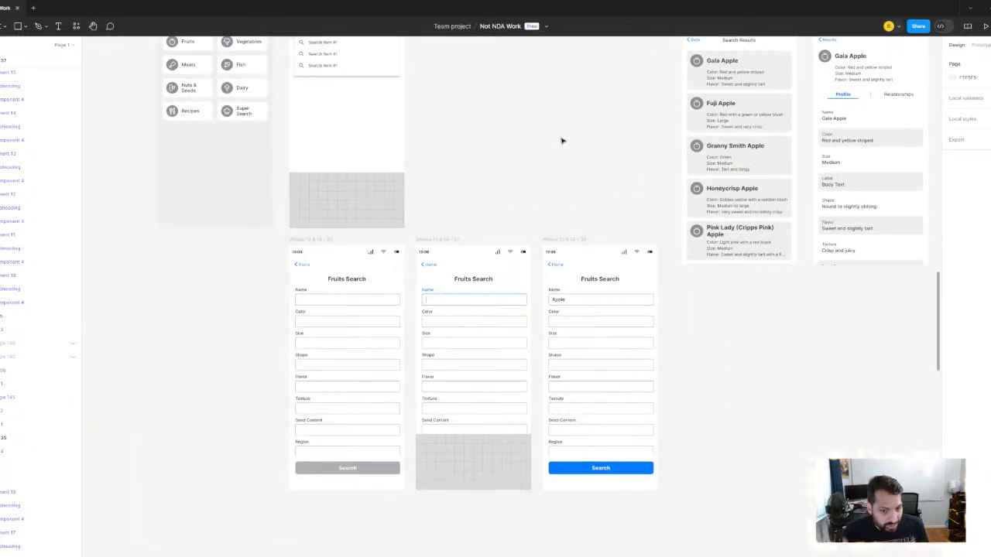
{"action": "scroll", "coordinate": [550, 142], "scroll_direction": "down", "scroll_amount": 5}
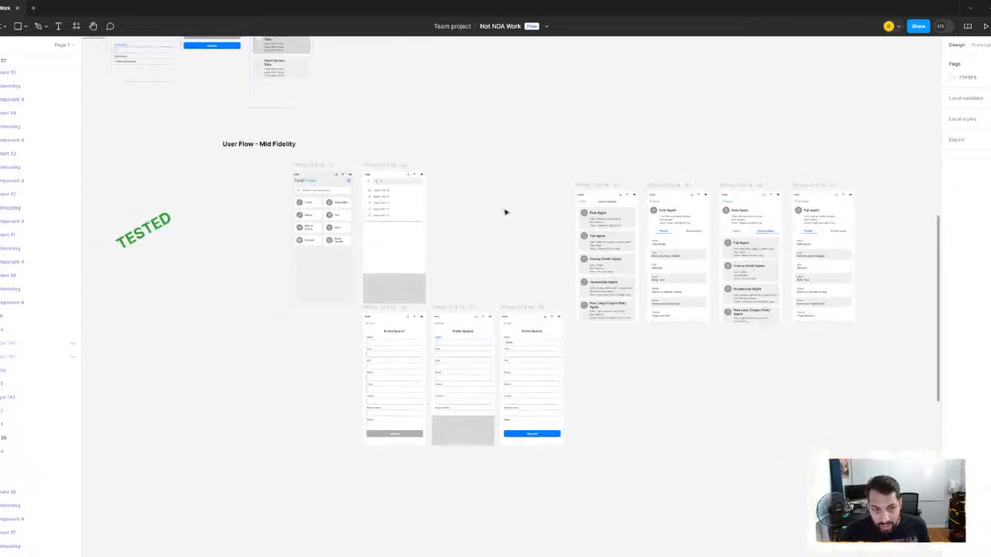
- Line up the User Flow - Mid Fidelity title with the home screen's left edge, and select the title with all the flow's frames
{"action": "left_click", "coordinate": [216, 124]}
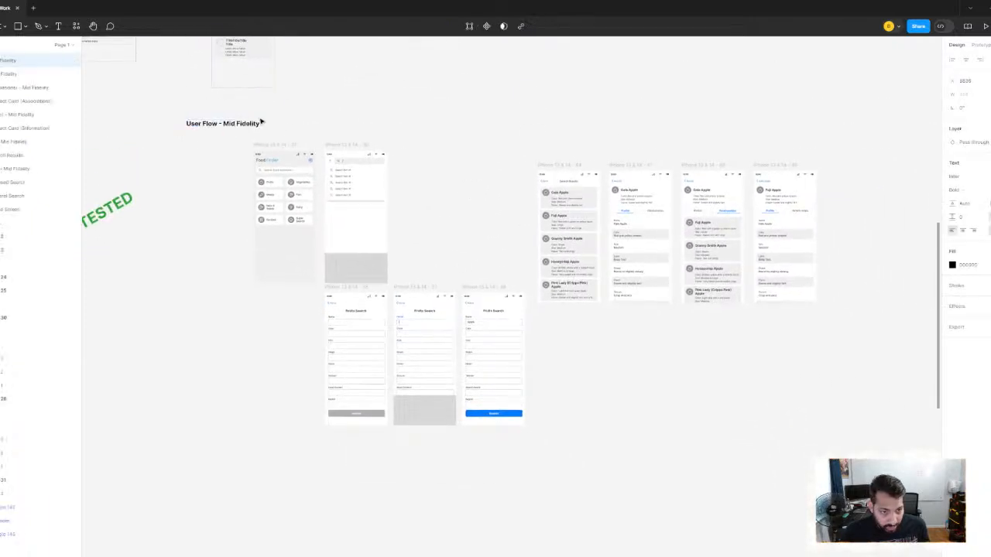
{"action": "left_click_drag", "start_coordinate": [219, 124], "coordinate": [870, 493]}
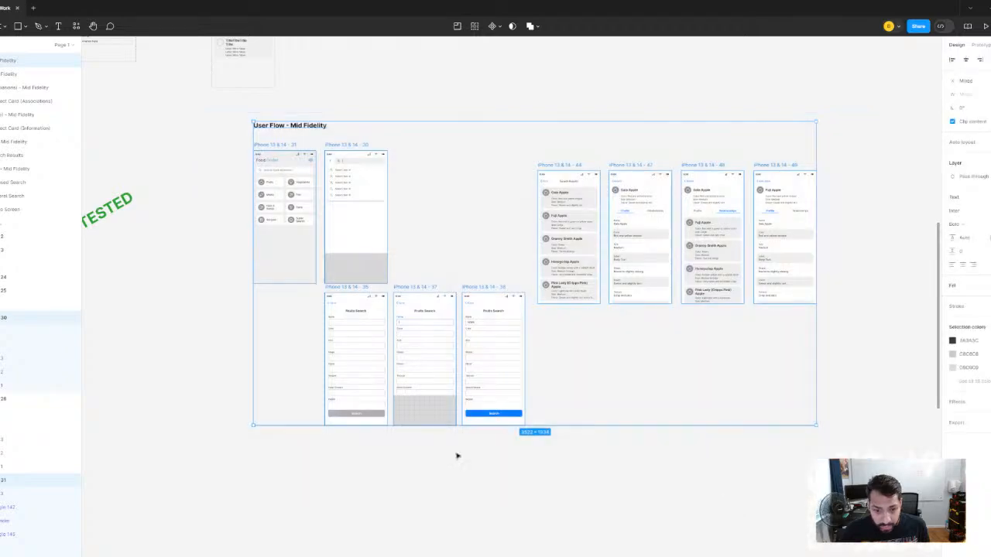
{"action": "scroll", "coordinate": [152, 367], "scroll_direction": "down", "scroll_amount": 4}
{"action": "left_click_drag", "start_coordinate": [178, 352], "coordinate": [242, 255]}
- Clear the frame selection, outline the entire mid-fidelity user flow with a selection again, and deselect it
{"action": "scroll", "coordinate": [242, 254], "scroll_direction": "up", "scroll_amount": 5}
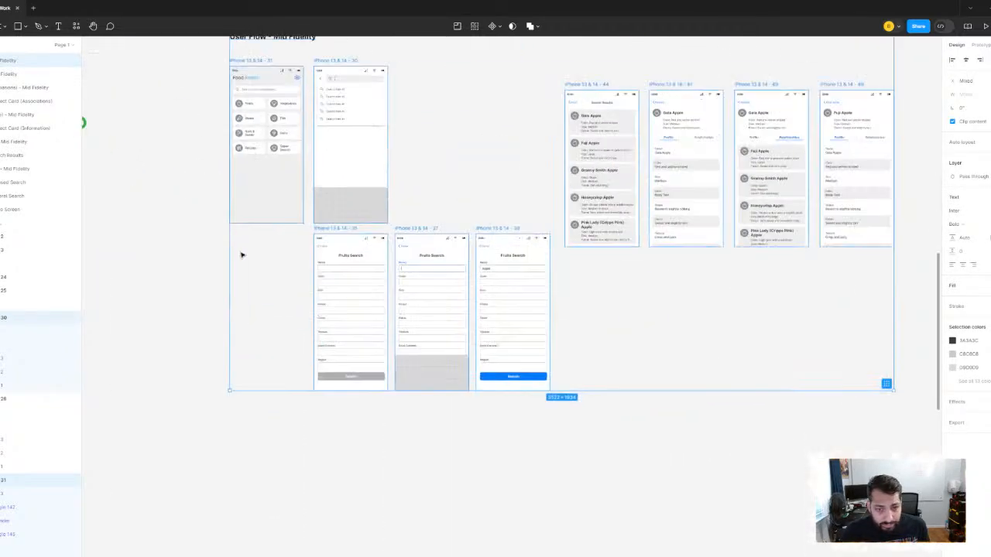
{"action": "left_click_drag", "start_coordinate": [179, 241], "coordinate": [160, 297]}
{"action": "left_click", "coordinate": [162, 263]}
{"action": "left_click_drag", "start_coordinate": [209, 86], "coordinate": [884, 510]}
{"action": "left_click", "coordinate": [884, 509]}
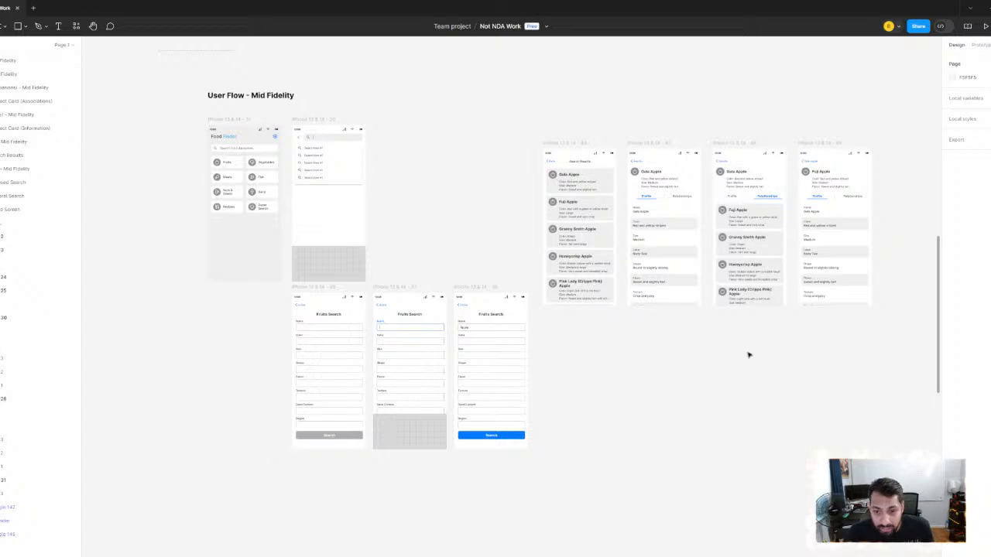
- Examine the user flow's Search Results, Gala Apple profile and relationships, and Fuji Apple profile screens
{"action": "scroll", "coordinate": [594, 232], "scroll_direction": "up", "scroll_amount": 5}
{"action": "scroll", "coordinate": [603, 232], "scroll_direction": "down", "scroll_amount": 3}
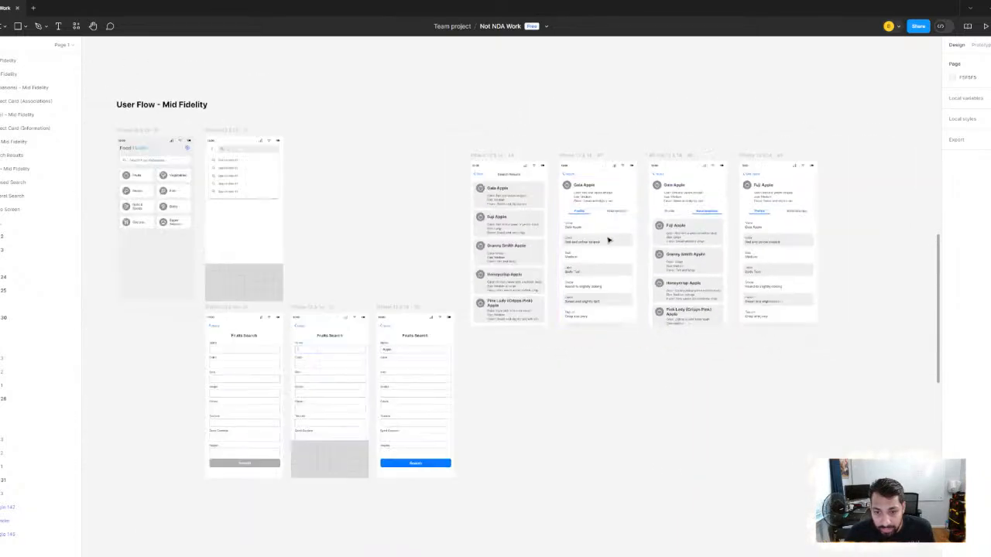
{"action": "scroll", "coordinate": [501, 199], "scroll_direction": "up", "scroll_amount": 3}
{"action": "scroll", "coordinate": [518, 264], "scroll_direction": "right", "scroll_amount": 4}
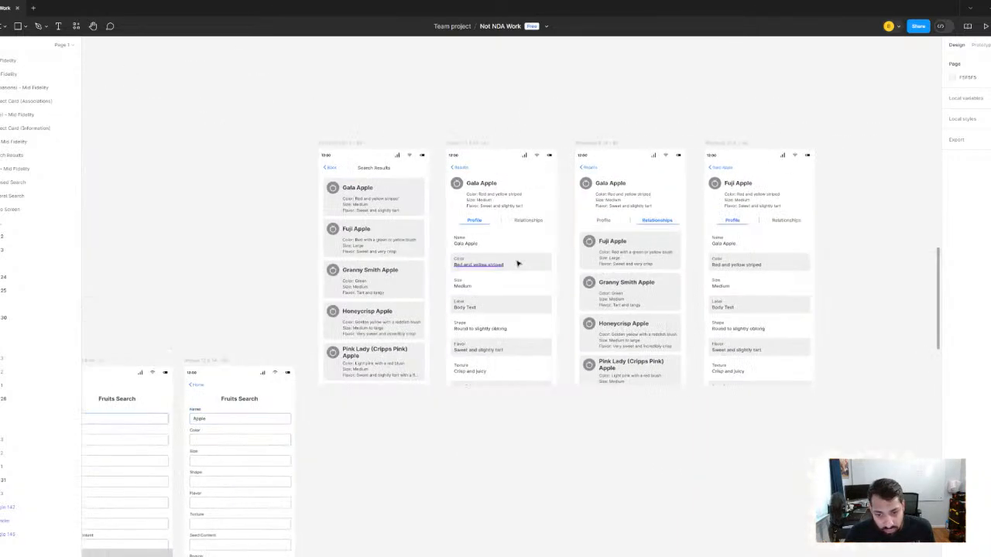
{"action": "scroll", "coordinate": [518, 263], "scroll_direction": "down", "scroll_amount": 3}
{"action": "scroll", "coordinate": [445, 115], "scroll_direction": "left", "scroll_amount": 3}
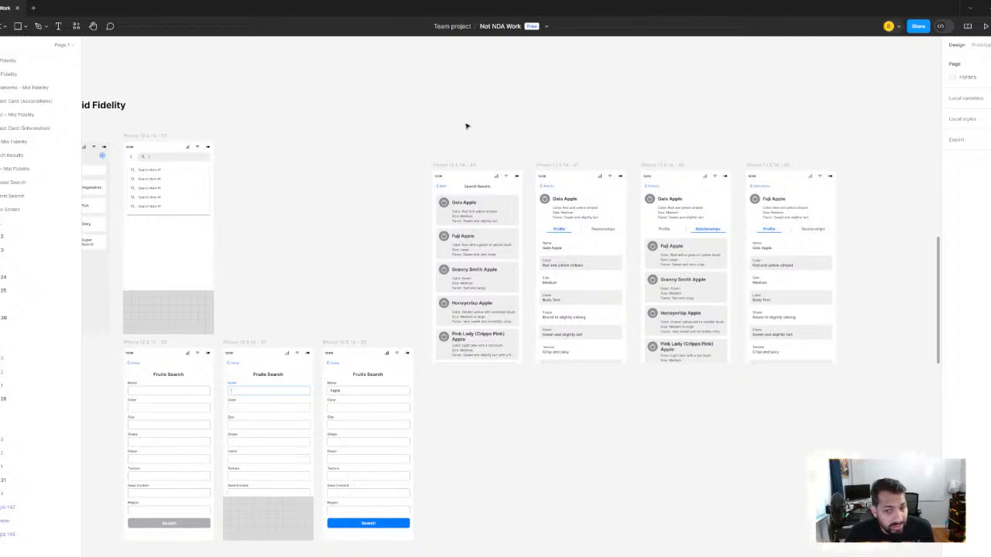
- Review the whole user flow from home screen to apple info cards, and locate the separate column of screens beside it
{"action": "scroll", "coordinate": [441, 140], "scroll_direction": "left", "scroll_amount": 3}
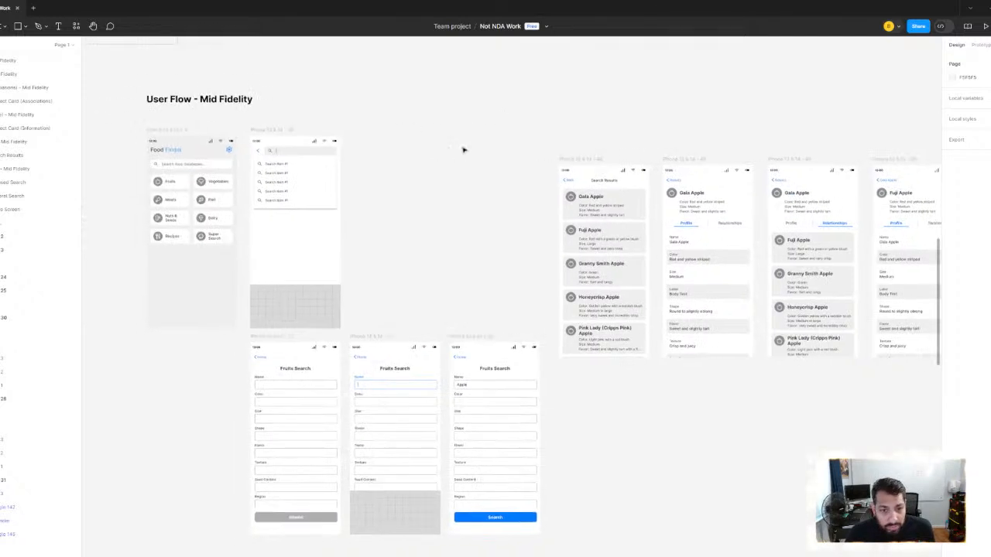
{"action": "scroll", "coordinate": [464, 126], "scroll_direction": "right", "scroll_amount": 4}
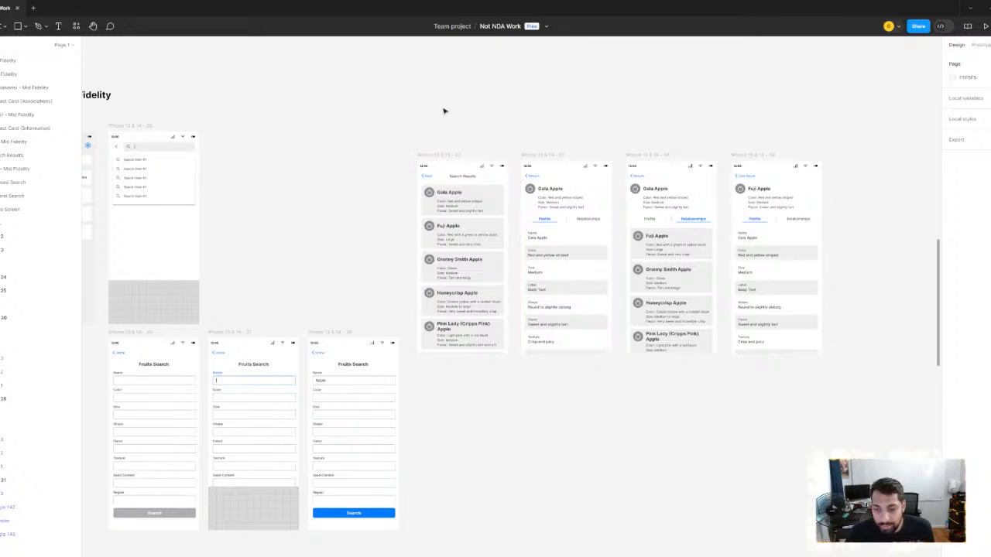
{"action": "scroll", "coordinate": [443, 110], "scroll_direction": "down", "scroll_amount": 2}
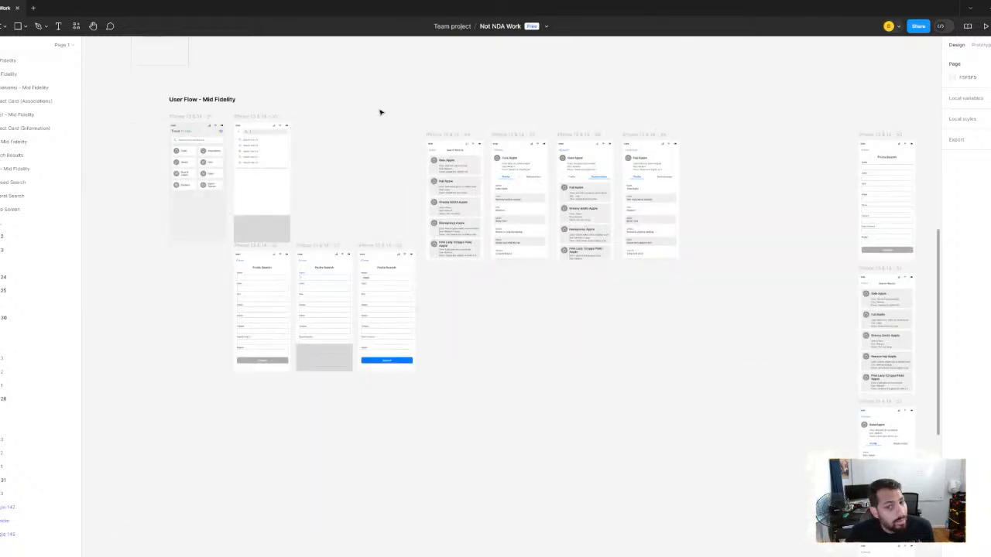
{"action": "scroll", "coordinate": [460, 122], "scroll_direction": "right", "scroll_amount": 3}
{"action": "scroll", "coordinate": [534, 208], "scroll_direction": "down", "scroll_amount": 3}
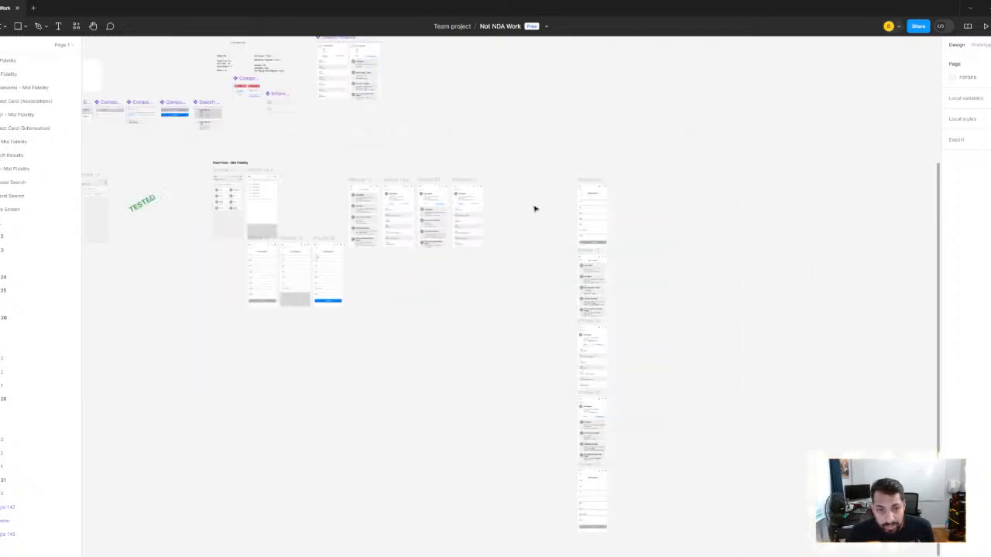
- Review the User Flow - Mid Fidelity screens again, from the home screen through the Fruits Search forms to the apple info cards
{"action": "scroll", "coordinate": [360, 230], "scroll_direction": "left", "scroll_amount": 2}
{"action": "scroll", "coordinate": [360, 229], "scroll_direction": "up", "scroll_amount": 4}
{"action": "scroll", "coordinate": [518, 201], "scroll_direction": "down", "scroll_amount": 2}
{"action": "scroll", "coordinate": [520, 148], "scroll_direction": "right", "scroll_amount": 2}
{"action": "scroll", "coordinate": [497, 149], "scroll_direction": "down", "scroll_amount": 1}
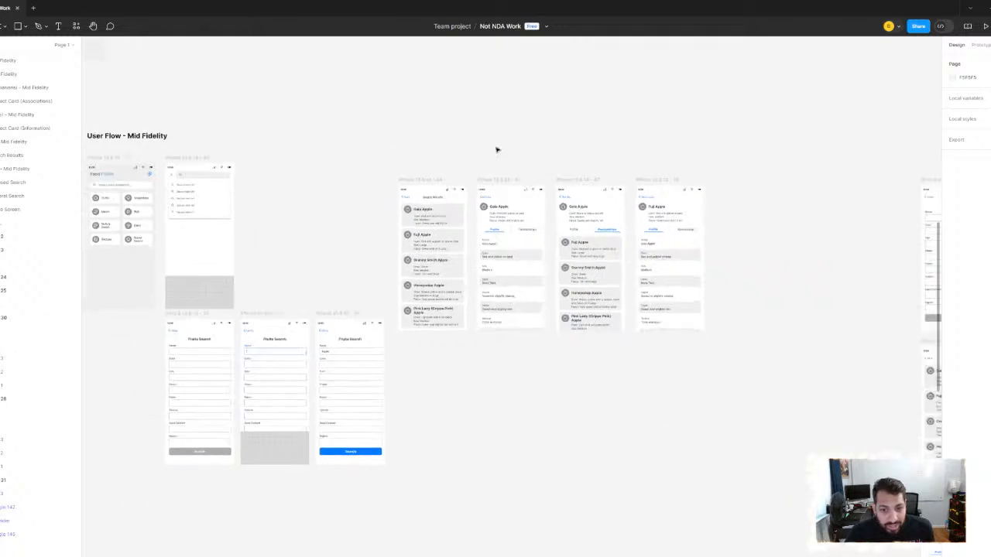
{"action": "scroll", "coordinate": [518, 138], "scroll_direction": "right", "scroll_amount": 1}
{"action": "scroll", "coordinate": [518, 138], "scroll_direction": "down", "scroll_amount": 1}
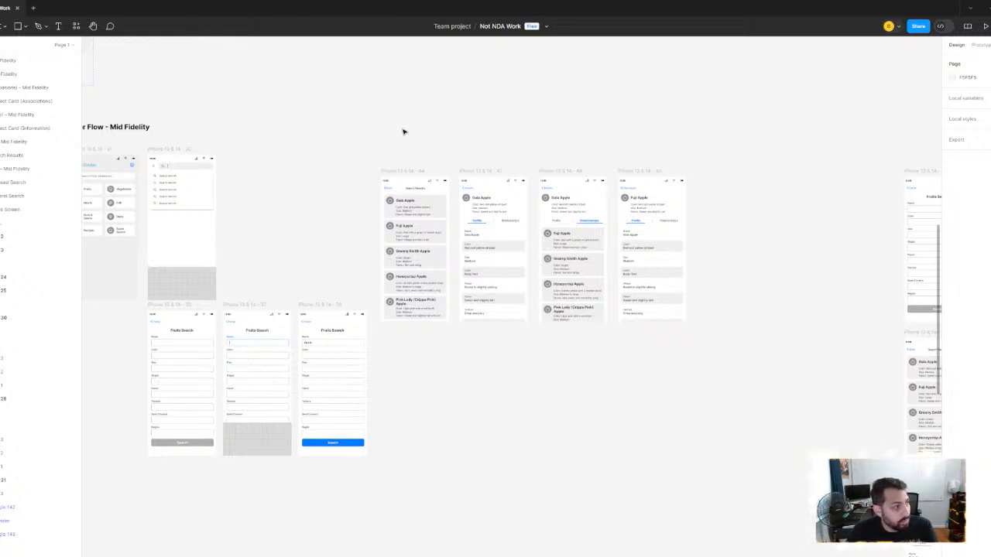
{"action": "scroll", "coordinate": [415, 113], "scroll_direction": "right", "scroll_amount": 2}
{"action": "scroll", "coordinate": [480, 161], "scroll_direction": "left", "scroll_amount": 4}
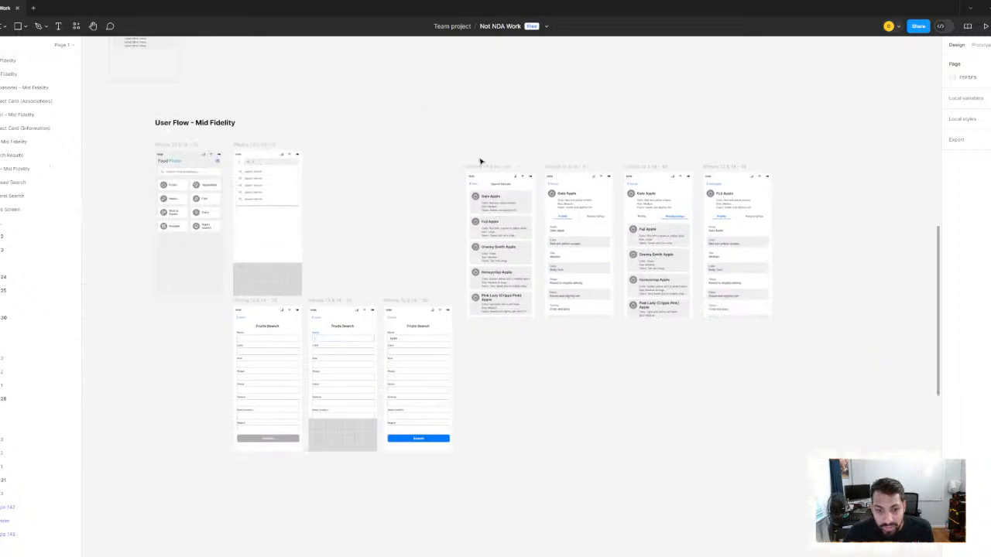
{"action": "scroll", "coordinate": [483, 183], "scroll_direction": "down", "scroll_amount": 1}
{"action": "scroll", "coordinate": [386, 244], "scroll_direction": "up", "scroll_amount": 5}
{"action": "scroll", "coordinate": [559, 173], "scroll_direction": "down", "scroll_amount": 5}
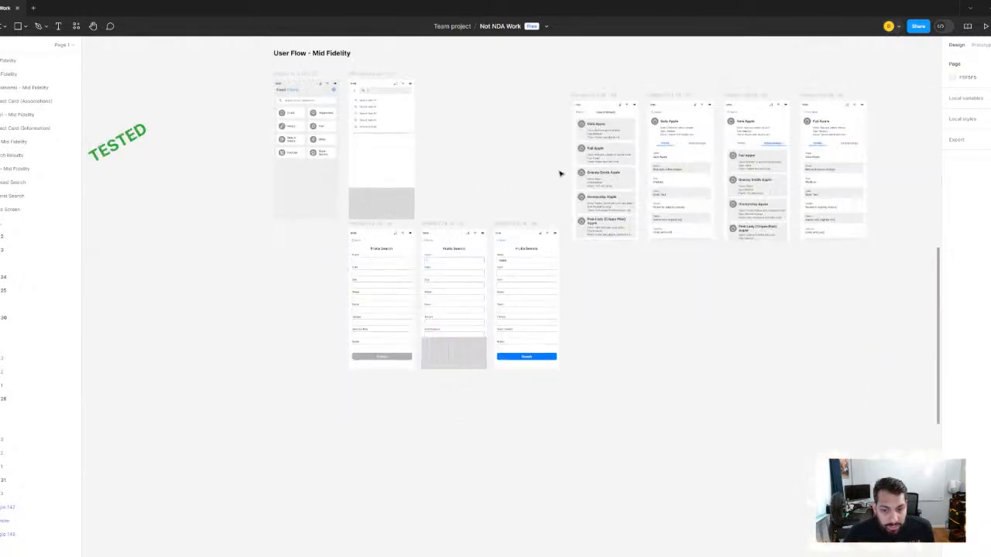
{"action": "scroll", "coordinate": [584, 179], "scroll_direction": "right", "scroll_amount": 5}
{"action": "scroll", "coordinate": [528, 198], "scroll_direction": "up", "scroll_amount": 1}
{"action": "scroll", "coordinate": [529, 198], "scroll_direction": "down", "scroll_amount": 5}
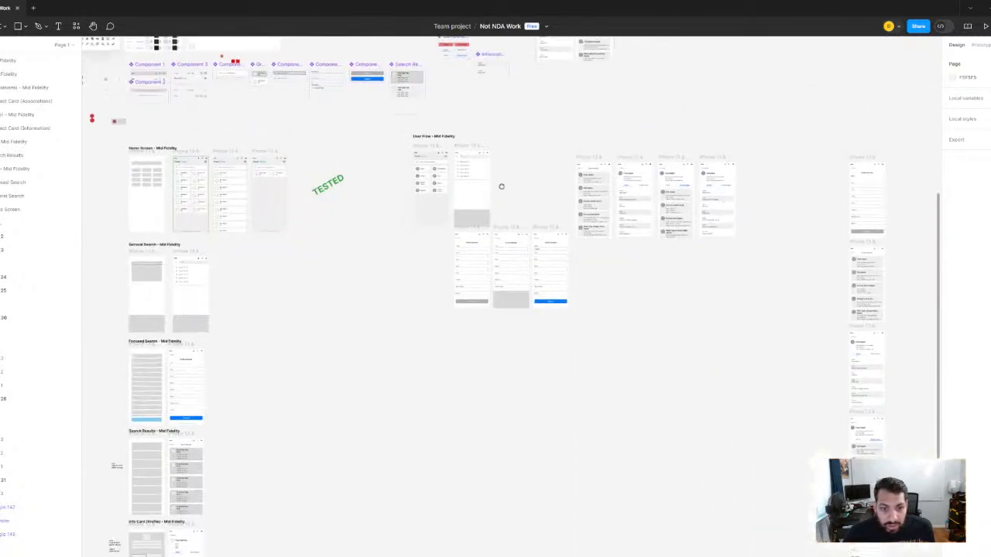
- Duplicate the User Flow - Mid Fidelity title and place the copy above the separate column of screens, flush with its left edge
{"action": "scroll", "coordinate": [558, 204], "scroll_direction": "up", "scroll_amount": 4}
{"action": "scroll", "coordinate": [440, 175], "scroll_direction": "left", "scroll_amount": 5}
{"action": "scroll", "coordinate": [439, 175], "scroll_direction": "up", "scroll_amount": 1}
{"action": "left_click", "coordinate": [288, 206]}
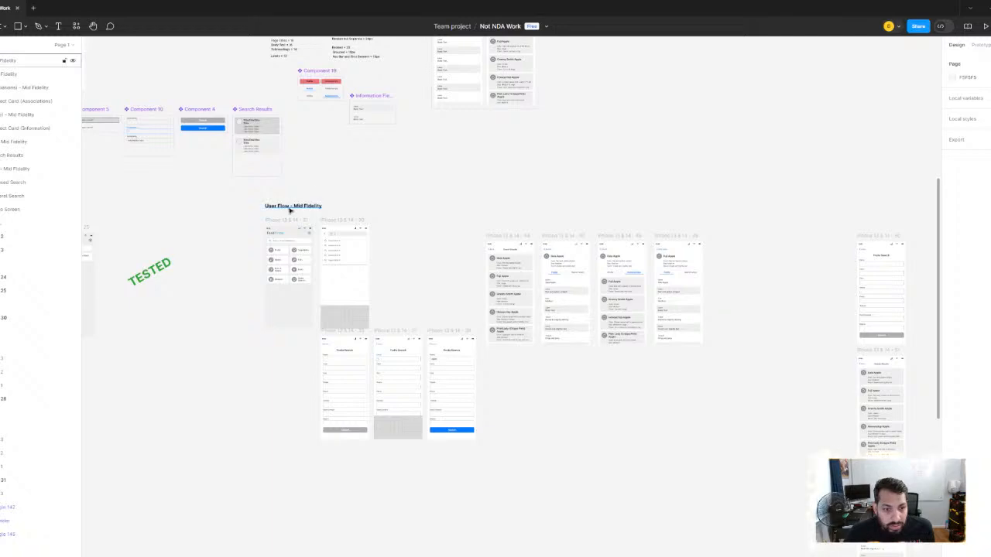
{"action": "key", "text": "ctrl+d"}
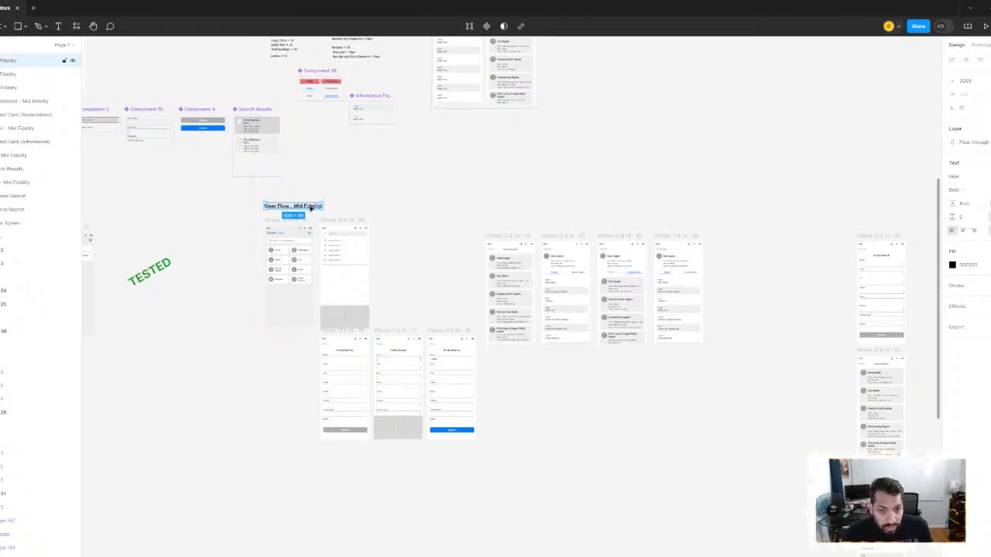
{"action": "left_click_drag", "start_coordinate": [311, 208], "coordinate": [852, 196]}
{"action": "scroll", "coordinate": [773, 221], "scroll_direction": "right", "scroll_amount": 2}
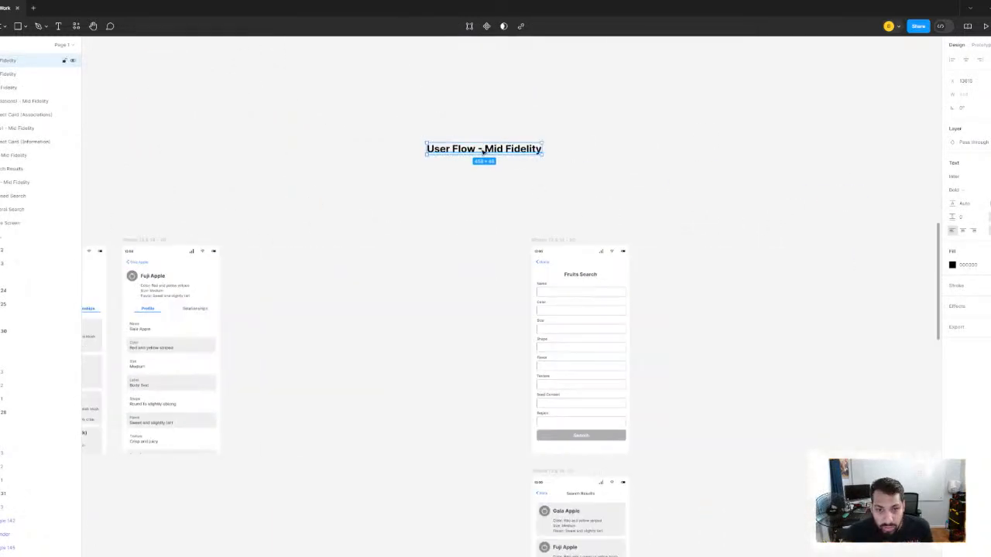
{"action": "left_click_drag", "start_coordinate": [483, 148], "coordinate": [589, 208]}
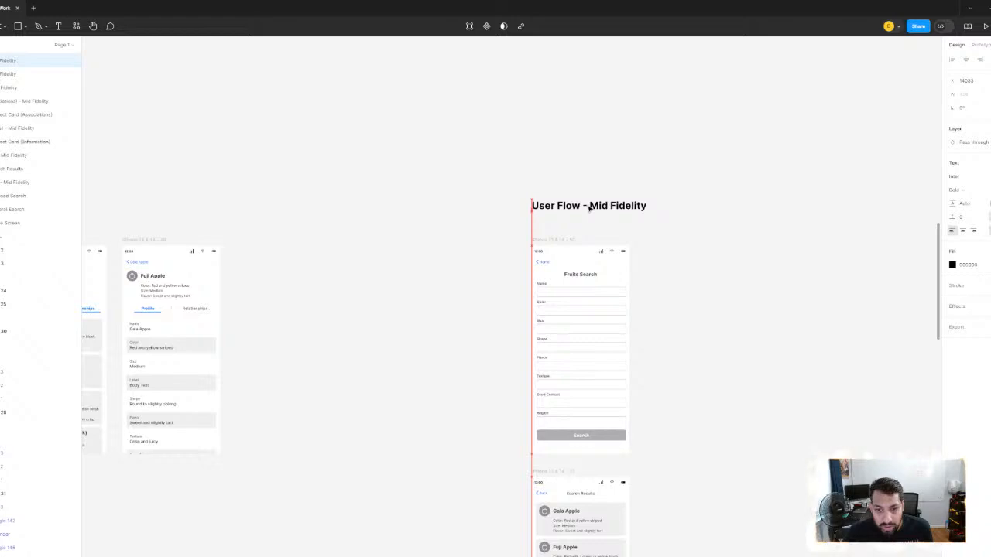
- Extend the copied title to read "User Flow - Mid Fidelity to Final" and deselect it
{"action": "scroll", "coordinate": [601, 210], "scroll_direction": "up", "scroll_amount": 5}
{"action": "double_click", "coordinate": [606, 206]}
{"action": "left_click", "coordinate": [700, 205]}
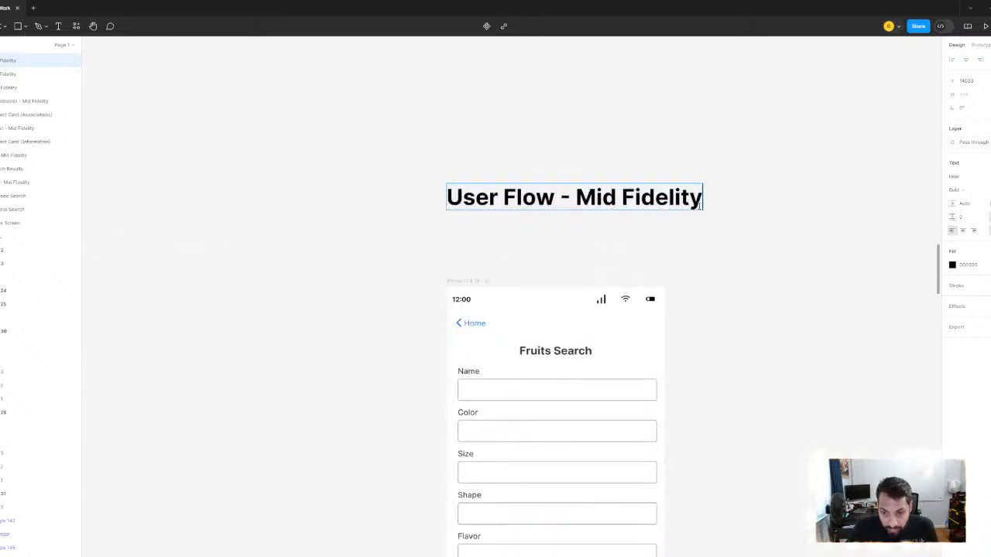
{"action": "type", "text": "TP fINAL"}
{"action": "key", "text": "BackSpace"}
{"action": "key", "text": "BackSpace"}
{"action": "key", "text": "BackSpace"}
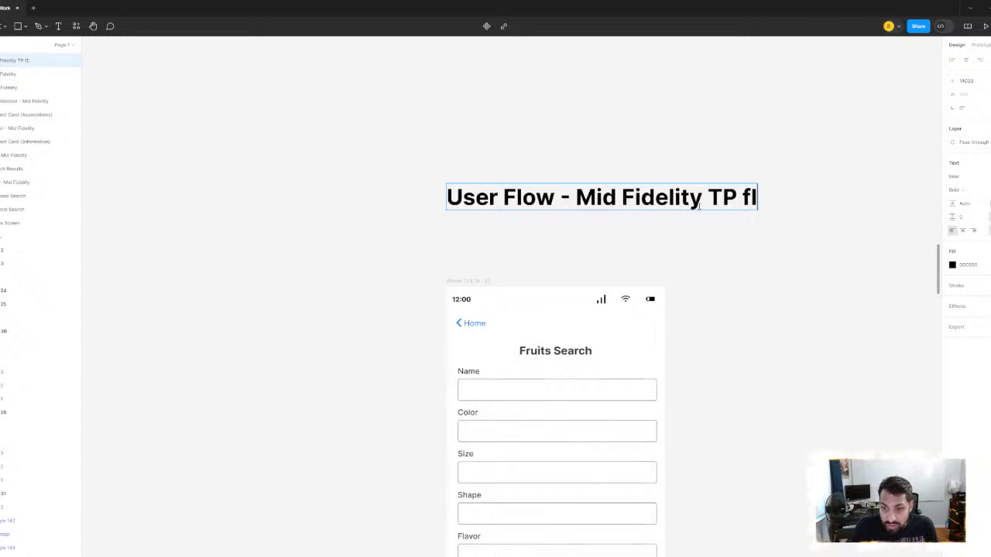
{"action": "key", "text": "BackSpace"}
{"action": "key", "text": "BackSpace"}
{"action": "key", "text": "BackSpace"}
{"action": "key", "text": "BackSpace"}
{"action": "key", "text": "BackSpace"}
{"action": "type", "text": "t"}
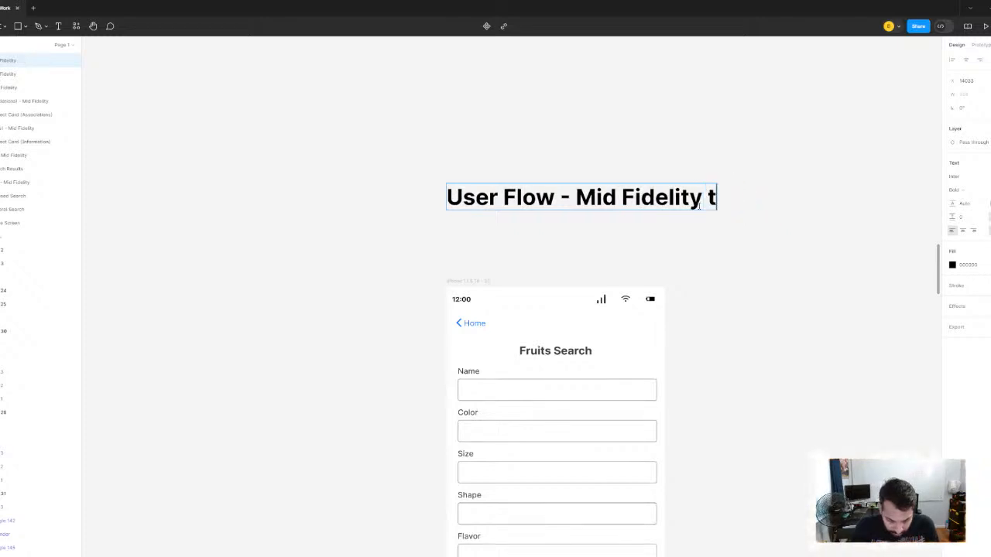
{"action": "type", "text": "o Final"}
{"action": "key", "text": "Escape"}
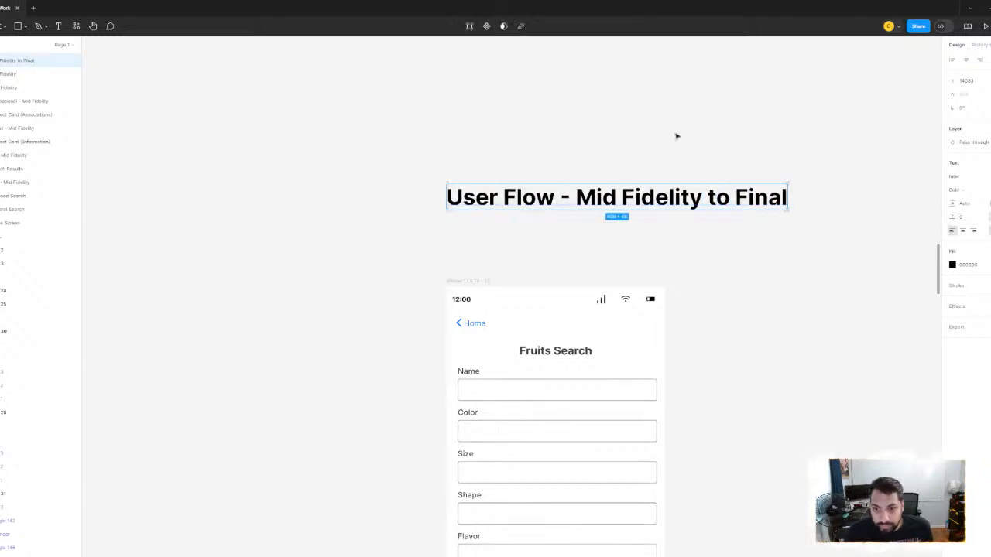
{"action": "left_click", "coordinate": [676, 136]}
- Outline the original User Flow - Mid Fidelity title and all its screens with a selection, look them over, and deselect them
{"action": "scroll", "coordinate": [676, 136], "scroll_direction": "down", "scroll_amount": 5}
{"action": "left_click_drag", "start_coordinate": [677, 219], "coordinate": [641, 218]}
{"action": "scroll", "coordinate": [593, 208], "scroll_direction": "up", "scroll_amount": 1}
{"action": "left_click_drag", "start_coordinate": [480, 213], "coordinate": [414, 190]}
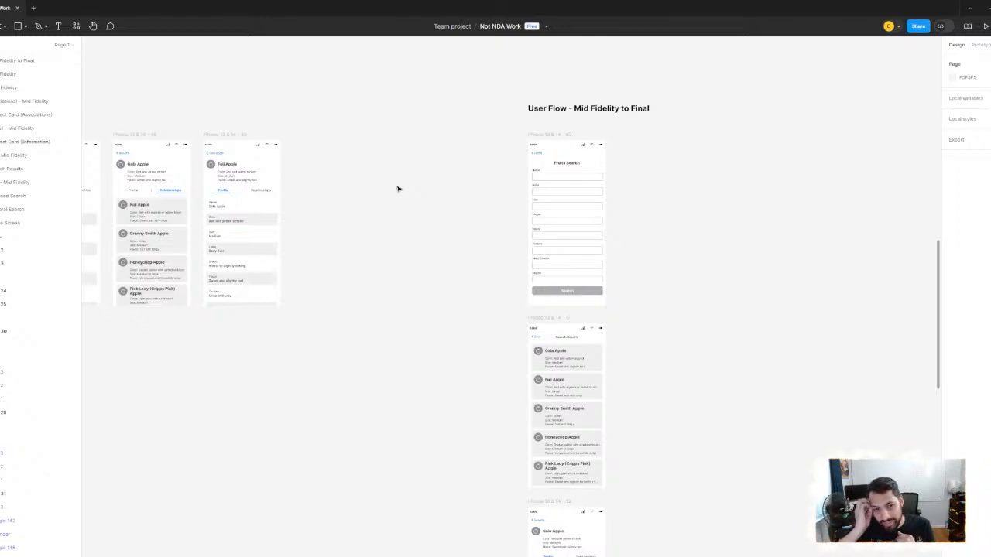
{"action": "scroll", "coordinate": [398, 189], "scroll_direction": "down", "scroll_amount": 4}
{"action": "scroll", "coordinate": [325, 170], "scroll_direction": "left", "scroll_amount": 4}
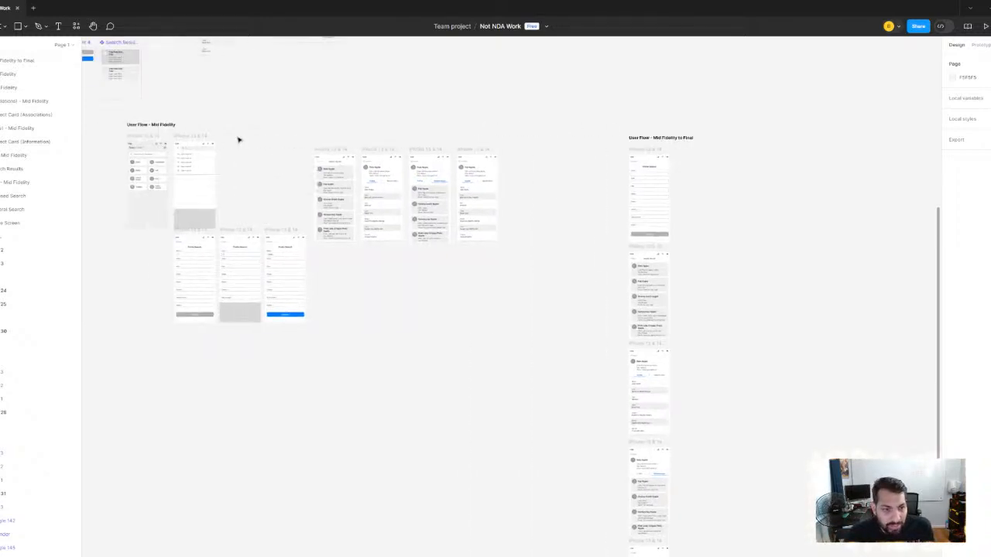
{"action": "left_click_drag", "start_coordinate": [113, 117], "coordinate": [517, 367]}
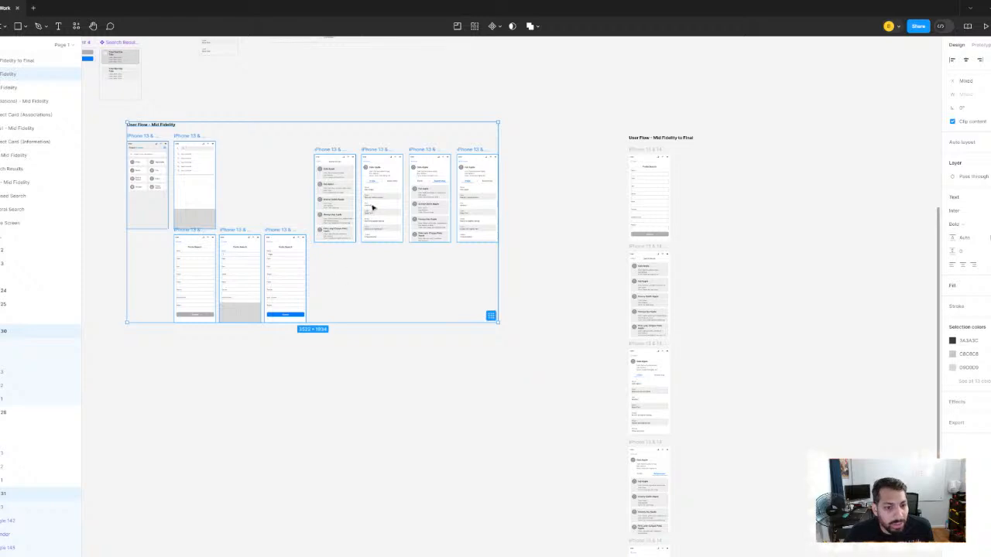
{"action": "scroll", "coordinate": [371, 206], "scroll_direction": "up", "scroll_amount": 3}
{"action": "left_click_drag", "start_coordinate": [376, 205], "coordinate": [482, 220]}
{"action": "scroll", "coordinate": [465, 201], "scroll_direction": "left", "scroll_amount": 2}
{"action": "scroll", "coordinate": [465, 201], "scroll_direction": "down", "scroll_amount": 1}
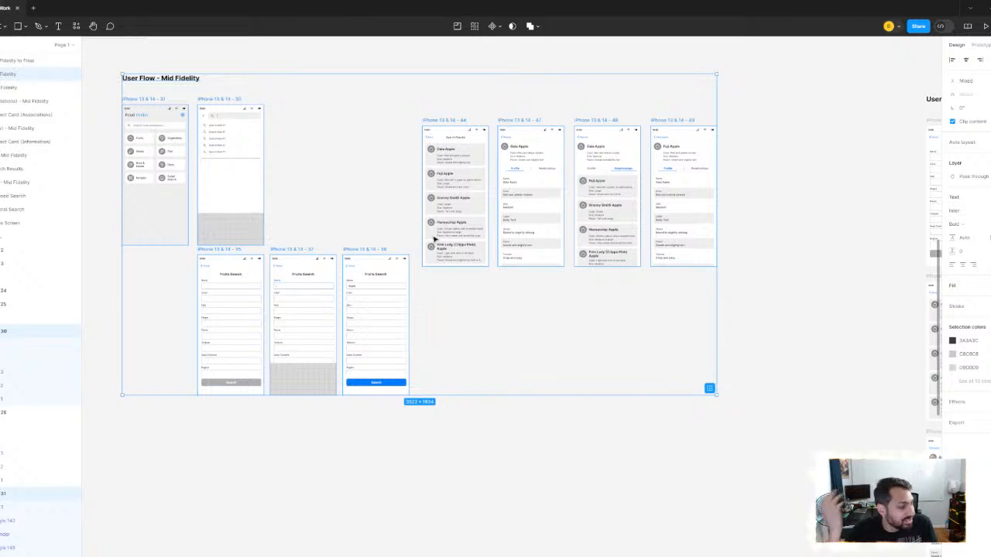
{"action": "left_click", "coordinate": [740, 165]}
- Highlight the text of the User Flow - Mid Fidelity to Final title and leave it unedited
{"action": "scroll", "coordinate": [542, 214], "scroll_direction": "right", "scroll_amount": 5}
{"action": "scroll", "coordinate": [542, 214], "scroll_direction": "up", "scroll_amount": 3}
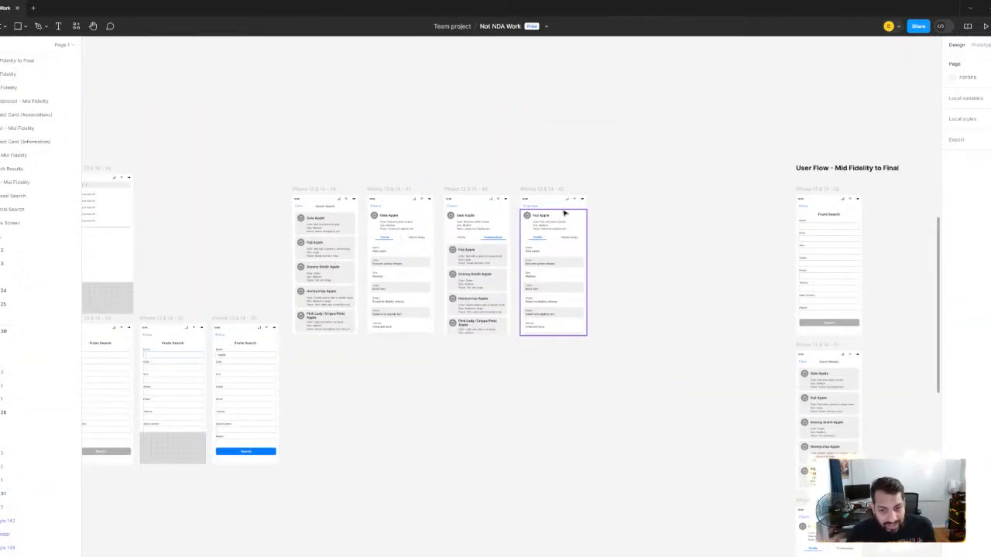
{"action": "scroll", "coordinate": [542, 209], "scroll_direction": "right", "scroll_amount": 5}
{"action": "scroll", "coordinate": [503, 215], "scroll_direction": "up", "scroll_amount": 5}
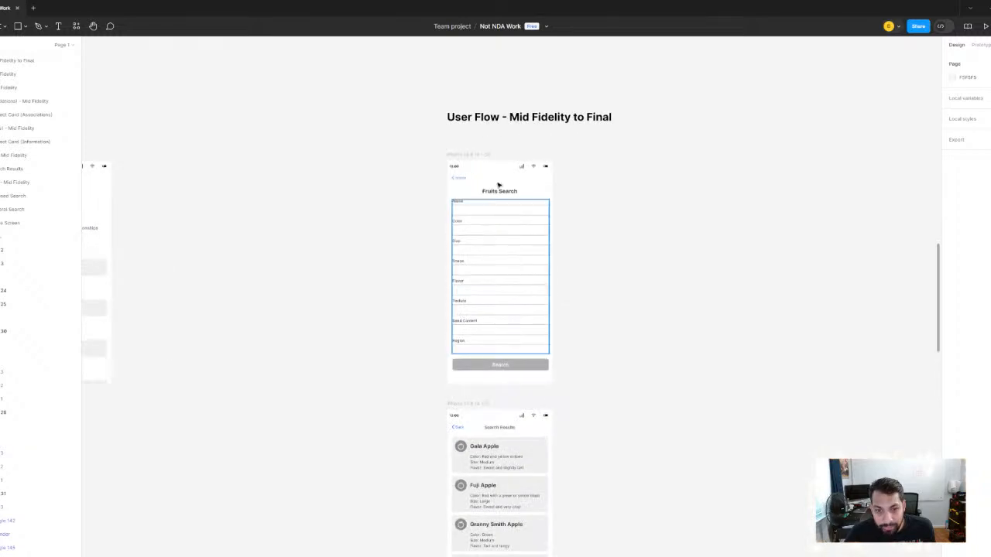
{"action": "double_click", "coordinate": [512, 116]}
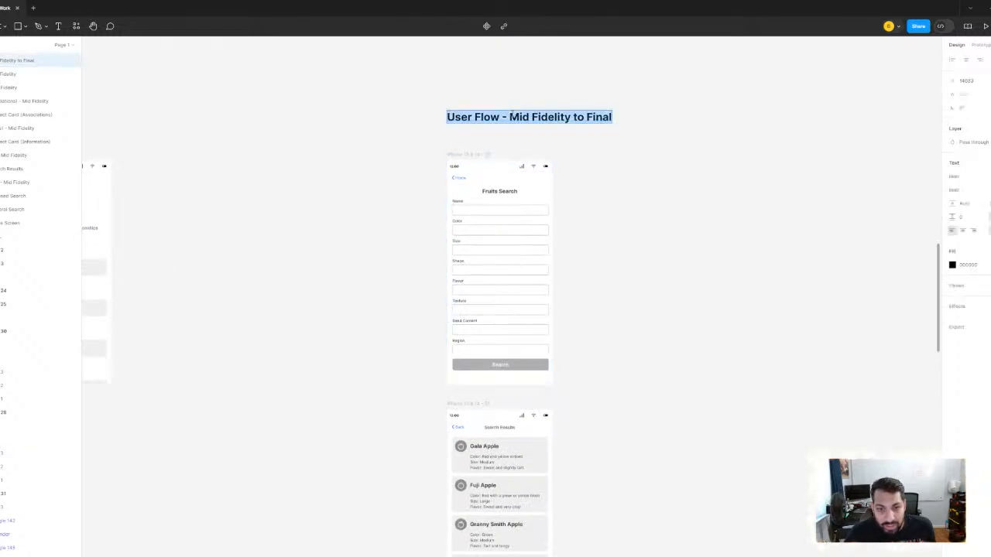
{"action": "left_click", "coordinate": [644, 201]}
{"action": "scroll", "coordinate": [589, 239], "scroll_direction": "up", "scroll_amount": 2}
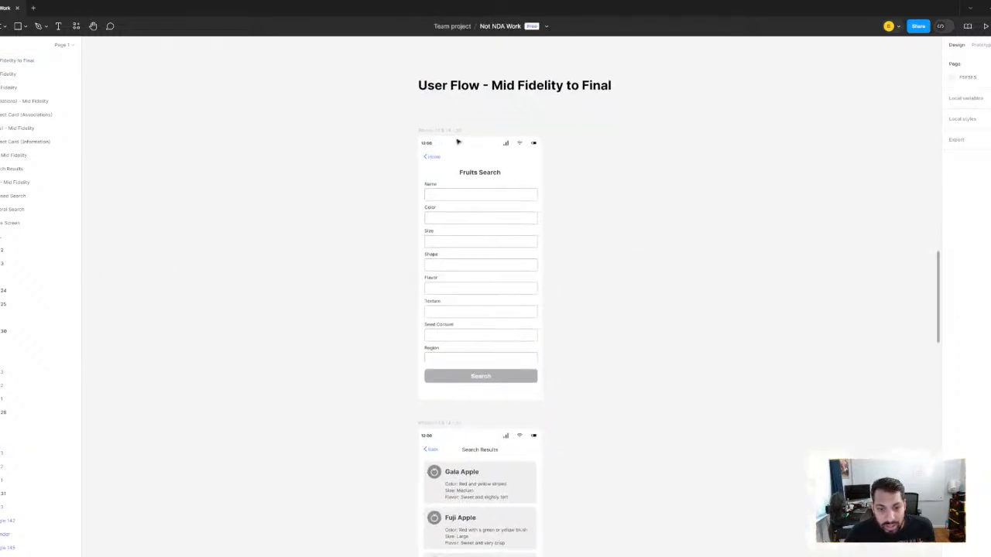
- Select the Fruits Search frame beneath the User Flow - Mid Fidelity to Final title and inspect it up close
{"action": "left_click", "coordinate": [434, 130]}
{"action": "scroll", "coordinate": [495, 225], "scroll_direction": "up", "scroll_amount": 2}
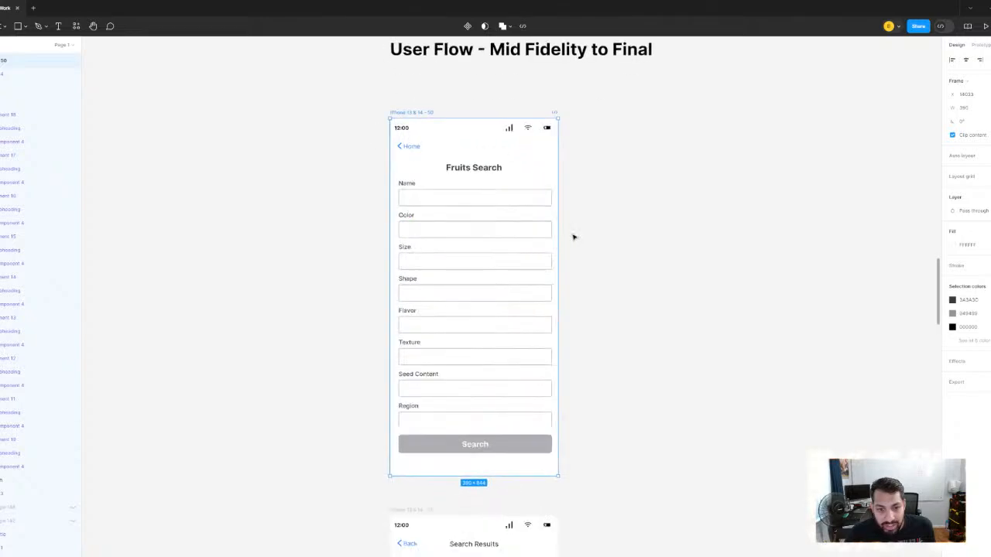
{"action": "scroll", "coordinate": [573, 237], "scroll_direction": "right", "scroll_amount": 1}
{"action": "scroll", "coordinate": [546, 233], "scroll_direction": "down", "scroll_amount": 3}
{"action": "scroll", "coordinate": [469, 281], "scroll_direction": "up", "scroll_amount": 3}
{"action": "scroll", "coordinate": [449, 267], "scroll_direction": "right", "scroll_amount": 1}
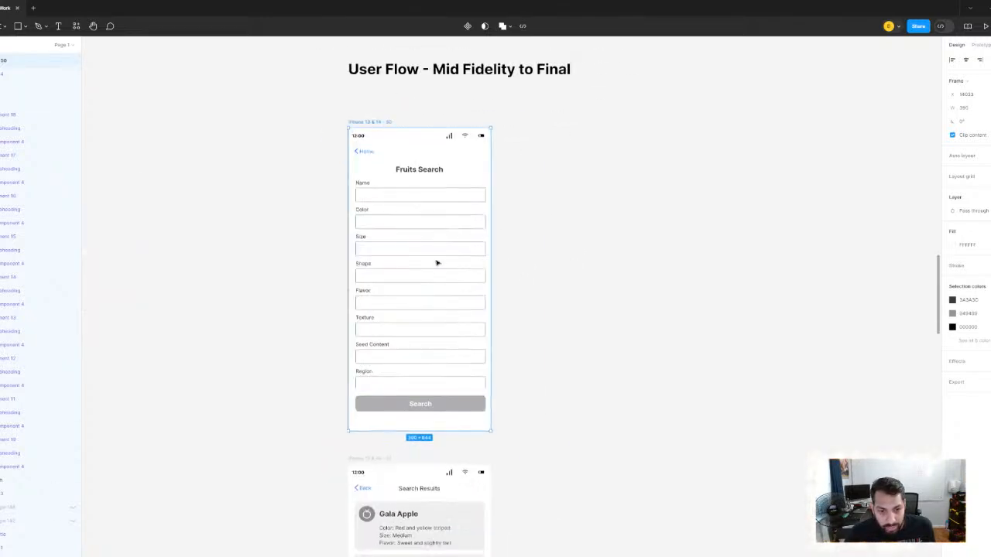
- Highlight the Fruits Search screen's group of input fields, from Name to Region, several times, and leave it deselected
{"action": "left_click", "coordinate": [437, 263]}
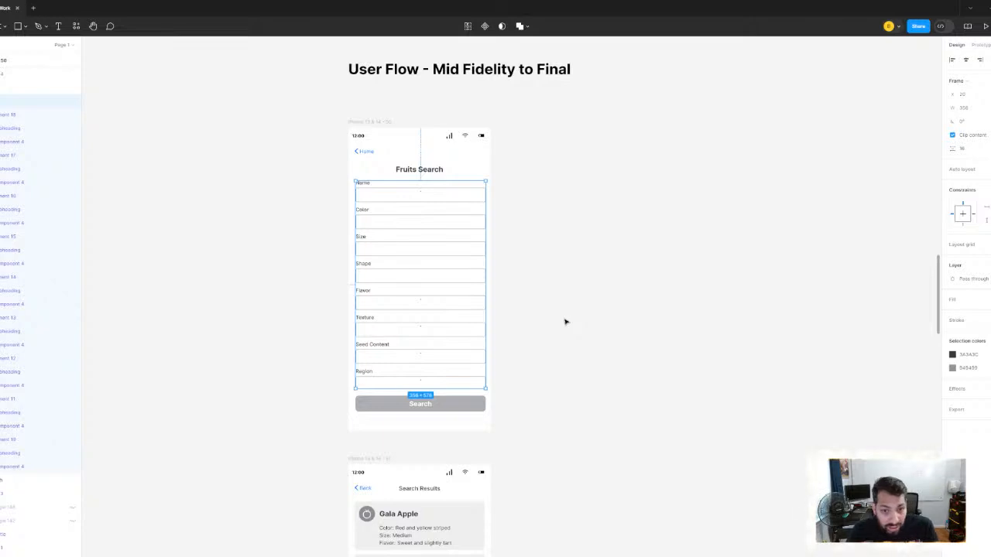
{"action": "left_click", "coordinate": [535, 284]}
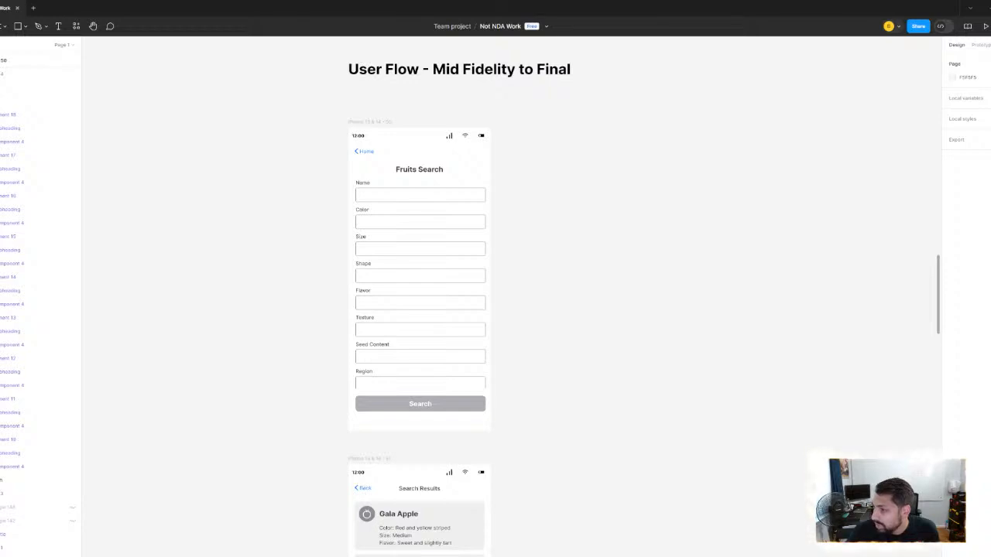
{"action": "left_click", "coordinate": [429, 224]}
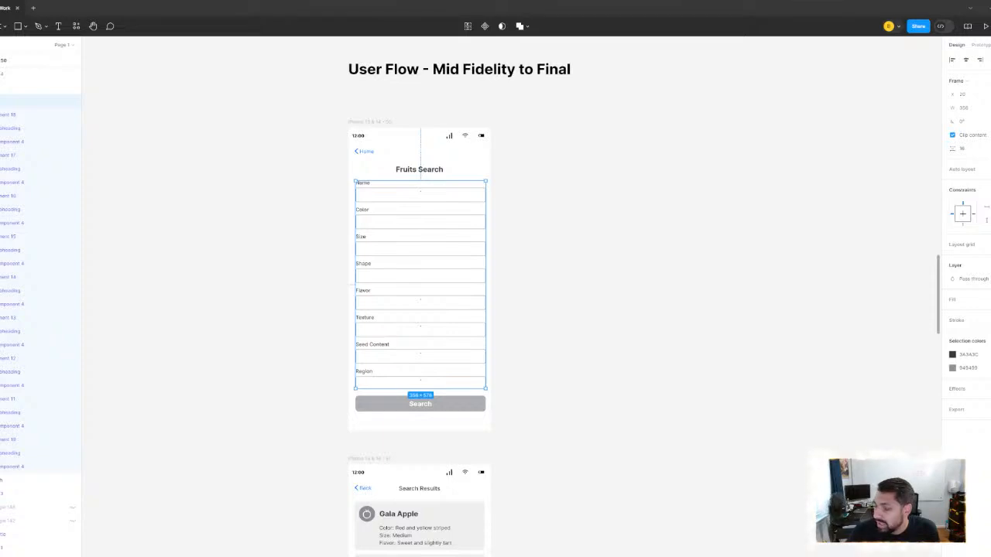
{"action": "key", "text": "Escape"}
{"action": "left_click", "coordinate": [420, 192]}
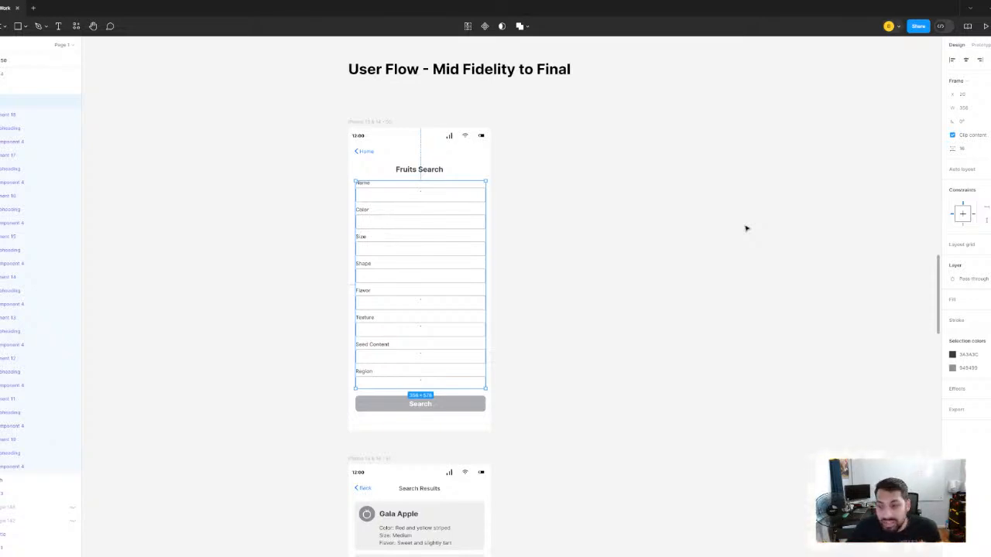
{"action": "left_click", "coordinate": [583, 175]}
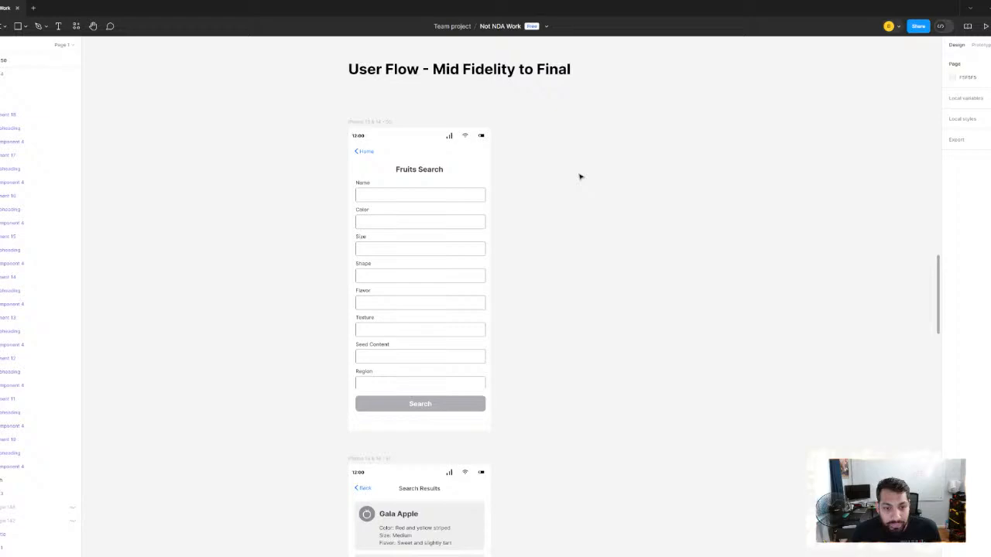
{"action": "left_click", "coordinate": [416, 195]}
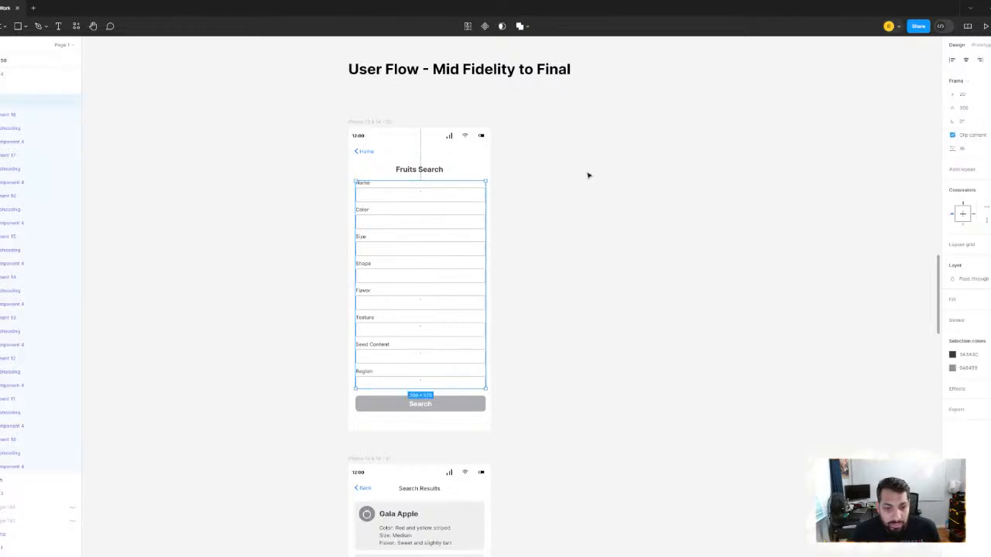
{"action": "left_click", "coordinate": [588, 175]}
- Move the green TESTED label from the home screen area to beside the Fruits Search screen under User Flow - Mid Fidelity to Final
{"action": "scroll", "coordinate": [597, 175], "scroll_direction": "down", "scroll_amount": 10}
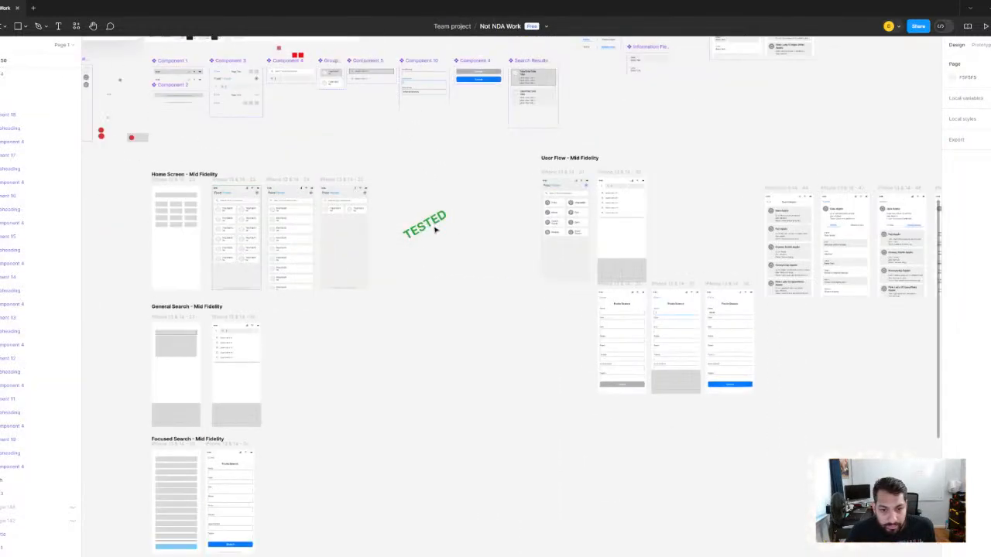
{"action": "left_click", "coordinate": [435, 230]}
{"action": "left_click_drag", "start_coordinate": [436, 230], "coordinate": [880, 354]}
{"action": "left_click_drag", "start_coordinate": [880, 355], "coordinate": [787, 219]}
{"action": "scroll", "coordinate": [788, 219], "scroll_direction": "up", "scroll_amount": 2}
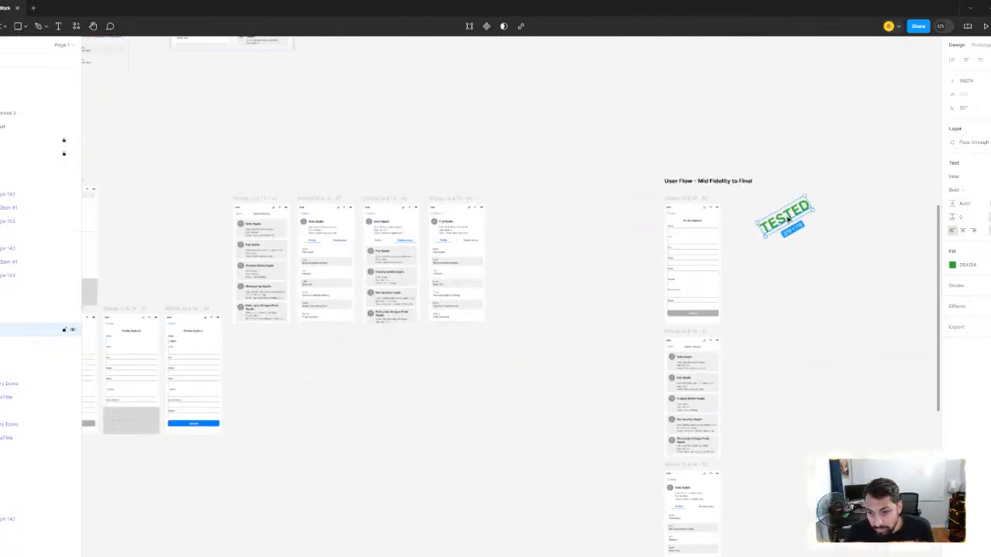
{"action": "scroll", "coordinate": [787, 219], "scroll_direction": "up", "scroll_amount": 2}
{"action": "double_click", "coordinate": [787, 219]}
{"action": "scroll", "coordinate": [787, 219], "scroll_direction": "right", "scroll_amount": 1}
{"action": "scroll", "coordinate": [787, 219], "scroll_direction": "up", "scroll_amount": 1}
{"action": "type", "text": "Hpw"}
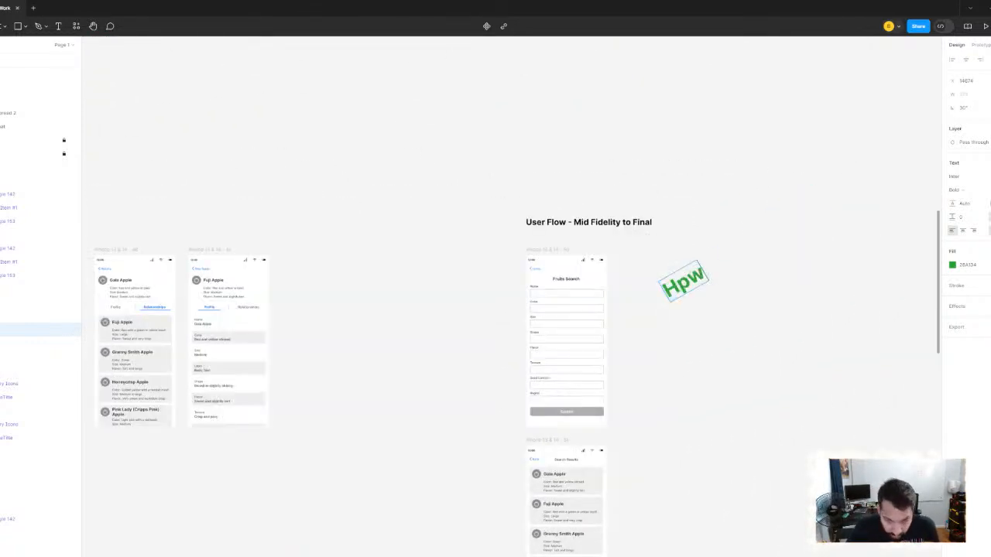
{"action": "type", "text": " dp"}
{"action": "key", "text": "BackSpace"}
{"action": "key", "text": "BackSpace"}
{"action": "key", "text": "BackSpace"}
{"action": "key", "text": "BackSpace"}
{"action": "key", "text": "BackSpace"}
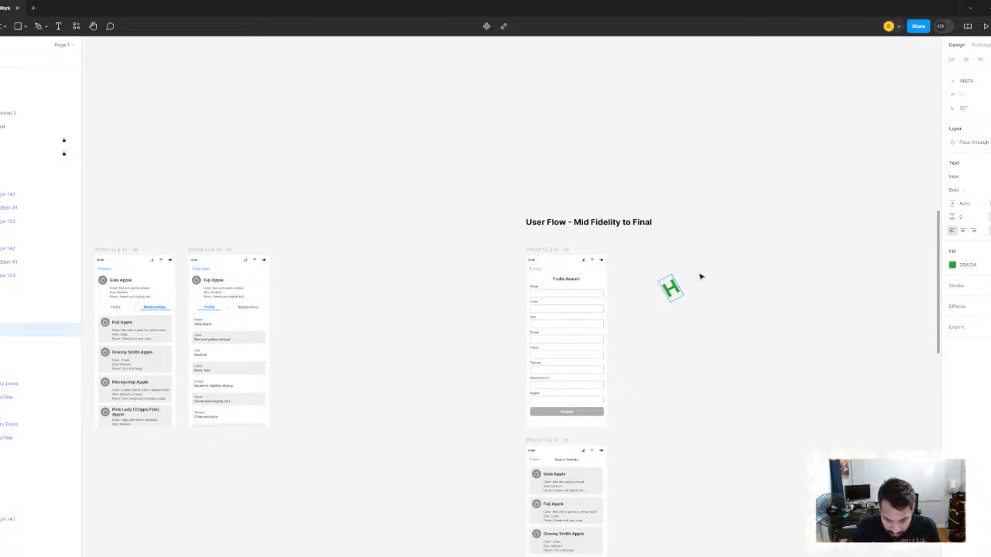
{"action": "type", "text": "ow do we"}
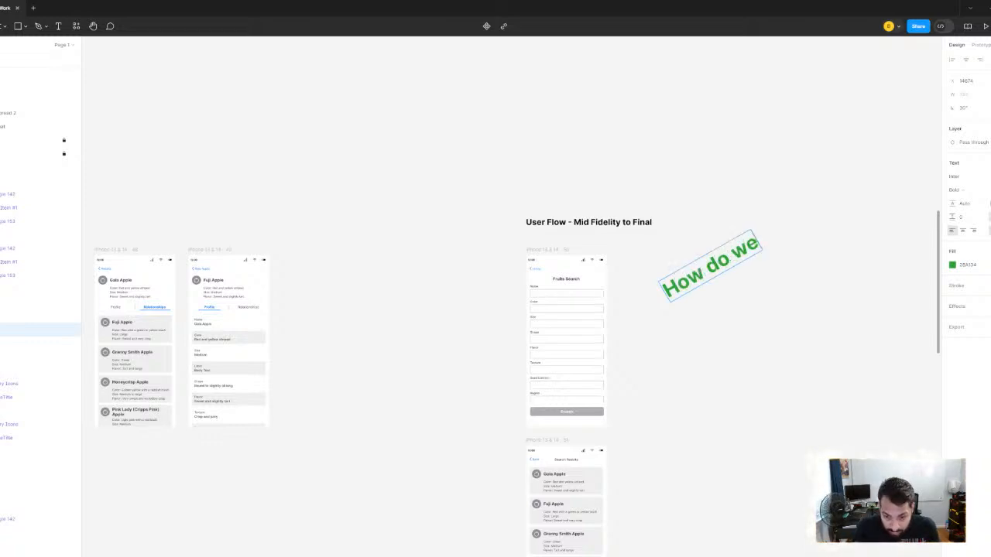
{"action": "key", "text": "BackSpace"}
{"action": "key", "text": "BackSpace"}
{"action": "key", "text": "BackSpace"}
{"action": "key", "text": "BackSpace"}
{"action": "key", "text": "BackSpace"}
{"action": "key", "text": "BackSpace"}
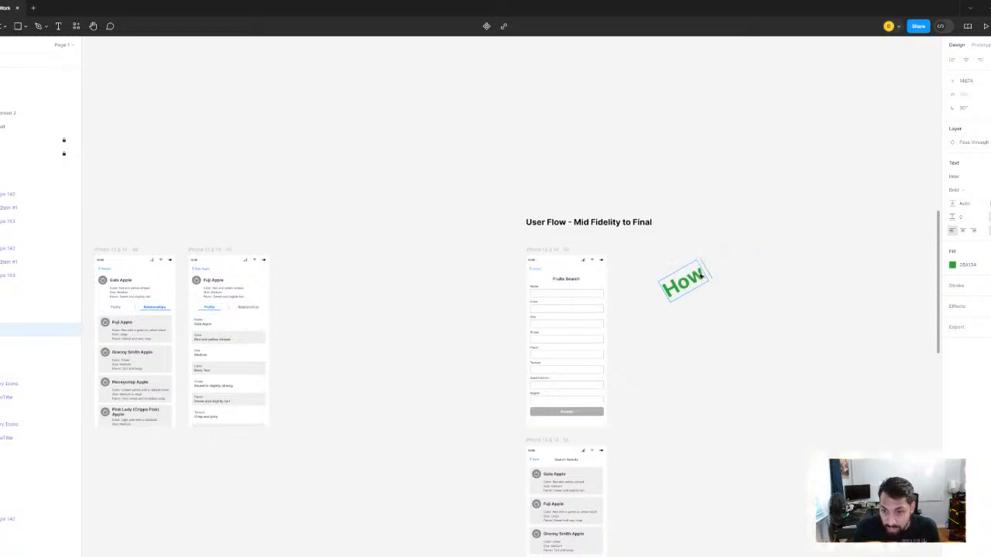
{"action": "key", "text": "BackSpace"}
{"action": "key", "text": "BackSpace"}
{"action": "key", "text": "Escape"}
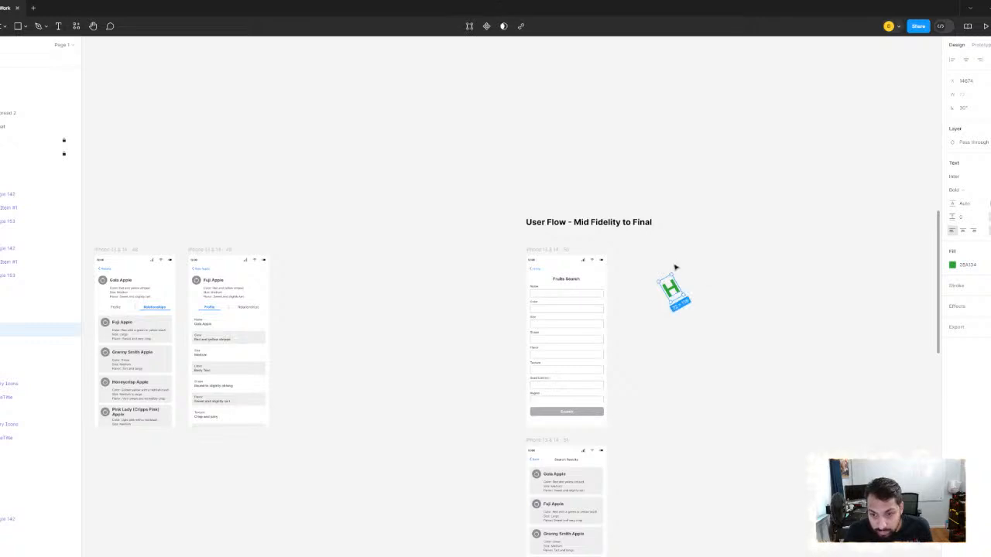
- Straighten the green label to horizontal and replace its text with "Some forms are very long. How can we make the UX better"
{"action": "mouse_move", "coordinate": [671, 270]}
{"action": "left_mouse_down"}
{"action": "mouse_move", "coordinate": [698, 276]}
{"action": "mouse_move", "coordinate": [681, 268]}
{"action": "left_mouse_up"}
{"action": "double_click", "coordinate": [673, 295]}
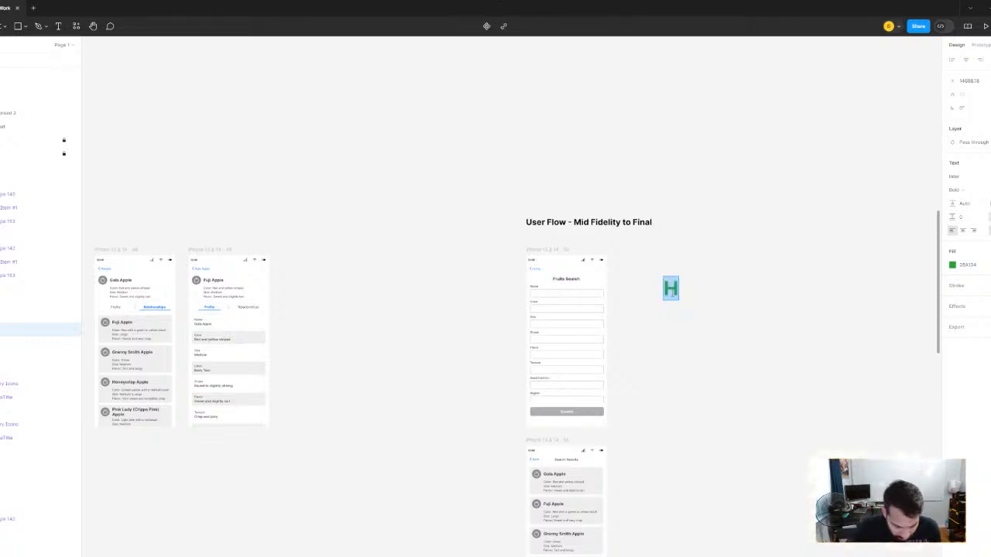
{"action": "type", "text": "Some forms a"}
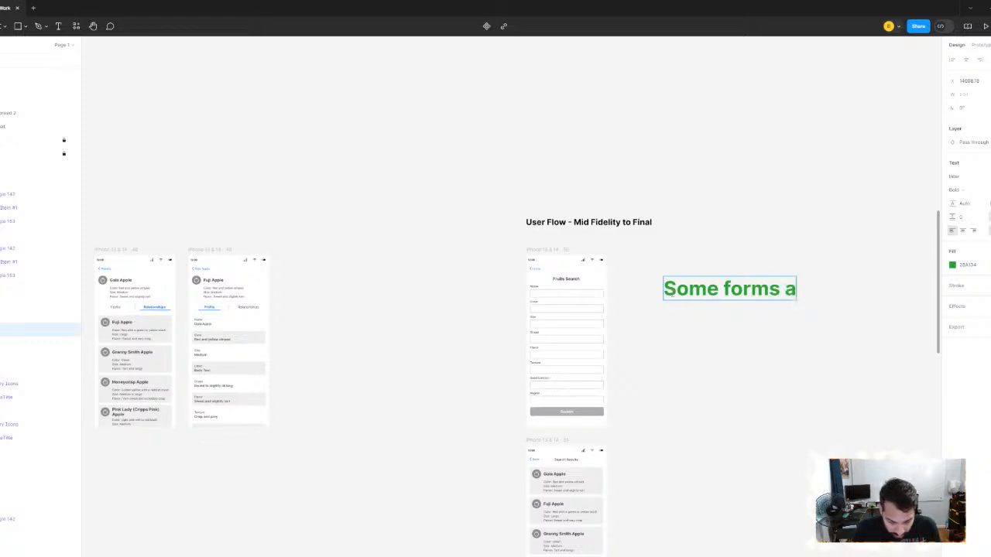
{"action": "type", "text": "re very long."}
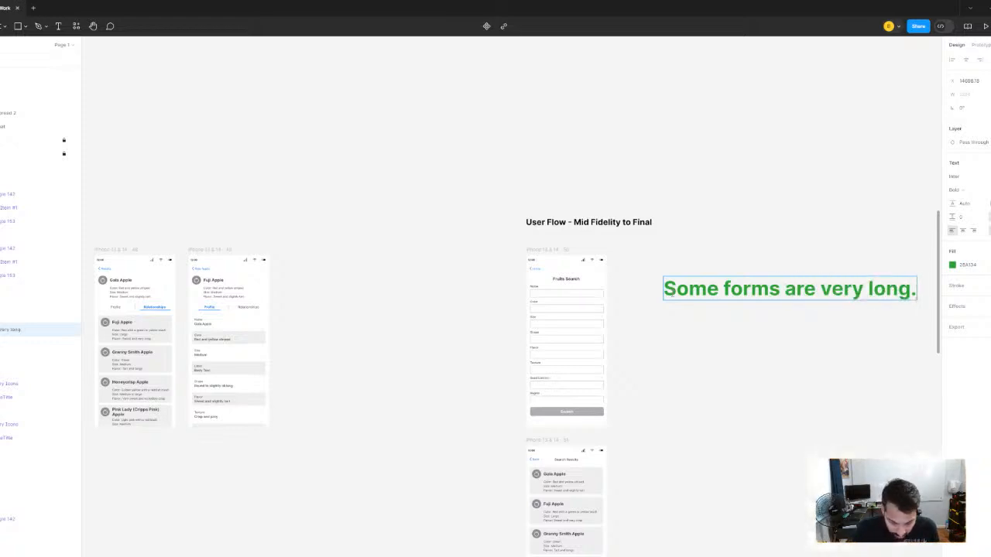
{"action": "type", "text": " How can we"}
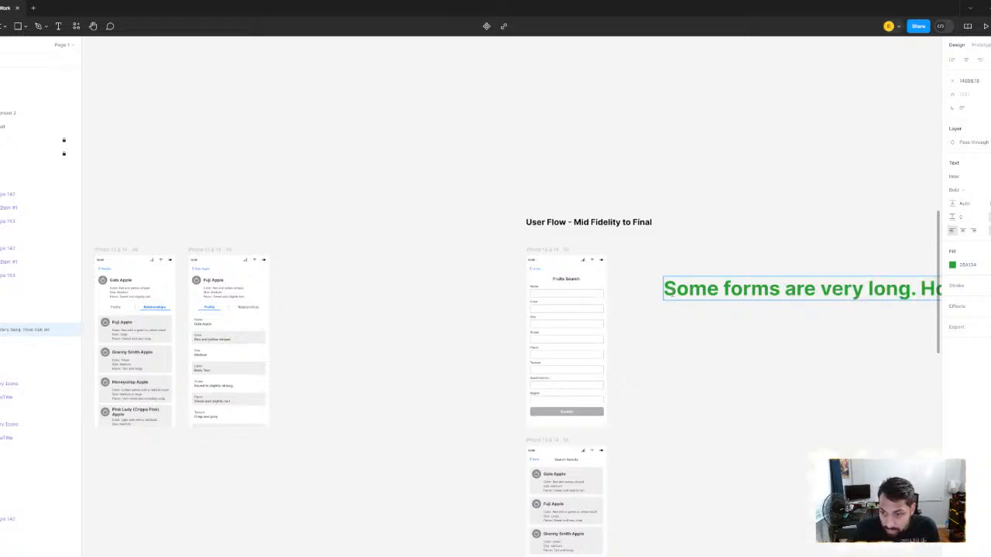
{"action": "scroll", "coordinate": [734, 219], "scroll_direction": "right", "scroll_amount": 4}
{"action": "type", "text": "w can we m"}
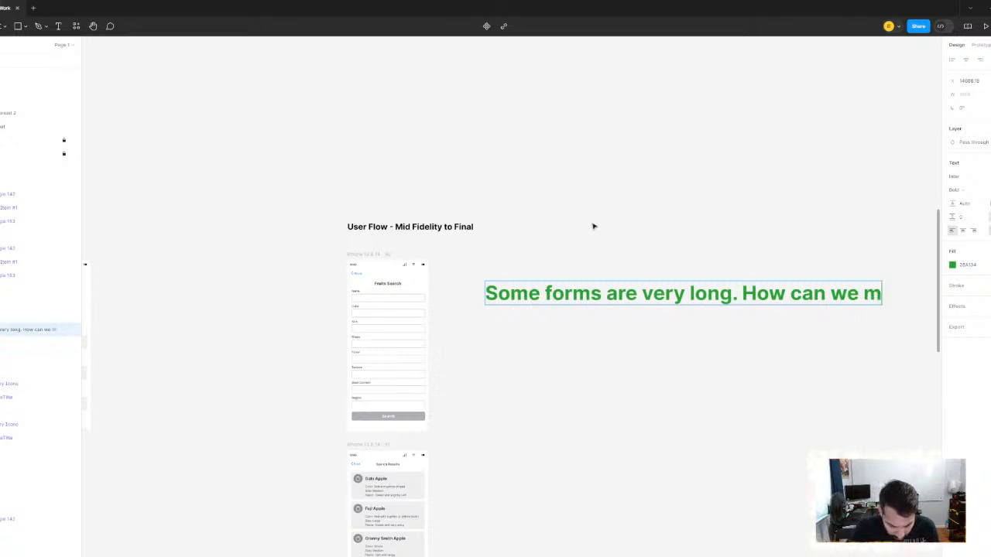
{"action": "type", "text": "ake th"}
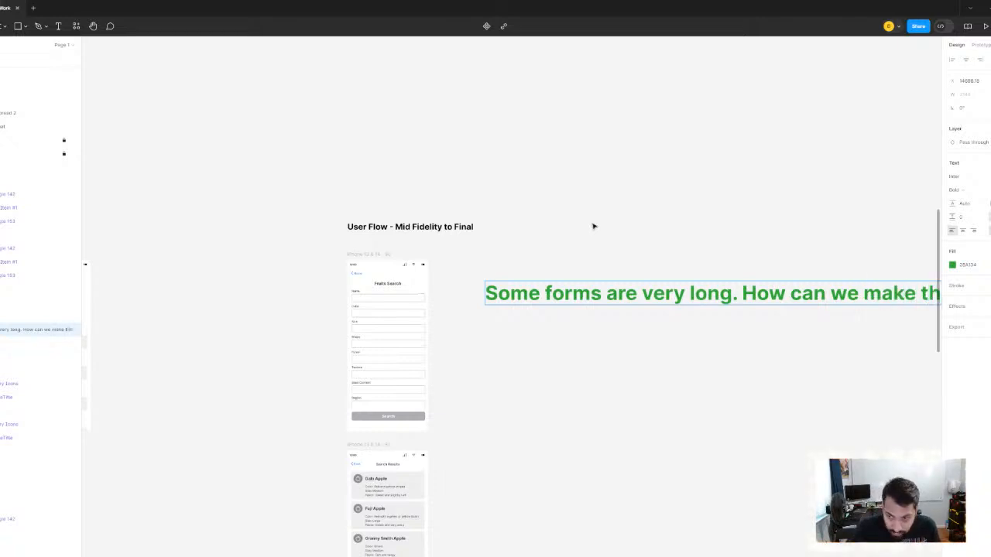
{"action": "left_click_drag", "start_coordinate": [778, 207], "coordinate": [575, 148]}
{"action": "left_click", "coordinate": [576, 148]}
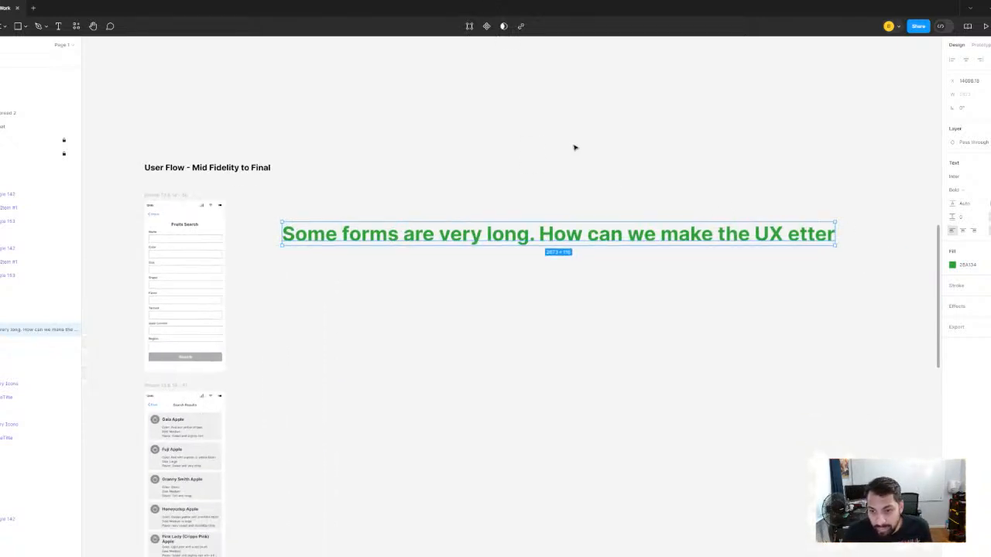
- Correct the note's misspelled last word to "better" and end the sentence with a question mark
{"action": "left_click", "coordinate": [576, 148]}
{"action": "double_click", "coordinate": [834, 231]}
{"action": "left_click", "coordinate": [792, 233]}
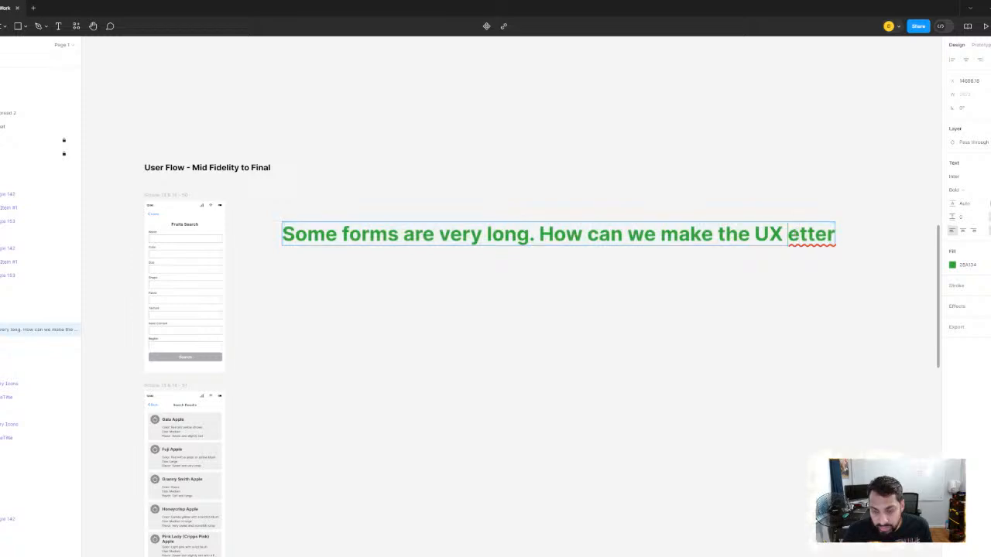
{"action": "type", "text": "b"}
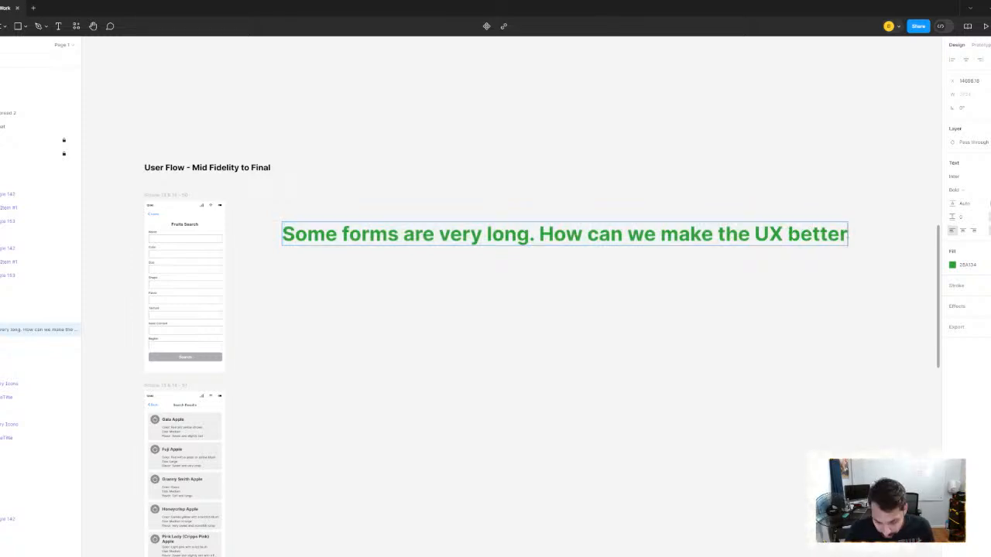
{"action": "type", "text": "?"}
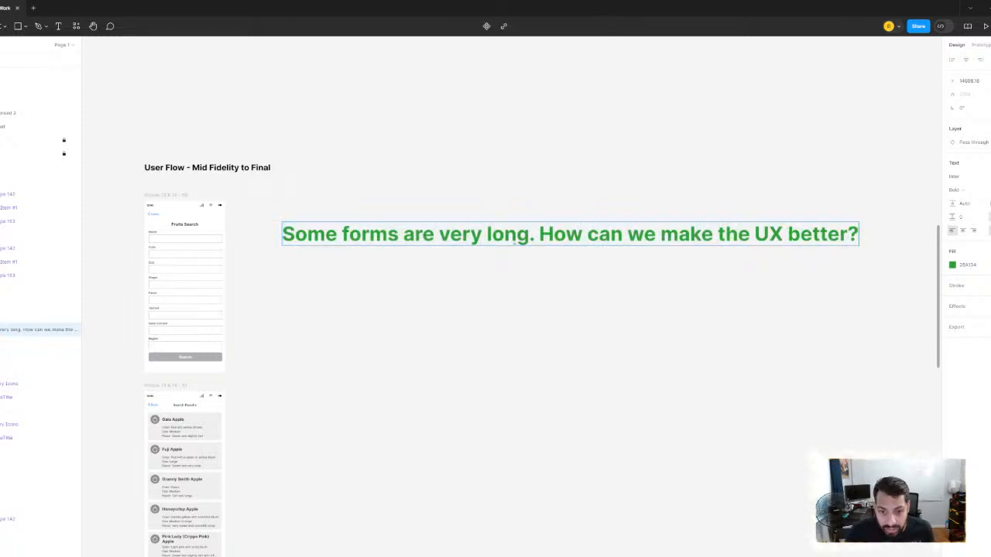
{"action": "left_click", "coordinate": [540, 234]}
{"action": "left_click", "coordinate": [538, 171]}
{"action": "left_click", "coordinate": [538, 171]}
- Move the User Flow - Mid Fidelity to Final title up and aside, and place the green note directly above the Fruits Search frame
{"action": "scroll", "coordinate": [550, 177], "scroll_direction": "down", "scroll_amount": 2}
{"action": "left_click_drag", "start_coordinate": [550, 178], "coordinate": [593, 207]}
{"action": "scroll", "coordinate": [438, 259], "scroll_direction": "up", "scroll_amount": 4}
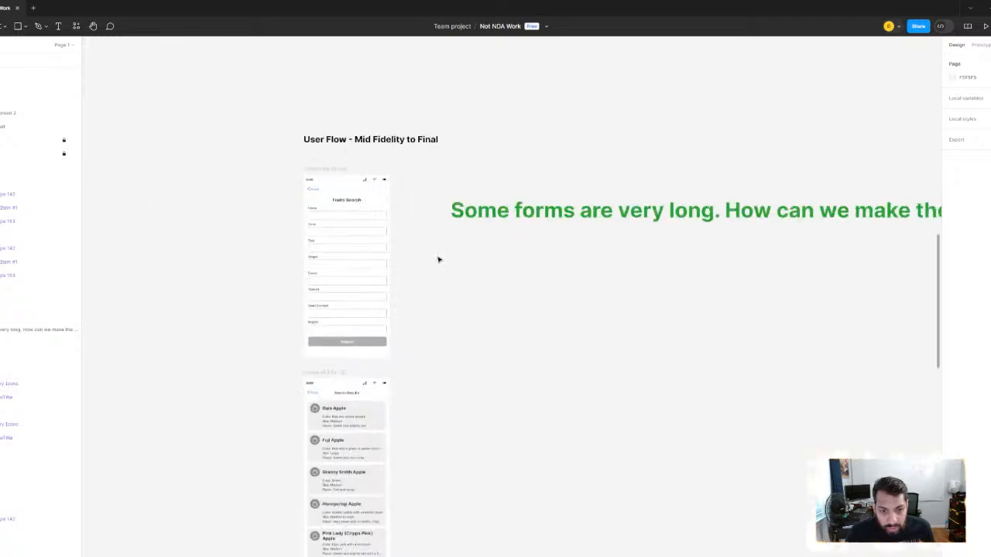
{"action": "left_click_drag", "start_coordinate": [440, 252], "coordinate": [387, 348]}
{"action": "left_click_drag", "start_coordinate": [537, 292], "coordinate": [461, 231]}
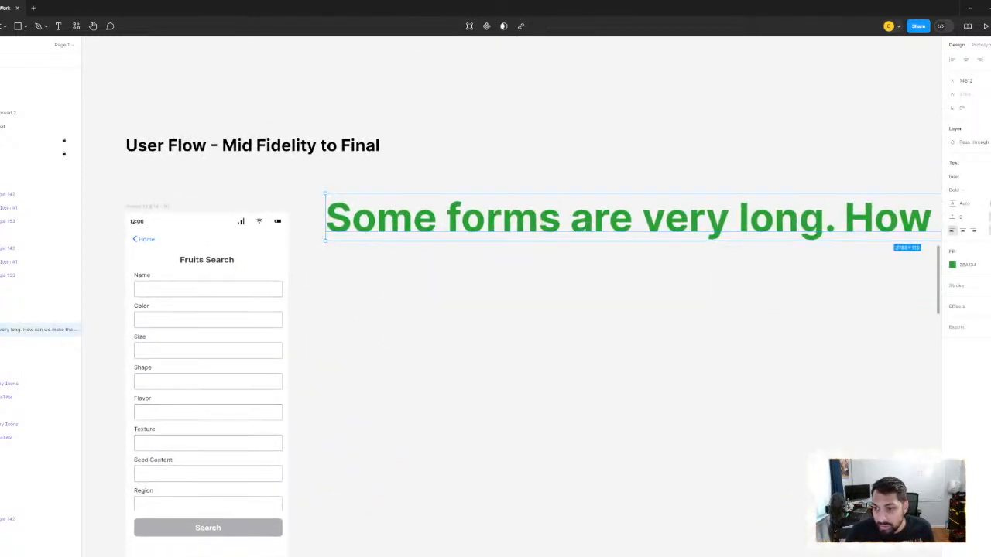
{"action": "scroll", "coordinate": [642, 176], "scroll_direction": "down", "scroll_amount": 3}
{"action": "left_click", "coordinate": [639, 145]}
{"action": "left_click_drag", "start_coordinate": [612, 188], "coordinate": [552, 212]}
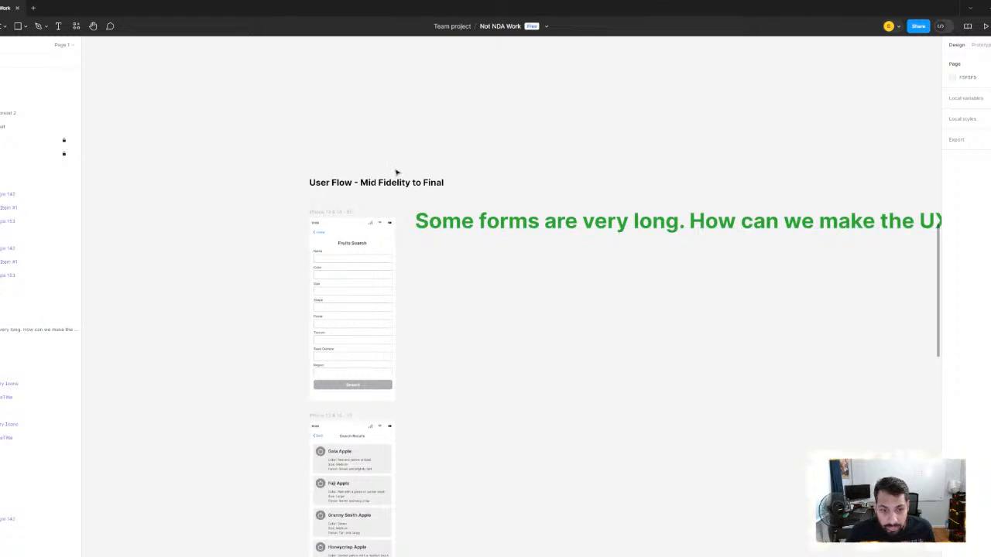
{"action": "left_click_drag", "start_coordinate": [395, 185], "coordinate": [331, 83]}
{"action": "left_click_drag", "start_coordinate": [529, 226], "coordinate": [425, 187]}
{"action": "scroll", "coordinate": [449, 279], "scroll_direction": "up", "scroll_amount": 3}
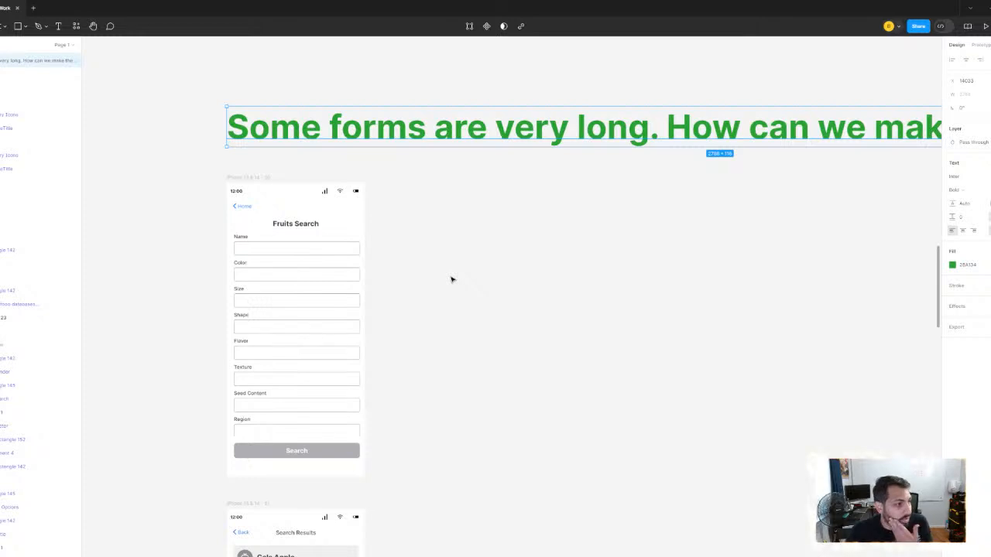
{"action": "left_click", "coordinate": [476, 274]}
- Duplicate the Fruits Search frame and place the copy beside the original with a gap between them
{"action": "left_click", "coordinate": [240, 179]}
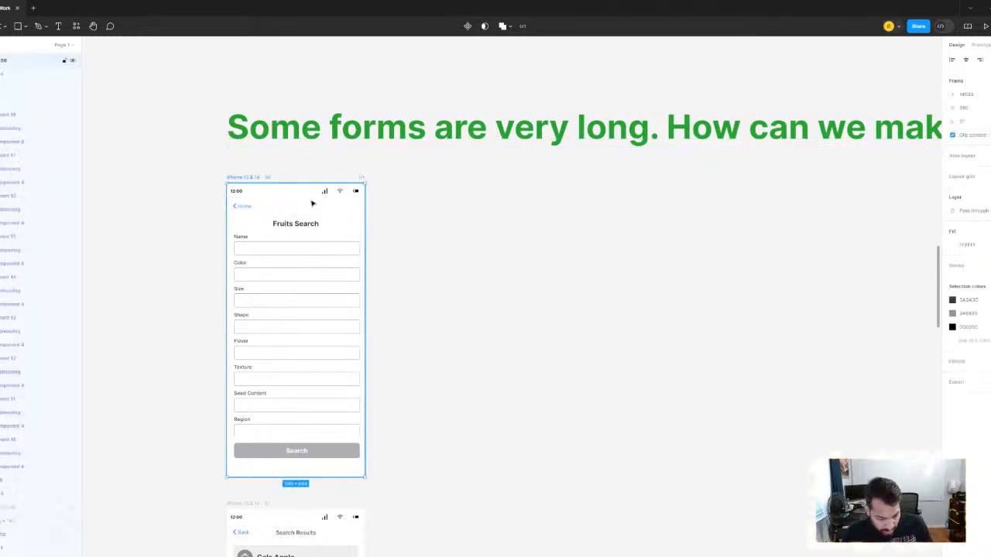
{"action": "key", "text": "ctrl+d"}
{"action": "left_click_drag", "start_coordinate": [413, 178], "coordinate": [472, 180]}
{"action": "scroll", "coordinate": [565, 243], "scroll_direction": "up", "scroll_amount": 3}
{"action": "scroll", "coordinate": [612, 277], "scroll_direction": "down", "scroll_amount": 4}
{"action": "left_click_drag", "start_coordinate": [678, 280], "coordinate": [621, 252]}
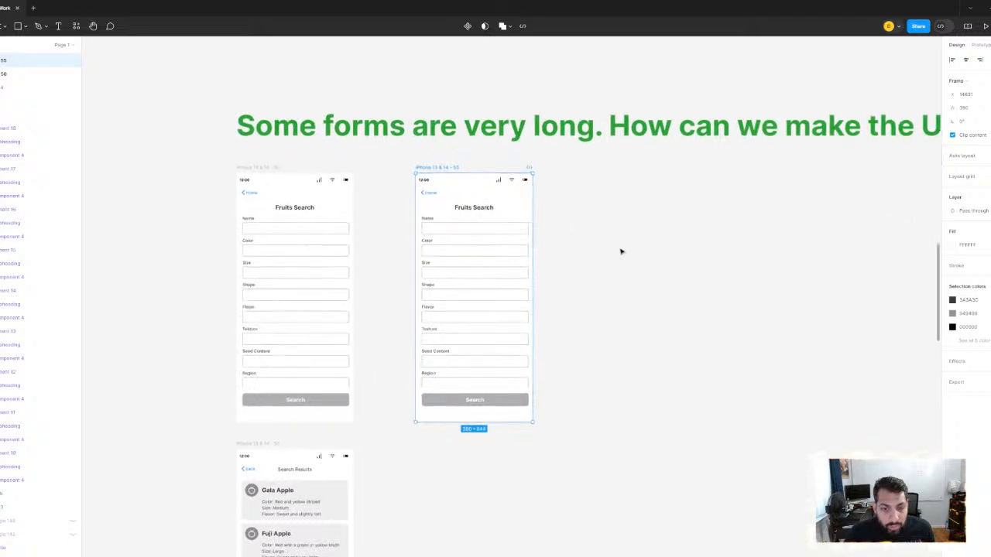
{"action": "scroll", "coordinate": [624, 250], "scroll_direction": "down", "scroll_amount": 3}
{"action": "scroll", "coordinate": [542, 250], "scroll_direction": "up", "scroll_amount": 2}
- Reduce the green note's font size to slightly larger than the User Flow title's text
{"action": "left_click", "coordinate": [469, 245]}
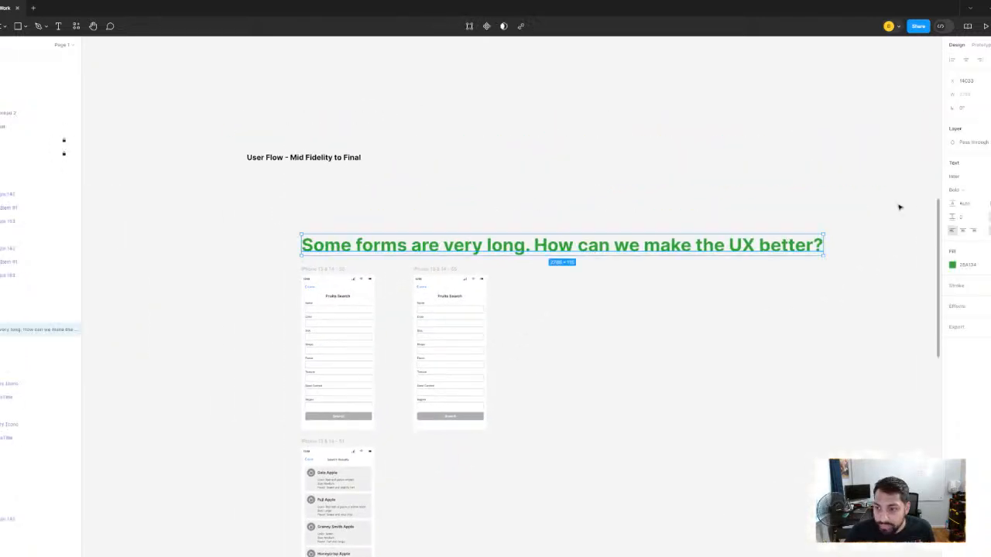
{"action": "key", "text": "Return"}
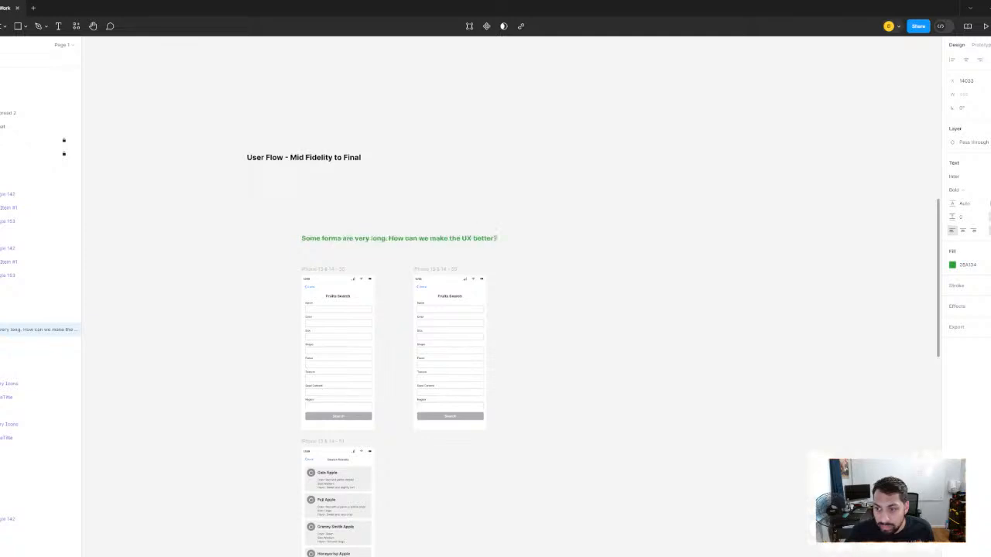
{"action": "left_click", "coordinate": [990, 166]}
- Remove the question from the green note and reword the rest as "Problem: some forms are very long"
{"action": "double_click", "coordinate": [433, 238]}
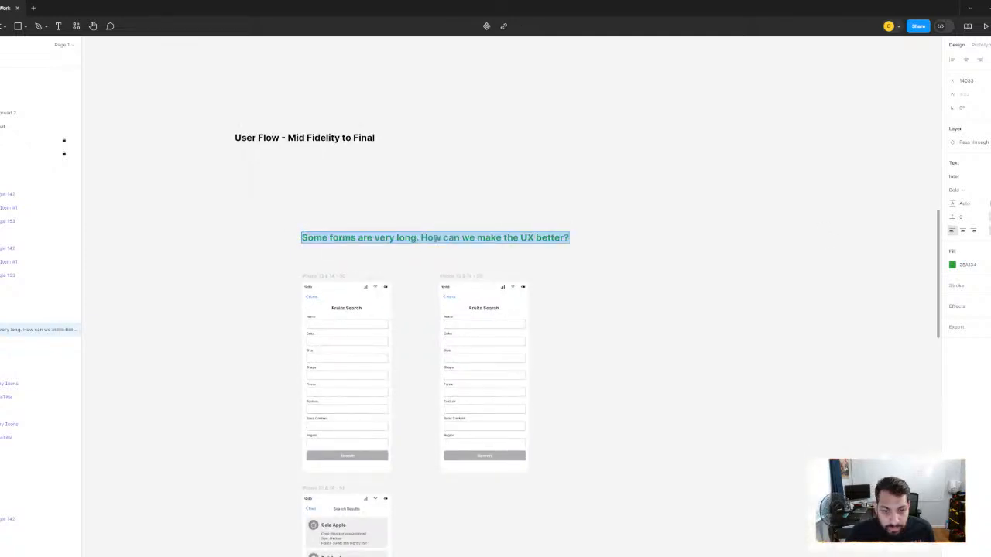
{"action": "left_click_drag", "start_coordinate": [420, 238], "coordinate": [575, 236]}
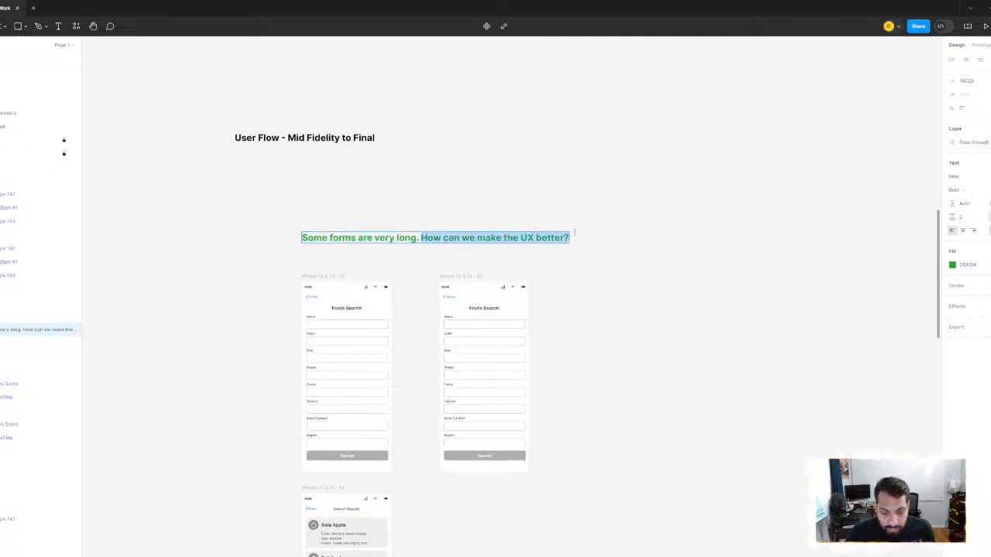
{"action": "key", "text": "BackSpace"}
{"action": "key", "text": "BackSpace"}
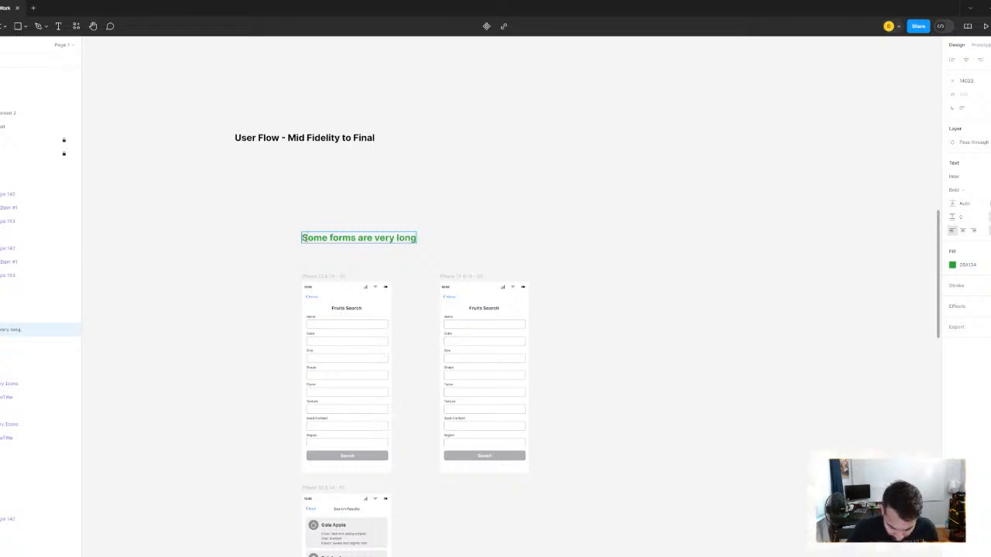
{"action": "type", "text": "Problem"}
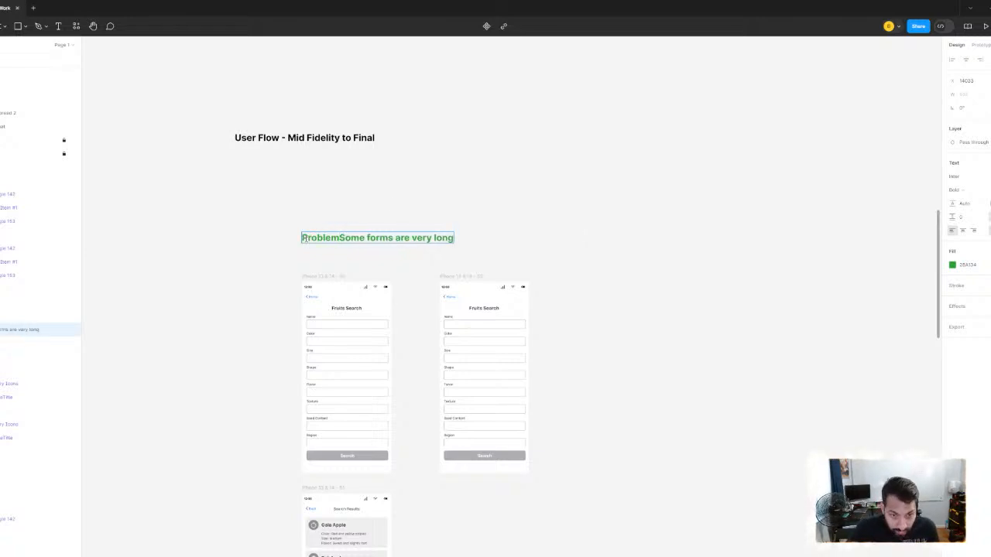
{"action": "type", "text": ":"}
{"action": "key", "text": "Delete"}
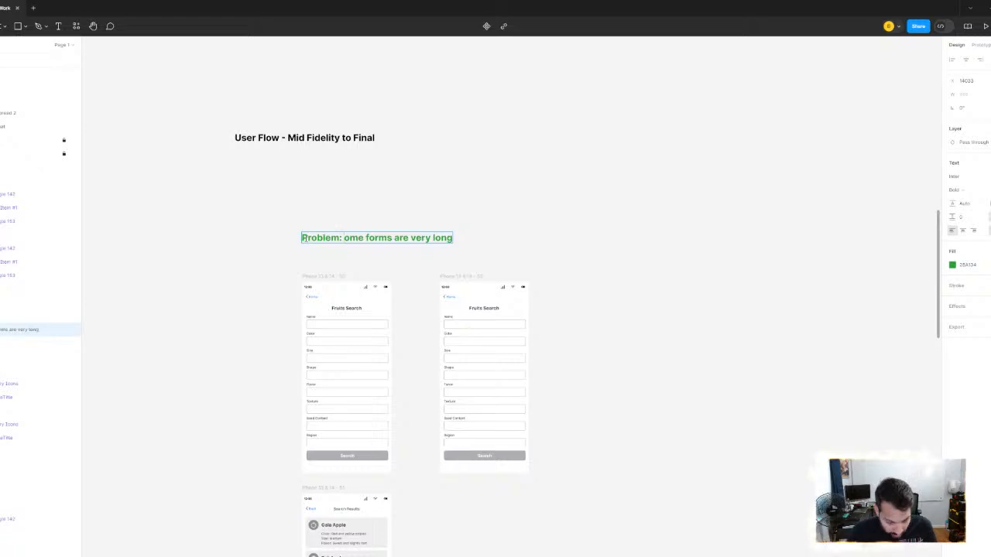
{"action": "type", "text": "s"}
{"action": "left_click", "coordinate": [470, 196]}
- Move the Problem note higher above the two Fruits Search frames, keeping it aligned with the first frame's edge
{"action": "scroll", "coordinate": [464, 194], "scroll_direction": "up", "scroll_amount": 4}
{"action": "left_click_drag", "start_coordinate": [462, 190], "coordinate": [520, 72]}
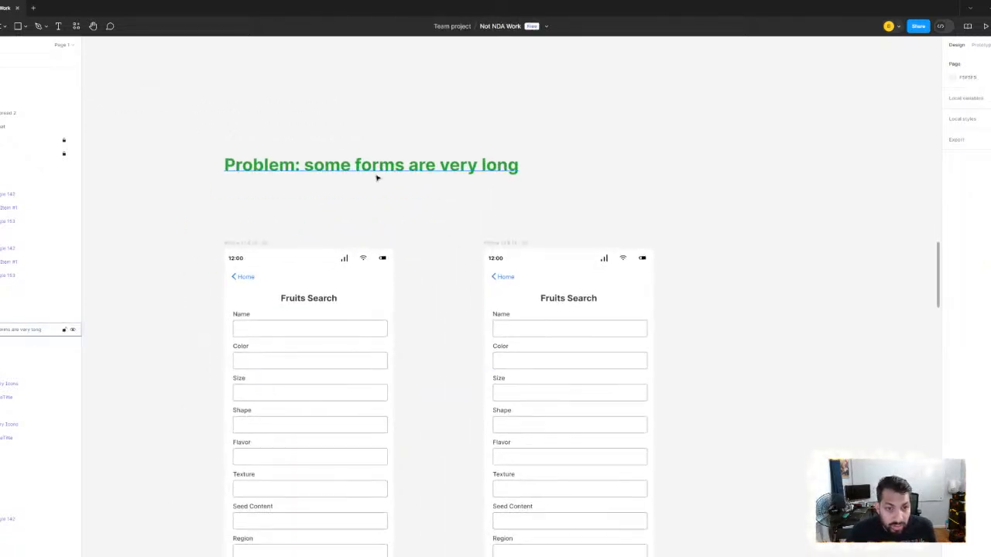
{"action": "left_click_drag", "start_coordinate": [370, 173], "coordinate": [364, 113]}
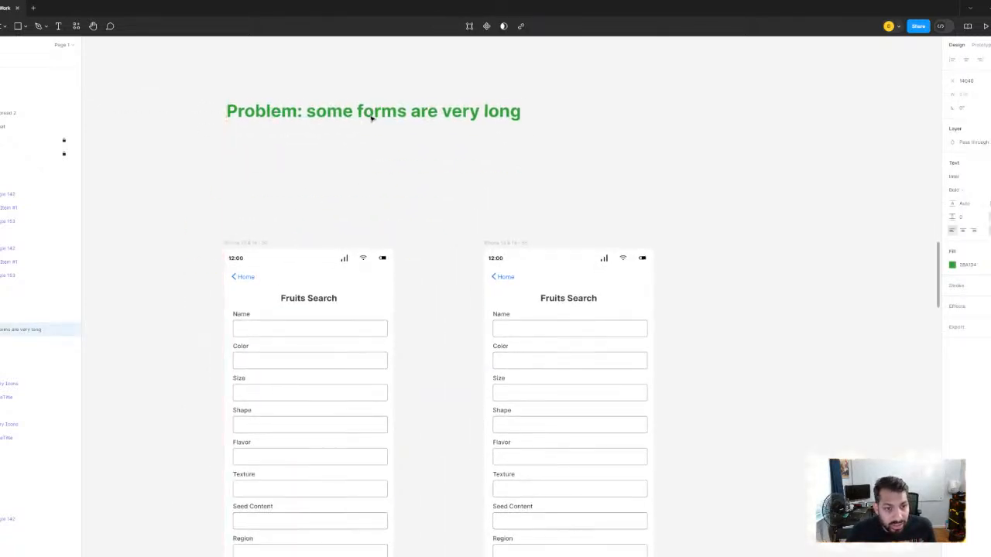
- Add a bullet reading "hard to know parameters are available" under the Problem line of the green note
{"action": "double_click", "coordinate": [365, 111]}
{"action": "key", "text": "Right"}
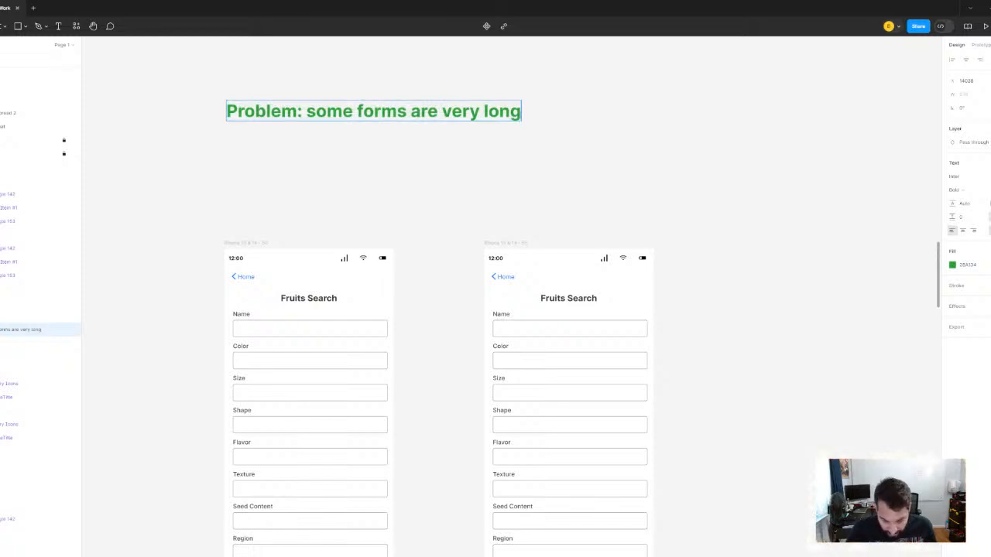
{"action": "key", "text": "Return"}
{"action": "type", "text": "-"}
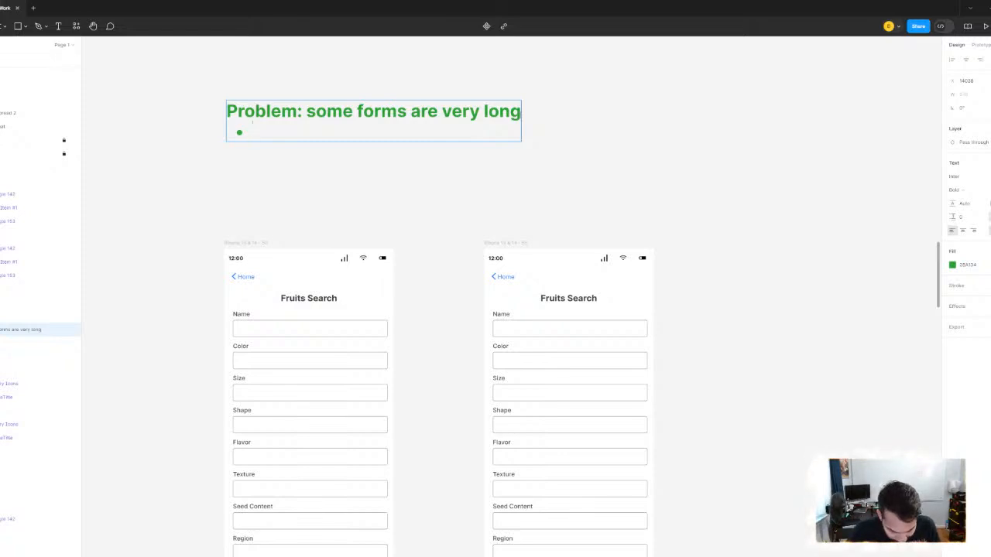
{"action": "type", "text": "can'"}
{"action": "key", "text": "BackSpace"}
{"action": "key", "text": "BackSpace"}
{"action": "key", "text": "BackSpace"}
{"action": "key", "text": "BackSpace"}
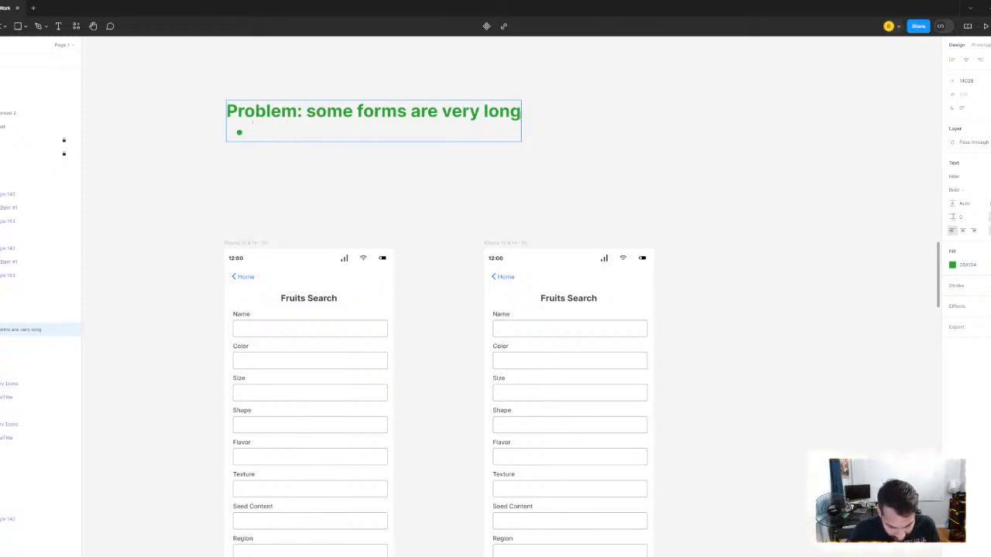
{"action": "type", "text": "hard to know "}
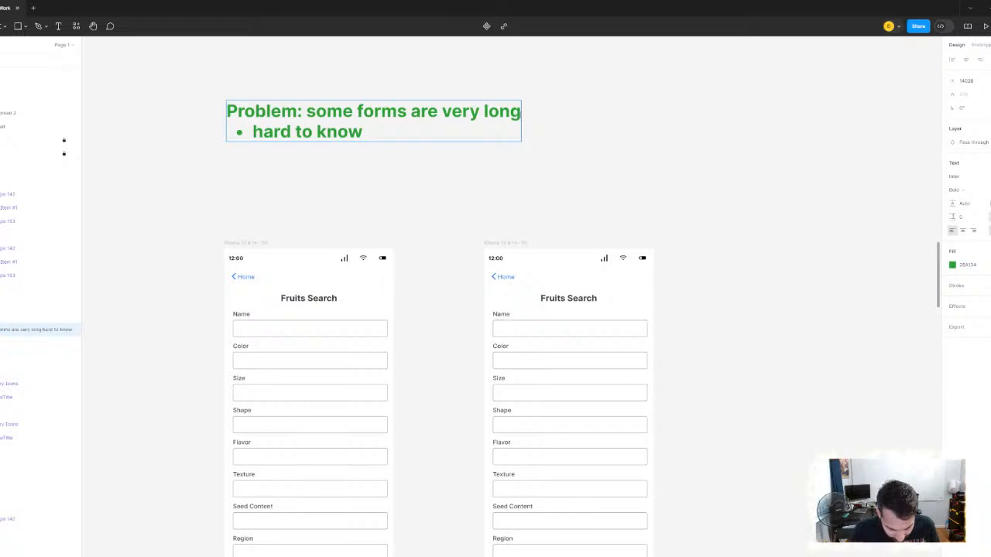
{"action": "type", "text": "parameters are "}
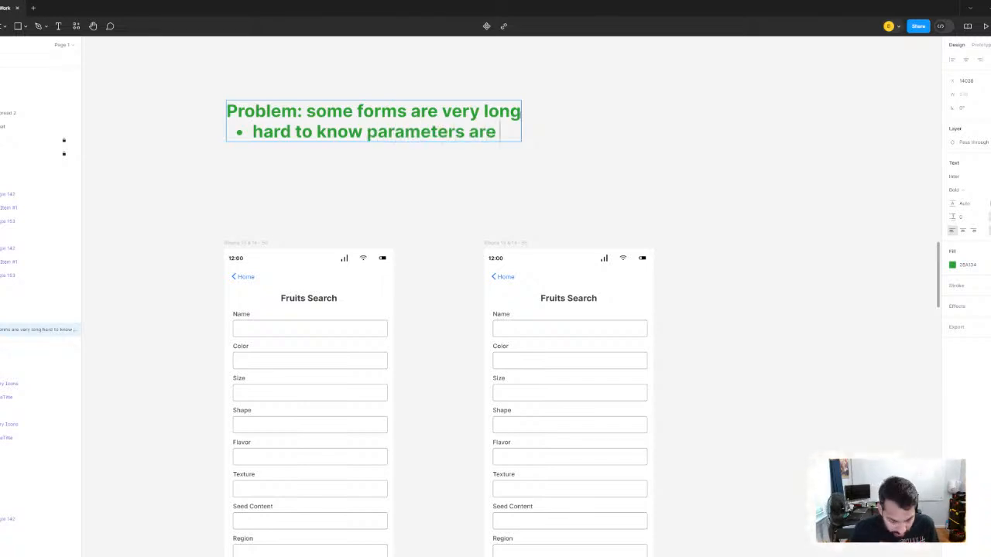
{"action": "type", "text": "available"}
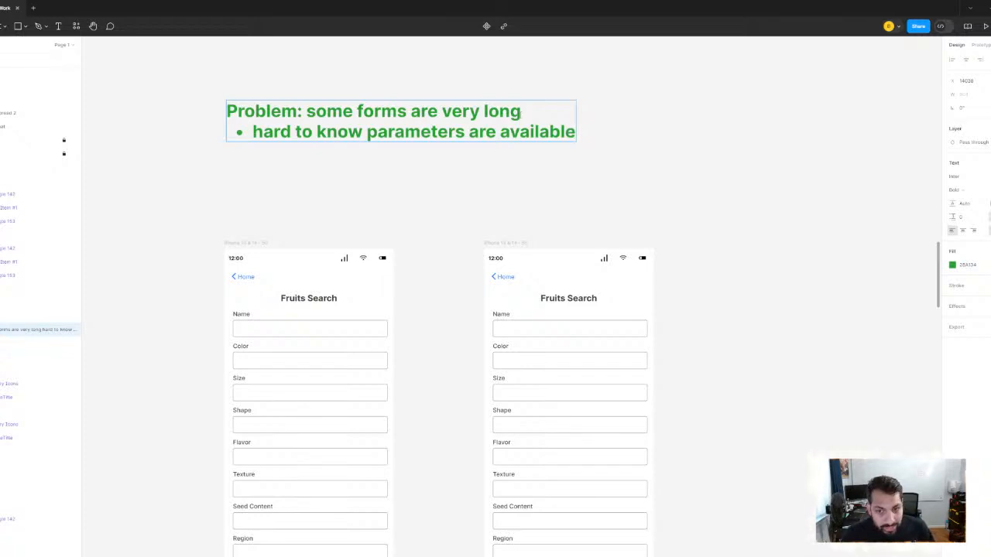
- Add a second bullet to the Problem note reading "get lost/lose their place"
{"action": "key", "text": "Return"}
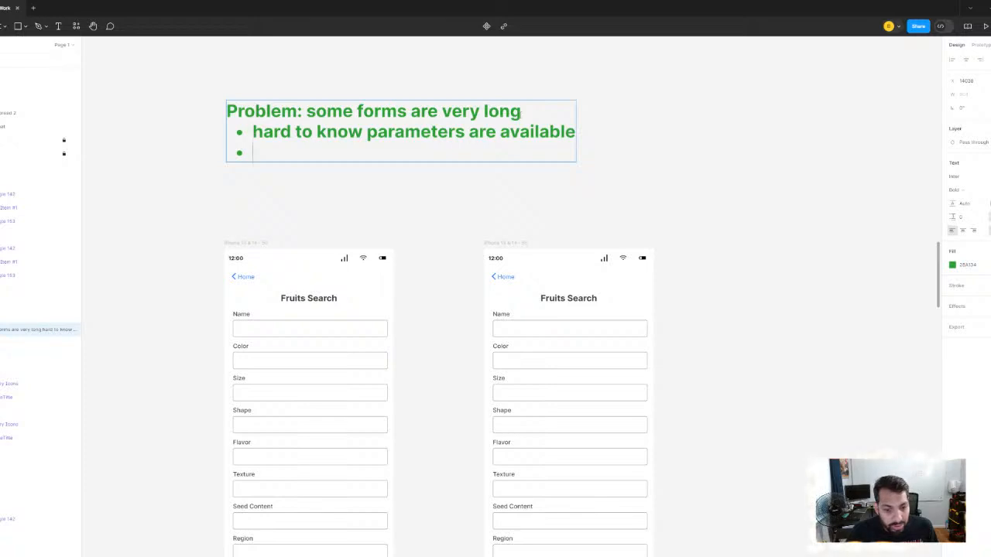
{"action": "type", "text": "get lost"}
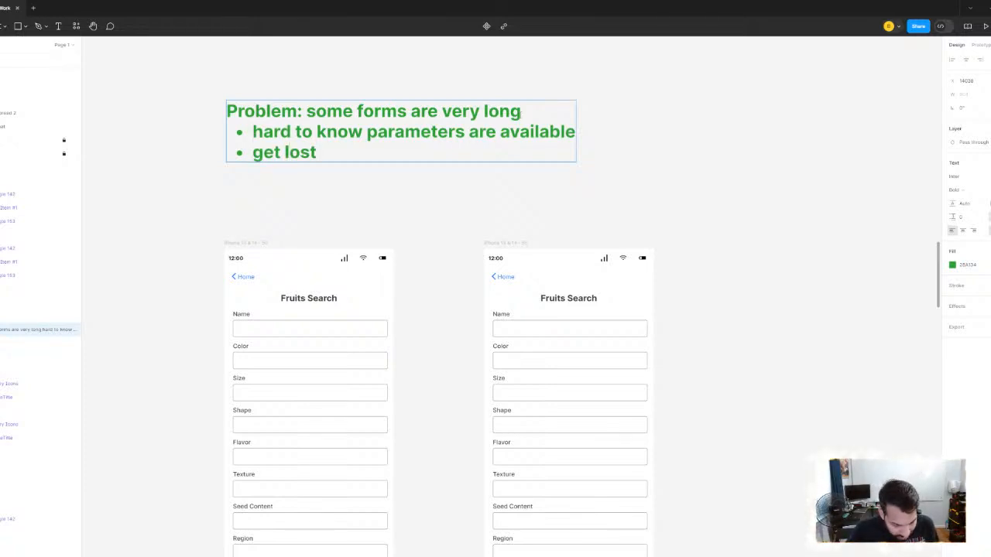
{"action": "type", "text": " in the f"}
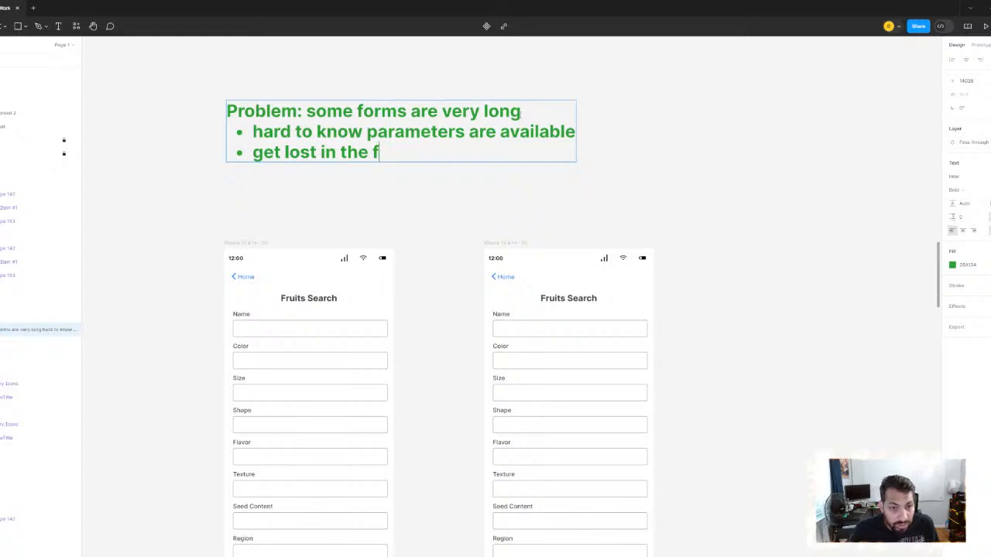
{"action": "key", "text": "BackSpace"}
{"action": "key", "text": "BackSpace"}
{"action": "key", "text": "BackSpace"}
{"action": "key", "text": "BackSpace"}
{"action": "key", "text": "BackSpace"}
{"action": "key", "text": "BackSpace"}
{"action": "key", "text": "BackSpace"}
{"action": "key", "text": "BackSpace"}
{"action": "key", "text": "BackSpace"}
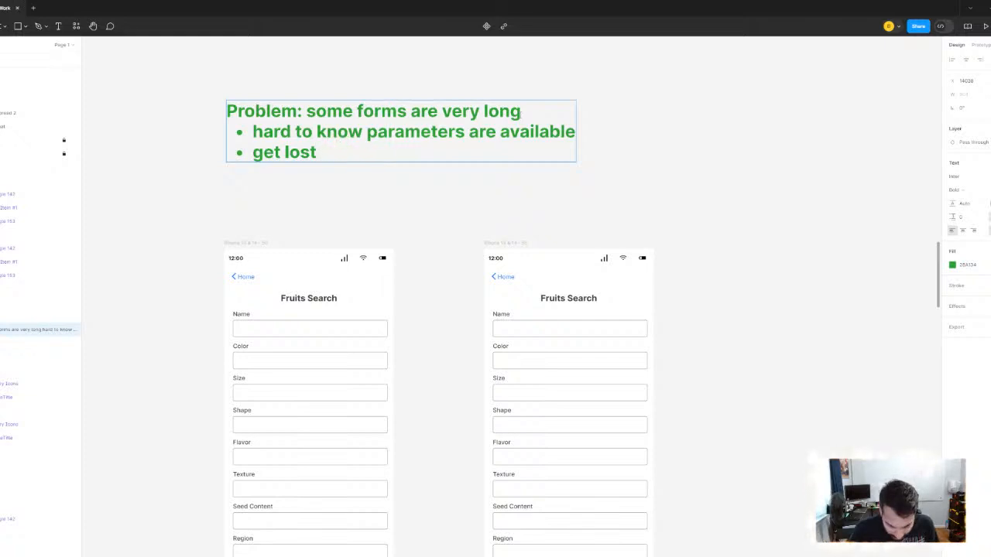
{"action": "type", "text": "/lose their pla"}
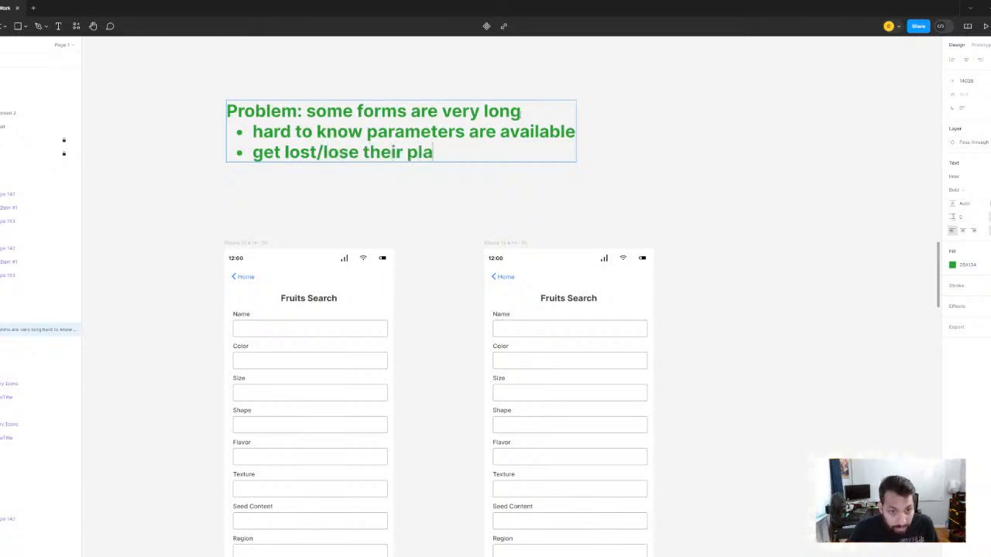
{"action": "type", "text": "ce"}
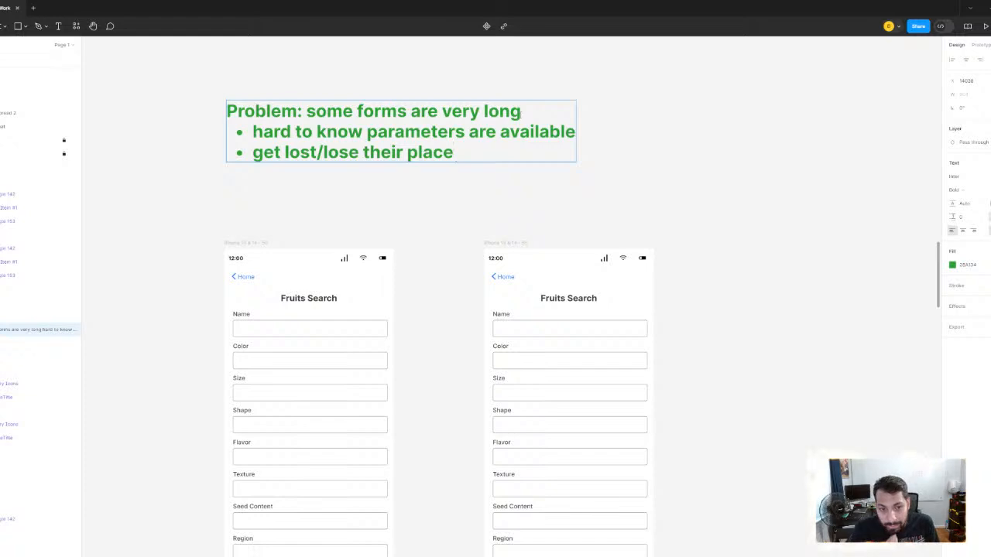
{"action": "key", "text": "Return"}
{"action": "type", "text": "s"}
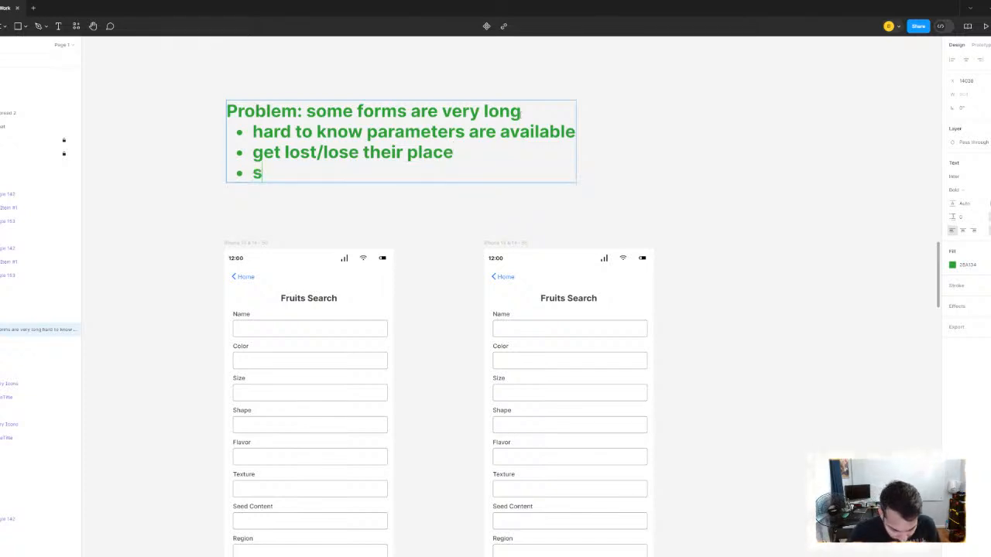
{"action": "type", "text": "ecrto"}
{"action": "key", "text": "BackSpace"}
{"action": "key", "text": "BackSpace"}
{"action": "key", "text": "BackSpace"}
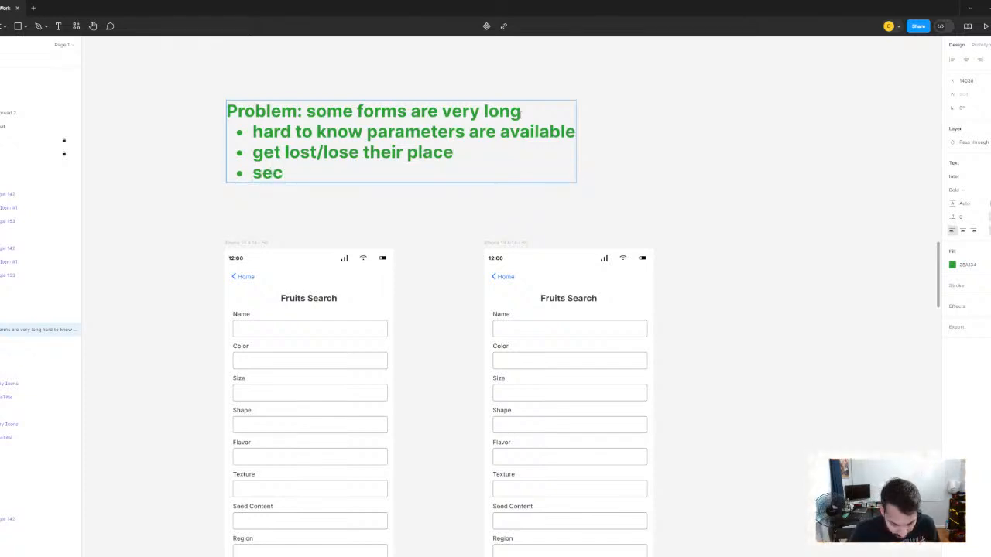
{"action": "type", "text": "tions get"}
{"action": "key", "text": "BackSpace"}
{"action": "key", "text": "BackSpace"}
{"action": "key", "text": "BackSpace"}
{"action": "key", "text": "BackSpace"}
{"action": "key", "text": "BackSpace"}
{"action": "key", "text": "BackSpace"}
{"action": "key", "text": "BackSpace"}
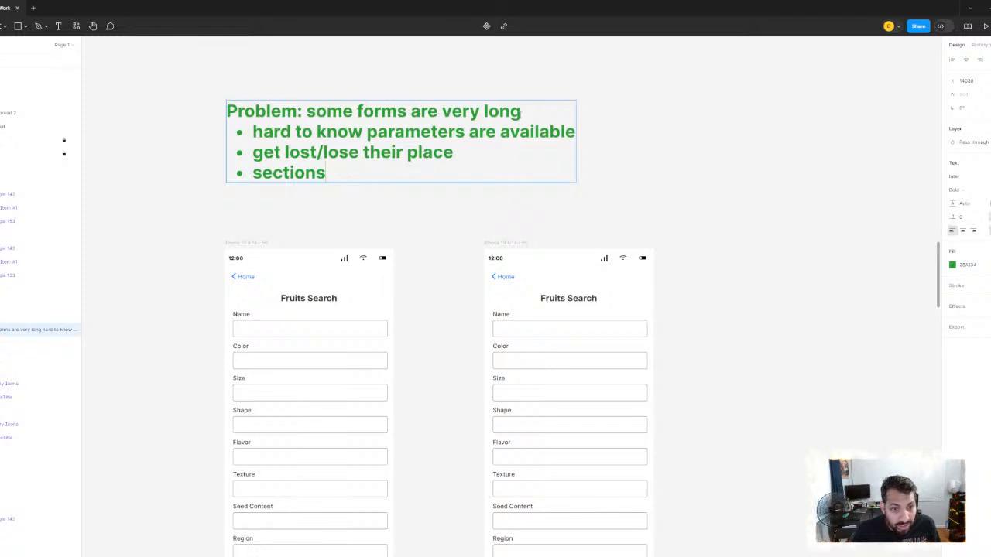
{"action": "key", "text": "BackSpace"}
{"action": "key", "text": "BackSpace"}
{"action": "key", "text": "BackSpace"}
{"action": "key", "text": "BackSpace"}
{"action": "key", "text": "BackSpace"}
{"action": "key", "text": "BackSpace"}
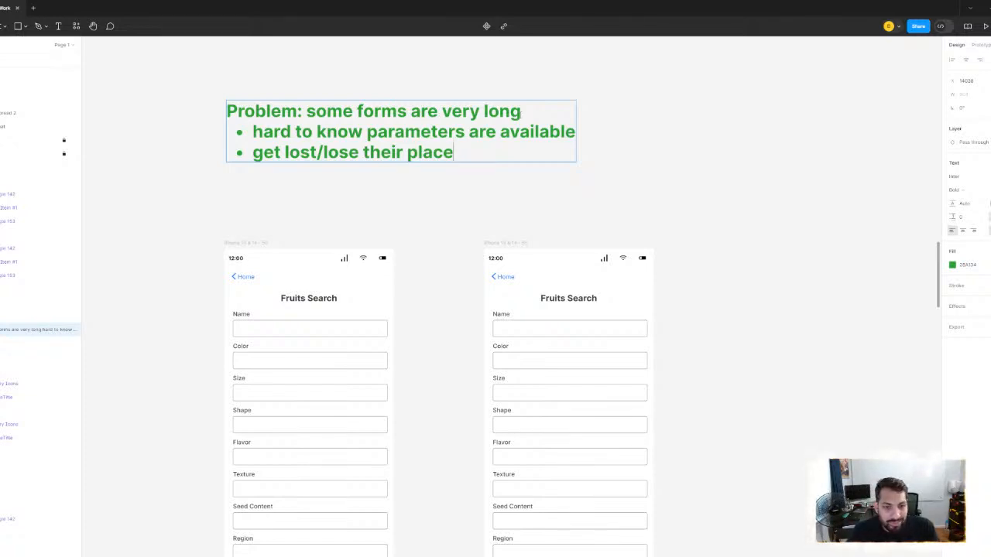
- Add a third bullet to the Problem note reading "hard to get around"
{"action": "key", "text": "Return"}
{"action": "type", "text": "ha"}
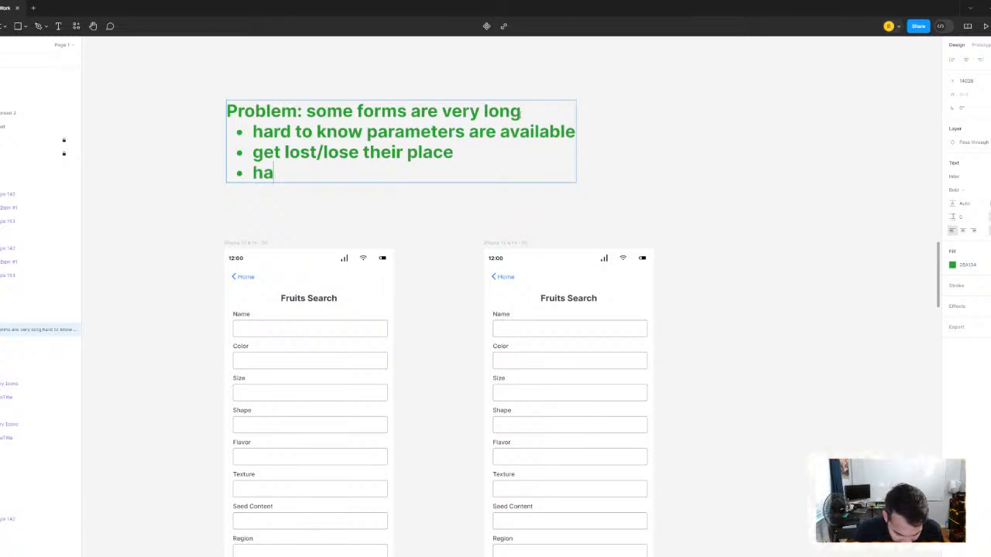
{"action": "type", "text": "rd to get aroubd"}
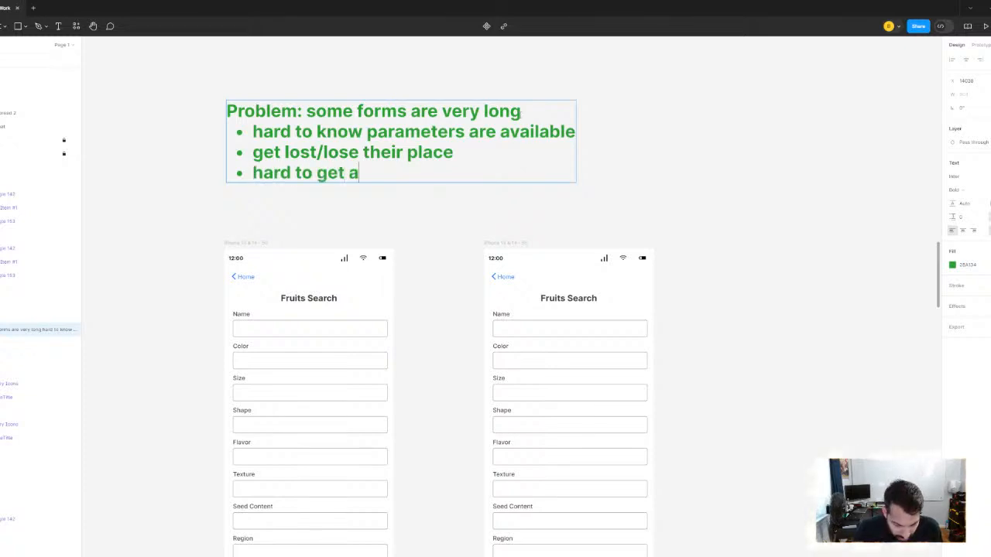
{"action": "key", "text": "BackSpace"}
{"action": "key", "text": "BackSpace"}
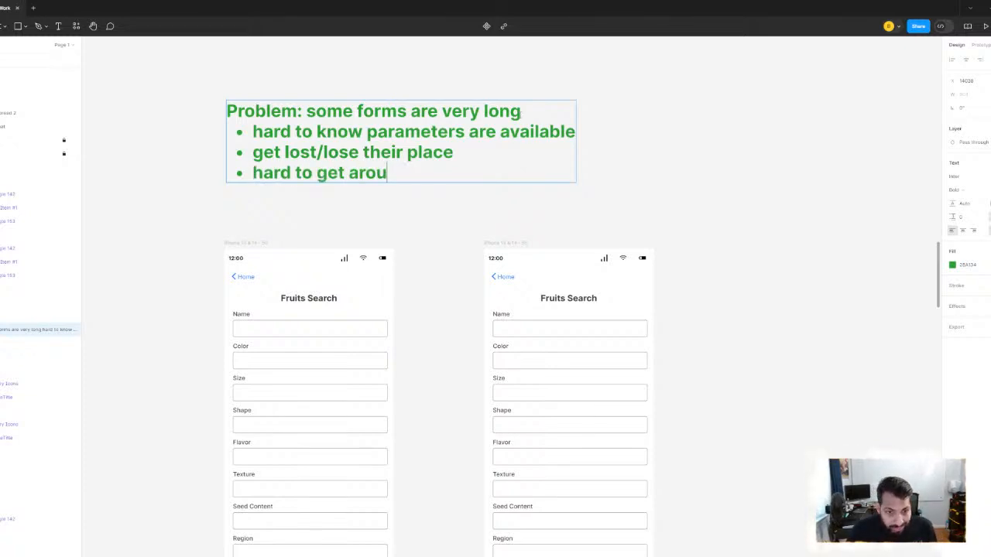
{"action": "type", "text": "nd"}
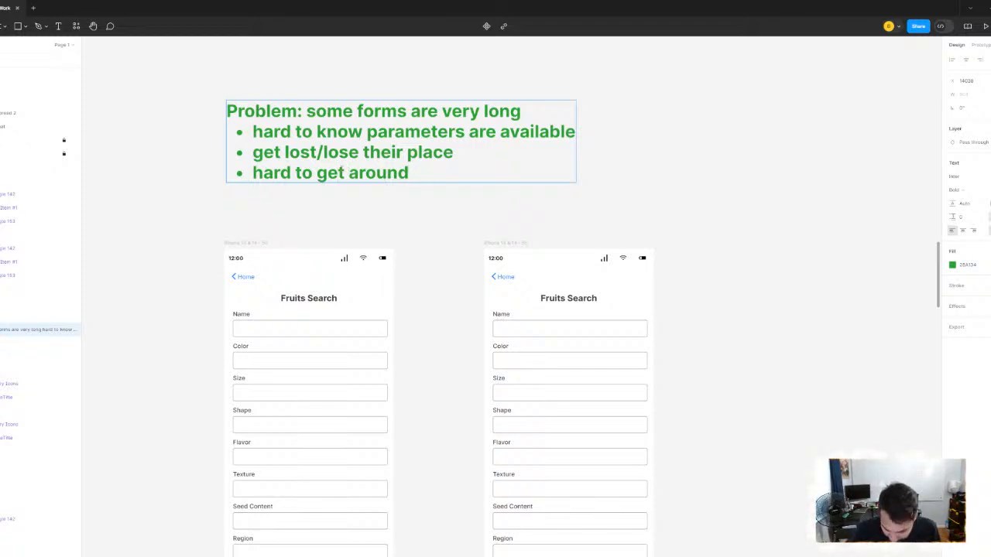
- Reword the third bullet of the Problem note as "hard to navigate around"
{"action": "left_click", "coordinate": [345, 172]}
{"action": "key", "text": "BackSpace"}
{"action": "key", "text": "BackSpace"}
{"action": "key", "text": "BackSpace"}
{"action": "type", "text": "navigate"}
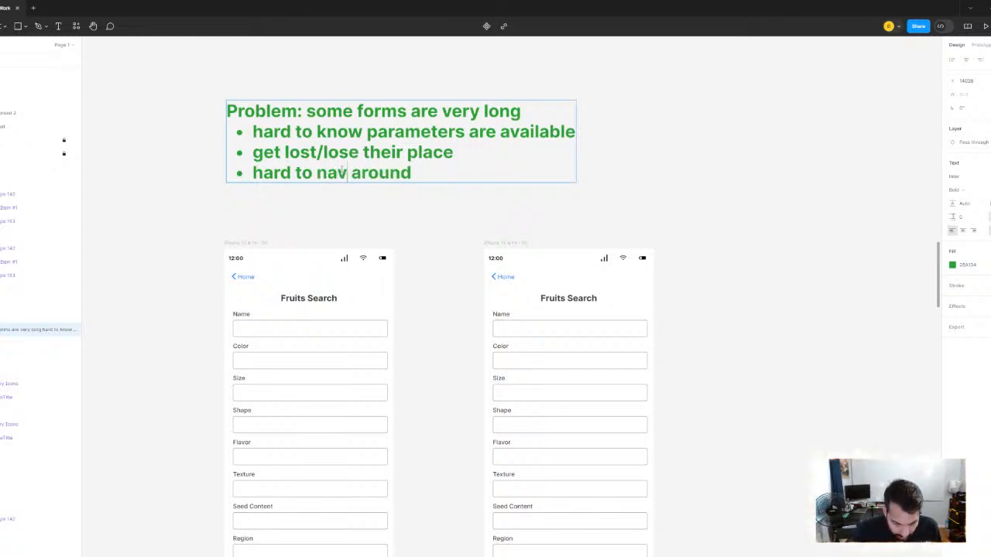
{"action": "key", "text": "Escape"}
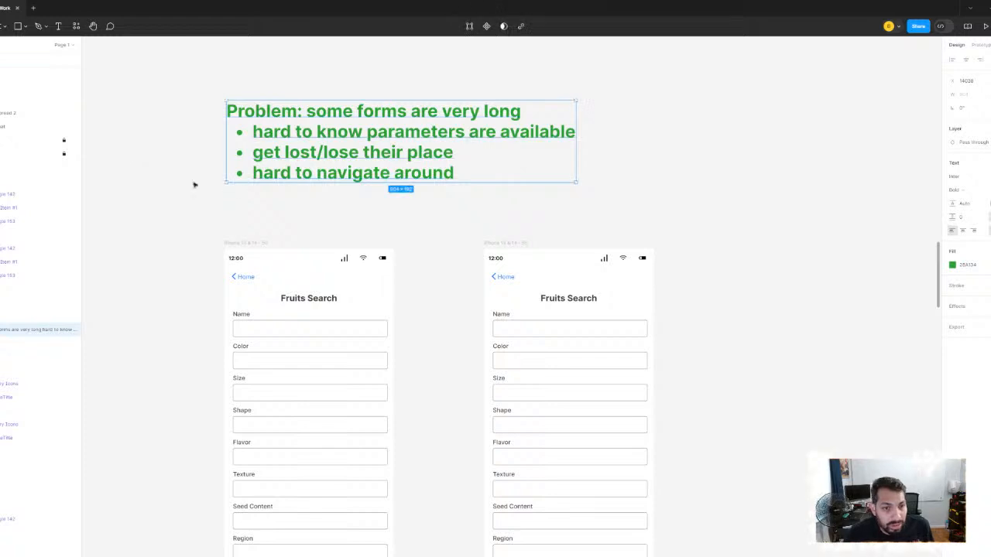
{"action": "key", "text": "Escape"}
- Move the Problem note down closer to the two Fruits Search frames, keeping it aligned with the first frame's edge
{"action": "scroll", "coordinate": [438, 147], "scroll_direction": "down", "scroll_amount": 2}
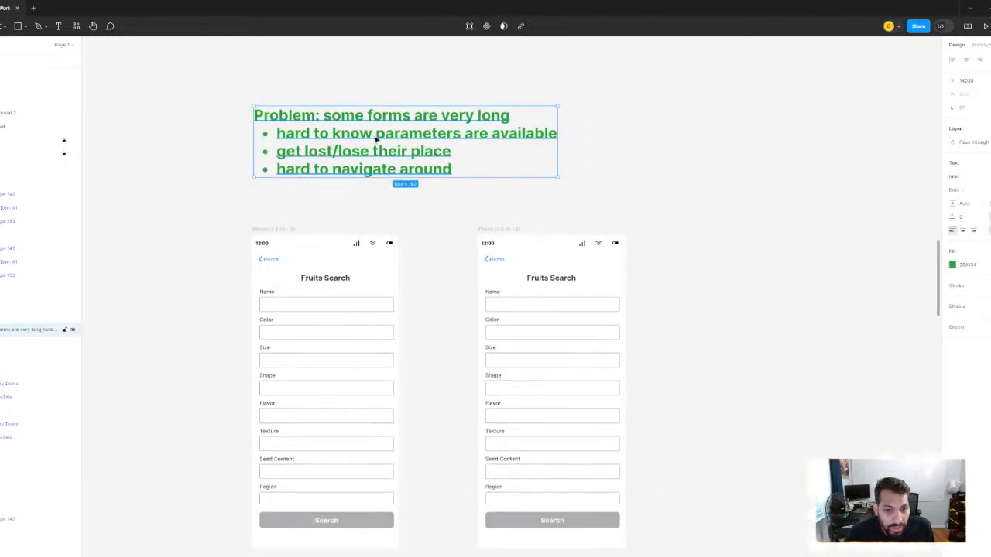
{"action": "left_click_drag", "start_coordinate": [378, 137], "coordinate": [375, 156]}
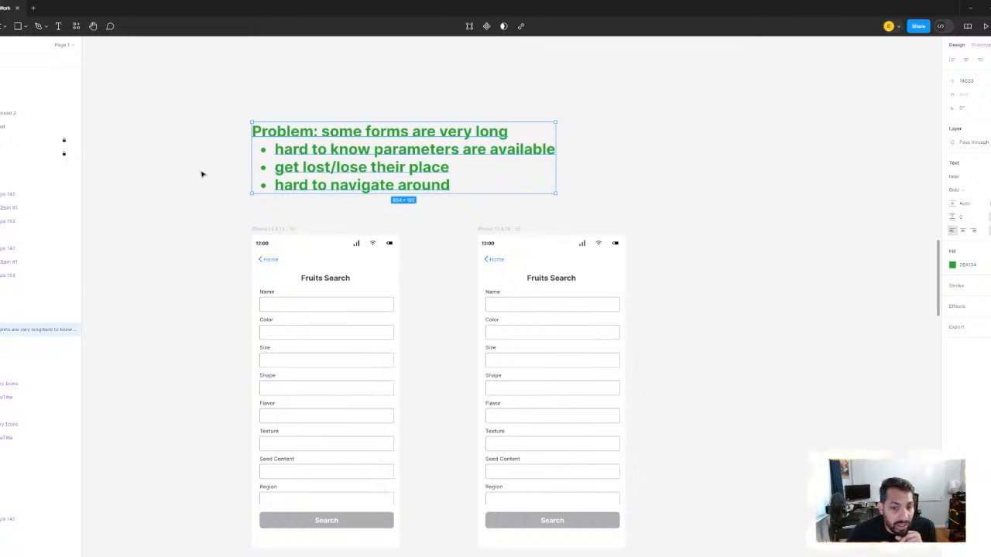
{"action": "left_click", "coordinate": [200, 174]}
- Examine the form fields in the two Fruits Search frames
{"action": "left_click", "coordinate": [301, 314]}
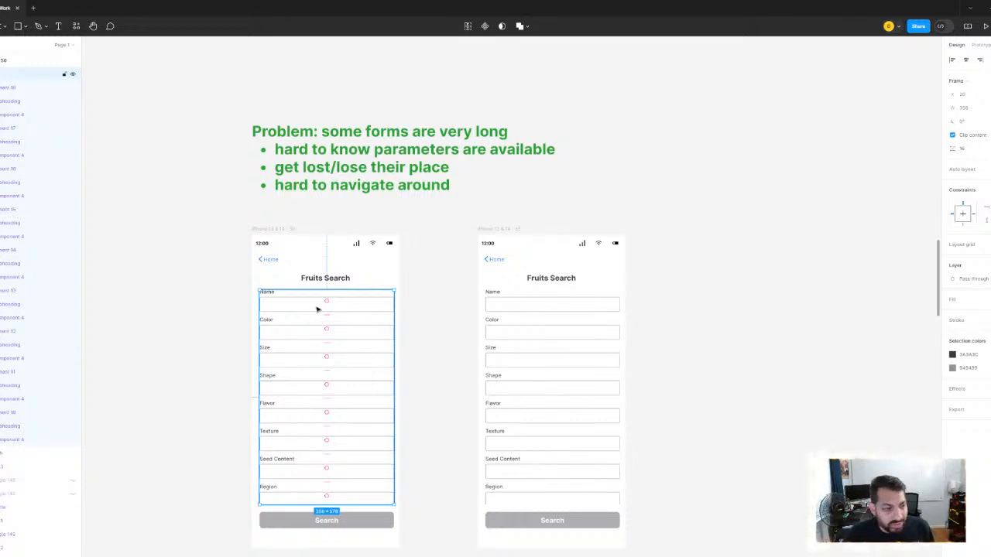
{"action": "scroll", "coordinate": [511, 321], "scroll_direction": "up", "scroll_amount": 2}
{"action": "scroll", "coordinate": [516, 324], "scroll_direction": "right", "scroll_amount": 2}
{"action": "scroll", "coordinate": [516, 323], "scroll_direction": "down", "scroll_amount": 1}
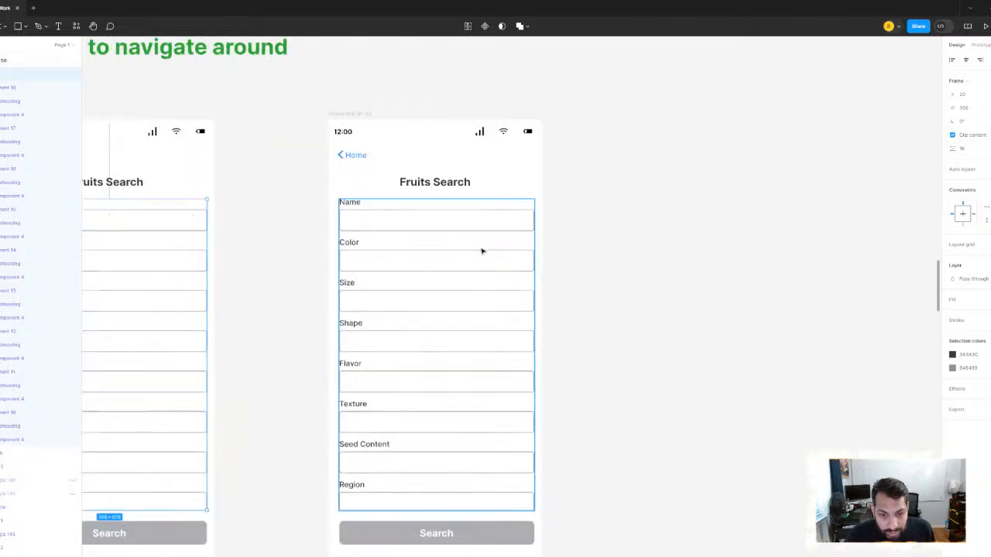
{"action": "scroll", "coordinate": [499, 243], "scroll_direction": "down", "scroll_amount": 2}
{"action": "left_click", "coordinate": [618, 241]}
{"action": "scroll", "coordinate": [619, 241], "scroll_direction": "up", "scroll_amount": 2}
{"action": "scroll", "coordinate": [329, 260], "scroll_direction": "down", "scroll_amount": 3}
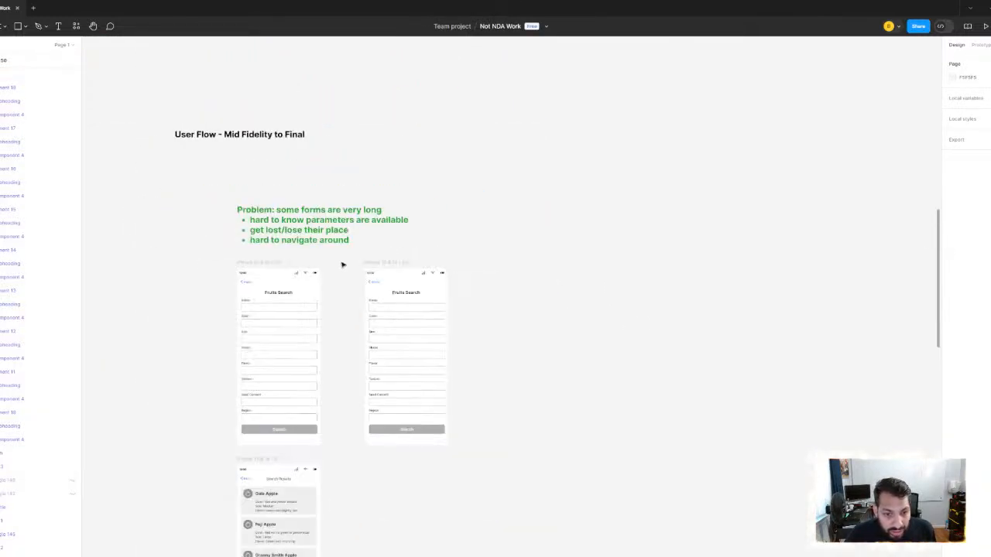
- Move the Problem note from above the Fruits Search frames into the empty space to their left
{"action": "scroll", "coordinate": [343, 263], "scroll_direction": "left", "scroll_amount": 1}
{"action": "left_click", "coordinate": [318, 230]}
{"action": "scroll", "coordinate": [564, 189], "scroll_direction": "left", "scroll_amount": 3}
{"action": "scroll", "coordinate": [563, 190], "scroll_direction": "down", "scroll_amount": 1}
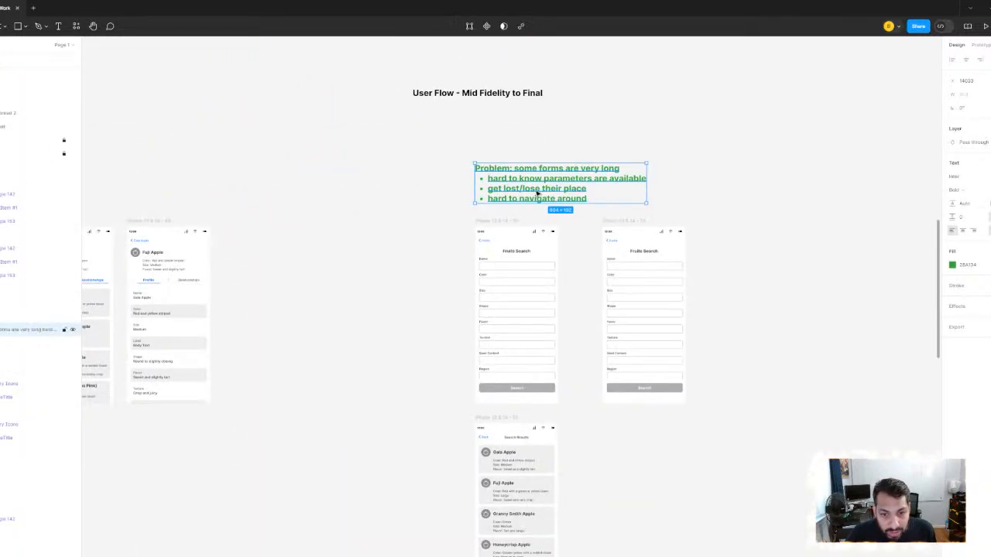
{"action": "left_click_drag", "start_coordinate": [535, 193], "coordinate": [339, 326]}
{"action": "scroll", "coordinate": [369, 256], "scroll_direction": "down", "scroll_amount": 5}
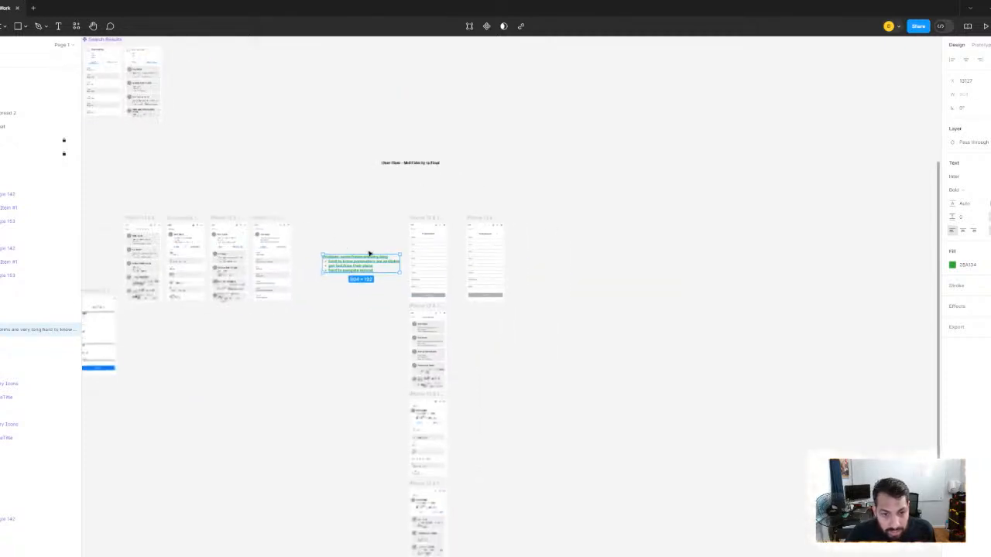
- Move the Problem note and the adjacent Fruits Search and results frames together farther right, away from the earlier screens
{"action": "scroll", "coordinate": [343, 201], "scroll_direction": "down", "scroll_amount": 2}
{"action": "left_click_drag", "start_coordinate": [327, 181], "coordinate": [545, 541]}
{"action": "left_click_drag", "start_coordinate": [404, 188], "coordinate": [441, 183]}
- Move the User Flow - Mid Fidelity to Final title just above the first Fruits Search frame and retitle it "UX Improvements"
{"action": "scroll", "coordinate": [406, 166], "scroll_direction": "up", "scroll_amount": 5}
{"action": "left_click", "coordinate": [402, 123]}
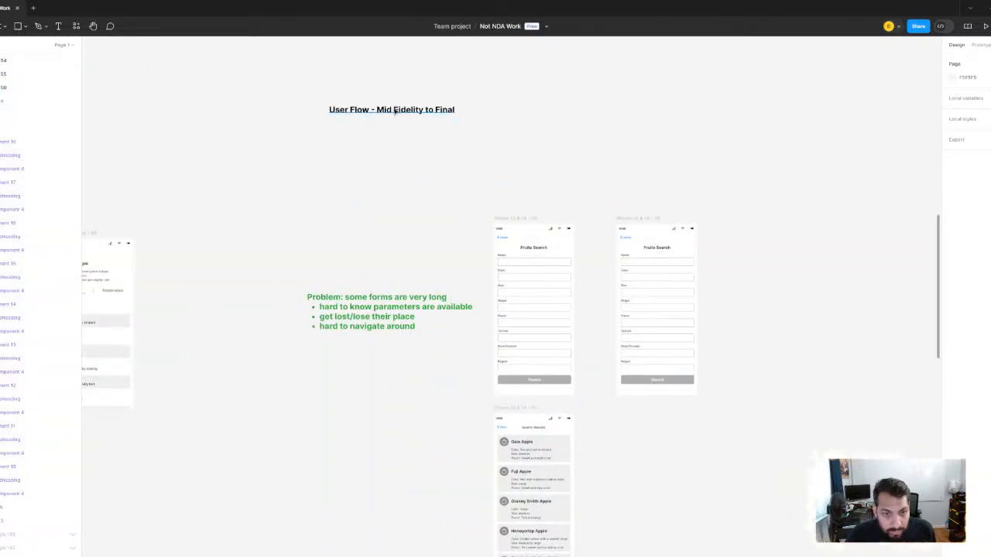
{"action": "left_click_drag", "start_coordinate": [401, 118], "coordinate": [555, 178]}
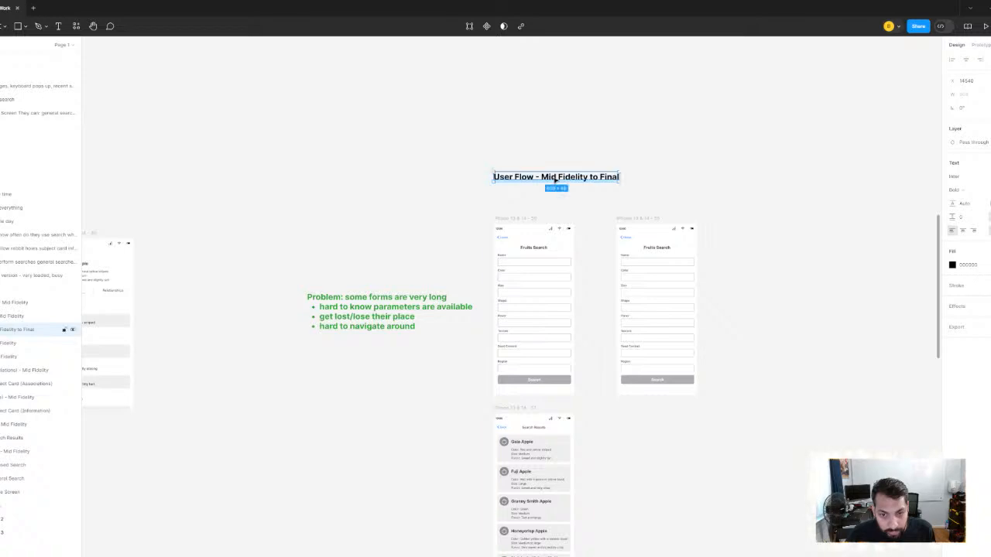
{"action": "key", "text": "Return"}
{"action": "type", "text": "UX IM"}
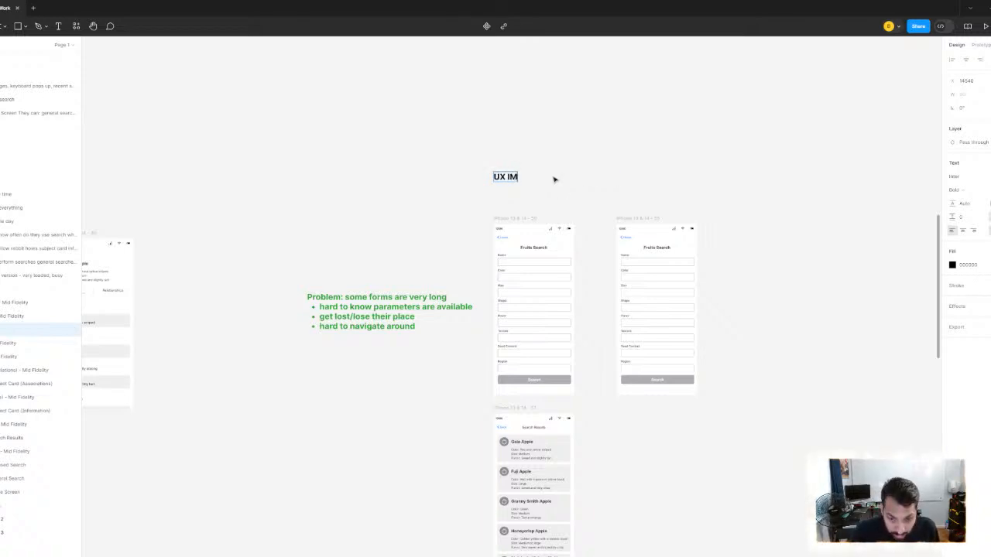
{"action": "key", "text": "BackSpace"}
{"action": "type", "text": "mr"}
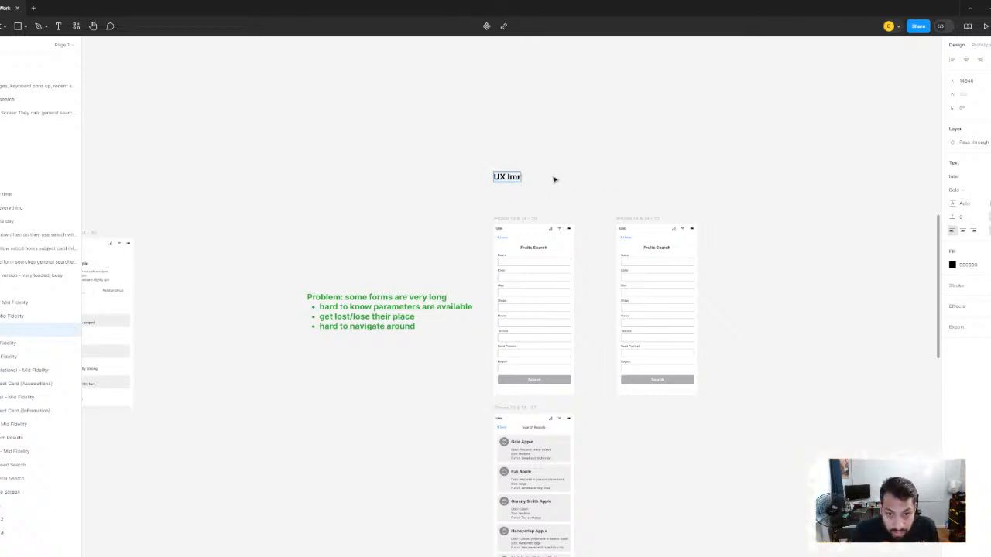
{"action": "key", "text": "BackSpace"}
{"action": "type", "text": "provements"}
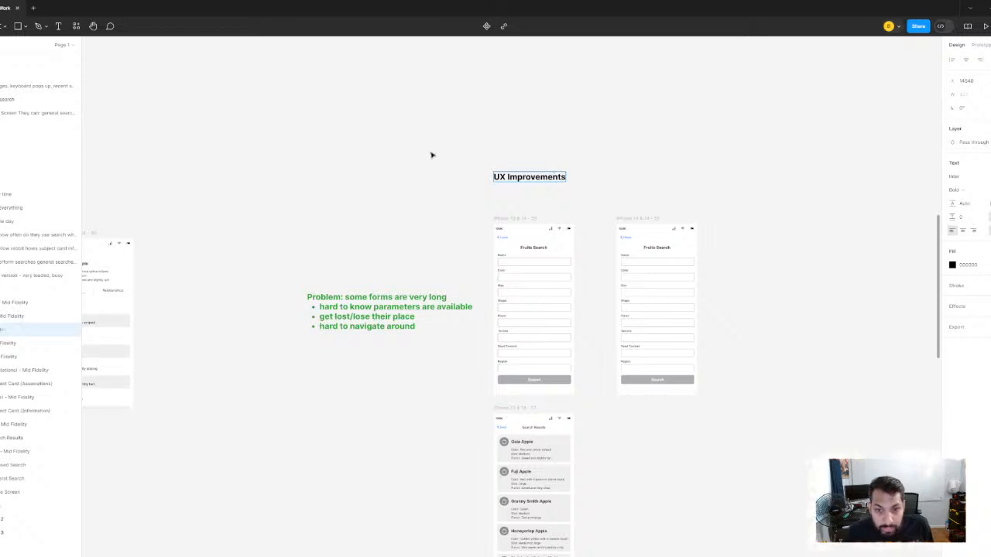
{"action": "left_click", "coordinate": [432, 155]}
{"action": "left_click", "coordinate": [429, 155]}
{"action": "scroll", "coordinate": [400, 157], "scroll_direction": "down", "scroll_amount": 5}
{"action": "scroll", "coordinate": [421, 194], "scroll_direction": "left", "scroll_amount": 5}
{"action": "scroll", "coordinate": [465, 201], "scroll_direction": "up", "scroll_amount": 3}
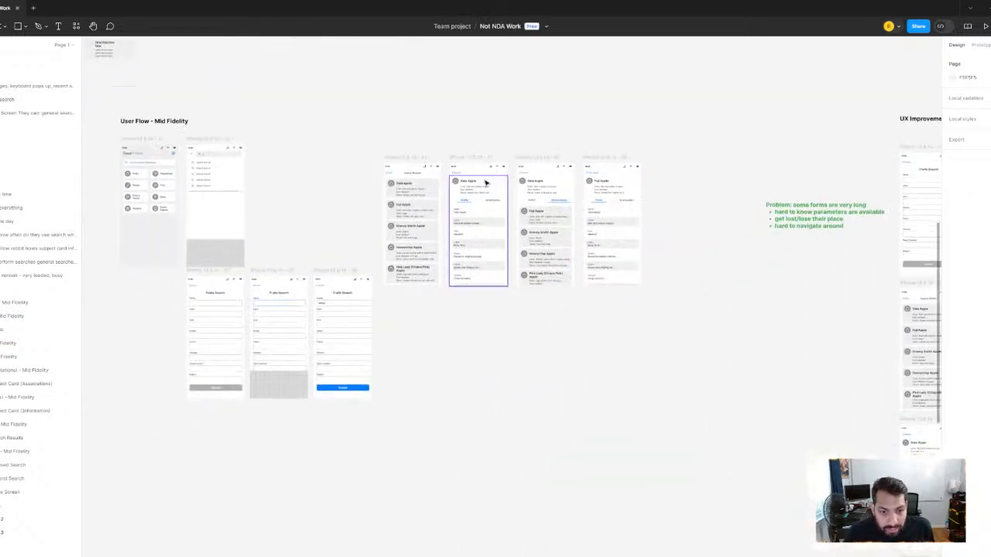
{"action": "scroll", "coordinate": [486, 182], "scroll_direction": "down", "scroll_amount": 1}
{"action": "left_click_drag", "start_coordinate": [172, 121], "coordinate": [687, 456]}
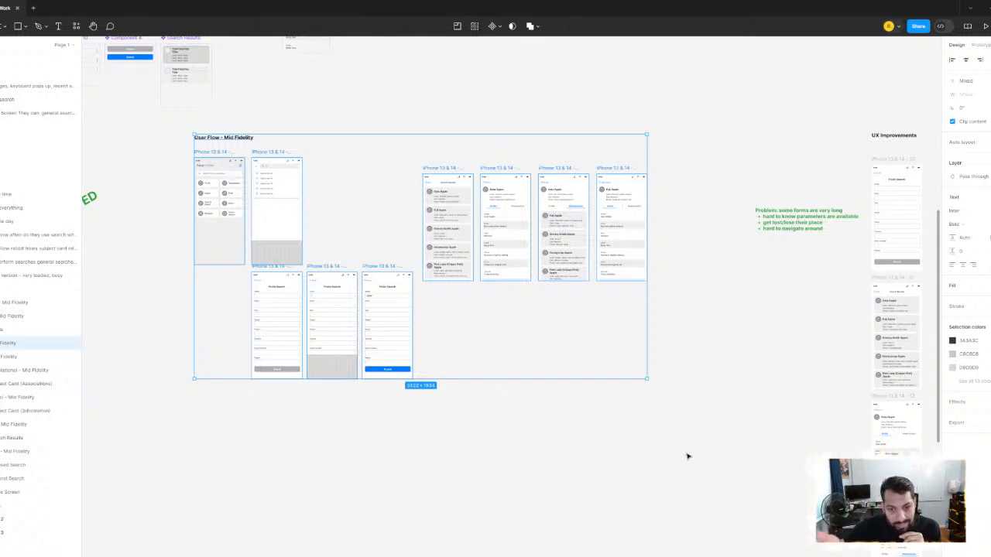
{"action": "left_click", "coordinate": [356, 127]}
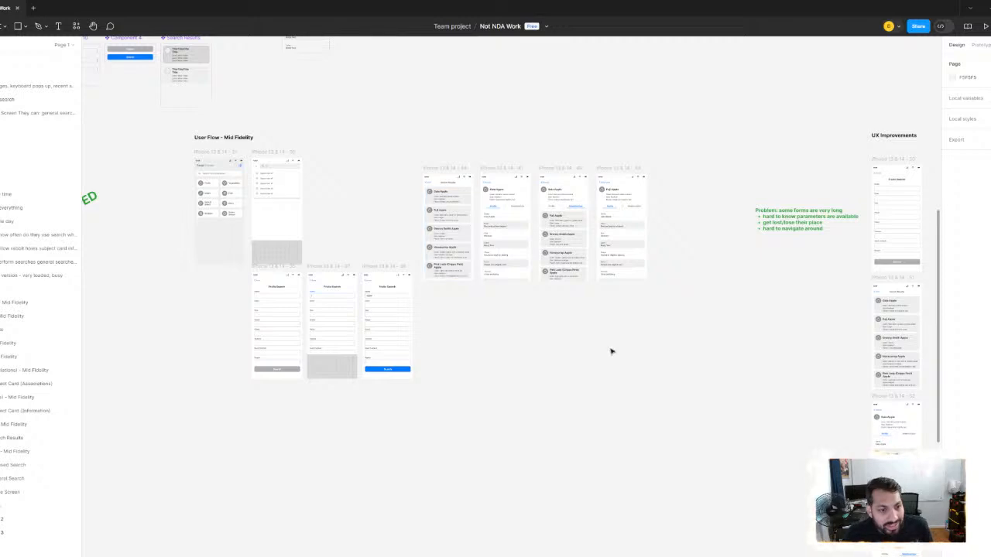
- Move the second Fruits Search frame in the UX Improvements section slightly farther right of the first one
{"action": "scroll", "coordinate": [470, 316], "scroll_direction": "right", "scroll_amount": 5}
{"action": "scroll", "coordinate": [470, 317], "scroll_direction": "right", "scroll_amount": 3}
{"action": "scroll", "coordinate": [475, 234], "scroll_direction": "up", "scroll_amount": 5}
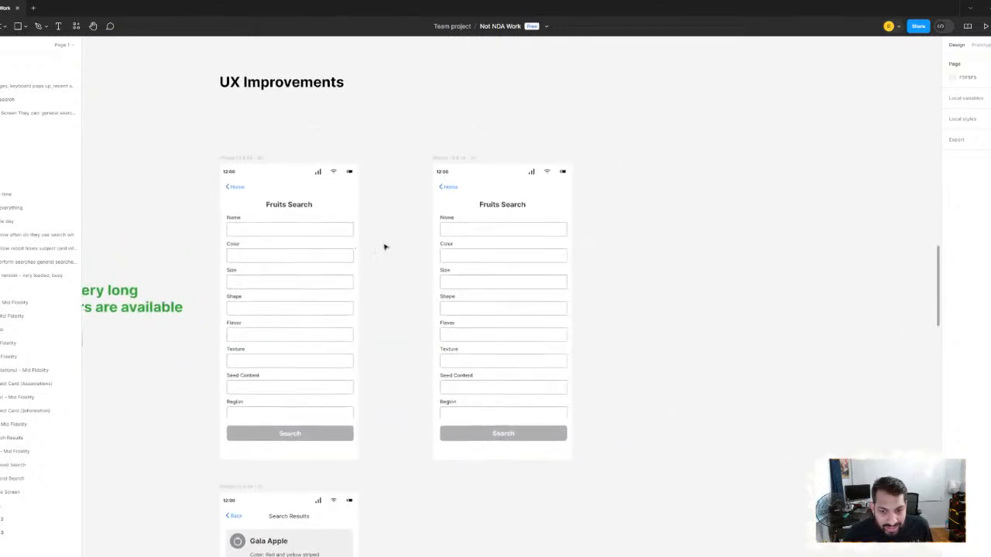
{"action": "left_click_drag", "start_coordinate": [453, 159], "coordinate": [485, 158]}
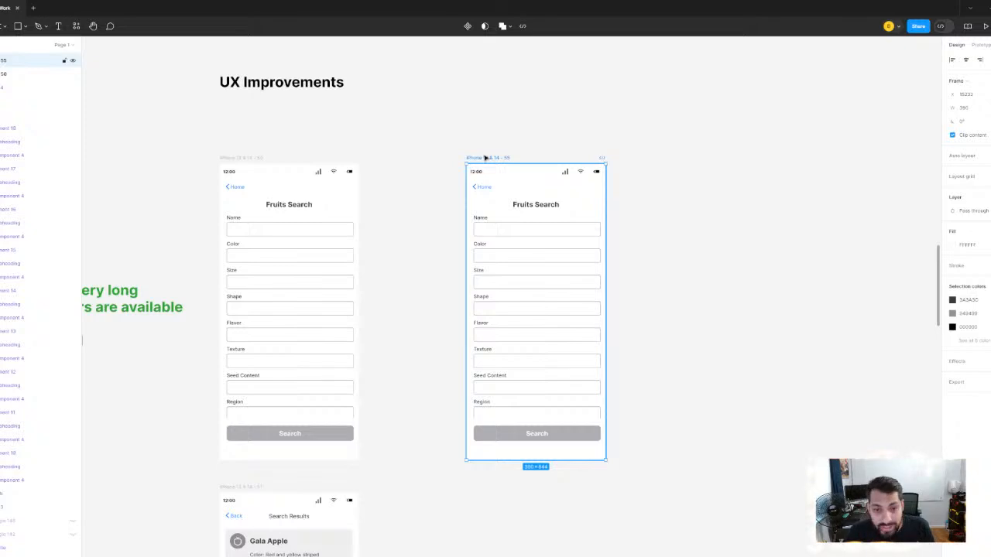
{"action": "left_click", "coordinate": [449, 93]}
{"action": "scroll", "coordinate": [462, 139], "scroll_direction": "up", "scroll_amount": 3}
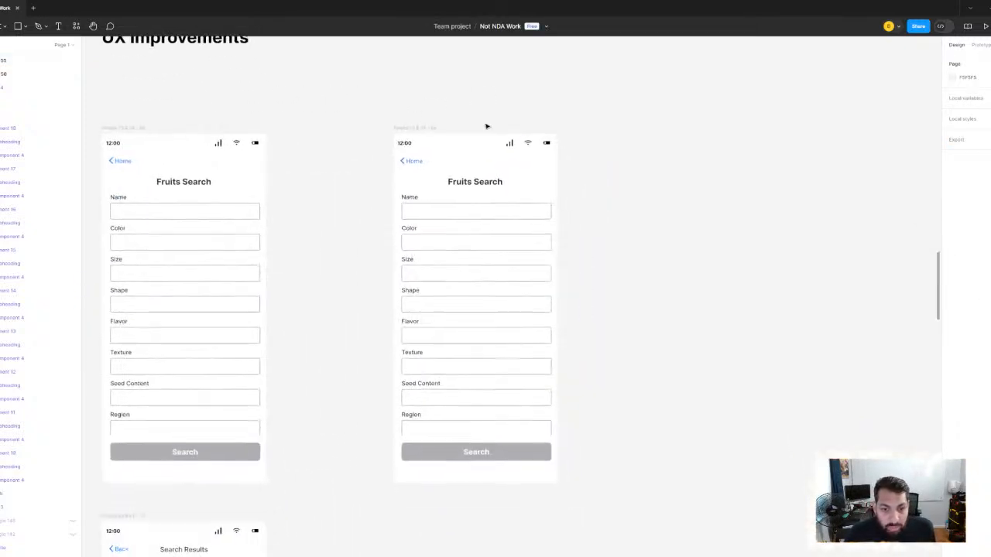
{"action": "scroll", "coordinate": [411, 129], "scroll_direction": "down", "scroll_amount": 3}
{"action": "left_click_drag", "start_coordinate": [411, 128], "coordinate": [642, 122]}
- Duplicate the green Problem note and place the copy above the second Fruits Search frame
{"action": "left_click", "coordinate": [256, 241]}
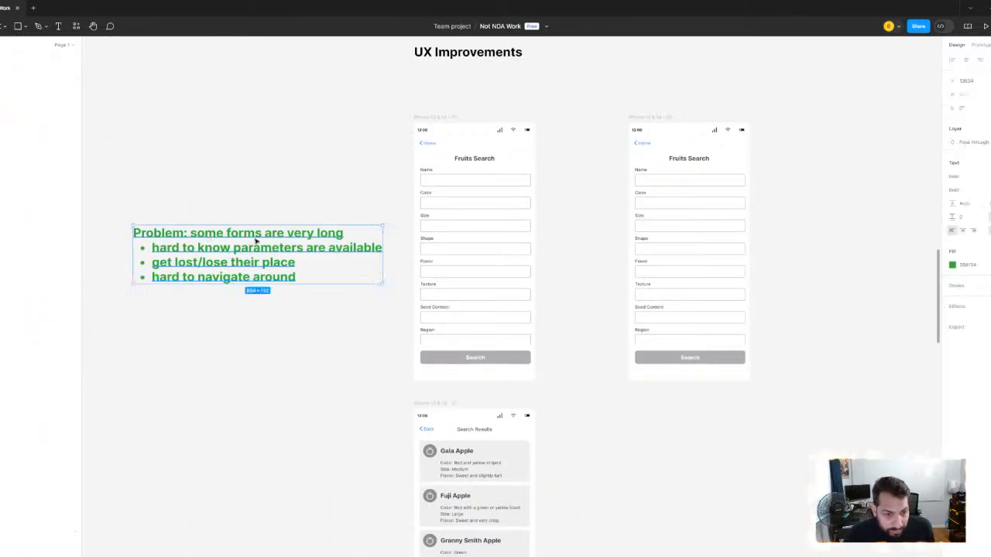
{"action": "key", "text": "ctrl+d"}
{"action": "left_click_drag", "start_coordinate": [233, 249], "coordinate": [648, 192]}
- Replace the copied note's text with "Testing..."
{"action": "key", "text": "Return"}
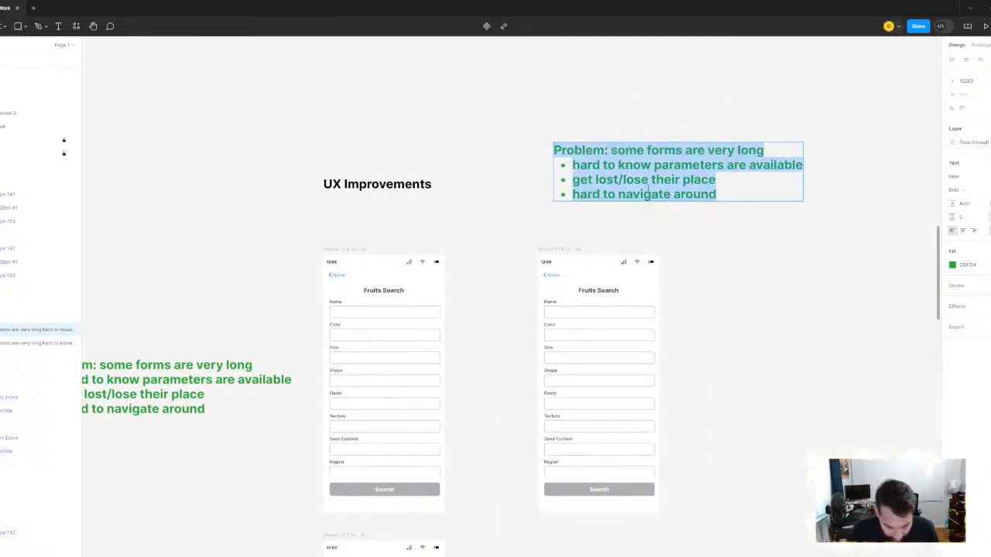
{"action": "type", "text": "text"}
{"action": "key", "text": "BackSpace"}
{"action": "key", "text": "BackSpace"}
{"action": "key", "text": "BackSpace"}
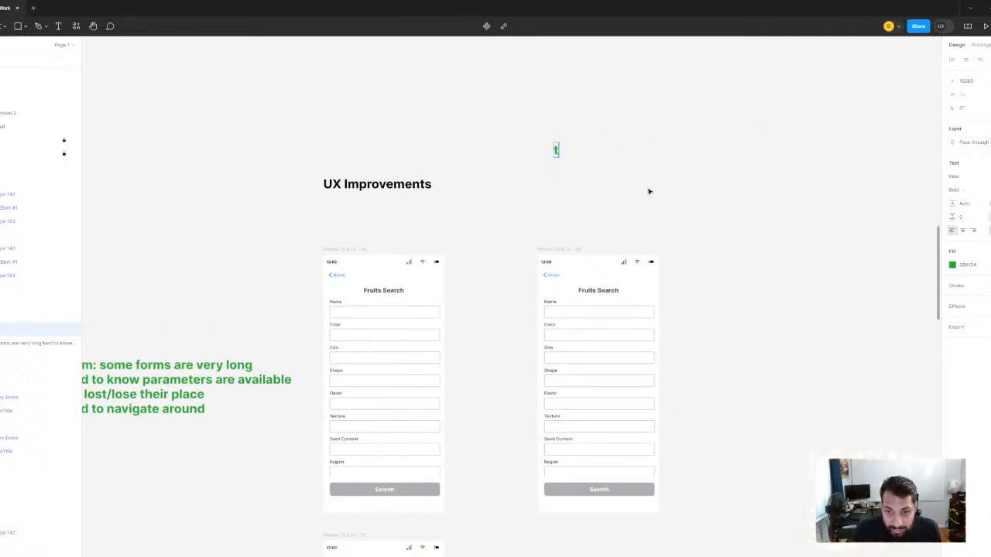
{"action": "key", "text": "BackSpace"}
{"action": "type", "text": "Testing"}
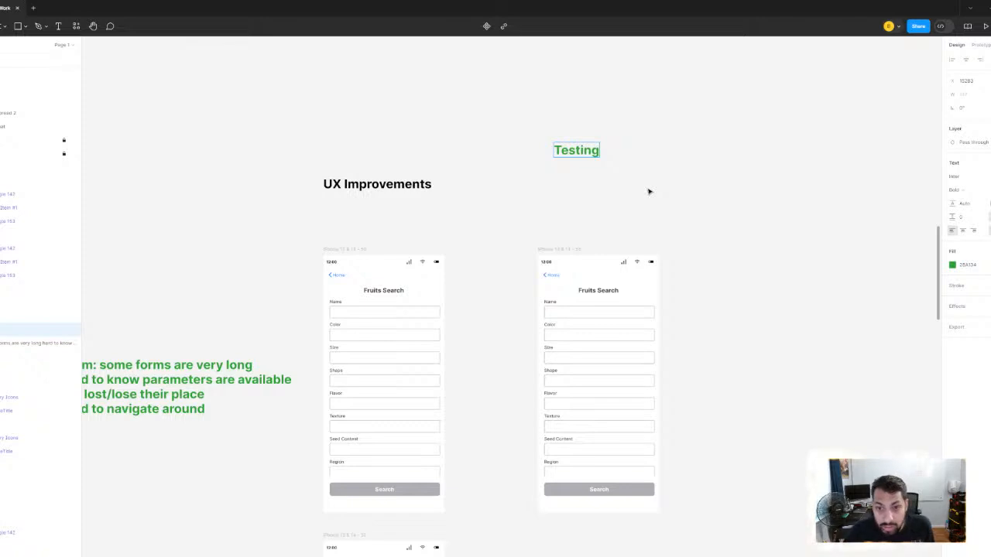
{"action": "type", "text": "..."}
{"action": "key", "text": "Escape"}
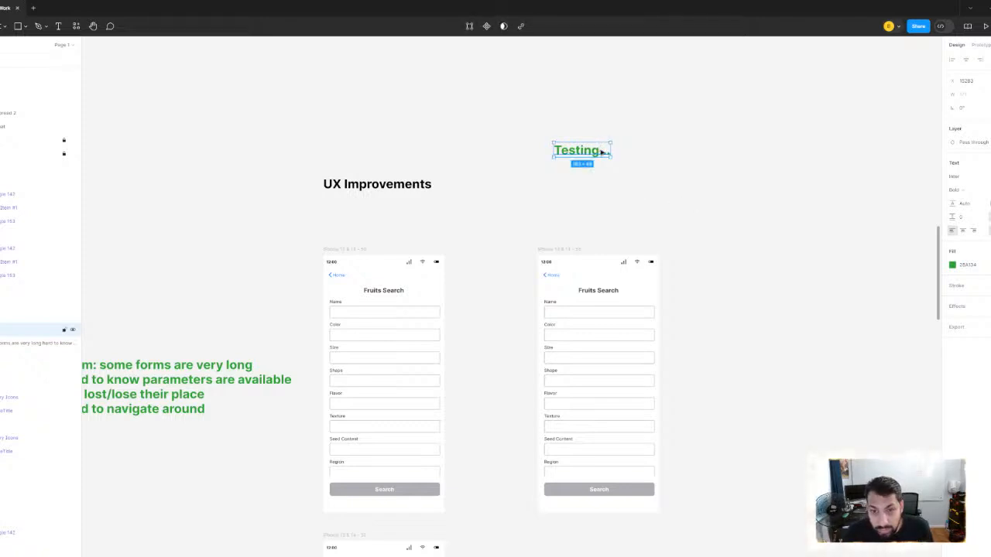
- Move the Testing... label down to just above the second Fruits Search frame, aligned with the frame's left edge
{"action": "left_click", "coordinate": [721, 207]}
{"action": "left_click_drag", "start_coordinate": [579, 154], "coordinate": [562, 218]}
{"action": "scroll", "coordinate": [686, 322], "scroll_direction": "up", "scroll_amount": 3}
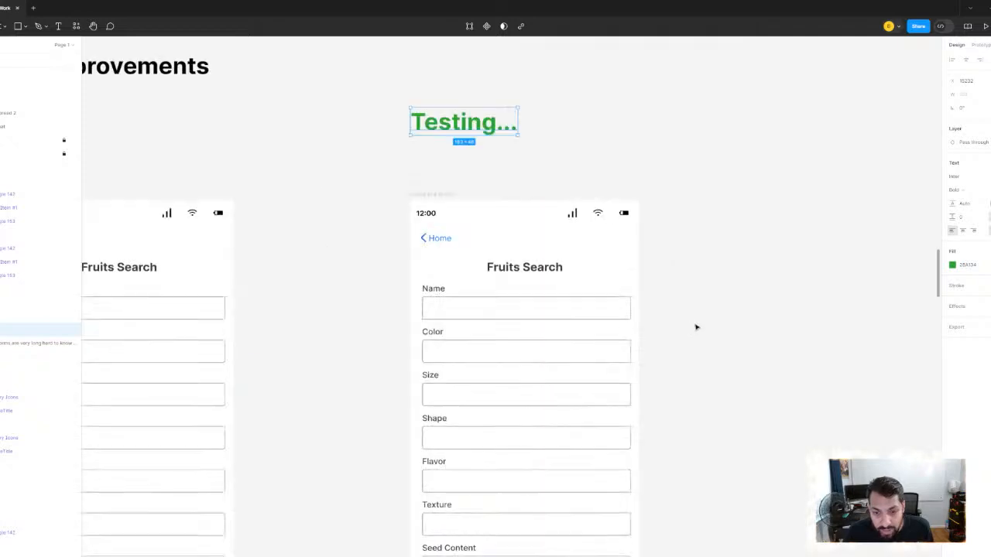
{"action": "scroll", "coordinate": [650, 181], "scroll_direction": "down", "scroll_amount": 2}
{"action": "left_click_drag", "start_coordinate": [697, 327], "coordinate": [552, 227]}
{"action": "left_click", "coordinate": [437, 215]}
{"action": "left_click", "coordinate": [606, 372]}
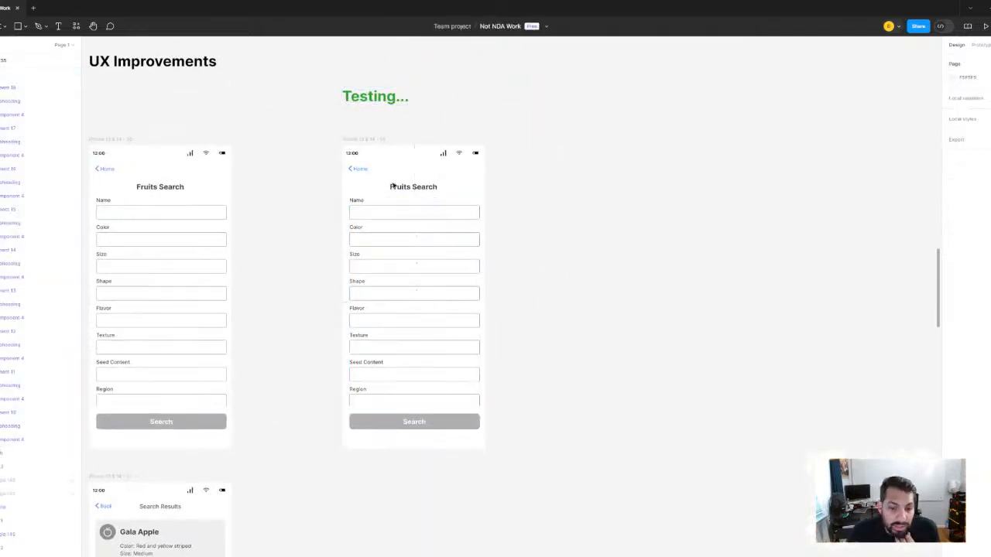
- Duplicate the Fruits Search frame under the Testing... label so the copy sits directly beside it
{"action": "left_click", "coordinate": [365, 141]}
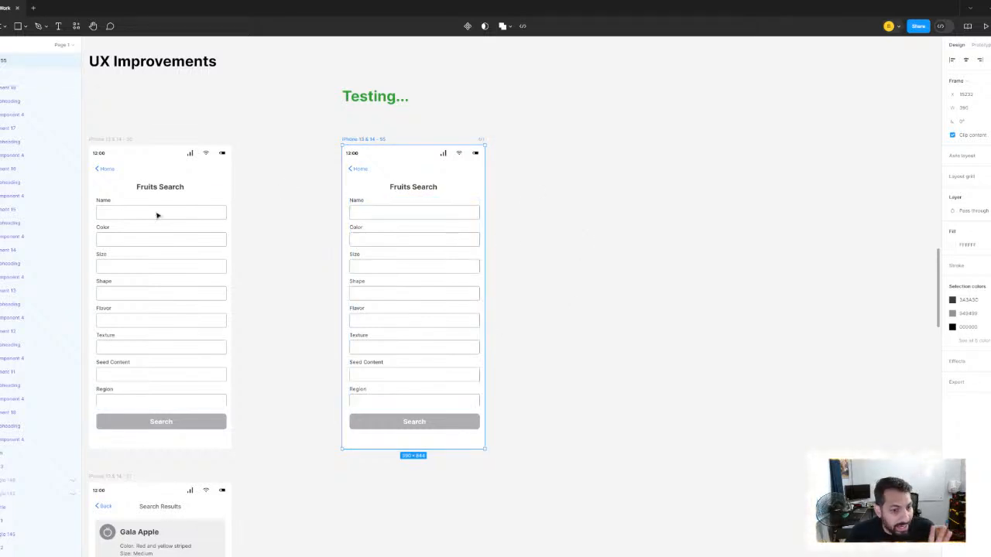
{"action": "left_click_drag", "start_coordinate": [160, 213], "coordinate": [261, 206]}
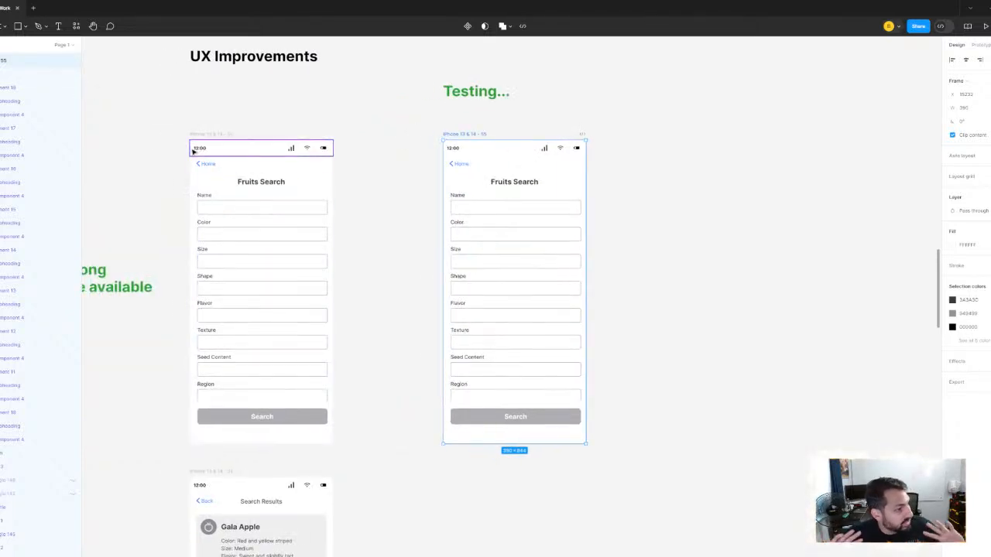
{"action": "left_click", "coordinate": [658, 172]}
{"action": "left_click", "coordinate": [484, 135]}
{"action": "key", "text": "ctrl+d"}
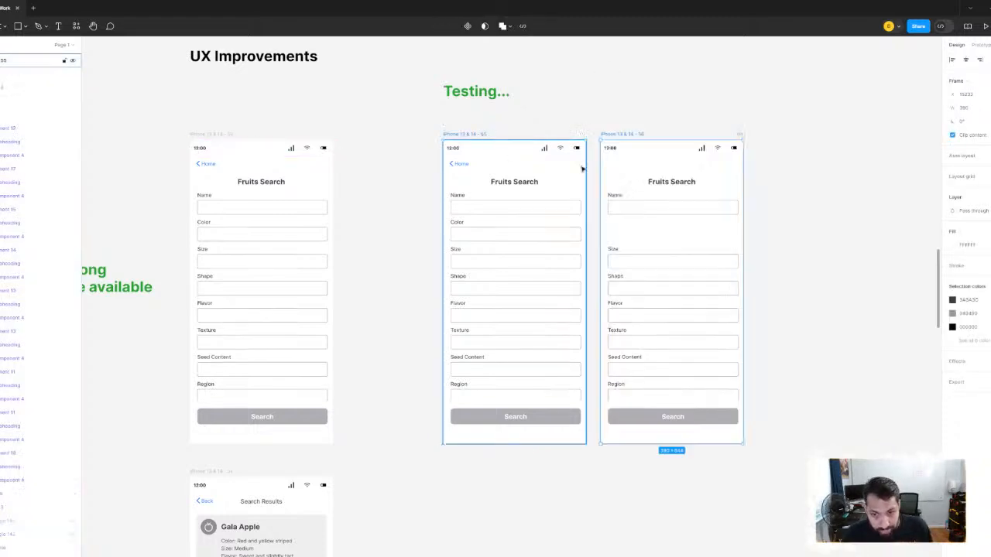
{"action": "scroll", "coordinate": [469, 198], "scroll_direction": "right", "scroll_amount": 5}
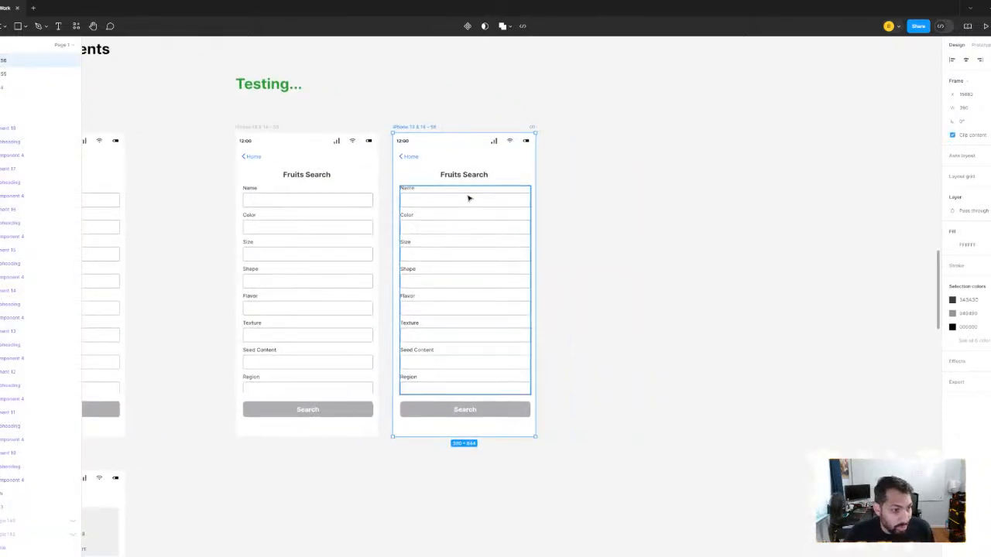
- Move the group of form fields out of the new Fruits Search copy onto the empty canvas to its right
{"action": "scroll", "coordinate": [468, 198], "scroll_direction": "up", "scroll_amount": 3}
{"action": "left_click", "coordinate": [448, 215]}
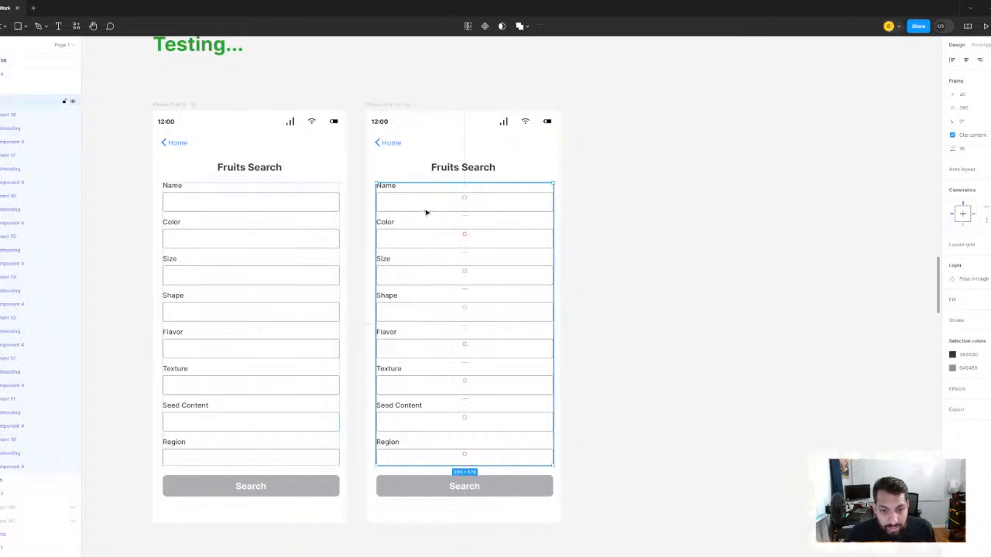
{"action": "left_click_drag", "start_coordinate": [425, 212], "coordinate": [720, 217]}
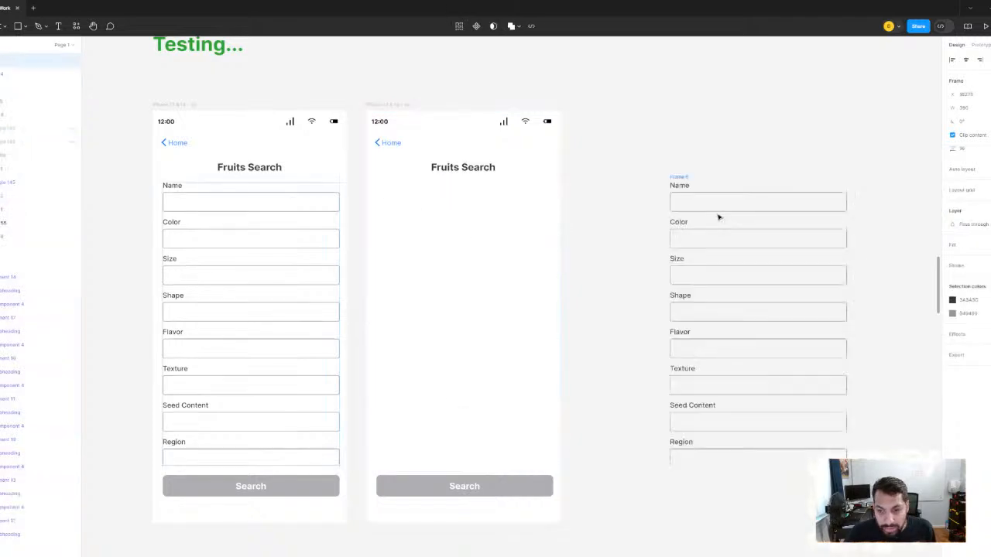
{"action": "left_click", "coordinate": [477, 171]}
{"action": "left_click", "coordinate": [581, 197]}
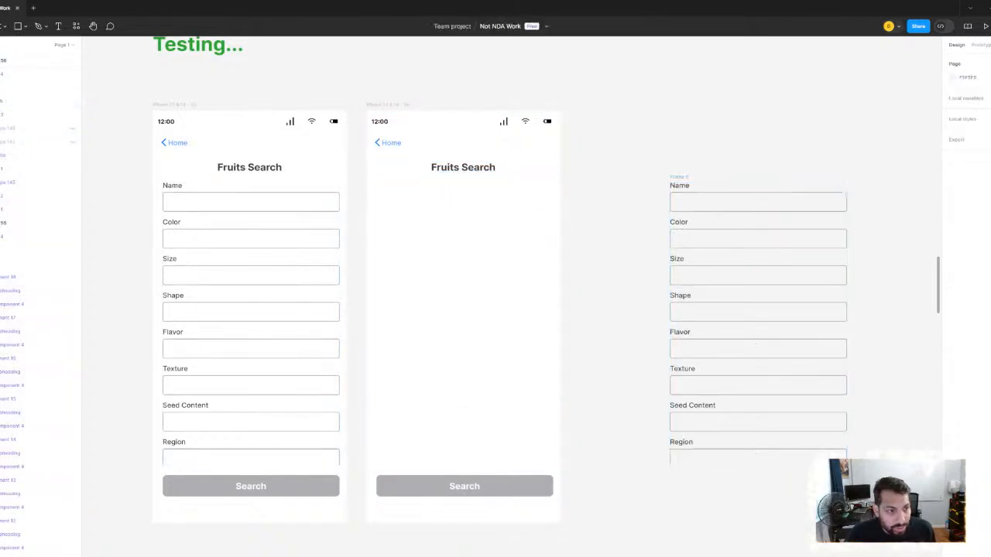
- Draw a rectangle about 34 high below the title in the emptied Fruits Search frame and set its width to 358
{"action": "left_click", "coordinate": [16, 29]}
{"action": "scroll", "coordinate": [405, 256], "scroll_direction": "up", "scroll_amount": 2}
{"action": "mouse_move", "coordinate": [393, 187]}
{"action": "left_mouse_down"}
{"action": "mouse_move", "coordinate": [557, 210]}
{"action": "mouse_move", "coordinate": [588, 199]}
{"action": "left_mouse_up"}
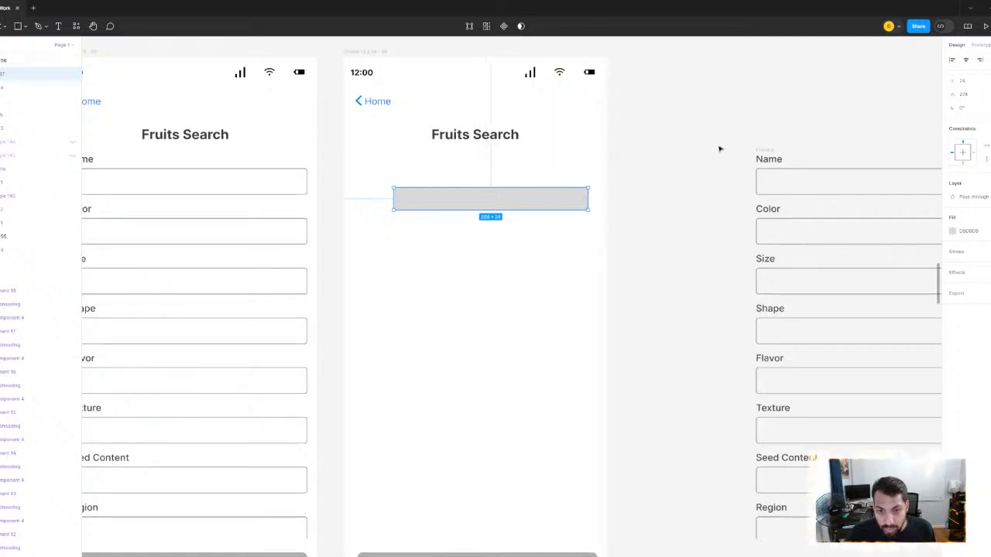
{"action": "left_click", "coordinate": [972, 95]}
{"action": "type", "text": "3"}
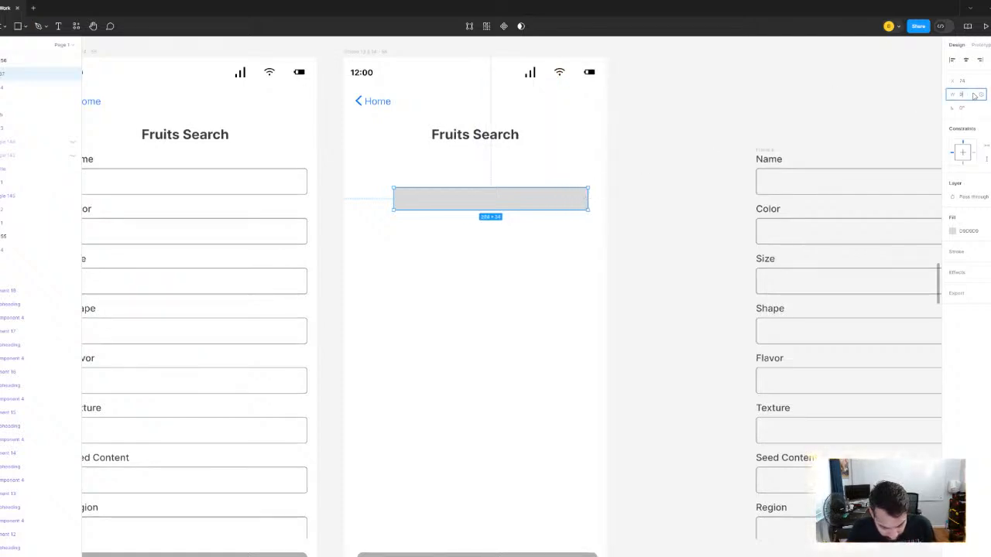
{"action": "type", "text": "58"}
{"action": "key", "text": "Return"}
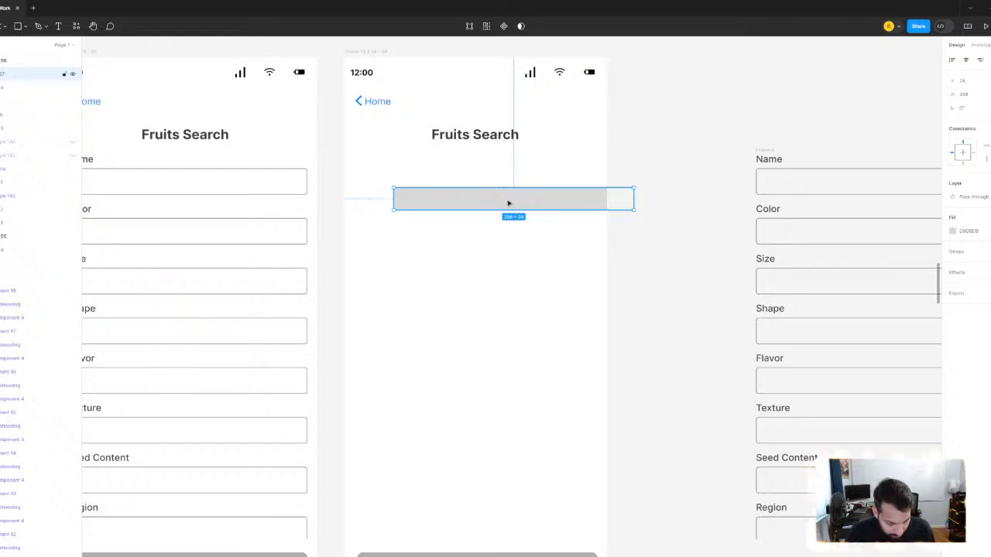
- Centre the grey rectangle under the Fruits Search title and nudge it down a few pixels to fine-tune the gap
{"action": "left_click_drag", "start_coordinate": [508, 202], "coordinate": [483, 167]}
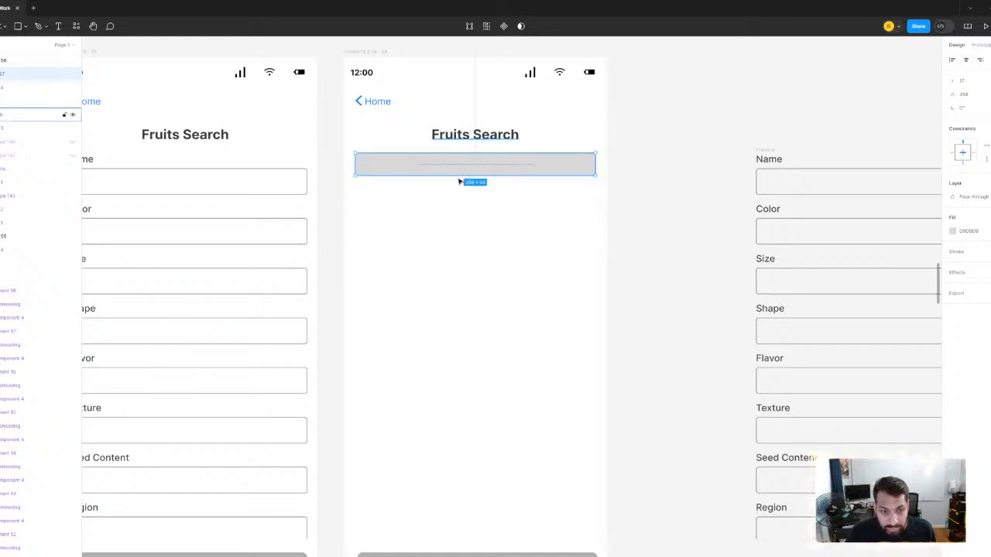
{"action": "left_click_drag", "start_coordinate": [117, 179], "coordinate": [219, 182]}
{"action": "left_click", "coordinate": [218, 182]}
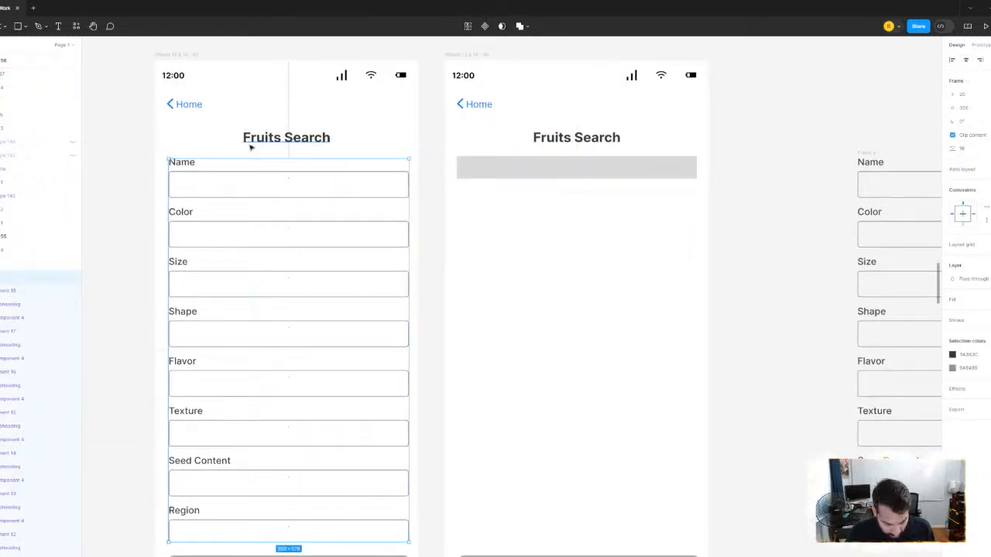
{"action": "left_click", "coordinate": [553, 169]}
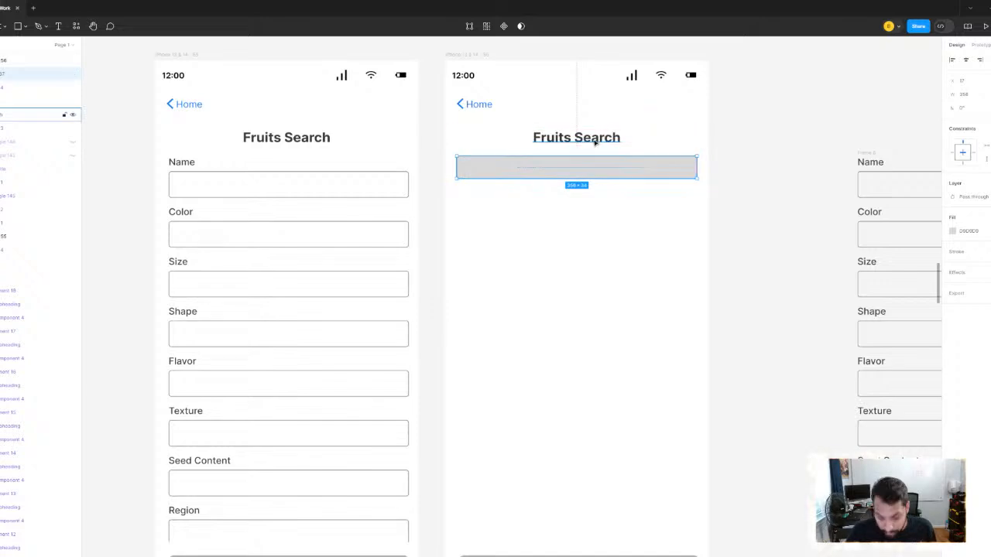
{"action": "key", "text": "Down"}
{"action": "key", "text": "Down"}
{"action": "key", "text": "Down"}
{"action": "key", "text": "Down"}
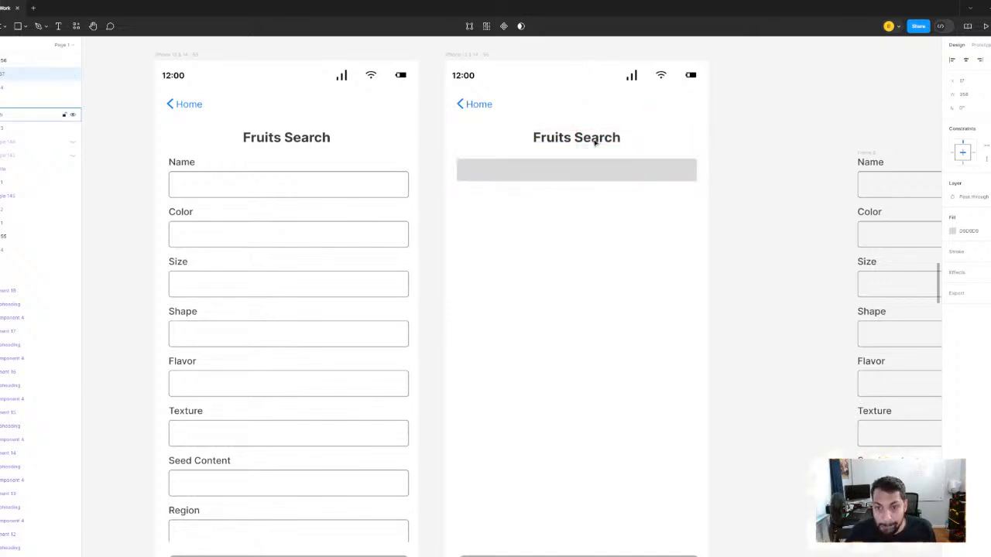
{"action": "left_click", "coordinate": [741, 200]}
- Compare the long form in the first Testing frame with the emptied copy and the field group set aside
{"action": "left_click_drag", "start_coordinate": [740, 199], "coordinate": [568, 210]}
{"action": "scroll", "coordinate": [434, 186], "scroll_direction": "down", "scroll_amount": 3}
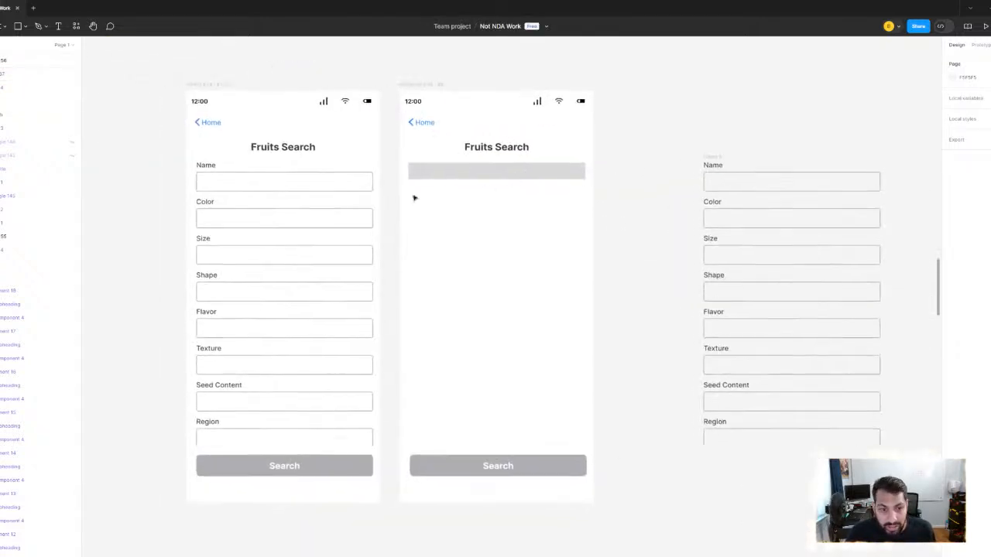
{"action": "left_click", "coordinate": [286, 205]}
{"action": "scroll", "coordinate": [287, 204], "scroll_direction": "down", "scroll_amount": 3}
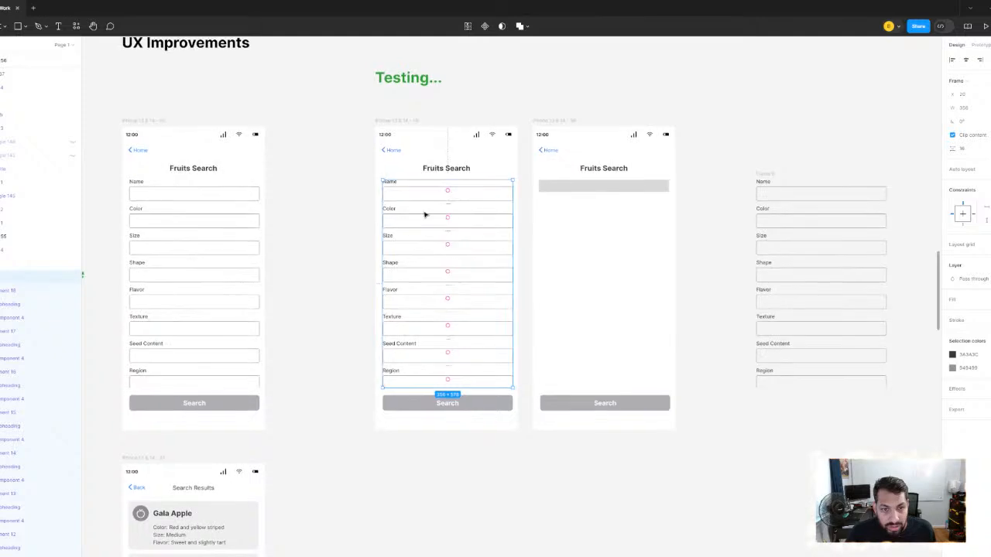
{"action": "scroll", "coordinate": [427, 214], "scroll_direction": "down", "scroll_amount": 3}
{"action": "scroll", "coordinate": [634, 210], "scroll_direction": "up", "scroll_amount": 3}
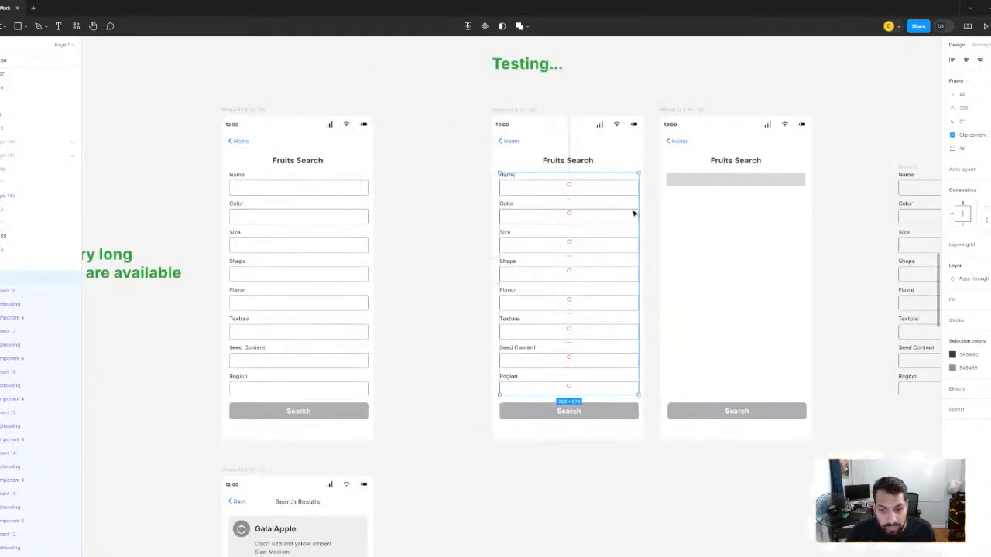
{"action": "left_click_drag", "start_coordinate": [630, 224], "coordinate": [544, 169]}
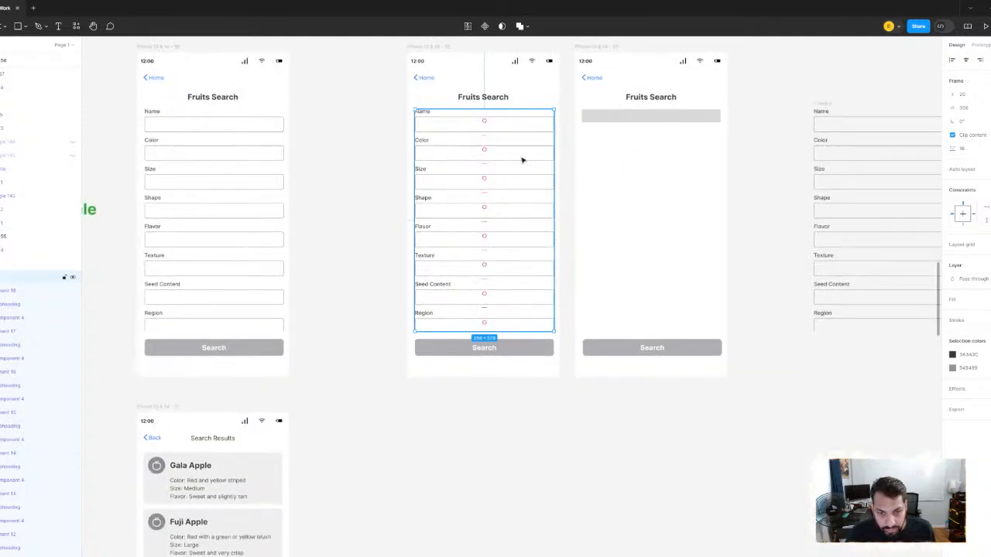
{"action": "scroll", "coordinate": [522, 160], "scroll_direction": "down", "scroll_amount": 3}
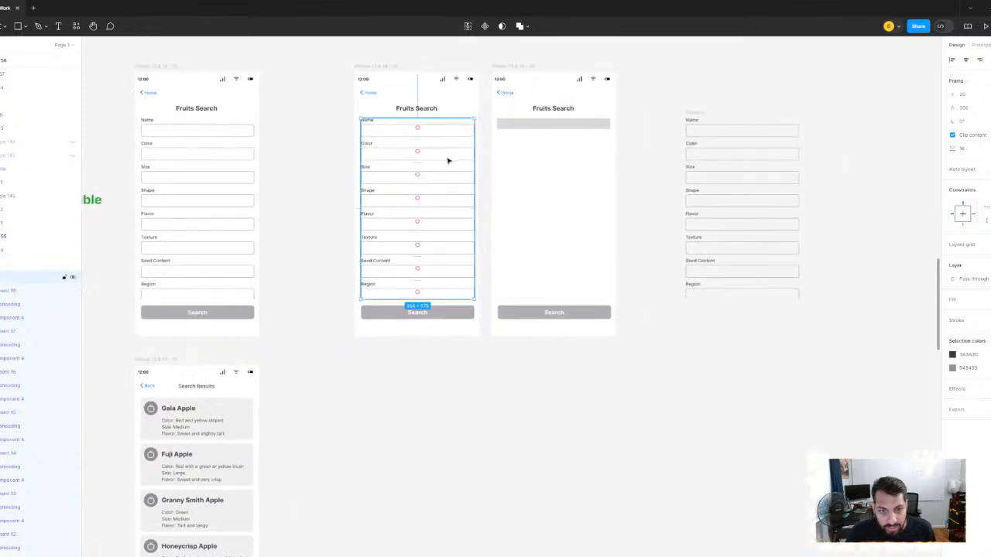
{"action": "left_click_drag", "start_coordinate": [454, 161], "coordinate": [462, 126]}
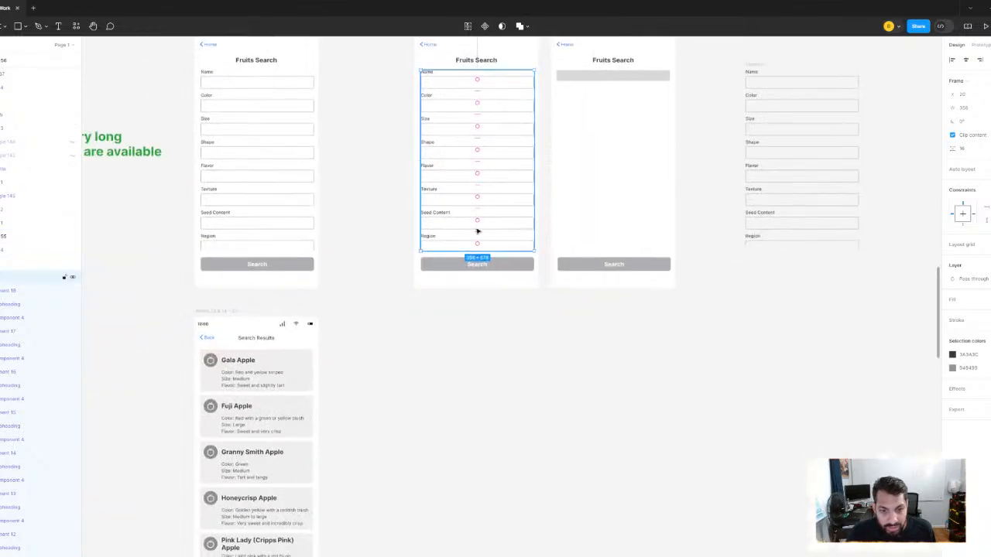
{"action": "left_click_drag", "start_coordinate": [534, 168], "coordinate": [253, 255]}
{"action": "left_click", "coordinate": [477, 238]}
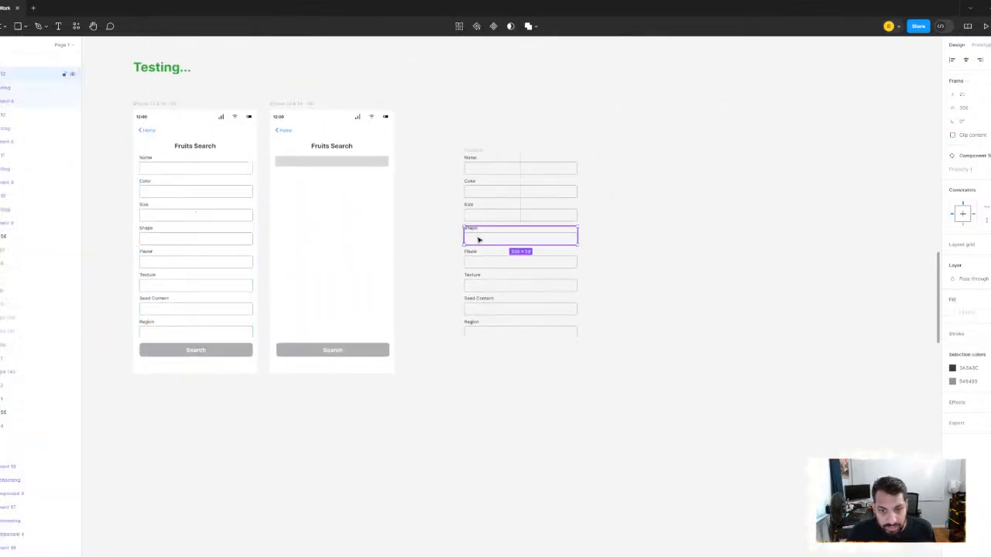
{"action": "left_click", "coordinate": [447, 138]}
{"action": "scroll", "coordinate": [411, 188], "scroll_direction": "up", "scroll_amount": 3}
{"action": "left_click", "coordinate": [275, 180]}
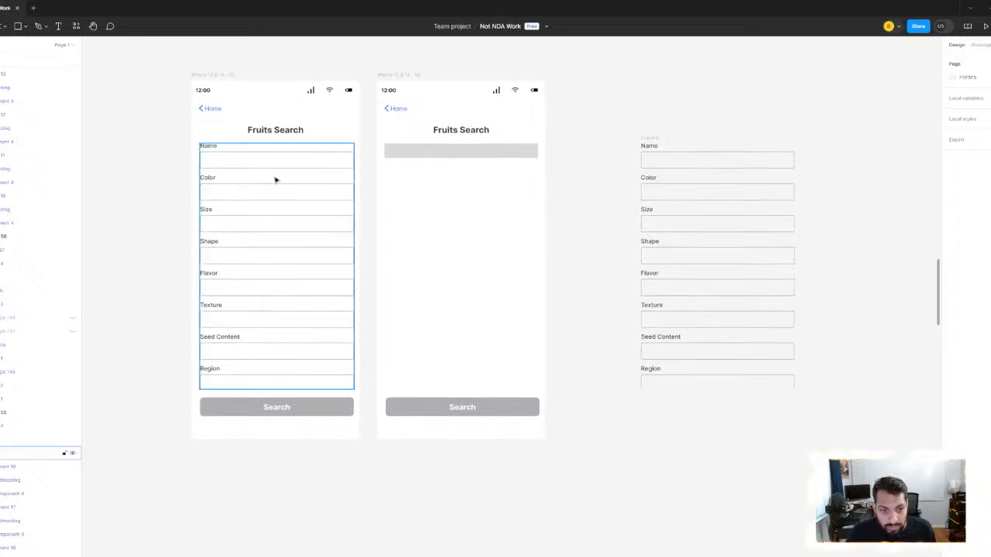
{"action": "left_click", "coordinate": [276, 179]}
{"action": "left_click_drag", "start_coordinate": [285, 186], "coordinate": [453, 253]}
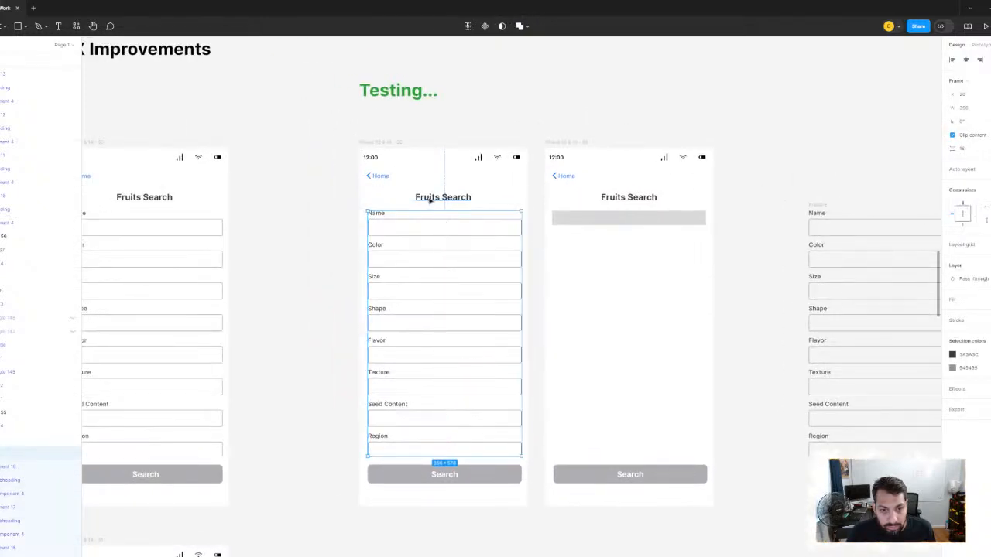
{"action": "double_click", "coordinate": [428, 197]}
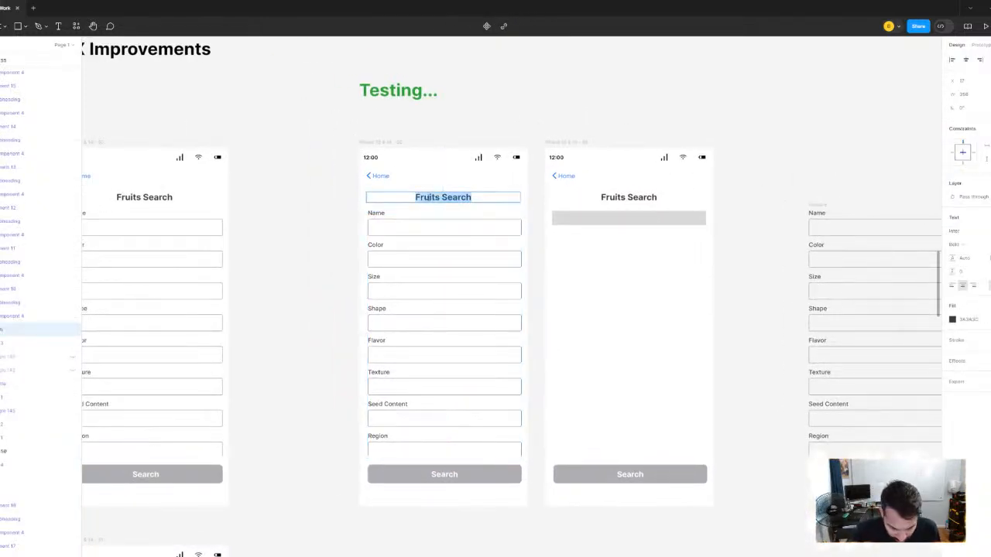
{"action": "type", "text": "Long"}
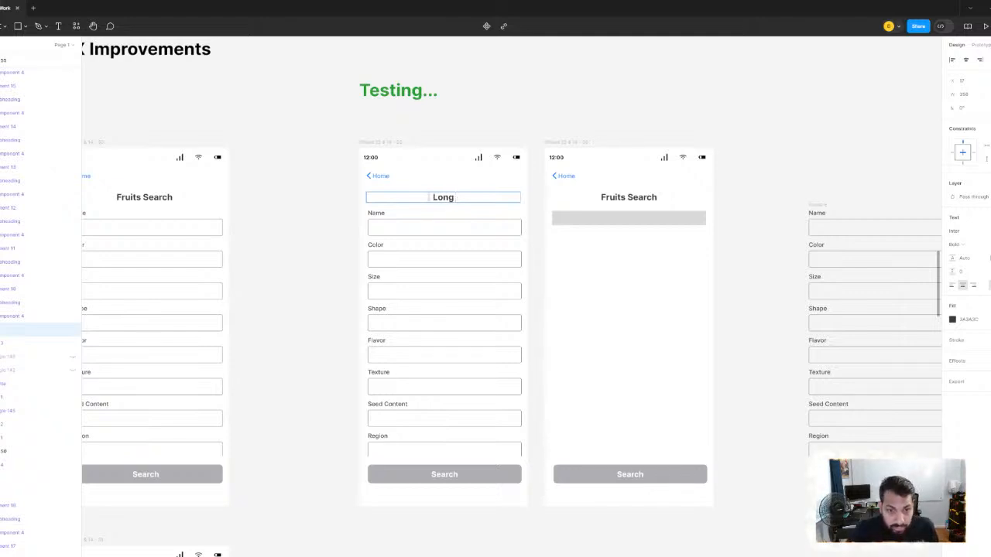
{"action": "key", "text": "Escape"}
{"action": "key", "text": "Return"}
{"action": "key", "text": "Right"}
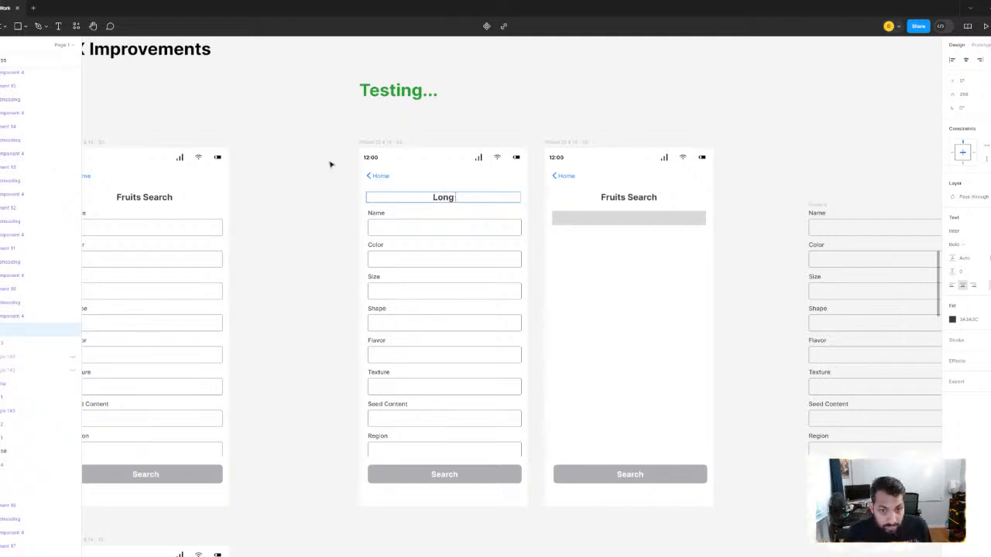
{"action": "key", "text": "ctrl+z"}
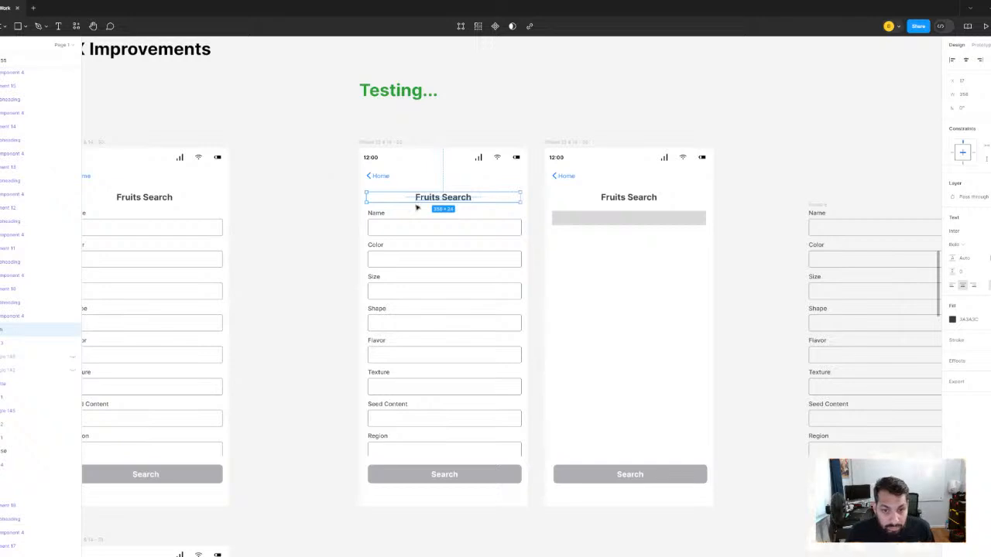
{"action": "left_click", "coordinate": [594, 100]}
- Add a text box reading "Basic Information" below the grey rectangle in the emptied Fruits Search frame
{"action": "scroll", "coordinate": [589, 216], "scroll_direction": "right", "scroll_amount": 2}
{"action": "scroll", "coordinate": [550, 221], "scroll_direction": "up", "scroll_amount": 2}
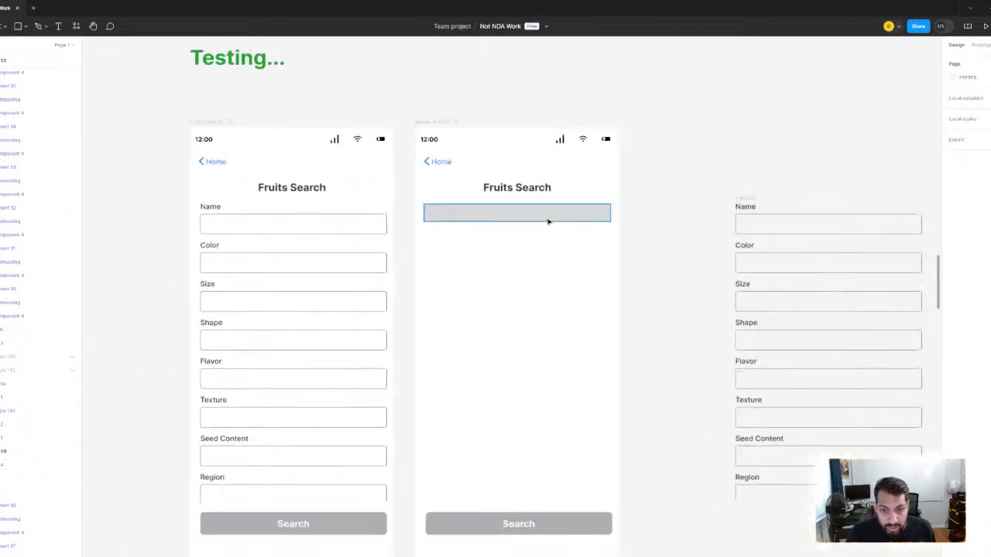
{"action": "scroll", "coordinate": [548, 222], "scroll_direction": "up", "scroll_amount": 2}
{"action": "left_click", "coordinate": [517, 221]}
{"action": "scroll", "coordinate": [516, 222], "scroll_direction": "up", "scroll_amount": 2}
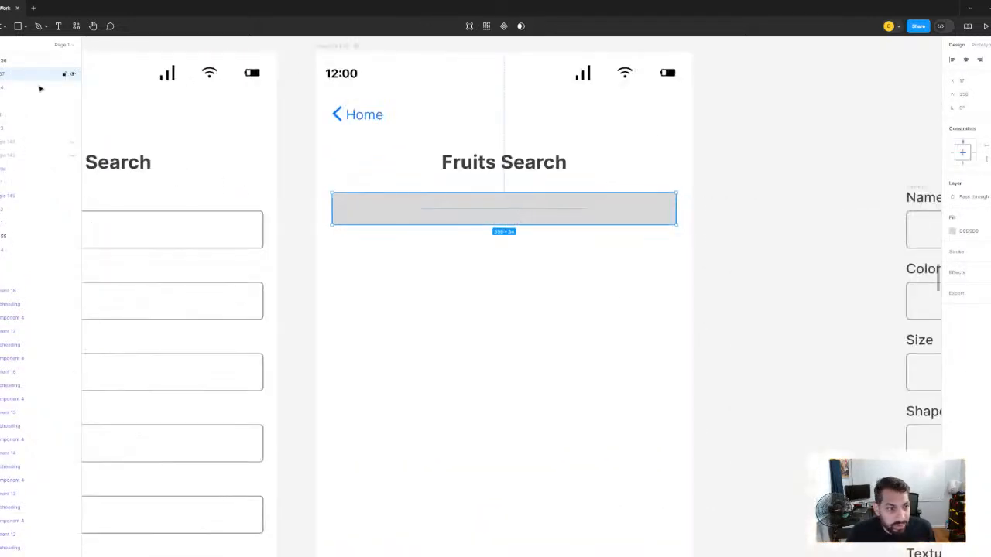
{"action": "key", "text": "t"}
{"action": "left_click_drag", "start_coordinate": [369, 279], "coordinate": [431, 327]}
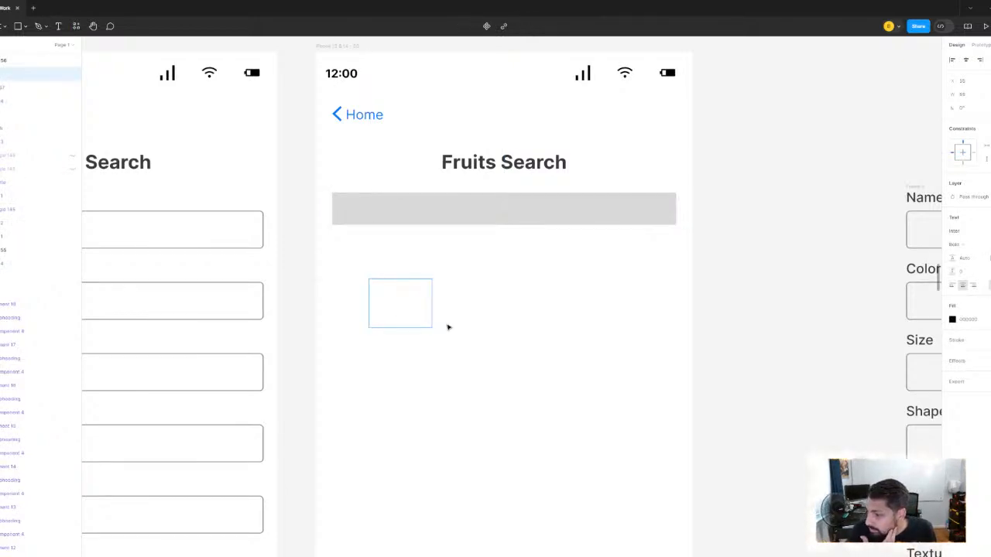
{"action": "type", "text": "Basic"}
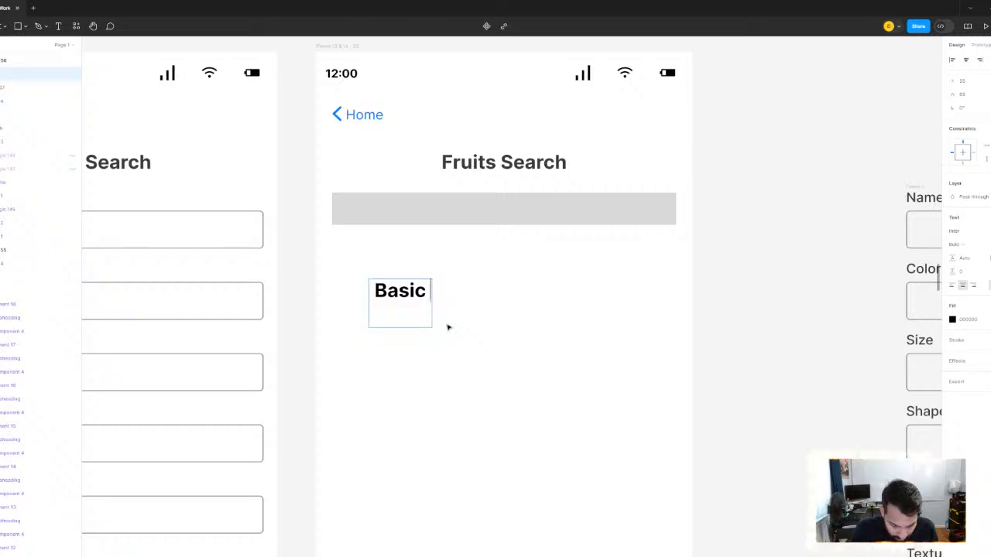
{"action": "type", "text": " Informatio"}
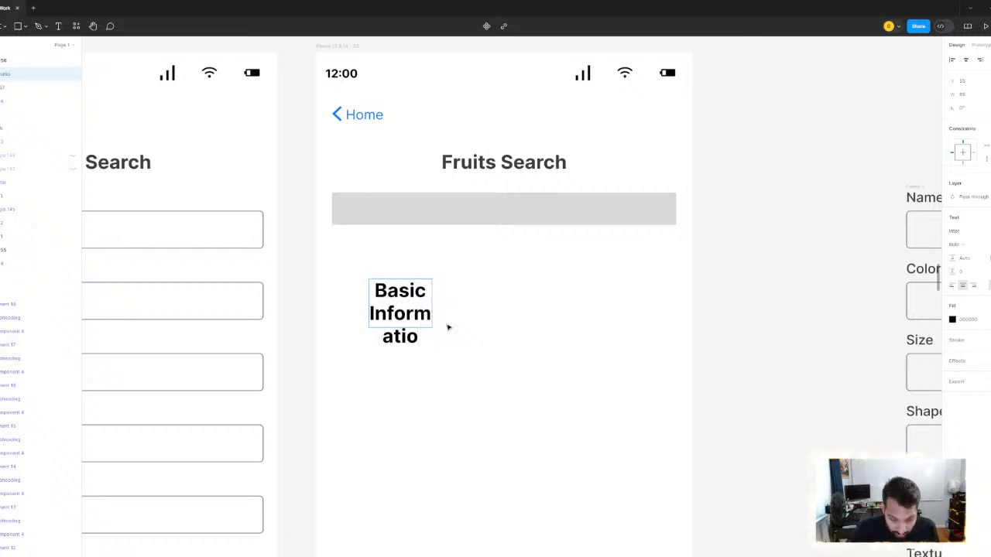
{"action": "type", "text": "n"}
{"action": "key", "text": "Escape"}
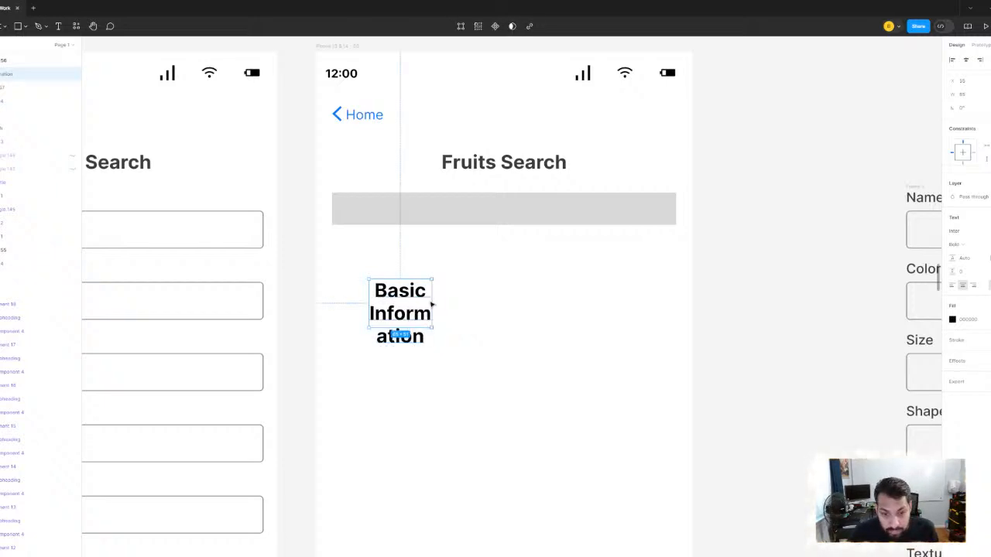
- Left-align the Basic Information text and widen its box to fit the text on one line
{"action": "key", "text": "Return"}
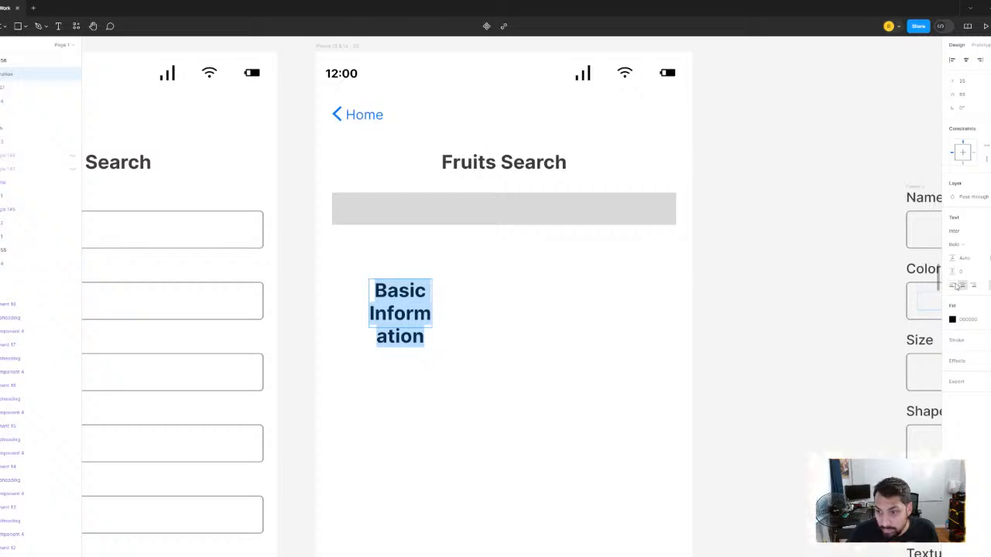
{"action": "left_click", "coordinate": [953, 285]}
{"action": "key", "text": "Escape"}
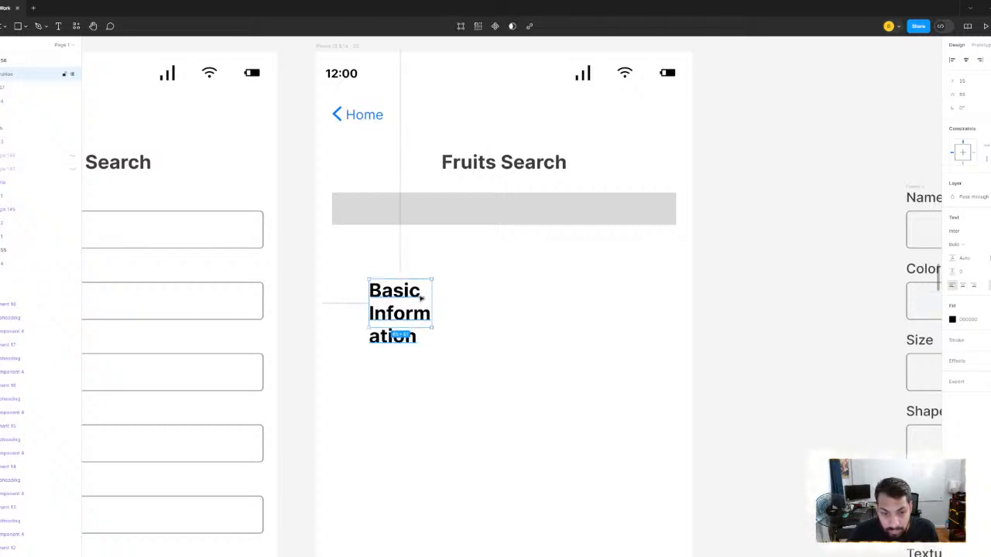
{"action": "double_click", "coordinate": [432, 302]}
{"action": "left_click", "coordinate": [500, 343]}
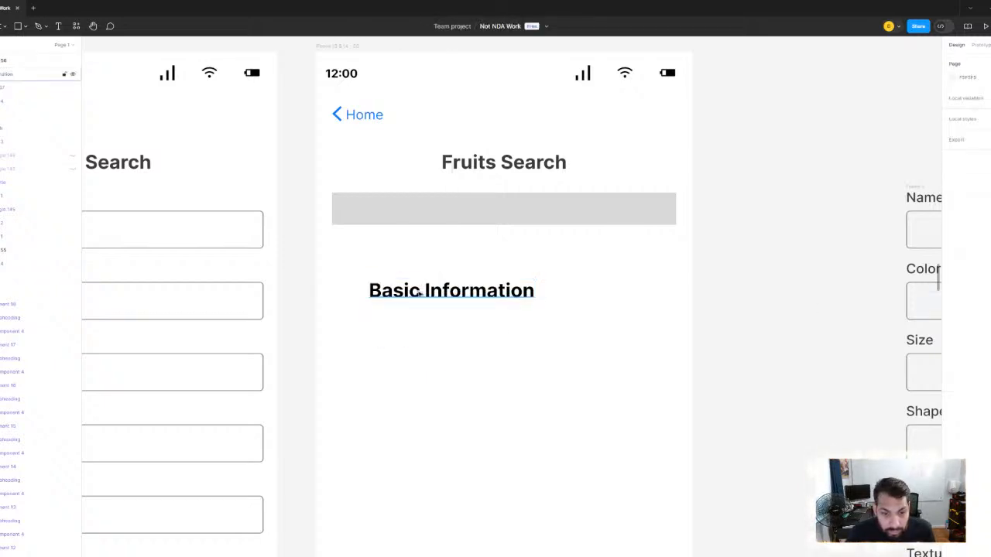
- Move the Basic Information text onto the grey rectangle near its left edge and nudge it two pixels right
{"action": "left_click_drag", "start_coordinate": [420, 292], "coordinate": [384, 215]}
{"action": "scroll", "coordinate": [356, 220], "scroll_direction": "up", "scroll_amount": 5}
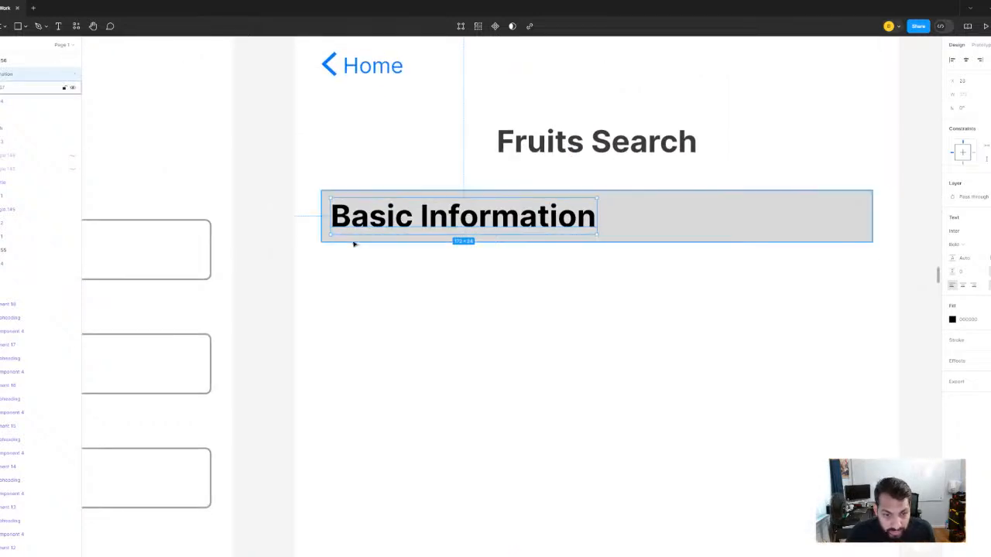
{"action": "key", "text": "alt"}
{"action": "key", "text": "Right"}
{"action": "key", "text": "Right"}
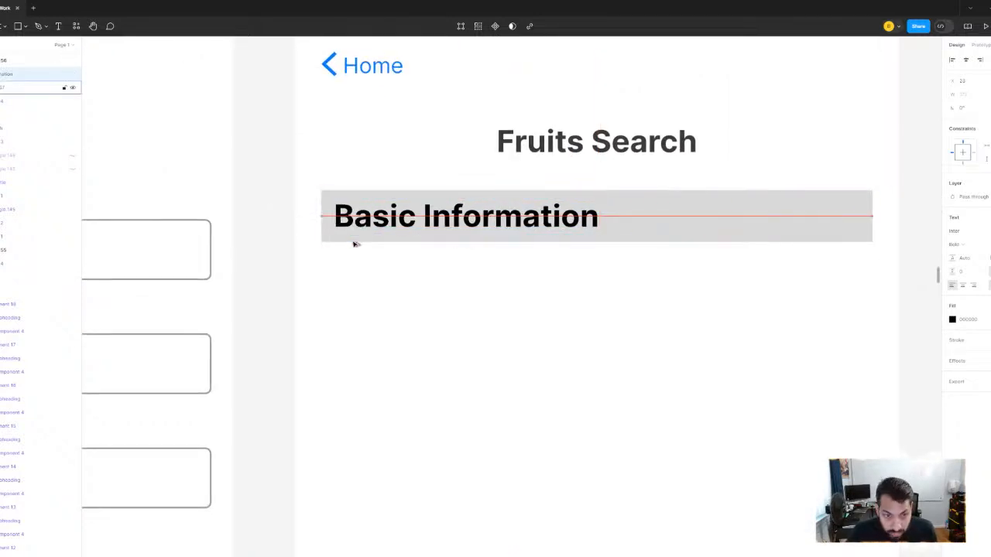
{"action": "key", "text": "alt"}
{"action": "left_click", "coordinate": [714, 292]}
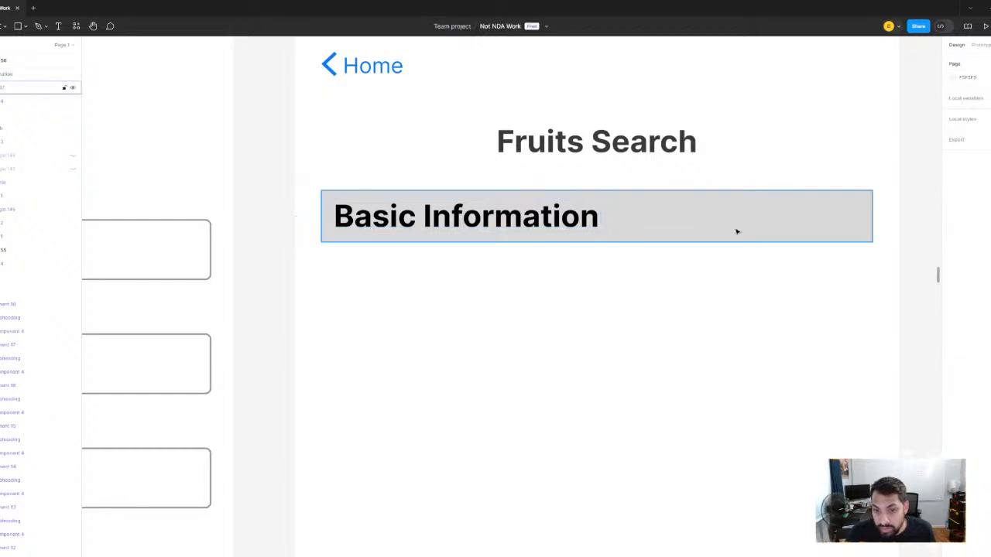
- Set the grey rectangle's height to 40, and reduce it to 32
{"action": "left_click", "coordinate": [737, 230]}
{"action": "left_click", "coordinate": [989, 95]}
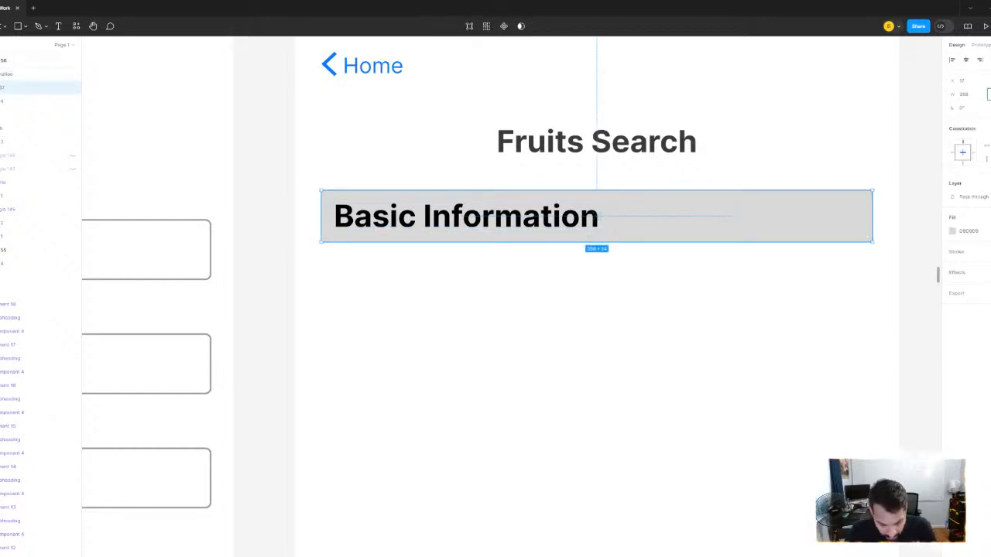
{"action": "type", "text": "40"}
{"action": "key", "text": "Return"}
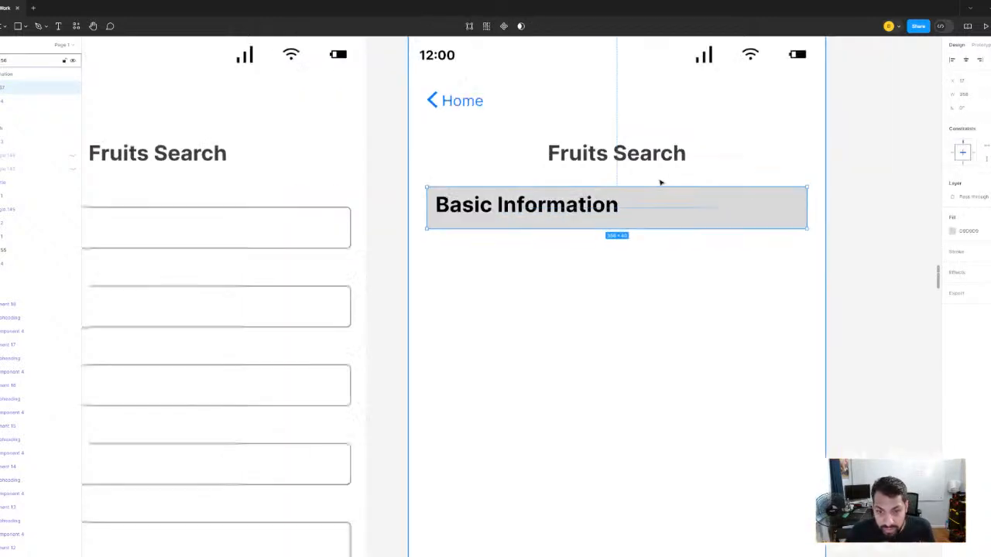
{"action": "scroll", "coordinate": [658, 182], "scroll_direction": "down", "scroll_amount": 2}
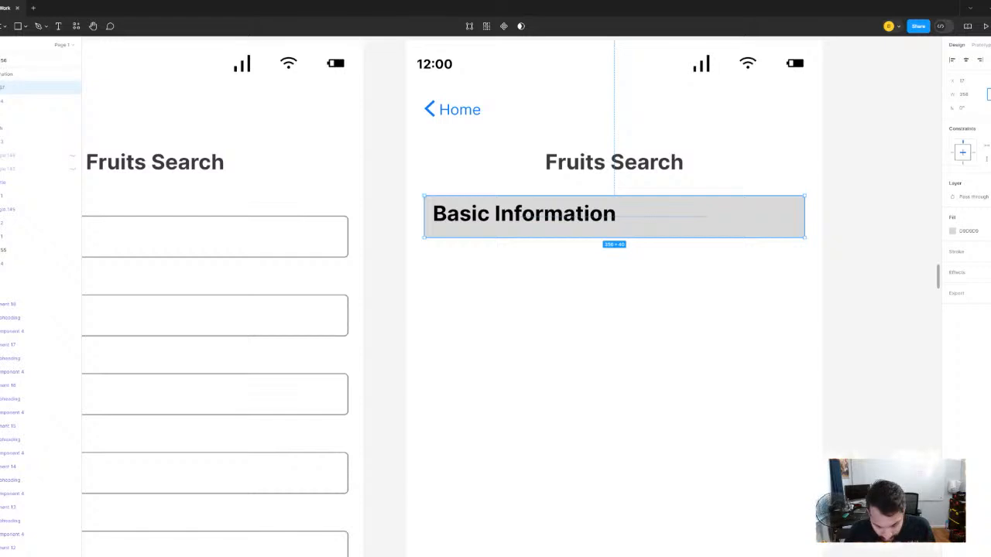
{"action": "scroll", "coordinate": [539, 177], "scroll_direction": "up", "scroll_amount": 2}
- Align the Basic Information text and the grey rectangle on their horizontal and vertical centres
{"action": "left_click", "coordinate": [591, 245]}
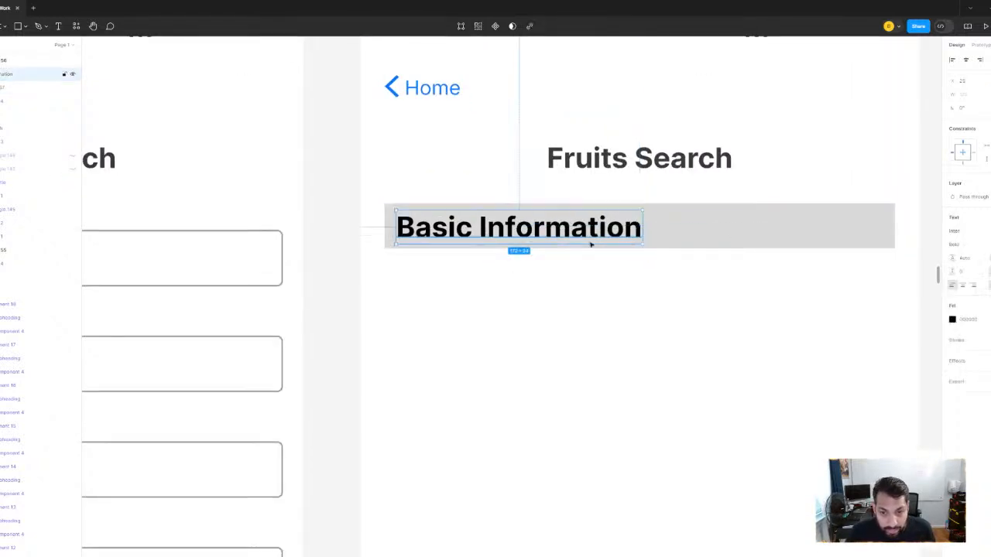
{"action": "left_click", "coordinate": [759, 234]}
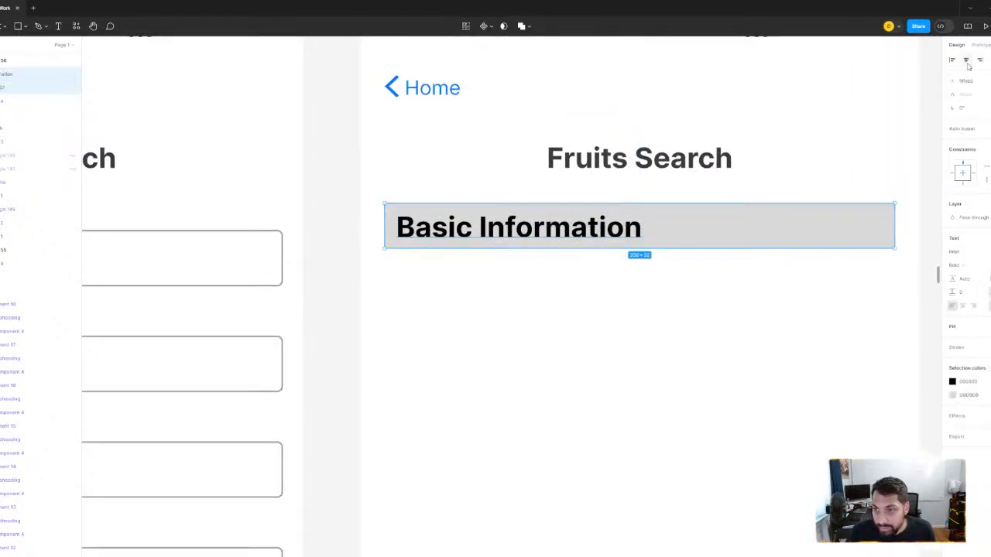
{"action": "key", "text": "shift+a"}
- Reduce the font size of the Basic Information text, using the Fruits Search title as reference
{"action": "left_click", "coordinate": [687, 159]}
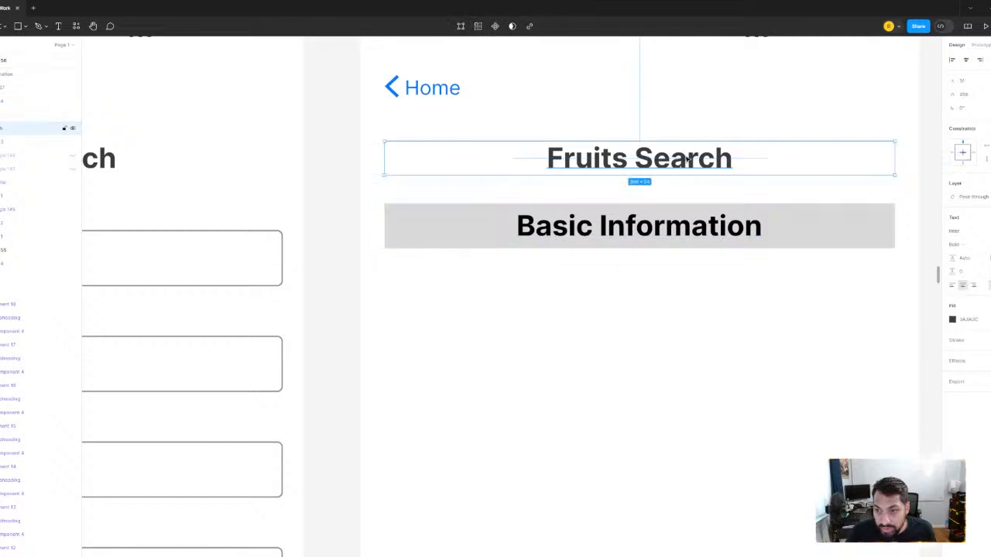
{"action": "left_click", "coordinate": [685, 232]}
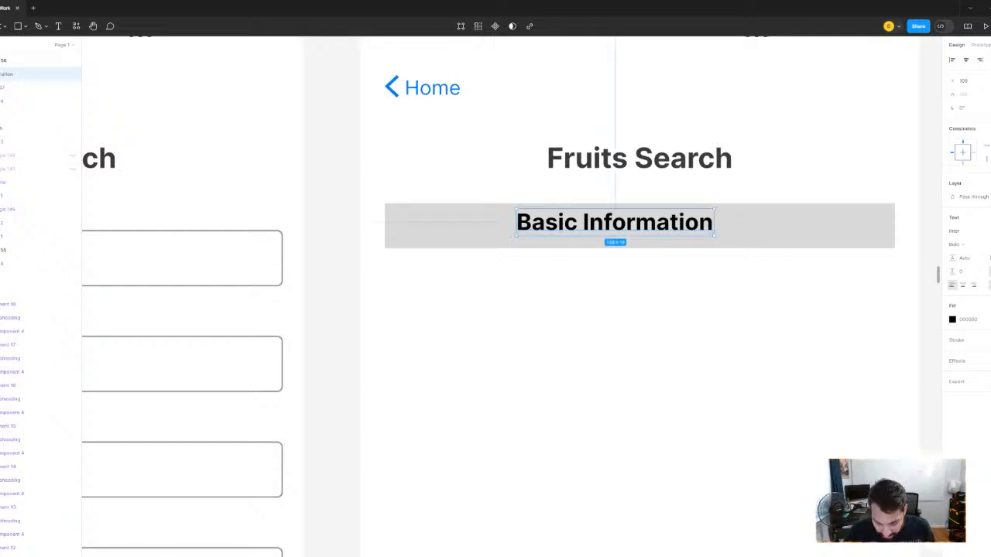
{"action": "key", "text": "Return"}
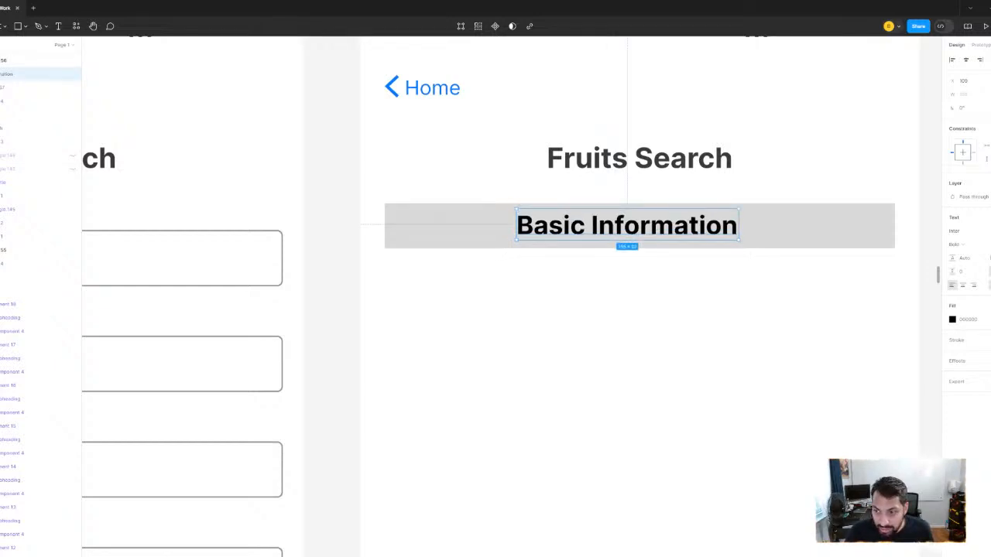
{"action": "key", "text": "Return"}
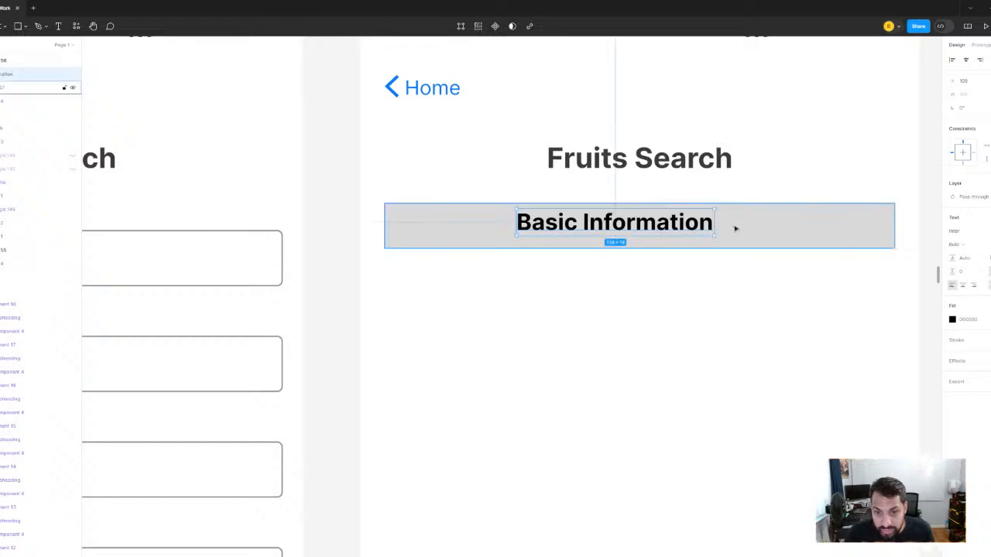
- Move the Basic Information text back to the left end of the grey rectangle and nudge it left to a small margin
{"action": "left_click_drag", "start_coordinate": [632, 229], "coordinate": [528, 230]}
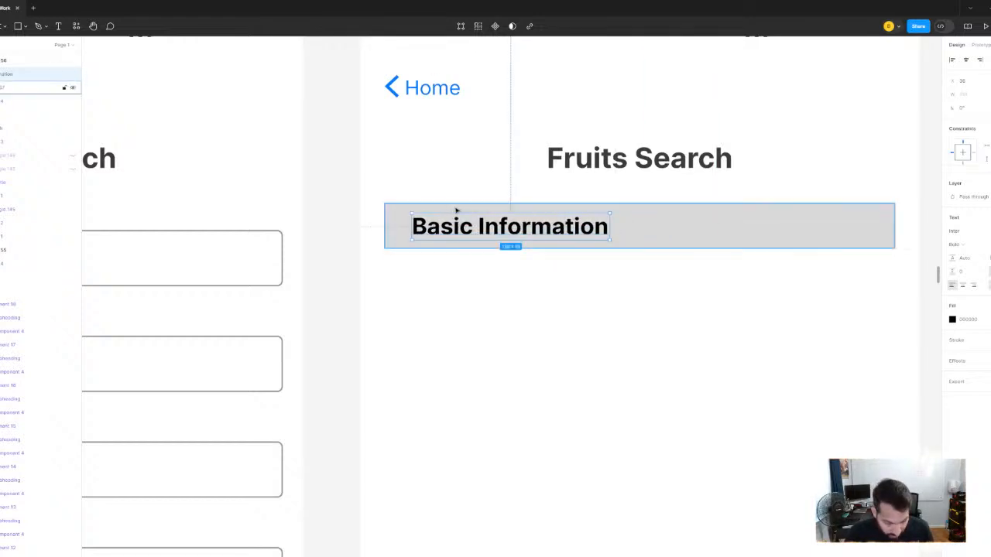
{"action": "key", "text": "alt"}
{"action": "key", "text": "Left"}
{"action": "key", "text": "Left"}
{"action": "key", "text": "alt"}
{"action": "key", "text": "Left"}
{"action": "key", "text": "Left"}
{"action": "key", "text": "Left"}
{"action": "key", "text": "Left"}
{"action": "key", "text": "Left"}
{"action": "key", "text": "Left"}
{"action": "key", "text": "Left"}
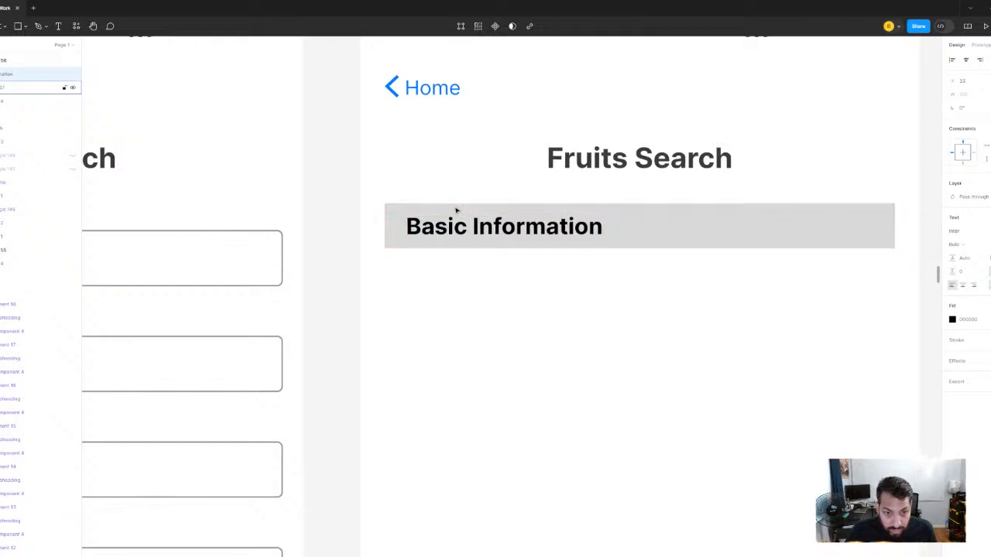
{"action": "key", "text": "alt"}
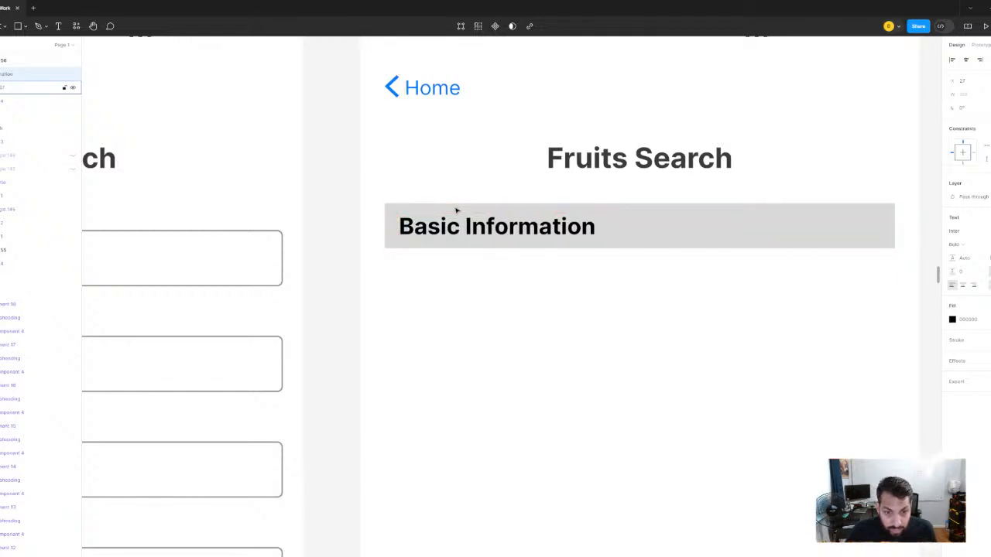
{"action": "key", "text": "Left"}
{"action": "key", "text": "Left"}
{"action": "key", "text": "alt"}
- Review the Basic Information header alongside the other Testing frames and the wider canvas layout
{"action": "scroll", "coordinate": [551, 194], "scroll_direction": "down", "scroll_amount": 2}
{"action": "left_click_drag", "start_coordinate": [785, 145], "coordinate": [710, 162]}
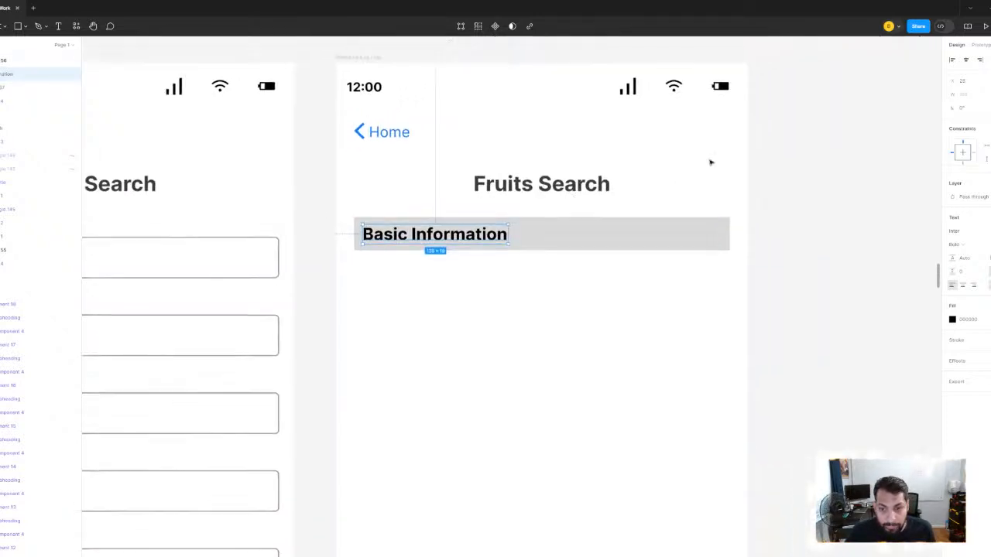
{"action": "key", "text": "Escape"}
{"action": "scroll", "coordinate": [586, 230], "scroll_direction": "down", "scroll_amount": 3}
{"action": "left_click_drag", "start_coordinate": [586, 230], "coordinate": [611, 302]}
{"action": "scroll", "coordinate": [612, 303], "scroll_direction": "down", "scroll_amount": 10}
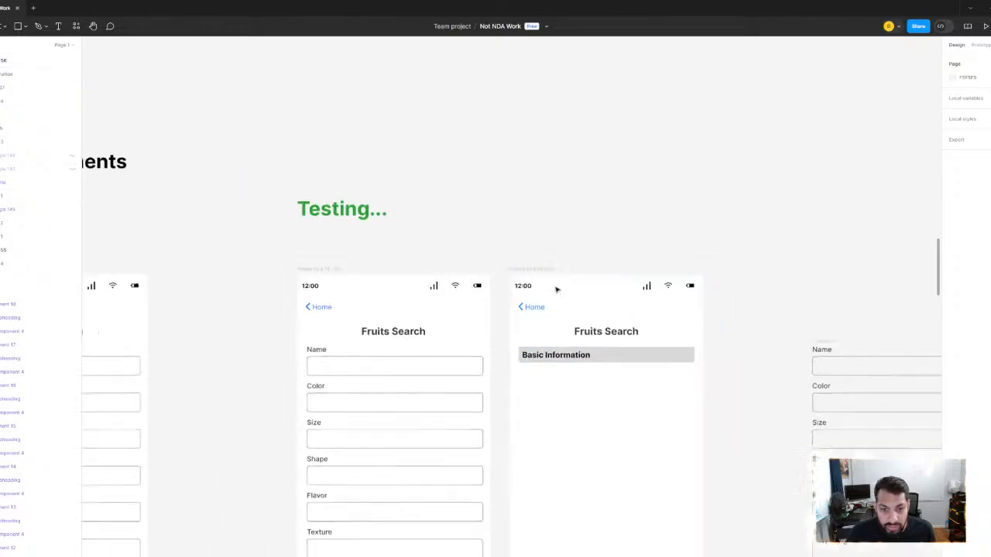
{"action": "scroll", "coordinate": [541, 294], "scroll_direction": "down", "scroll_amount": 5}
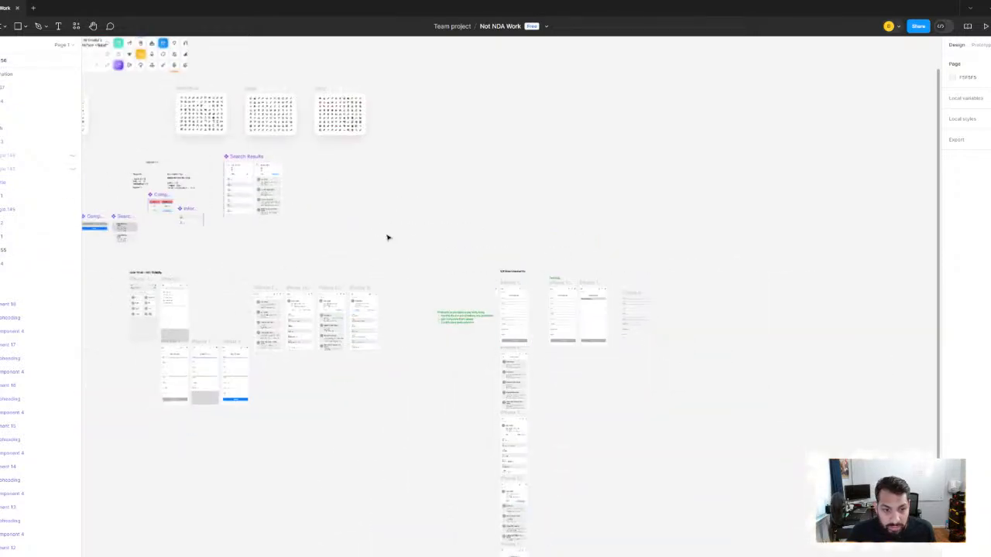
{"action": "left_click_drag", "start_coordinate": [387, 237], "coordinate": [489, 274]}
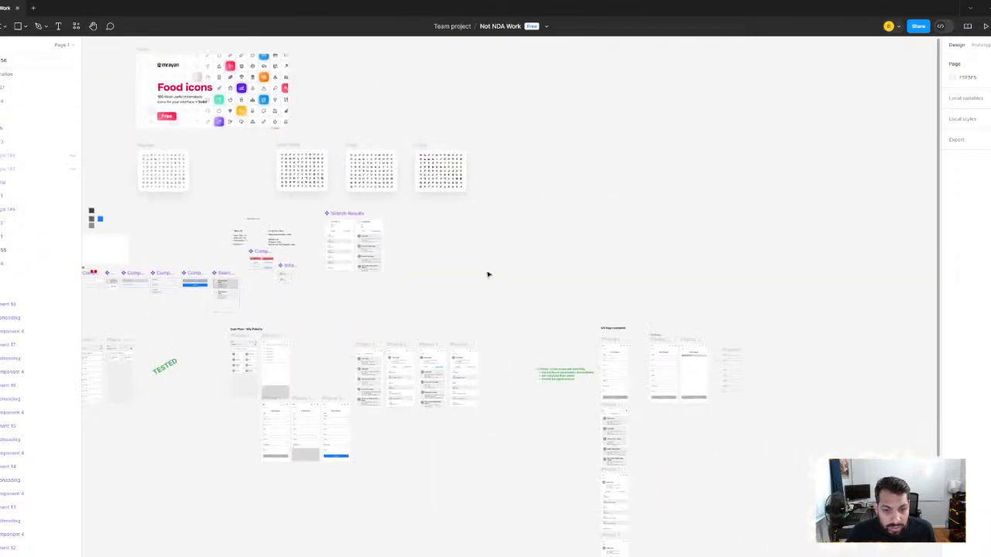
{"action": "scroll", "coordinate": [548, 280], "scroll_direction": "up", "scroll_amount": 6}
{"action": "left_click_drag", "start_coordinate": [886, 496], "coordinate": [416, 142]}
{"action": "scroll", "coordinate": [642, 237], "scroll_direction": "up", "scroll_amount": 3}
{"action": "scroll", "coordinate": [641, 237], "scroll_direction": "up", "scroll_amount": 3}
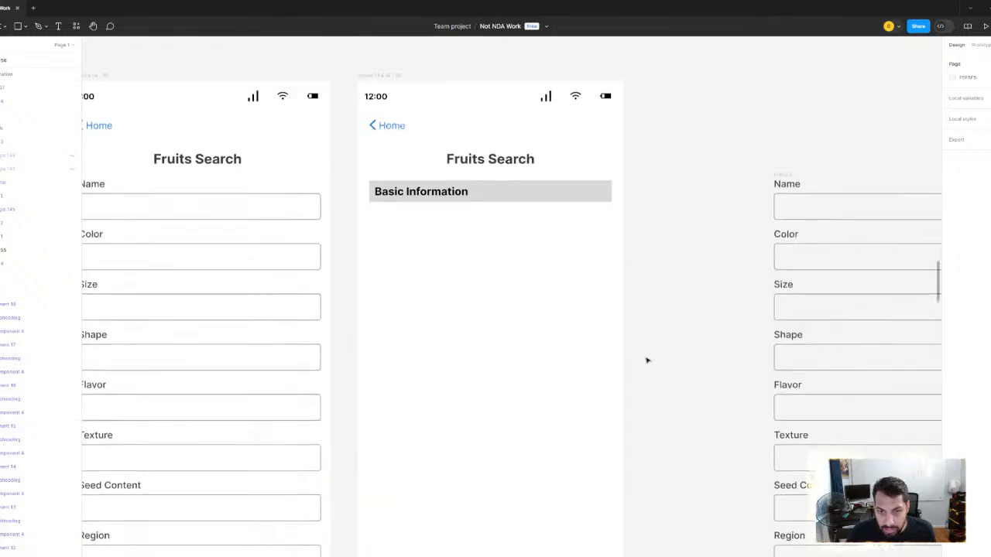
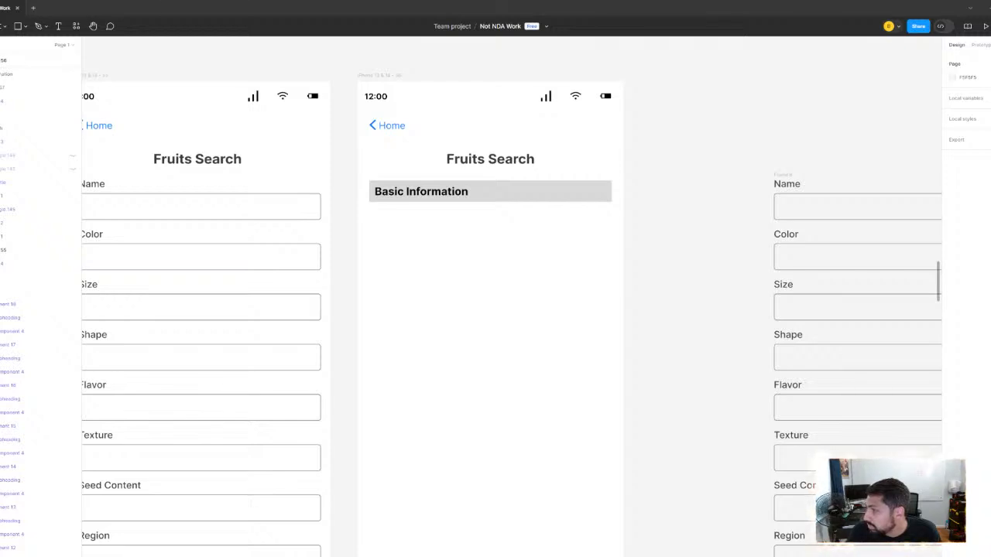
- Paste the copied dropdown arrow icon beside the Testing frame and ungroup it
{"action": "key", "text": "ctrl+v"}
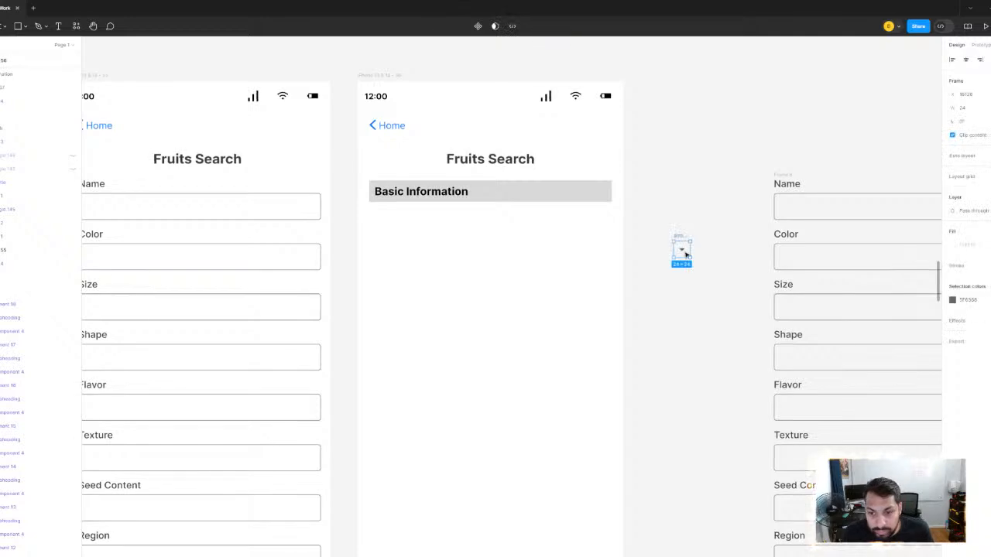
{"action": "scroll", "coordinate": [687, 253], "scroll_direction": "up", "scroll_amount": 2}
{"action": "right_click", "coordinate": [681, 246]}
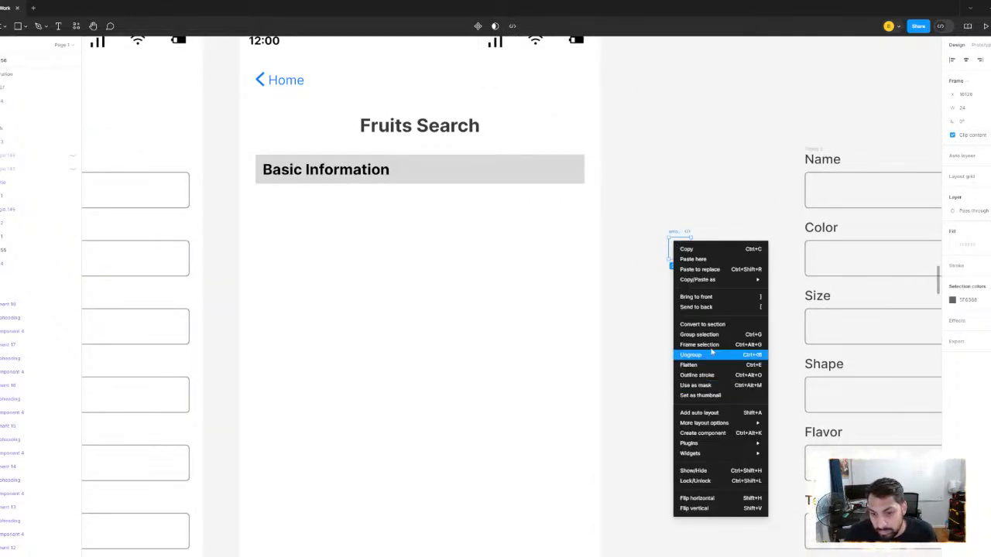
{"action": "left_click", "coordinate": [690, 355]}
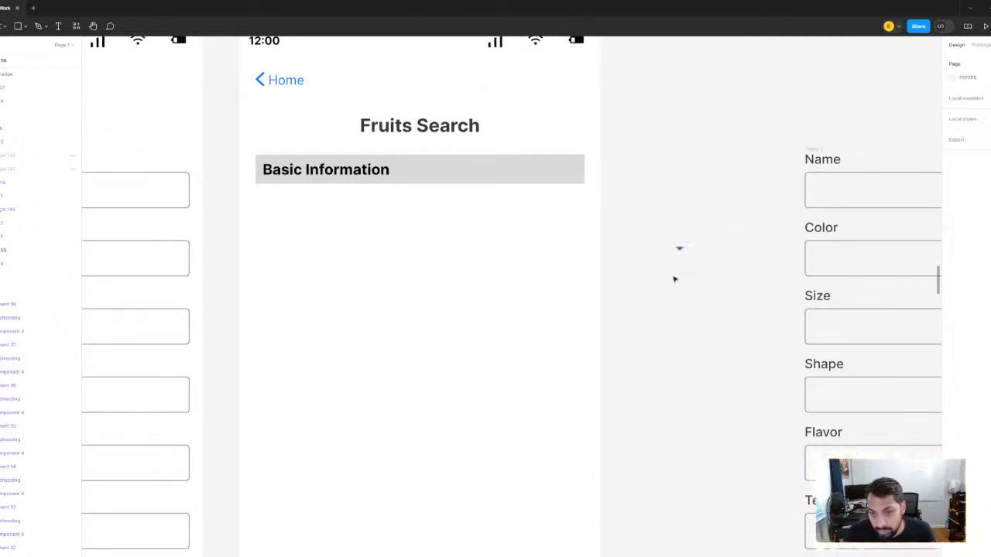
- Recolour the loose arrow to match the Fruits Search title by sampling the title's dark grey
{"action": "scroll", "coordinate": [679, 250], "scroll_direction": "up", "scroll_amount": 2}
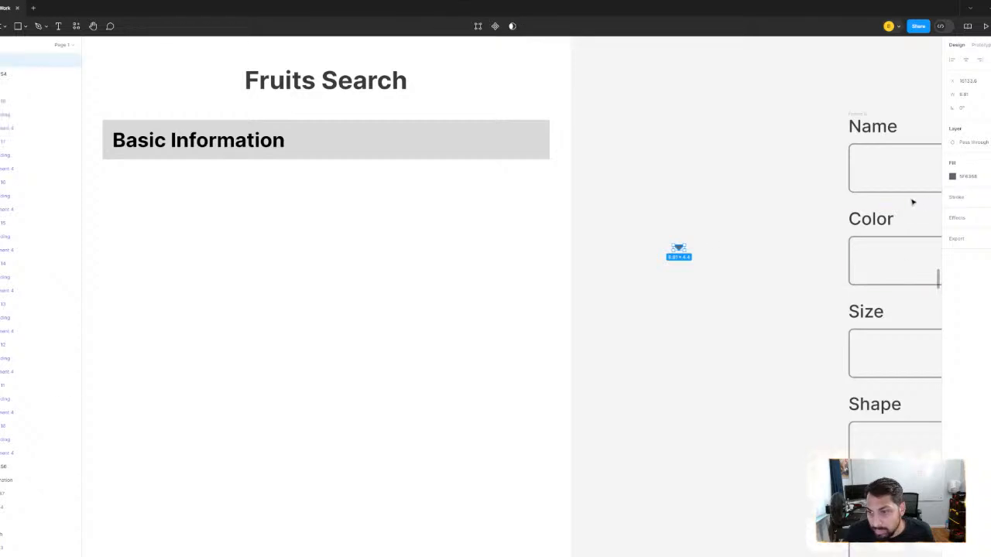
{"action": "left_click_drag", "start_coordinate": [504, 143], "coordinate": [791, 238]}
{"action": "scroll", "coordinate": [611, 246], "scroll_direction": "down", "scroll_amount": 1}
{"action": "scroll", "coordinate": [776, 228], "scroll_direction": "up", "scroll_amount": 2}
{"action": "scroll", "coordinate": [776, 228], "scroll_direction": "right", "scroll_amount": 2}
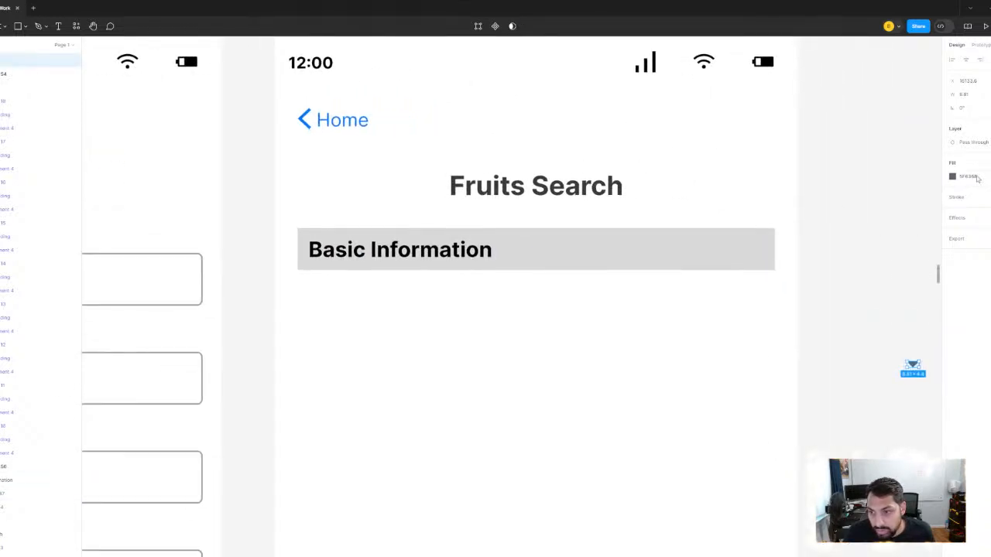
{"action": "left_click", "coordinate": [952, 176]}
{"action": "left_click", "coordinate": [851, 322]}
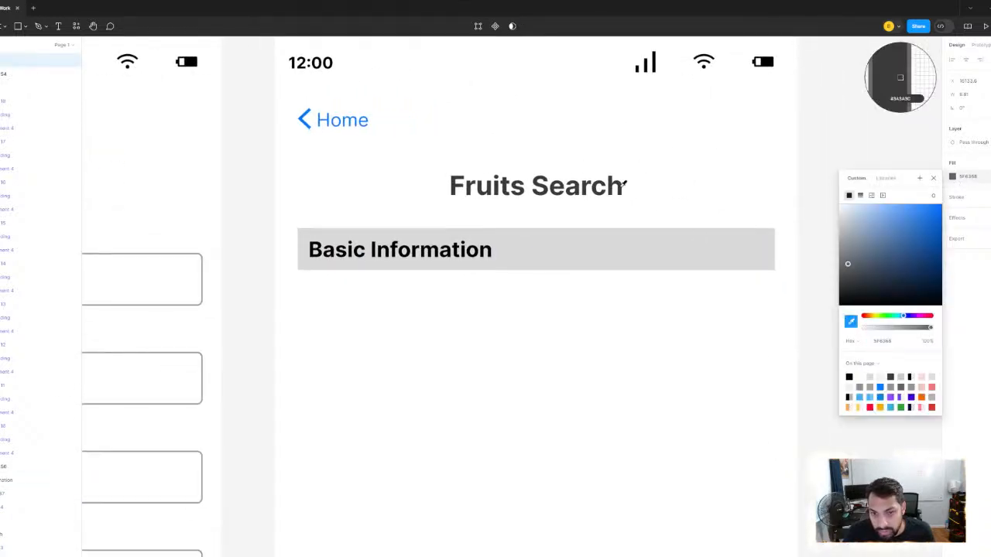
- Change the Basic Information text from black to a sampled medium grey
{"action": "left_click", "coordinate": [438, 257]}
{"action": "left_click", "coordinate": [438, 256]}
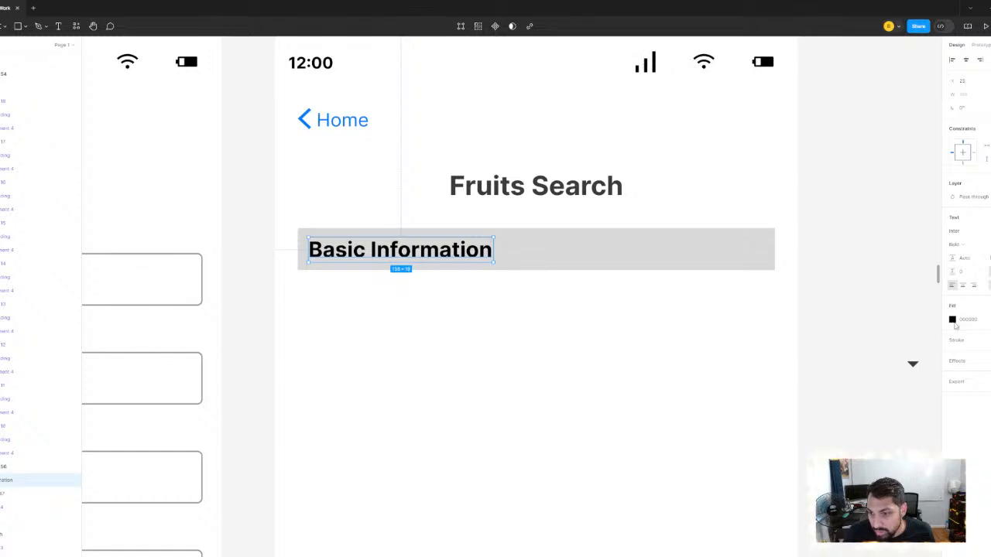
{"action": "left_click", "coordinate": [953, 321]}
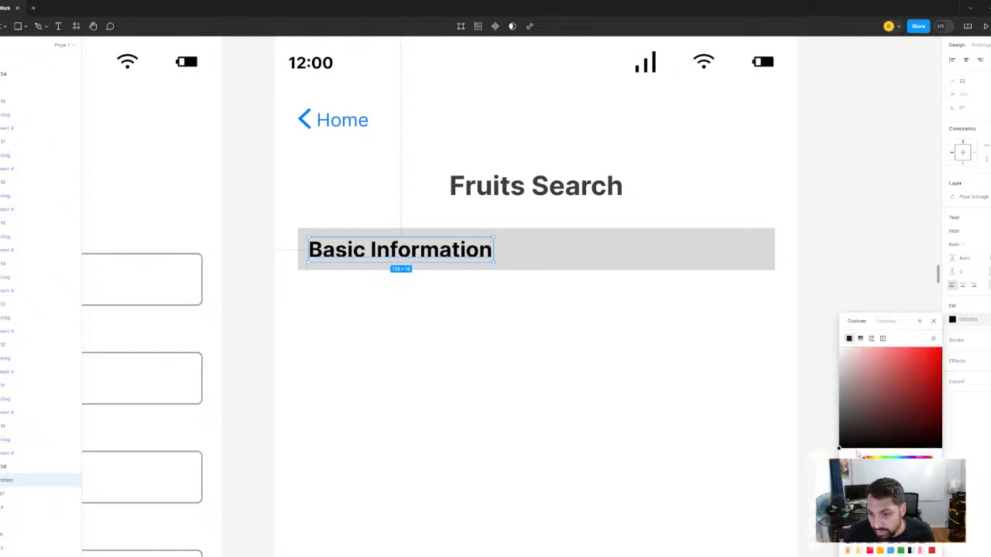
{"action": "left_click", "coordinate": [933, 338]}
{"action": "scroll", "coordinate": [769, 164], "scroll_direction": "down", "scroll_amount": 2}
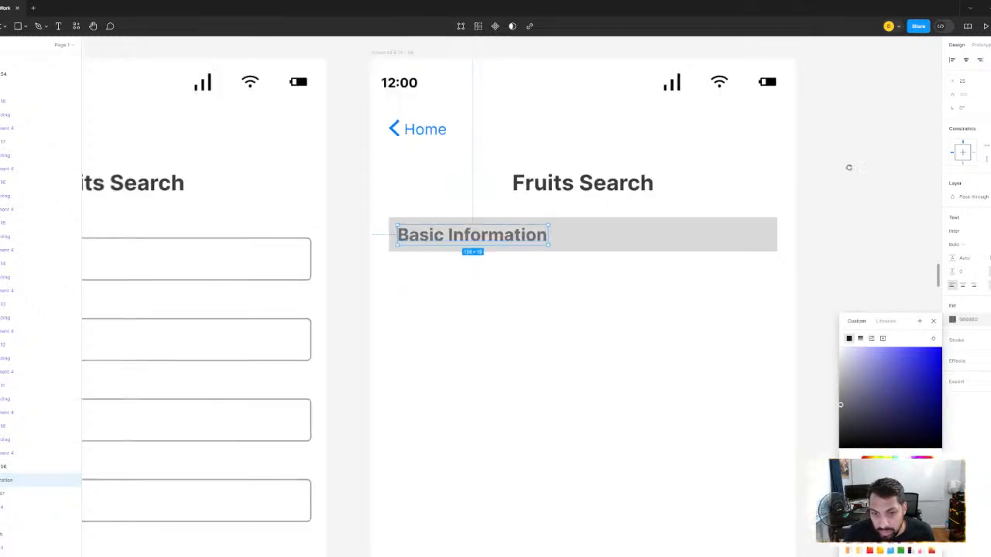
{"action": "left_click_drag", "start_coordinate": [849, 168], "coordinate": [797, 159]}
{"action": "left_click", "coordinate": [796, 160]}
- Set the fill of the rectangle behind Basic Information to EFEFEF, sampled from the lighter card in the Search Results component
{"action": "left_click", "coordinate": [624, 231]}
{"action": "scroll", "coordinate": [624, 231], "scroll_direction": "down", "scroll_amount": 6}
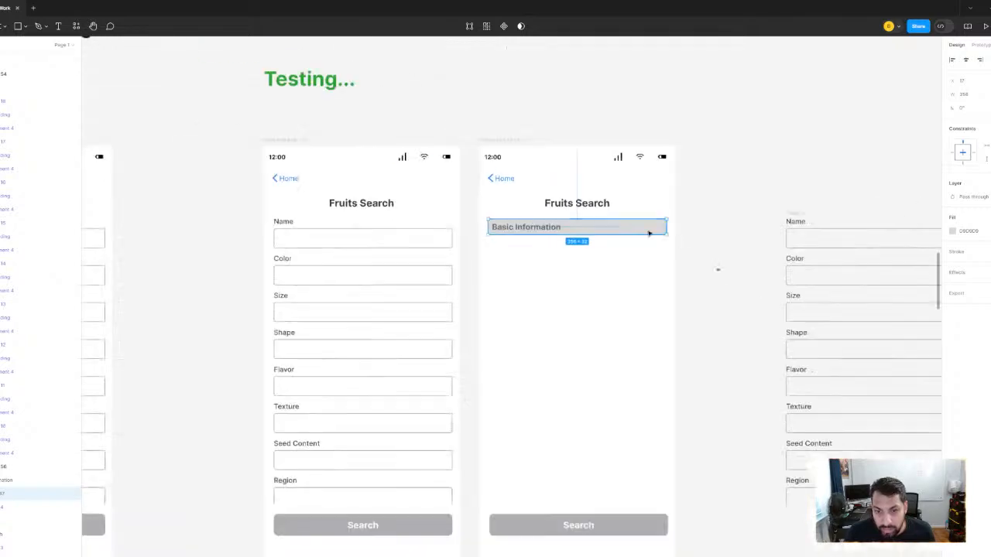
{"action": "scroll", "coordinate": [555, 264], "scroll_direction": "left", "scroll_amount": 7}
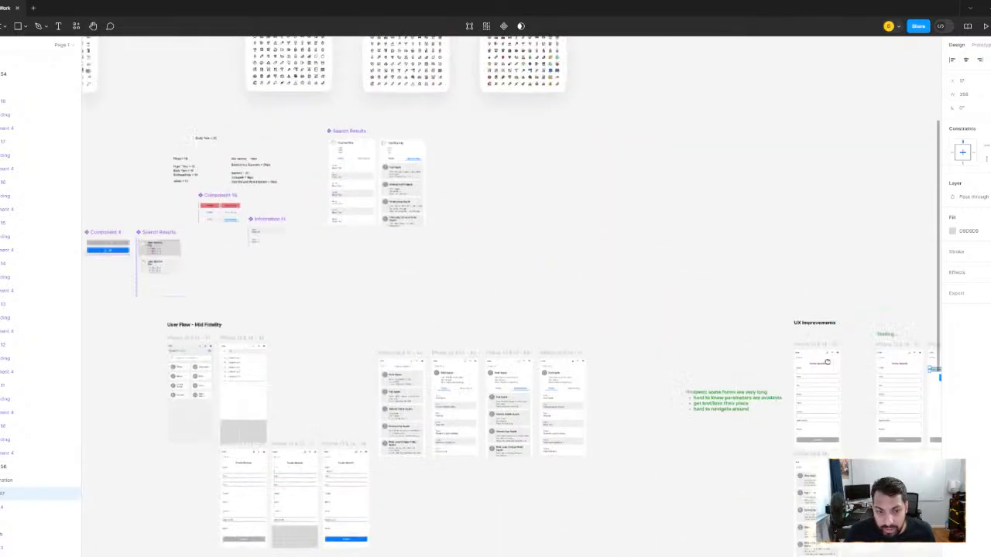
{"action": "scroll", "coordinate": [548, 286], "scroll_direction": "up", "scroll_amount": 6}
{"action": "scroll", "coordinate": [467, 299], "scroll_direction": "left", "scroll_amount": 4}
{"action": "scroll", "coordinate": [670, 254], "scroll_direction": "down", "scroll_amount": 2}
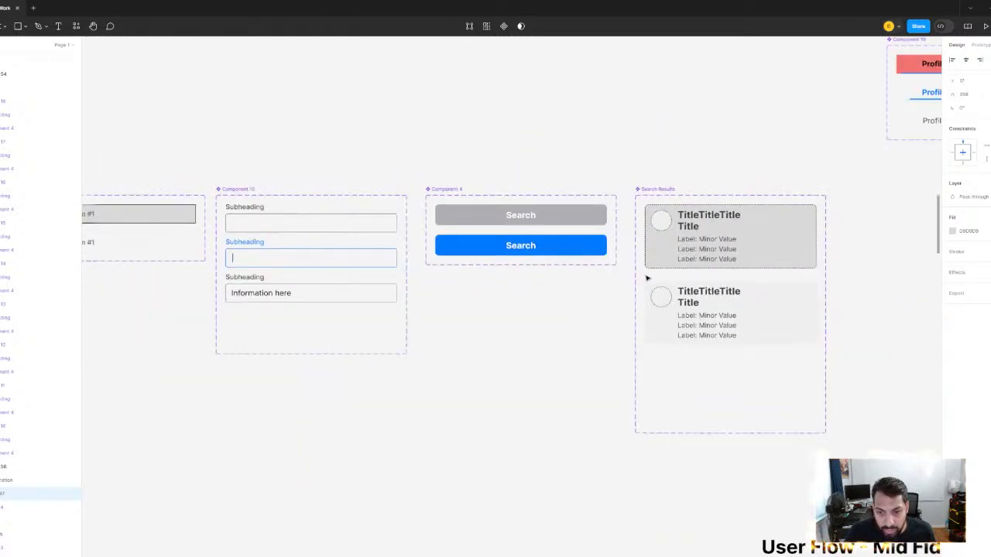
{"action": "left_click", "coordinate": [952, 231]}
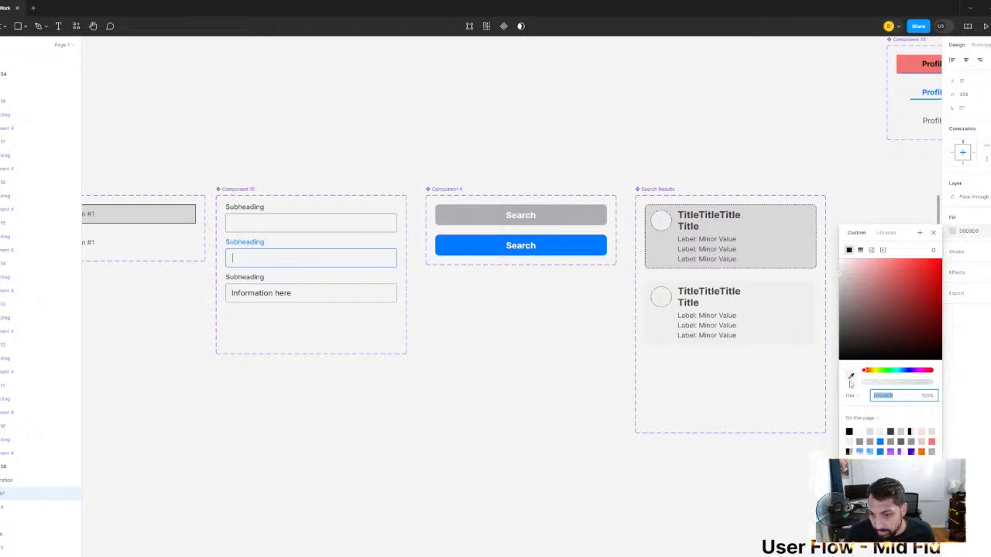
{"action": "scroll", "coordinate": [773, 333], "scroll_direction": "down", "scroll_amount": 2}
{"action": "left_click_drag", "start_coordinate": [775, 338], "coordinate": [305, 249]}
{"action": "left_click_drag", "start_coordinate": [757, 302], "coordinate": [332, 171]}
{"action": "left_click_drag", "start_coordinate": [827, 325], "coordinate": [413, 219]}
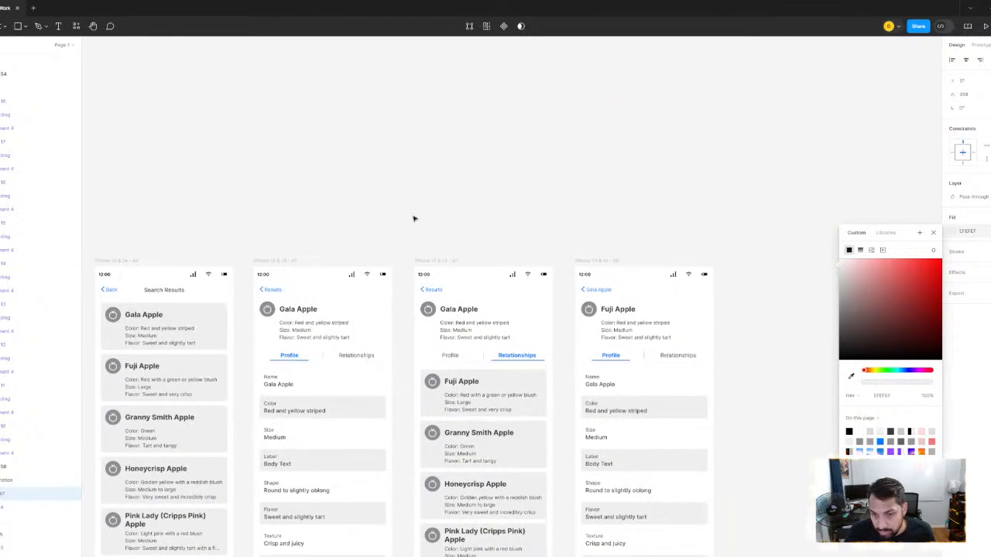
{"action": "left_click_drag", "start_coordinate": [819, 355], "coordinate": [498, 218]}
{"action": "left_click_drag", "start_coordinate": [835, 325], "coordinate": [389, 241]}
{"action": "scroll", "coordinate": [709, 281], "scroll_direction": "down", "scroll_amount": 2}
{"action": "left_click_drag", "start_coordinate": [716, 281], "coordinate": [449, 269]}
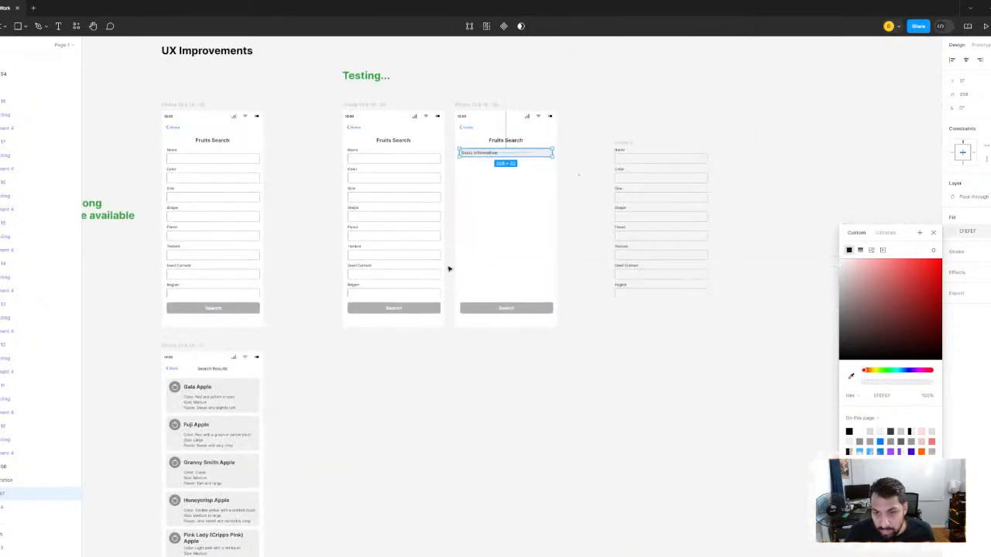
{"action": "scroll", "coordinate": [520, 171], "scroll_direction": "up", "scroll_amount": 5}
{"action": "scroll", "coordinate": [521, 171], "scroll_direction": "up", "scroll_amount": 3}
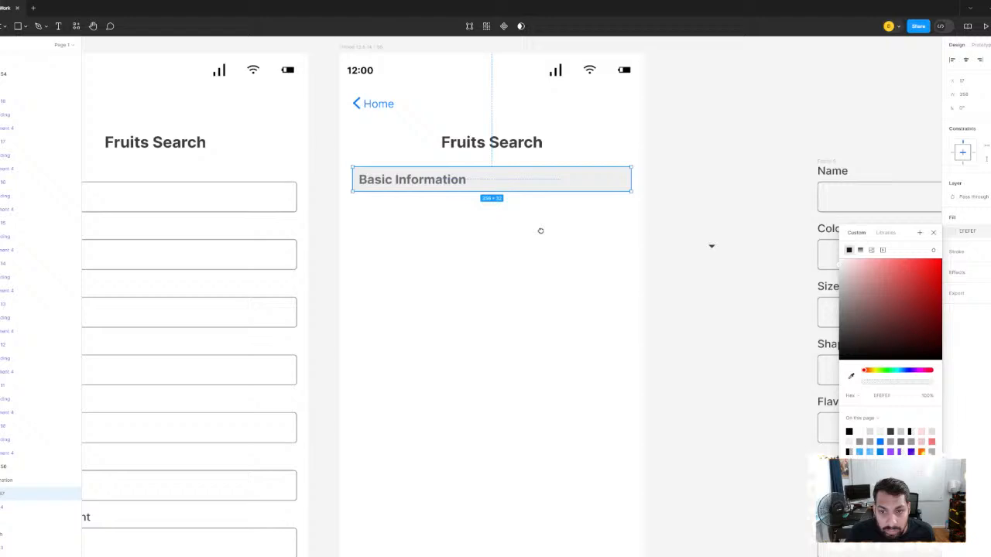
{"action": "left_click", "coordinate": [714, 157]}
- Recolour the Basic Information text to 3A3A3C by sampling the Fruits Search title
{"action": "scroll", "coordinate": [363, 214], "scroll_direction": "up", "scroll_amount": 5}
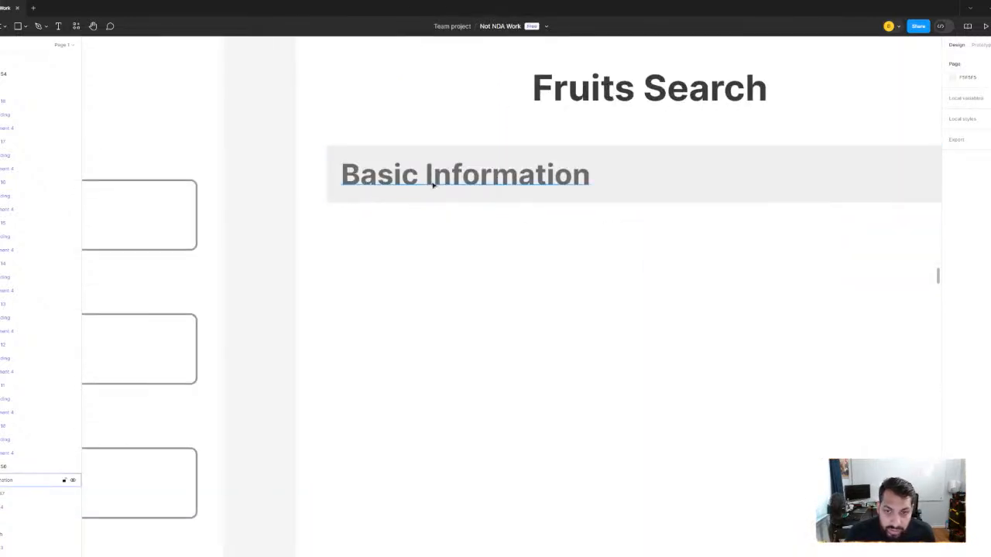
{"action": "left_click", "coordinate": [436, 185]}
{"action": "left_click", "coordinate": [953, 320]}
{"action": "left_click", "coordinate": [850, 464]}
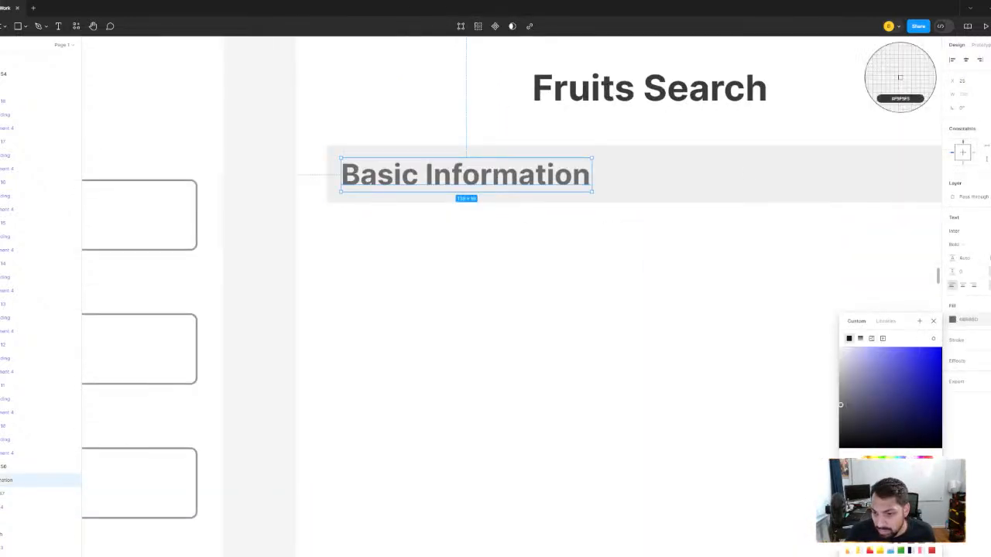
{"action": "left_click", "coordinate": [717, 91]}
- Move the dropdown arrow onto the header rectangle, to the right of the Basic Information text
{"action": "scroll", "coordinate": [660, 265], "scroll_direction": "down", "scroll_amount": 2}
{"action": "scroll", "coordinate": [816, 184], "scroll_direction": "right", "scroll_amount": 5}
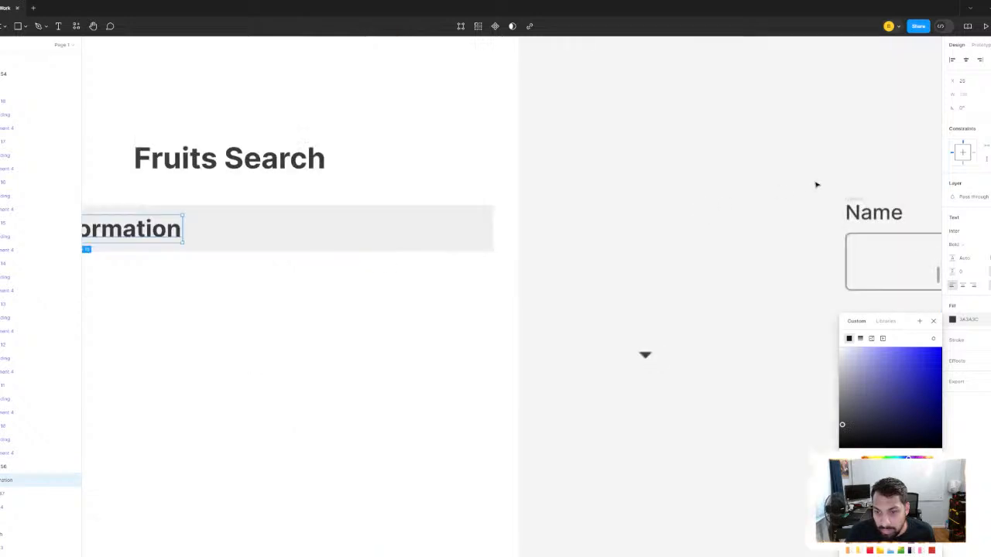
{"action": "left_click", "coordinate": [684, 238]}
{"action": "left_click", "coordinate": [647, 356]}
{"action": "left_click_drag", "start_coordinate": [647, 356], "coordinate": [230, 234]}
{"action": "scroll", "coordinate": [302, 268], "scroll_direction": "left", "scroll_amount": 4}
{"action": "scroll", "coordinate": [303, 268], "scroll_direction": "up", "scroll_amount": 1}
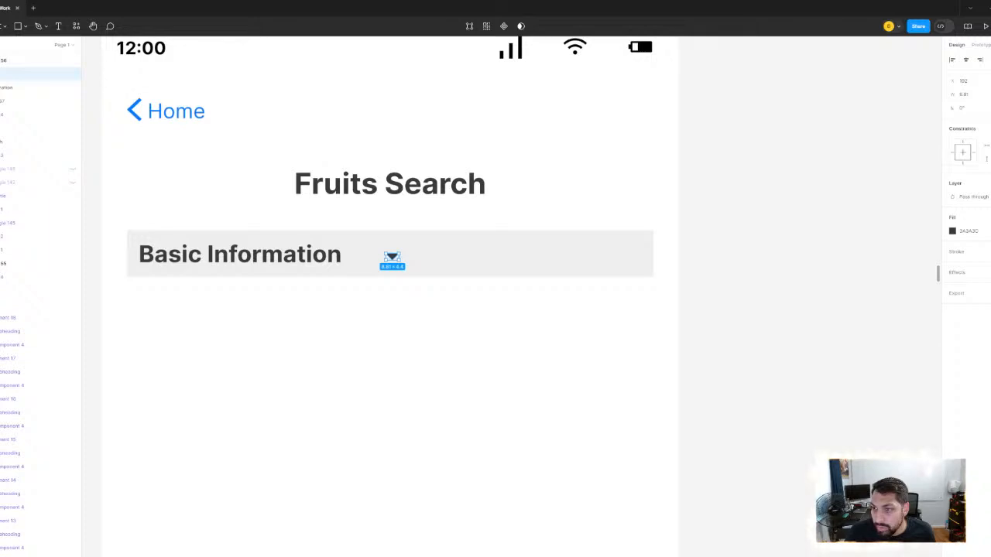
- Enlarge the dropdown arrow proportionally to a width of 16
{"action": "left_click", "coordinate": [965, 96]}
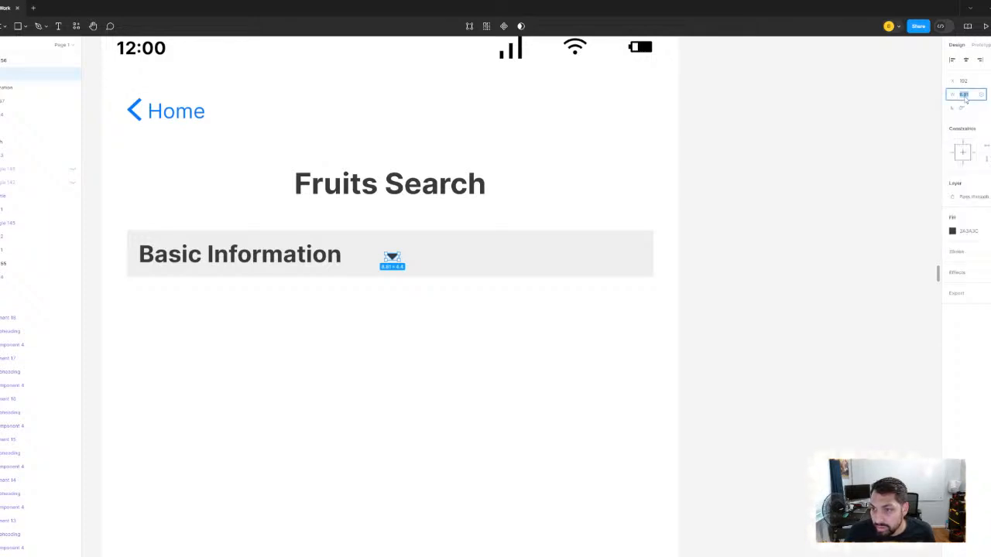
{"action": "type", "text": "16"}
{"action": "key", "text": "Return"}
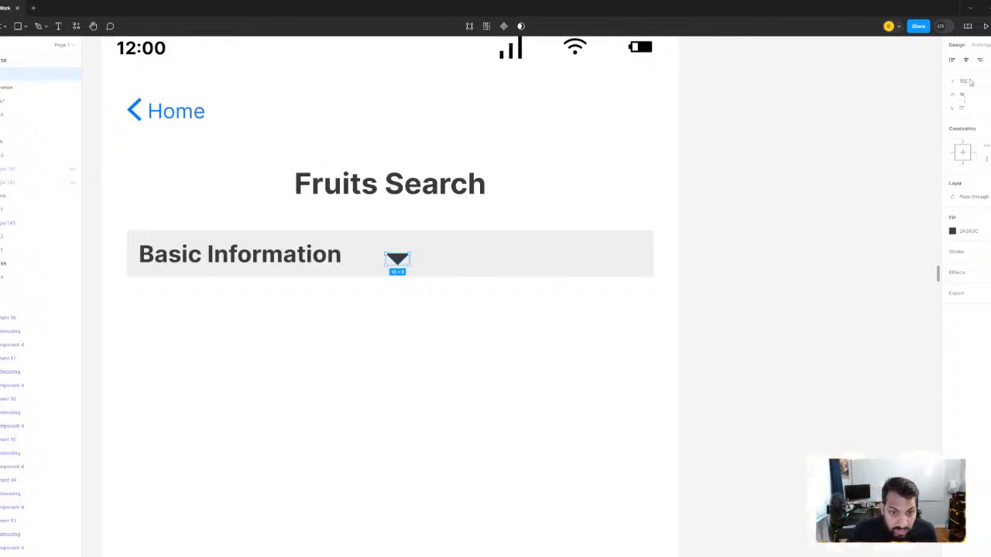
- Align the dropdown arrow with the header rectangle on their vertical centres
{"action": "scroll", "coordinate": [414, 168], "scroll_direction": "up", "scroll_amount": 3}
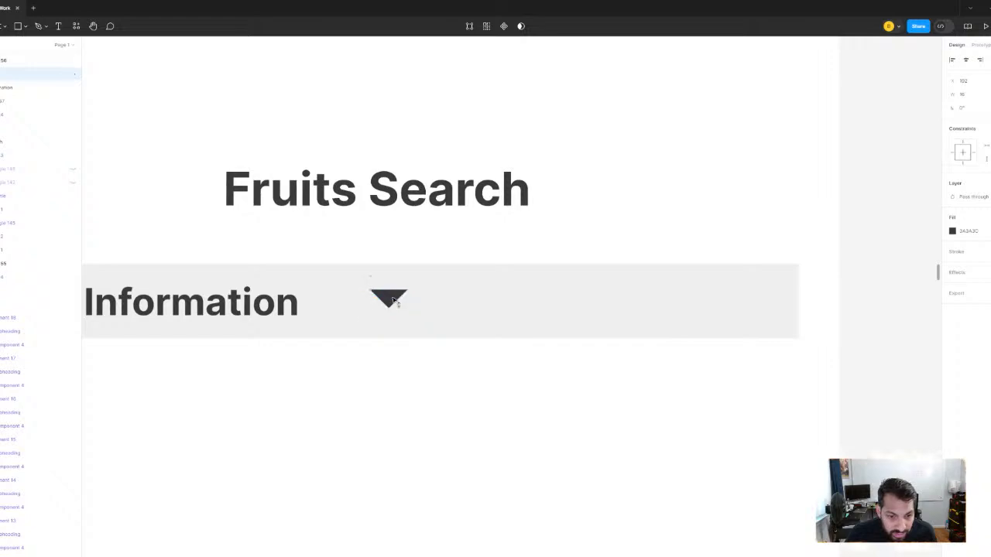
{"action": "left_click", "coordinate": [473, 321]}
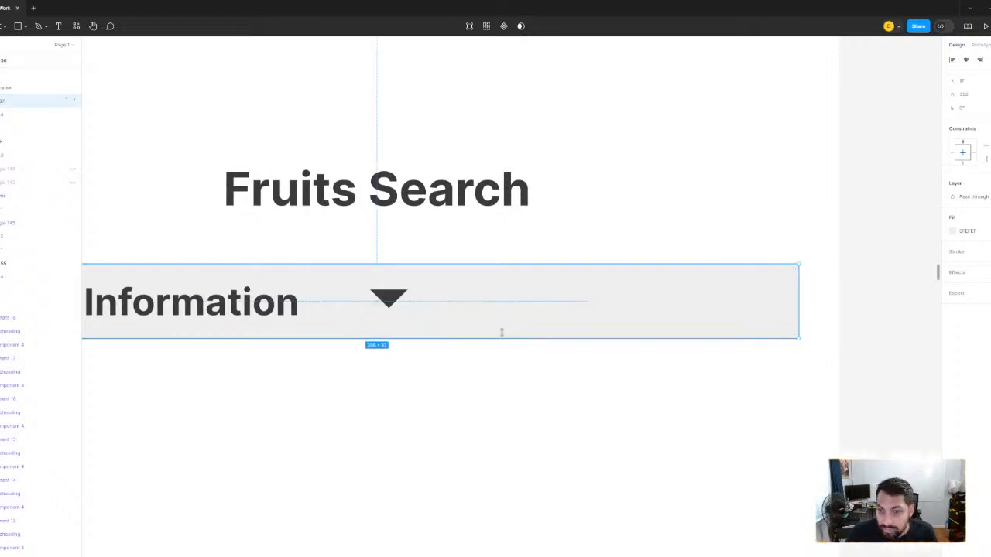
{"action": "left_click", "coordinate": [389, 301]}
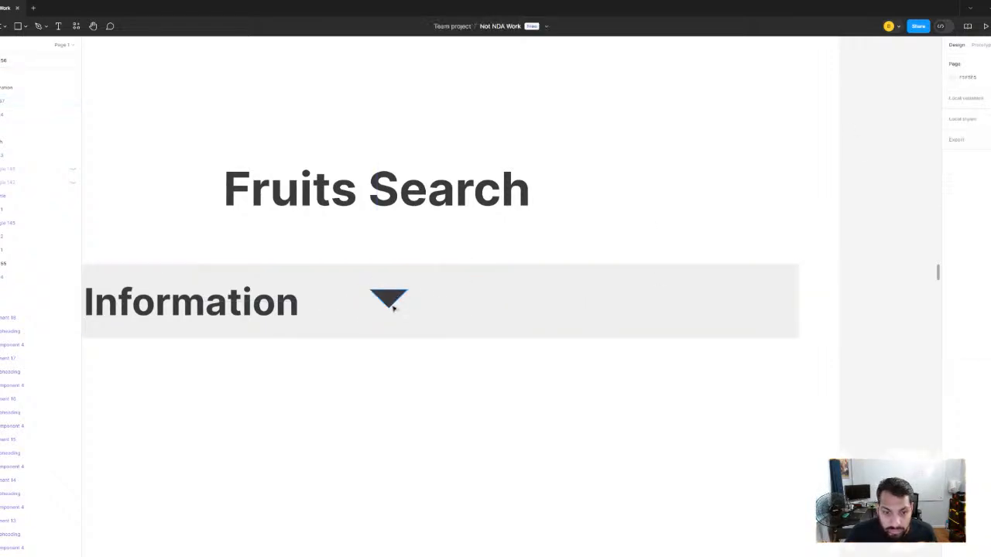
{"action": "left_click", "coordinate": [471, 305]}
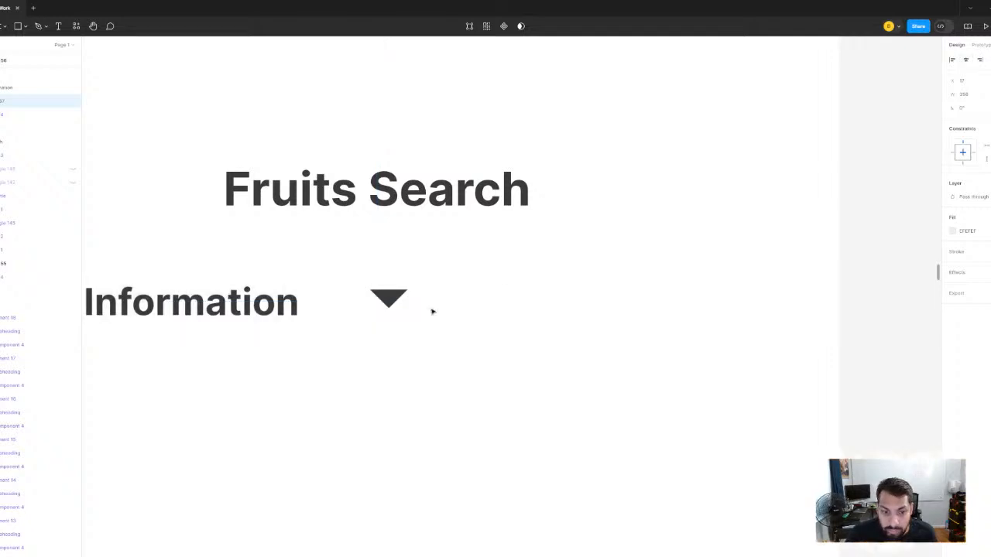
{"action": "scroll", "coordinate": [442, 273], "scroll_direction": "down", "scroll_amount": 3}
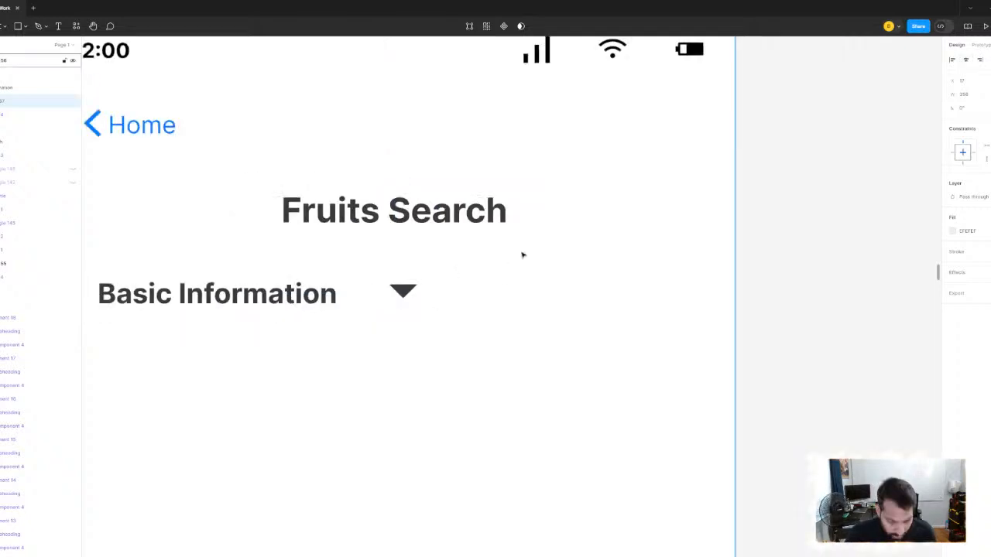
{"action": "left_click", "coordinate": [792, 231]}
{"action": "left_click", "coordinate": [405, 293]}
{"action": "left_click", "coordinate": [458, 315], "text": "shift"}
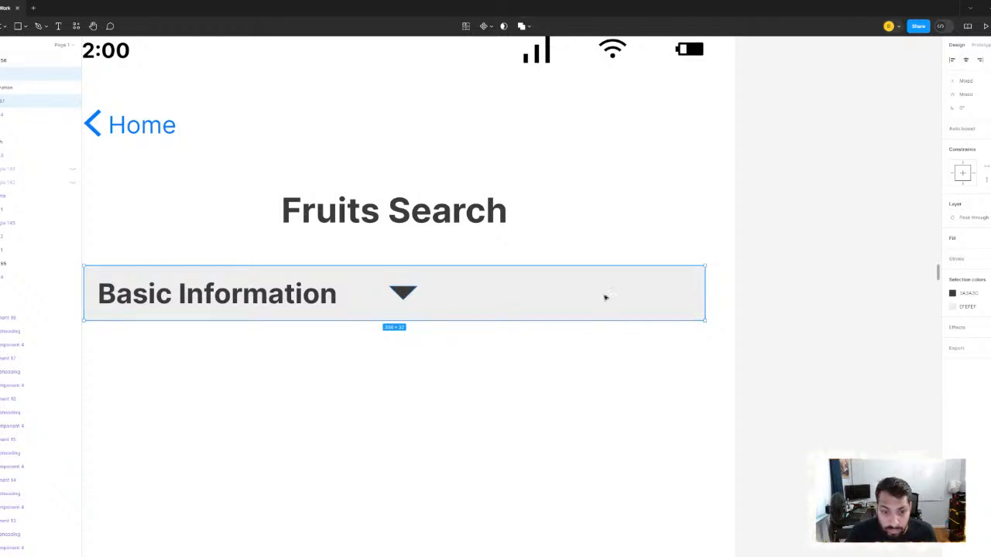
{"action": "key", "text": "Escape"}
- Move the dropdown arrow to the right end of the header rectangle and nudge it to a small margin
{"action": "left_click_drag", "start_coordinate": [405, 298], "coordinate": [626, 300]}
{"action": "key", "text": "Right"}
{"action": "key", "text": "Right"}
{"action": "key", "text": "Right"}
{"action": "key", "text": "Right"}
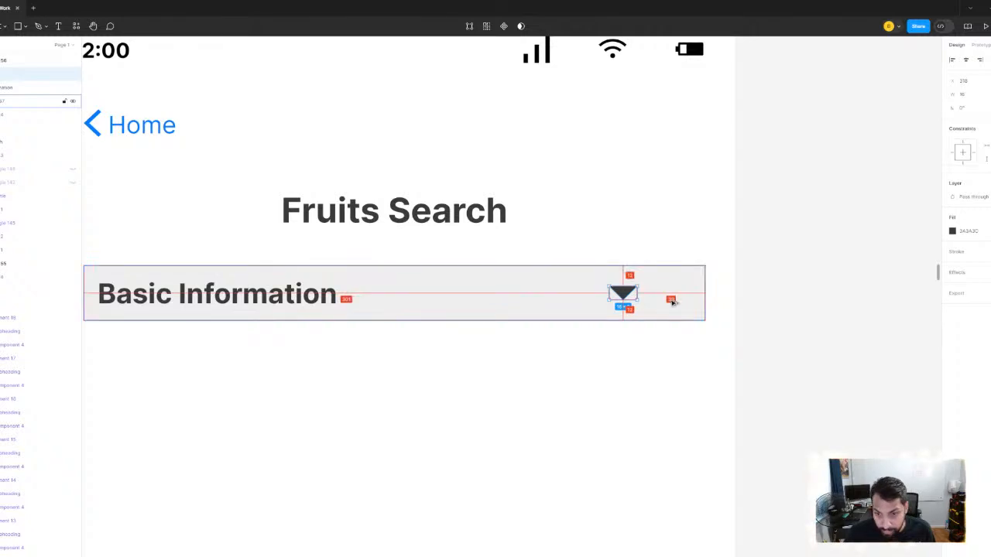
{"action": "key", "text": "Right"}
{"action": "key", "text": "Right"}
{"action": "key", "text": "Right"}
{"action": "key", "text": "Right"}
{"action": "key", "text": "Right"}
{"action": "key", "text": "Right"}
{"action": "key", "text": "Right"}
{"action": "key", "text": "Right"}
{"action": "key", "text": "Right"}
{"action": "key", "text": "Right"}
{"action": "key", "text": "Right"}
{"action": "key", "text": "Right"}
{"action": "key", "text": "Right"}
{"action": "key", "text": "Right"}
{"action": "key", "text": "Right"}
{"action": "key", "text": "Right"}
{"action": "key", "text": "Right"}
{"action": "key", "text": "Right"}
{"action": "key", "text": "Right"}
{"action": "key", "text": "Right"}
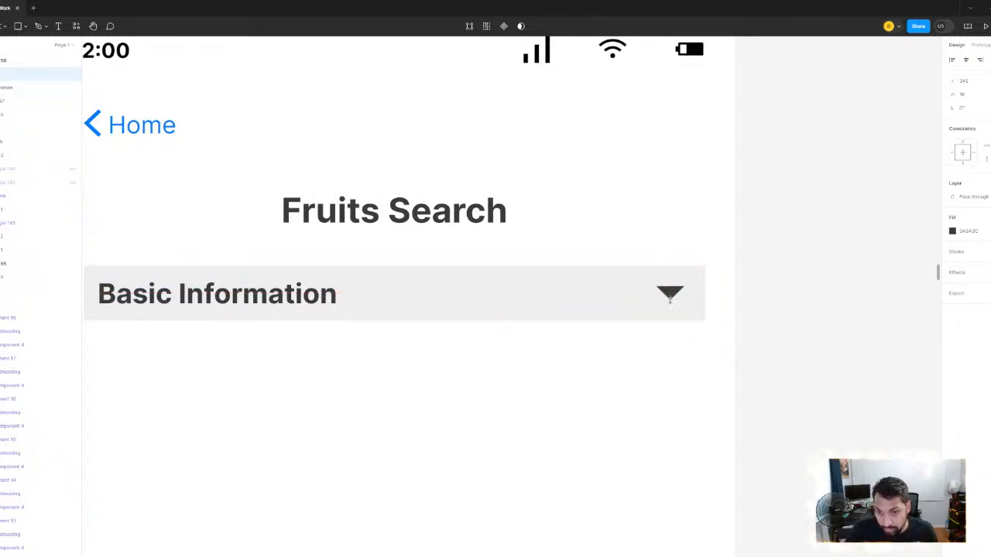
{"action": "key", "text": "Right"}
{"action": "key", "text": "Right"}
{"action": "key", "text": "Right"}
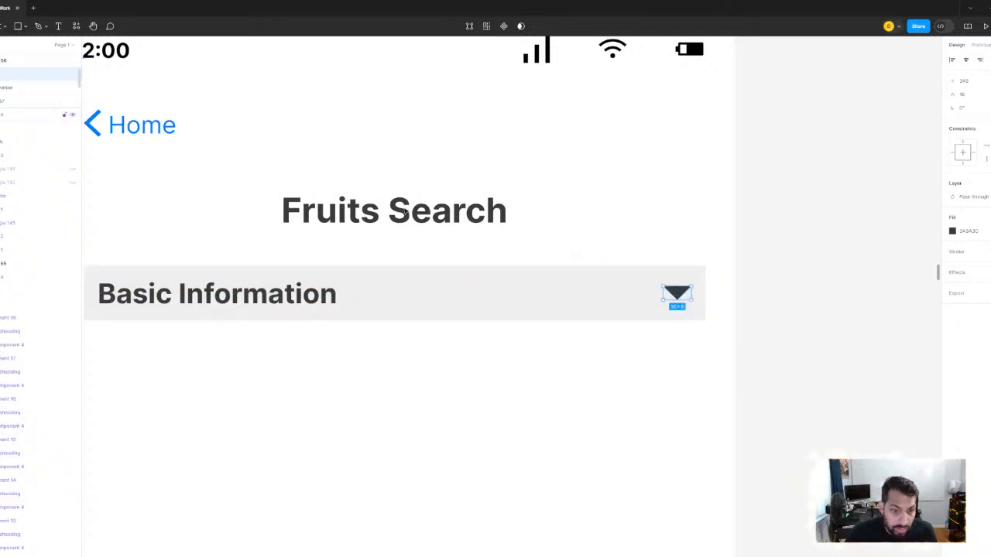
{"action": "scroll", "coordinate": [684, 119], "scroll_direction": "down", "scroll_amount": 3}
{"action": "left_click", "coordinate": [862, 189]}
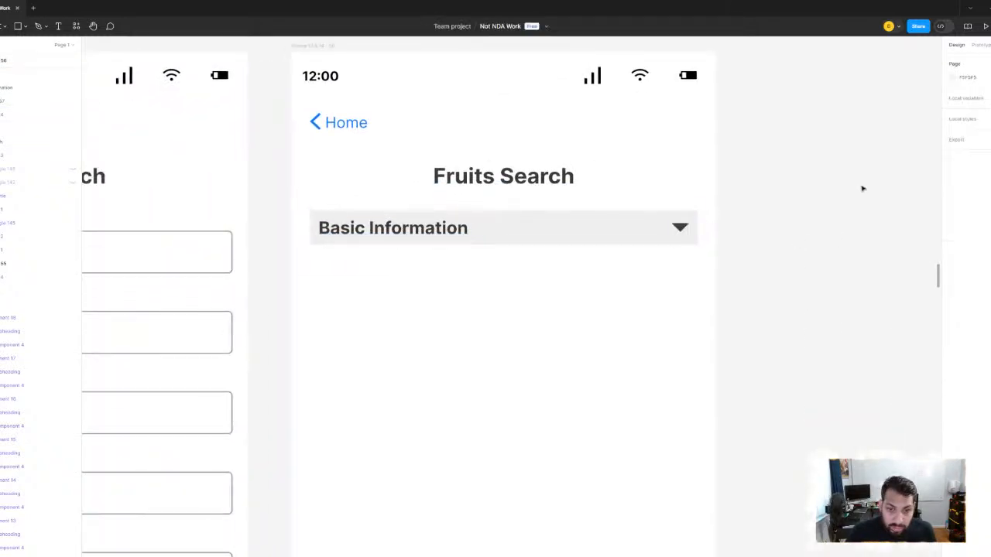
- Try placing the dropdown arrow directly after the Basic Information text, nudging it closer to the text
{"action": "scroll", "coordinate": [861, 183], "scroll_direction": "down", "scroll_amount": 4}
{"action": "scroll", "coordinate": [865, 183], "scroll_direction": "up", "scroll_amount": 4}
{"action": "scroll", "coordinate": [634, 206], "scroll_direction": "down", "scroll_amount": 3}
{"action": "scroll", "coordinate": [634, 207], "scroll_direction": "up", "scroll_amount": 2}
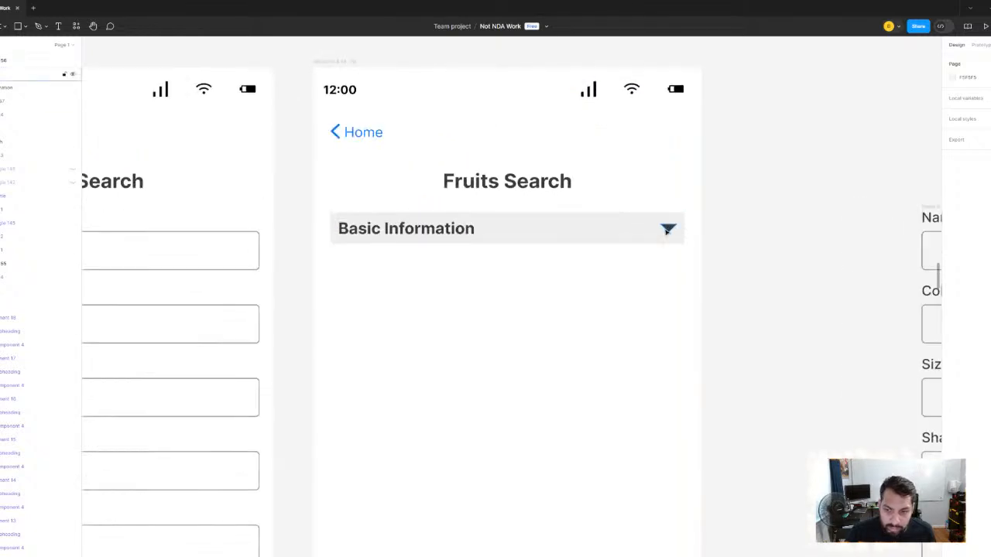
{"action": "scroll", "coordinate": [672, 228], "scroll_direction": "up", "scroll_amount": 1}
{"action": "left_click", "coordinate": [670, 228]}
{"action": "left_click_drag", "start_coordinate": [671, 228], "coordinate": [464, 232]}
{"action": "key", "text": "alt"}
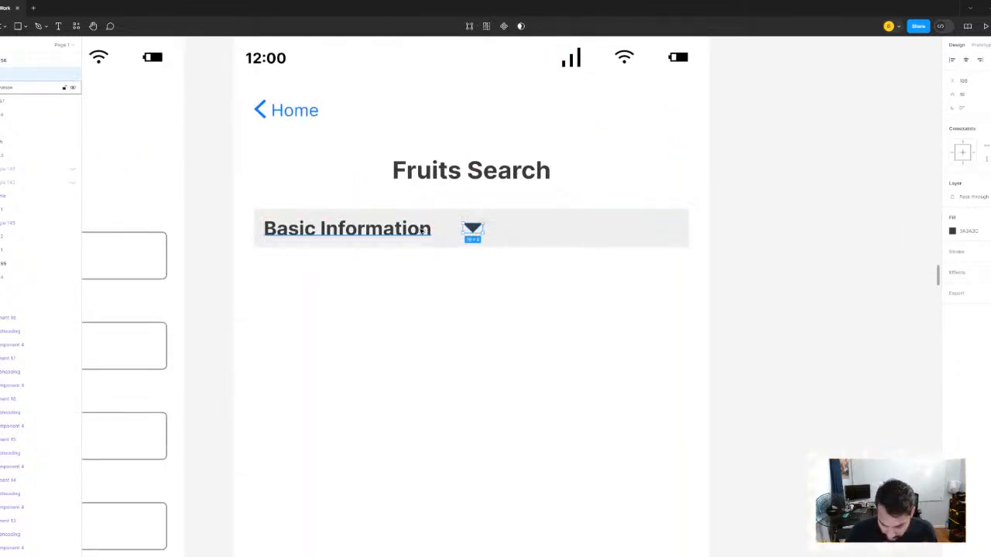
{"action": "key", "text": "Left"}
{"action": "key", "text": "Left"}
{"action": "key", "text": "Left"}
{"action": "key", "text": "alt"}
{"action": "key", "text": "Left"}
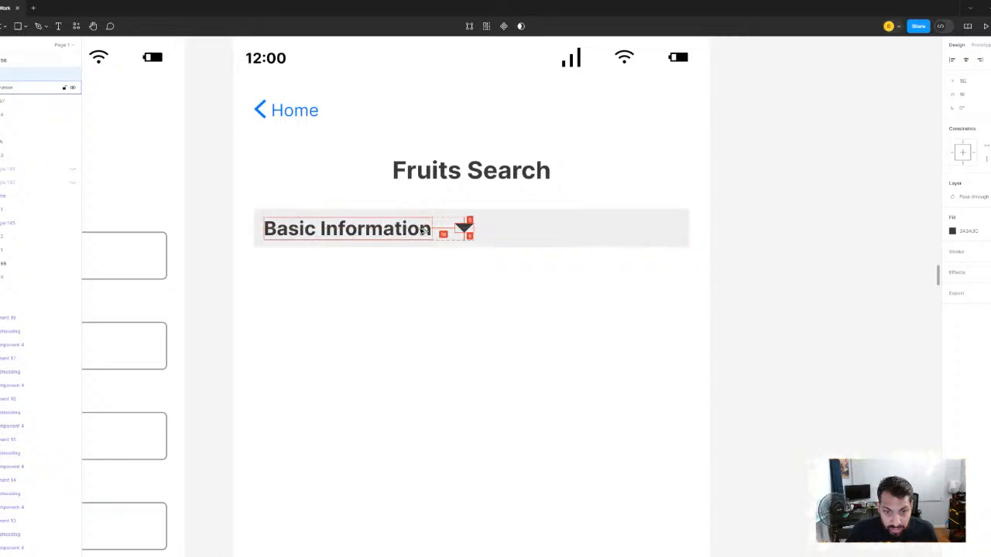
{"action": "scroll", "coordinate": [464, 212], "scroll_direction": "down", "scroll_amount": 2}
{"action": "left_click", "coordinate": [749, 138]}
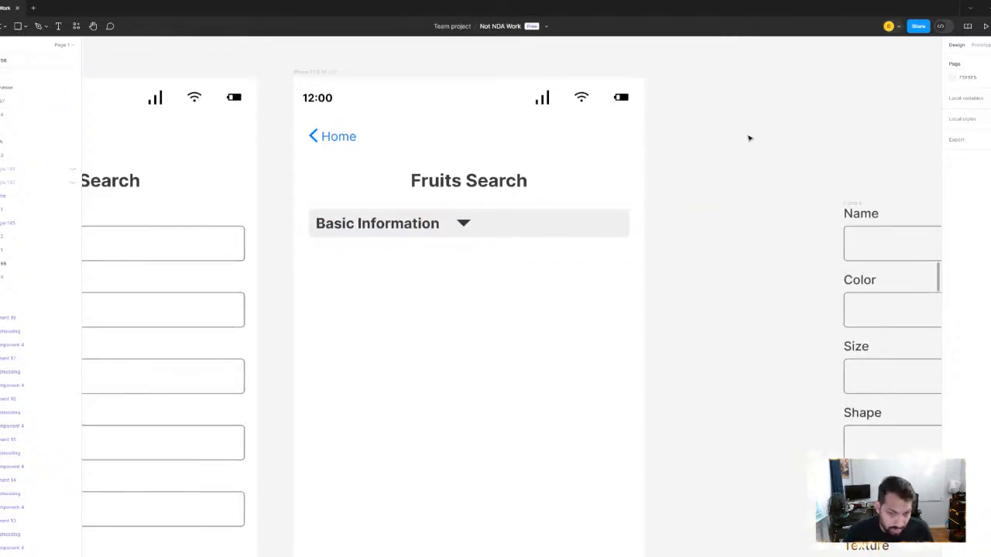
- Undo the last moves of the dropdown arrow beside the Basic Information text
{"action": "key", "text": "ctrl+z"}
{"action": "key", "text": "ctrl+z"}
{"action": "key", "text": "ctrl+z"}
{"action": "left_click", "coordinate": [704, 192]}
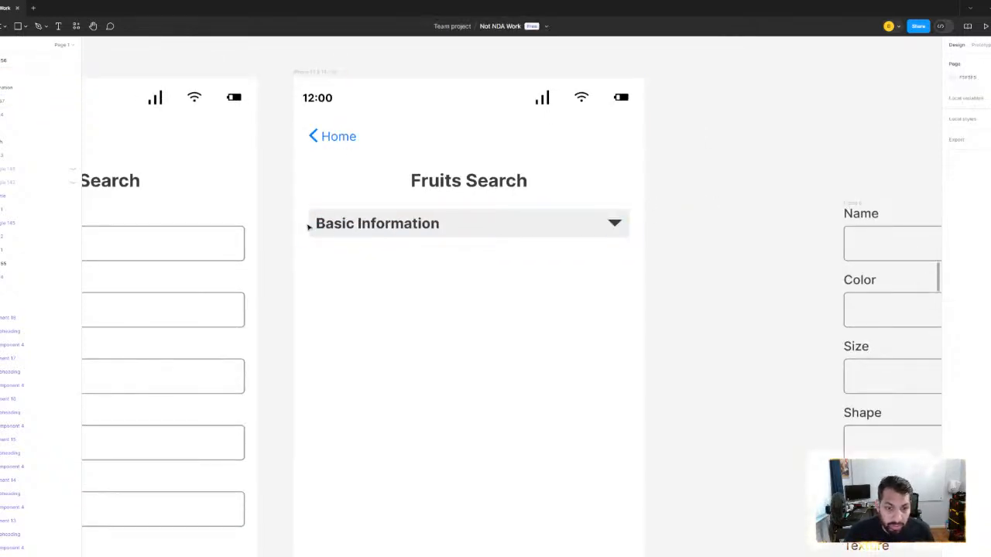
- Group the Basic Information text, its dropdown arrow and the header rectangle
{"action": "scroll", "coordinate": [336, 225], "scroll_direction": "up", "scroll_amount": 3}
{"action": "scroll", "coordinate": [268, 192], "scroll_direction": "right", "scroll_amount": 1}
{"action": "left_click_drag", "start_coordinate": [264, 185], "coordinate": [770, 279]}
{"action": "left_click", "coordinate": [769, 279]}
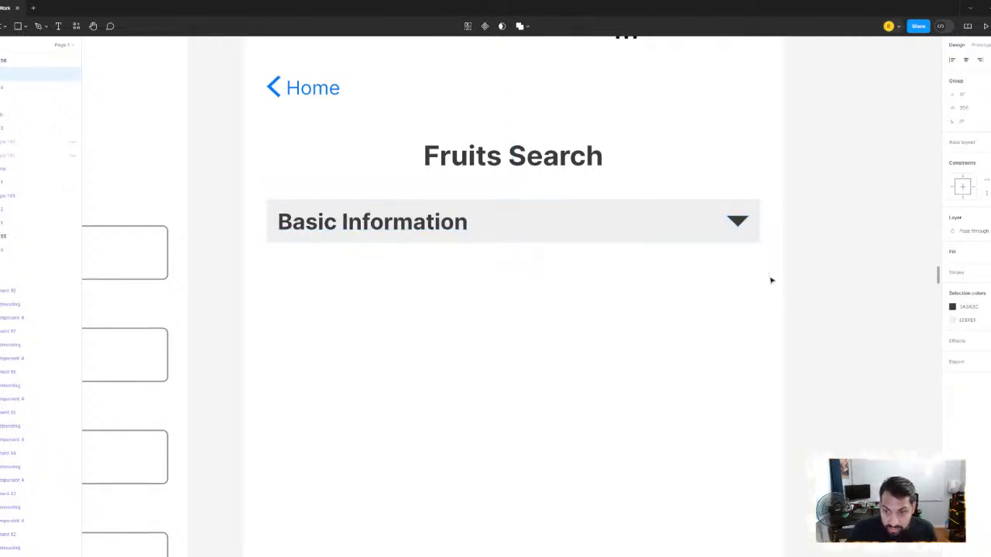
- Duplicate the Basic Information header below the original and rename the copy Secondary Information
{"action": "left_click", "coordinate": [555, 219]}
{"action": "left_click_drag", "start_coordinate": [526, 222], "coordinate": [524, 351], "text": "alt"}
{"action": "double_click", "coordinate": [455, 355]}
{"action": "double_click", "coordinate": [455, 355]}
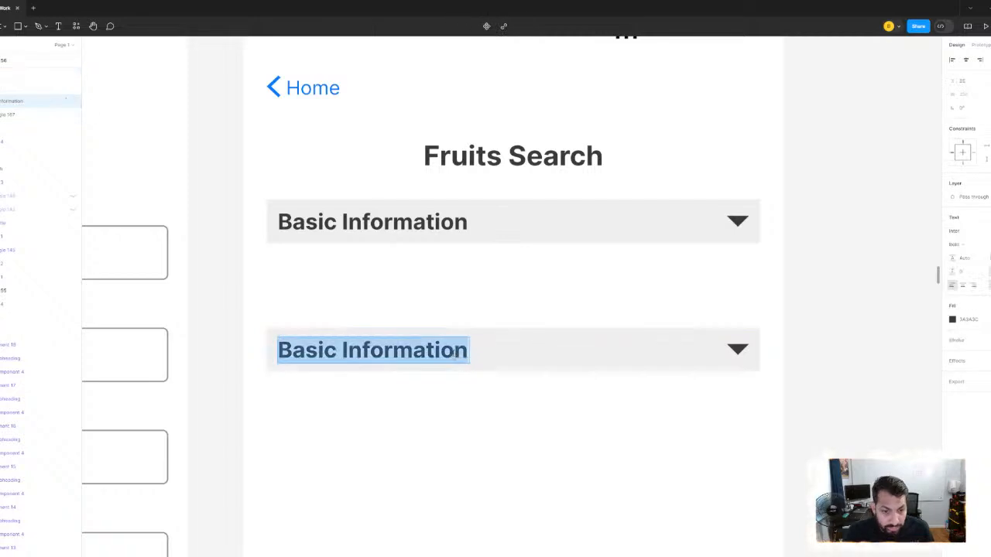
{"action": "type", "text": "Secpndar"}
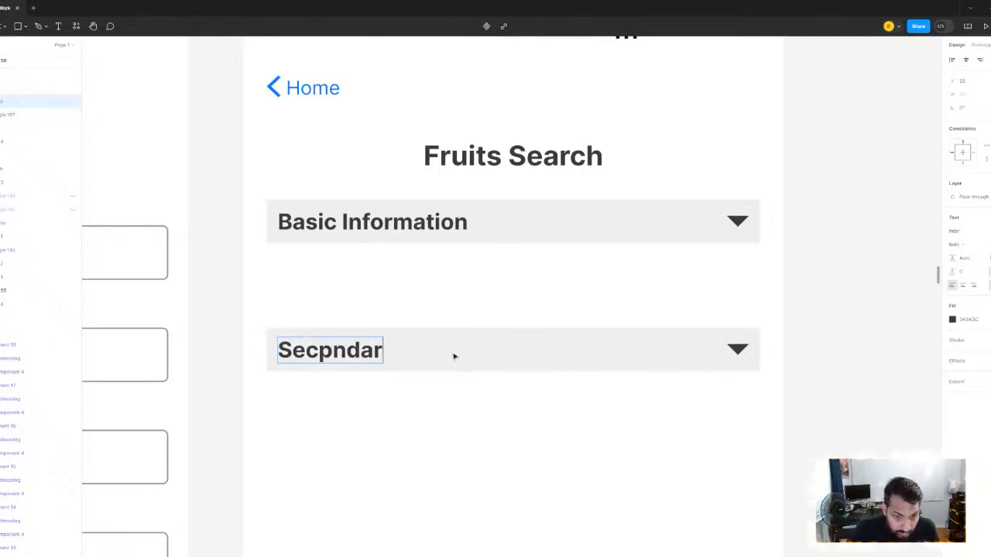
{"action": "key", "text": "BackSpace"}
{"action": "key", "text": "BackSpace"}
{"action": "key", "text": "BackSpace"}
{"action": "key", "text": "BackSpace"}
{"action": "key", "text": "BackSpace"}
{"action": "key", "text": "BackSpace"}
{"action": "type", "text": "co"}
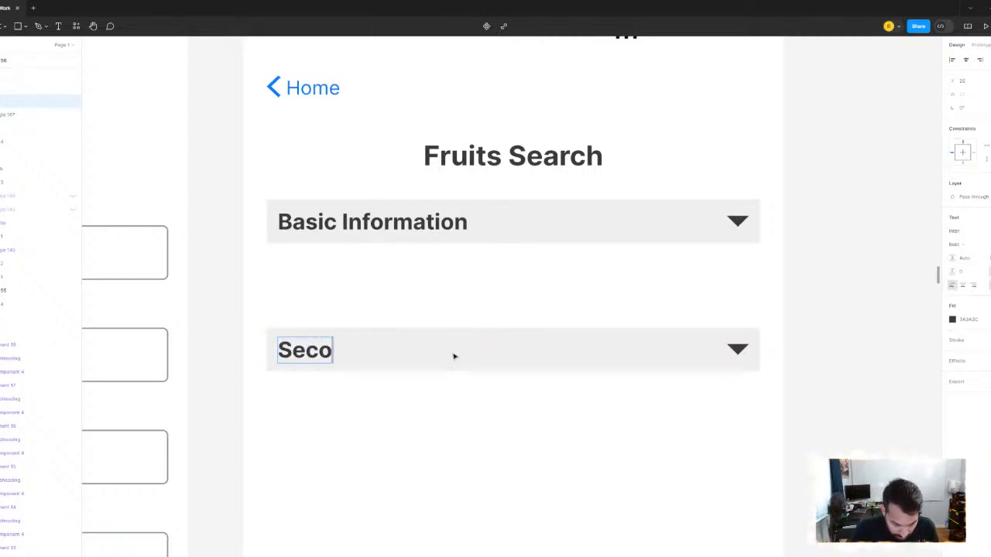
{"action": "type", "text": "ndary n"}
{"action": "key", "text": "BackSpace"}
{"action": "key", "text": "BackSpace"}
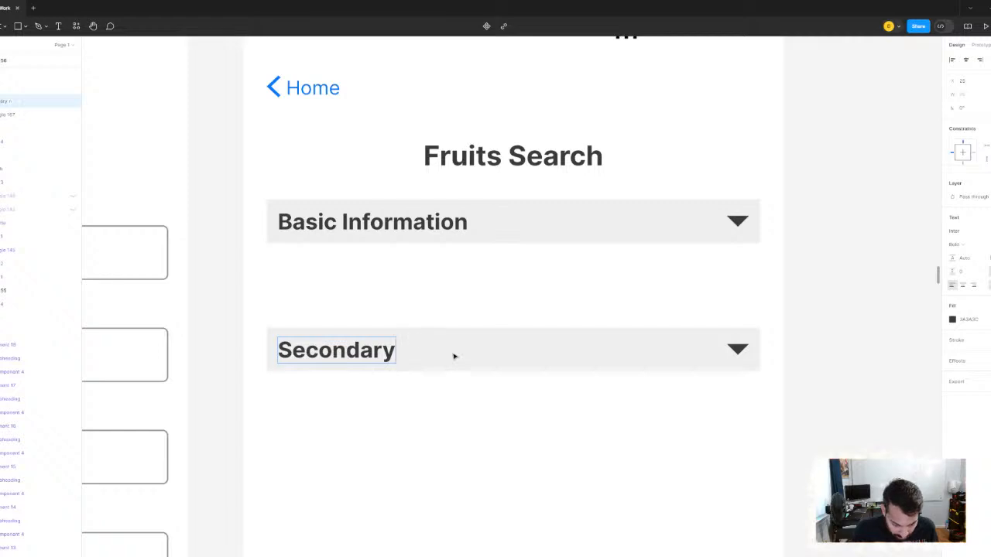
{"action": "type", "text": "Information"}
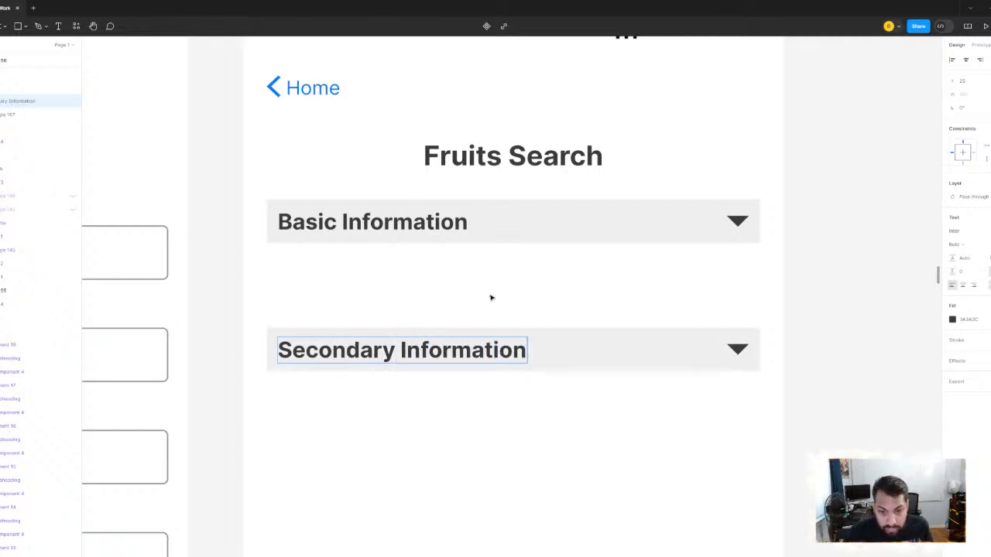
{"action": "key", "text": "Escape"}
- Duplicate the Secondary Information header below it and rename the copy Tertiary Information
{"action": "scroll", "coordinate": [511, 449], "scroll_direction": "down", "scroll_amount": 1}
{"action": "left_click", "coordinate": [559, 366]}
{"action": "left_click", "coordinate": [555, 343]}
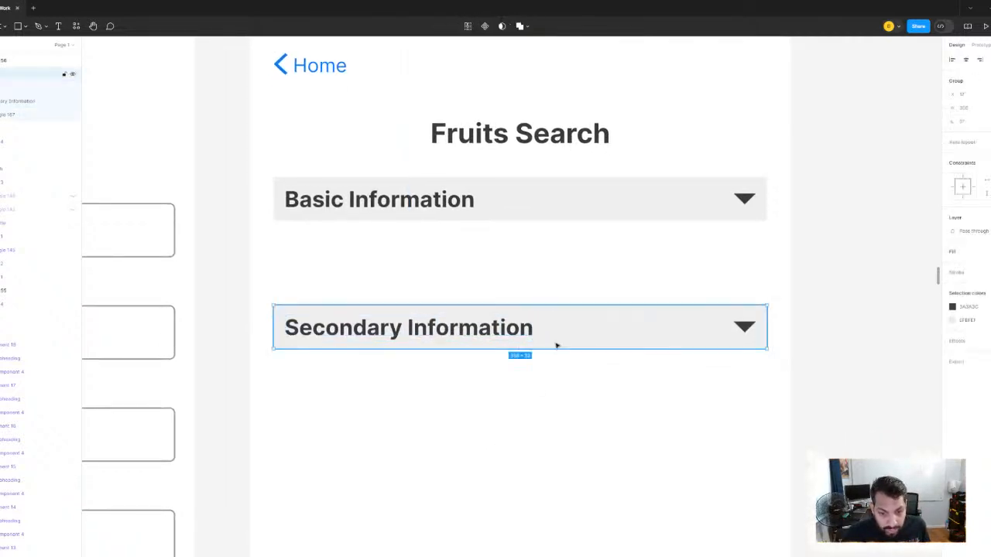
{"action": "left_click_drag", "start_coordinate": [500, 332], "coordinate": [506, 440]}
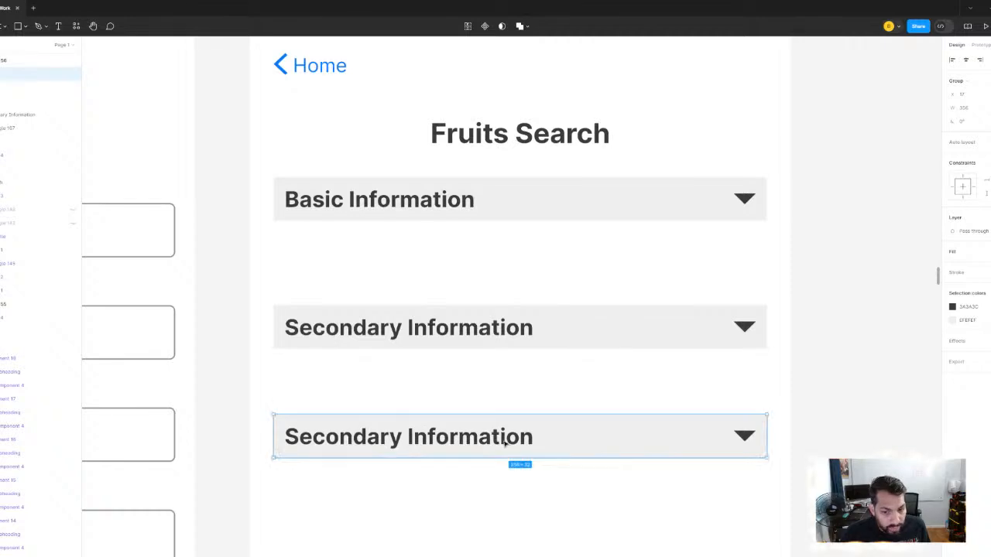
{"action": "double_click", "coordinate": [503, 438]}
{"action": "type", "text": "T"}
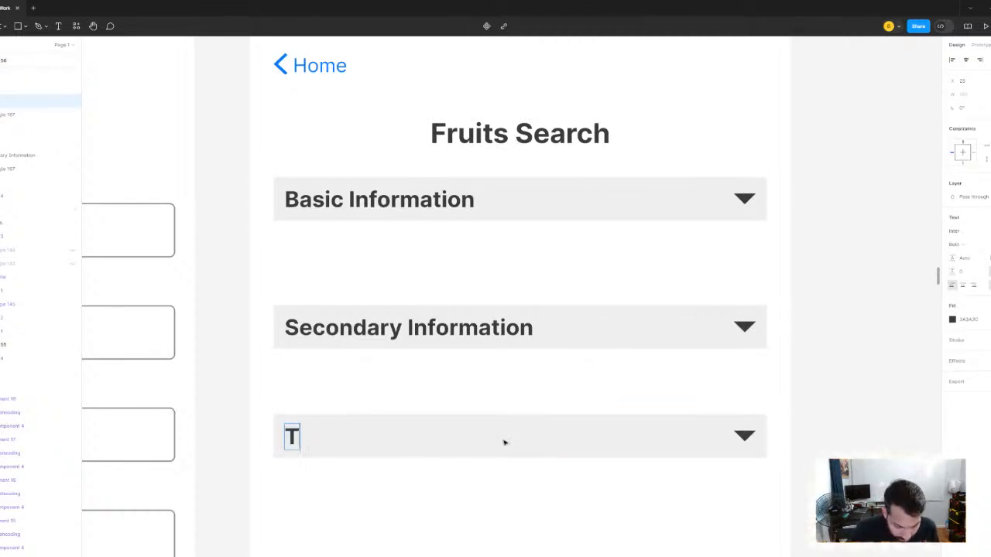
{"action": "type", "text": "ertia"}
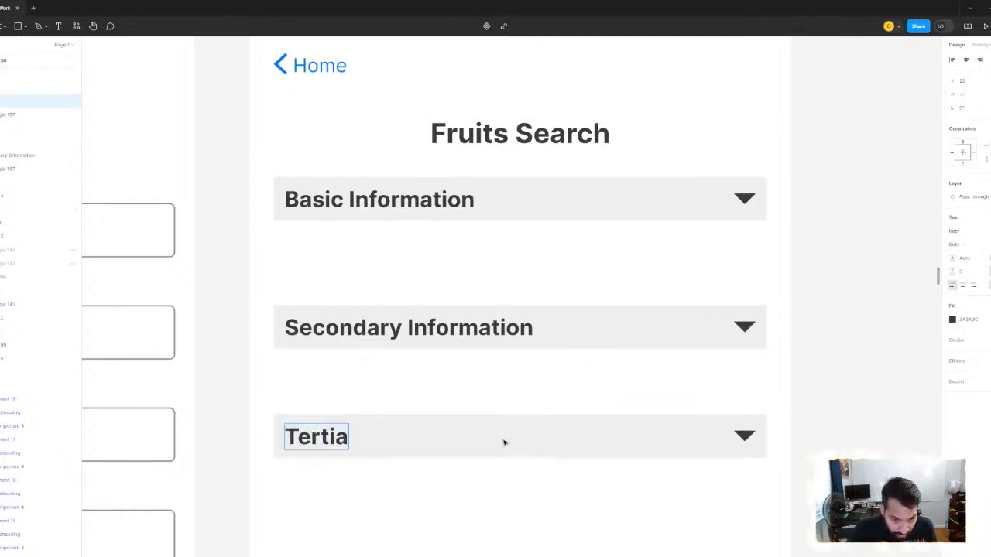
{"action": "type", "text": "ry Information"}
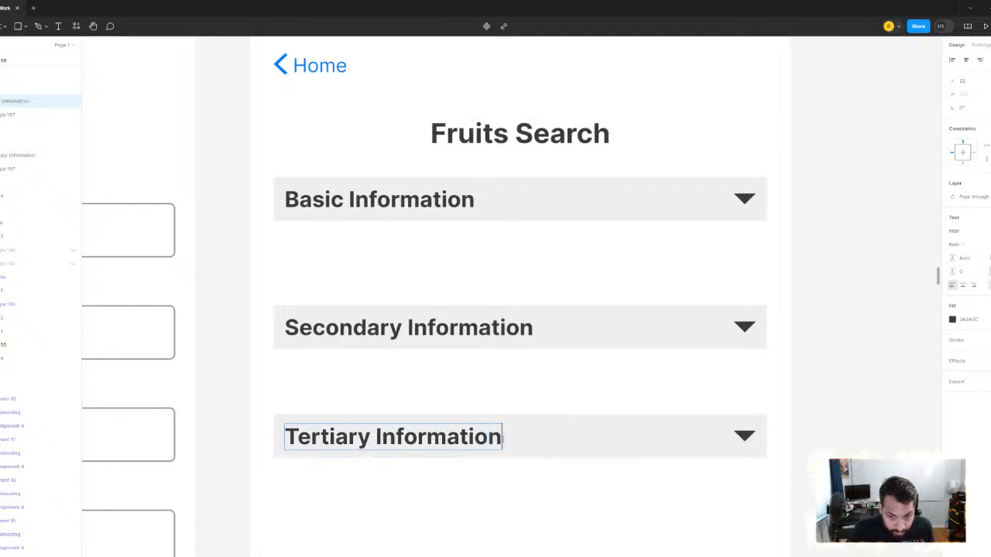
{"action": "left_click", "coordinate": [758, 367]}
{"action": "left_click", "coordinate": [757, 368]}
- Duplicate the Tertiary Information header below it to make a fourth section header
{"action": "left_click_drag", "start_coordinate": [562, 387], "coordinate": [547, 213]}
{"action": "scroll", "coordinate": [522, 297], "scroll_direction": "down", "scroll_amount": 3}
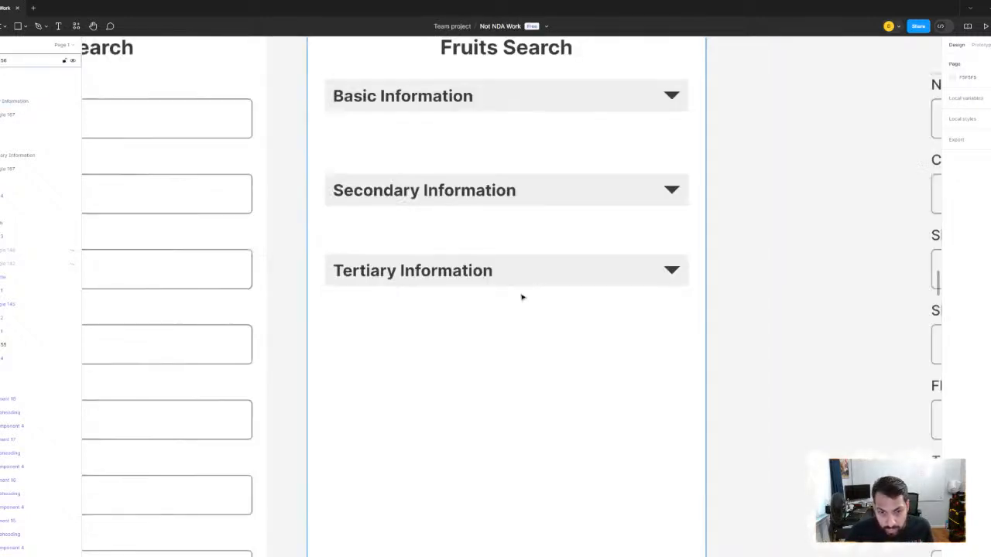
{"action": "scroll", "coordinate": [658, 287], "scroll_direction": "up", "scroll_amount": 2}
{"action": "left_click", "coordinate": [579, 304]}
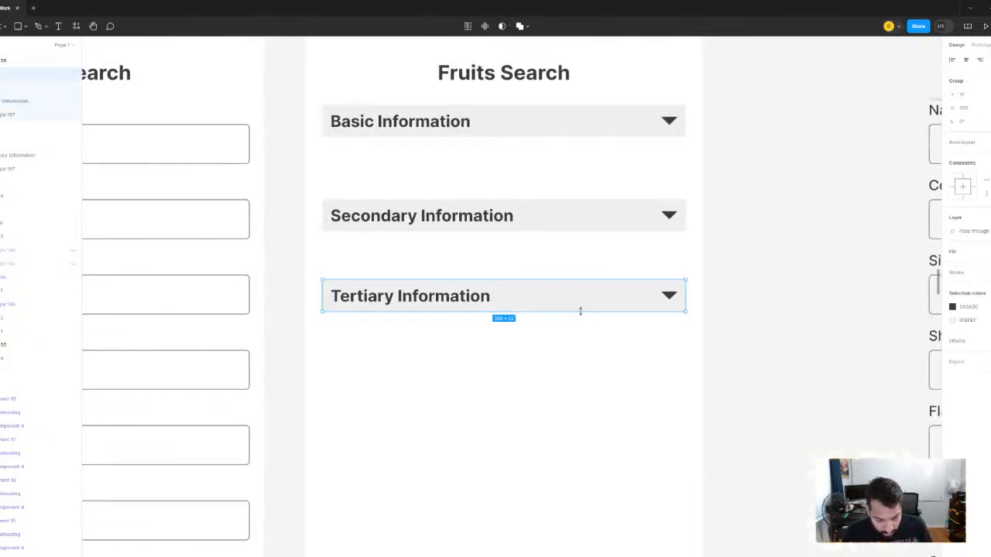
{"action": "left_click_drag", "start_coordinate": [548, 297], "coordinate": [546, 400]}
{"action": "double_click", "coordinate": [457, 399]}
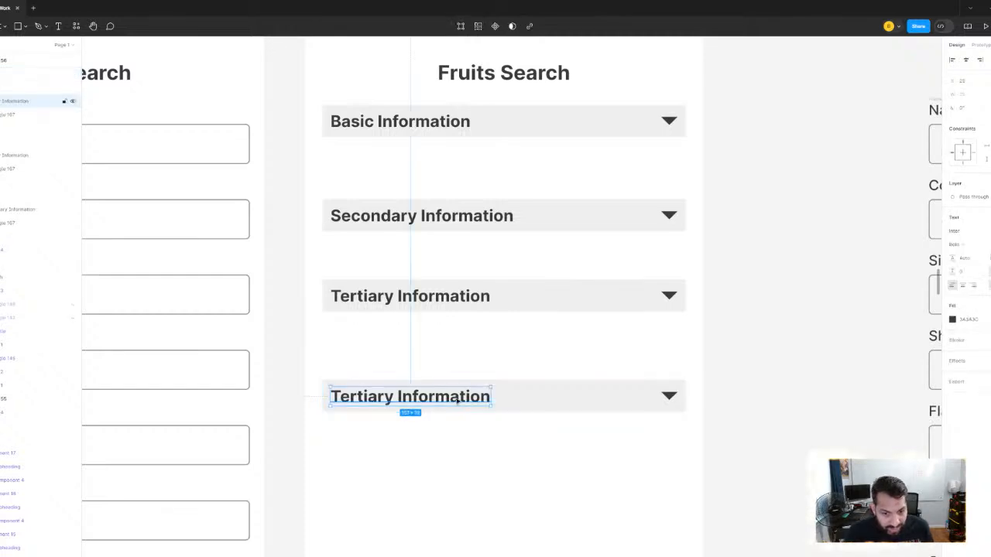
{"action": "double_click", "coordinate": [457, 399]}
{"action": "key", "text": "ctrl+a"}
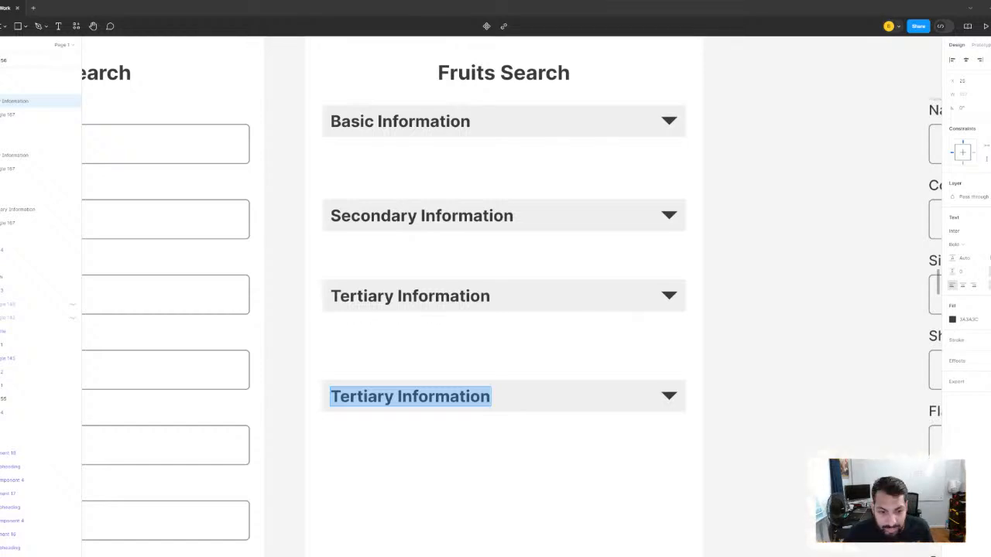
{"action": "key", "text": "Escape"}
{"action": "scroll", "coordinate": [464, 325], "scroll_direction": "down", "scroll_amount": 2}
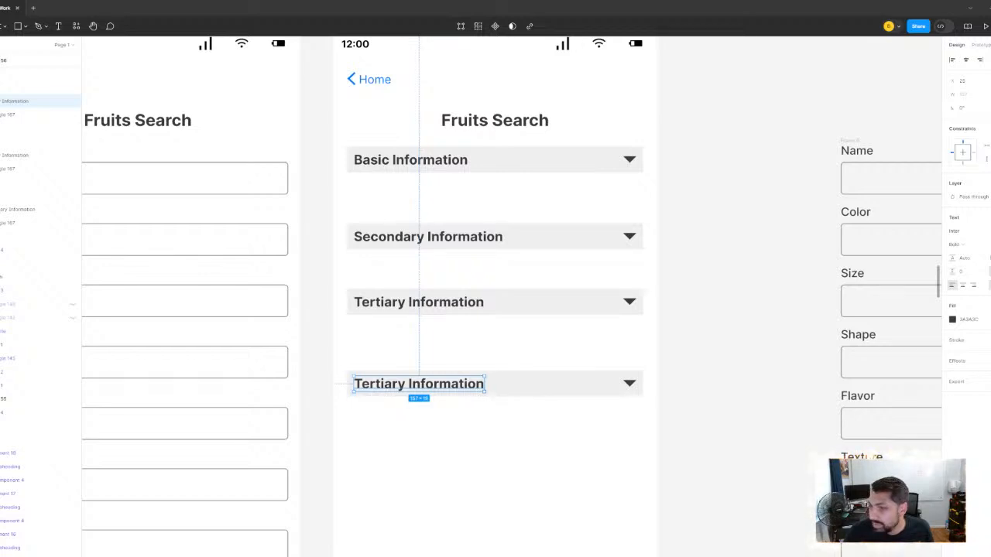
{"action": "left_click", "coordinate": [745, 171]}
- Rename the Basic Information header as Appearance
{"action": "scroll", "coordinate": [549, 223], "scroll_direction": "up", "scroll_amount": 2}
{"action": "scroll", "coordinate": [549, 223], "scroll_direction": "left", "scroll_amount": 3}
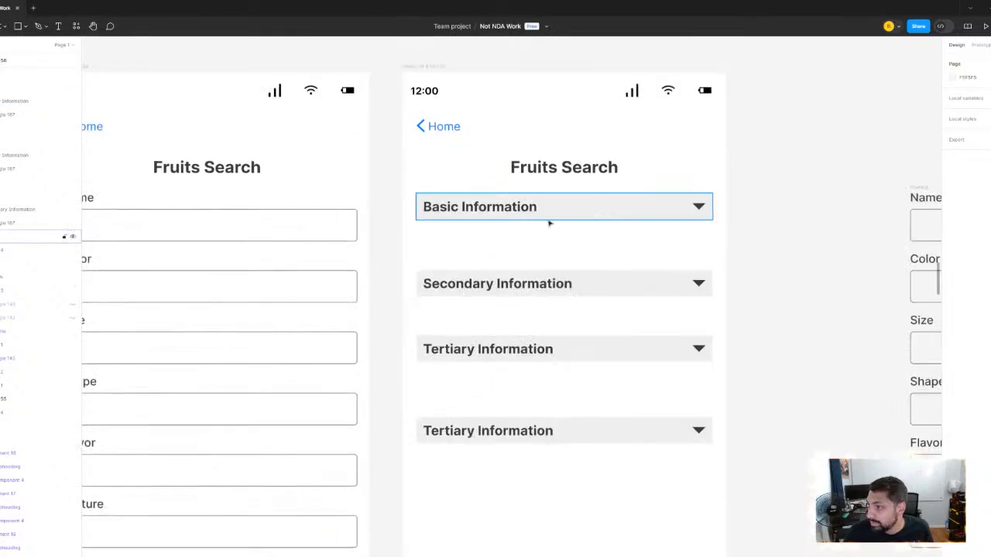
{"action": "scroll", "coordinate": [460, 206], "scroll_direction": "up", "scroll_amount": 3}
{"action": "double_click", "coordinate": [459, 200]}
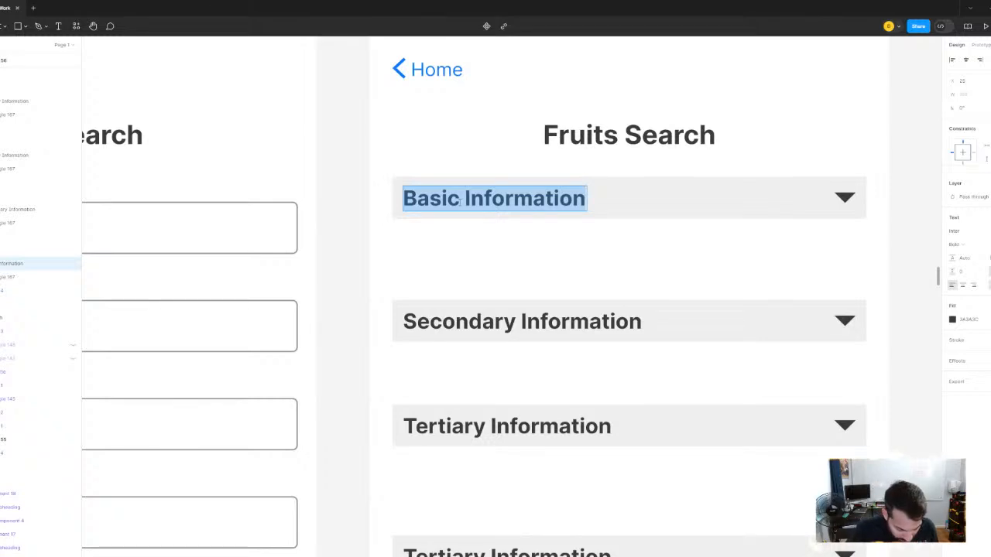
{"action": "type", "text": "Appears"}
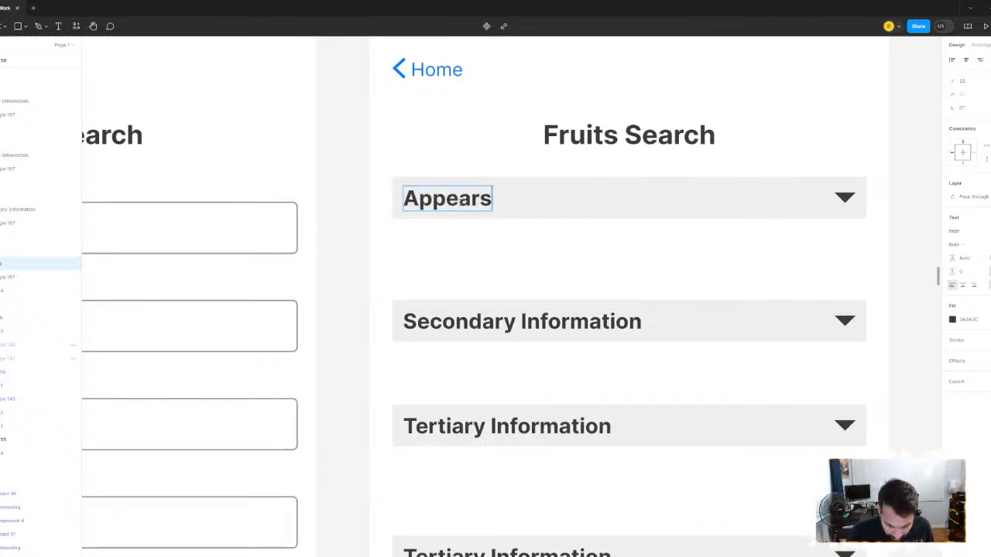
{"action": "key", "text": "BackSpace"}
{"action": "type", "text": "ANCE"}
{"action": "key", "text": "BackSpace"}
{"action": "key", "text": "BackSpace"}
{"action": "key", "text": "BackSpace"}
{"action": "key", "text": "BackSpace"}
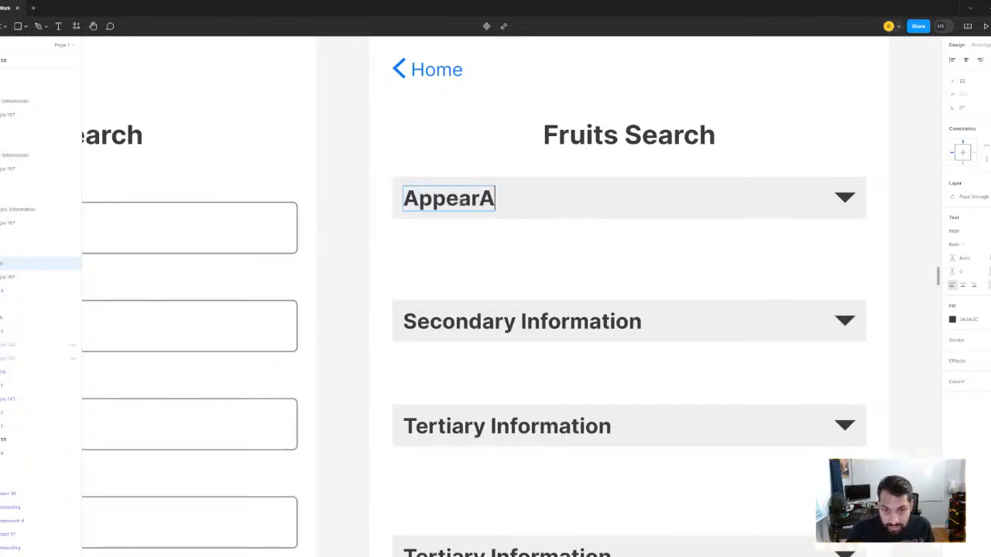
{"action": "type", "text": "ance"}
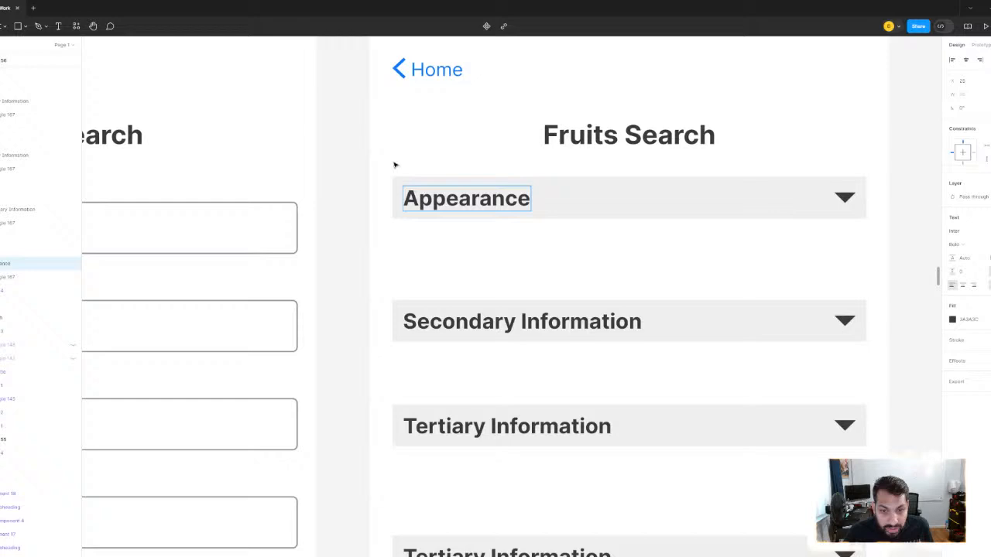
{"action": "left_click", "coordinate": [336, 159]}
- Rename the Secondary Information header as Flavor & Texture
{"action": "double_click", "coordinate": [498, 325]}
{"action": "double_click", "coordinate": [497, 325]}
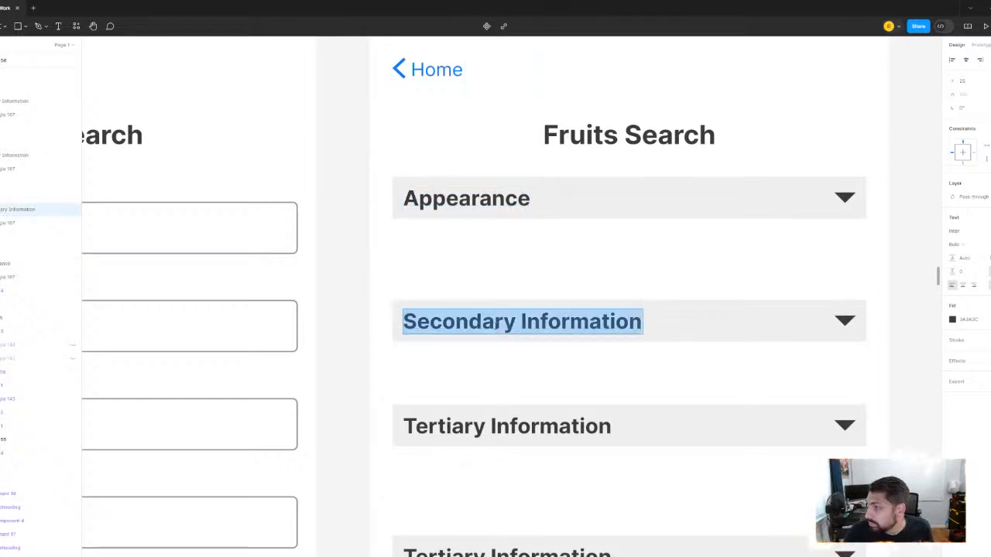
{"action": "type", "text": "Fla"}
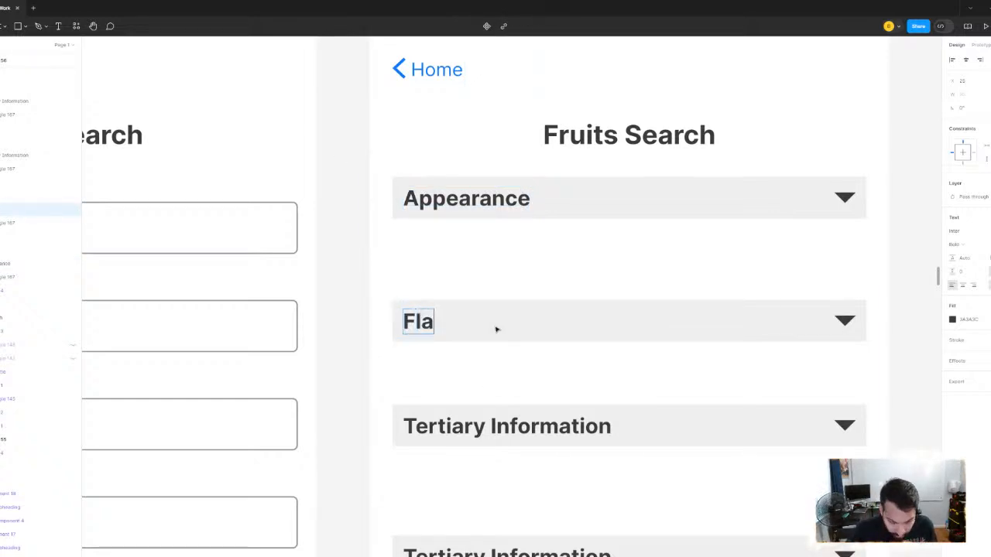
{"action": "type", "text": "vor and Texture"}
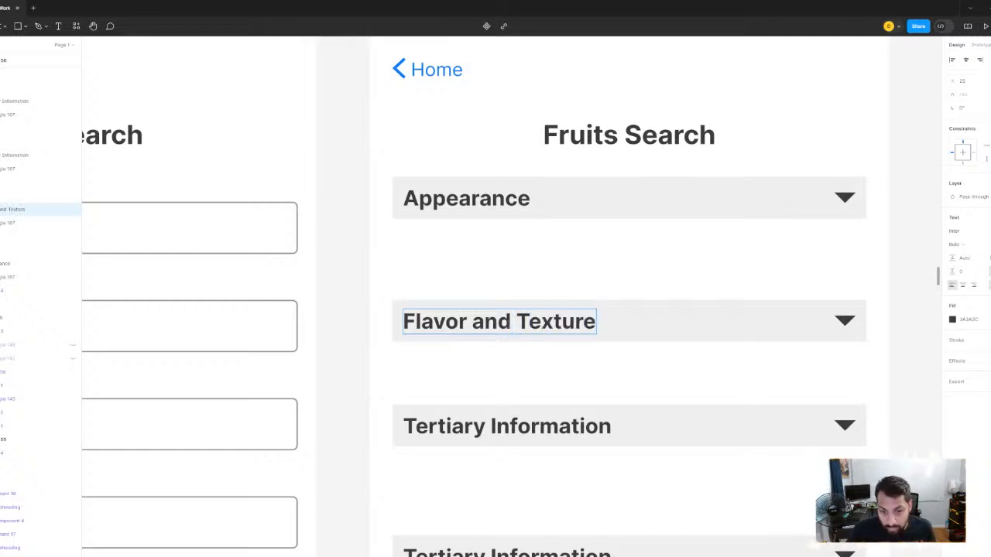
{"action": "key", "text": "BackSpace"}
{"action": "key", "text": "BackSpace"}
{"action": "key", "text": "BackSpace"}
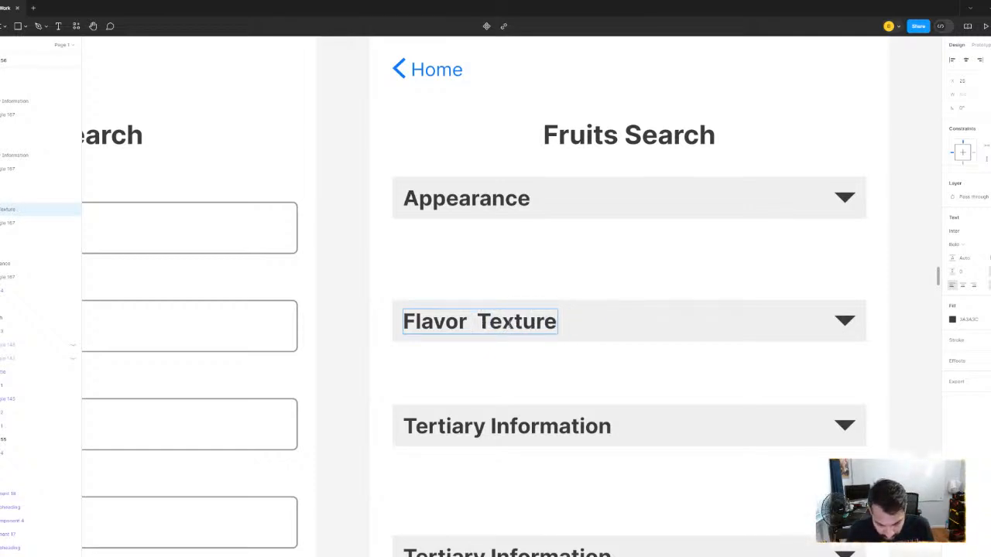
{"action": "type", "text": "&"}
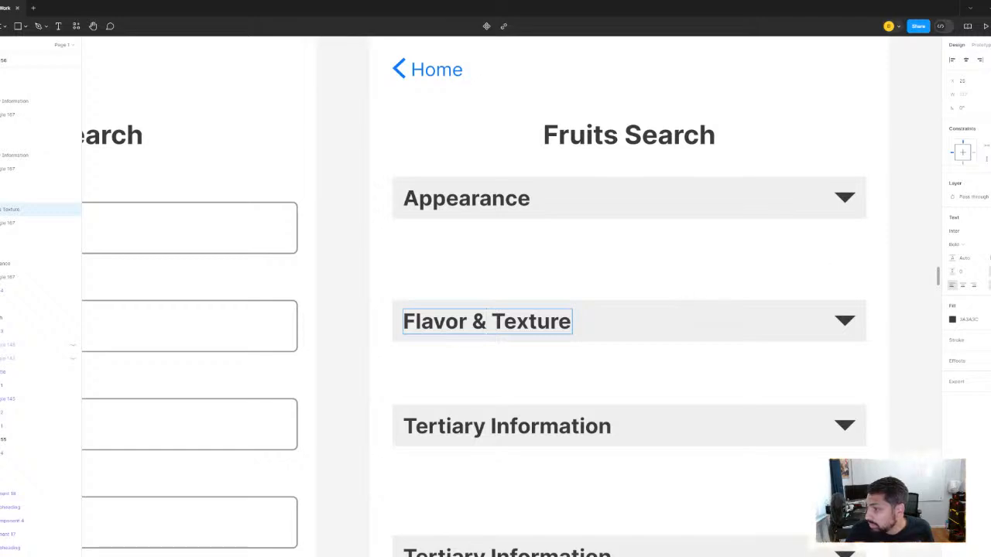
{"action": "key", "text": "Escape"}
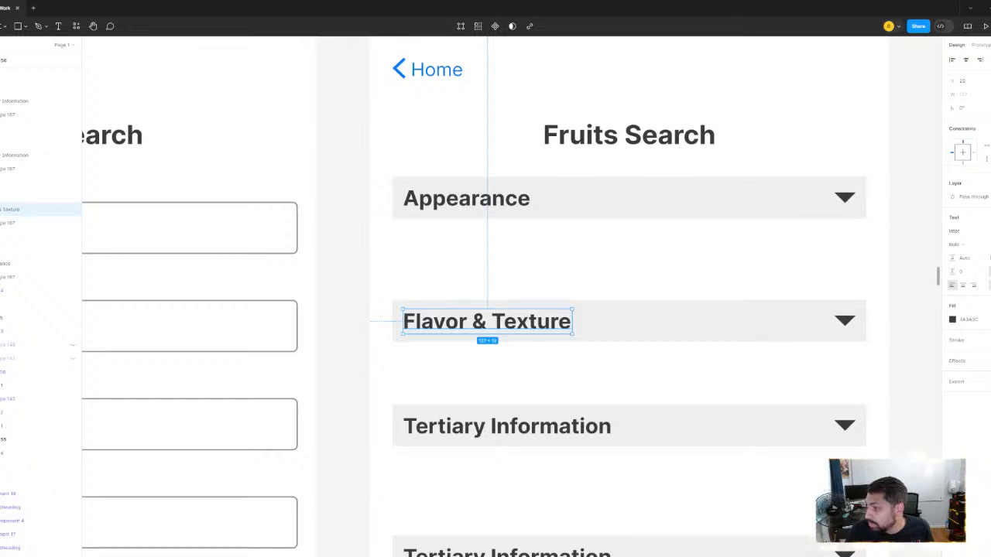
- Rename the third section header, Tertiary Information, as Harvesting
{"action": "left_click", "coordinate": [480, 432]}
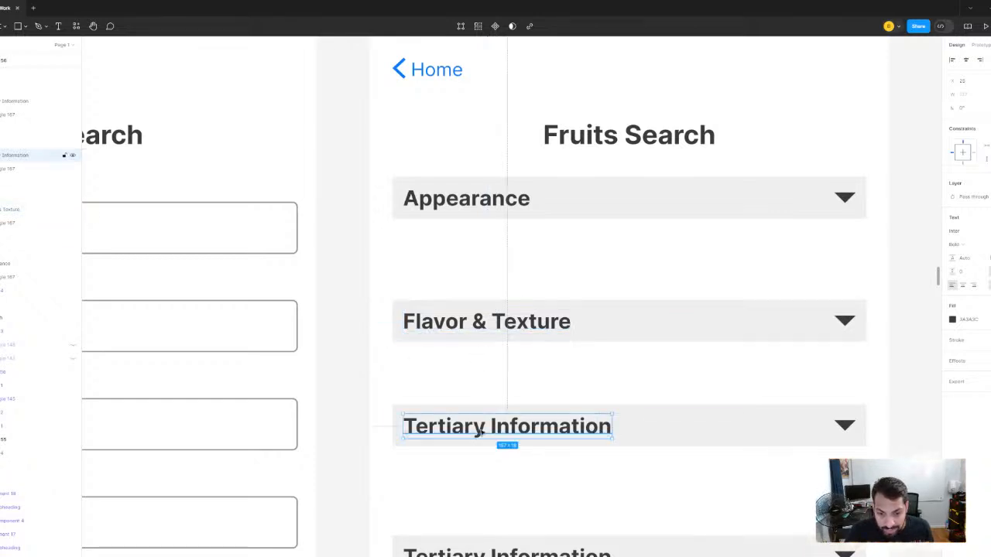
{"action": "key", "text": "Return"}
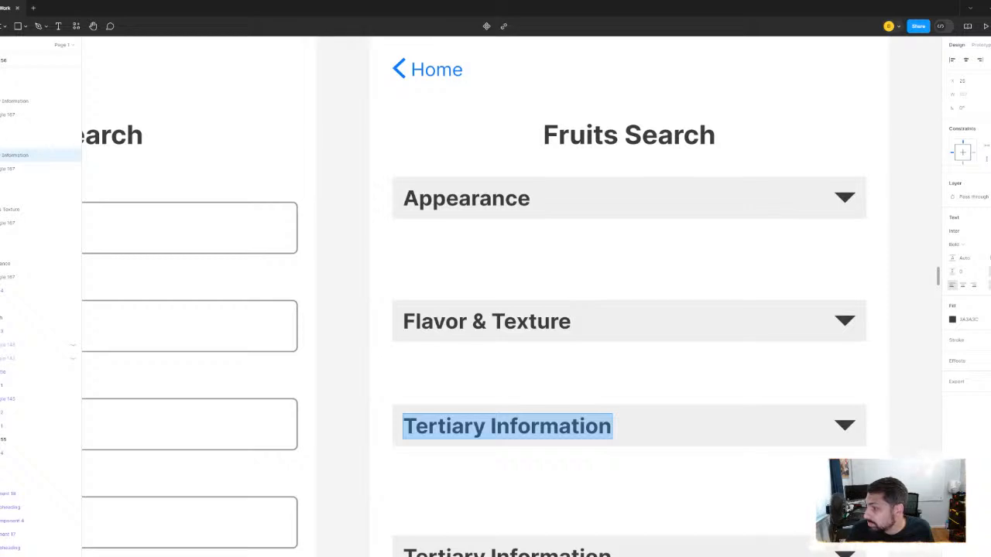
{"action": "type", "text": "Season"}
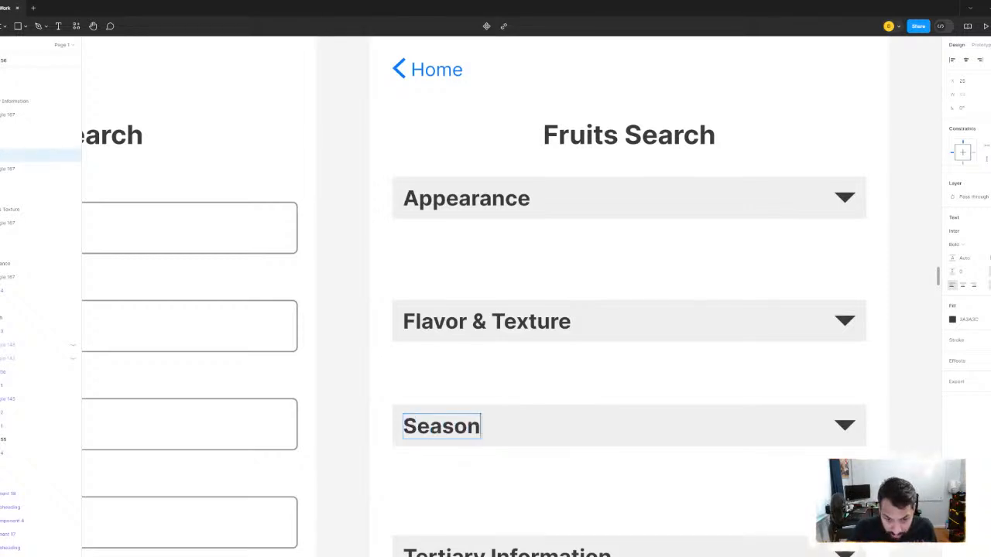
{"action": "type", "text": "al"}
{"action": "key", "text": "BackSpace"}
{"action": "key", "text": "BackSpace"}
{"action": "key", "text": "BackSpace"}
{"action": "key", "text": "BackSpace"}
{"action": "key", "text": "BackSpace"}
{"action": "key", "text": "BackSpace"}
{"action": "key", "text": "BackSpace"}
{"action": "key", "text": "BackSpace"}
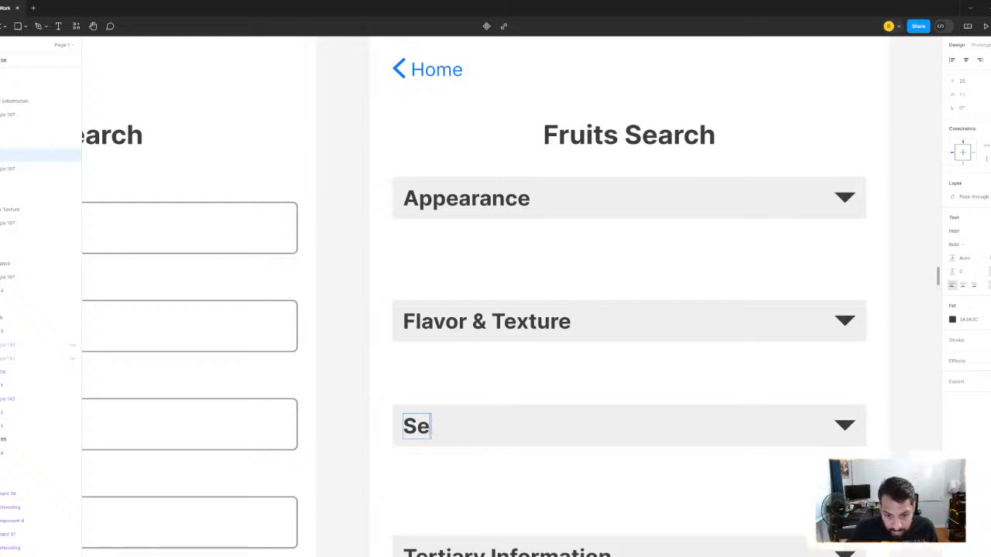
{"action": "type", "text": "Harvesting"}
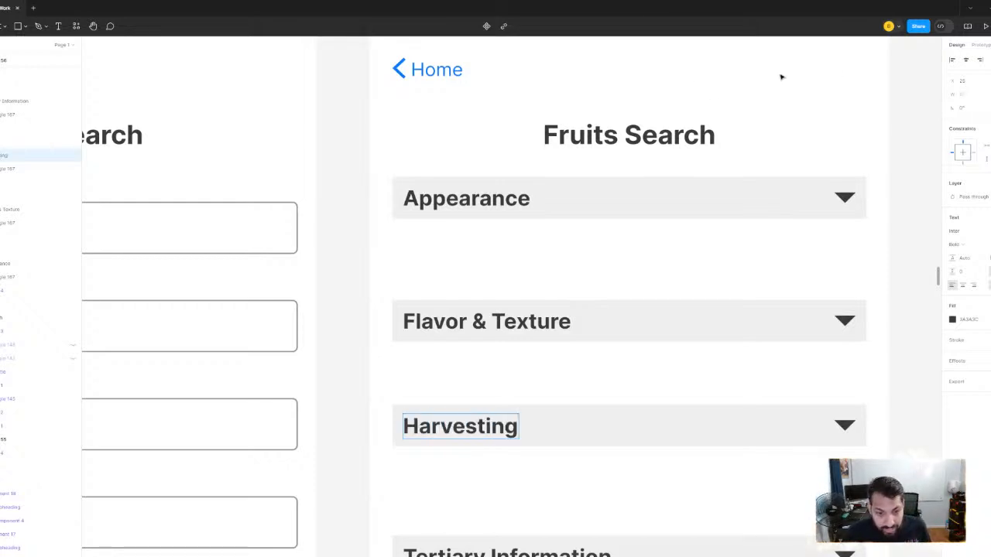
{"action": "key", "text": "Escape"}
- Rename the fourth section header as Storage
{"action": "scroll", "coordinate": [347, 173], "scroll_direction": "down", "scroll_amount": 4}
{"action": "left_click", "coordinate": [509, 410]}
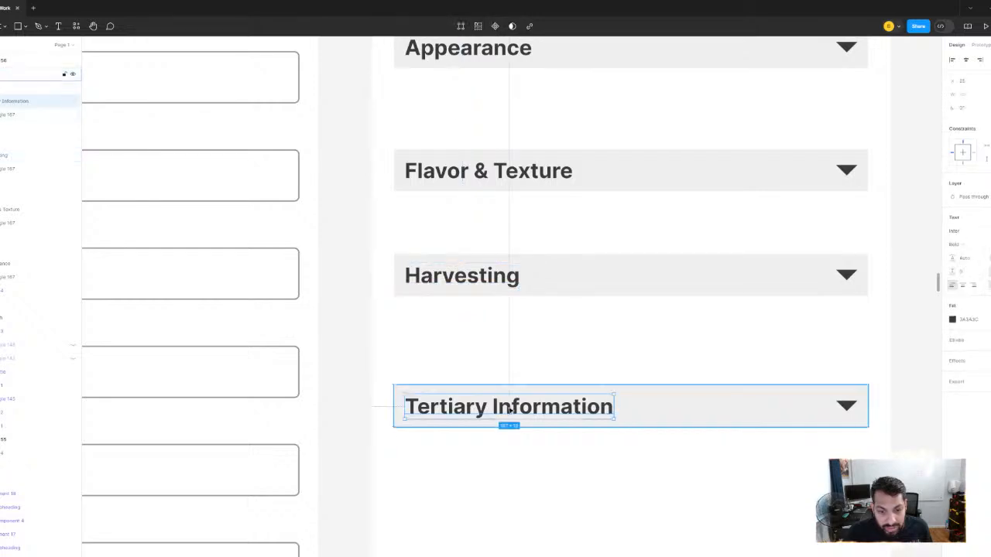
{"action": "double_click", "coordinate": [509, 410]}
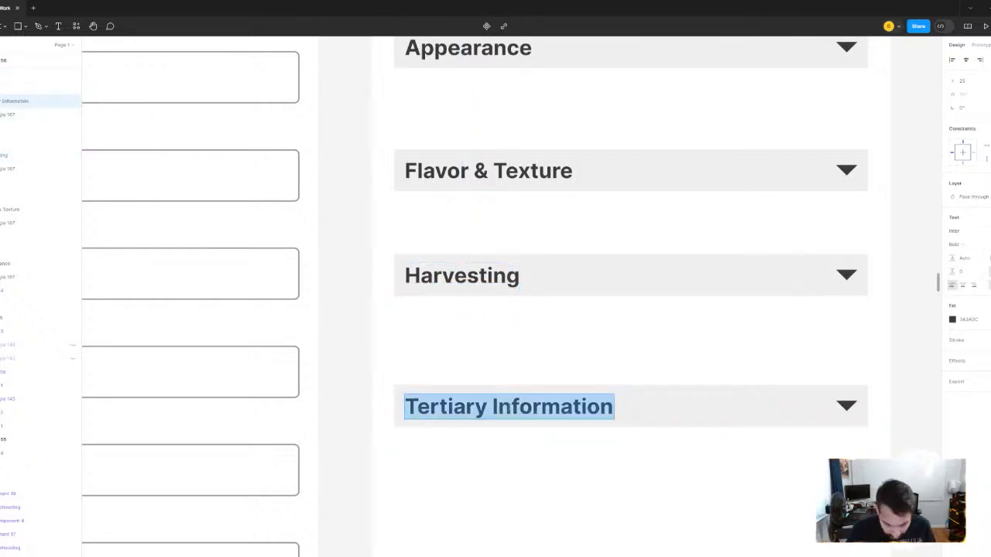
{"action": "type", "text": "Origin"}
{"action": "key", "text": "BackSpace"}
{"action": "key", "text": "BackSpace"}
{"action": "key", "text": "BackSpace"}
{"action": "key", "text": "BackSpace"}
{"action": "key", "text": "BackSpace"}
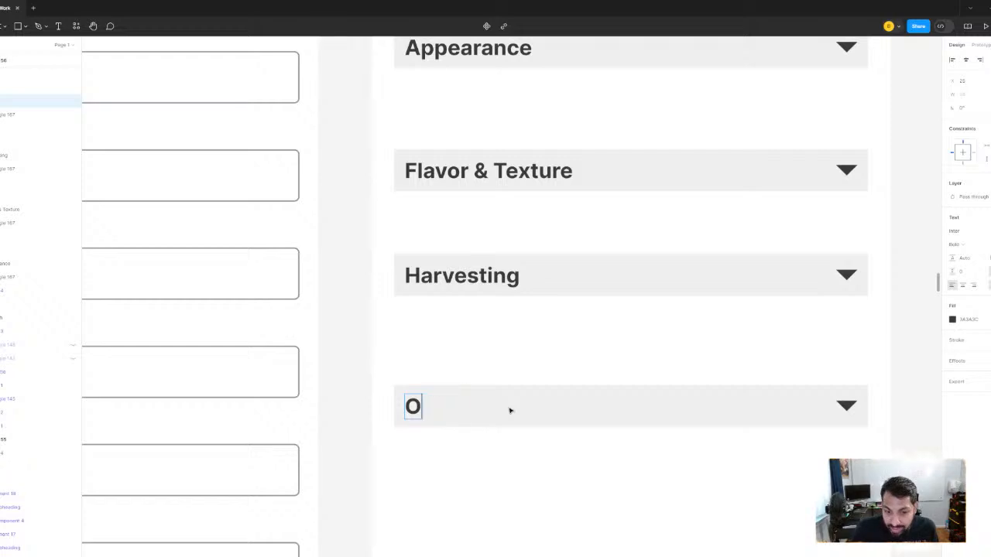
{"action": "key", "text": "BackSpace"}
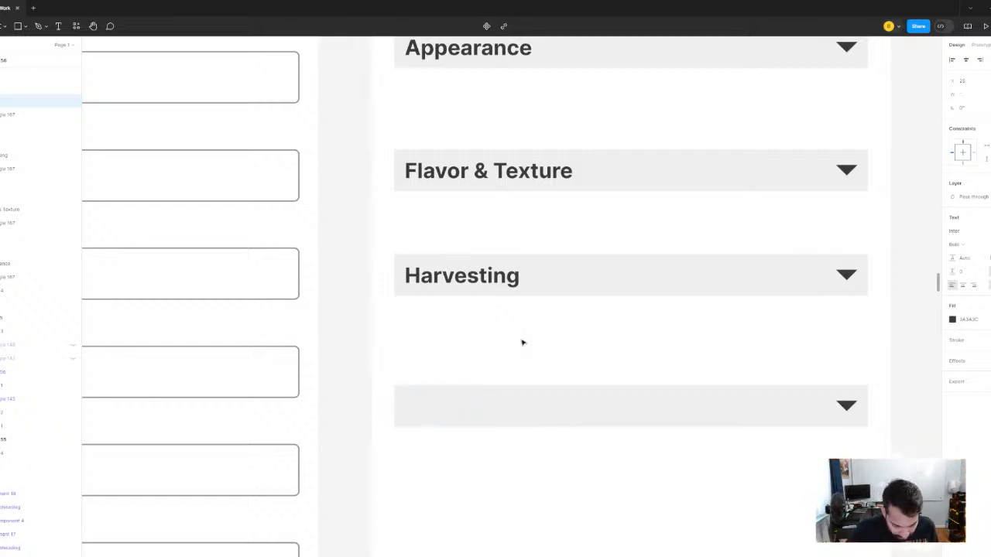
{"action": "left_click", "coordinate": [353, 240]}
- Move the Flavor & Texture, Harvesting and Storage headers down together to make room for fields under Appearance
{"action": "scroll", "coordinate": [352, 240], "scroll_direction": "down", "scroll_amount": 5}
{"action": "scroll", "coordinate": [464, 227], "scroll_direction": "up", "scroll_amount": 2}
{"action": "left_click", "coordinate": [465, 231]}
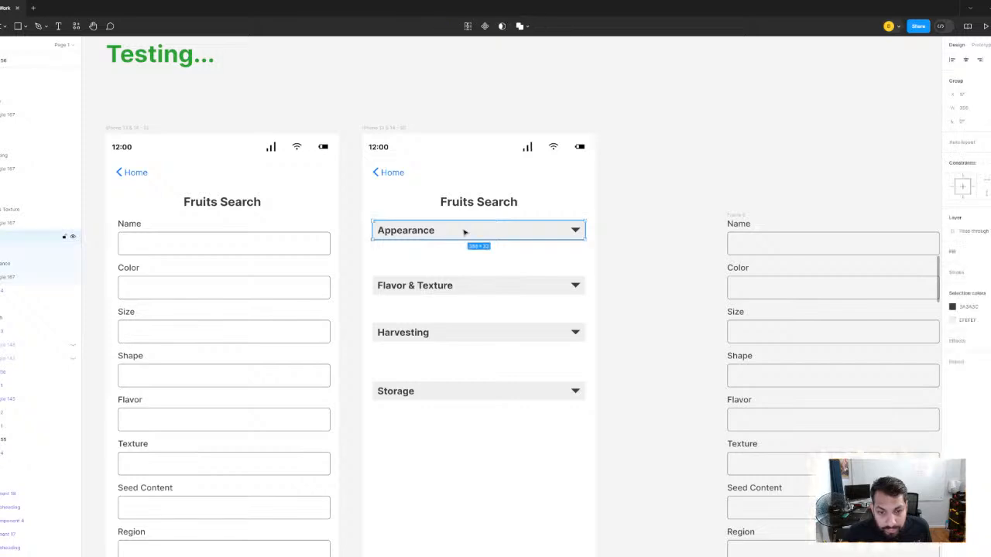
{"action": "scroll", "coordinate": [511, 231], "scroll_direction": "up", "scroll_amount": 2}
{"action": "left_click", "coordinate": [491, 195]}
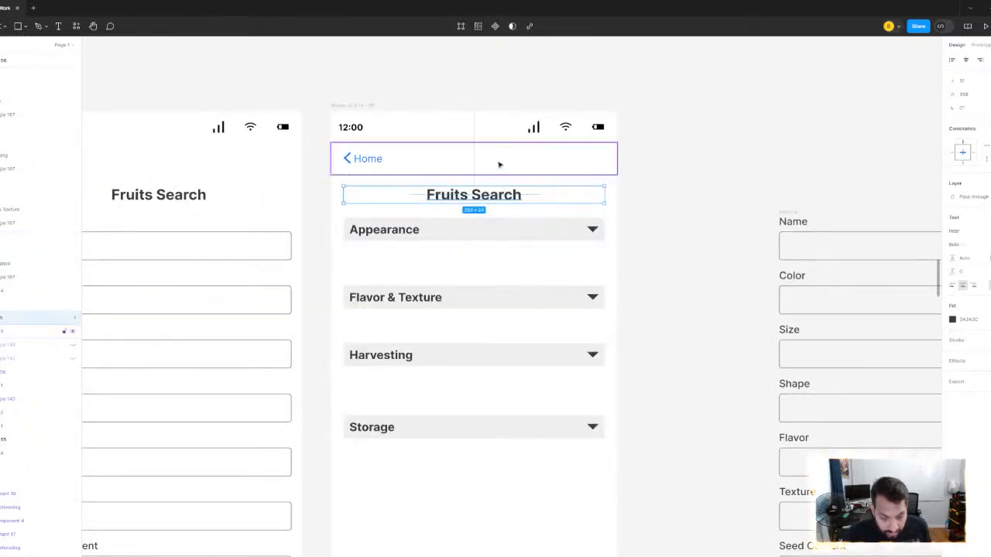
{"action": "left_click", "coordinate": [489, 236]}
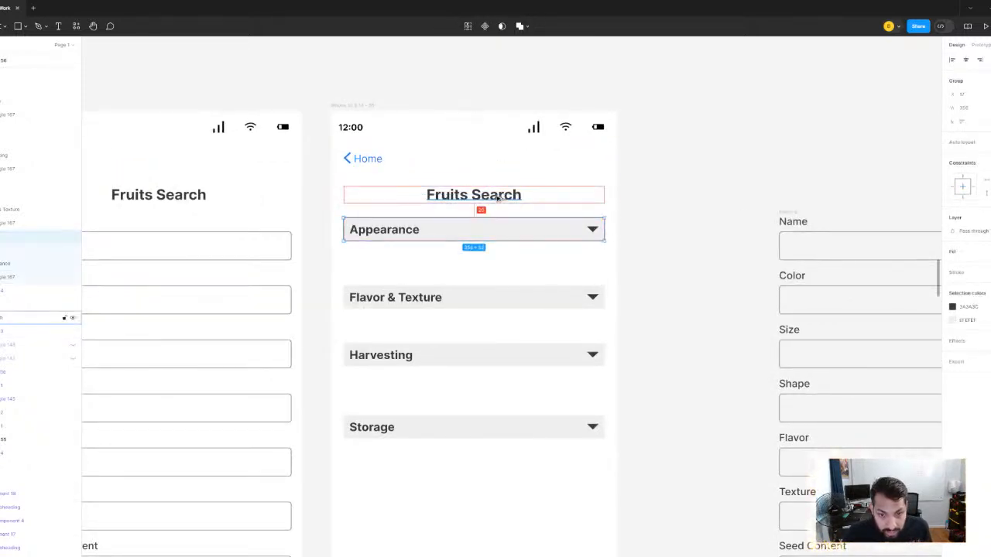
{"action": "scroll", "coordinate": [469, 288], "scroll_direction": "down", "scroll_amount": 1}
{"action": "left_click", "coordinate": [468, 293]}
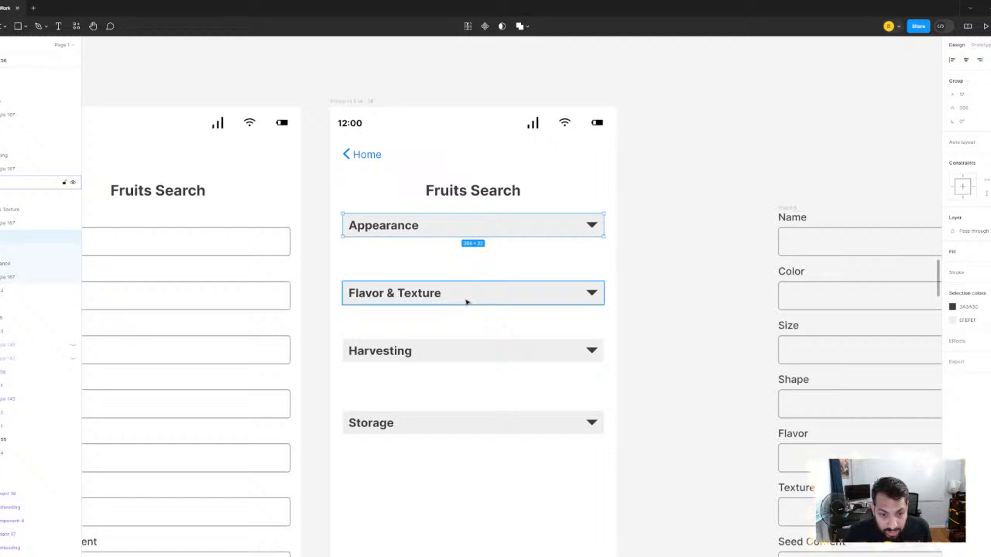
{"action": "left_click", "coordinate": [458, 352], "text": "shift"}
{"action": "left_click", "coordinate": [452, 423], "text": "shift"}
{"action": "left_click_drag", "start_coordinate": [460, 293], "coordinate": [459, 456]}
{"action": "scroll", "coordinate": [721, 244], "scroll_direction": "right", "scroll_amount": 1}
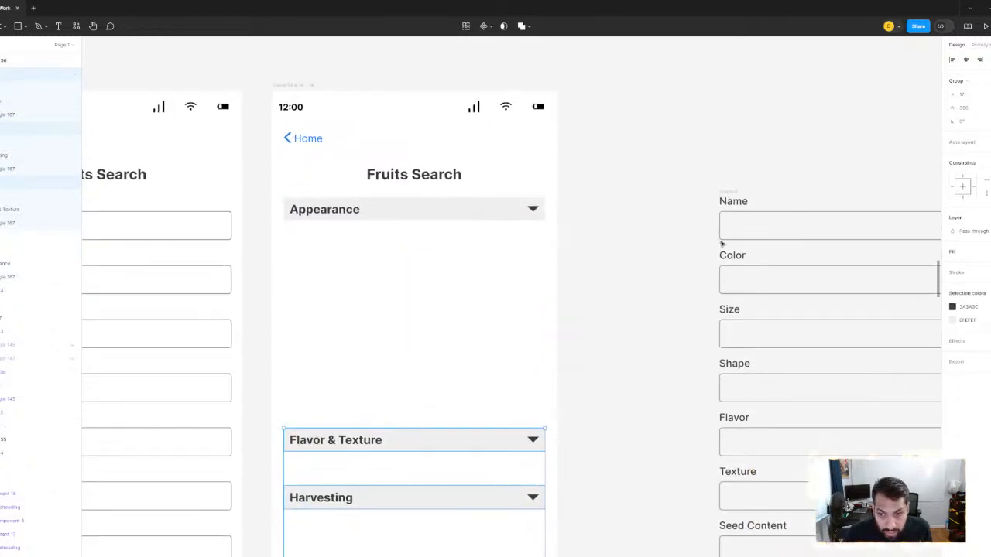
- Move the Name field from the spare field stack into the Fruits Search screen, directly under the Appearance header
{"action": "left_click", "coordinate": [835, 231]}
{"action": "left_click_drag", "start_coordinate": [834, 230], "coordinate": [548, 221]}
{"action": "scroll", "coordinate": [548, 221], "scroll_direction": "down", "scroll_amount": 2}
{"action": "left_click_drag", "start_coordinate": [551, 161], "coordinate": [636, 199]}
{"action": "right_click", "coordinate": [576, 250]}
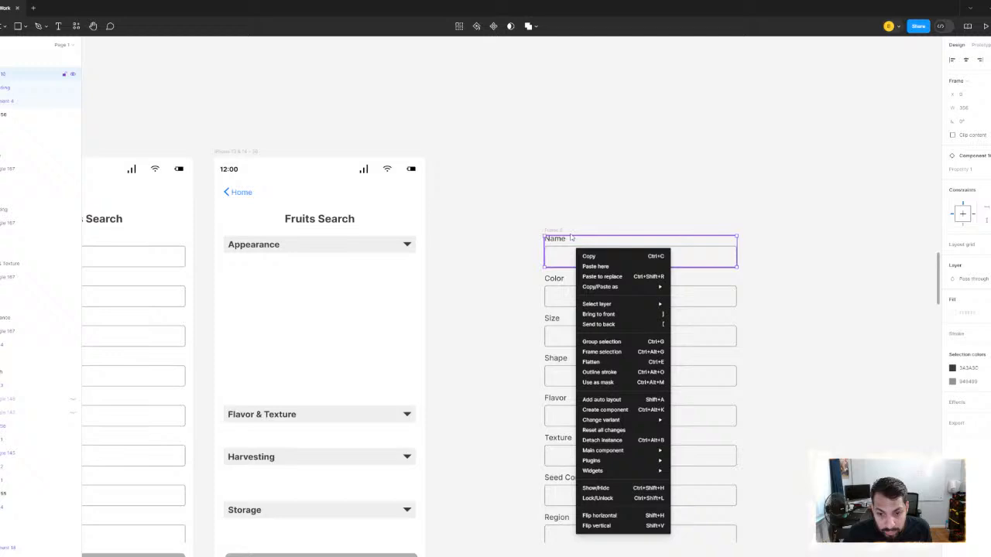
{"action": "left_click", "coordinate": [532, 176]}
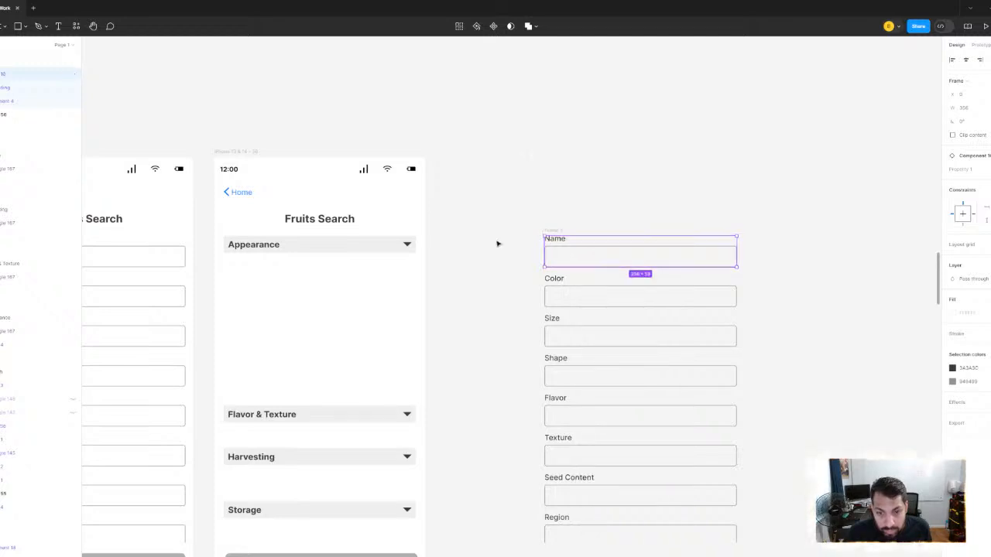
{"action": "left_click_drag", "start_coordinate": [498, 243], "coordinate": [592, 234]}
{"action": "left_click_drag", "start_coordinate": [645, 257], "coordinate": [434, 283]}
{"action": "scroll", "coordinate": [385, 273], "scroll_direction": "up", "scroll_amount": 5}
{"action": "scroll", "coordinate": [537, 257], "scroll_direction": "right", "scroll_amount": 3}
{"action": "scroll", "coordinate": [537, 257], "scroll_direction": "down", "scroll_amount": 2}
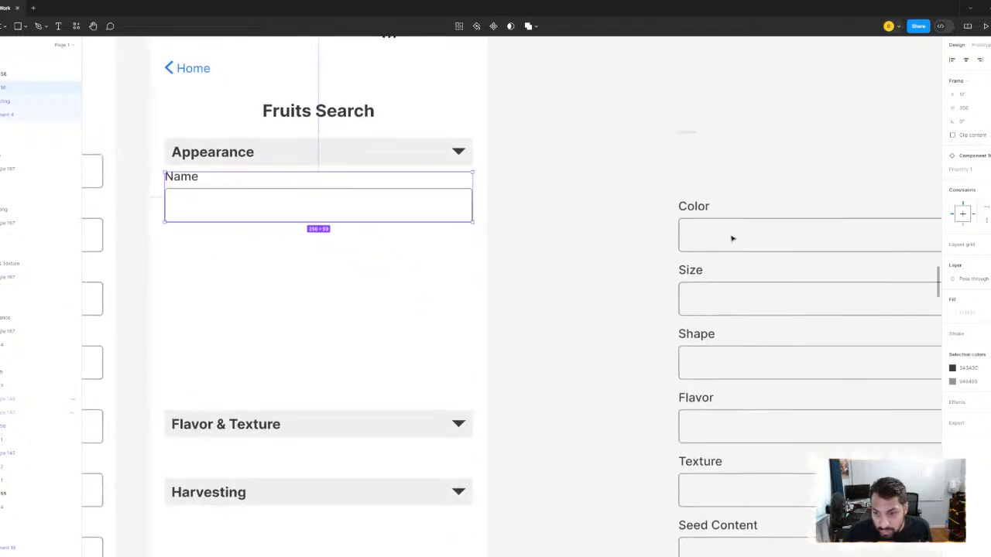
- Move the Color and Size fields from the spare stack into the Appearance section, below the Name field
{"action": "left_click_drag", "start_coordinate": [744, 239], "coordinate": [263, 263]}
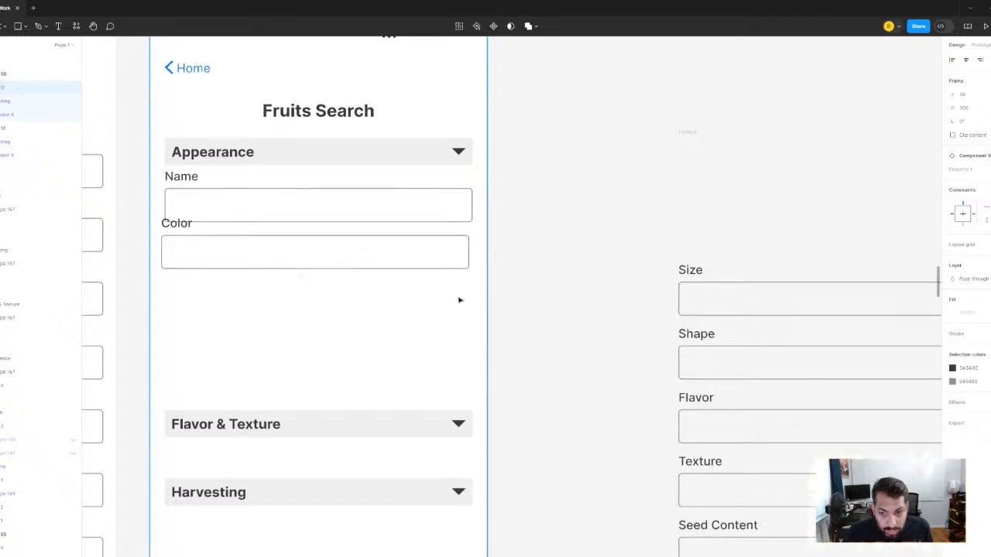
{"action": "left_click", "coordinate": [817, 308]}
{"action": "left_click_drag", "start_coordinate": [817, 309], "coordinate": [327, 316]}
{"action": "scroll", "coordinate": [328, 316], "scroll_direction": "down", "scroll_amount": 2}
- Move the Name, Color and Size fields together out of the Appearance section, back to the spare field stack
{"action": "left_click", "coordinate": [375, 261]}
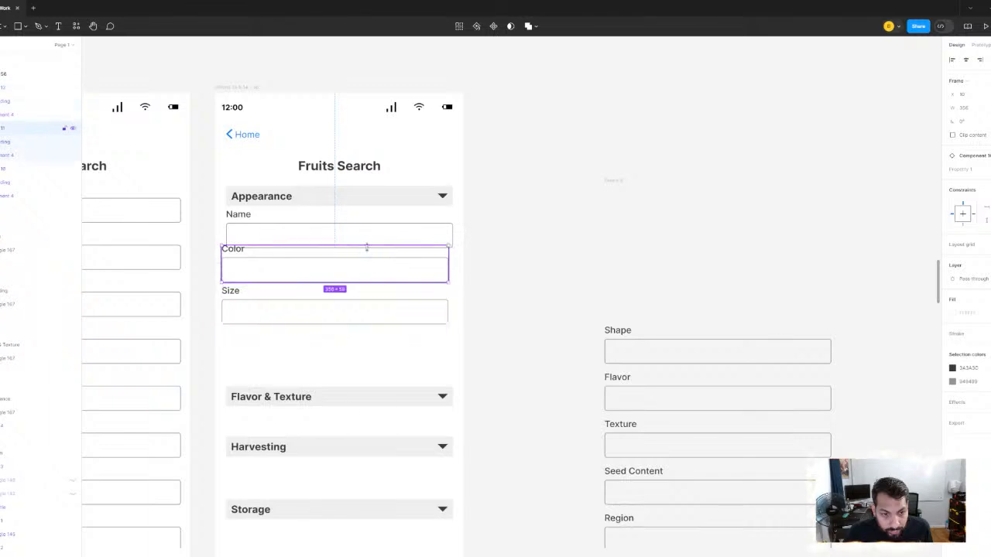
{"action": "left_click", "coordinate": [369, 242]}
{"action": "left_click", "coordinate": [364, 269], "text": "shift"}
{"action": "left_click", "coordinate": [348, 301], "text": "shift"}
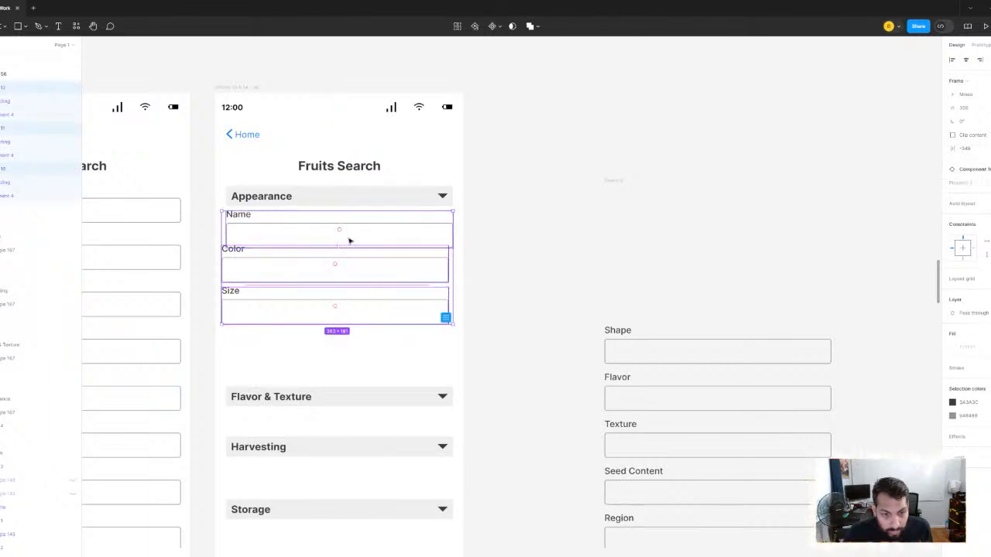
{"action": "left_click_drag", "start_coordinate": [349, 239], "coordinate": [703, 205]}
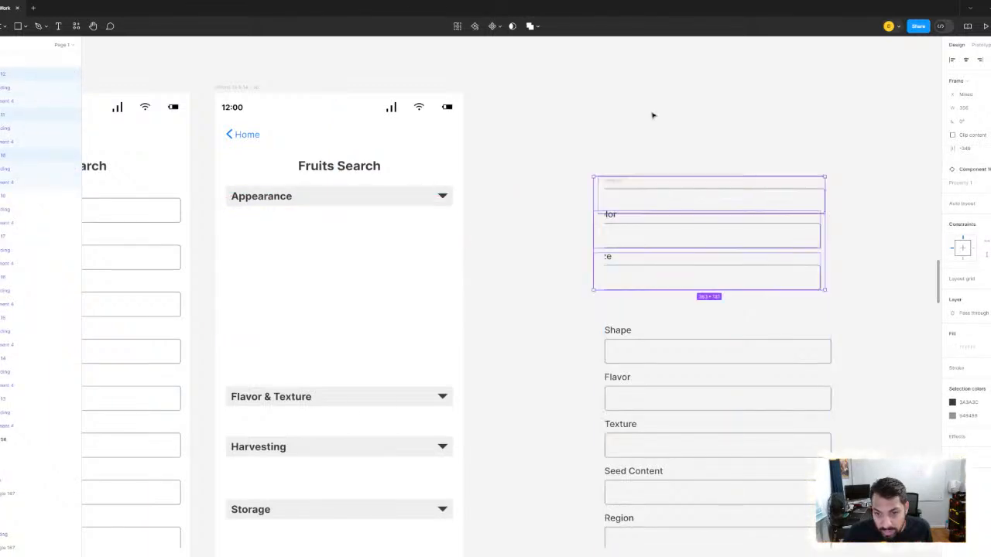
- Select the returned Name, Color and Size fields and shift them slightly inside the spare field frame
{"action": "left_click", "coordinate": [653, 116]}
{"action": "left_click_drag", "start_coordinate": [578, 149], "coordinate": [705, 533]}
{"action": "left_click", "coordinate": [854, 184]}
{"action": "left_click", "coordinate": [683, 207]}
{"action": "left_click", "coordinate": [647, 232], "text": "shift"}
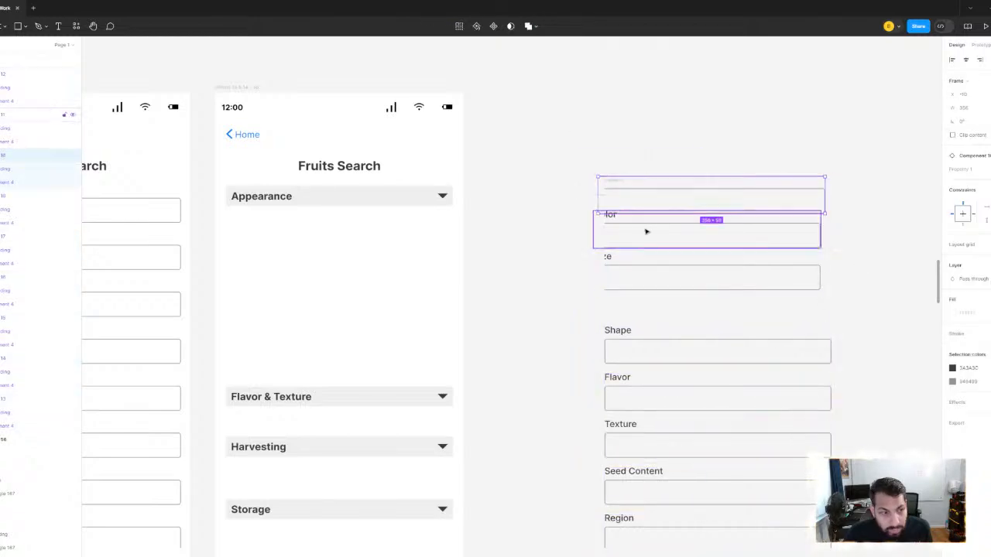
{"action": "left_click", "coordinate": [649, 283], "text": "shift"}
{"action": "left_click_drag", "start_coordinate": [643, 203], "coordinate": [657, 206]}
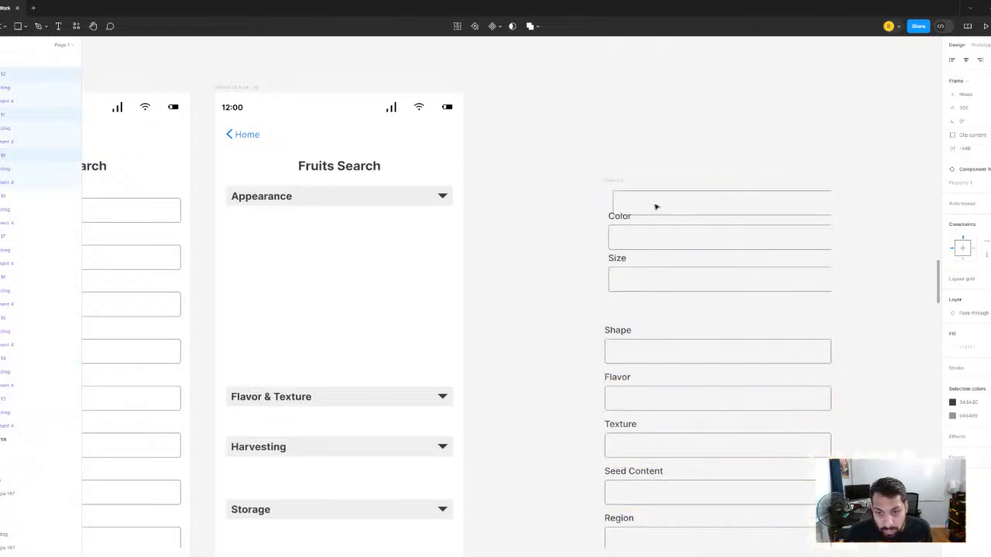
- Ungroup the spare field frame beside the Fruits Search screens and delete all of its fields
{"action": "left_click", "coordinate": [656, 164]}
{"action": "left_click", "coordinate": [661, 207]}
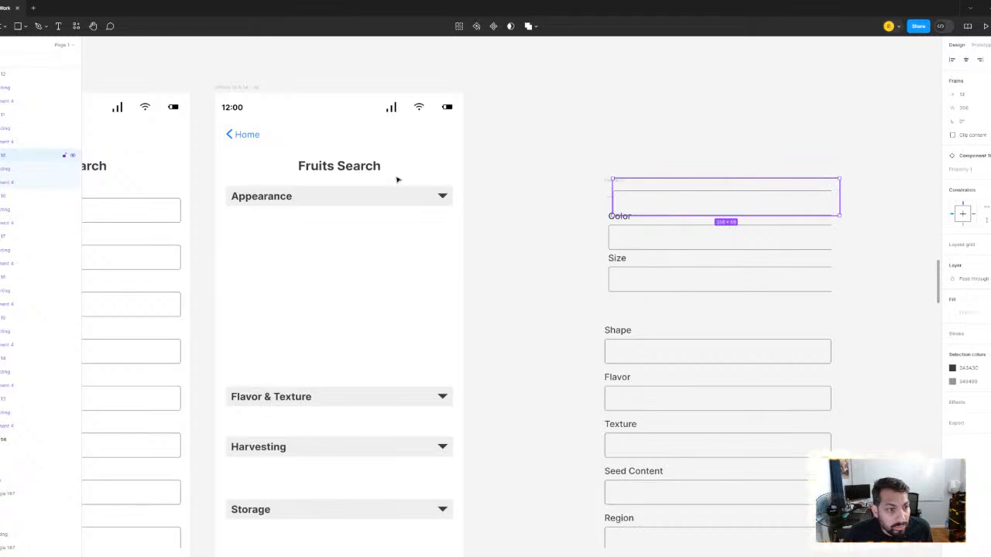
{"action": "scroll", "coordinate": [21, 152], "scroll_direction": "up", "scroll_amount": 1}
{"action": "left_click", "coordinate": [8, 74]}
{"action": "scroll", "coordinate": [719, 232], "scroll_direction": "down", "scroll_amount": 3}
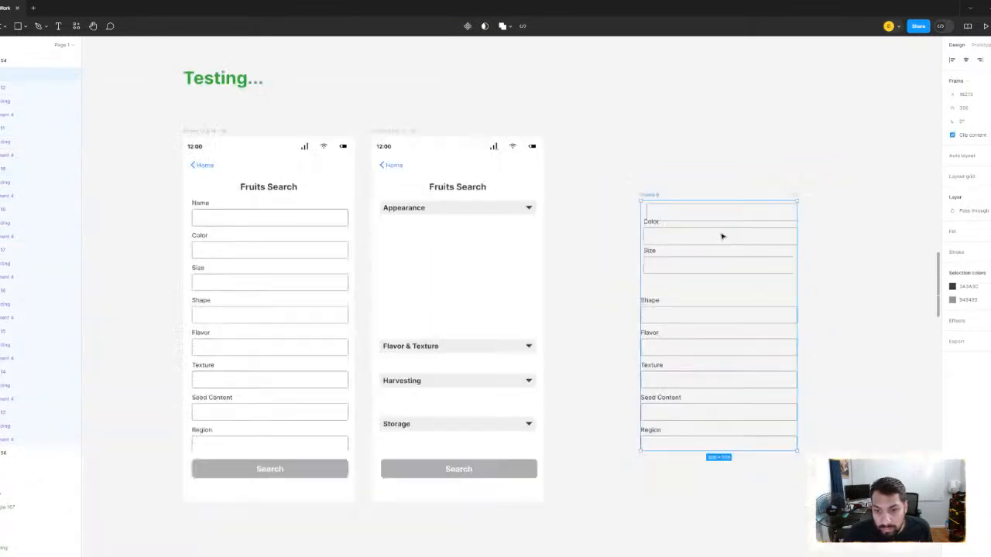
{"action": "right_click", "coordinate": [720, 218]}
{"action": "left_click", "coordinate": [757, 338]}
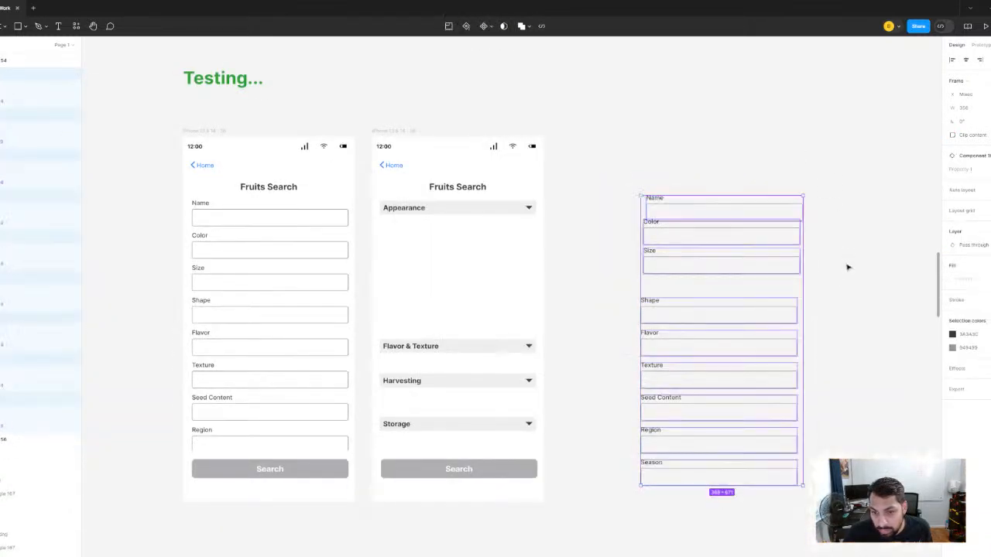
{"action": "left_click", "coordinate": [847, 266]}
{"action": "scroll", "coordinate": [684, 217], "scroll_direction": "down", "scroll_amount": 2}
{"action": "left_click_drag", "start_coordinate": [640, 159], "coordinate": [728, 403]}
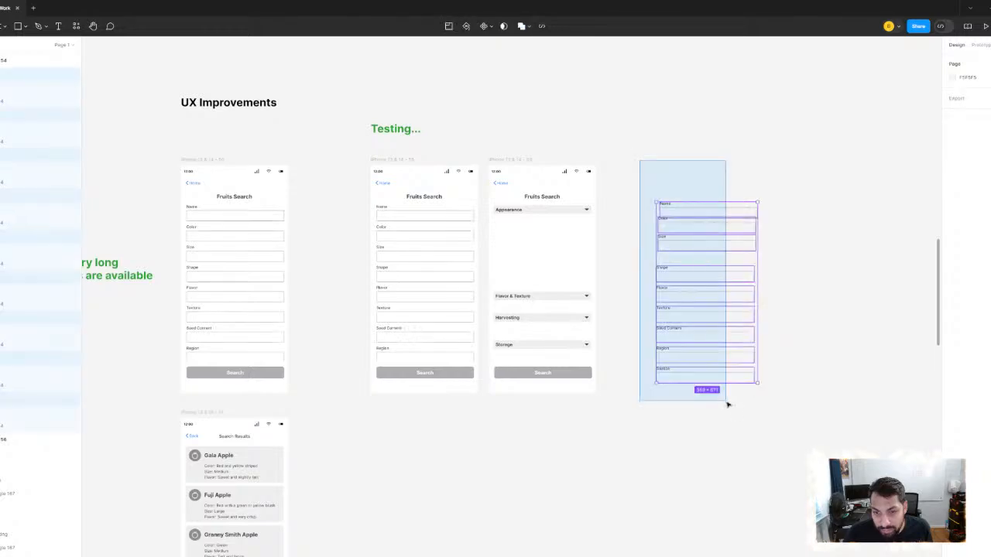
{"action": "key", "text": "Delete"}
- Find the Component 10 text field set above the user flow and copy its empty Subheading variant
{"action": "scroll", "coordinate": [518, 210], "scroll_direction": "down", "scroll_amount": 5}
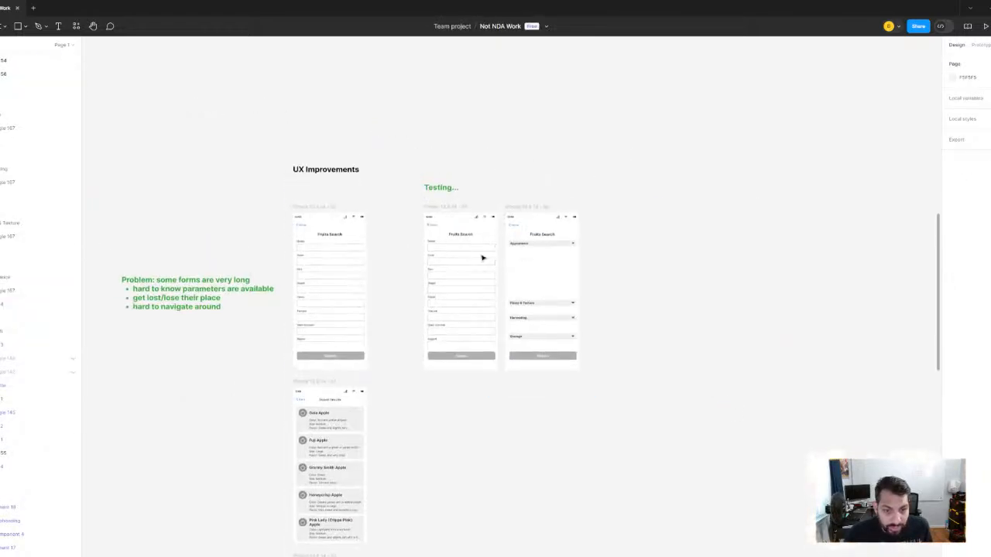
{"action": "scroll", "coordinate": [529, 285], "scroll_direction": "up", "scroll_amount": 10}
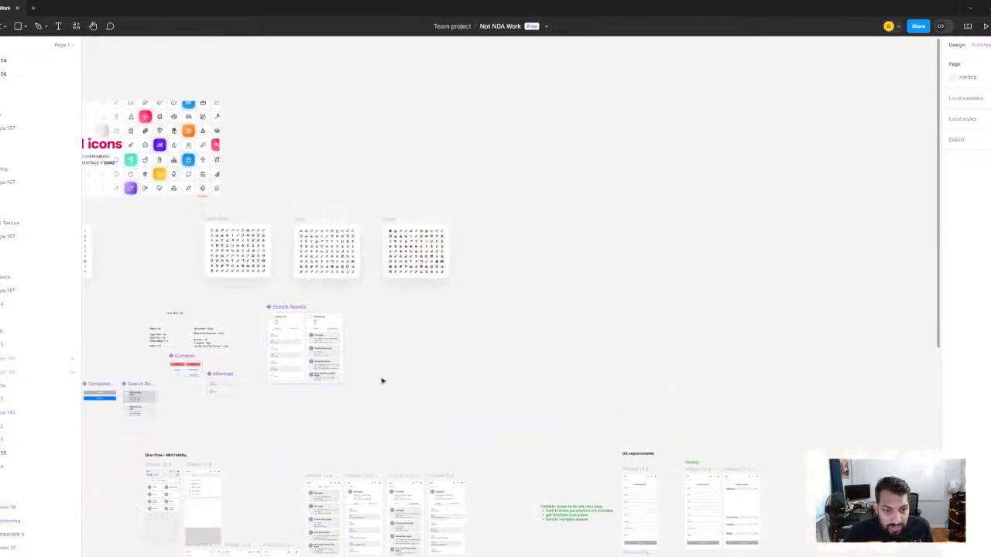
{"action": "left_click_drag", "start_coordinate": [478, 253], "coordinate": [476, 171]}
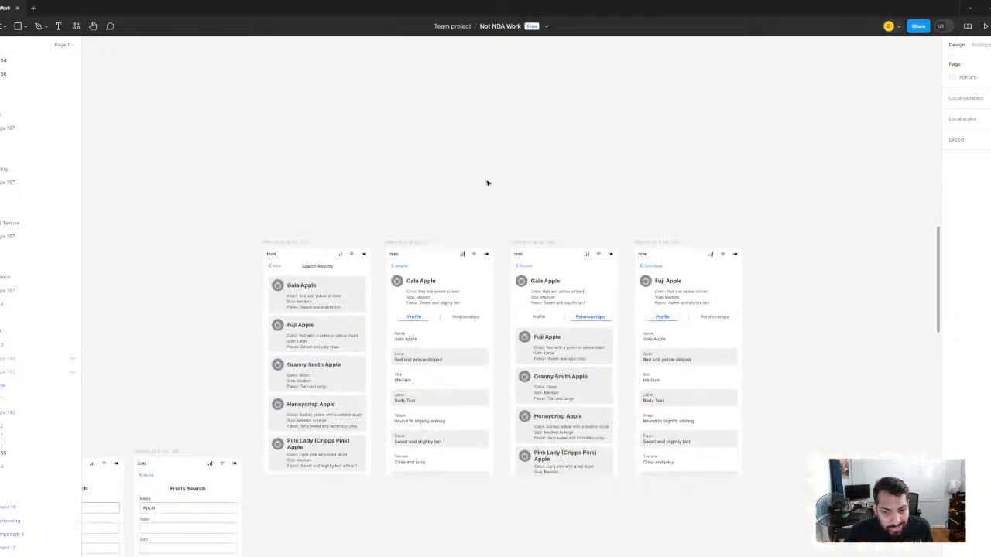
{"action": "left_click_drag", "start_coordinate": [292, 349], "coordinate": [556, 222]}
{"action": "scroll", "coordinate": [441, 412], "scroll_direction": "up", "scroll_amount": 2}
{"action": "scroll", "coordinate": [480, 257], "scroll_direction": "down", "scroll_amount": 5}
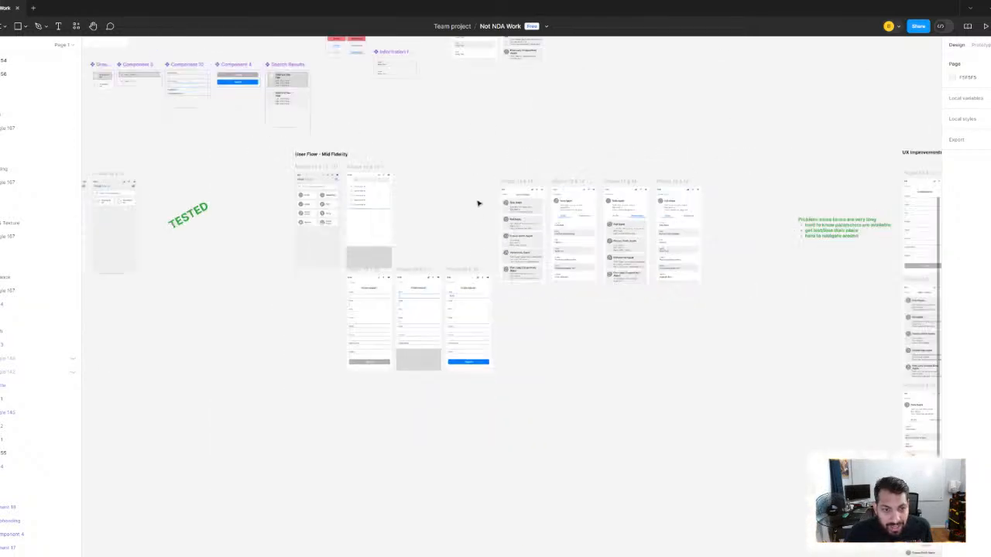
{"action": "left_click_drag", "start_coordinate": [477, 204], "coordinate": [519, 317]}
{"action": "scroll", "coordinate": [435, 170], "scroll_direction": "up", "scroll_amount": 5}
{"action": "left_click_drag", "start_coordinate": [354, 202], "coordinate": [899, 237]}
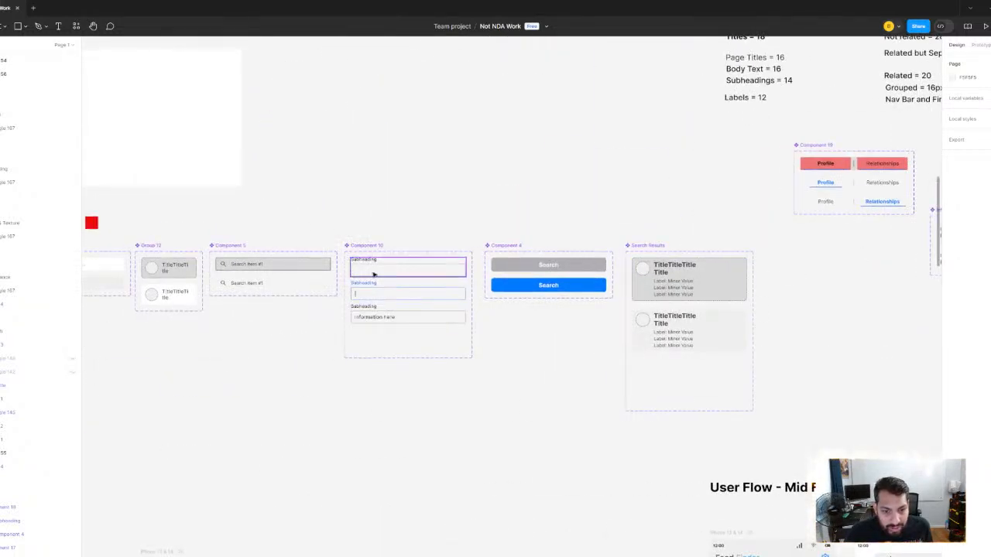
{"action": "left_click", "coordinate": [373, 274]}
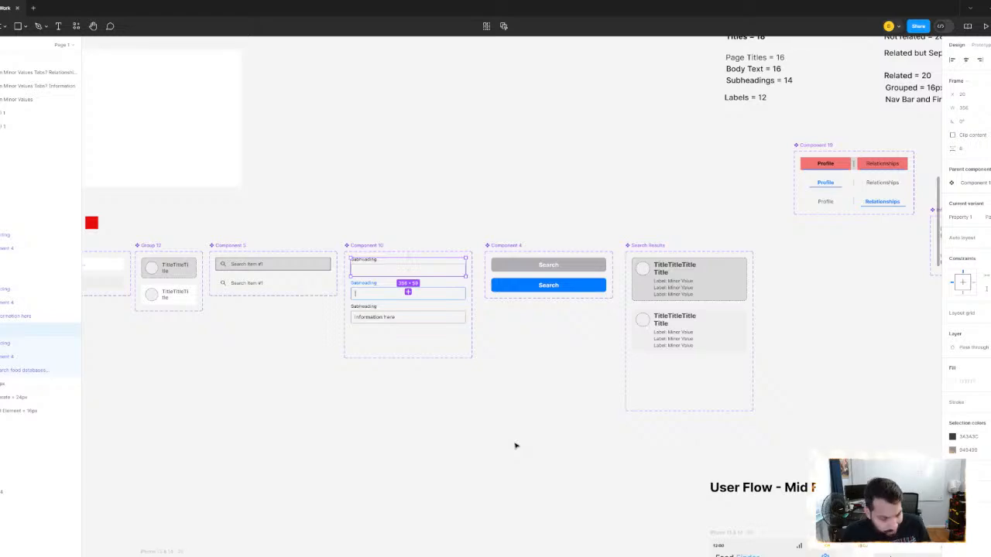
- Paste the empty Subheading field onto the Testing Fruits Search screen that has the section headers
{"action": "scroll", "coordinate": [527, 359], "scroll_direction": "down", "scroll_amount": 8}
{"action": "left_click_drag", "start_coordinate": [890, 410], "coordinate": [433, 293]}
{"action": "scroll", "coordinate": [593, 305], "scroll_direction": "up", "scroll_amount": 8}
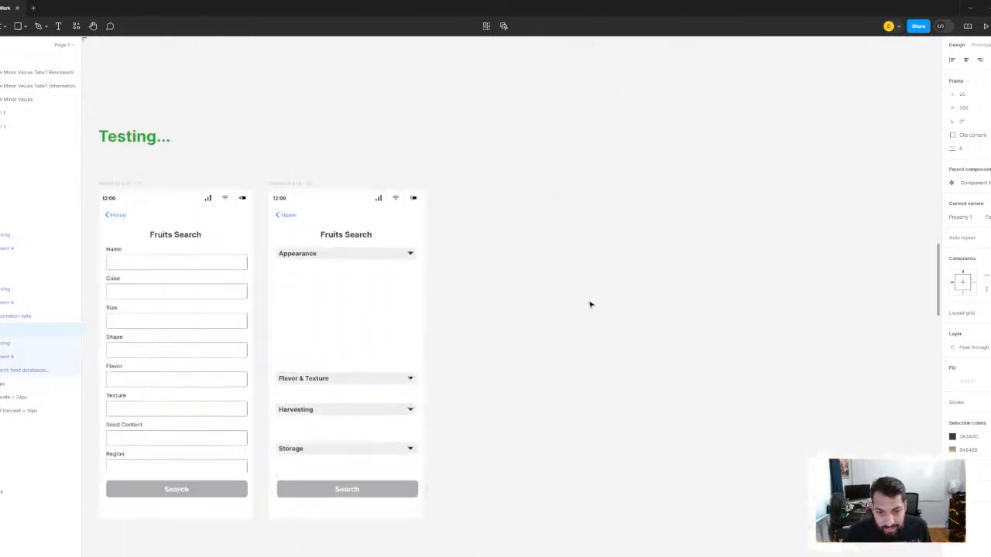
{"action": "left_click_drag", "start_coordinate": [528, 295], "coordinate": [676, 266]}
{"action": "left_click", "coordinate": [676, 266]}
{"action": "key", "text": "ctrl+v"}
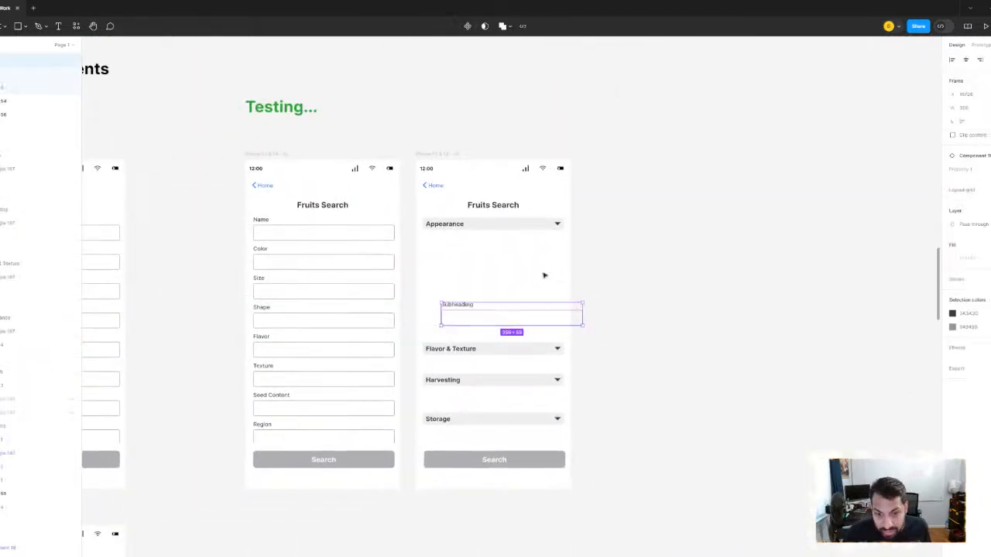
- Align the pasted Subheading field beneath the Appearance header on the Fruits Search screen
{"action": "scroll", "coordinate": [546, 298], "scroll_direction": "up", "scroll_amount": 3}
{"action": "left_click_drag", "start_coordinate": [499, 339], "coordinate": [469, 242]}
- In the Component 10 text field set above the user flow, change the empty variant's heading text to "Label"
{"action": "scroll", "coordinate": [471, 243], "scroll_direction": "down", "scroll_amount": 8}
{"action": "left_click_drag", "start_coordinate": [338, 219], "coordinate": [658, 267]}
{"action": "left_click_drag", "start_coordinate": [238, 212], "coordinate": [530, 304]}
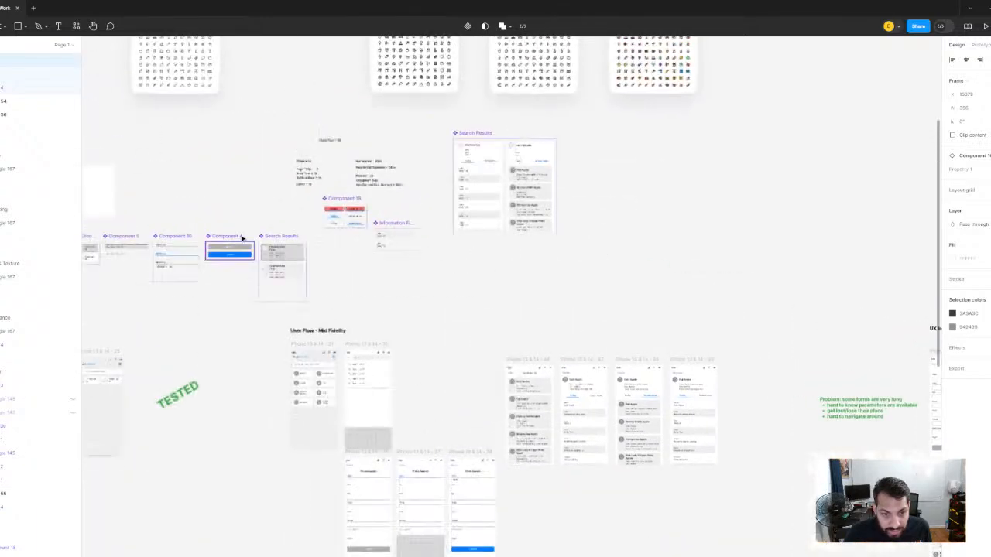
{"action": "scroll", "coordinate": [240, 237], "scroll_direction": "up", "scroll_amount": 3}
{"action": "left_click_drag", "start_coordinate": [241, 237], "coordinate": [543, 283]}
{"action": "scroll", "coordinate": [418, 315], "scroll_direction": "up", "scroll_amount": 5}
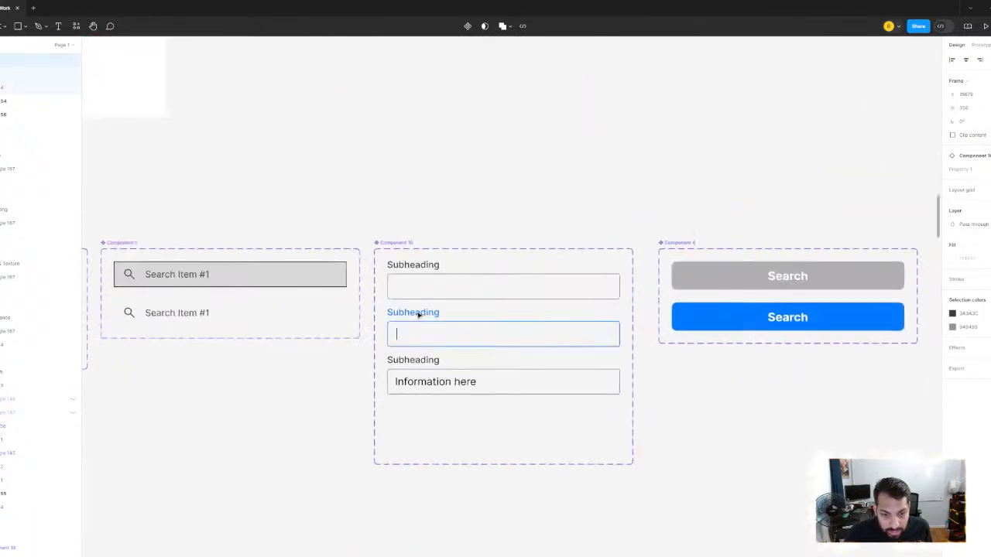
{"action": "double_click", "coordinate": [421, 268]}
{"action": "double_click", "coordinate": [418, 264]}
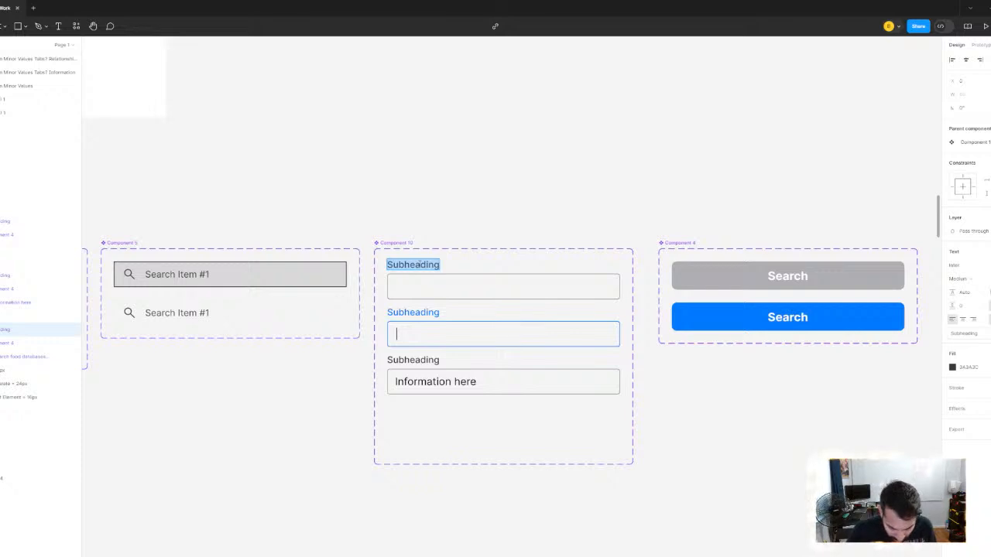
{"action": "type", "text": "Label"}
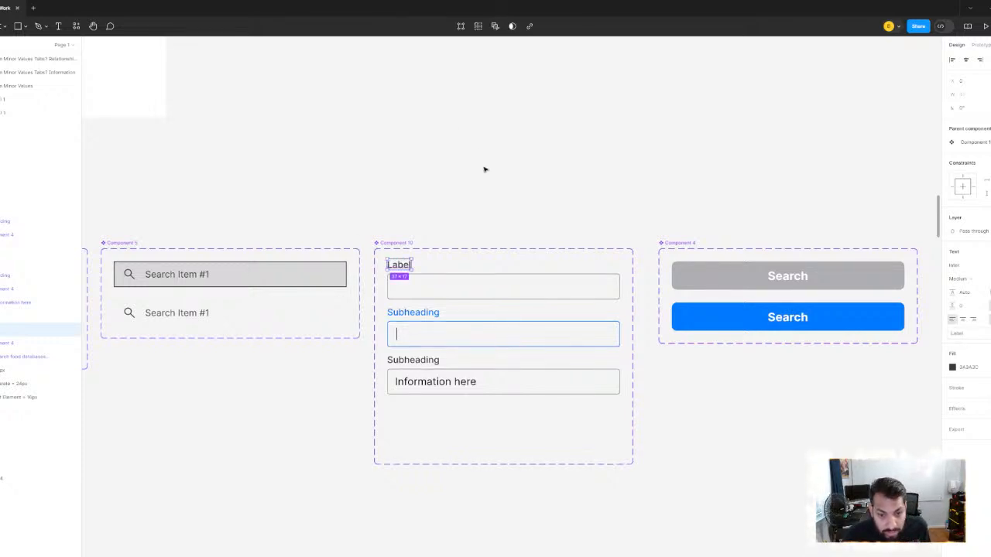
{"action": "left_click", "coordinate": [484, 169]}
- Change the Subheading text of the blue active variant and the "Information here" variant to "Label"
{"action": "double_click", "coordinate": [420, 313]}
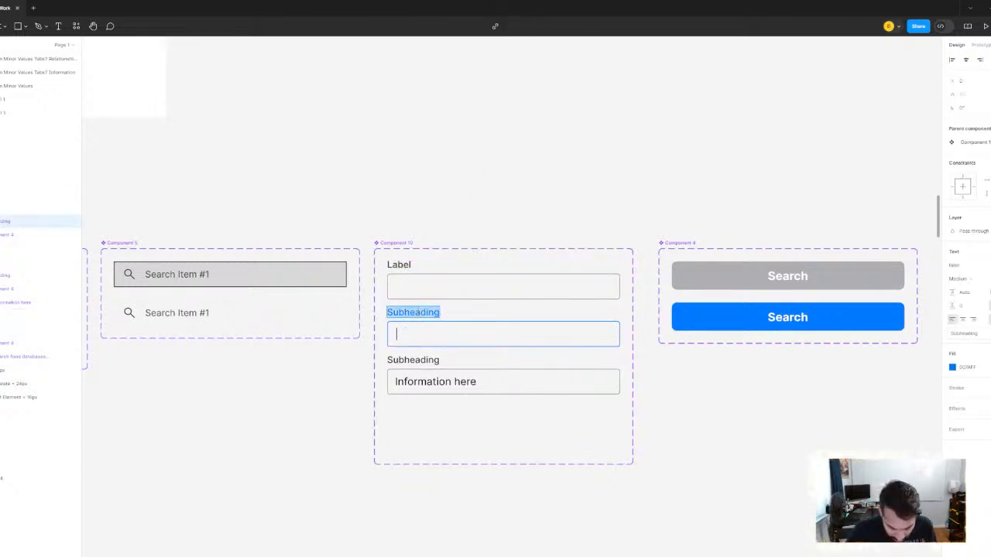
{"action": "type", "text": "Label"}
{"action": "key", "text": "Escape"}
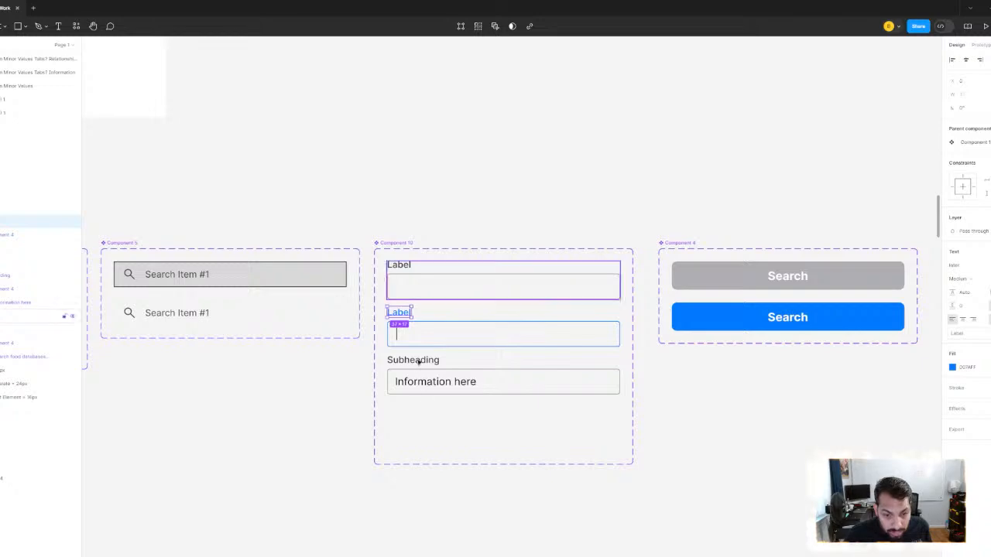
{"action": "left_click", "coordinate": [410, 361]}
{"action": "double_click", "coordinate": [417, 360]}
{"action": "type", "text": "Label"}
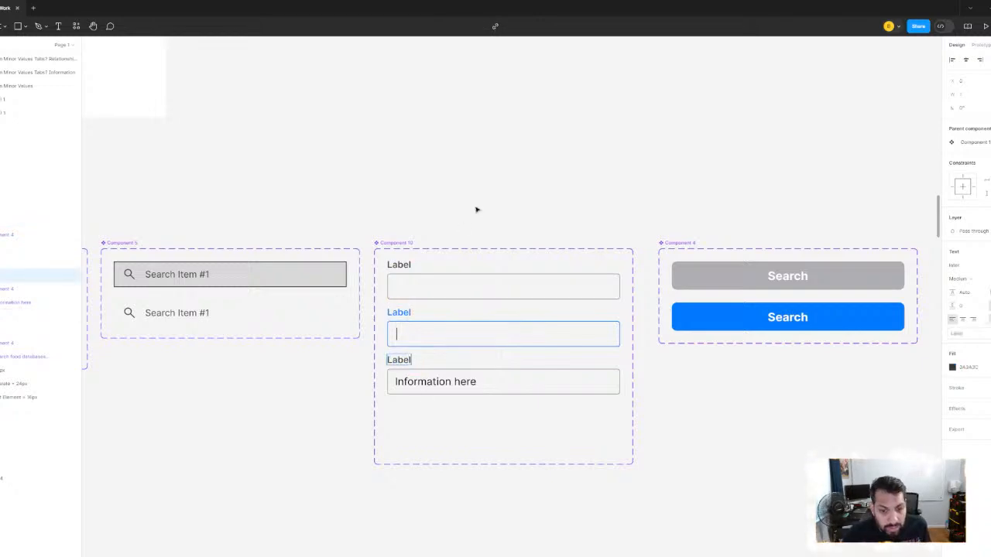
{"action": "left_click", "coordinate": [477, 210]}
- Move the Appearance, Flavor & Texture, Harvesting and Storage headers off the Testing Fruits Search screen onto the canvas beside it
{"action": "scroll", "coordinate": [557, 214], "scroll_direction": "down", "scroll_amount": 5}
{"action": "left_click_drag", "start_coordinate": [784, 285], "coordinate": [515, 251]}
{"action": "scroll", "coordinate": [765, 221], "scroll_direction": "up", "scroll_amount": 5}
{"action": "left_click_drag", "start_coordinate": [772, 222], "coordinate": [796, 257]}
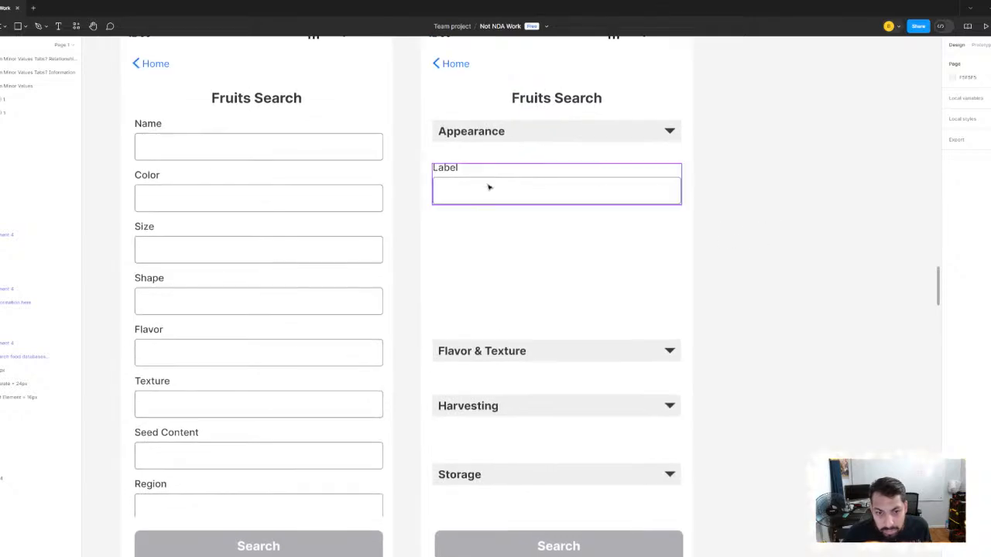
{"action": "left_click", "coordinate": [497, 195]}
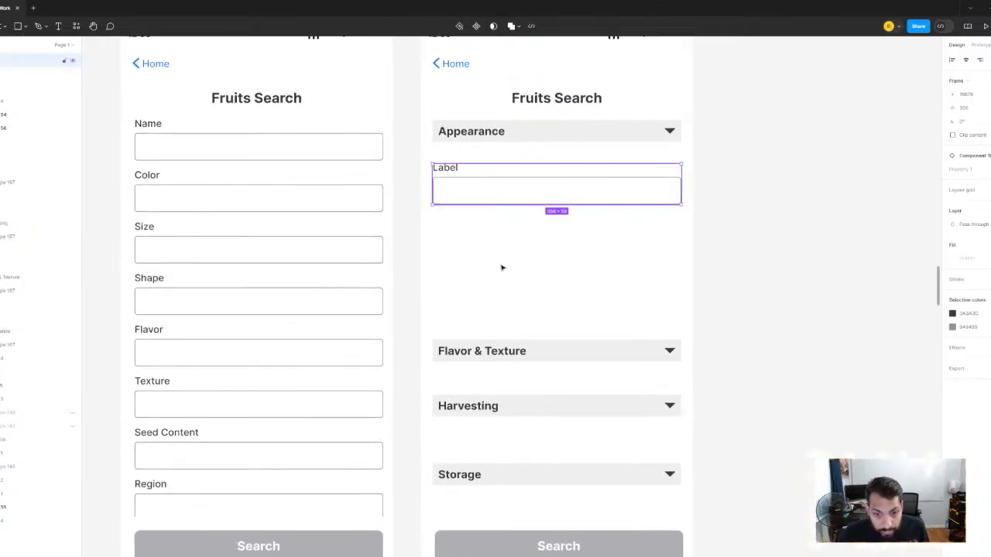
{"action": "left_click", "coordinate": [524, 354]}
{"action": "left_click", "coordinate": [556, 412], "text": "shift"}
{"action": "left_click", "coordinate": [548, 474], "text": "shift"}
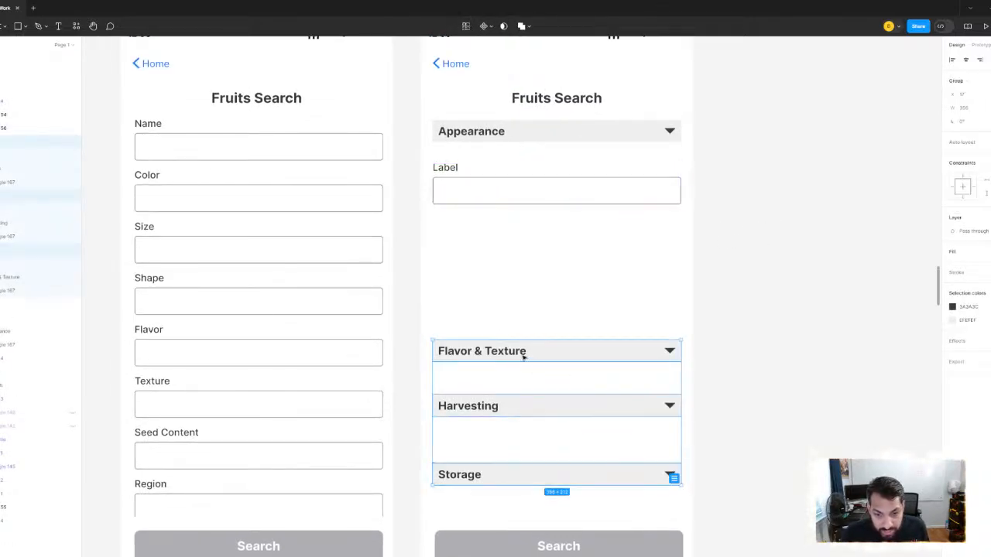
{"action": "left_click_drag", "start_coordinate": [524, 357], "coordinate": [950, 275]}
{"action": "left_click_drag", "start_coordinate": [689, 237], "coordinate": [482, 310]}
{"action": "left_click_drag", "start_coordinate": [375, 210], "coordinate": [769, 130]}
{"action": "left_click_drag", "start_coordinate": [751, 160], "coordinate": [669, 195]}
- Place a copy of the screen's Label field under the detached Appearance header and nudge it up closer to the header
{"action": "left_click_drag", "start_coordinate": [261, 297], "coordinate": [645, 210]}
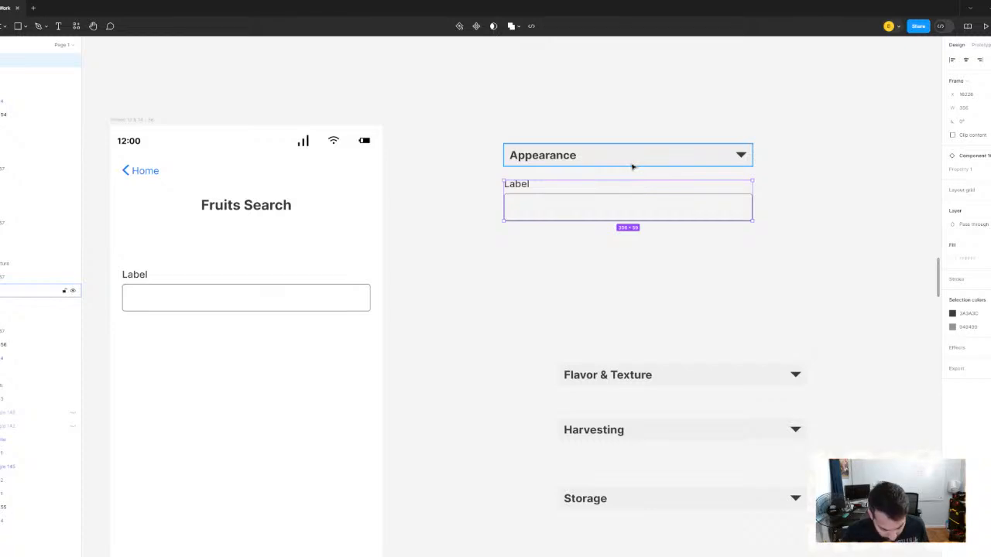
{"action": "key", "text": "Up"}
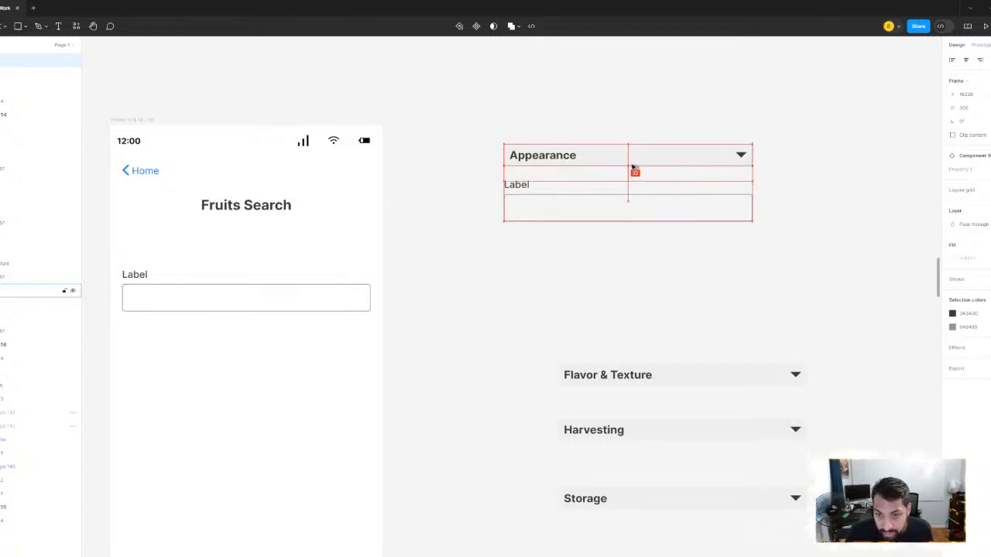
{"action": "key", "text": "Up"}
{"action": "key", "text": "Up"}
{"action": "key", "text": "Up"}
{"action": "key", "text": "Up"}
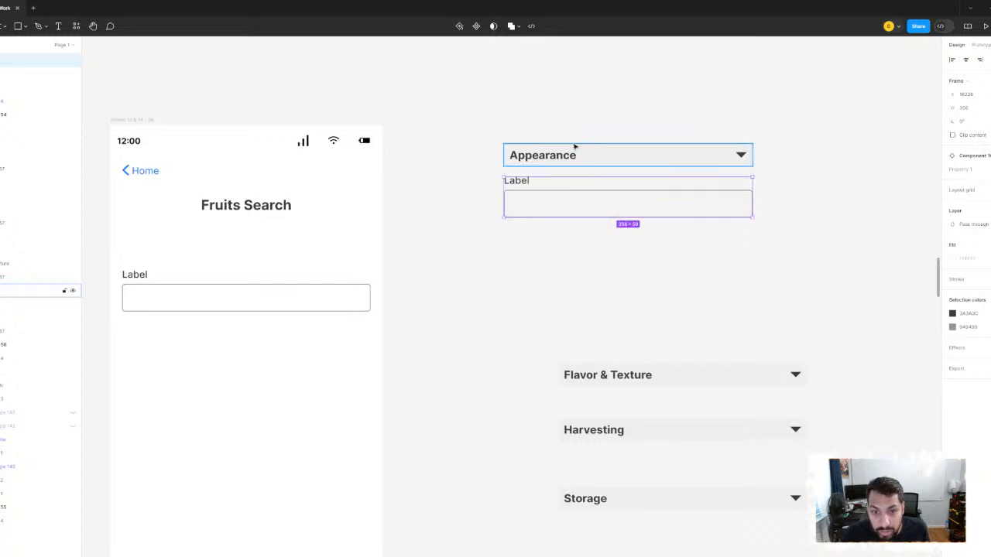
- Select the Flavor & Texture, Harvesting and Storage headers and move them farther away from the Appearance header
{"action": "left_click_drag", "start_coordinate": [576, 147], "coordinate": [586, 420]}
{"action": "left_click", "coordinate": [443, 134]}
{"action": "left_click", "coordinate": [518, 235]}
{"action": "scroll", "coordinate": [518, 234], "scroll_direction": "down", "scroll_amount": 2}
{"action": "left_click_drag", "start_coordinate": [552, 242], "coordinate": [879, 228]}
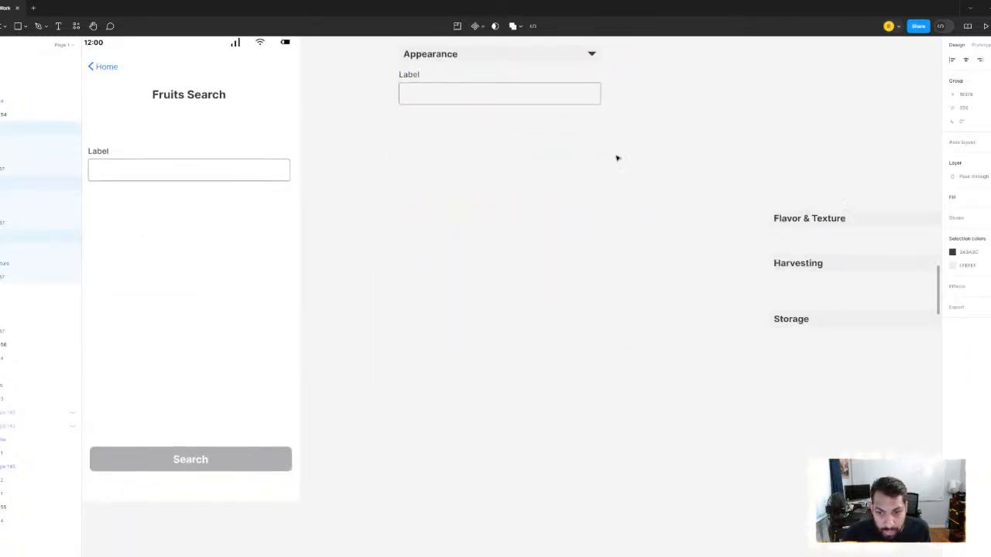
- Duplicate the Label field directly below the first one under Appearance and nudge the copy down to widen the gap
{"action": "left_click_drag", "start_coordinate": [456, 110], "coordinate": [567, 208]}
{"action": "left_click", "coordinate": [532, 177]}
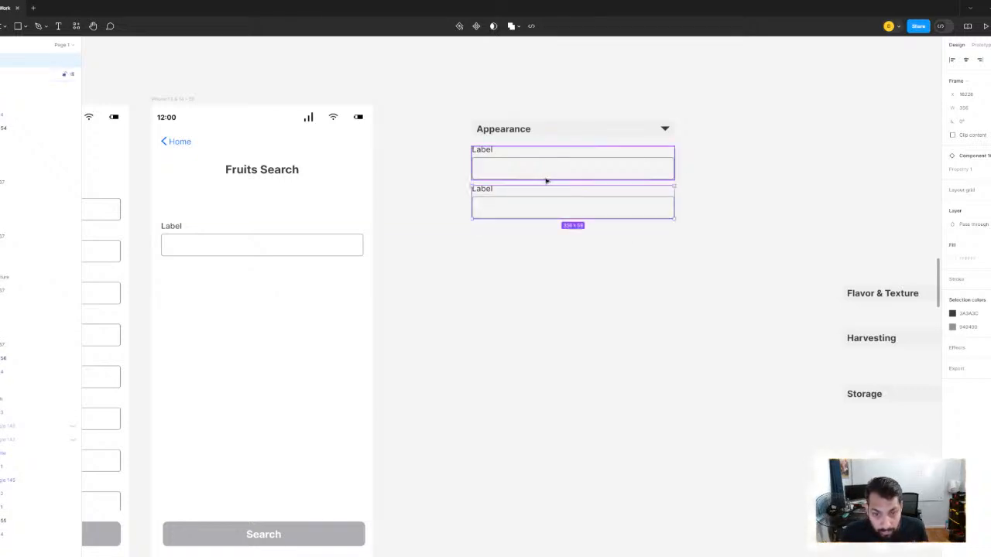
{"action": "key", "text": "Down"}
{"action": "key", "text": "Down"}
{"action": "key", "text": "Down"}
{"action": "key", "text": "Down"}
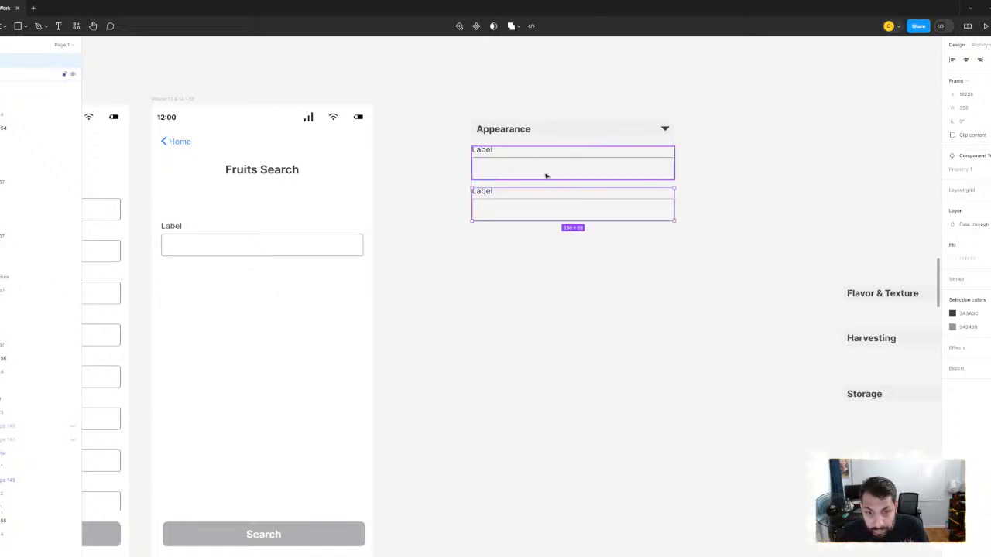
{"action": "key", "text": "alt"}
{"action": "key", "text": "Down"}
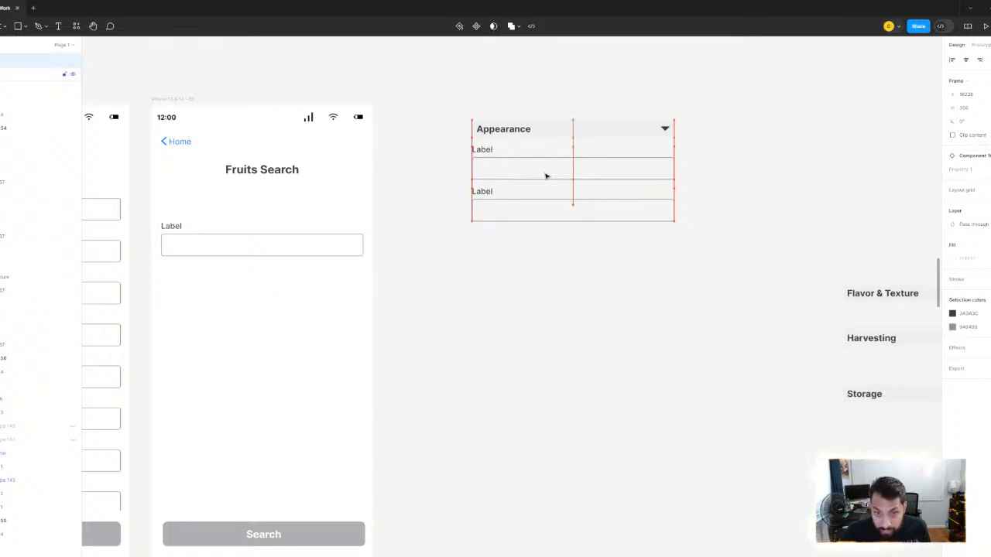
- Duplicate the lower Label field downward repeatedly at the same spacing to form a column of sixteen fields under Appearance
{"action": "left_click", "coordinate": [531, 299]}
{"action": "left_click", "coordinate": [524, 218]}
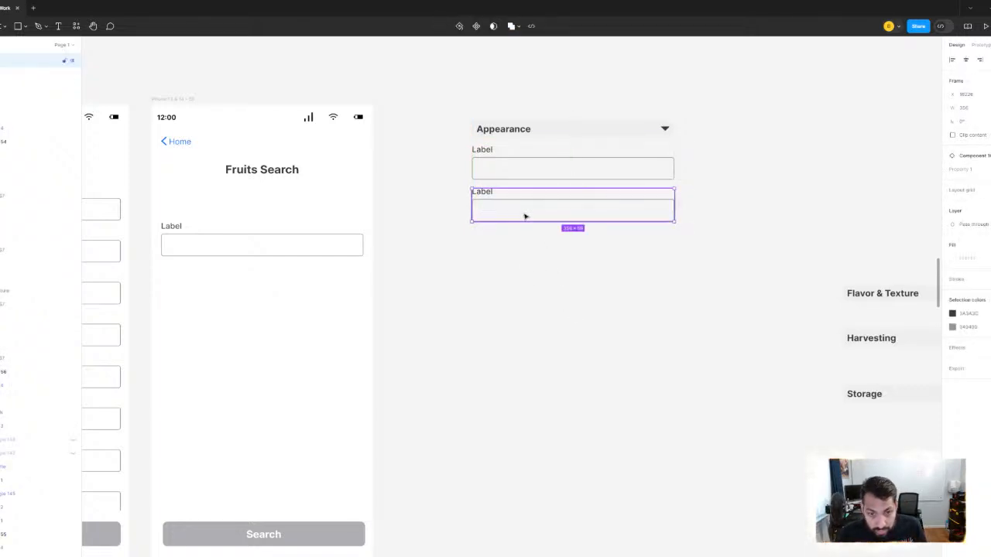
{"action": "left_click_drag", "start_coordinate": [524, 218], "coordinate": [529, 258]}
{"action": "key", "text": "ctrl+d"}
{"action": "key", "text": "ctrl+d"}
{"action": "key", "text": "ctrl+d"}
{"action": "key", "text": "ctrl+d"}
{"action": "key", "text": "ctrl+d"}
{"action": "key", "text": "ctrl+d"}
{"action": "key", "text": "ctrl+d"}
{"action": "key", "text": "ctrl+d"}
{"action": "key", "text": "ctrl+d"}
{"action": "key", "text": "ctrl+d"}
{"action": "key", "text": "ctrl+d"}
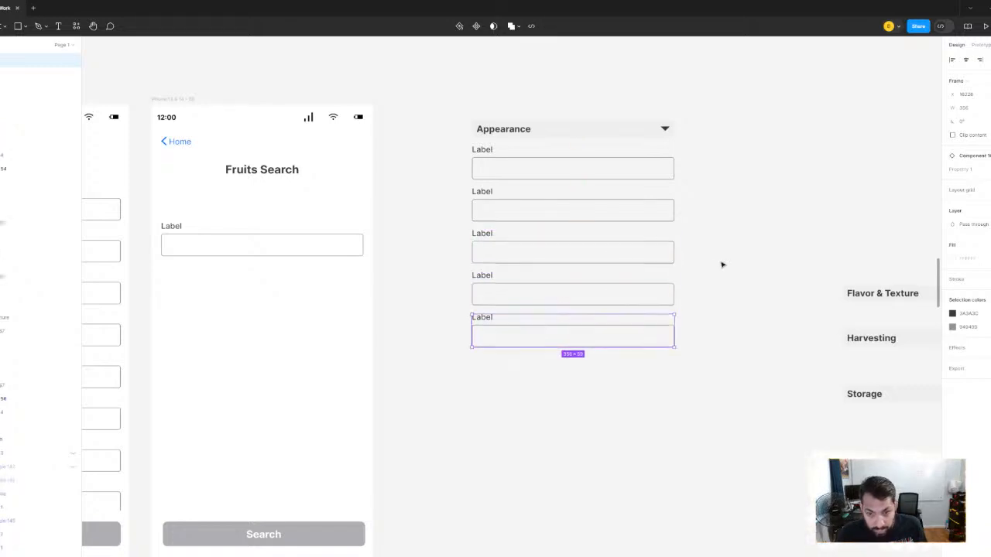
{"action": "scroll", "coordinate": [721, 265], "scroll_direction": "down", "scroll_amount": 3}
{"action": "scroll", "coordinate": [722, 265], "scroll_direction": "down", "scroll_amount": 4}
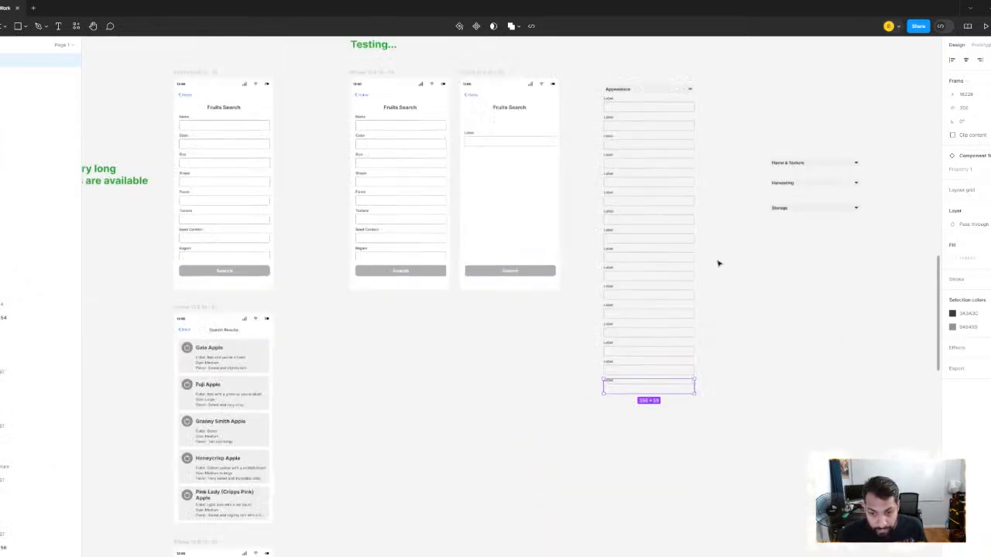
- Count off the Label fields under the Appearance header one by one, down to the tenth
{"action": "scroll", "coordinate": [718, 263], "scroll_direction": "up", "scroll_amount": 2}
{"action": "scroll", "coordinate": [681, 252], "scroll_direction": "up", "scroll_amount": 3}
{"action": "left_click", "coordinate": [607, 132]}
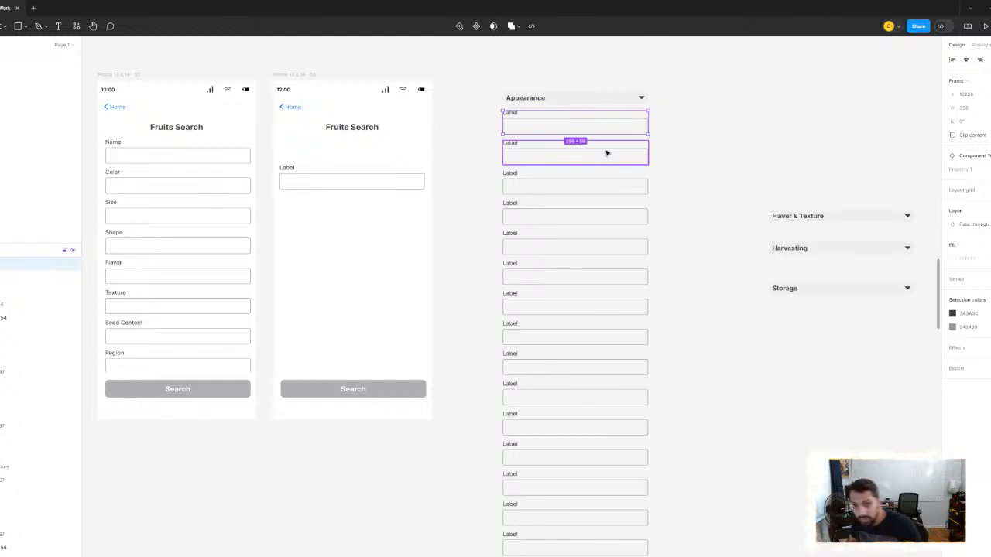
{"action": "left_click", "coordinate": [490, 133]}
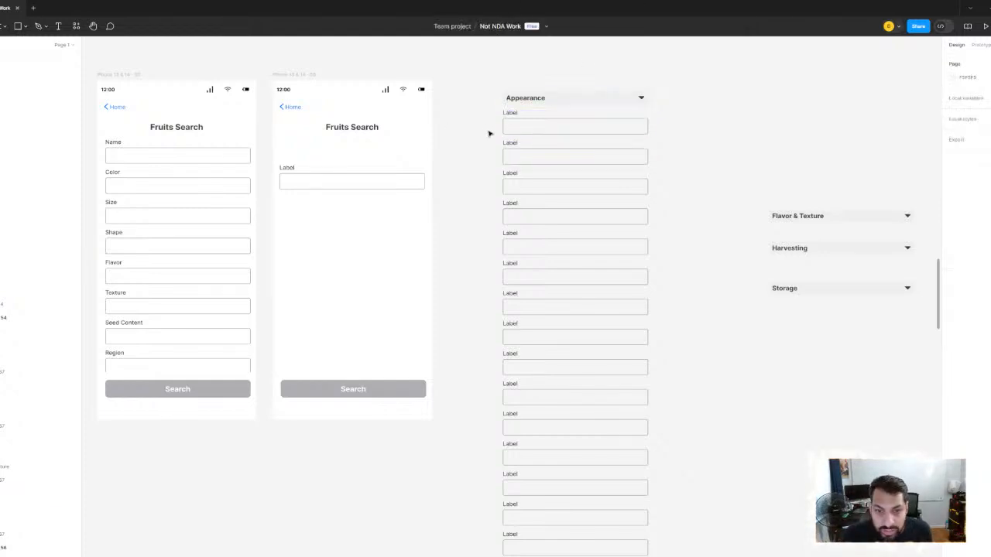
{"action": "left_click", "coordinate": [522, 153]}
{"action": "left_click", "coordinate": [513, 186]}
{"action": "left_click", "coordinate": [515, 216]}
{"action": "left_click", "coordinate": [516, 247]}
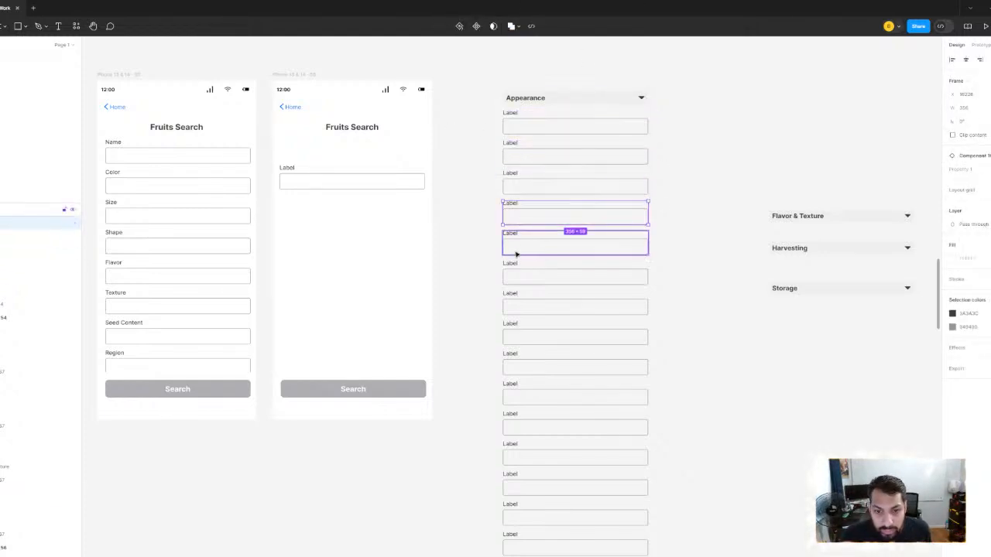
{"action": "left_click", "coordinate": [517, 279]}
{"action": "left_click", "coordinate": [518, 308]}
{"action": "left_click", "coordinate": [517, 338]}
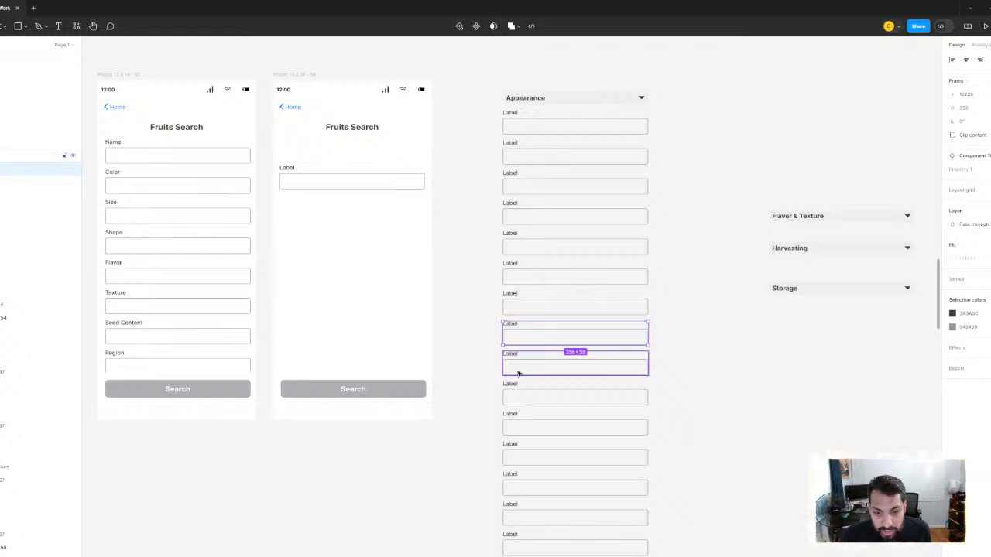
{"action": "left_click", "coordinate": [517, 369]}
{"action": "left_click", "coordinate": [515, 397]}
- Move the six Label fields below the tenth out of the column to the canvas area beneath the Storage header
{"action": "left_click_drag", "start_coordinate": [483, 123], "coordinate": [525, 402]}
{"action": "left_click_drag", "start_coordinate": [682, 457], "coordinate": [643, 217]}
{"action": "left_click_drag", "start_coordinate": [665, 433], "coordinate": [562, 189]}
{"action": "left_click_drag", "start_coordinate": [492, 191], "coordinate": [761, 207]}
{"action": "left_click_drag", "start_coordinate": [633, 132], "coordinate": [561, 454]}
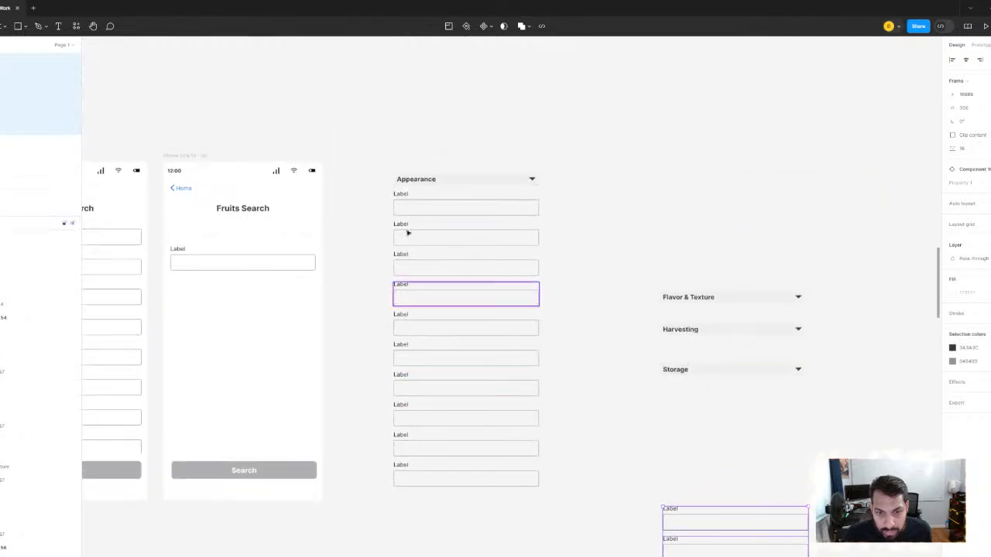
{"action": "left_click", "coordinate": [401, 209]}
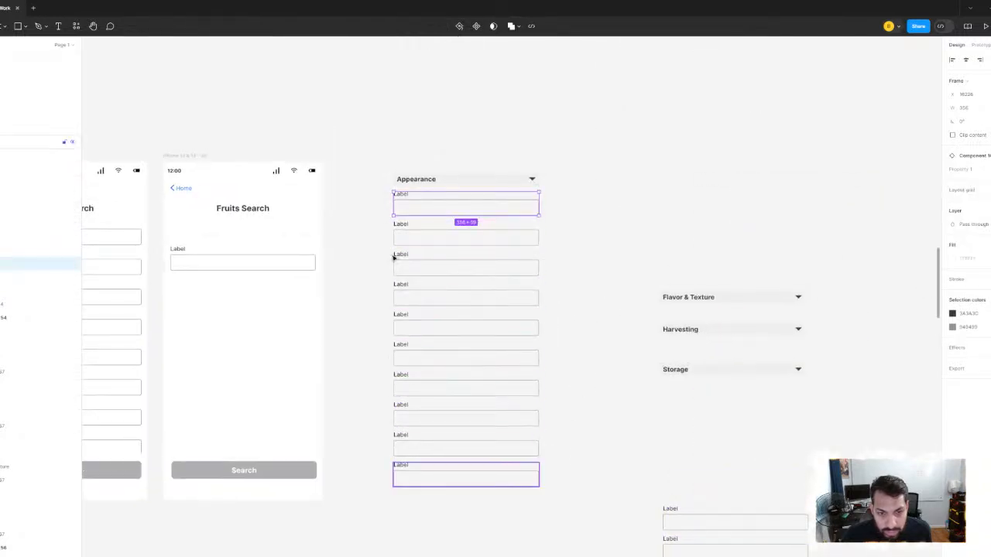
- Rename the Appearance header above the ten-field column to "Section One"
{"action": "scroll", "coordinate": [383, 164], "scroll_direction": "up", "scroll_amount": 5}
{"action": "double_click", "coordinate": [456, 200]}
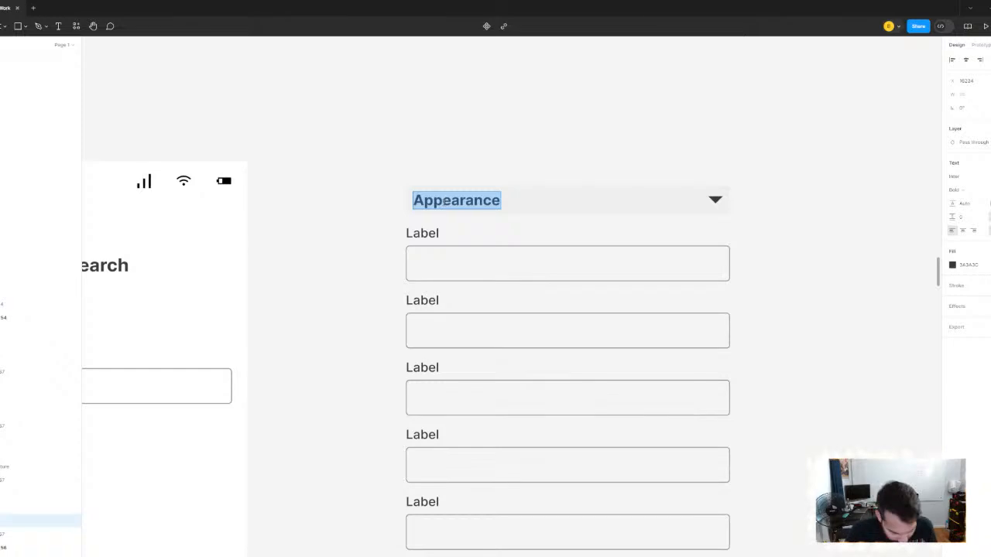
{"action": "type", "text": "Section One"}
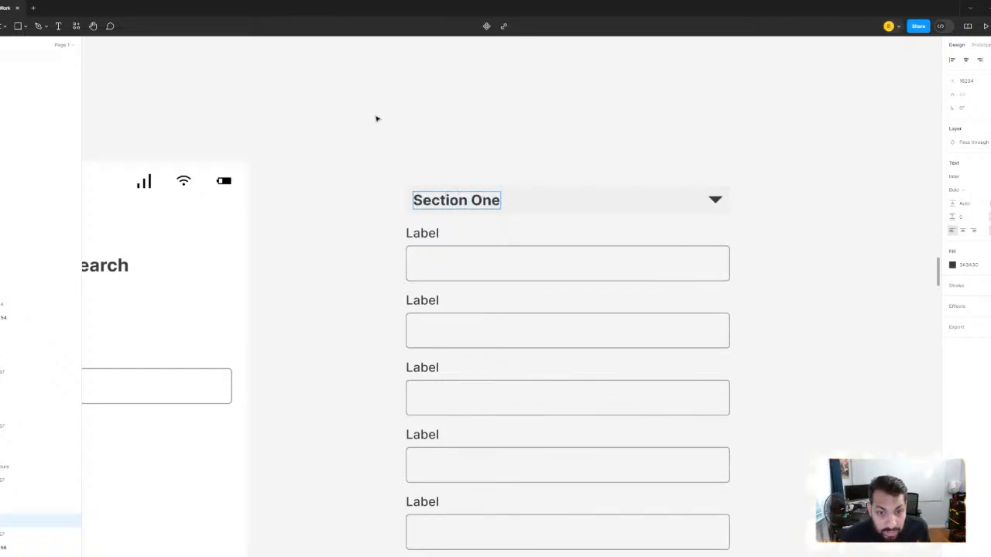
{"action": "left_click", "coordinate": [376, 119]}
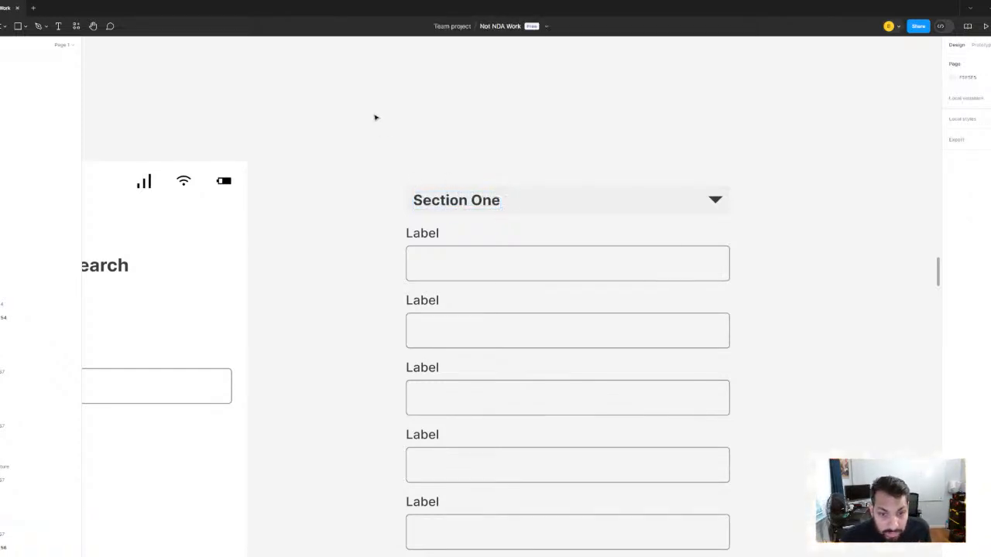
- Select the Section One header together with its ten Label fields
{"action": "scroll", "coordinate": [376, 117], "scroll_direction": "down", "scroll_amount": 5}
{"action": "left_click_drag", "start_coordinate": [357, 98], "coordinate": [482, 431]}
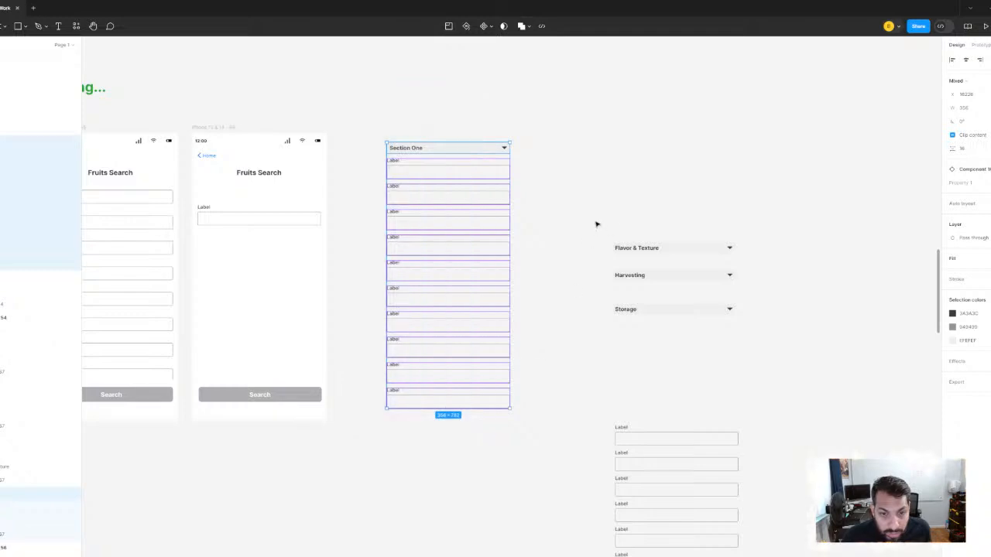
{"action": "left_click_drag", "start_coordinate": [588, 203], "coordinate": [645, 212]}
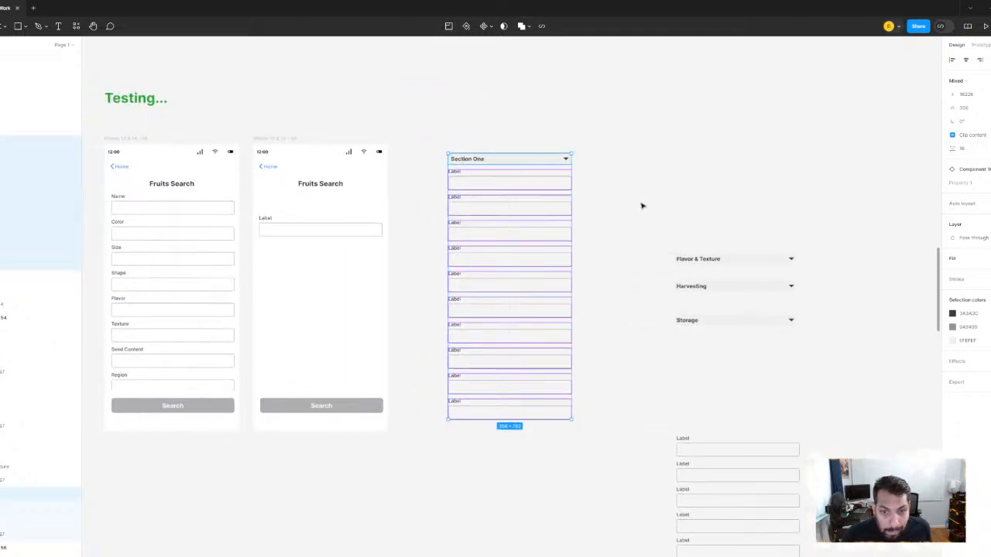
{"action": "left_click_drag", "start_coordinate": [429, 170], "coordinate": [504, 451]}
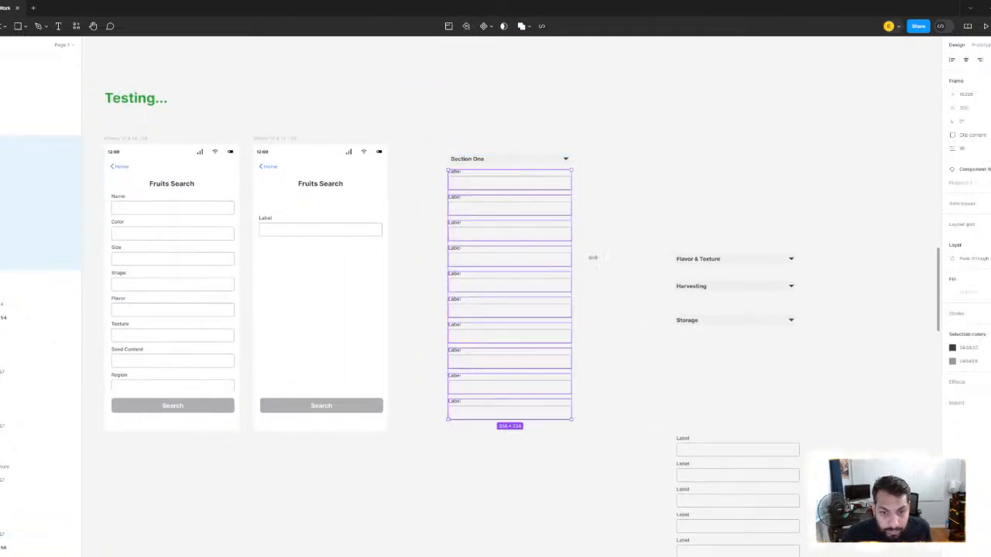
{"action": "left_click", "coordinate": [627, 231]}
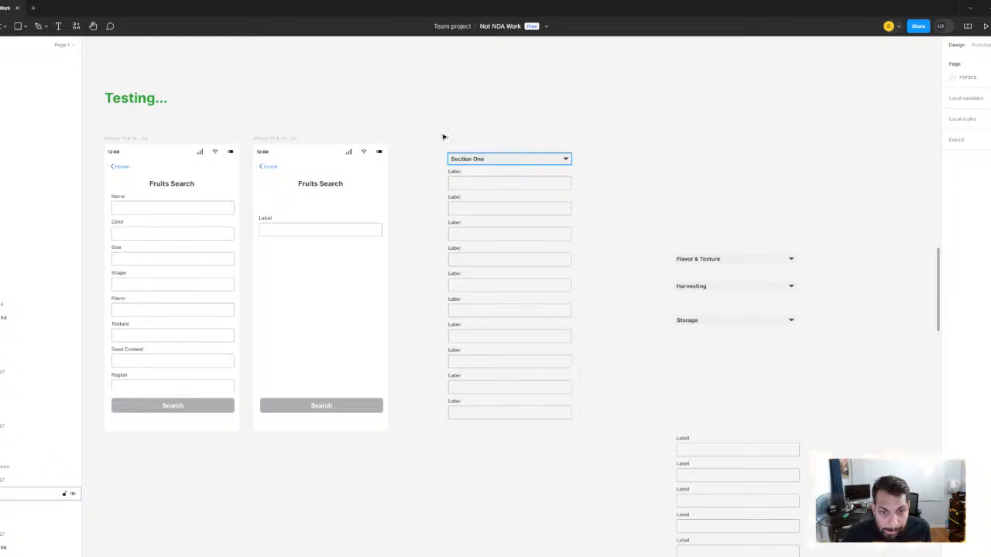
{"action": "left_click_drag", "start_coordinate": [440, 137], "coordinate": [506, 484]}
- Move the Flavor & Texture, Harvesting and Storage headers with the six spare Label fields to below the Section One column
{"action": "scroll", "coordinate": [649, 179], "scroll_direction": "down", "scroll_amount": 3}
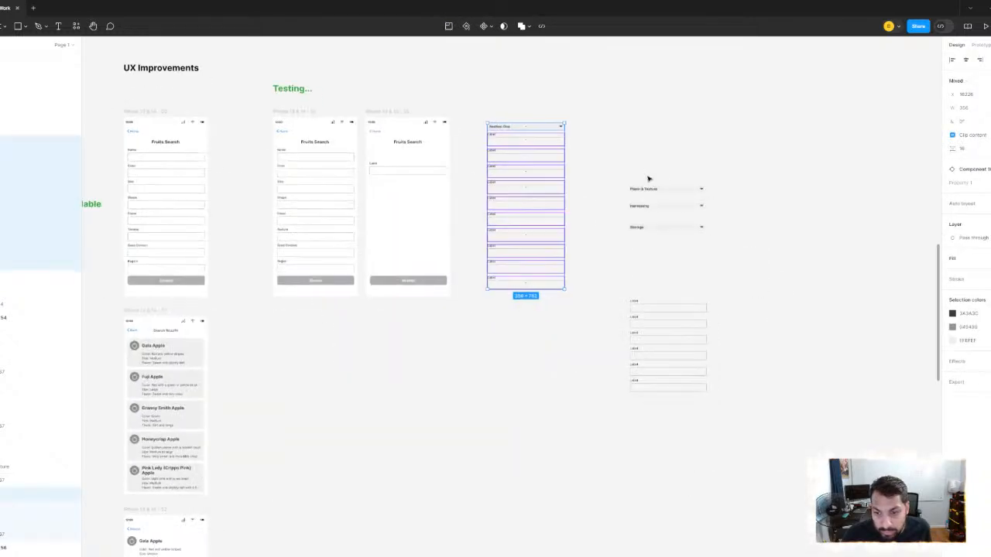
{"action": "left_click_drag", "start_coordinate": [637, 153], "coordinate": [715, 465]}
{"action": "left_click_drag", "start_coordinate": [659, 186], "coordinate": [531, 355]}
{"action": "scroll", "coordinate": [401, 143], "scroll_direction": "up", "scroll_amount": 2}
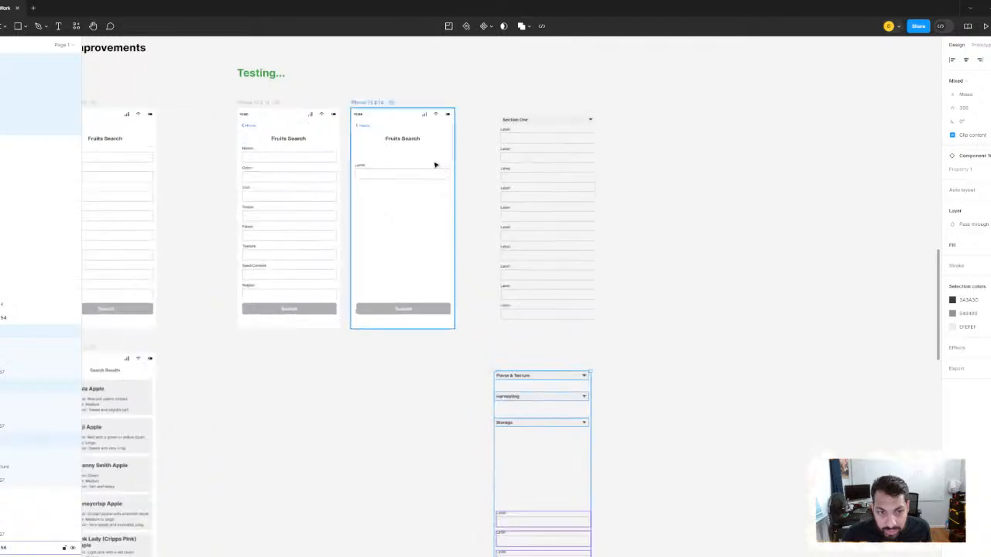
- Delete the leftover Label field from the second Fruits Search phone screen
{"action": "left_click", "coordinate": [416, 172]}
{"action": "key", "text": "Delete"}
{"action": "scroll", "coordinate": [418, 170], "scroll_direction": "up", "scroll_amount": 3}
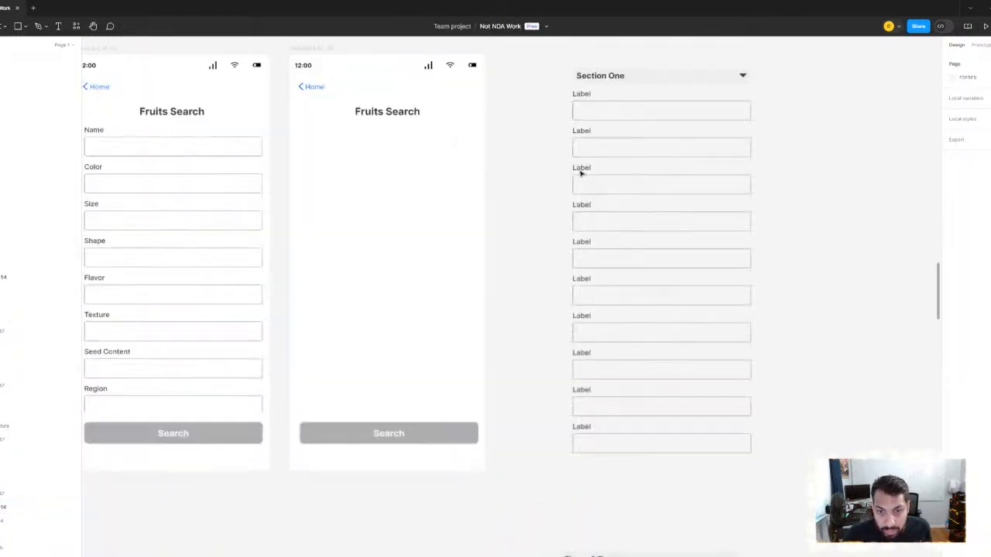
- Turn the Section One header and its ten Label fields into one component and move it higher on the canvas
{"action": "left_click_drag", "start_coordinate": [580, 172], "coordinate": [422, 192]}
{"action": "left_click_drag", "start_coordinate": [397, 56], "coordinate": [472, 469]}
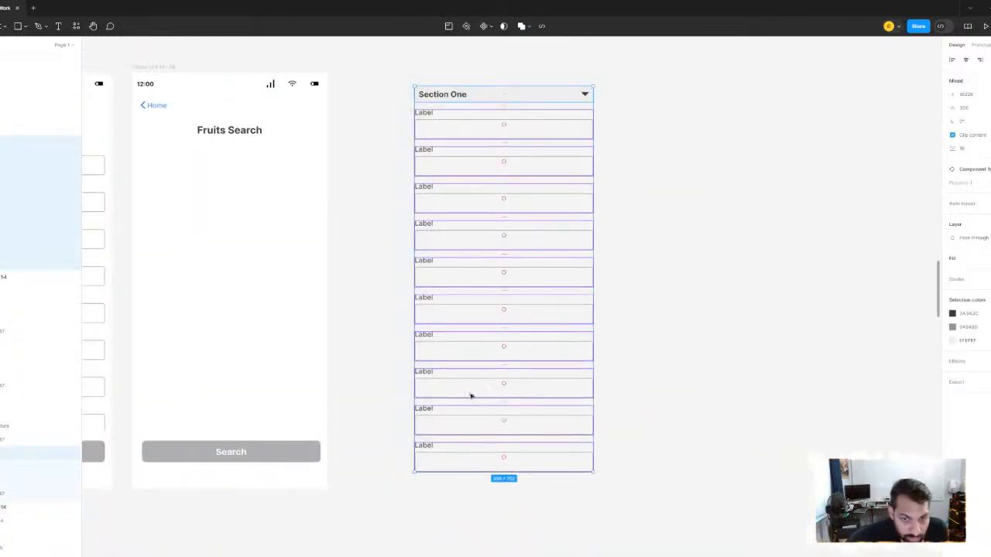
{"action": "right_click", "coordinate": [475, 101]}
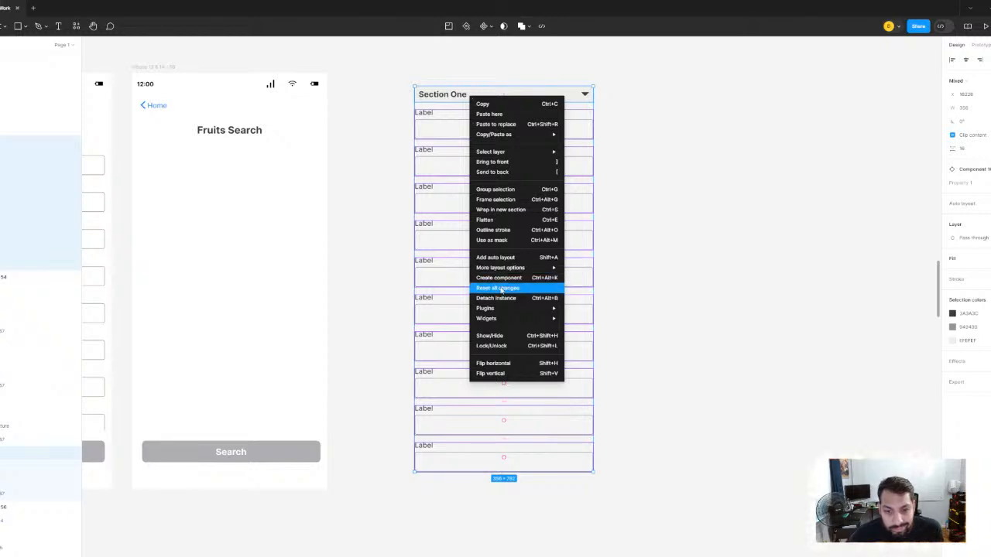
{"action": "left_click", "coordinate": [503, 280]}
{"action": "scroll", "coordinate": [655, 263], "scroll_direction": "down", "scroll_amount": 2}
{"action": "left_click_drag", "start_coordinate": [656, 263], "coordinate": [543, 279]}
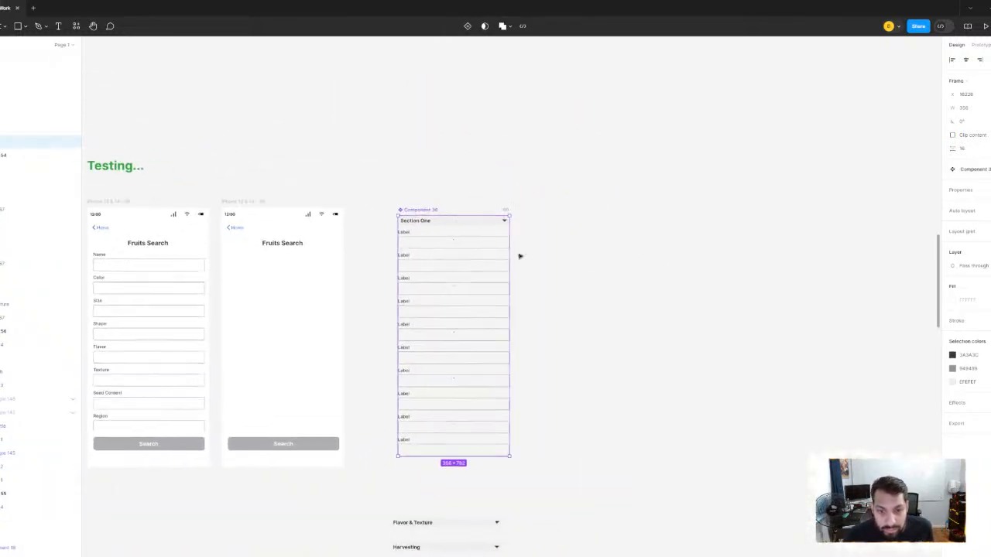
{"action": "left_click_drag", "start_coordinate": [471, 223], "coordinate": [471, 99]}
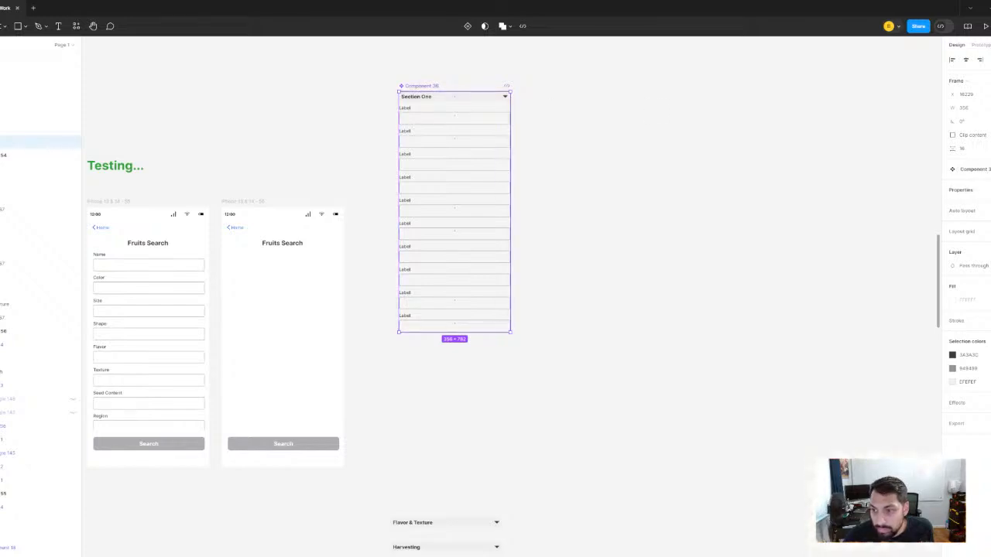
- Add a variant property to the Section One component and name it "State"
{"action": "left_click", "coordinate": [990, 191]}
{"action": "left_click", "coordinate": [987, 221]}
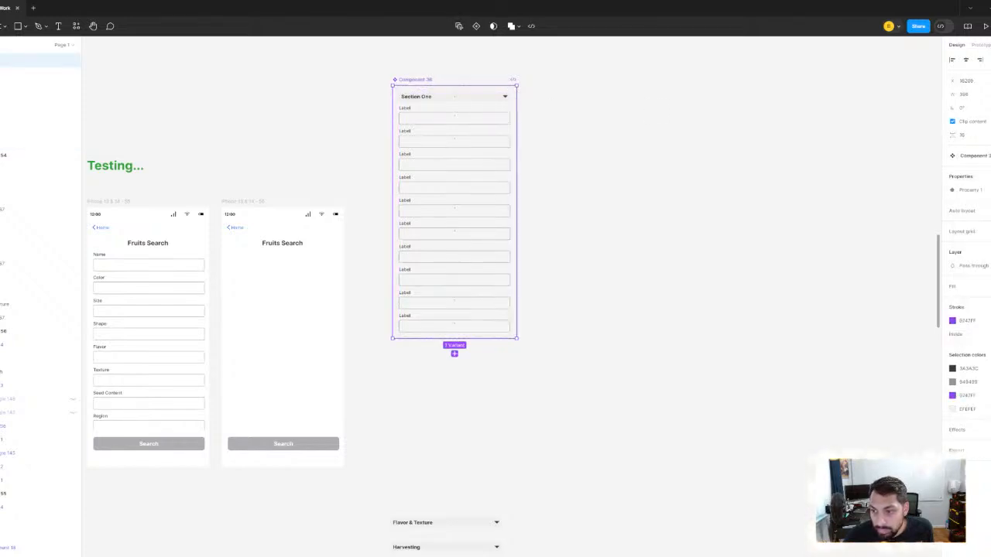
{"action": "left_click", "coordinate": [986, 189]}
{"action": "double_click", "coordinate": [973, 190]}
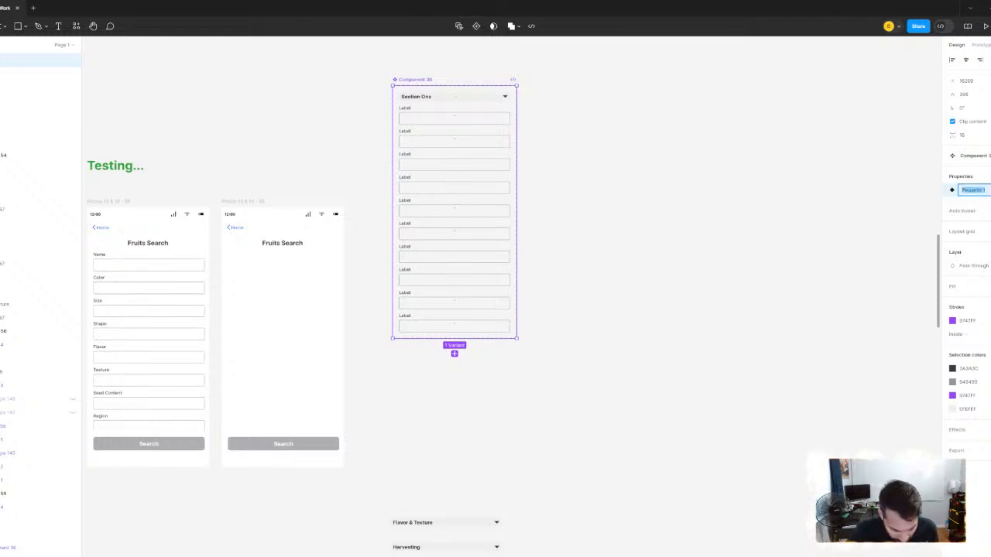
{"action": "type", "text": "State"}
{"action": "key", "text": "Return"}
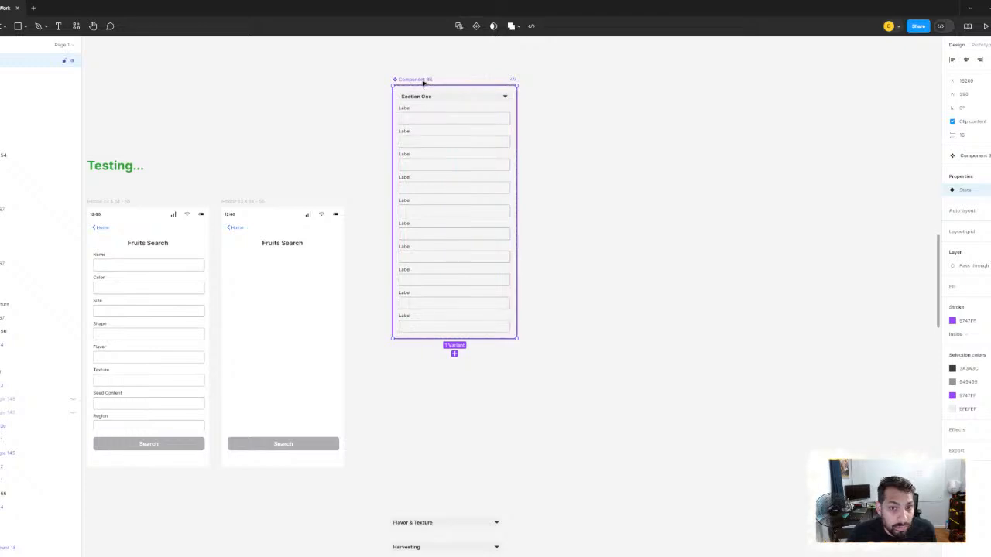
- Add a second variant of the Section One column below the first one in the component set
{"action": "left_click", "coordinate": [455, 353]}
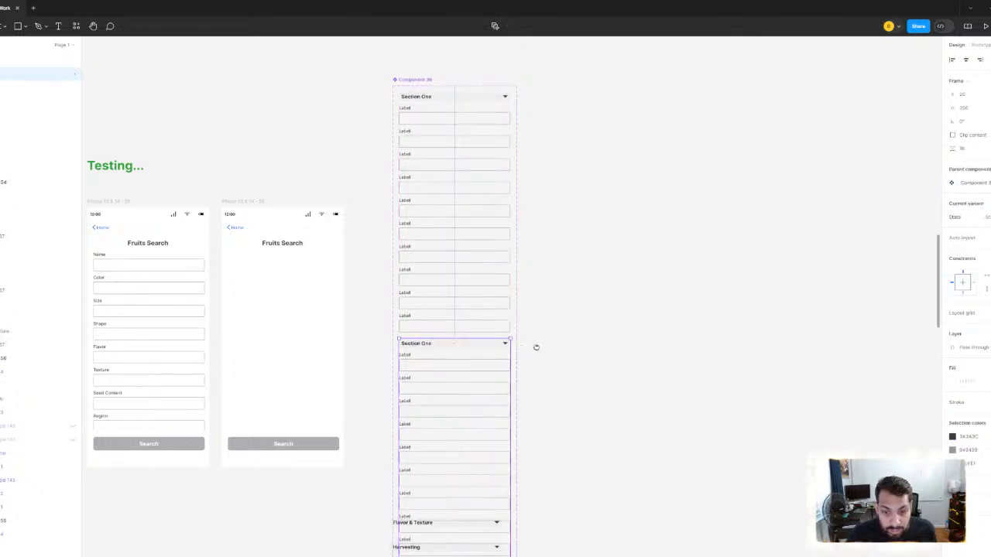
{"action": "scroll", "coordinate": [536, 347], "scroll_direction": "down", "scroll_amount": 5}
{"action": "left_click_drag", "start_coordinate": [493, 183], "coordinate": [500, 102]}
{"action": "left_click", "coordinate": [599, 281]}
{"action": "left_click", "coordinate": [509, 299]}
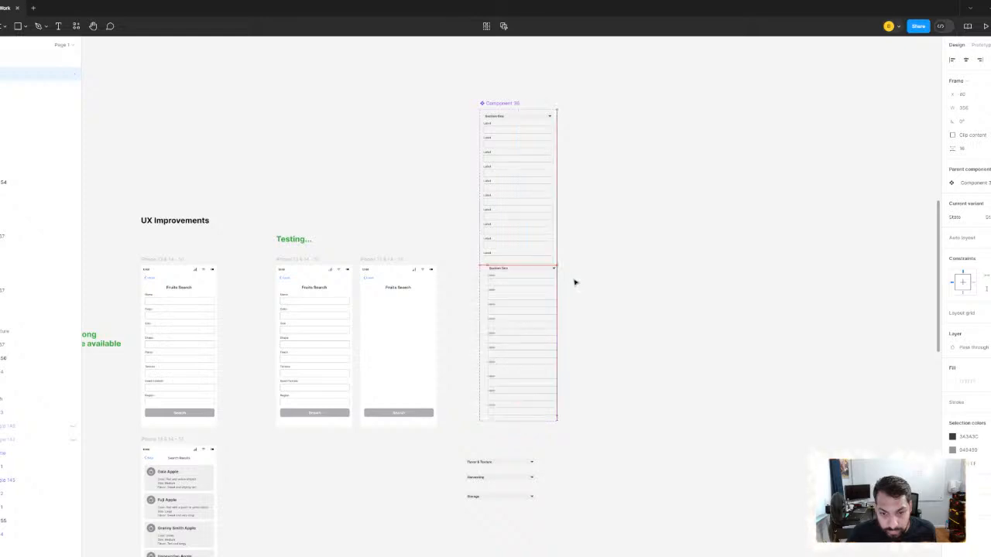
{"action": "left_click_drag", "start_coordinate": [574, 283], "coordinate": [515, 312]}
{"action": "key", "text": "ctrl+z"}
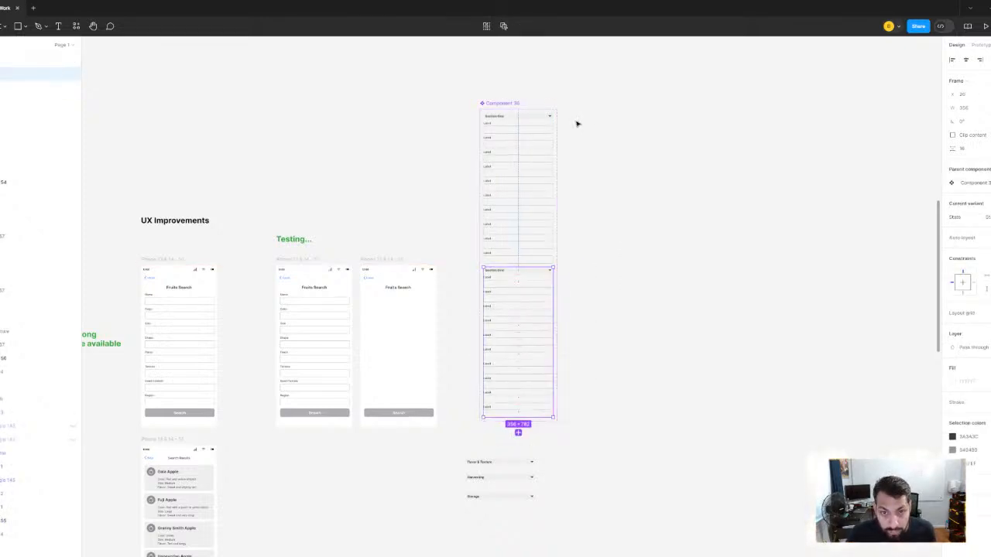
- Resize the component set to fit two columns and place the second variant to the right of the first
{"action": "left_click", "coordinate": [593, 95]}
{"action": "left_click", "coordinate": [556, 193]}
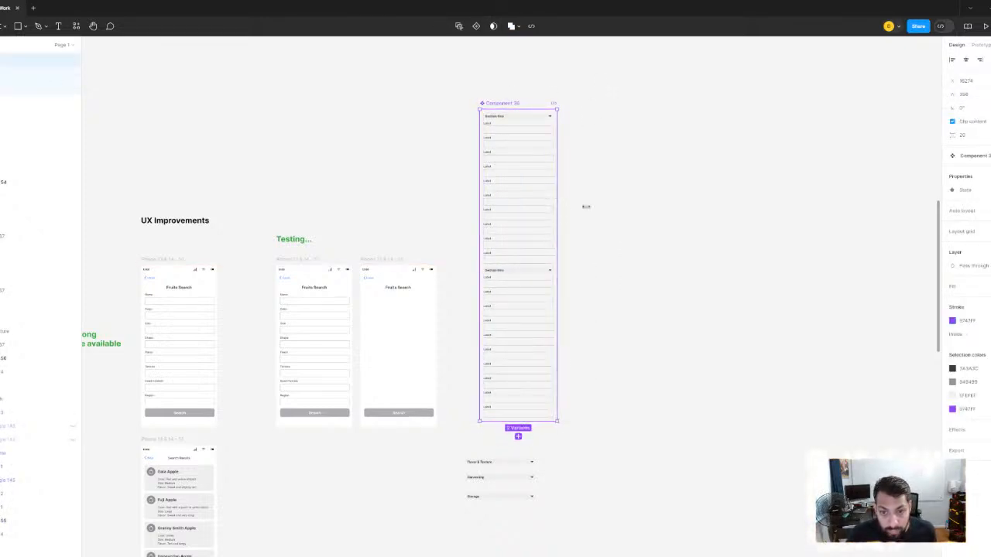
{"action": "left_click_drag", "start_coordinate": [586, 207], "coordinate": [734, 214]}
{"action": "left_click", "coordinate": [507, 307]}
{"action": "left_click_drag", "start_coordinate": [508, 307], "coordinate": [597, 155]}
{"action": "left_click", "coordinate": [526, 112]}
{"action": "left_click", "coordinate": [685, 162]}
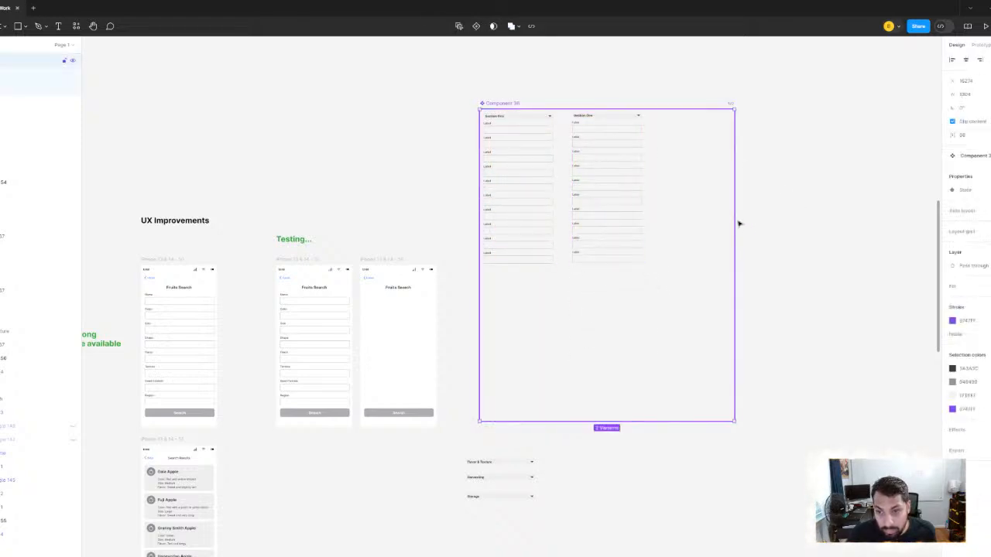
{"action": "left_click_drag", "start_coordinate": [734, 212], "coordinate": [650, 209]}
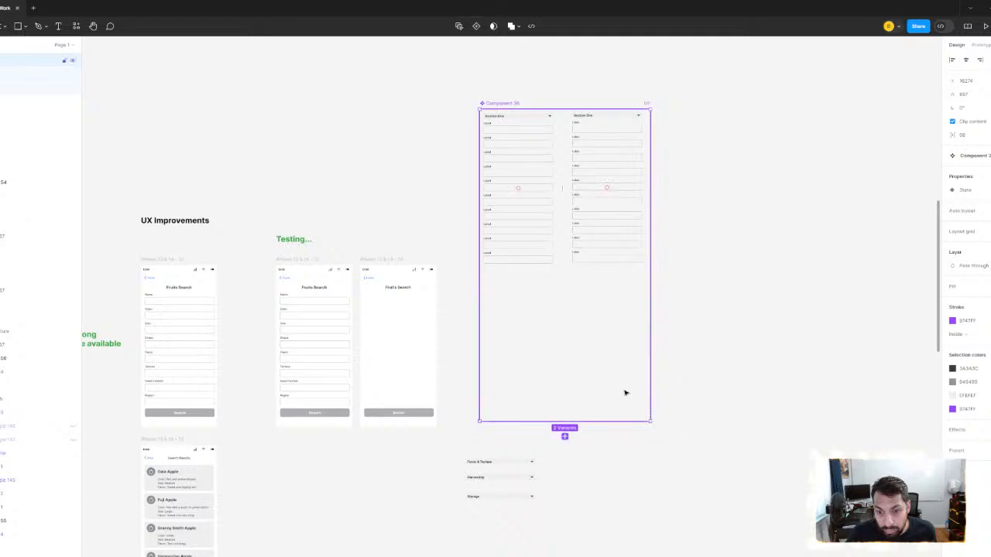
{"action": "left_click_drag", "start_coordinate": [595, 373], "coordinate": [596, 270]}
- Give the two variants their own State values, one for open and one for closed
{"action": "left_click", "coordinate": [525, 135]}
{"action": "key", "text": "shift+2"}
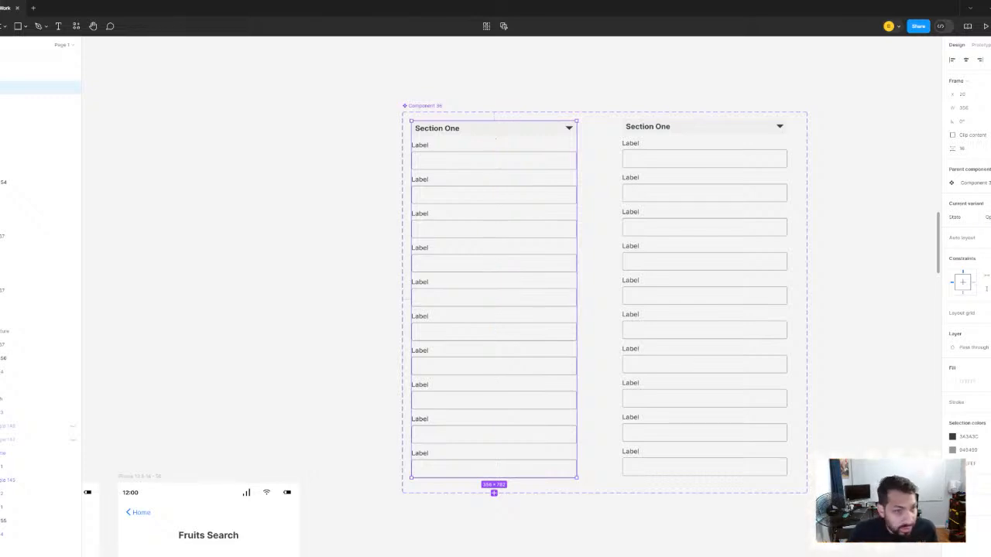
{"action": "left_click", "coordinate": [734, 189]}
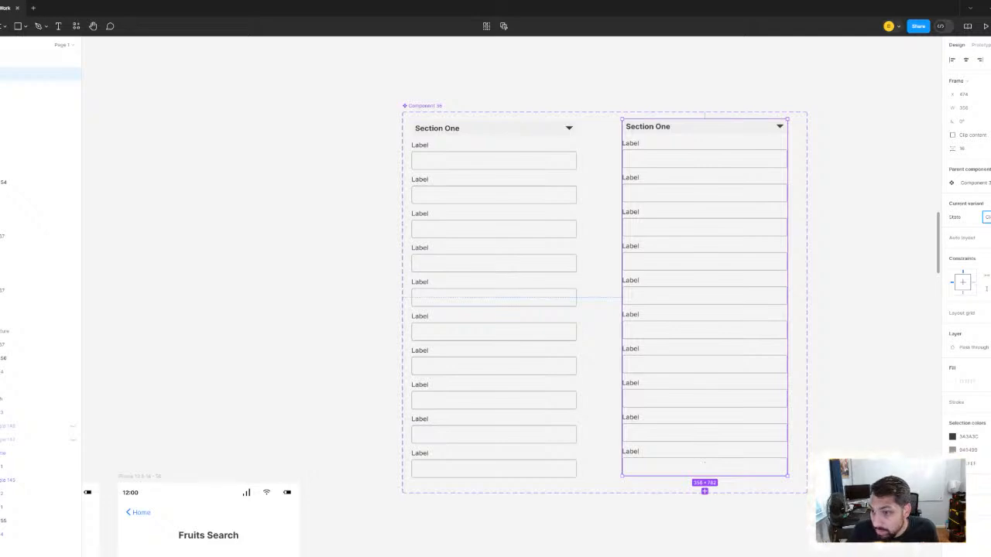
{"action": "left_click_drag", "start_coordinate": [514, 185], "coordinate": [465, 188]}
{"action": "left_click", "coordinate": [466, 188]}
{"action": "left_click", "coordinate": [630, 161]}
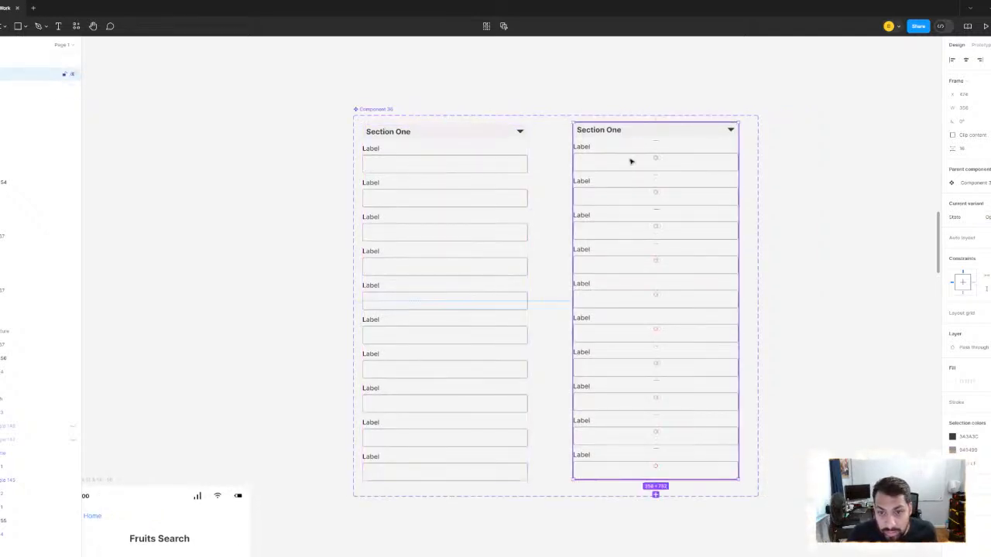
{"action": "left_click_drag", "start_coordinate": [773, 210], "coordinate": [748, 223]}
{"action": "left_click", "coordinate": [748, 223]}
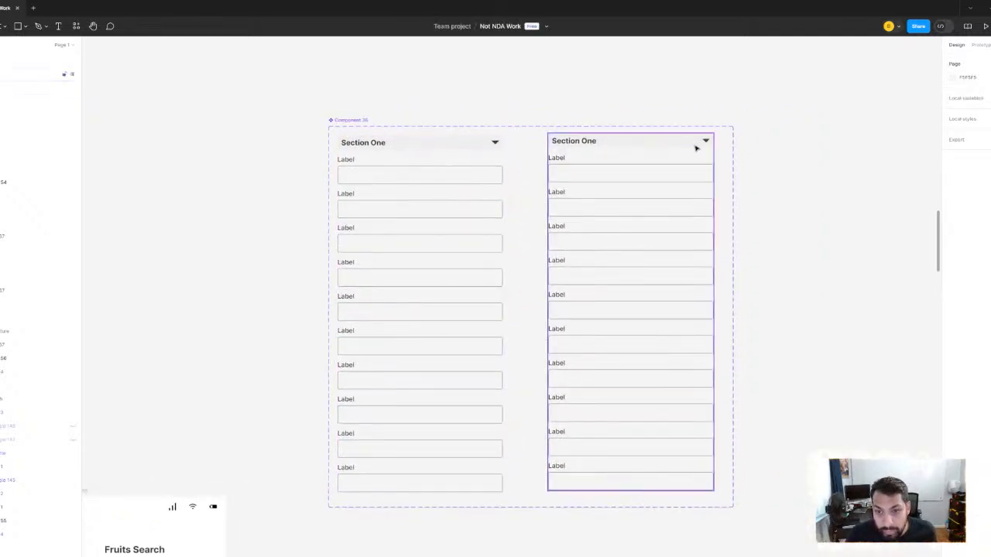
- Select the Label fields beneath the Section One header in the right-hand variant
{"action": "left_click", "coordinate": [694, 149]}
{"action": "scroll", "coordinate": [508, 208], "scroll_direction": "up", "scroll_amount": 5}
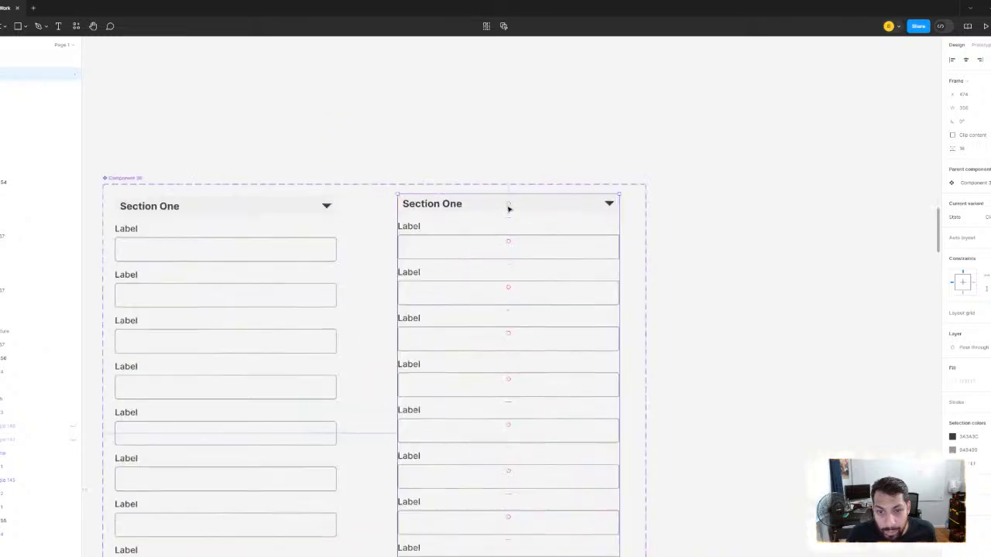
{"action": "scroll", "coordinate": [504, 248], "scroll_direction": "down", "scroll_amount": 5}
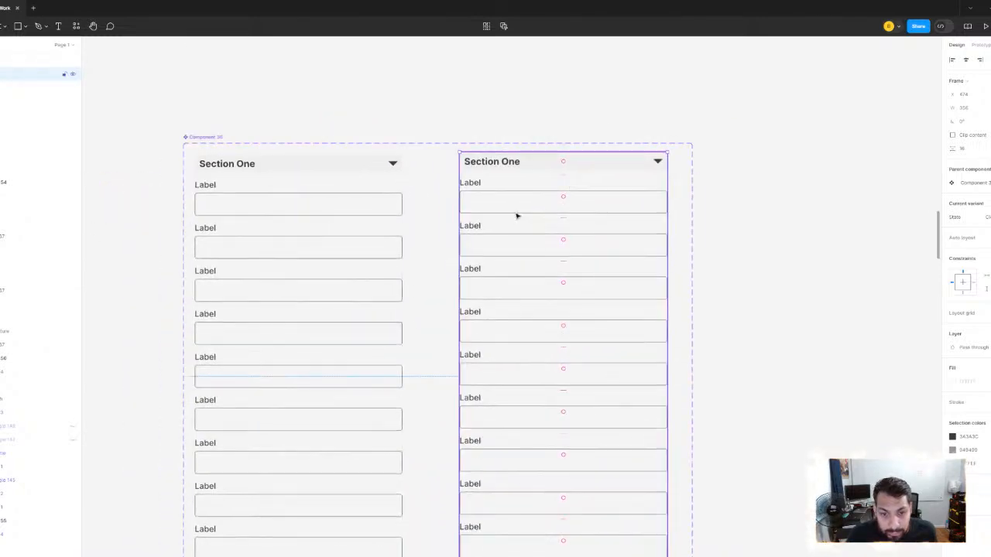
{"action": "left_click", "coordinate": [514, 210]}
{"action": "left_click", "coordinate": [518, 241], "text": "shift"}
{"action": "left_click", "coordinate": [522, 312], "text": "shift"}
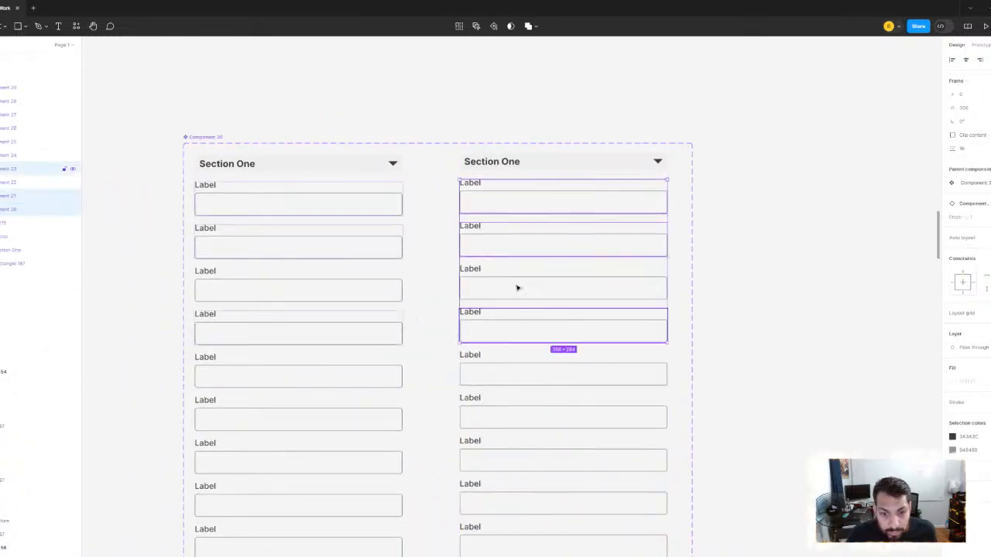
{"action": "left_click", "coordinate": [518, 288], "text": "shift"}
{"action": "left_click", "coordinate": [522, 378], "text": "shift"}
{"action": "scroll", "coordinate": [515, 294], "scroll_direction": "down", "scroll_amount": 5}
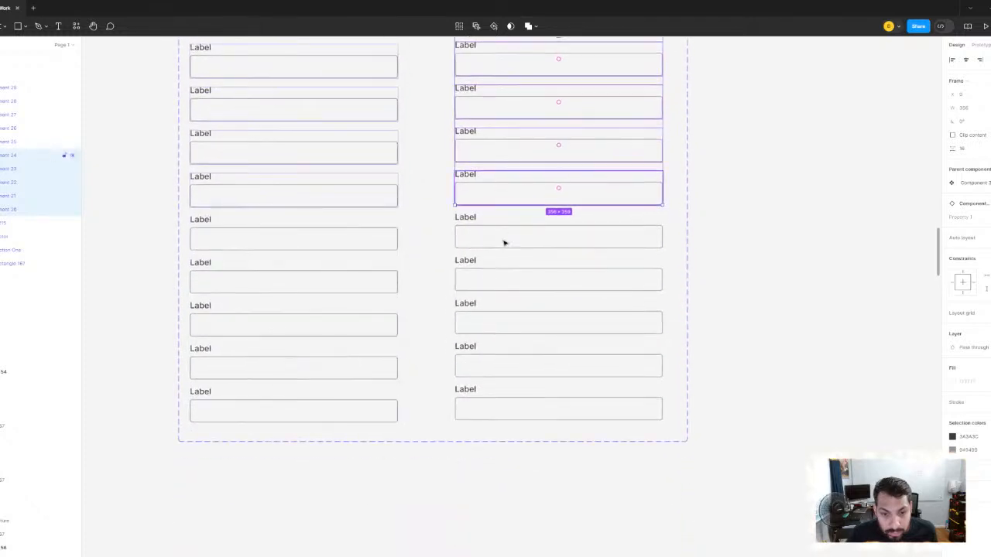
{"action": "left_click", "coordinate": [507, 240], "text": "shift"}
{"action": "left_click", "coordinate": [513, 287], "text": "shift"}
{"action": "left_click", "coordinate": [511, 328], "text": "shift"}
{"action": "left_click", "coordinate": [511, 368], "text": "shift"}
{"action": "left_click", "coordinate": [510, 400], "text": "shift"}
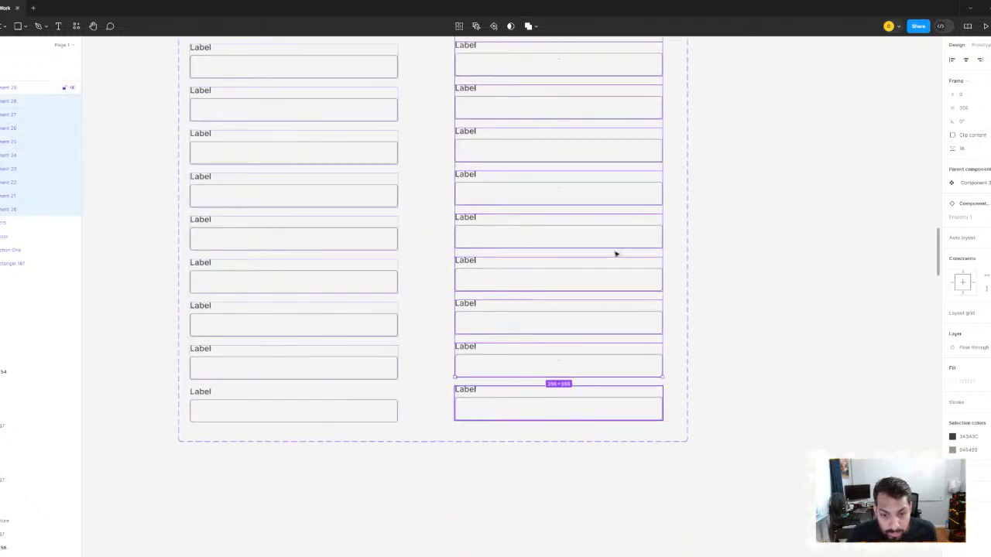
- Try moving the selected Label fields out of the right-hand variant to above the component set, and undo the move
{"action": "scroll", "coordinate": [619, 310], "scroll_direction": "up", "scroll_amount": 3}
{"action": "left_click_drag", "start_coordinate": [522, 260], "coordinate": [528, 25]}
{"action": "left_click_drag", "start_coordinate": [567, 301], "coordinate": [568, 226]}
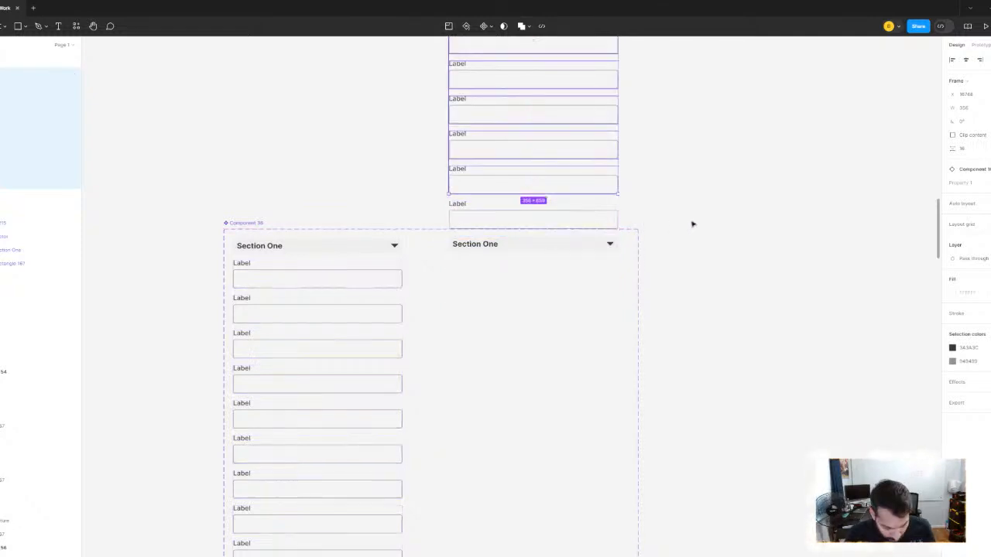
{"action": "key", "text": "ctrl+z"}
{"action": "key", "text": "ctrl+z"}
{"action": "key", "text": "ctrl+z"}
{"action": "key", "text": "ctrl+z"}
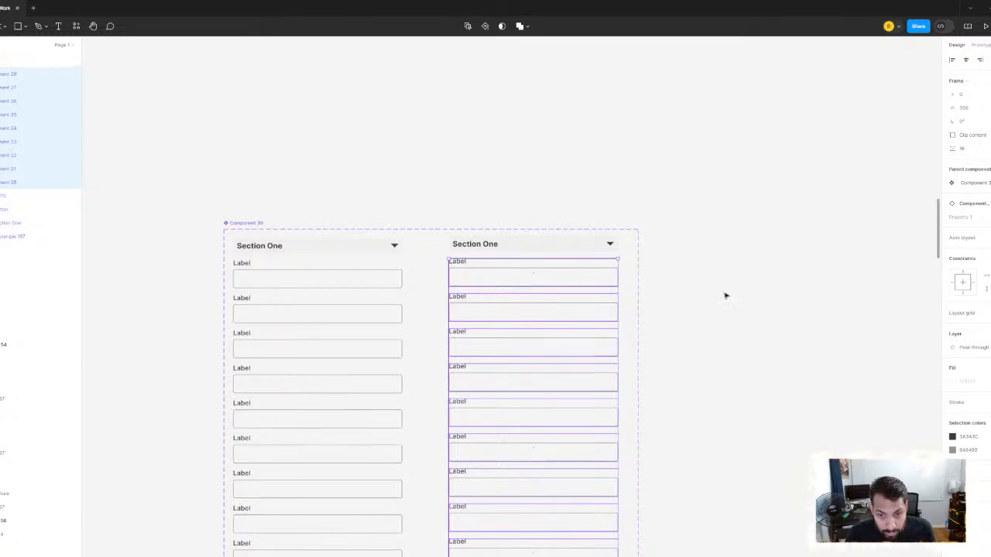
- Delete the right-hand Section One variant from the component set
{"action": "left_click", "coordinate": [726, 296]}
{"action": "scroll", "coordinate": [431, 270], "scroll_direction": "down", "scroll_amount": 3}
{"action": "scroll", "coordinate": [431, 271], "scroll_direction": "left", "scroll_amount": 1}
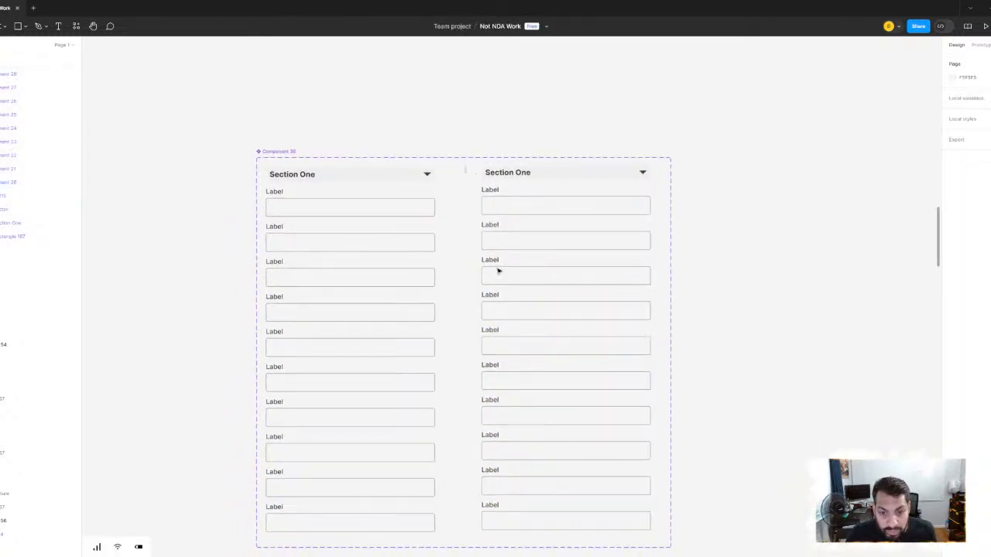
{"action": "left_click_drag", "start_coordinate": [465, 166], "coordinate": [534, 526]}
{"action": "key", "text": "Delete"}
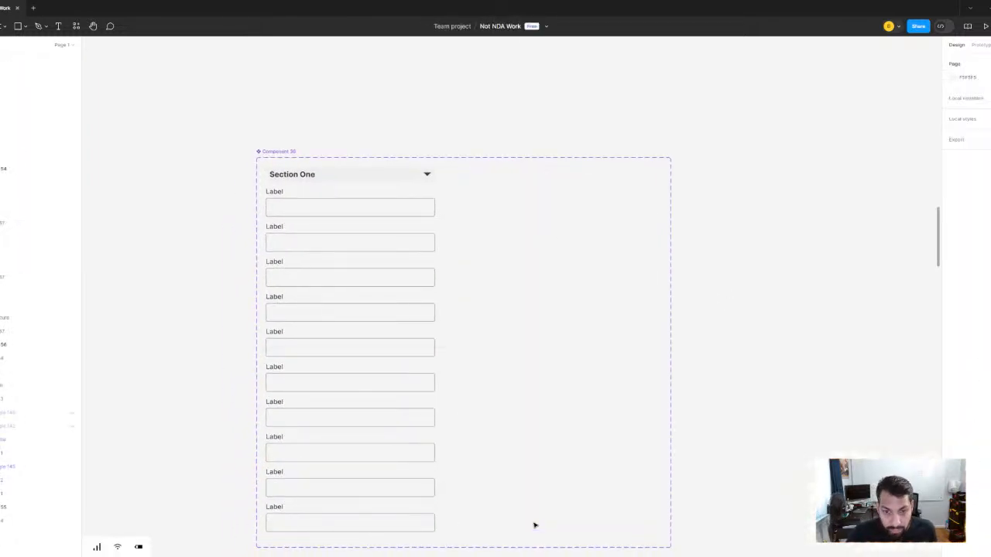
- Wrap the ten Label fields of the remaining variant in a single frame
{"action": "scroll", "coordinate": [369, 165], "scroll_direction": "up", "scroll_amount": 3}
{"action": "left_click", "coordinate": [337, 192]}
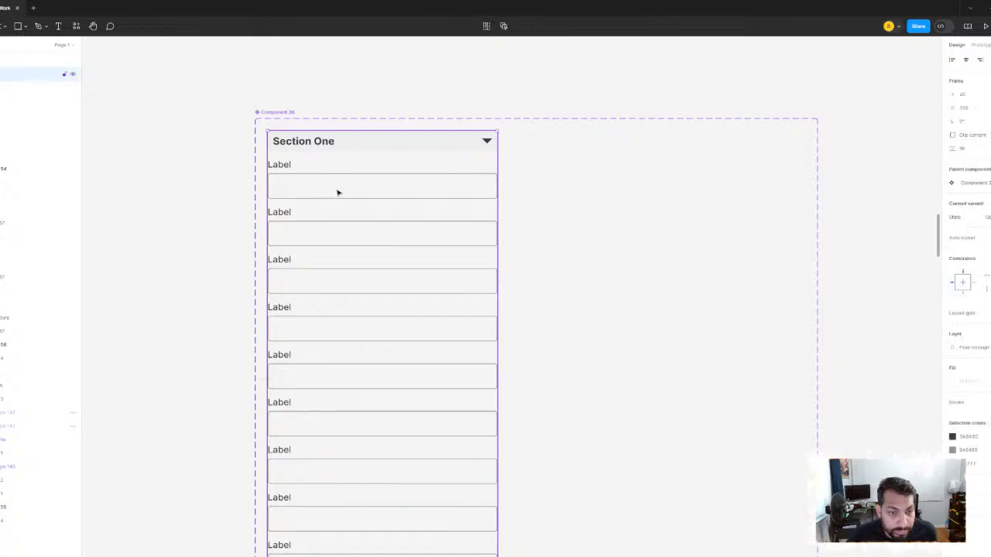
{"action": "left_click_drag", "start_coordinate": [338, 199], "coordinate": [364, 464]}
{"action": "scroll", "coordinate": [475, 170], "scroll_direction": "down", "scroll_amount": 3}
{"action": "scroll", "coordinate": [465, 217], "scroll_direction": "up", "scroll_amount": 3}
{"action": "right_click", "coordinate": [457, 238]}
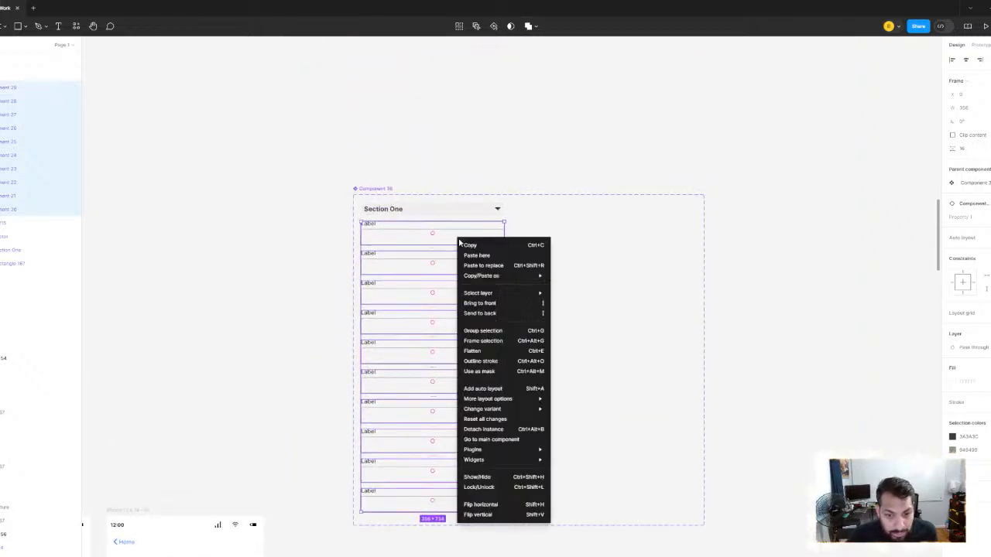
{"action": "left_click", "coordinate": [499, 341]}
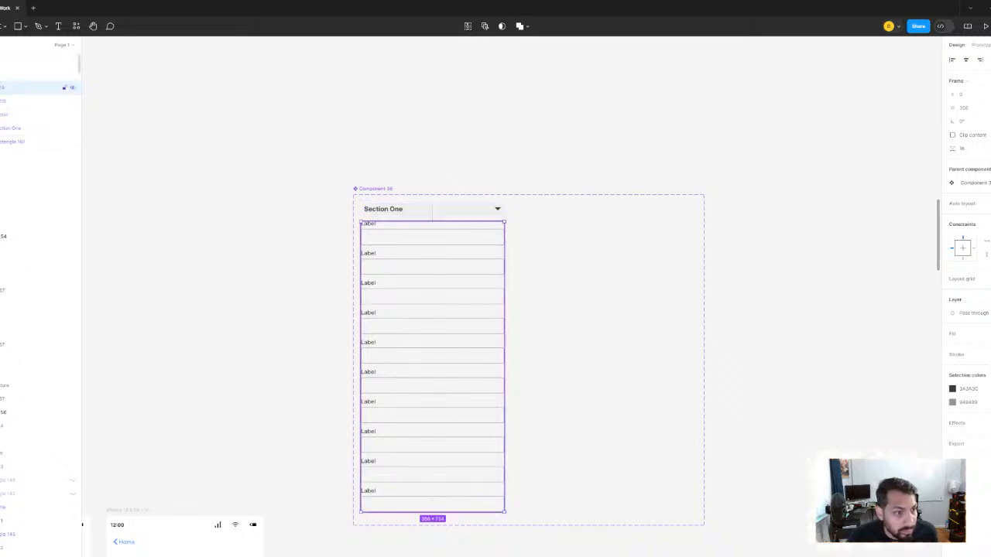
- Group the ten Label components inside the new frame
{"action": "left_click", "coordinate": [0, 87]}
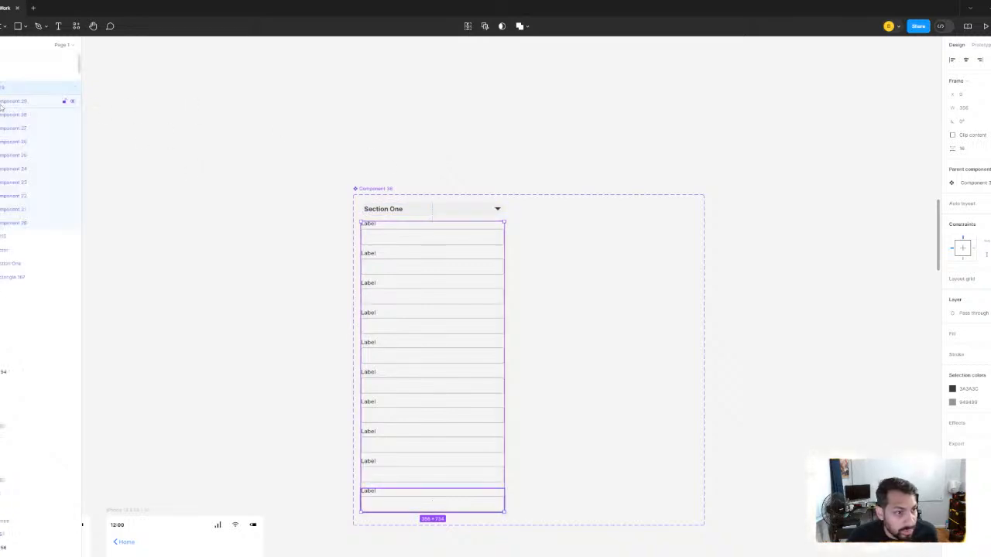
{"action": "left_click", "coordinate": [3, 105]}
{"action": "left_click", "coordinate": [21, 227], "text": "shift"}
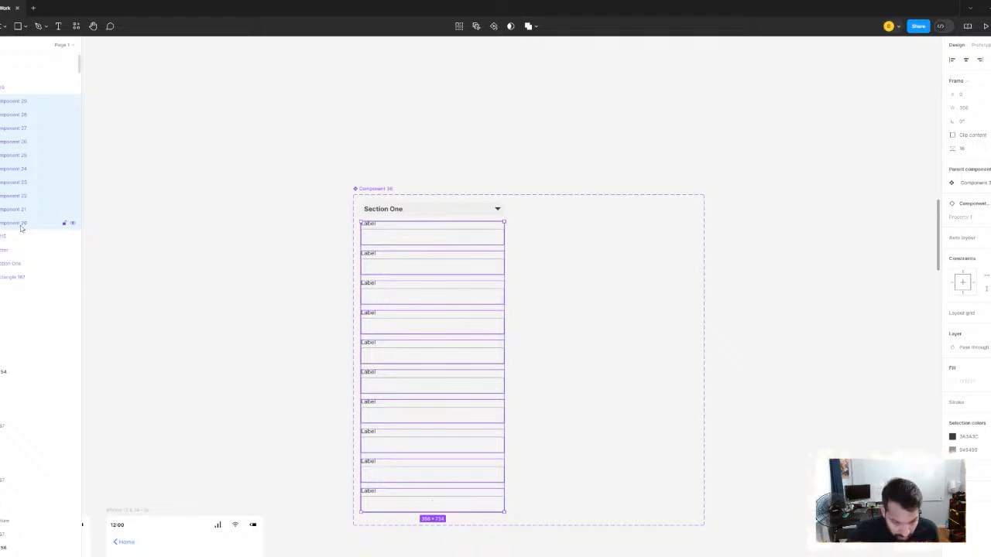
{"action": "key", "text": "ctrl+g"}
- Add another variant to the component set, beneath the Section One column with the grouped fields
{"action": "scroll", "coordinate": [511, 160], "scroll_direction": "up", "scroll_amount": 5, "text": "ctrl"}
{"action": "scroll", "coordinate": [433, 209], "scroll_direction": "down", "scroll_amount": 3, "text": "ctrl"}
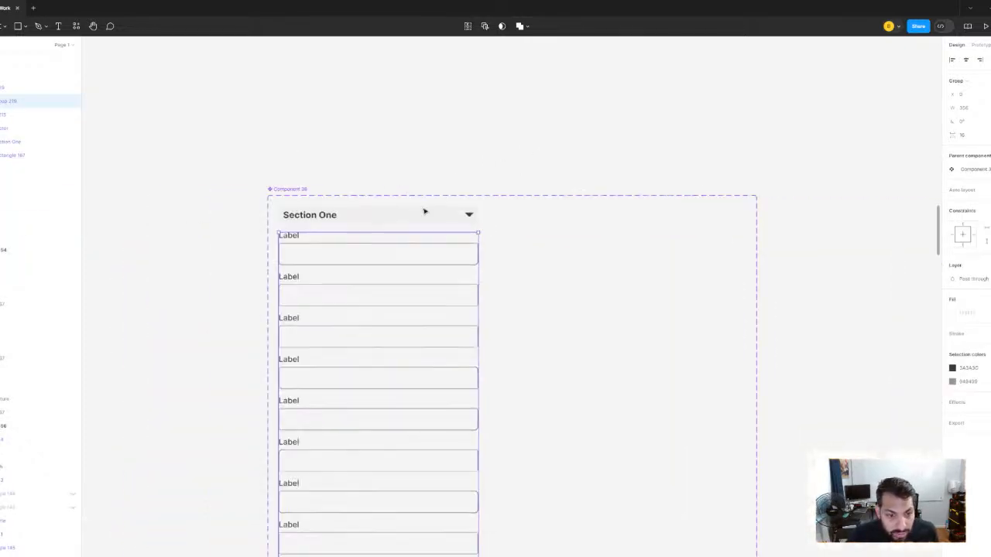
{"action": "scroll", "coordinate": [425, 210], "scroll_direction": "down", "scroll_amount": 1}
{"action": "left_click", "coordinate": [460, 79]}
{"action": "left_click", "coordinate": [287, 138]}
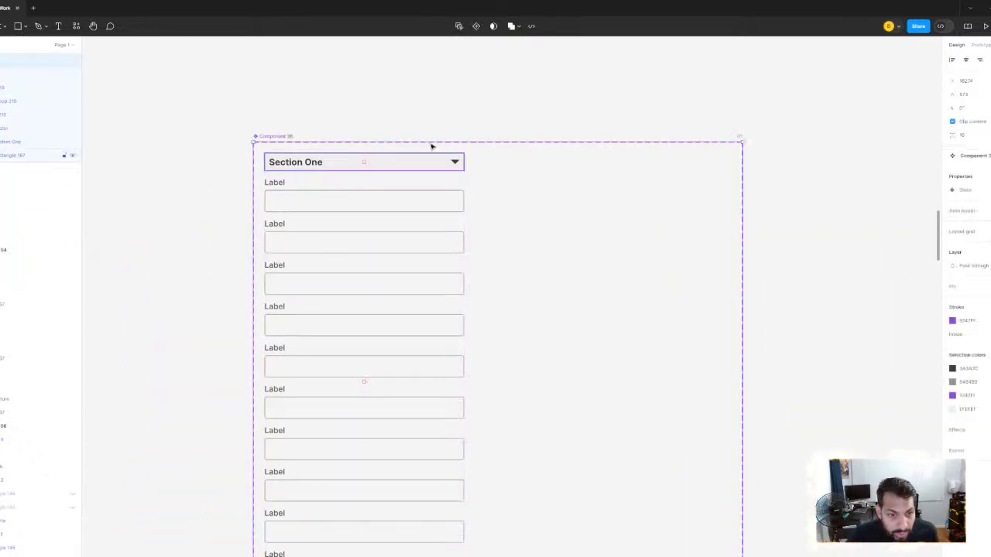
{"action": "scroll", "coordinate": [432, 146], "scroll_direction": "down", "scroll_amount": 2}
{"action": "left_click", "coordinate": [486, 540]}
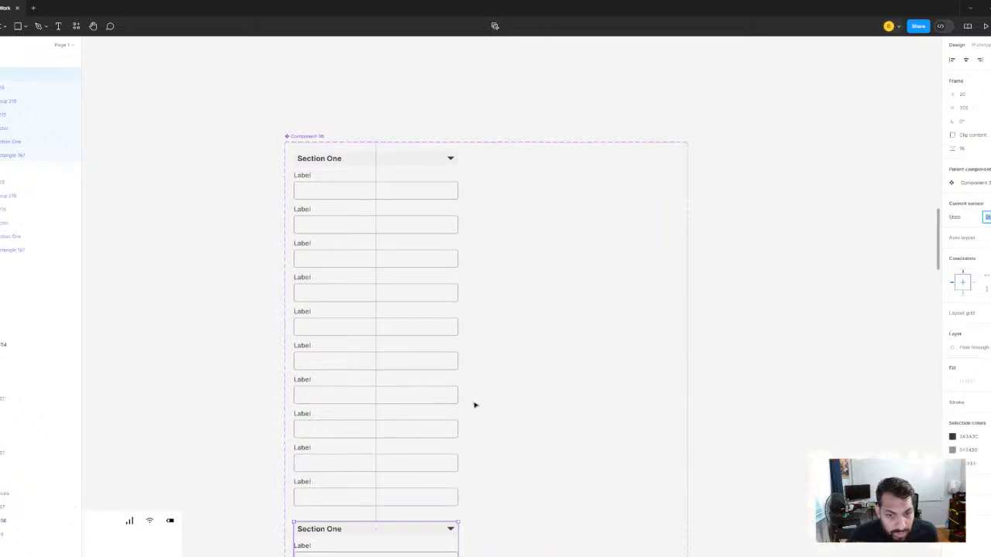
- Move the new Section One variant up beside the first variant, to its right within the component set
{"action": "scroll", "coordinate": [474, 405], "scroll_direction": "down", "scroll_amount": 3}
{"action": "left_click_drag", "start_coordinate": [345, 338], "coordinate": [513, 153]}
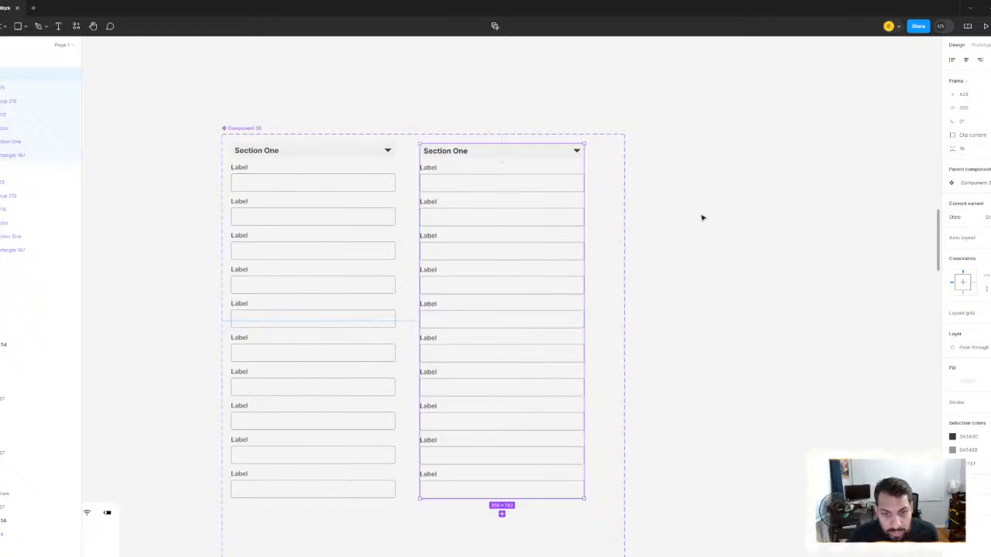
- Try to move the right variant's grouped Label fields upward behind its Section One header
{"action": "left_click", "coordinate": [506, 193]}
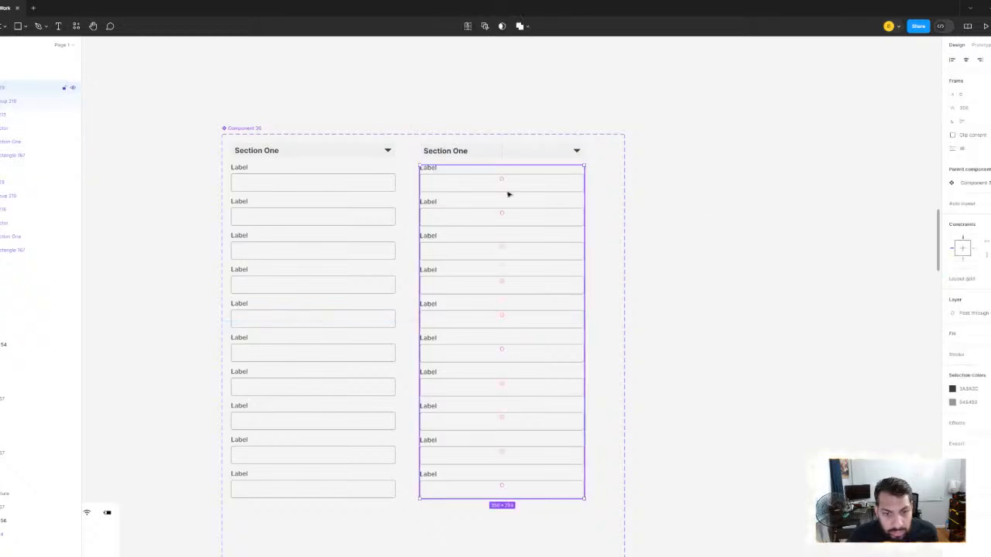
{"action": "left_click", "coordinate": [4, 105]}
{"action": "left_click_drag", "start_coordinate": [531, 386], "coordinate": [533, 150]}
{"action": "left_click_drag", "start_coordinate": [566, 218], "coordinate": [547, 189]}
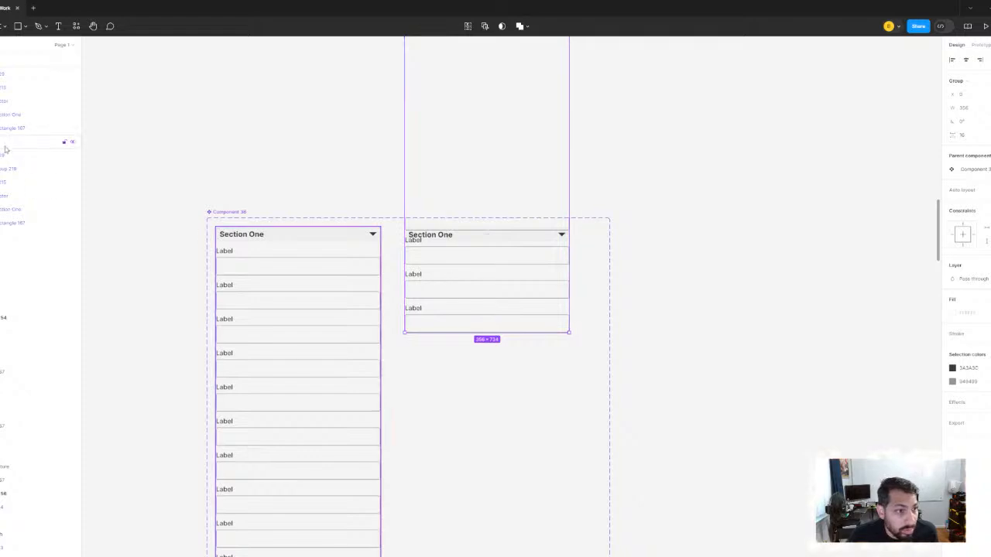
- Turn on Clip content for the right variant's fields frame and check how its layers are nested
{"action": "left_click", "coordinate": [2, 75]}
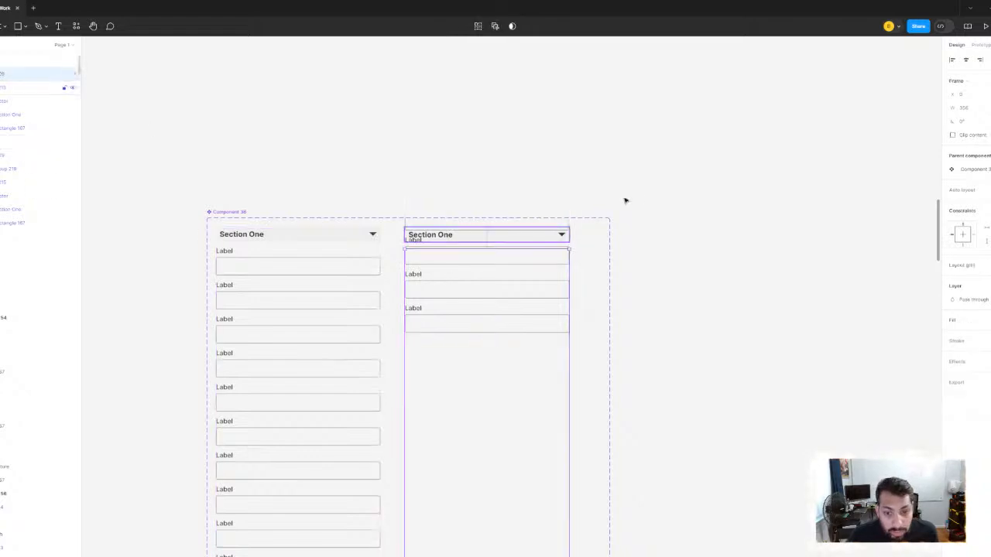
{"action": "left_click", "coordinate": [953, 136]}
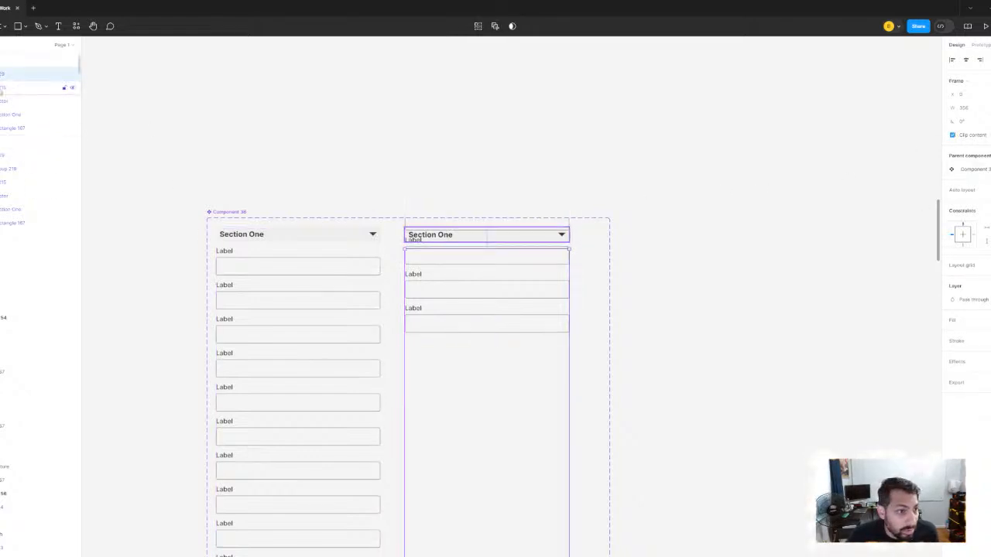
{"action": "left_click", "coordinate": [2, 91]}
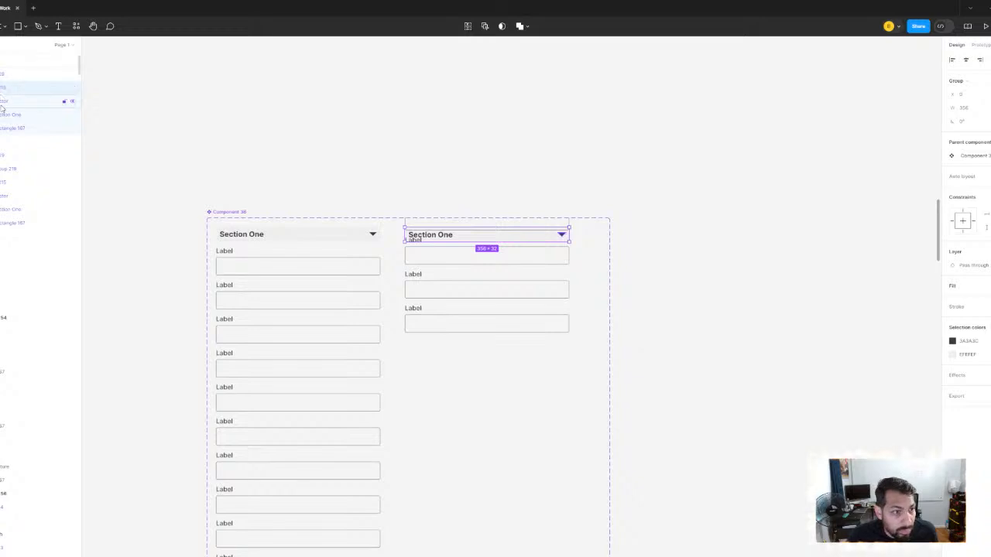
{"action": "left_click", "coordinate": [1, 88]}
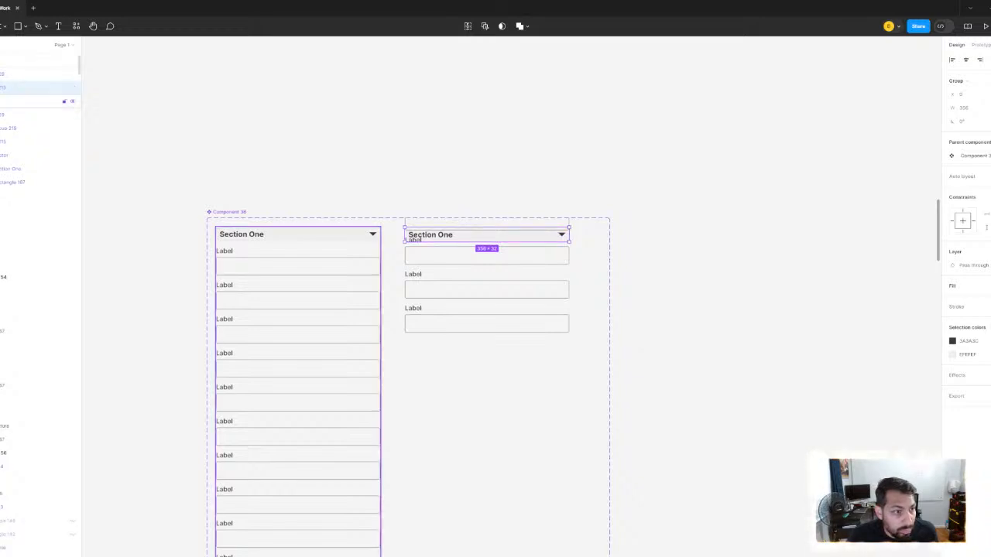
{"action": "left_click", "coordinate": [1, 101]}
{"action": "left_click", "coordinate": [14, 74]}
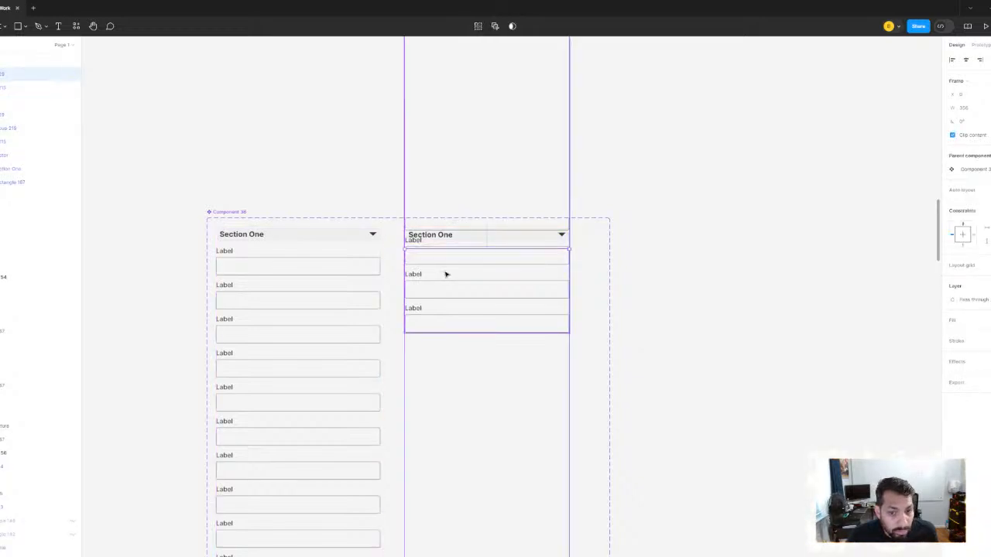
{"action": "scroll", "coordinate": [445, 275], "scroll_direction": "up", "scroll_amount": 1}
{"action": "left_click", "coordinate": [3, 103]}
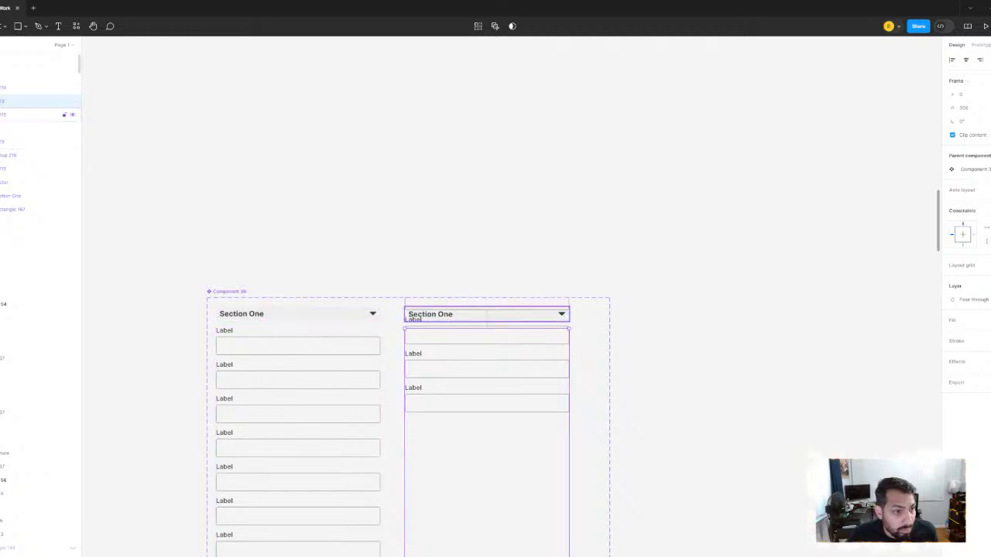
{"action": "left_click", "coordinate": [3, 115]}
- Undo the Clip content change and the upward moves of the right variant's Label group
{"action": "key", "text": "ctrl+z"}
{"action": "key", "text": "ctrl+z"}
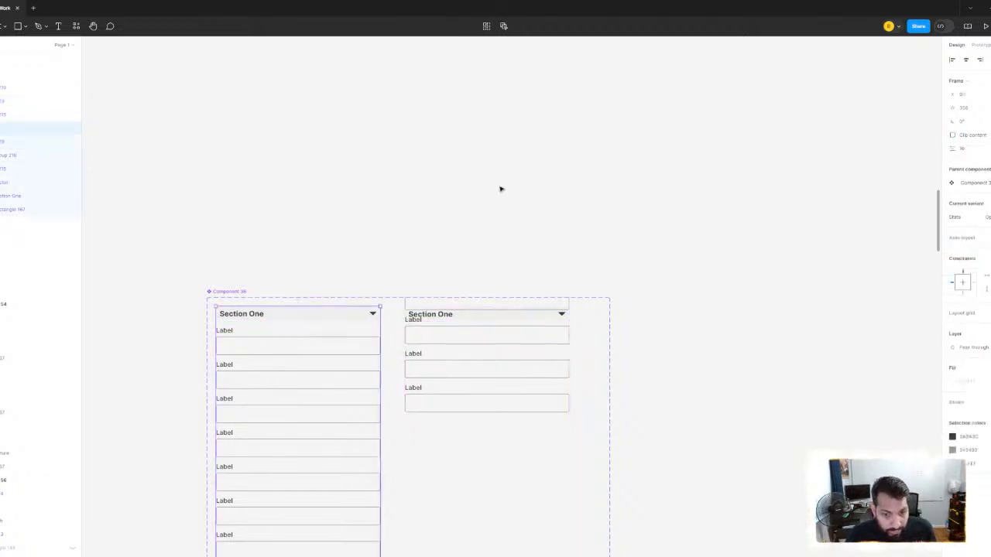
{"action": "key", "text": "ctrl+z"}
{"action": "key", "text": "ctrl+z"}
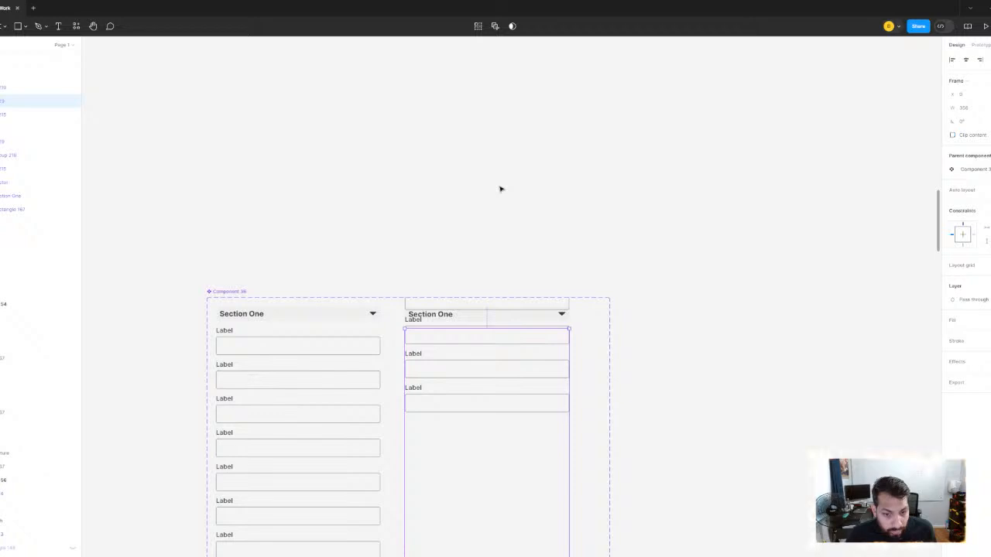
{"action": "scroll", "coordinate": [500, 189], "scroll_direction": "down", "scroll_amount": 4}
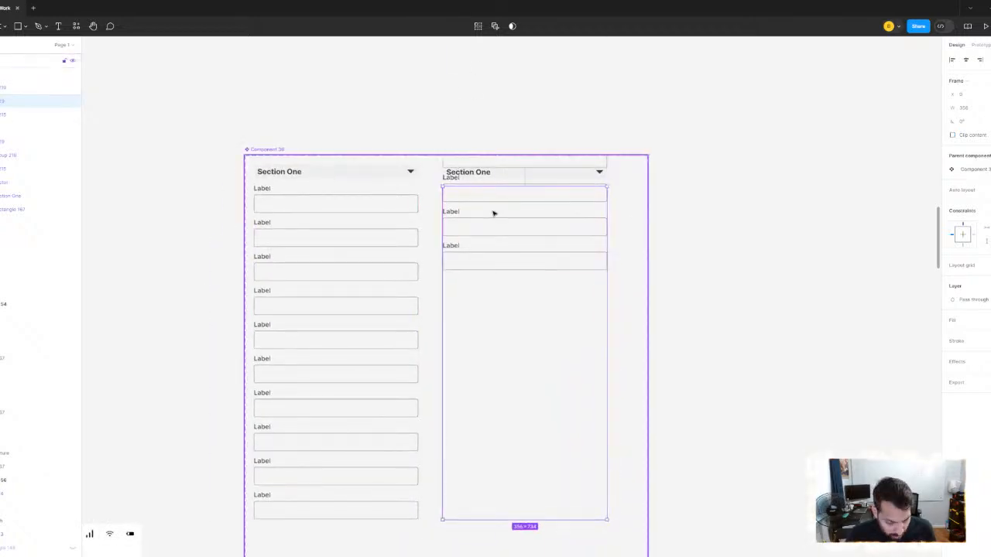
{"action": "key", "text": "ctrl+z"}
{"action": "key", "text": "ctrl+z"}
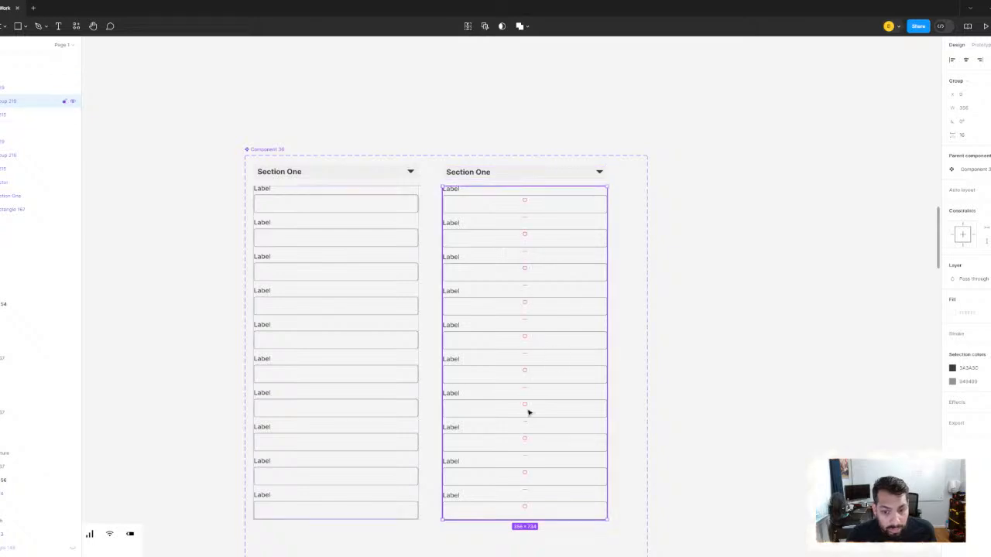
- Move the right variant's Label group straight up within its frame until its last field sits behind the Section One header
{"action": "left_click_drag", "start_coordinate": [528, 410], "coordinate": [528, 336]}
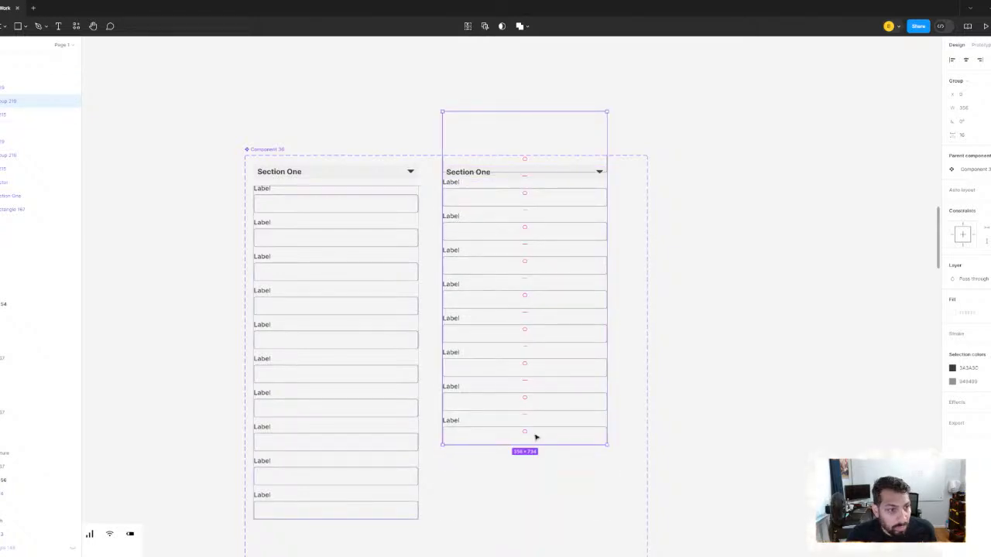
{"action": "left_click_drag", "start_coordinate": [535, 438], "coordinate": [554, 201]}
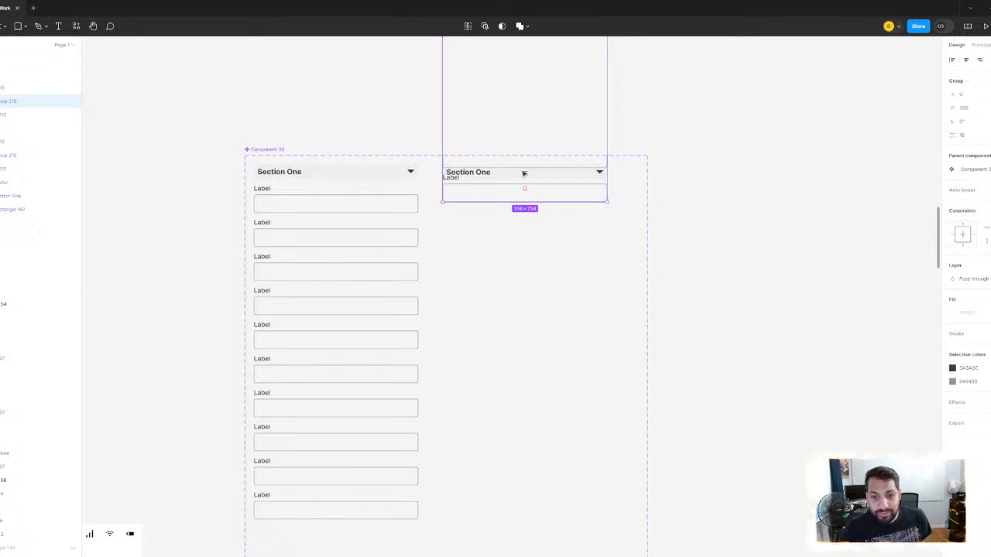
{"action": "key", "text": "Up"}
{"action": "key", "text": "Up"}
{"action": "key", "text": "Up"}
{"action": "key", "text": "Up"}
{"action": "key", "text": "Up"}
{"action": "key", "text": "Up"}
{"action": "key", "text": "Up"}
{"action": "key", "text": "Up"}
{"action": "key", "text": "Up"}
{"action": "key", "text": "Up"}
{"action": "key", "text": "Up"}
{"action": "key", "text": "Up"}
{"action": "key", "text": "Up"}
{"action": "key", "text": "Up"}
{"action": "key", "text": "Up"}
{"action": "key", "text": "Up"}
{"action": "key", "text": "Up"}
{"action": "key", "text": "Up"}
{"action": "key", "text": "Up"}
{"action": "key", "text": "Up"}
{"action": "key", "text": "Up"}
{"action": "key", "text": "Up"}
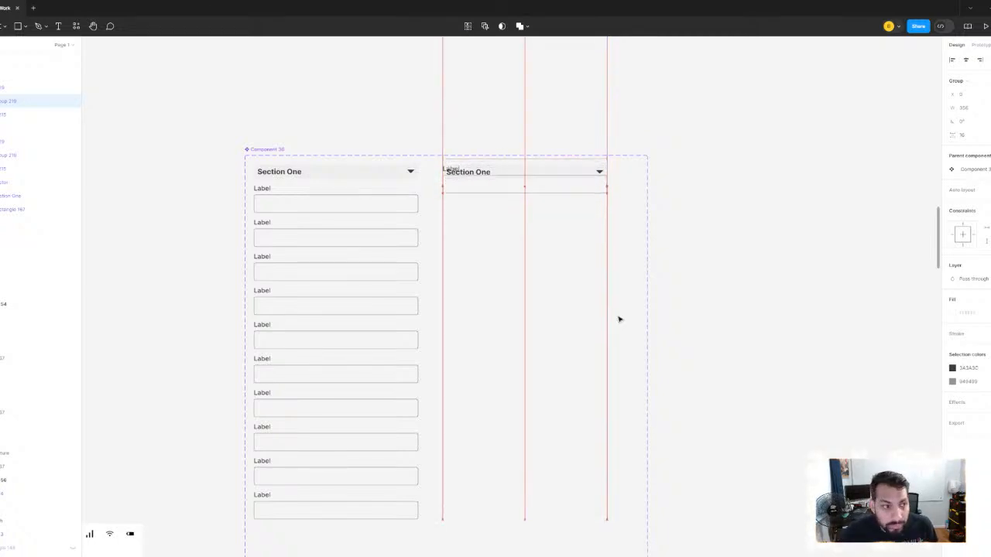
{"action": "key", "text": "Up"}
{"action": "key", "text": "Up"}
{"action": "key", "text": "Up"}
{"action": "key", "text": "Up"}
{"action": "key", "text": "Up"}
{"action": "key", "text": "Up"}
{"action": "key", "text": "Up"}
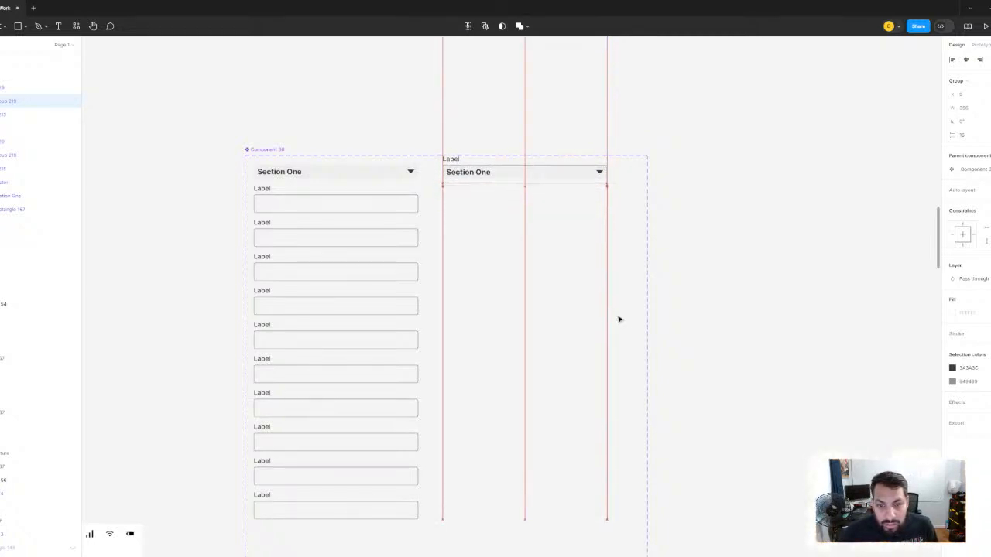
{"action": "key", "text": "Up"}
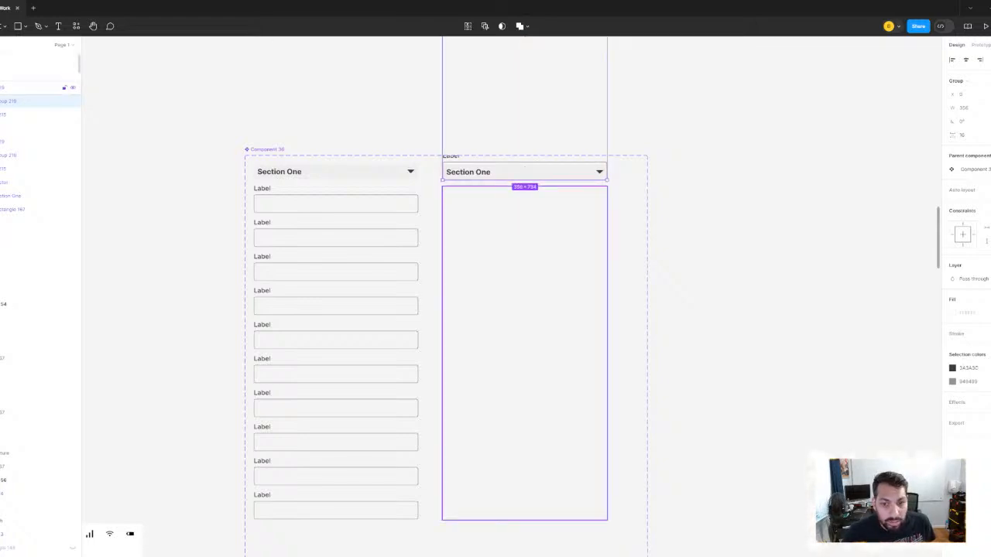
- Turn on Clip content for the frame holding the right variant's Label group
{"action": "left_click", "coordinate": [3, 88]}
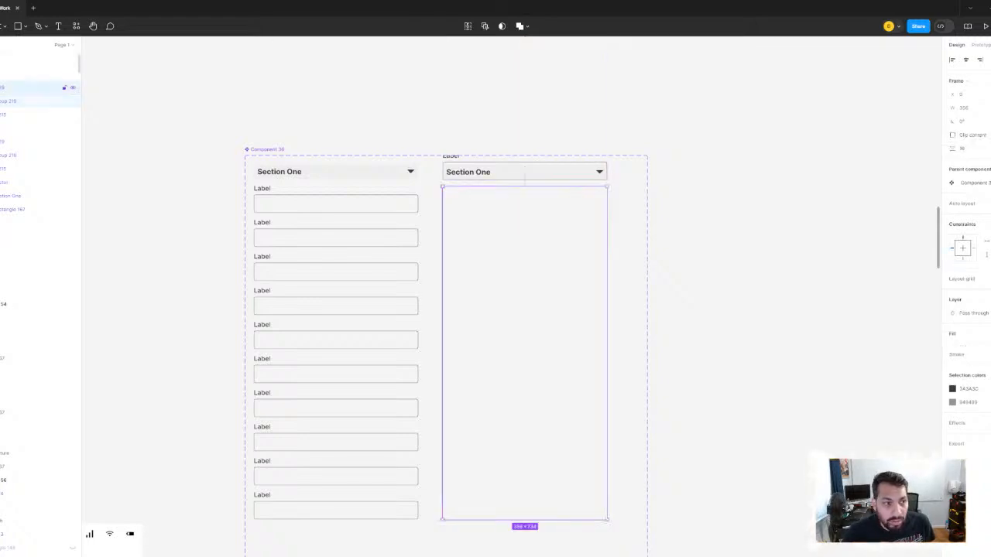
{"action": "left_click", "coordinate": [953, 136]}
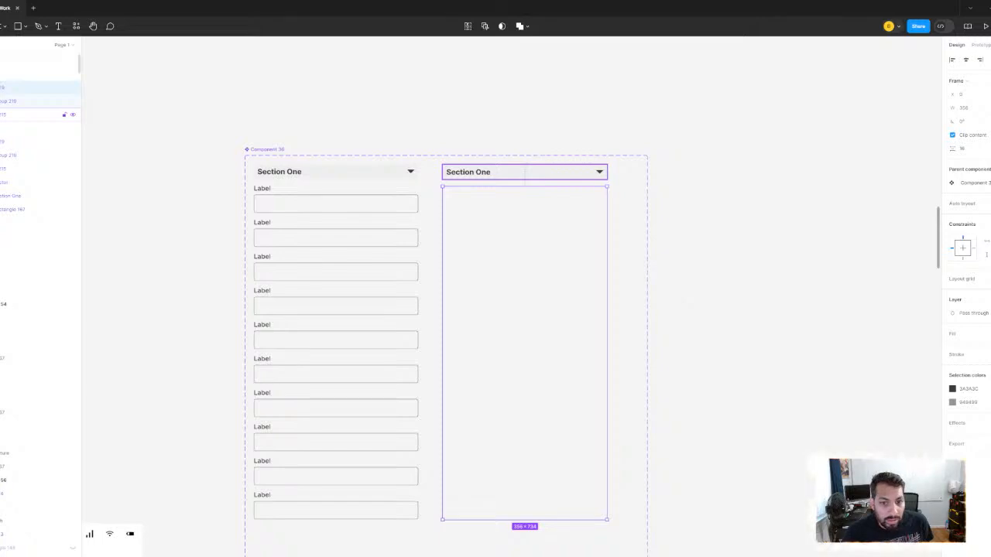
{"action": "left_click", "coordinate": [34, 101]}
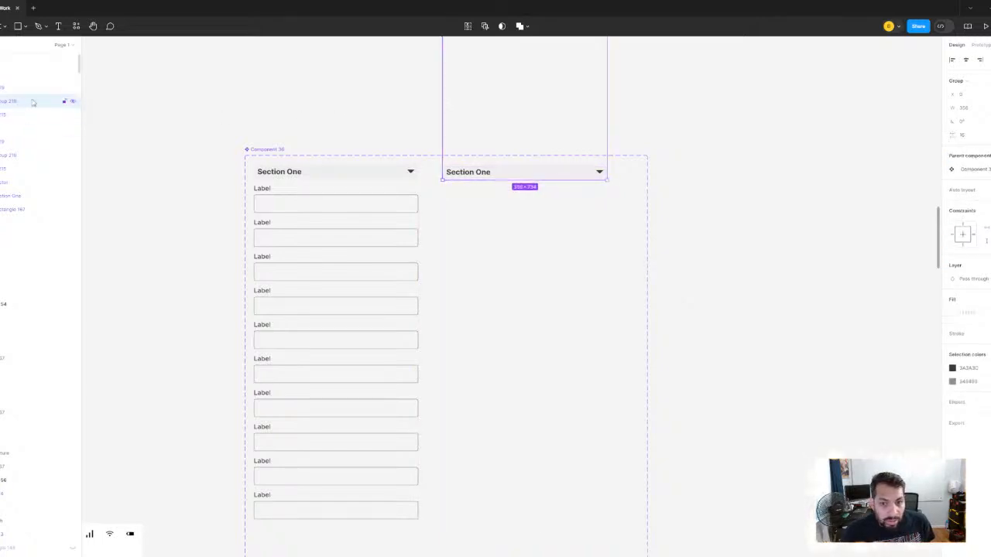
- Rotate the right variant's header arrow to 90° so that it points right
{"action": "scroll", "coordinate": [521, 166], "scroll_direction": "up", "scroll_amount": 3}
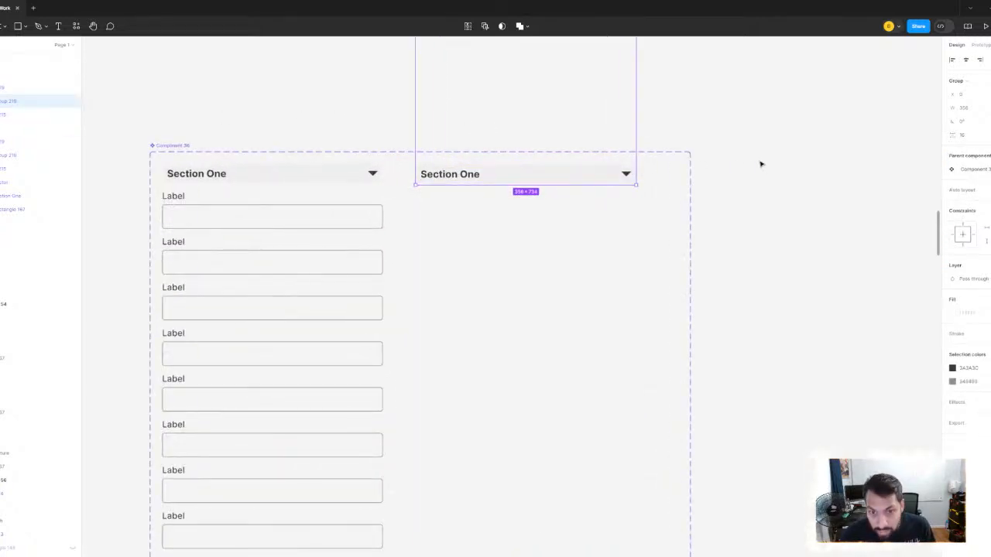
{"action": "scroll", "coordinate": [642, 131], "scroll_direction": "up", "scroll_amount": 5}
{"action": "left_click", "coordinate": [643, 131]}
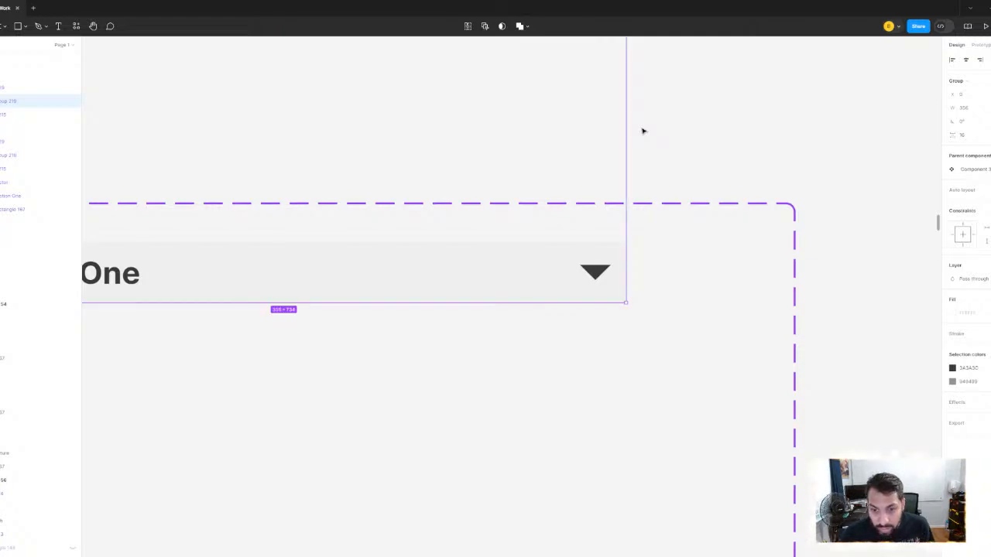
{"action": "left_click", "coordinate": [597, 275]}
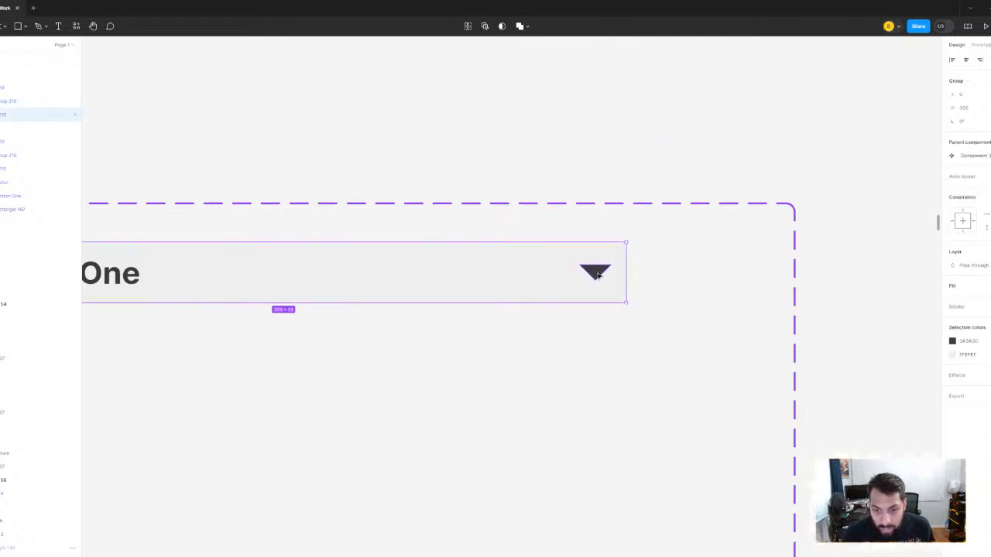
{"action": "double_click", "coordinate": [598, 276]}
{"action": "left_click", "coordinate": [619, 266], "text": "shift"}
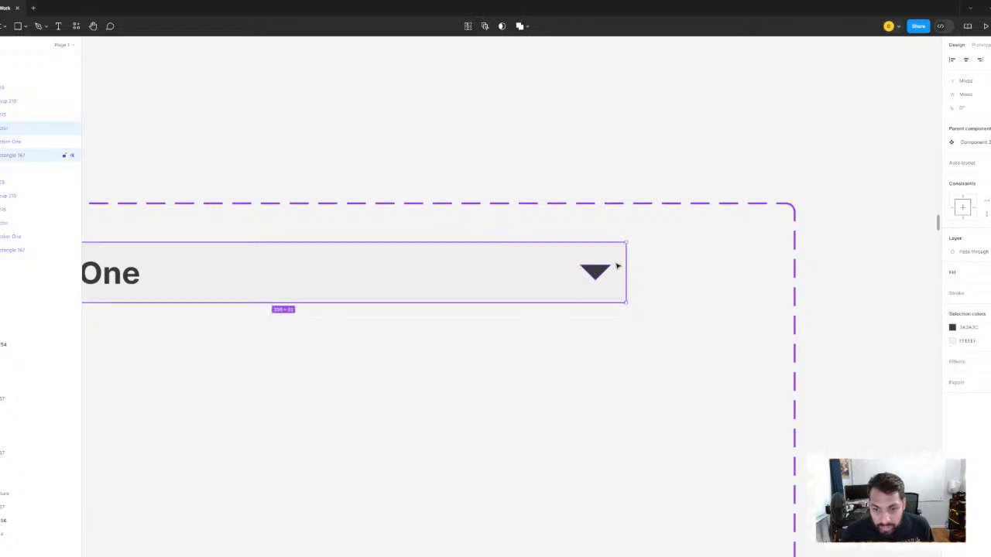
{"action": "left_click", "coordinate": [617, 266], "text": "shift"}
{"action": "left_click_drag", "start_coordinate": [614, 264], "coordinate": [583, 246]}
{"action": "scroll", "coordinate": [723, 207], "scroll_direction": "down", "scroll_amount": 4}
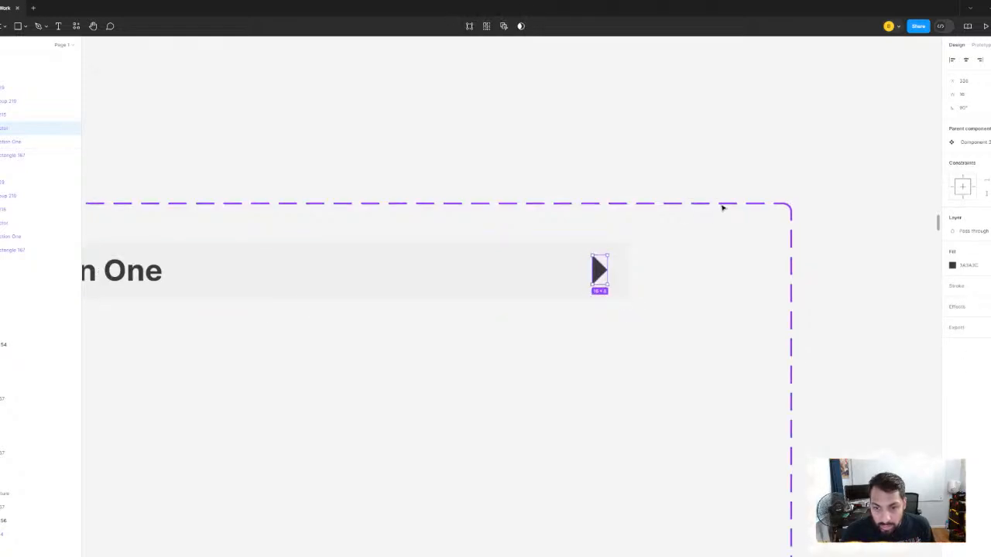
{"action": "left_click", "coordinate": [807, 216]}
{"action": "scroll", "coordinate": [806, 217], "scroll_direction": "down", "scroll_amount": 5}
{"action": "scroll", "coordinate": [763, 237], "scroll_direction": "up", "scroll_amount": 3}
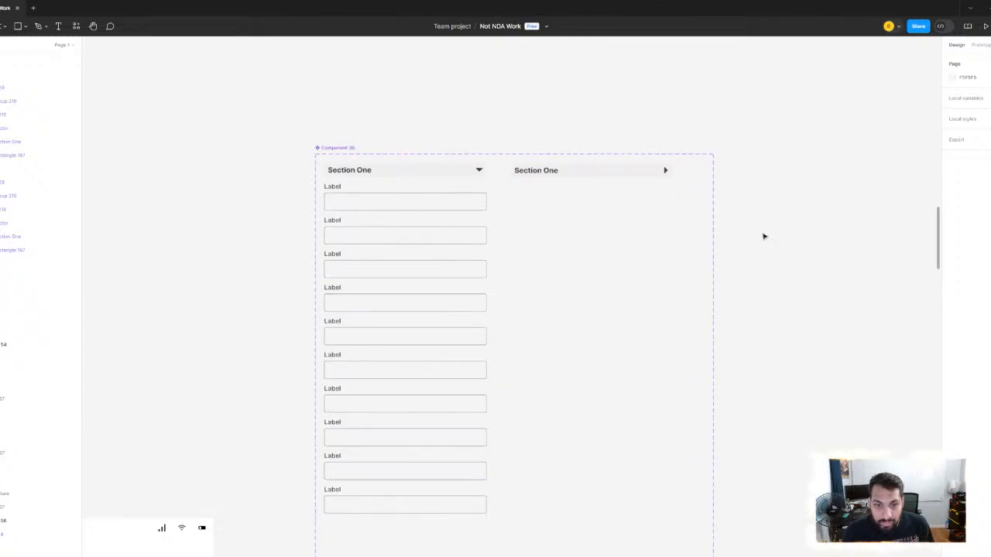
- Add an On tap interaction from the open variant's header that changes State to State2 with Smart animate
{"action": "scroll", "coordinate": [782, 238], "scroll_direction": "down", "scroll_amount": 2}
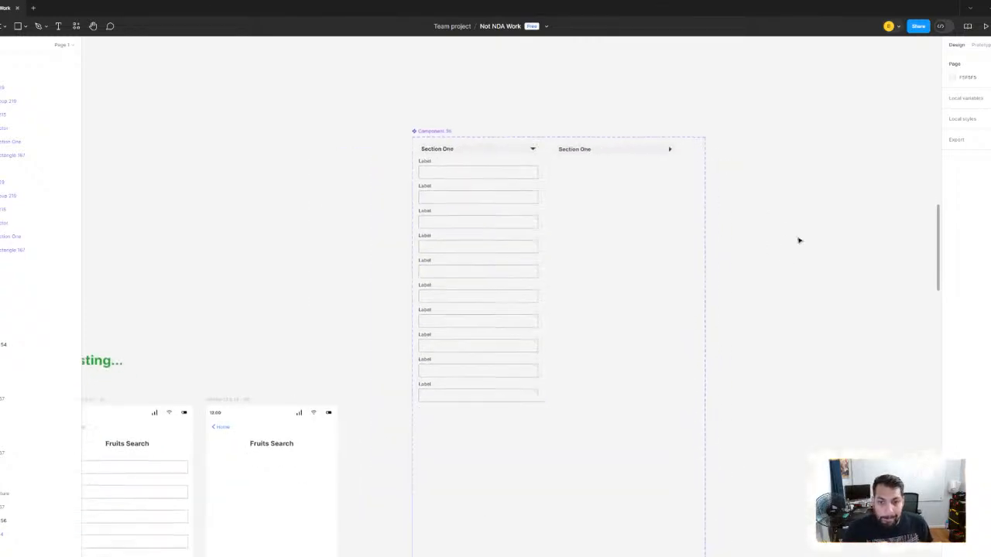
{"action": "left_click", "coordinate": [459, 173]}
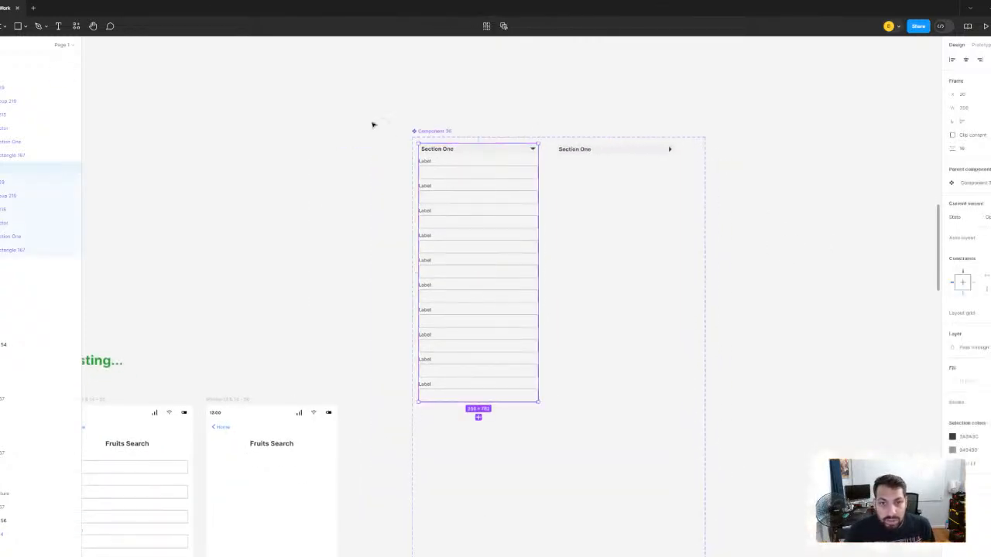
{"action": "left_click", "coordinate": [503, 150]}
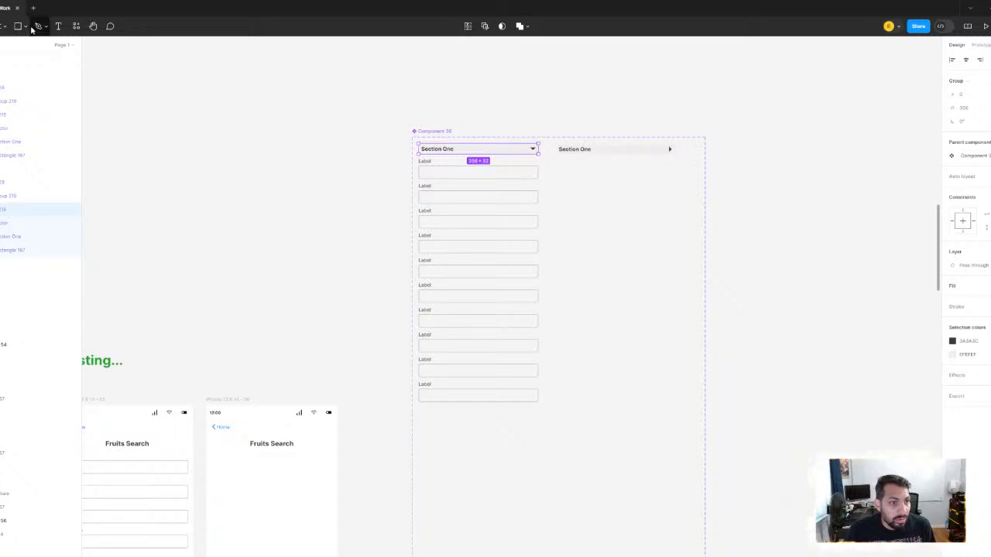
{"action": "left_click", "coordinate": [981, 45]}
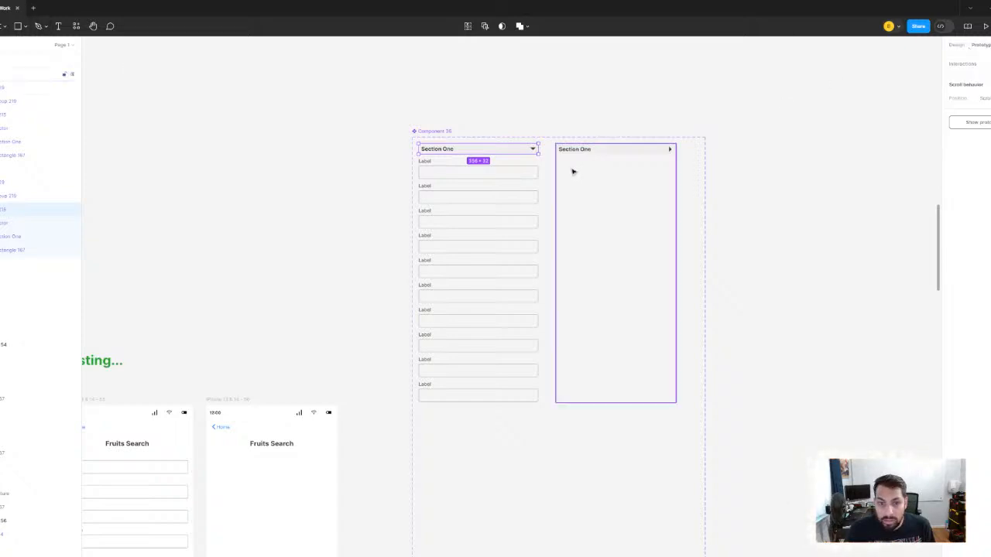
{"action": "scroll", "coordinate": [569, 164], "scroll_direction": "up", "scroll_amount": 3}
{"action": "left_click_drag", "start_coordinate": [521, 145], "coordinate": [575, 246]}
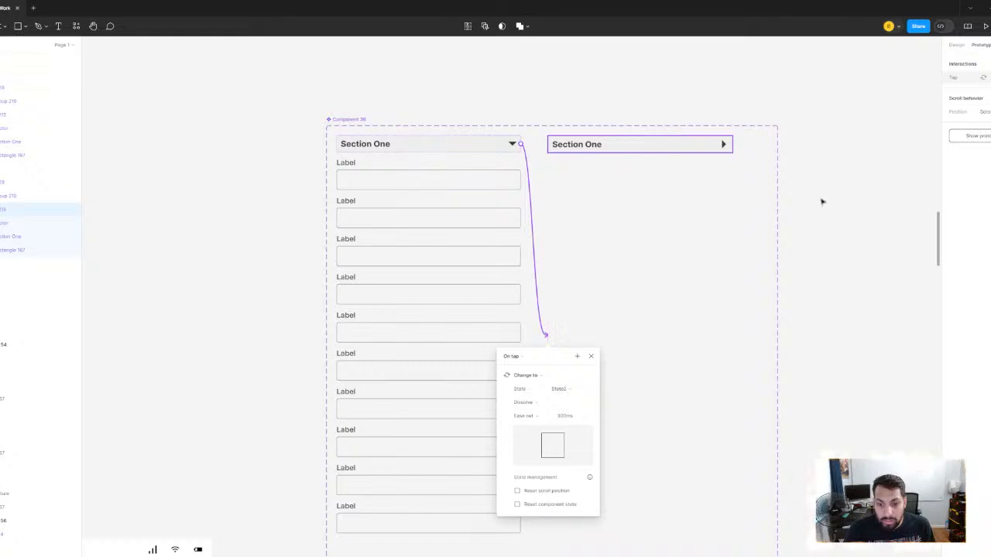
{"action": "left_click", "coordinate": [541, 405]}
{"action": "left_click", "coordinate": [552, 411]}
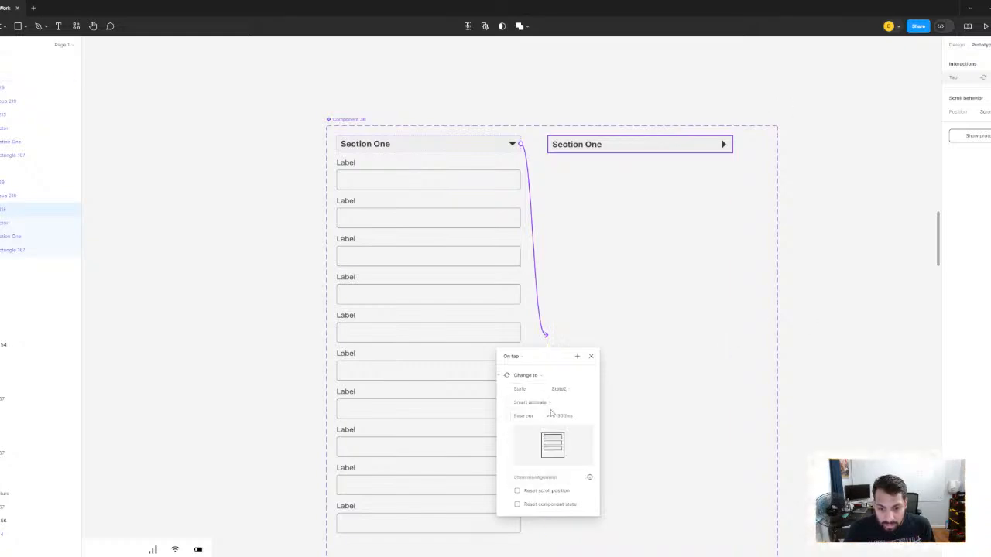
{"action": "left_click", "coordinate": [860, 247]}
- Add an On tap interaction from the collapsed variant's header that changes State to Open with Smart animate
{"action": "left_click", "coordinate": [635, 151]}
{"action": "left_click", "coordinate": [637, 151]}
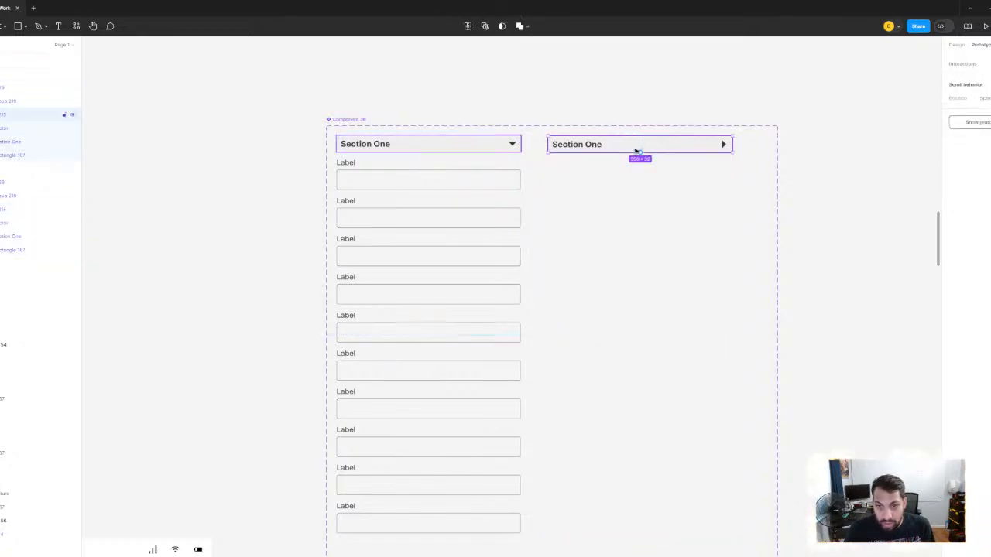
{"action": "left_click_drag", "start_coordinate": [732, 144], "coordinate": [508, 287]}
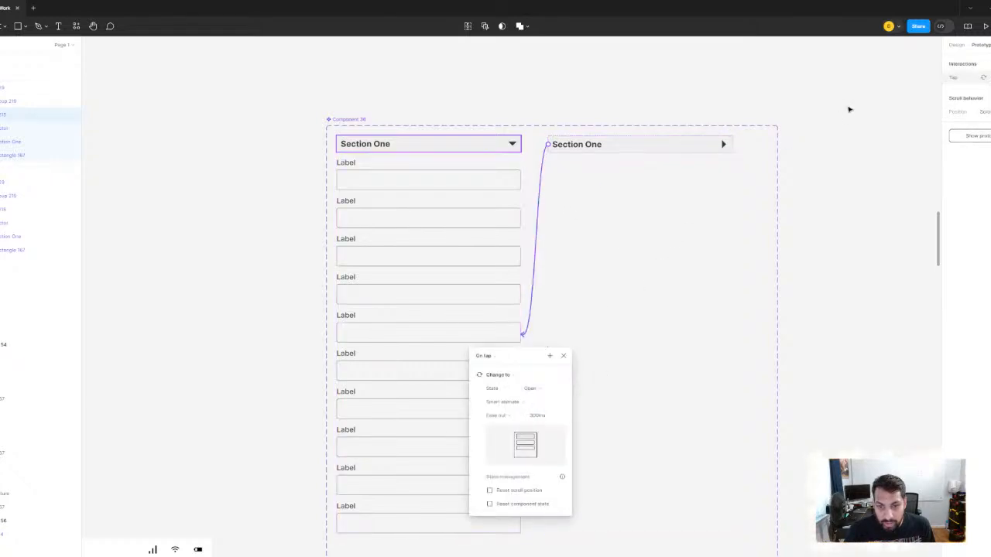
- Copy the open Section One variant and paste it as an instance into the empty Fruits Search frame under Testing
{"action": "left_click", "coordinate": [850, 110]}
{"action": "scroll", "coordinate": [736, 112], "scroll_direction": "down", "scroll_amount": 5}
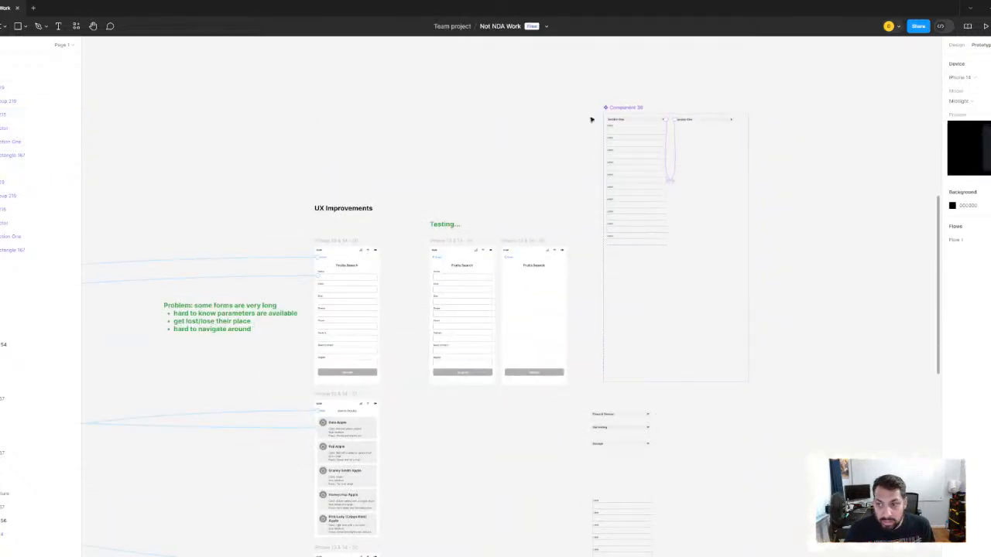
{"action": "left_click", "coordinate": [957, 44]}
{"action": "left_click", "coordinate": [637, 142]}
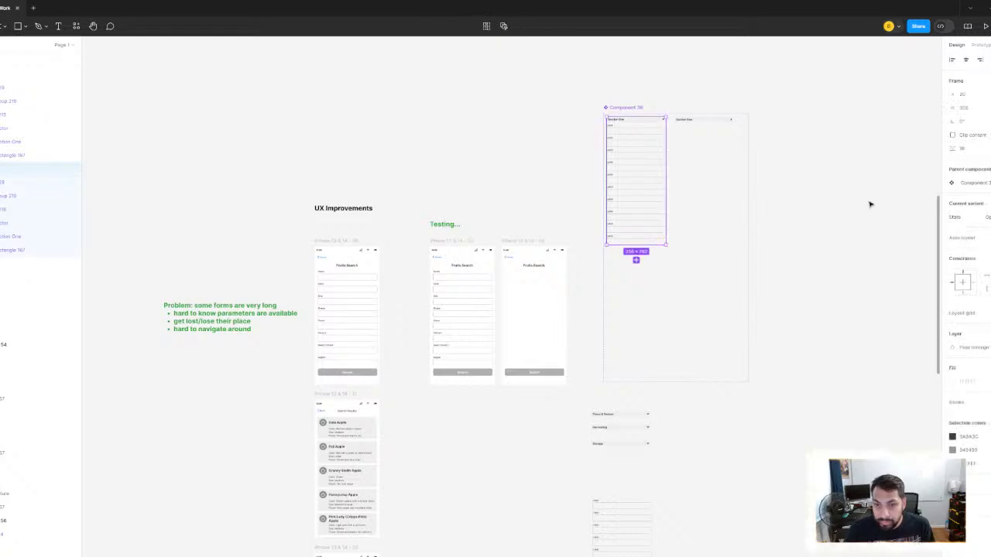
{"action": "scroll", "coordinate": [593, 281], "scroll_direction": "up", "scroll_amount": 3}
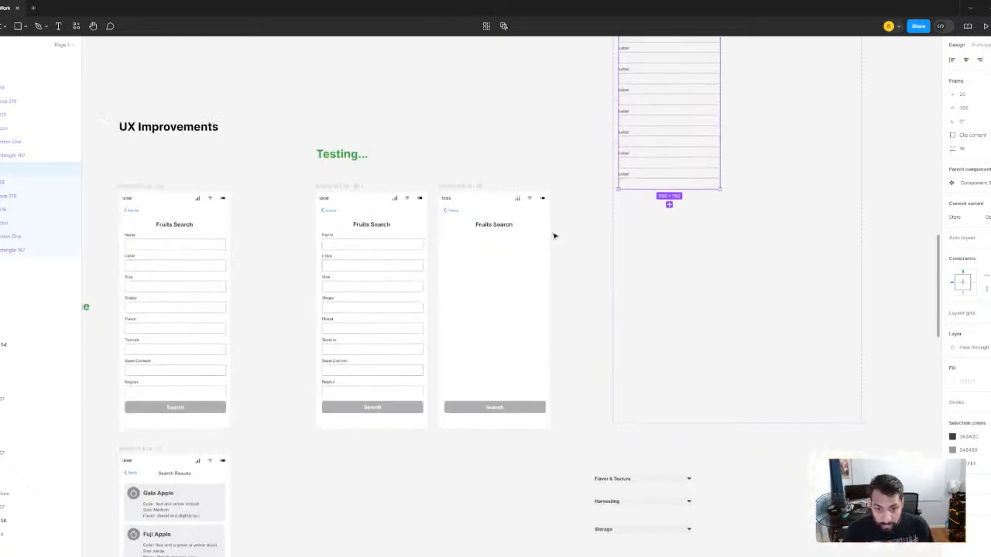
{"action": "left_click", "coordinate": [487, 170]}
{"action": "left_click", "coordinate": [470, 185]}
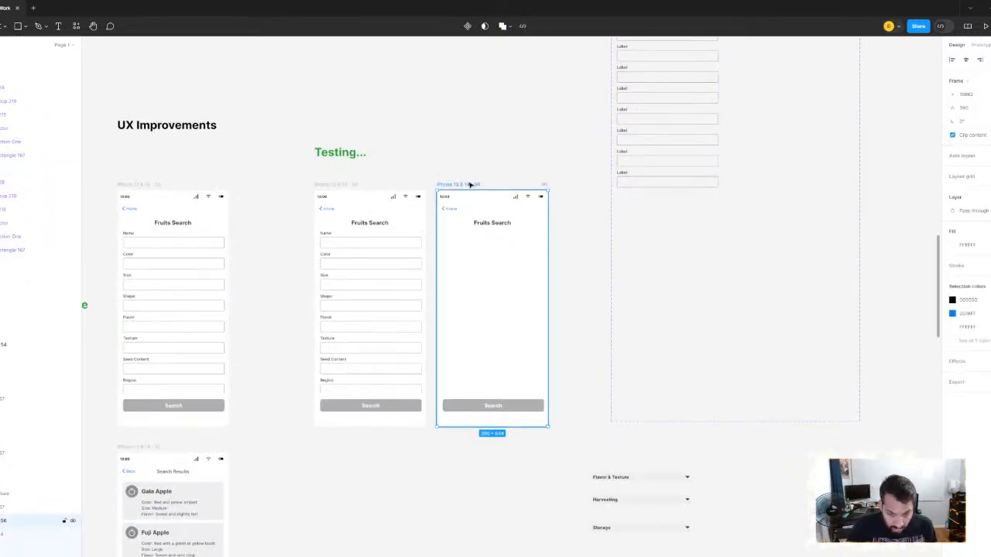
{"action": "key", "text": "ctrl+v"}
- Place the pasted Section One just below the Fruits Search title and centre it horizontally in the phone frame
{"action": "scroll", "coordinate": [503, 308], "scroll_direction": "up", "scroll_amount": 3}
{"action": "left_click_drag", "start_coordinate": [490, 211], "coordinate": [485, 258]}
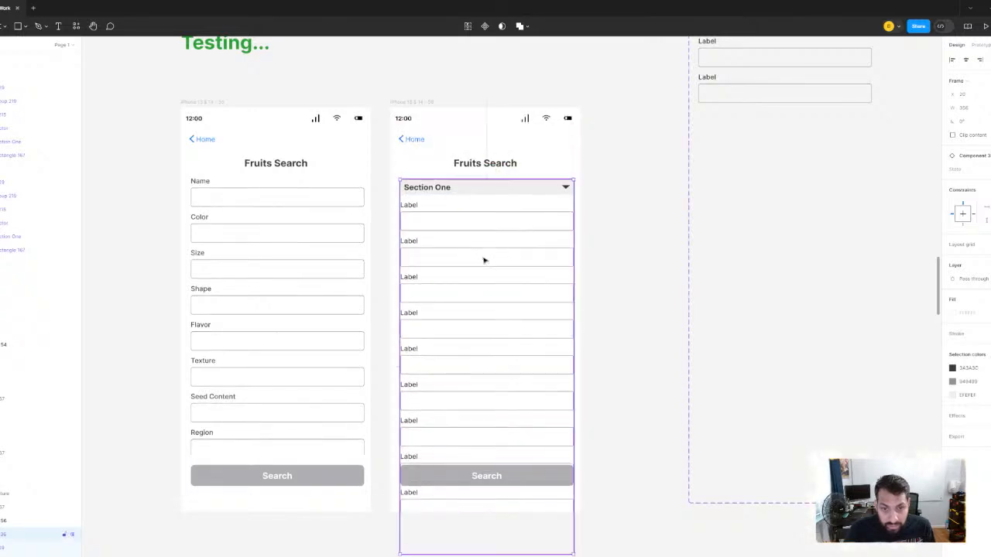
{"action": "left_click", "coordinate": [965, 60]}
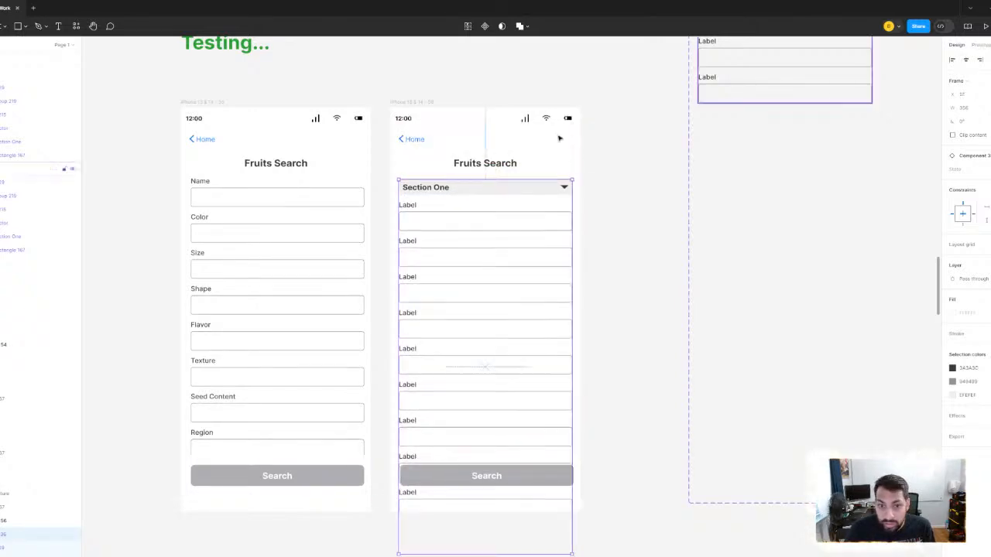
{"action": "left_click", "coordinate": [480, 82]}
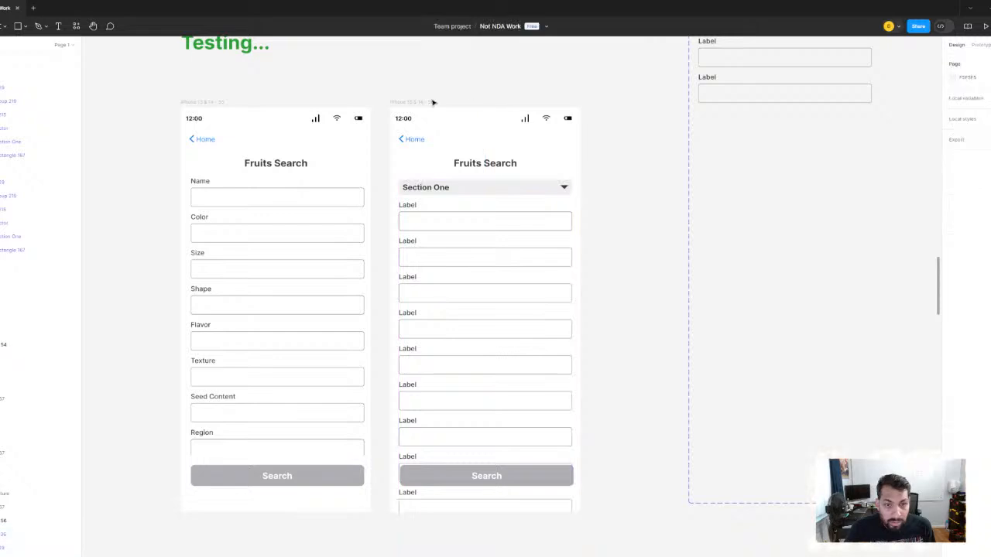
- Wrap the Section One instance in a frame, shorten that frame to end above the Search button, and turn on Clip content
{"action": "left_click", "coordinate": [431, 246]}
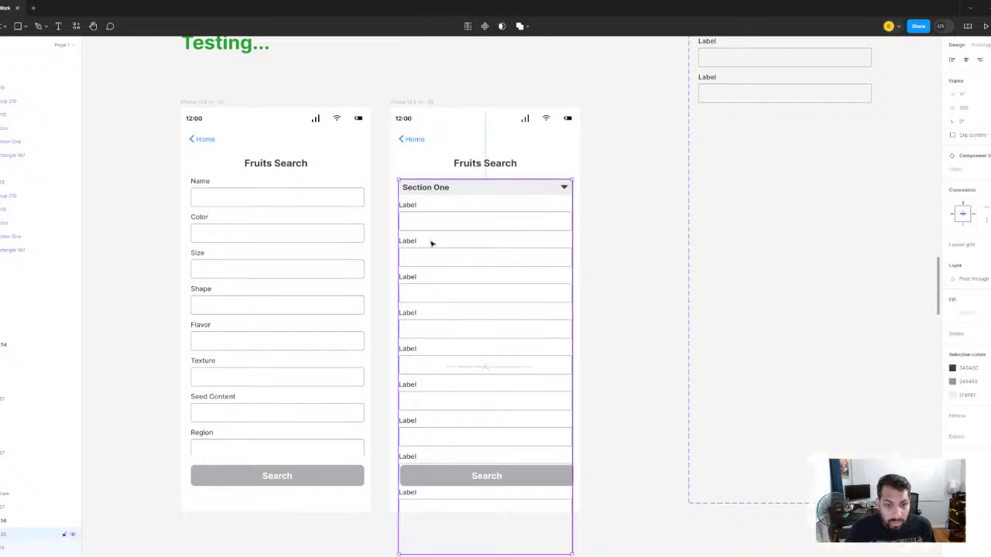
{"action": "right_click", "coordinate": [477, 228]}
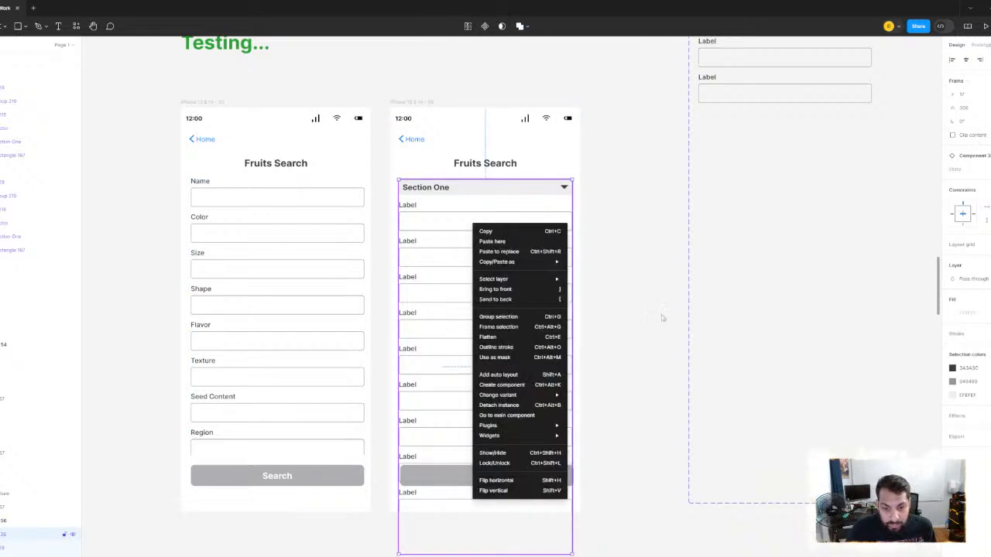
{"action": "left_click", "coordinate": [509, 328]}
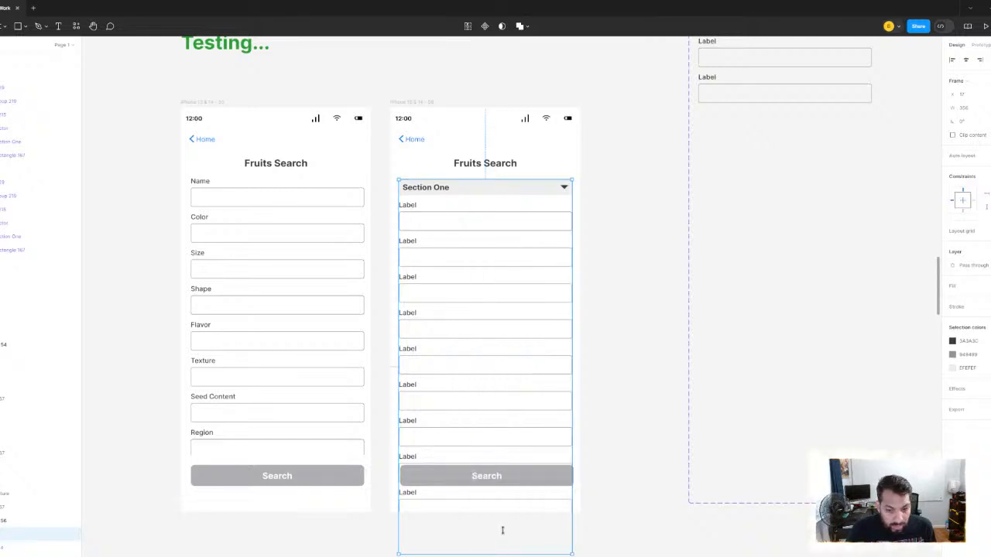
{"action": "left_click_drag", "start_coordinate": [503, 531], "coordinate": [501, 465]}
{"action": "left_click", "coordinate": [953, 135]}
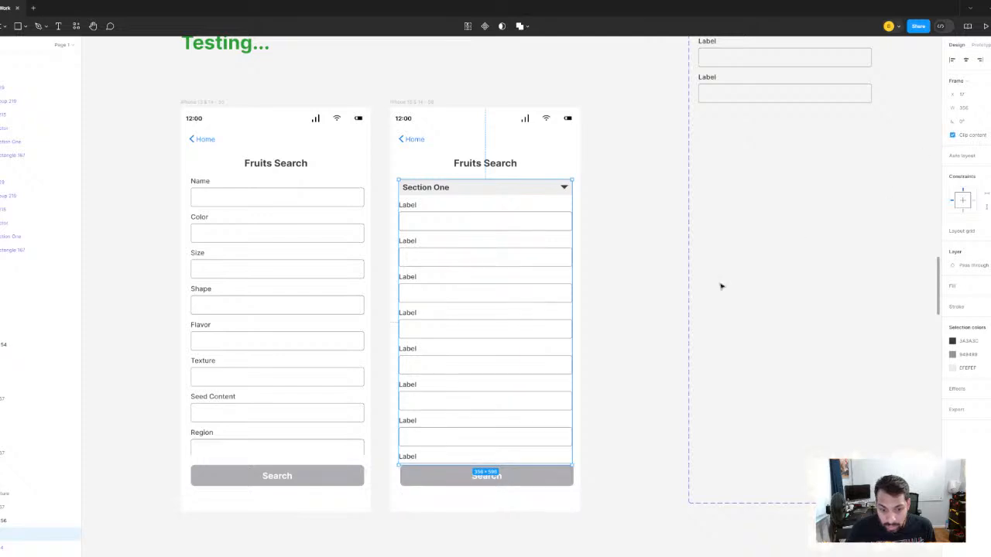
{"action": "scroll", "coordinate": [485, 163], "scroll_direction": "up", "scroll_amount": 2}
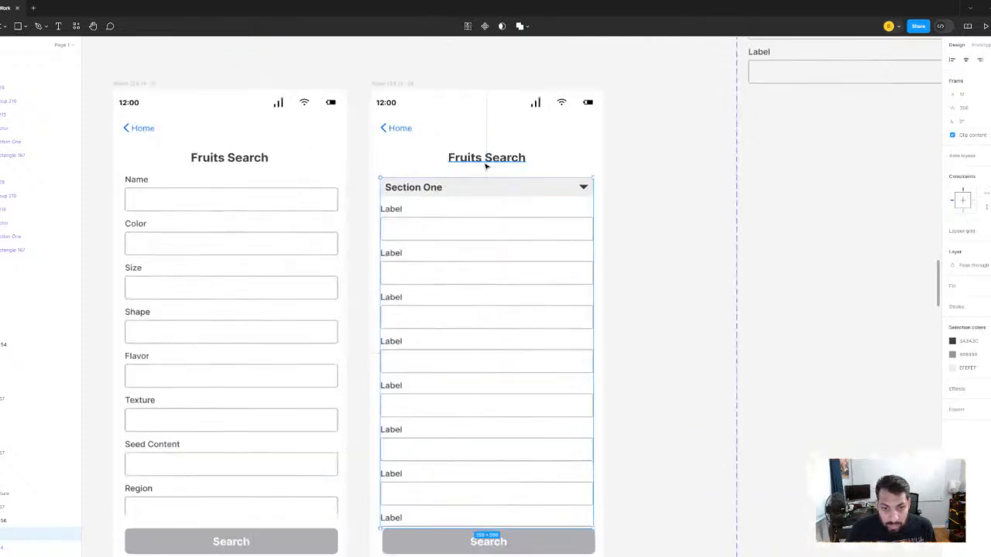
- Set the Section One wrapper frame's height to match the field list frame in the neighbouring Fruits Search screen
{"action": "left_click", "coordinate": [216, 218]}
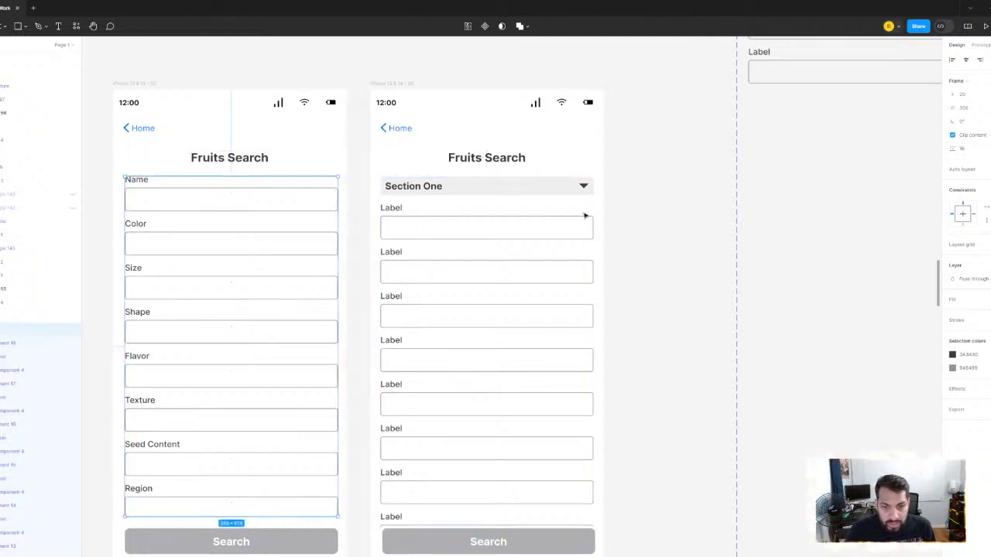
{"action": "left_click", "coordinate": [584, 216]}
{"action": "scroll", "coordinate": [552, 555], "scroll_direction": "up", "scroll_amount": 2}
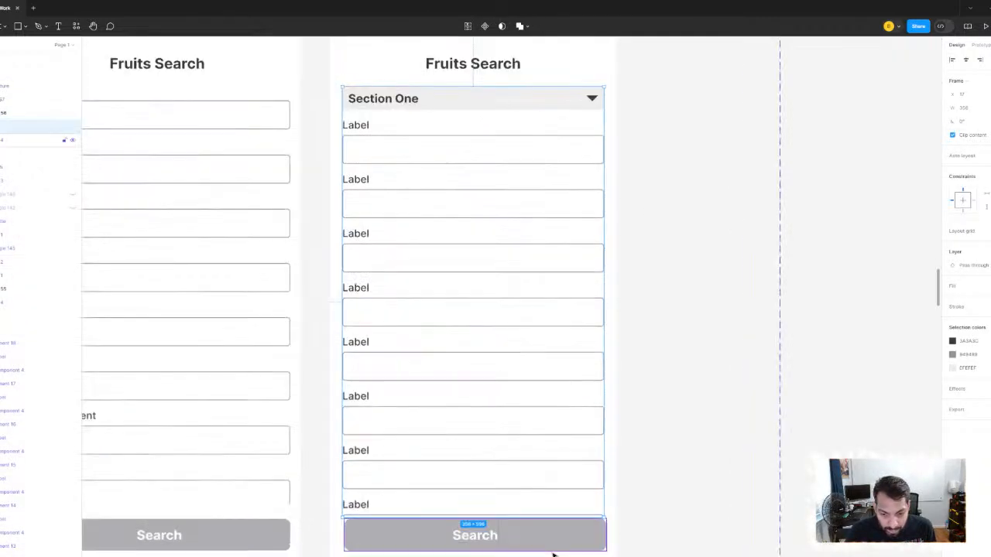
{"action": "scroll", "coordinate": [553, 554], "scroll_direction": "up", "scroll_amount": 2}
{"action": "scroll", "coordinate": [573, 454], "scroll_direction": "down", "scroll_amount": 2}
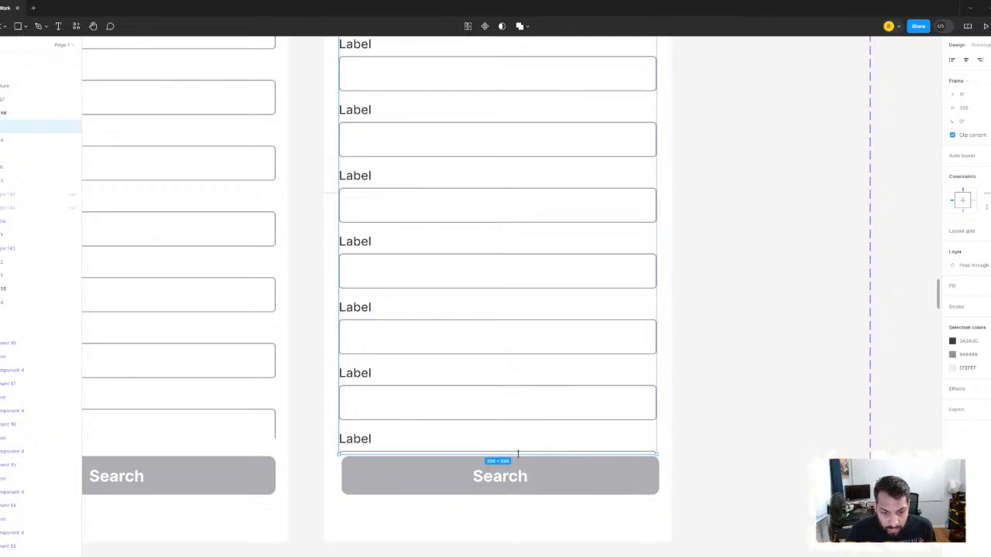
{"action": "left_click_drag", "start_coordinate": [518, 453], "coordinate": [518, 455]}
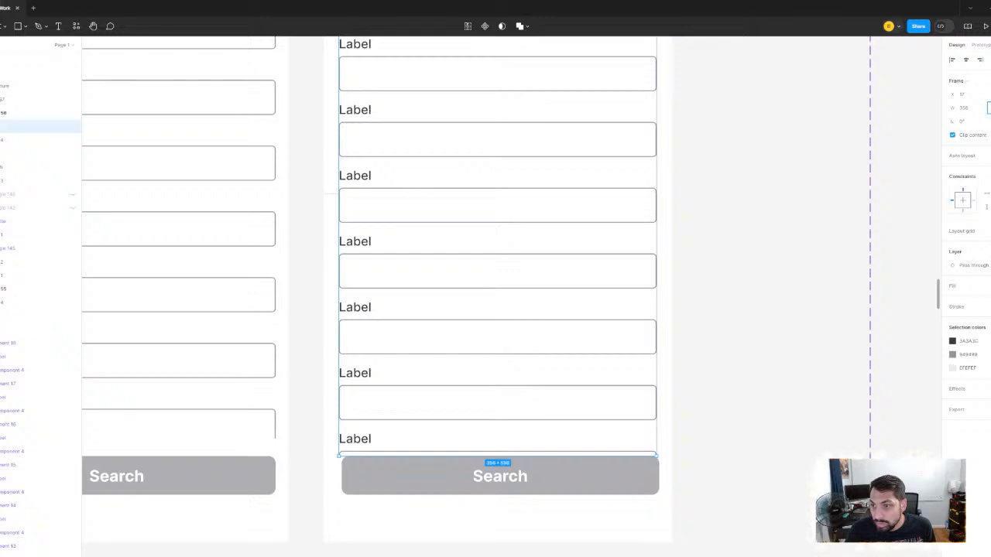
{"action": "key", "text": "Return"}
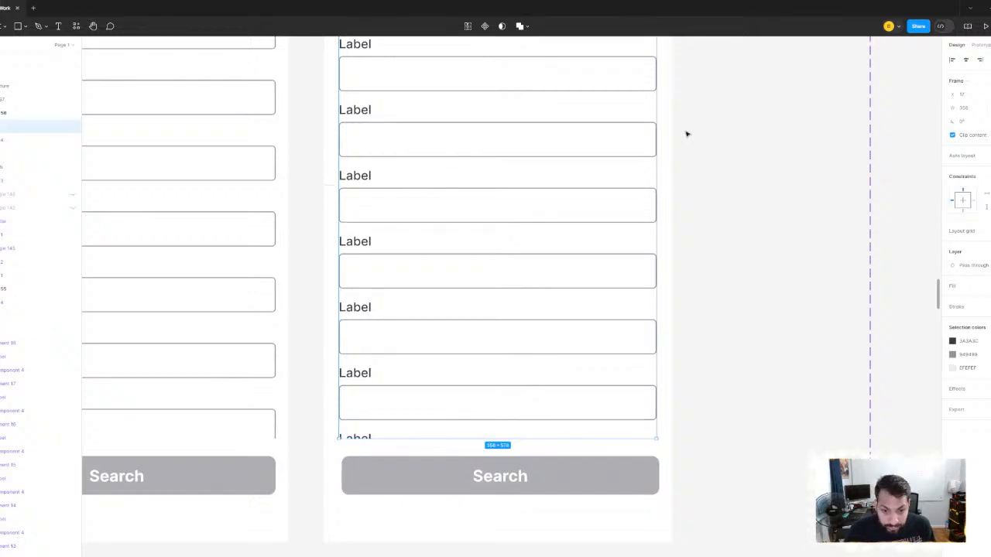
- Set the Section One wrapper frame's overflow scroll behavior to Vertical
{"action": "scroll", "coordinate": [563, 222], "scroll_direction": "down", "scroll_amount": 3}
{"action": "left_click", "coordinate": [658, 260]}
{"action": "left_click", "coordinate": [500, 193]}
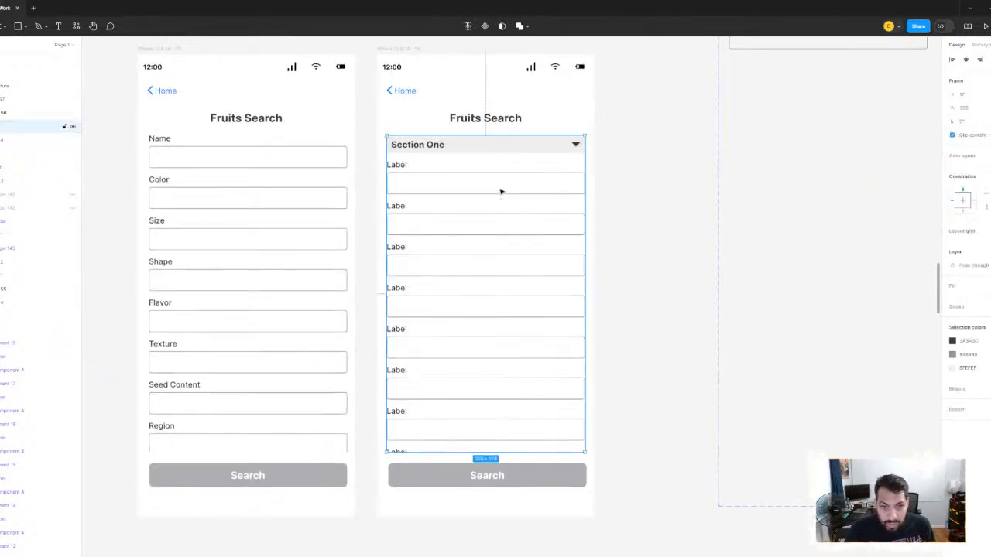
{"action": "left_click", "coordinate": [980, 45]}
{"action": "left_click", "coordinate": [985, 112]}
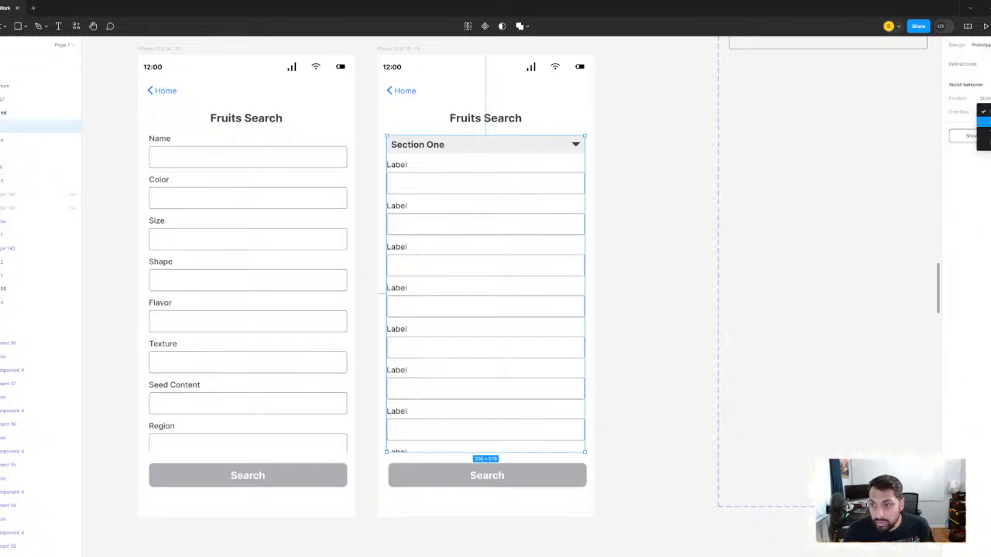
{"action": "left_click", "coordinate": [983, 133]}
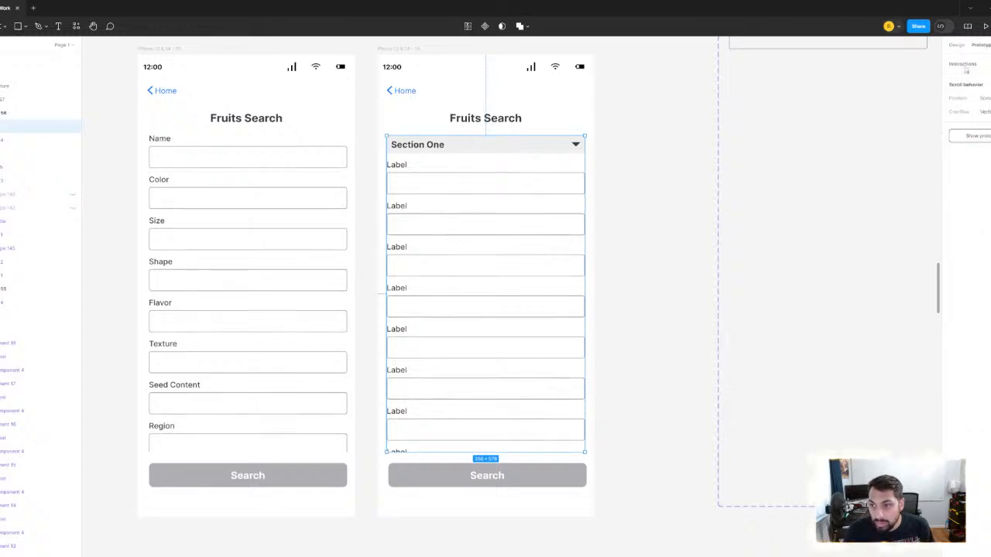
{"action": "left_click", "coordinate": [957, 45]}
- Start a prototype preview from the Fruits Search frame that contains Section One
{"action": "left_click", "coordinate": [625, 167]}
{"action": "scroll", "coordinate": [619, 155], "scroll_direction": "up", "scroll_amount": 2}
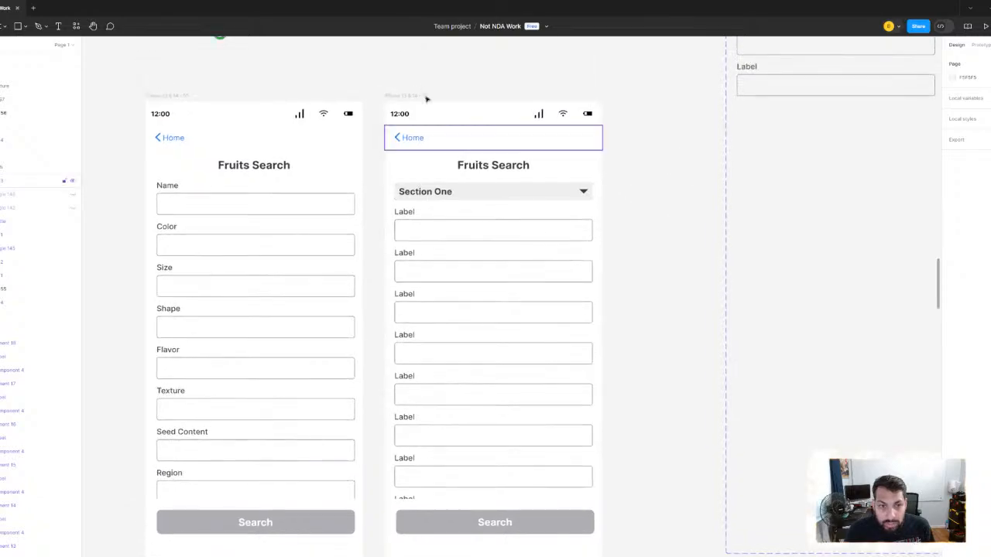
{"action": "left_click", "coordinate": [411, 96]}
{"action": "left_click", "coordinate": [986, 26]}
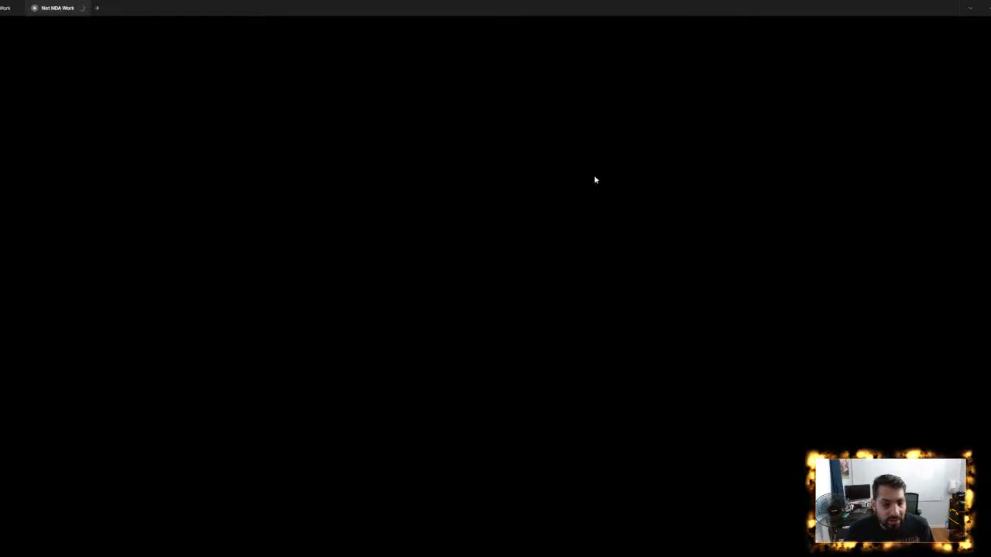
- Test the Section One header by collapsing and expanding it repeatedly in the preview, and close the preview
{"action": "left_click", "coordinate": [482, 194]}
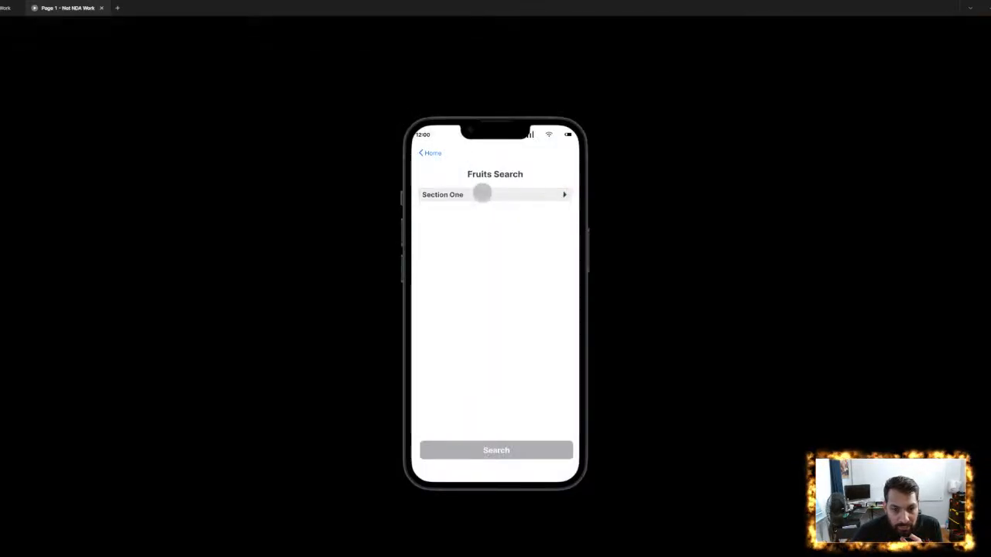
{"action": "left_click", "coordinate": [482, 193]}
{"action": "left_click", "coordinate": [481, 194]}
{"action": "left_click", "coordinate": [481, 194]}
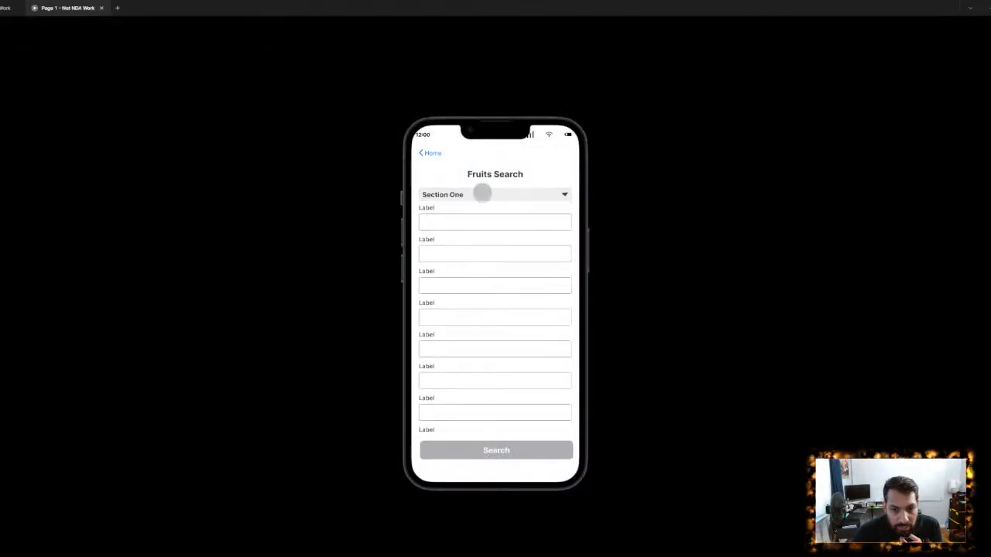
{"action": "left_click", "coordinate": [481, 193]}
{"action": "left_click", "coordinate": [481, 194]}
{"action": "left_click", "coordinate": [481, 194]}
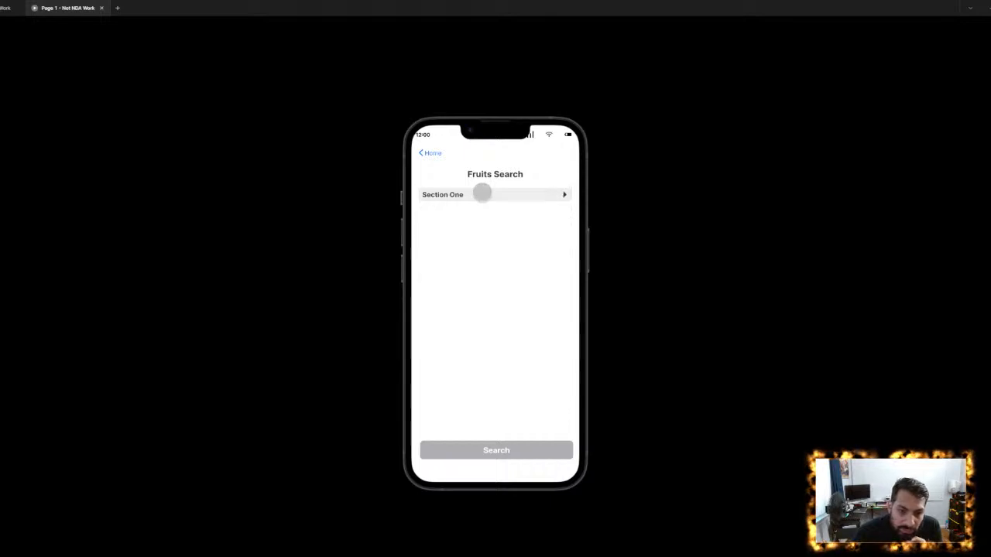
{"action": "left_click", "coordinate": [482, 193]}
{"action": "left_click", "coordinate": [482, 193]}
{"action": "left_click", "coordinate": [482, 193]}
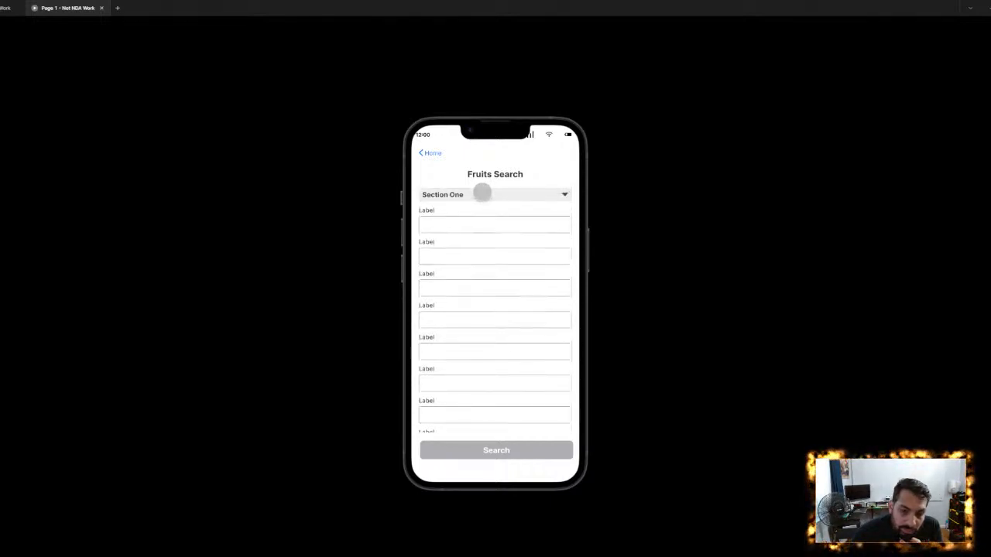
{"action": "left_click", "coordinate": [482, 194]}
{"action": "left_click", "coordinate": [481, 193]}
{"action": "left_click", "coordinate": [482, 193]}
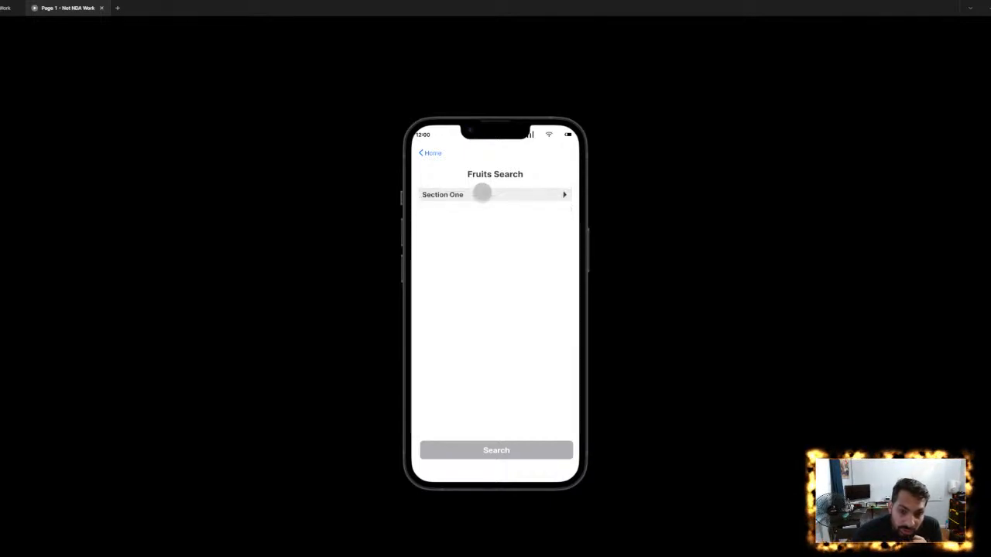
{"action": "left_click", "coordinate": [481, 194]}
{"action": "left_click", "coordinate": [482, 194]}
{"action": "left_click", "coordinate": [482, 194]}
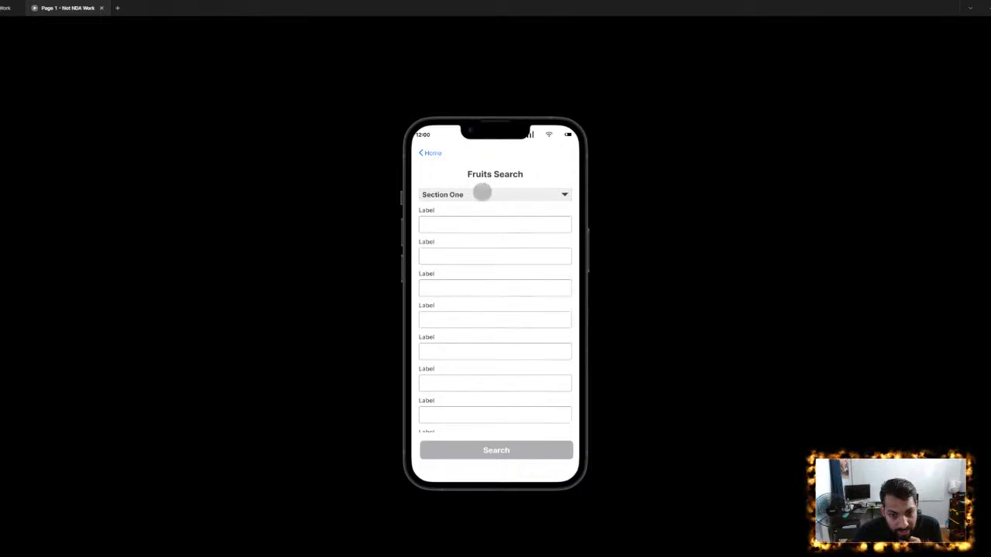
{"action": "left_click", "coordinate": [483, 193]}
{"action": "left_click", "coordinate": [482, 193]}
{"action": "left_click", "coordinate": [482, 193]}
{"action": "left_click", "coordinate": [482, 193]}
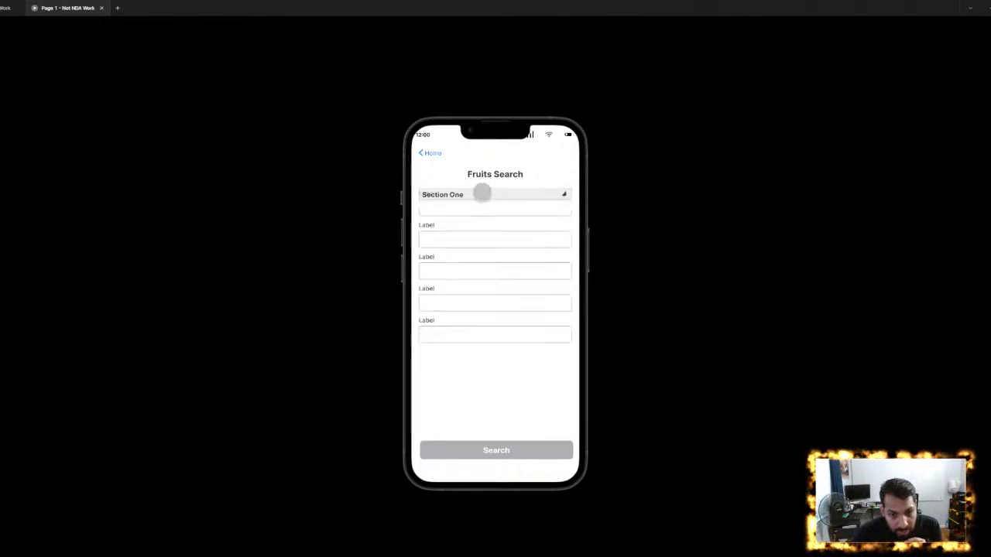
{"action": "left_click", "coordinate": [481, 193]}
{"action": "left_click", "coordinate": [482, 194]}
{"action": "left_click", "coordinate": [481, 193]}
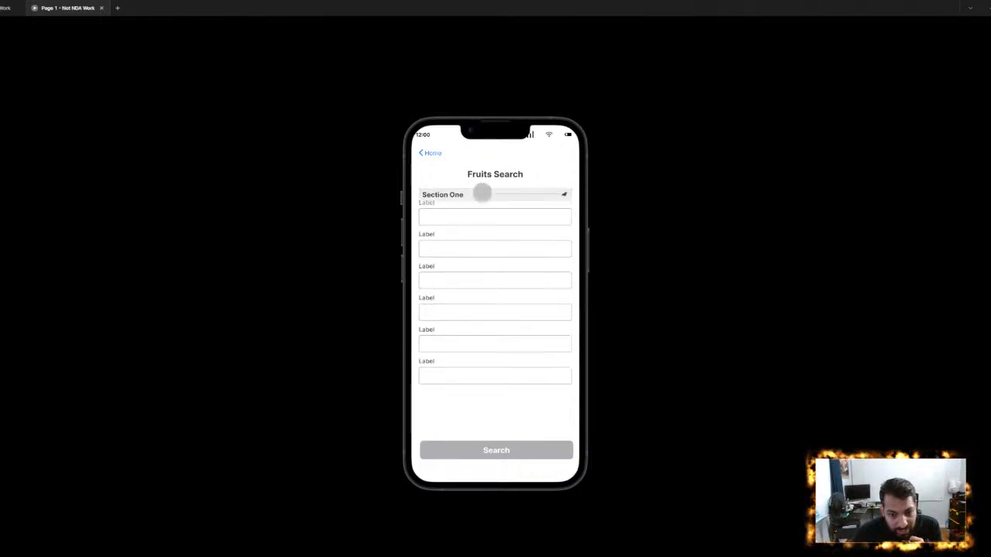
{"action": "left_click", "coordinate": [480, 194]}
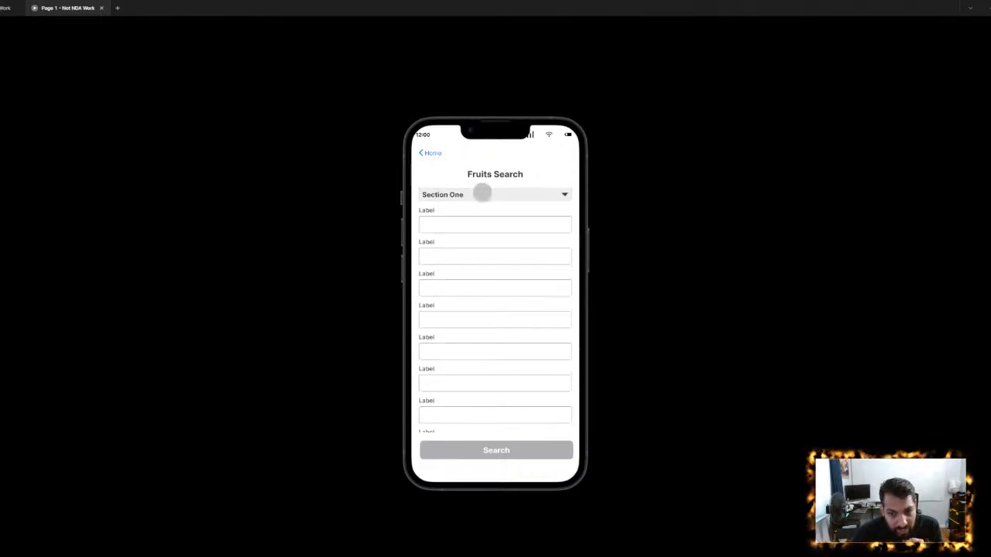
{"action": "left_click", "coordinate": [101, 7]}
- Inspect the collapsed variant and the position of its hidden Label group relative to the header in the component set
{"action": "scroll", "coordinate": [633, 224], "scroll_direction": "down", "scroll_amount": 3}
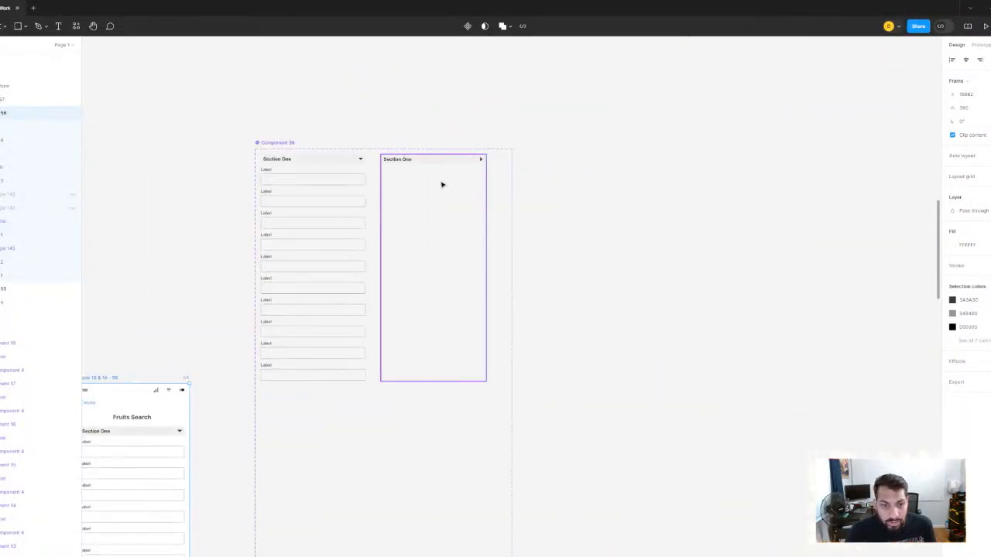
{"action": "left_click", "coordinate": [442, 183]}
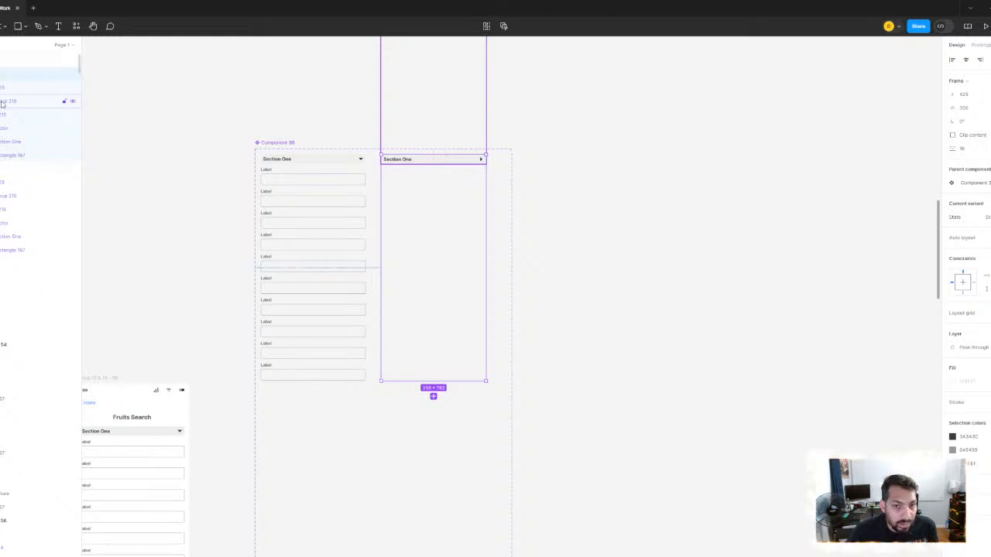
{"action": "left_click", "coordinate": [3, 102]}
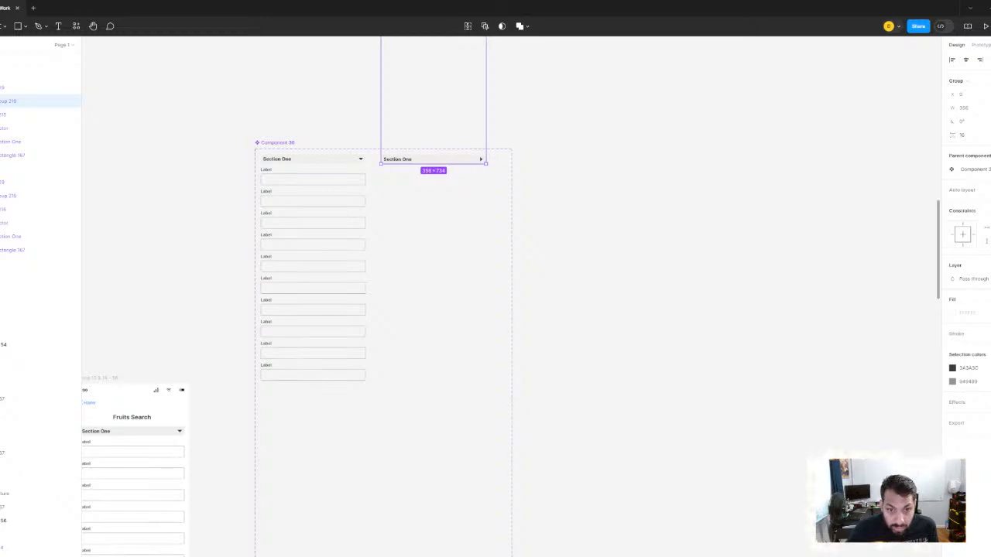
{"action": "scroll", "coordinate": [425, 254], "scroll_direction": "down", "scroll_amount": 3}
{"action": "scroll", "coordinate": [425, 255], "scroll_direction": "down", "scroll_amount": 2}
{"action": "scroll", "coordinate": [425, 255], "scroll_direction": "left", "scroll_amount": 2}
{"action": "left_click", "coordinate": [334, 137]}
{"action": "scroll", "coordinate": [333, 139], "scroll_direction": "up", "scroll_amount": 4}
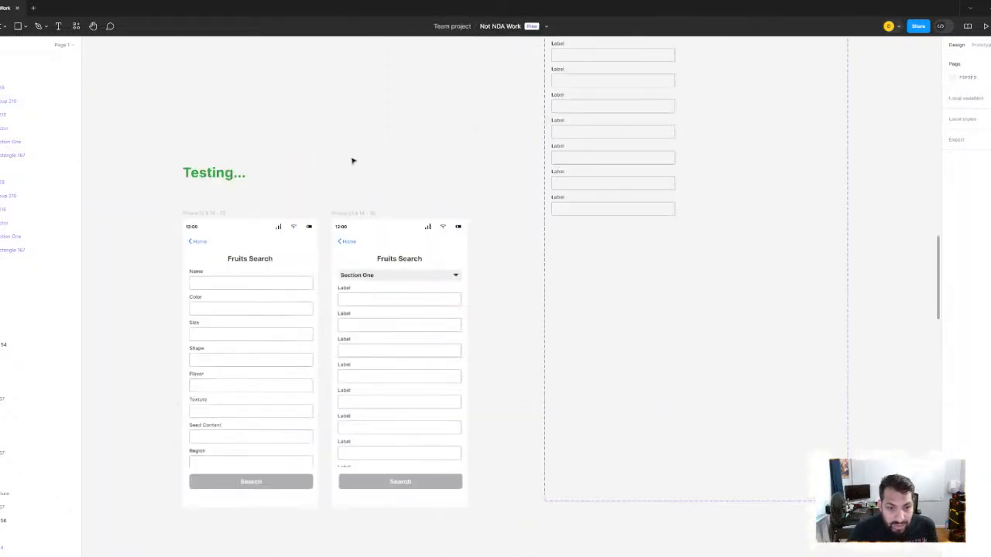
- Preview the Fruits Search frame containing Section One, toggle the section header open and closed repeatedly, and close the preview
{"action": "left_click", "coordinate": [374, 212]}
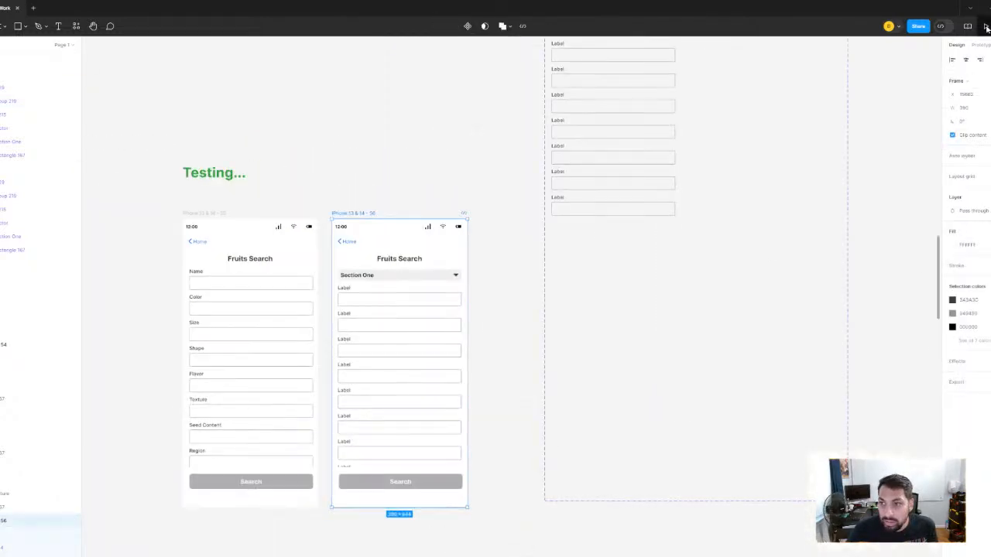
{"action": "key", "text": "ctrl+alt+Return"}
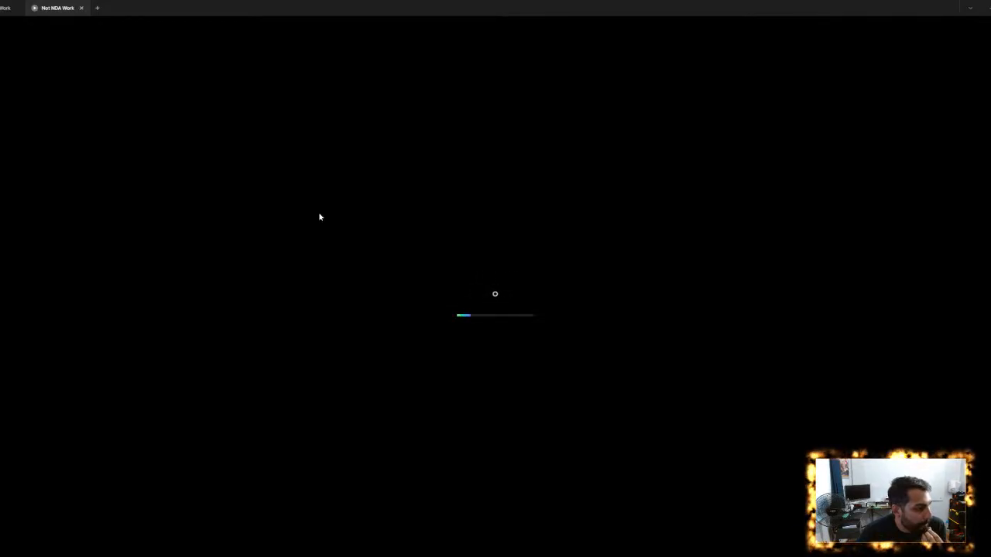
{"action": "left_click", "coordinate": [499, 193]}
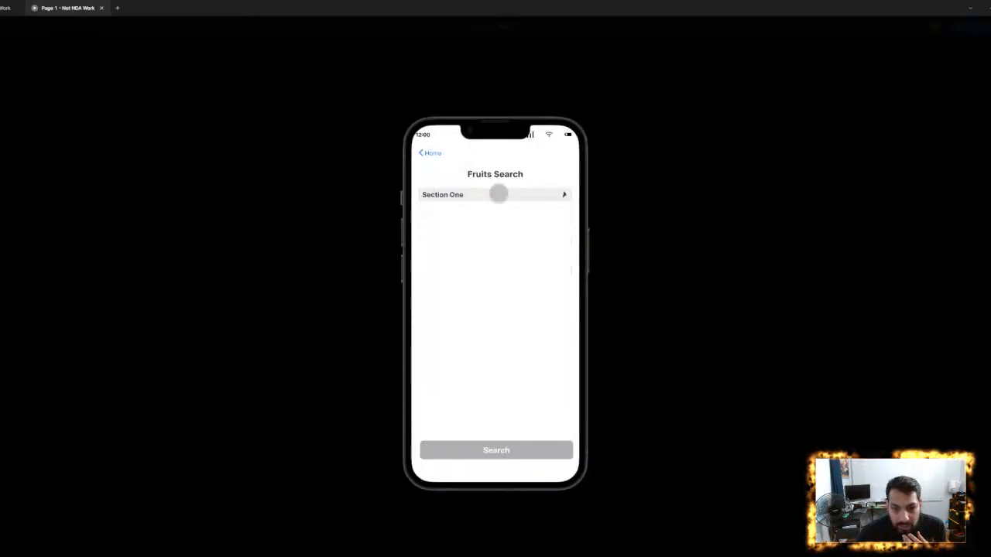
{"action": "left_click", "coordinate": [498, 194]}
{"action": "left_click", "coordinate": [499, 194]}
{"action": "left_click", "coordinate": [498, 193]}
{"action": "left_click", "coordinate": [498, 194]}
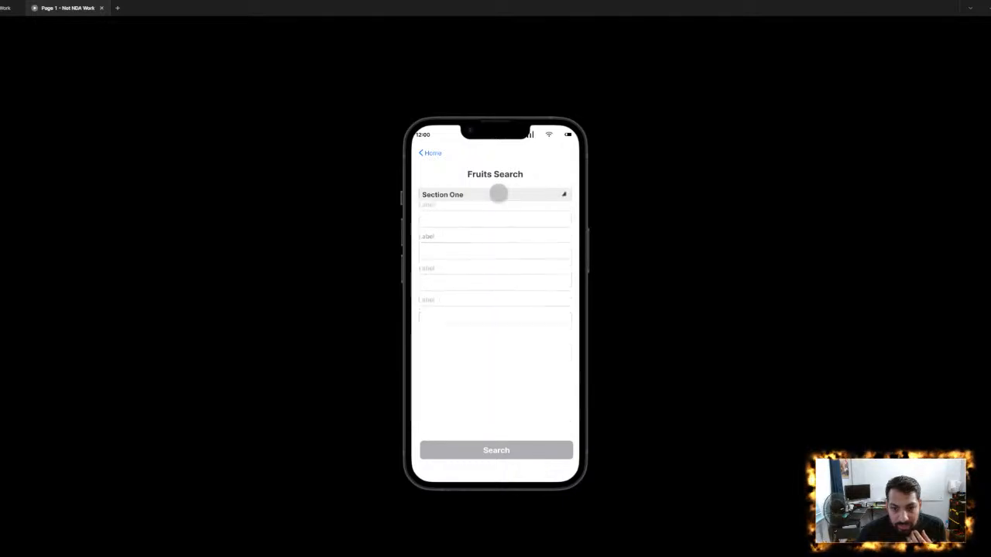
{"action": "left_click", "coordinate": [499, 193]}
{"action": "left_click", "coordinate": [499, 193]}
{"action": "left_click", "coordinate": [498, 193]}
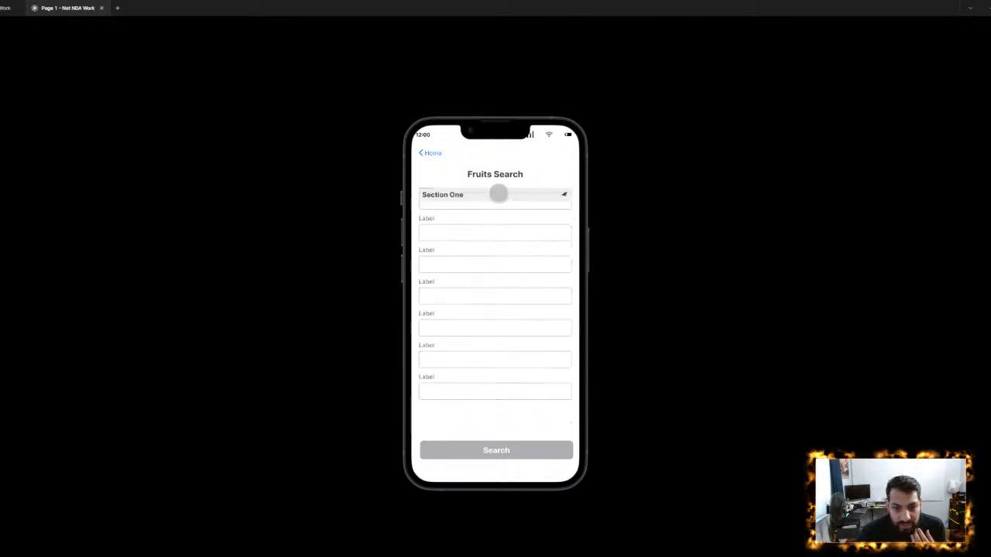
{"action": "left_click", "coordinate": [498, 193]}
{"action": "left_click", "coordinate": [498, 194]}
{"action": "left_click", "coordinate": [499, 193]}
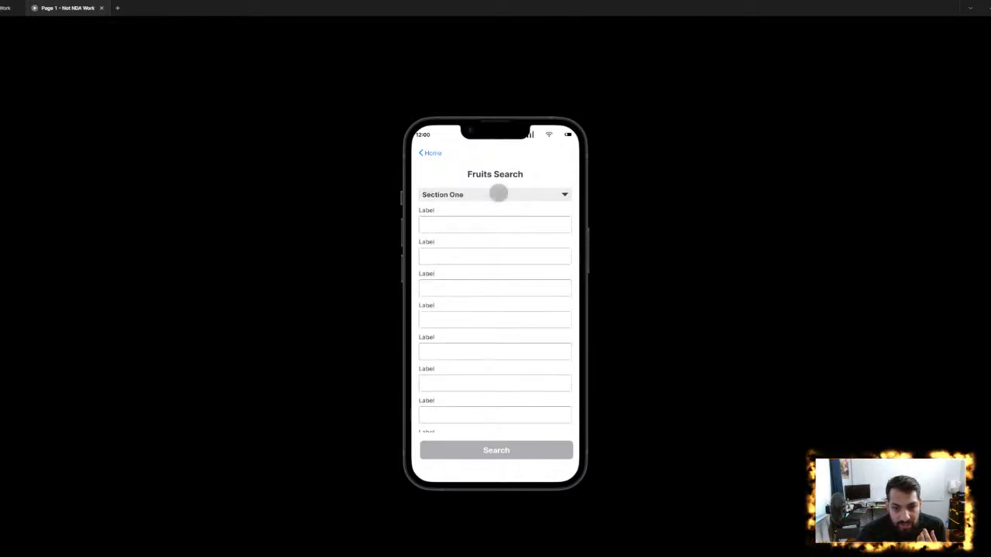
{"action": "left_click", "coordinate": [498, 194]}
{"action": "left_click", "coordinate": [498, 193]}
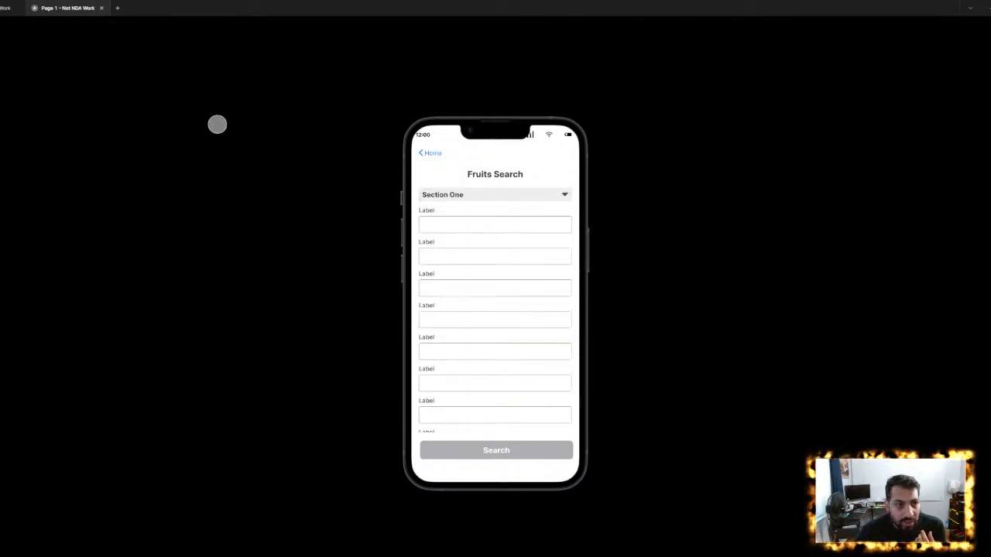
{"action": "left_click", "coordinate": [101, 7]}
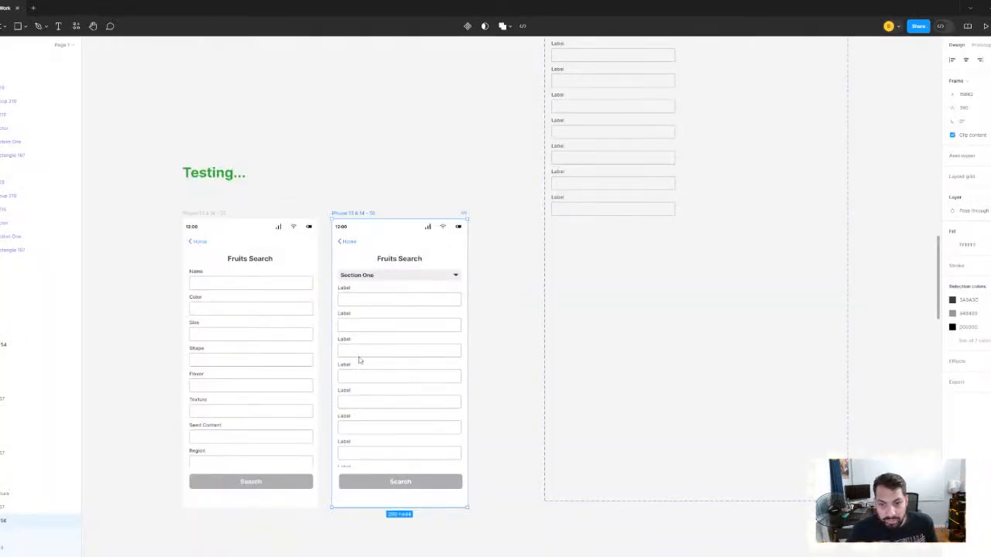
- Shorten the Section One component set to fit its variants and move it above the Testing heading
{"action": "scroll", "coordinate": [316, 159], "scroll_direction": "down", "scroll_amount": 6}
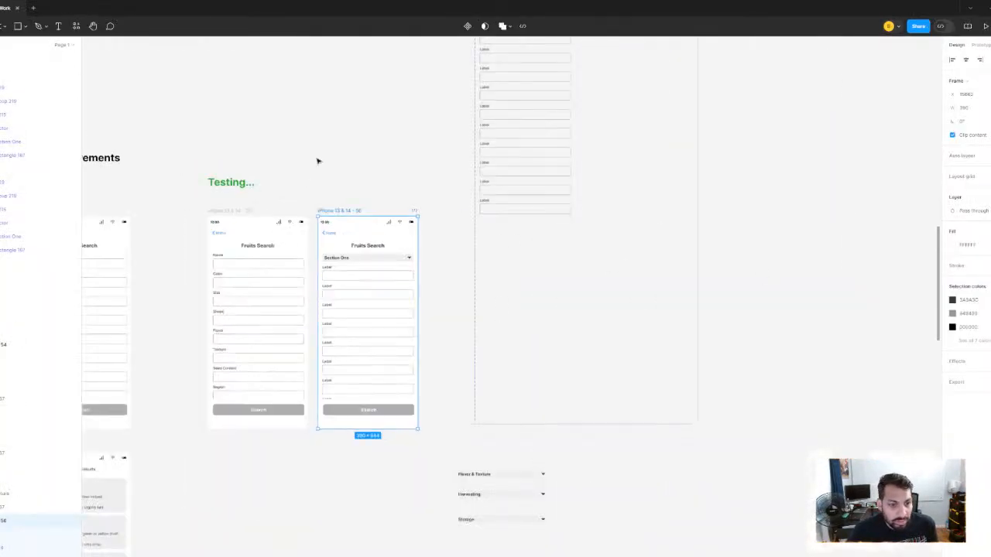
{"action": "left_click", "coordinate": [328, 155]}
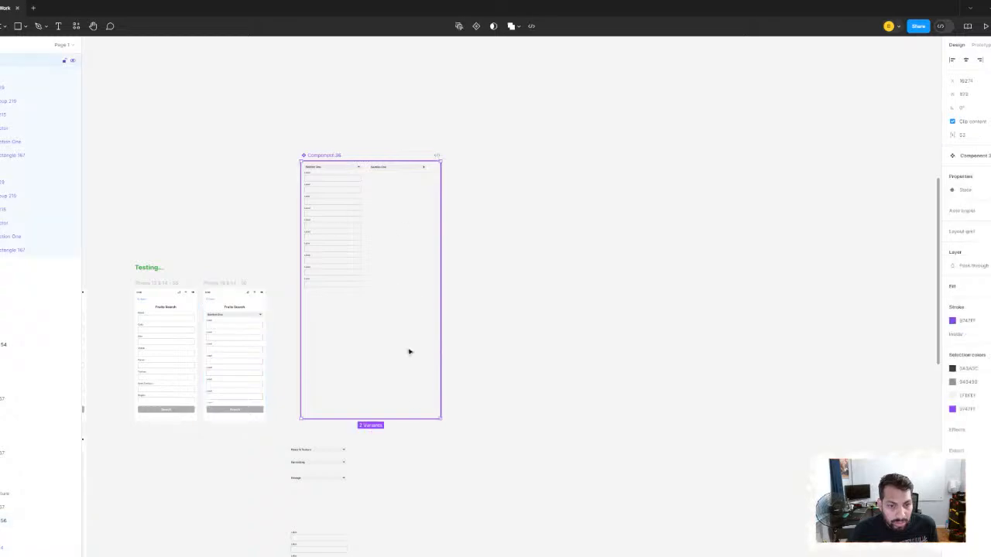
{"action": "left_click_drag", "start_coordinate": [370, 419], "coordinate": [364, 293]}
{"action": "left_click_drag", "start_coordinate": [361, 277], "coordinate": [622, 321]}
{"action": "left_click_drag", "start_coordinate": [582, 201], "coordinate": [377, 140]}
{"action": "scroll", "coordinate": [491, 349], "scroll_direction": "up", "scroll_amount": 4}
{"action": "left_click_drag", "start_coordinate": [491, 349], "coordinate": [368, 136]}
{"action": "scroll", "coordinate": [416, 201], "scroll_direction": "up", "scroll_amount": 2}
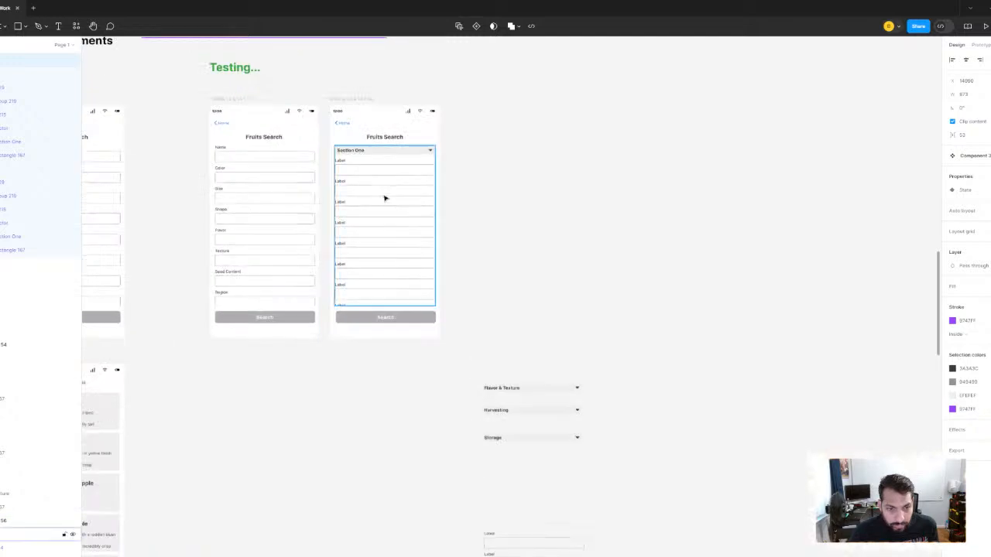
- Select the scrollable wrapper frame around Section One in the second Fruits Search screen
{"action": "left_click", "coordinate": [384, 197]}
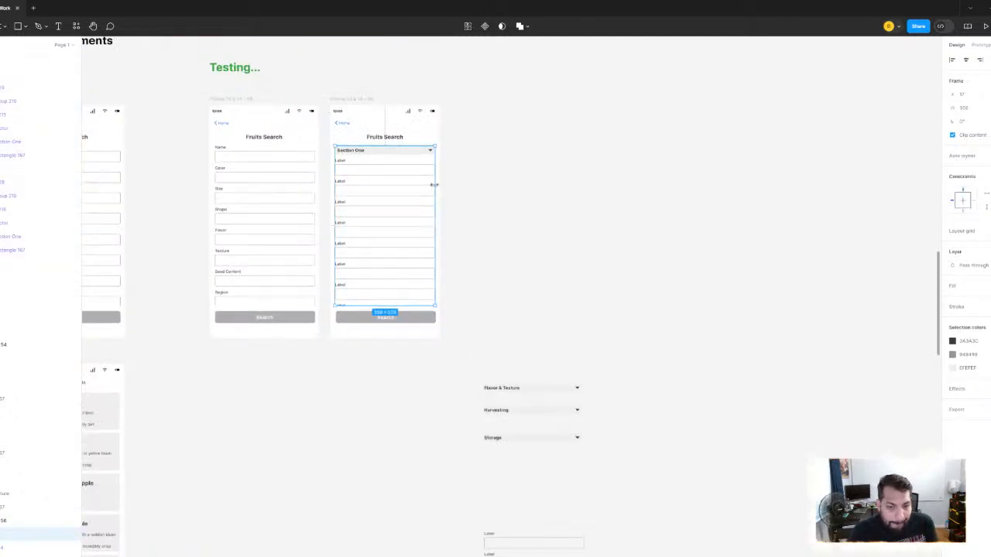
{"action": "scroll", "coordinate": [377, 172], "scroll_direction": "up", "scroll_amount": 3}
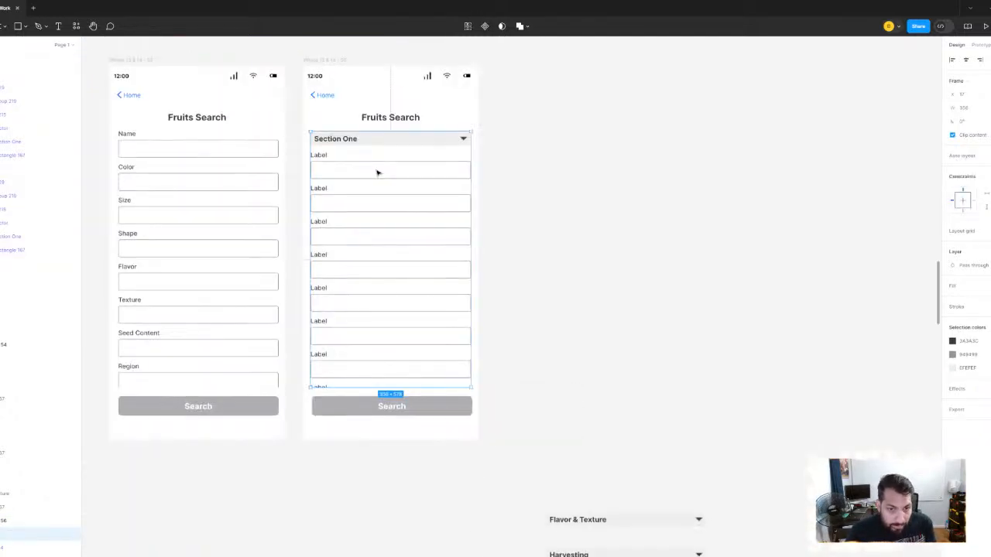
{"action": "scroll", "coordinate": [406, 294], "scroll_direction": "down", "scroll_amount": 2}
{"action": "scroll", "coordinate": [406, 293], "scroll_direction": "up", "scroll_amount": 2}
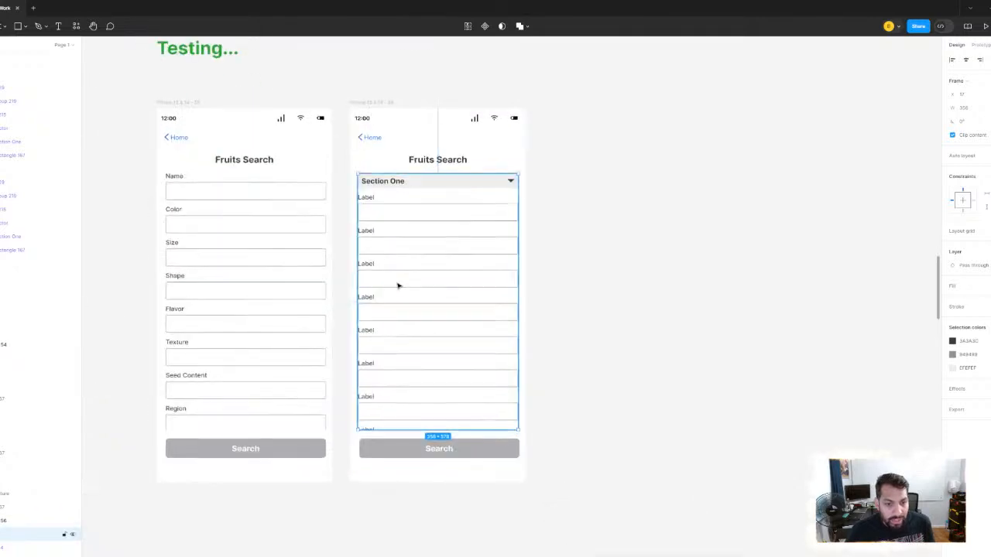
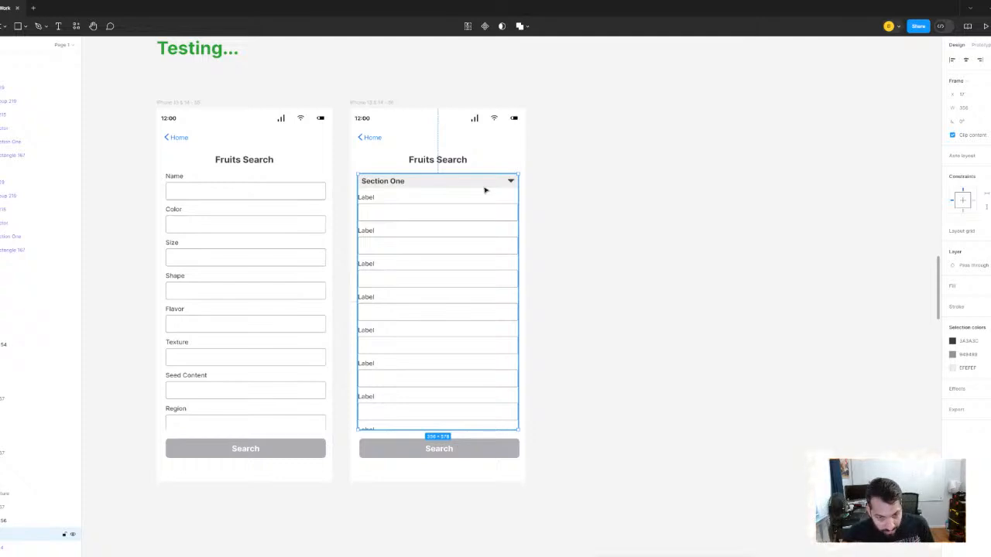
- Extend the wrapper frame below the Search button and duplicate Section One lower in the second Fruits Search screen, beneath the sixth field
{"action": "scroll", "coordinate": [571, 214], "scroll_direction": "down", "scroll_amount": 3}
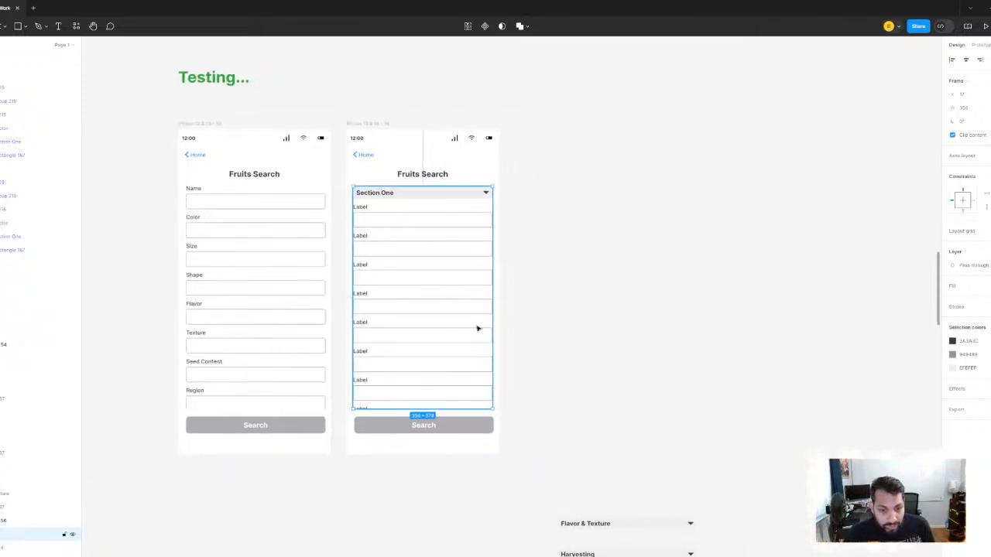
{"action": "left_click_drag", "start_coordinate": [441, 408], "coordinate": [441, 533]}
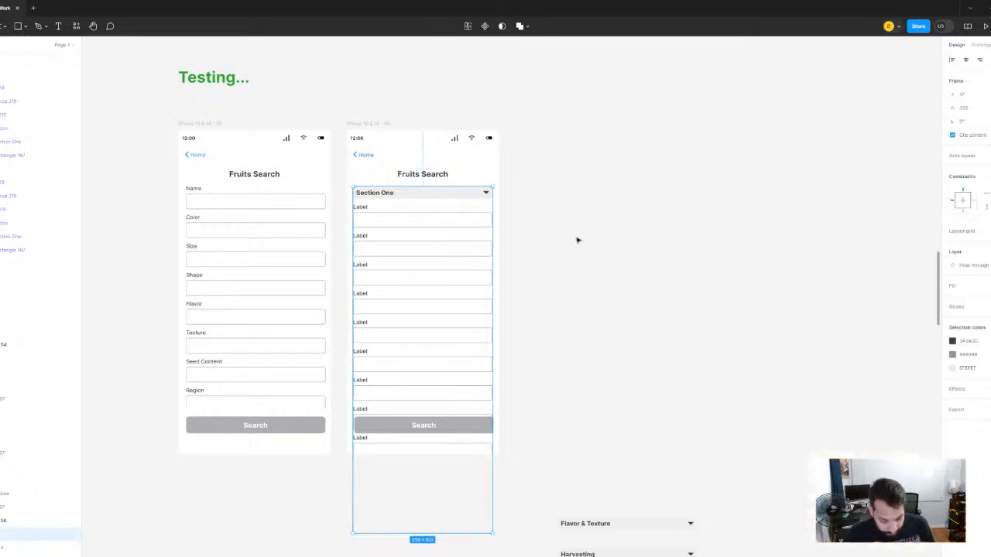
{"action": "left_click_drag", "start_coordinate": [430, 224], "coordinate": [423, 385]}
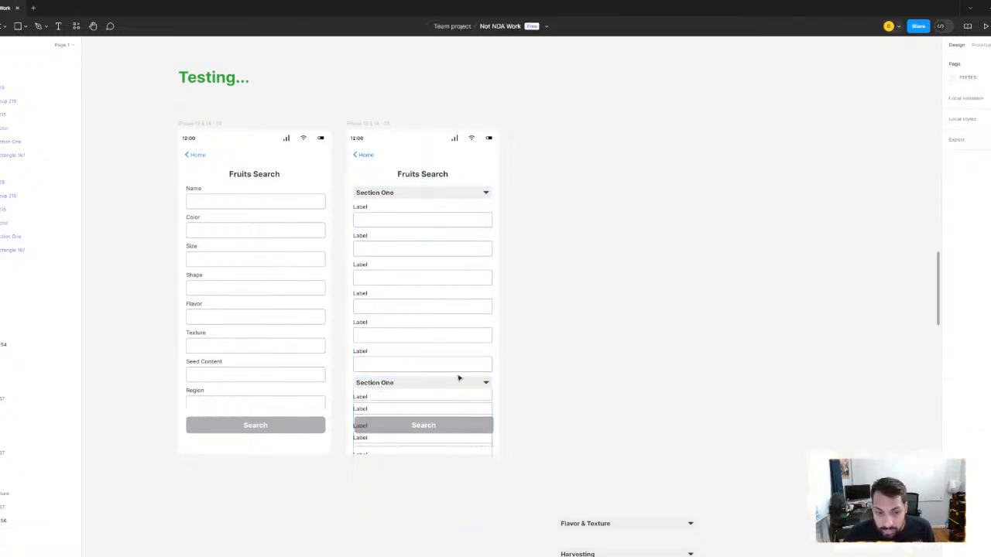
- Switch both Section One instances in the second Fruits Search screen to the collapsed variant
{"action": "left_click", "coordinate": [397, 387]}
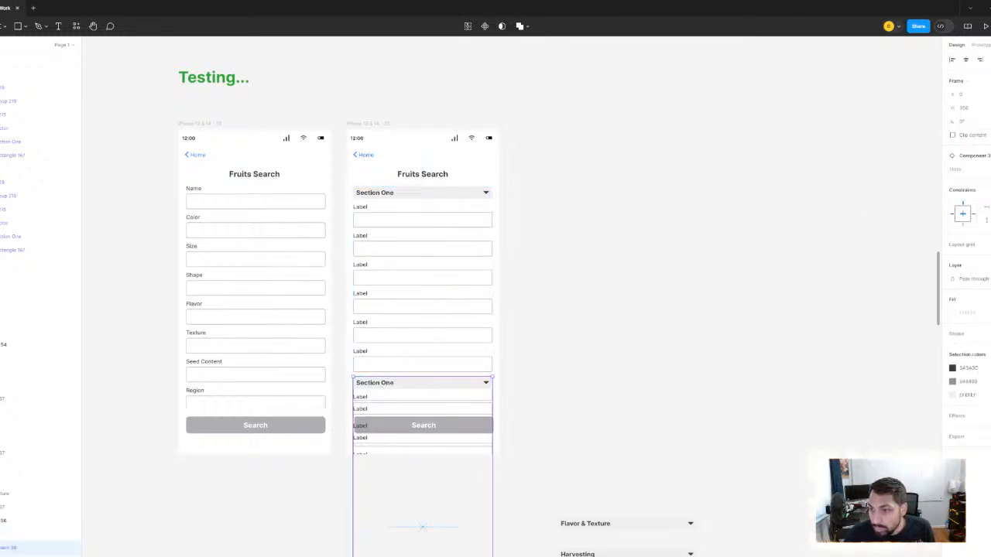
{"action": "left_click", "coordinate": [984, 169]}
{"action": "left_click", "coordinate": [977, 179]}
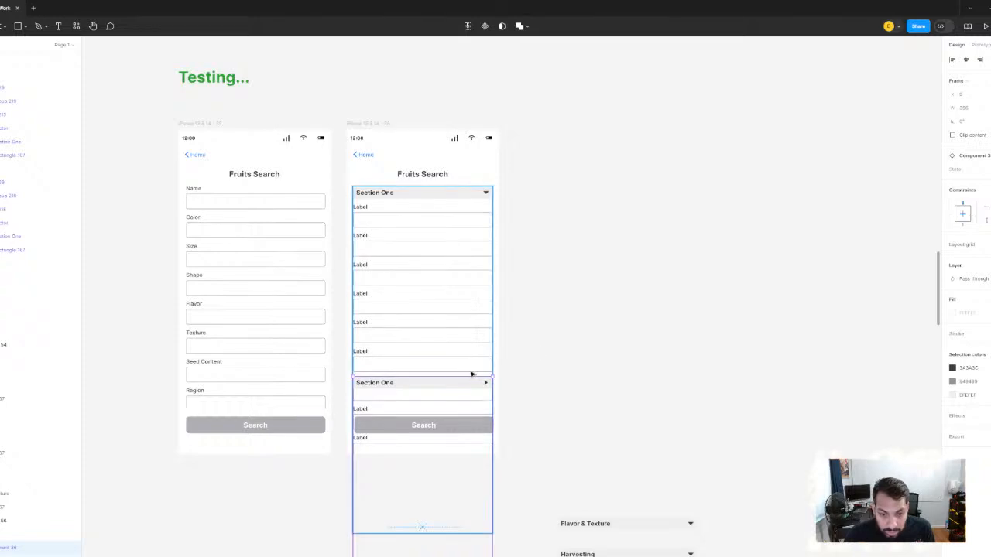
{"action": "left_click", "coordinate": [421, 190]}
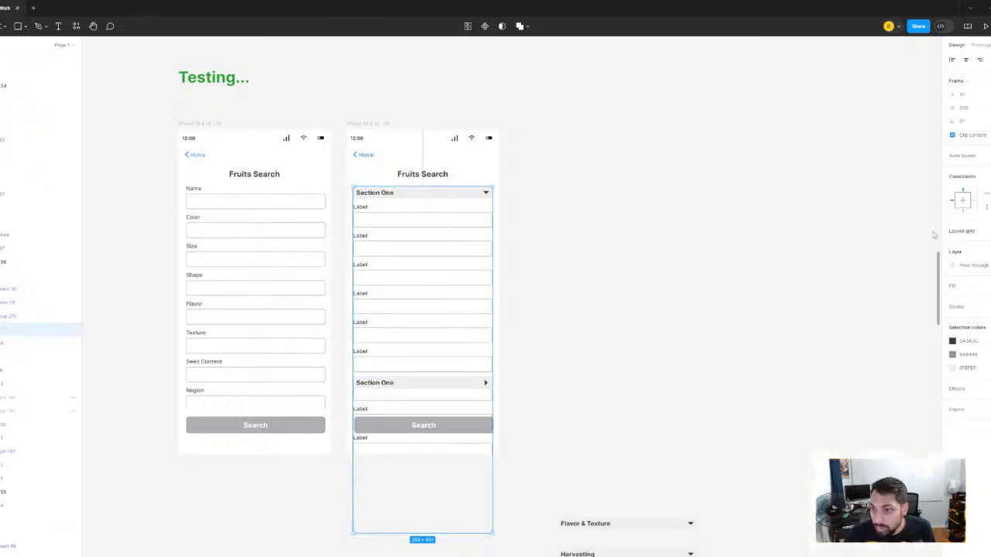
{"action": "left_click", "coordinate": [417, 196]}
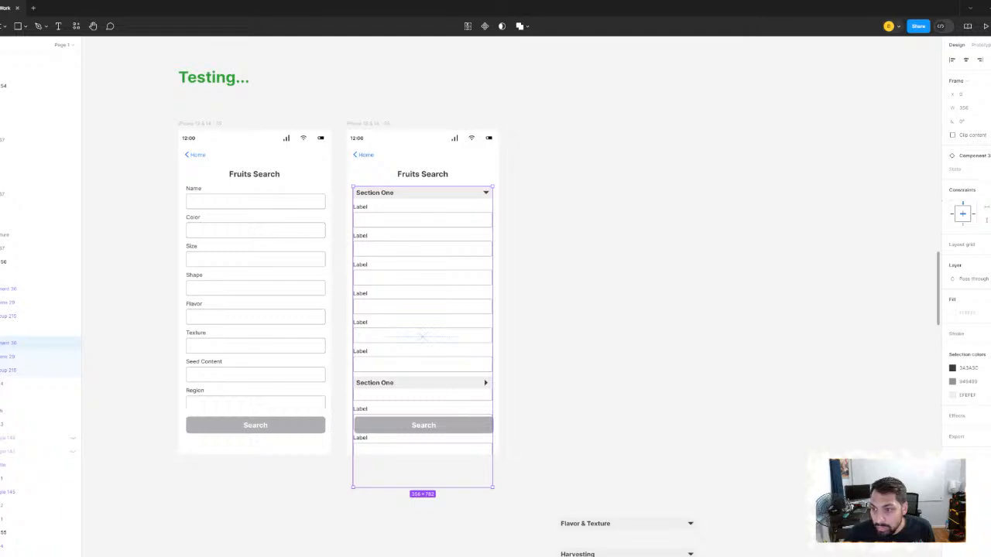
{"action": "left_click", "coordinate": [986, 169]}
{"action": "left_click", "coordinate": [971, 180]}
- Move the lower collapsed header up beneath the first one and duplicate it twice further down, making four stacked section headers
{"action": "left_click", "coordinate": [410, 383]}
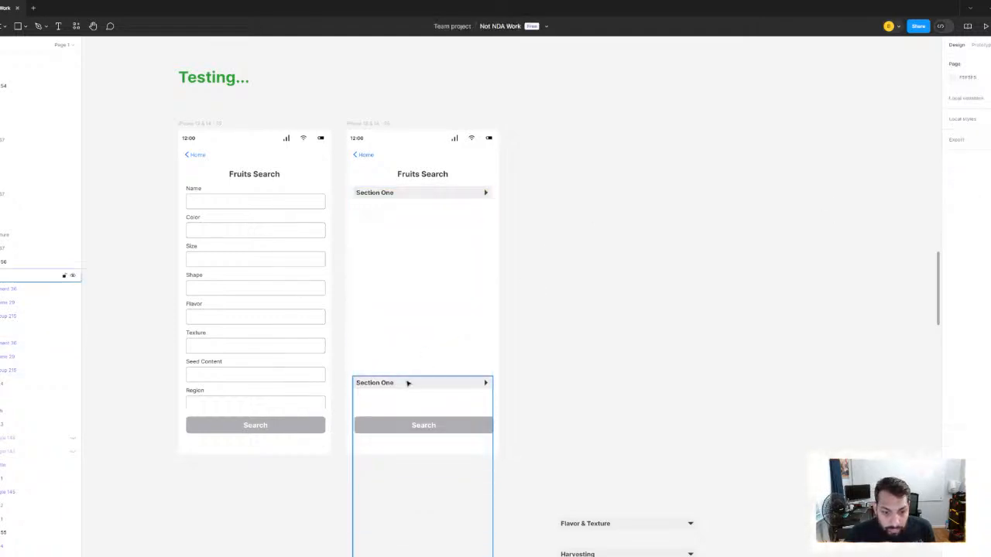
{"action": "left_click_drag", "start_coordinate": [446, 383], "coordinate": [441, 258]}
{"action": "key", "text": "ctrl+d"}
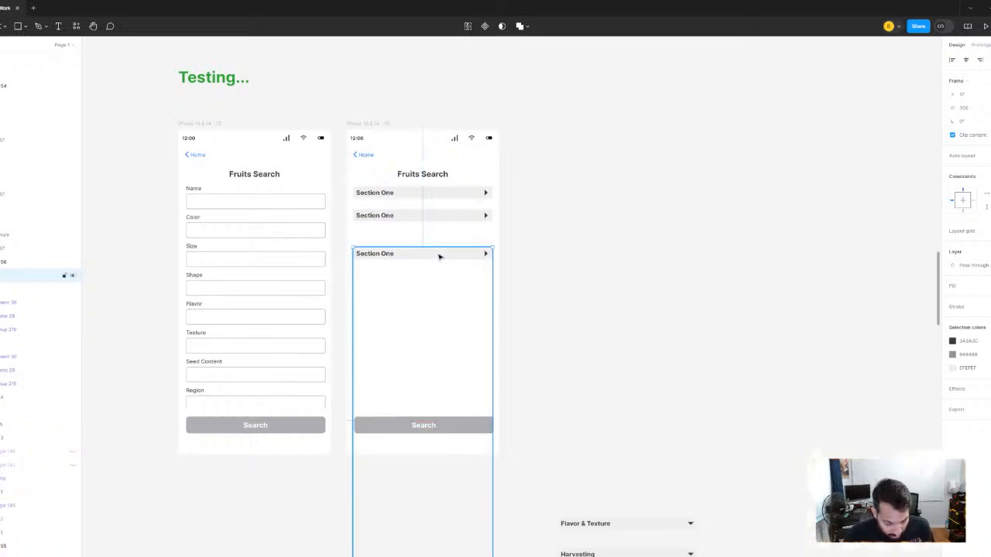
{"action": "scroll", "coordinate": [438, 257], "scroll_direction": "down", "scroll_amount": 2}
{"action": "key", "text": "ctrl+d"}
- Rename the three duplicated section headers, in order down the screen, as Section Two, Section Three and Section Four
{"action": "scroll", "coordinate": [475, 250], "scroll_direction": "up", "scroll_amount": 3}
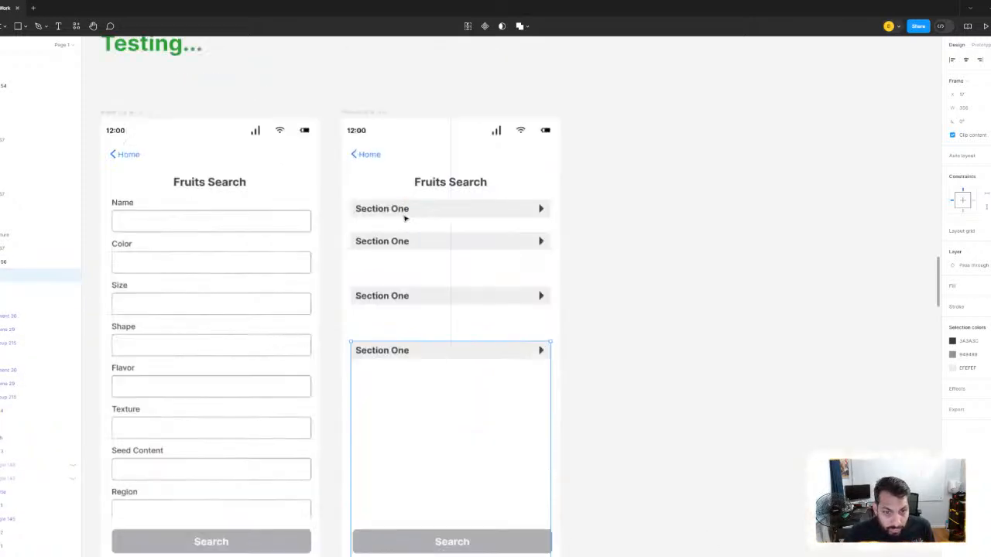
{"action": "double_click", "coordinate": [406, 244]}
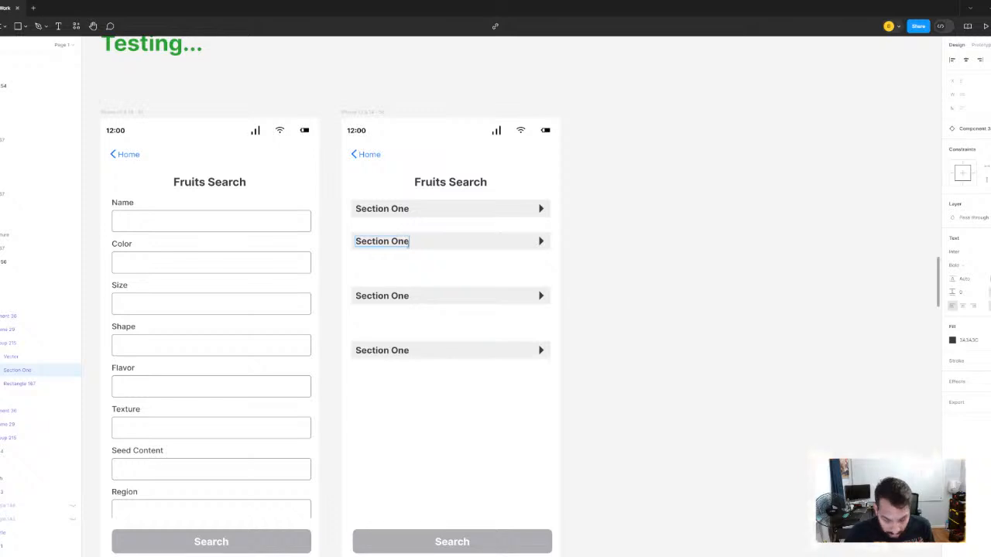
{"action": "key", "text": "BackSpace"}
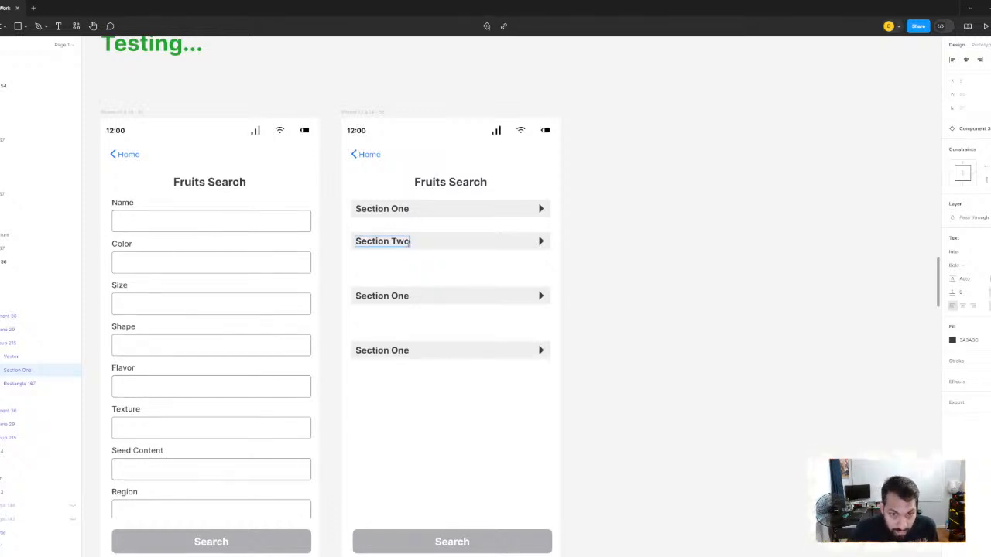
{"action": "double_click", "coordinate": [405, 296]}
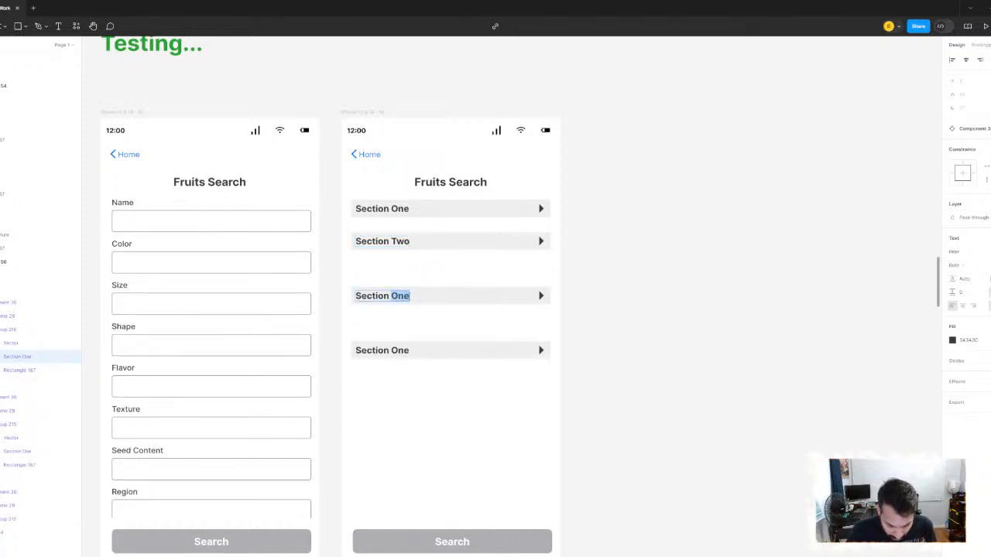
{"action": "double_click", "coordinate": [404, 351]}
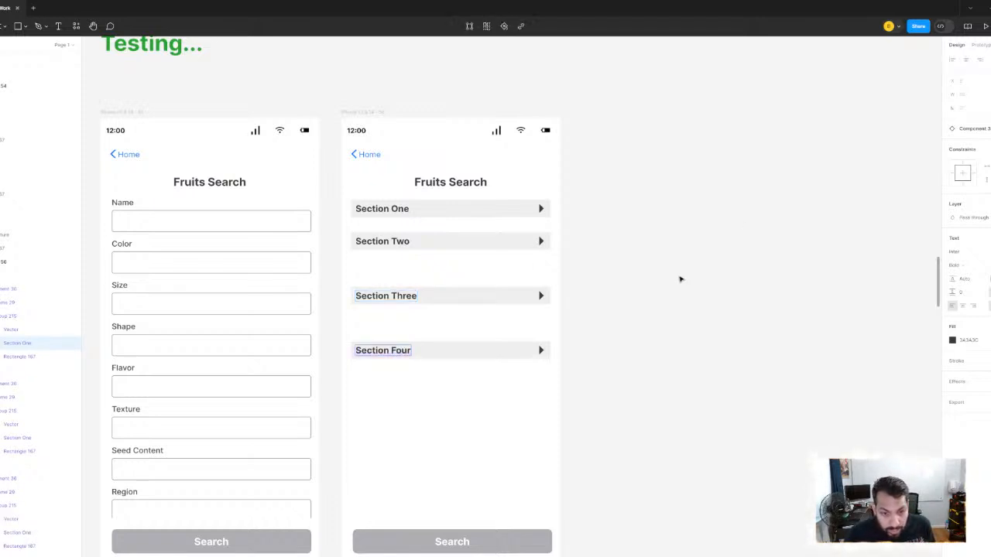
{"action": "left_click_drag", "start_coordinate": [681, 279], "coordinate": [673, 249]}
{"action": "left_click", "coordinate": [644, 201]}
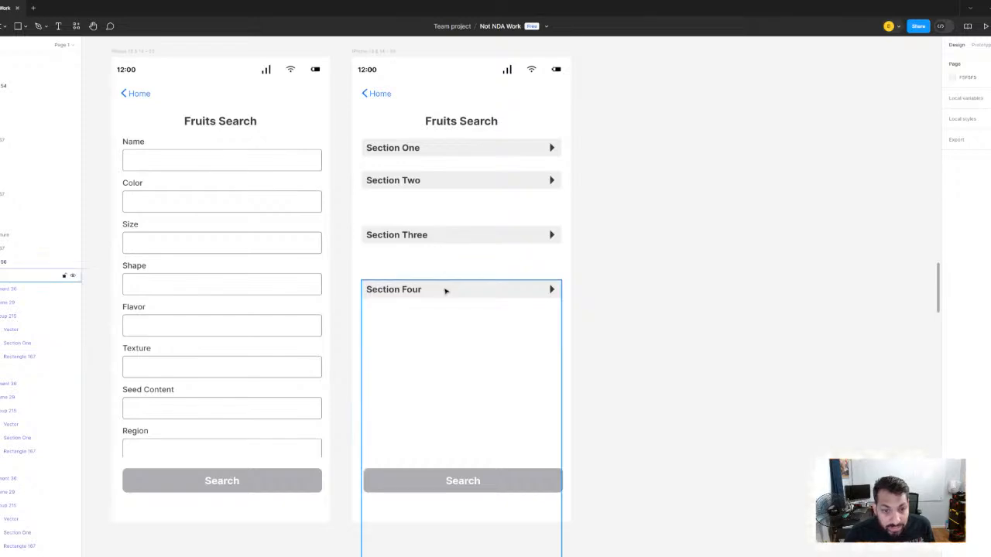
- Move the Section Four header down to just above the Search button
{"action": "left_click", "coordinate": [447, 291]}
{"action": "left_click_drag", "start_coordinate": [481, 343], "coordinate": [487, 467]}
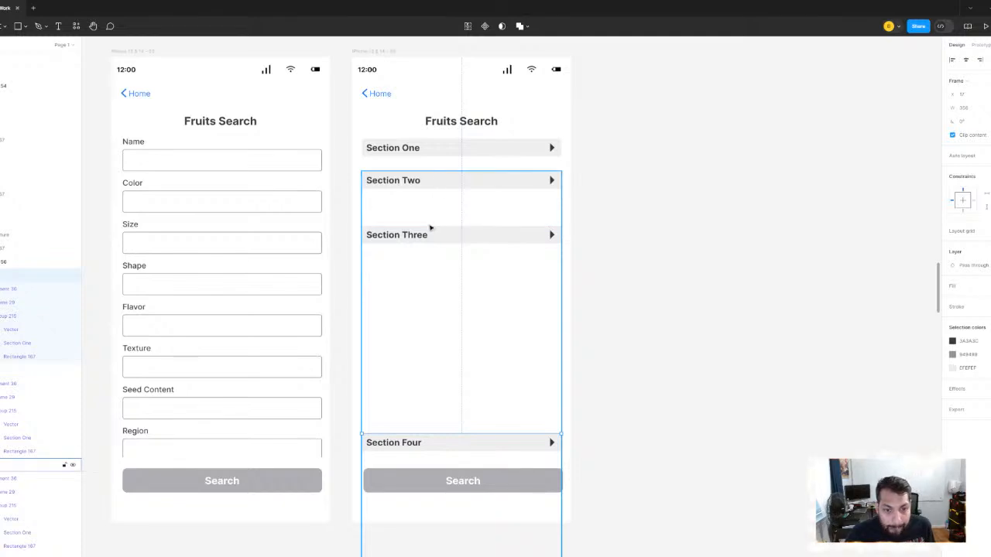
{"action": "scroll", "coordinate": [425, 188], "scroll_direction": "up", "scroll_amount": 2}
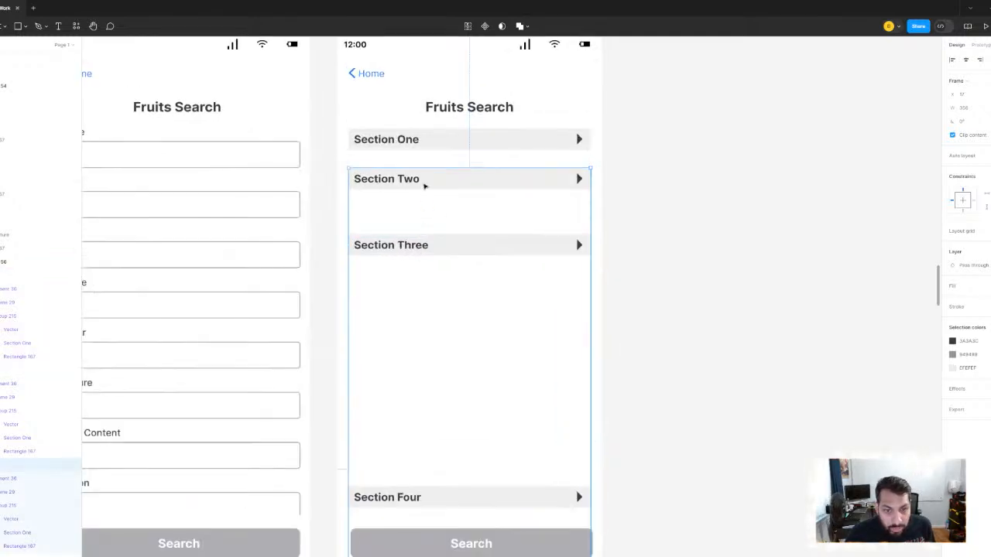
{"action": "scroll", "coordinate": [425, 152], "scroll_direction": "down", "scroll_amount": 2}
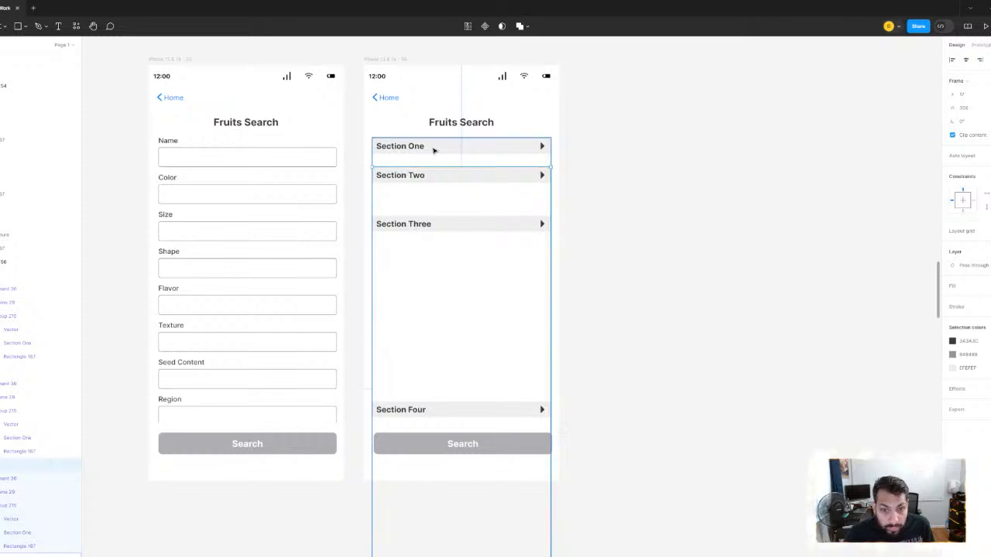
{"action": "scroll", "coordinate": [435, 150], "scroll_direction": "up", "scroll_amount": 2}
- Ungroup the wrapper frame around Section One, leaving the component instance directly in the Fruits Search screen
{"action": "left_click", "coordinate": [414, 154]}
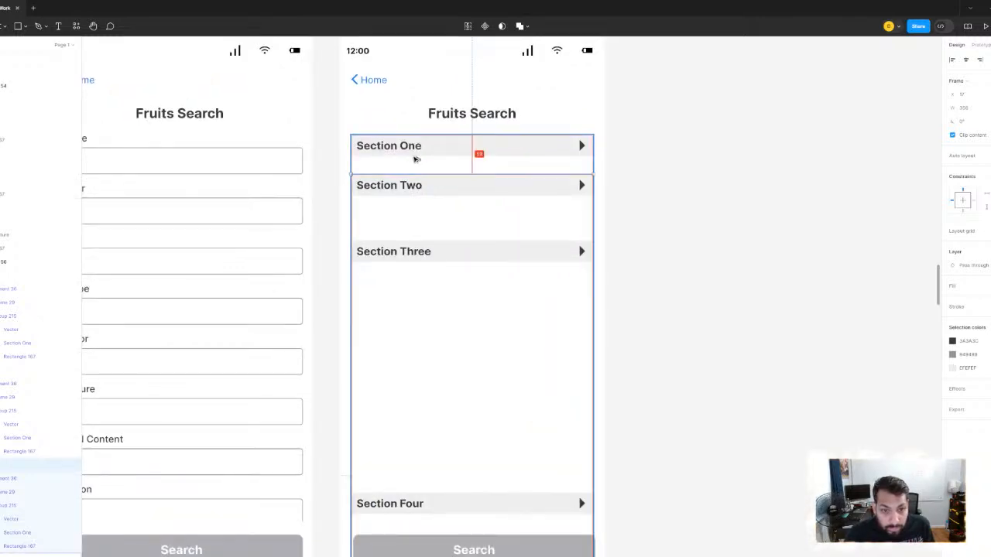
{"action": "key", "text": "Escape"}
{"action": "right_click", "coordinate": [453, 158]}
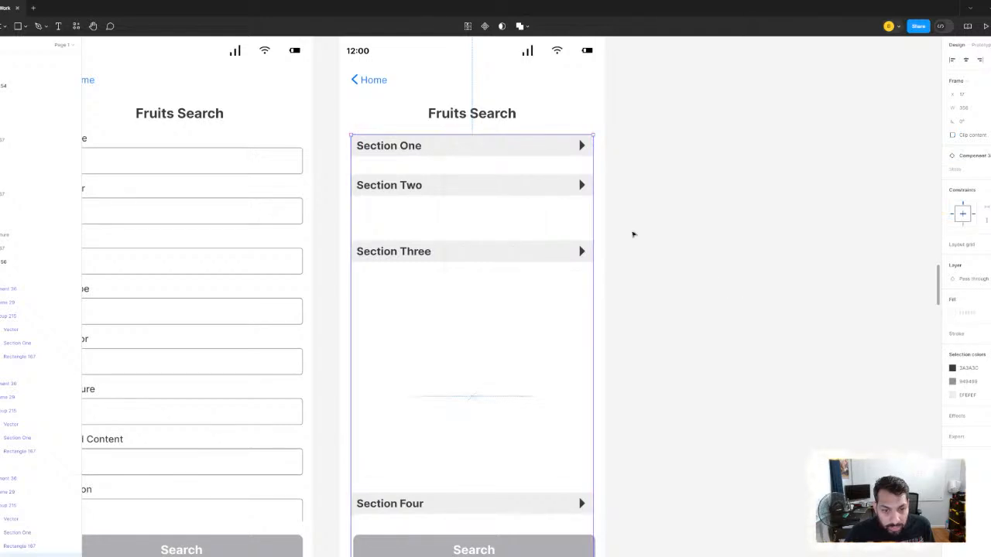
{"action": "left_click", "coordinate": [632, 233]}
{"action": "left_click", "coordinate": [427, 159]}
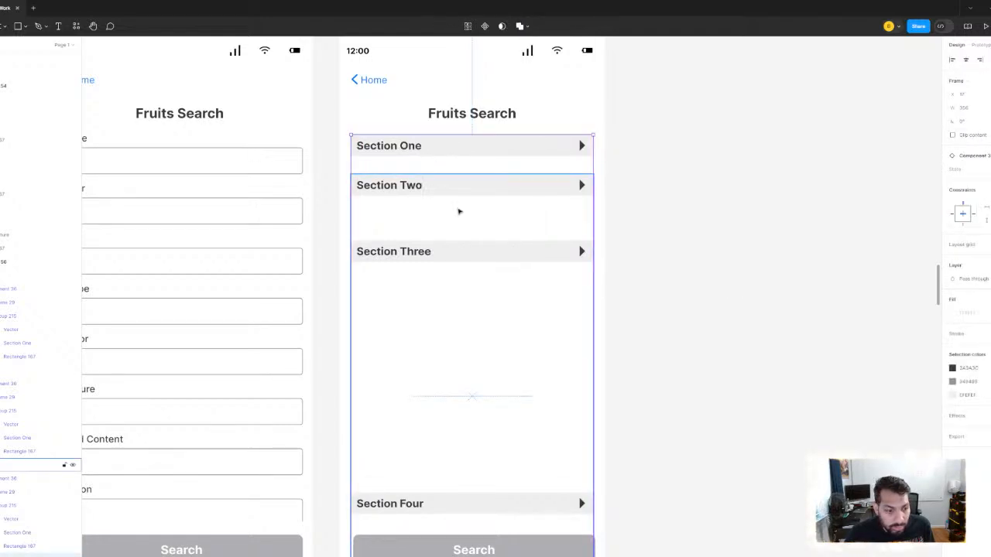
{"action": "scroll", "coordinate": [458, 211], "scroll_direction": "right", "scroll_amount": 3}
{"action": "left_click_drag", "start_coordinate": [397, 163], "coordinate": [672, 168]}
{"action": "key", "text": "ctrl+z"}
- Shorten the collapsed variant in the Section One component set to its header, 32 high
{"action": "scroll", "coordinate": [673, 170], "scroll_direction": "down", "scroll_amount": 5}
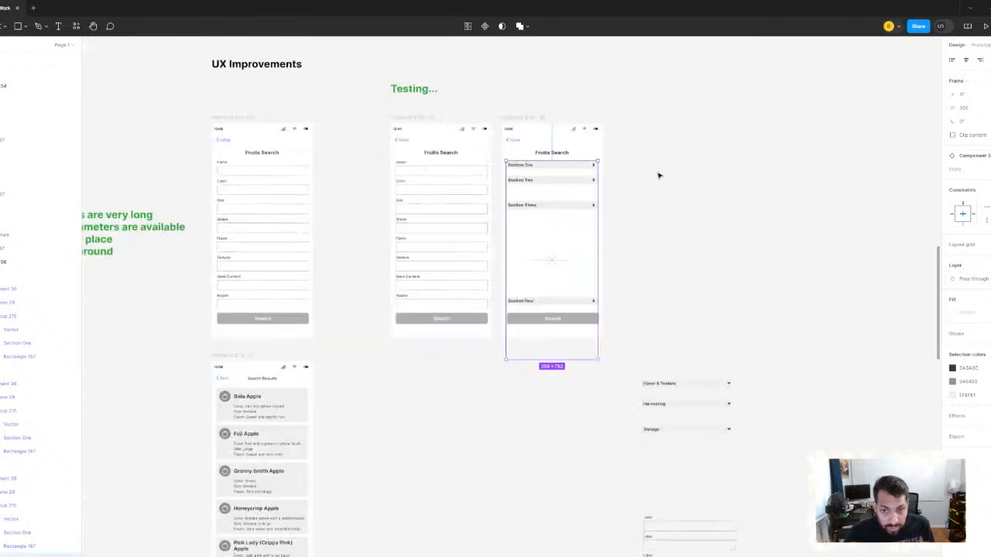
{"action": "scroll", "coordinate": [658, 175], "scroll_direction": "up", "scroll_amount": 5}
{"action": "left_click", "coordinate": [436, 133]}
{"action": "scroll", "coordinate": [468, 305], "scroll_direction": "up", "scroll_amount": 3}
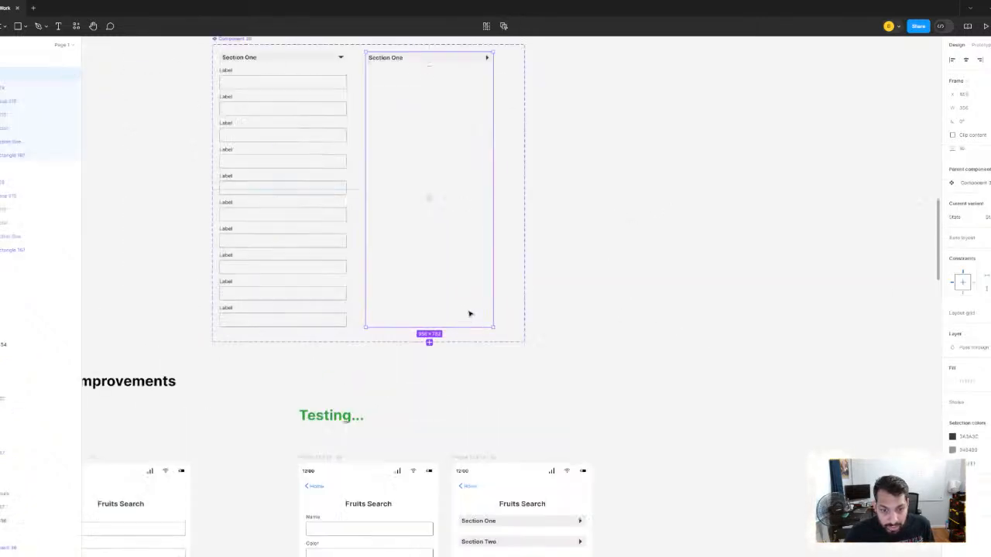
{"action": "scroll", "coordinate": [462, 405], "scroll_direction": "up", "scroll_amount": 3}
{"action": "left_click_drag", "start_coordinate": [441, 269], "coordinate": [438, 158]}
{"action": "scroll", "coordinate": [475, 161], "scroll_direction": "up", "scroll_amount": 5}
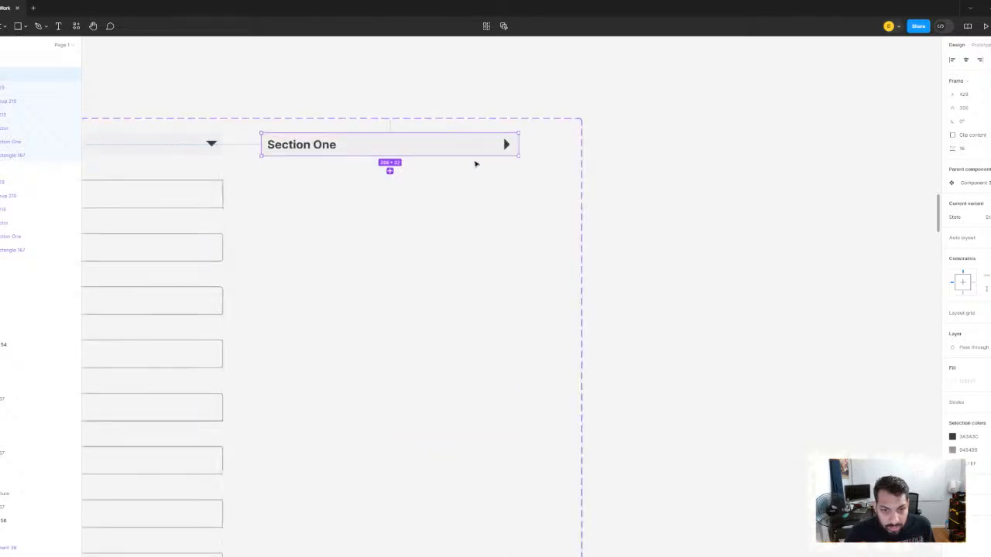
- Check the shortened Section One and Section Two instances in the second Fruits Search screen, and ungroup the wrapper frame around Section Two
{"action": "scroll", "coordinate": [673, 367], "scroll_direction": "down", "scroll_amount": 5}
{"action": "scroll", "coordinate": [639, 186], "scroll_direction": "down", "scroll_amount": 8}
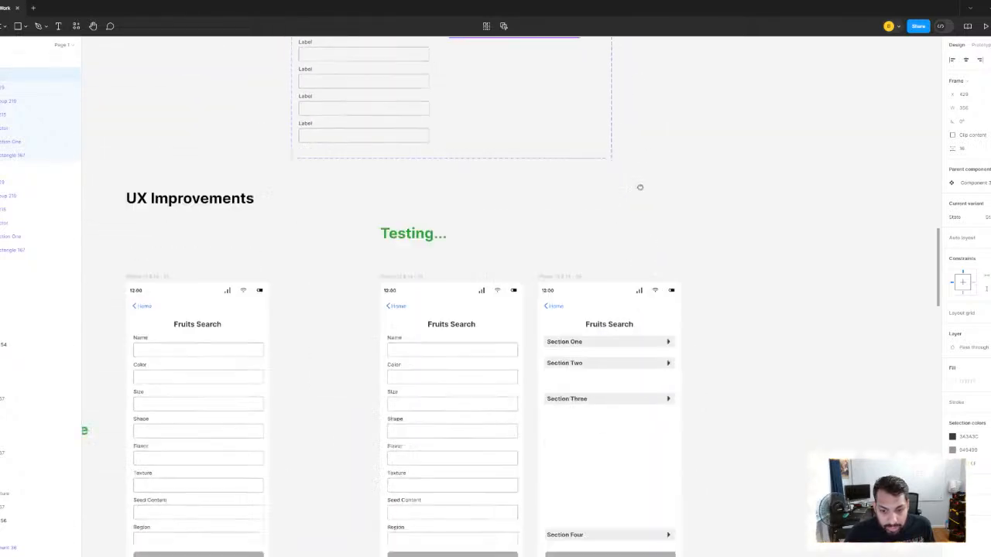
{"action": "left_click", "coordinate": [589, 319]}
{"action": "scroll", "coordinate": [596, 332], "scroll_direction": "up", "scroll_amount": 3}
{"action": "scroll", "coordinate": [609, 340], "scroll_direction": "up", "scroll_amount": 2}
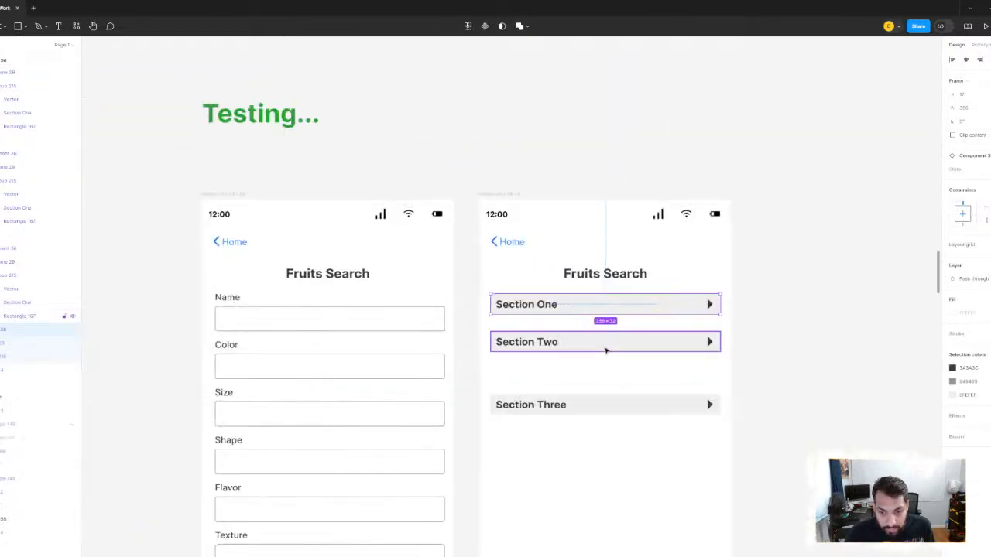
{"action": "left_click", "coordinate": [606, 346]}
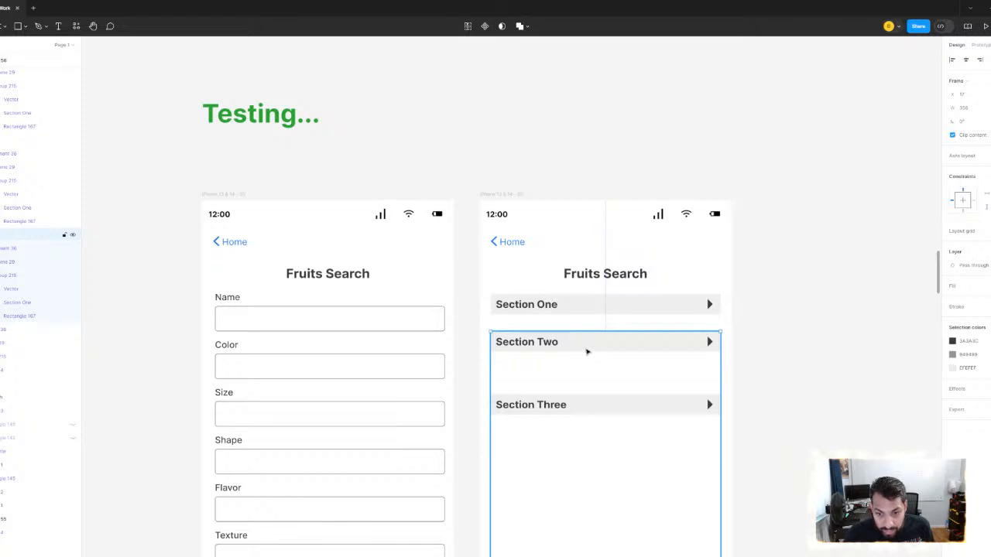
{"action": "double_click", "coordinate": [586, 351]}
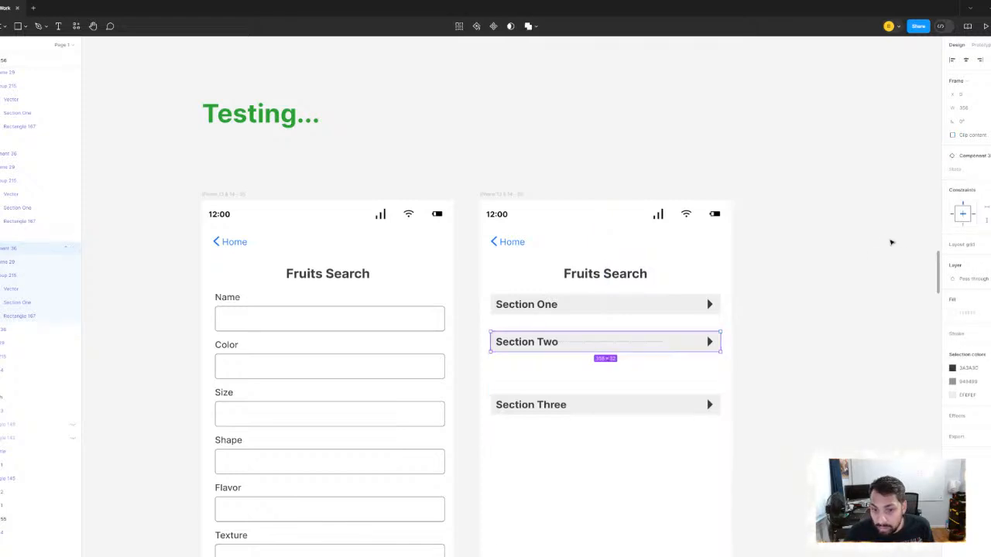
{"action": "left_click", "coordinate": [891, 242]}
{"action": "left_click", "coordinate": [543, 349]}
{"action": "right_click", "coordinate": [543, 346]}
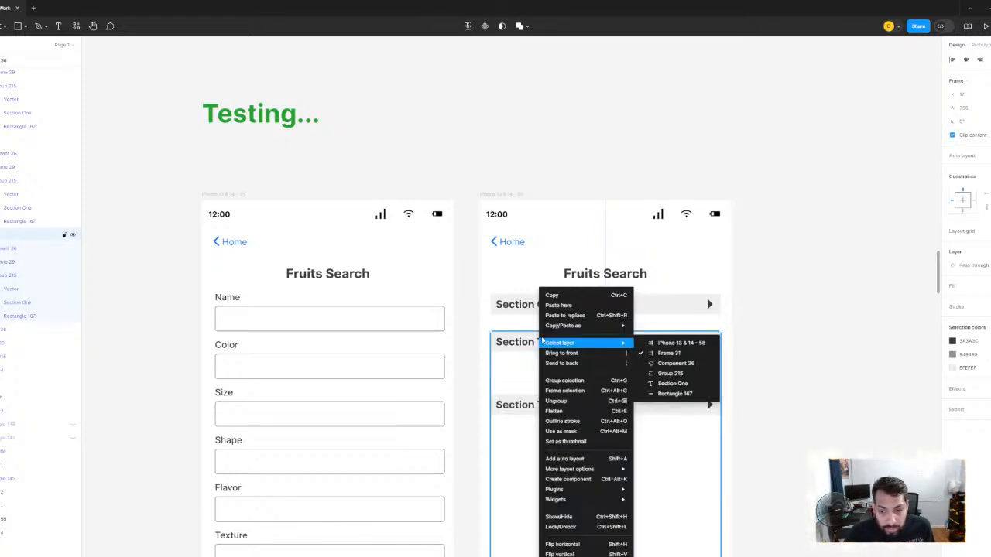
{"action": "mouse_move", "coordinate": [586, 333]}
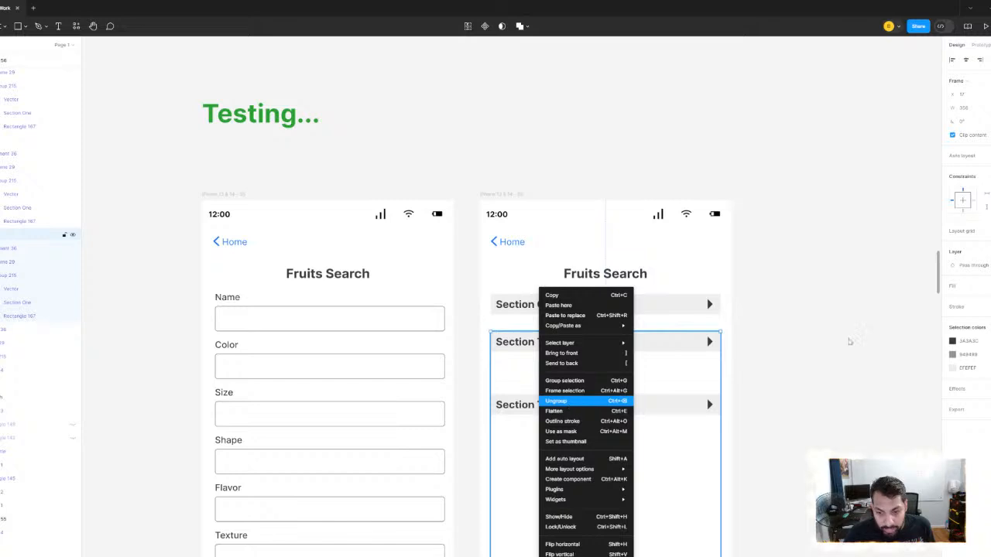
{"action": "left_click", "coordinate": [586, 401]}
- Ungroup the wrapper frame around Section Three
{"action": "left_click", "coordinate": [612, 405]}
{"action": "right_click", "coordinate": [612, 405]}
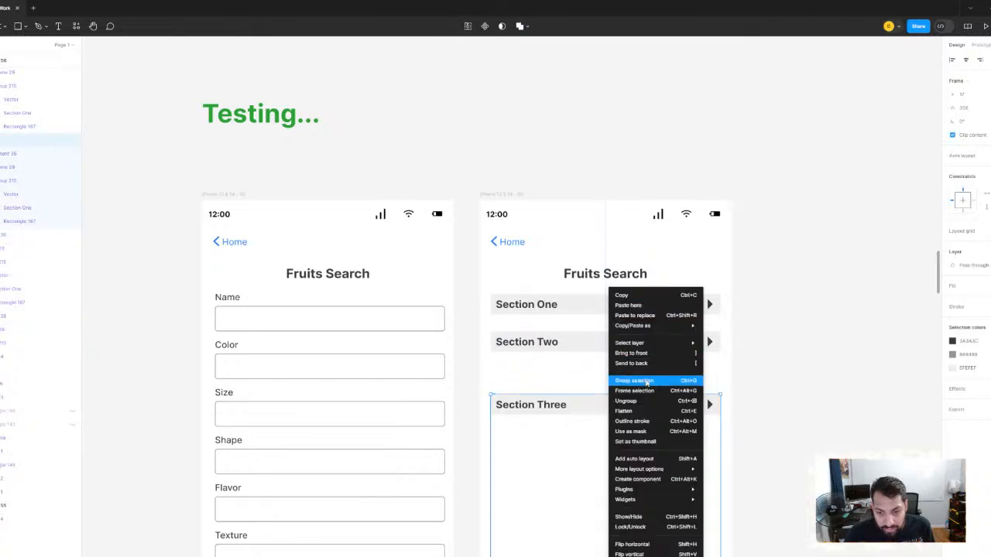
{"action": "left_click", "coordinate": [647, 401]}
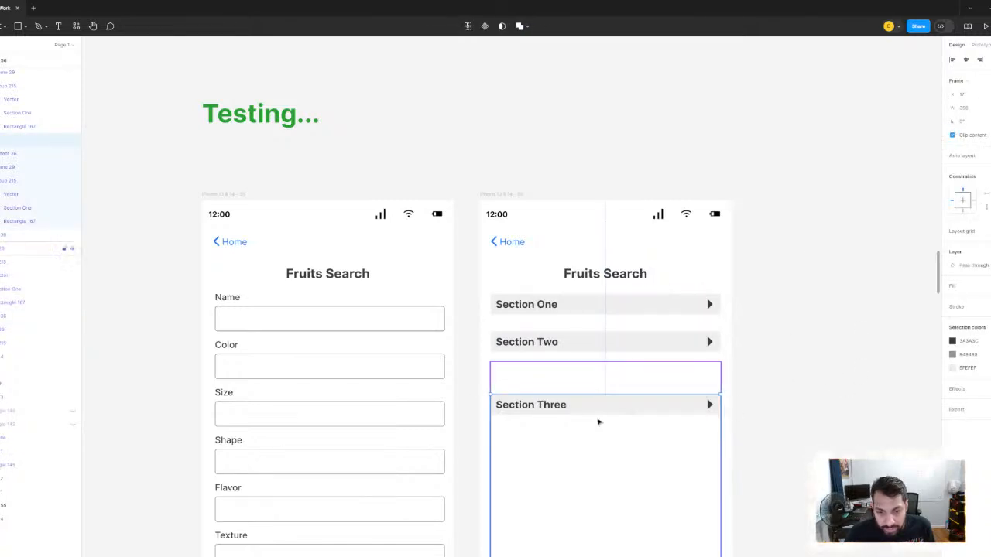
{"action": "right_click", "coordinate": [588, 413]}
{"action": "left_click", "coordinate": [613, 403]}
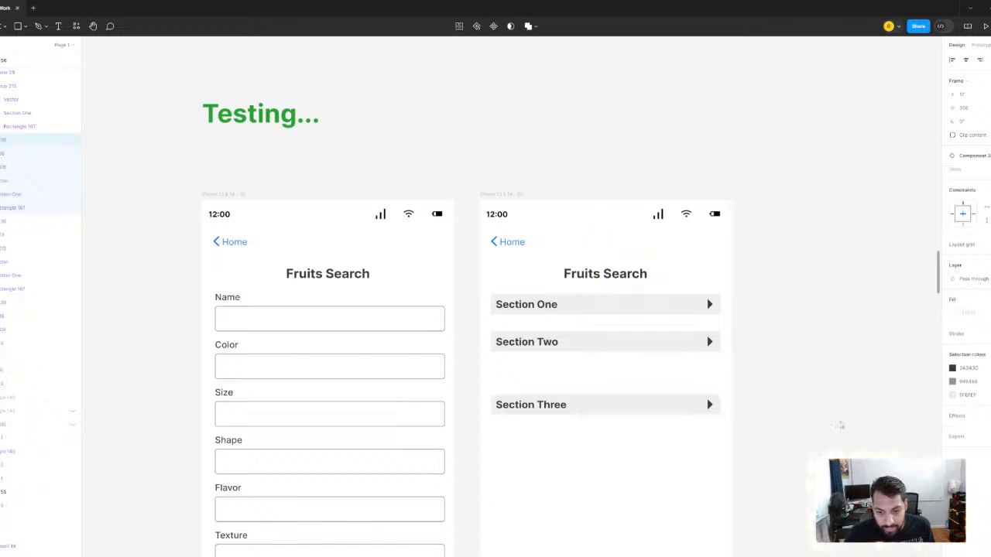
- Ungroup the wrapper frame around Section Four above the Search button
{"action": "scroll", "coordinate": [558, 323], "scroll_direction": "down", "scroll_amount": 5}
{"action": "left_click", "coordinate": [522, 368]}
{"action": "right_click", "coordinate": [522, 371]}
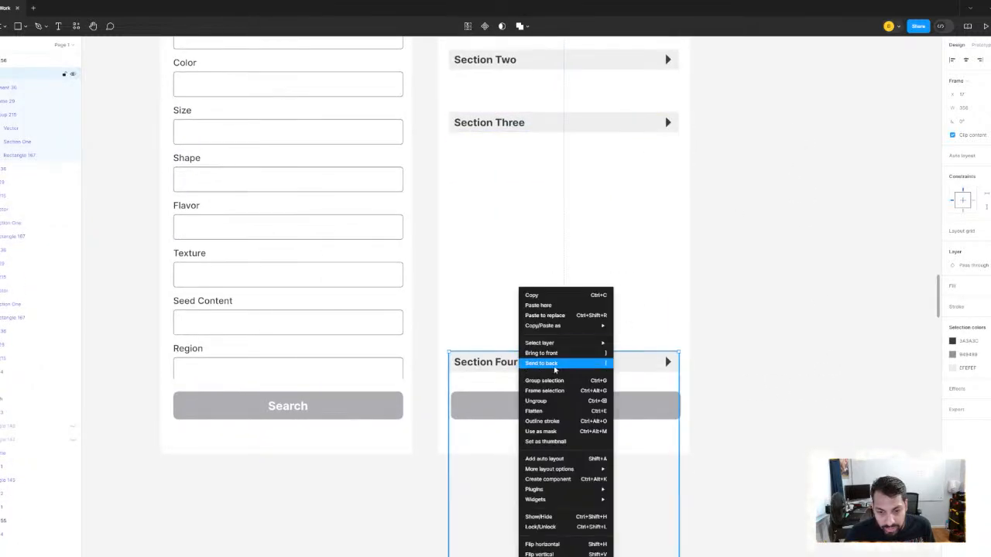
{"action": "left_click", "coordinate": [543, 401]}
{"action": "left_click_drag", "start_coordinate": [748, 172], "coordinate": [764, 451]}
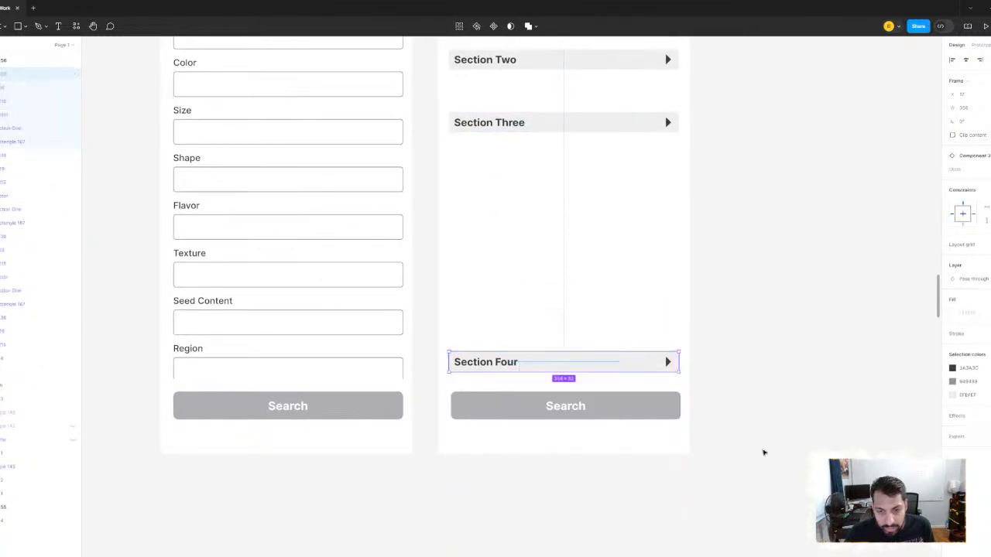
- Nudge Section Two up in the second Fruits Search screen so it sits 24 px below Section One
{"action": "scroll", "coordinate": [547, 347], "scroll_direction": "up", "scroll_amount": 3}
{"action": "left_click", "coordinate": [547, 347]}
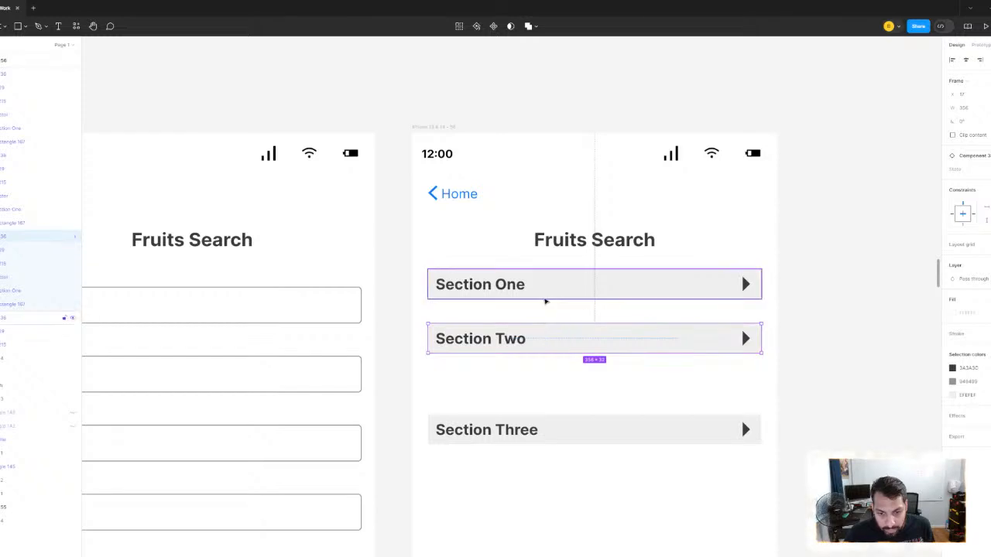
{"action": "key", "text": "alt"}
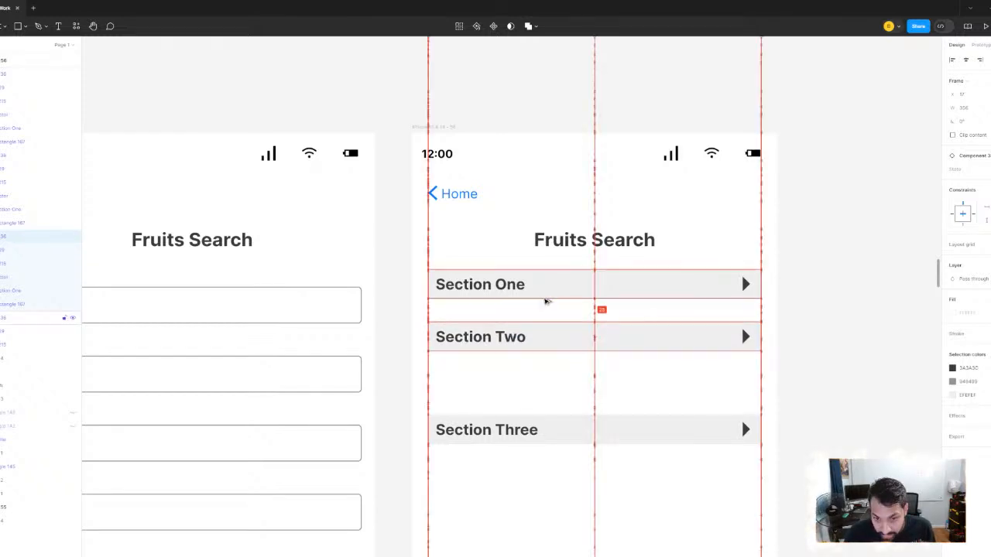
{"action": "key", "text": "Up"}
{"action": "key", "text": "Up"}
{"action": "key", "text": "Up"}
{"action": "scroll", "coordinate": [561, 273], "scroll_direction": "down", "scroll_amount": 4}
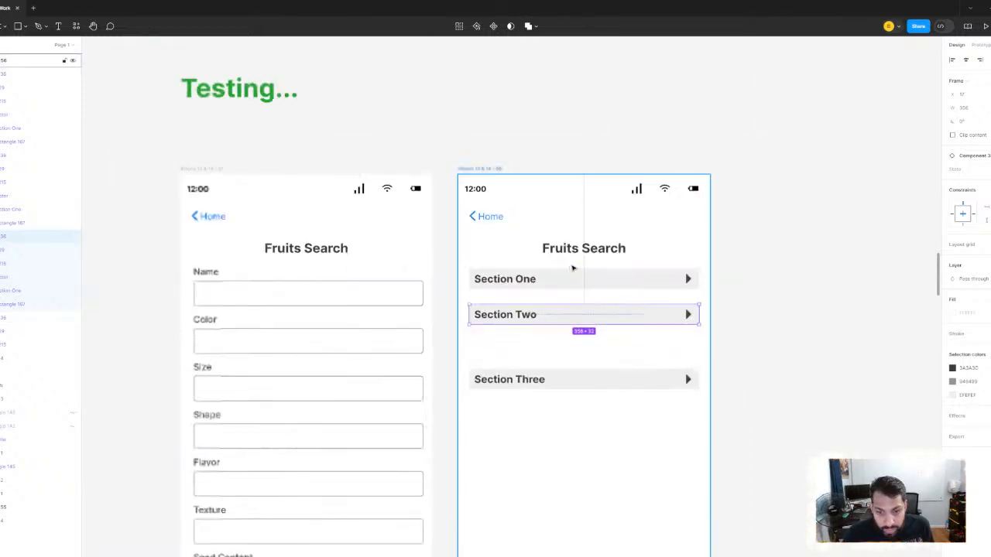
- Consult the spacing guideline notes on the canvas for the gap between related but separate elements
{"action": "scroll", "coordinate": [522, 399], "scroll_direction": "down", "scroll_amount": 4}
{"action": "left_click_drag", "start_coordinate": [480, 159], "coordinate": [592, 396]}
{"action": "scroll", "coordinate": [585, 404], "scroll_direction": "down", "scroll_amount": 3}
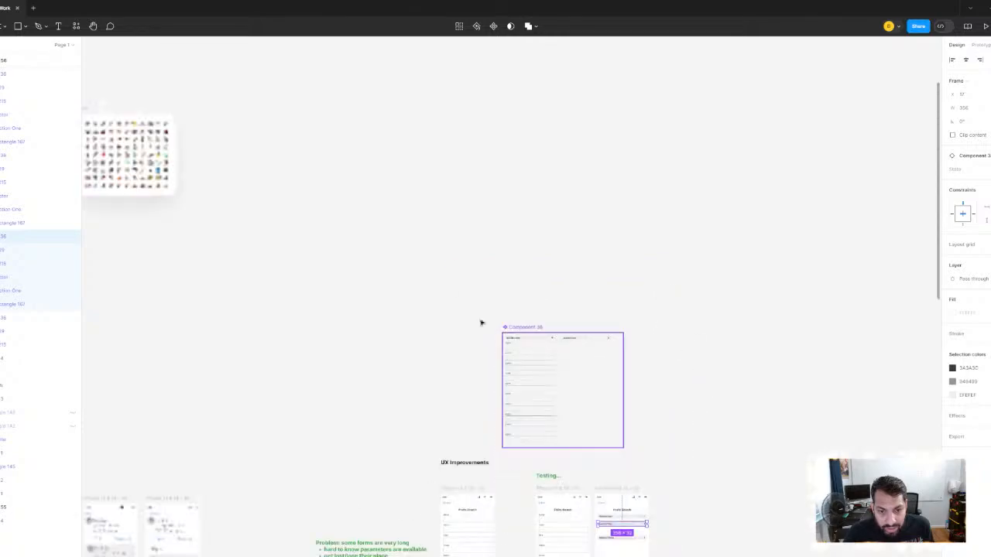
{"action": "left_click_drag", "start_coordinate": [239, 156], "coordinate": [712, 261]}
{"action": "left_click_drag", "start_coordinate": [283, 397], "coordinate": [503, 307]}
{"action": "scroll", "coordinate": [503, 308], "scroll_direction": "up", "scroll_amount": 5}
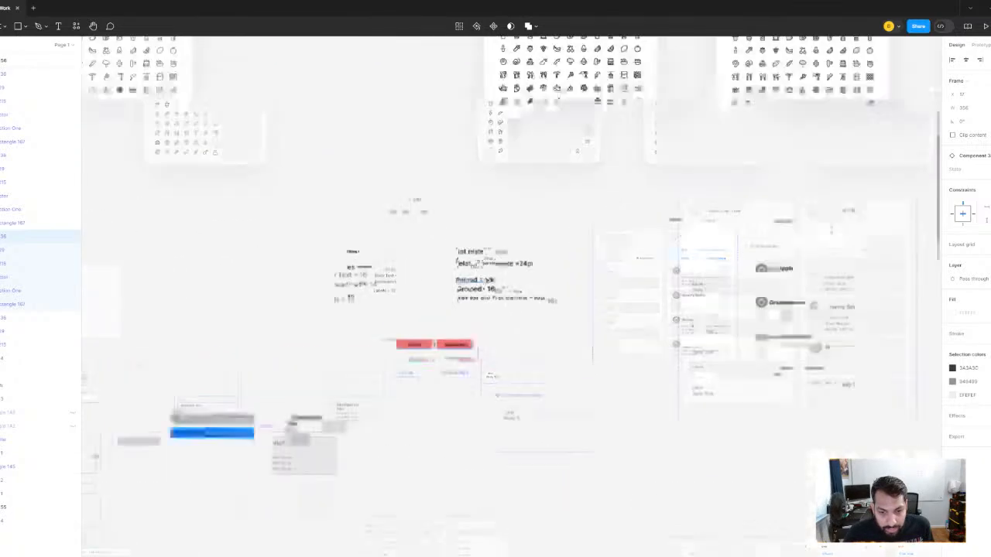
{"action": "left_click_drag", "start_coordinate": [555, 363], "coordinate": [518, 336]}
{"action": "left_click", "coordinate": [433, 224]}
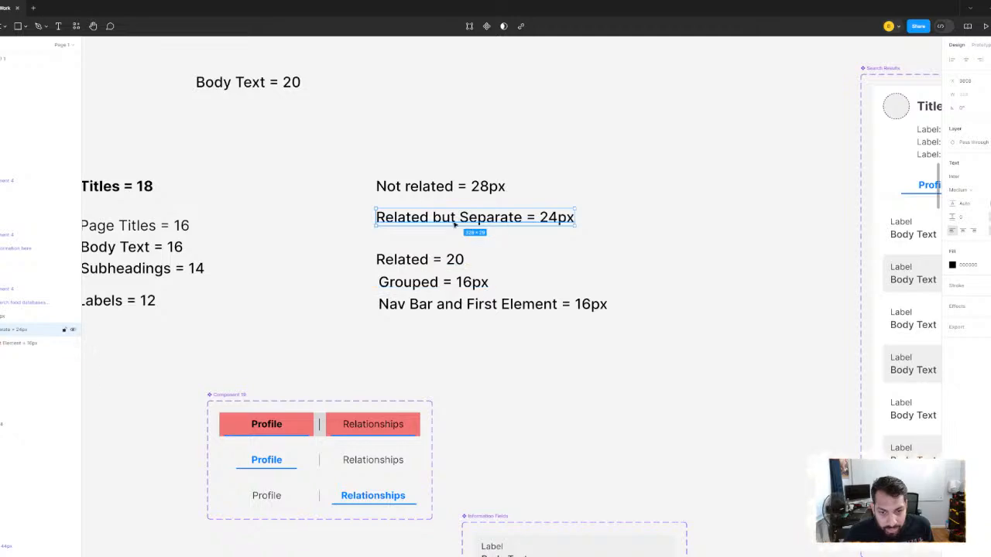
{"action": "scroll", "coordinate": [595, 376], "scroll_direction": "down", "scroll_amount": 5}
{"action": "left_click_drag", "start_coordinate": [764, 444], "coordinate": [325, 188]}
{"action": "left_click_drag", "start_coordinate": [802, 421], "coordinate": [617, 278]}
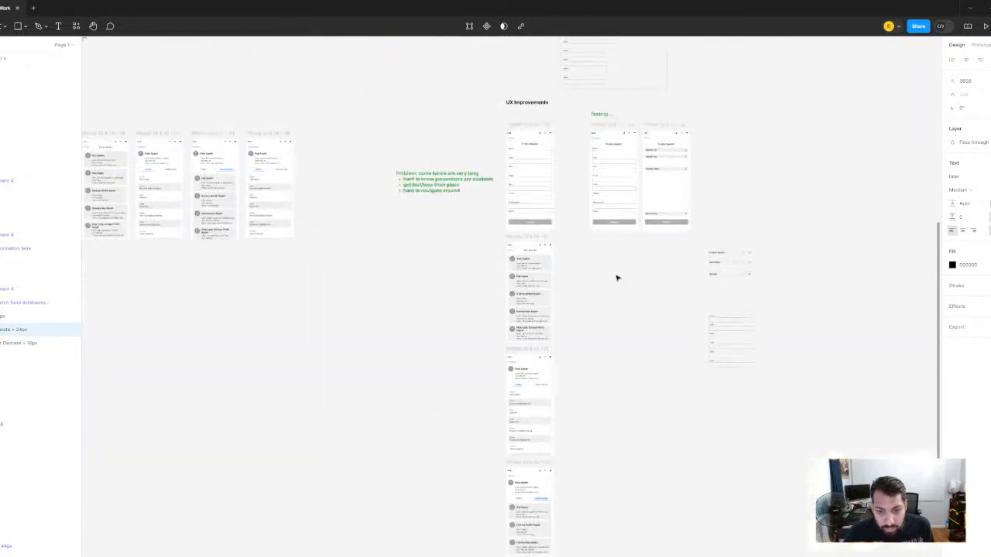
- Move Section Three up in the second Fruits Search screen so it sits 24 px below Section Two
{"action": "scroll", "coordinate": [610, 226], "scroll_direction": "up", "scroll_amount": 8}
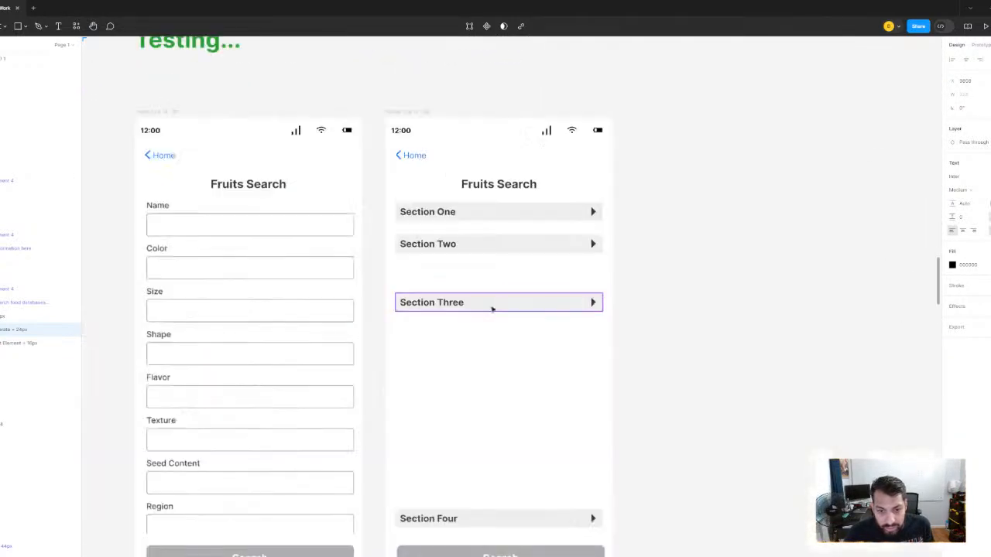
{"action": "left_click_drag", "start_coordinate": [468, 313], "coordinate": [462, 270]}
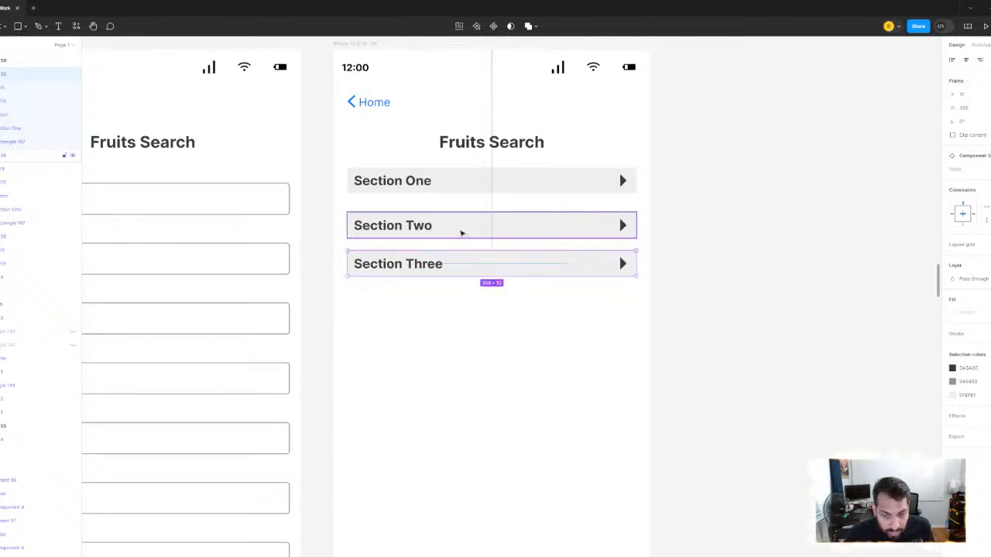
{"action": "left_click", "coordinate": [449, 191]}
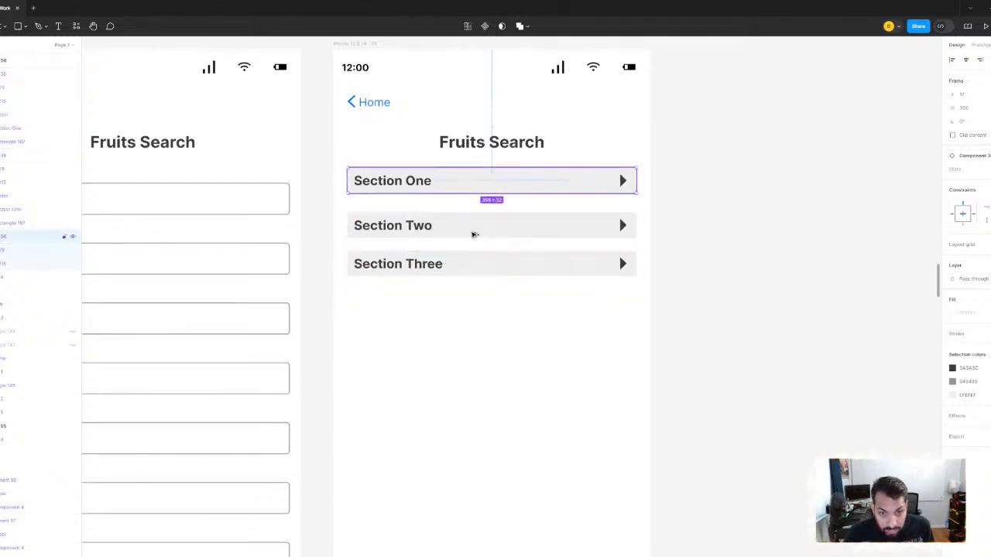
{"action": "left_click", "coordinate": [471, 261]}
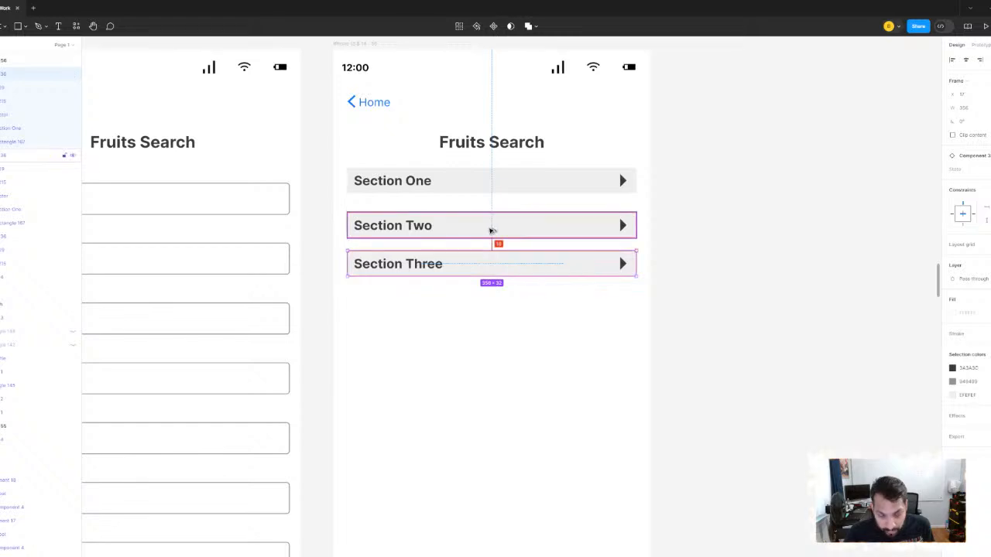
{"action": "key", "text": "Down"}
{"action": "key", "text": "Down"}
{"action": "key", "text": "Down"}
{"action": "key", "text": "Down"}
{"action": "key", "text": "Down"}
{"action": "key", "text": "Down"}
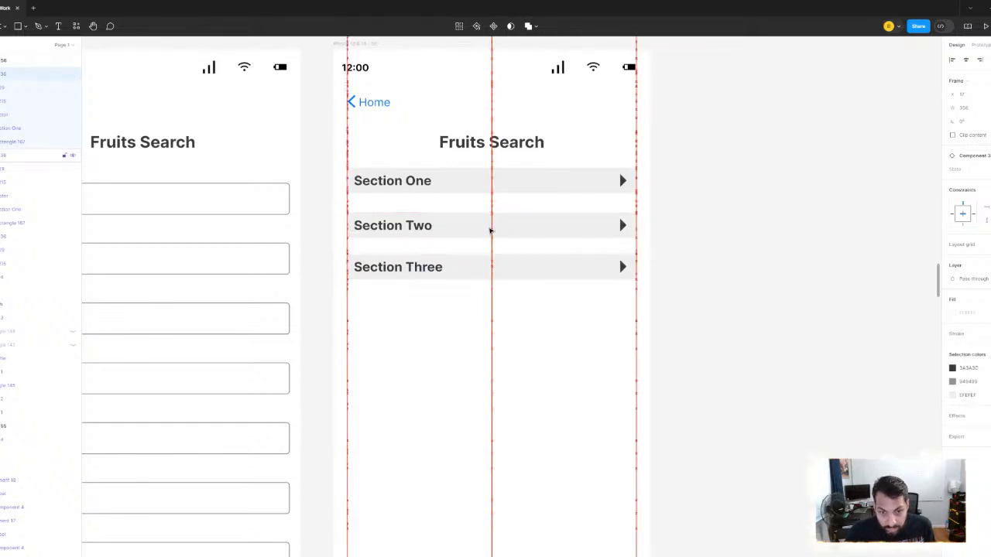
{"action": "key", "text": "Down"}
{"action": "key", "text": "Down"}
- Move Section Four up to sit 24 px below Section Three, and deselect it
{"action": "scroll", "coordinate": [492, 231], "scroll_direction": "down", "scroll_amount": 4}
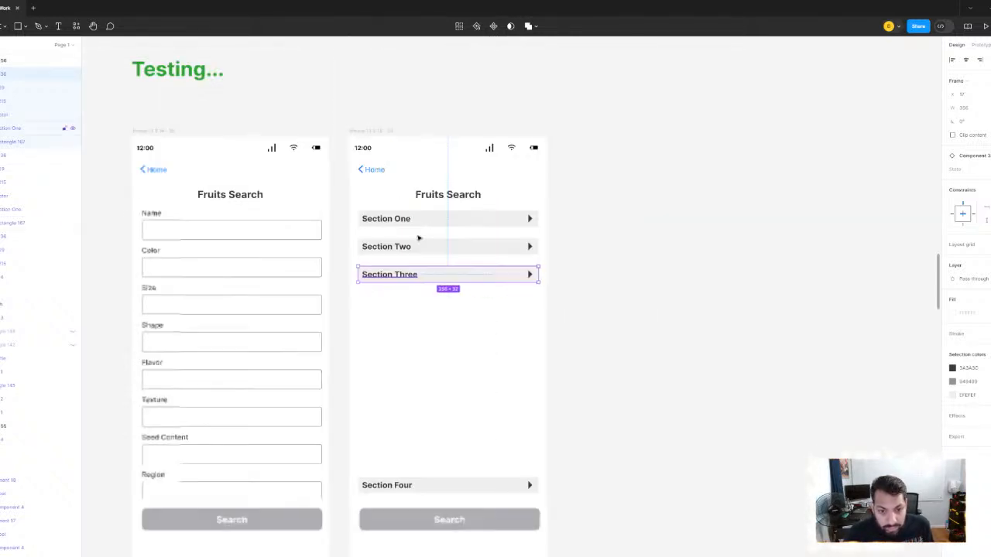
{"action": "scroll", "coordinate": [418, 237], "scroll_direction": "down", "scroll_amount": 1}
{"action": "scroll", "coordinate": [436, 445], "scroll_direction": "down", "scroll_amount": 2}
{"action": "left_click_drag", "start_coordinate": [446, 410], "coordinate": [450, 227]}
{"action": "left_click", "coordinate": [668, 209]}
{"action": "scroll", "coordinate": [456, 239], "scroll_direction": "up", "scroll_amount": 5}
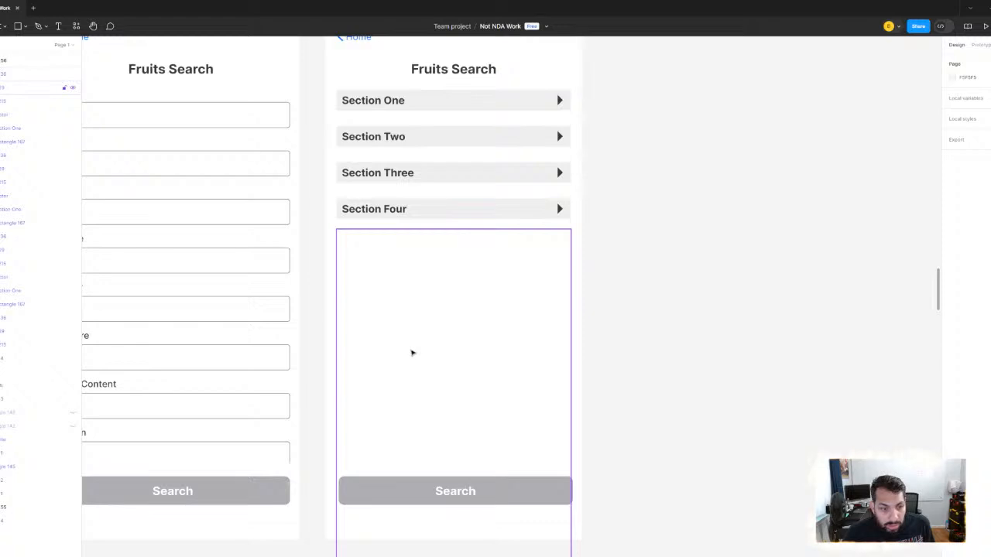
- Inspect the invisible nested frame extending below Section Four and its source frame in the component set's collapsed variant
{"action": "left_click", "coordinate": [412, 353]}
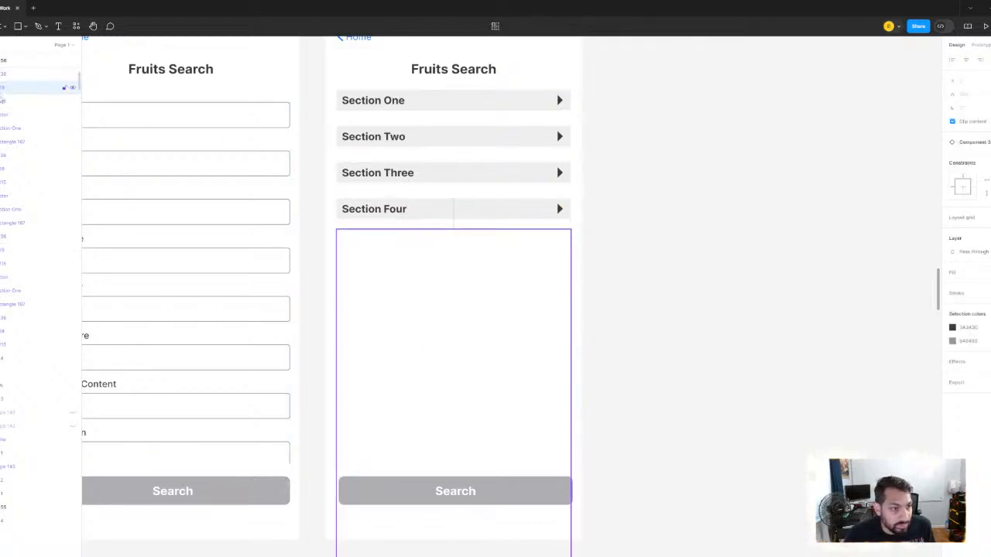
{"action": "left_click", "coordinate": [3, 75]}
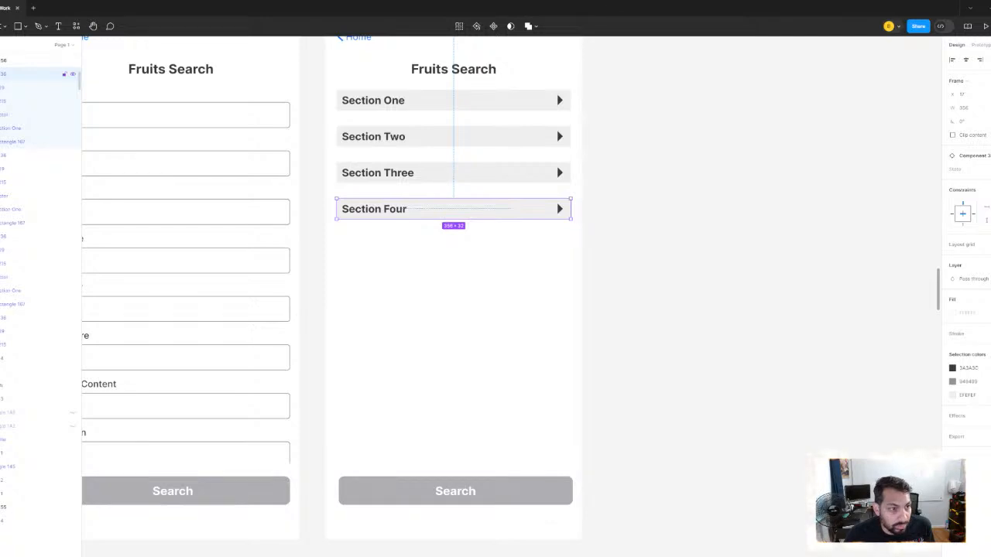
{"action": "key", "text": "Tab"}
{"action": "scroll", "coordinate": [599, 221], "scroll_direction": "down", "scroll_amount": 5}
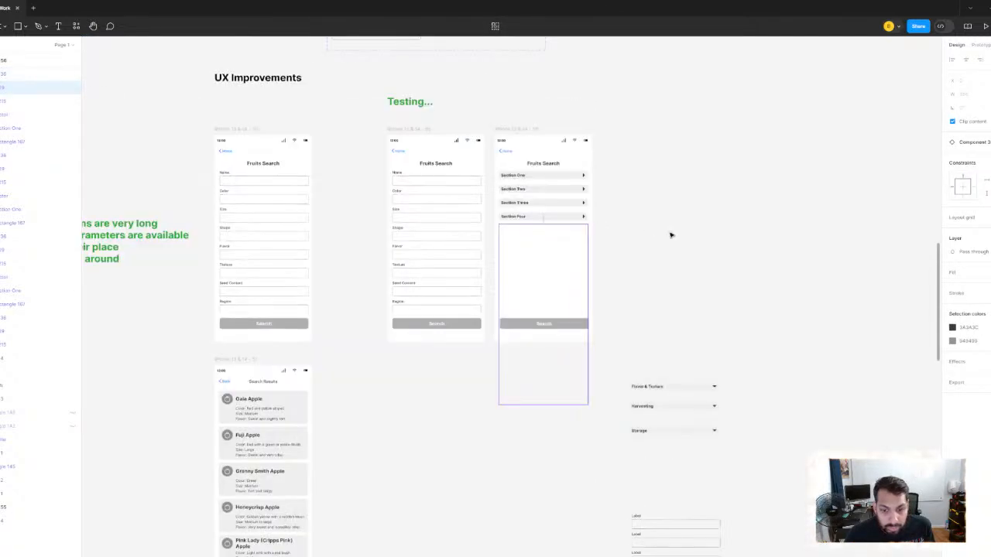
{"action": "scroll", "coordinate": [671, 235], "scroll_direction": "up", "scroll_amount": 3}
{"action": "scroll", "coordinate": [671, 235], "scroll_direction": "right", "scroll_amount": 3}
{"action": "key", "text": "Tab"}
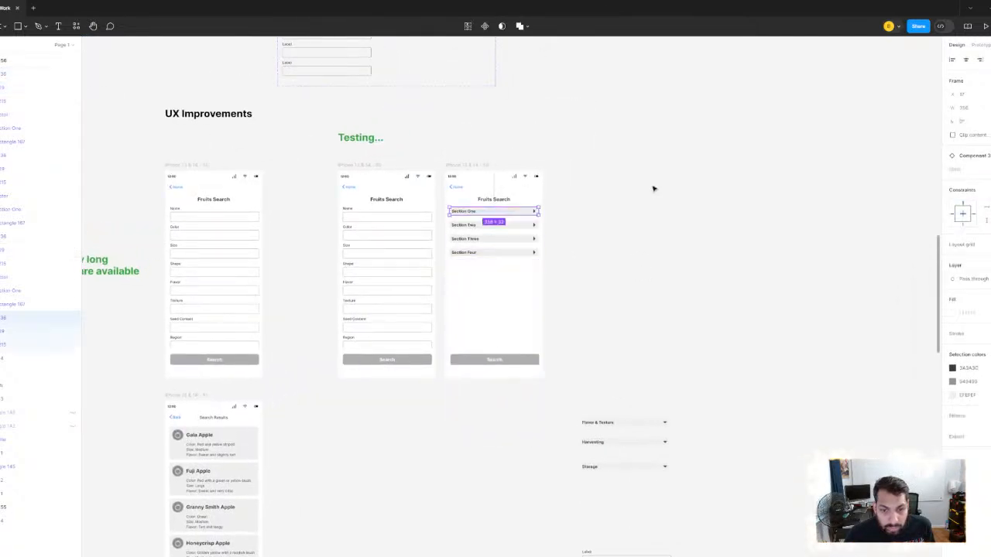
{"action": "left_click_drag", "start_coordinate": [657, 188], "coordinate": [575, 321]}
{"action": "scroll", "coordinate": [649, 283], "scroll_direction": "down", "scroll_amount": 5}
{"action": "left_click_drag", "start_coordinate": [649, 283], "coordinate": [678, 341]}
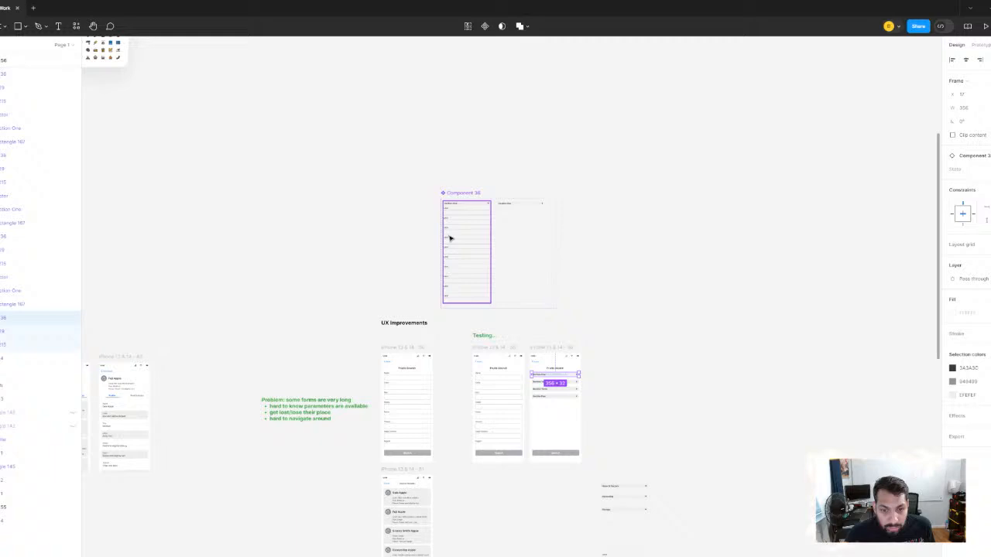
{"action": "left_click", "coordinate": [519, 238]}
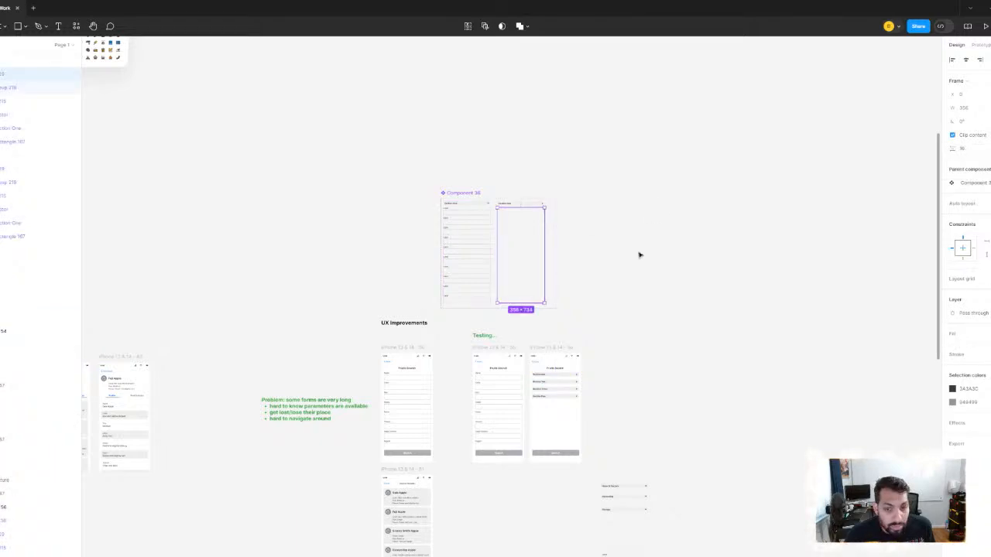
{"action": "left_click", "coordinate": [617, 292]}
{"action": "scroll", "coordinate": [598, 393], "scroll_direction": "up", "scroll_amount": 5}
{"action": "left_click_drag", "start_coordinate": [595, 387], "coordinate": [652, 279]}
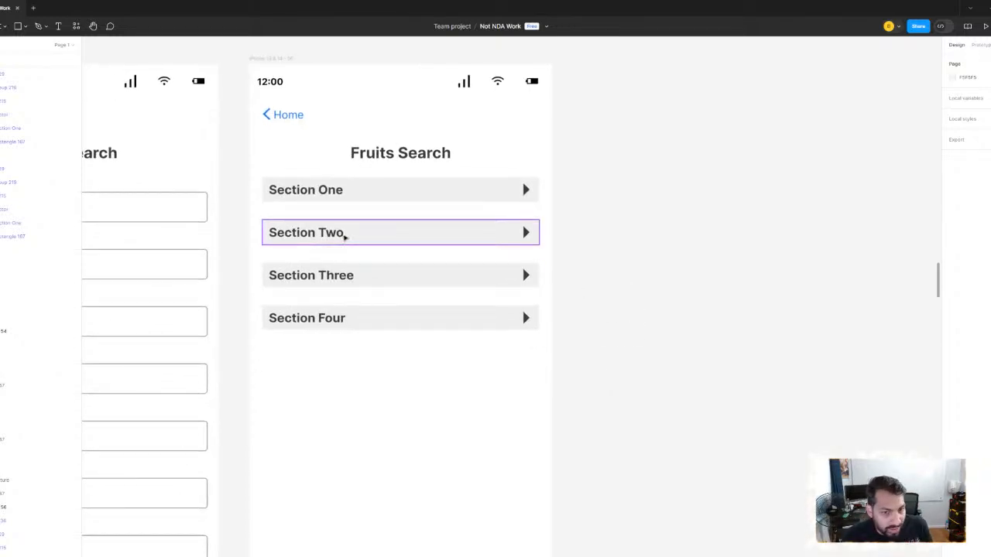
{"action": "scroll", "coordinate": [289, 257], "scroll_direction": "down", "scroll_amount": 1}
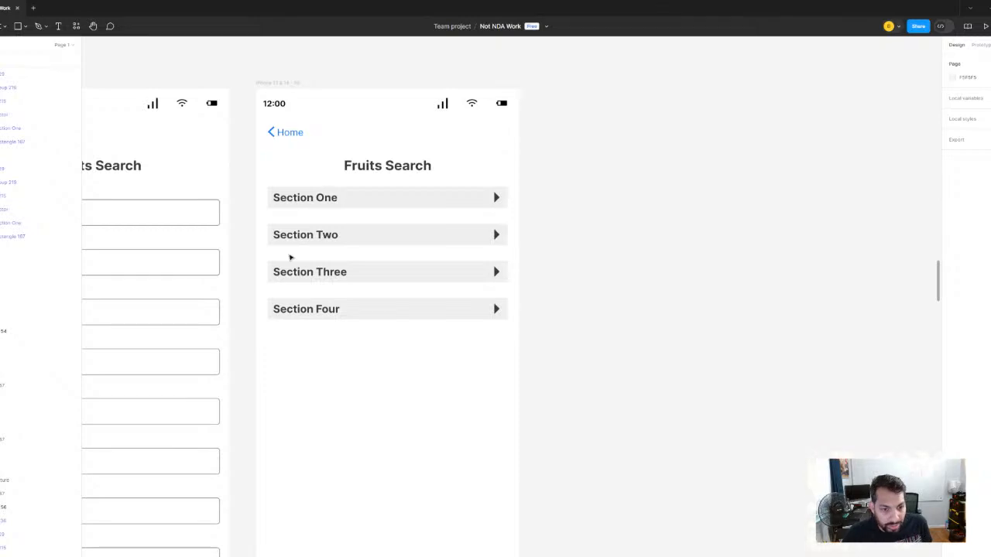
{"action": "scroll", "coordinate": [289, 257], "scroll_direction": "up", "scroll_amount": 4}
{"action": "scroll", "coordinate": [398, 277], "scroll_direction": "down", "scroll_amount": 2}
{"action": "scroll", "coordinate": [427, 219], "scroll_direction": "down", "scroll_amount": 2}
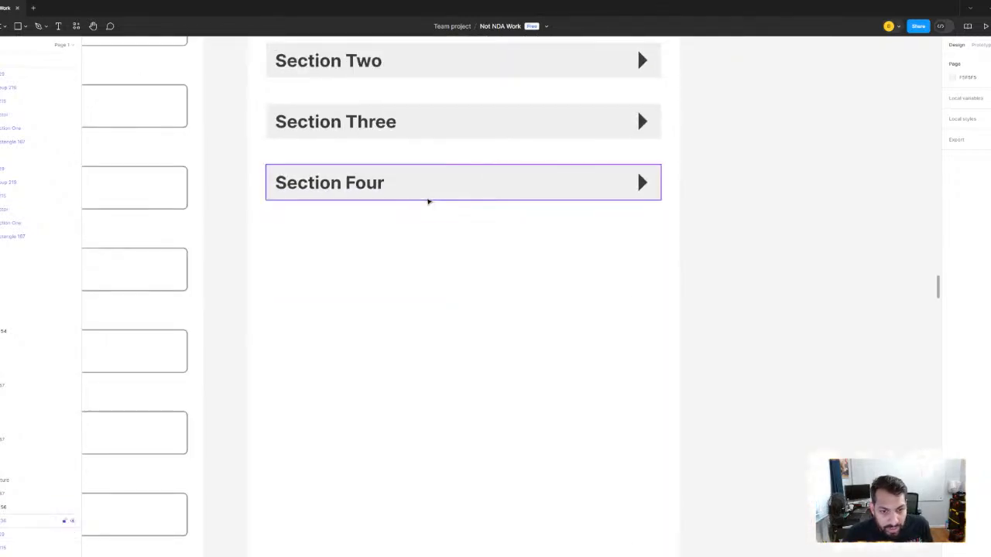
{"action": "scroll", "coordinate": [428, 201], "scroll_direction": "down", "scroll_amount": 2}
{"action": "left_click", "coordinate": [405, 78]}
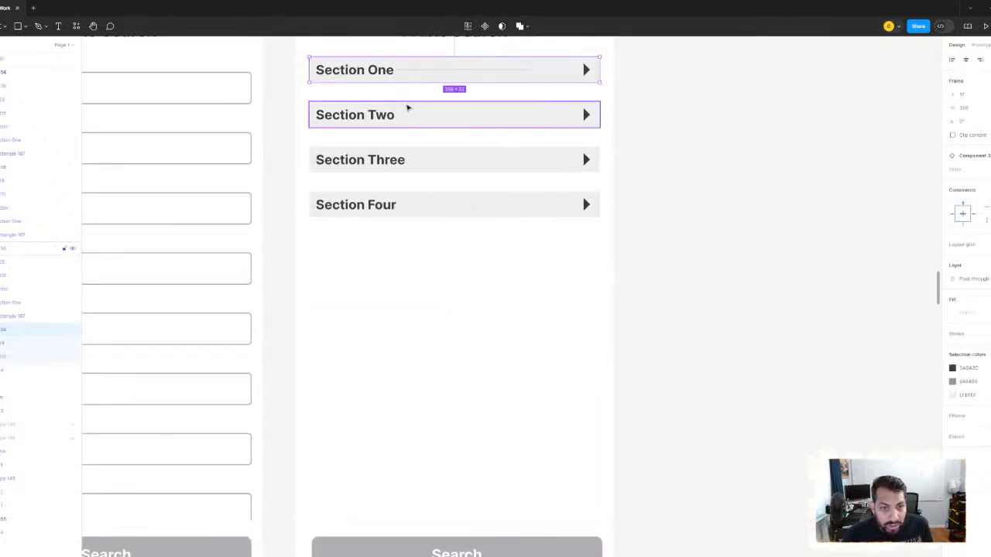
{"action": "left_click", "coordinate": [406, 109], "text": "shift"}
{"action": "left_click", "coordinate": [409, 159], "text": "shift"}
{"action": "left_click", "coordinate": [409, 203], "text": "shift"}
{"action": "scroll", "coordinate": [687, 188], "scroll_direction": "down", "scroll_amount": 2}
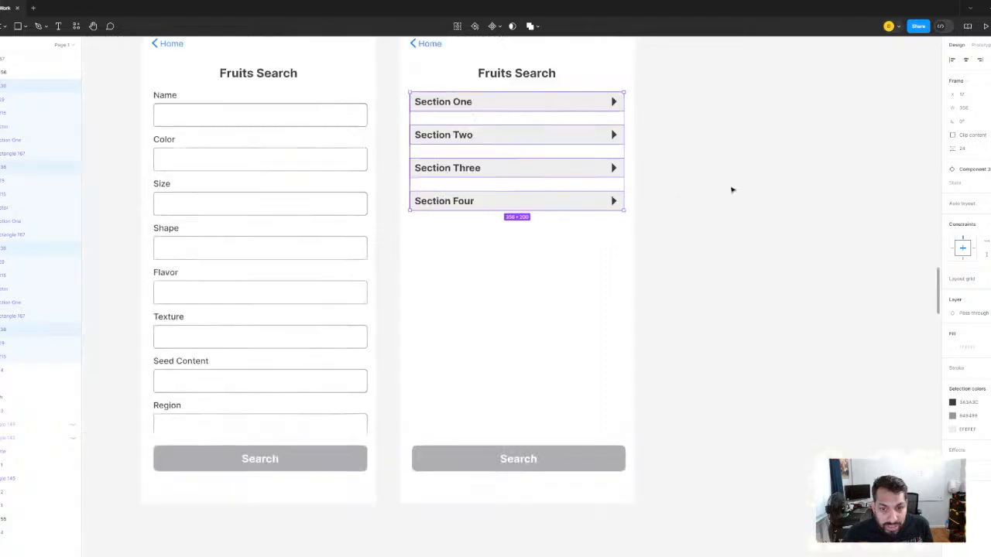
{"action": "left_click", "coordinate": [729, 189]}
- Wrap the Section One, Two, Three and Four instances together in one vertical auto layout with a gap of 24
{"action": "left_click", "coordinate": [476, 105]}
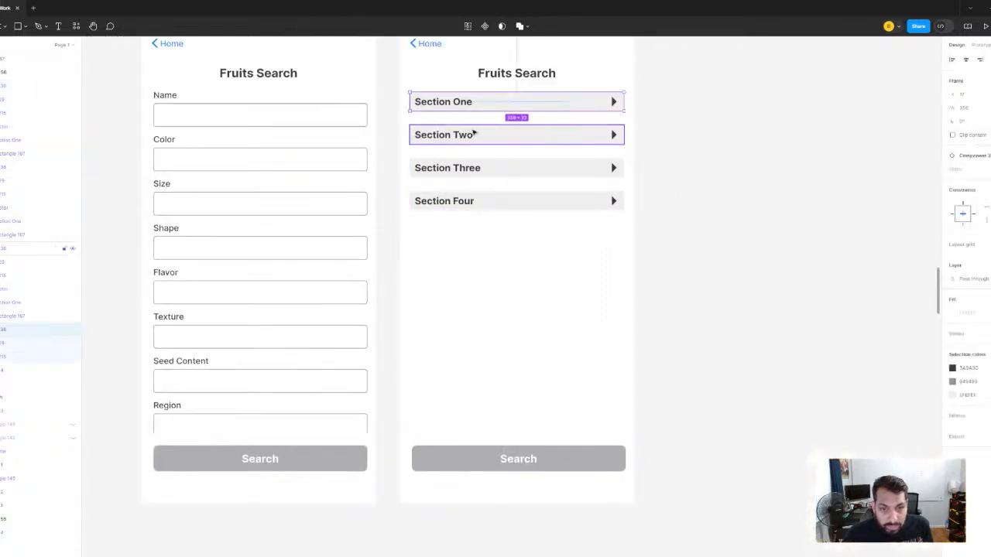
{"action": "left_click", "coordinate": [481, 165], "text": "shift"}
{"action": "left_click", "coordinate": [465, 137]}
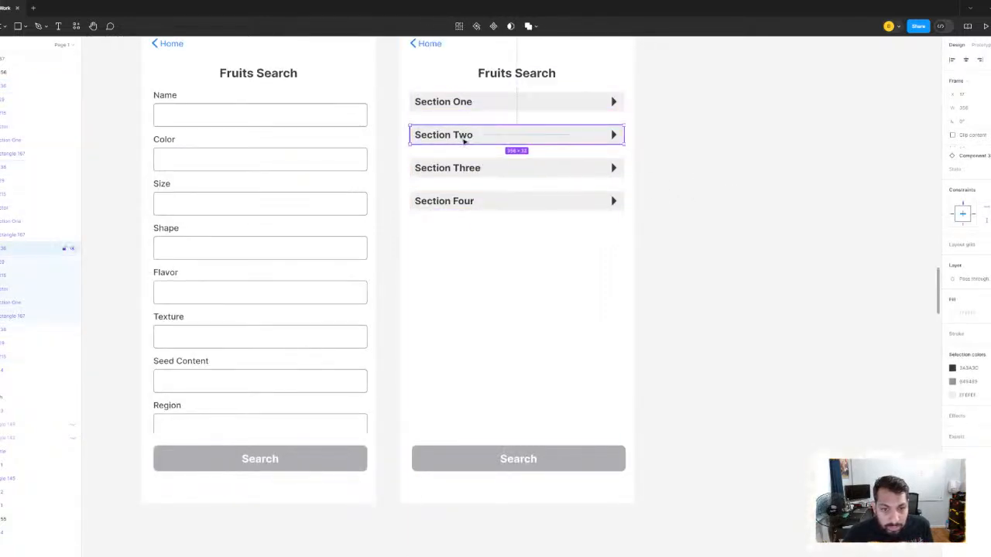
{"action": "left_click", "coordinate": [467, 107], "text": "shift"}
{"action": "left_click", "coordinate": [475, 168], "text": "shift"}
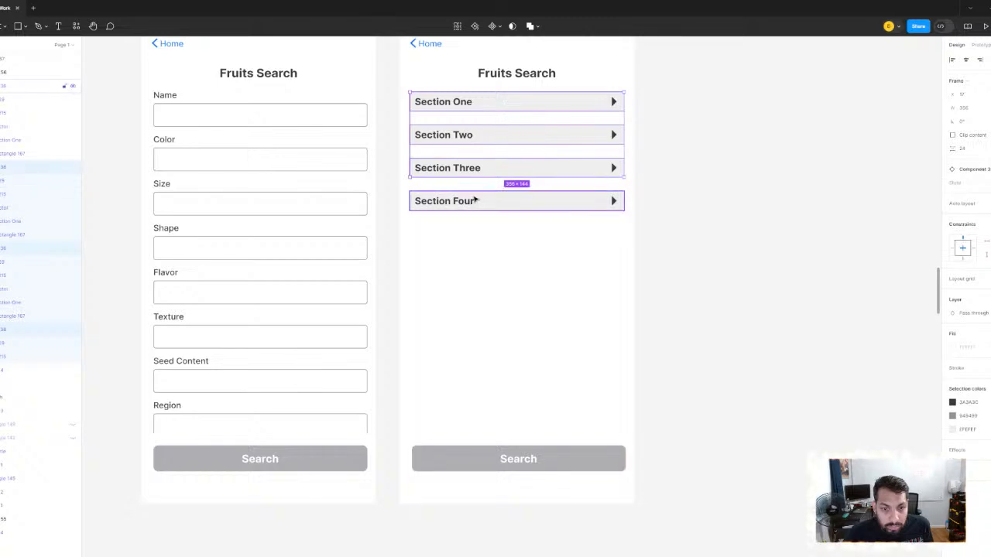
{"action": "left_click", "coordinate": [476, 200], "text": "shift"}
{"action": "right_click", "coordinate": [472, 195]}
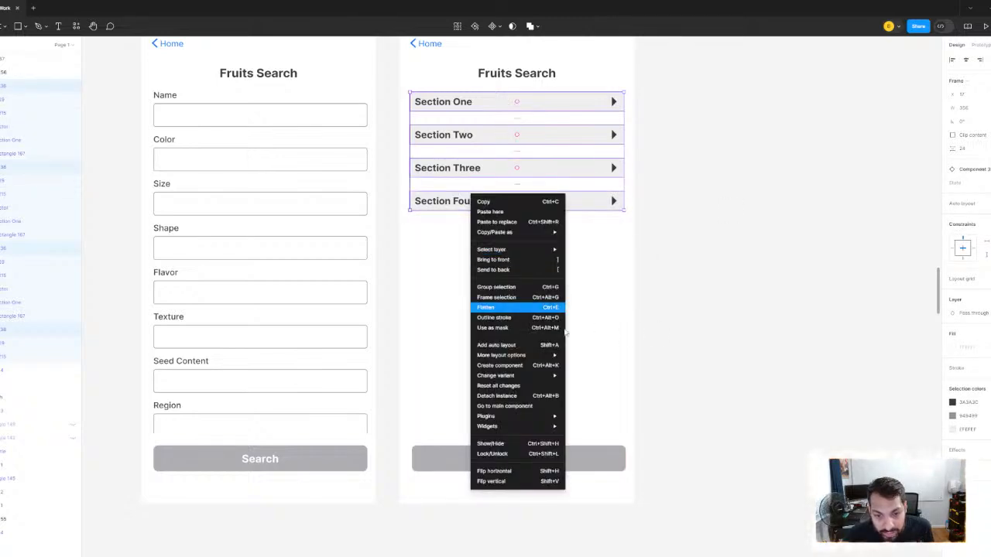
{"action": "key", "text": "shift+a"}
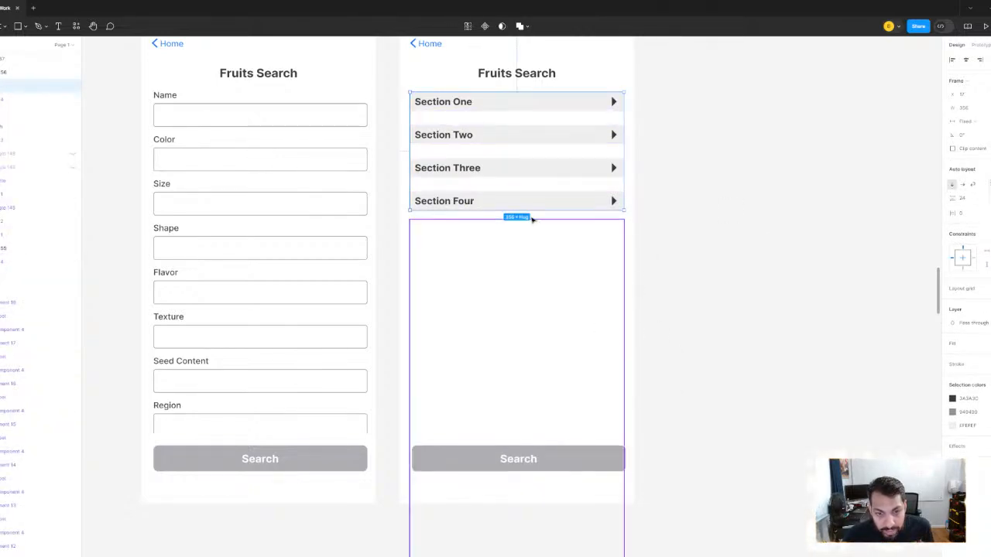
- Extend the auto layout frame's height down to just above the Search button, and check its spacing from the Fruits Search title
{"action": "left_click_drag", "start_coordinate": [527, 237], "coordinate": [524, 445]}
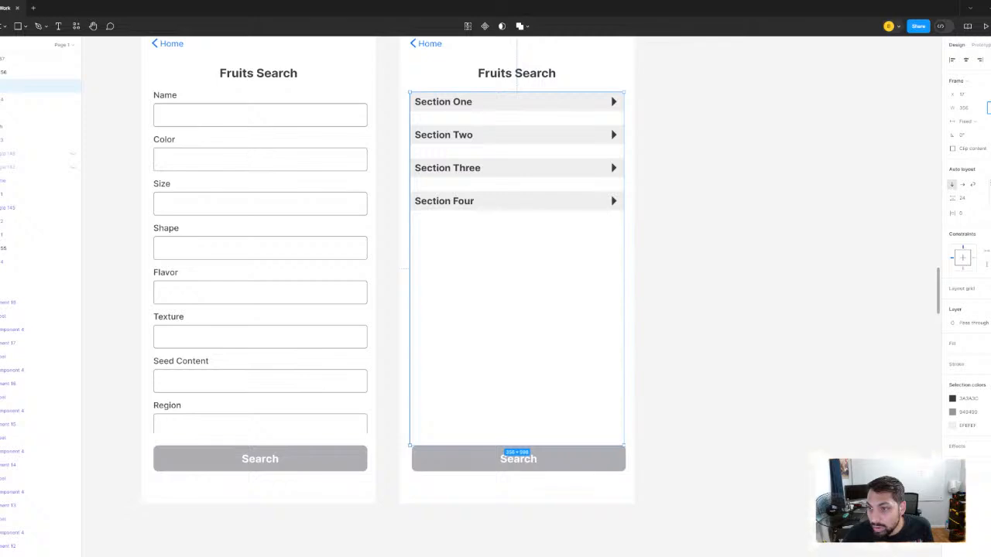
{"action": "left_click_drag", "start_coordinate": [523, 446], "coordinate": [523, 434]}
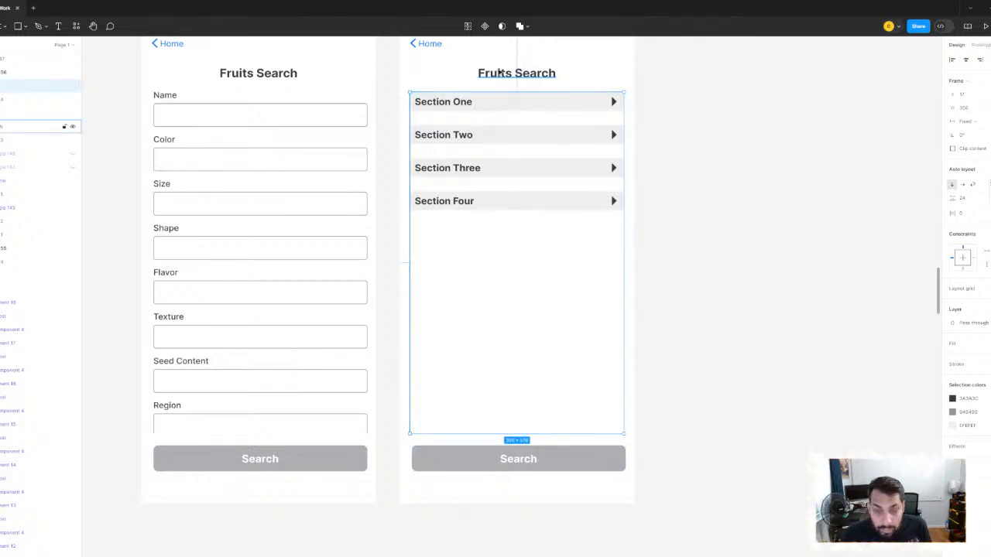
{"action": "key", "text": "alt"}
{"action": "left_click", "coordinate": [564, 214]}
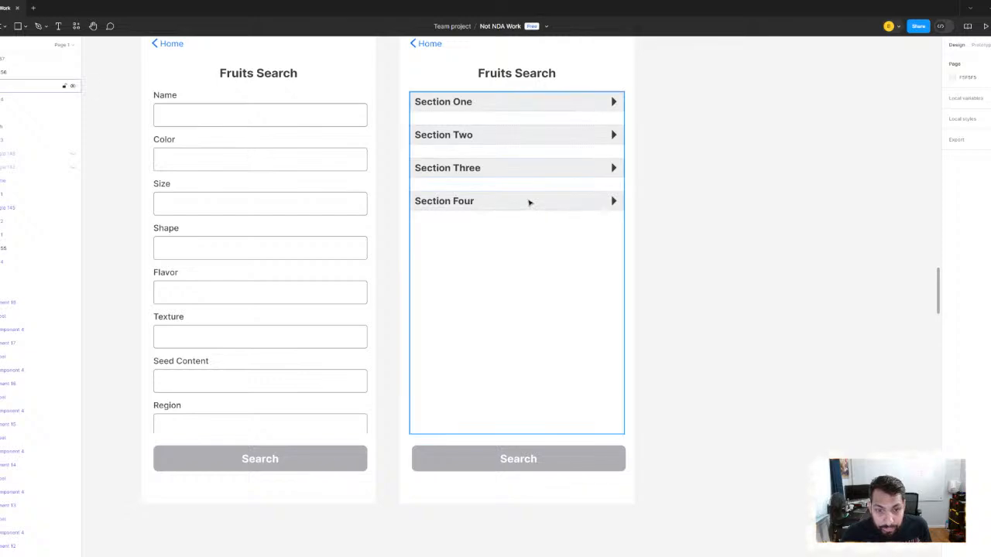
- Try the expanded variant on the Section Four instance in the auto layout
{"action": "left_click", "coordinate": [529, 203]}
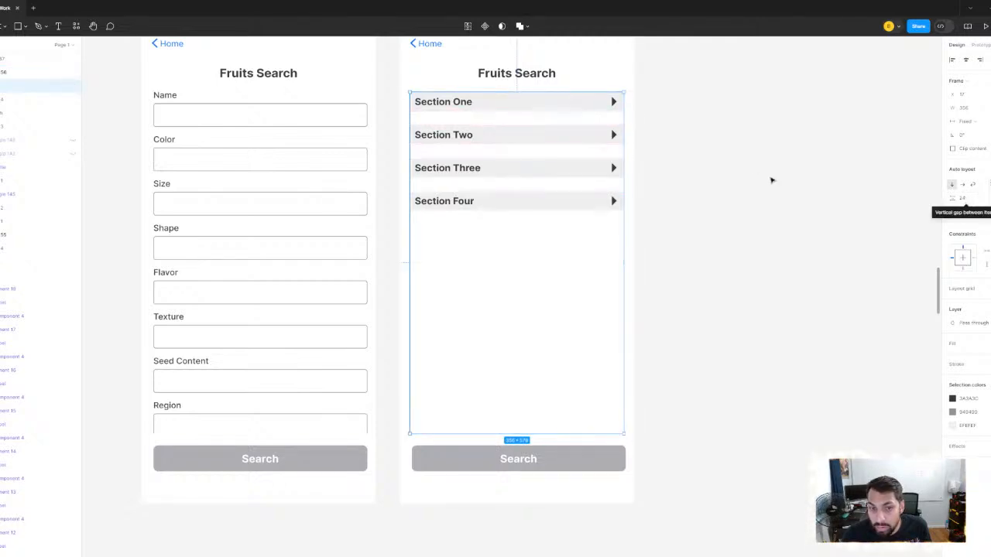
{"action": "left_click", "coordinate": [729, 187]}
{"action": "left_click", "coordinate": [451, 203]}
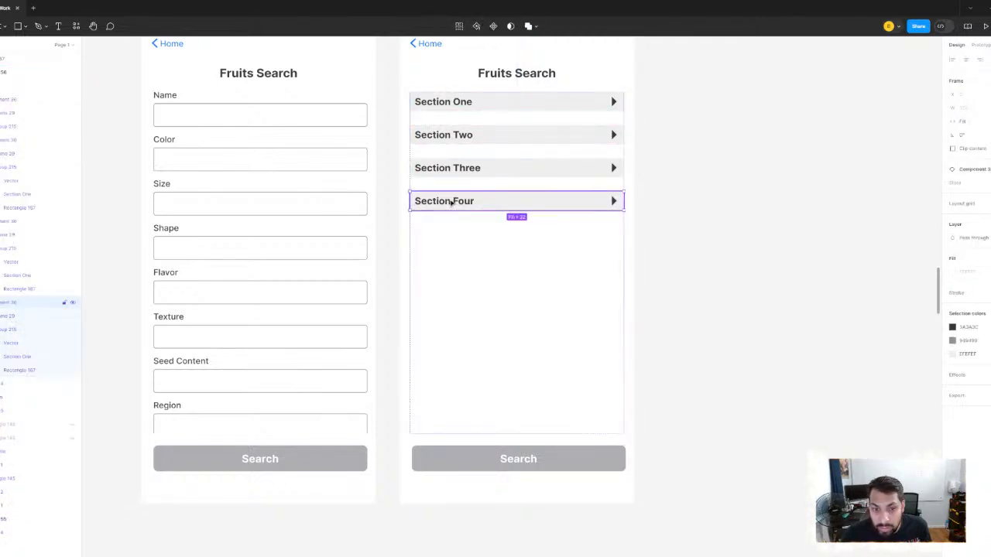
{"action": "left_click", "coordinate": [986, 183]}
{"action": "left_click", "coordinate": [980, 171]}
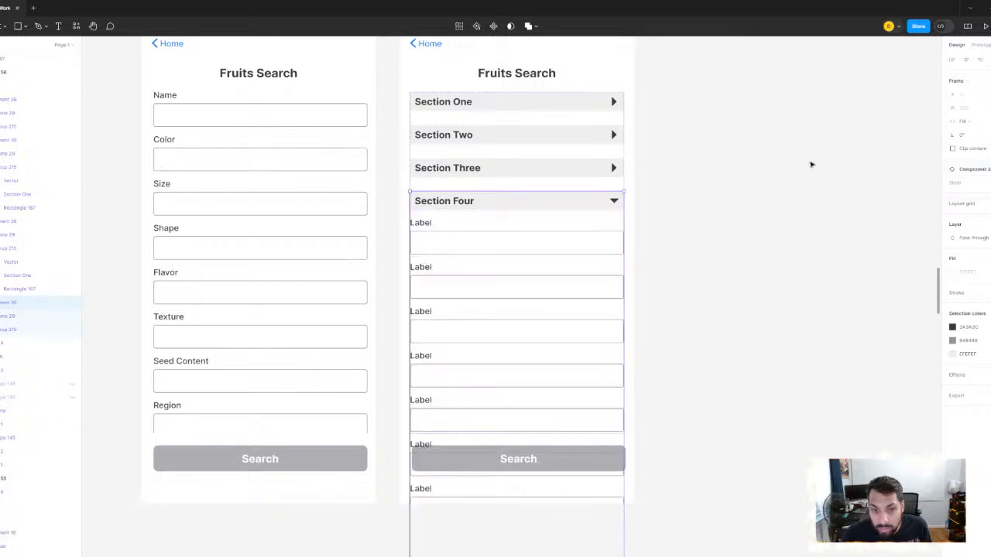
- Try the expanded variant on the Section Three instance, and undo the variant changes on Sections Three and Four
{"action": "left_click", "coordinate": [526, 169]}
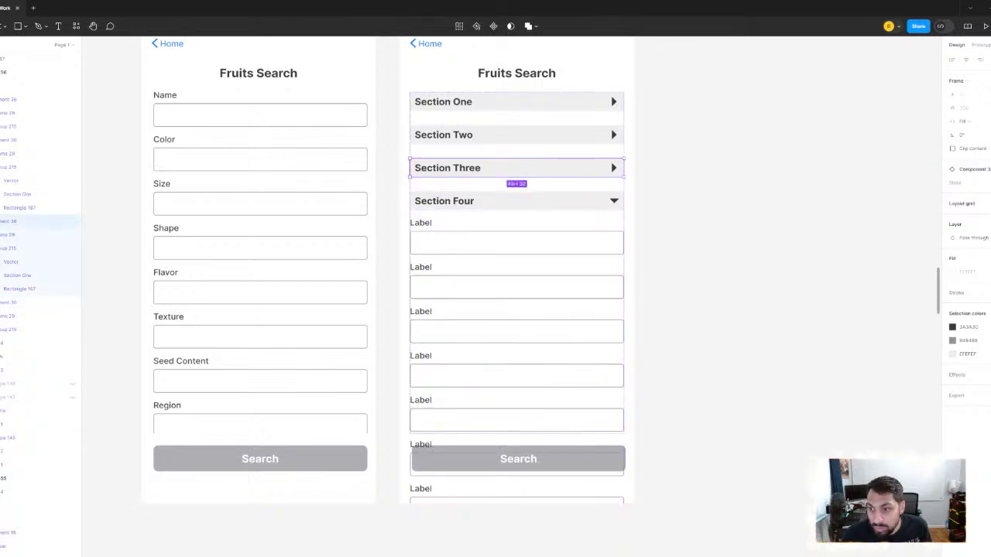
{"action": "left_click", "coordinate": [983, 183]}
{"action": "left_click", "coordinate": [975, 173]}
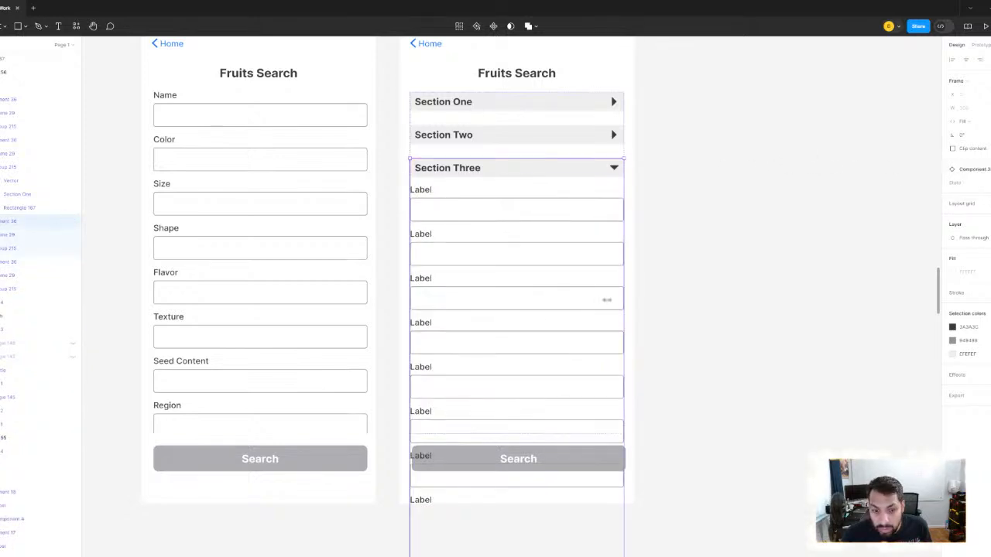
{"action": "scroll", "coordinate": [607, 300], "scroll_direction": "down", "scroll_amount": 2}
{"action": "key", "text": "ctrl+z"}
{"action": "key", "text": "ctrl+z"}
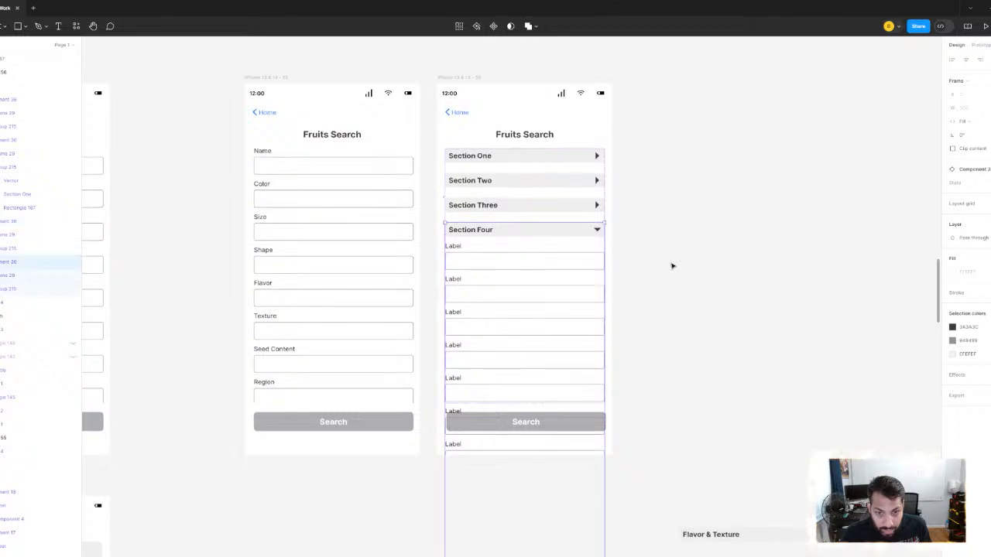
{"action": "key", "text": "ctrl+z"}
{"action": "left_click", "coordinate": [673, 266]}
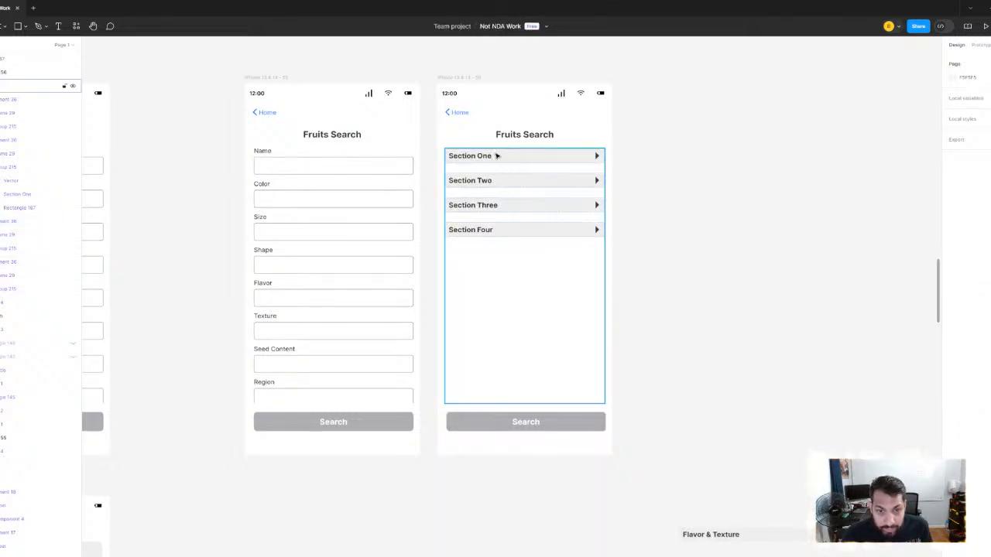
- Select the iPhone frame with the four collapsible sections and launch it as a prototype preview
{"action": "double_click", "coordinate": [496, 156]}
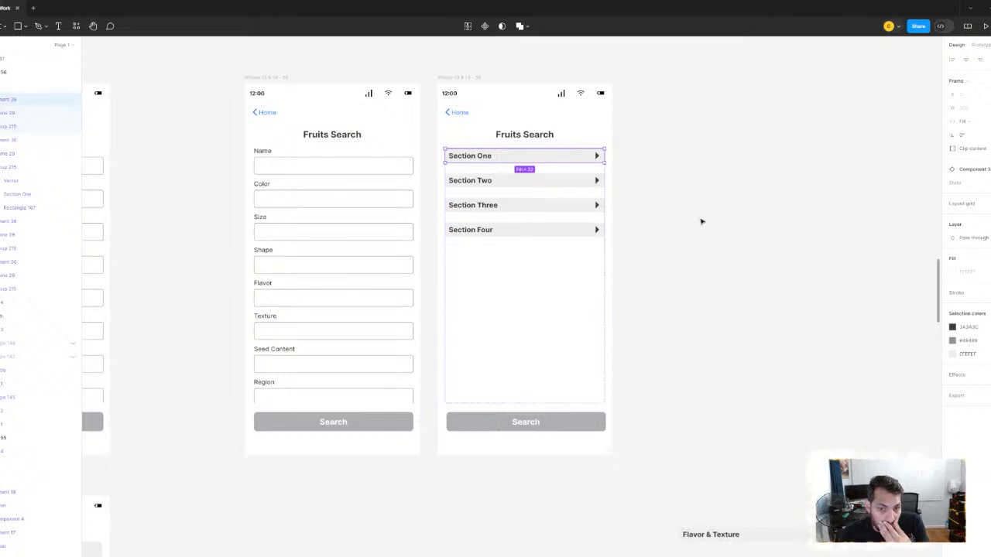
{"action": "scroll", "coordinate": [704, 224], "scroll_direction": "down", "scroll_amount": 5}
{"action": "left_click", "coordinate": [632, 233]}
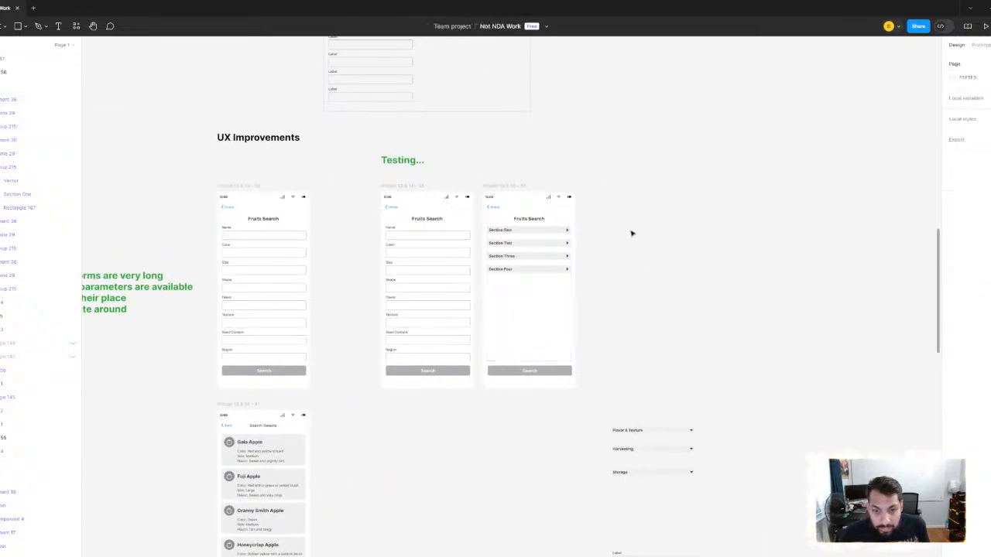
{"action": "left_click", "coordinate": [505, 187]}
{"action": "scroll", "coordinate": [632, 215], "scroll_direction": "up", "scroll_amount": 3}
{"action": "left_click_drag", "start_coordinate": [635, 223], "coordinate": [666, 190]}
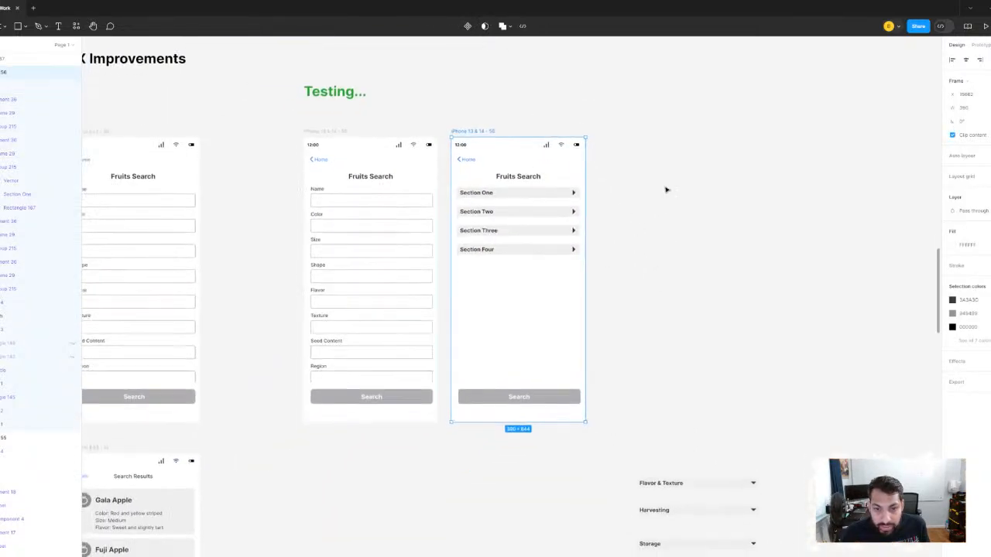
{"action": "left_click", "coordinate": [987, 25]}
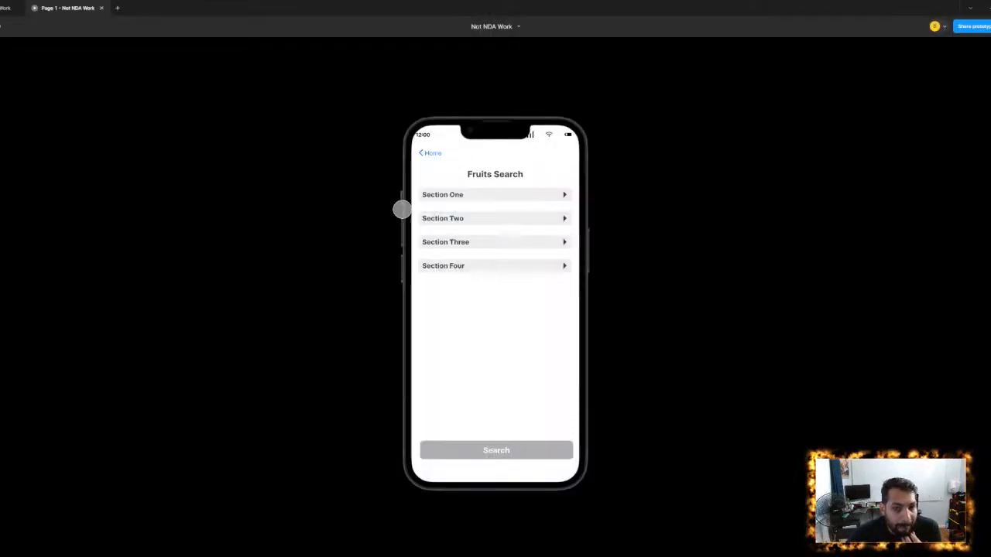
- Test expanding and collapsing Sections One, Two, Three and Four in the prototype, and close the preview
{"action": "left_click", "coordinate": [480, 195]}
{"action": "left_click", "coordinate": [480, 193]}
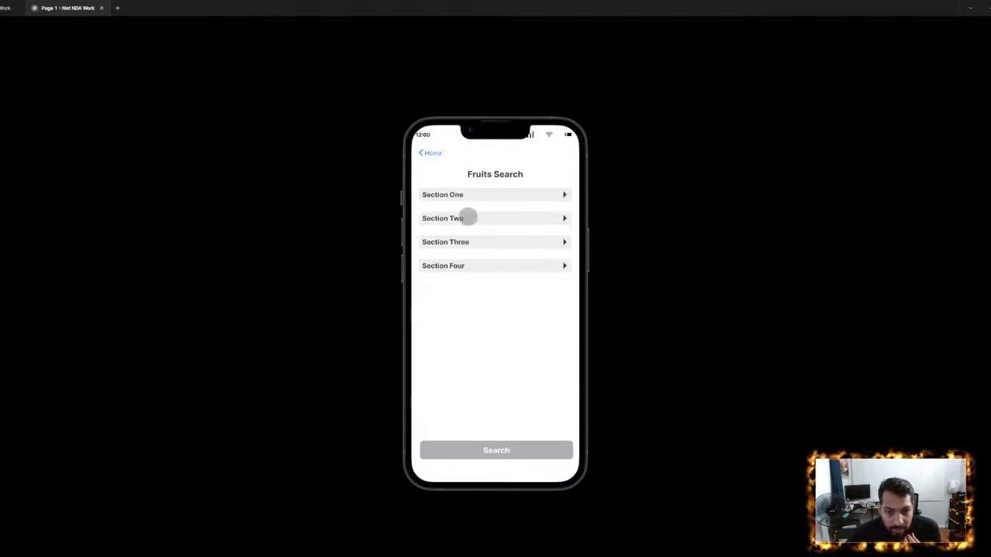
{"action": "left_click", "coordinate": [467, 218]}
{"action": "left_click", "coordinate": [466, 217]}
{"action": "left_click", "coordinate": [467, 242]}
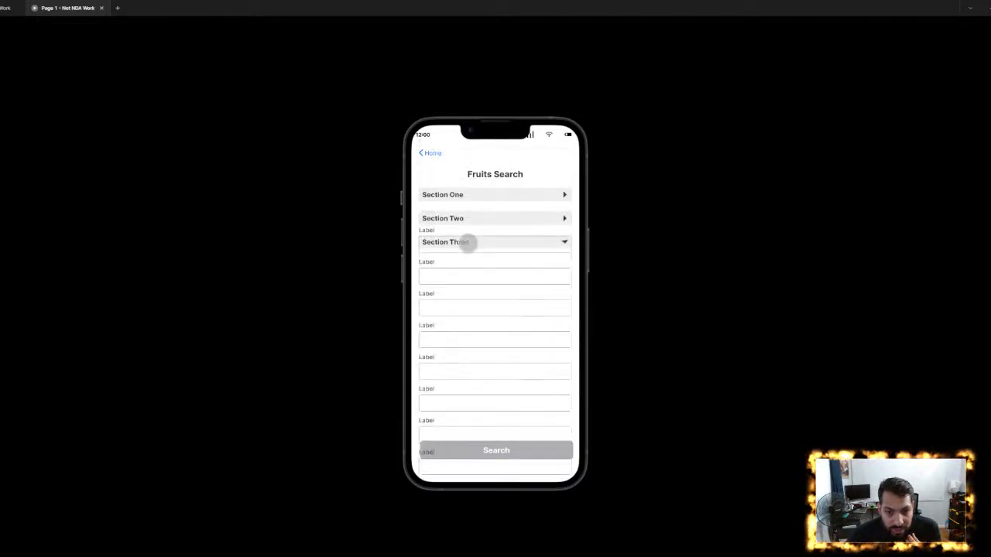
{"action": "left_click", "coordinate": [468, 242]}
{"action": "left_click", "coordinate": [460, 266]}
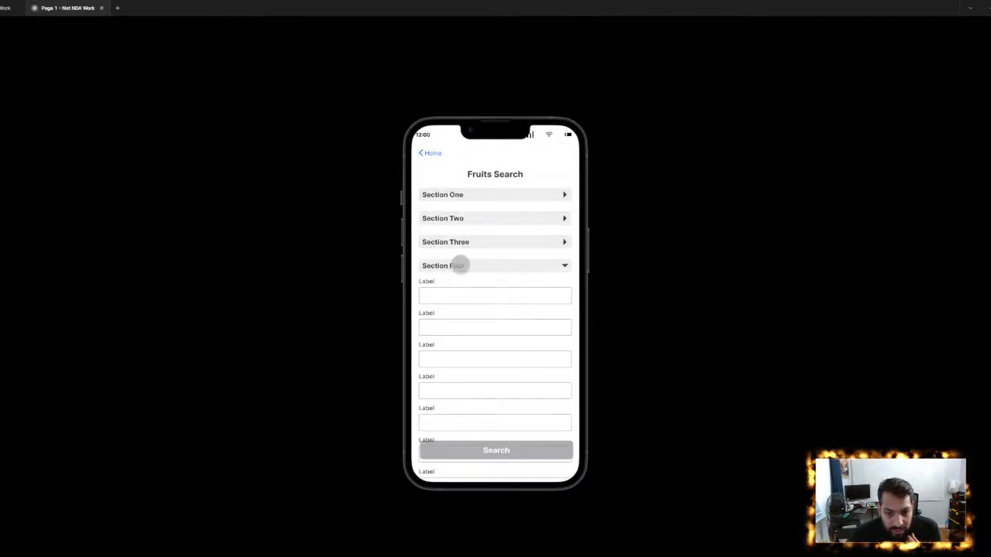
{"action": "left_click", "coordinate": [460, 265]}
{"action": "left_click", "coordinate": [460, 241]}
{"action": "left_click", "coordinate": [460, 242]}
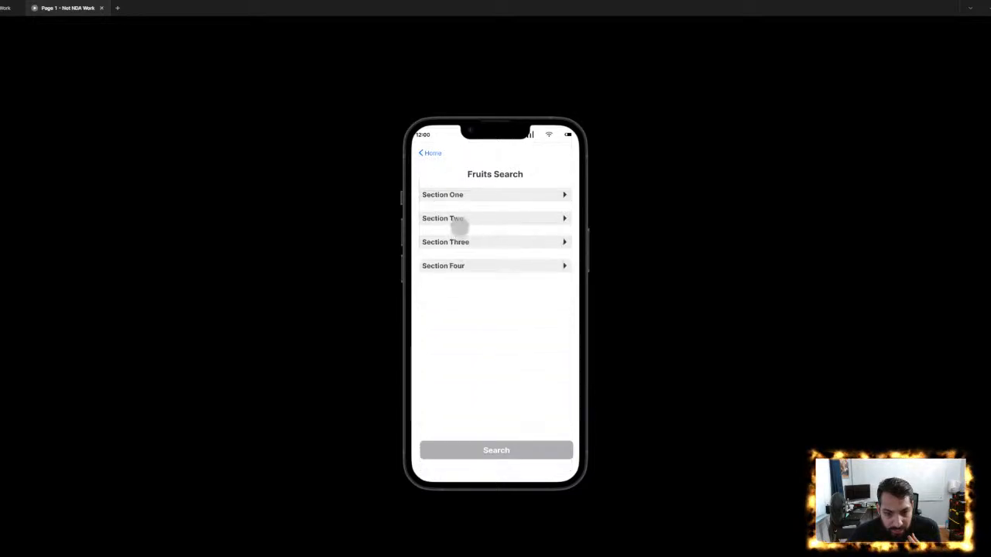
{"action": "left_click", "coordinate": [459, 220]}
{"action": "left_click", "coordinate": [460, 221]}
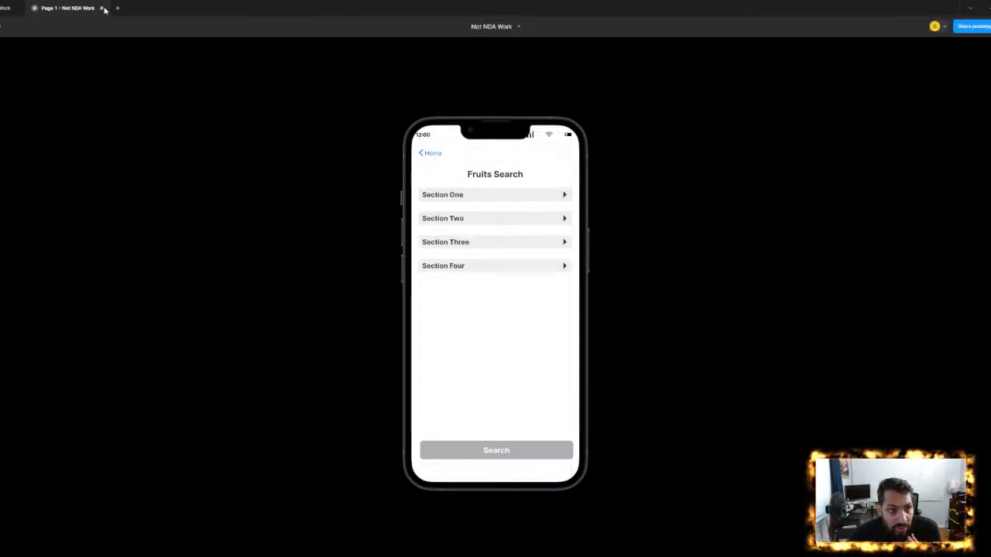
{"action": "left_click", "coordinate": [101, 7]}
- Review the collapsible-sections screen against the green problem notes about very long forms
{"action": "scroll", "coordinate": [721, 172], "scroll_direction": "down", "scroll_amount": 5}
{"action": "scroll", "coordinate": [334, 276], "scroll_direction": "up", "scroll_amount": 5}
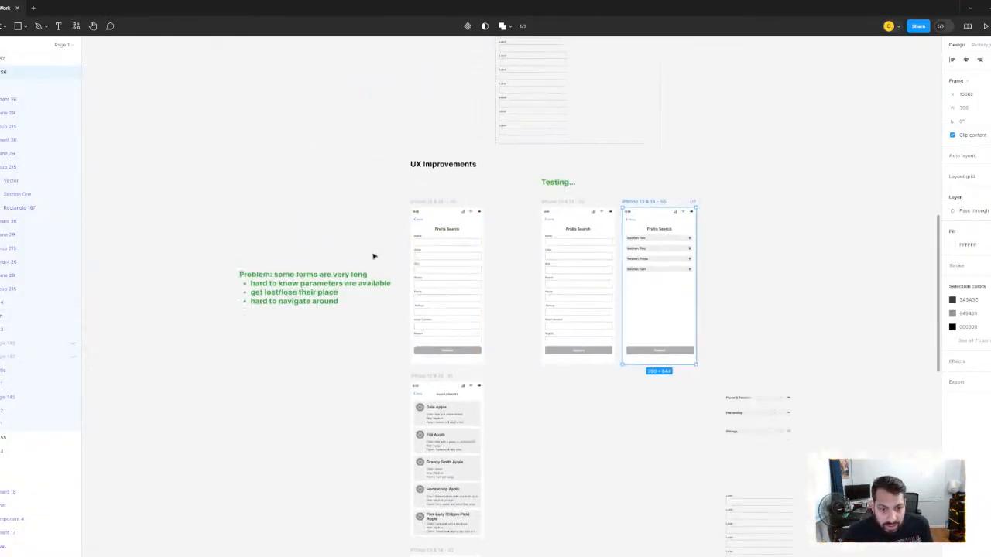
{"action": "scroll", "coordinate": [335, 276], "scroll_direction": "right", "scroll_amount": 3}
{"action": "scroll", "coordinate": [657, 190], "scroll_direction": "up", "scroll_amount": 5}
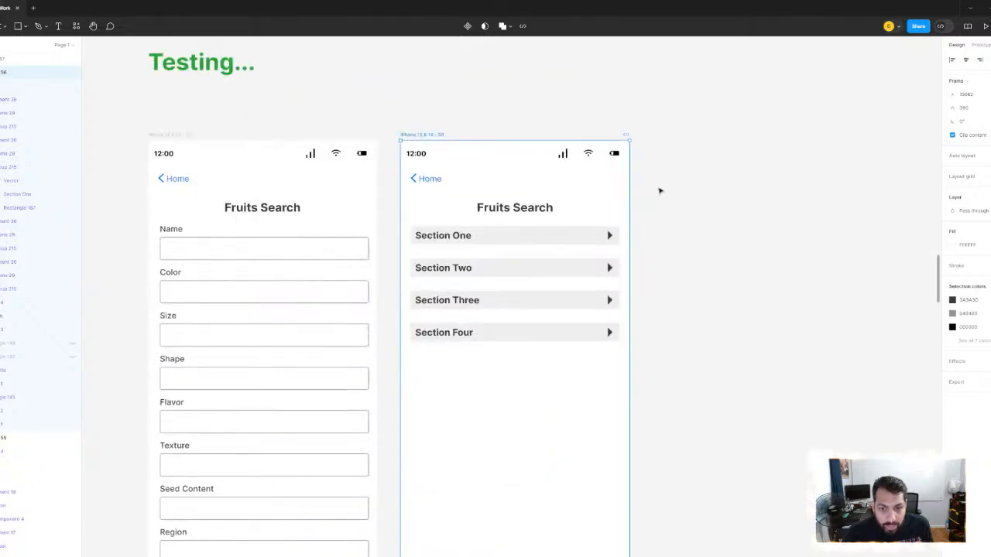
{"action": "scroll", "coordinate": [673, 186], "scroll_direction": "down", "scroll_amount": 3}
{"action": "scroll", "coordinate": [717, 179], "scroll_direction": "left", "scroll_amount": 3}
{"action": "scroll", "coordinate": [659, 188], "scroll_direction": "down", "scroll_amount": 2}
{"action": "scroll", "coordinate": [244, 234], "scroll_direction": "left", "scroll_amount": 3}
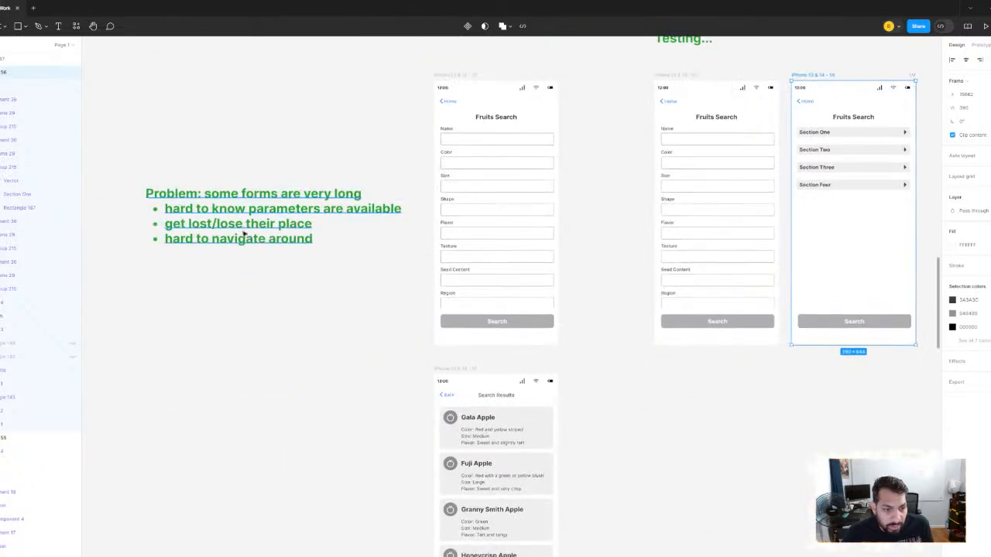
{"action": "scroll", "coordinate": [216, 210], "scroll_direction": "right", "scroll_amount": 1}
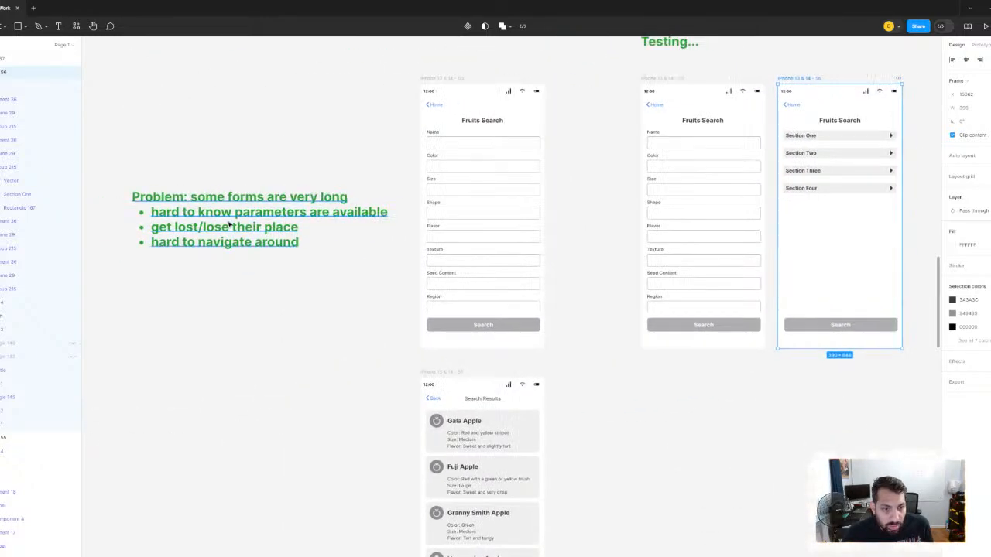
{"action": "scroll", "coordinate": [361, 220], "scroll_direction": "up", "scroll_amount": 3}
{"action": "left_click", "coordinate": [387, 215]}
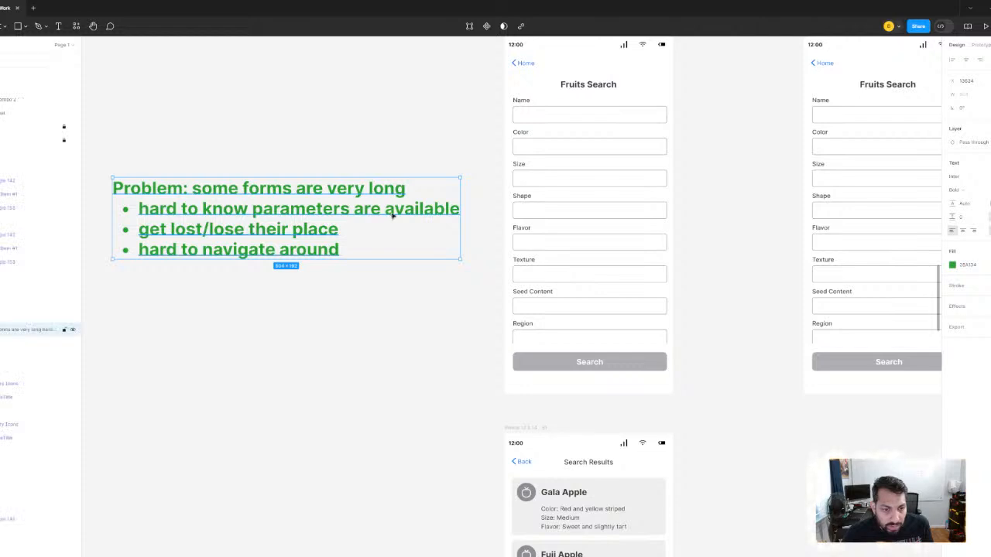
{"action": "double_click", "coordinate": [456, 212]}
{"action": "left_click", "coordinate": [459, 210]}
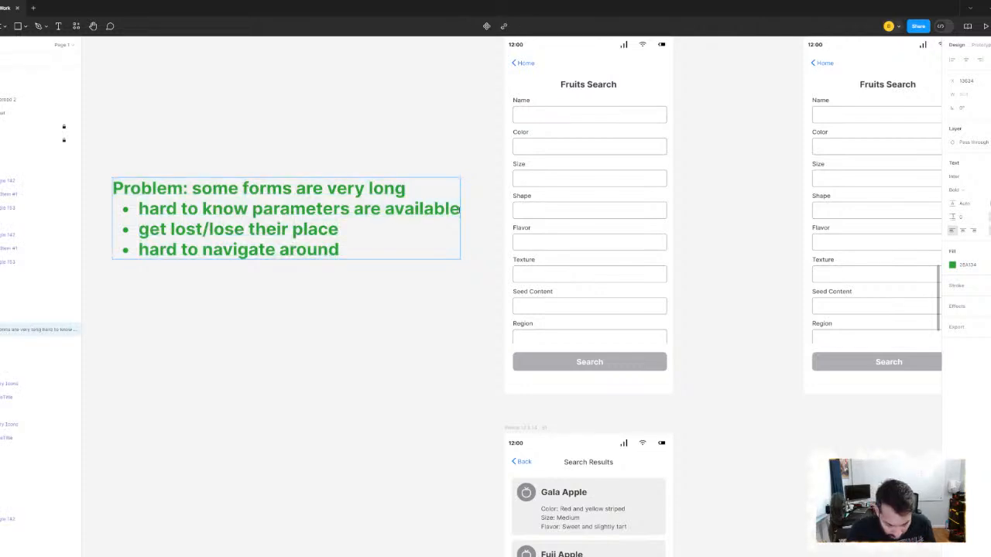
{"action": "type", "text": "(give"}
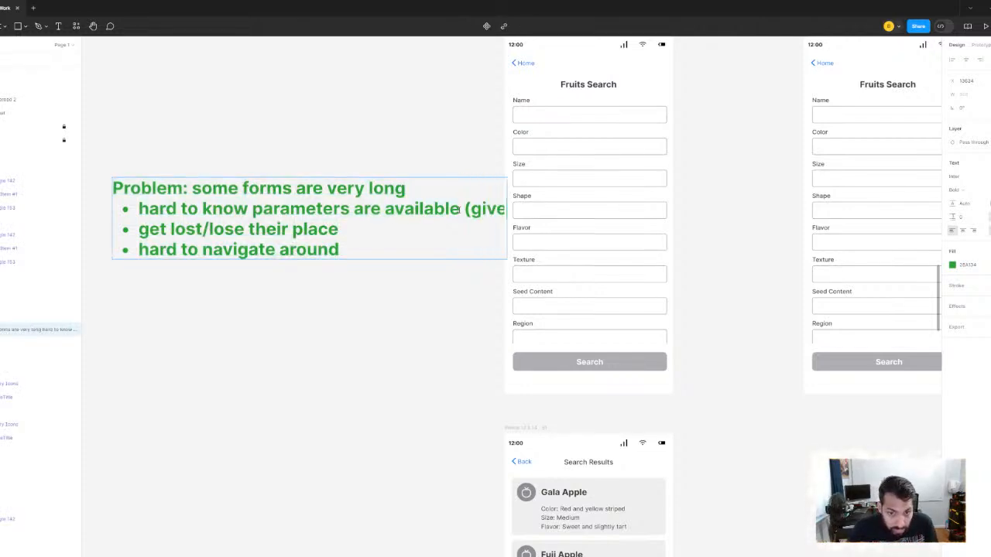
{"action": "type", "text": " an"}
{"action": "key", "text": "BackSpace"}
{"action": "key", "text": "BackSpace"}
{"action": "key", "text": "BackSpace"}
{"action": "key", "text": "BackSpace"}
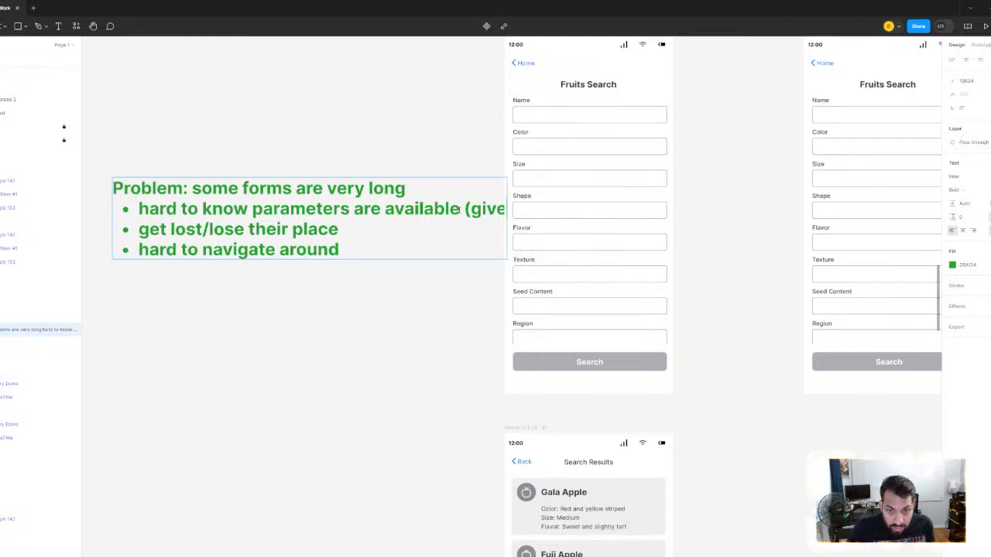
{"action": "key", "text": "BackSpace"}
{"action": "key", "text": "BackSpace"}
{"action": "key", "text": "BackSpace"}
{"action": "key", "text": "BackSpace"}
{"action": "key", "text": "BackSpace"}
{"action": "key", "text": "BackSpace"}
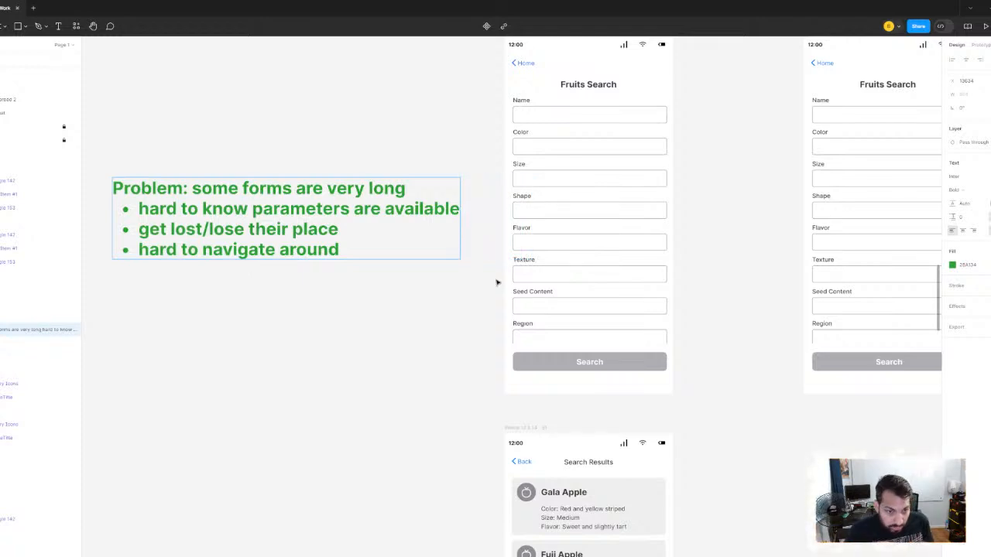
{"action": "left_click", "coordinate": [370, 334]}
- Compare the long Fruits Search form with the collapsible-sections version under the Testing heading
{"action": "scroll", "coordinate": [370, 334], "scroll_direction": "down", "scroll_amount": 3}
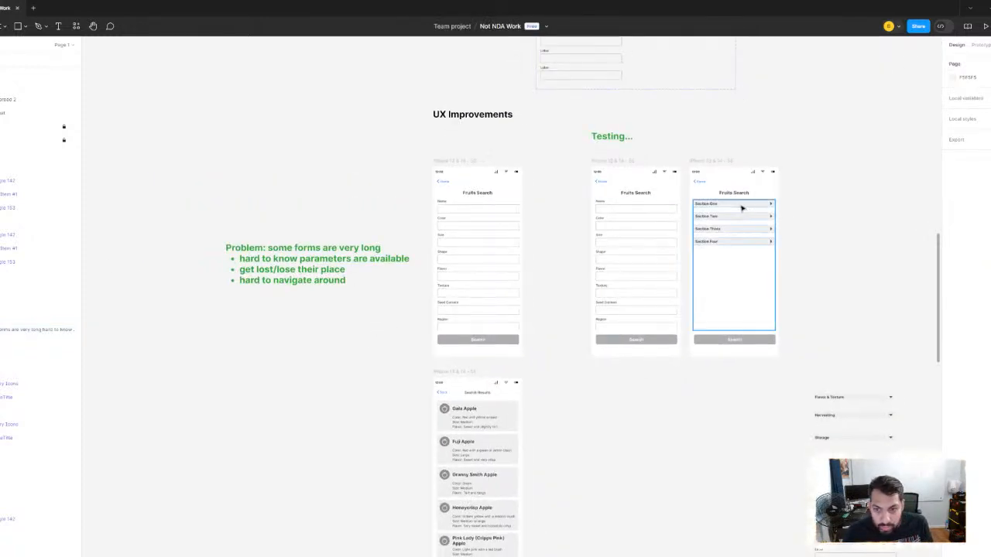
{"action": "scroll", "coordinate": [741, 207], "scroll_direction": "up", "scroll_amount": 5}
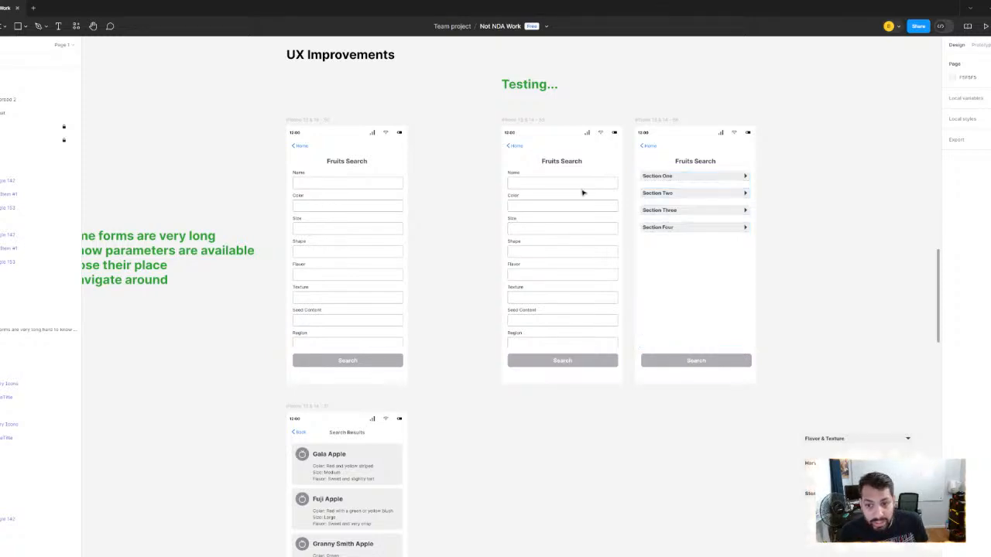
{"action": "scroll", "coordinate": [586, 192], "scroll_direction": "left", "scroll_amount": 5}
{"action": "scroll", "coordinate": [586, 193], "scroll_direction": "down", "scroll_amount": 1}
{"action": "left_click_drag", "start_coordinate": [590, 170], "coordinate": [227, 172]}
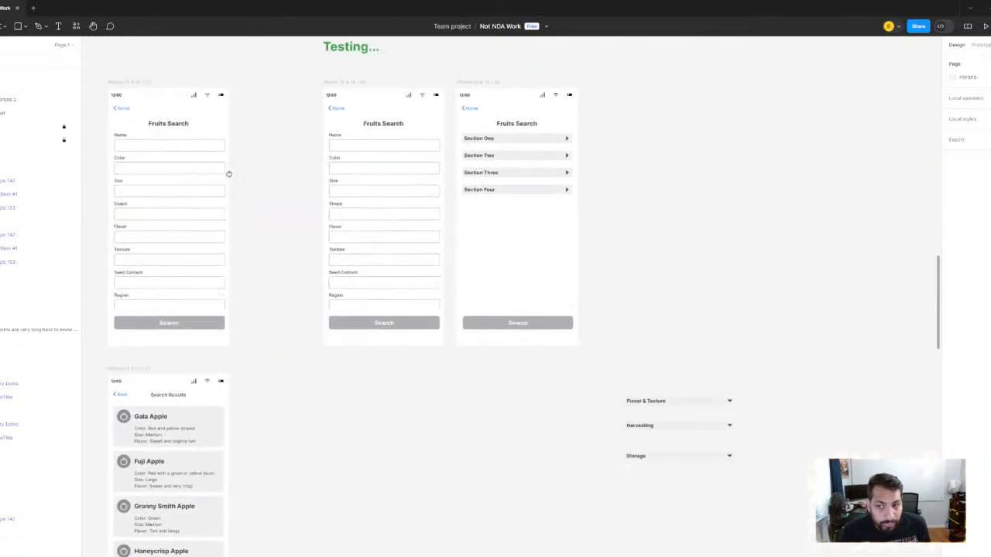
{"action": "scroll", "coordinate": [465, 180], "scroll_direction": "up", "scroll_amount": 3}
{"action": "scroll", "coordinate": [542, 186], "scroll_direction": "right", "scroll_amount": 2}
{"action": "scroll", "coordinate": [542, 186], "scroll_direction": "up", "scroll_amount": 1}
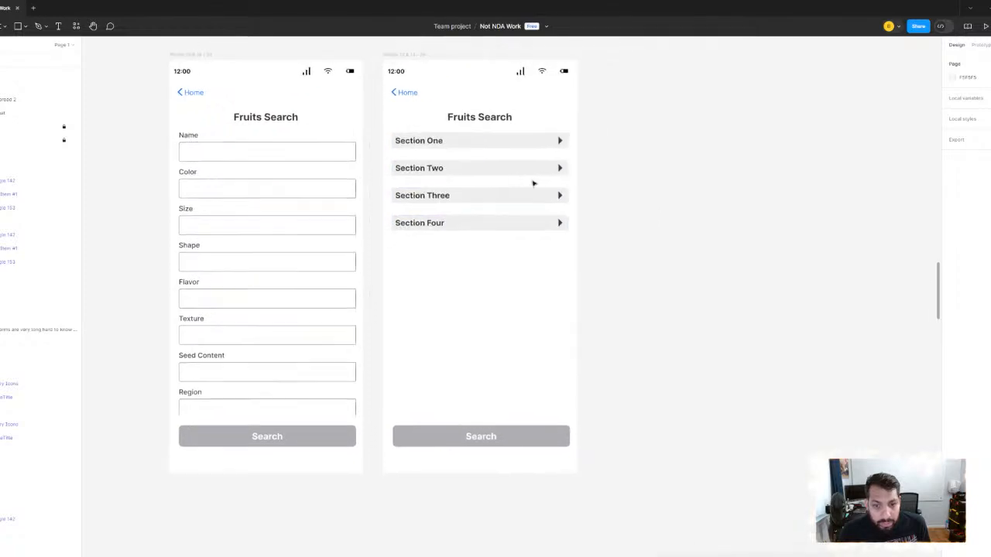
- Try the expanded variant on the Section One instance, undo the change, and deselect it
{"action": "left_click", "coordinate": [491, 147]}
{"action": "left_click", "coordinate": [492, 148]}
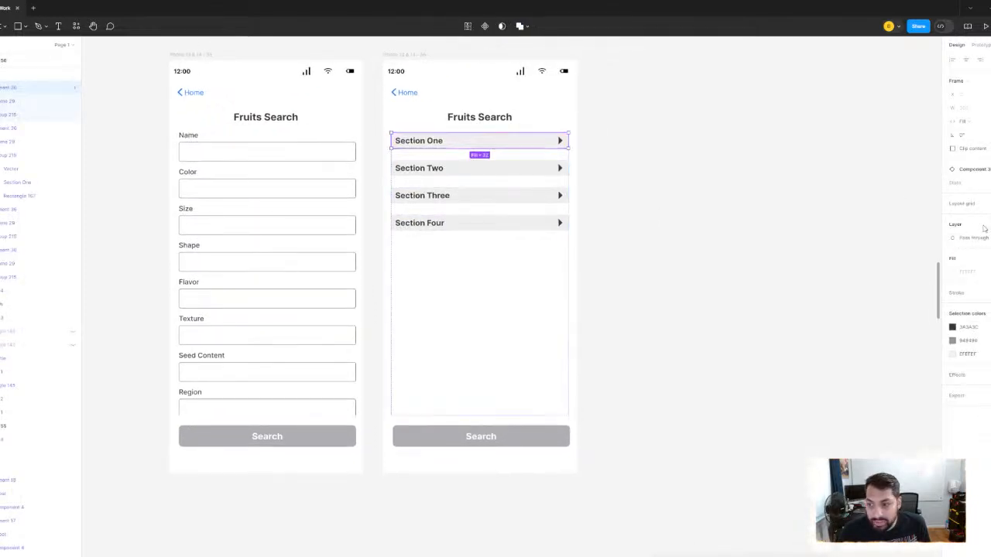
{"action": "left_click", "coordinate": [983, 184]}
{"action": "left_click", "coordinate": [968, 173]}
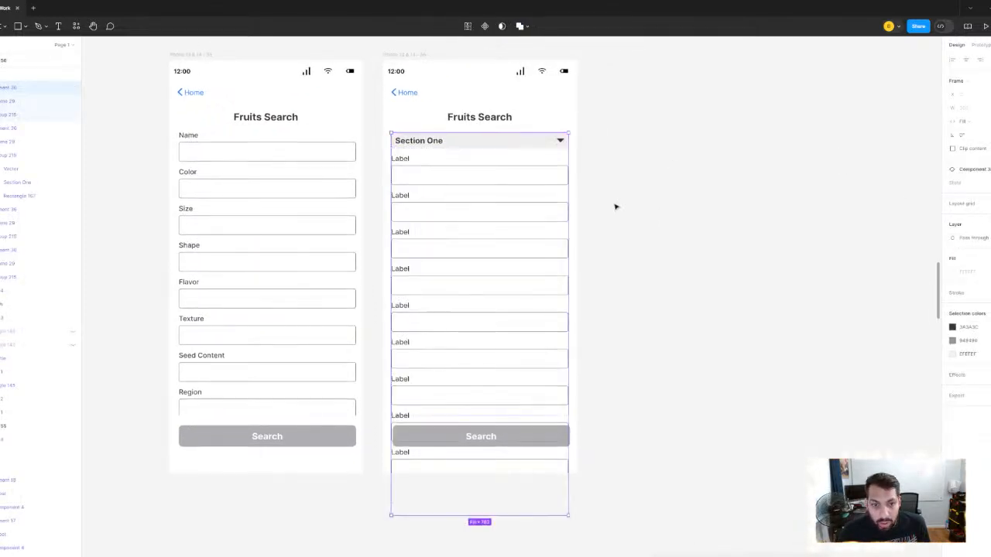
{"action": "scroll", "coordinate": [586, 165], "scroll_direction": "down", "scroll_amount": 1}
{"action": "scroll", "coordinate": [659, 188], "scroll_direction": "up", "scroll_amount": 3}
{"action": "key", "text": "ctrl+z"}
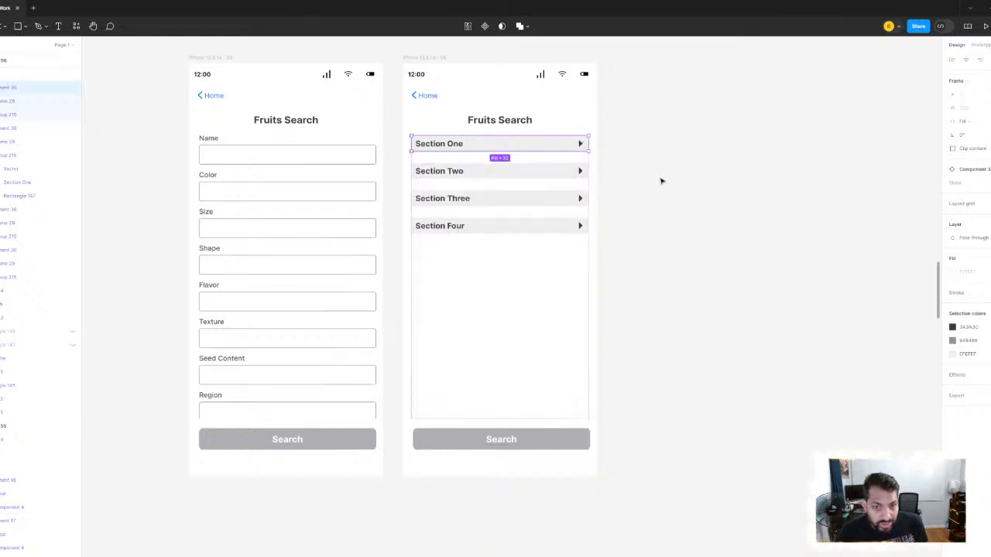
{"action": "left_click", "coordinate": [660, 181]}
- Select the Section Four instance and inspect the invisible nested frame extending below its header
{"action": "left_click", "coordinate": [416, 227]}
{"action": "left_click", "coordinate": [444, 235]}
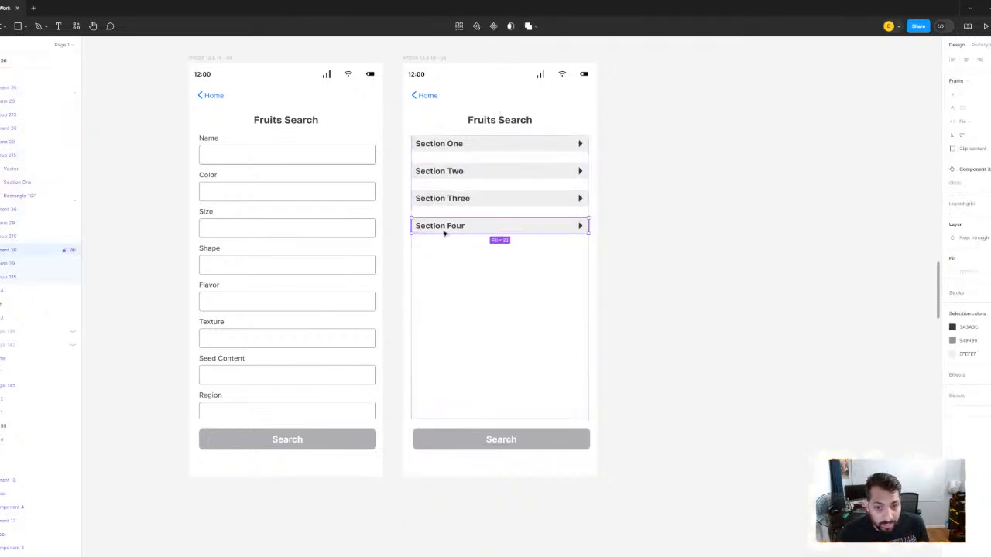
{"action": "scroll", "coordinate": [506, 233], "scroll_direction": "up", "scroll_amount": 2}
{"action": "scroll", "coordinate": [506, 232], "scroll_direction": "down", "scroll_amount": 1}
{"action": "left_click_drag", "start_coordinate": [501, 204], "coordinate": [482, 376]}
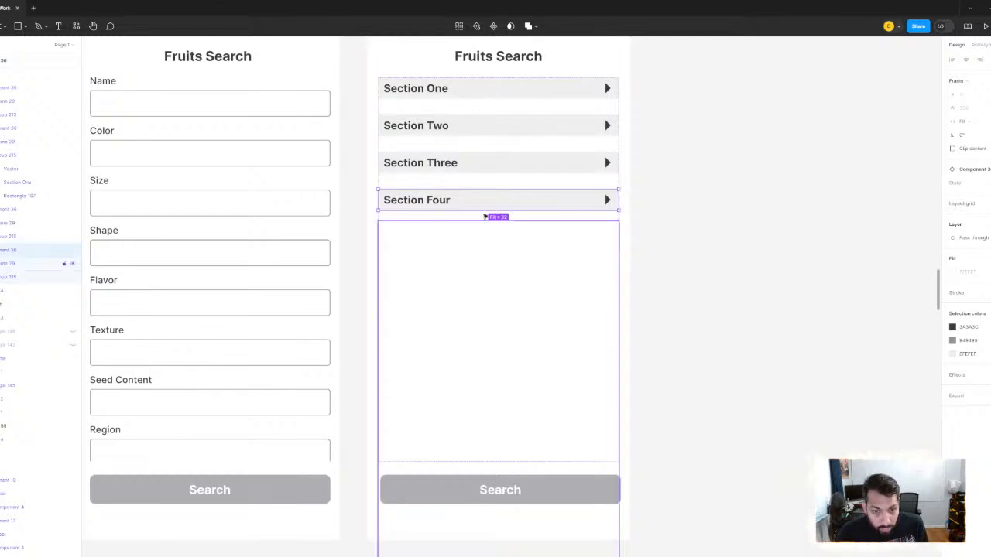
{"action": "left_click_drag", "start_coordinate": [488, 212], "coordinate": [496, 325]}
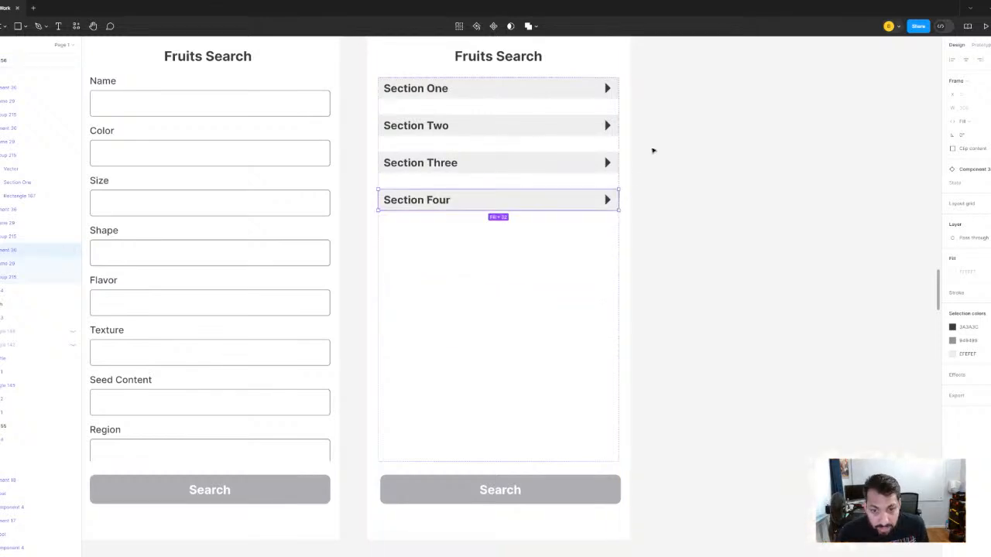
- Remove the auto layout from the frame that holds the four collapsible sections
{"action": "scroll", "coordinate": [529, 197], "scroll_direction": "up", "scroll_amount": 2, "text": "ctrl"}
{"action": "scroll", "coordinate": [511, 185], "scroll_direction": "down", "scroll_amount": 1}
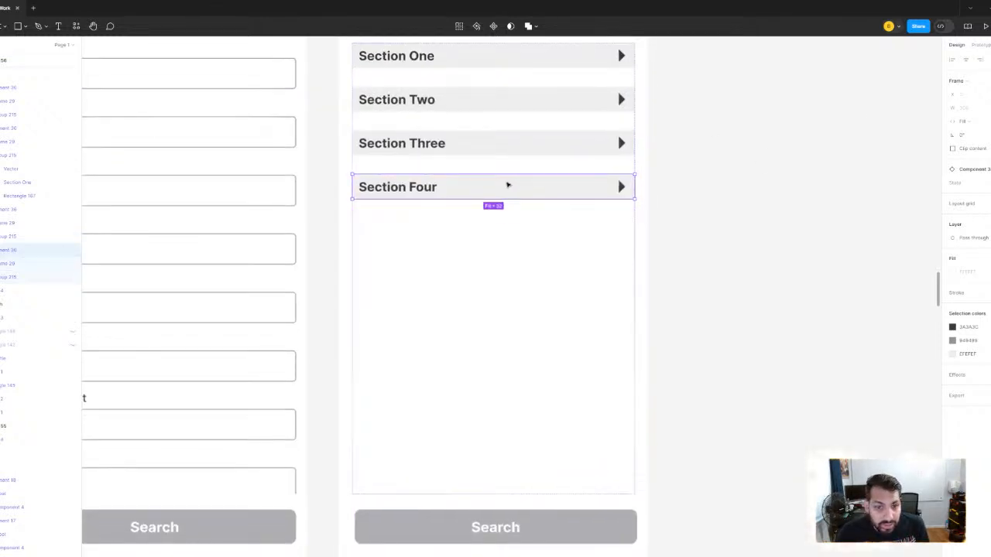
{"action": "scroll", "coordinate": [507, 182], "scroll_direction": "down", "scroll_amount": 3, "text": "ctrl"}
{"action": "scroll", "coordinate": [614, 189], "scroll_direction": "up", "scroll_amount": 1}
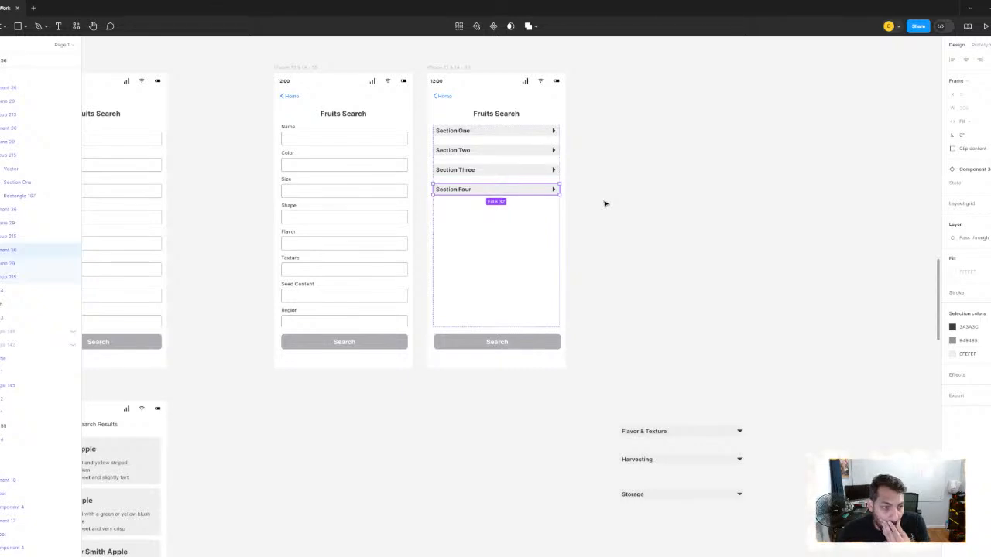
{"action": "left_click", "coordinate": [662, 171]}
{"action": "left_click", "coordinate": [484, 150]}
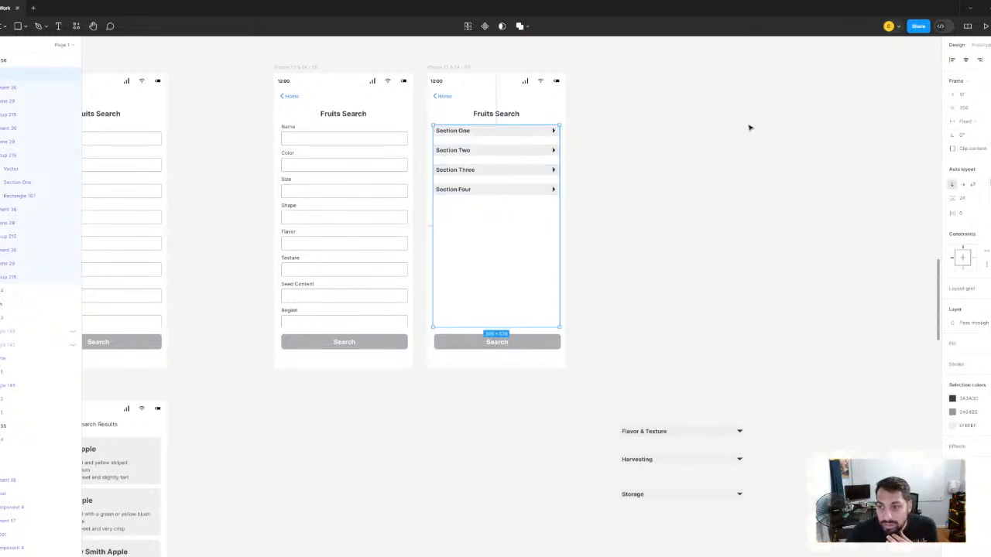
{"action": "right_click", "coordinate": [508, 134]}
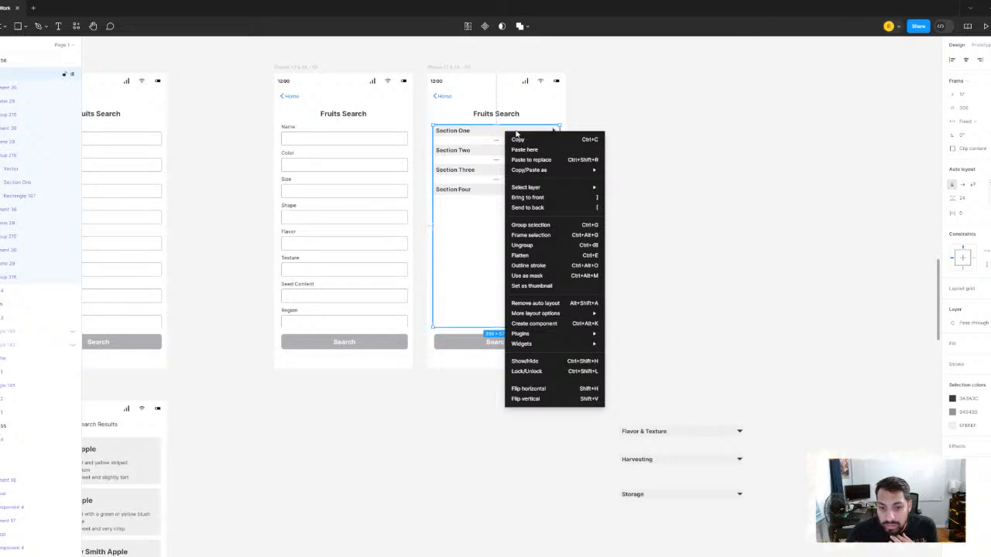
{"action": "left_click", "coordinate": [547, 304]}
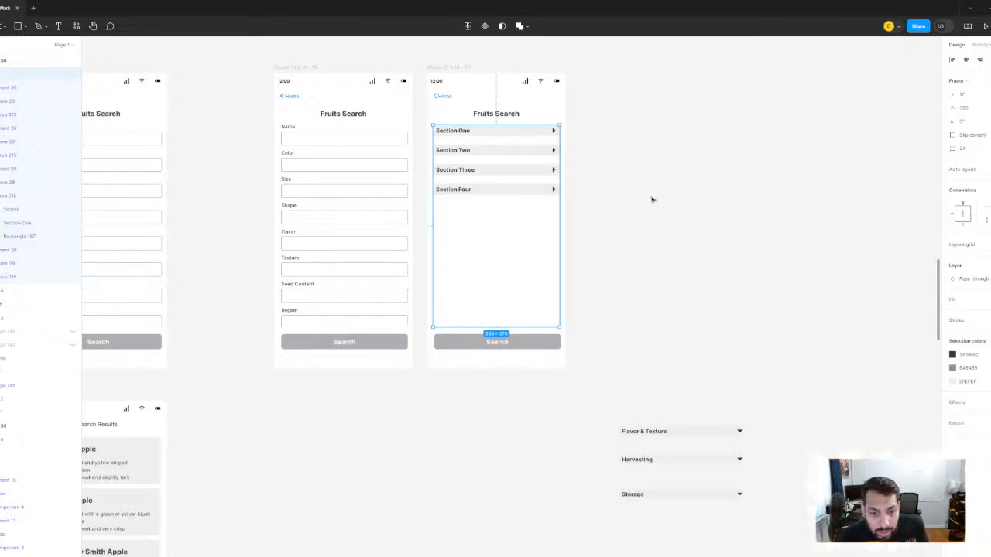
{"action": "key", "text": "Escape"}
- Move the Section Four header down to the bottom edge of its parent frame, just above the Search button
{"action": "left_click", "coordinate": [509, 189]}
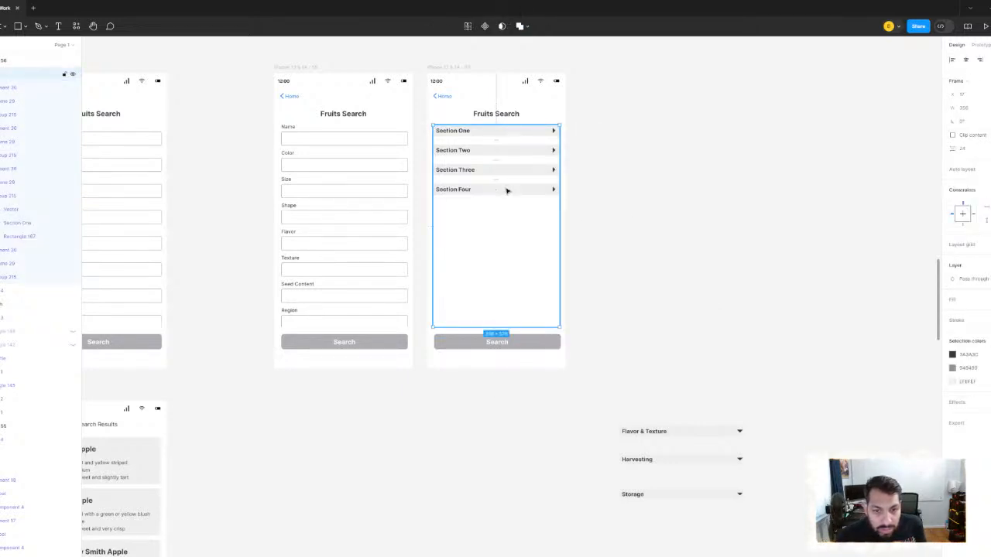
{"action": "double_click", "coordinate": [508, 191]}
{"action": "scroll", "coordinate": [511, 192], "scroll_direction": "up", "scroll_amount": 3}
{"action": "left_click_drag", "start_coordinate": [538, 191], "coordinate": [534, 362]}
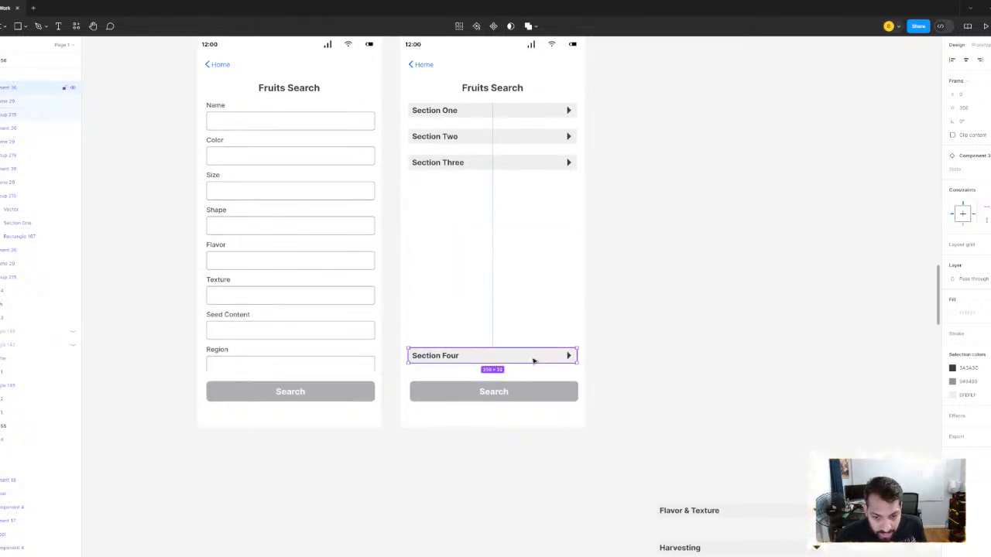
{"action": "scroll", "coordinate": [534, 360], "scroll_direction": "up", "scroll_amount": 3}
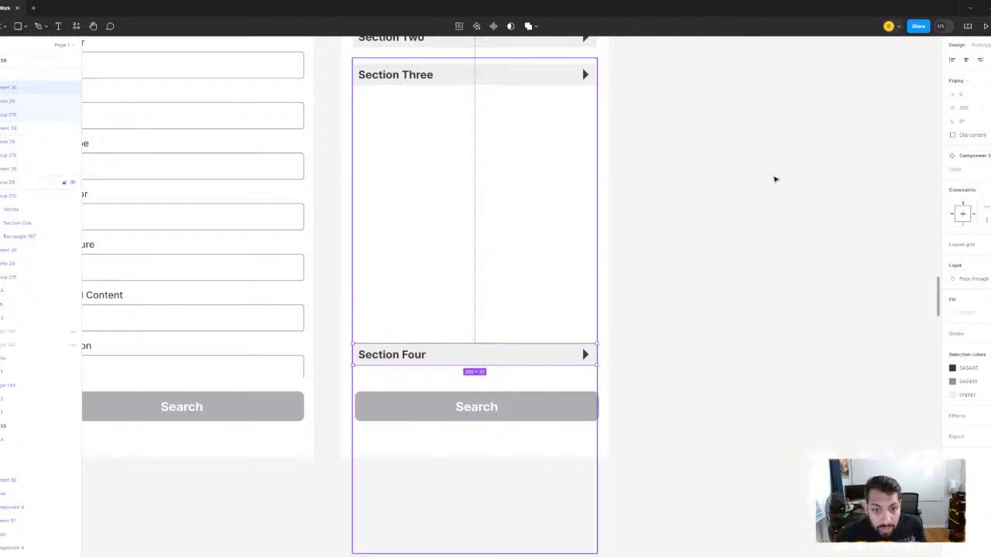
{"action": "scroll", "coordinate": [774, 179], "scroll_direction": "down", "scroll_amount": 3}
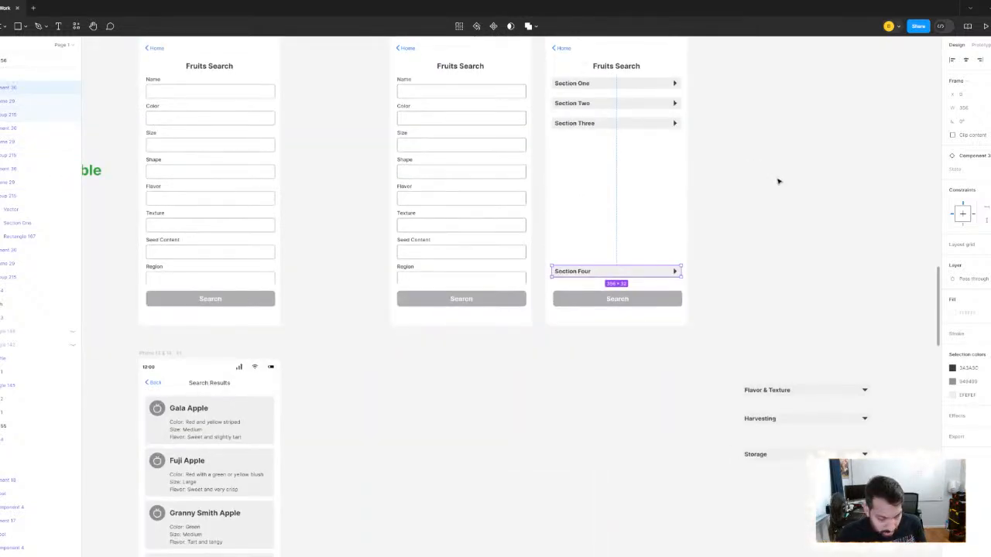
{"action": "left_click", "coordinate": [664, 259]}
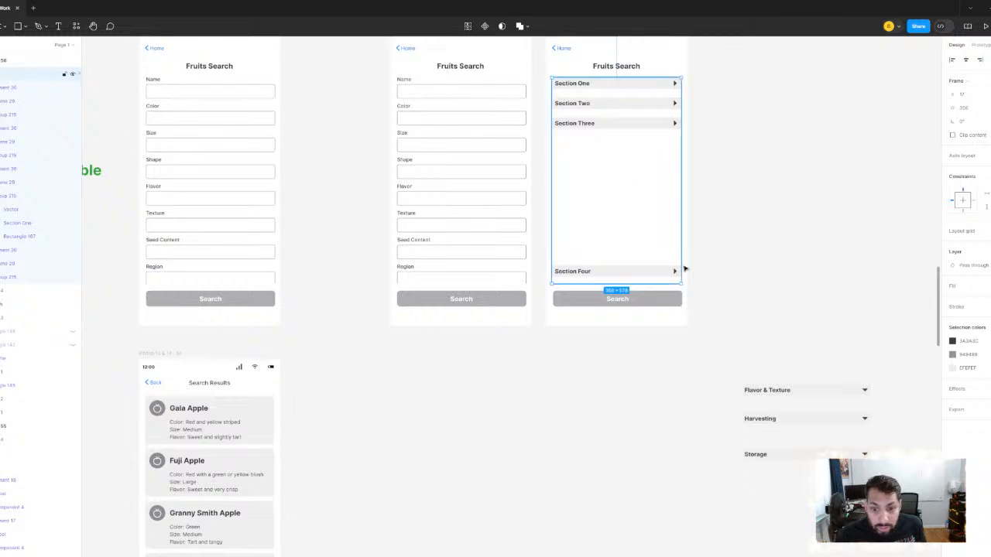
{"action": "scroll", "coordinate": [643, 280], "scroll_direction": "up", "scroll_amount": 5}
{"action": "left_click_drag", "start_coordinate": [607, 263], "coordinate": [607, 283]}
{"action": "scroll", "coordinate": [655, 191], "scroll_direction": "down", "scroll_amount": 3}
{"action": "scroll", "coordinate": [619, 174], "scroll_direction": "up", "scroll_amount": 3}
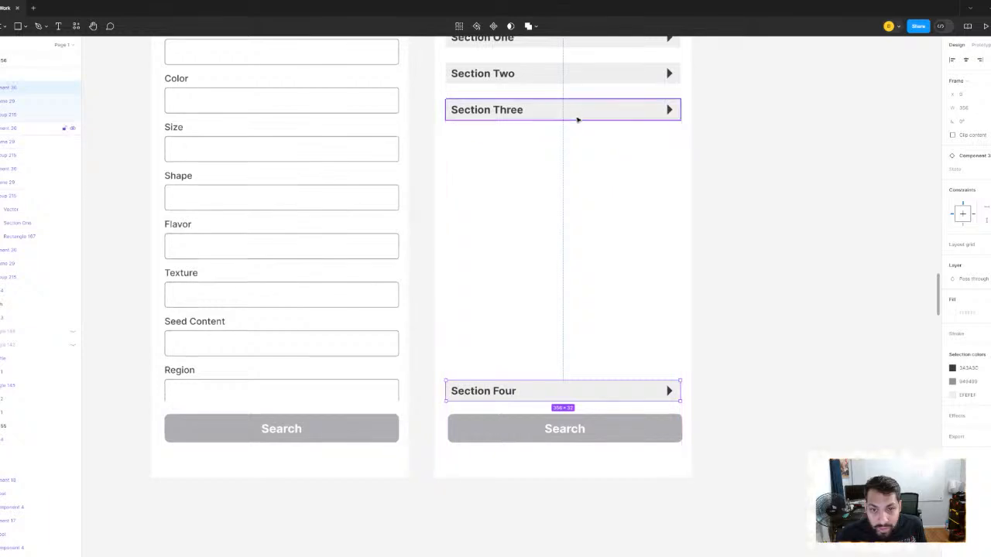
- Move the Section Three header down until it sits 24 px above Section Four
{"action": "left_click", "coordinate": [578, 117]}
{"action": "left_click_drag", "start_coordinate": [589, 114], "coordinate": [586, 354]}
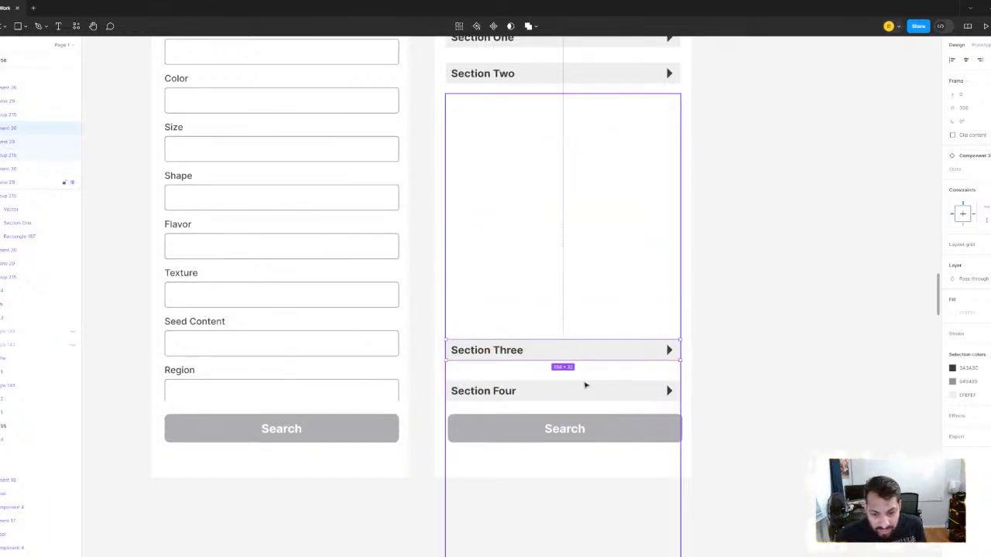
{"action": "left_click", "coordinate": [586, 390], "text": "shift"}
{"action": "key", "text": "Down"}
{"action": "key", "text": "Down"}
{"action": "key", "text": "Down"}
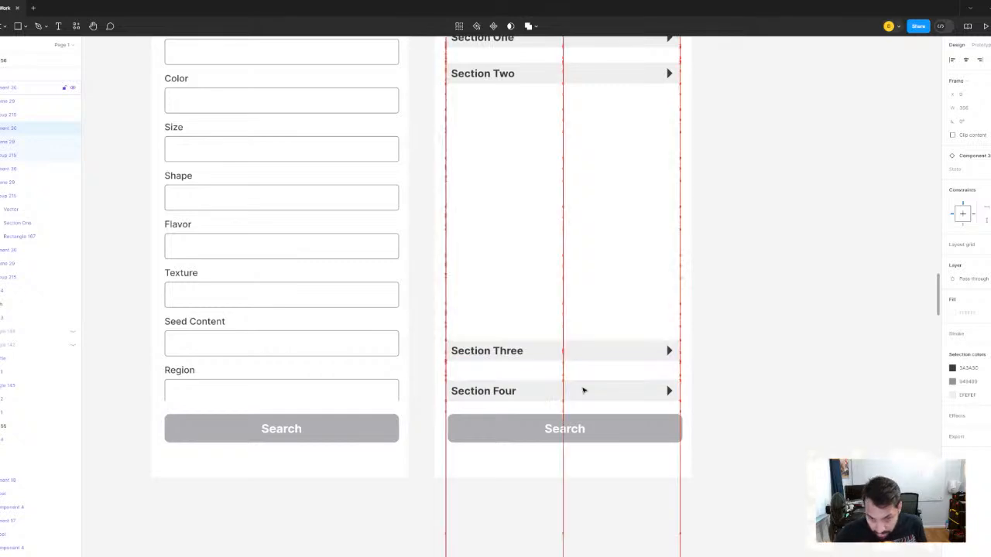
{"action": "key", "text": "Down"}
{"action": "key", "text": "Down"}
{"action": "key", "text": "Down"}
{"action": "key", "text": "Down"}
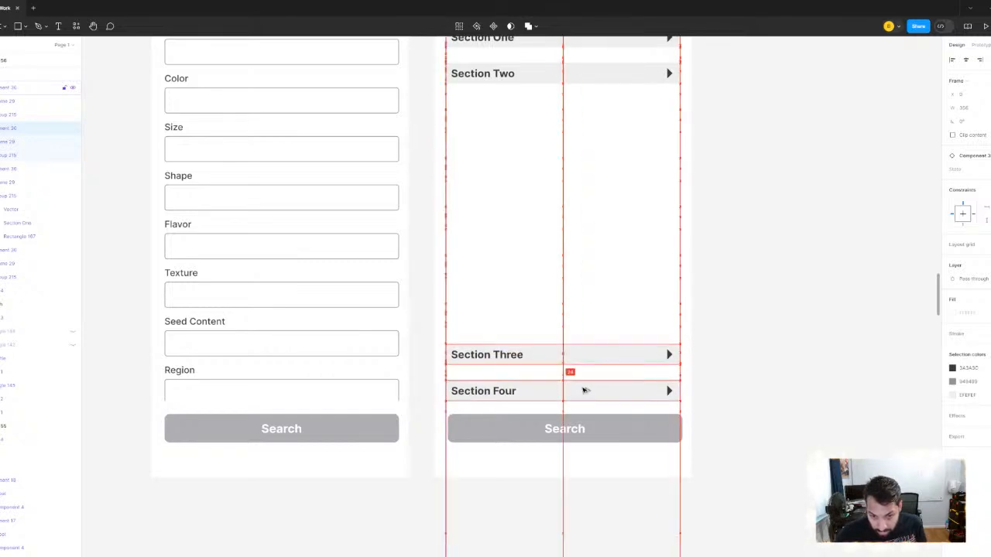
- Move the Section Two header down above Section Three, matching the gap between Sections Three and Four, and deselect it
{"action": "left_click", "coordinate": [540, 73]}
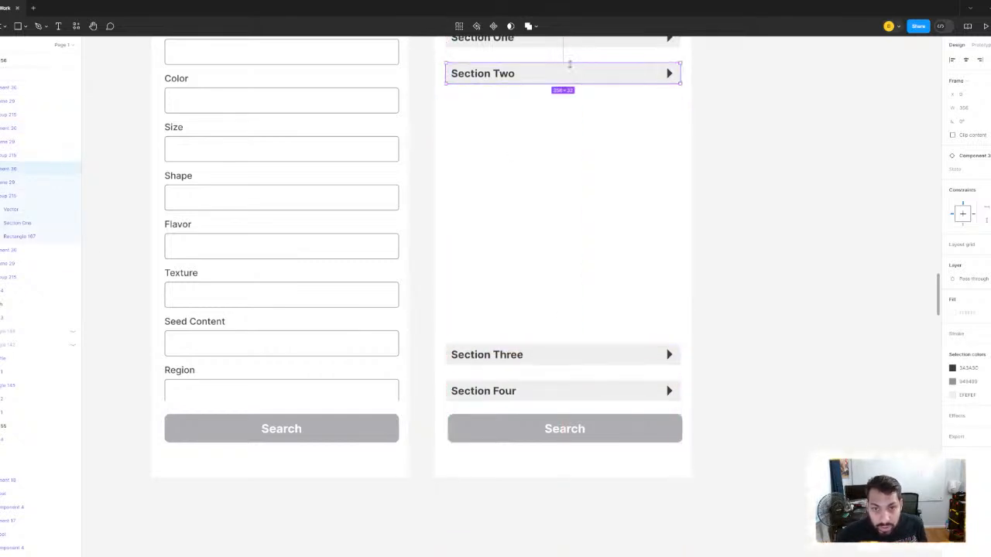
{"action": "left_click_drag", "start_coordinate": [584, 87], "coordinate": [567, 357]}
{"action": "key", "text": "alt"}
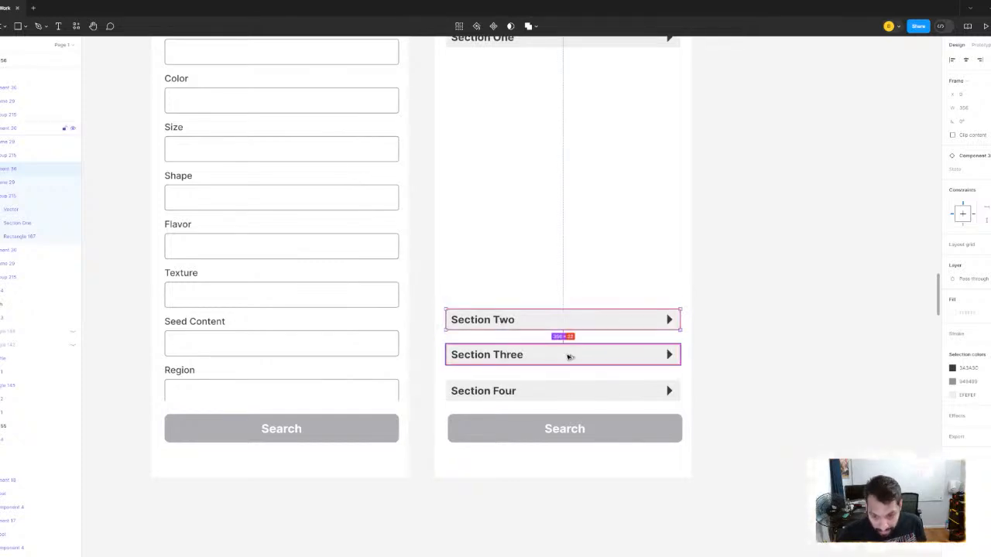
{"action": "key", "text": "Down"}
{"action": "key", "text": "Down"}
{"action": "key", "text": "Down"}
{"action": "key", "text": "Down"}
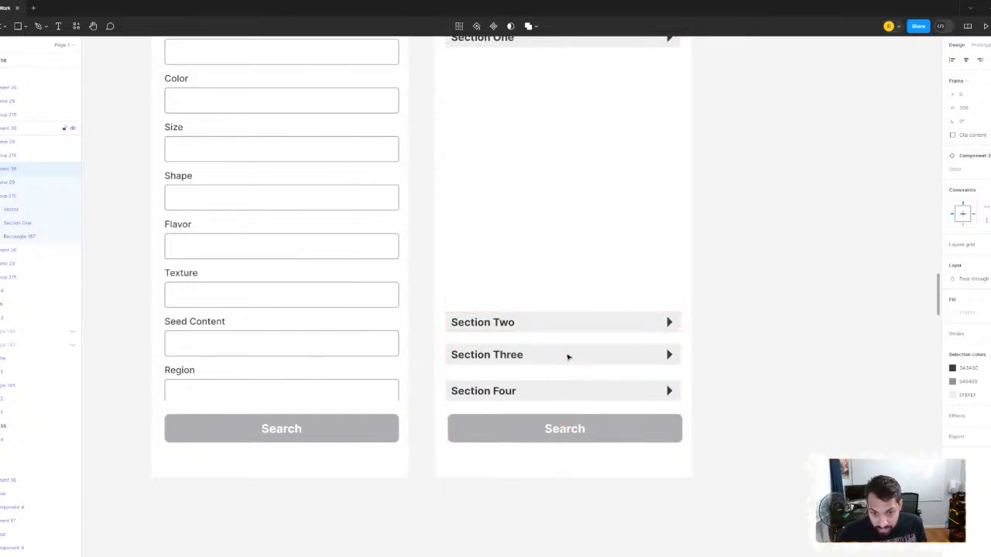
{"action": "key", "text": "Up"}
{"action": "key", "text": "Up"}
{"action": "key", "text": "Up"}
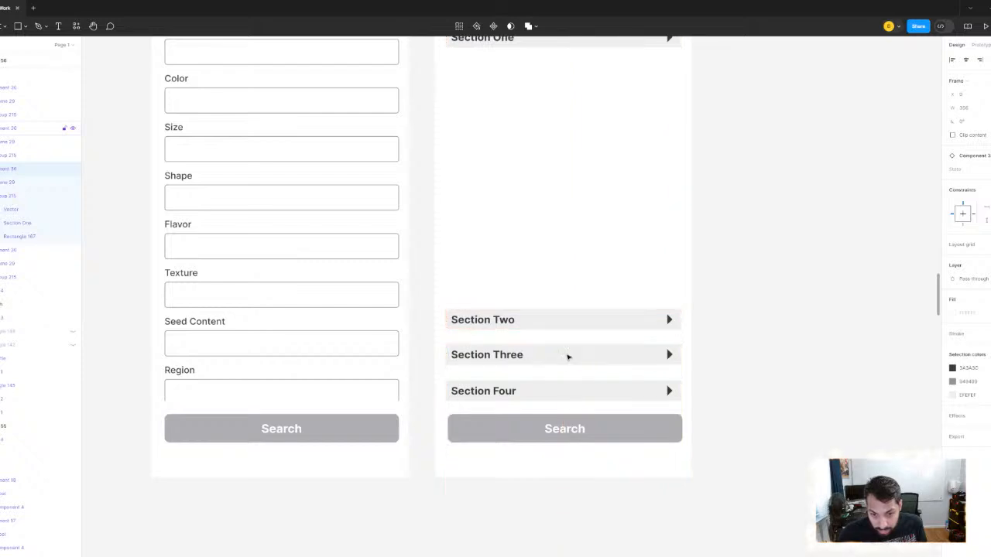
{"action": "key", "text": "Up"}
{"action": "key", "text": "Up"}
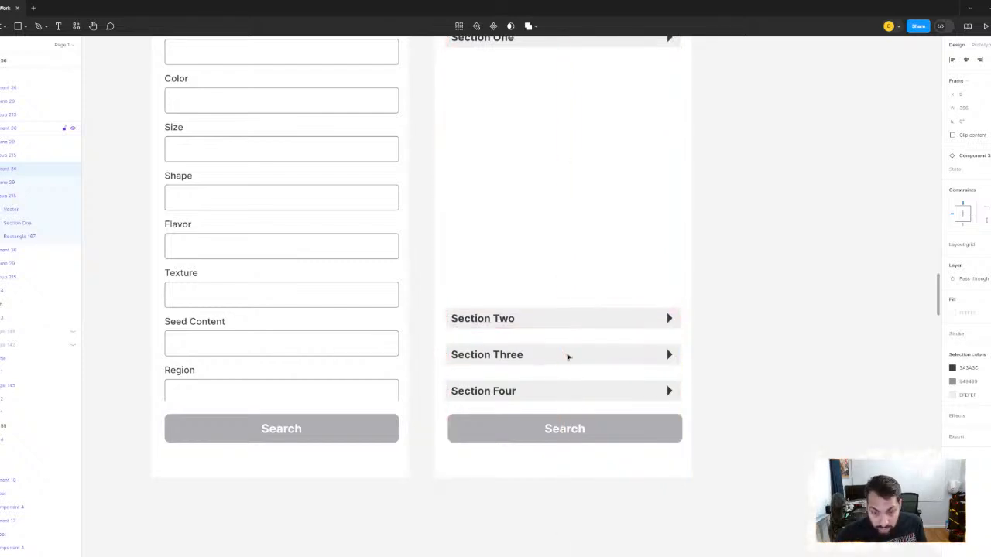
{"action": "scroll", "coordinate": [537, 252], "scroll_direction": "down", "scroll_amount": 3}
{"action": "left_click", "coordinate": [776, 230]}
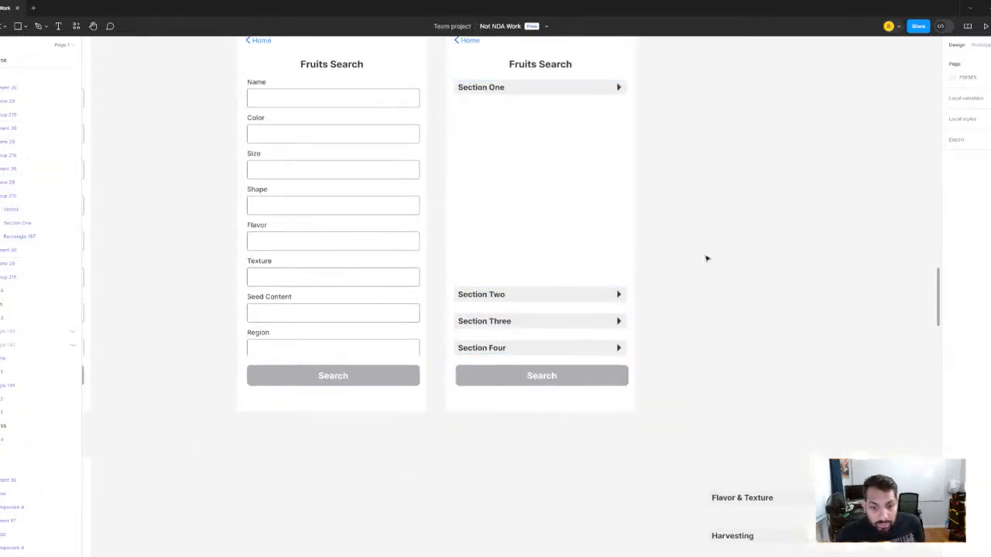
- Switch the Section One instance to its Open state and deselect it
{"action": "scroll", "coordinate": [681, 288], "scroll_direction": "up", "scroll_amount": 2}
{"action": "scroll", "coordinate": [681, 288], "scroll_direction": "right", "scroll_amount": 2}
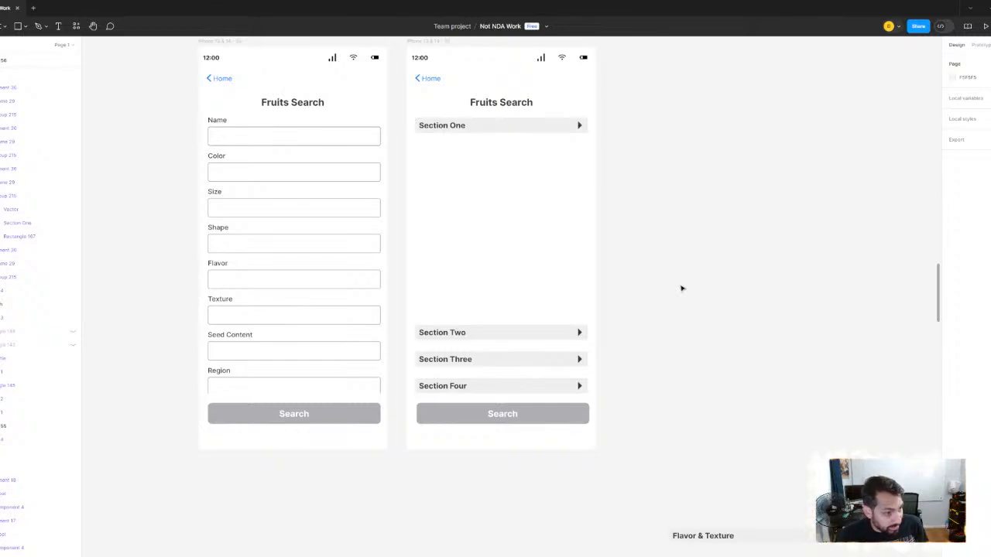
{"action": "left_click", "coordinate": [509, 132]}
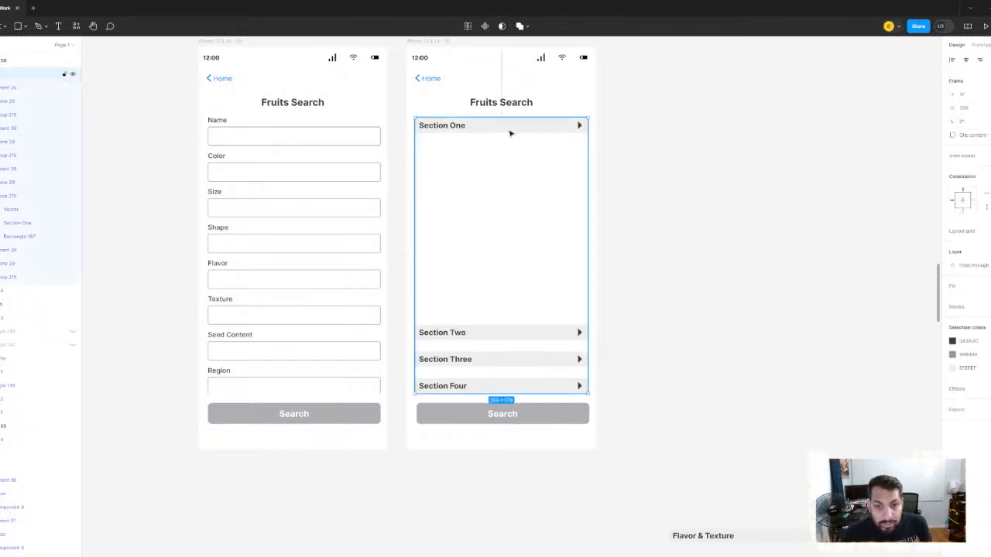
{"action": "left_click", "coordinate": [509, 132]}
{"action": "left_click", "coordinate": [988, 169]}
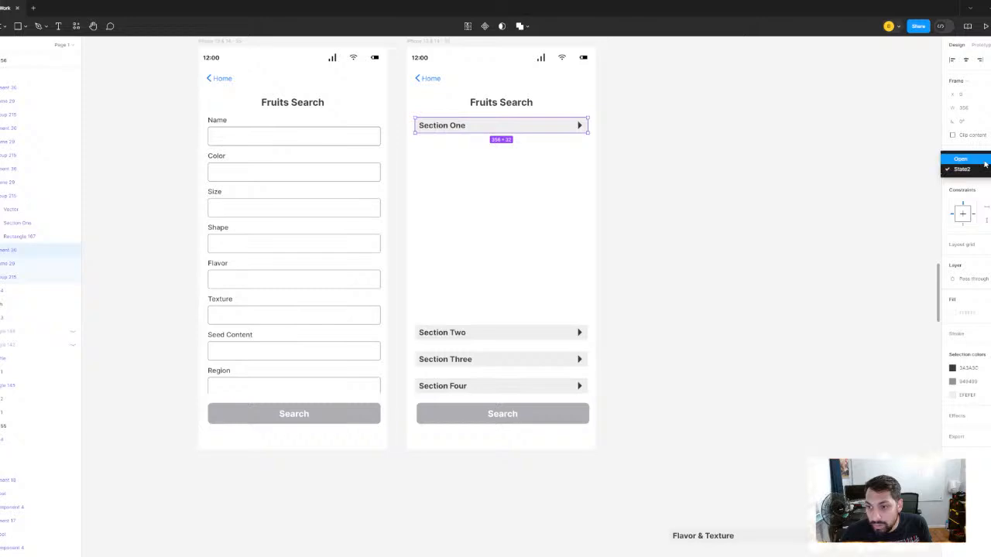
{"action": "left_click", "coordinate": [986, 161]}
{"action": "left_click", "coordinate": [679, 207]}
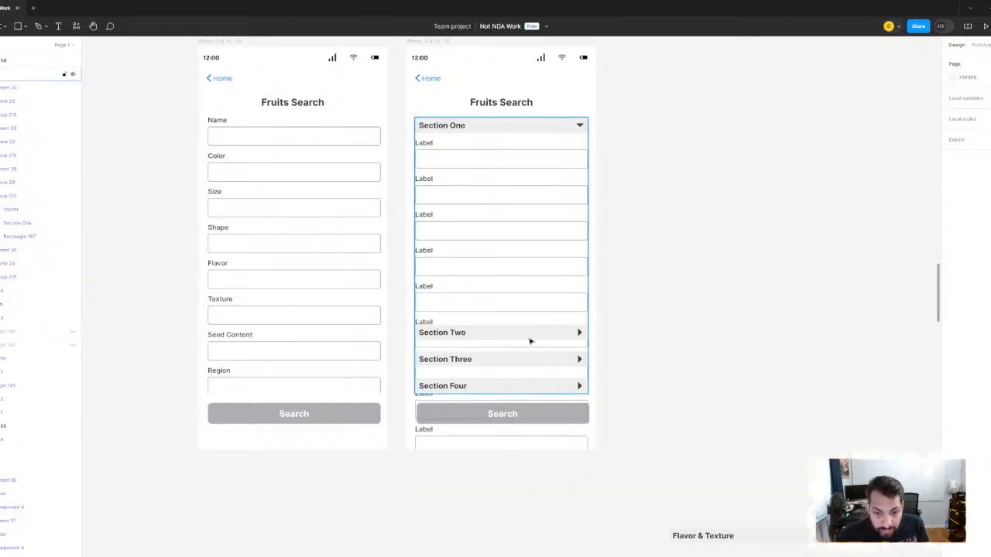
- Shorten the frame of labelled fields in the main section component's open variant to about 525 px high
{"action": "scroll", "coordinate": [624, 221], "scroll_direction": "down", "scroll_amount": 5}
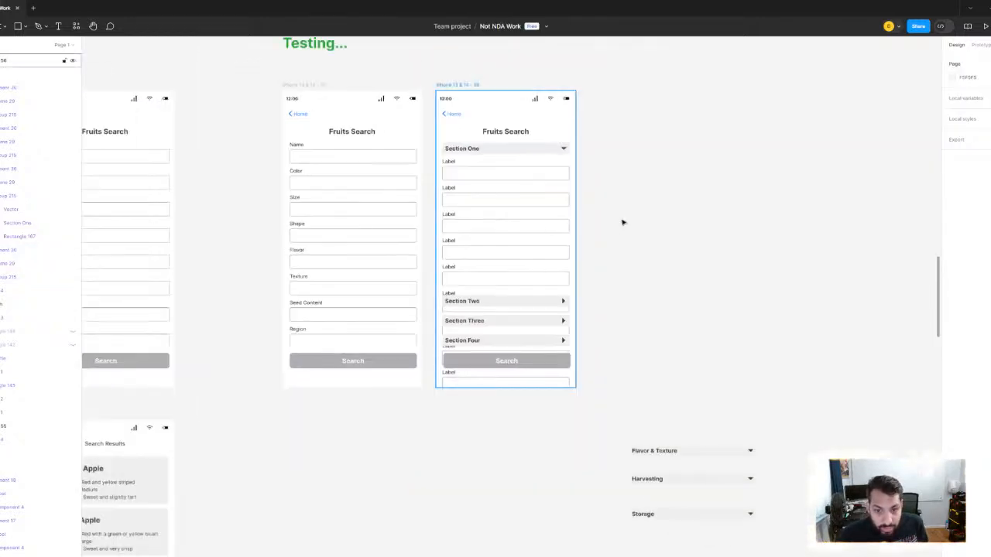
{"action": "scroll", "coordinate": [559, 313], "scroll_direction": "up", "scroll_amount": 5}
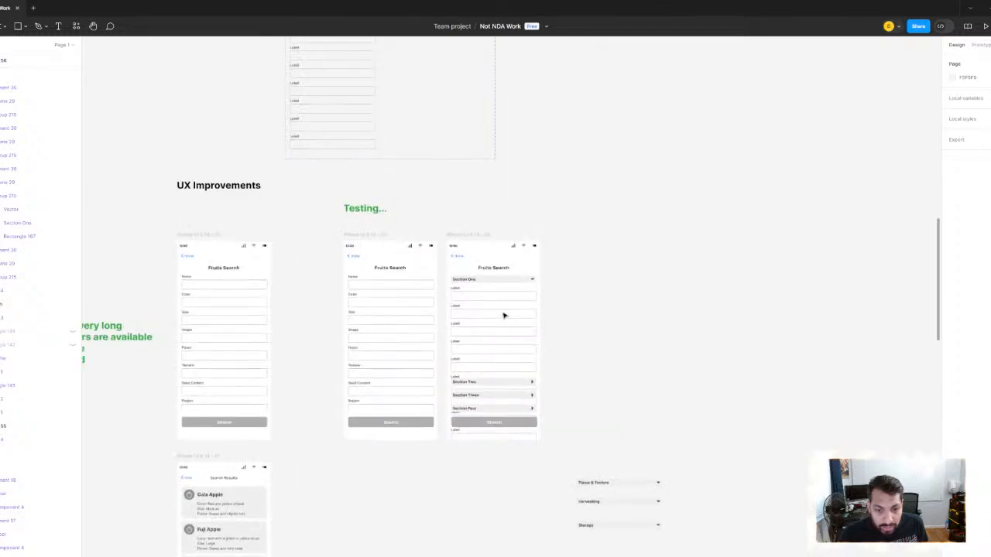
{"action": "left_click", "coordinate": [486, 293]}
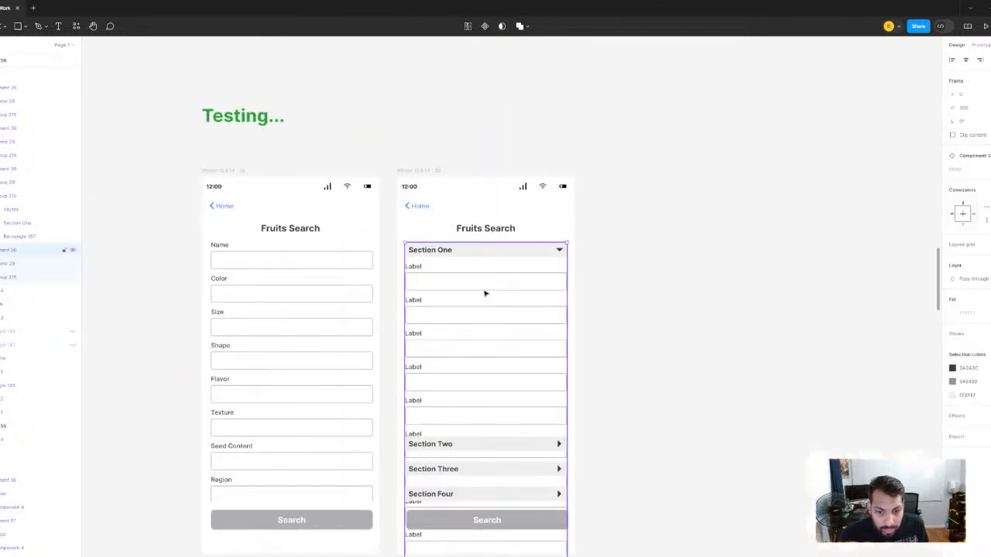
{"action": "left_click", "coordinate": [486, 293]}
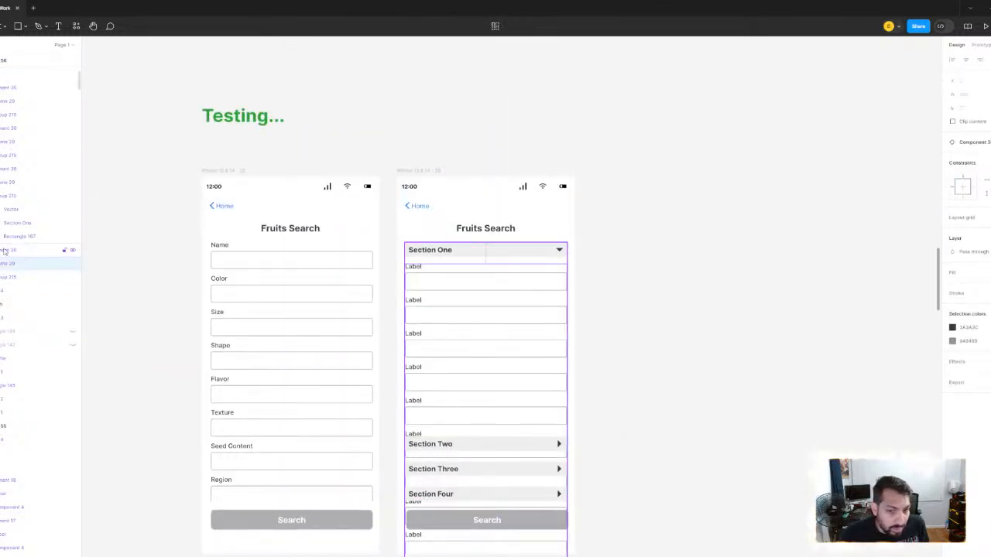
{"action": "scroll", "coordinate": [502, 236], "scroll_direction": "down", "scroll_amount": 10}
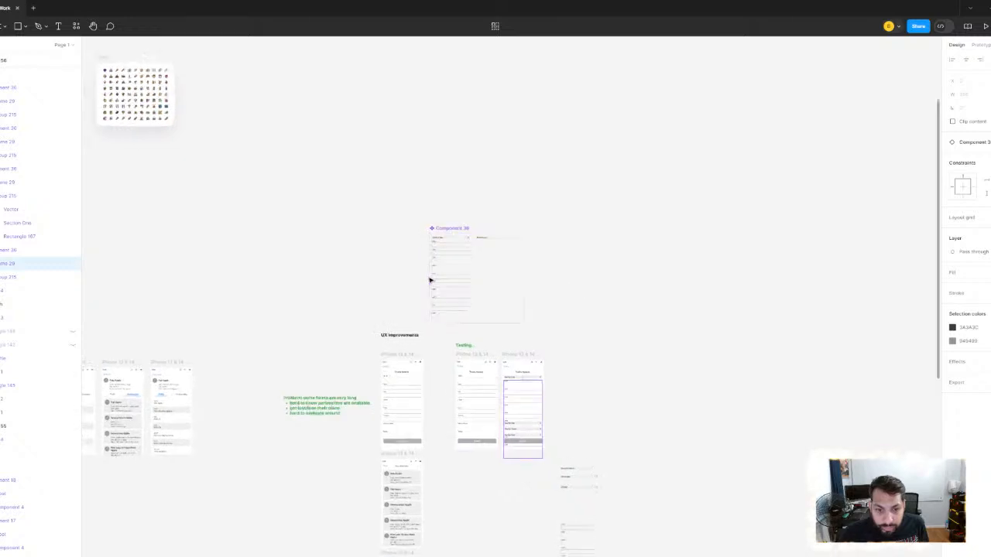
{"action": "scroll", "coordinate": [496, 283], "scroll_direction": "up", "scroll_amount": 10}
{"action": "left_click", "coordinate": [495, 283]}
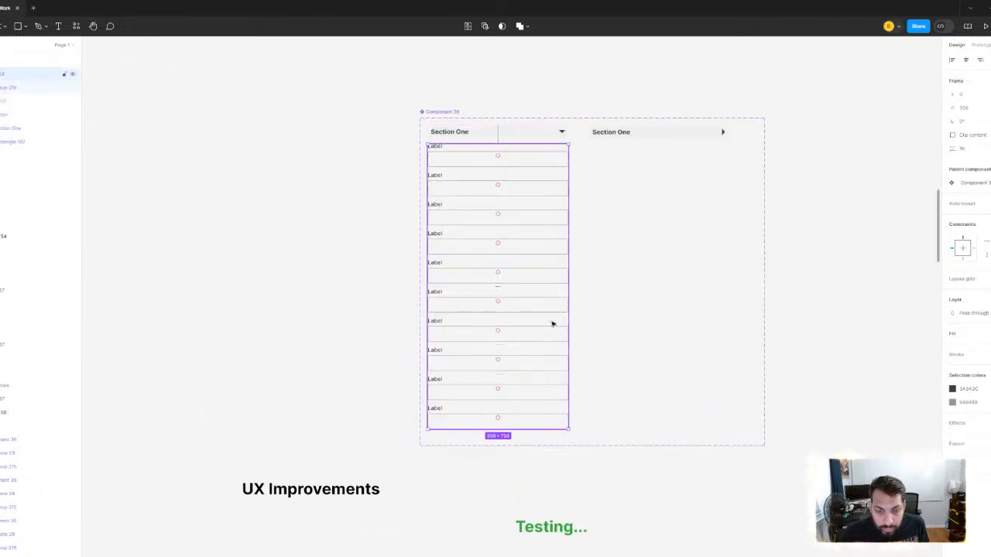
{"action": "scroll", "coordinate": [553, 325], "scroll_direction": "down", "scroll_amount": 3}
{"action": "left_click_drag", "start_coordinate": [553, 324], "coordinate": [505, 302]}
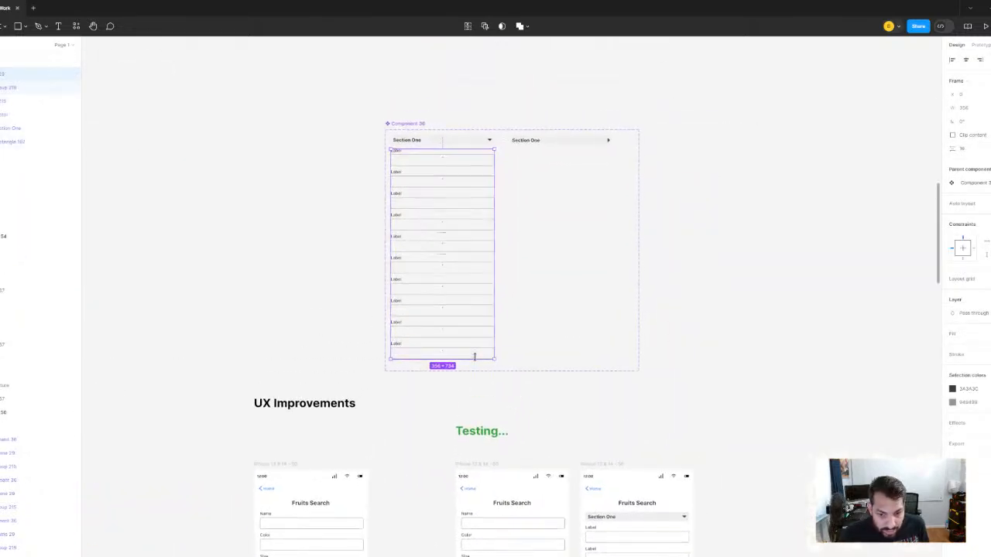
{"action": "left_click_drag", "start_coordinate": [474, 338], "coordinate": [473, 297]}
{"action": "scroll", "coordinate": [568, 354], "scroll_direction": "down", "scroll_amount": 4}
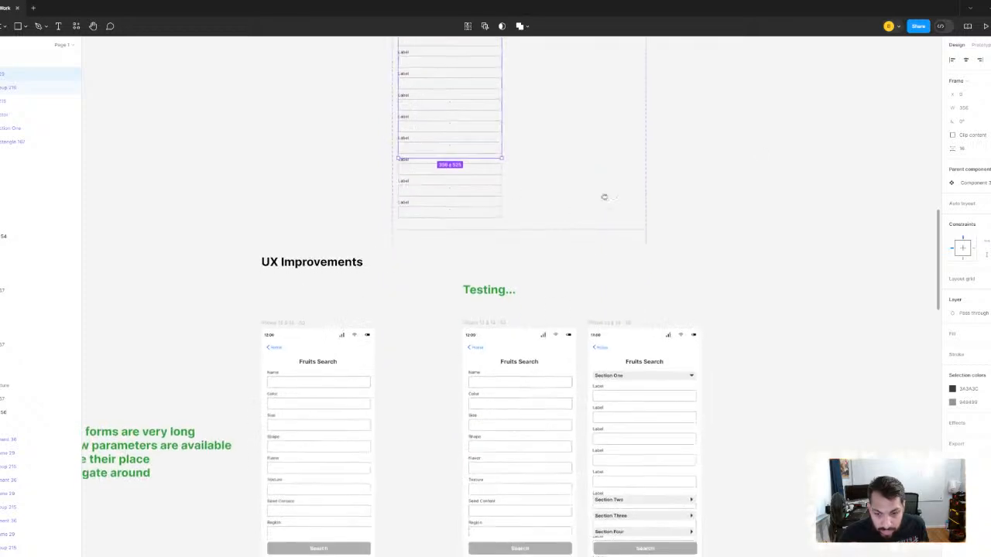
- Turn on content clipping for the labelled-fields frame and shorten it to about 375 px so its fields end above Section Two
{"action": "left_click", "coordinate": [953, 135]}
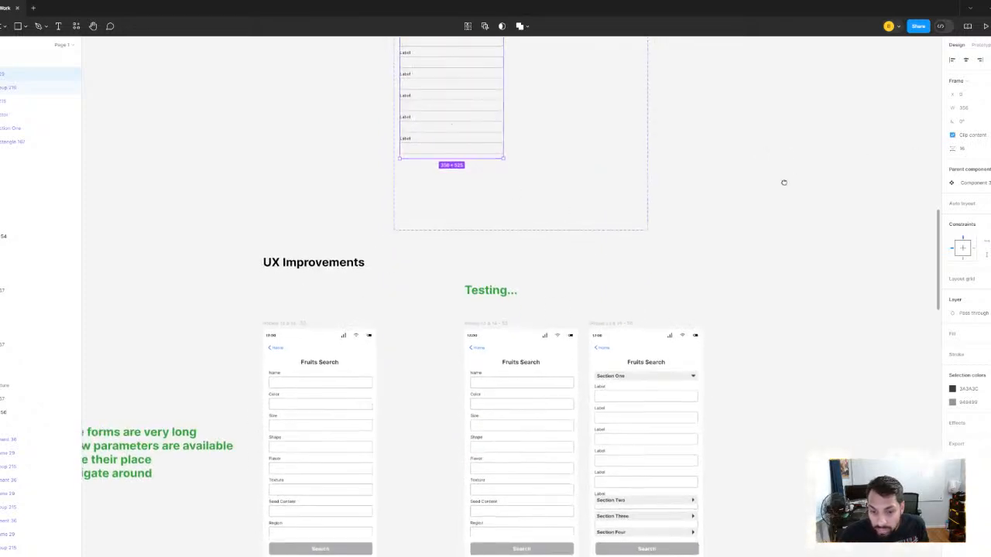
{"action": "scroll", "coordinate": [529, 188], "scroll_direction": "up", "scroll_amount": 1}
{"action": "scroll", "coordinate": [528, 187], "scroll_direction": "left", "scroll_amount": 2}
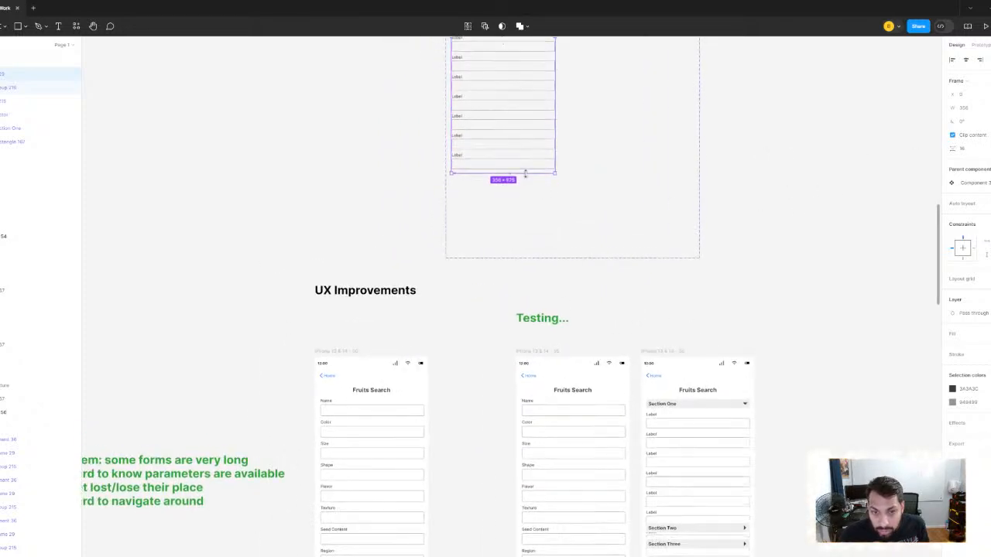
{"action": "left_click_drag", "start_coordinate": [522, 184], "coordinate": [522, 141]}
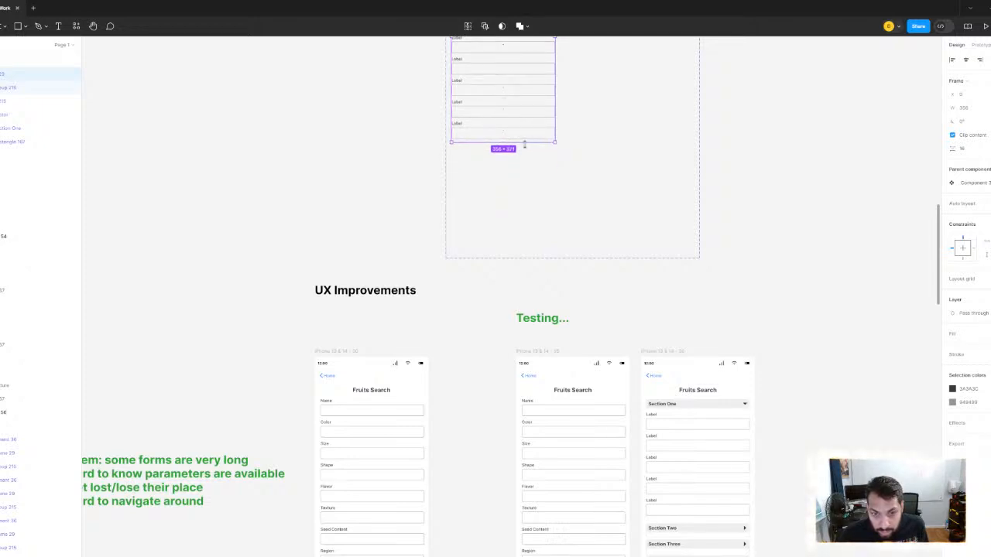
- Resize the labelled-fields frame in the main section component's open variant to about 375 px high
{"action": "scroll", "coordinate": [524, 145], "scroll_direction": "down", "scroll_amount": 3}
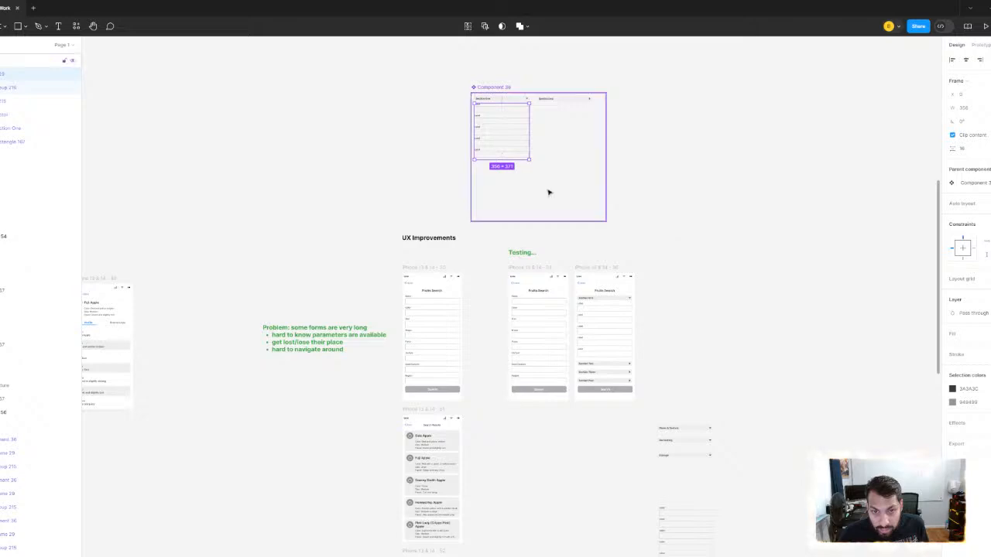
{"action": "scroll", "coordinate": [548, 190], "scroll_direction": "up", "scroll_amount": 3}
{"action": "scroll", "coordinate": [542, 217], "scroll_direction": "up", "scroll_amount": 1}
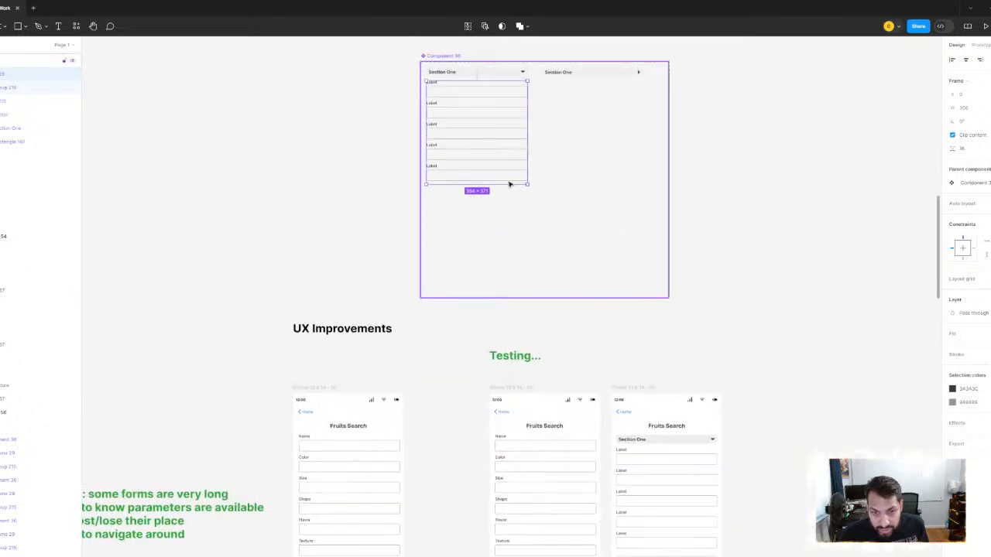
{"action": "mouse_move", "coordinate": [504, 185]}
{"action": "left_mouse_down"}
{"action": "mouse_move", "coordinate": [503, 194]}
{"action": "mouse_move", "coordinate": [503, 181]}
{"action": "left_mouse_up"}
- Set the labelled-fields frame's prototype overflow to vertical scrolling and deselect it
{"action": "left_click", "coordinate": [977, 45]}
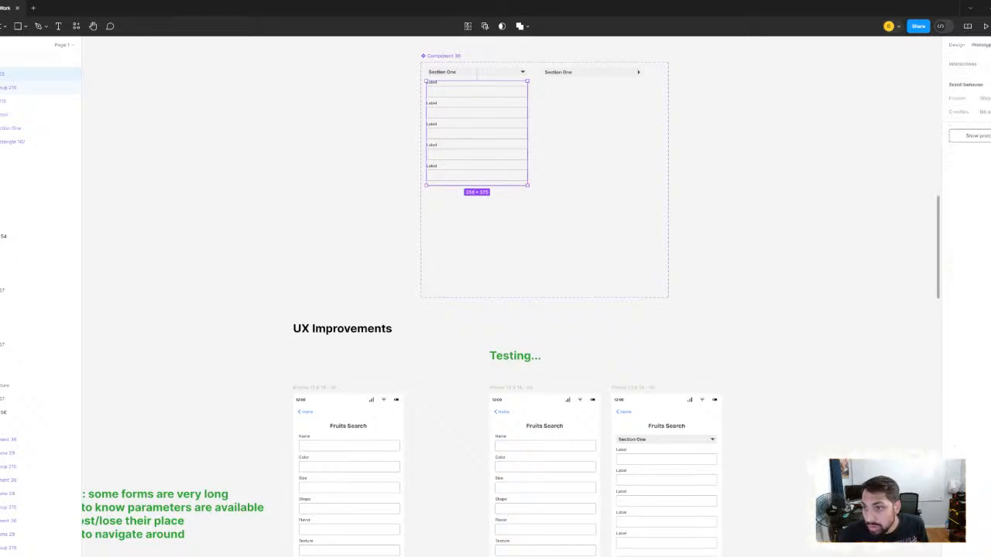
{"action": "left_click", "coordinate": [986, 113]}
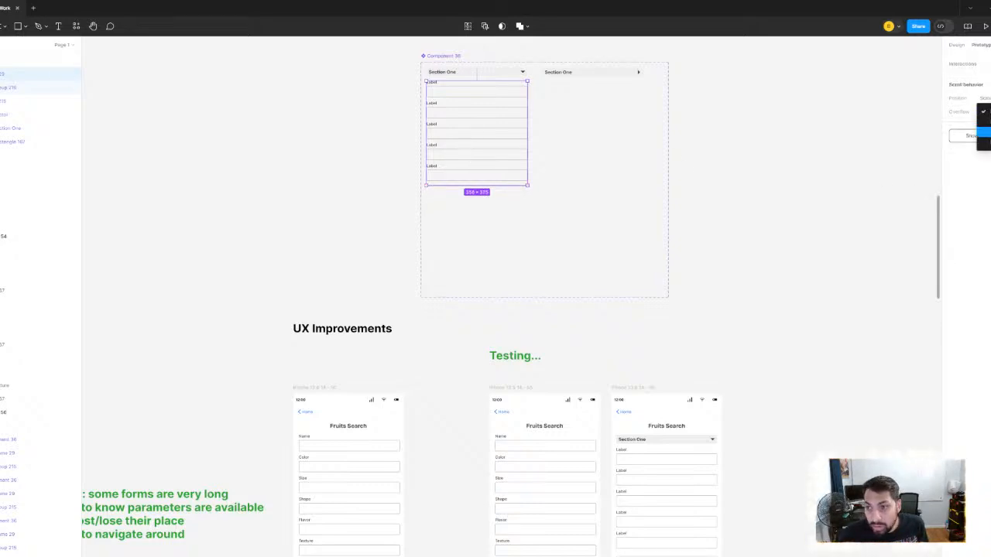
{"action": "left_click", "coordinate": [985, 132]}
{"action": "left_click", "coordinate": [791, 140]}
- Preview the sectioned Fruits Search screen as a prototype, toggle Section Two open and closed, and close the preview
{"action": "scroll", "coordinate": [782, 197], "scroll_direction": "down", "scroll_amount": 4}
{"action": "scroll", "coordinate": [658, 224], "scroll_direction": "up", "scroll_amount": 3}
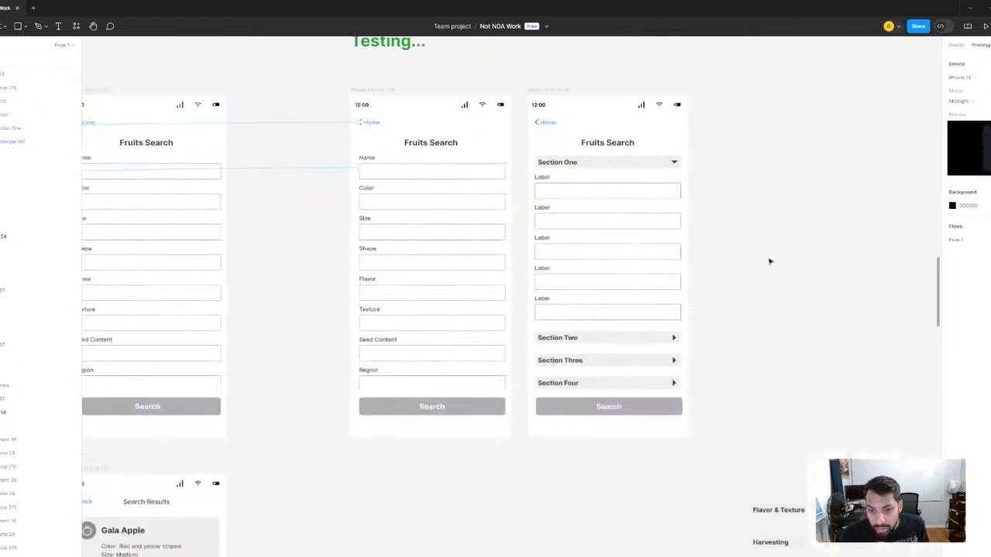
{"action": "scroll", "coordinate": [619, 247], "scroll_direction": "right", "scroll_amount": 3}
{"action": "scroll", "coordinate": [488, 235], "scroll_direction": "up", "scroll_amount": 2}
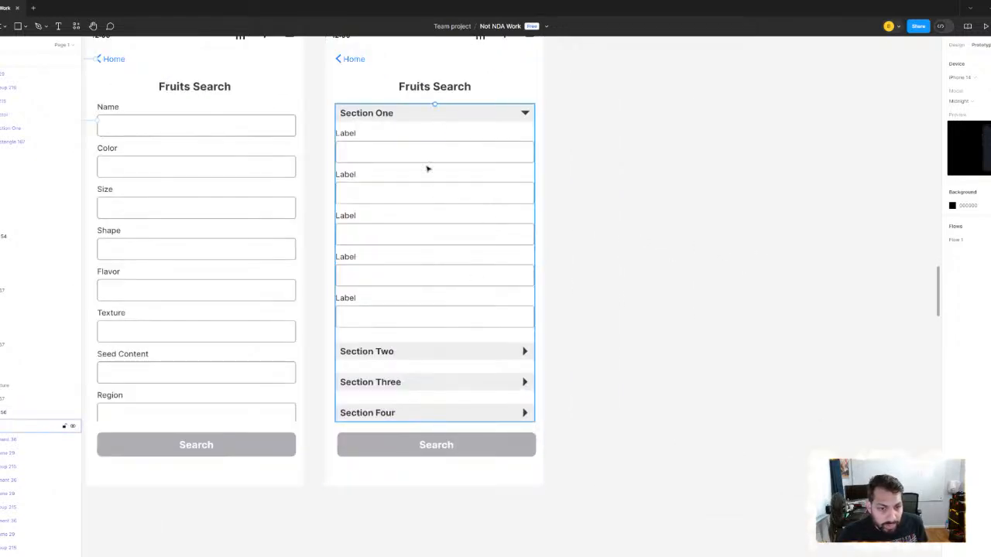
{"action": "scroll", "coordinate": [672, 237], "scroll_direction": "up", "scroll_amount": 2}
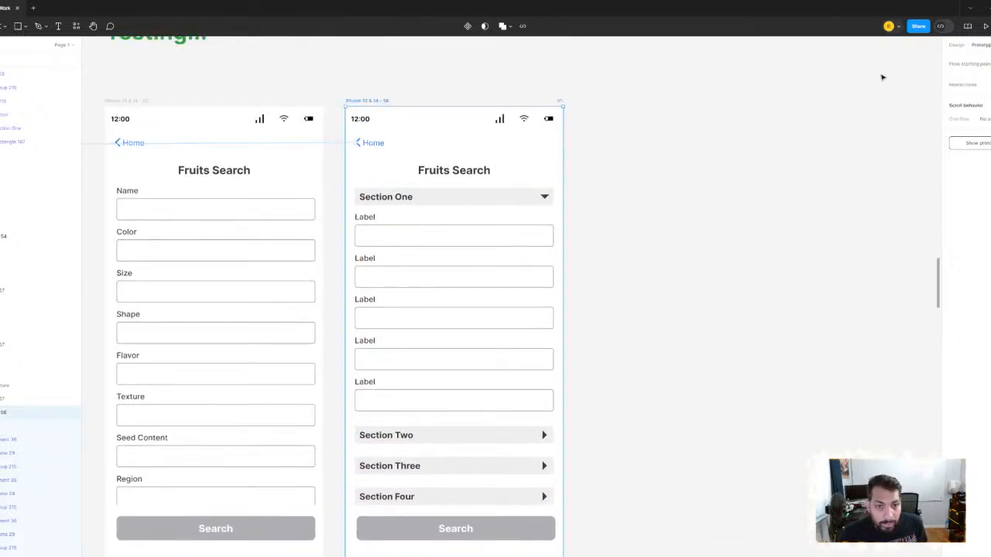
{"action": "left_click", "coordinate": [985, 26]}
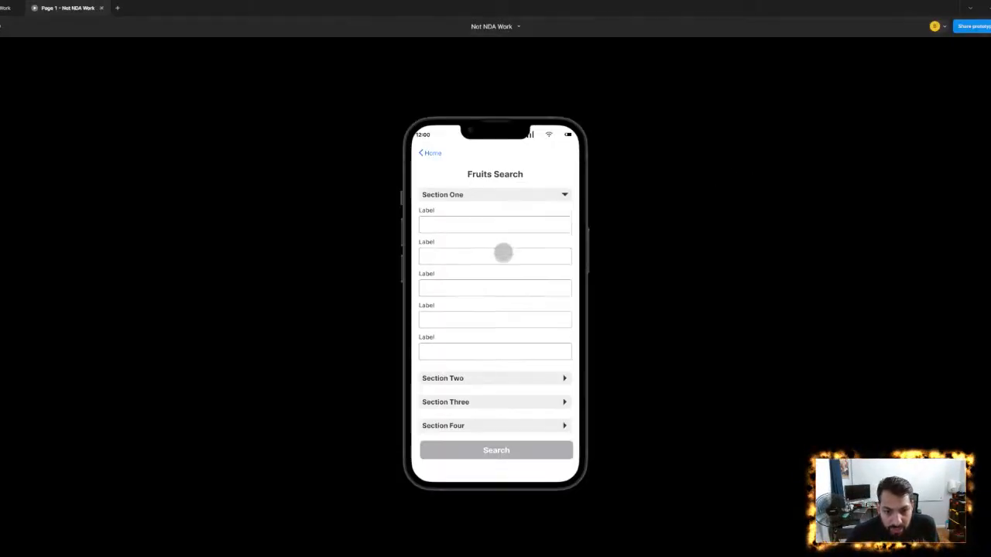
{"action": "left_click", "coordinate": [473, 376]}
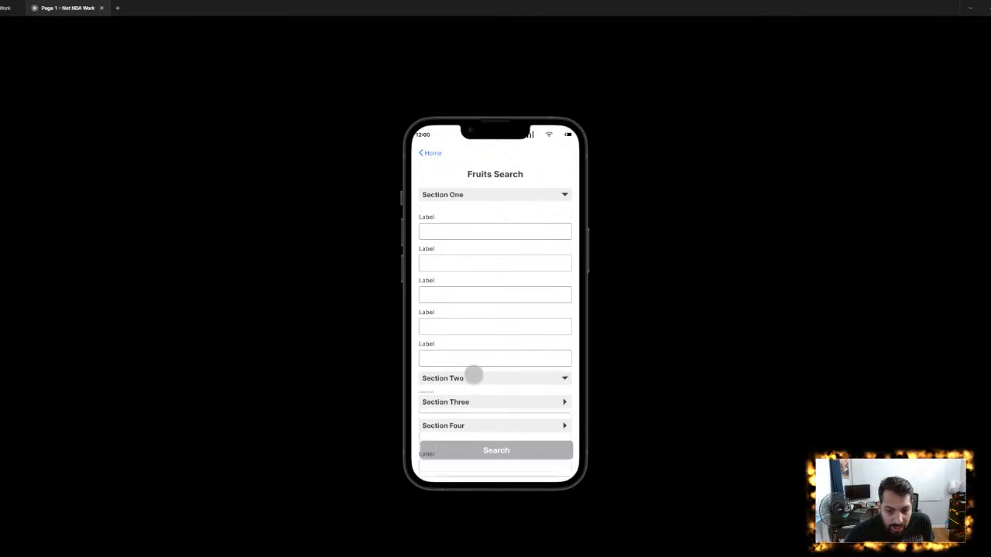
{"action": "left_click", "coordinate": [470, 376]}
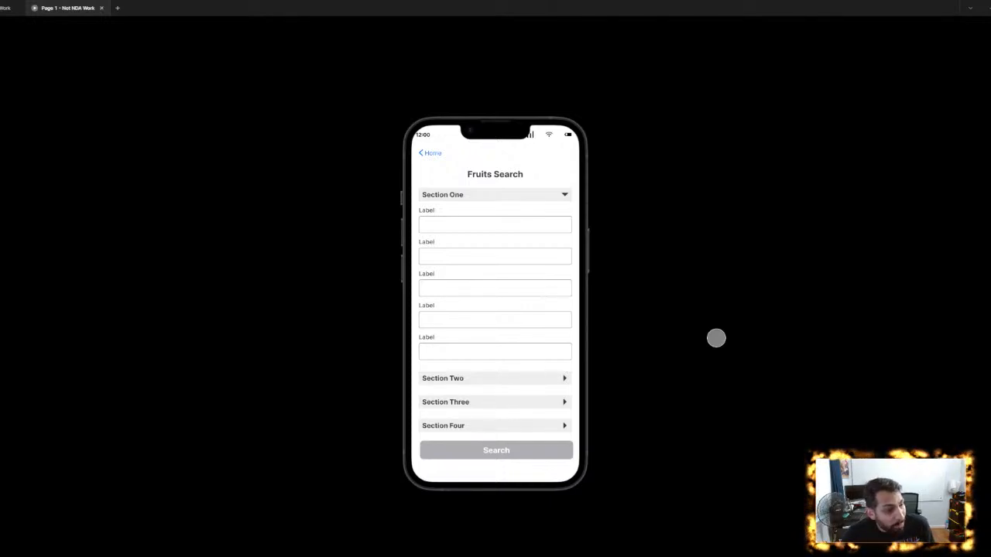
{"action": "left_click", "coordinate": [100, 8]}
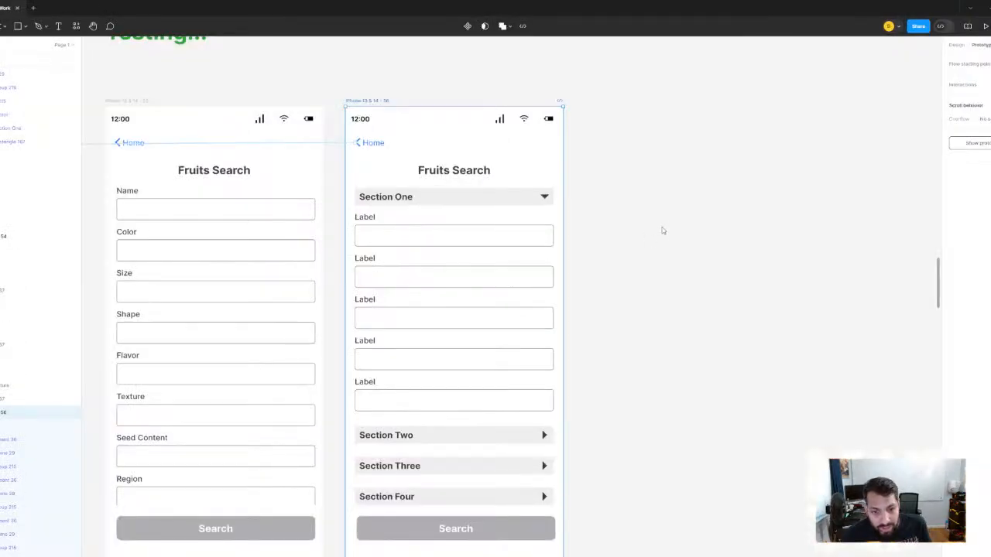
- Inspect the design settings of the fields frame in the unsectioned Fruits Search screen under Testing, and deselect it
{"action": "scroll", "coordinate": [652, 237], "scroll_direction": "down", "scroll_amount": 5, "text": "ctrl"}
{"action": "left_click", "coordinate": [405, 275]}
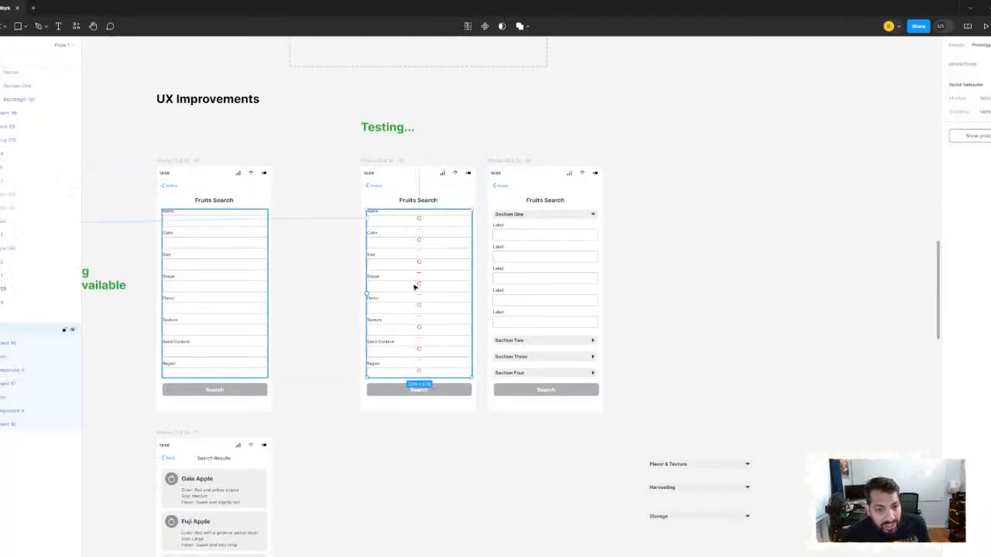
{"action": "left_click", "coordinate": [957, 45]}
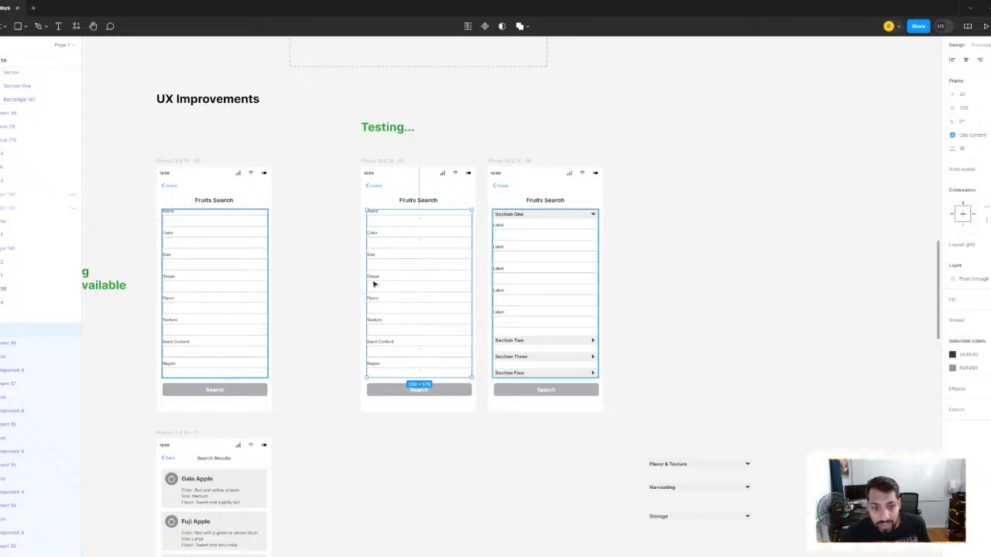
{"action": "left_click", "coordinate": [430, 454]}
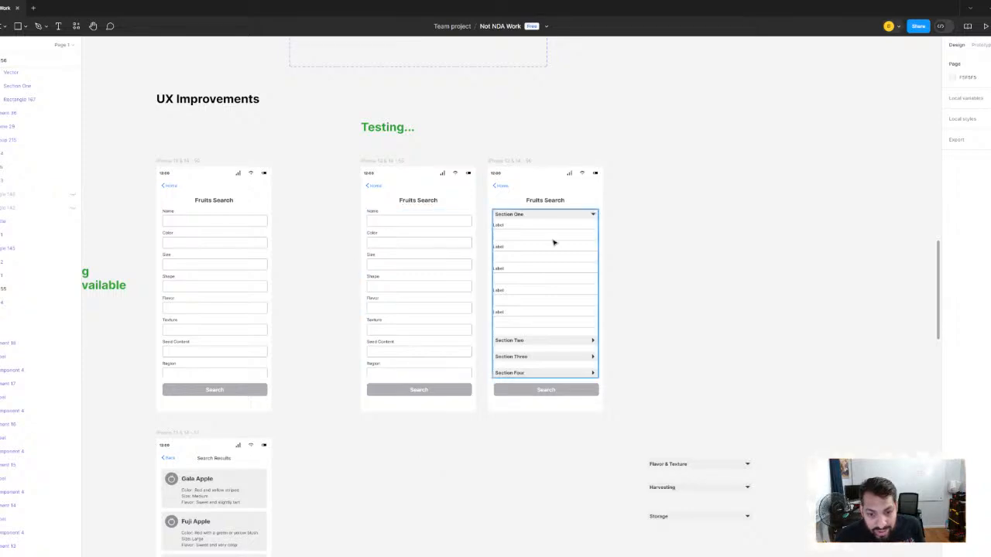
- Move the Section Three header down closer to Section Four in the sectioned Fruits Search screen
{"action": "scroll", "coordinate": [579, 229], "scroll_direction": "down", "scroll_amount": 1}
{"action": "left_click_drag", "start_coordinate": [576, 228], "coordinate": [483, 206]}
{"action": "scroll", "coordinate": [482, 206], "scroll_direction": "down", "scroll_amount": 1}
{"action": "scroll", "coordinate": [481, 205], "scroll_direction": "up", "scroll_amount": 3}
{"action": "scroll", "coordinate": [648, 250], "scroll_direction": "down", "scroll_amount": 3}
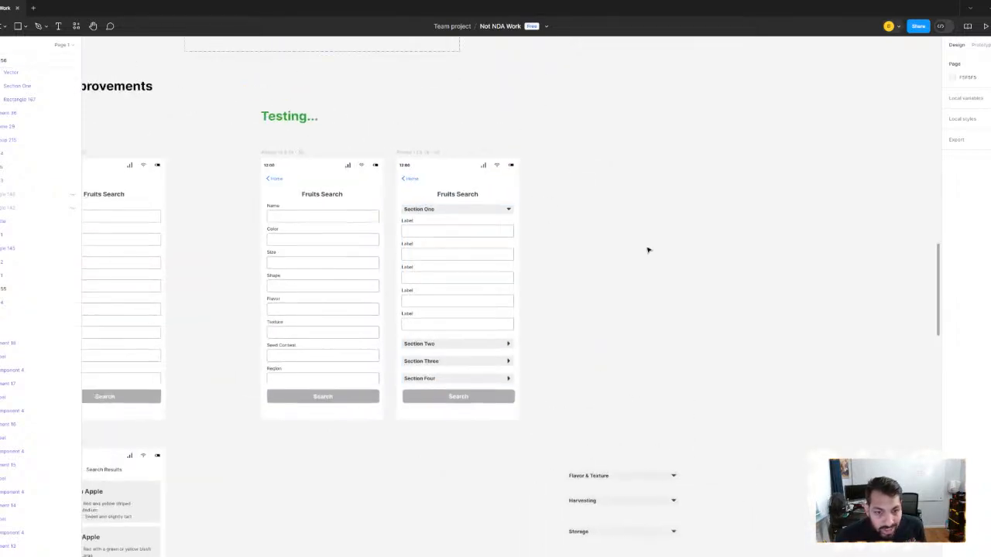
{"action": "scroll", "coordinate": [665, 248], "scroll_direction": "up", "scroll_amount": 5}
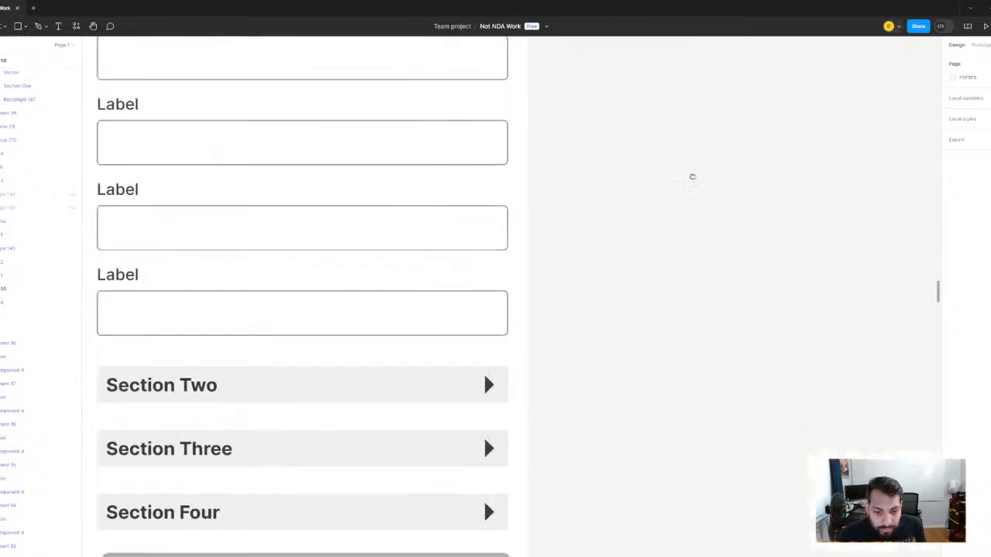
{"action": "scroll", "coordinate": [690, 175], "scroll_direction": "down", "scroll_amount": 2}
{"action": "left_click", "coordinate": [450, 367]}
{"action": "left_click", "coordinate": [450, 367]}
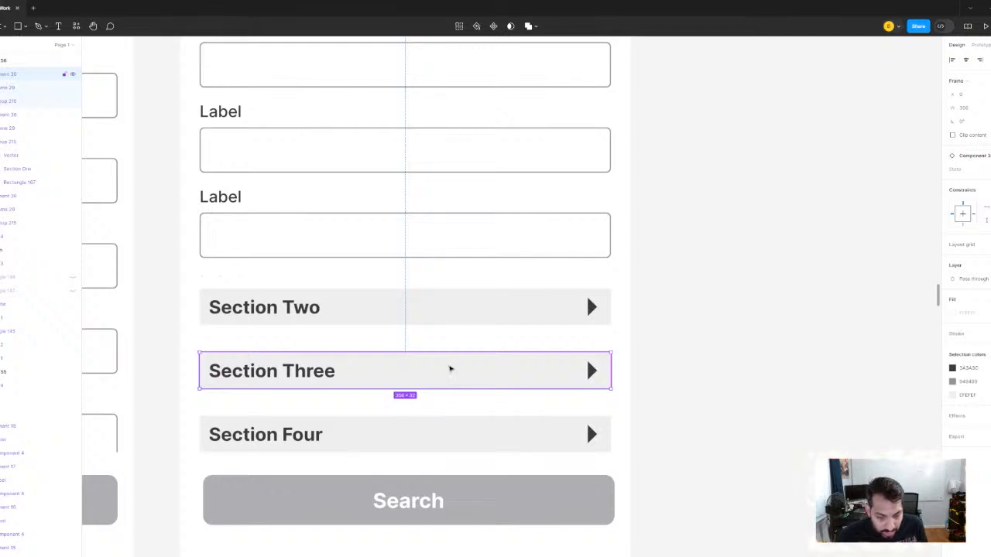
{"action": "left_click_drag", "start_coordinate": [450, 366], "coordinate": [448, 380]}
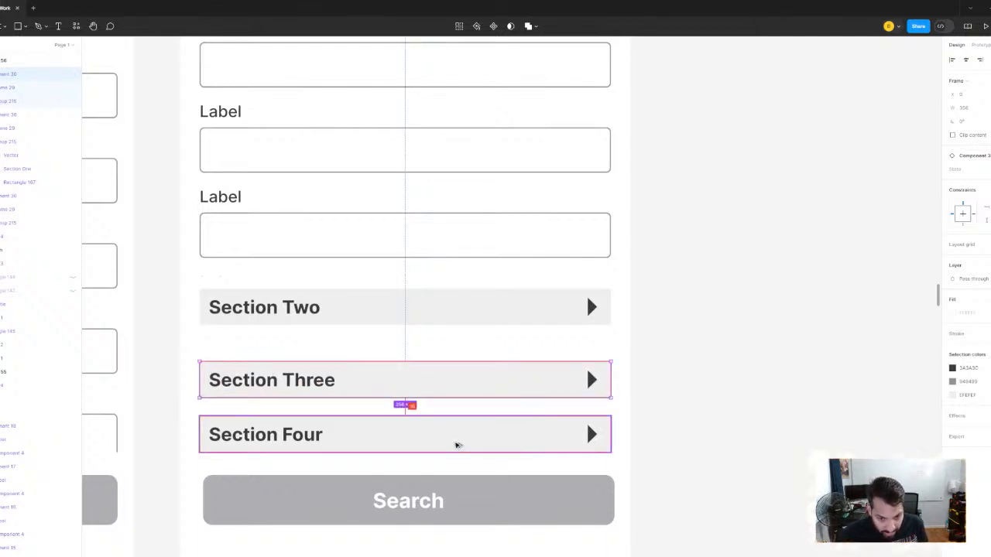
- Move the Section Two header down until its gap to Section Three matches the gap between Sections Three and Four
{"action": "left_click", "coordinate": [463, 312]}
{"action": "left_click_drag", "start_coordinate": [463, 312], "coordinate": [465, 327]}
{"action": "key", "text": "alt"}
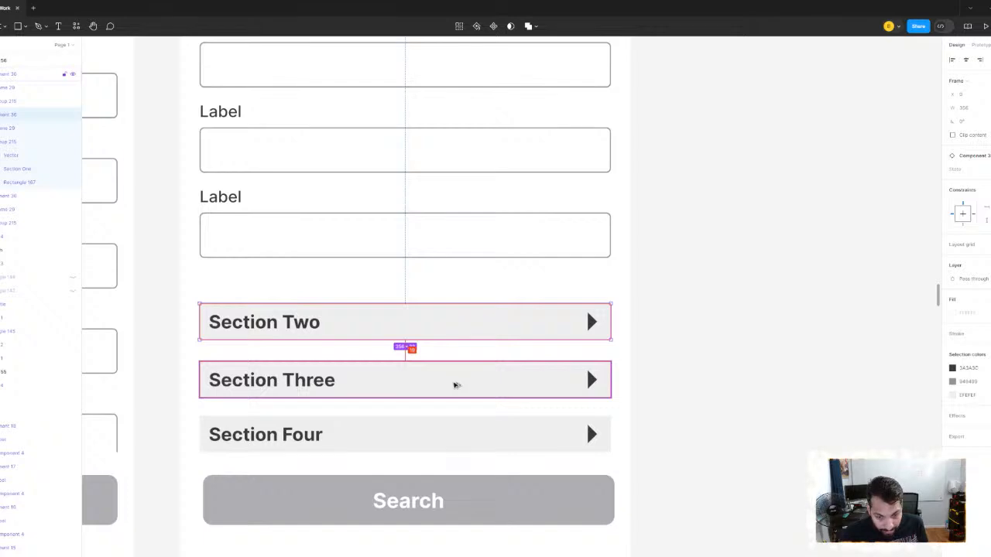
{"action": "key", "text": "Down"}
{"action": "key", "text": "Down"}
{"action": "key", "text": "Down"}
{"action": "key", "text": "alt"}
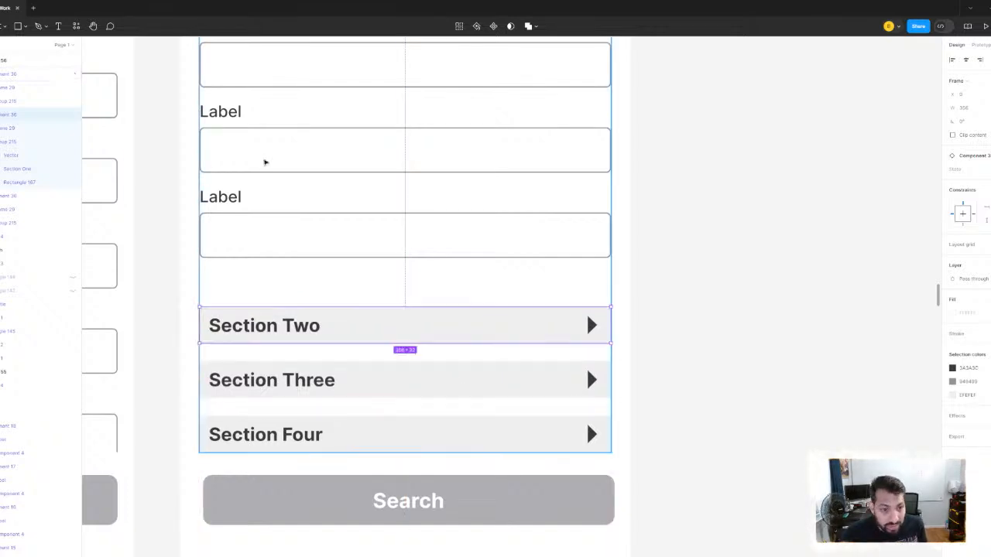
- Select the labelled-fields frame in the main section component and check its height against the space above Section Two
{"action": "left_click", "coordinate": [265, 162]}
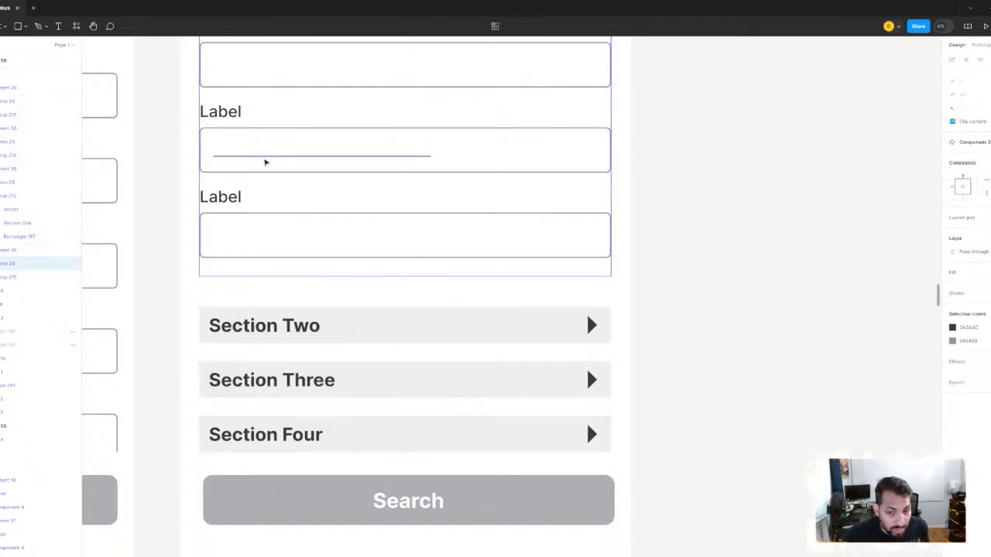
{"action": "scroll", "coordinate": [526, 126], "scroll_direction": "down", "scroll_amount": 5}
{"action": "scroll", "coordinate": [567, 241], "scroll_direction": "up", "scroll_amount": 6}
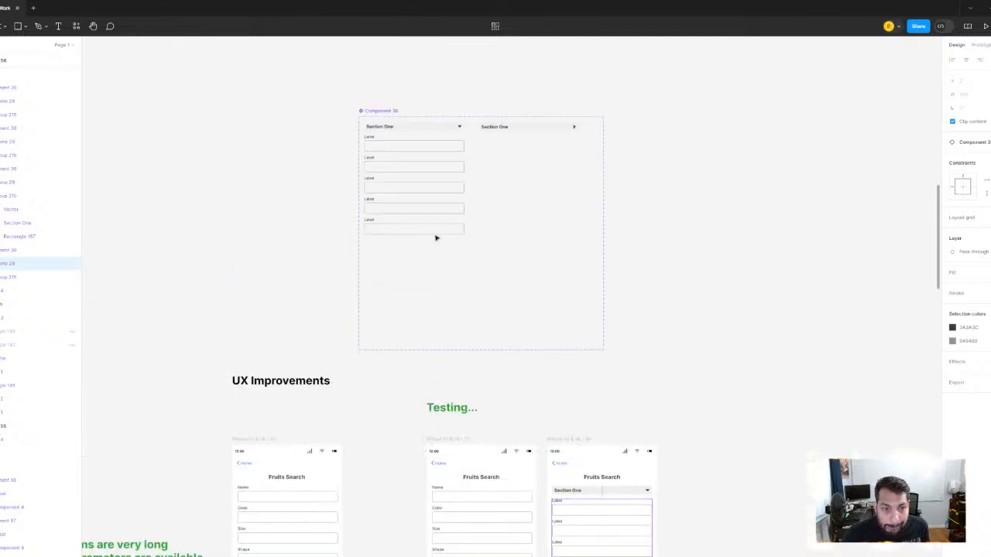
{"action": "left_click", "coordinate": [418, 203]}
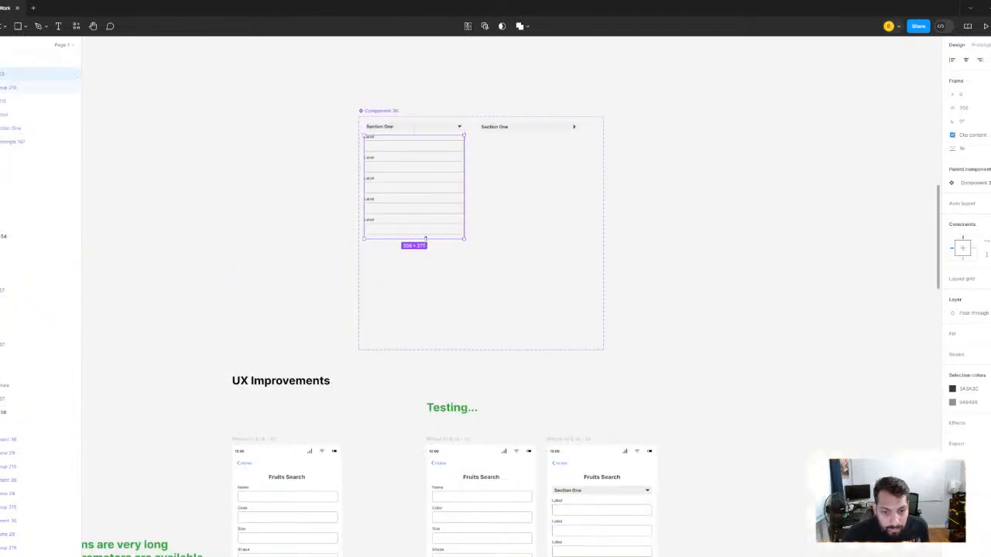
{"action": "left_click_drag", "start_coordinate": [426, 239], "coordinate": [434, 114]}
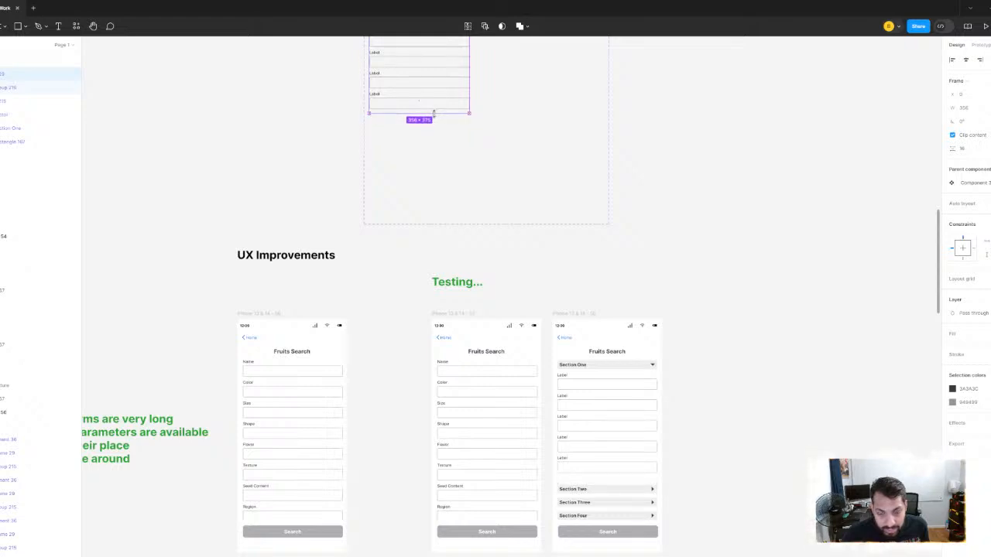
{"action": "left_click", "coordinate": [721, 381]}
- Examine the Search button below the section headers in the sectioned Fruits Search screen, and deselect it
{"action": "scroll", "coordinate": [602, 439], "scroll_direction": "up", "scroll_amount": 3}
{"action": "left_click_drag", "start_coordinate": [603, 442], "coordinate": [494, 202]}
{"action": "scroll", "coordinate": [472, 277], "scroll_direction": "up", "scroll_amount": 2}
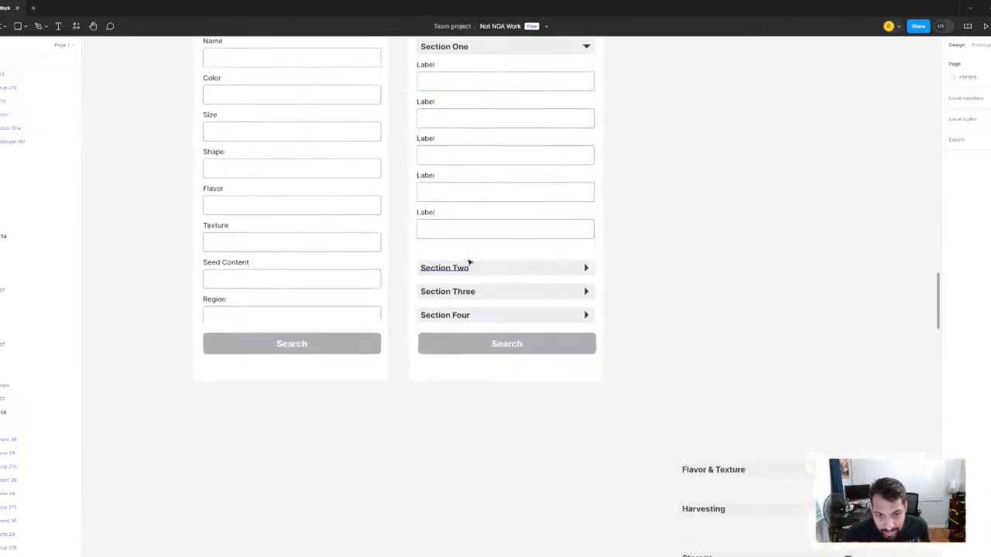
{"action": "scroll", "coordinate": [454, 268], "scroll_direction": "up", "scroll_amount": 3}
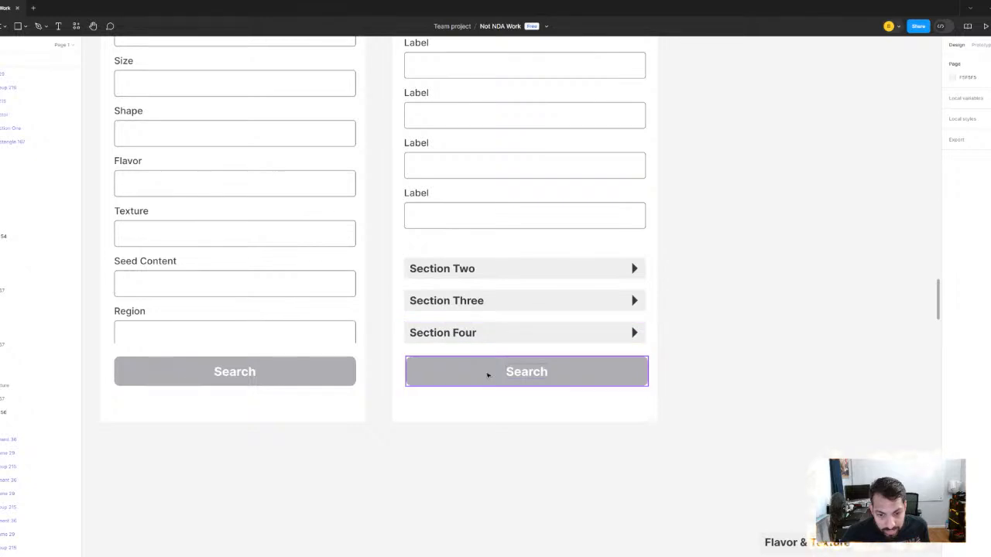
{"action": "left_click", "coordinate": [488, 375]}
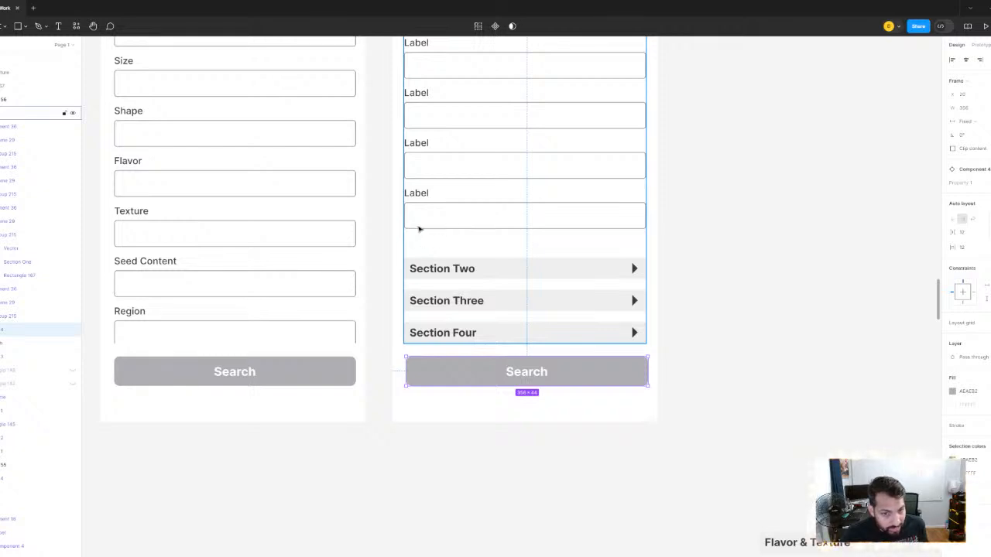
{"action": "key", "text": "Escape"}
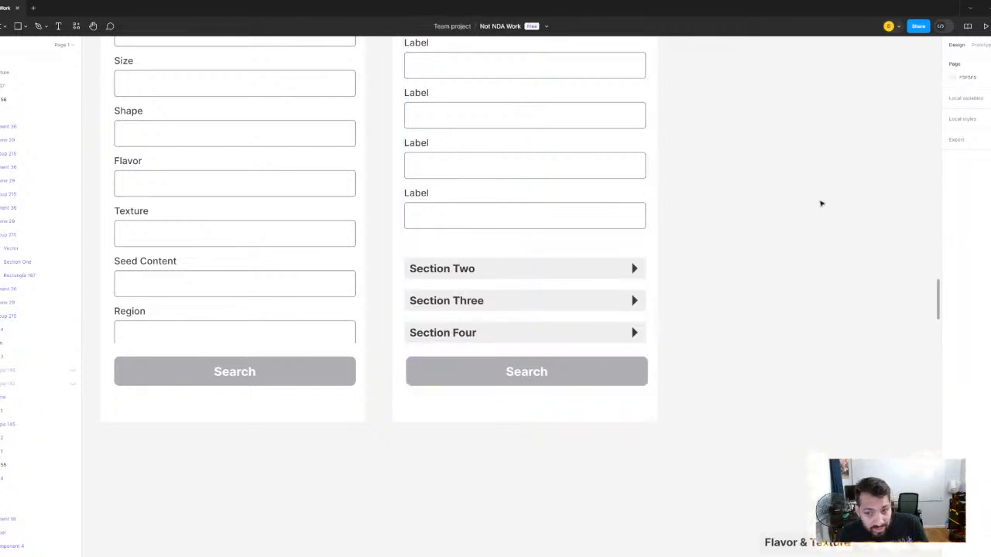
- Duplicate the sectioned Fruits Search screen to its right on the canvas
{"action": "scroll", "coordinate": [648, 185], "scroll_direction": "down", "scroll_amount": 2}
{"action": "left_click_drag", "start_coordinate": [651, 188], "coordinate": [601, 328]}
{"action": "scroll", "coordinate": [600, 327], "scroll_direction": "down", "scroll_amount": 4}
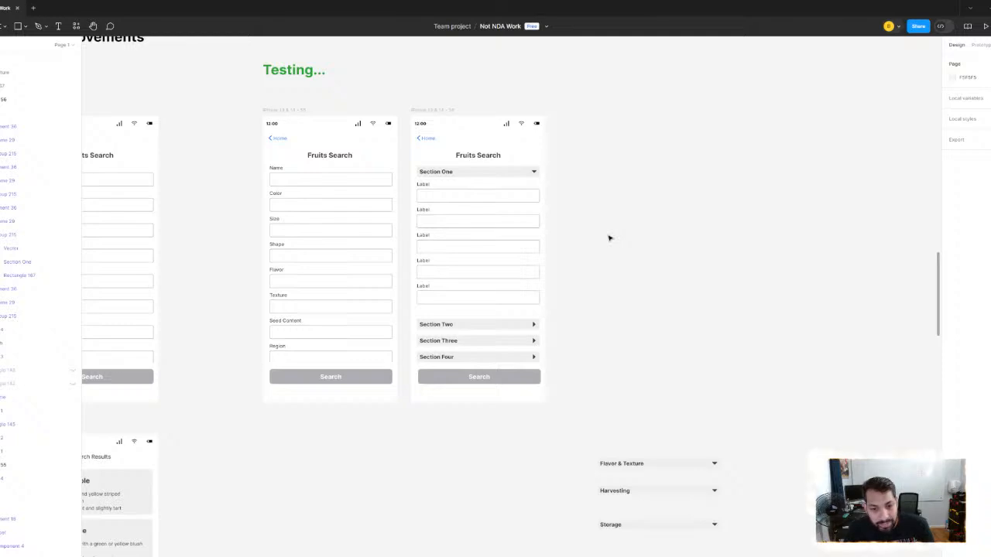
{"action": "scroll", "coordinate": [495, 221], "scroll_direction": "up", "scroll_amount": 3}
{"action": "scroll", "coordinate": [542, 245], "scroll_direction": "down", "scroll_amount": 2}
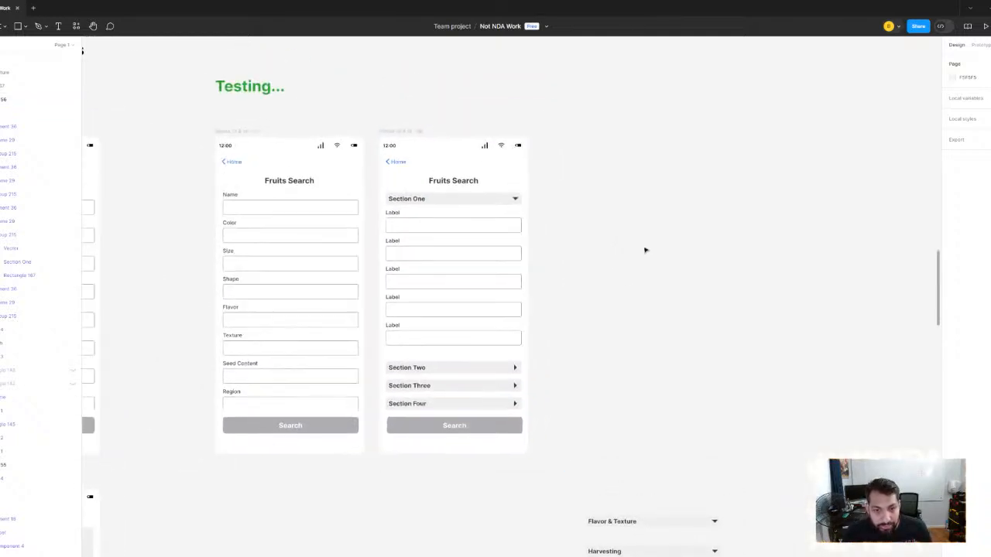
{"action": "left_click", "coordinate": [416, 132]}
{"action": "key", "text": "ctrl+d"}
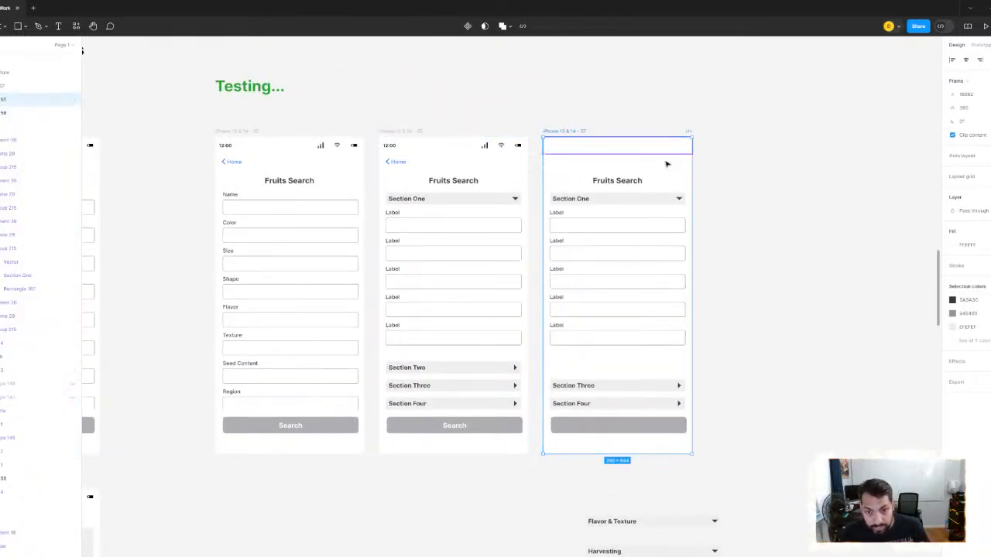
- Move the frame holding all four sections out of the duplicated Fruits Search screen onto the empty canvas beside it
{"action": "scroll", "coordinate": [782, 201], "scroll_direction": "up", "scroll_amount": 2}
{"action": "scroll", "coordinate": [783, 201], "scroll_direction": "down", "scroll_amount": 5}
{"action": "scroll", "coordinate": [795, 215], "scroll_direction": "right", "scroll_amount": 2}
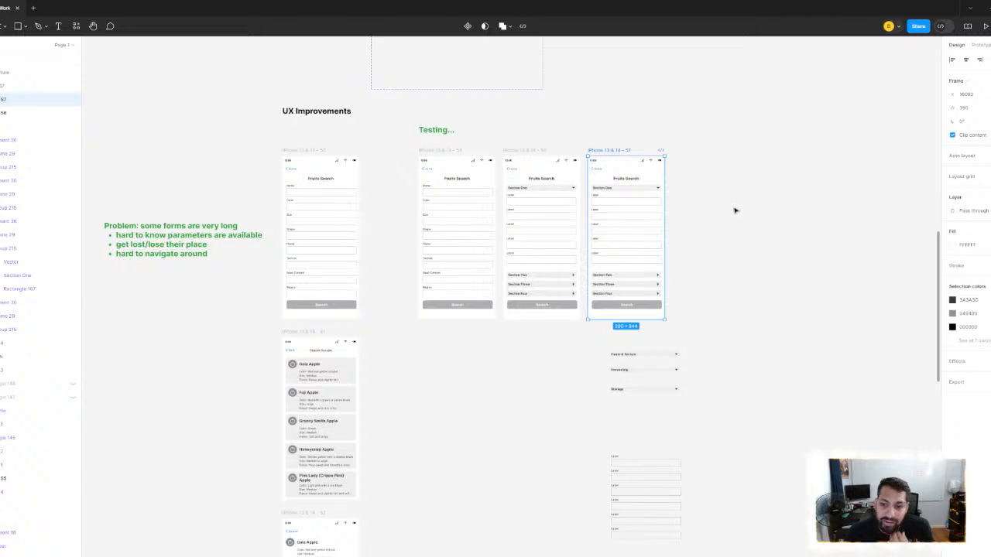
{"action": "scroll", "coordinate": [678, 212], "scroll_direction": "up", "scroll_amount": 5}
{"action": "left_click", "coordinate": [555, 142]}
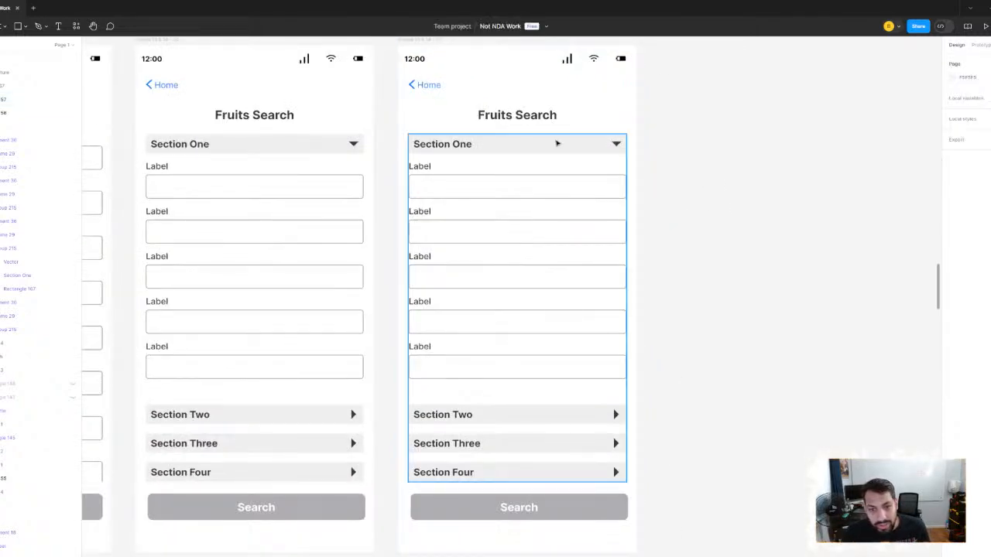
{"action": "scroll", "coordinate": [588, 206], "scroll_direction": "down", "scroll_amount": 3}
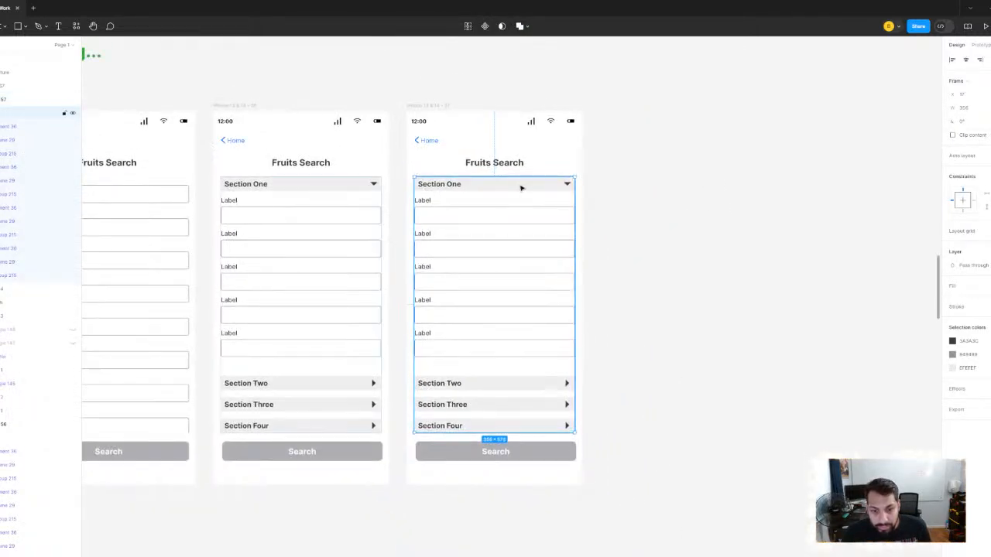
{"action": "left_click_drag", "start_coordinate": [553, 190], "coordinate": [773, 190]}
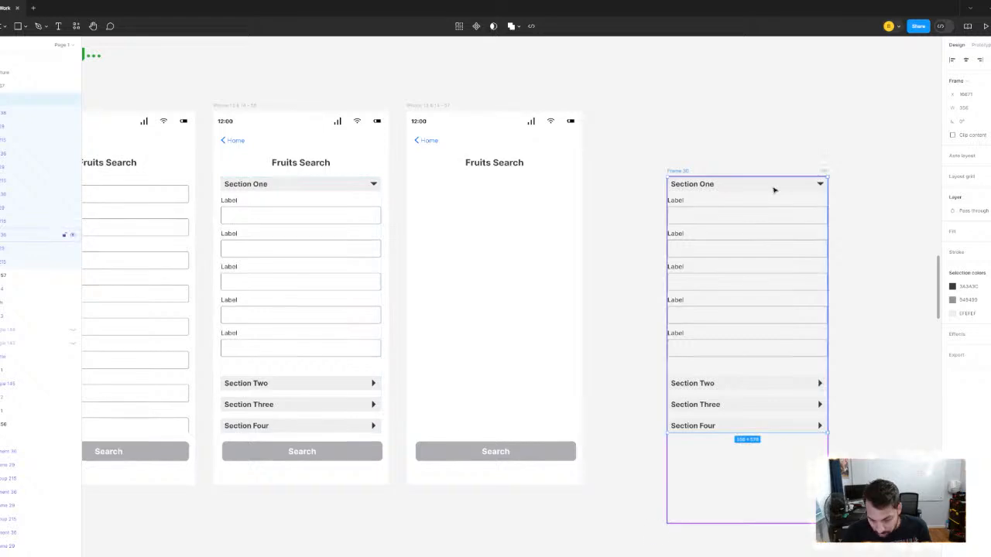
- Delete the frame with the four sections that sits on the canvas beside the emptied Fruits Search screen
{"action": "key", "text": "Delete"}
{"action": "scroll", "coordinate": [435, 197], "scroll_direction": "left", "scroll_amount": 5}
{"action": "left_click", "coordinate": [316, 173]}
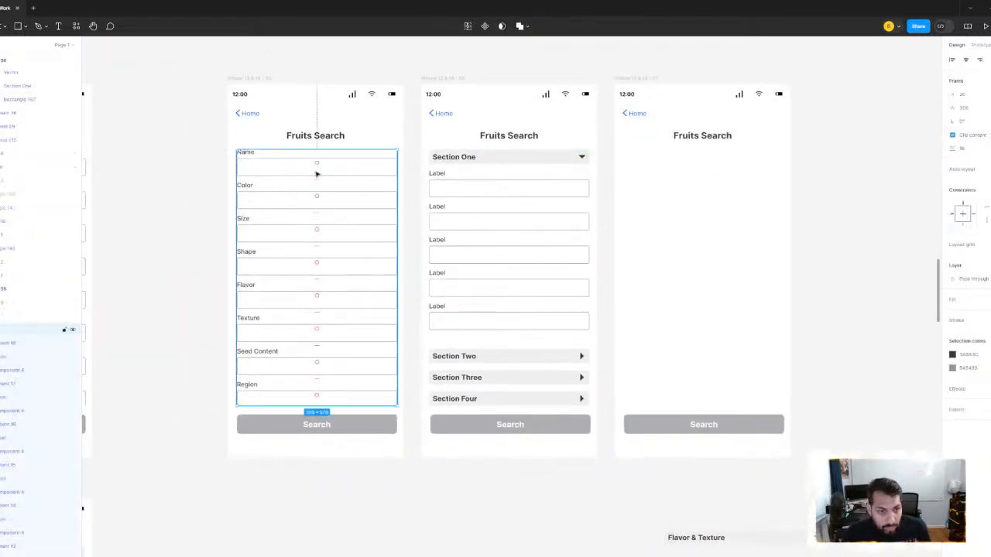
- Select the six loose labelled fields below the section headers and duplicate them directly beneath the originals
{"action": "scroll", "coordinate": [458, 194], "scroll_direction": "down", "scroll_amount": 6}
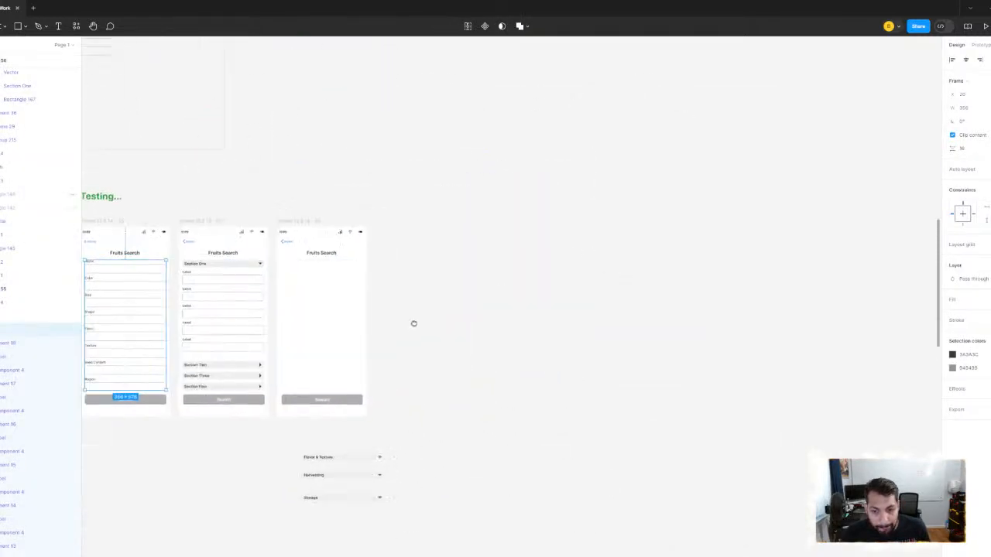
{"action": "scroll", "coordinate": [518, 250], "scroll_direction": "down", "scroll_amount": 3}
{"action": "scroll", "coordinate": [405, 287], "scroll_direction": "up", "scroll_amount": 2}
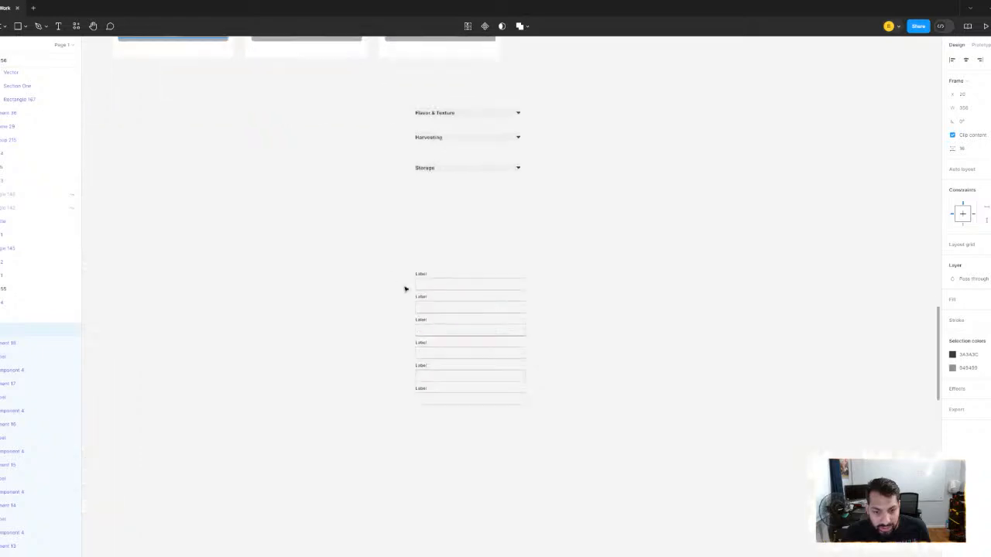
{"action": "left_click_drag", "start_coordinate": [404, 257], "coordinate": [487, 177]}
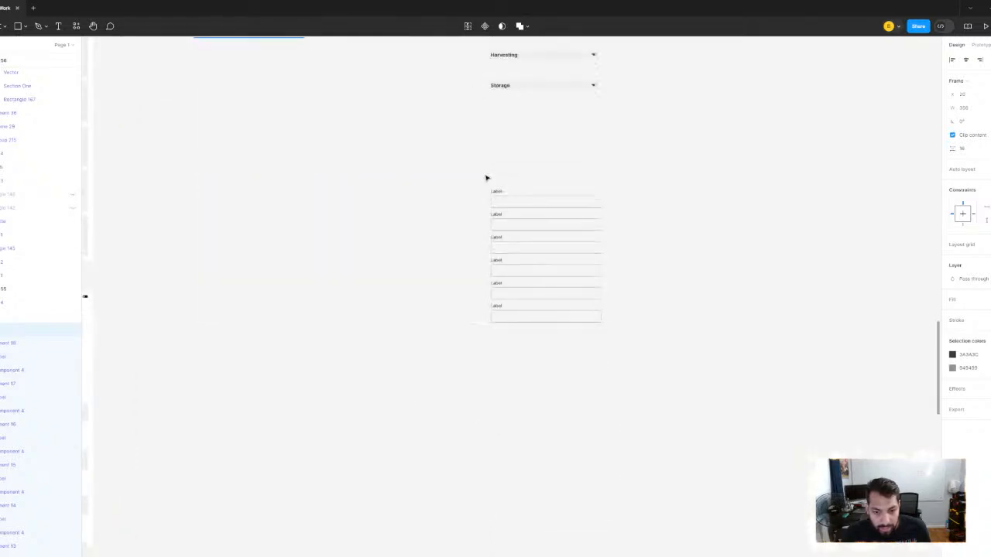
{"action": "left_click", "coordinate": [503, 205]}
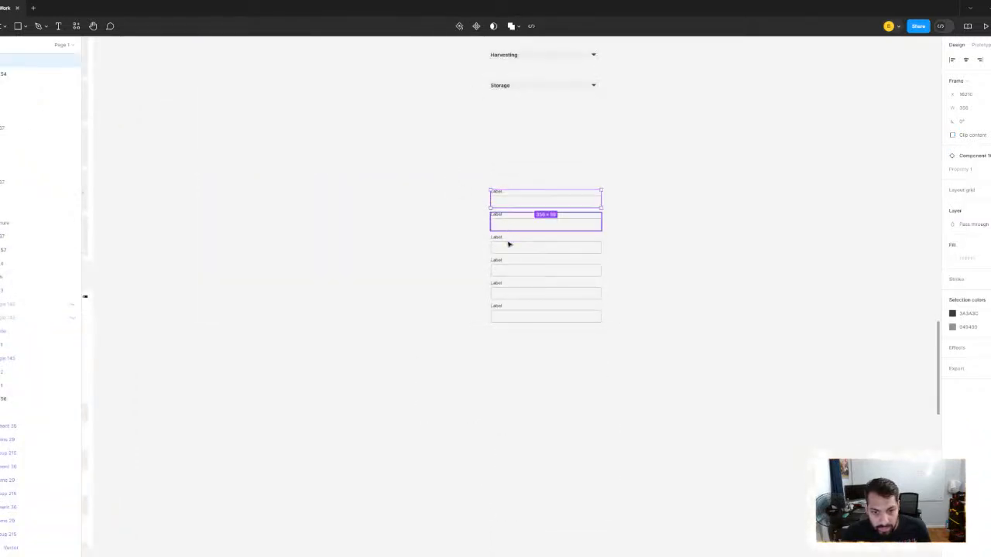
{"action": "left_click_drag", "start_coordinate": [439, 150], "coordinate": [604, 382]}
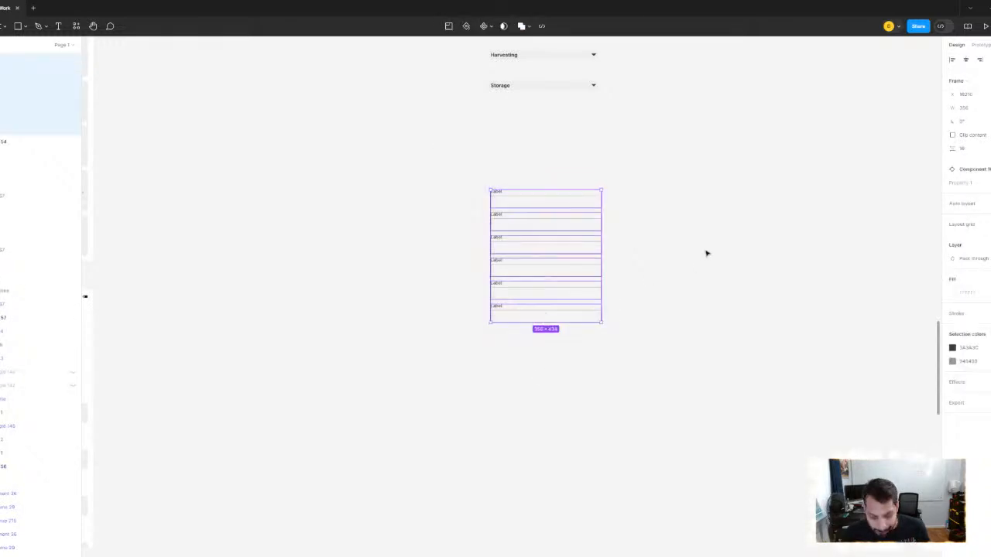
{"action": "left_click_drag", "start_coordinate": [574, 205], "coordinate": [573, 346]}
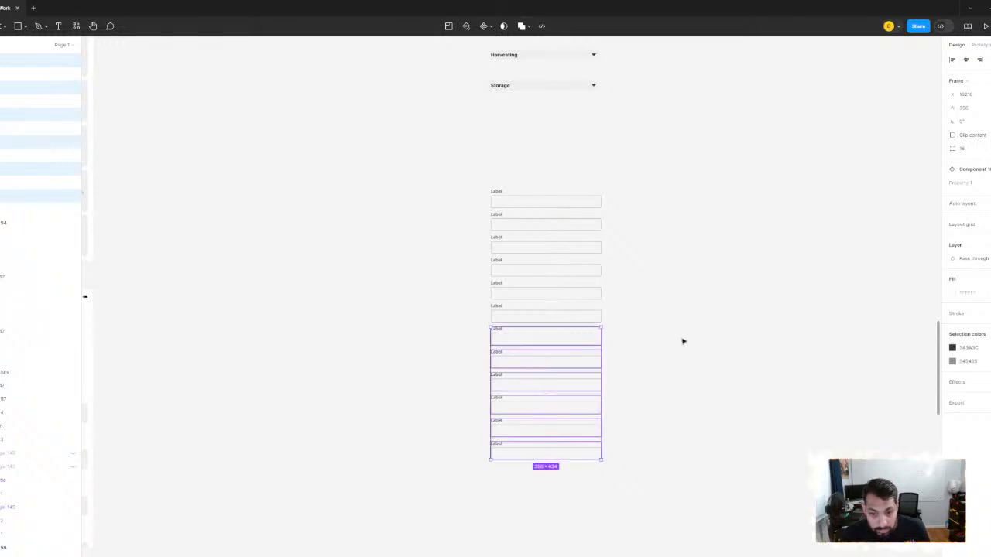
- Select the column of twelve labelled fields and duplicate it directly below, keeping the same spacing
{"action": "scroll", "coordinate": [674, 338], "scroll_direction": "down", "scroll_amount": 2}
{"action": "left_click_drag", "start_coordinate": [404, 102], "coordinate": [533, 467]}
{"action": "left_click_drag", "start_coordinate": [571, 136], "coordinate": [569, 410]}
{"action": "scroll", "coordinate": [675, 274], "scroll_direction": "down", "scroll_amount": 3}
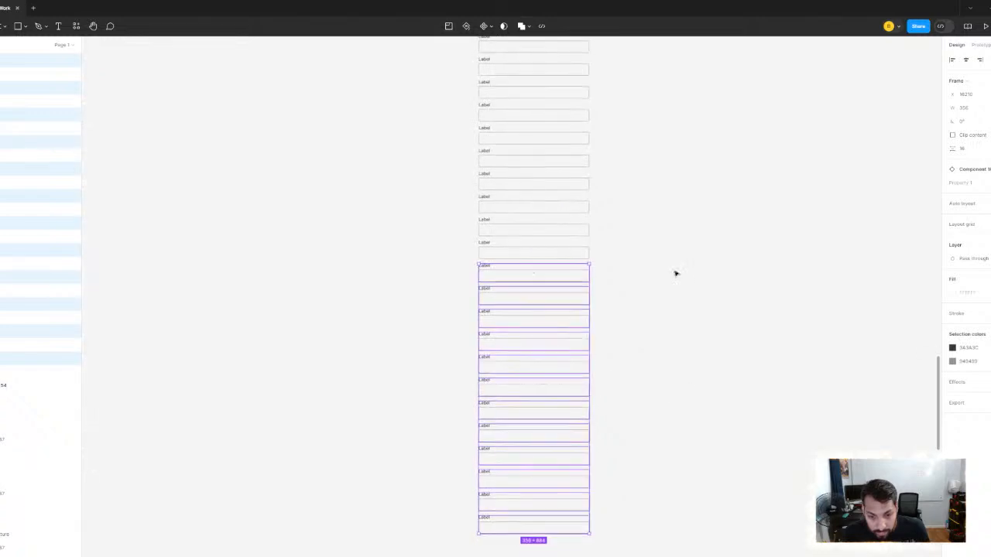
- Select the whole column of 24 labelled fields and move it up beside the emptied Fruits Search screen
{"action": "scroll", "coordinate": [675, 273], "scroll_direction": "down", "scroll_amount": 5}
{"action": "left_click", "coordinate": [693, 283]}
{"action": "left_click_drag", "start_coordinate": [569, 149], "coordinate": [623, 420]}
{"action": "scroll", "coordinate": [658, 293], "scroll_direction": "up", "scroll_amount": 5}
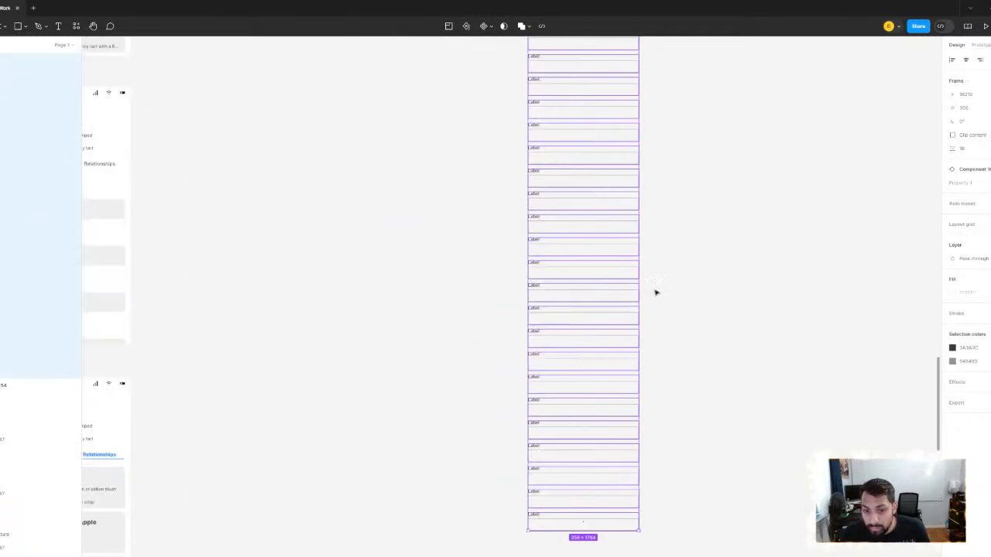
{"action": "left_click", "coordinate": [713, 275]}
{"action": "scroll", "coordinate": [697, 290], "scroll_direction": "down", "scroll_amount": 5}
{"action": "scroll", "coordinate": [665, 325], "scroll_direction": "up", "scroll_amount": 2}
{"action": "left_click_drag", "start_coordinate": [503, 236], "coordinate": [573, 529]}
{"action": "left_click_drag", "start_coordinate": [584, 265], "coordinate": [569, 223]}
{"action": "scroll", "coordinate": [427, 246], "scroll_direction": "up", "scroll_amount": 3}
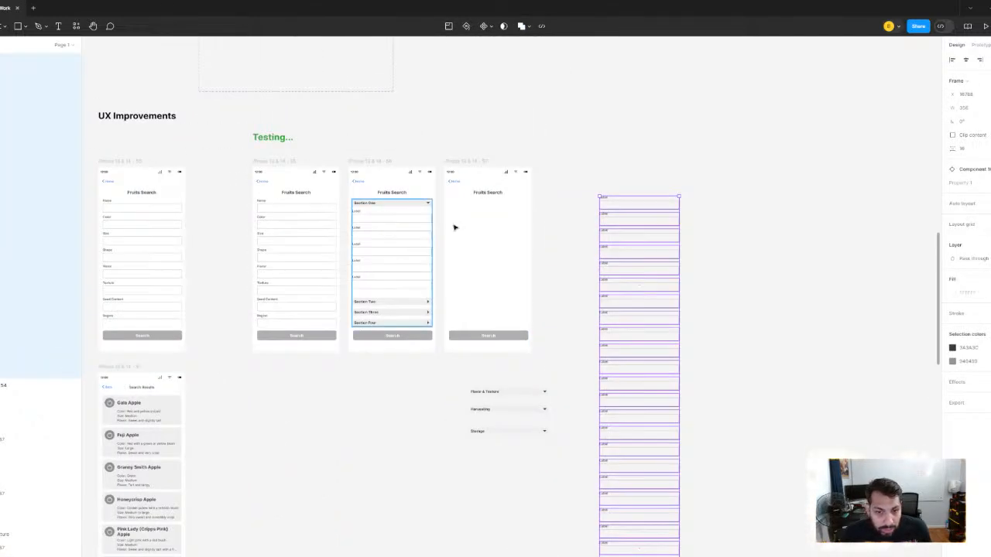
{"action": "scroll", "coordinate": [428, 235], "scroll_direction": "up", "scroll_amount": 2}
{"action": "left_click_drag", "start_coordinate": [839, 122], "coordinate": [732, 140]}
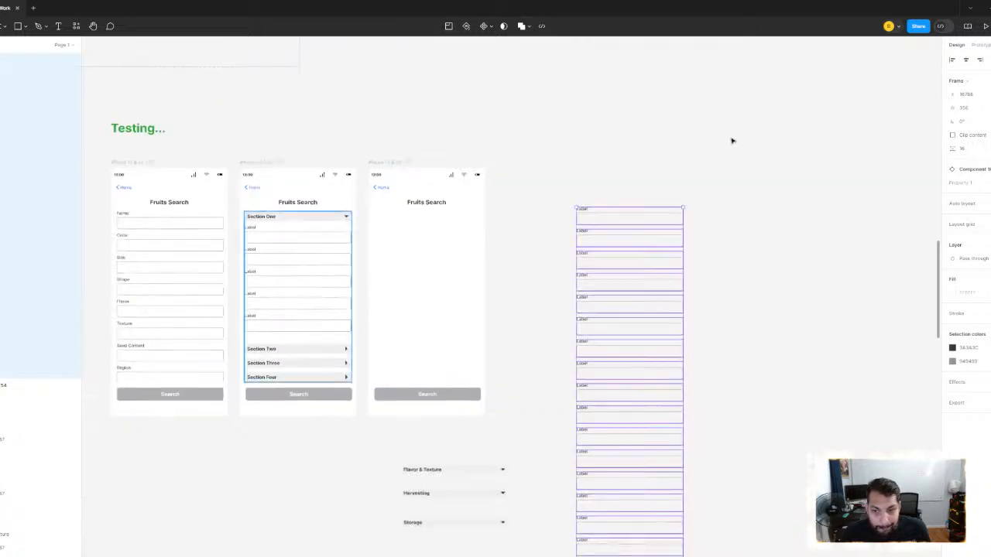
- Duplicate the Fruits Search title above the column of labelled fields and change the copy's text to Section One
{"action": "left_click", "coordinate": [661, 179]}
{"action": "scroll", "coordinate": [661, 179], "scroll_direction": "up", "scroll_amount": 5}
{"action": "scroll", "coordinate": [406, 177], "scroll_direction": "down", "scroll_amount": 4}
{"action": "left_click_drag", "start_coordinate": [431, 187], "coordinate": [531, 210]}
{"action": "left_click", "coordinate": [491, 218]}
{"action": "scroll", "coordinate": [551, 209], "scroll_direction": "up", "scroll_amount": 4}
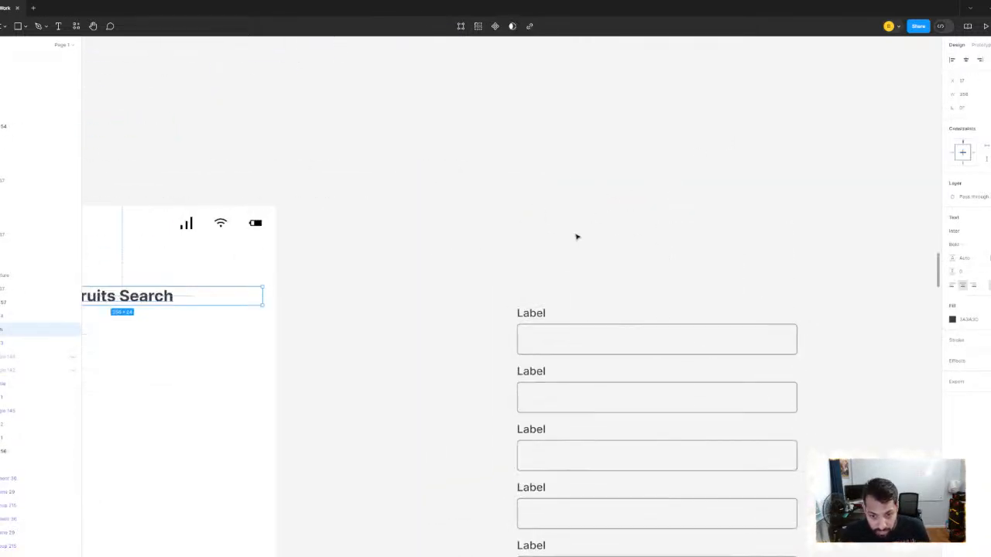
{"action": "left_click", "coordinate": [577, 237]}
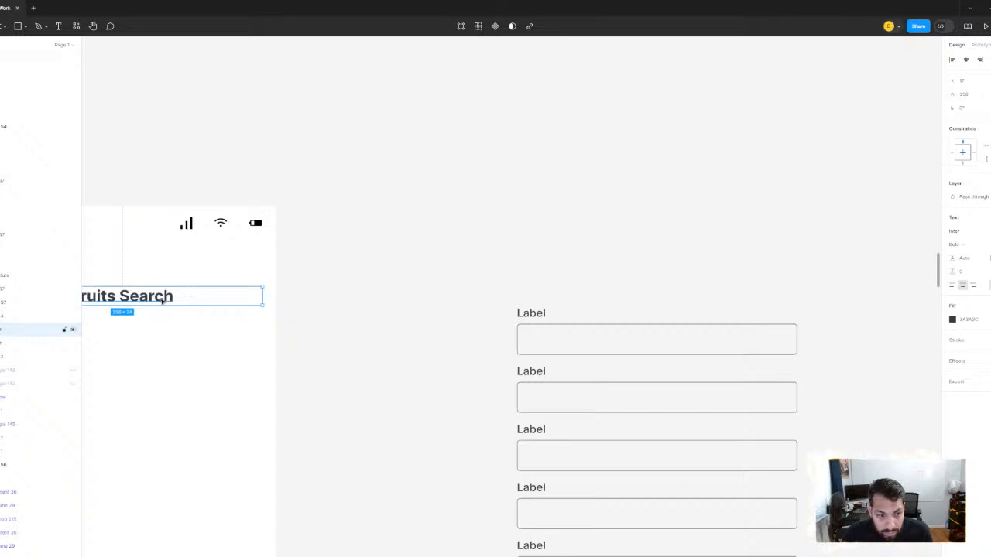
{"action": "left_click_drag", "start_coordinate": [161, 300], "coordinate": [630, 278]}
{"action": "double_click", "coordinate": [630, 277]}
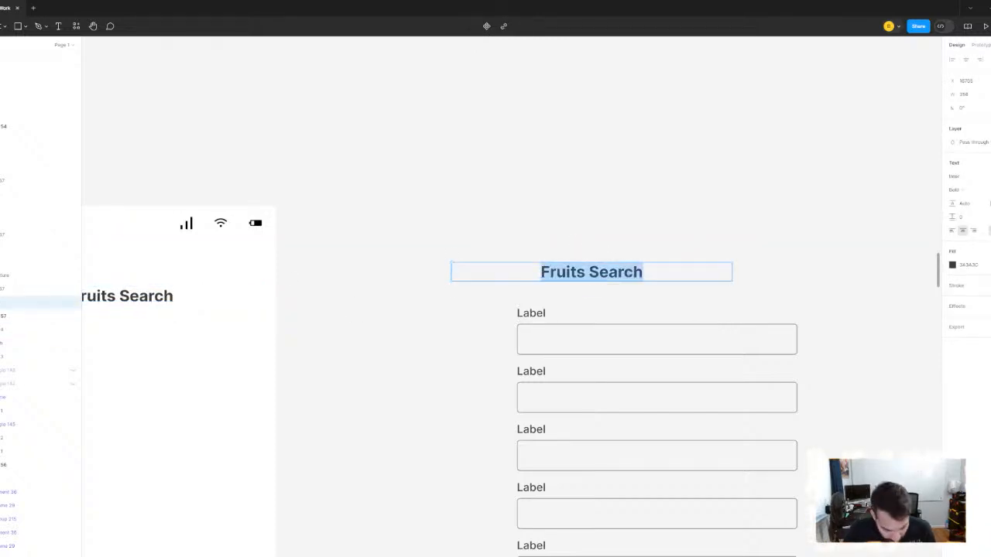
{"action": "type", "text": "Section"}
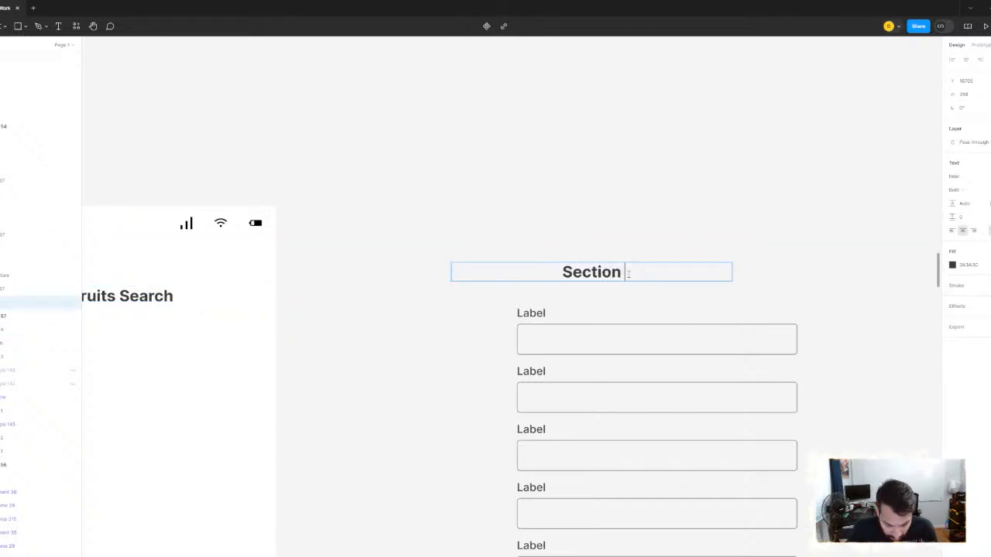
{"action": "type", "text": " One"}
{"action": "key", "text": "Escape"}
{"action": "scroll", "coordinate": [597, 259], "scroll_direction": "down", "scroll_amount": 5}
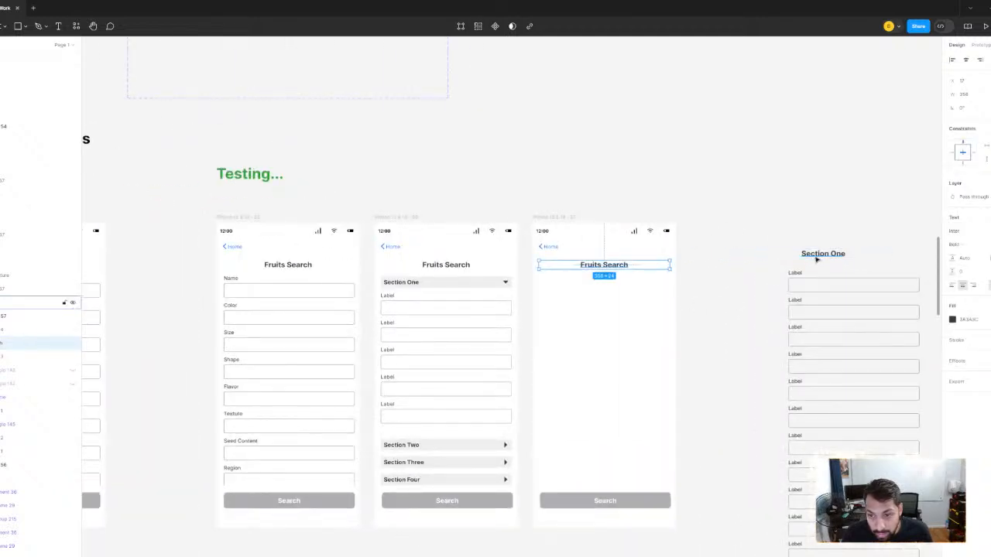
- Move the Section One heading into the emptied screen below its title and reduce the heading's font size
{"action": "left_click_drag", "start_coordinate": [814, 256], "coordinate": [611, 298]}
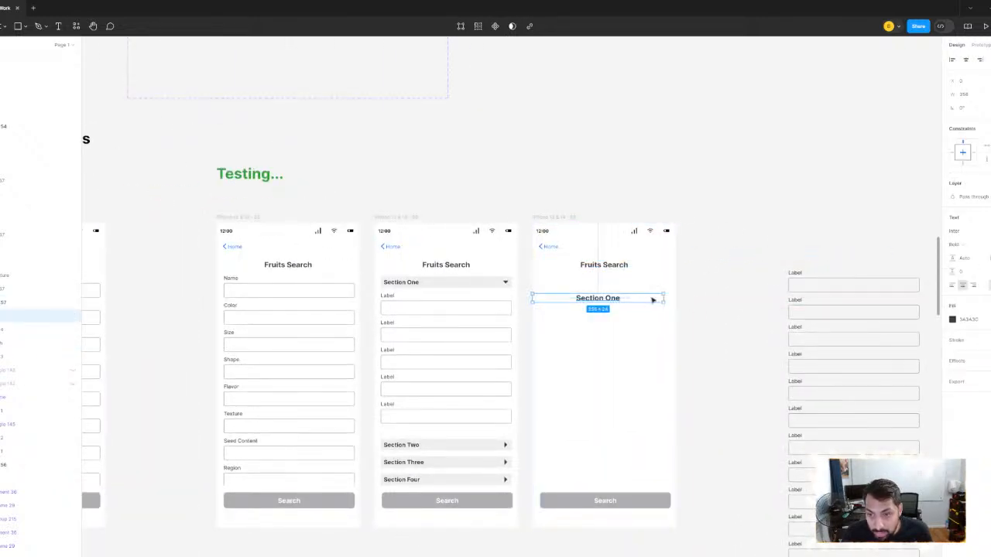
{"action": "left_click", "coordinate": [989, 245]}
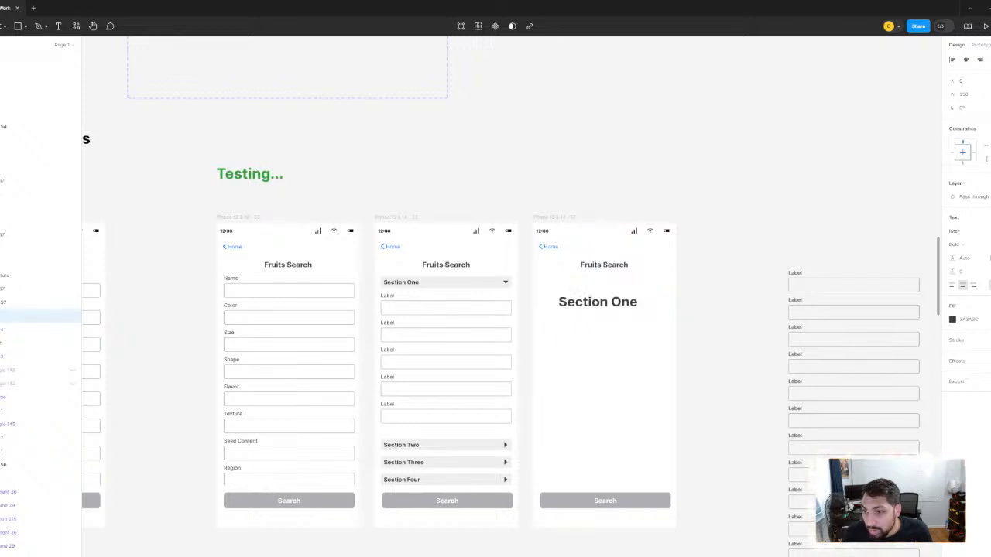
{"action": "scroll", "coordinate": [596, 332], "scroll_direction": "up", "scroll_amount": 3, "text": "ctrl"}
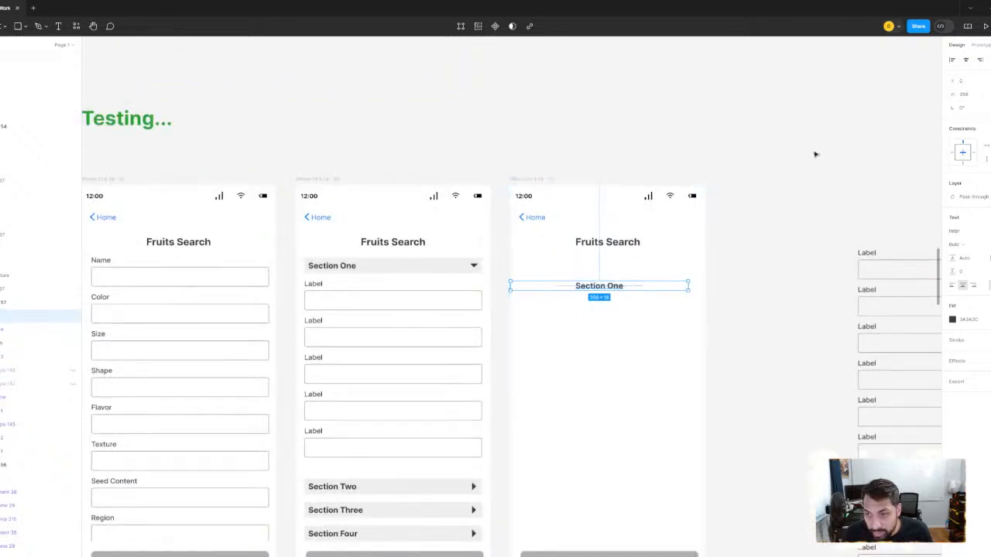
- Centre the Section One heading's text box horizontally in the screen and left-align its text
{"action": "left_click", "coordinate": [966, 60]}
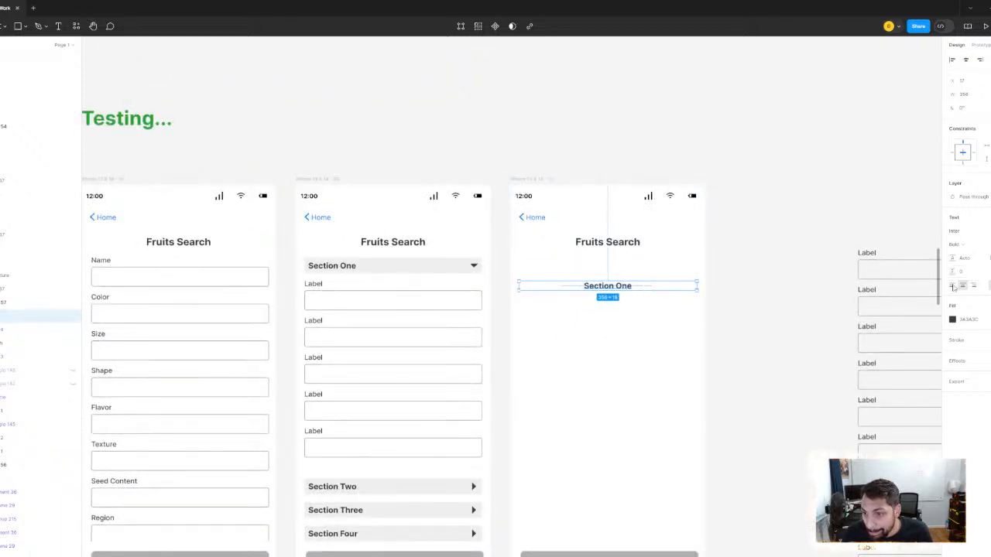
{"action": "left_click", "coordinate": [953, 286]}
{"action": "scroll", "coordinate": [557, 288], "scroll_direction": "up", "scroll_amount": 2, "text": "ctrl"}
- Shift the Section One heading up so it sits just beneath the Fruits Search title
{"action": "left_click_drag", "start_coordinate": [550, 283], "coordinate": [551, 272]}
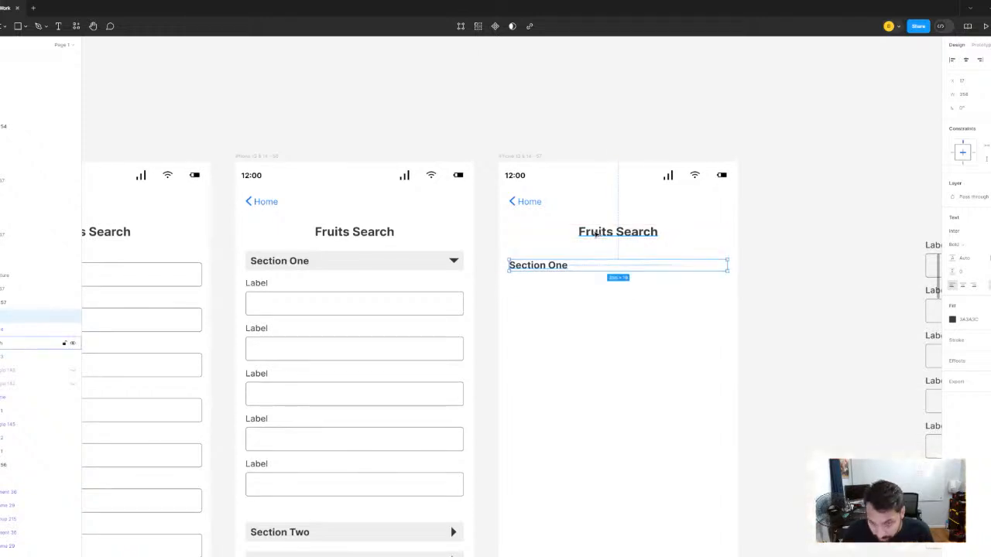
{"action": "key", "text": "Up"}
{"action": "key", "text": "Up"}
{"action": "key", "text": "Up"}
{"action": "key", "text": "Up"}
{"action": "key", "text": "Up"}
{"action": "key", "text": "Up"}
{"action": "key", "text": "Up"}
{"action": "key", "text": "Up"}
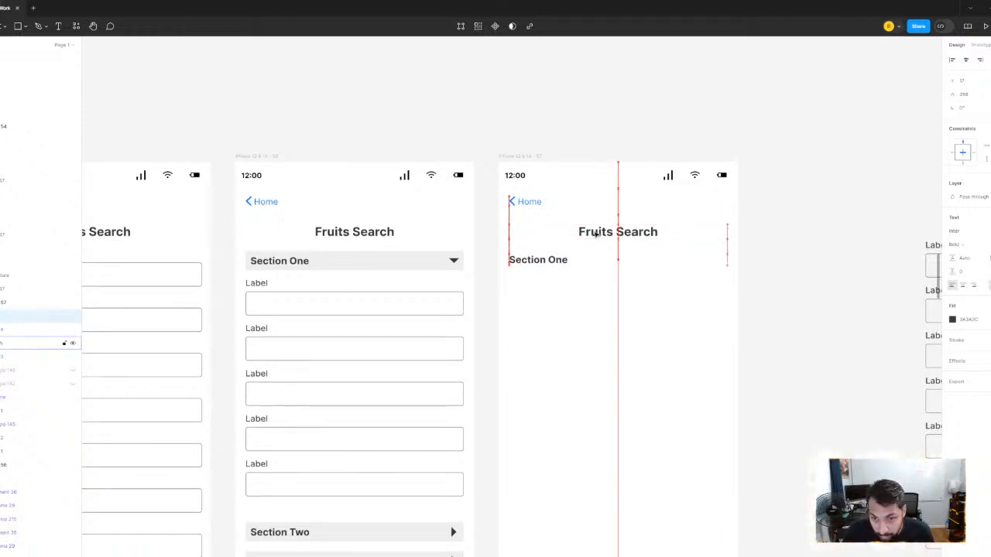
{"action": "key", "text": "Up"}
{"action": "key", "text": "Up"}
{"action": "key", "text": "Up"}
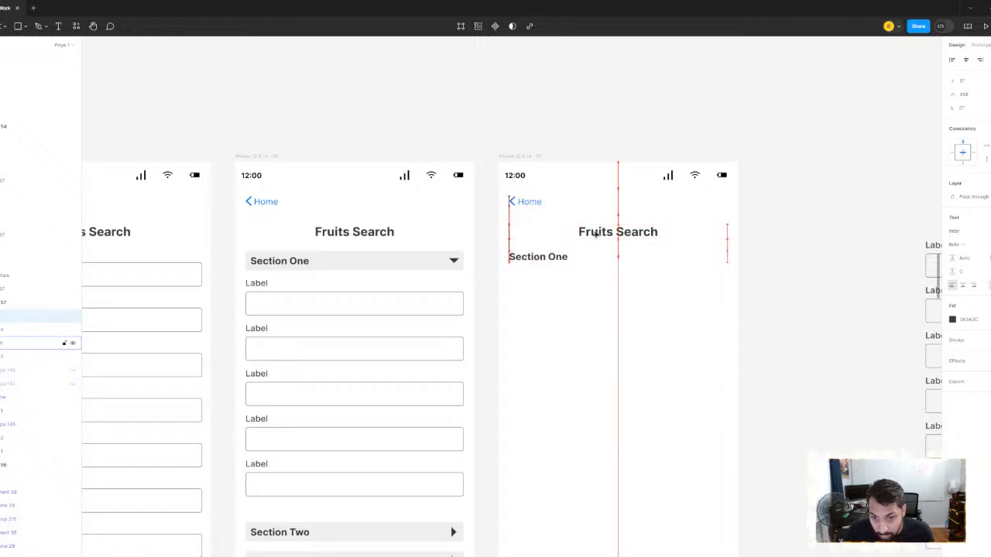
- Count off the upper labelled fields in the loose column by selecting them in groups of three, three and four
{"action": "scroll", "coordinate": [642, 219], "scroll_direction": "down", "scroll_amount": 2}
{"action": "left_click_drag", "start_coordinate": [631, 267], "coordinate": [422, 282]}
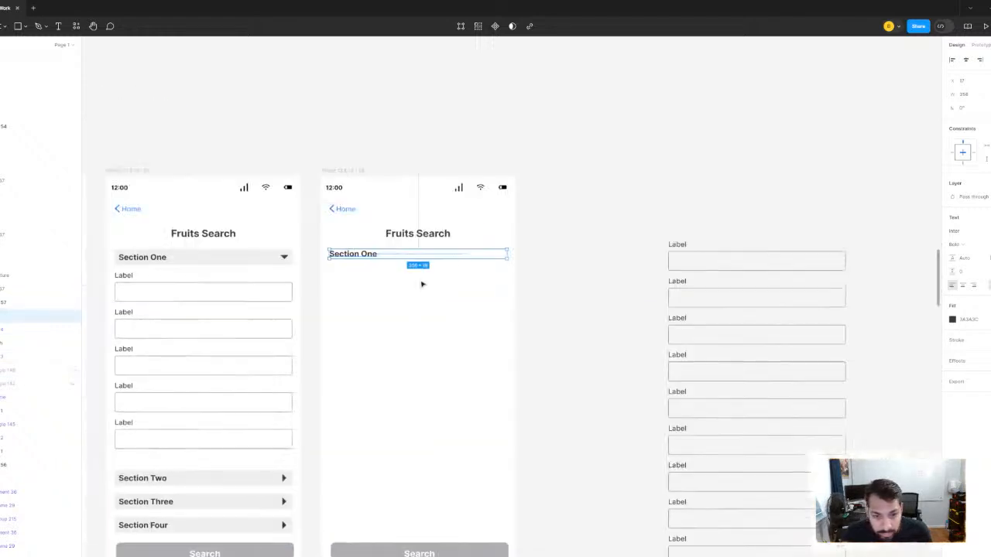
{"action": "scroll", "coordinate": [697, 244], "scroll_direction": "down", "scroll_amount": 1}
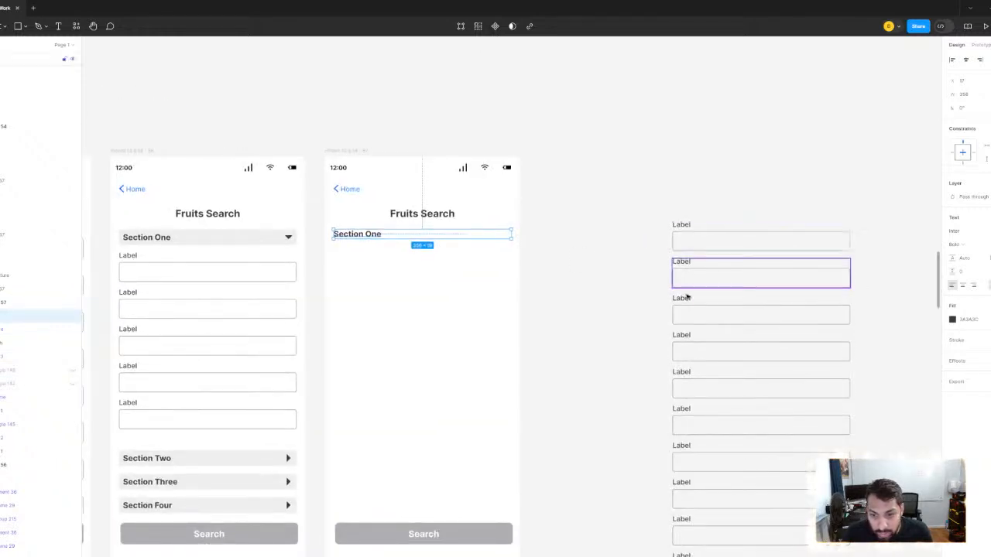
{"action": "scroll", "coordinate": [635, 202], "scroll_direction": "down", "scroll_amount": 2}
{"action": "scroll", "coordinate": [632, 179], "scroll_direction": "down", "scroll_amount": 2}
{"action": "left_click_drag", "start_coordinate": [640, 146], "coordinate": [681, 248]}
{"action": "scroll", "coordinate": [586, 237], "scroll_direction": "down", "scroll_amount": 1}
{"action": "scroll", "coordinate": [587, 237], "scroll_direction": "down", "scroll_amount": 3}
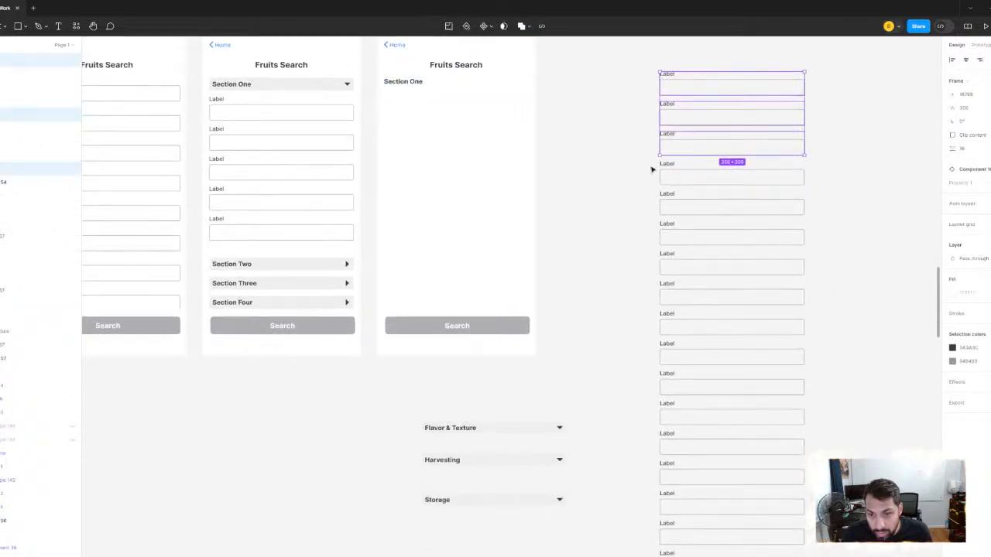
{"action": "left_click_drag", "start_coordinate": [652, 169], "coordinate": [670, 243]}
{"action": "scroll", "coordinate": [599, 188], "scroll_direction": "down", "scroll_amount": 4}
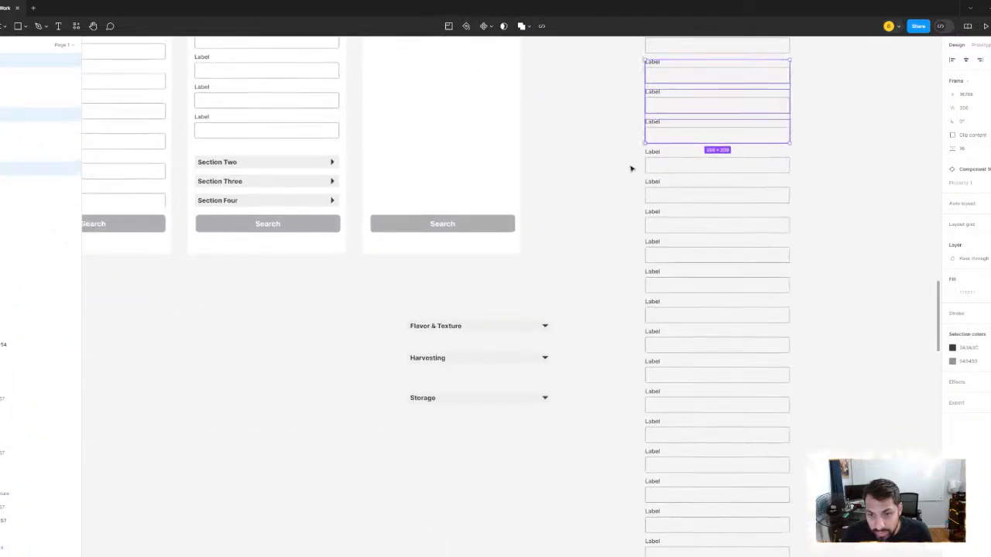
{"action": "left_click_drag", "start_coordinate": [630, 168], "coordinate": [633, 250]}
{"action": "scroll", "coordinate": [602, 225], "scroll_direction": "down", "scroll_amount": 4}
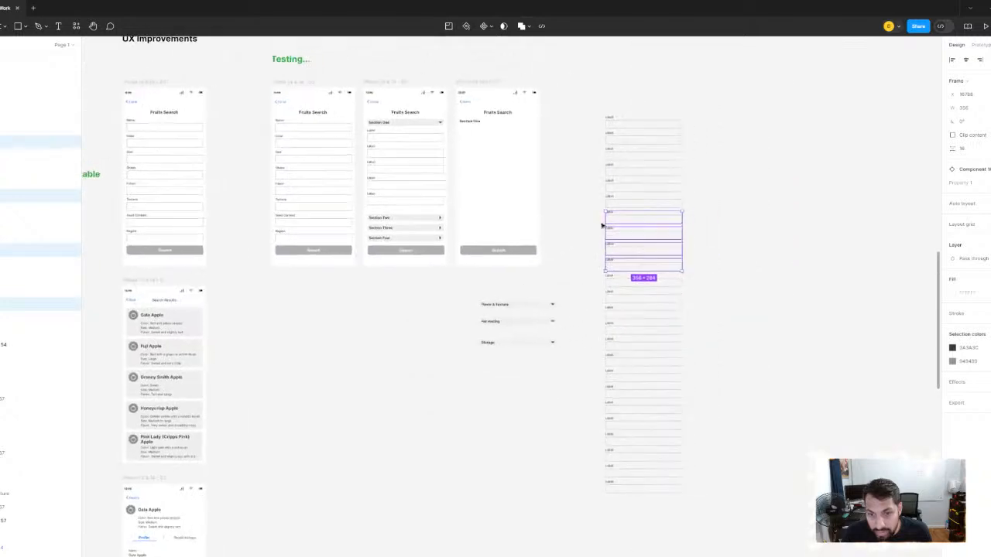
- Move the top ten labelled fields from the loose column into the third screen, beneath the Section One heading
{"action": "left_click_drag", "start_coordinate": [609, 93], "coordinate": [624, 256]}
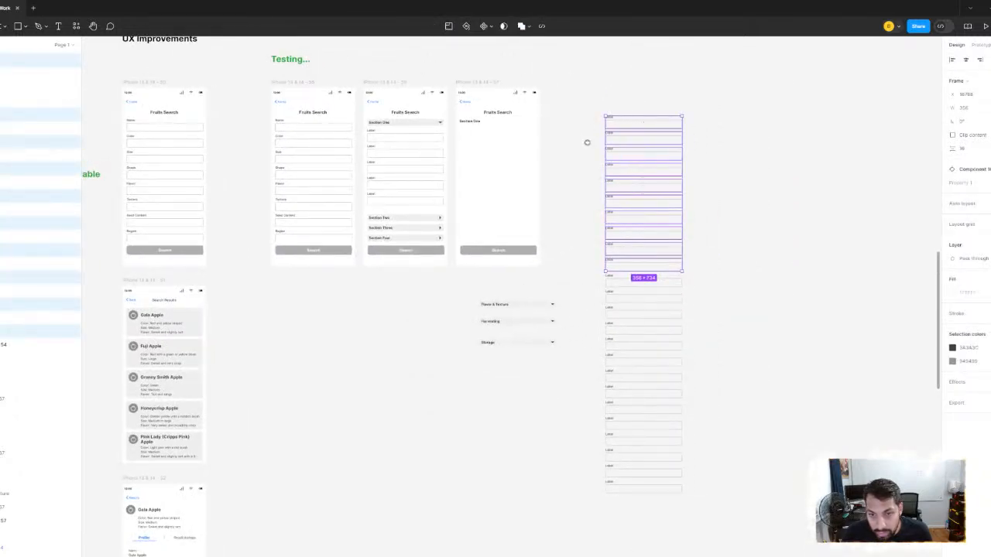
{"action": "scroll", "coordinate": [586, 142], "scroll_direction": "up", "scroll_amount": 2}
{"action": "left_click_drag", "start_coordinate": [583, 188], "coordinate": [497, 209]}
{"action": "scroll", "coordinate": [501, 208], "scroll_direction": "up", "scroll_amount": 3}
{"action": "scroll", "coordinate": [445, 191], "scroll_direction": "up", "scroll_amount": 5}
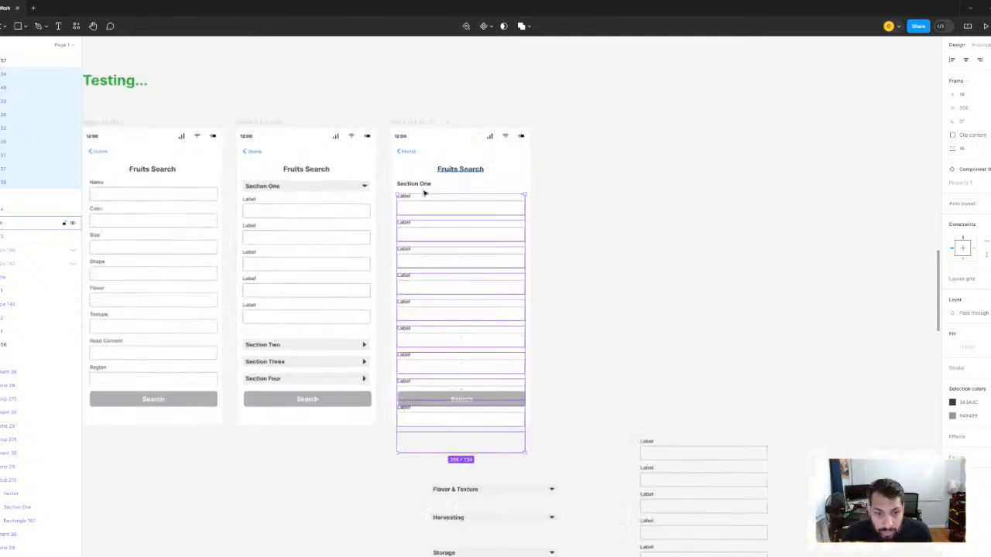
- Check the gap above the ten fields and nudge them up closer to the Section One heading
{"action": "key", "text": "alt"}
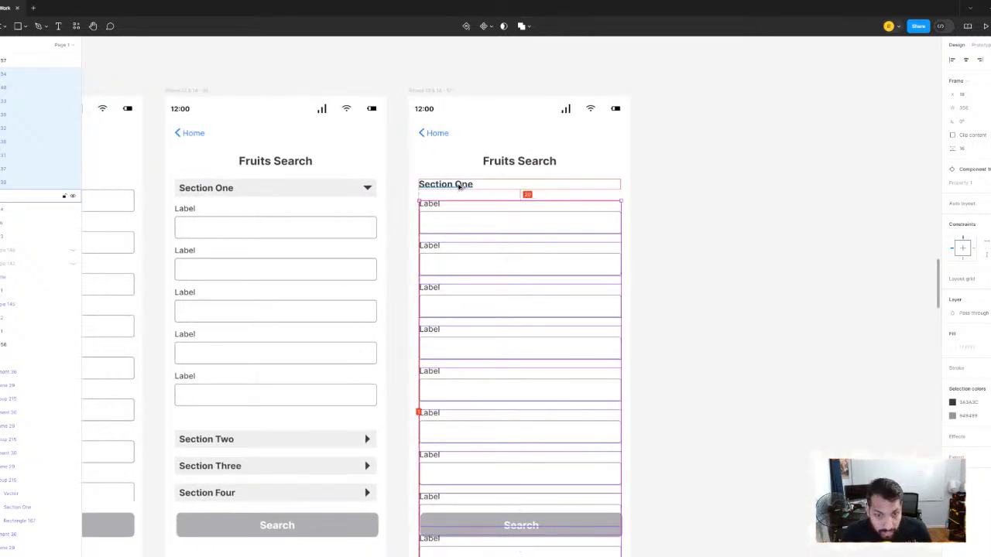
{"action": "key", "text": "Up"}
{"action": "key", "text": "Up"}
{"action": "key", "text": "Up"}
{"action": "key", "text": "Up"}
{"action": "key", "text": "alt"}
{"action": "key", "text": "Up"}
{"action": "key", "text": "Up"}
{"action": "key", "text": "Up"}
{"action": "key", "text": "Up"}
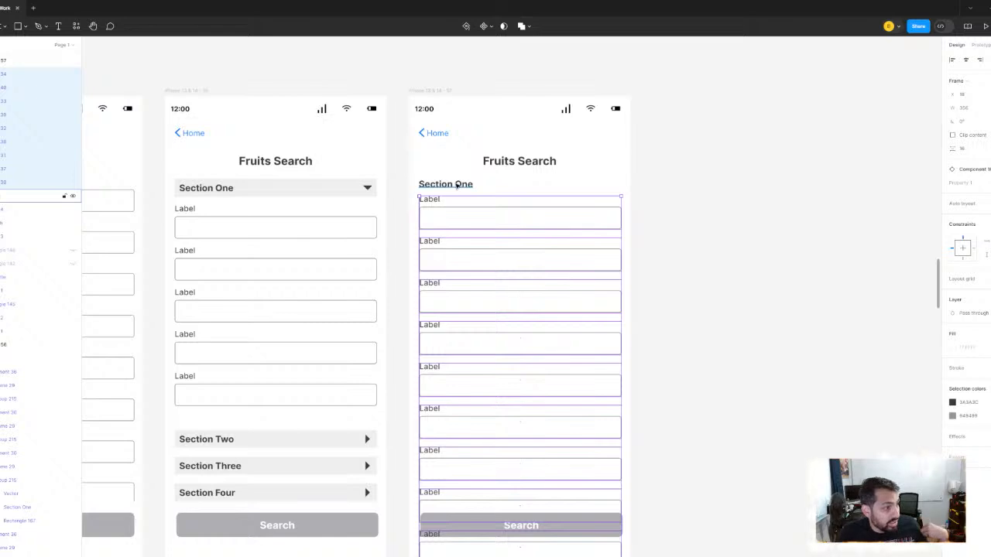
- Nudge the ten fields down slightly to leave a gap of 14 below the Section One heading
{"action": "left_click", "coordinate": [457, 186]}
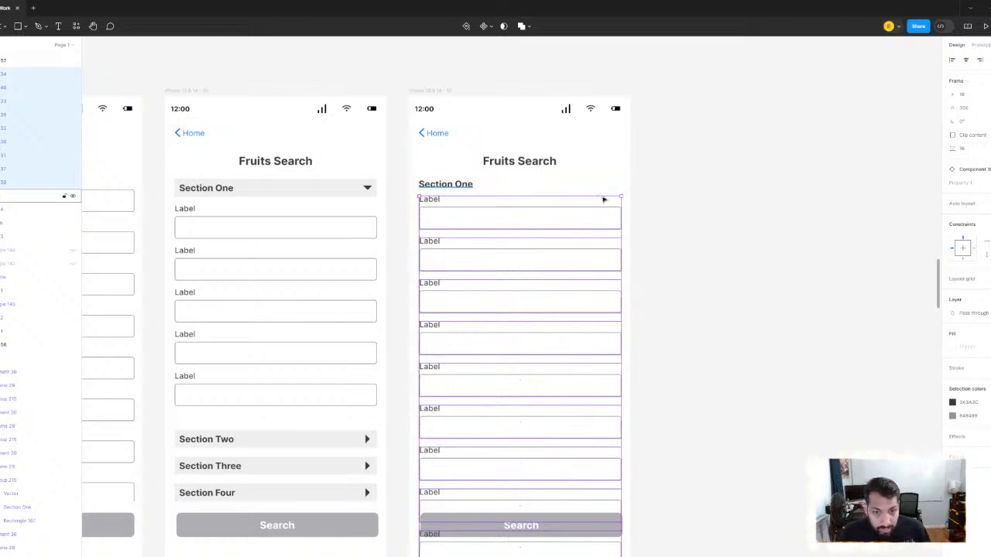
{"action": "scroll", "coordinate": [557, 199], "scroll_direction": "down", "scroll_amount": 3}
{"action": "scroll", "coordinate": [500, 196], "scroll_direction": "up", "scroll_amount": 2}
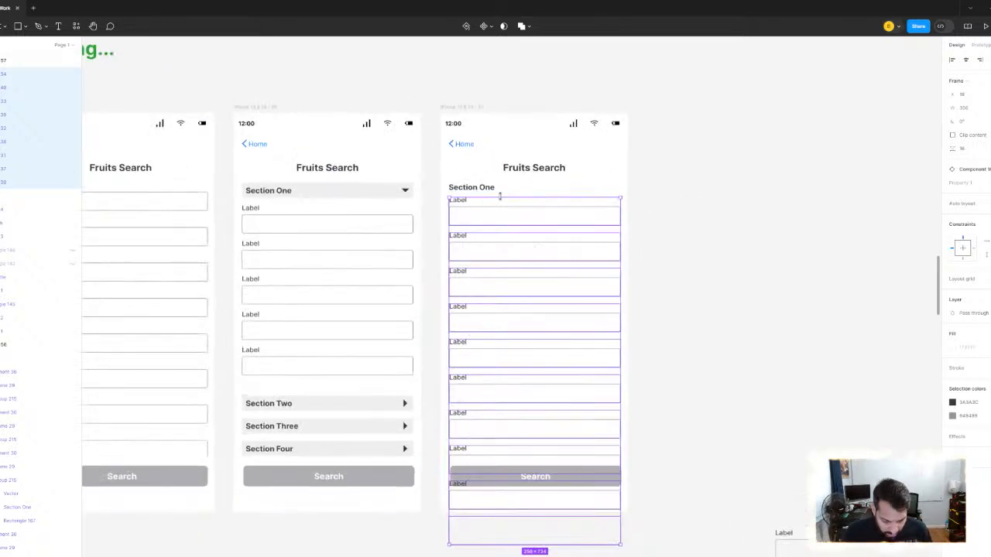
{"action": "key", "text": "Down"}
{"action": "key", "text": "Down"}
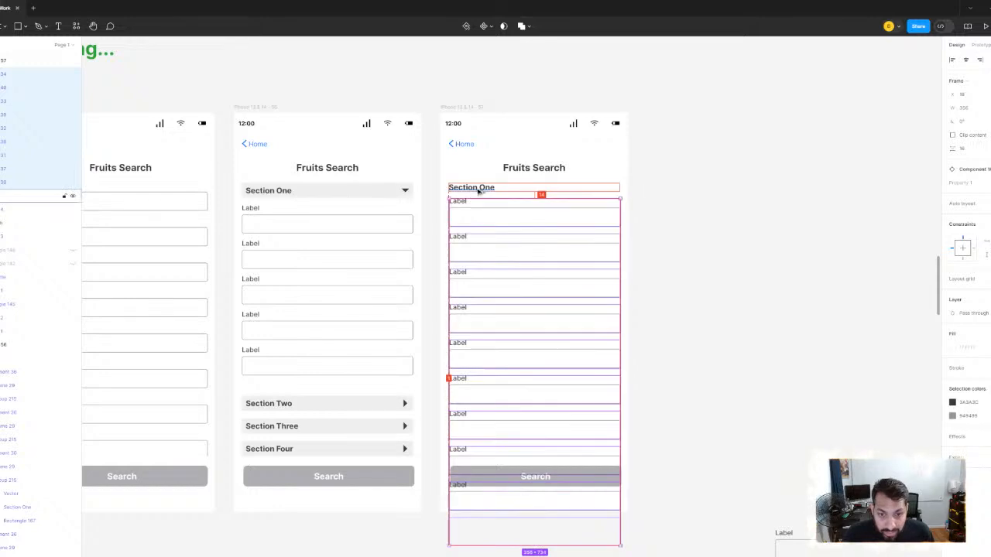
- Group the Section One heading with its ten fields and move the group out beside the third screen
{"action": "key", "text": "Down"}
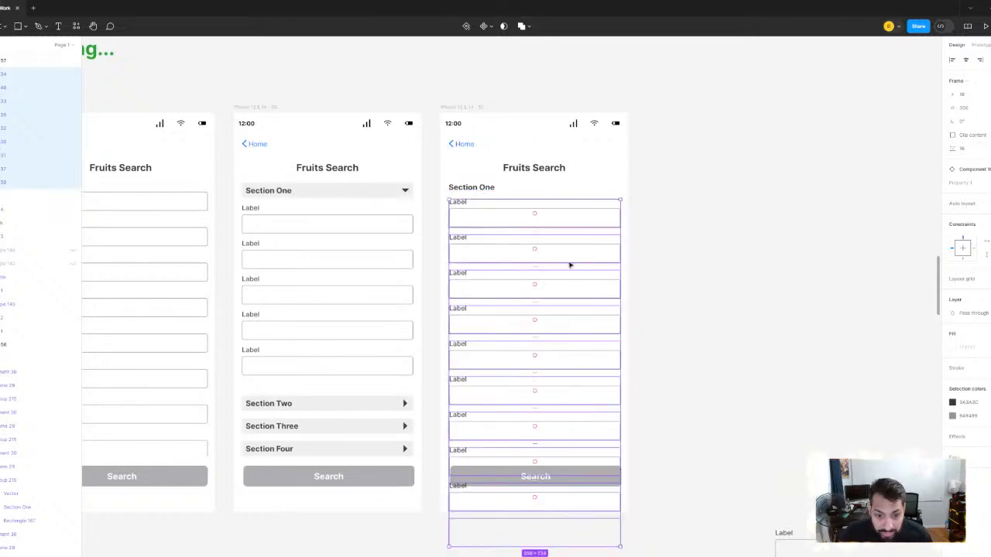
{"action": "left_click", "coordinate": [480, 190], "text": "shift"}
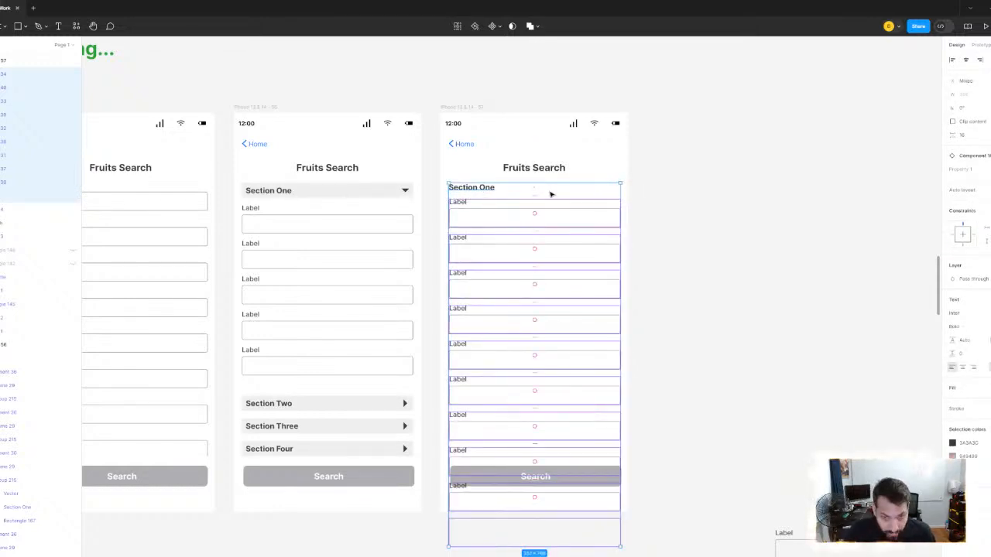
{"action": "key", "text": "ctrl+g"}
{"action": "scroll", "coordinate": [590, 197], "scroll_direction": "down", "scroll_amount": 2}
{"action": "left_click_drag", "start_coordinate": [518, 219], "coordinate": [703, 137]}
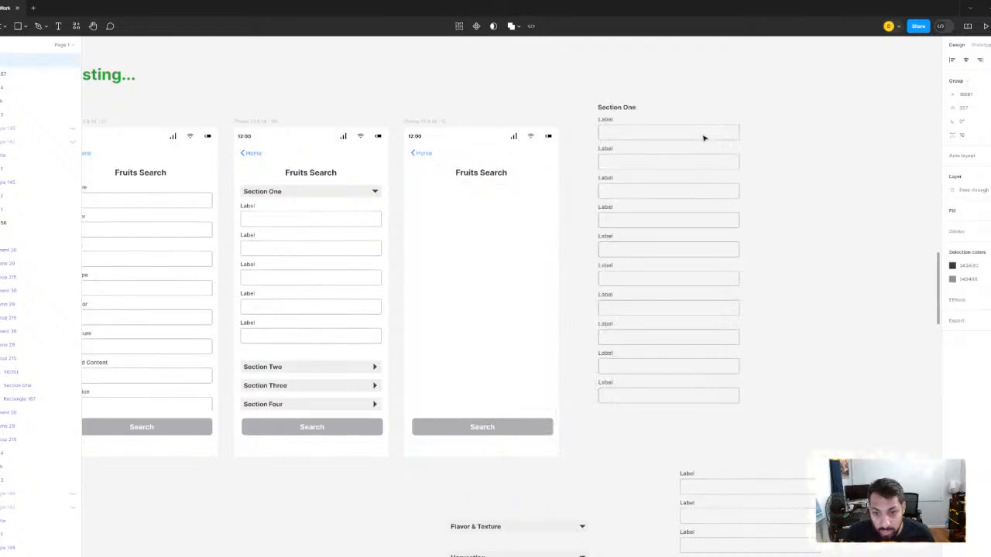
{"action": "scroll", "coordinate": [562, 215], "scroll_direction": "right", "scroll_amount": 5}
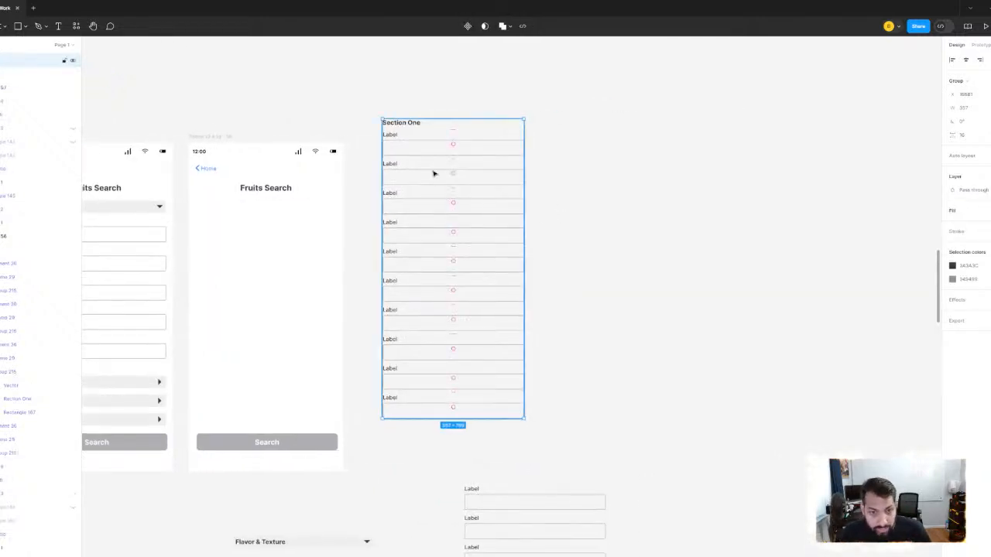
- Duplicate the Section One group beside the original and change the copy's heading to Section Two
{"action": "left_click_drag", "start_coordinate": [434, 172], "coordinate": [604, 186], "text": "alt"}
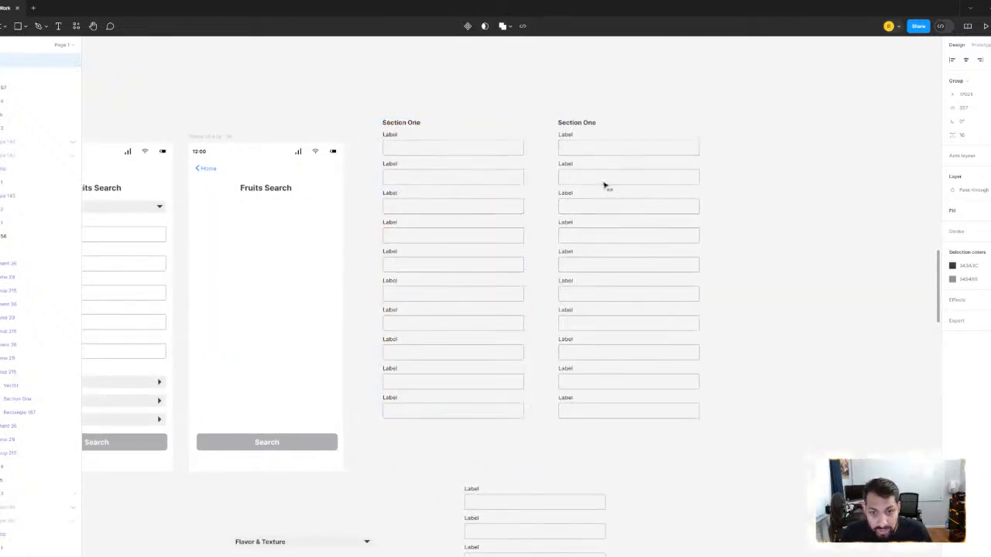
{"action": "double_click", "coordinate": [586, 124]}
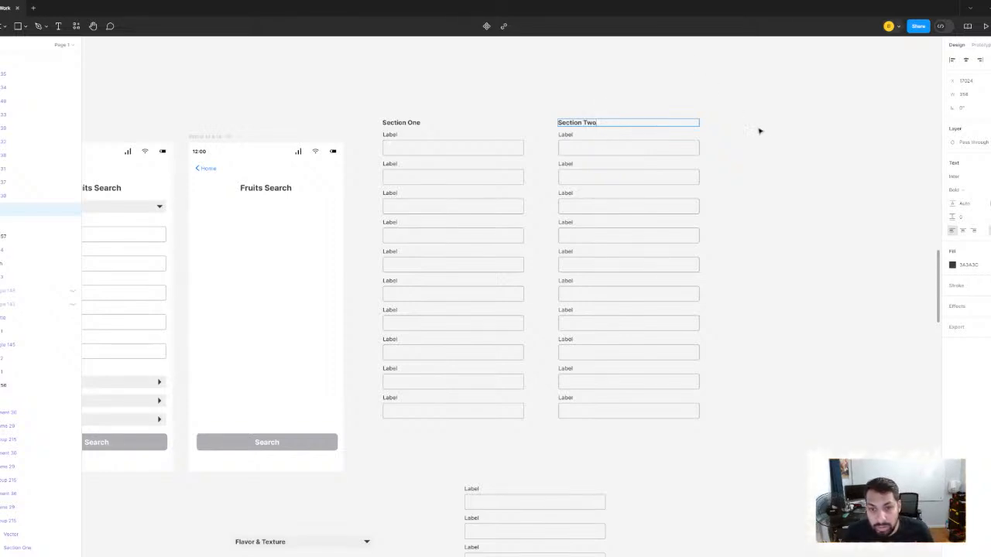
{"action": "left_click", "coordinate": [775, 186]}
- Duplicate the Section Two group alongside it and change the copy's heading to Section Three
{"action": "left_click", "coordinate": [629, 193]}
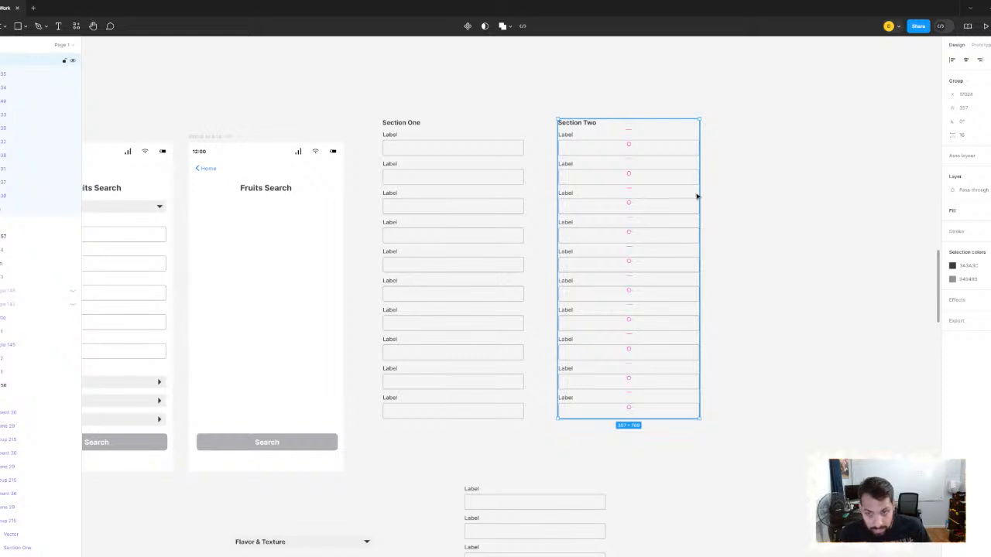
{"action": "left_click_drag", "start_coordinate": [615, 186], "coordinate": [807, 193], "text": "alt"}
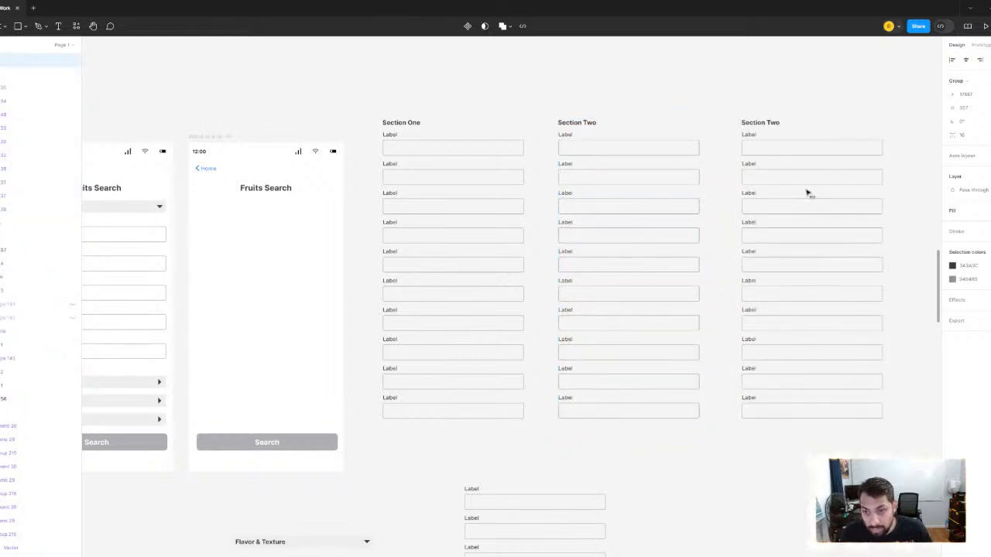
{"action": "double_click", "coordinate": [769, 123]}
{"action": "left_click", "coordinate": [790, 123]}
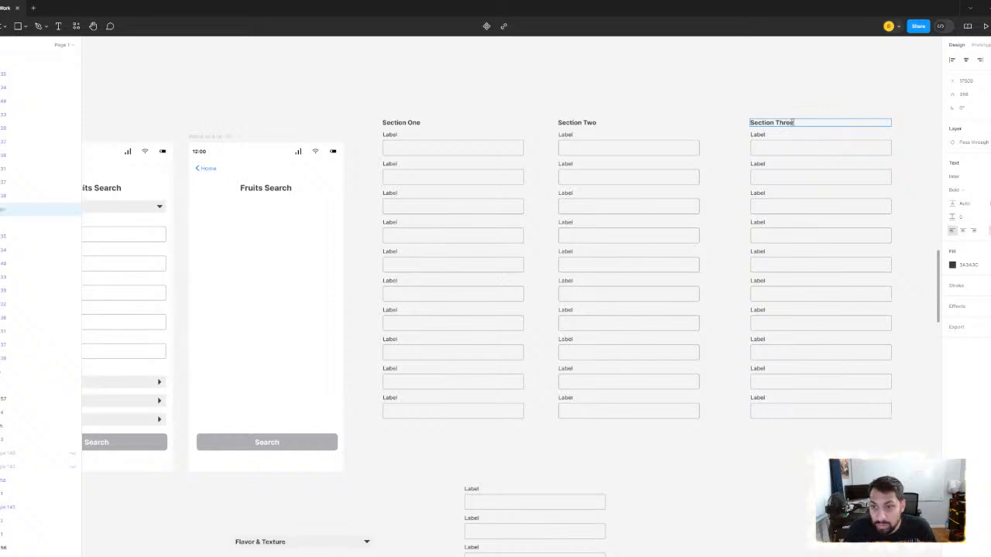
{"action": "scroll", "coordinate": [589, 97], "scroll_direction": "right", "scroll_amount": 5}
{"action": "left_click", "coordinate": [643, 186]}
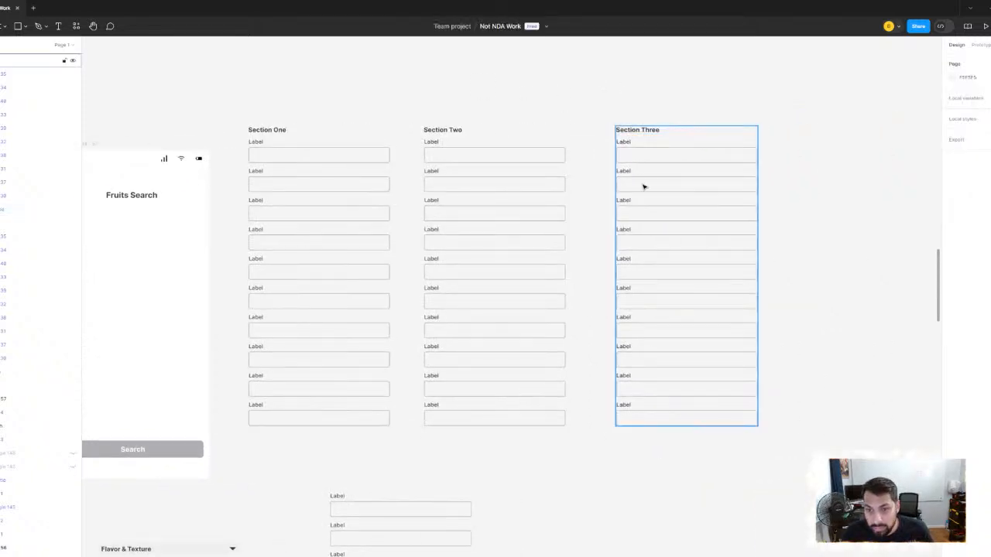
- Duplicate the Section Three group alongside it and change the copy's heading to Section Four
{"action": "scroll", "coordinate": [650, 209], "scroll_direction": "right", "scroll_amount": 10}
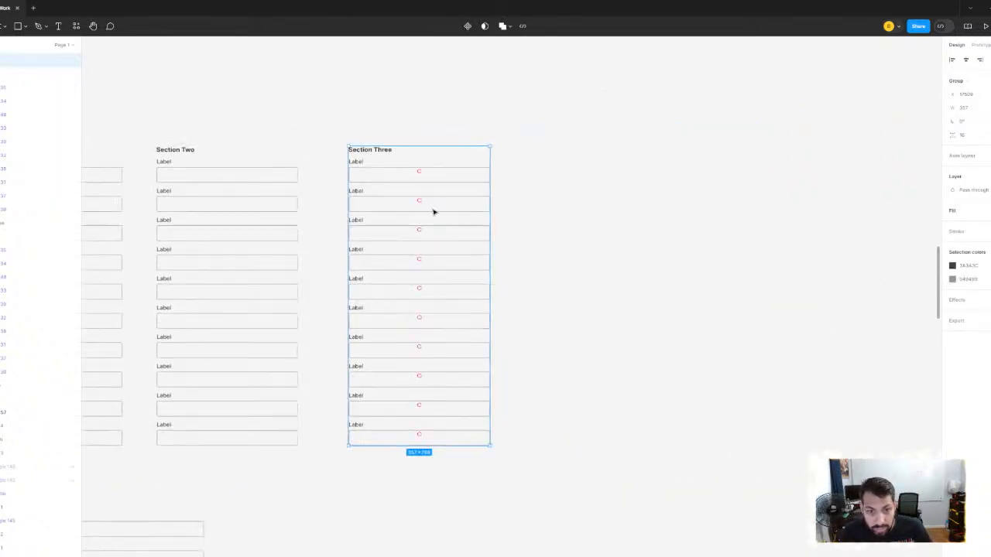
{"action": "left_click_drag", "start_coordinate": [434, 212], "coordinate": [578, 172], "text": "alt"}
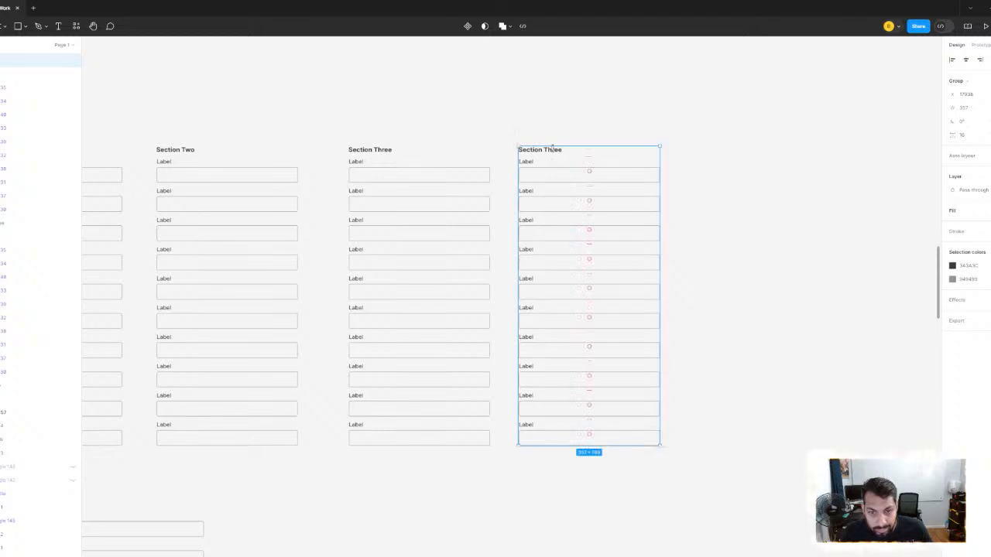
{"action": "double_click", "coordinate": [554, 152]}
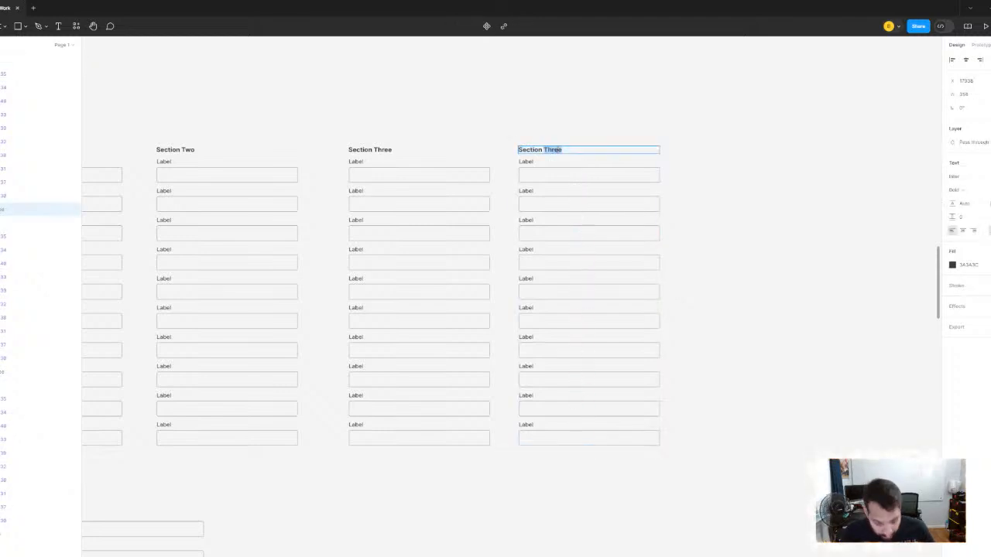
{"action": "left_click", "coordinate": [558, 130]}
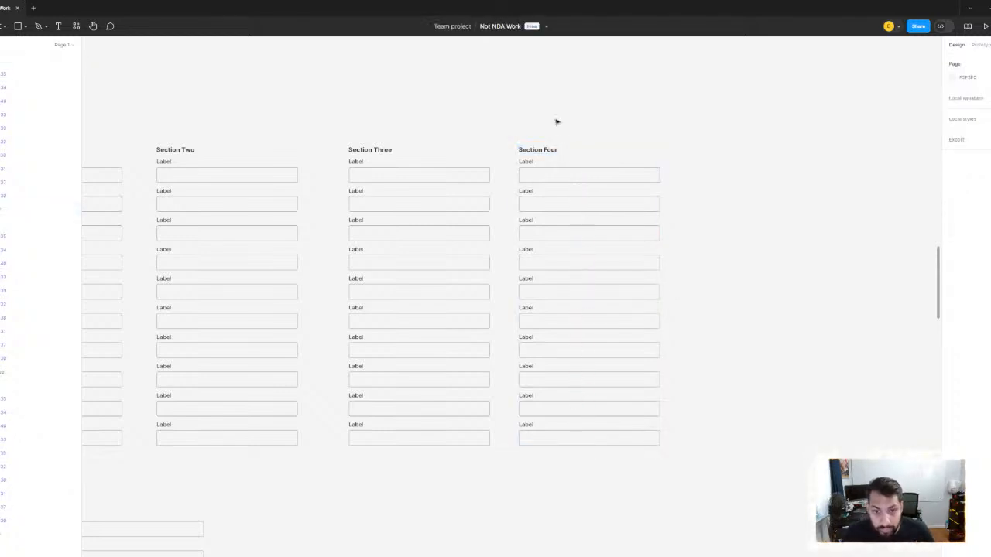
- Move the loose column of labelled fields beneath the screens and remove the spare Flavor & Texture, Harvesting and Storage headers
{"action": "scroll", "coordinate": [518, 287], "scroll_direction": "down", "scroll_amount": 5}
{"action": "scroll", "coordinate": [550, 280], "scroll_direction": "down", "scroll_amount": 3}
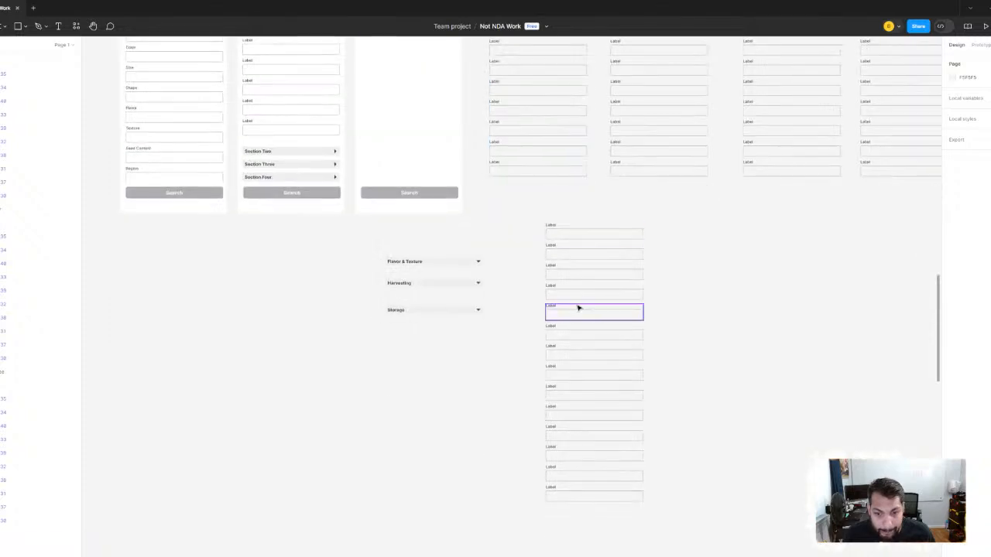
{"action": "left_click_drag", "start_coordinate": [504, 219], "coordinate": [612, 500]}
{"action": "left_click_drag", "start_coordinate": [607, 366], "coordinate": [312, 420]}
{"action": "left_click", "coordinate": [463, 387]}
{"action": "key", "text": "ctrl+z"}
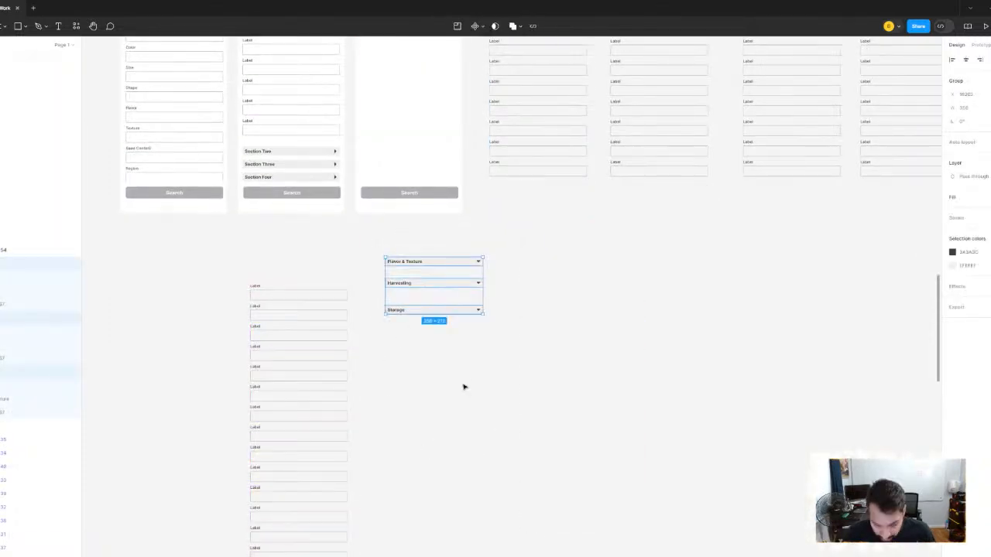
{"action": "key", "text": "ctrl+z"}
- Stack the Section Two group directly below the Section One group and nudge it up to tighten the gap
{"action": "scroll", "coordinate": [542, 305], "scroll_direction": "up", "scroll_amount": 5}
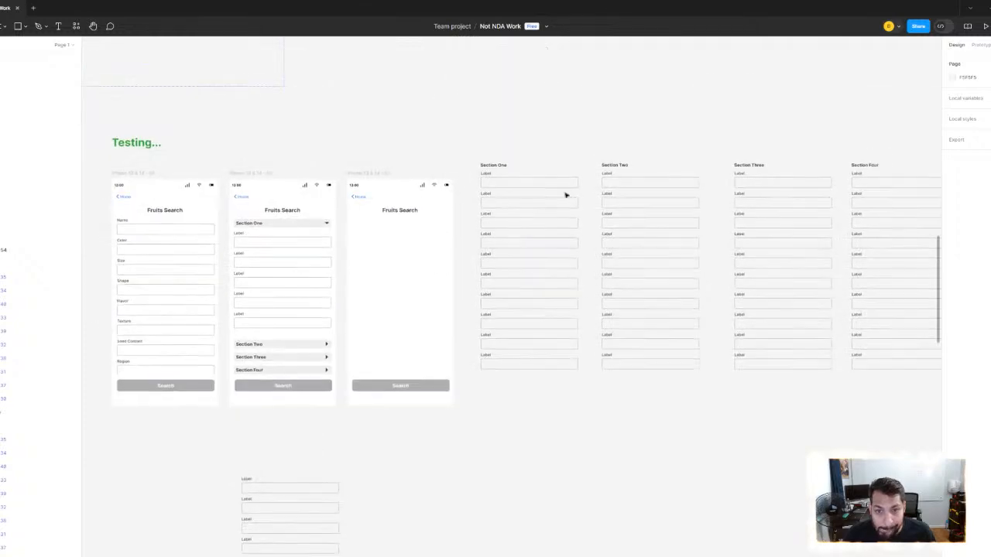
{"action": "left_click", "coordinate": [642, 192]}
{"action": "left_click_drag", "start_coordinate": [619, 314], "coordinate": [532, 401]}
{"action": "scroll", "coordinate": [511, 361], "scroll_direction": "up", "scroll_amount": 5}
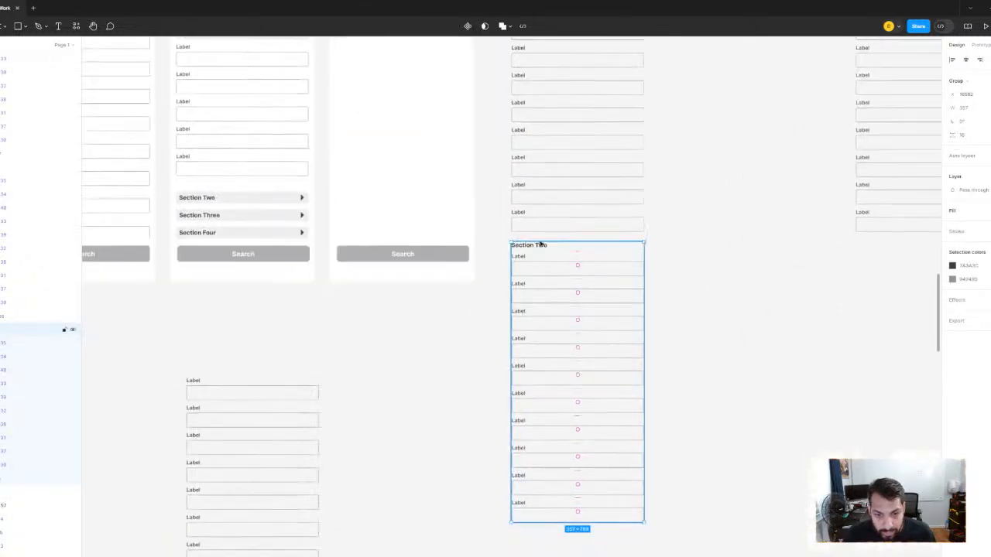
{"action": "key", "text": "alt"}
{"action": "key", "text": "Up"}
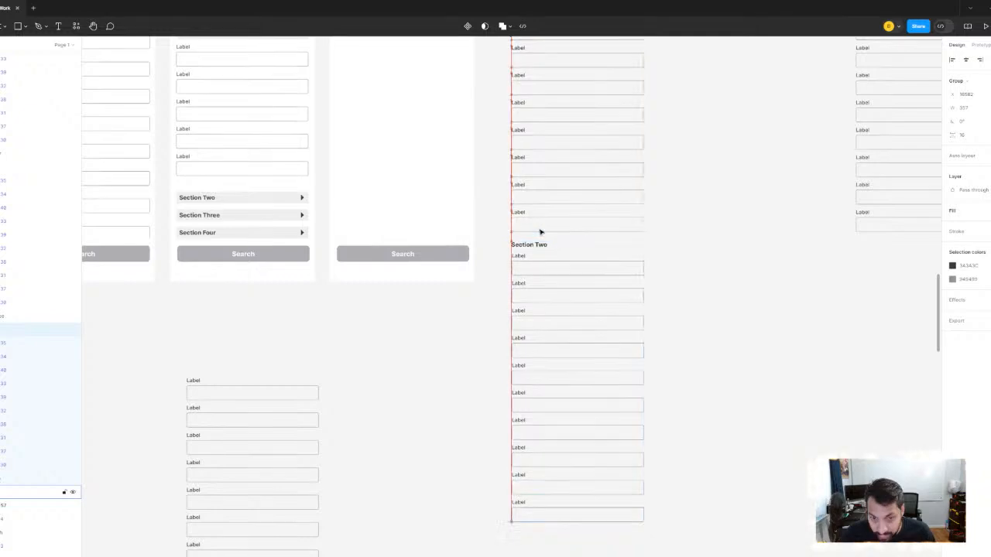
{"action": "key", "text": "alt"}
{"action": "key", "text": "Up"}
{"action": "key", "text": "alt"}
{"action": "key", "text": "Up"}
- Move the Section Three group below the Section Two group, aligned with the same column
{"action": "scroll", "coordinate": [547, 229], "scroll_direction": "down", "scroll_amount": 5}
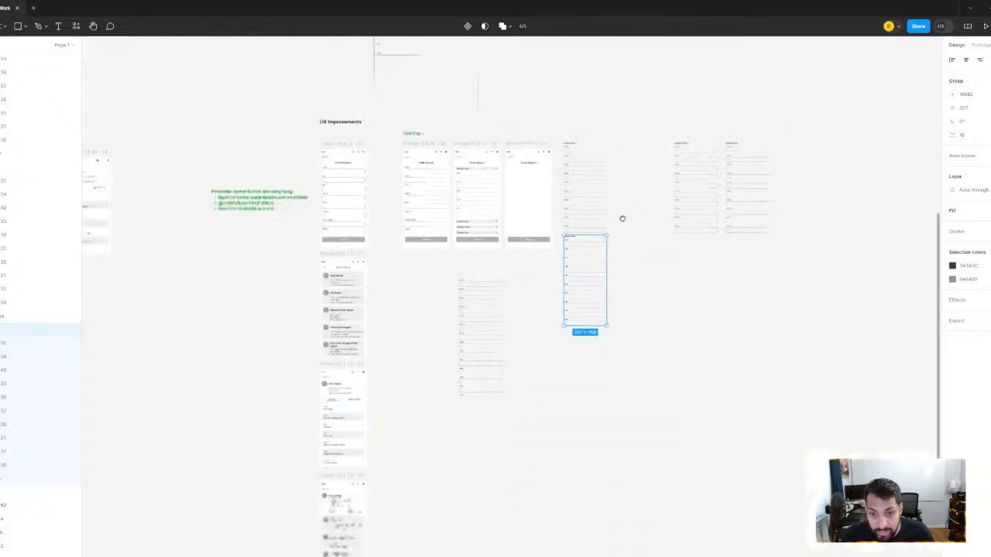
{"action": "left_click_drag", "start_coordinate": [686, 168], "coordinate": [575, 339]}
{"action": "scroll", "coordinate": [580, 364], "scroll_direction": "up", "scroll_amount": 5}
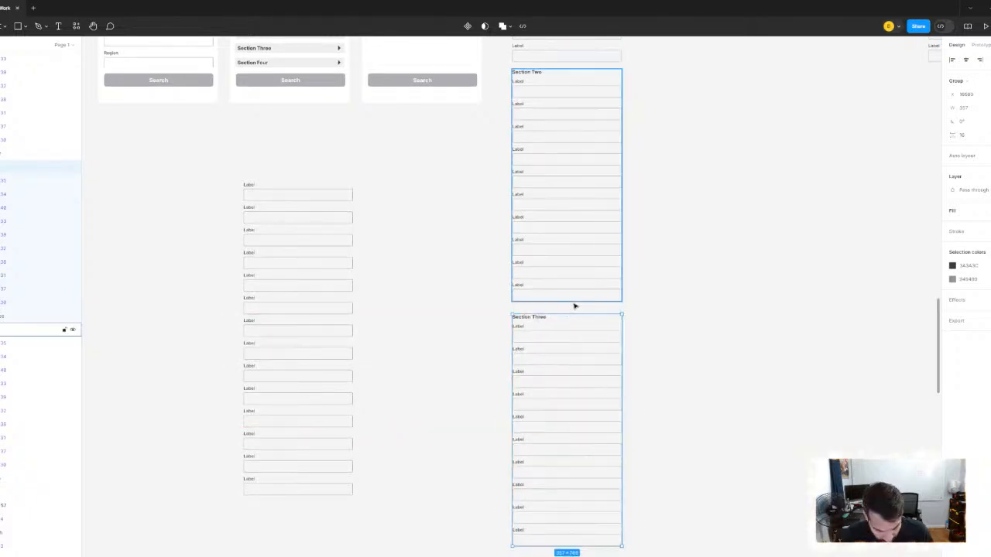
- Nudge the Section Three group up to tighten its gap below Section Two
{"action": "key", "text": "alt"}
{"action": "key", "text": "Up"}
{"action": "key", "text": "Up"}
{"action": "key", "text": "Up"}
{"action": "key", "text": "Up"}
{"action": "key", "text": "Up"}
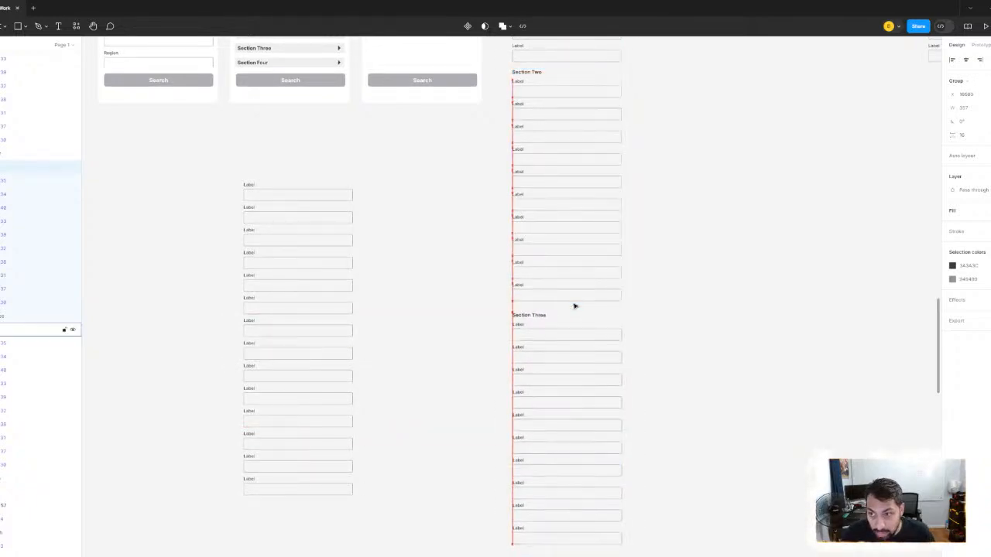
{"action": "key", "text": "Up"}
{"action": "key", "text": "Up"}
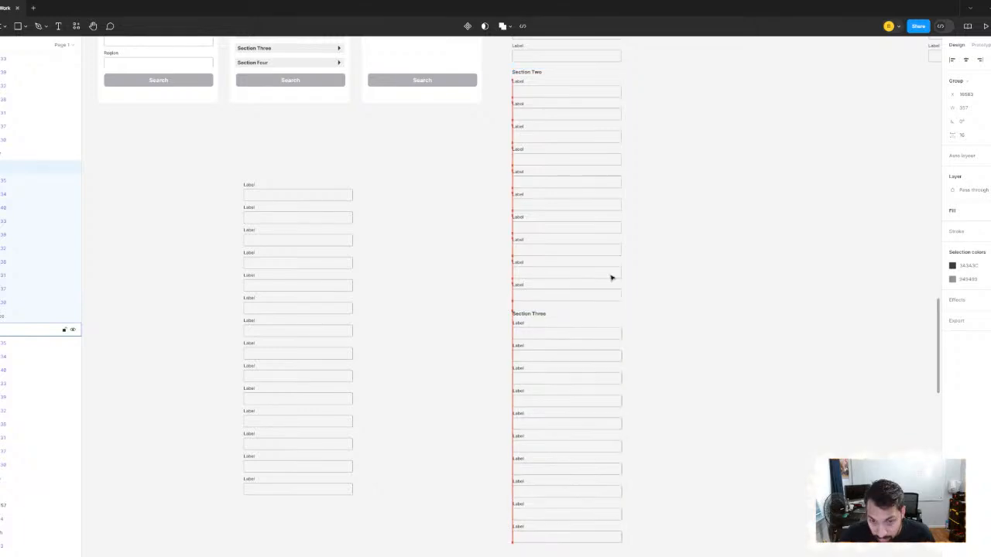
{"action": "key", "text": "Up"}
{"action": "key", "text": "Up"}
{"action": "key", "text": "Up"}
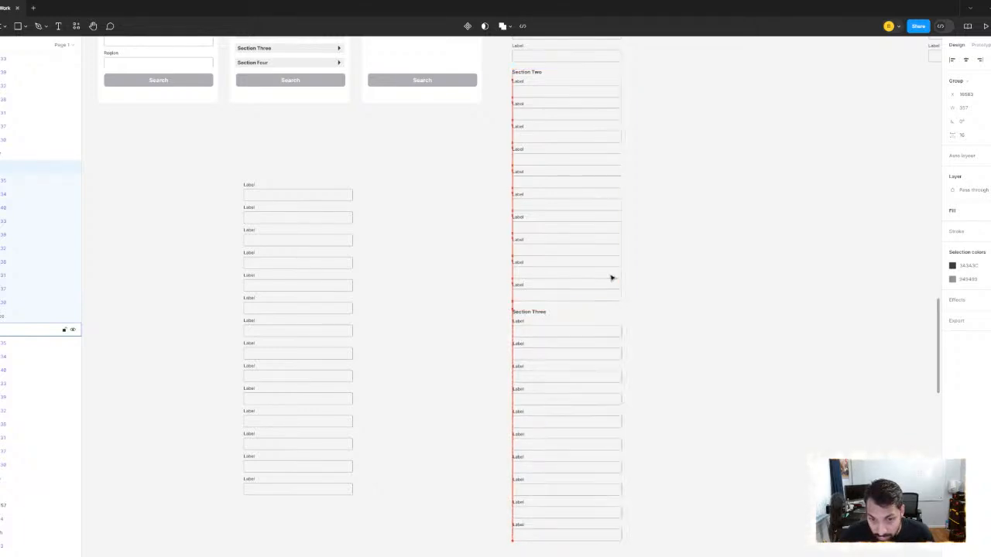
{"action": "key", "text": "Up"}
{"action": "key", "text": "alt"}
- Move the Section Four group to the end of the column, aligned just below Section Three
{"action": "scroll", "coordinate": [852, 217], "scroll_direction": "down", "scroll_amount": 3}
{"action": "left_click_drag", "start_coordinate": [851, 217], "coordinate": [571, 257]}
{"action": "left_click", "coordinate": [644, 102]}
{"action": "left_click_drag", "start_coordinate": [617, 67], "coordinate": [436, 472]}
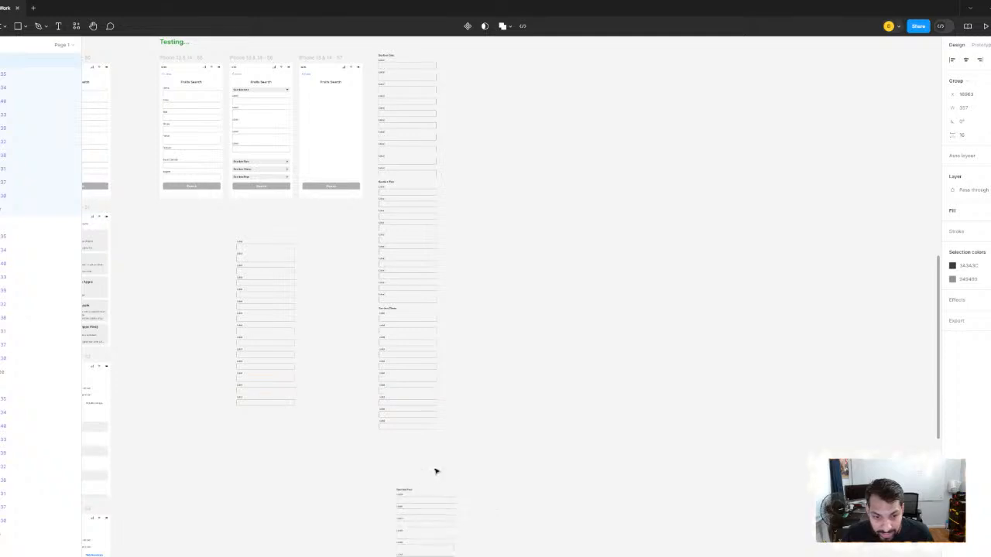
{"action": "scroll", "coordinate": [437, 472], "scroll_direction": "up", "scroll_amount": 3}
{"action": "left_click_drag", "start_coordinate": [489, 418], "coordinate": [685, 122]}
{"action": "left_click_drag", "start_coordinate": [633, 229], "coordinate": [605, 143]}
{"action": "scroll", "coordinate": [605, 143], "scroll_direction": "up", "scroll_amount": 2}
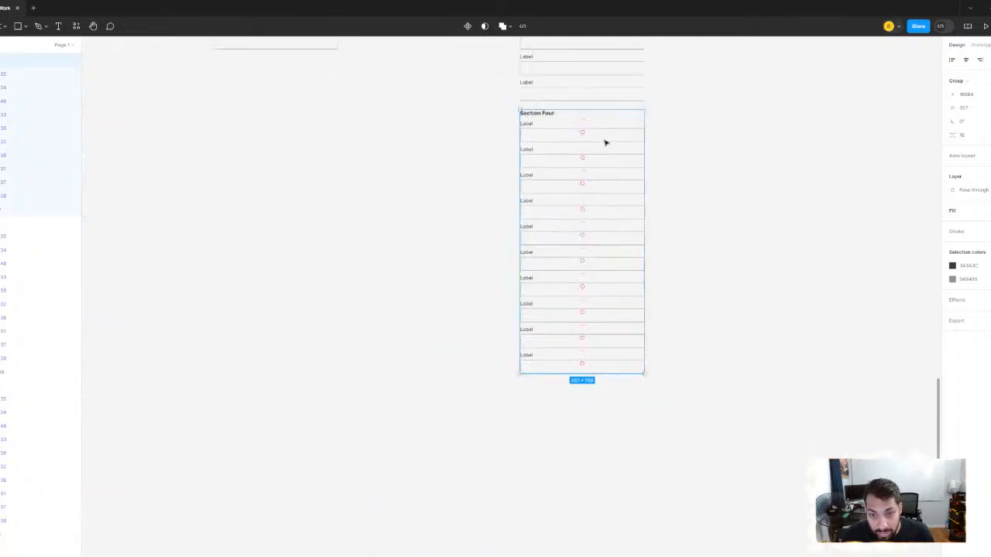
{"action": "scroll", "coordinate": [606, 143], "scroll_direction": "up", "scroll_amount": 1}
{"action": "key", "text": "alt"}
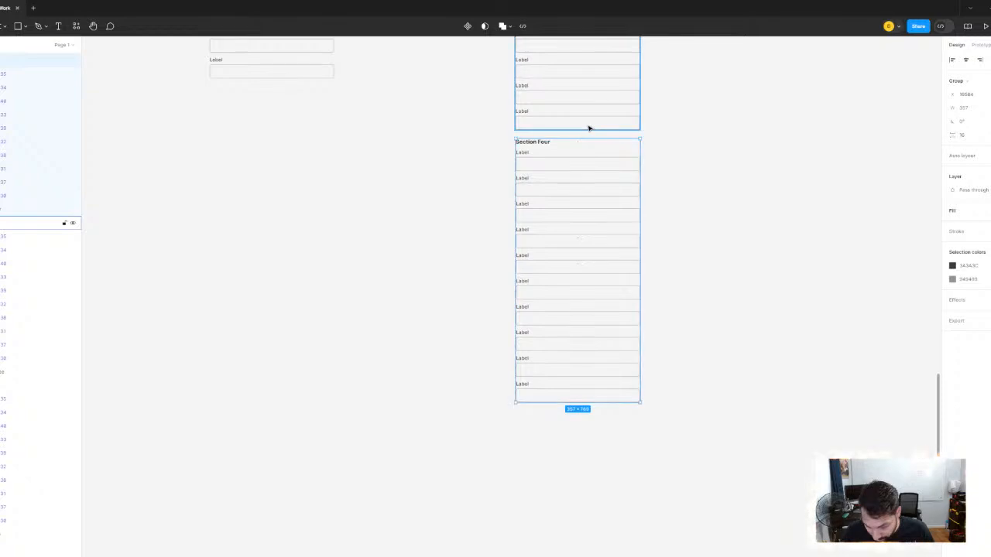
- Select the four stacked section groups and wrap them in a single frame
{"action": "scroll", "coordinate": [658, 120], "scroll_direction": "down", "scroll_amount": 5}
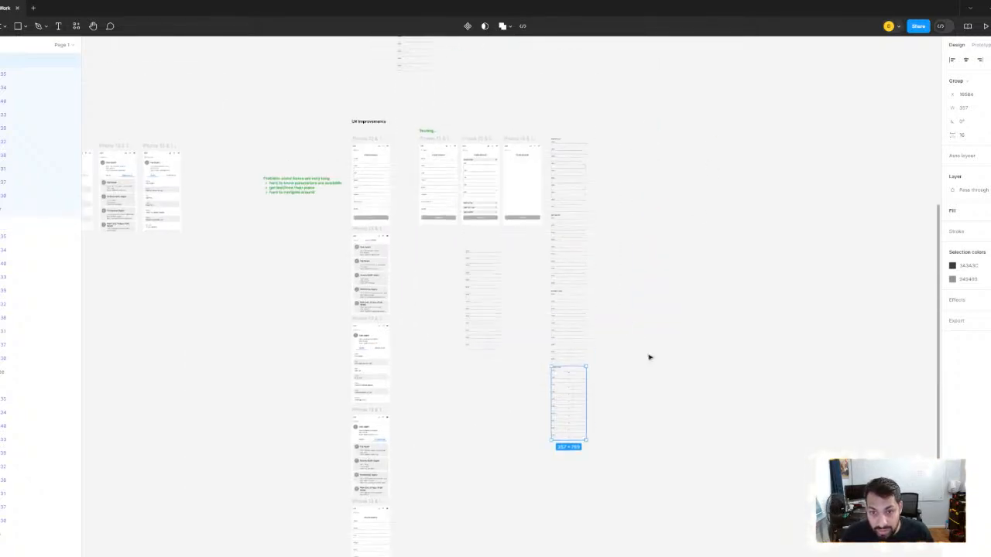
{"action": "left_click_drag", "start_coordinate": [556, 109], "coordinate": [586, 498]}
{"action": "right_click", "coordinate": [566, 254]}
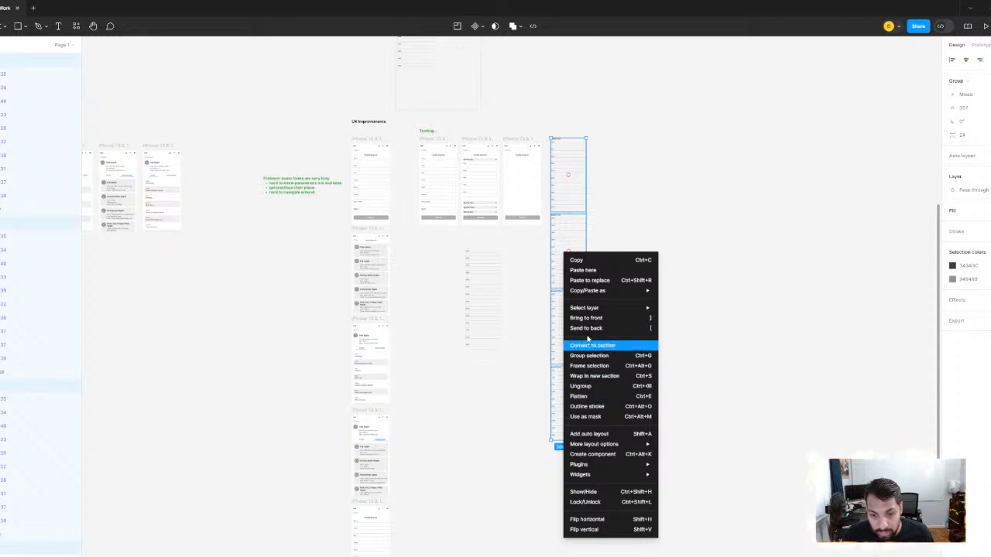
{"action": "left_click", "coordinate": [590, 366]}
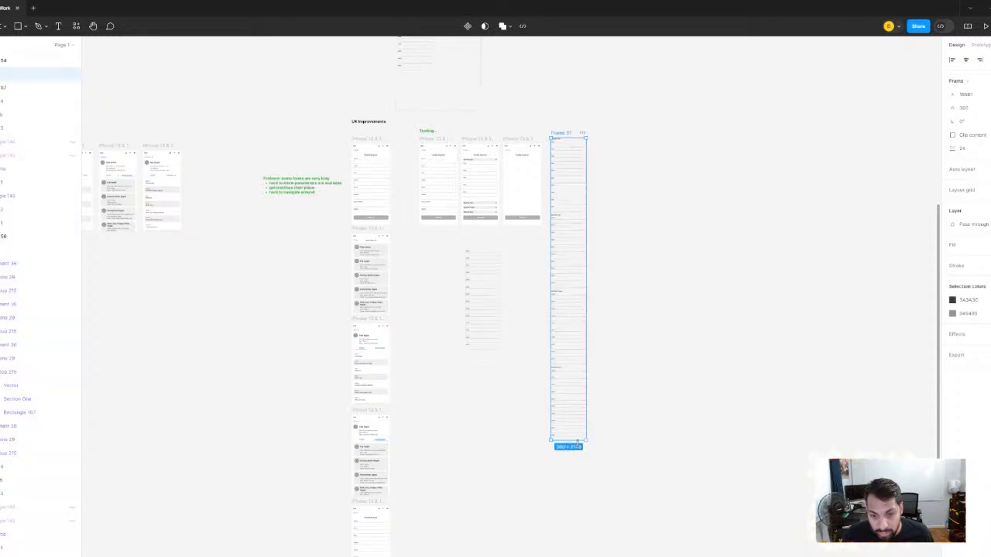
- Shorten the new frame to roughly one screen's height and clip its overflowing content
{"action": "left_click_drag", "start_coordinate": [586, 440], "coordinate": [588, 202]}
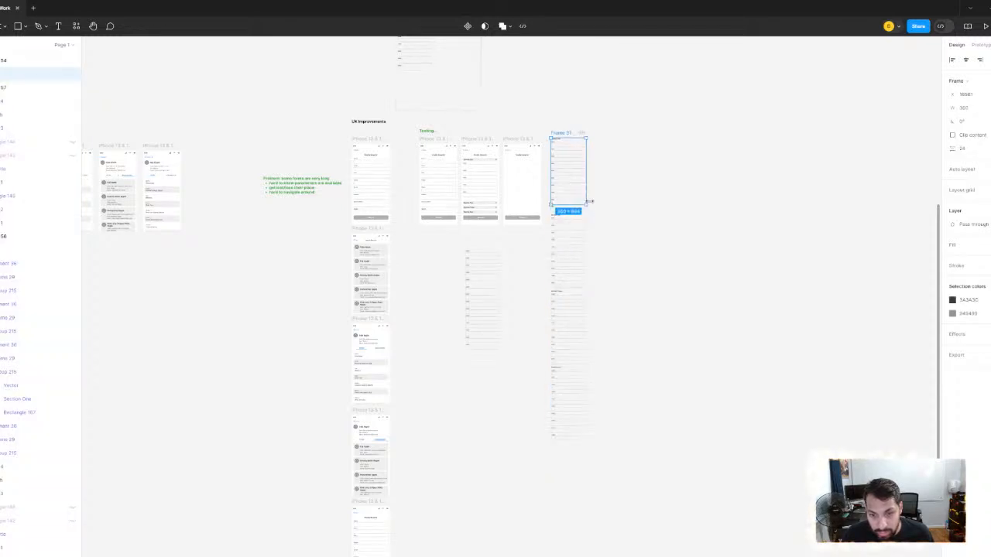
{"action": "left_click", "coordinate": [952, 136]}
{"action": "scroll", "coordinate": [544, 166], "scroll_direction": "up", "scroll_amount": 5}
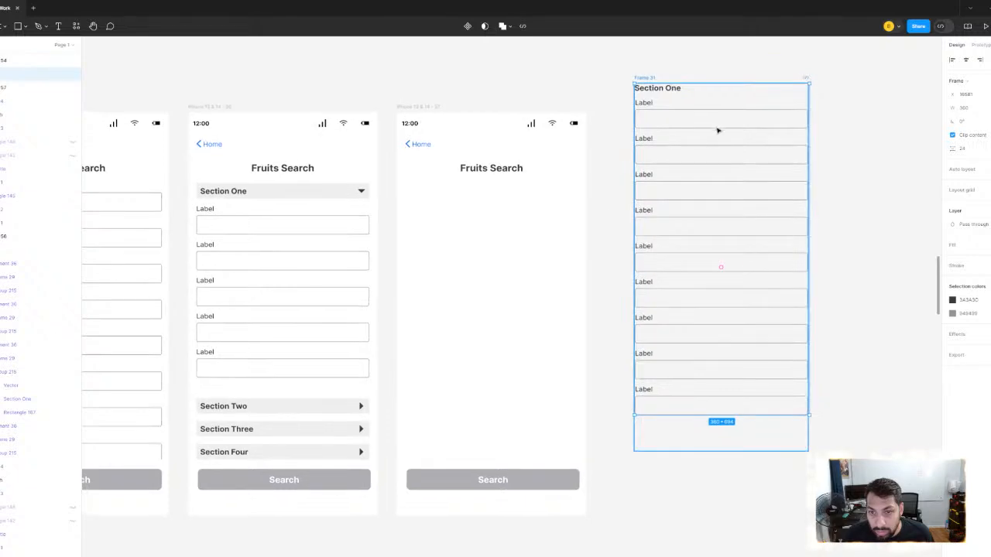
- Place the clipped frame in the third screen beneath the Fruits Search title and nudge it up slightly
{"action": "left_click_drag", "start_coordinate": [715, 128], "coordinate": [489, 228]}
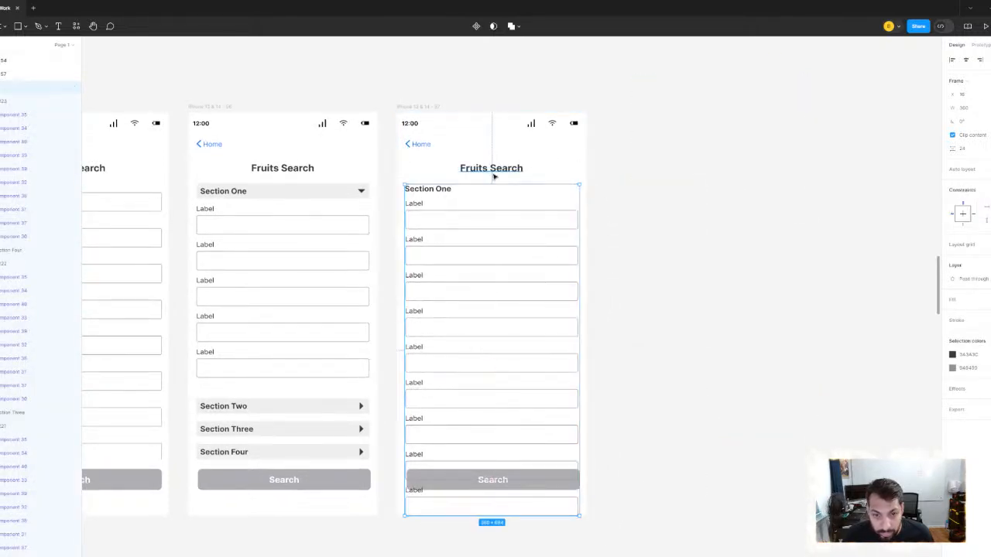
{"action": "key", "text": "Up"}
{"action": "key", "text": "Up"}
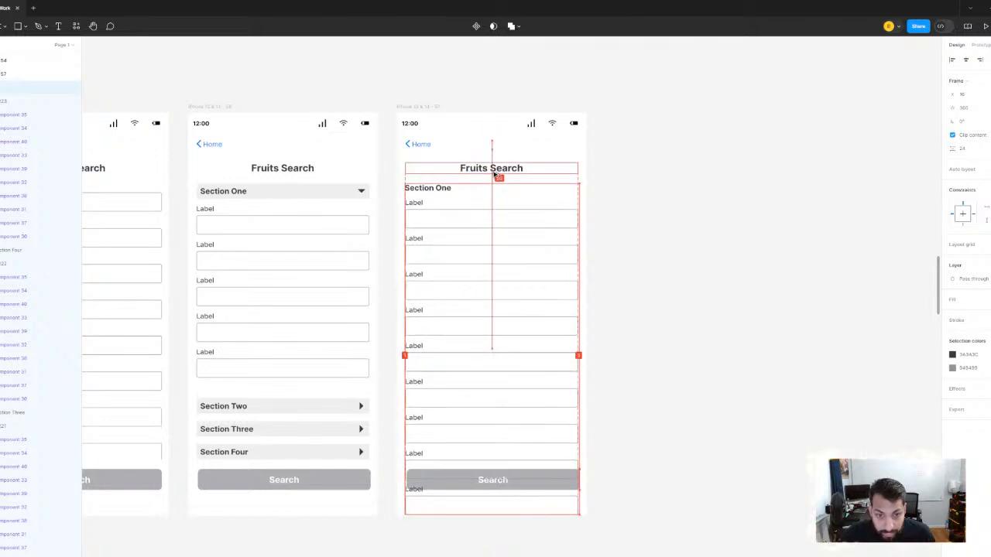
{"action": "left_click", "coordinate": [692, 370]}
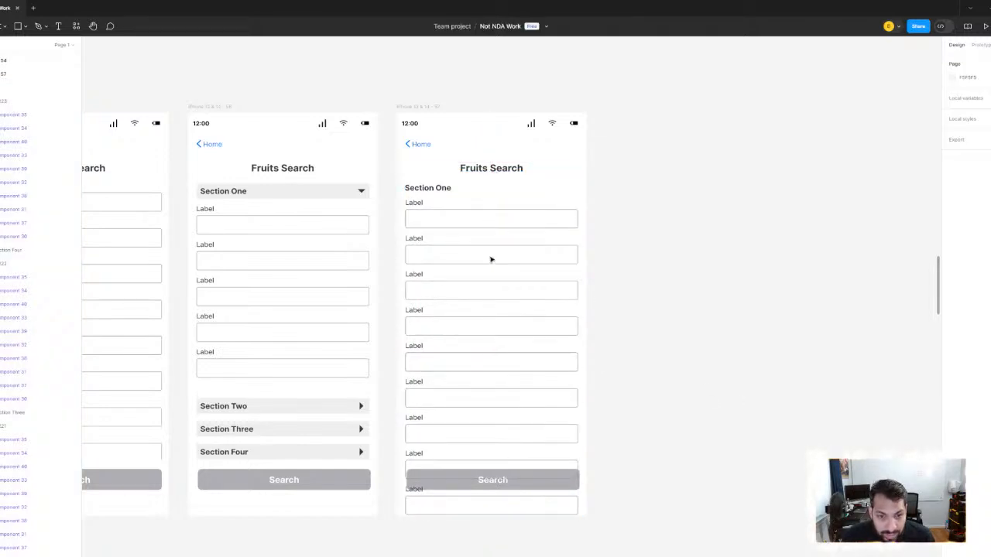
- Shorten the clipped sections frame in the third testing screen to a height of 578 so it ends above the Search button
{"action": "left_click", "coordinate": [469, 220]}
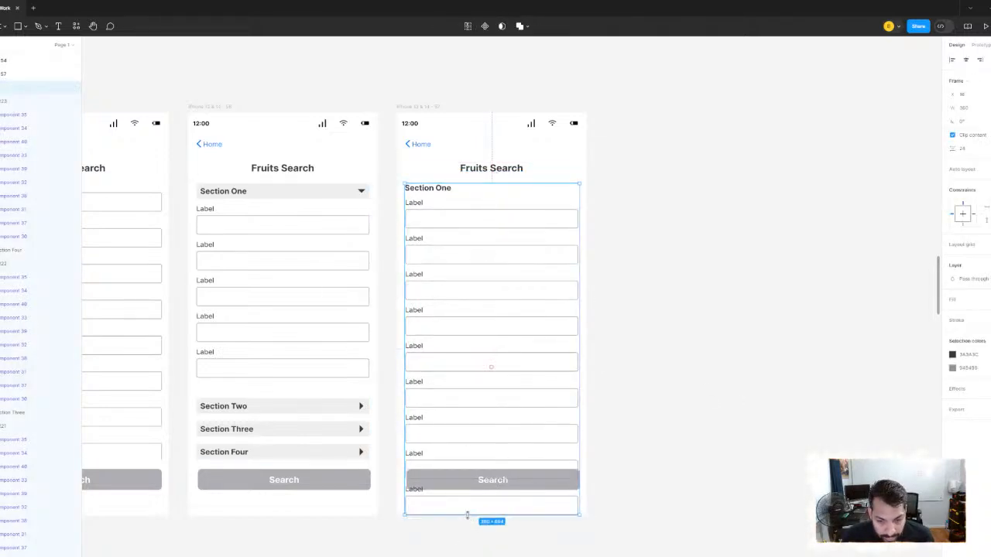
{"action": "left_click_drag", "start_coordinate": [466, 515], "coordinate": [471, 468]}
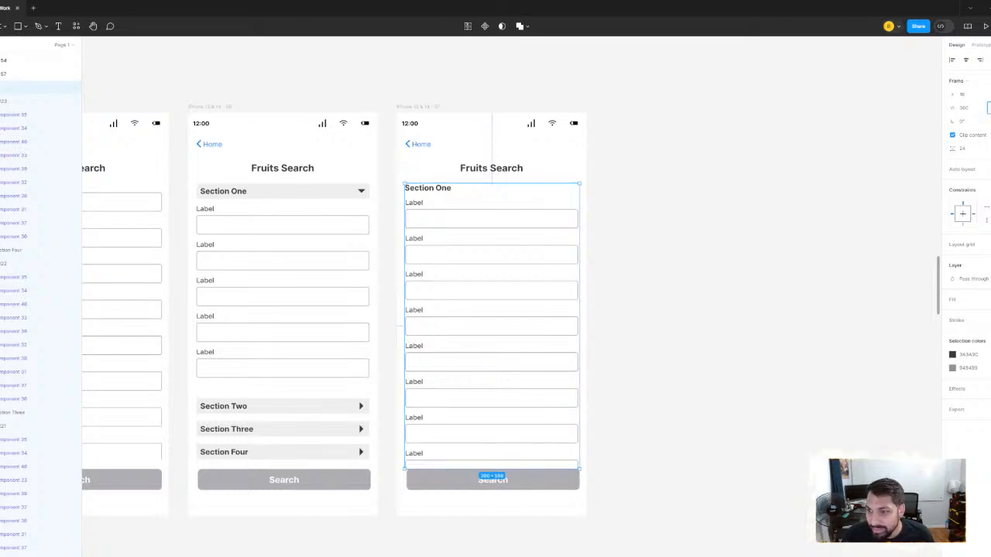
{"action": "key", "text": "Return"}
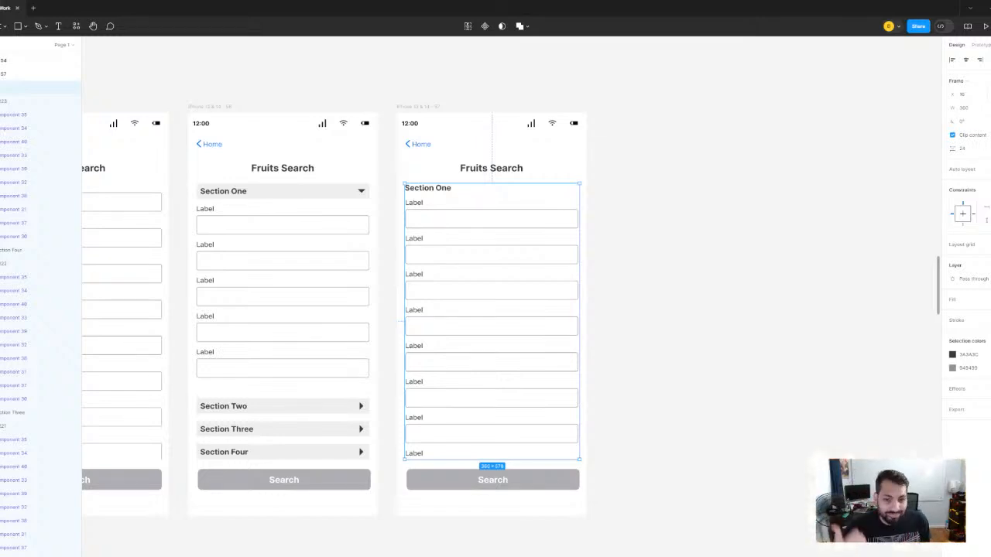
{"action": "left_click", "coordinate": [702, 209]}
- Delete the frame of Name-to-Region fields from the first testing screen
{"action": "scroll", "coordinate": [563, 200], "scroll_direction": "down", "scroll_amount": 3}
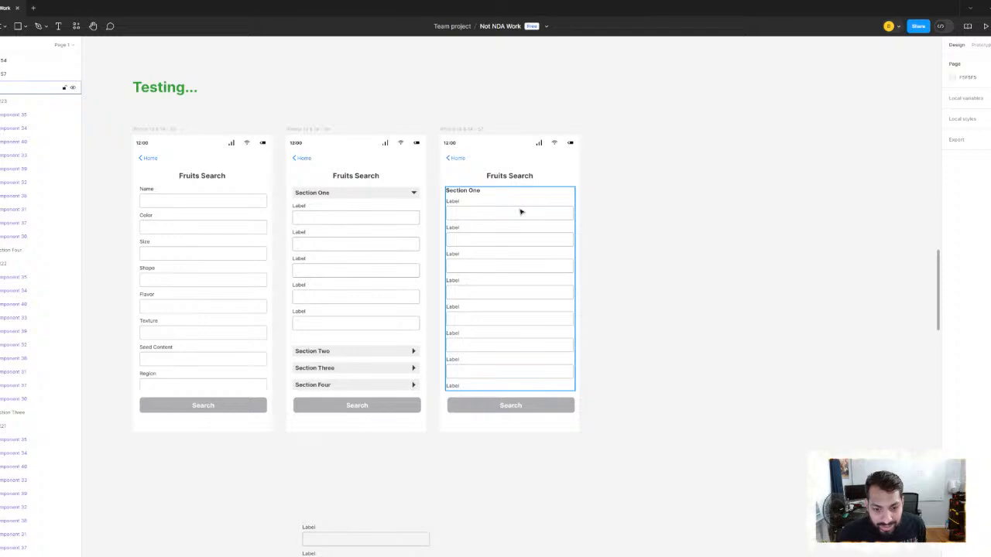
{"action": "scroll", "coordinate": [508, 219], "scroll_direction": "up", "scroll_amount": 4}
{"action": "scroll", "coordinate": [720, 219], "scroll_direction": "down", "scroll_amount": 5}
{"action": "scroll", "coordinate": [406, 245], "scroll_direction": "up", "scroll_amount": 3}
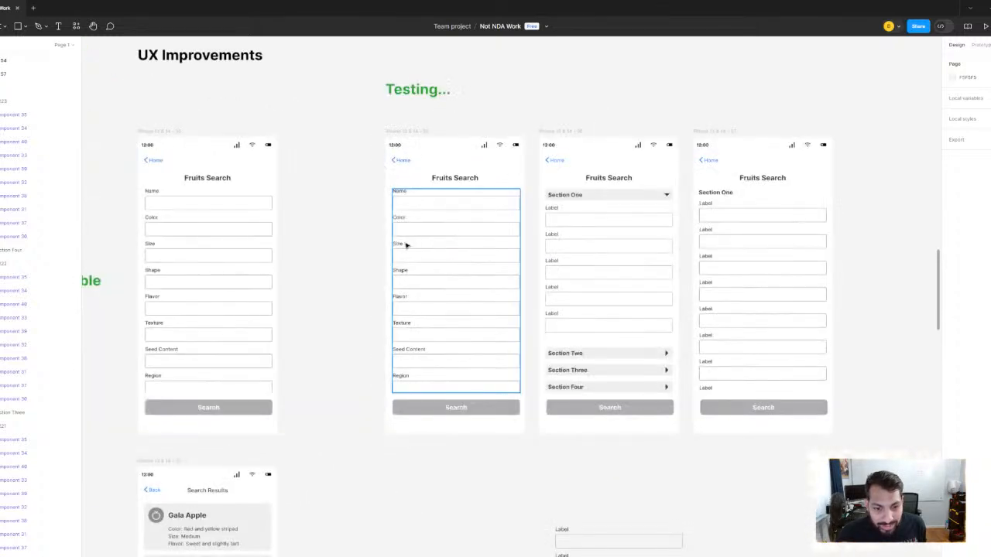
{"action": "left_click", "coordinate": [438, 246]}
{"action": "key", "text": "Delete"}
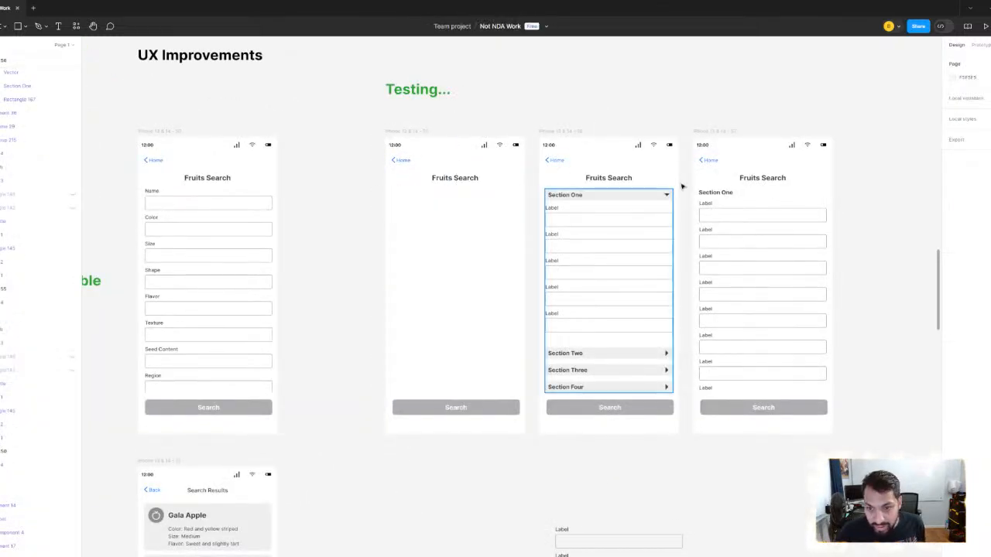
- Copy the clipped sections frame from the third testing screen into the emptied first testing screen
{"action": "left_click", "coordinate": [738, 200]}
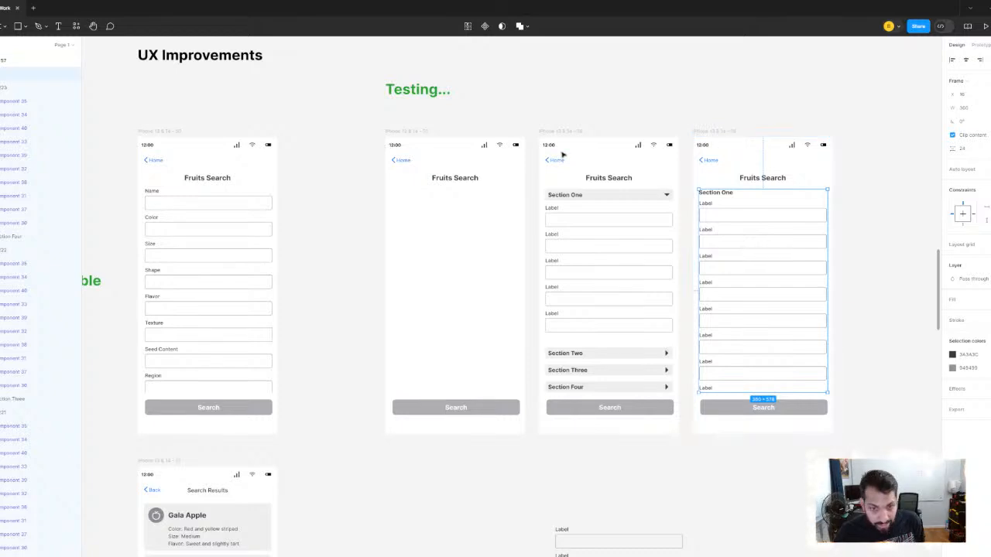
{"action": "left_click", "coordinate": [408, 133]}
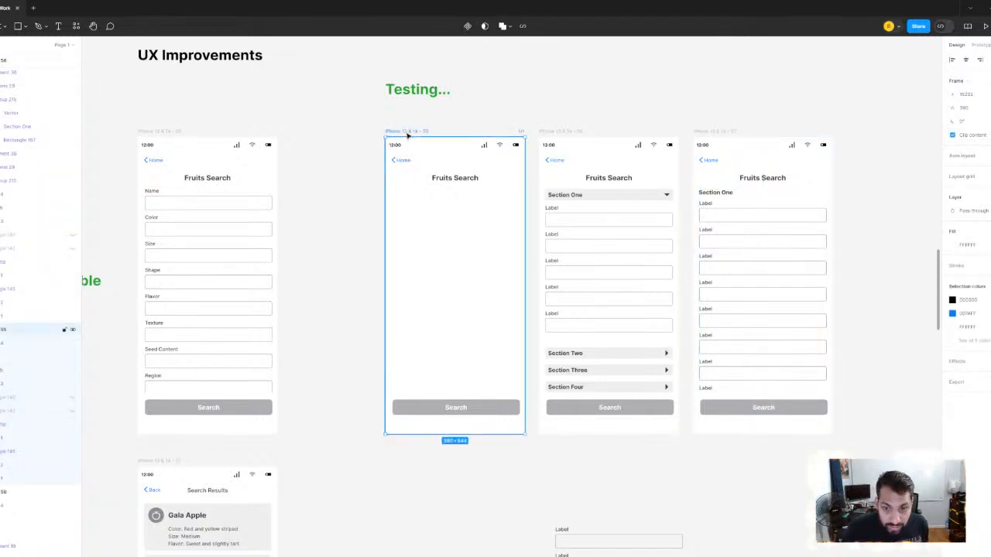
{"action": "key", "text": "ctrl+v"}
- Change the first testing screen's title to "Long Form Search"
{"action": "scroll", "coordinate": [468, 179], "scroll_direction": "up", "scroll_amount": 2}
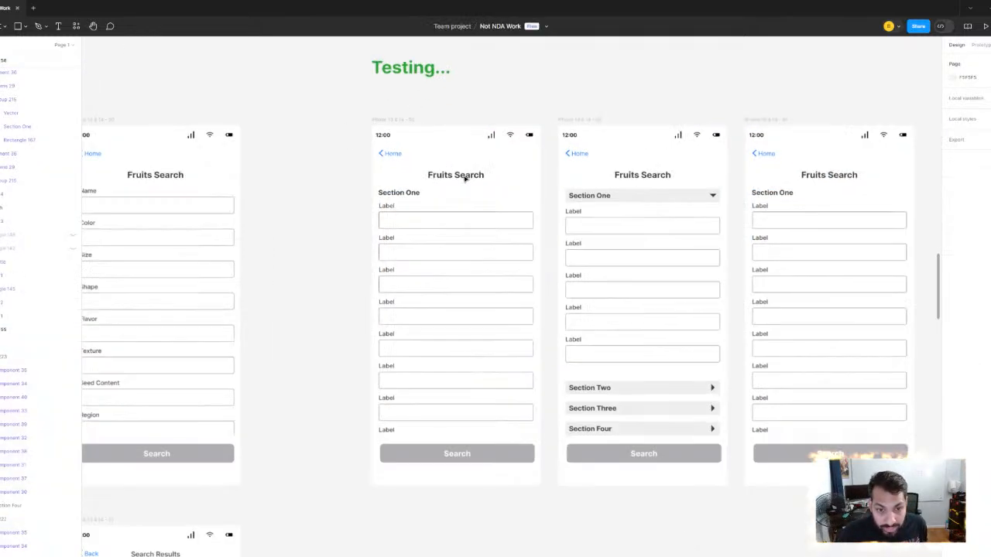
{"action": "left_click", "coordinate": [465, 176]}
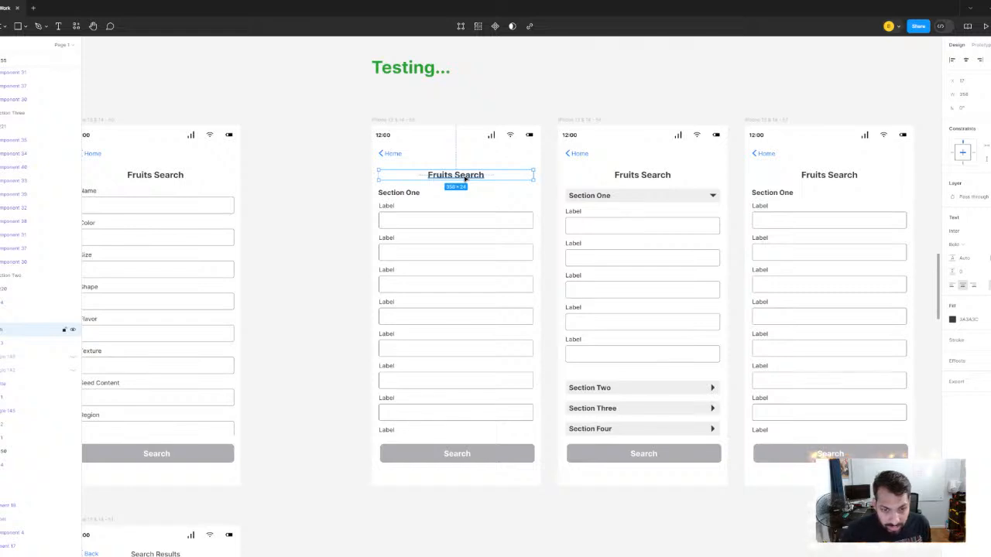
{"action": "double_click", "coordinate": [457, 175]}
{"action": "type", "text": "Lon"}
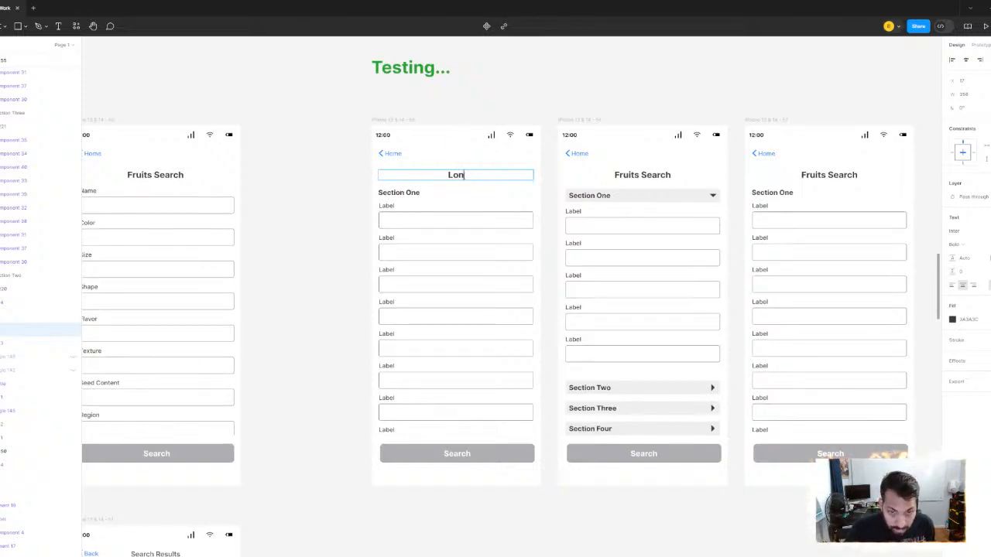
{"action": "type", "text": "g Form Search"}
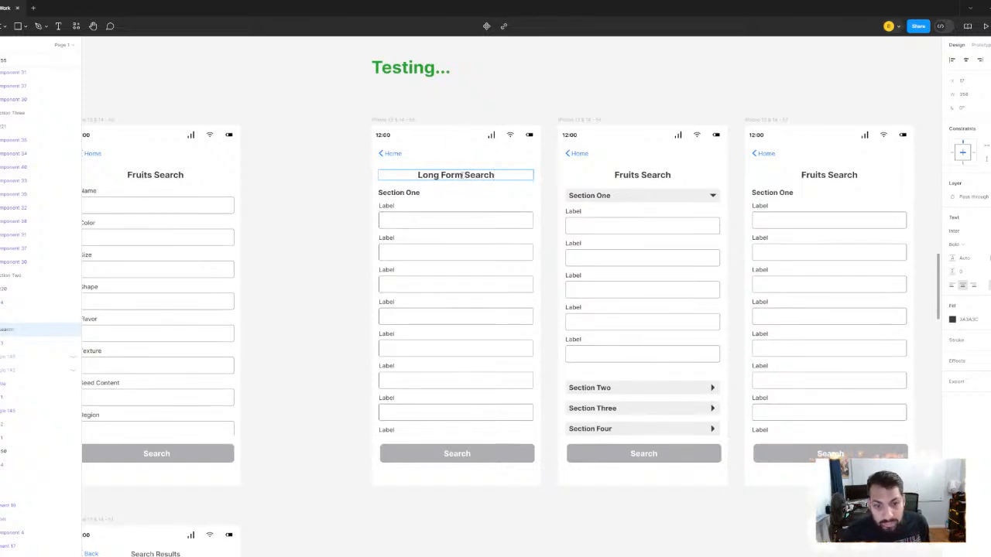
{"action": "key", "text": "Escape"}
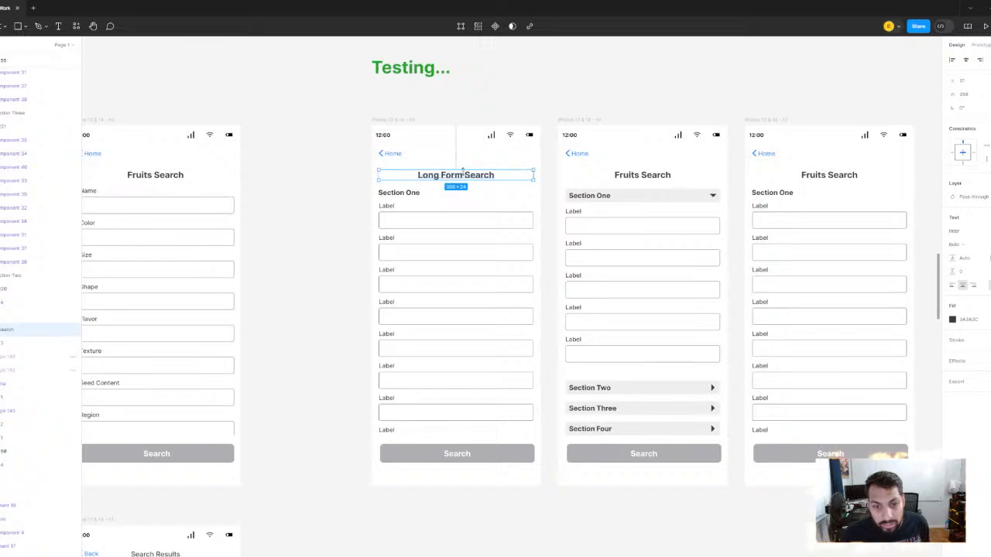
- Retitle the second testing screen, with the collapsible sections, as "Long Form Search"
{"action": "double_click", "coordinate": [654, 174]}
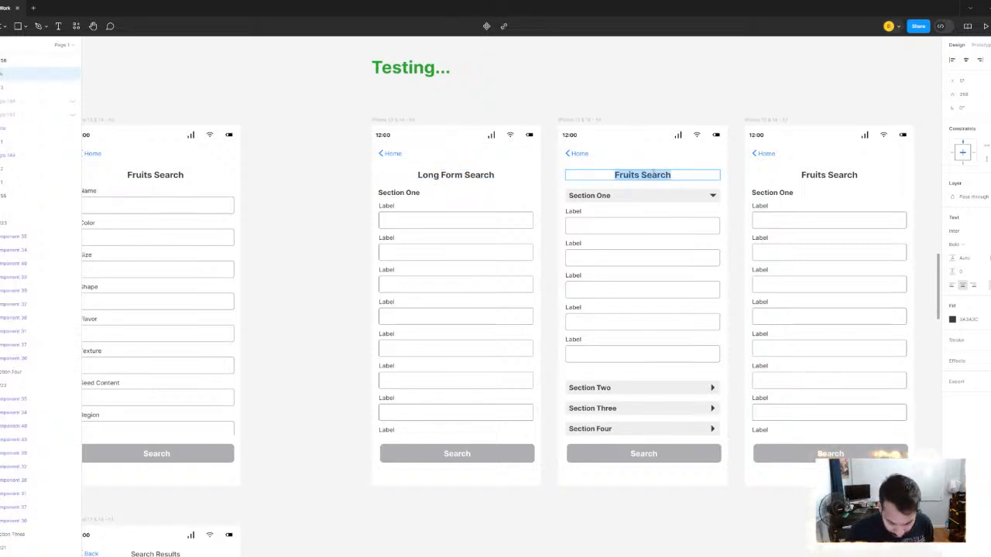
{"action": "type", "text": "Long Form Search"}
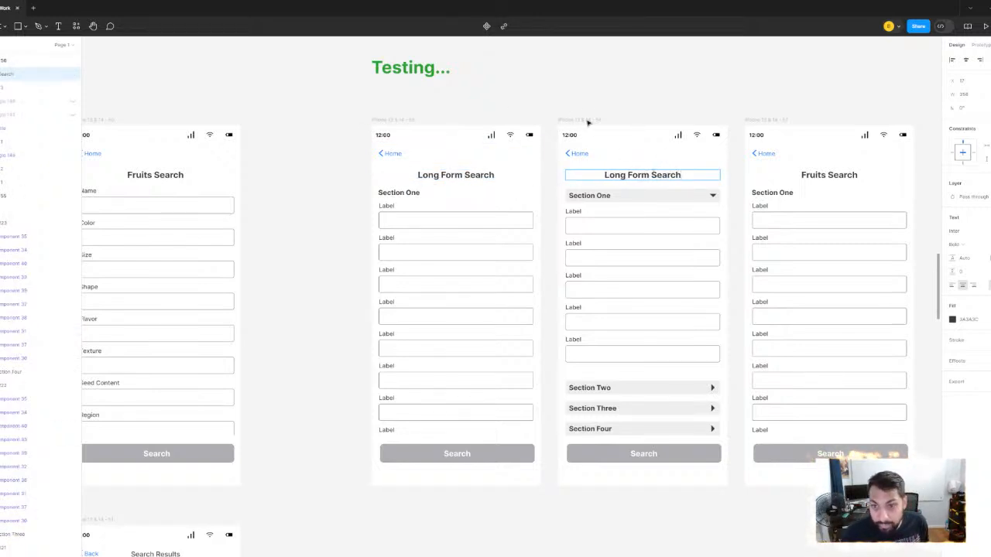
{"action": "key", "text": "Escape"}
- Replace the third testing screen's title text with "Long Form Search"
{"action": "scroll", "coordinate": [612, 79], "scroll_direction": "right", "scroll_amount": 5}
{"action": "scroll", "coordinate": [611, 80], "scroll_direction": "down", "scroll_amount": 1}
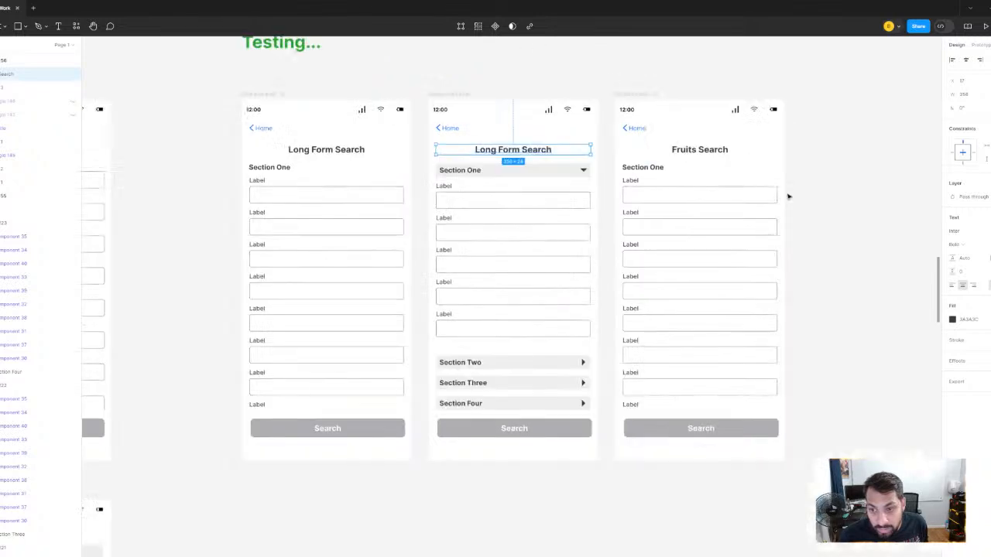
{"action": "left_click", "coordinate": [713, 152]}
{"action": "type", "text": "Lo"}
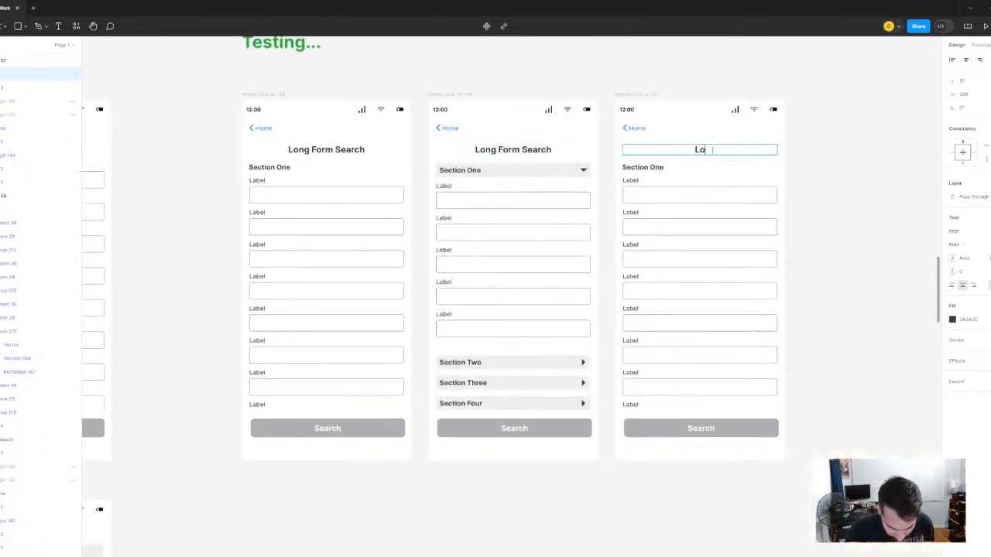
{"action": "type", "text": "ng Form Search"}
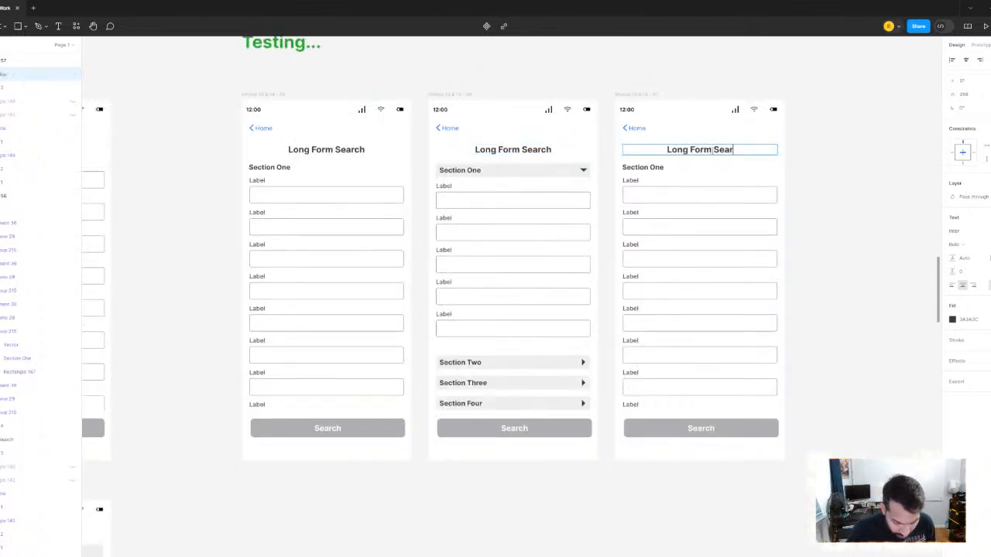
{"action": "left_click", "coordinate": [682, 60]}
- Examine the three Long Form Search variations side by side and against the Fruits Search and Search Results screens
{"action": "scroll", "coordinate": [550, 129], "scroll_direction": "down", "scroll_amount": 2}
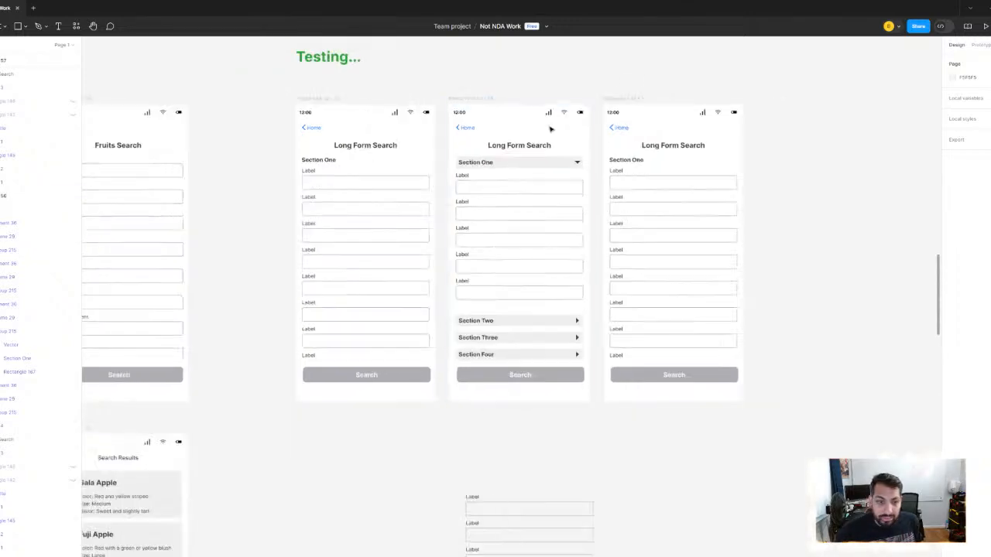
{"action": "scroll", "coordinate": [551, 173], "scroll_direction": "down", "scroll_amount": 1}
{"action": "scroll", "coordinate": [556, 175], "scroll_direction": "down", "scroll_amount": 3}
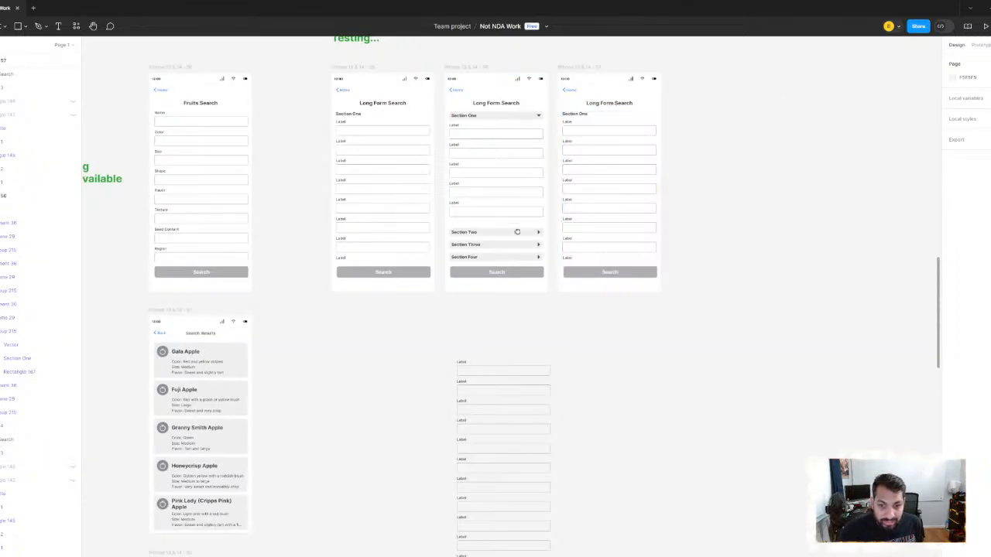
{"action": "scroll", "coordinate": [573, 186], "scroll_direction": "down", "scroll_amount": 3}
{"action": "scroll", "coordinate": [557, 184], "scroll_direction": "up", "scroll_amount": 3}
{"action": "scroll", "coordinate": [541, 232], "scroll_direction": "up", "scroll_amount": 3}
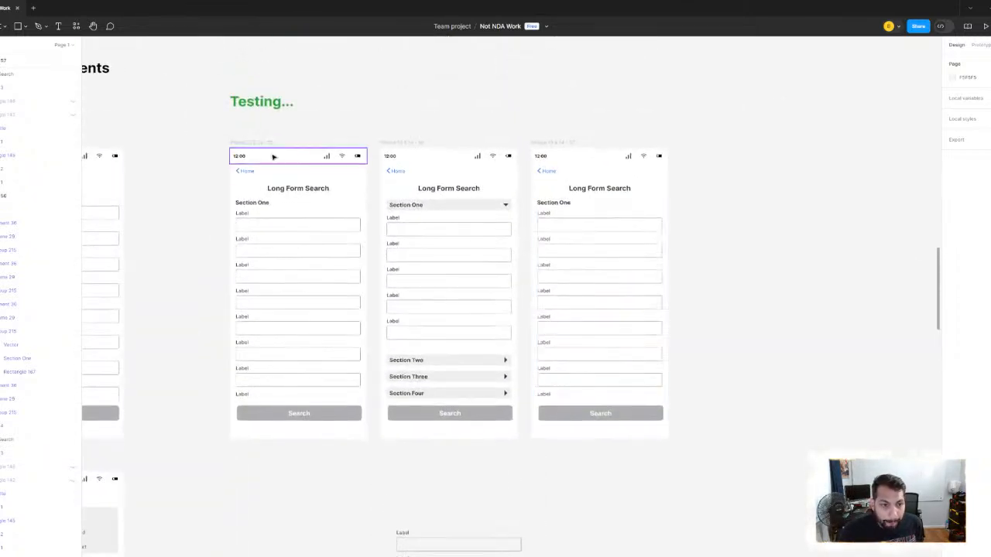
{"action": "left_click", "coordinate": [412, 141]}
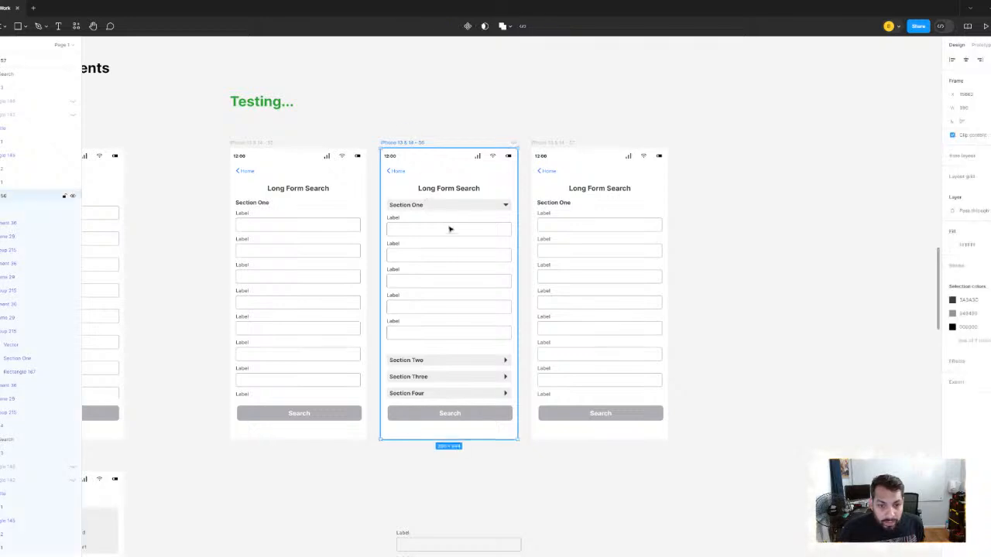
{"action": "scroll", "coordinate": [476, 225], "scroll_direction": "up", "scroll_amount": 2}
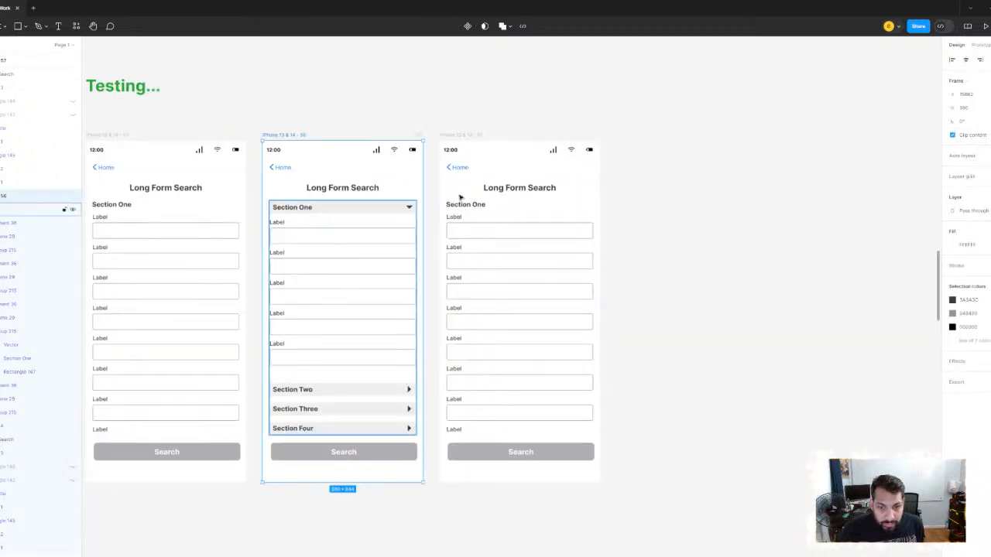
{"action": "left_click", "coordinate": [467, 134]}
{"action": "scroll", "coordinate": [635, 217], "scroll_direction": "down", "scroll_amount": 2}
{"action": "scroll", "coordinate": [634, 218], "scroll_direction": "down", "scroll_amount": 2}
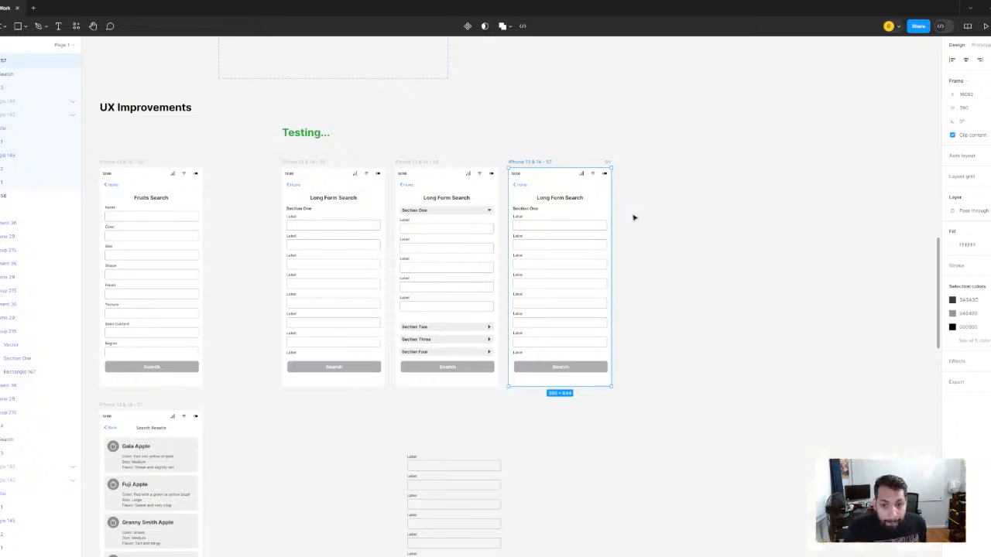
{"action": "scroll", "coordinate": [648, 239], "scroll_direction": "up", "scroll_amount": 5}
{"action": "scroll", "coordinate": [465, 182], "scroll_direction": "down", "scroll_amount": 2}
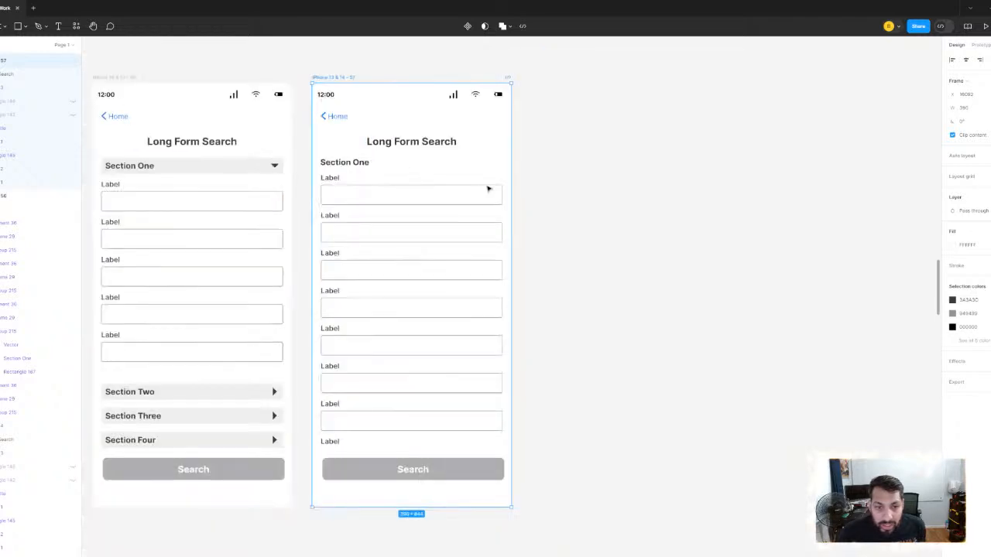
{"action": "scroll", "coordinate": [635, 219], "scroll_direction": "down", "scroll_amount": 3}
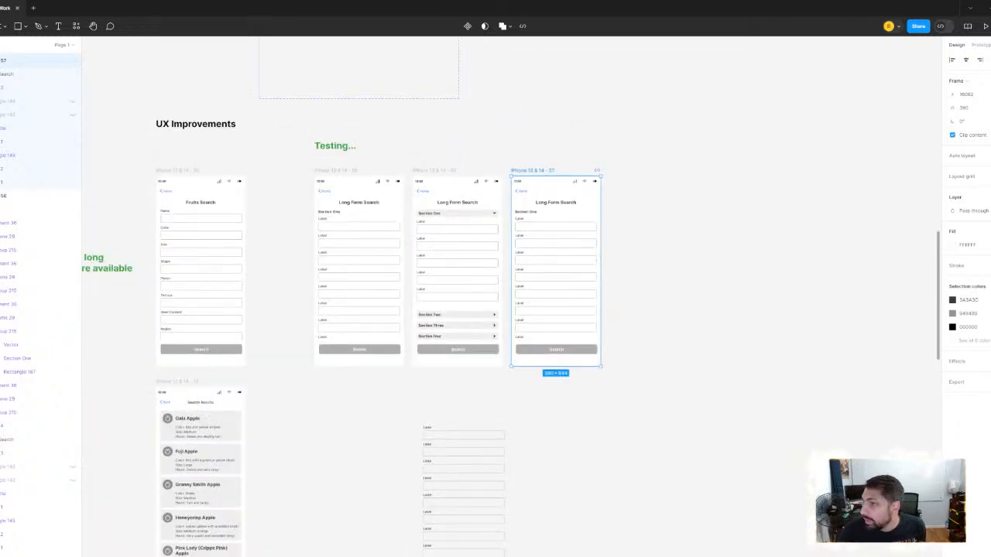
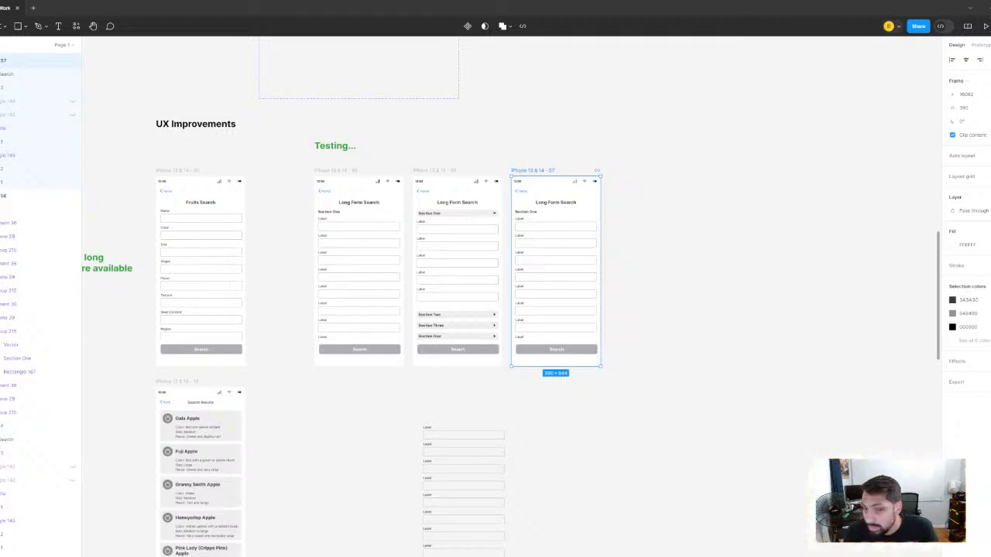
- Bring the 24 × 24 list icon onto the canvas beside the third Long Form Search screen and ungroup it from its frame
{"action": "left_click_drag", "start_coordinate": [705, 235], "coordinate": [704, 233]}
{"action": "scroll", "coordinate": [706, 234], "scroll_direction": "up", "scroll_amount": 10}
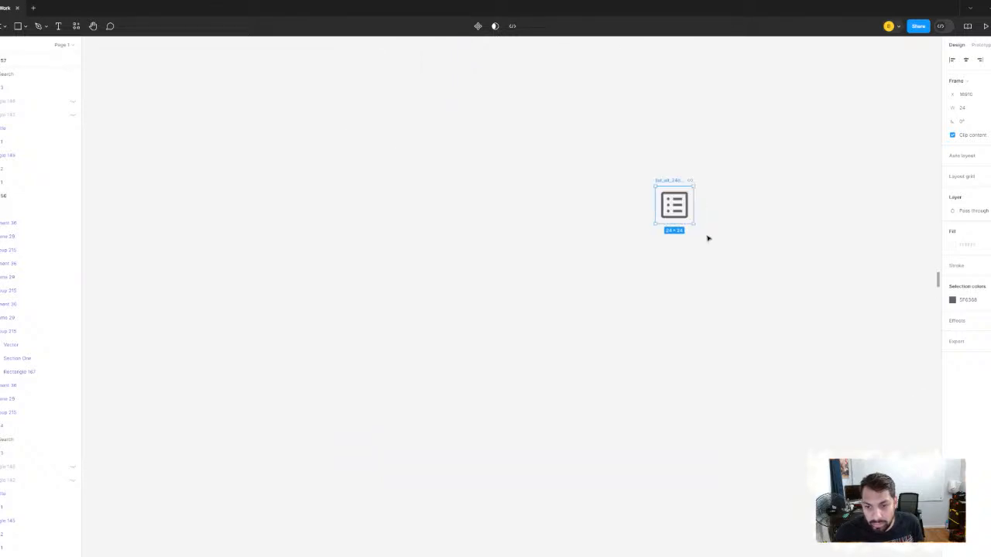
{"action": "scroll", "coordinate": [708, 238], "scroll_direction": "up", "scroll_amount": 1}
{"action": "scroll", "coordinate": [740, 280], "scroll_direction": "down", "scroll_amount": 2}
{"action": "scroll", "coordinate": [744, 287], "scroll_direction": "down", "scroll_amount": 5}
{"action": "scroll", "coordinate": [767, 303], "scroll_direction": "up", "scroll_amount": 2}
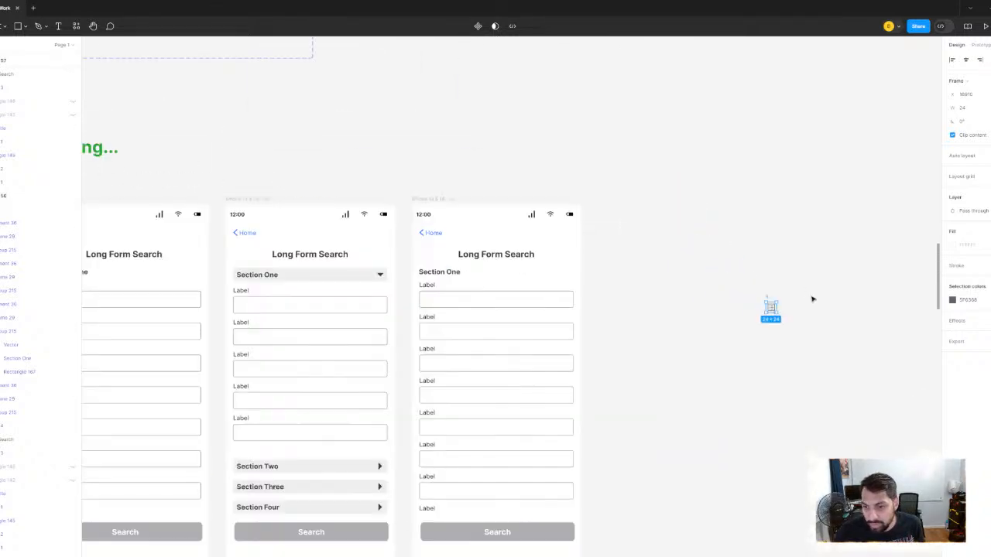
{"action": "right_click", "coordinate": [771, 307]}
{"action": "key", "text": "Escape"}
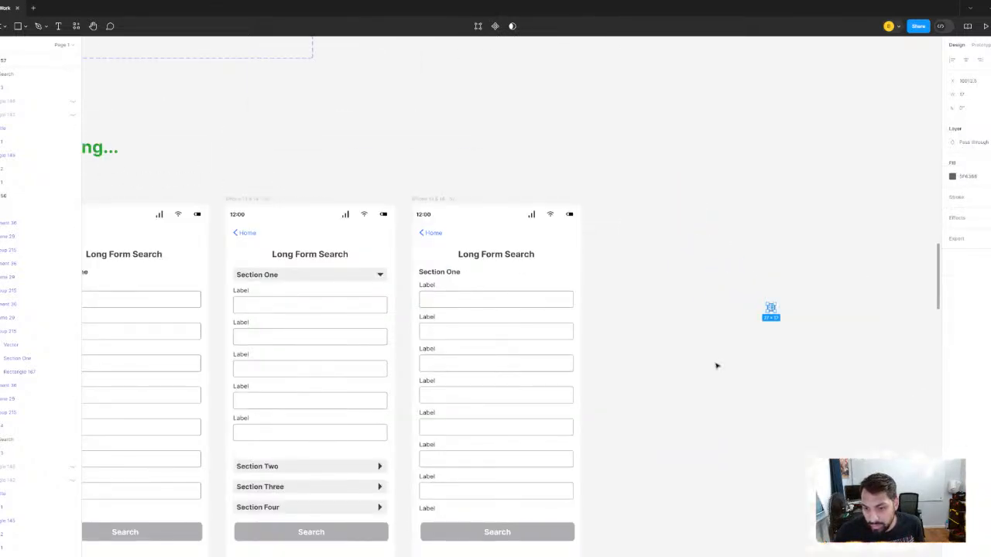
{"action": "key", "text": "Delete"}
- Move the list icon vector above the third Long Form Search screen
{"action": "left_click", "coordinate": [770, 311]}
{"action": "left_click_drag", "start_coordinate": [769, 310], "coordinate": [507, 159]}
{"action": "scroll", "coordinate": [506, 159], "scroll_direction": "up", "scroll_amount": 1}
{"action": "scroll", "coordinate": [506, 159], "scroll_direction": "up", "scroll_amount": 2}
{"action": "left_click", "coordinate": [529, 168]}
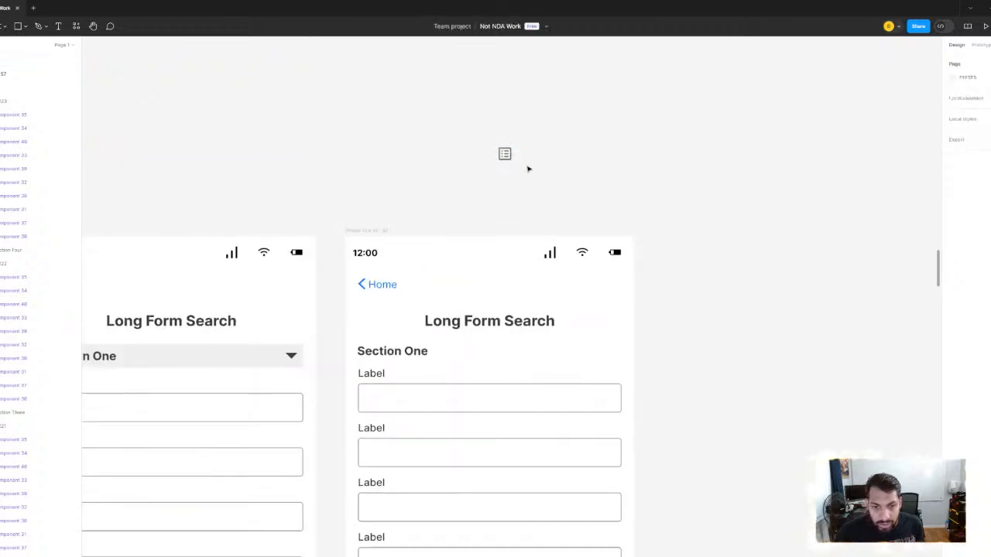
{"action": "scroll", "coordinate": [596, 127], "scroll_direction": "down", "scroll_amount": 2}
{"action": "scroll", "coordinate": [589, 170], "scroll_direction": "up", "scroll_amount": 1}
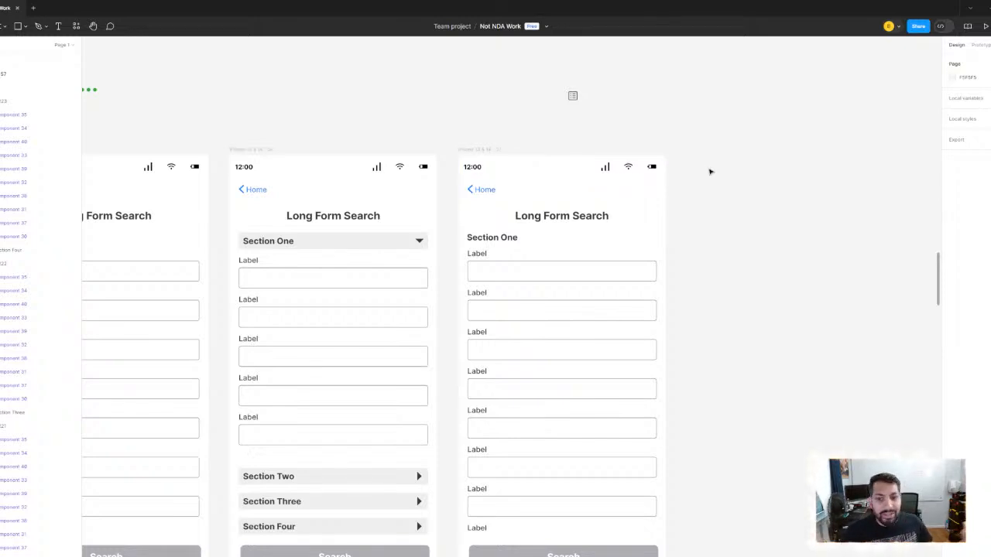
{"action": "scroll", "coordinate": [564, 115], "scroll_direction": "up", "scroll_amount": 5}
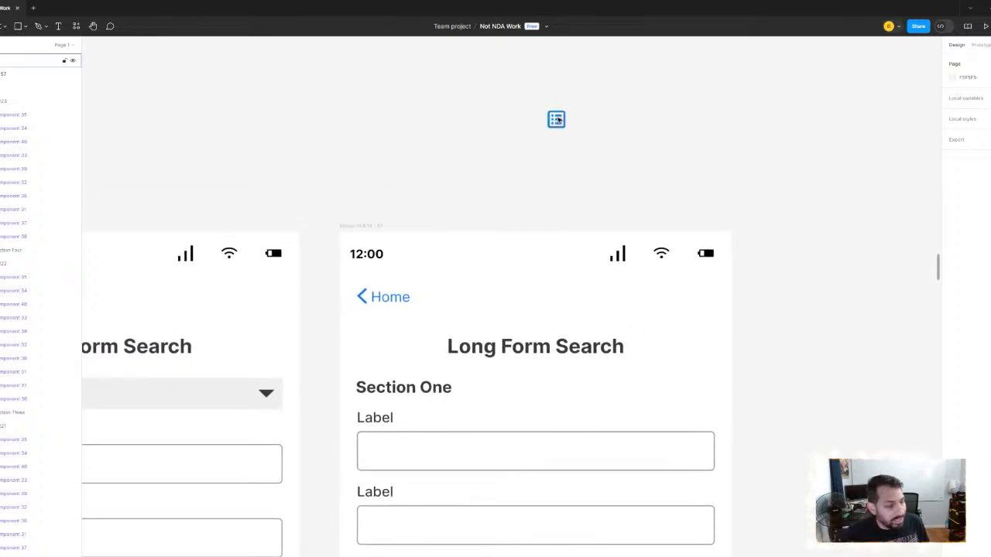
- Add a 32 × 32 dashed-square placeholder variant at the end of the interface icon component set
{"action": "scroll", "coordinate": [557, 120], "scroll_direction": "down", "scroll_amount": 10}
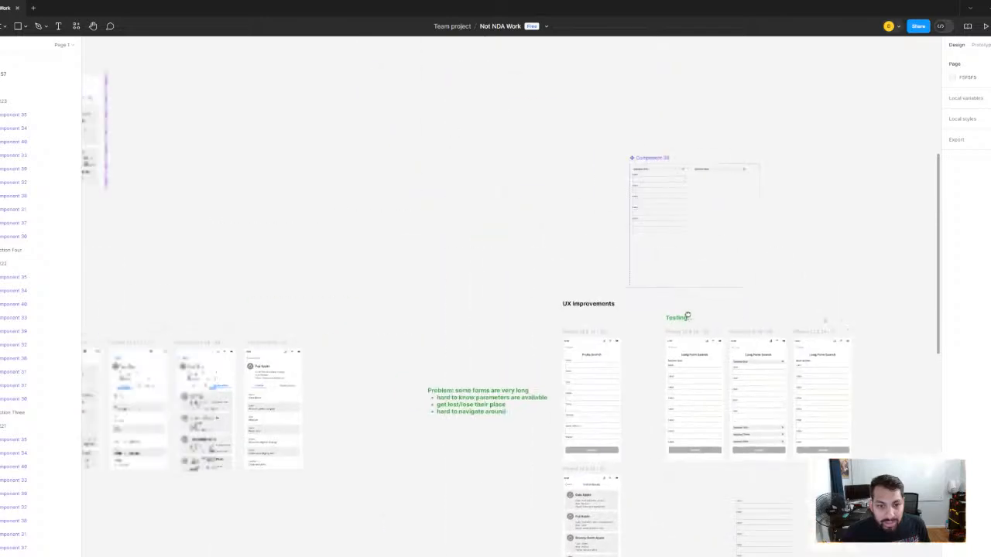
{"action": "left_click_drag", "start_coordinate": [411, 243], "coordinate": [529, 274]}
{"action": "scroll", "coordinate": [376, 228], "scroll_direction": "up", "scroll_amount": 5}
{"action": "scroll", "coordinate": [544, 104], "scroll_direction": "down", "scroll_amount": 3}
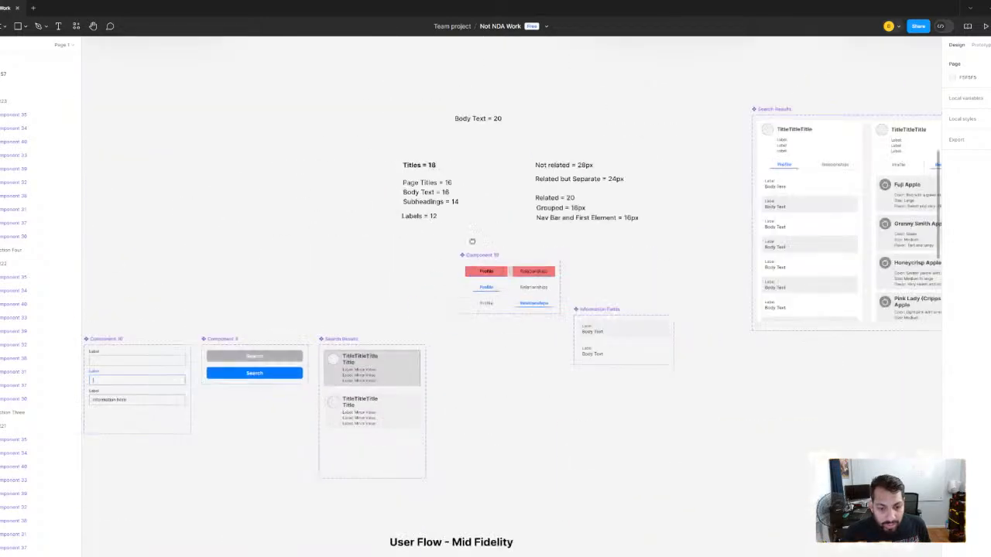
{"action": "left_click_drag", "start_coordinate": [204, 336], "coordinate": [557, 260]}
{"action": "scroll", "coordinate": [557, 260], "scroll_direction": "left", "scroll_amount": 10}
{"action": "scroll", "coordinate": [467, 263], "scroll_direction": "up", "scroll_amount": 5}
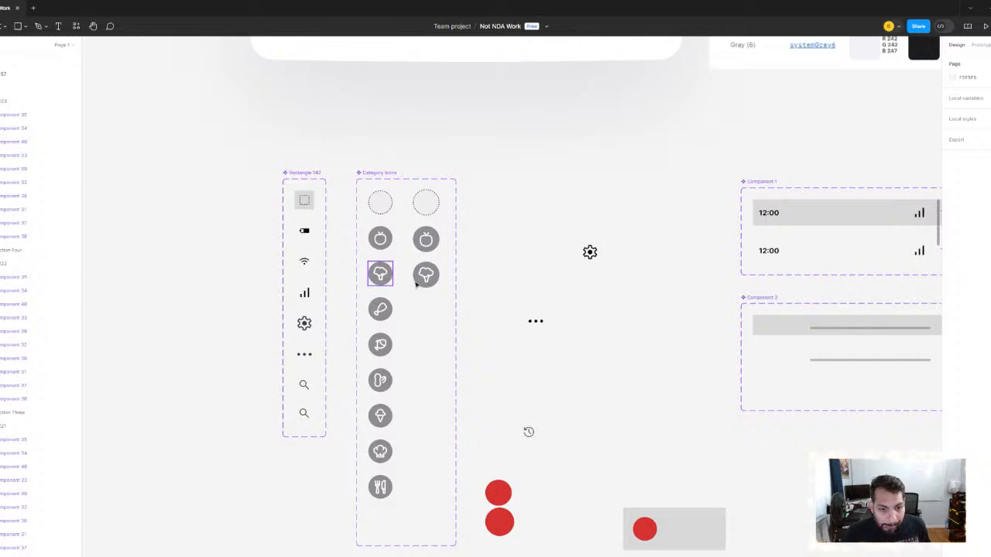
{"action": "scroll", "coordinate": [416, 277], "scroll_direction": "down", "scroll_amount": 3}
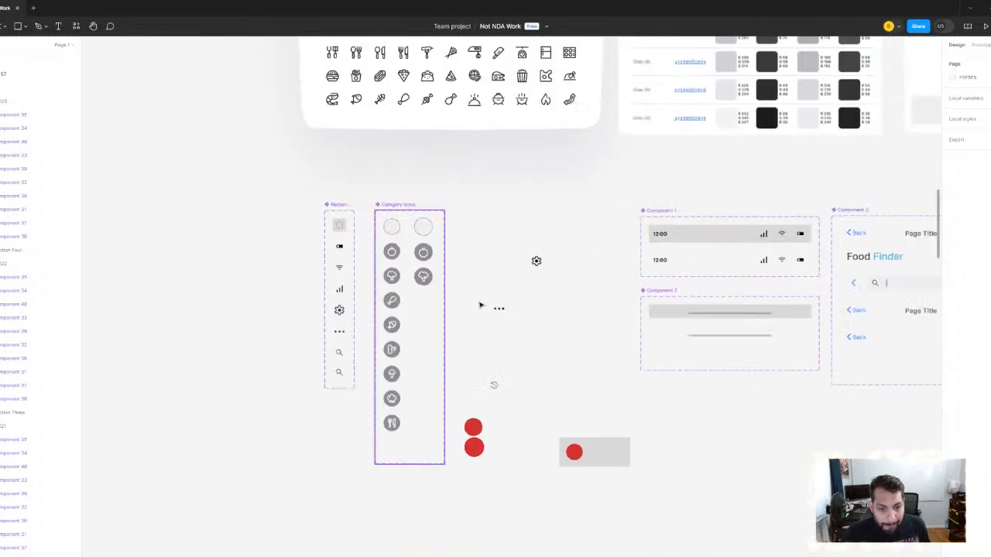
{"action": "left_click", "coordinate": [339, 333]}
{"action": "left_click", "coordinate": [339, 225]}
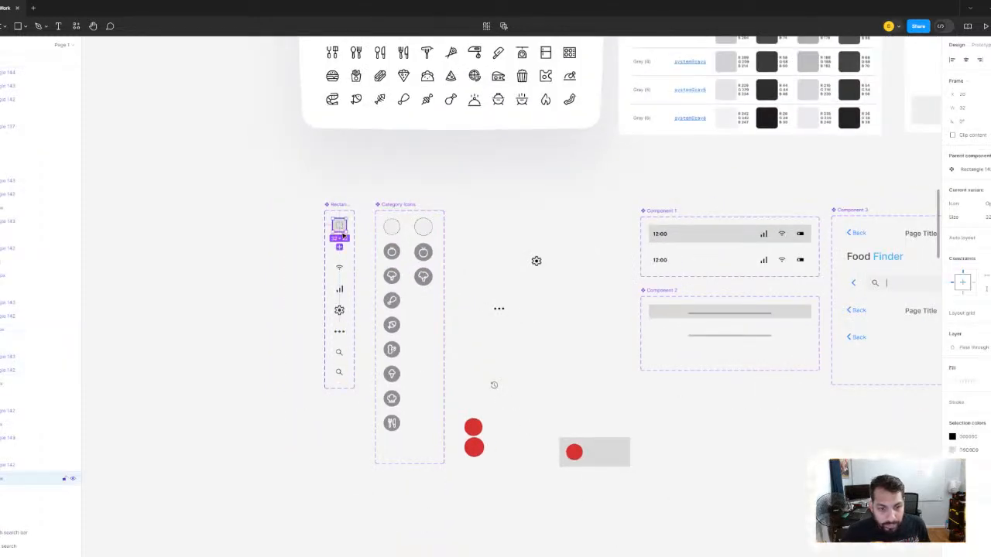
{"action": "scroll", "coordinate": [339, 231], "scroll_direction": "up", "scroll_amount": 3}
{"action": "left_click", "coordinate": [337, 246]}
{"action": "scroll", "coordinate": [658, 365], "scroll_direction": "down", "scroll_amount": 4}
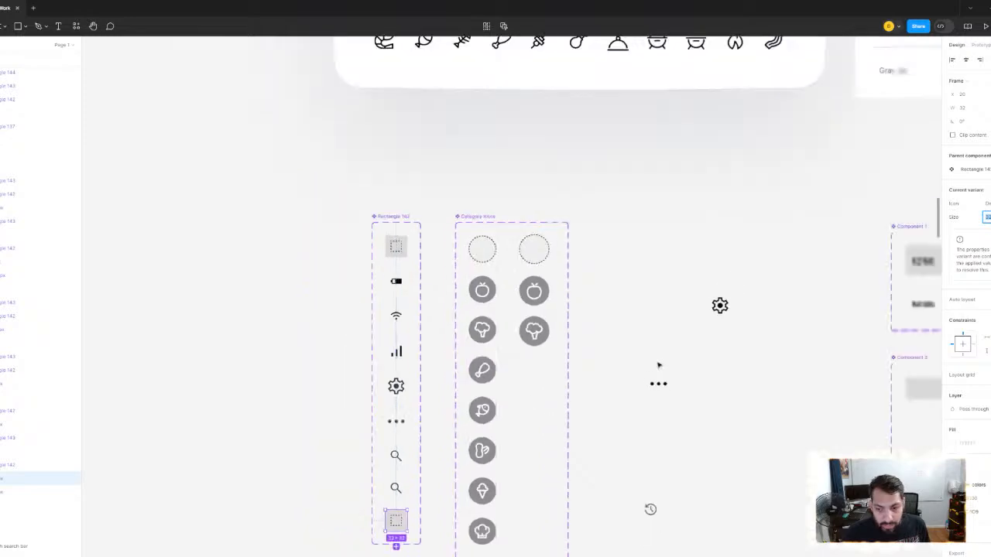
- Copy the list icon vector placed above the third Long Form Search screen
{"action": "scroll", "coordinate": [604, 265], "scroll_direction": "right", "scroll_amount": 6}
{"action": "scroll", "coordinate": [604, 266], "scroll_direction": "right", "scroll_amount": 12}
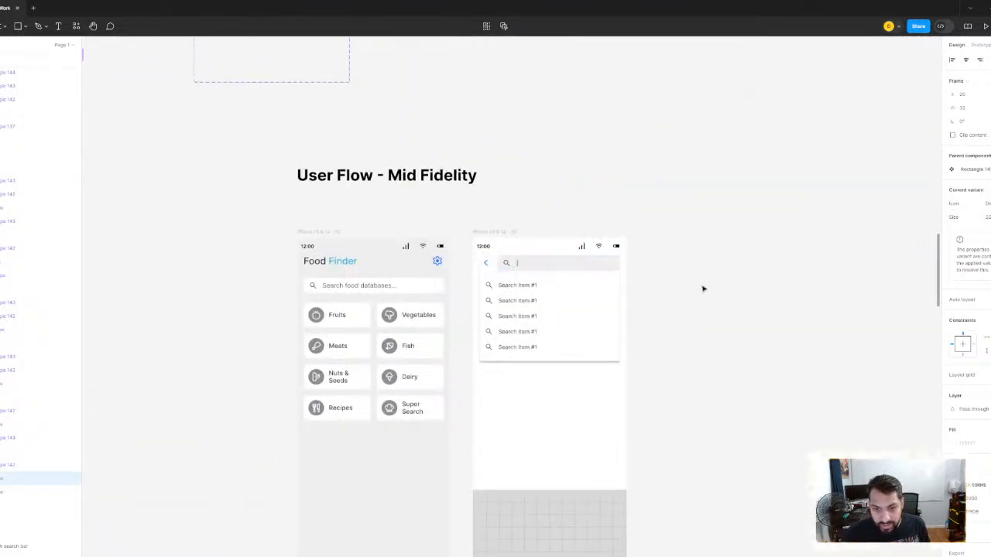
{"action": "scroll", "coordinate": [704, 286], "scroll_direction": "down", "scroll_amount": 4}
{"action": "scroll", "coordinate": [752, 306], "scroll_direction": "right", "scroll_amount": 10}
{"action": "scroll", "coordinate": [707, 299], "scroll_direction": "down", "scroll_amount": 4}
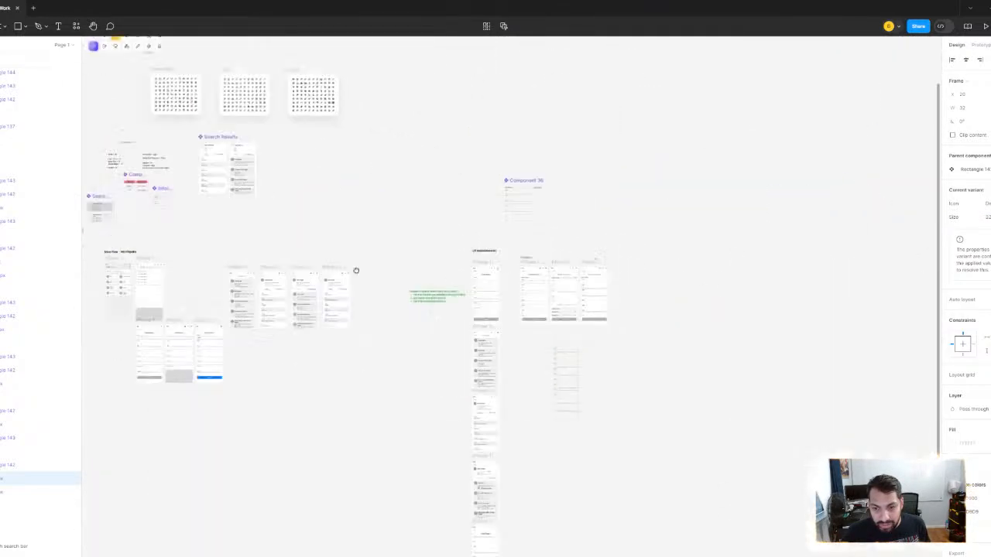
{"action": "scroll", "coordinate": [588, 266], "scroll_direction": "right", "scroll_amount": 1}
{"action": "scroll", "coordinate": [587, 266], "scroll_direction": "up", "scroll_amount": 6}
{"action": "left_click", "coordinate": [555, 224]}
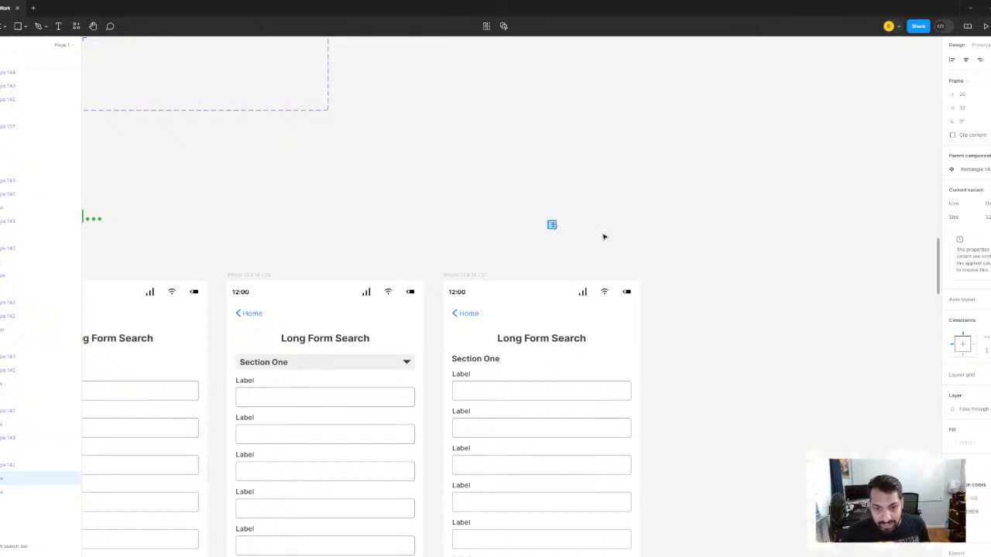
- Check the frame sizes of the two magnifying-glass variants in the interface icon component set
{"action": "scroll", "coordinate": [568, 232], "scroll_direction": "down", "scroll_amount": 10}
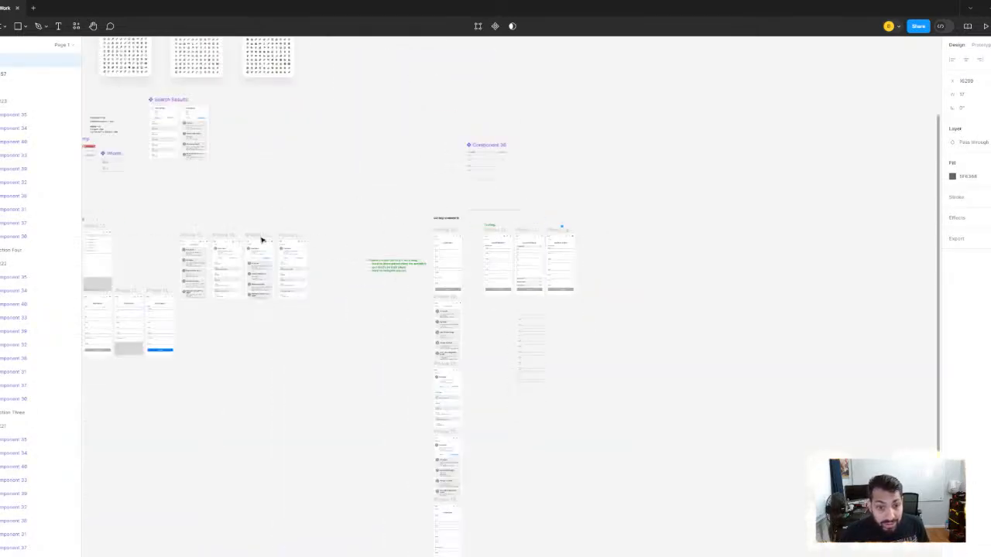
{"action": "scroll", "coordinate": [434, 232], "scroll_direction": "up", "scroll_amount": 15}
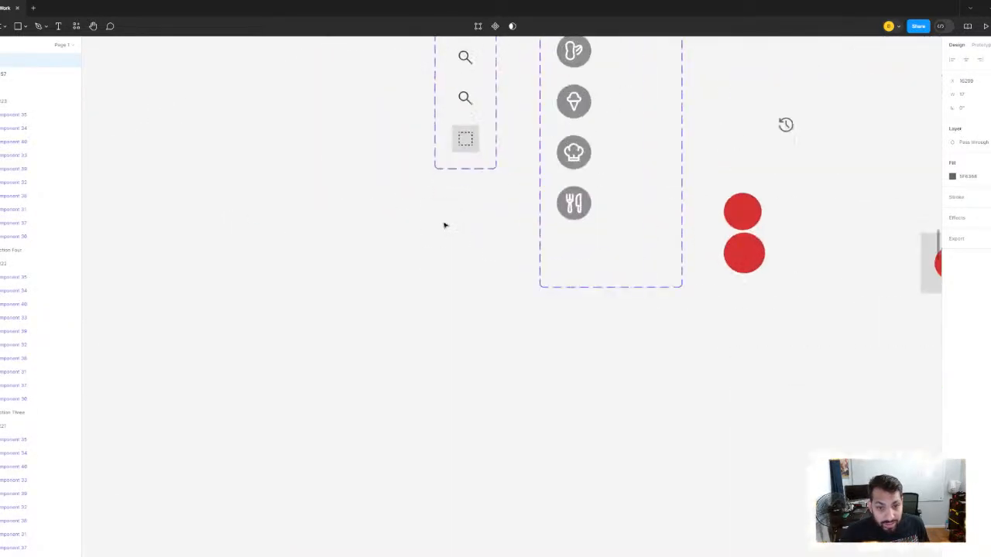
{"action": "scroll", "coordinate": [448, 186], "scroll_direction": "up", "scroll_amount": 4}
{"action": "left_click", "coordinate": [451, 193]}
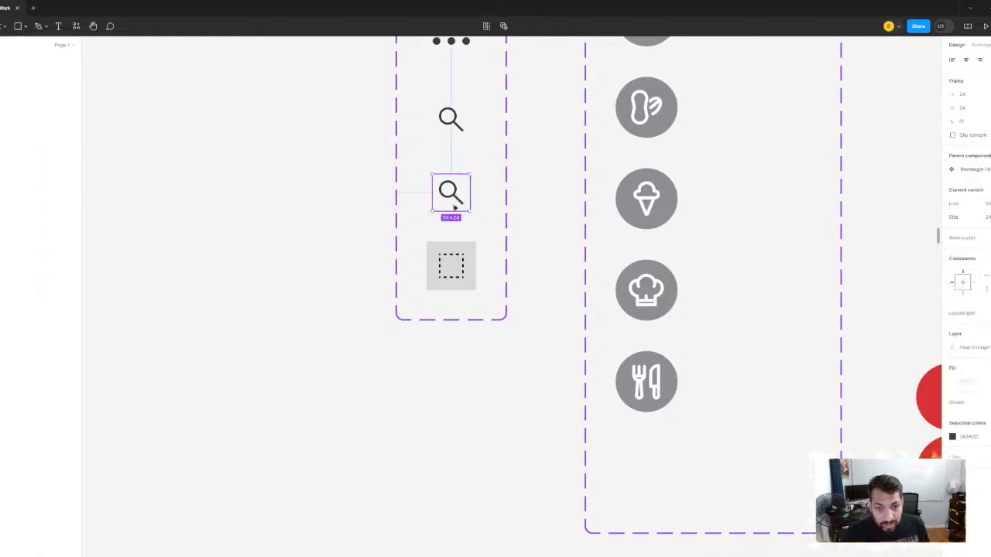
{"action": "left_click", "coordinate": [451, 118]}
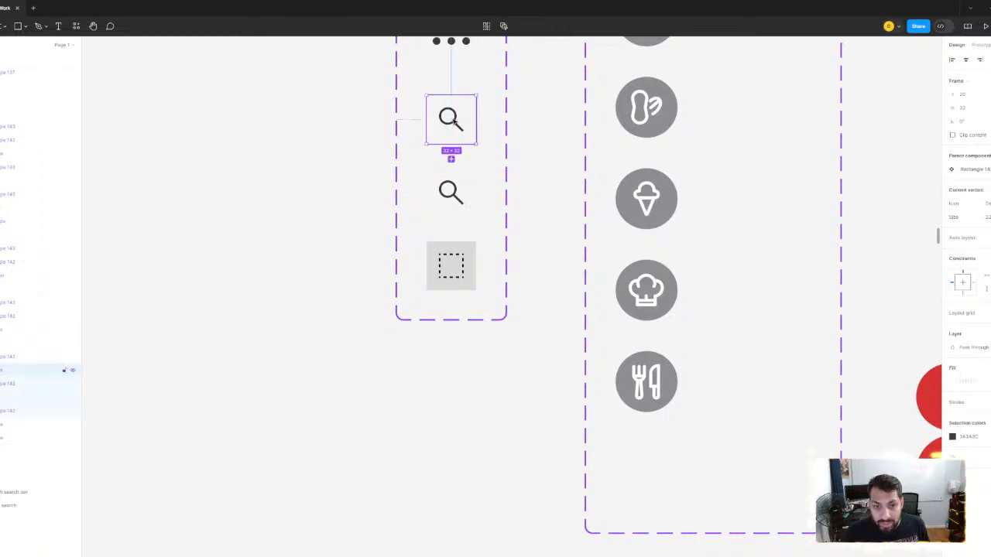
{"action": "left_click", "coordinate": [451, 192]}
- Inspect the icon placeholders in the first and last rows of the page header component
{"action": "scroll", "coordinate": [611, 246], "scroll_direction": "down", "scroll_amount": 4}
{"action": "scroll", "coordinate": [533, 239], "scroll_direction": "right", "scroll_amount": 7}
{"action": "scroll", "coordinate": [532, 239], "scroll_direction": "down", "scroll_amount": 10}
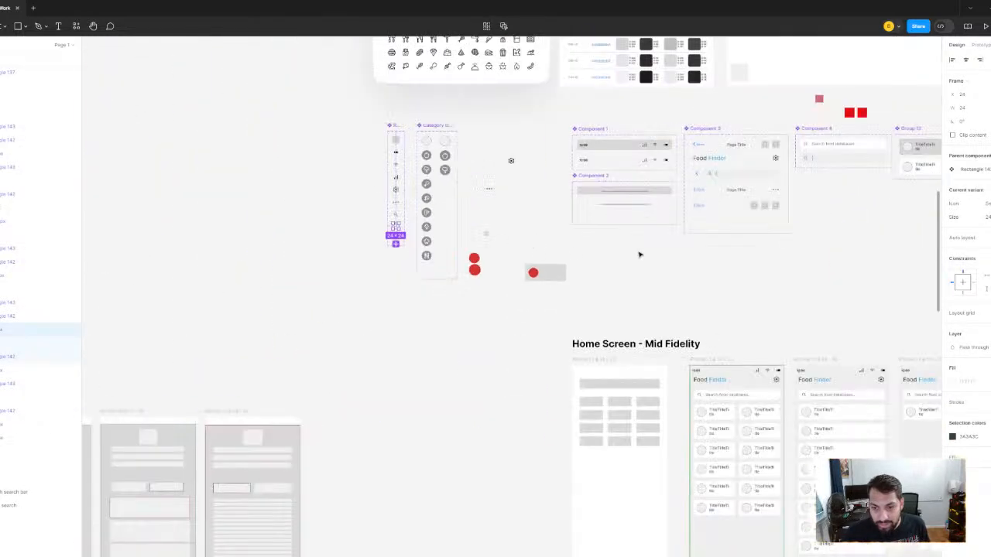
{"action": "scroll", "coordinate": [641, 253], "scroll_direction": "right", "scroll_amount": 4}
{"action": "scroll", "coordinate": [727, 145], "scroll_direction": "up", "scroll_amount": 6}
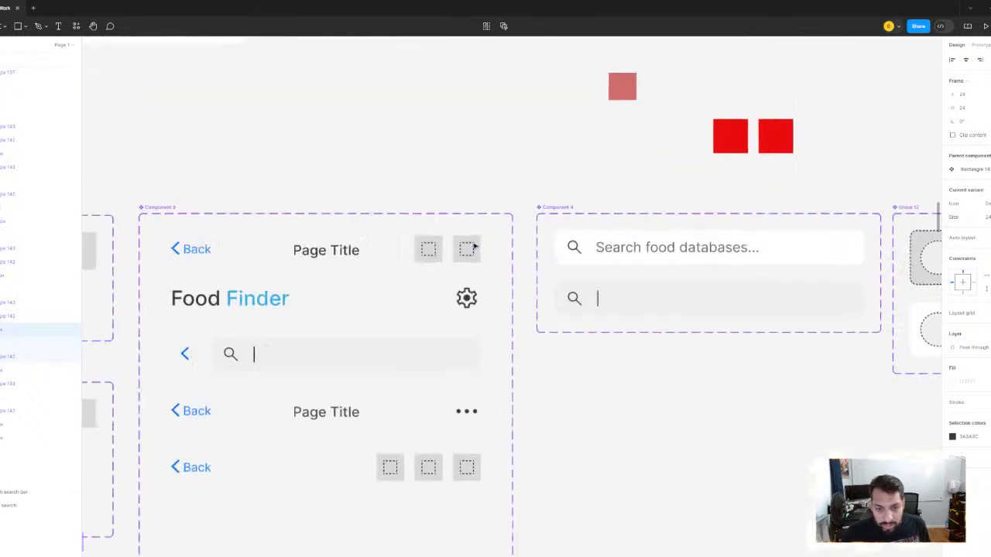
{"action": "left_click", "coordinate": [465, 263]}
{"action": "left_click", "coordinate": [466, 263]}
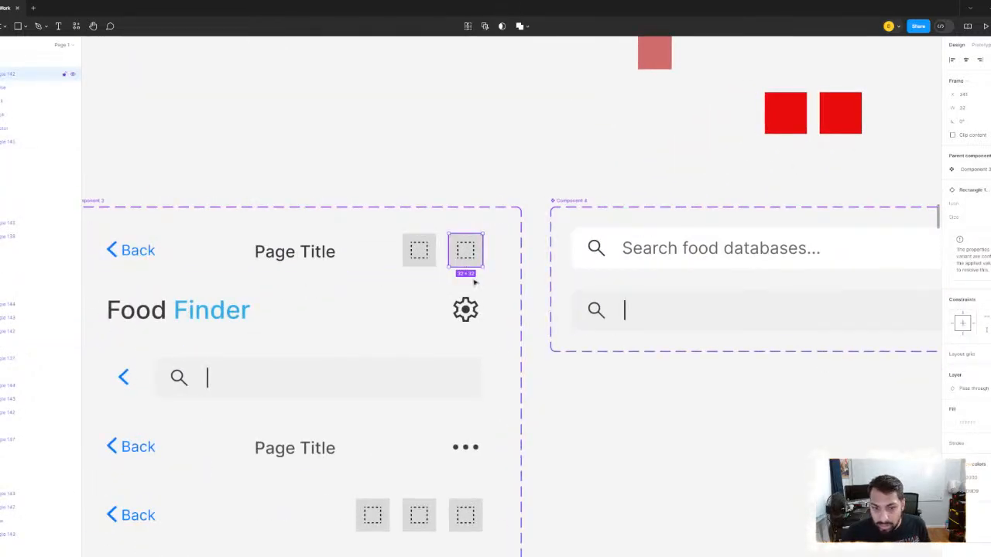
{"action": "scroll", "coordinate": [495, 286], "scroll_direction": "down", "scroll_amount": 2}
{"action": "scroll", "coordinate": [517, 300], "scroll_direction": "down", "scroll_amount": 3}
{"action": "left_click", "coordinate": [518, 375]}
{"action": "left_click", "coordinate": [518, 375]}
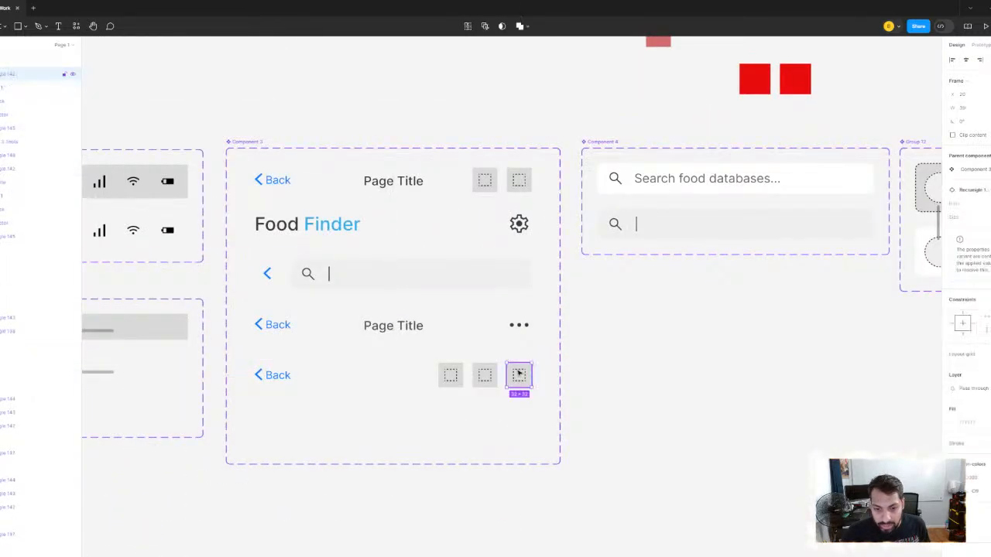
- Paste the list icon into the new placeholder variant at the end of the interface icon component set
{"action": "scroll", "coordinate": [650, 329], "scroll_direction": "down", "scroll_amount": 3}
{"action": "scroll", "coordinate": [646, 329], "scroll_direction": "left", "scroll_amount": 5}
{"action": "scroll", "coordinate": [434, 248], "scroll_direction": "up", "scroll_amount": 2}
{"action": "left_click", "coordinate": [437, 205]}
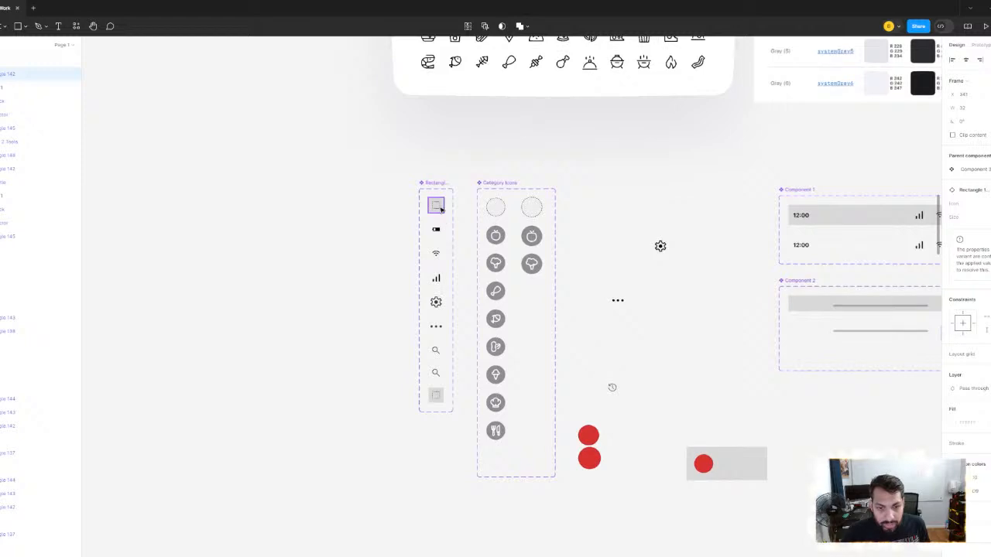
{"action": "left_click", "coordinate": [437, 395]}
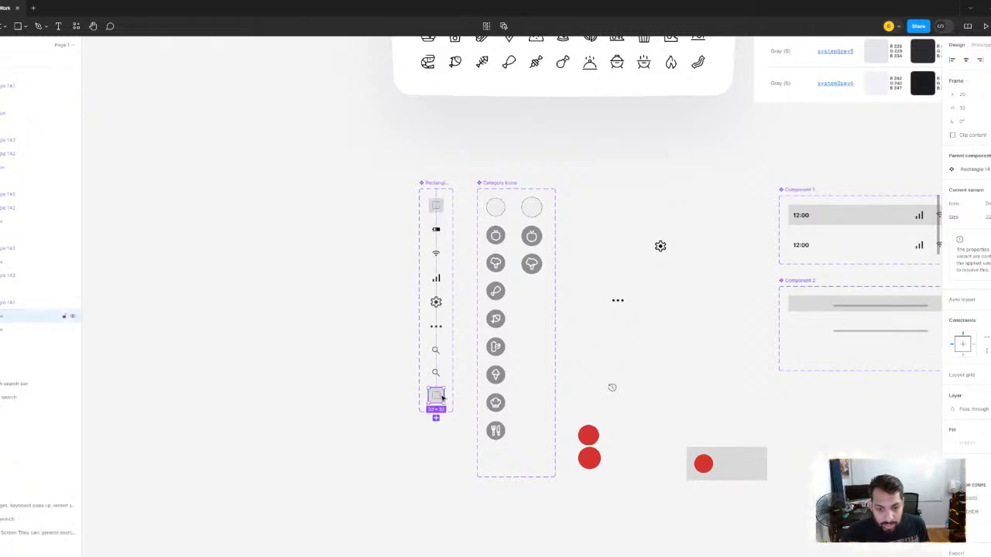
{"action": "scroll", "coordinate": [439, 397], "scroll_direction": "up", "scroll_amount": 4}
{"action": "scroll", "coordinate": [442, 399], "scroll_direction": "up", "scroll_amount": 4}
{"action": "double_click", "coordinate": [429, 398]}
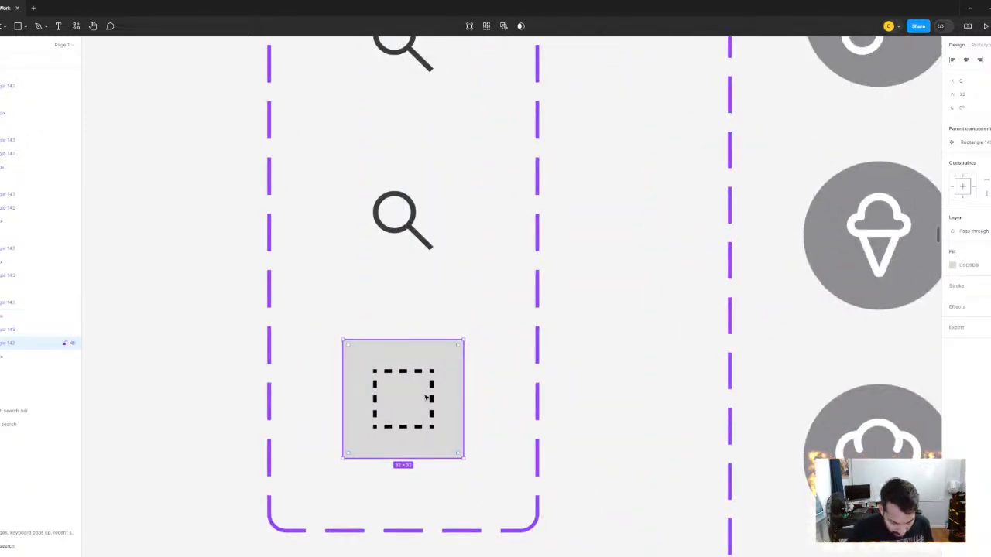
{"action": "key", "text": "ctrl+v"}
{"action": "scroll", "coordinate": [539, 150], "scroll_direction": "down", "scroll_amount": 5}
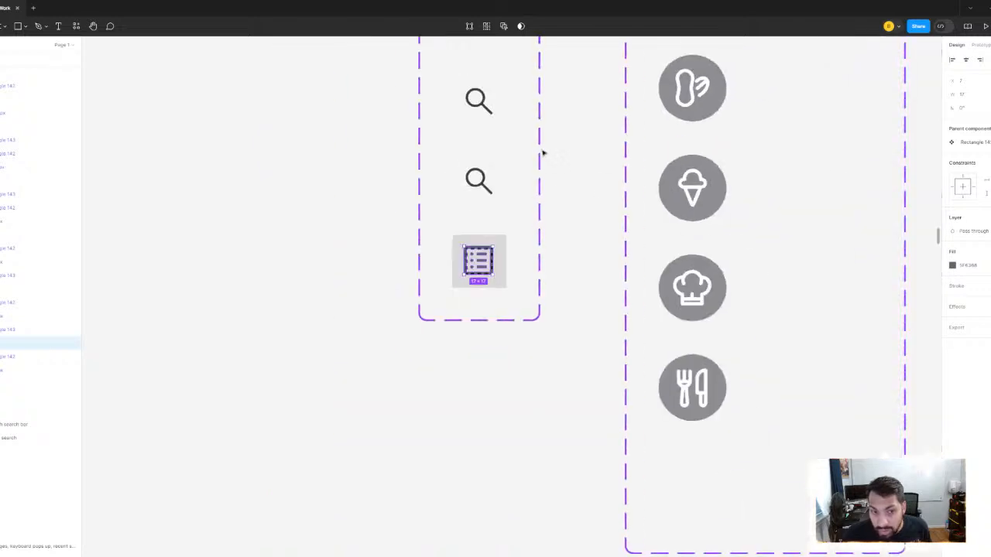
- Recolor the pasted list icon to the dark gray 3A3A3C sampled from the canvas
{"action": "left_click", "coordinate": [952, 265]}
{"action": "left_click", "coordinate": [850, 411]}
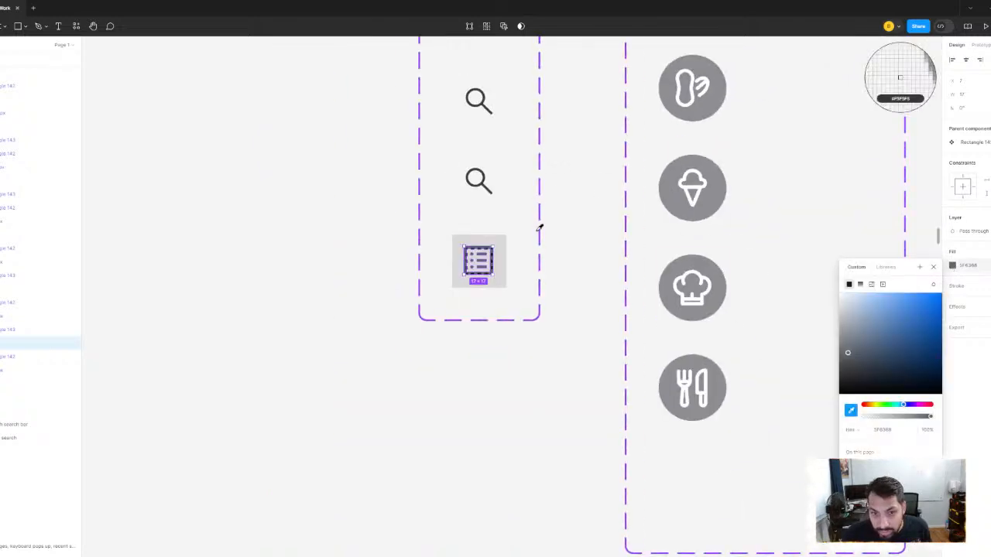
{"action": "left_click", "coordinate": [901, 77]}
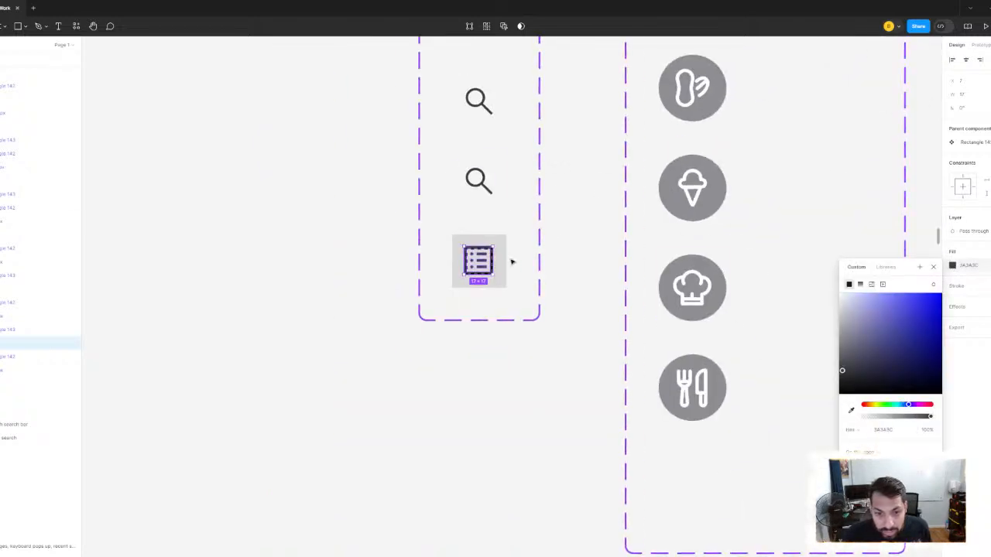
- Hide the dashed square and the gray background fill behind the list icon in its variant
{"action": "scroll", "coordinate": [511, 261], "scroll_direction": "up", "scroll_amount": 2}
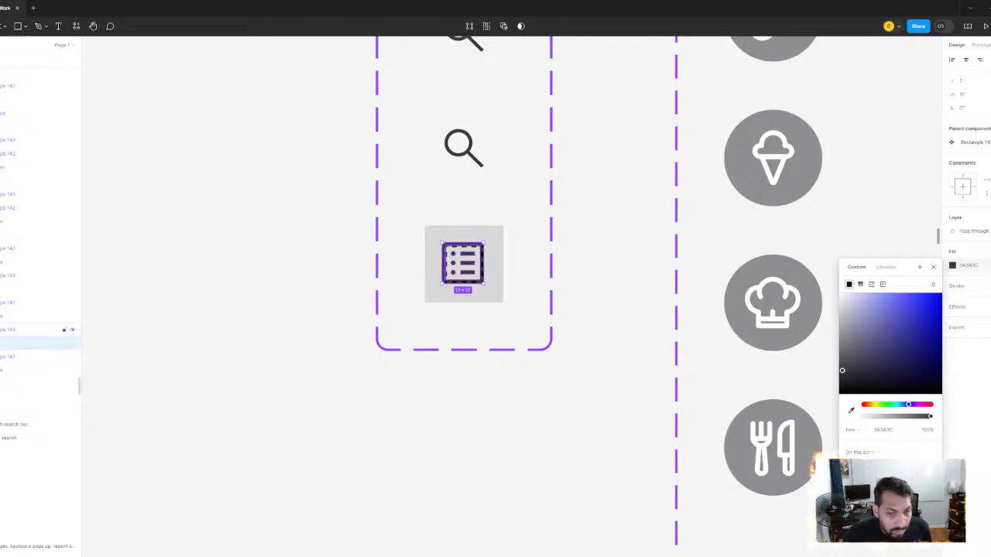
{"action": "left_click", "coordinate": [7, 330]}
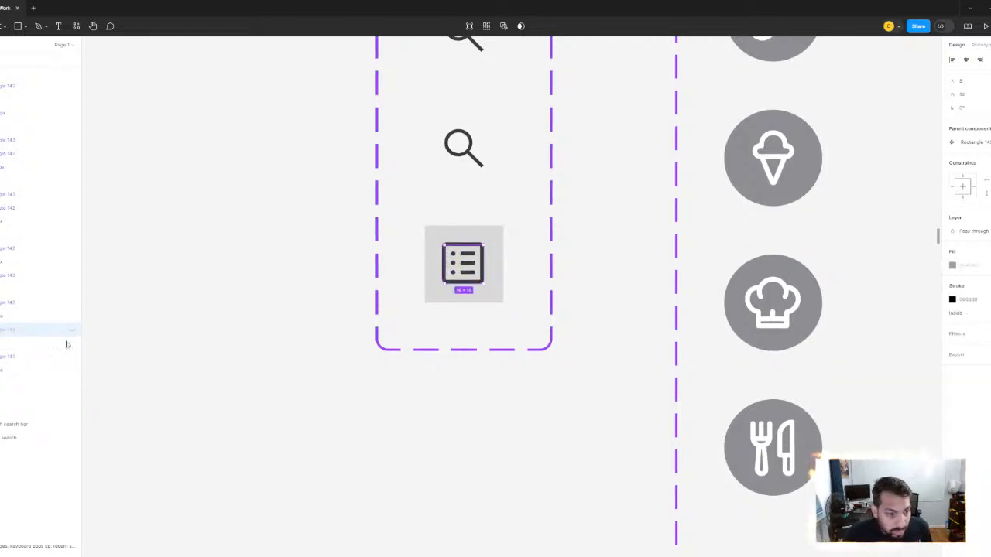
{"action": "left_click", "coordinate": [4, 356]}
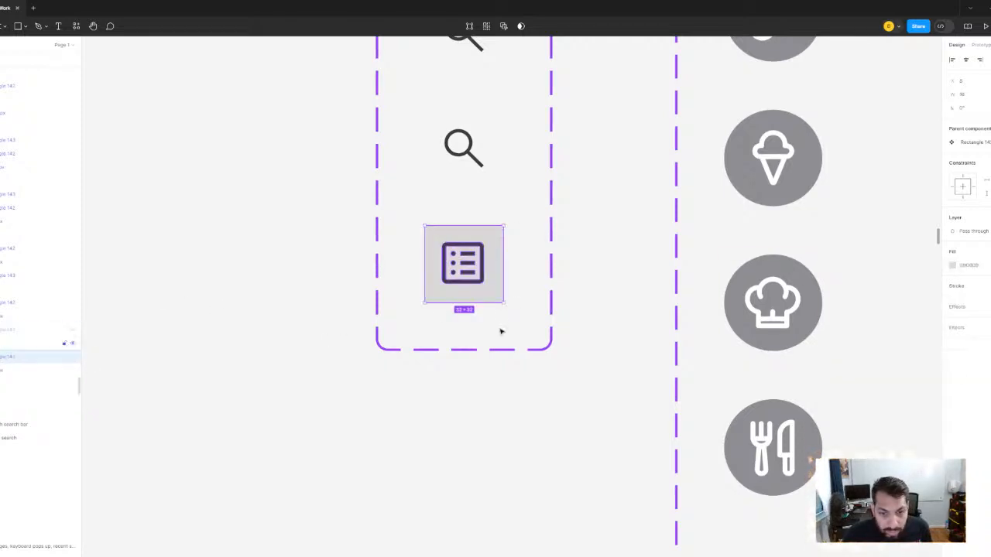
{"action": "left_click", "coordinate": [990, 266]}
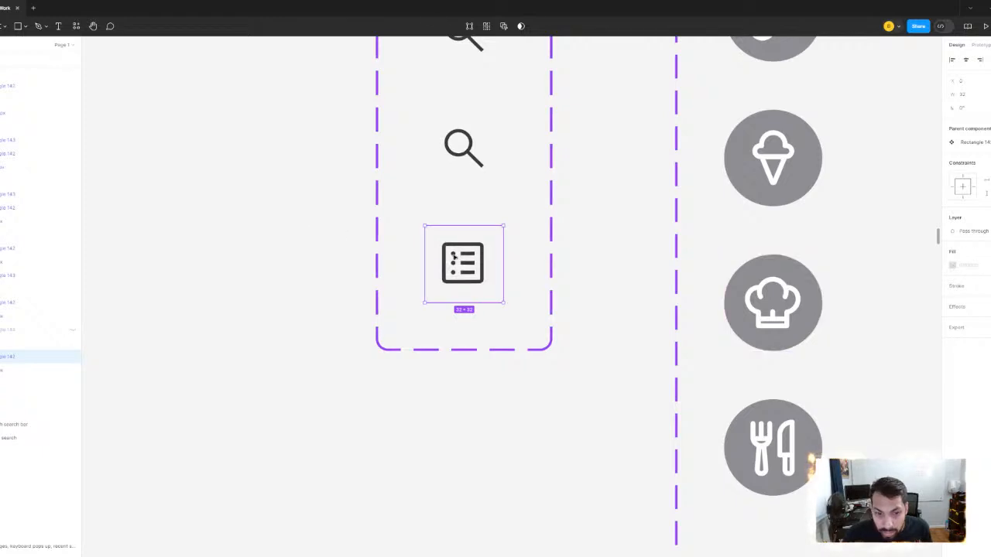
{"action": "key", "text": "Escape"}
- Select the list icon variant and review it against the other icons in the set
{"action": "left_click", "coordinate": [479, 265]}
{"action": "scroll", "coordinate": [566, 213], "scroll_direction": "down", "scroll_amount": 3}
{"action": "left_click_drag", "start_coordinate": [566, 214], "coordinate": [534, 275]}
{"action": "scroll", "coordinate": [512, 290], "scroll_direction": "up", "scroll_amount": 3}
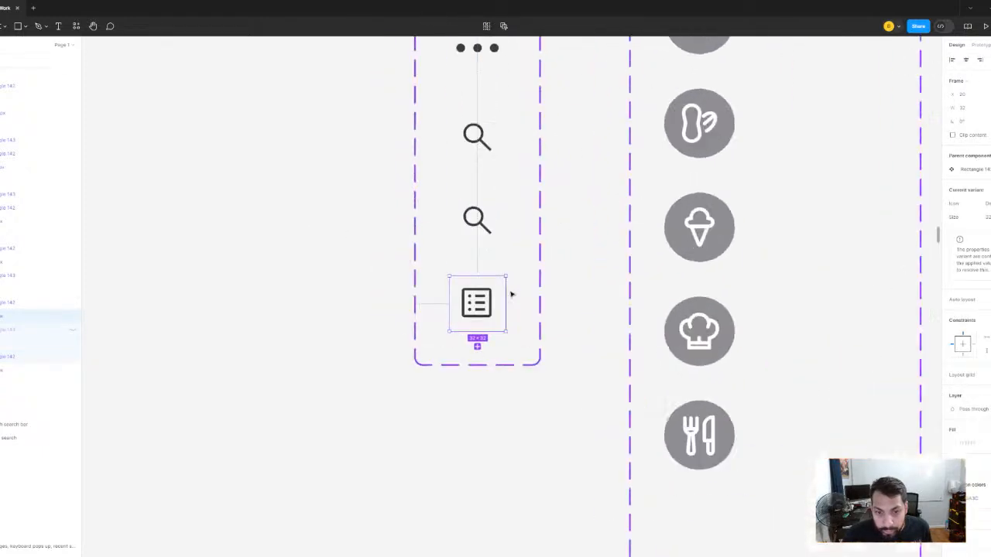
{"action": "scroll", "coordinate": [556, 256], "scroll_direction": "down", "scroll_amount": 4}
{"action": "scroll", "coordinate": [601, 198], "scroll_direction": "down", "scroll_amount": 3}
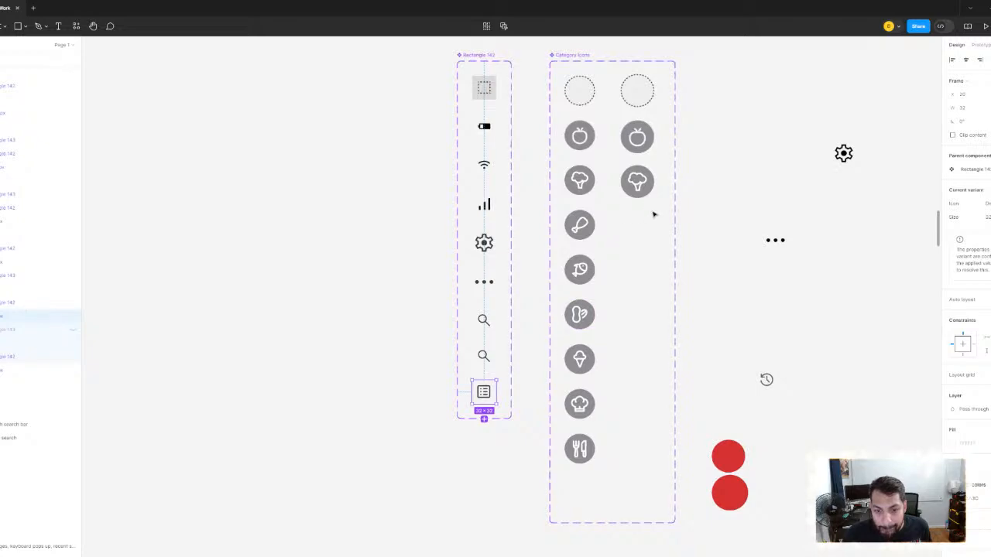
- Enter a new Icon property value for the list icon variant in the interface icon component set
{"action": "scroll", "coordinate": [601, 276], "scroll_direction": "right", "scroll_amount": 6}
{"action": "scroll", "coordinate": [542, 275], "scroll_direction": "right", "scroll_amount": 5}
{"action": "scroll", "coordinate": [483, 276], "scroll_direction": "down", "scroll_amount": 2}
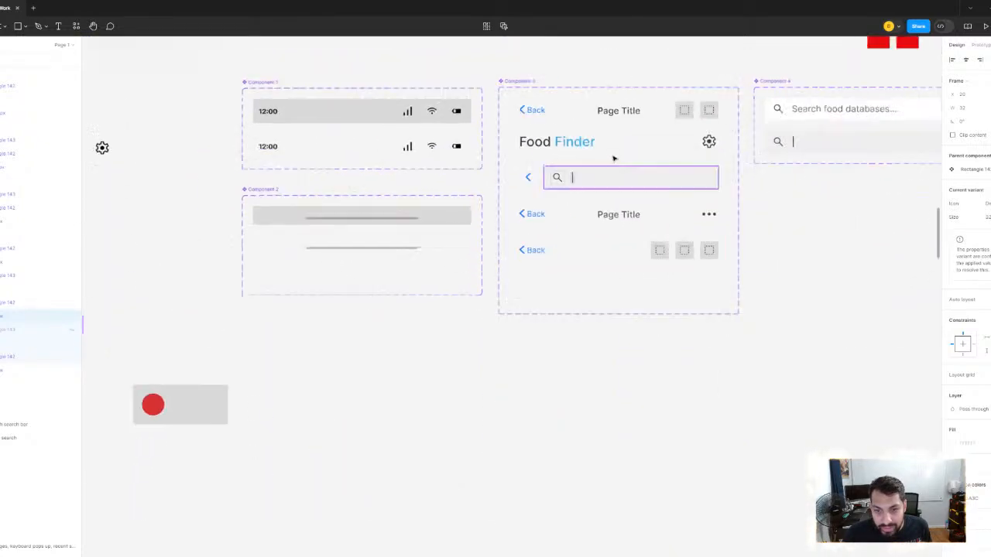
{"action": "scroll", "coordinate": [615, 157], "scroll_direction": "up", "scroll_amount": 5}
{"action": "left_click_drag", "start_coordinate": [556, 142], "coordinate": [590, 210]}
{"action": "scroll", "coordinate": [505, 199], "scroll_direction": "up", "scroll_amount": 3}
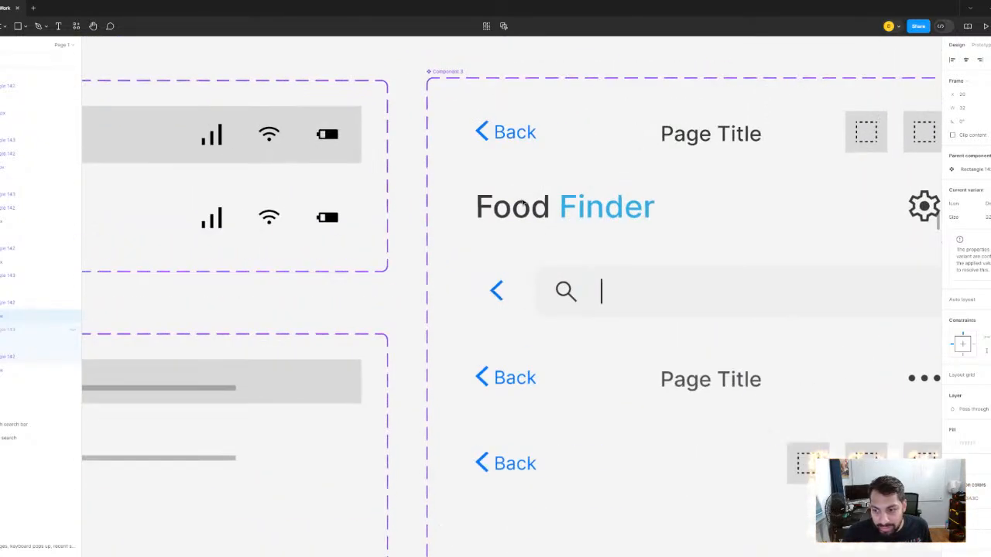
{"action": "left_click_drag", "start_coordinate": [517, 210], "coordinate": [606, 358]}
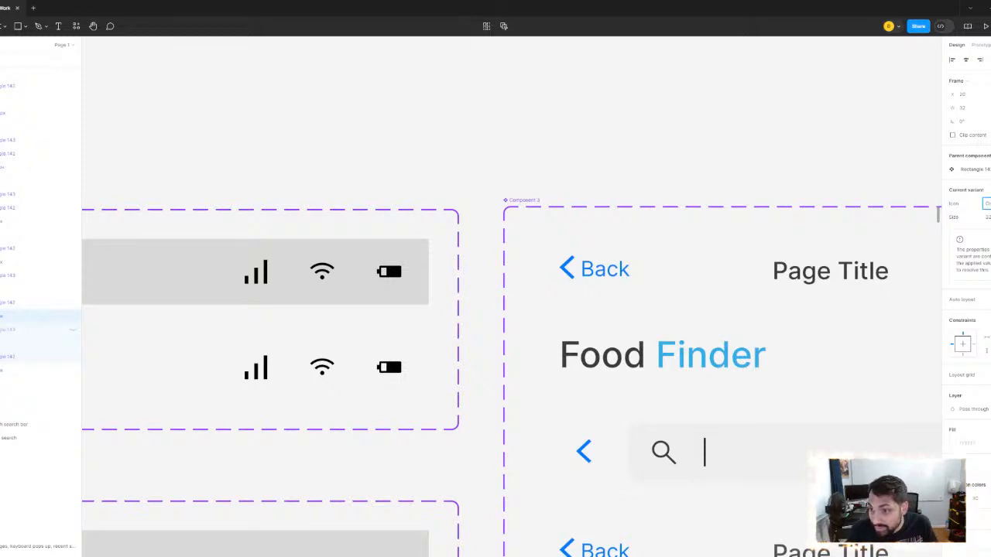
{"action": "key", "text": "Return"}
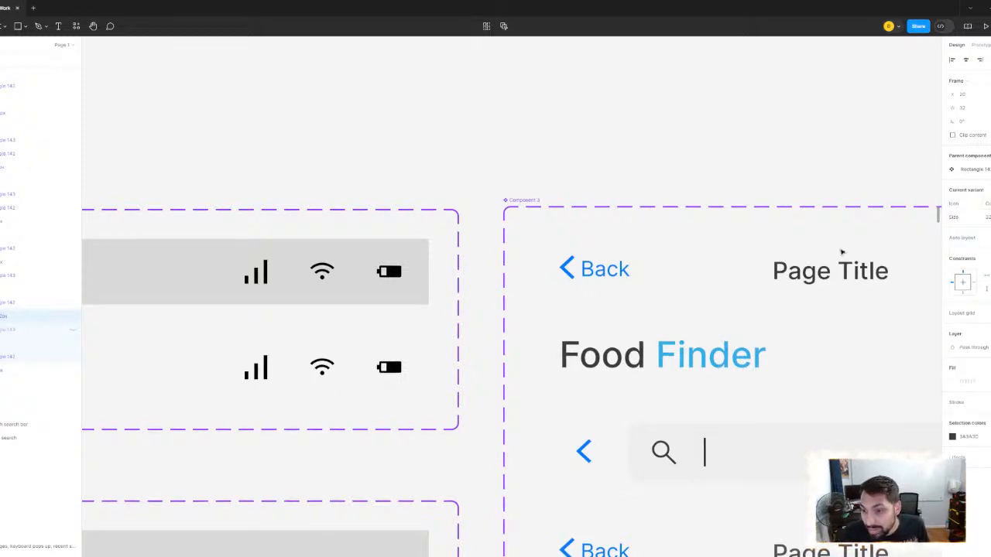
- Recolor the list icon vector in its variant to blue 007AFF, sampled from the Back arrow in the navigation bar components
{"action": "scroll", "coordinate": [752, 229], "scroll_direction": "down", "scroll_amount": 5}
{"action": "left_click_drag", "start_coordinate": [666, 195], "coordinate": [983, 77]}
{"action": "scroll", "coordinate": [472, 297], "scroll_direction": "up", "scroll_amount": 1}
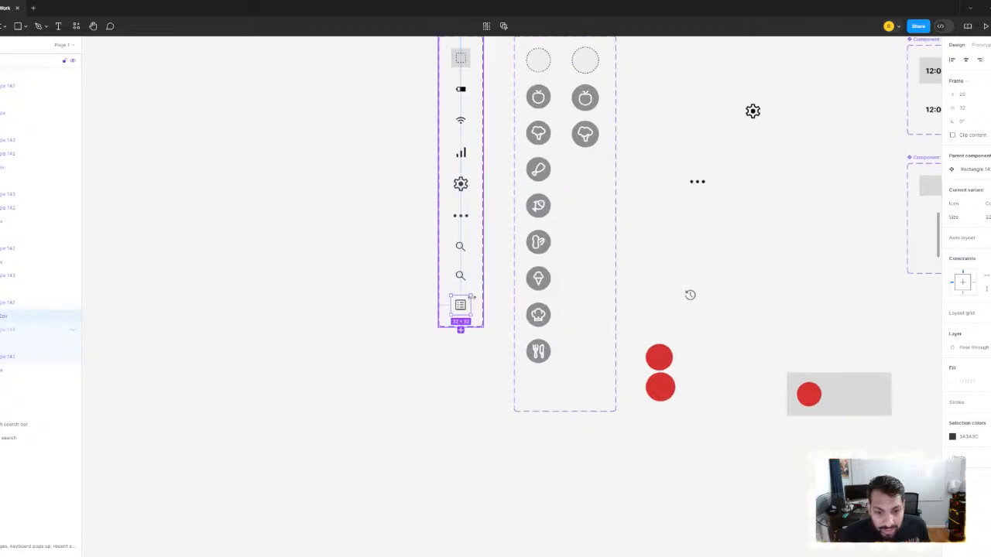
{"action": "scroll", "coordinate": [469, 301], "scroll_direction": "up", "scroll_amount": 5}
{"action": "left_click", "coordinate": [460, 307]}
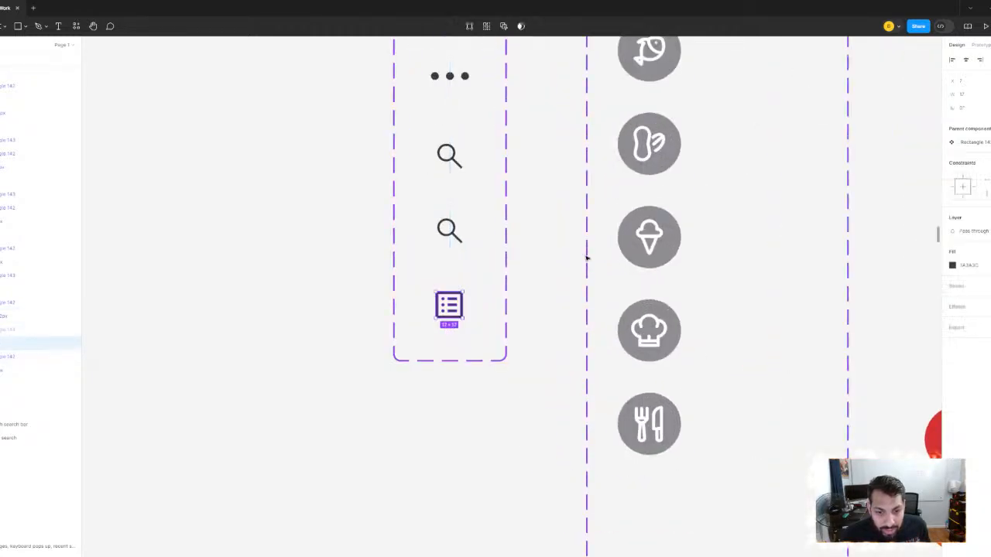
{"action": "scroll", "coordinate": [604, 252], "scroll_direction": "down", "scroll_amount": 5}
{"action": "left_click_drag", "start_coordinate": [653, 210], "coordinate": [159, 297]}
{"action": "left_click_drag", "start_coordinate": [921, 109], "coordinate": [625, 162]}
{"action": "left_click_drag", "start_coordinate": [895, 52], "coordinate": [627, 175]}
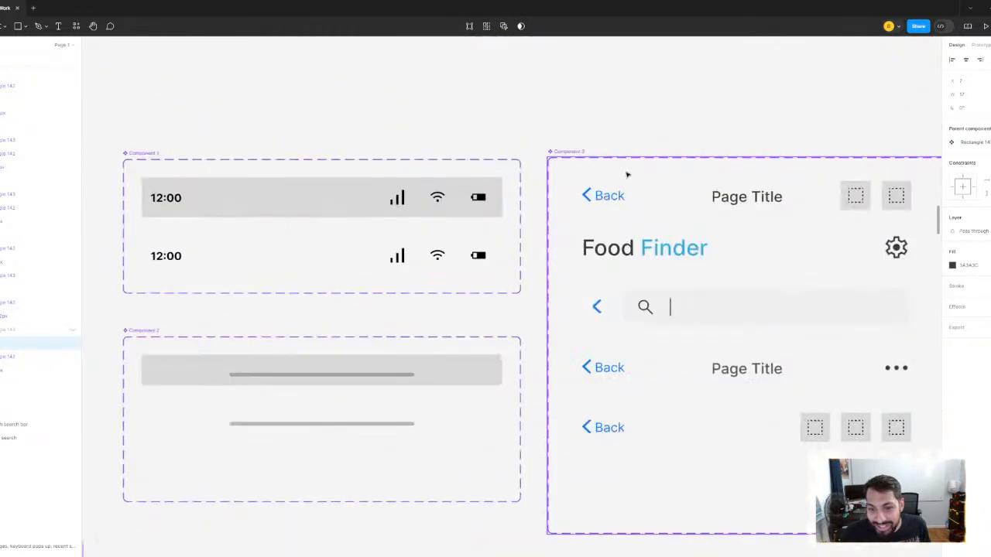
{"action": "scroll", "coordinate": [608, 175], "scroll_direction": "up", "scroll_amount": 3}
{"action": "left_click", "coordinate": [953, 265]}
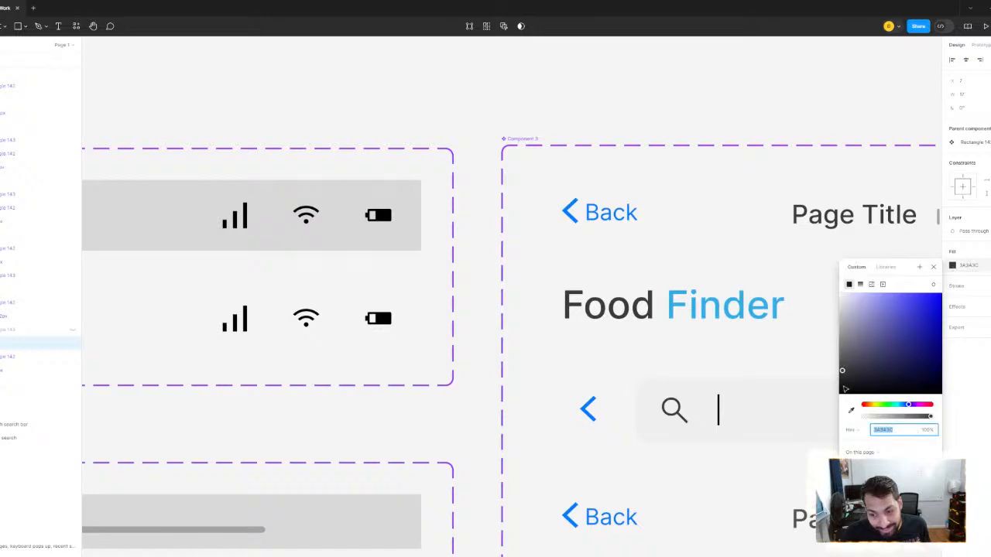
{"action": "left_click", "coordinate": [851, 410]}
{"action": "left_click", "coordinate": [574, 207]}
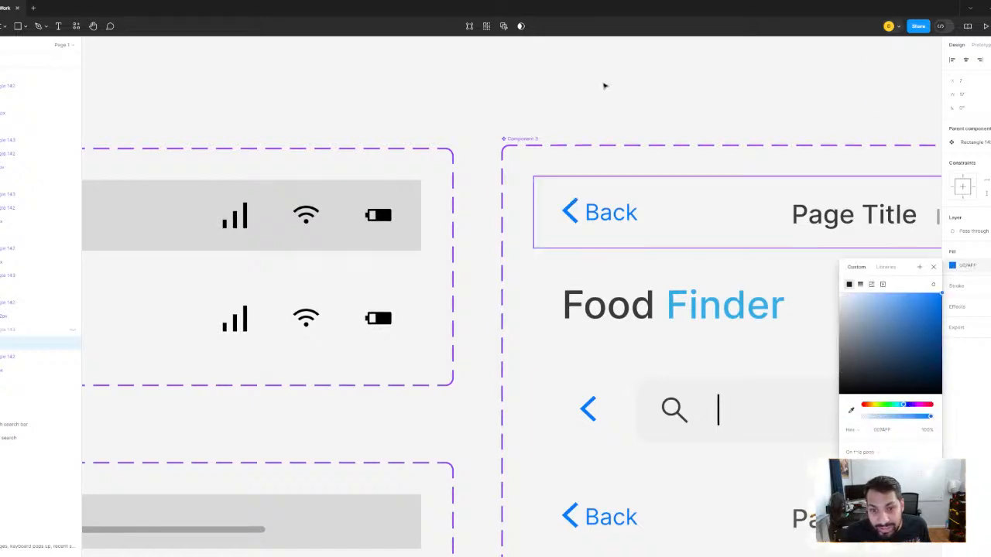
- Unhide the outermost icon placeholder opposite the Home link in the navigation bar of the third Long Form Search screen
{"action": "scroll", "coordinate": [605, 86], "scroll_direction": "down", "scroll_amount": 4}
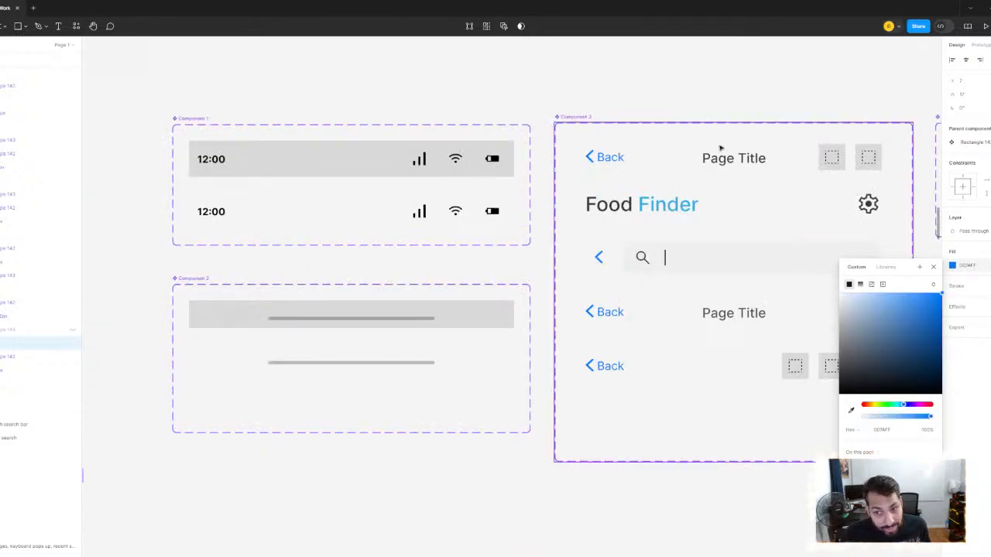
{"action": "scroll", "coordinate": [720, 151], "scroll_direction": "down", "scroll_amount": 3}
{"action": "left_click_drag", "start_coordinate": [728, 191], "coordinate": [210, 162]}
{"action": "left_click_drag", "start_coordinate": [811, 447], "coordinate": [351, 232]}
{"action": "left_click", "coordinate": [353, 232]}
{"action": "scroll", "coordinate": [387, 246], "scroll_direction": "down", "scroll_amount": 4}
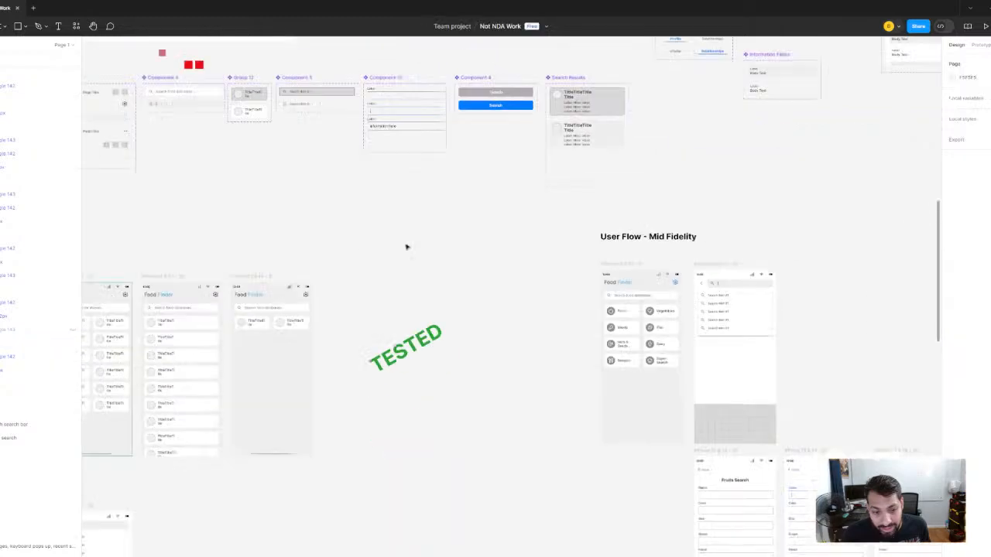
{"action": "scroll", "coordinate": [406, 247], "scroll_direction": "right", "scroll_amount": 10}
{"action": "scroll", "coordinate": [406, 247], "scroll_direction": "down", "scroll_amount": 2}
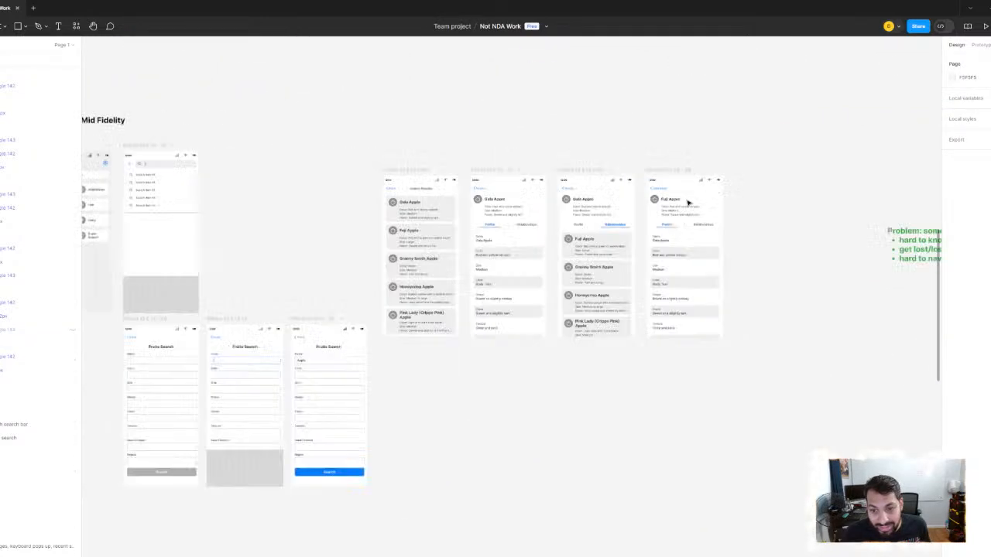
{"action": "scroll", "coordinate": [687, 203], "scroll_direction": "down", "scroll_amount": 3}
{"action": "scroll", "coordinate": [693, 195], "scroll_direction": "right", "scroll_amount": 10}
{"action": "scroll", "coordinate": [749, 216], "scroll_direction": "right", "scroll_amount": 5}
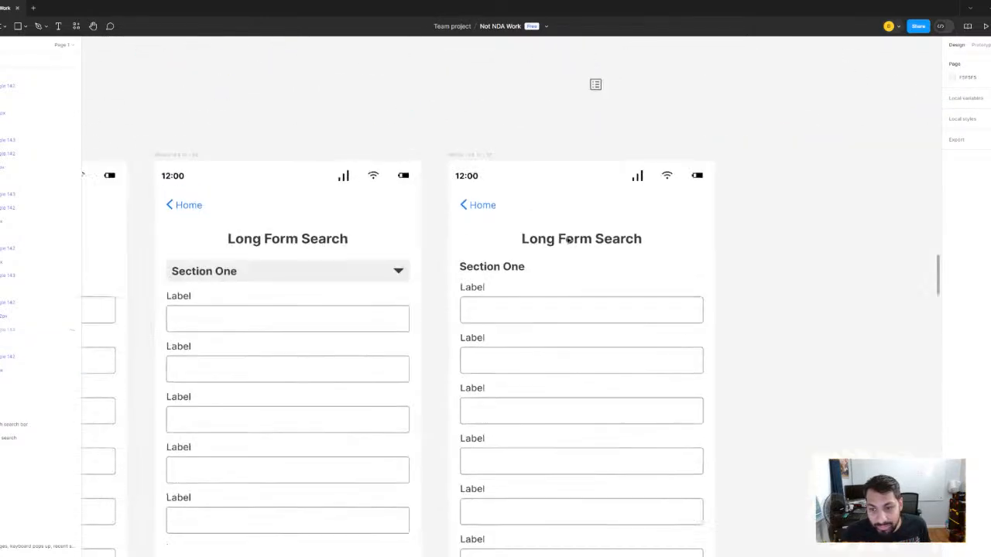
{"action": "left_click", "coordinate": [666, 209]}
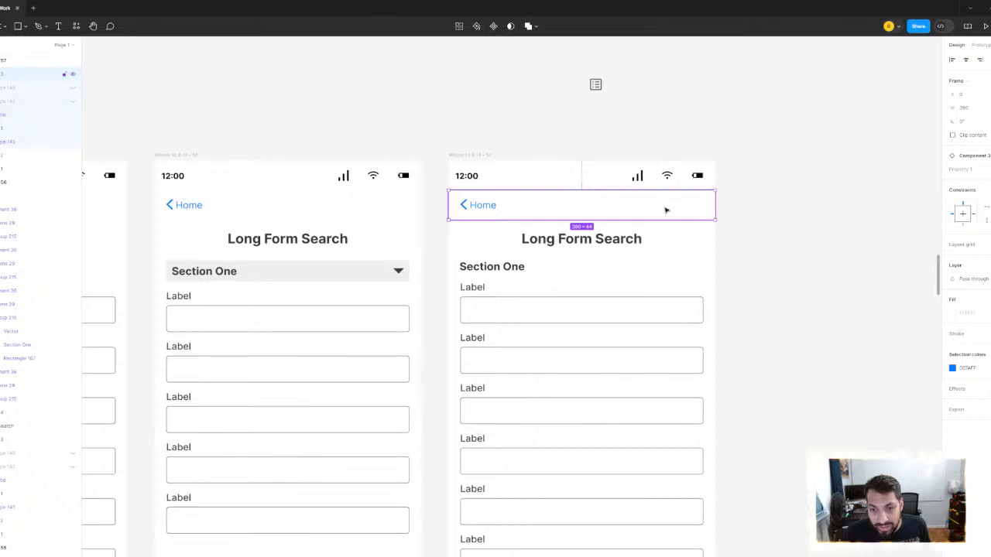
{"action": "left_click", "coordinate": [692, 205]}
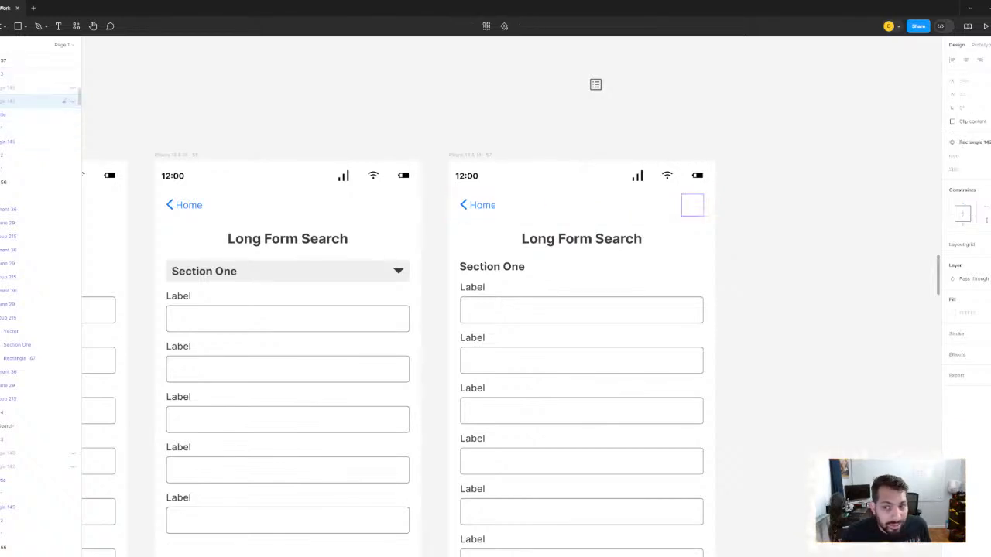
{"action": "scroll", "coordinate": [727, 220], "scroll_direction": "up", "scroll_amount": 5}
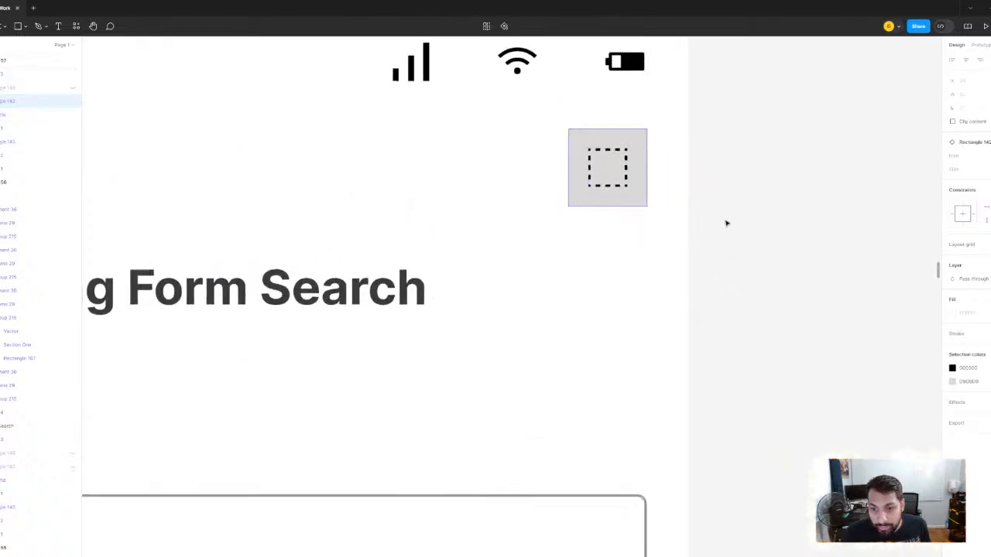
- Swap the navigation bar's icon placeholder for the list icon variant on the third Long Form Search screen
{"action": "left_click", "coordinate": [968, 169]}
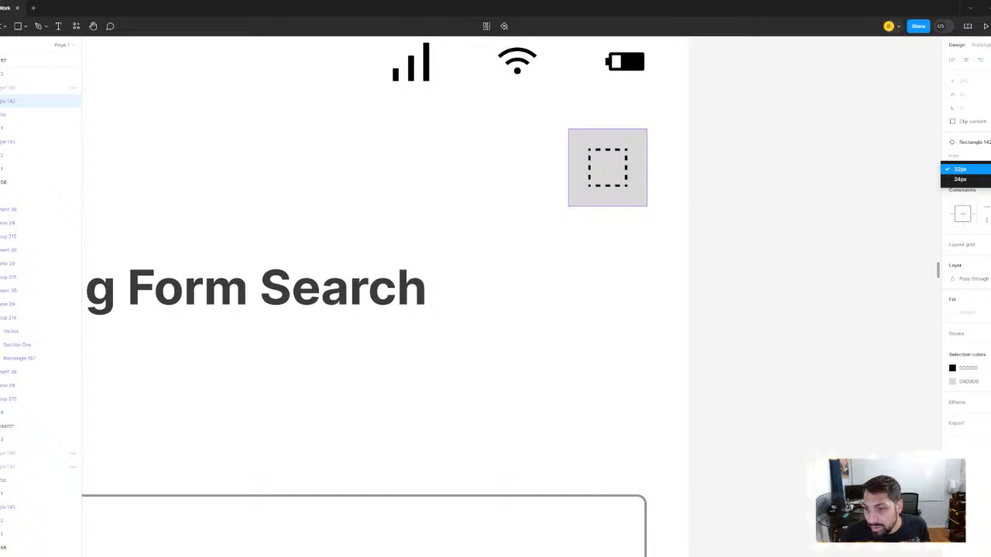
{"action": "left_click", "coordinate": [983, 157]}
{"action": "left_click", "coordinate": [983, 156]}
{"action": "left_click", "coordinate": [969, 228]}
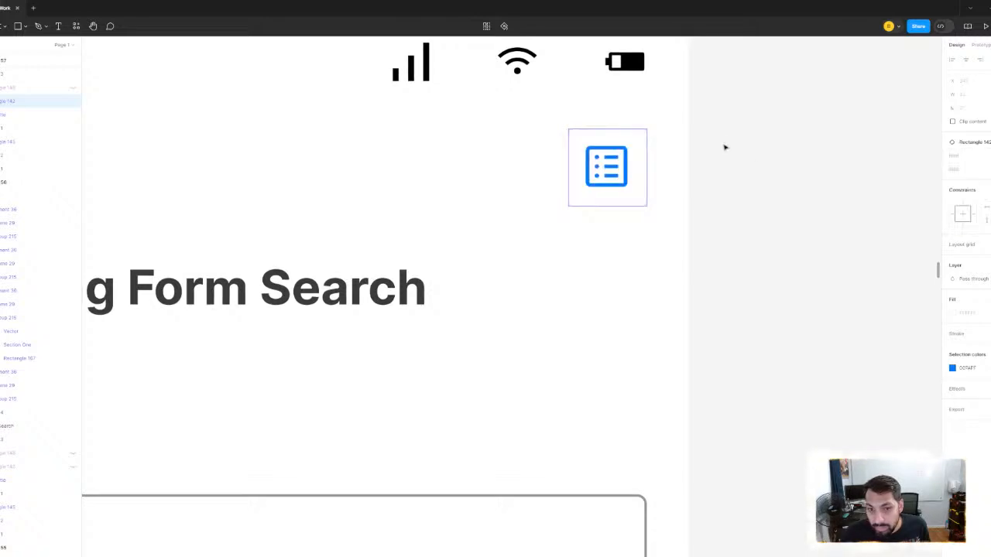
{"action": "left_click", "coordinate": [726, 147]}
- Examine the list icon on the third Long Form Search screen up close and compare the screen with the other two variations
{"action": "scroll", "coordinate": [728, 148], "scroll_direction": "down", "scroll_amount": 8}
{"action": "scroll", "coordinate": [762, 150], "scroll_direction": "up", "scroll_amount": 4}
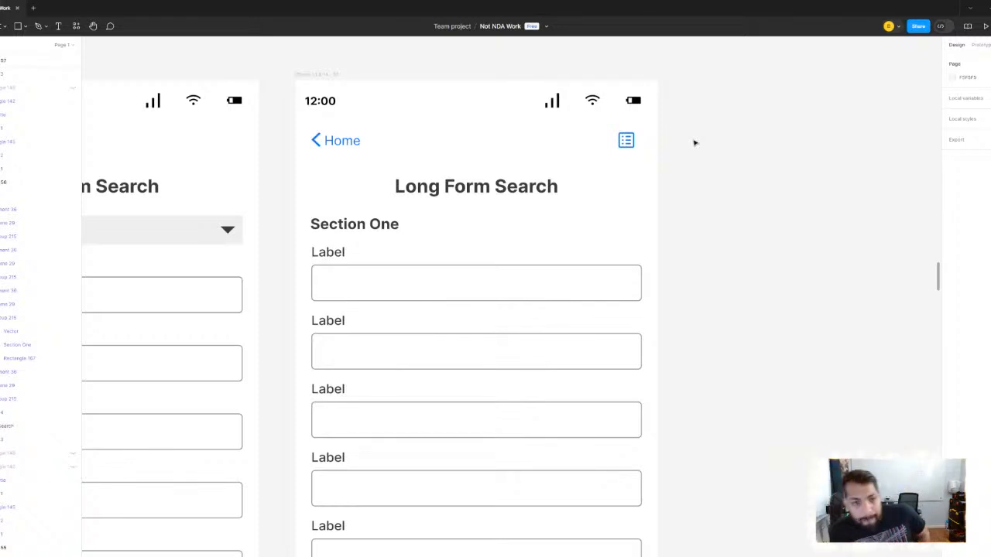
{"action": "scroll", "coordinate": [695, 132], "scroll_direction": "down", "scroll_amount": 3}
{"action": "scroll", "coordinate": [735, 167], "scroll_direction": "up", "scroll_amount": 10}
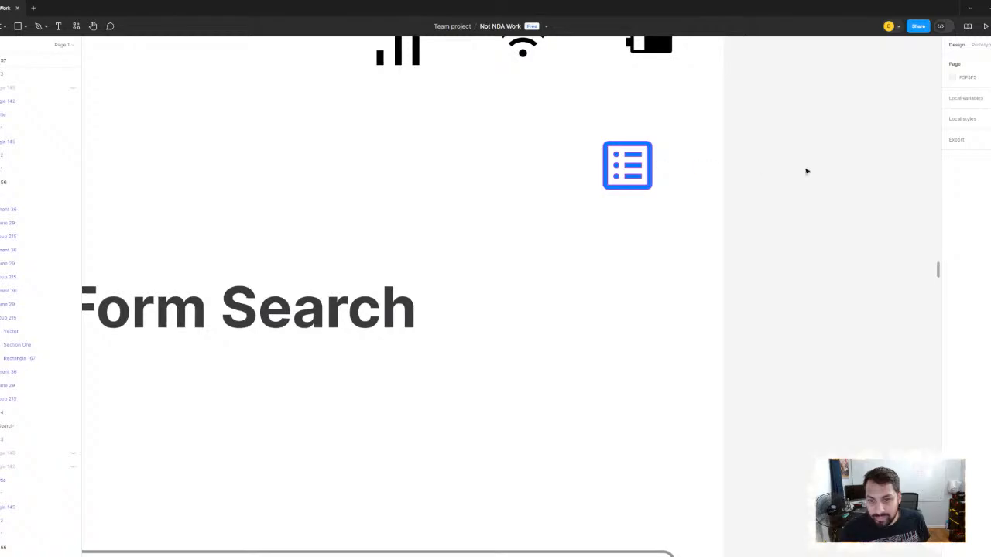
{"action": "key", "text": "ctrl+z"}
{"action": "scroll", "coordinate": [806, 171], "scroll_direction": "down", "scroll_amount": 7}
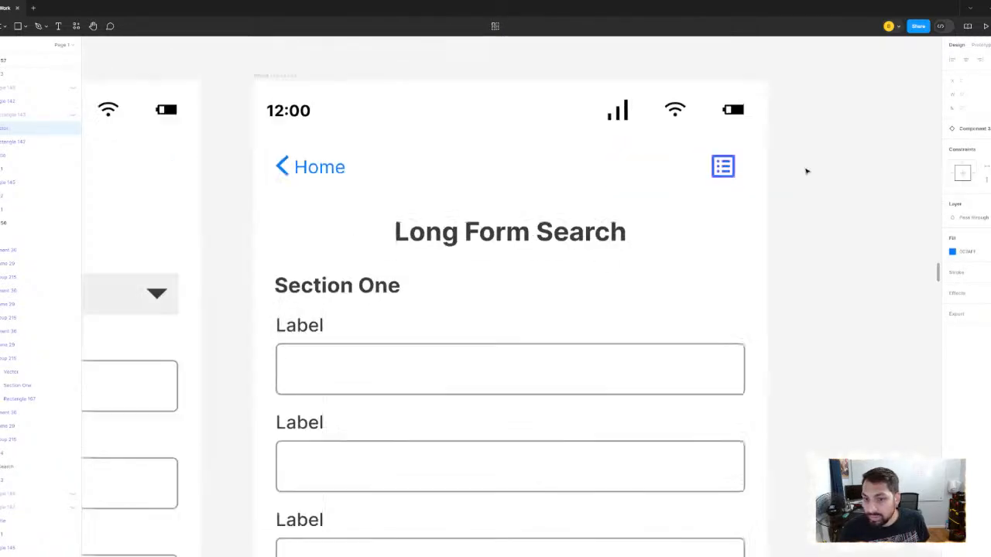
{"action": "left_click", "coordinate": [829, 172]}
{"action": "scroll", "coordinate": [837, 195], "scroll_direction": "down", "scroll_amount": 4}
{"action": "left_click_drag", "start_coordinate": [845, 230], "coordinate": [666, 189]}
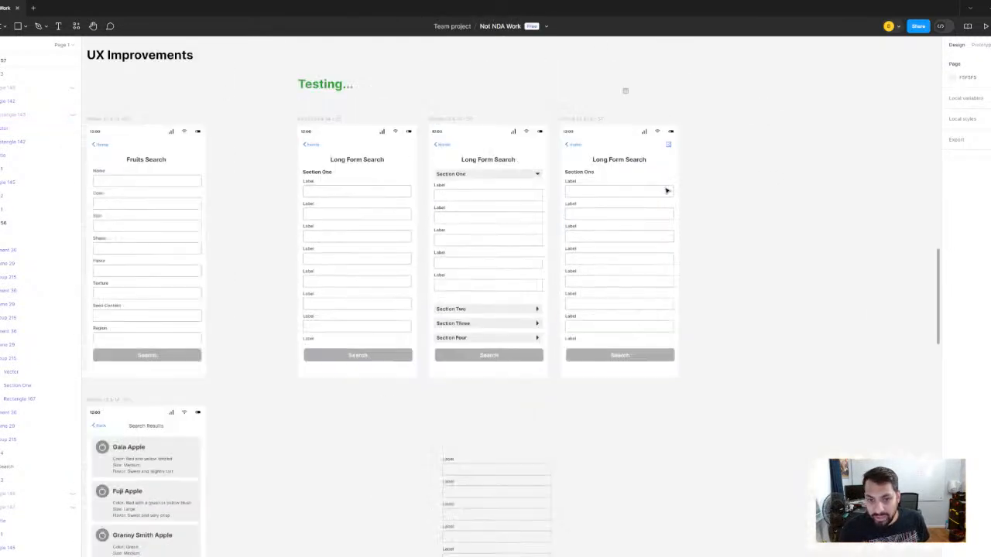
{"action": "scroll", "coordinate": [662, 184], "scroll_direction": "up", "scroll_amount": 2}
{"action": "scroll", "coordinate": [661, 183], "scroll_direction": "down", "scroll_amount": 5}
{"action": "scroll", "coordinate": [649, 184], "scroll_direction": "up", "scroll_amount": 2}
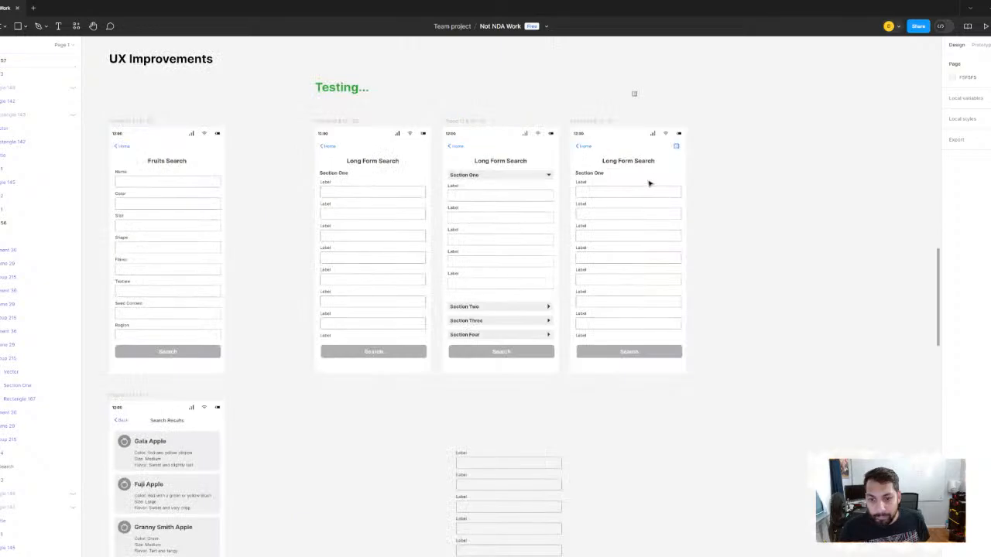
- Return to the interface icon component set and inspect the search icon and the fill of the list icon
{"action": "scroll", "coordinate": [476, 191], "scroll_direction": "down", "scroll_amount": 3}
{"action": "left_click_drag", "start_coordinate": [459, 207], "coordinate": [836, 271]}
{"action": "left_click_drag", "start_coordinate": [417, 207], "coordinate": [805, 240]}
{"action": "left_click_drag", "start_coordinate": [340, 279], "coordinate": [643, 283]}
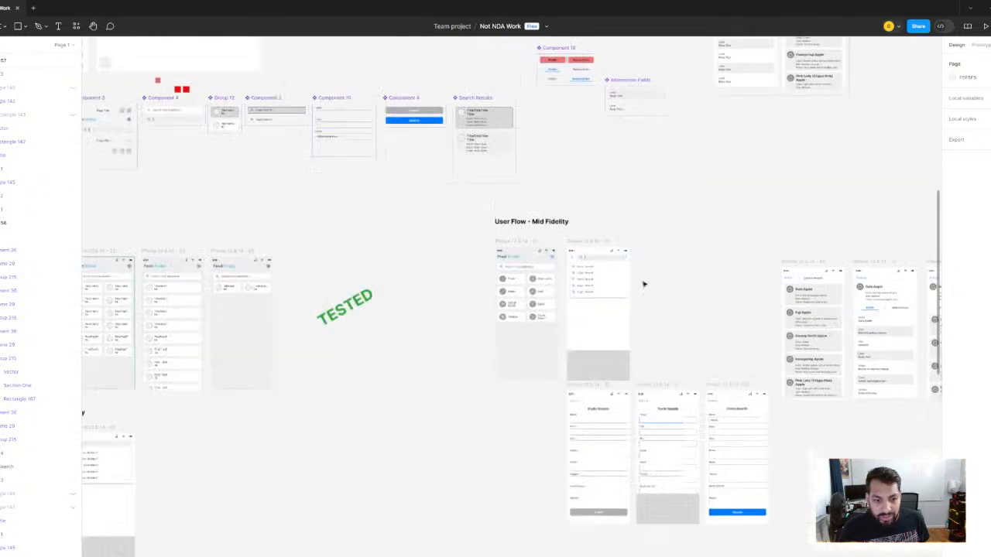
{"action": "left_click_drag", "start_coordinate": [474, 209], "coordinate": [478, 290]}
{"action": "scroll", "coordinate": [515, 272], "scroll_direction": "down", "scroll_amount": 5}
{"action": "left_click_drag", "start_coordinate": [544, 275], "coordinate": [735, 300]}
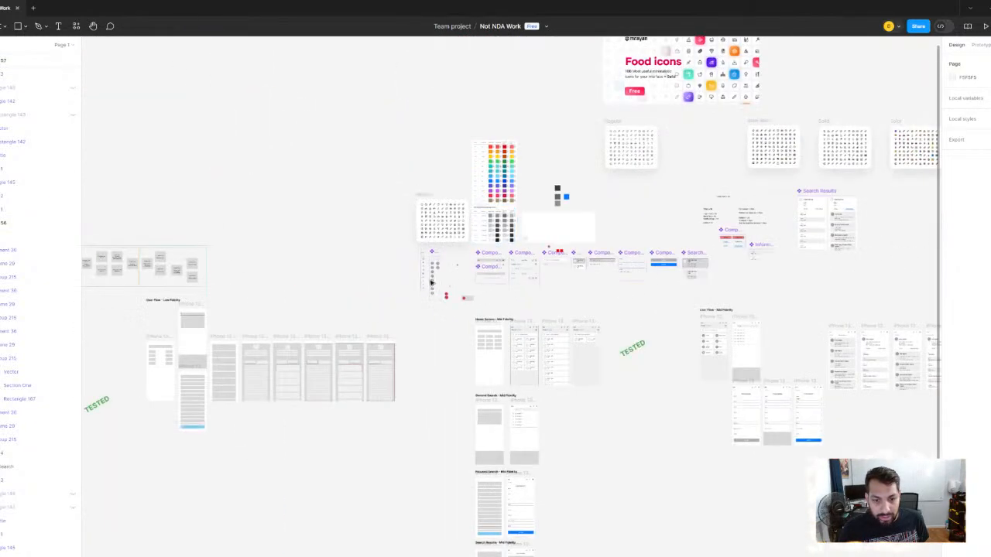
{"action": "scroll", "coordinate": [431, 283], "scroll_direction": "up", "scroll_amount": 10}
{"action": "left_click_drag", "start_coordinate": [431, 283], "coordinate": [582, 229]}
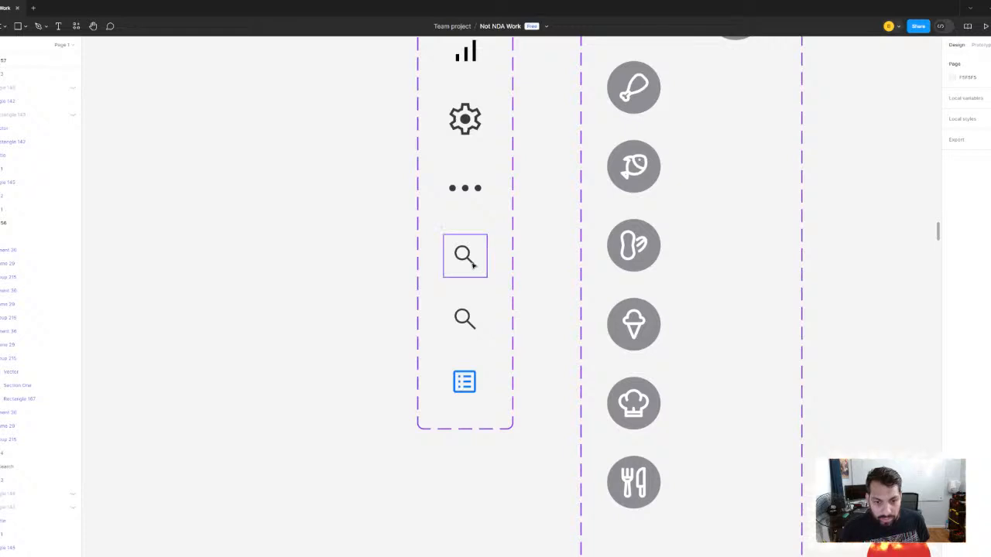
{"action": "left_click", "coordinate": [481, 264]}
{"action": "scroll", "coordinate": [482, 264], "scroll_direction": "up", "scroll_amount": 2}
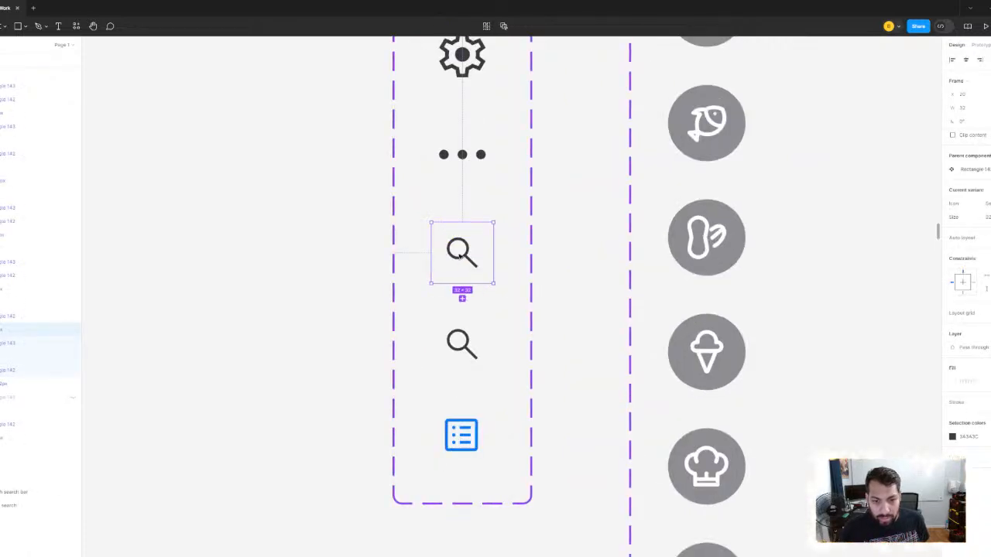
{"action": "left_click", "coordinate": [468, 256], "text": "ctrl"}
{"action": "left_click", "coordinate": [571, 265]}
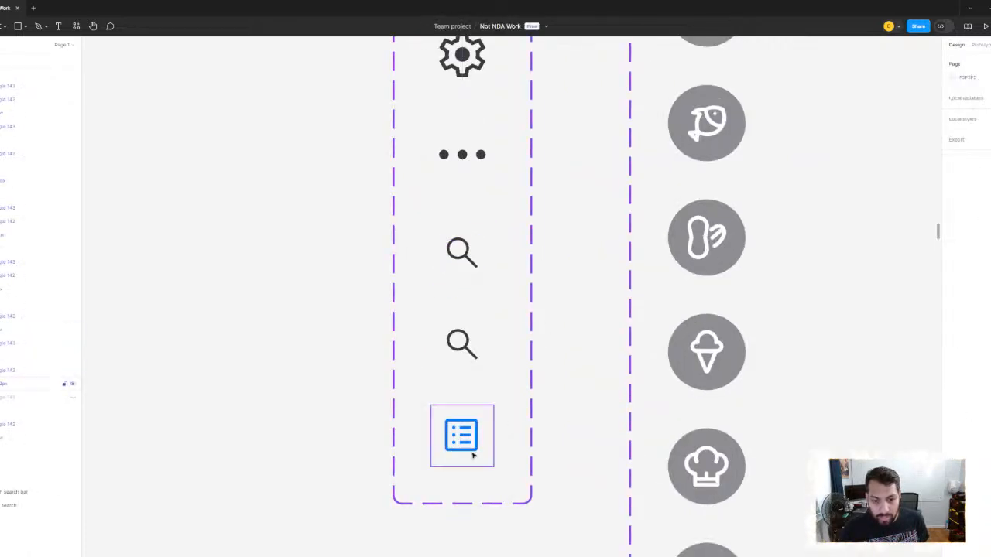
{"action": "left_click", "coordinate": [471, 450], "text": "ctrl"}
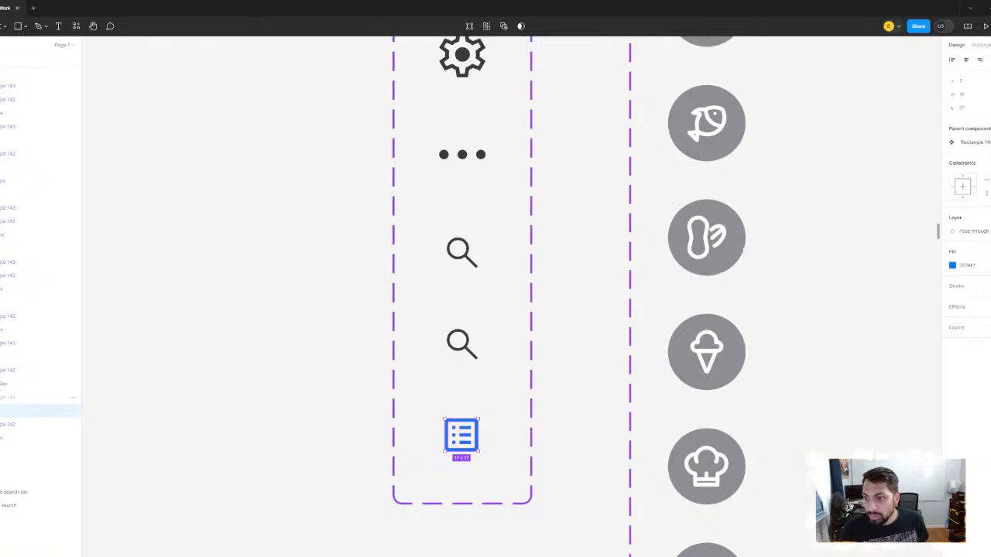
{"action": "left_click", "coordinate": [583, 212]}
{"action": "scroll", "coordinate": [588, 210], "scroll_direction": "down", "scroll_amount": 10}
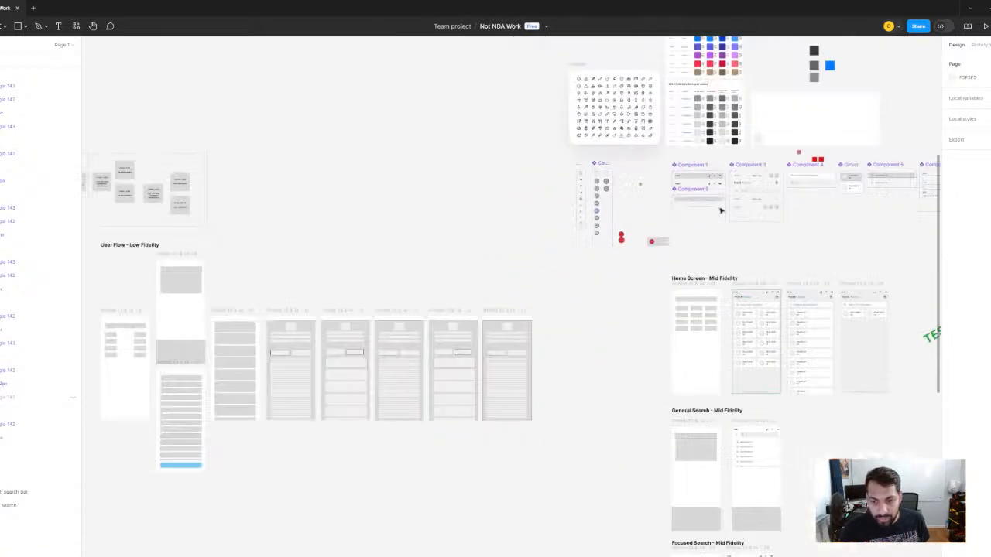
- Go back to the UX Improvements section and review the third Long Form Search screen's list icon alongside the other variations
{"action": "left_click_drag", "start_coordinate": [890, 229], "coordinate": [449, 193]}
{"action": "left_click_drag", "start_coordinate": [617, 199], "coordinate": [453, 176]}
{"action": "scroll", "coordinate": [867, 255], "scroll_direction": "up", "scroll_amount": 1}
{"action": "left_click_drag", "start_coordinate": [871, 256], "coordinate": [346, 201]}
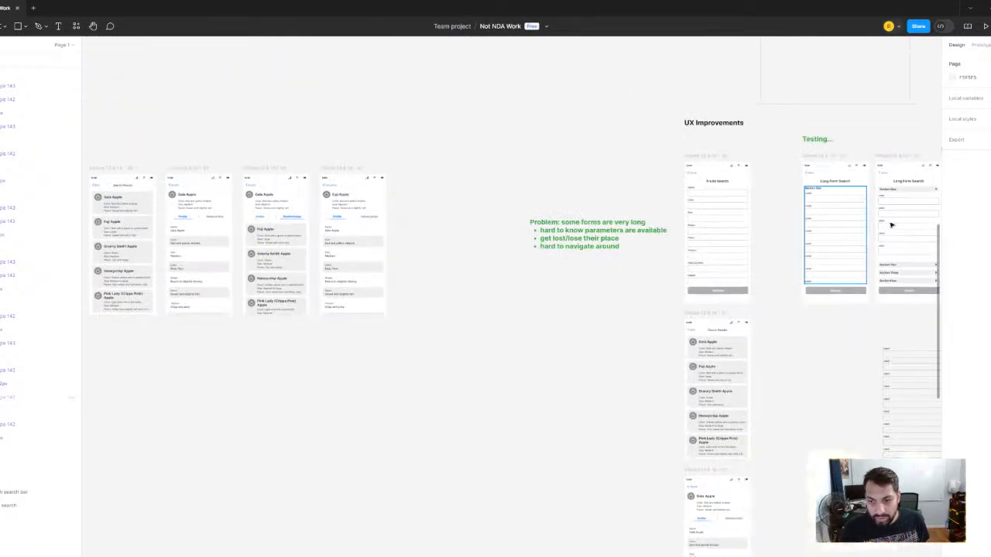
{"action": "scroll", "coordinate": [891, 224], "scroll_direction": "up", "scroll_amount": 1}
{"action": "left_click_drag", "start_coordinate": [891, 224], "coordinate": [297, 230]}
{"action": "scroll", "coordinate": [638, 201], "scroll_direction": "up", "scroll_amount": 3}
{"action": "scroll", "coordinate": [681, 213], "scroll_direction": "down", "scroll_amount": 3}
{"action": "scroll", "coordinate": [635, 172], "scroll_direction": "down", "scroll_amount": 1}
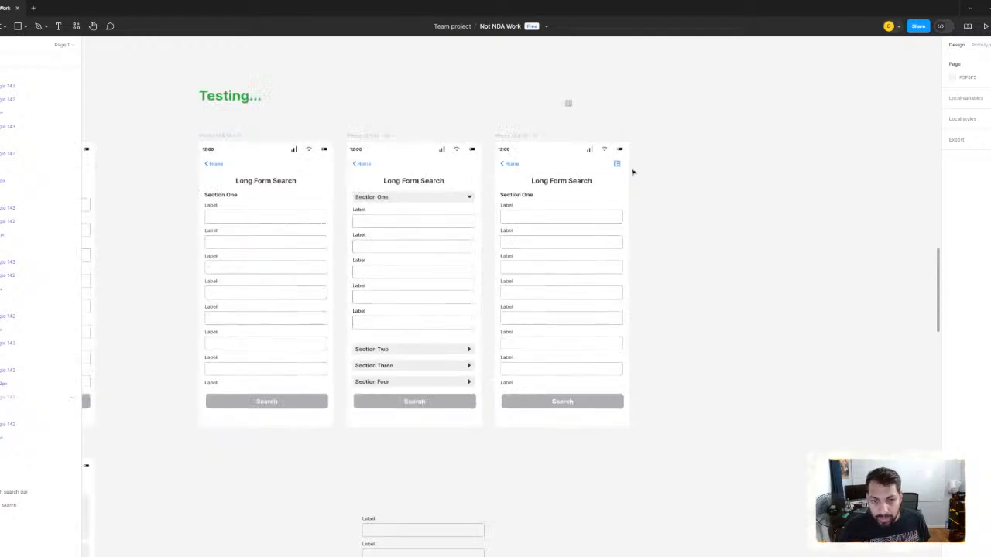
{"action": "scroll", "coordinate": [623, 168], "scroll_direction": "up", "scroll_amount": 1}
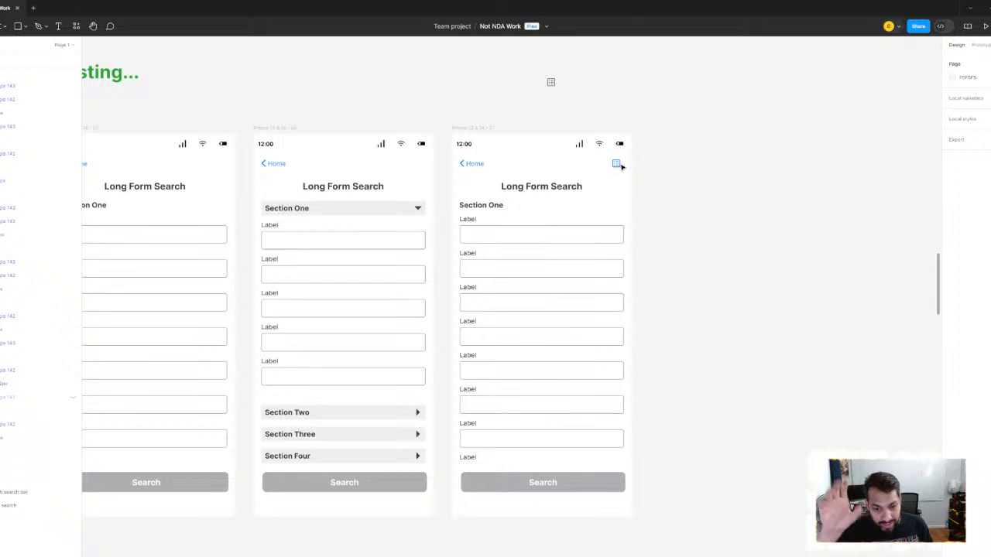
{"action": "scroll", "coordinate": [621, 166], "scroll_direction": "up", "scroll_amount": 5}
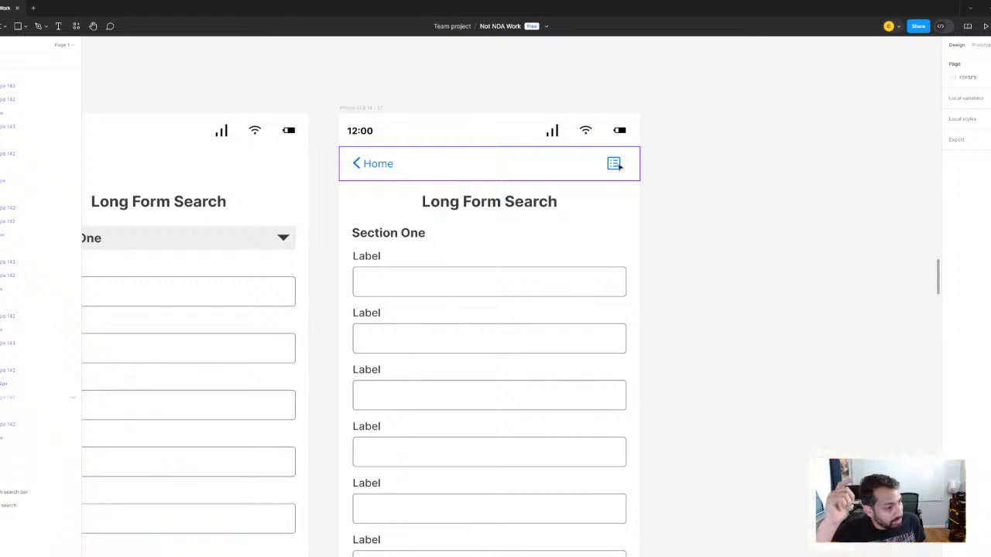
{"action": "scroll", "coordinate": [671, 199], "scroll_direction": "up", "scroll_amount": 5}
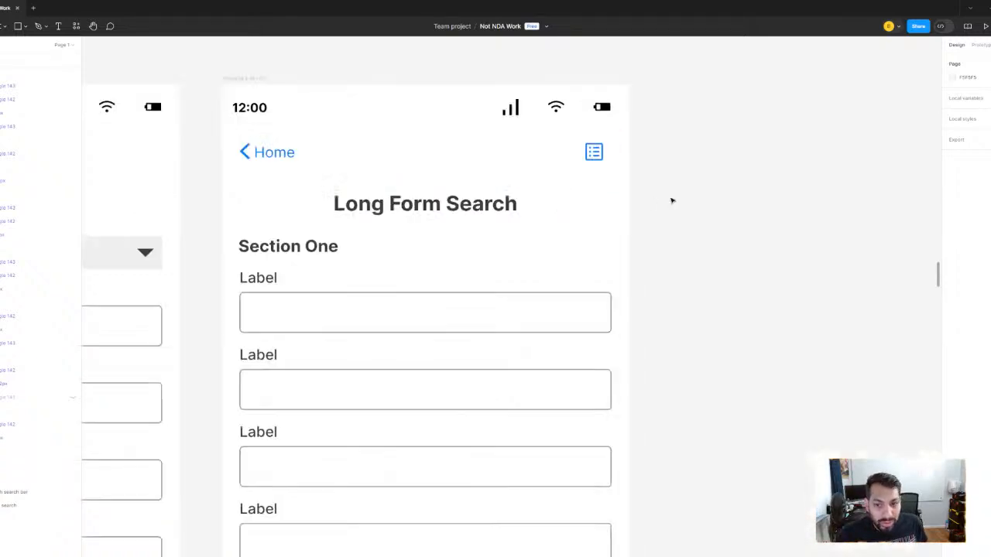
{"action": "left_click", "coordinate": [595, 135]}
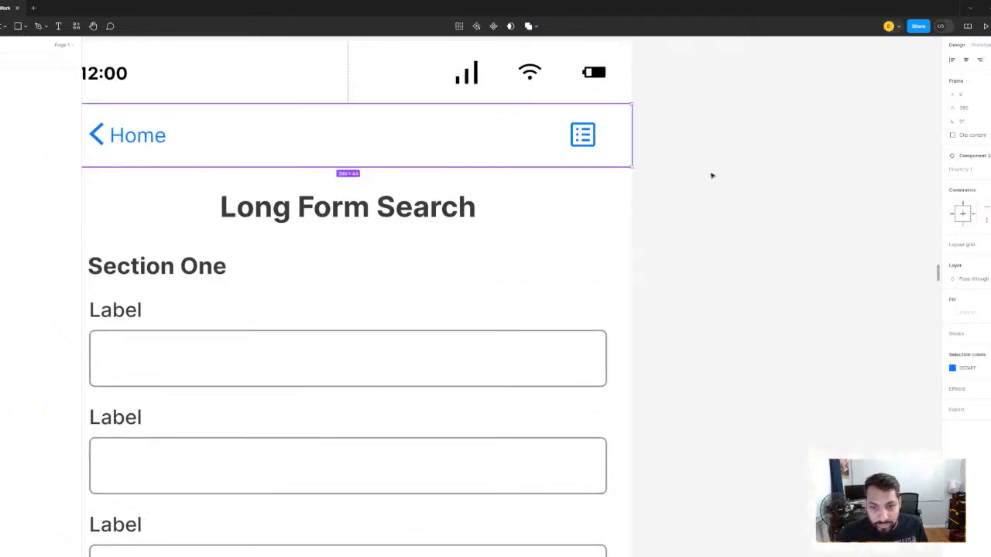
{"action": "scroll", "coordinate": [712, 176], "scroll_direction": "down", "scroll_amount": 5}
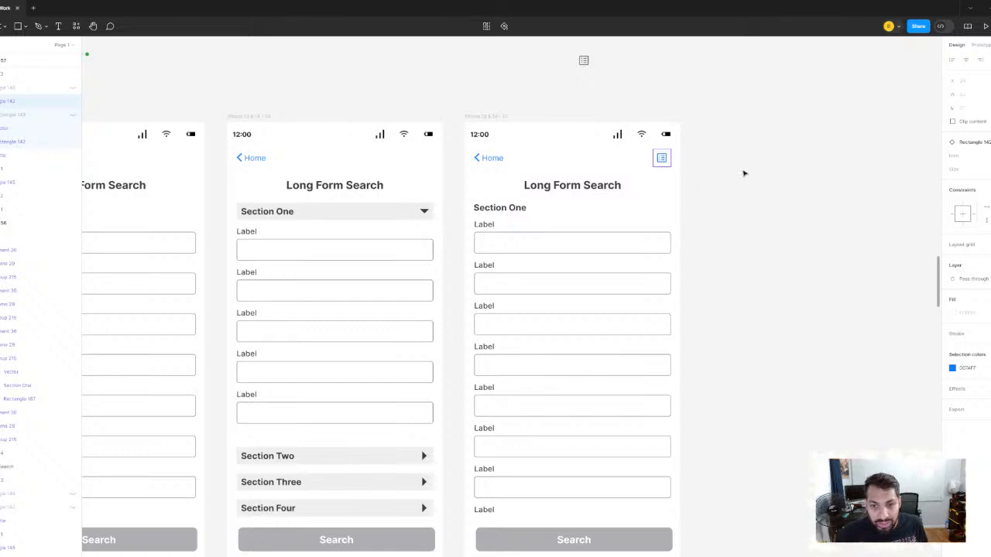
{"action": "left_click", "coordinate": [743, 174]}
{"action": "scroll", "coordinate": [666, 161], "scroll_direction": "up", "scroll_amount": 5}
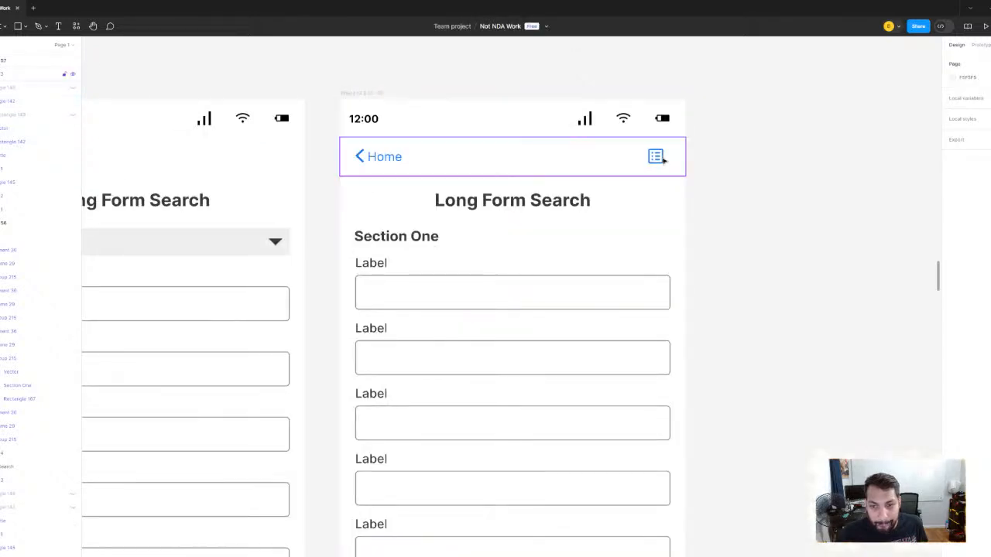
{"action": "scroll", "coordinate": [656, 157], "scroll_direction": "down", "scroll_amount": 3}
- Draw a gray rectangle about 42 high over the first field of the third Long Form Search screen and set its width to 358
{"action": "key", "text": "r"}
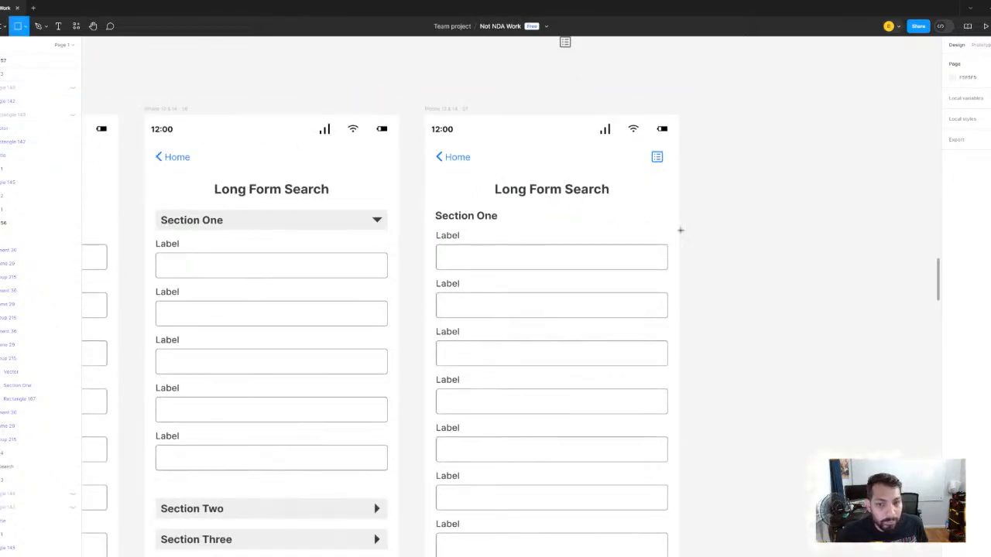
{"action": "scroll", "coordinate": [681, 230], "scroll_direction": "up", "scroll_amount": 3}
{"action": "scroll", "coordinate": [686, 232], "scroll_direction": "down", "scroll_amount": 2}
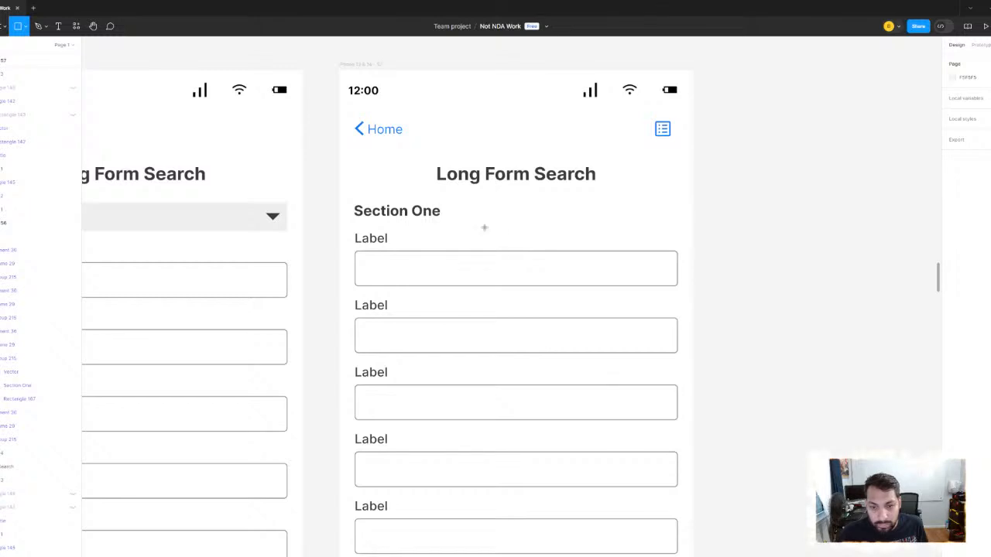
{"action": "left_click_drag", "start_coordinate": [456, 223], "coordinate": [610, 259]}
{"action": "left_click", "coordinate": [965, 95]}
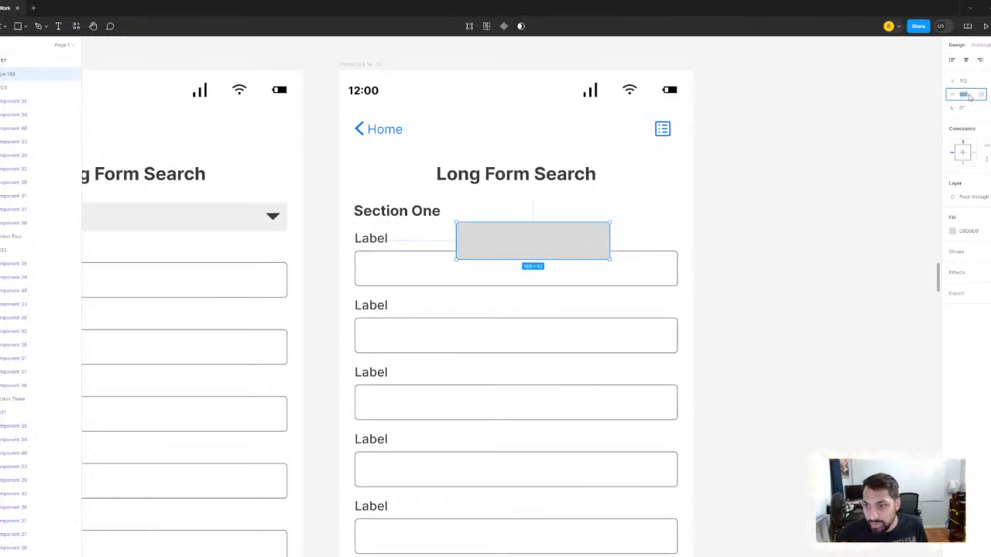
{"action": "key", "text": "Return"}
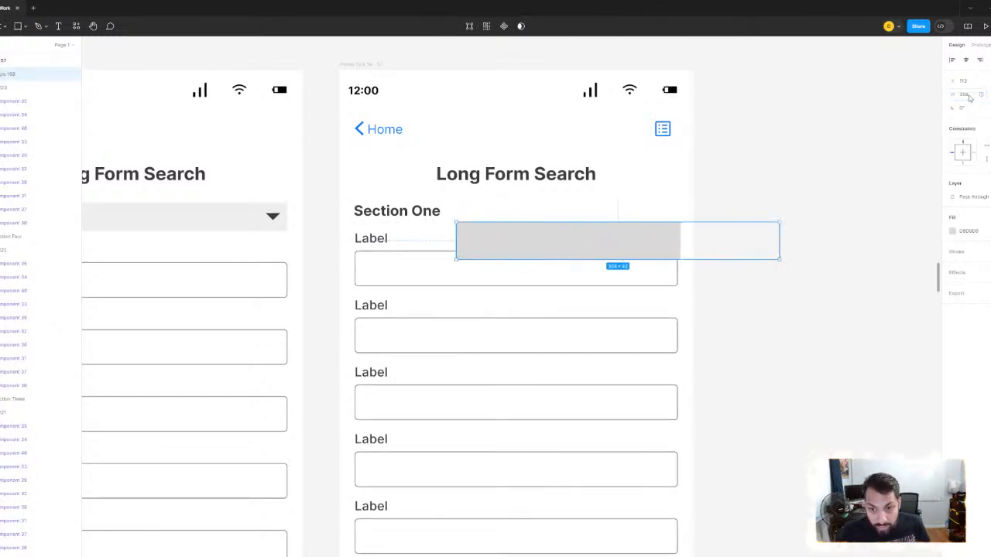
- Move the gray rectangle onto the empty canvas beside the third screen and set its height to 32
{"action": "left_click_drag", "start_coordinate": [531, 250], "coordinate": [795, 176]}
{"action": "scroll", "coordinate": [795, 175], "scroll_direction": "right", "scroll_amount": 5}
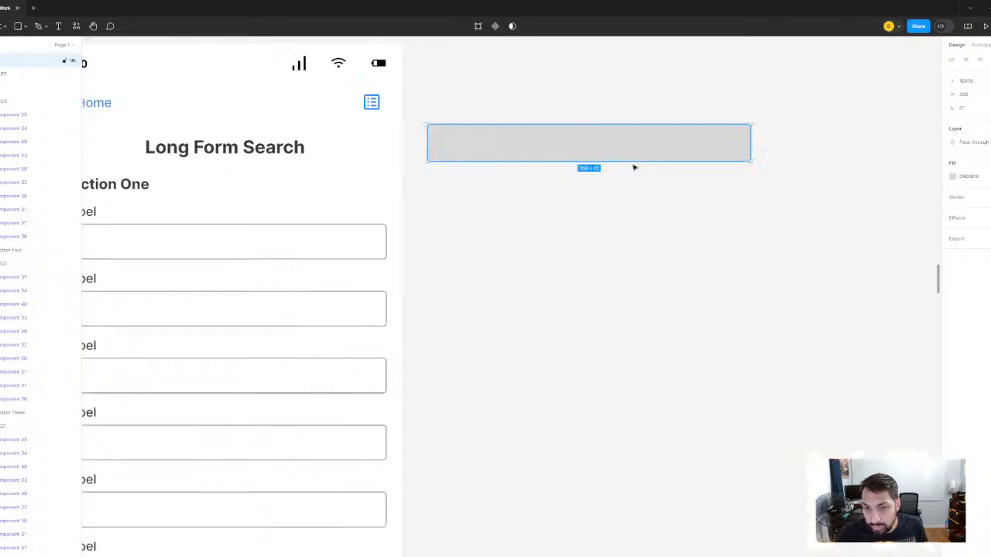
{"action": "left_click_drag", "start_coordinate": [671, 159], "coordinate": [670, 249]}
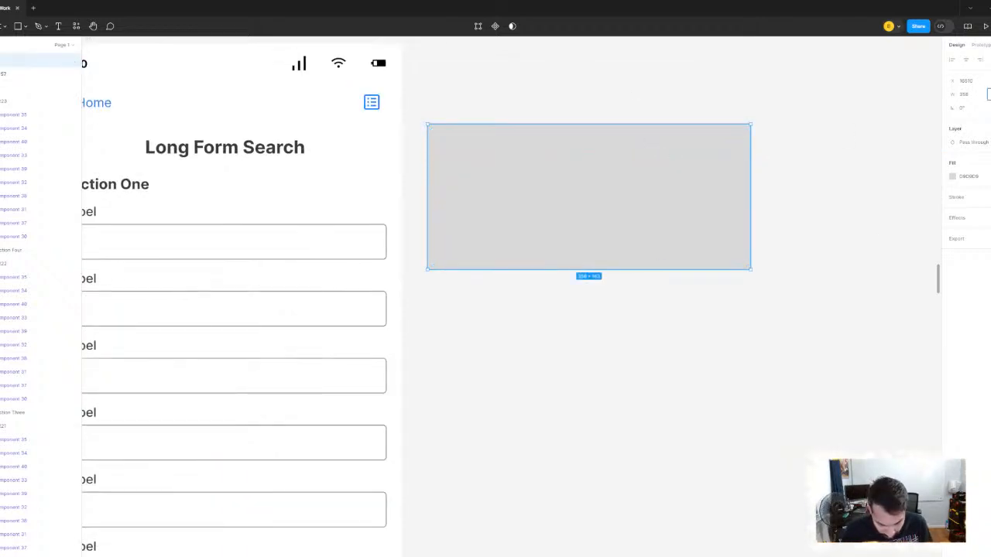
{"action": "type", "text": "50"}
{"action": "key", "text": "Return"}
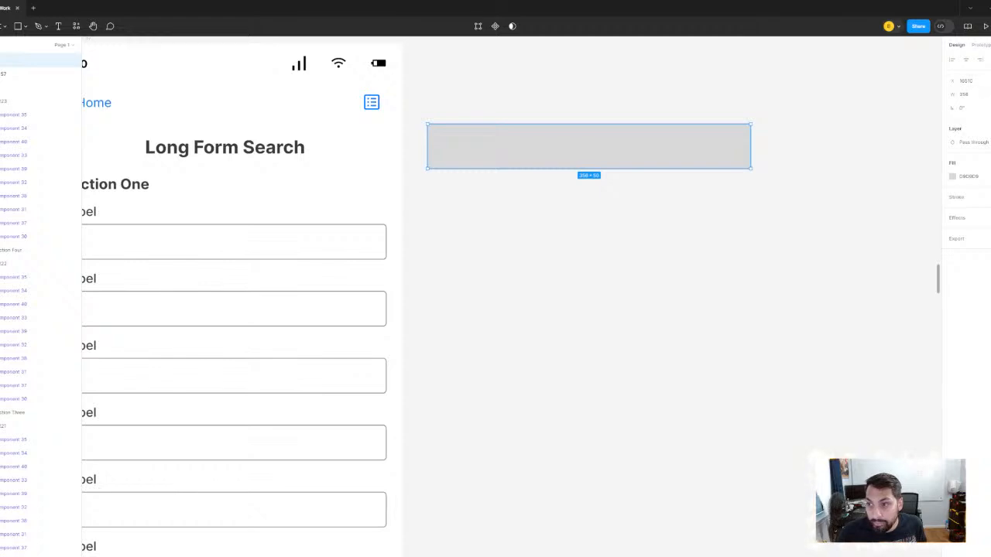
{"action": "key", "text": "Return"}
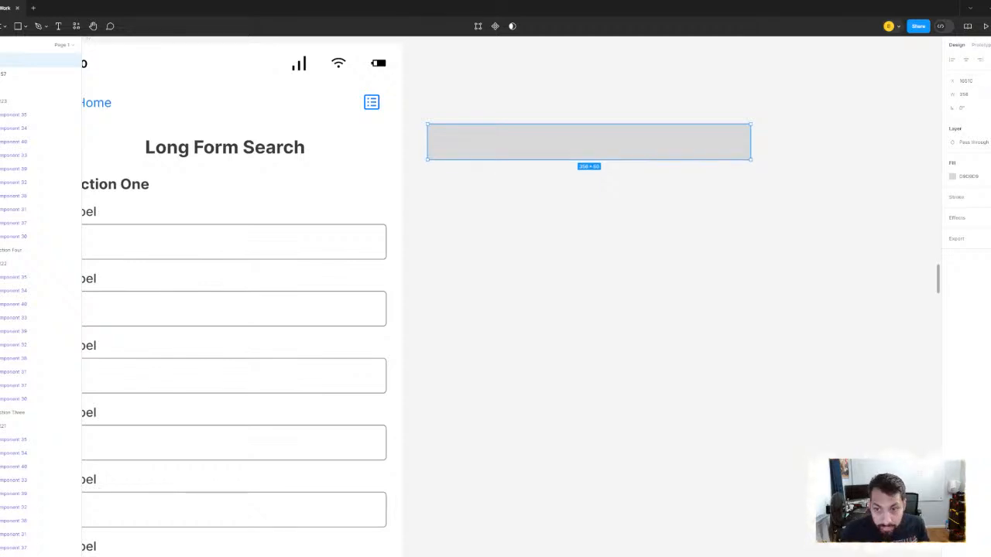
{"action": "type", "text": "32"}
{"action": "key", "text": "Return"}
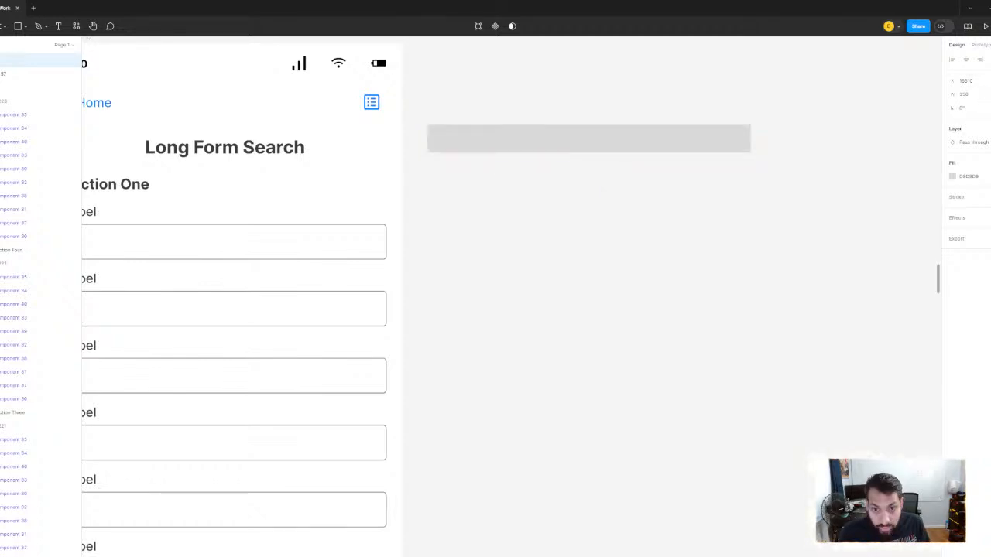
- Select and copy the blue list icon in the third screen's navigation bar
{"action": "left_click_drag", "start_coordinate": [392, 168], "coordinate": [454, 270]}
{"action": "scroll", "coordinate": [457, 232], "scroll_direction": "up", "scroll_amount": 4}
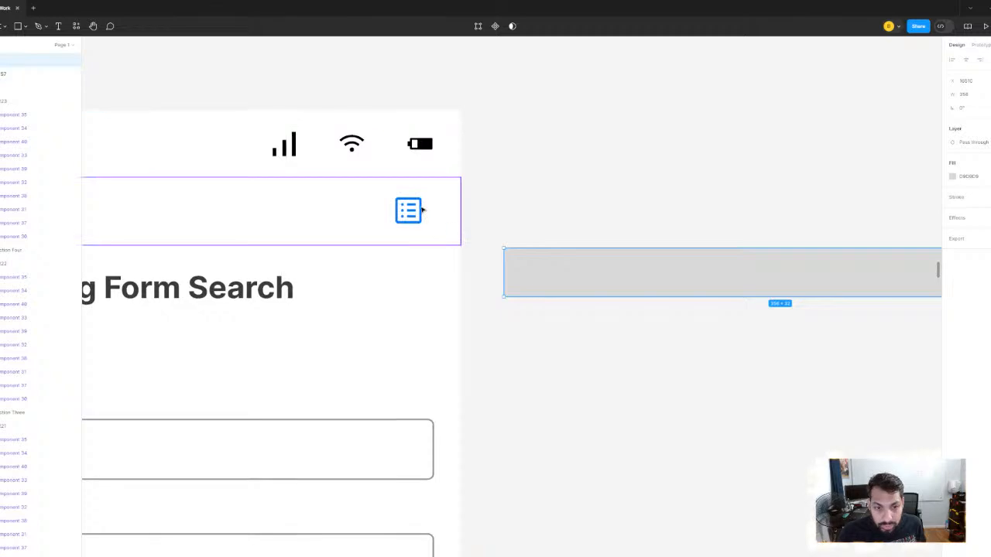
{"action": "left_click", "coordinate": [422, 210]}
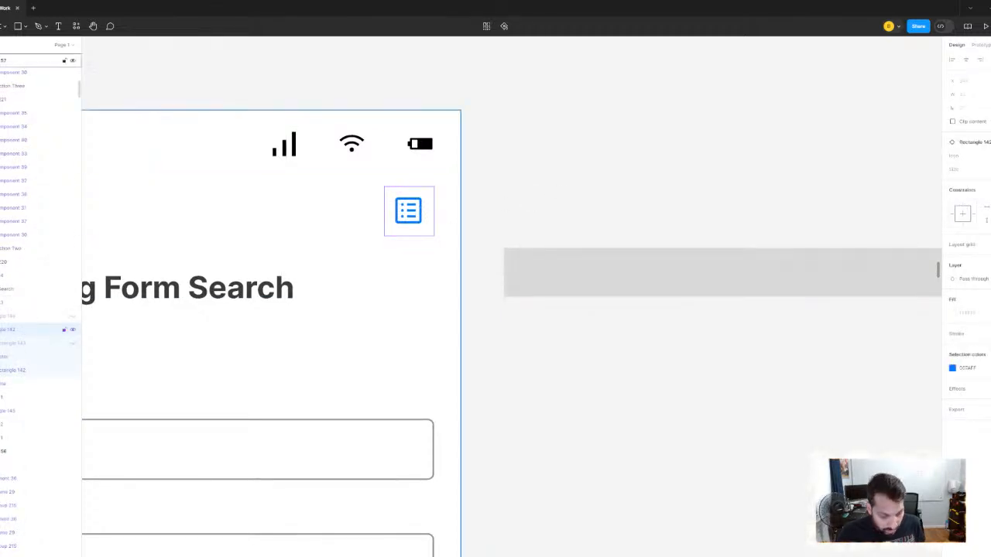
{"action": "left_click", "coordinate": [555, 281]}
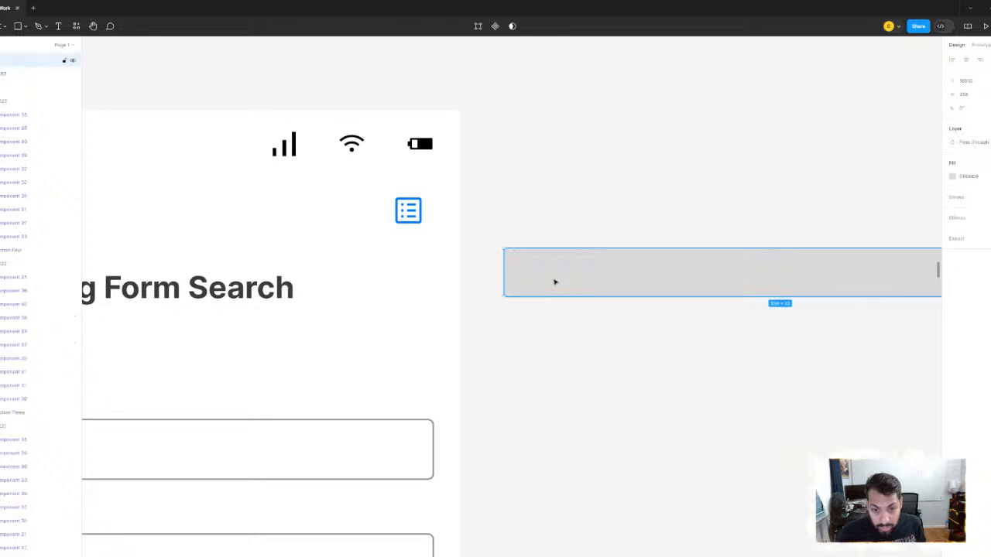
{"action": "double_click", "coordinate": [555, 282]}
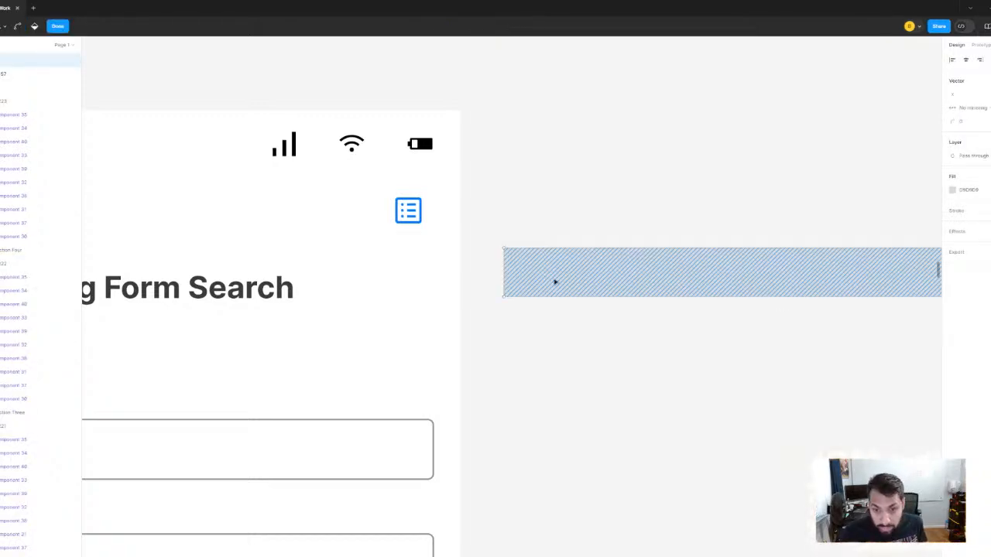
{"action": "scroll", "coordinate": [555, 281], "scroll_direction": "down", "scroll_amount": 3}
{"action": "key", "text": "Escape"}
{"action": "key", "text": "Escape"}
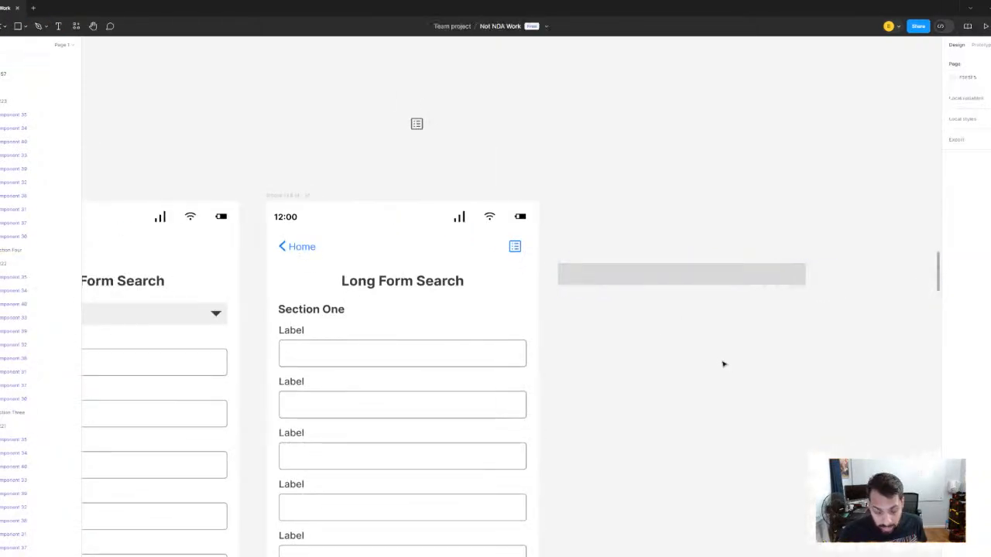
- Paste a duplicate of the list icon and move it out of the screen to just above the gray rectangle
{"action": "key", "text": "ctrl+v"}
{"action": "scroll", "coordinate": [516, 184], "scroll_direction": "up", "scroll_amount": 3}
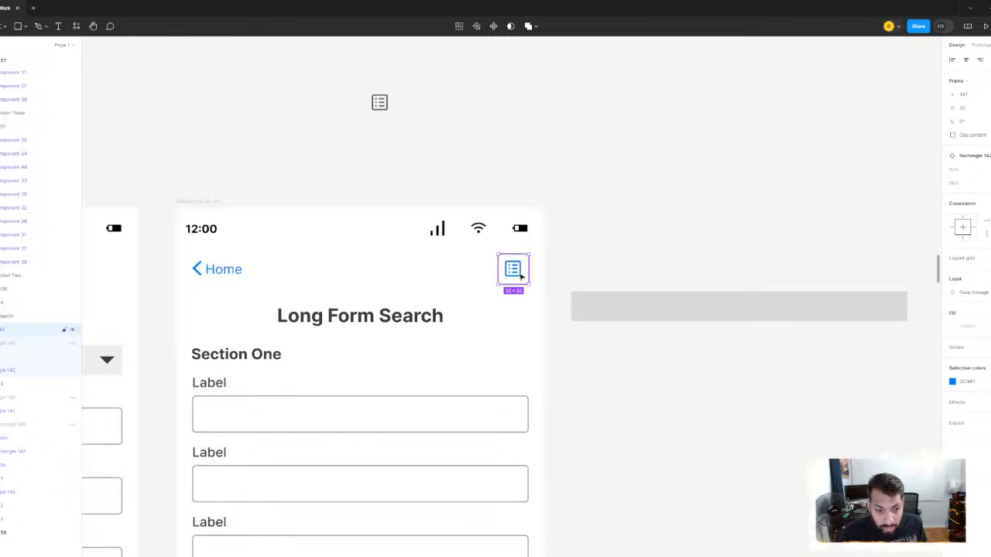
{"action": "left_click_drag", "start_coordinate": [520, 276], "coordinate": [650, 271]}
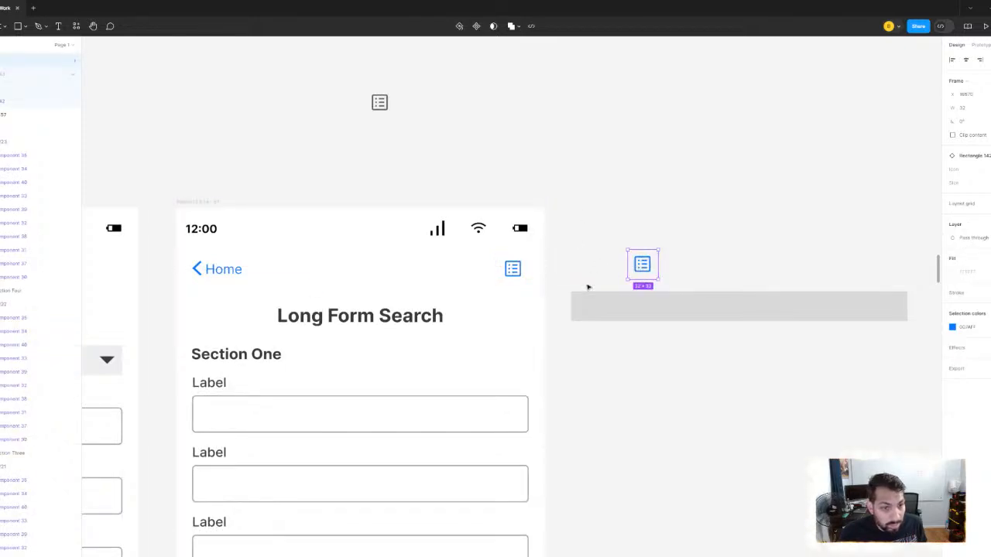
{"action": "left_click", "coordinate": [525, 277]}
{"action": "left_click_drag", "start_coordinate": [478, 280], "coordinate": [474, 311]}
{"action": "key", "text": "ctrl+z"}
- Move the duplicated list icon onto the gray rectangle near its left end and bring it to the front
{"action": "scroll", "coordinate": [704, 228], "scroll_direction": "up", "scroll_amount": 5}
{"action": "scroll", "coordinate": [704, 232], "scroll_direction": "down", "scroll_amount": 4}
{"action": "left_click", "coordinate": [609, 166]}
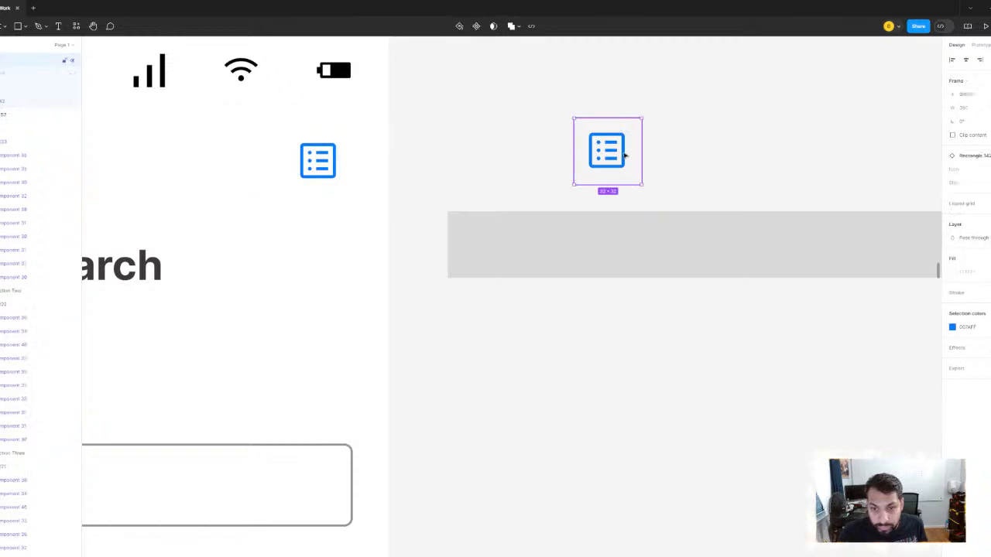
{"action": "left_click_drag", "start_coordinate": [608, 166], "coordinate": [533, 236]}
{"action": "right_click", "coordinate": [513, 246]}
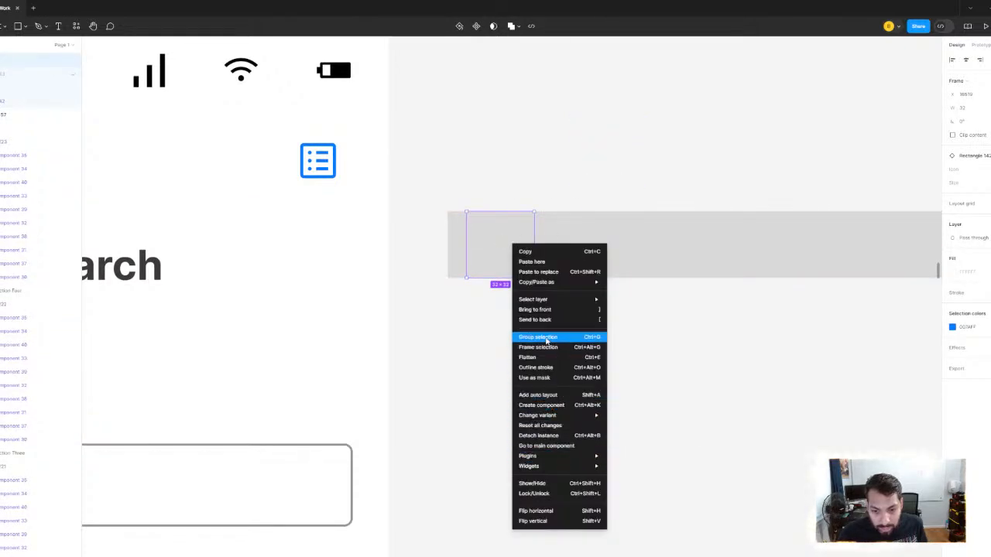
{"action": "left_click", "coordinate": [534, 309]}
- Align the list icon flush with the gray rectangle's left edge and nudge it inward by about 8 px
{"action": "scroll", "coordinate": [528, 262], "scroll_direction": "up", "scroll_amount": 3}
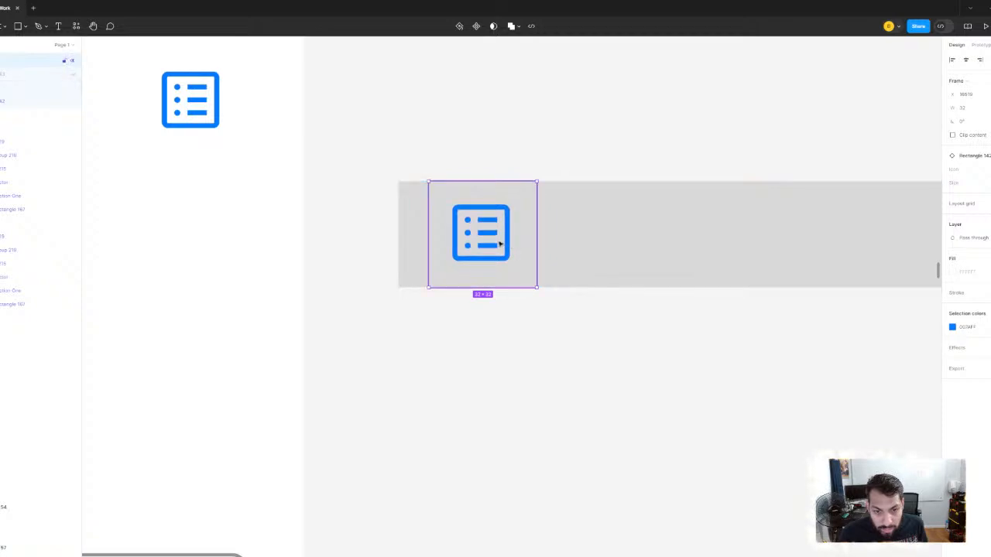
{"action": "left_click_drag", "start_coordinate": [506, 246], "coordinate": [477, 242]}
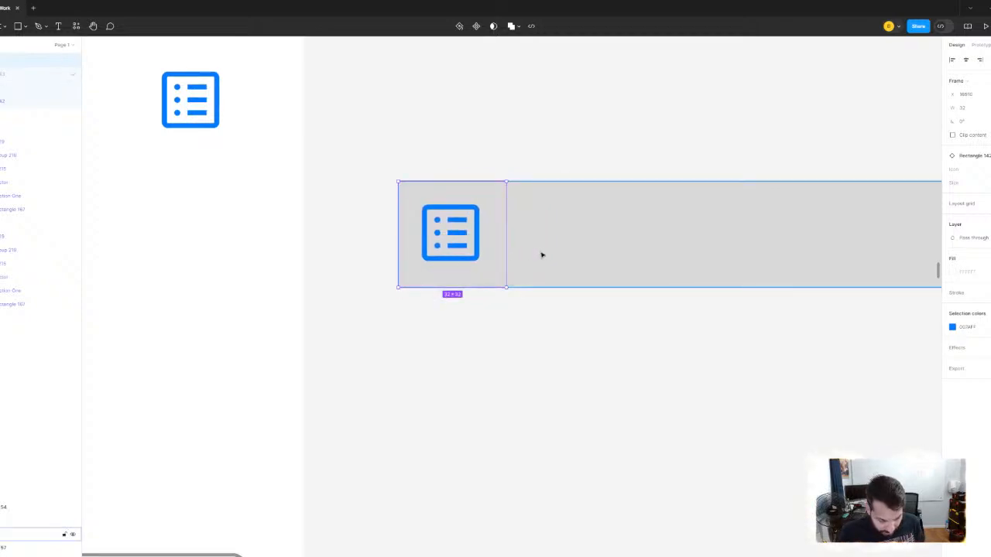
{"action": "key", "text": "Right"}
{"action": "key", "text": "Right"}
{"action": "key", "text": "Right"}
{"action": "key", "text": "Right"}
{"action": "key", "text": "Right"}
{"action": "key", "text": "Right"}
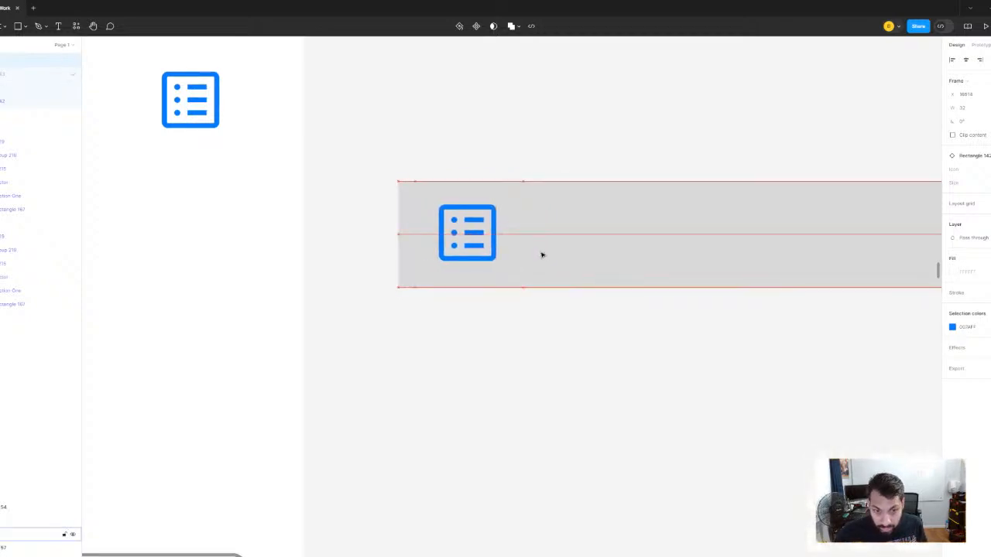
{"action": "scroll", "coordinate": [538, 186], "scroll_direction": "down", "scroll_amount": 3}
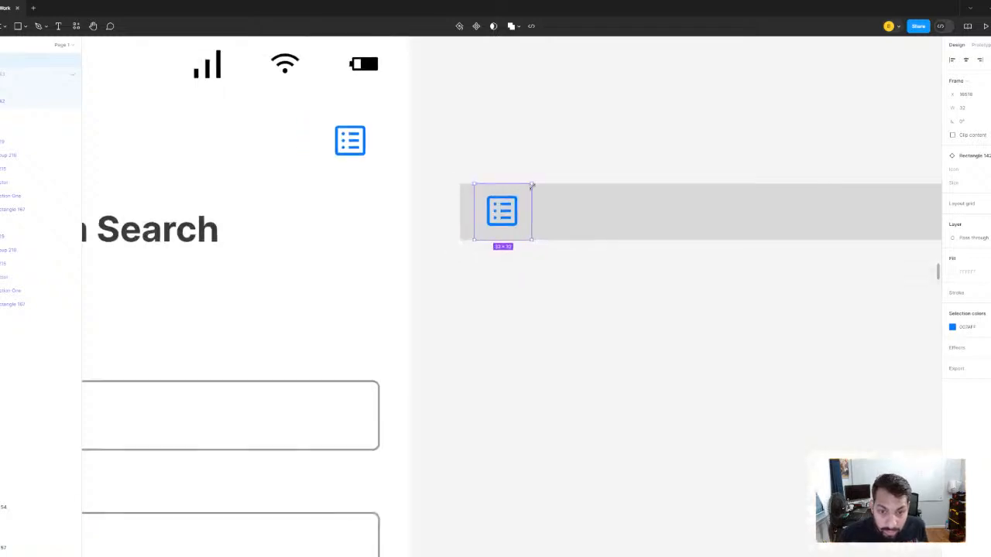
{"action": "left_click", "coordinate": [519, 100]}
- Add a "Contents" text box on the gray rectangle beside the list icon
{"action": "scroll", "coordinate": [519, 100], "scroll_direction": "down", "scroll_amount": 3}
{"action": "left_click_drag", "start_coordinate": [560, 120], "coordinate": [636, 205]}
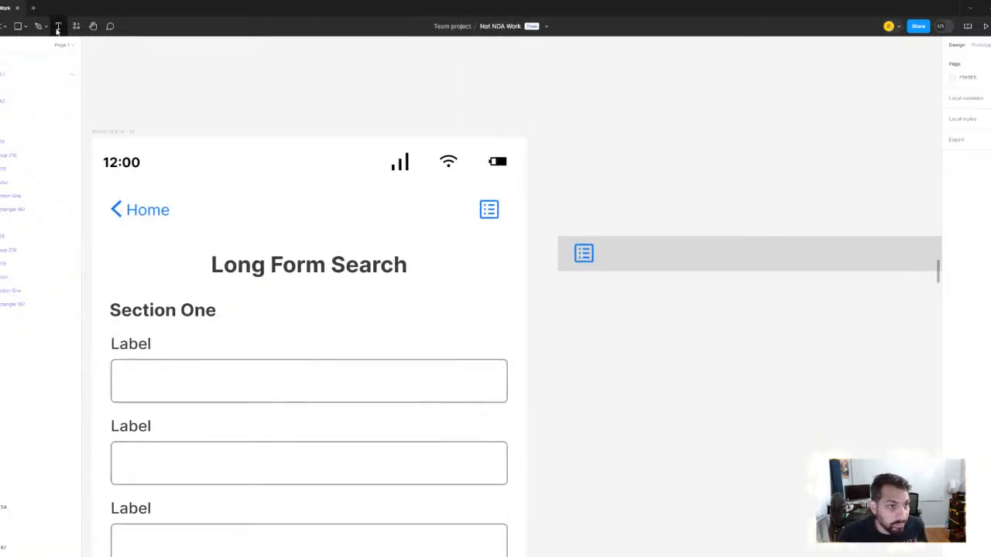
{"action": "left_click", "coordinate": [58, 27]}
{"action": "scroll", "coordinate": [757, 255], "scroll_direction": "up", "scroll_amount": 2}
{"action": "scroll", "coordinate": [758, 256], "scroll_direction": "up", "scroll_amount": 2}
{"action": "left_click_drag", "start_coordinate": [477, 237], "coordinate": [536, 270]}
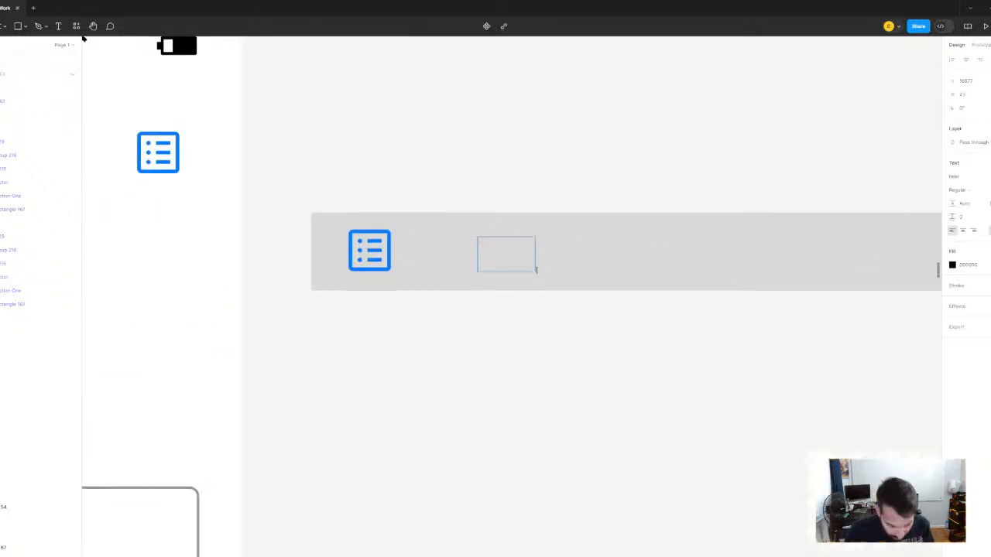
{"action": "type", "text": "Cnten"}
{"action": "key", "text": "BackSpace"}
{"action": "key", "text": "BackSpace"}
{"action": "key", "text": "BackSpace"}
{"action": "key", "text": "BackSpace"}
{"action": "key", "text": "BackSpace"}
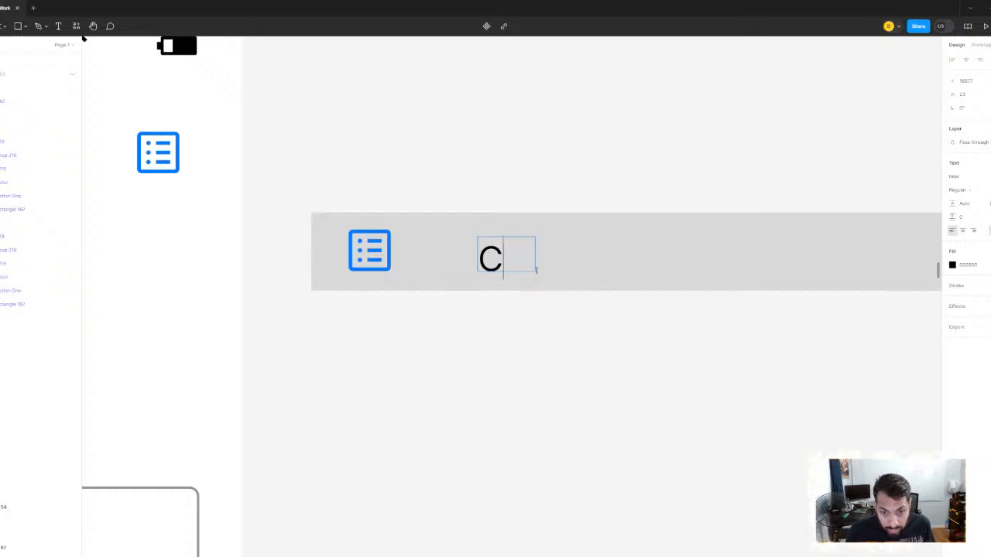
{"action": "type", "text": "Contents"}
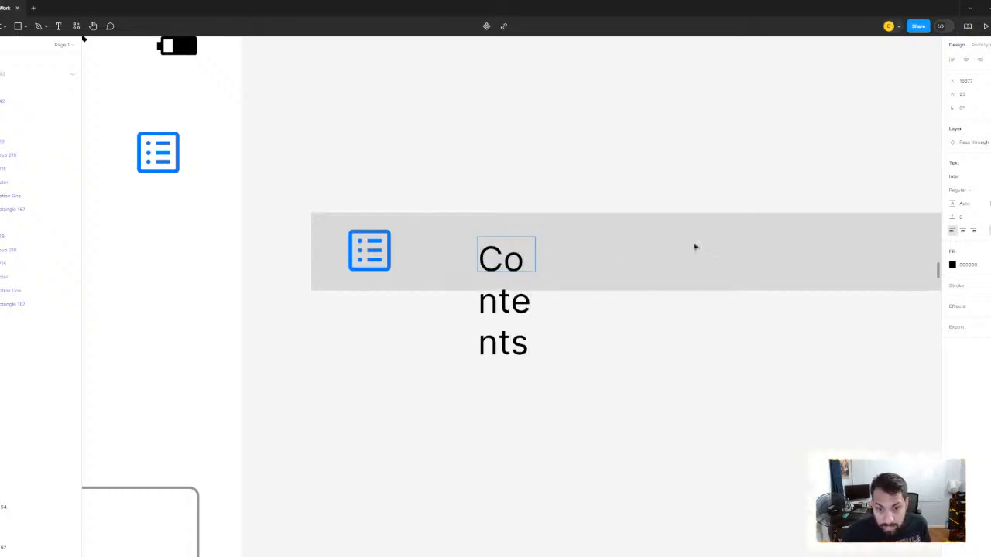
{"action": "key", "text": "Escape"}
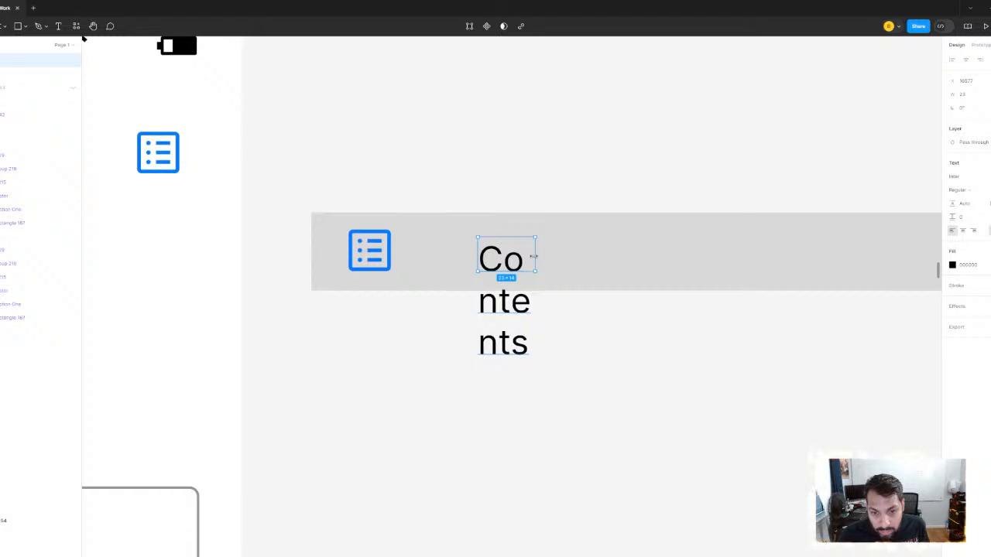
- Resize the text box to fit "Contents" on one line and centre it vertically in the gray bar, closer to the icon
{"action": "left_click_drag", "start_coordinate": [593, 252], "coordinate": [602, 253]}
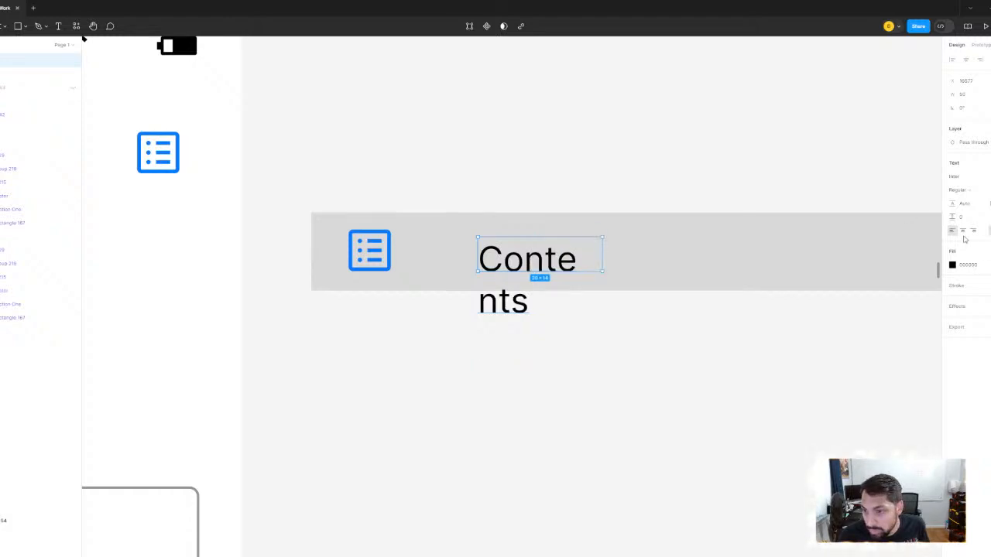
{"action": "double_click", "coordinate": [603, 257]}
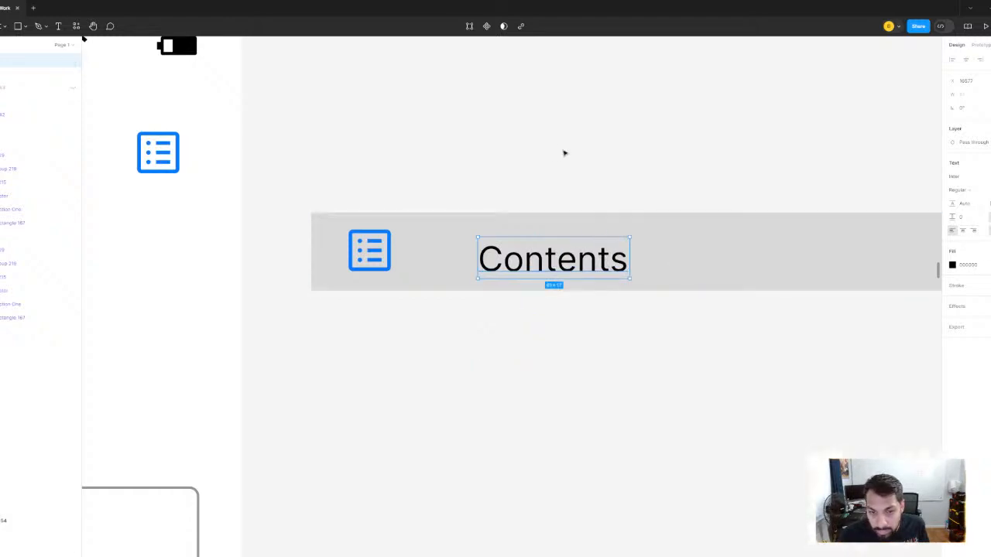
{"action": "mouse_move", "coordinate": [549, 256]}
{"action": "left_mouse_down"}
{"action": "mouse_move", "coordinate": [535, 246]}
{"action": "mouse_move", "coordinate": [533, 254]}
{"action": "left_mouse_up"}
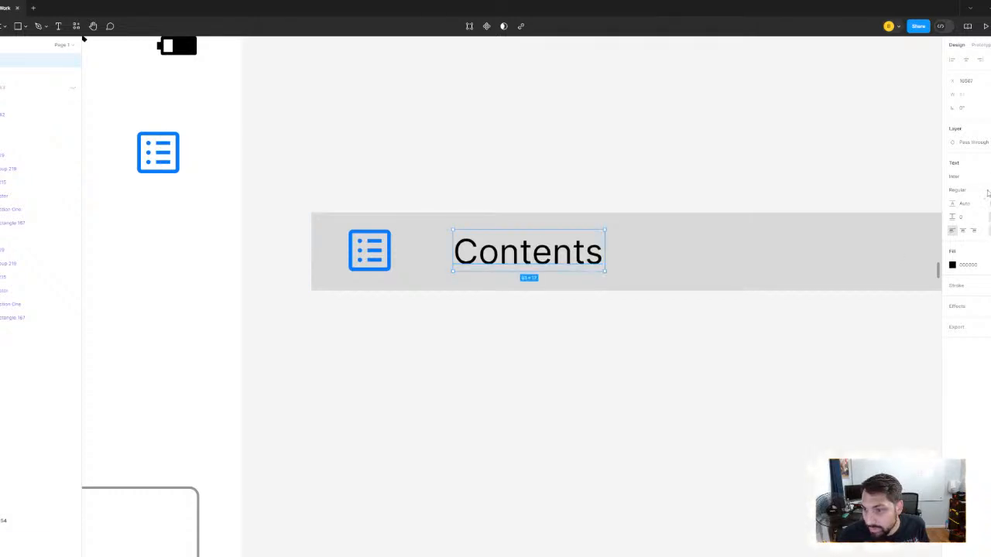
- Set the font weight of the "Contents" text to Bold
{"action": "left_click", "coordinate": [982, 191]}
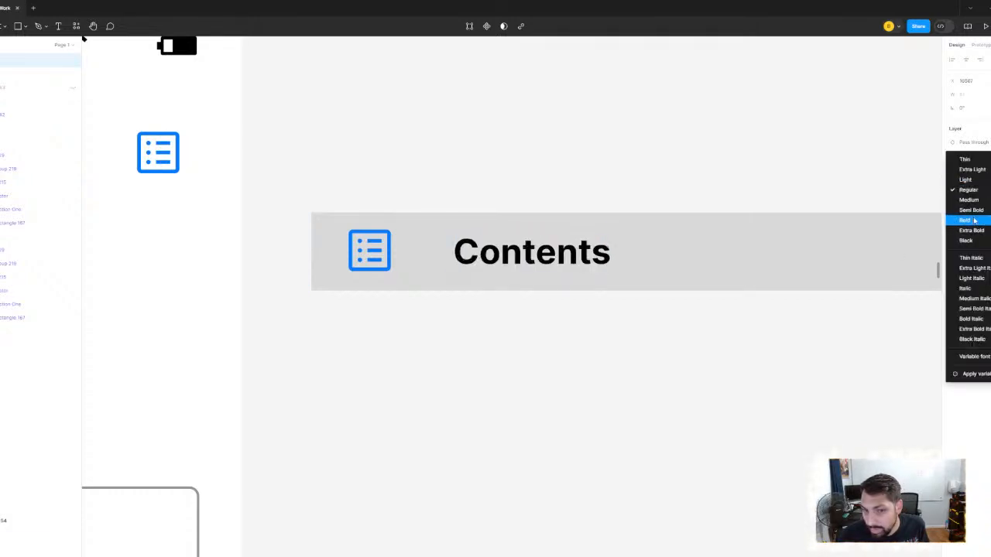
{"action": "left_click", "coordinate": [975, 220]}
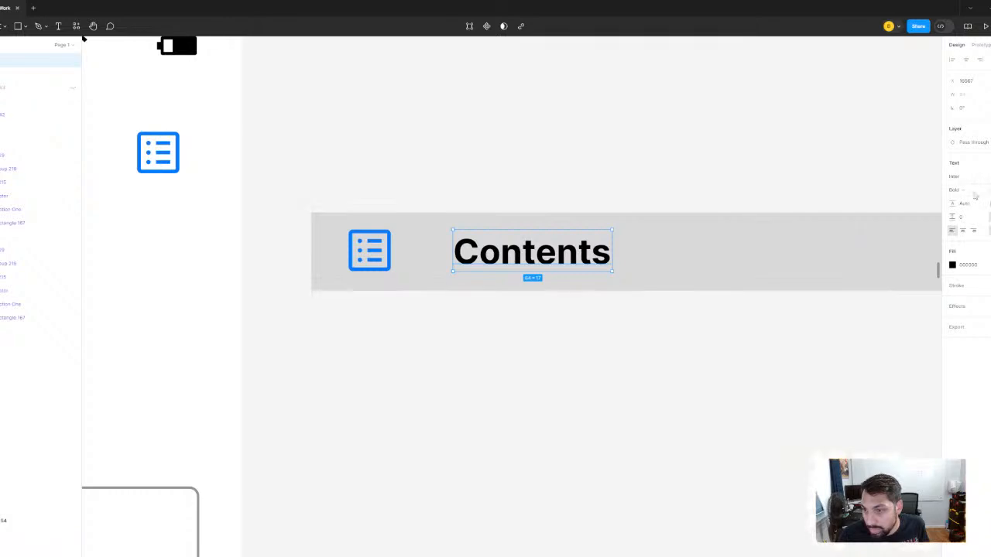
- Move the "Contents" text about 8 px from the list icon's frame and centre it vertically in the gray bar
{"action": "left_click_drag", "start_coordinate": [514, 247], "coordinate": [486, 249]}
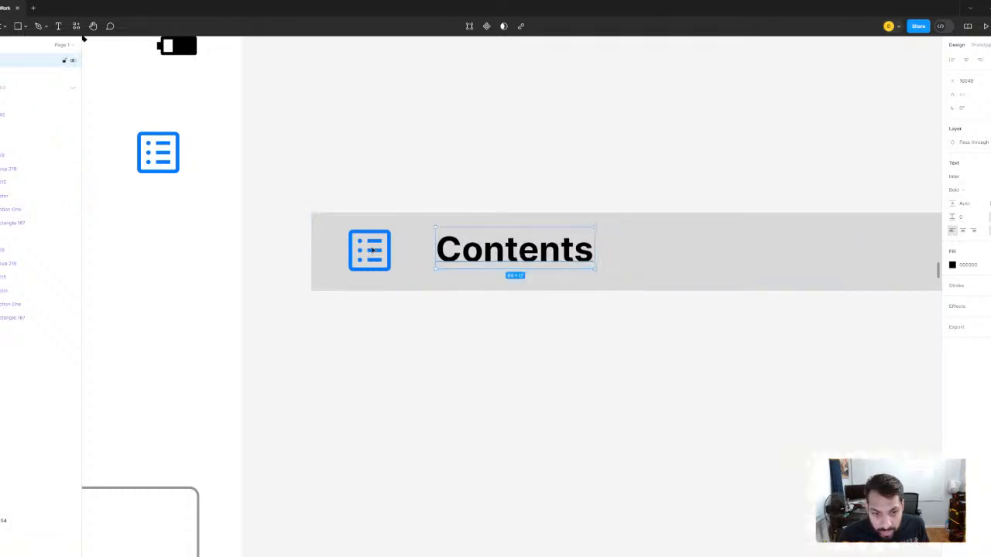
{"action": "left_click", "coordinate": [704, 243]}
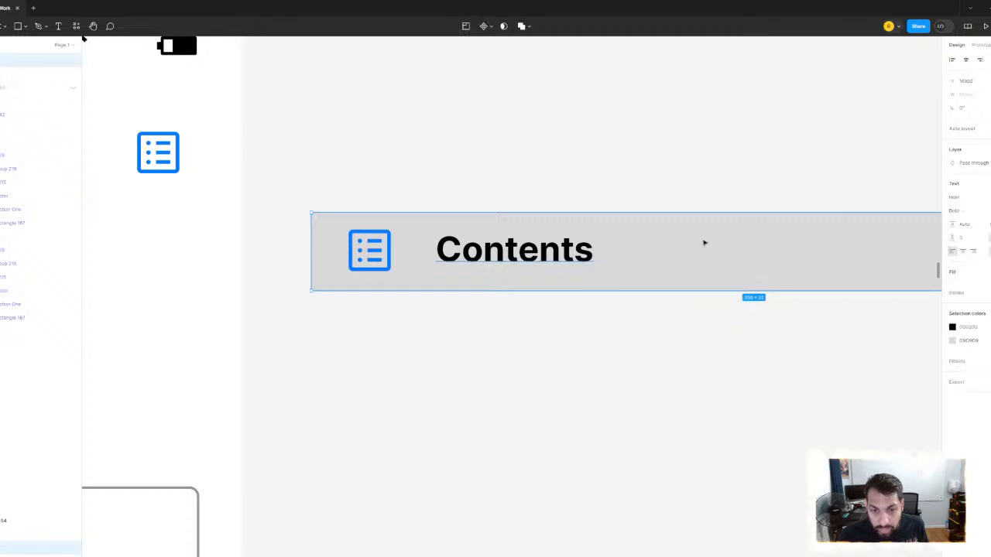
{"action": "left_click", "coordinate": [474, 145]}
{"action": "left_click", "coordinate": [500, 259]}
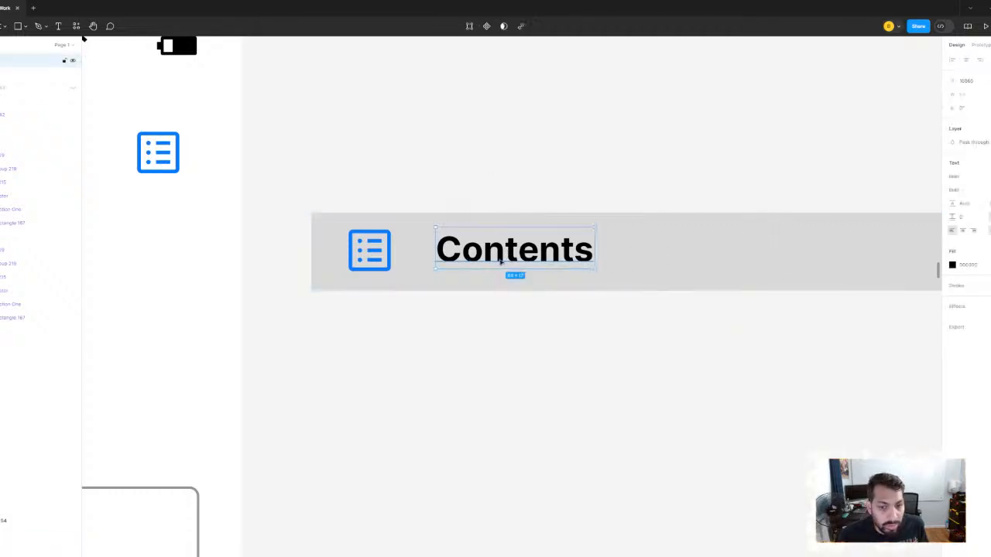
{"action": "left_click", "coordinate": [677, 263], "text": "shift"}
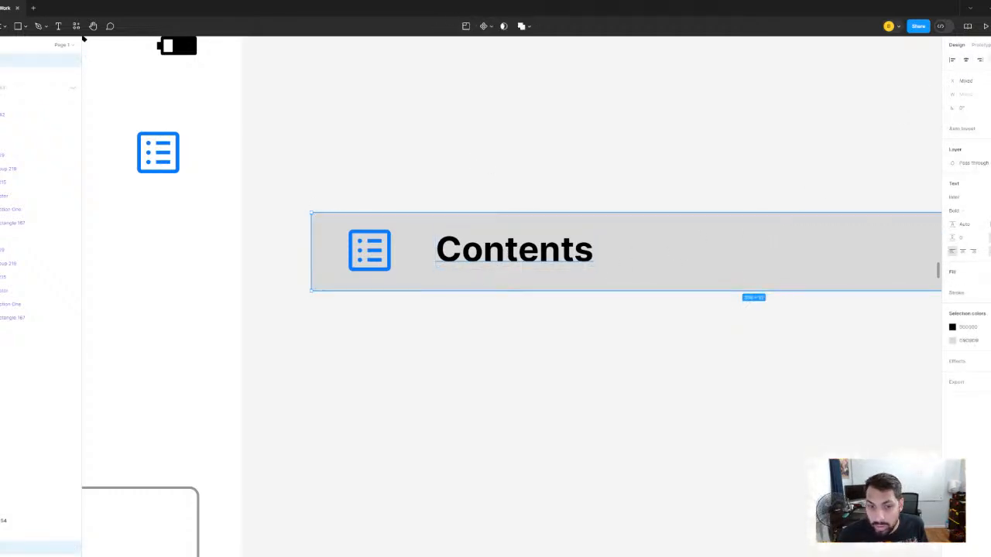
{"action": "left_click", "coordinate": [546, 144]}
{"action": "left_click", "coordinate": [452, 261]}
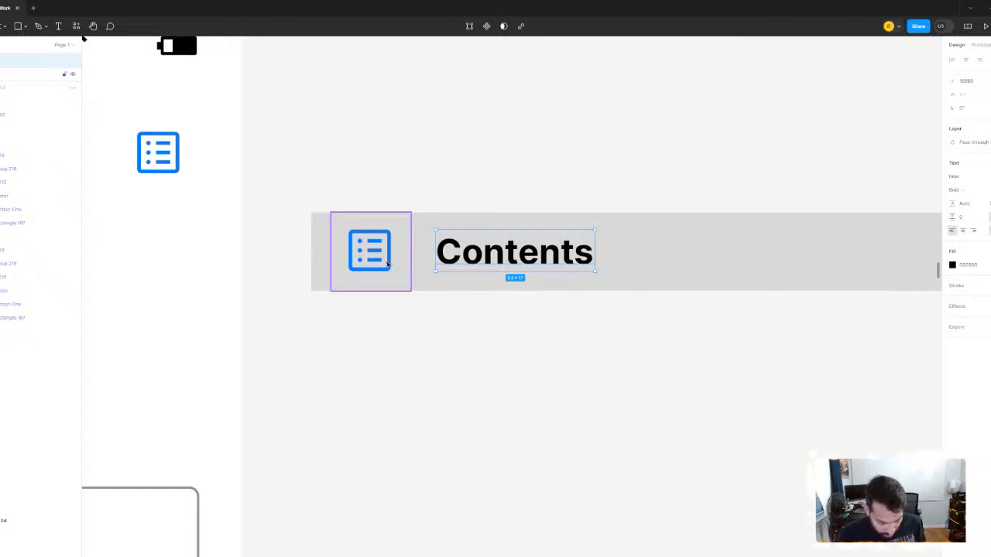
{"action": "key", "text": "Left"}
{"action": "key", "text": "Left"}
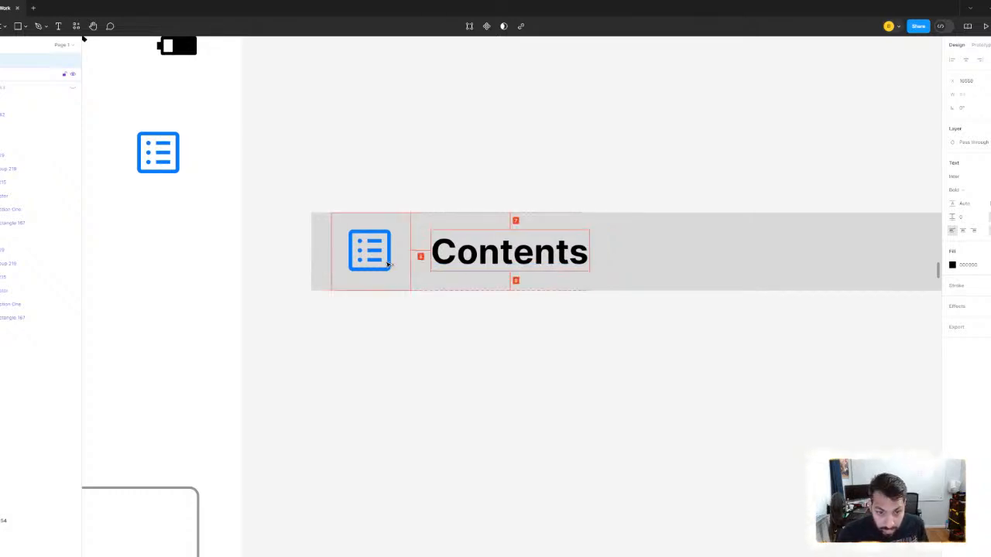
{"action": "scroll", "coordinate": [448, 226], "scroll_direction": "down", "scroll_amount": 3}
{"action": "scroll", "coordinate": [510, 180], "scroll_direction": "up", "scroll_amount": 3}
{"action": "left_click_drag", "start_coordinate": [469, 222], "coordinate": [604, 158]}
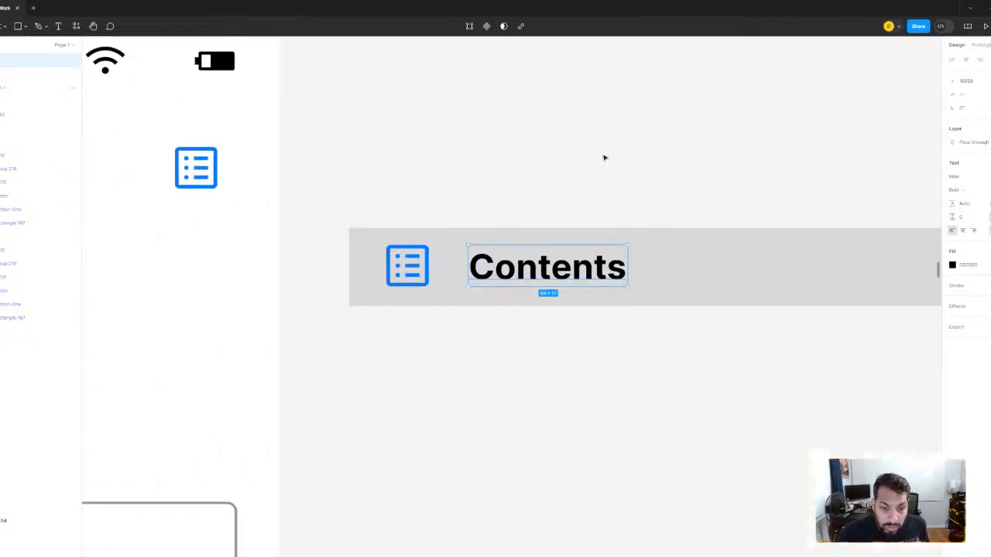
- Recolour the list icon in the Contents bar with the dark gray sampled from the "Long Form Search" heading
{"action": "left_click", "coordinate": [432, 268], "text": "ctrl"}
{"action": "left_click_drag", "start_coordinate": [367, 153], "coordinate": [648, 223]}
{"action": "scroll", "coordinate": [647, 223], "scroll_direction": "down", "scroll_amount": 3}
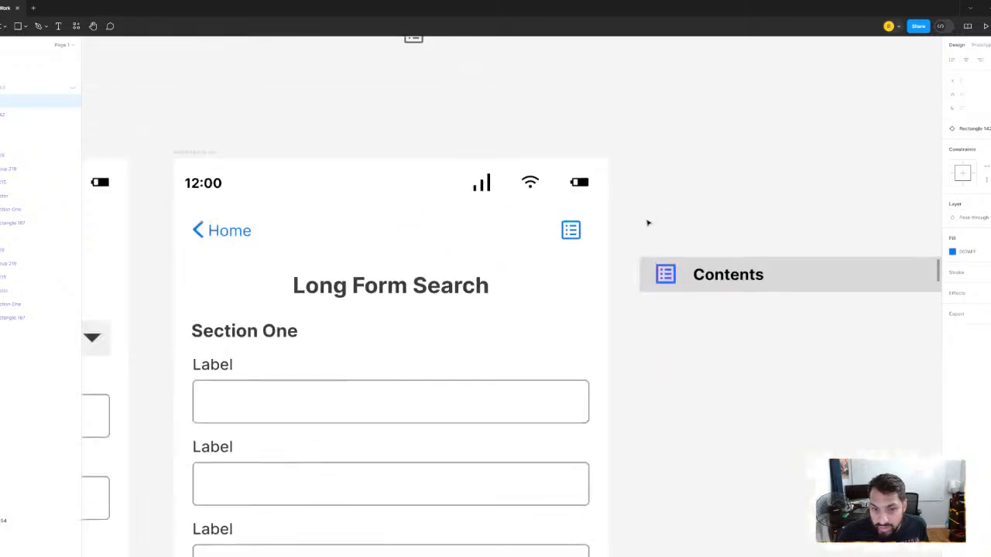
{"action": "scroll", "coordinate": [606, 194], "scroll_direction": "up", "scroll_amount": 2}
{"action": "scroll", "coordinate": [593, 212], "scroll_direction": "down", "scroll_amount": 2}
{"action": "scroll", "coordinate": [580, 230], "scroll_direction": "up", "scroll_amount": 4}
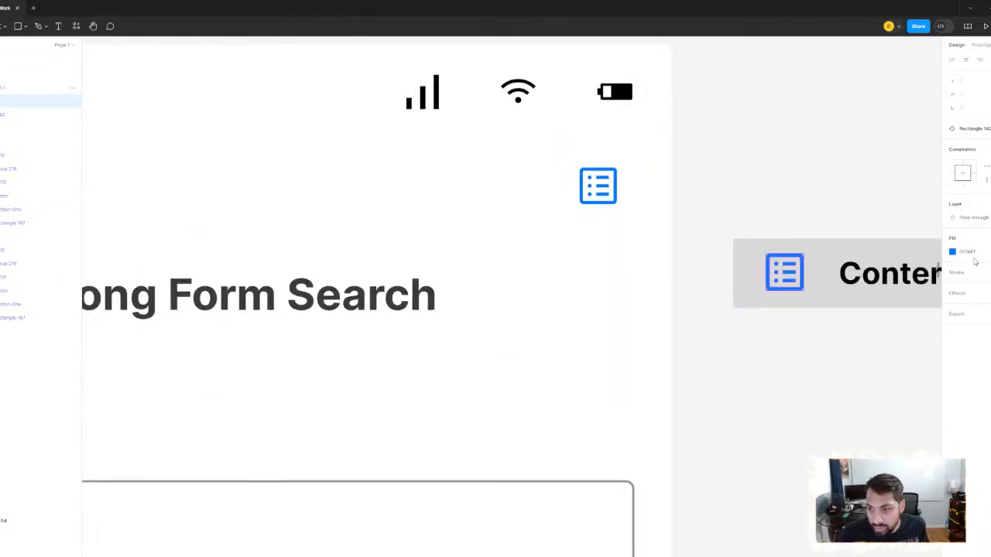
{"action": "left_click", "coordinate": [953, 251]}
{"action": "left_click", "coordinate": [850, 397]}
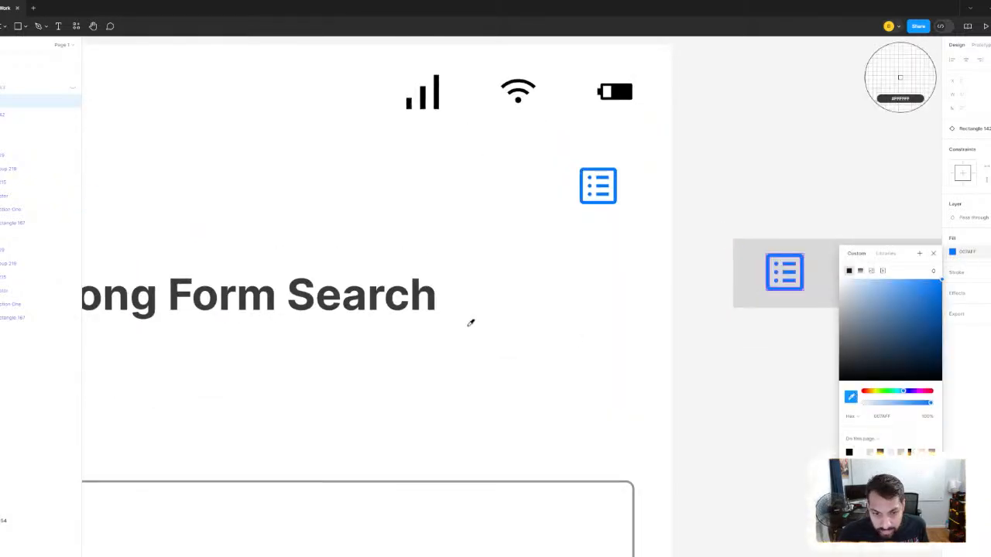
{"action": "left_click", "coordinate": [438, 295]}
{"action": "scroll", "coordinate": [783, 119], "scroll_direction": "right", "scroll_amount": 3}
{"action": "left_click", "coordinate": [632, 119]}
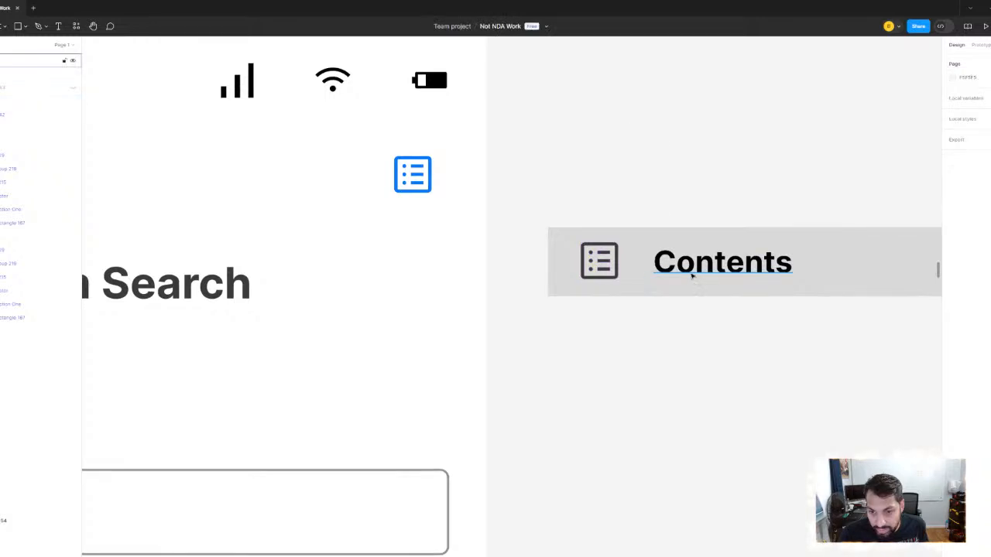
- Recolour the "Contents" text with the dark gray sampled from the list icon beside it
{"action": "left_click", "coordinate": [693, 276]}
{"action": "left_click", "coordinate": [953, 264]}
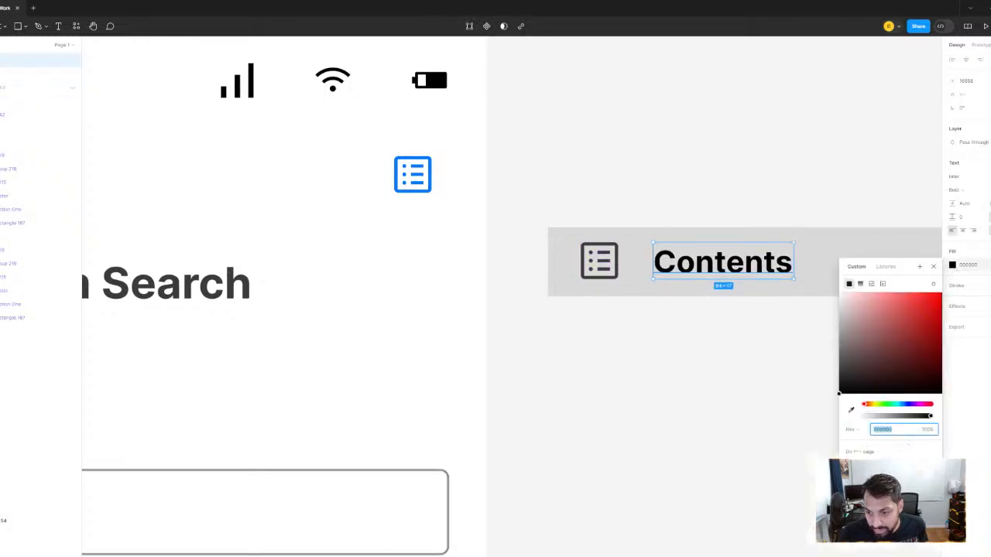
{"action": "left_click", "coordinate": [851, 410]}
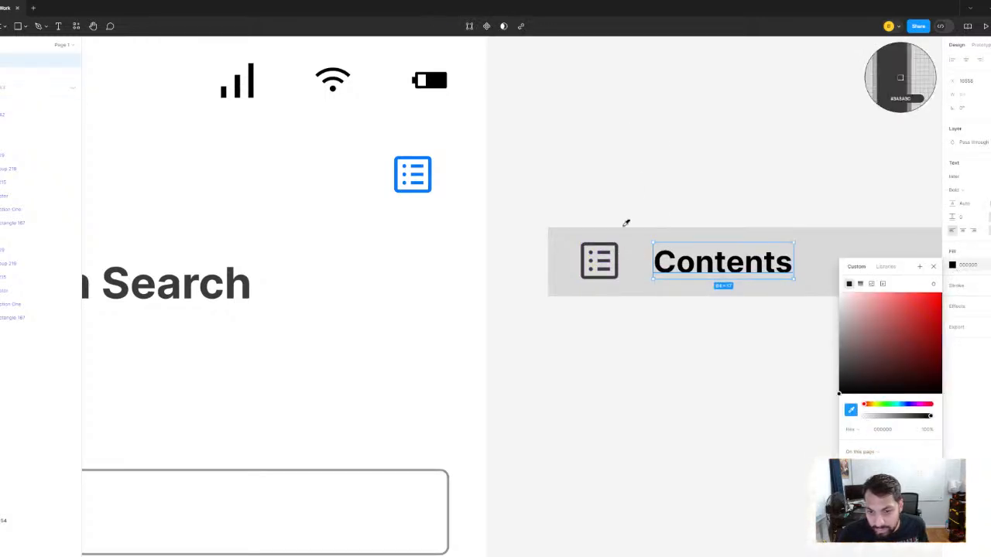
{"action": "left_click", "coordinate": [619, 243]}
{"action": "scroll", "coordinate": [641, 152], "scroll_direction": "down", "scroll_amount": 3}
{"action": "scroll", "coordinate": [639, 148], "scroll_direction": "right", "scroll_amount": 2}
{"action": "left_click", "coordinate": [645, 166]}
- Duplicate the gray bar and place the copy below the Contents bar, leaving a gap between them
{"action": "left_click", "coordinate": [683, 248]}
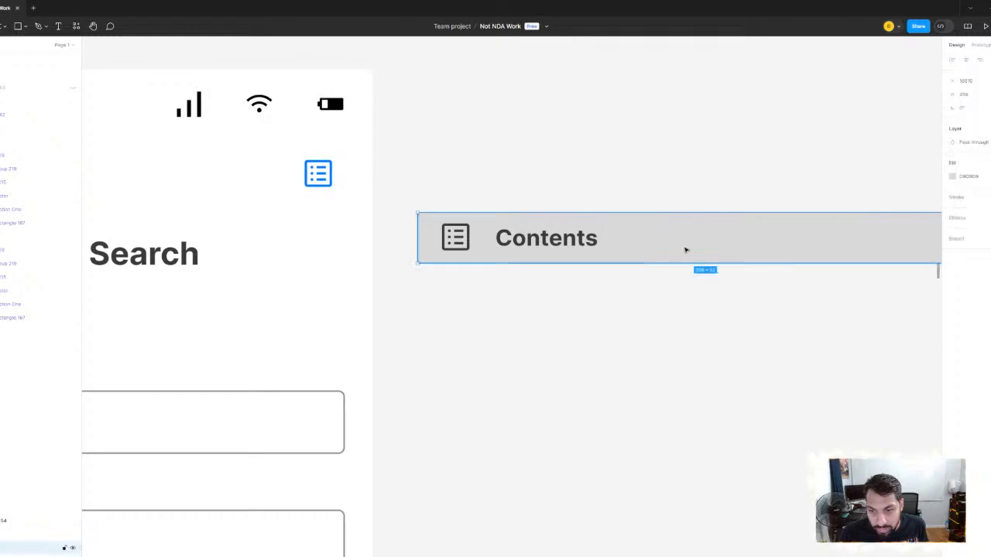
{"action": "scroll", "coordinate": [685, 250], "scroll_direction": "right", "scroll_amount": 3}
{"action": "scroll", "coordinate": [597, 287], "scroll_direction": "down", "scroll_amount": 3}
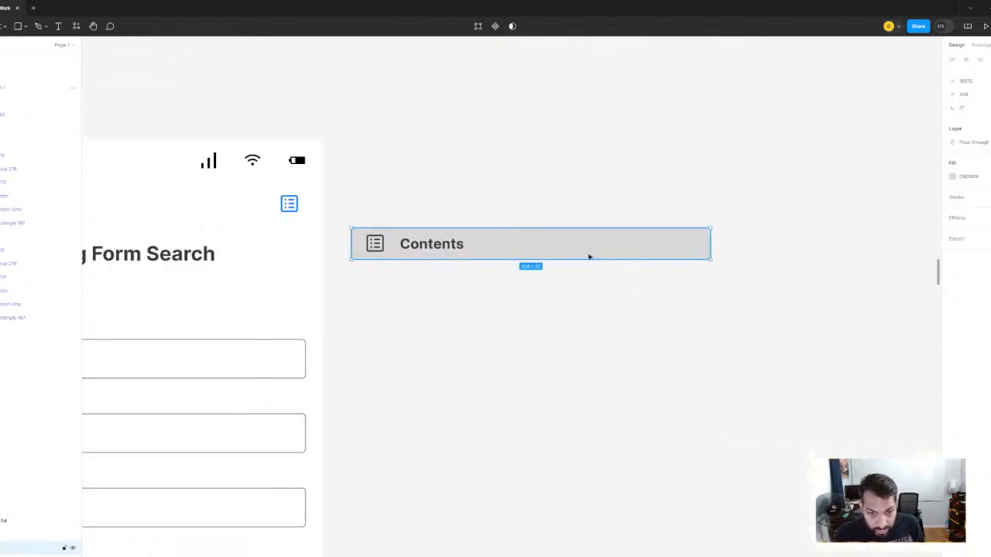
{"action": "mouse_move", "coordinate": [589, 257]}
{"action": "left_mouse_down"}
{"action": "mouse_move", "coordinate": [589, 281]}
{"action": "mouse_move", "coordinate": [590, 272]}
{"action": "left_mouse_up"}
{"action": "left_click_drag", "start_coordinate": [576, 178], "coordinate": [611, 163]}
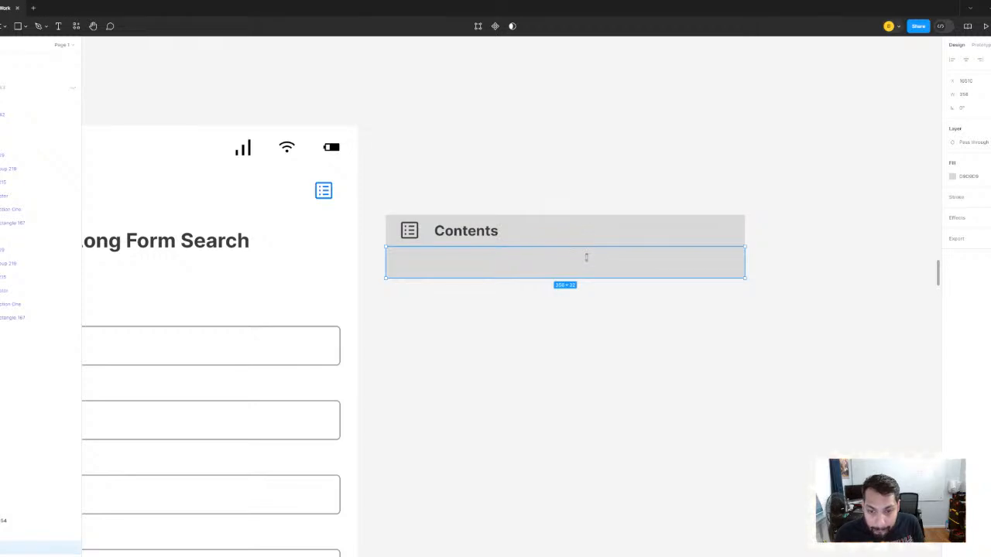
{"action": "left_click_drag", "start_coordinate": [597, 264], "coordinate": [598, 282]}
- Set the Contents bar's height to 40 and vertically centre the list icon and "Contents" text in it
{"action": "left_click", "coordinate": [623, 230]}
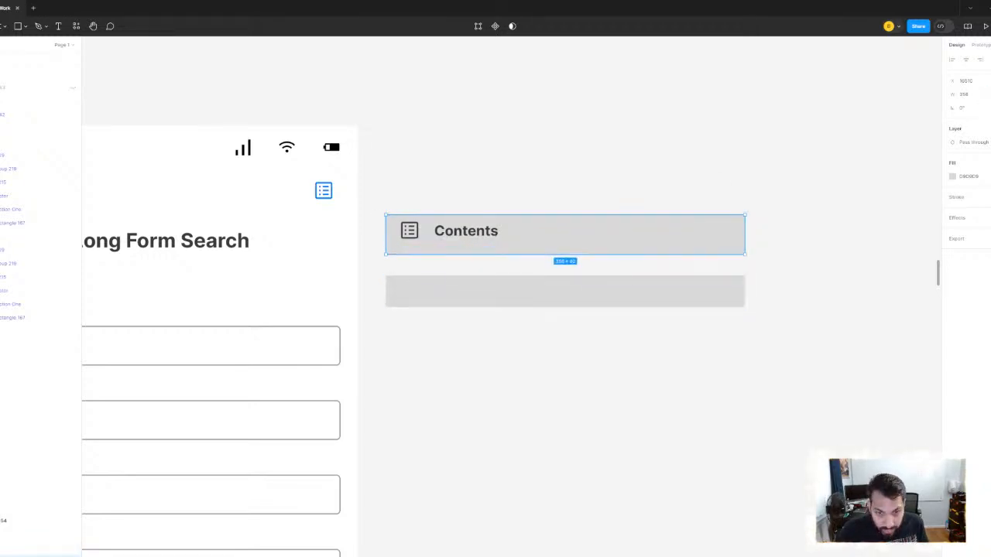
{"action": "scroll", "coordinate": [422, 203], "scroll_direction": "up", "scroll_amount": 5}
{"action": "left_click", "coordinate": [411, 272]}
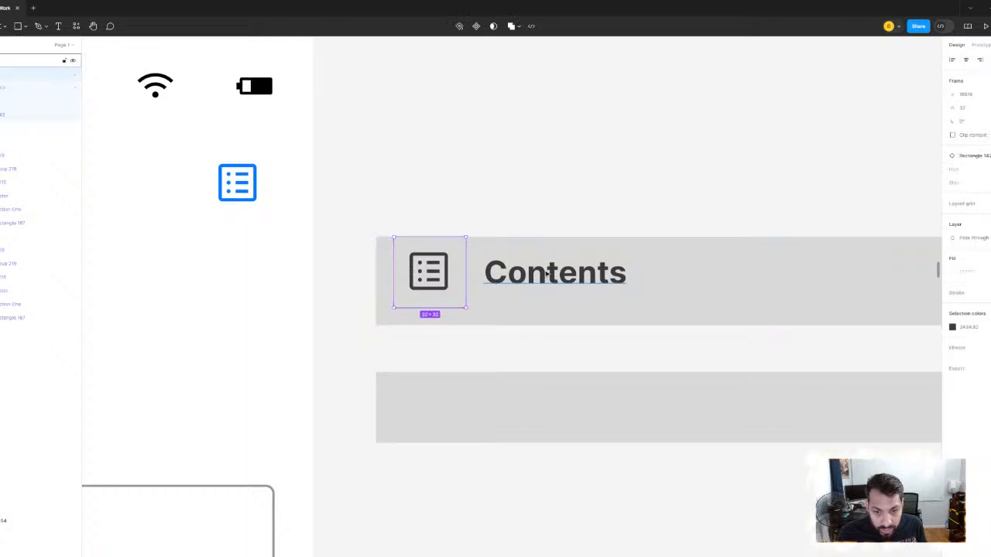
{"action": "left_click", "coordinate": [549, 275], "text": "shift"}
{"action": "left_click", "coordinate": [660, 309], "text": "shift"}
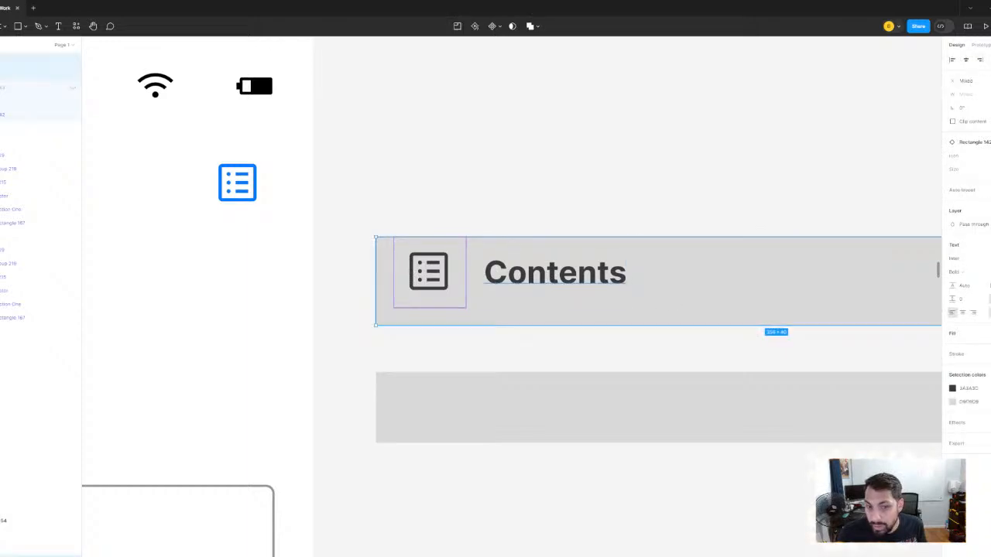
{"action": "key", "text": "alt+v"}
{"action": "scroll", "coordinate": [615, 119], "scroll_direction": "down", "scroll_amount": 3}
{"action": "left_click", "coordinate": [613, 118]}
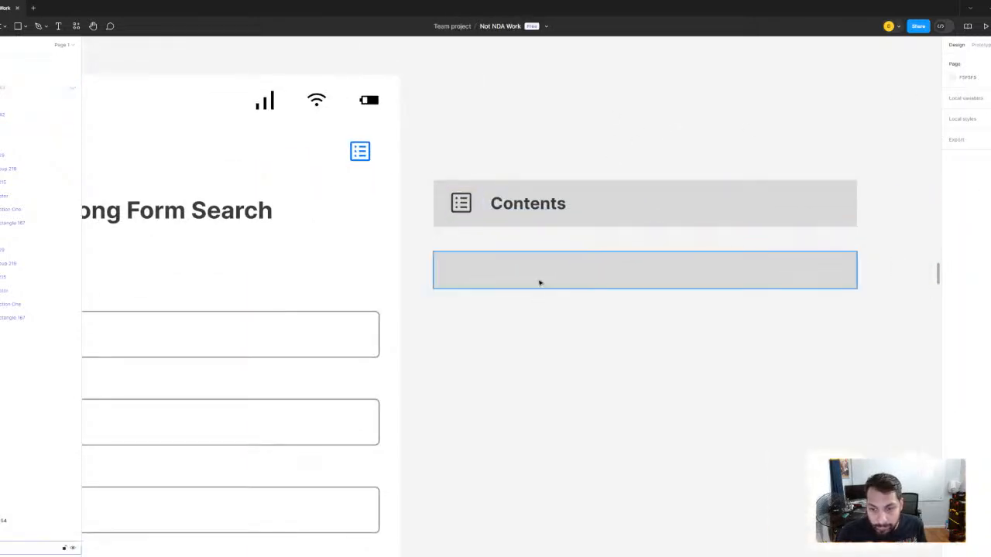
- Set the empty lower bar's height to 40 and move it flush beneath the Contents bar
{"action": "left_click", "coordinate": [539, 282]}
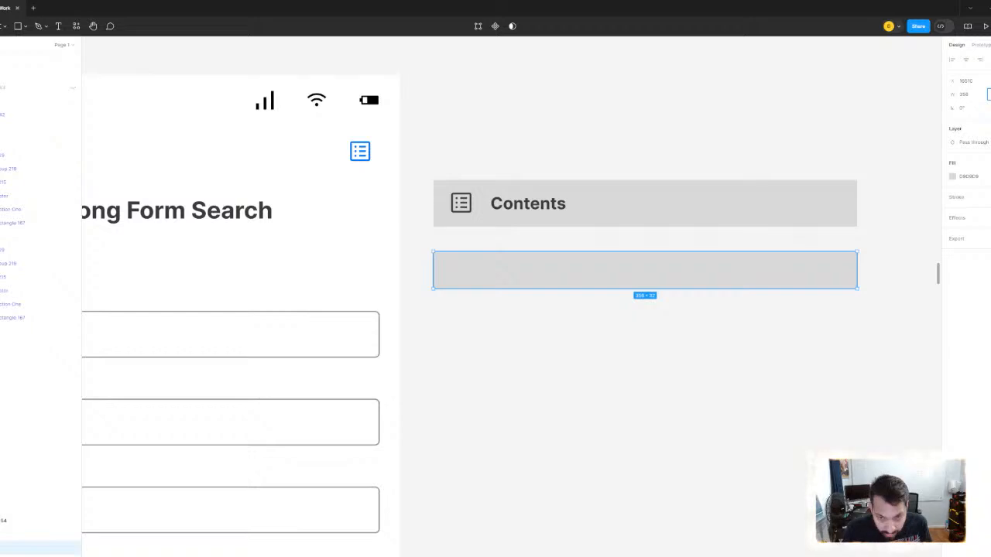
{"action": "type", "text": "40"}
{"action": "key", "text": "Return"}
{"action": "left_click_drag", "start_coordinate": [586, 272], "coordinate": [581, 250]}
{"action": "scroll", "coordinate": [577, 246], "scroll_direction": "down", "scroll_amount": 3}
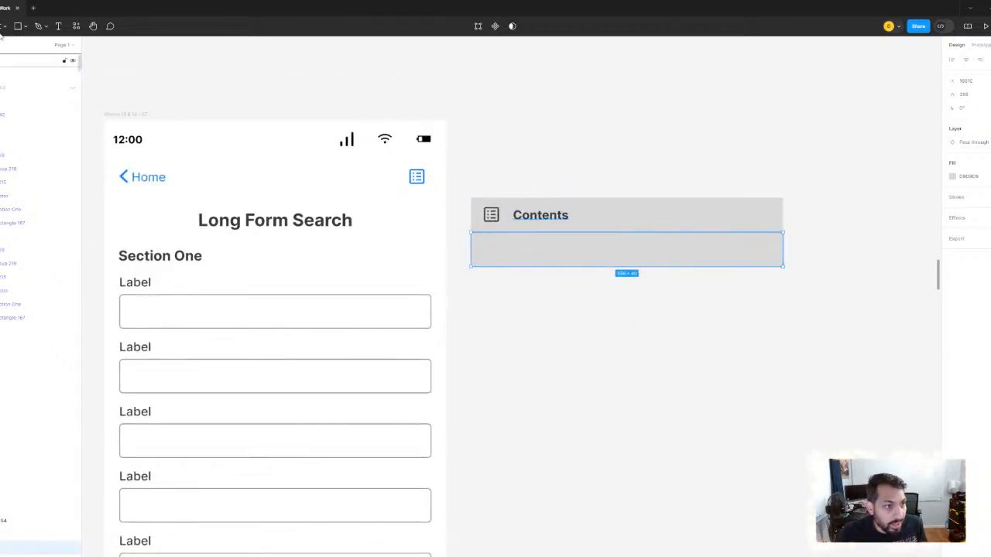
- Add a numbered list text "1. Section One" on the lower gray bar, with its text box fitted to one line
{"action": "left_click", "coordinate": [58, 27]}
{"action": "left_click_drag", "start_coordinate": [584, 223], "coordinate": [668, 255]}
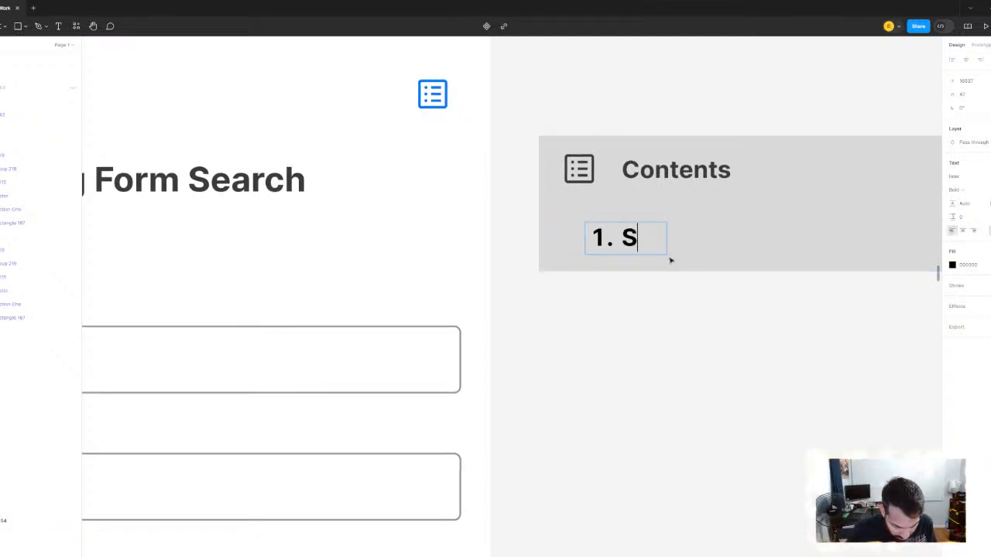
{"action": "type", "text": "1. Secontion One"}
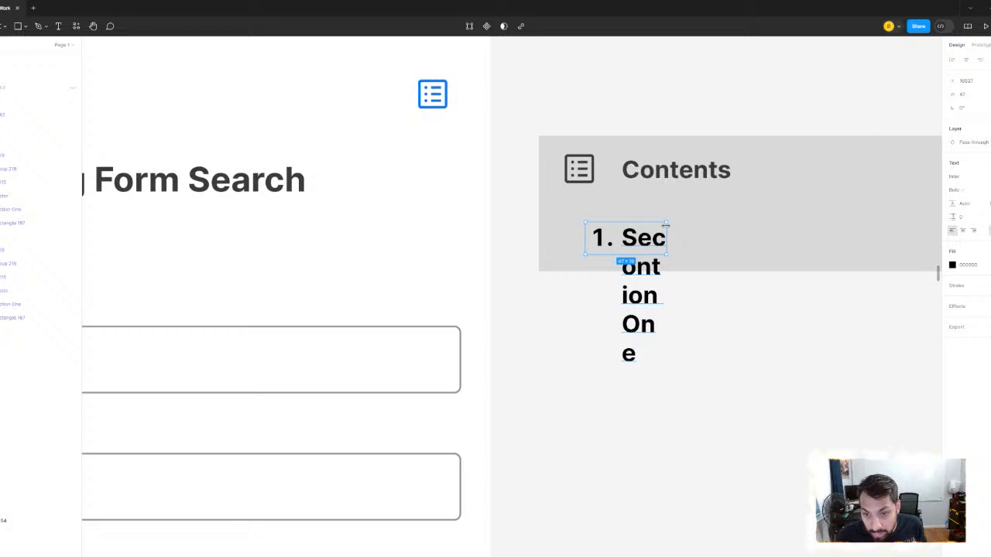
{"action": "key", "text": "ctrl+a"}
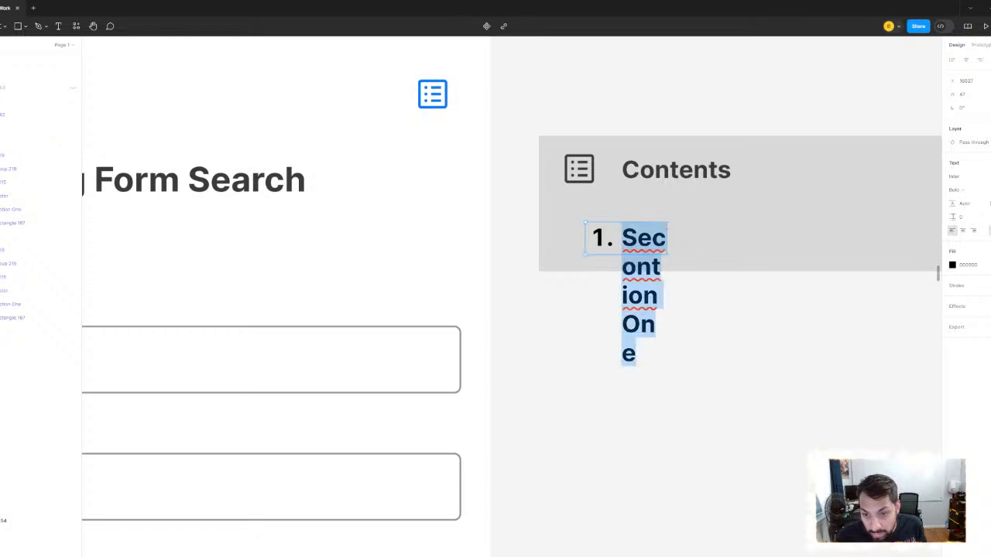
{"action": "key", "text": "Escape"}
{"action": "left_click_drag", "start_coordinate": [667, 225], "coordinate": [875, 226]}
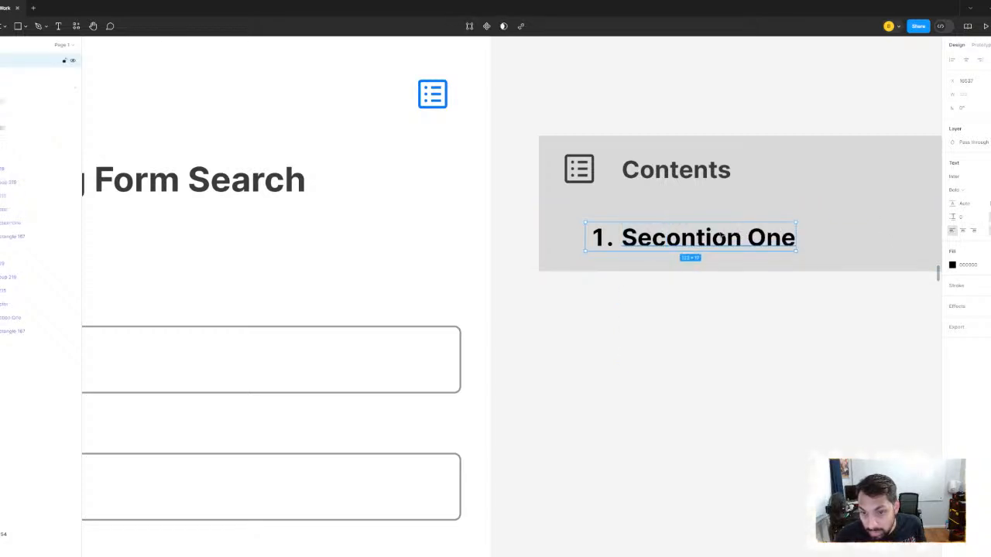
{"action": "double_click", "coordinate": [726, 237]}
{"action": "left_click", "coordinate": [696, 238]}
{"action": "key", "text": "BackSpace"}
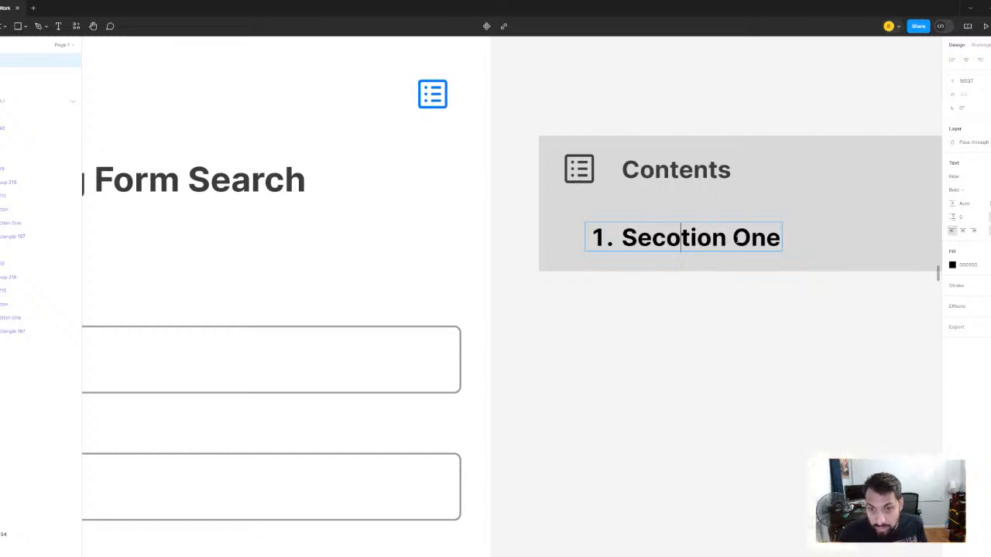
{"action": "key", "text": "BackSpace"}
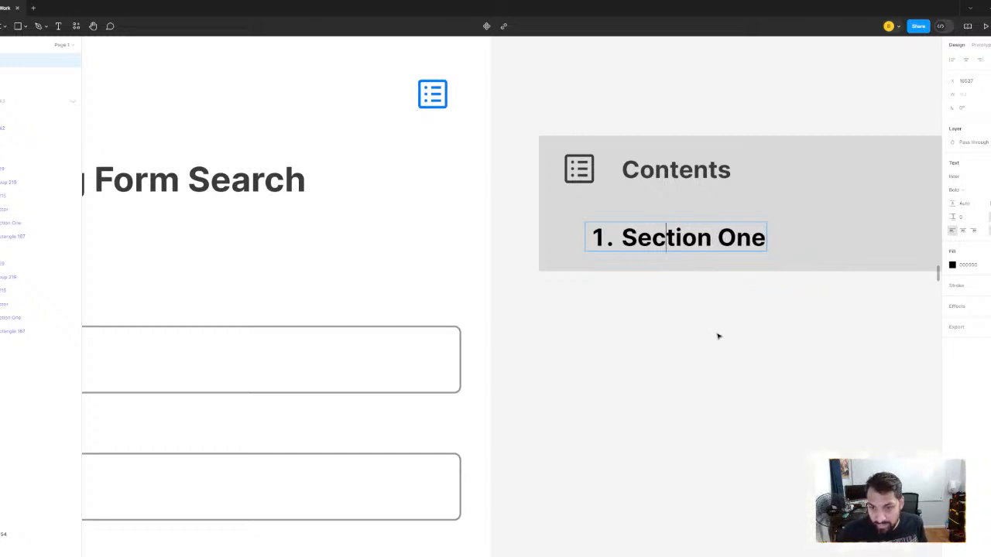
- Align the "1. Section One" text box's left edge with the "Contents" text and centre it vertically in the lower bar
{"action": "scroll", "coordinate": [697, 329], "scroll_direction": "down", "scroll_amount": 3}
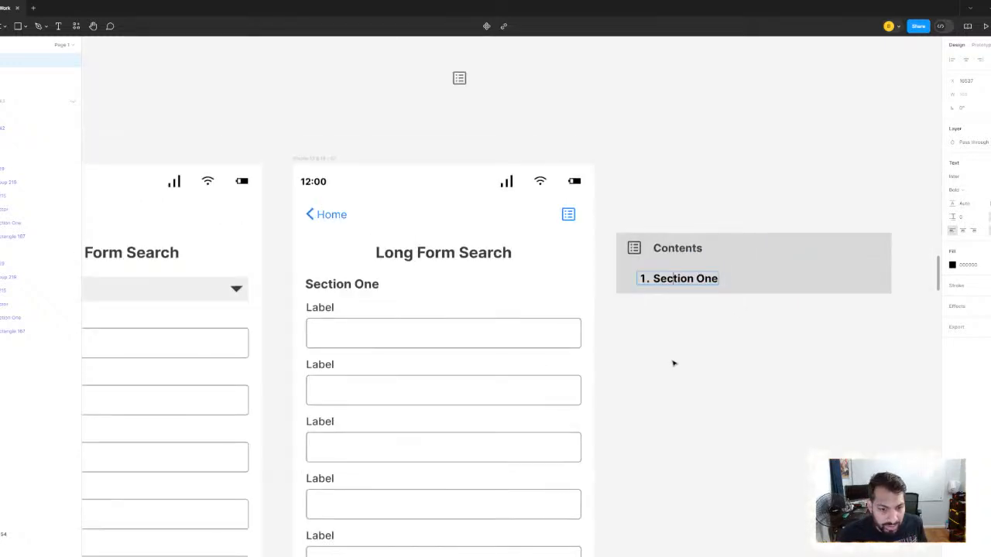
{"action": "scroll", "coordinate": [693, 315], "scroll_direction": "up", "scroll_amount": 4}
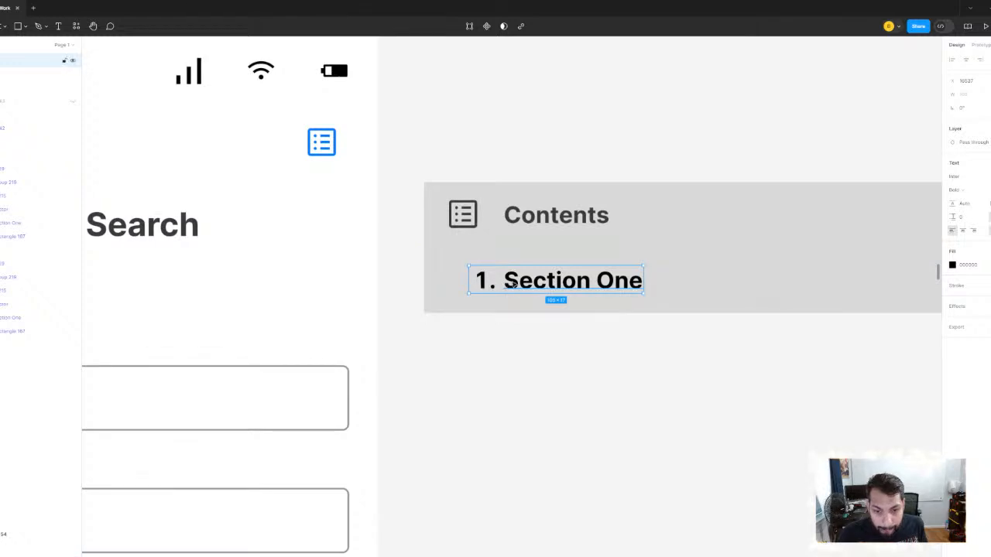
{"action": "left_click_drag", "start_coordinate": [509, 285], "coordinate": [550, 290]}
{"action": "scroll", "coordinate": [580, 369], "scroll_direction": "down", "scroll_amount": 4}
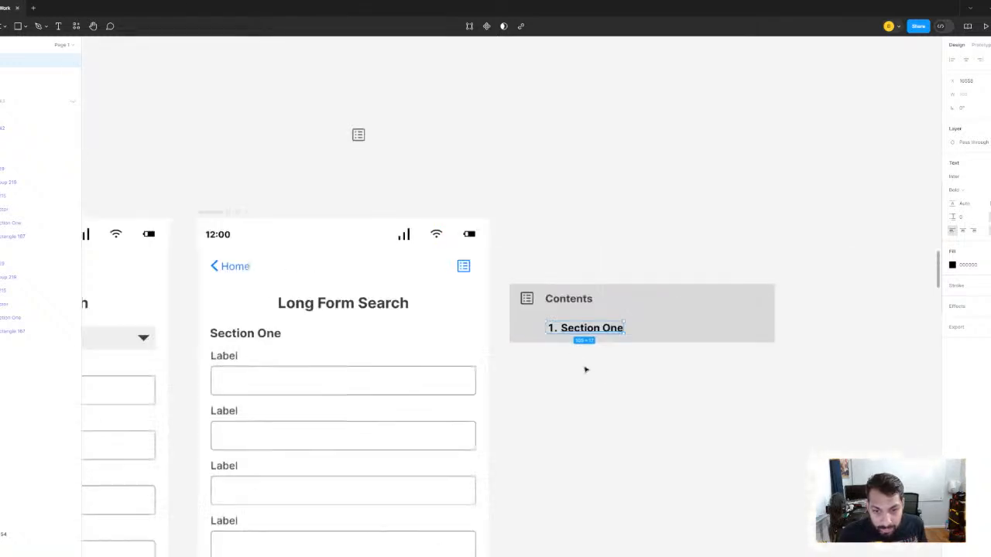
{"action": "left_click_drag", "start_coordinate": [604, 373], "coordinate": [520, 341]}
{"action": "scroll", "coordinate": [519, 339], "scroll_direction": "up", "scroll_amount": 4}
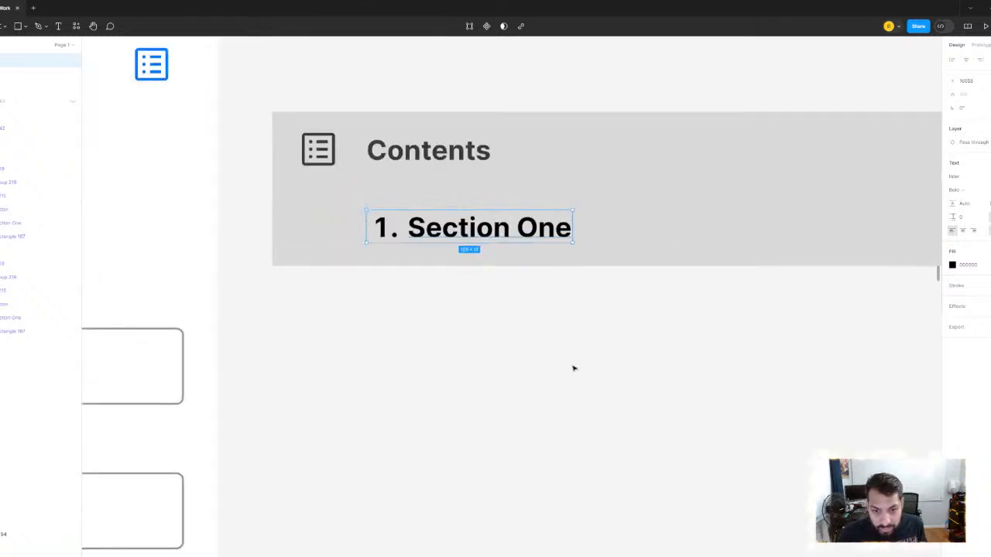
{"action": "left_click", "coordinate": [611, 237]}
{"action": "left_click", "coordinate": [563, 329]}
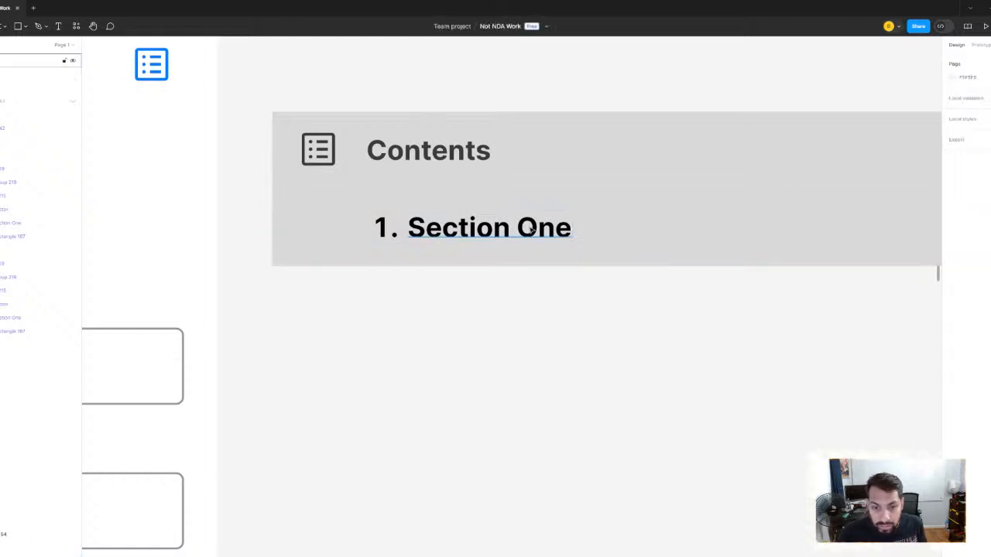
- Recolour the "1. Section One" text with the dark gray sampled from the "Contents" text
{"action": "left_click", "coordinate": [552, 234]}
{"action": "scroll", "coordinate": [496, 170], "scroll_direction": "up", "scroll_amount": 2}
{"action": "left_click_drag", "start_coordinate": [488, 163], "coordinate": [648, 221]}
{"action": "left_click", "coordinate": [953, 266]}
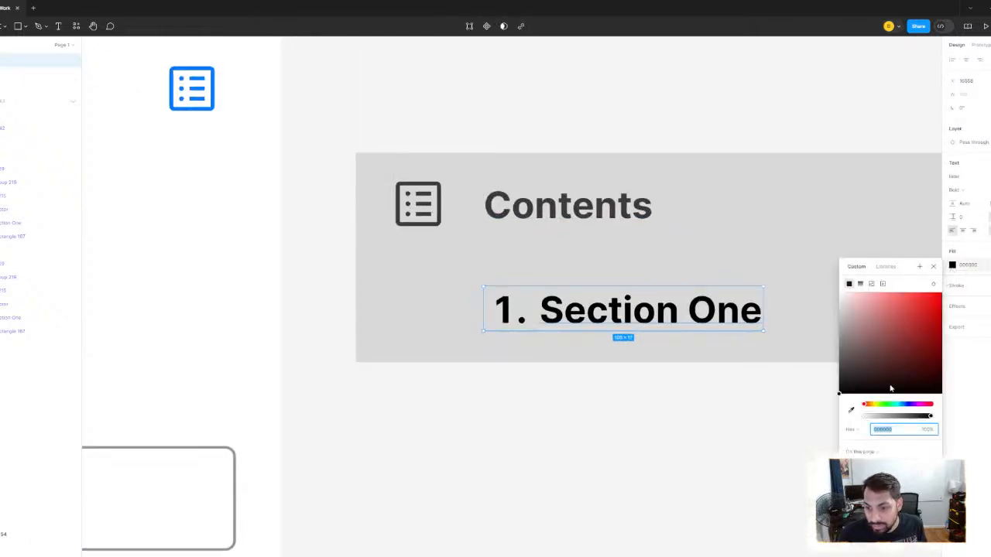
{"action": "left_click", "coordinate": [851, 411]}
{"action": "left_click", "coordinate": [648, 206]}
{"action": "left_click", "coordinate": [664, 124]}
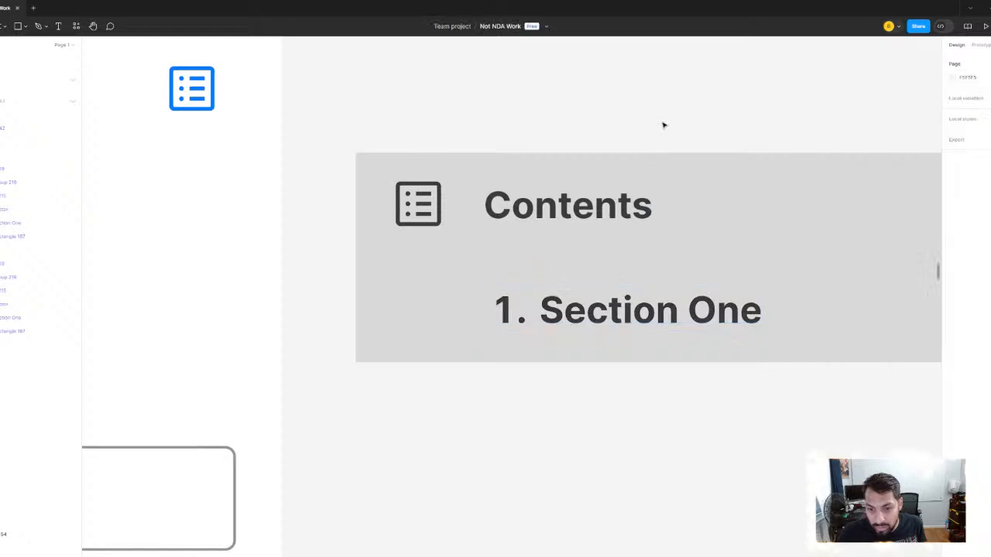
- Duplicate the "1. Section One" row, text and gray bar together, and place the copy flush beneath the original
{"action": "scroll", "coordinate": [796, 311], "scroll_direction": "down", "scroll_amount": 2}
{"action": "left_click_drag", "start_coordinate": [796, 311], "coordinate": [701, 273]}
{"action": "left_click", "coordinate": [611, 236]}
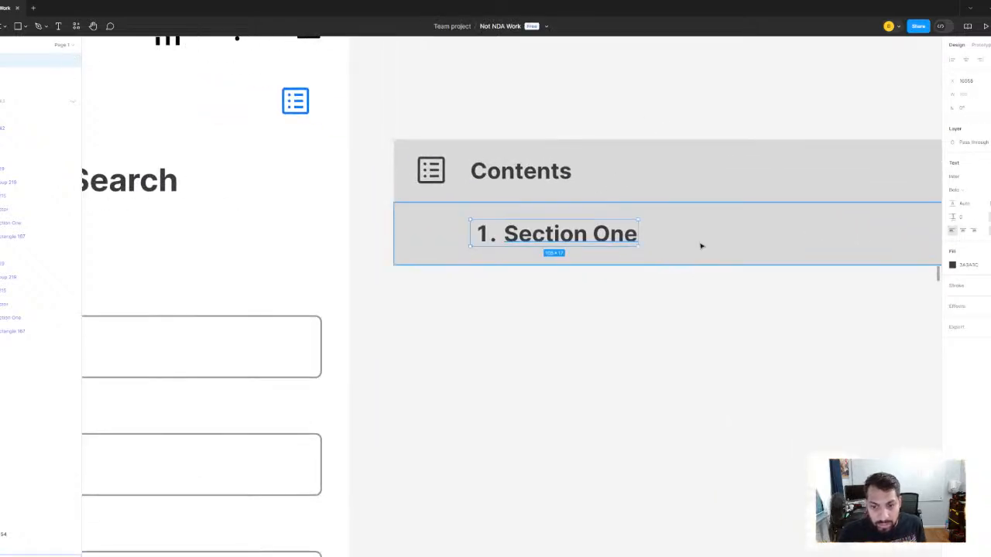
{"action": "left_click", "coordinate": [701, 247], "text": "shift"}
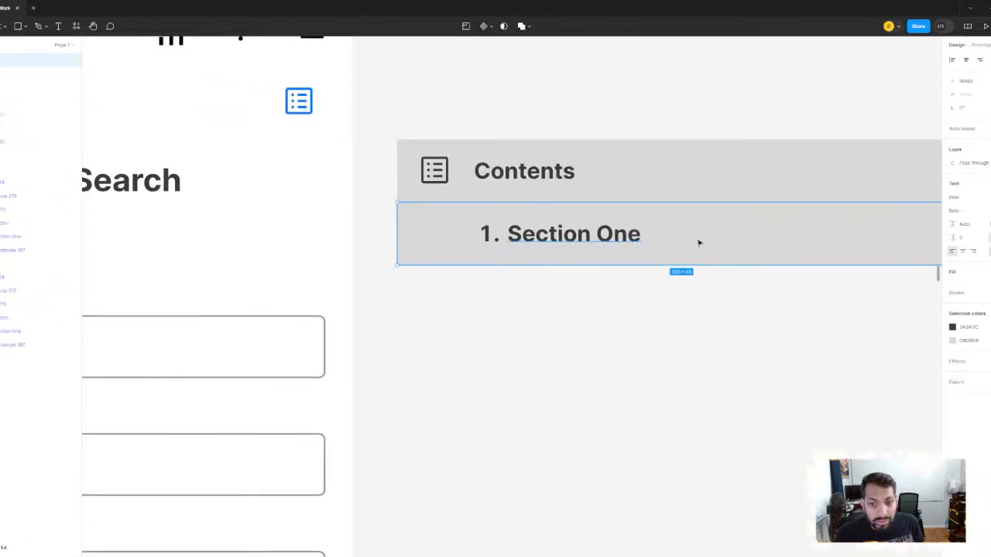
{"action": "left_click_drag", "start_coordinate": [699, 243], "coordinate": [694, 309]}
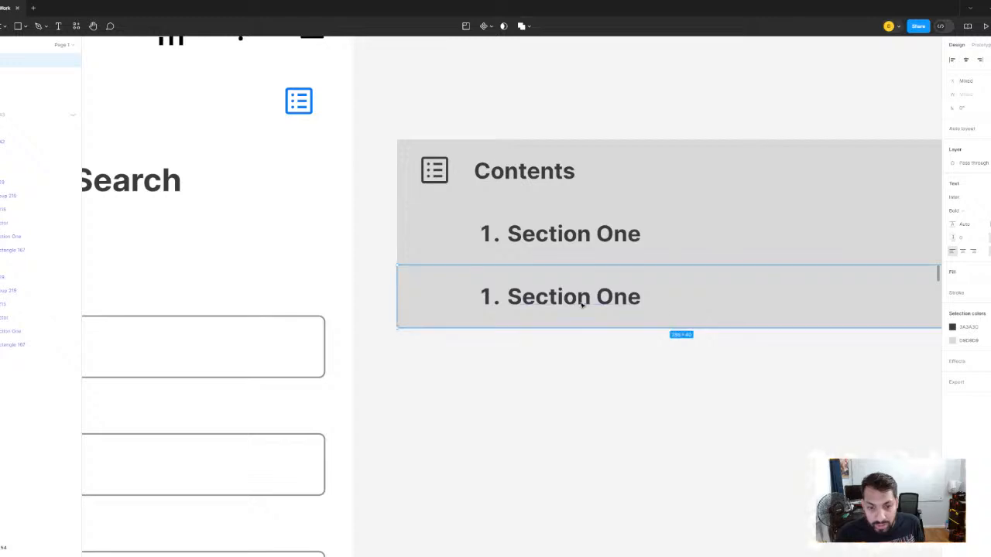
- Change the copied row's text to "2. Section Two"
{"action": "double_click", "coordinate": [581, 294]}
{"action": "left_click", "coordinate": [628, 296]}
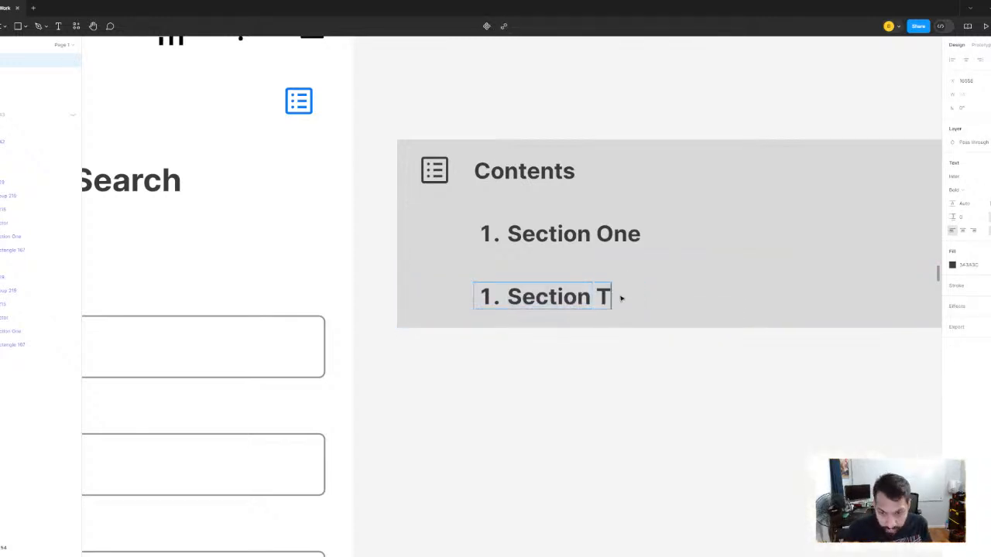
{"action": "double_click", "coordinate": [493, 297]}
{"action": "left_click", "coordinate": [492, 297]}
{"action": "key", "text": "BackSpace"}
{"action": "key", "text": "BackSpace"}
{"action": "key", "text": "BackSpace"}
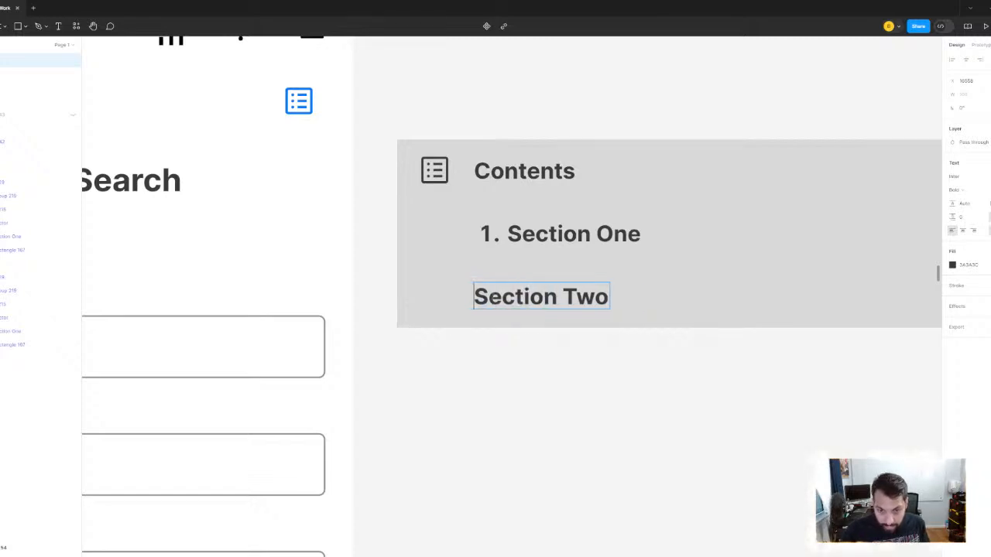
{"action": "type", "text": "2."}
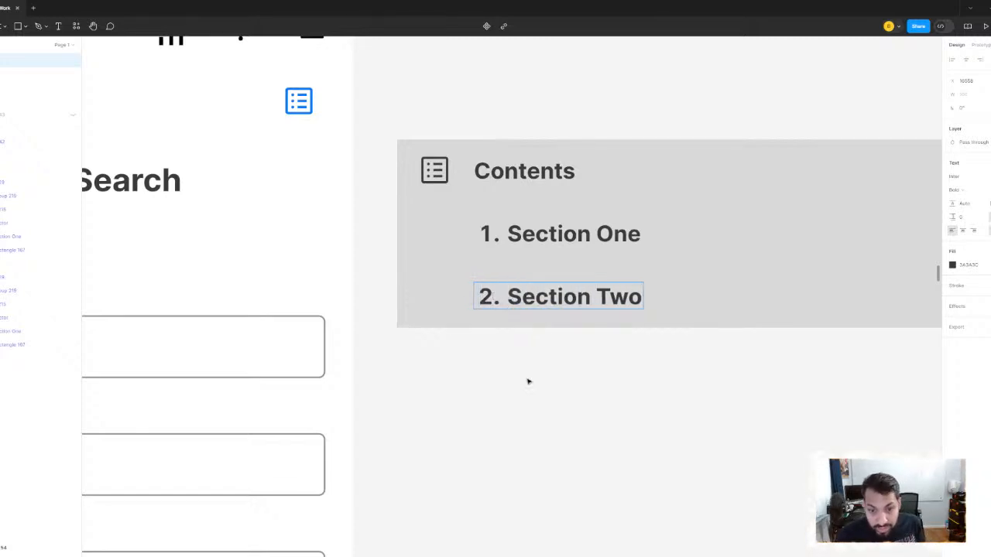
{"action": "left_click", "coordinate": [529, 381]}
- Duplicate the "2. Section Two" row and place the copy flush beneath it
{"action": "left_click", "coordinate": [532, 376]}
{"action": "left_click_drag", "start_coordinate": [624, 393], "coordinate": [521, 325]}
{"action": "scroll", "coordinate": [546, 351], "scroll_direction": "down", "scroll_amount": 3}
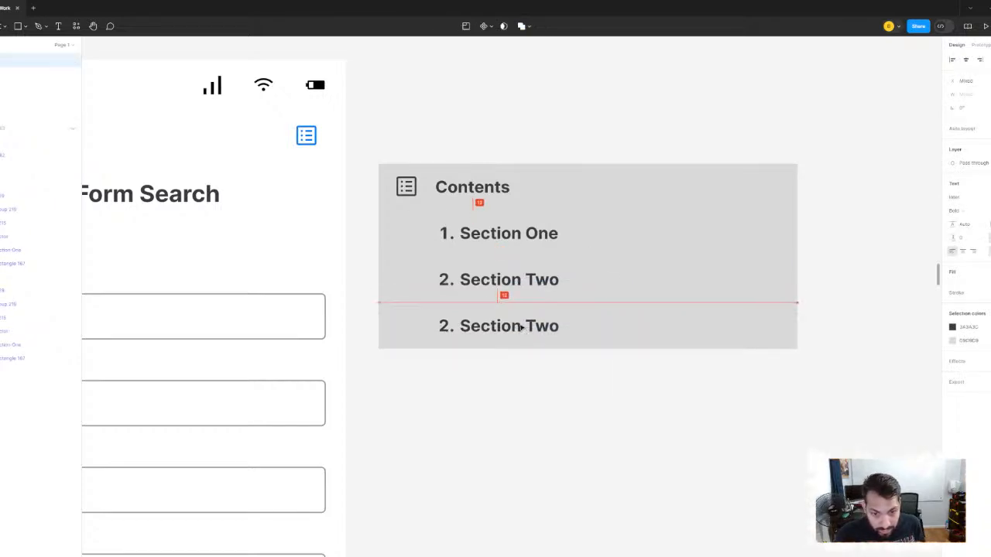
{"action": "scroll", "coordinate": [471, 347], "scroll_direction": "up", "scroll_amount": 5}
{"action": "double_click", "coordinate": [426, 307]}
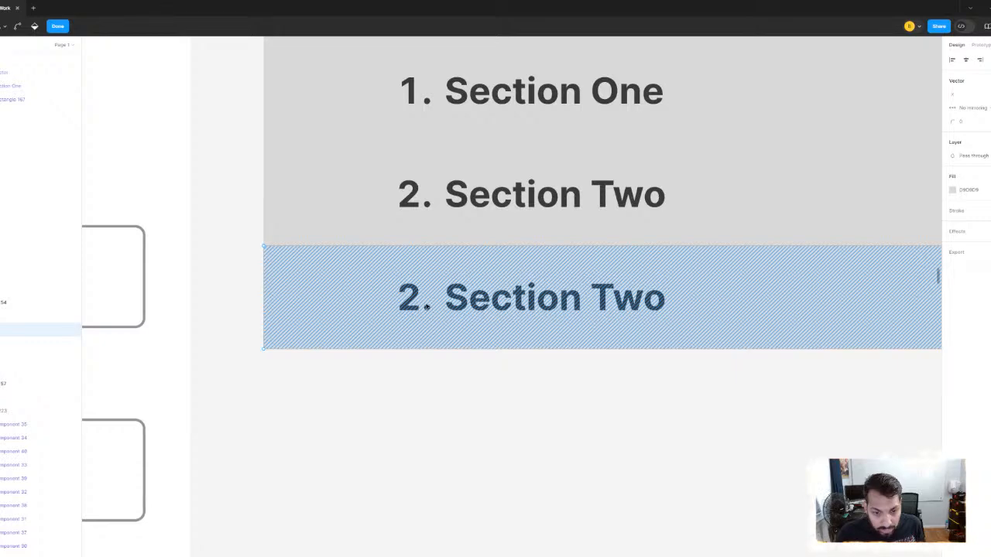
{"action": "key", "text": "Escape"}
{"action": "double_click", "coordinate": [426, 308]}
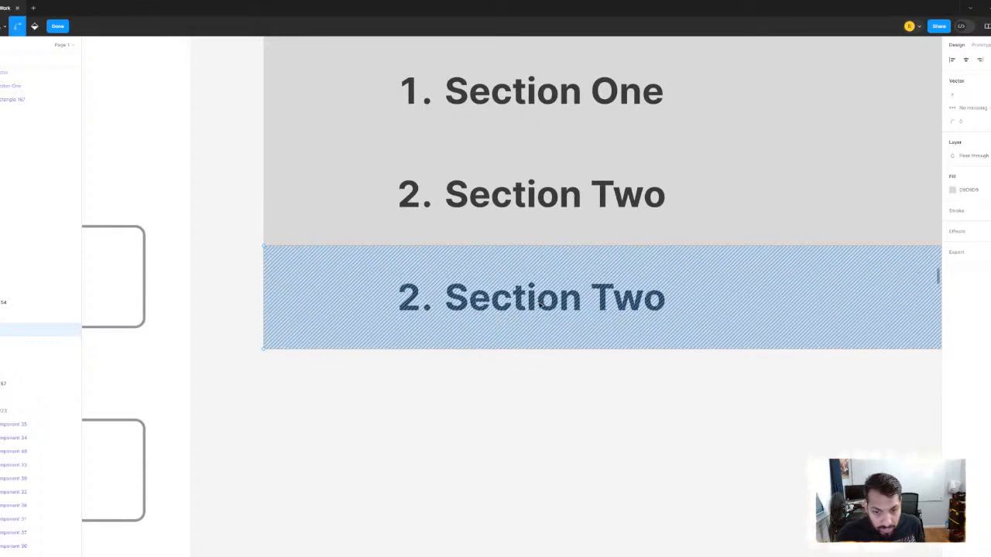
{"action": "key", "text": "Escape"}
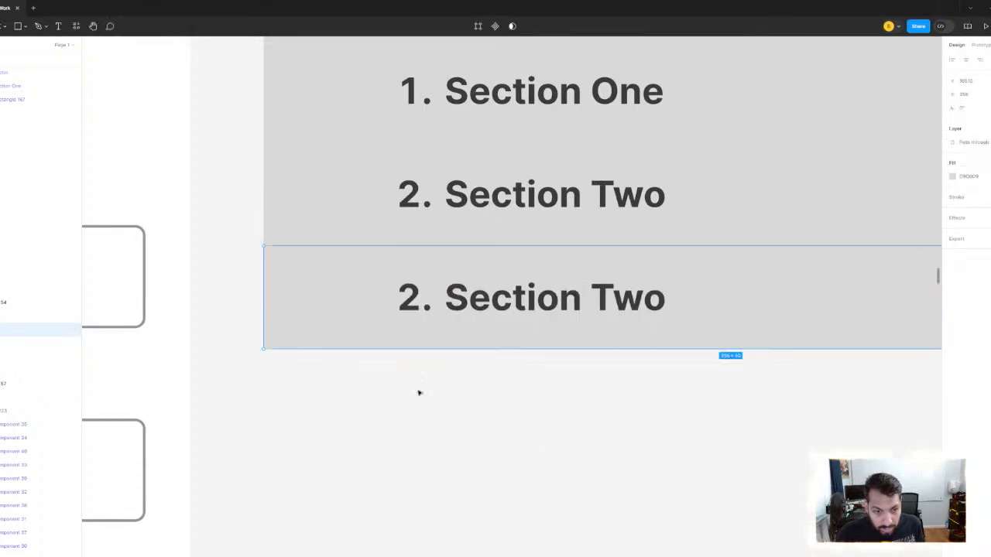
- Change the third section row's text to "3. Section Three"
{"action": "left_click", "coordinate": [433, 299]}
{"action": "double_click", "coordinate": [432, 299]}
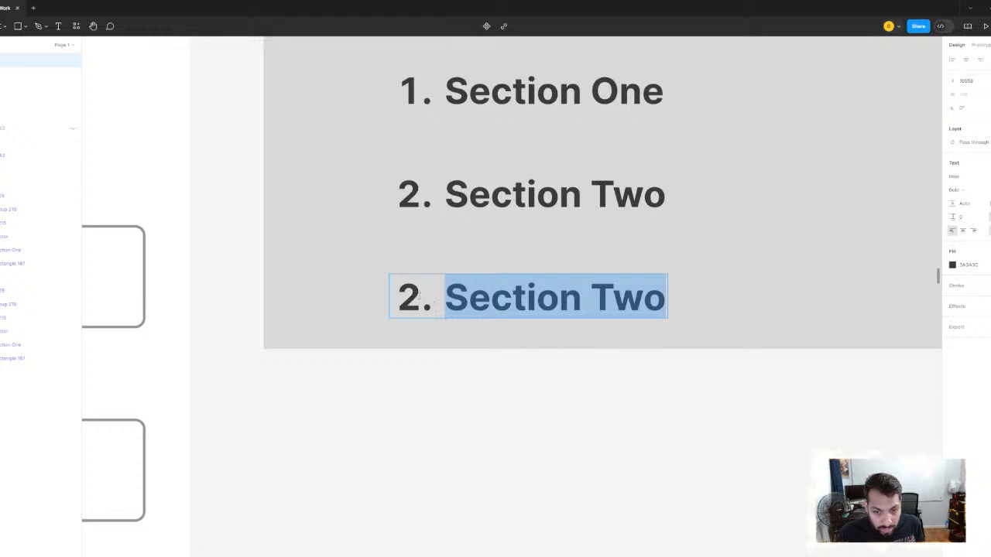
{"action": "key", "text": "Left"}
{"action": "key", "text": "BackSpace"}
{"action": "key", "text": "BackSpace"}
{"action": "key", "text": "BackSpace"}
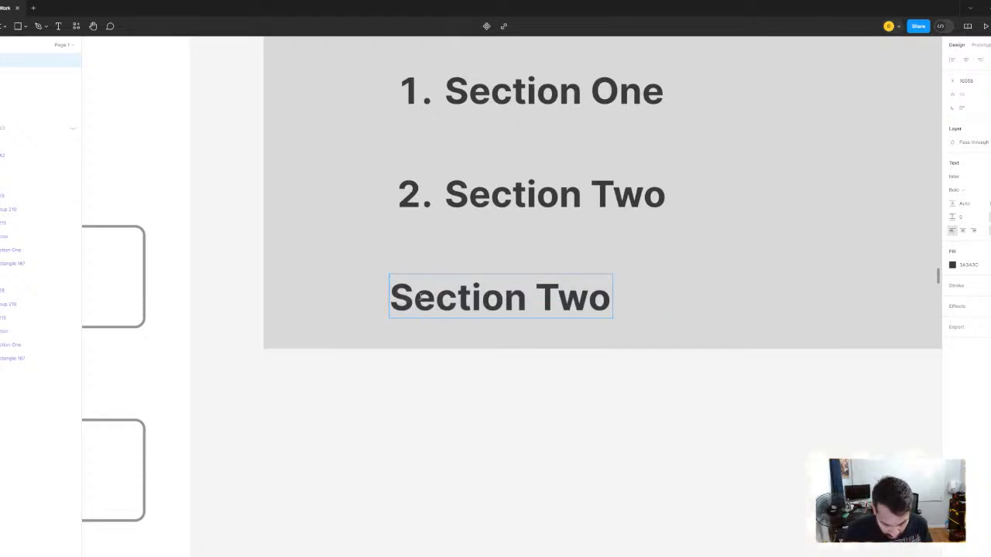
{"action": "type", "text": "3."}
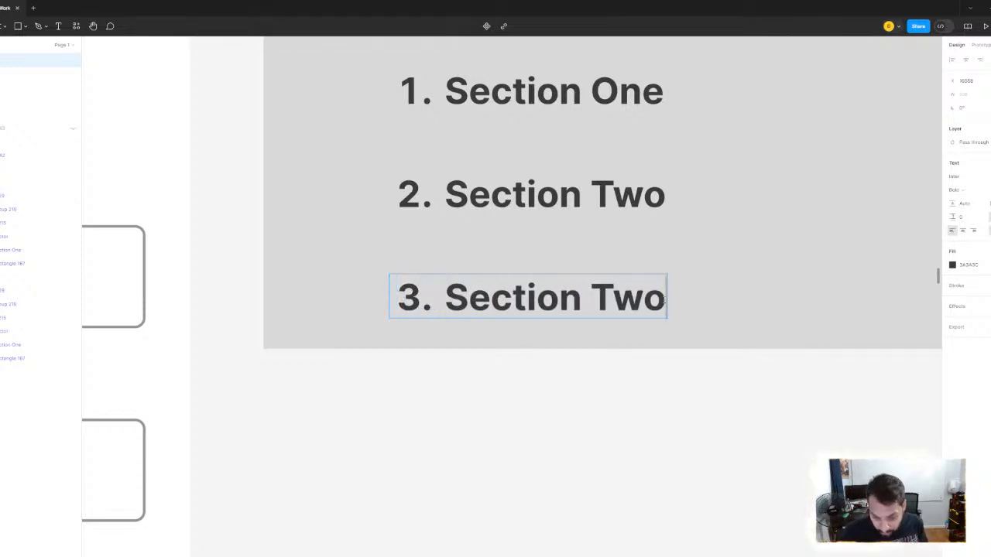
{"action": "left_click", "coordinate": [663, 301]}
{"action": "key", "text": "BackSpace"}
{"action": "key", "text": "BackSpace"}
{"action": "type", "text": "hree"}
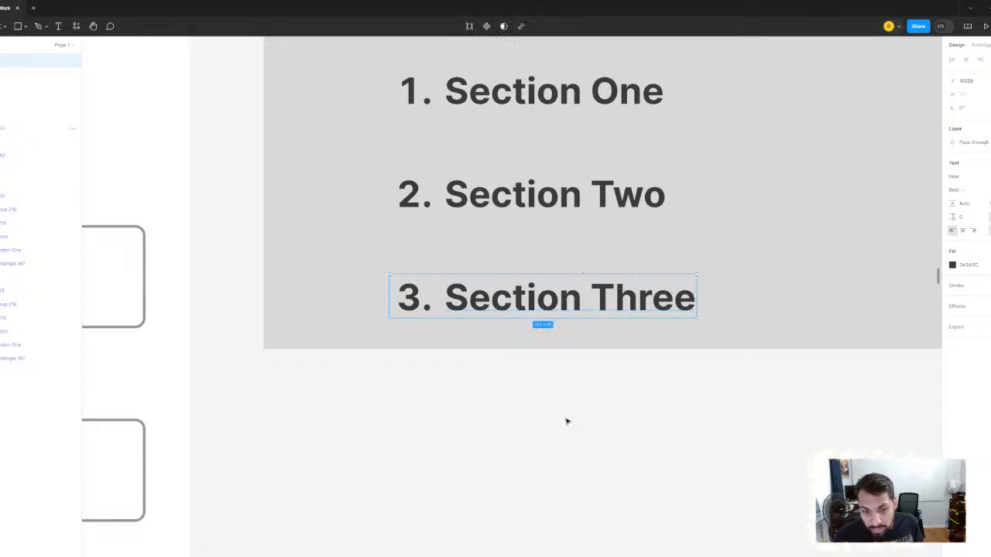
{"action": "key", "text": "Escape"}
- Duplicate the "3. Section Three" row and place the copy flush beneath it
{"action": "scroll", "coordinate": [588, 424], "scroll_direction": "down", "scroll_amount": 3}
{"action": "left_click_drag", "start_coordinate": [678, 467], "coordinate": [585, 415]}
{"action": "left_click", "coordinate": [585, 370]}
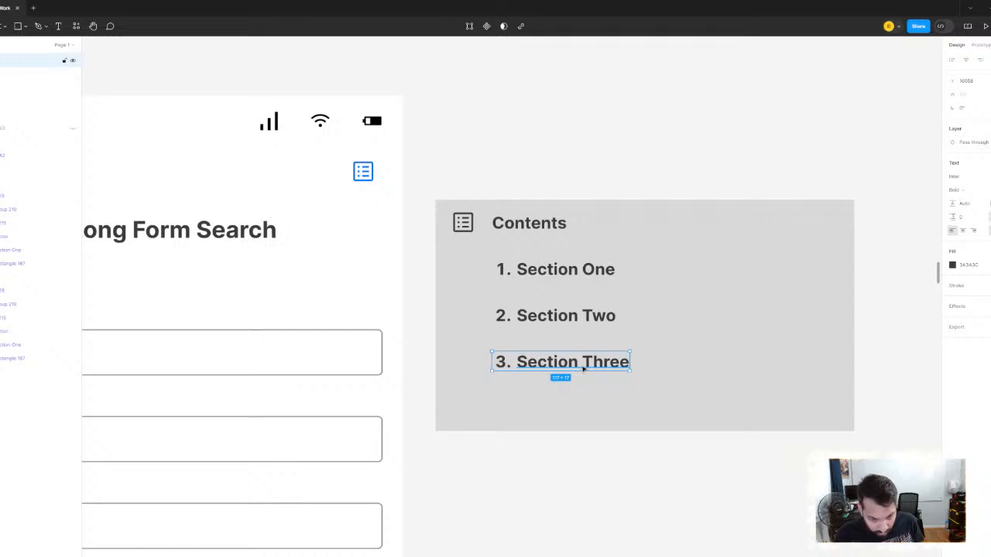
{"action": "left_click_drag", "start_coordinate": [577, 380], "coordinate": [580, 411]}
{"action": "left_click", "coordinate": [618, 411], "text": "shift"}
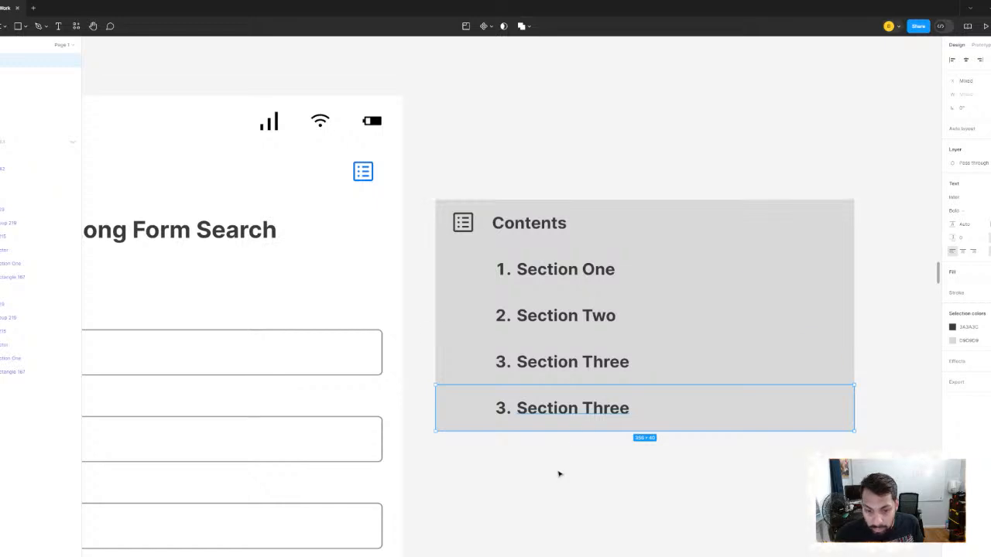
- Replace the fourth section row's text with "4. Section Four"
{"action": "scroll", "coordinate": [559, 471], "scroll_direction": "up", "scroll_amount": 3}
{"action": "left_click", "coordinate": [544, 354]}
{"action": "double_click", "coordinate": [545, 354]}
{"action": "double_click", "coordinate": [544, 353]}
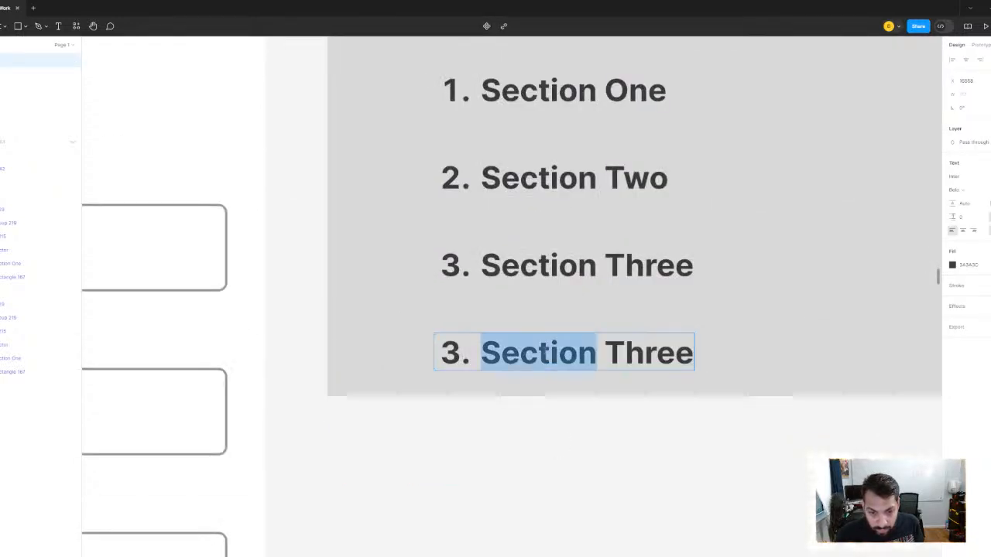
{"action": "key", "text": "ctrl+a"}
{"action": "key", "text": "BackSpace"}
{"action": "key", "text": "BackSpace"}
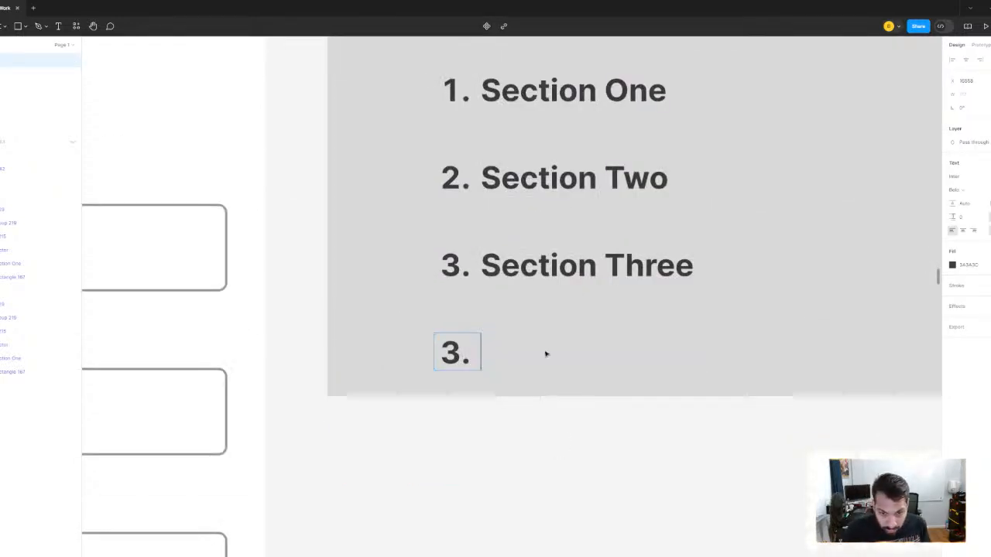
{"action": "type", "text": "4. Se"}
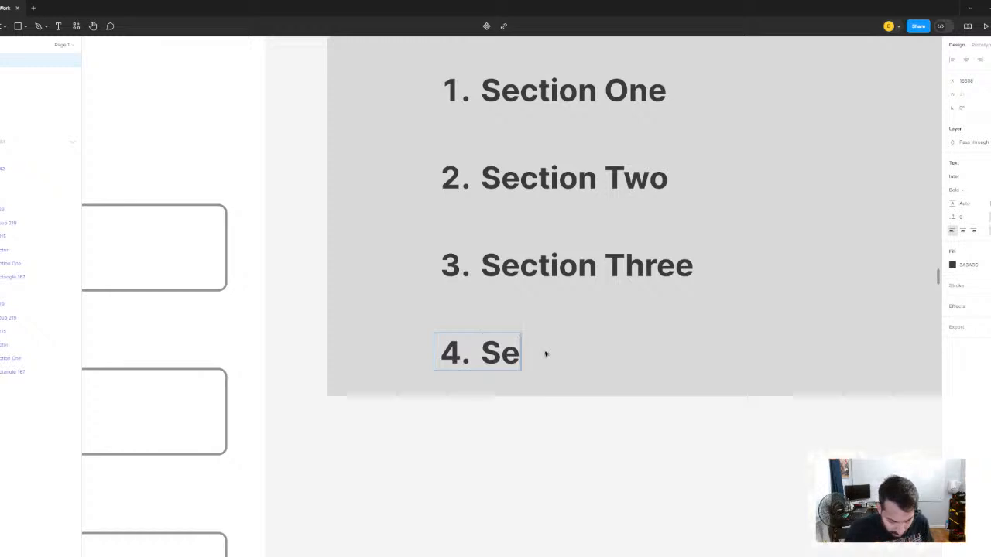
{"action": "type", "text": "ction Four"}
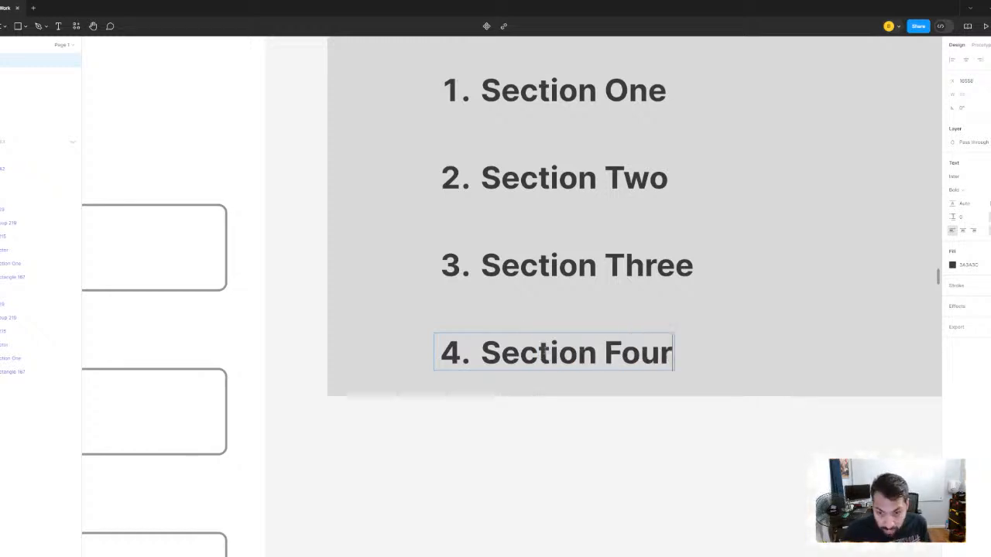
{"action": "left_click", "coordinate": [596, 462]}
- Duplicate the gray bar behind "4. Section Four" flush beneath it and set the copy's height to 24
{"action": "scroll", "coordinate": [603, 455], "scroll_direction": "down", "scroll_amount": 5}
{"action": "scroll", "coordinate": [619, 451], "scroll_direction": "down", "scroll_amount": 1}
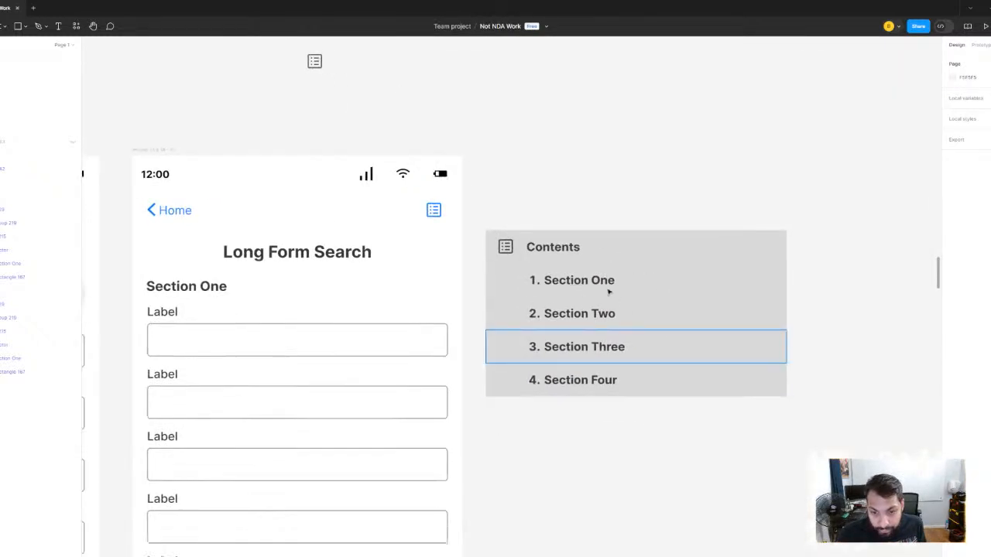
{"action": "left_click", "coordinate": [495, 384]}
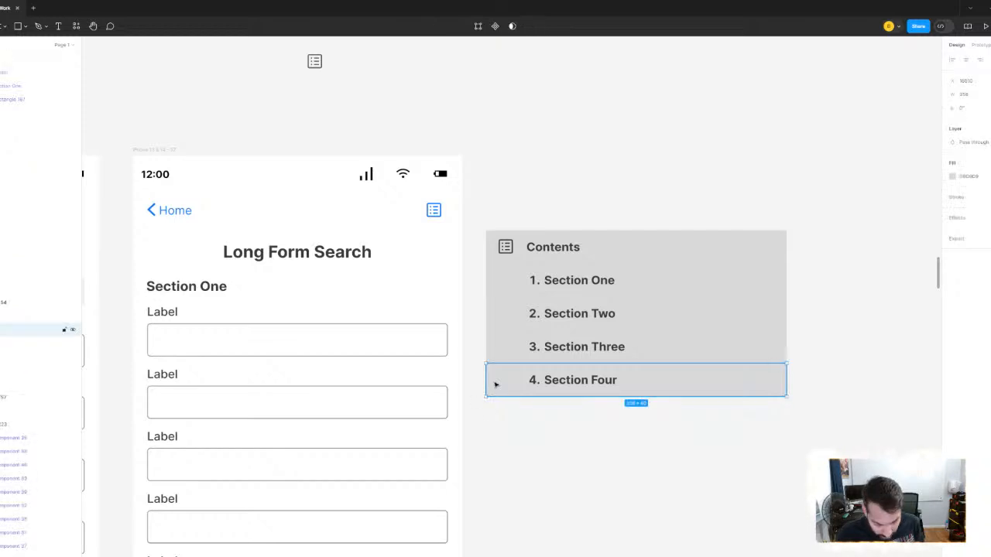
{"action": "left_click_drag", "start_coordinate": [652, 382], "coordinate": [655, 412]}
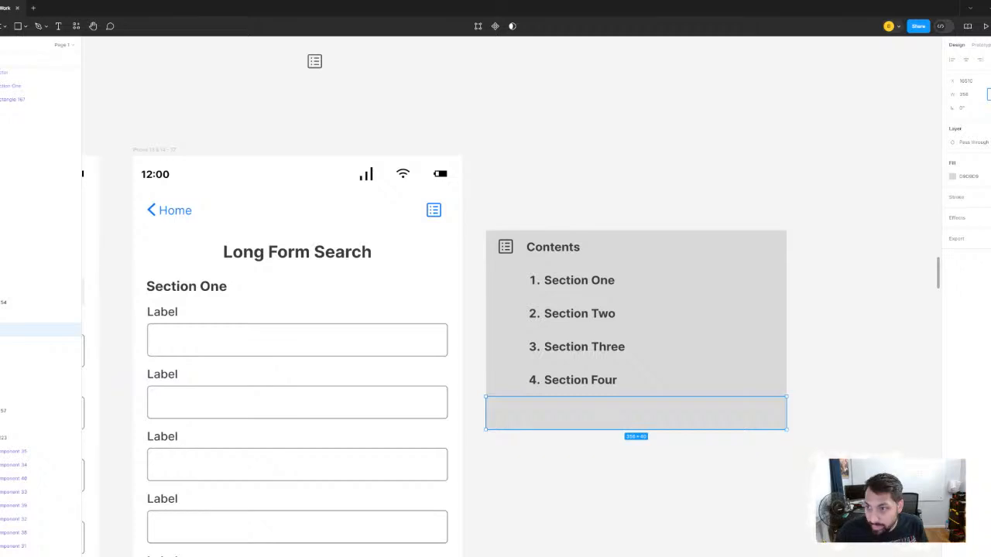
{"action": "key", "text": "Return"}
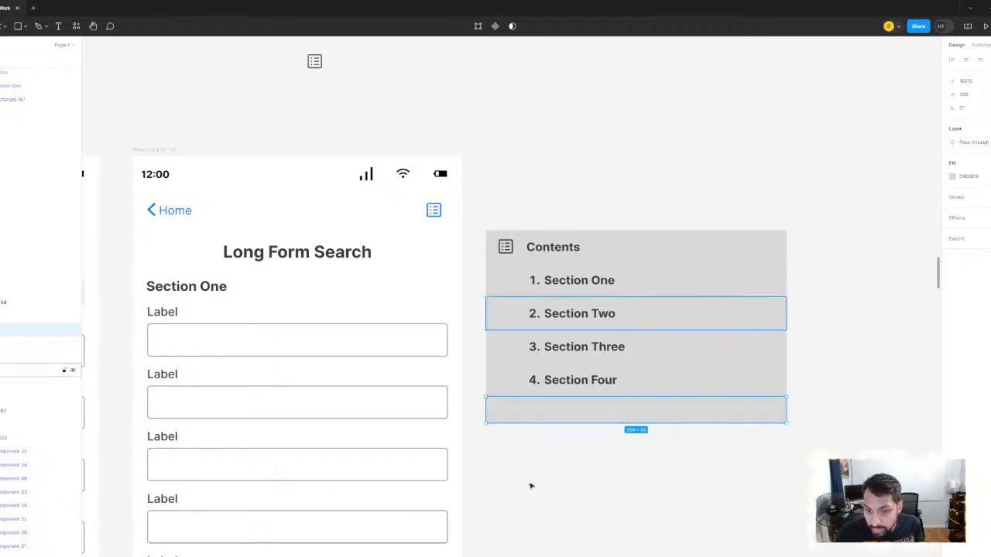
{"action": "scroll", "coordinate": [531, 485], "scroll_direction": "up", "scroll_amount": 5}
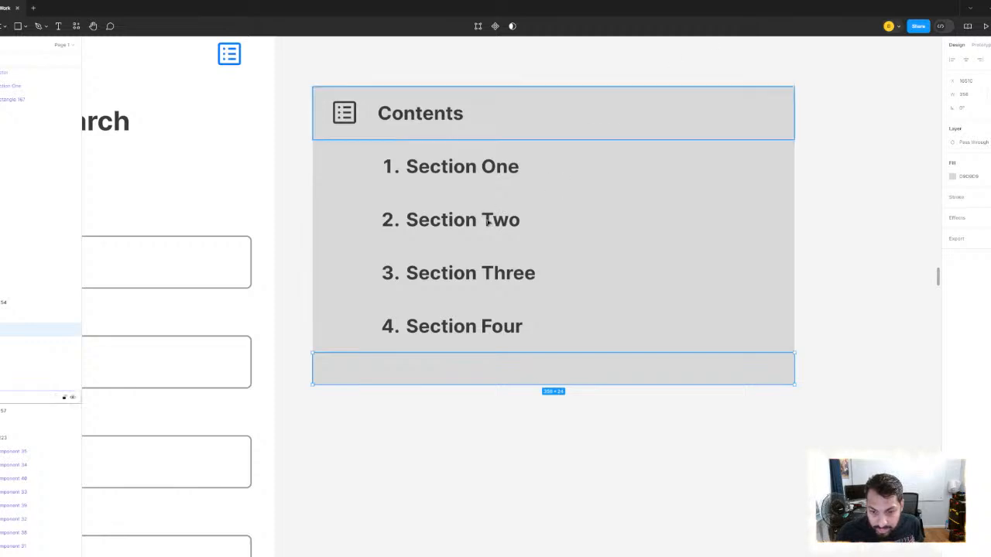
- Review the Contents menu's rows and spacing beside the Long Form Search screen
{"action": "scroll", "coordinate": [789, 286], "scroll_direction": "down", "scroll_amount": 3}
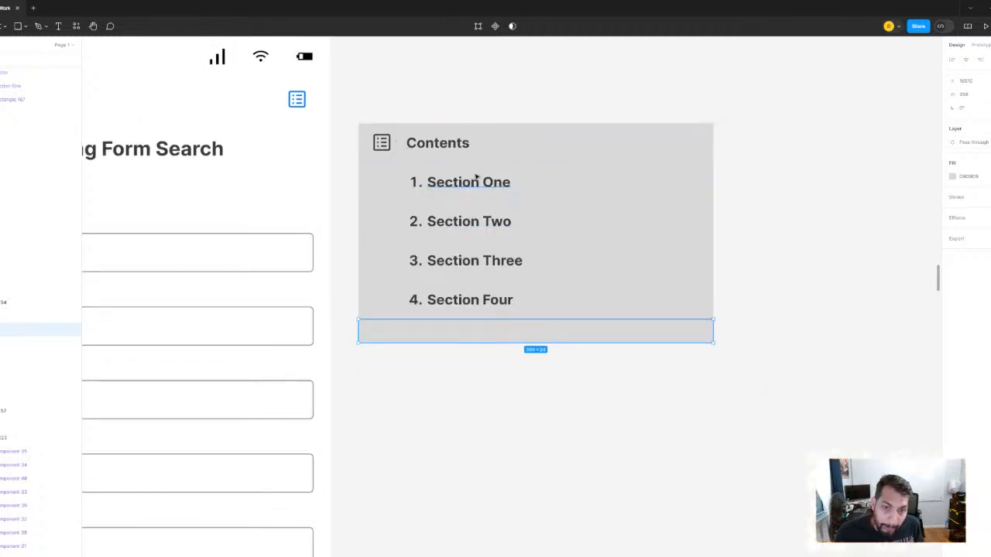
{"action": "scroll", "coordinate": [480, 177], "scroll_direction": "down", "scroll_amount": 3}
{"action": "scroll", "coordinate": [514, 142], "scroll_direction": "up", "scroll_amount": 3}
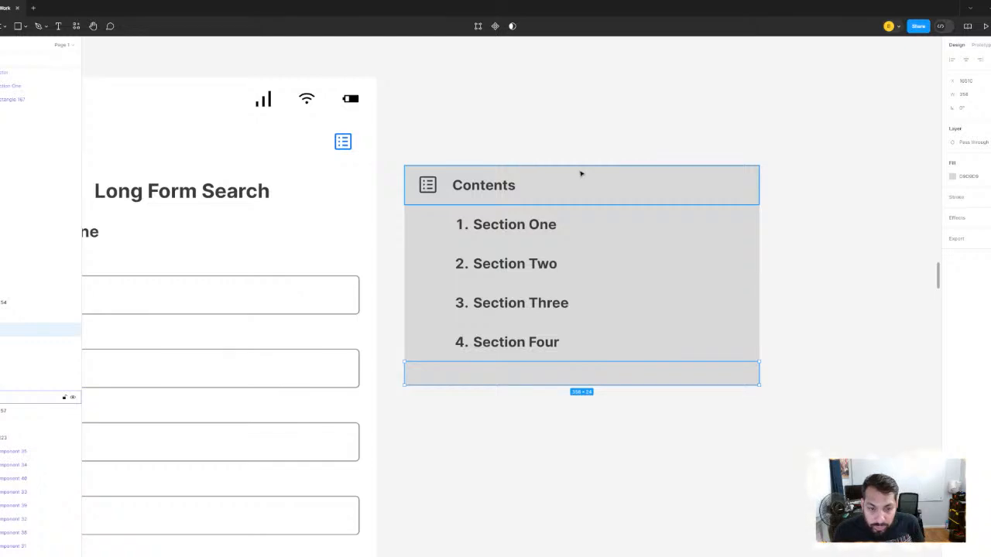
{"action": "scroll", "coordinate": [550, 175], "scroll_direction": "down", "scroll_amount": 2}
{"action": "scroll", "coordinate": [588, 144], "scroll_direction": "left", "scroll_amount": 3}
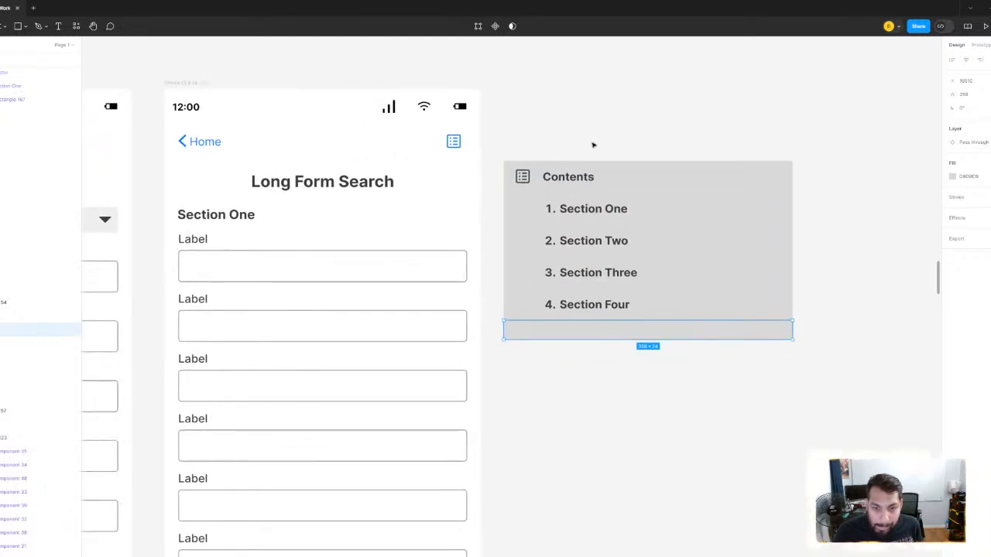
{"action": "left_click", "coordinate": [507, 137]}
{"action": "scroll", "coordinate": [679, 246], "scroll_direction": "up", "scroll_amount": 2}
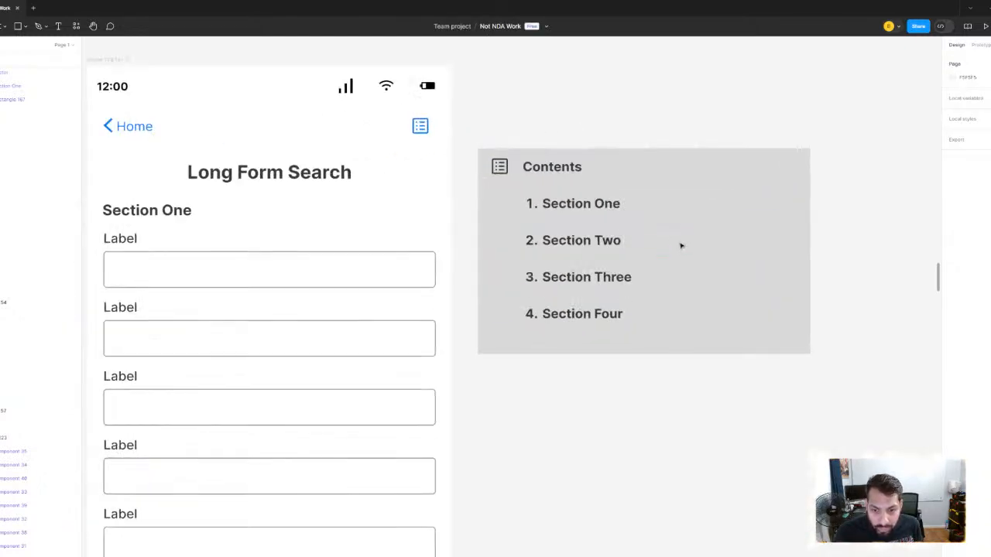
{"action": "scroll", "coordinate": [555, 220], "scroll_direction": "up", "scroll_amount": 1}
{"action": "scroll", "coordinate": [555, 220], "scroll_direction": "down", "scroll_amount": 2}
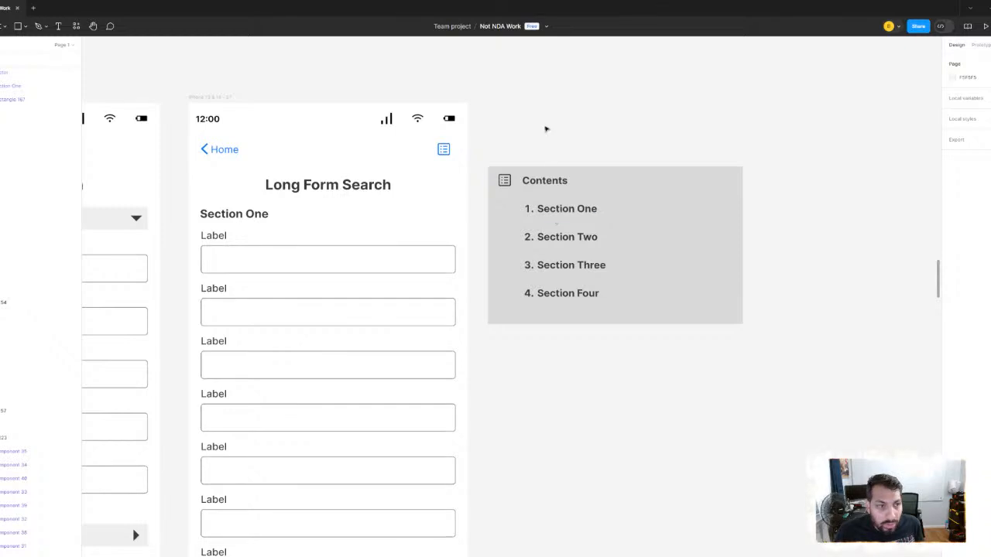
- Draw a gray rectangle matching the full outline of the Contents menu and move it into the empty space below the menu
{"action": "left_click", "coordinate": [17, 28]}
{"action": "scroll", "coordinate": [526, 234], "scroll_direction": "up", "scroll_amount": 3}
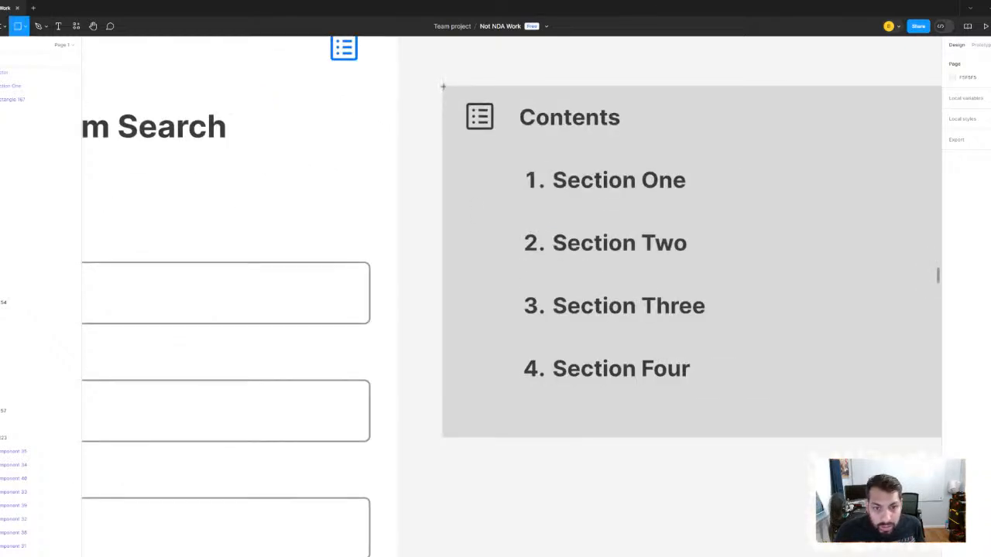
{"action": "left_click_drag", "start_coordinate": [443, 86], "coordinate": [601, 307]}
{"action": "scroll", "coordinate": [779, 328], "scroll_direction": "down", "scroll_amount": 3}
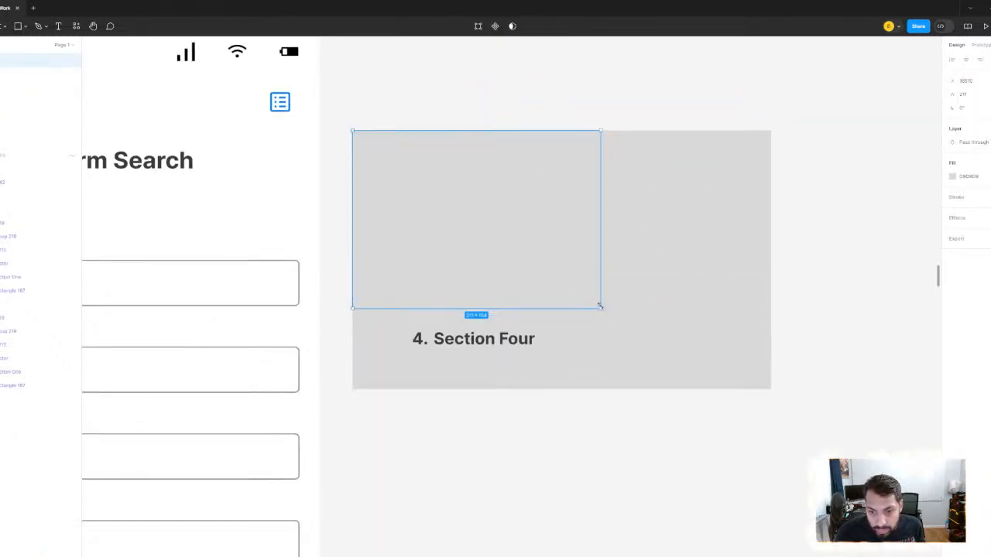
{"action": "left_click_drag", "start_coordinate": [751, 365], "coordinate": [770, 389]}
{"action": "scroll", "coordinate": [671, 332], "scroll_direction": "down", "scroll_amount": 3}
{"action": "mouse_move", "coordinate": [611, 302]}
{"action": "left_mouse_down"}
{"action": "mouse_move", "coordinate": [843, 340]}
{"action": "mouse_move", "coordinate": [792, 353]}
{"action": "mouse_move", "coordinate": [624, 515]}
{"action": "mouse_move", "coordinate": [608, 508]}
{"action": "left_mouse_up"}
{"action": "scroll", "coordinate": [626, 360], "scroll_direction": "down", "scroll_amount": 3}
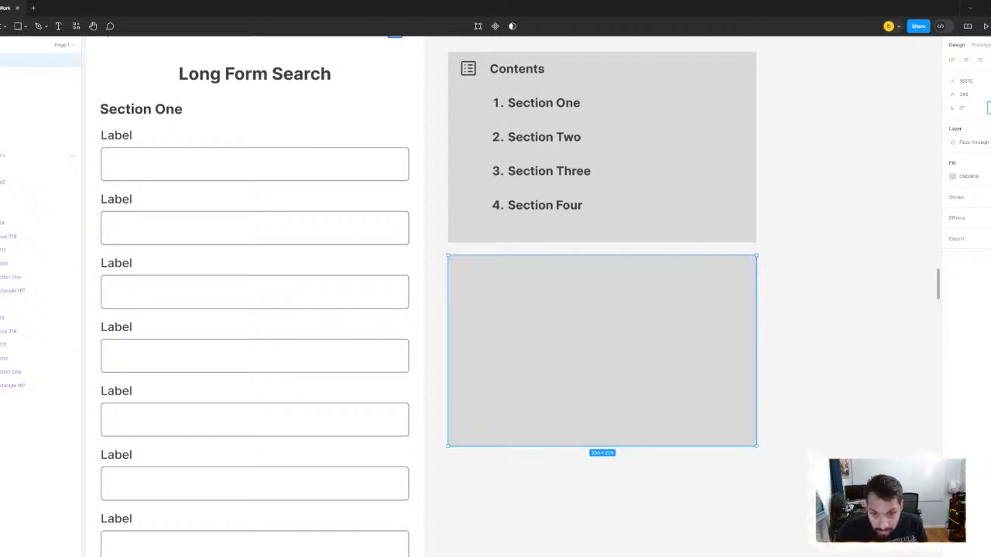
- Round the corners of the new gray rectangle below the Contents menu
{"action": "left_click", "coordinate": [873, 176]}
{"action": "left_click", "coordinate": [683, 343]}
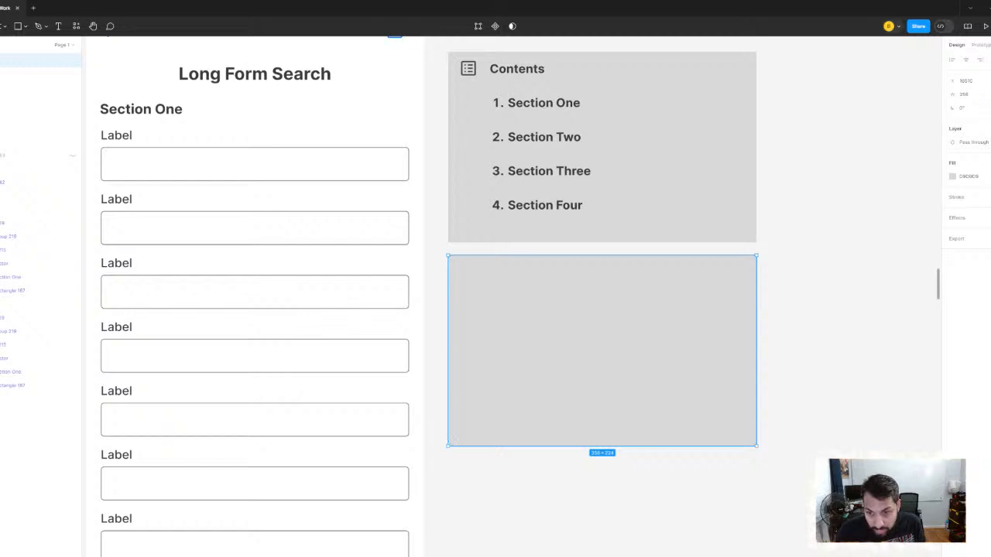
{"action": "left_click", "coordinate": [807, 199]}
{"action": "left_click", "coordinate": [588, 307]}
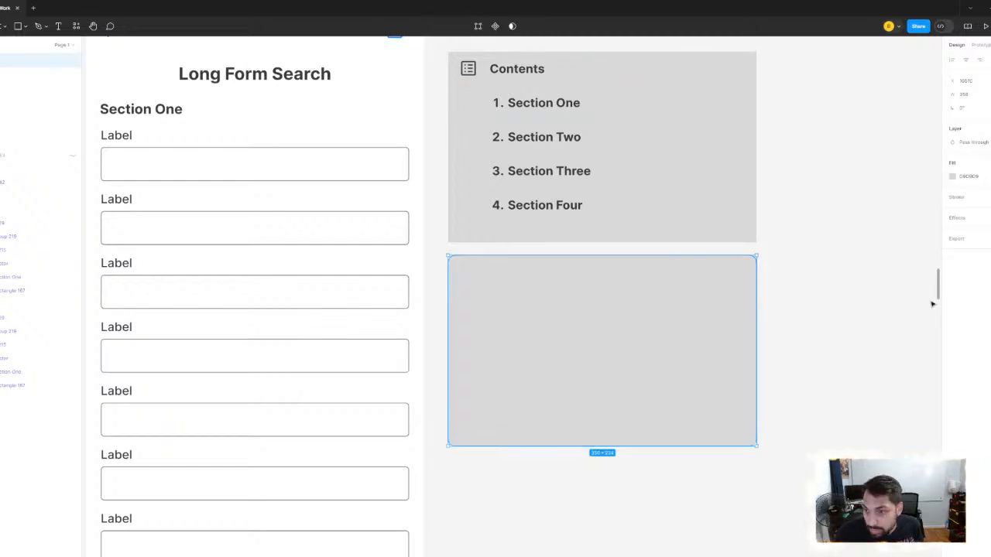
- Add a drop shadow effect to the rounded gray rectangle below the Contents menu
{"action": "left_click", "coordinate": [990, 218]}
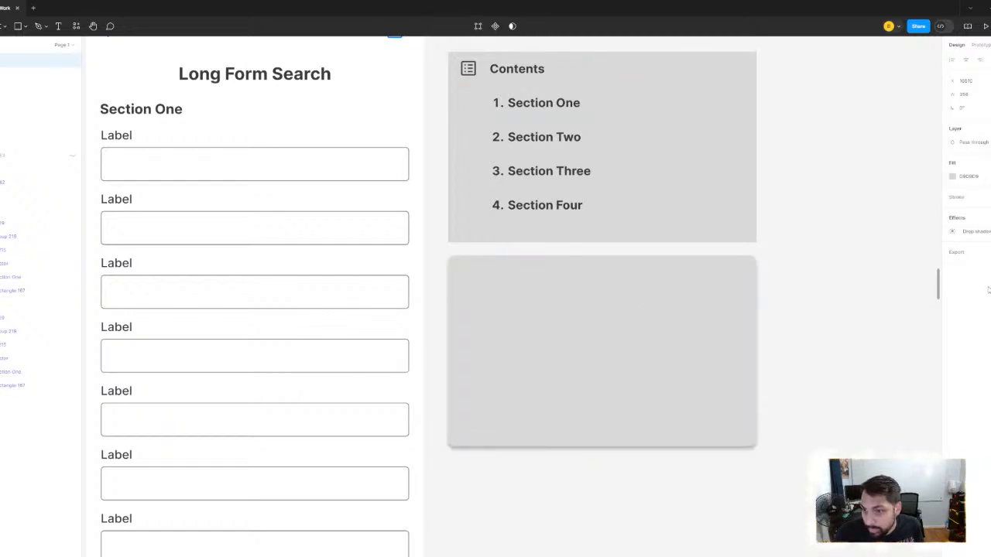
{"action": "left_click", "coordinate": [831, 295]}
{"action": "scroll", "coordinate": [818, 302], "scroll_direction": "down", "scroll_amount": 5}
{"action": "scroll", "coordinate": [655, 195], "scroll_direction": "up", "scroll_amount": 3}
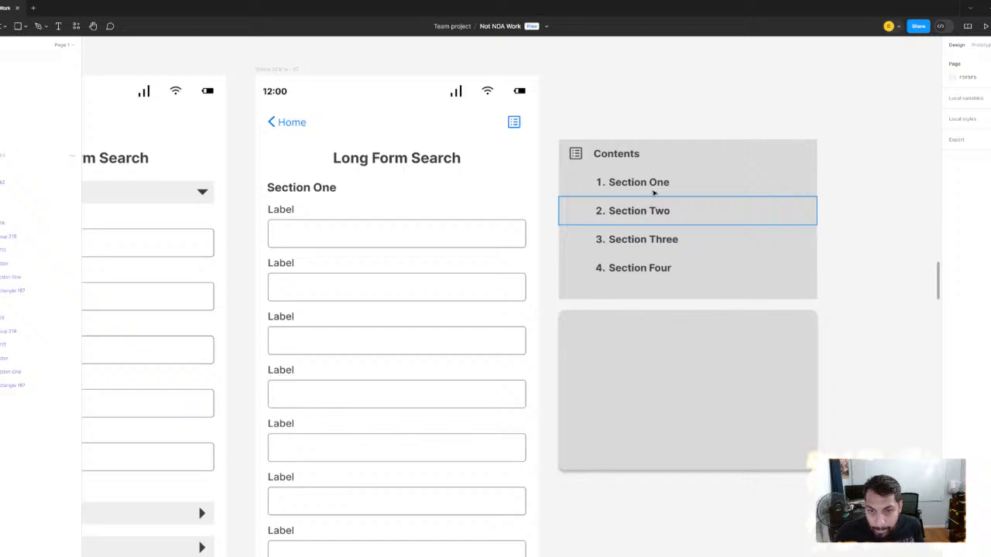
- Group the Contents icon, title and gray bar, place the group over the rounded rectangle and bring it to the front
{"action": "left_click", "coordinate": [579, 154]}
{"action": "scroll", "coordinate": [619, 156], "scroll_direction": "up", "scroll_amount": 3}
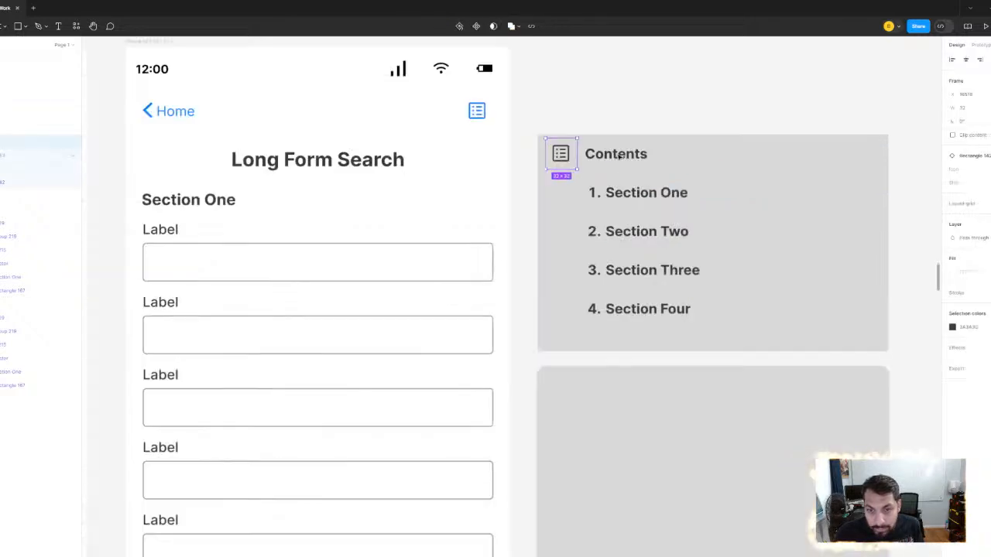
{"action": "left_click", "coordinate": [726, 158]}
{"action": "key", "text": "ctrl+g"}
{"action": "scroll", "coordinate": [723, 157], "scroll_direction": "down", "scroll_amount": 1}
{"action": "left_click_drag", "start_coordinate": [634, 156], "coordinate": [536, 299]}
{"action": "right_click", "coordinate": [535, 300]}
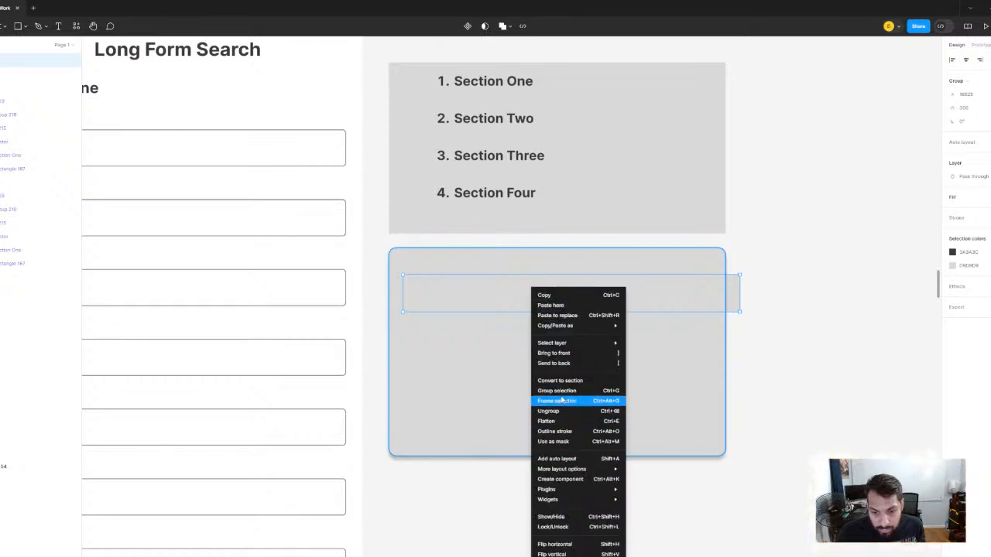
{"action": "mouse_move", "coordinate": [566, 328]}
{"action": "left_click", "coordinate": [566, 353]}
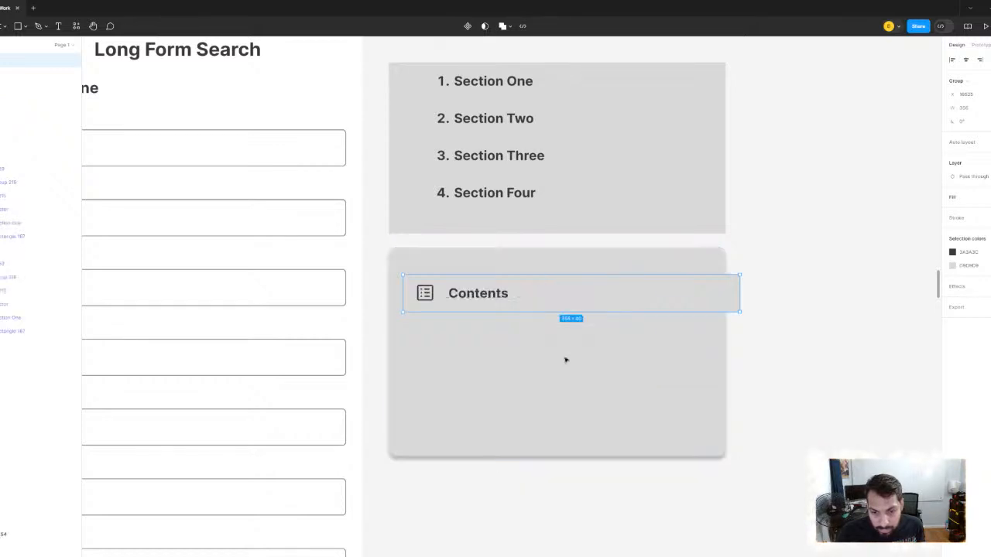
- Move the Contents row off the rounded rectangle into the empty canvas space to the right of the menu
{"action": "scroll", "coordinate": [611, 327], "scroll_direction": "left", "scroll_amount": 2}
{"action": "scroll", "coordinate": [611, 327], "scroll_direction": "up", "scroll_amount": 1}
{"action": "left_click_drag", "start_coordinate": [603, 316], "coordinate": [709, 222]}
{"action": "left_click", "coordinate": [850, 239]}
{"action": "left_click", "coordinate": [602, 290]}
{"action": "scroll", "coordinate": [395, 289], "scroll_direction": "down", "scroll_amount": 1}
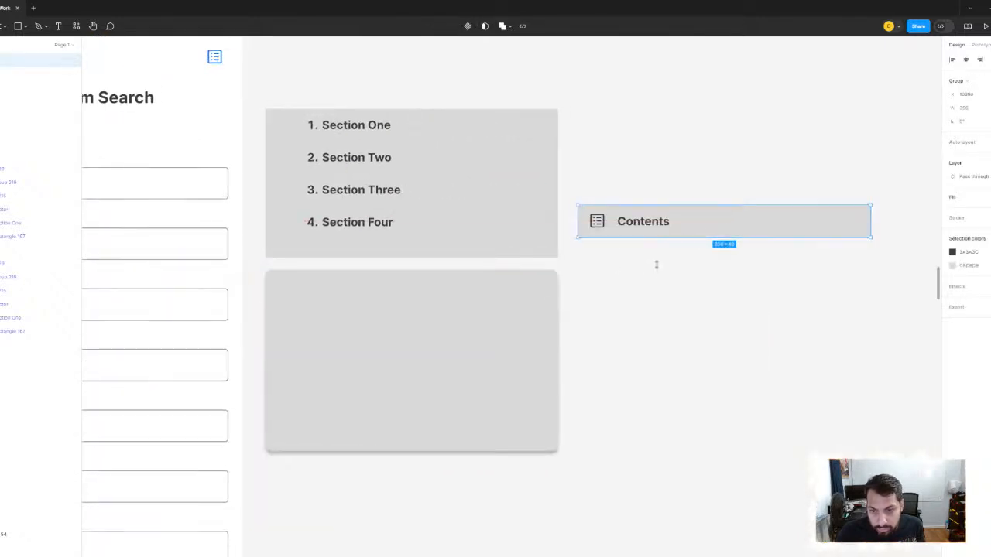
- Draw a thin rectangle 4 high along the lower edge of the Contents bar and stretch it to the bar's far end
{"action": "key", "text": "Escape"}
{"action": "left_click", "coordinate": [25, 26]}
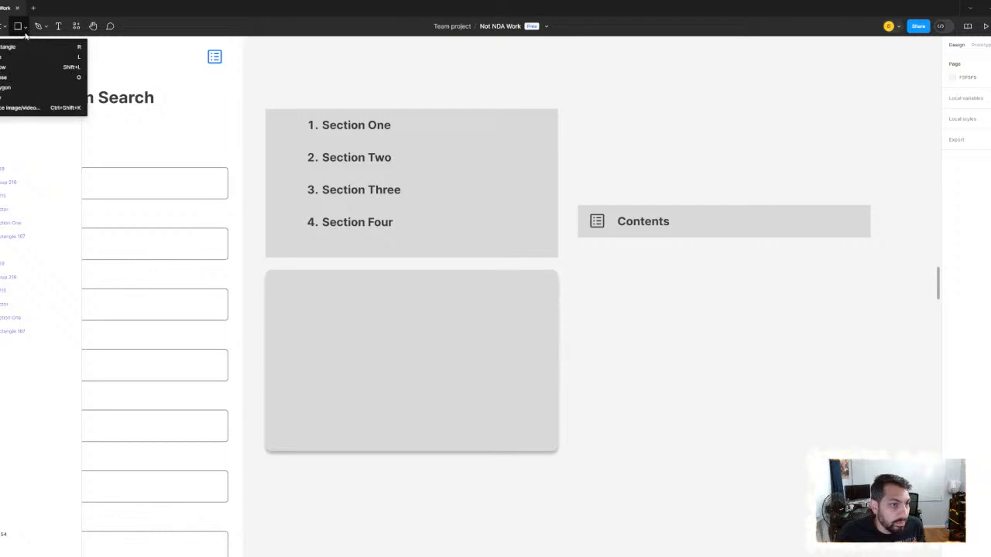
{"action": "left_click", "coordinate": [11, 48]}
{"action": "scroll", "coordinate": [655, 292], "scroll_direction": "up", "scroll_amount": 5}
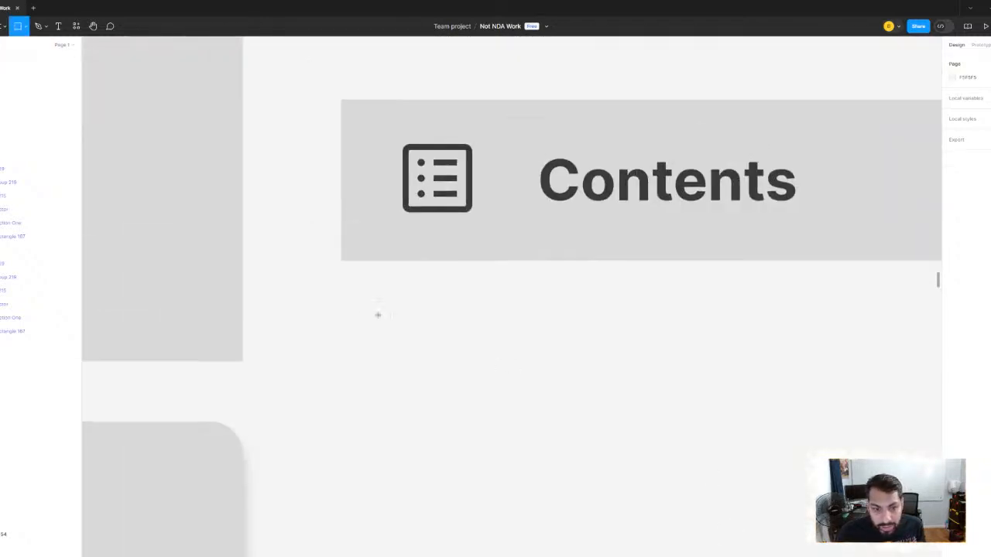
{"action": "left_click_drag", "start_coordinate": [341, 250], "coordinate": [553, 261]}
{"action": "scroll", "coordinate": [573, 268], "scroll_direction": "down", "scroll_amount": 5}
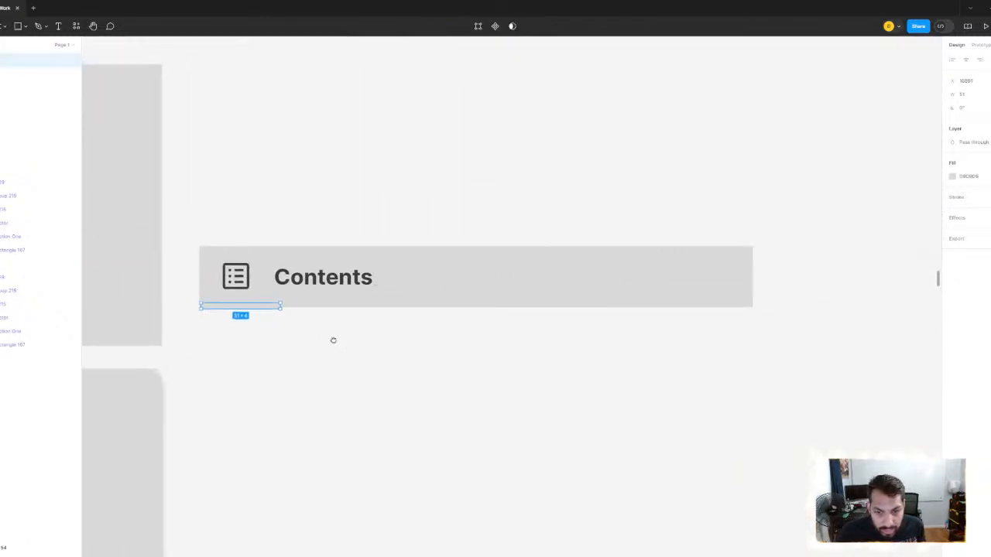
{"action": "left_click_drag", "start_coordinate": [361, 301], "coordinate": [750, 308]}
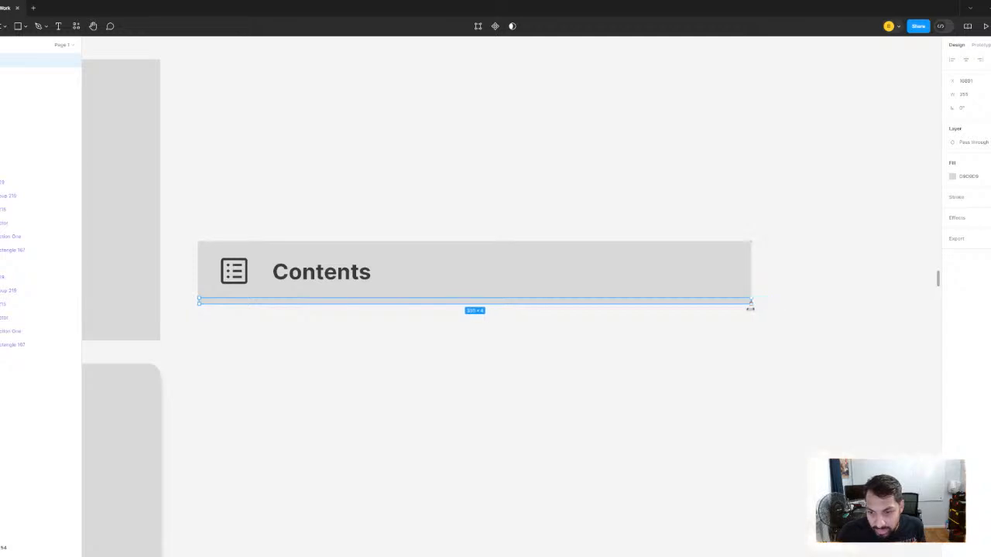
- Extend the thin rectangle to the Contents bar's left edge, reduce its height to 1 and position it along the bar's bottom edge
{"action": "scroll", "coordinate": [201, 286], "scroll_direction": "up", "scroll_amount": 5}
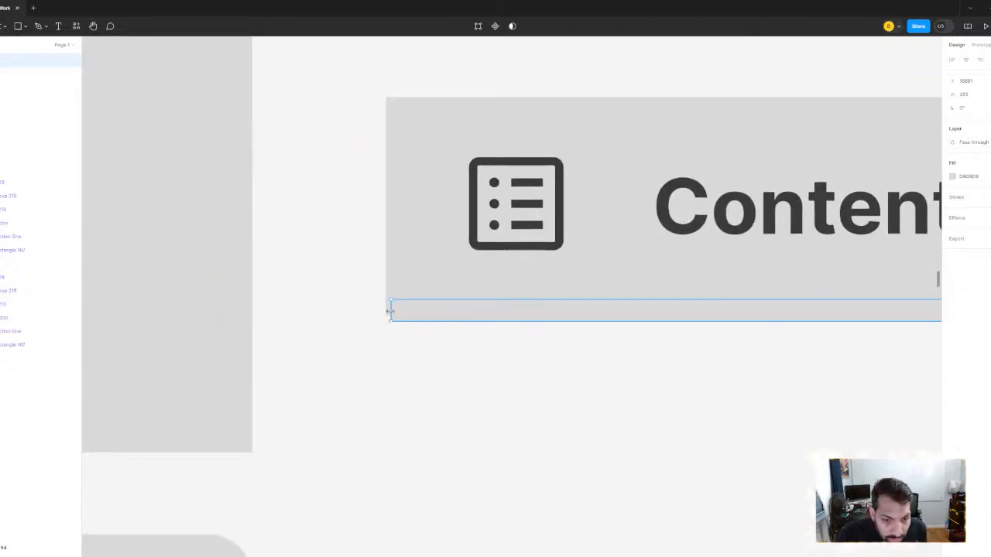
{"action": "left_click_drag", "start_coordinate": [447, 312], "coordinate": [447, 310]}
{"action": "scroll", "coordinate": [476, 331], "scroll_direction": "down", "scroll_amount": 4}
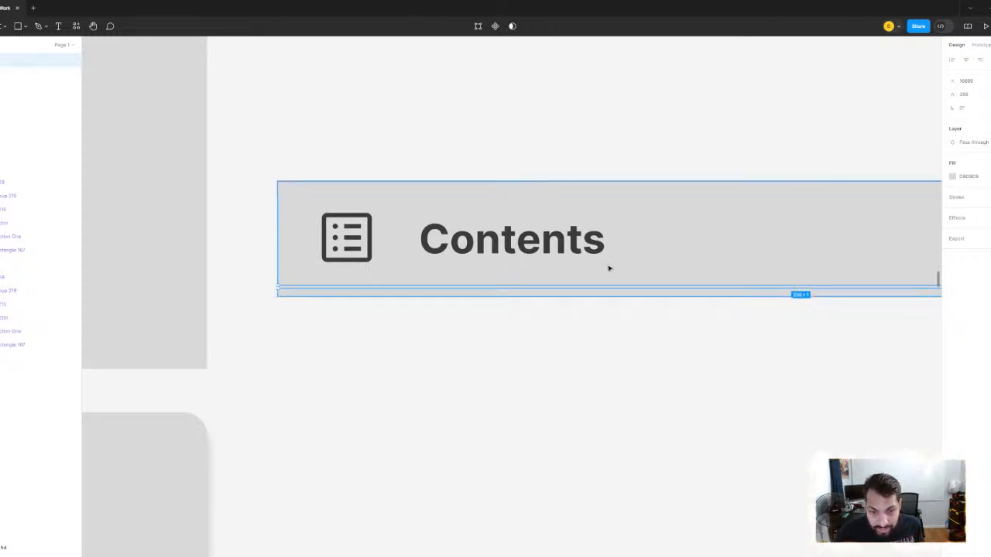
{"action": "scroll", "coordinate": [578, 292], "scroll_direction": "up", "scroll_amount": 3}
{"action": "left_click_drag", "start_coordinate": [576, 307], "coordinate": [576, 311]}
{"action": "key", "text": "Down"}
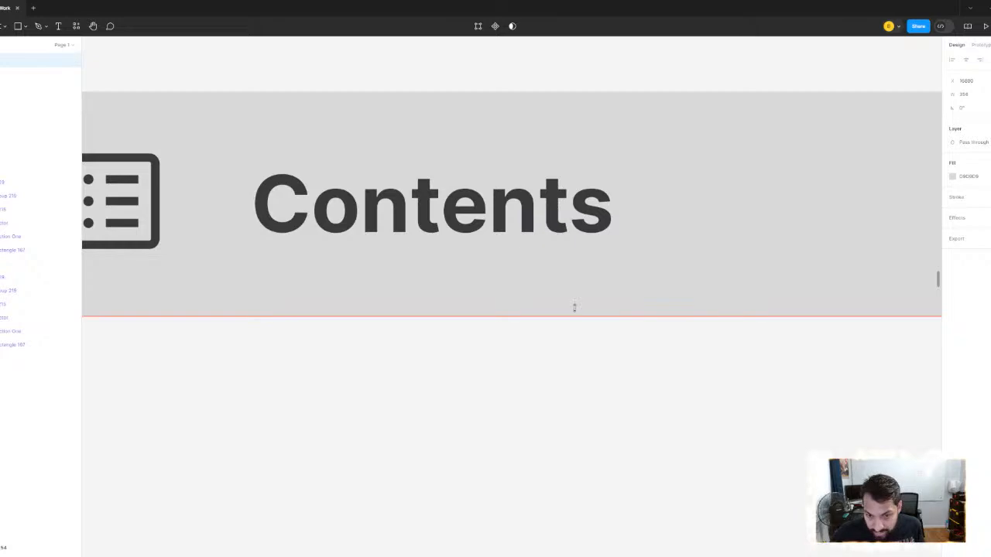
{"action": "scroll", "coordinate": [668, 259], "scroll_direction": "down", "scroll_amount": 5}
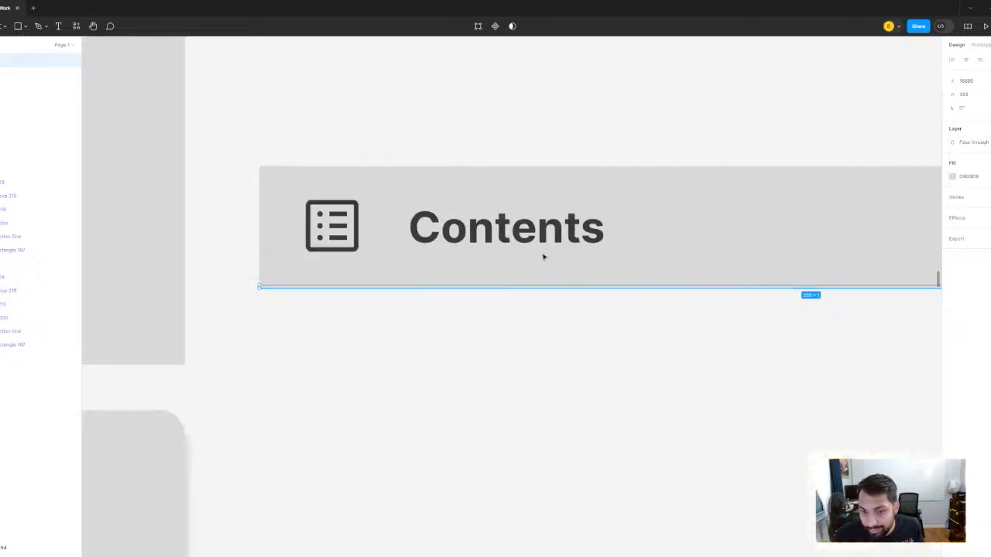
- Fill the thin rectangle with EFEFEF by sampling the light gray divider under the Profile tab in the Search Results component
{"action": "scroll", "coordinate": [555, 255], "scroll_direction": "down", "scroll_amount": 10}
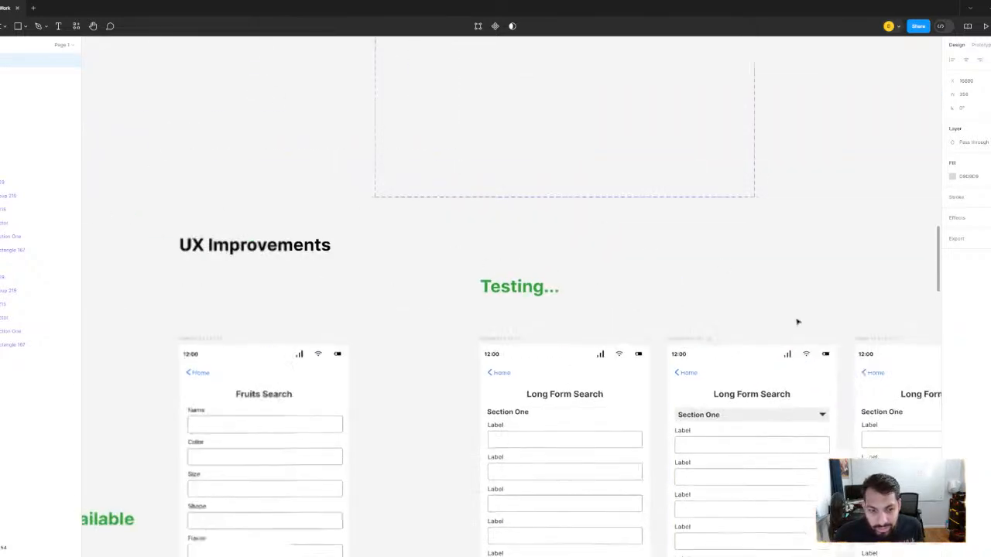
{"action": "scroll", "coordinate": [586, 298], "scroll_direction": "down", "scroll_amount": 3}
{"action": "scroll", "coordinate": [544, 245], "scroll_direction": "up", "scroll_amount": 8}
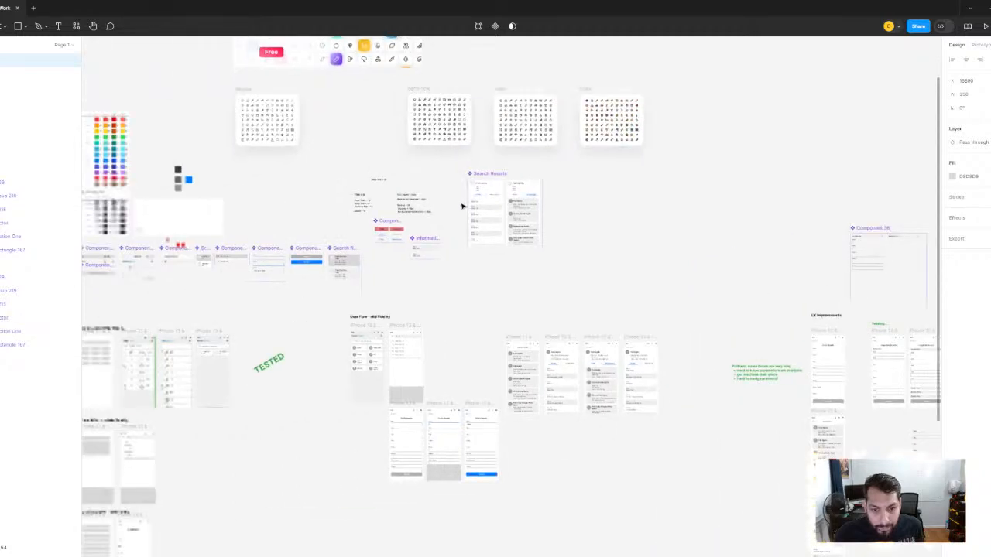
{"action": "scroll", "coordinate": [524, 221], "scroll_direction": "up", "scroll_amount": 2}
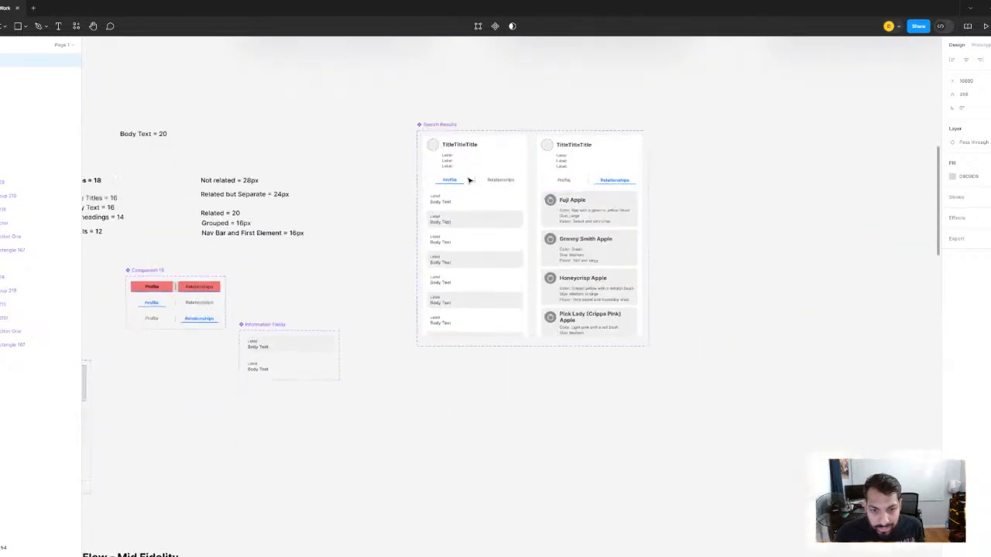
{"action": "scroll", "coordinate": [469, 179], "scroll_direction": "up", "scroll_amount": 8}
{"action": "scroll", "coordinate": [468, 180], "scroll_direction": "up", "scroll_amount": 5}
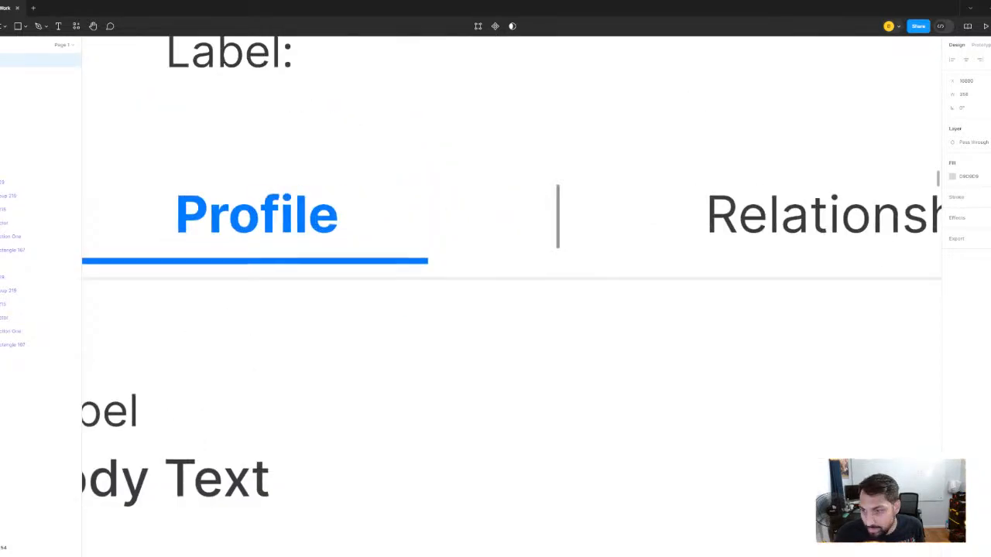
{"action": "left_click", "coordinate": [953, 176]}
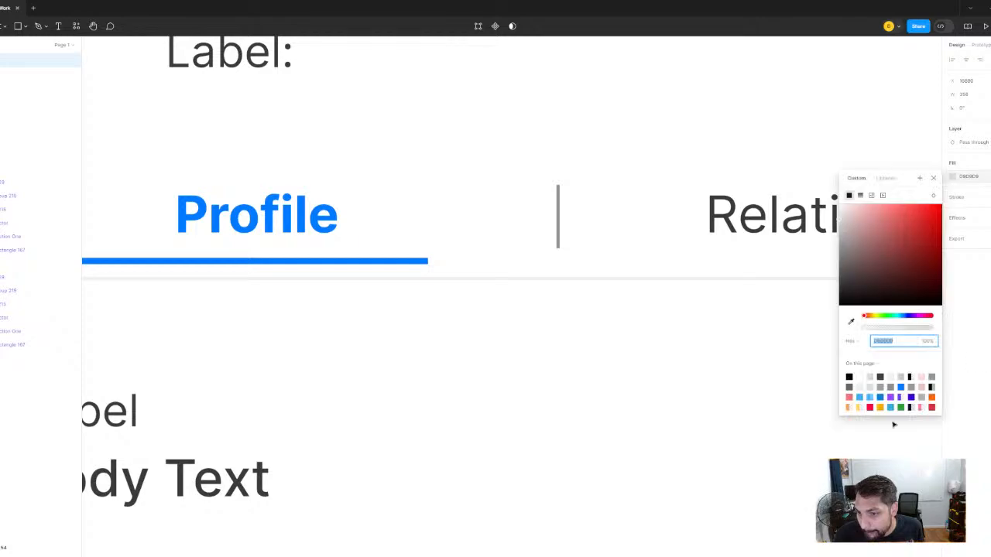
{"action": "left_click", "coordinate": [849, 322]}
{"action": "left_click", "coordinate": [812, 278]}
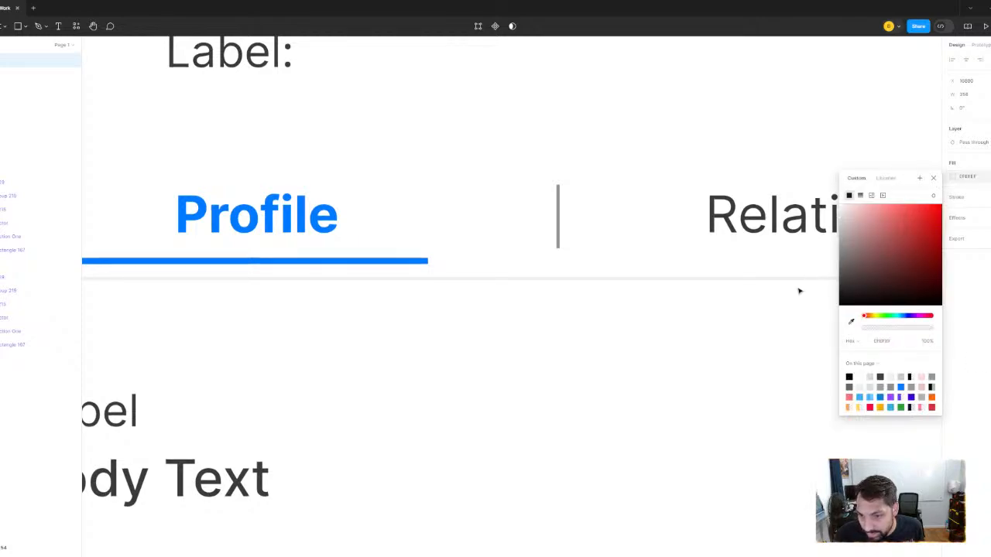
- Nudge the thin divider line up so it sits just inside the bottom edge of the Contents bar
{"action": "scroll", "coordinate": [790, 297], "scroll_direction": "down", "scroll_amount": 1}
{"action": "scroll", "coordinate": [790, 298], "scroll_direction": "down", "scroll_amount": 8}
{"action": "left_click_drag", "start_coordinate": [790, 303], "coordinate": [236, 254]}
{"action": "scroll", "coordinate": [700, 301], "scroll_direction": "down", "scroll_amount": 2}
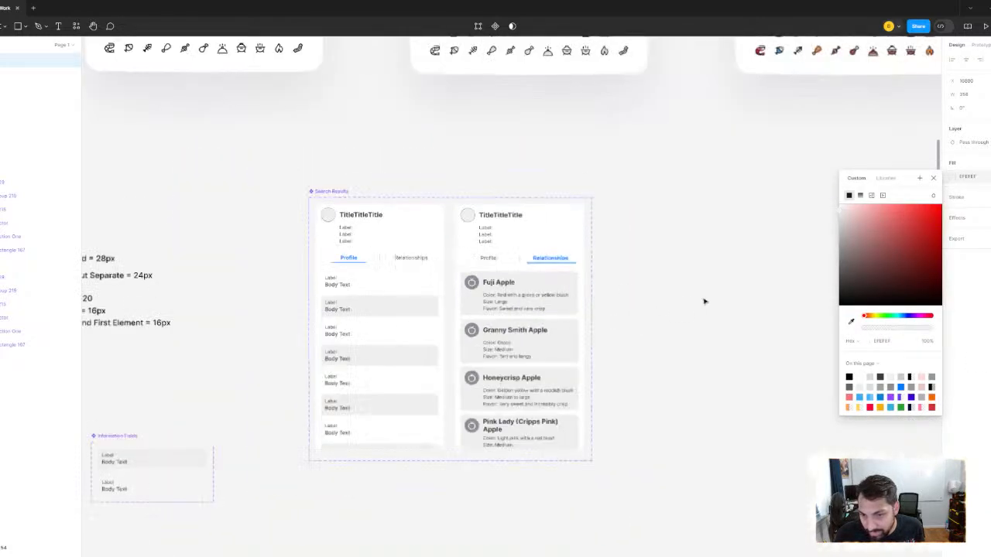
{"action": "left_click_drag", "start_coordinate": [704, 301], "coordinate": [195, 167]}
{"action": "left_click_drag", "start_coordinate": [783, 317], "coordinate": [285, 238]}
{"action": "left_click_drag", "start_coordinate": [782, 434], "coordinate": [358, 193]}
{"action": "left_click_drag", "start_coordinate": [812, 337], "coordinate": [728, 420]}
{"action": "scroll", "coordinate": [446, 266], "scroll_direction": "up", "scroll_amount": 6}
{"action": "left_click_drag", "start_coordinate": [471, 437], "coordinate": [721, 453]}
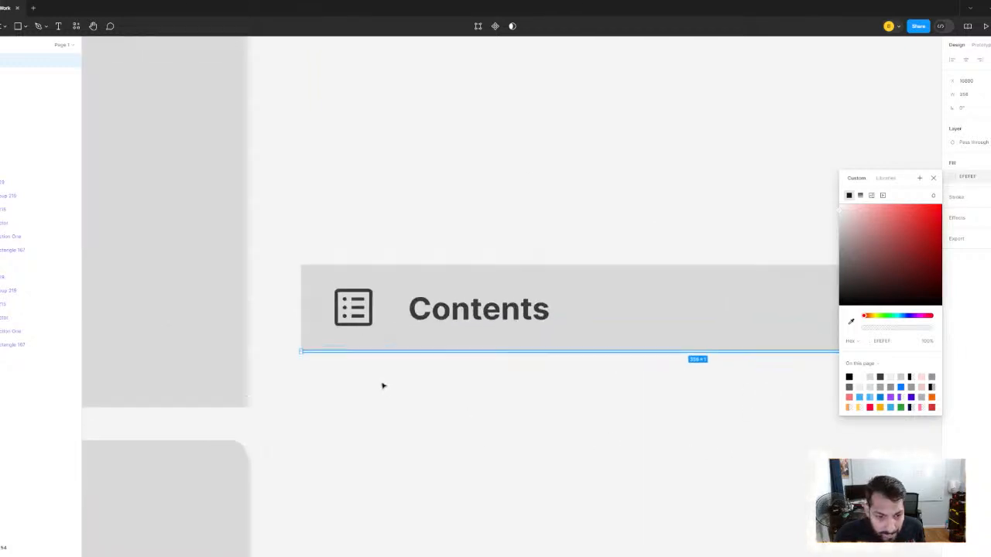
{"action": "scroll", "coordinate": [380, 385], "scroll_direction": "up", "scroll_amount": 5}
{"action": "left_click_drag", "start_coordinate": [307, 345], "coordinate": [476, 398]}
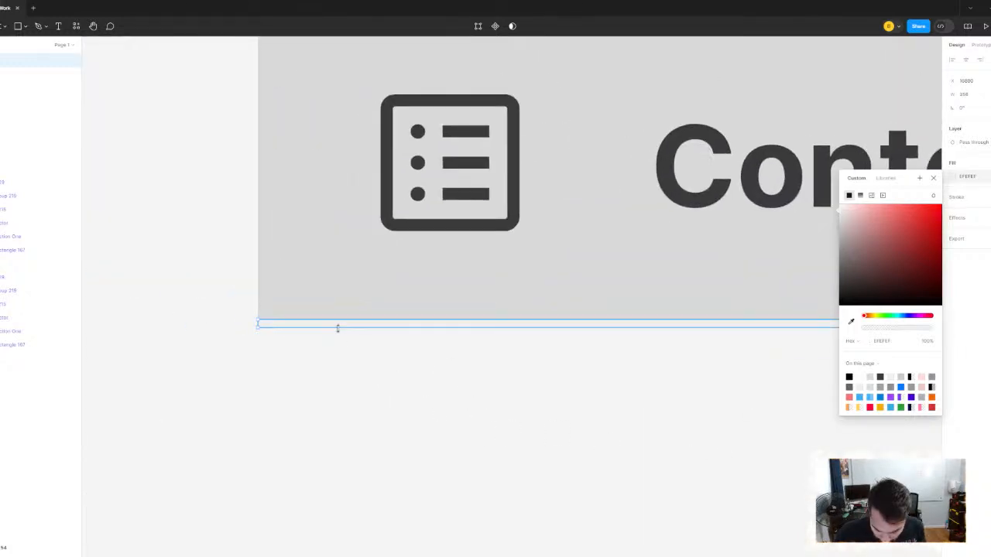
{"action": "key", "text": "Up"}
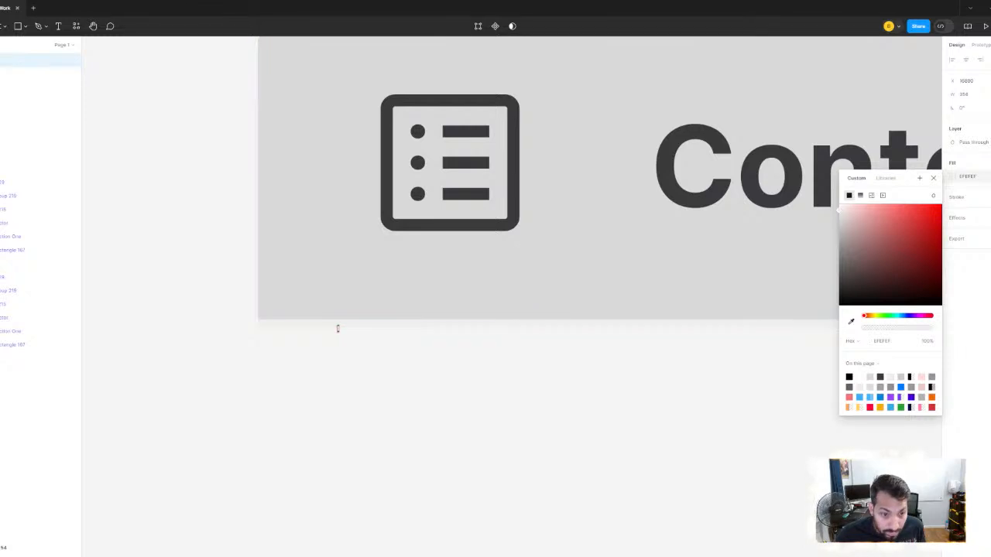
{"action": "scroll", "coordinate": [341, 330], "scroll_direction": "down", "scroll_amount": 5}
{"action": "scroll", "coordinate": [462, 429], "scroll_direction": "right", "scroll_amount": 1}
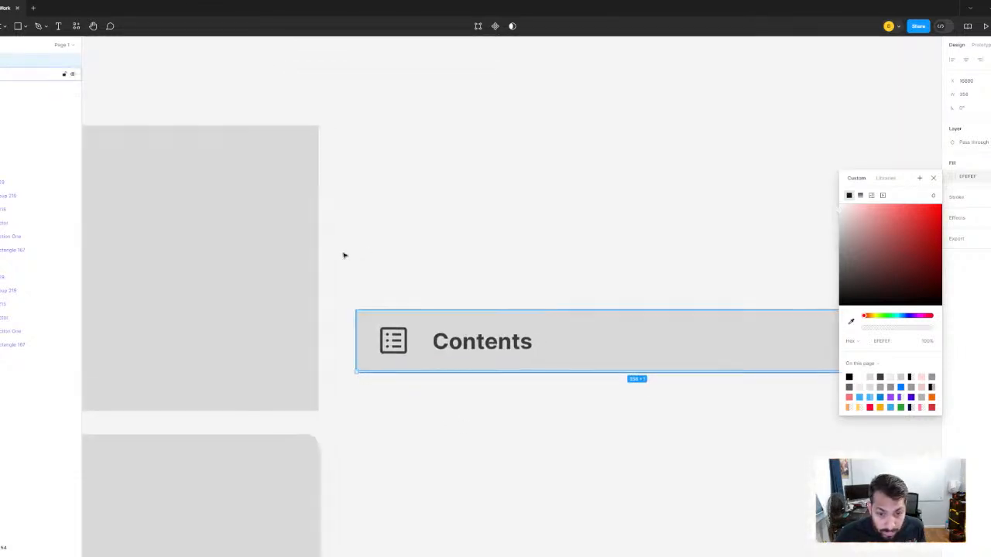
- Remove the gray fill from the bar behind Contents and move the divider line's layer into the Contents group
{"action": "left_click", "coordinate": [593, 323]}
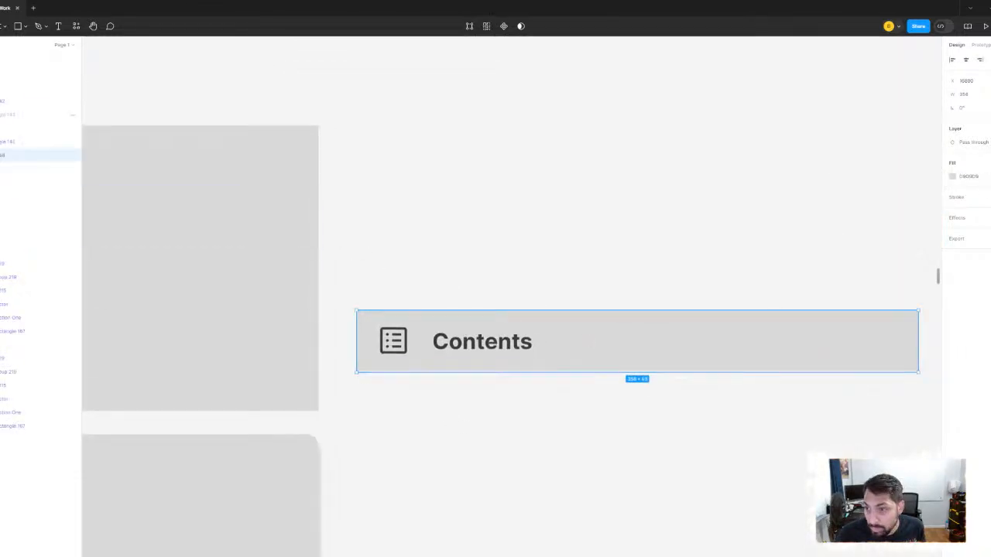
{"action": "left_click", "coordinate": [380, 297]}
{"action": "left_click_drag", "start_coordinate": [340, 260], "coordinate": [877, 425]}
{"action": "left_click_drag", "start_coordinate": [399, 373], "coordinate": [791, 379]}
{"action": "scroll", "coordinate": [429, 339], "scroll_direction": "down", "scroll_amount": 3}
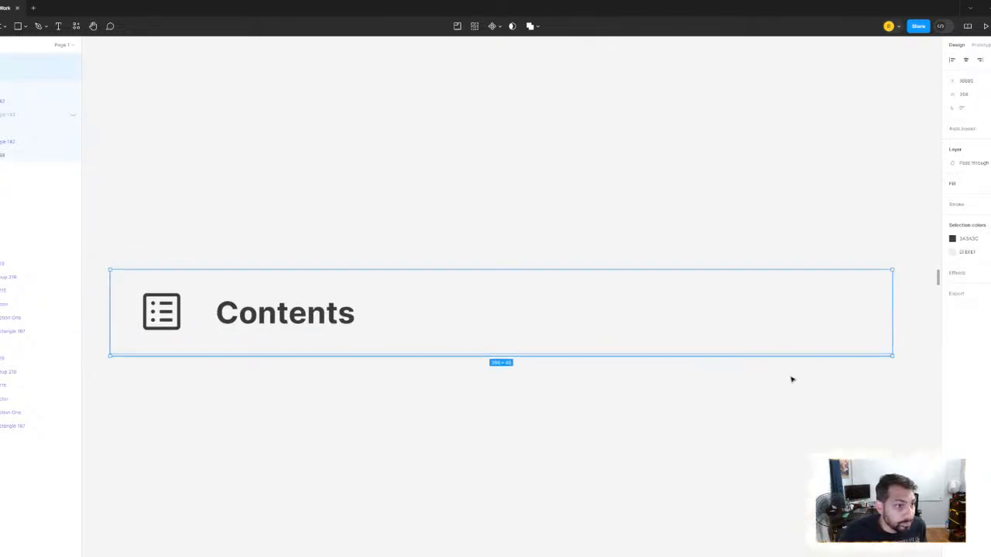
{"action": "left_click", "coordinate": [39, 61]}
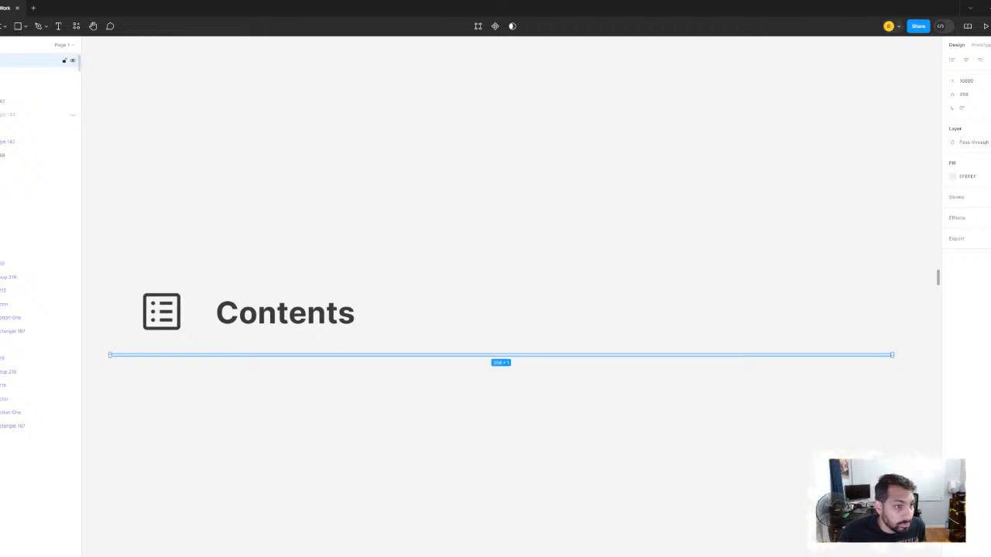
{"action": "left_click_drag", "start_coordinate": [39, 60], "coordinate": [26, 97]}
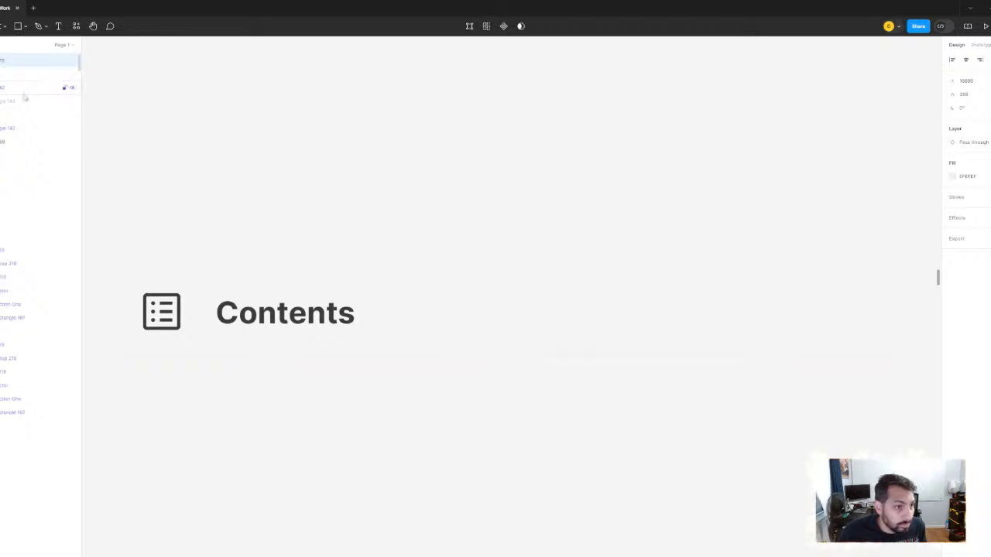
{"action": "scroll", "coordinate": [39, 88], "scroll_direction": "up", "scroll_amount": 1}
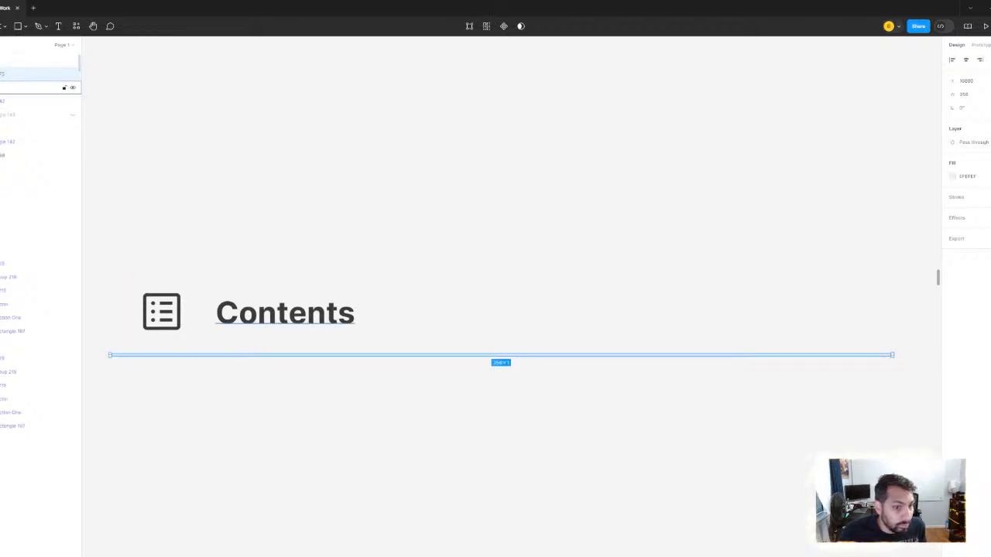
- Move the Contents header group onto the rounded rectangle, flush with its top and side edges
{"action": "left_click", "coordinate": [38, 60]}
{"action": "scroll", "coordinate": [438, 218], "scroll_direction": "down", "scroll_amount": 5}
{"action": "left_click_drag", "start_coordinate": [426, 214], "coordinate": [358, 314]}
{"action": "scroll", "coordinate": [359, 314], "scroll_direction": "up", "scroll_amount": 3}
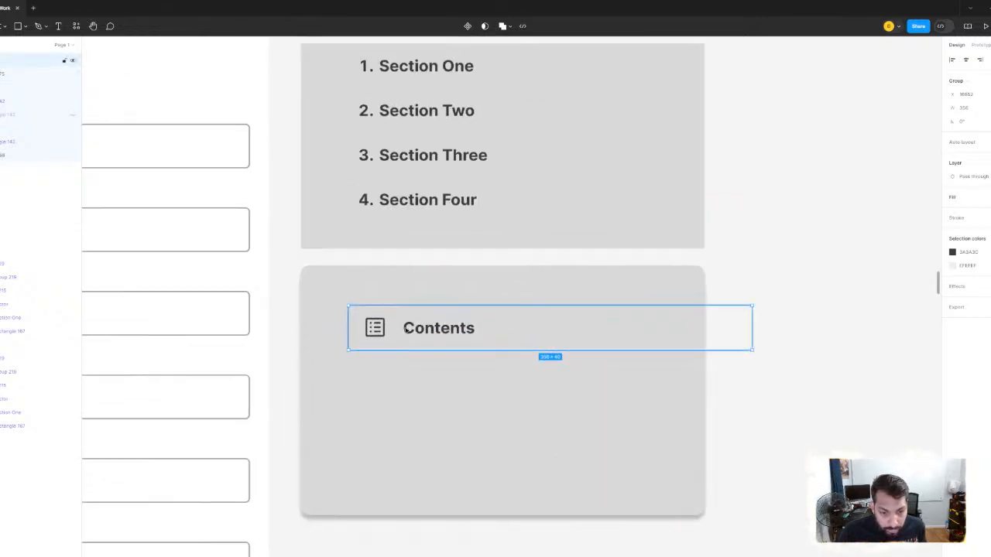
{"action": "left_click_drag", "start_coordinate": [442, 330], "coordinate": [384, 297]}
{"action": "left_click", "coordinate": [751, 189]}
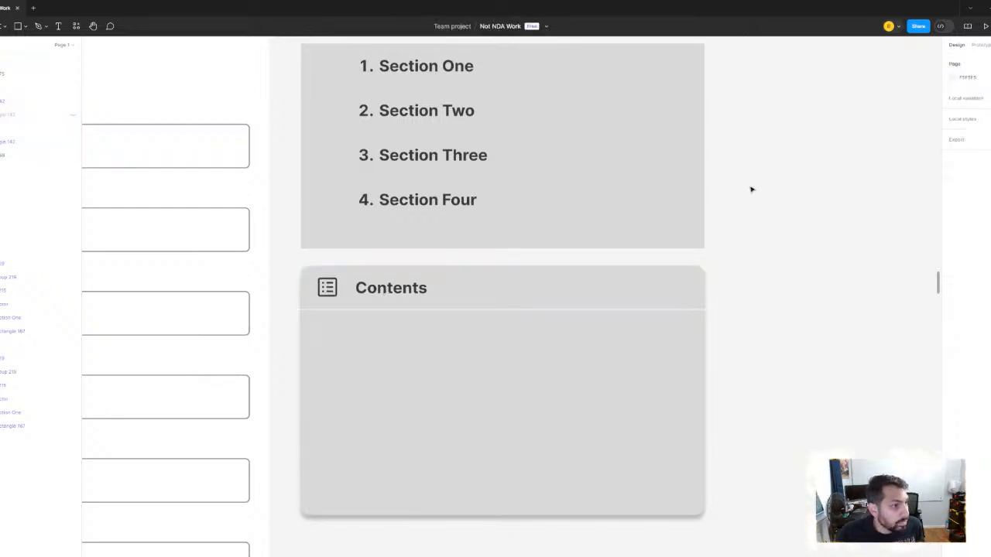
- Move the "1. Section One" text and its gray bar out of the menu into the empty canvas space on its right
{"action": "scroll", "coordinate": [750, 189], "scroll_direction": "down", "scroll_amount": 2}
{"action": "left_click_drag", "start_coordinate": [751, 189], "coordinate": [737, 237]}
{"action": "scroll", "coordinate": [350, 51], "scroll_direction": "up", "scroll_amount": 5}
{"action": "left_click_drag", "start_coordinate": [554, 192], "coordinate": [405, 129]}
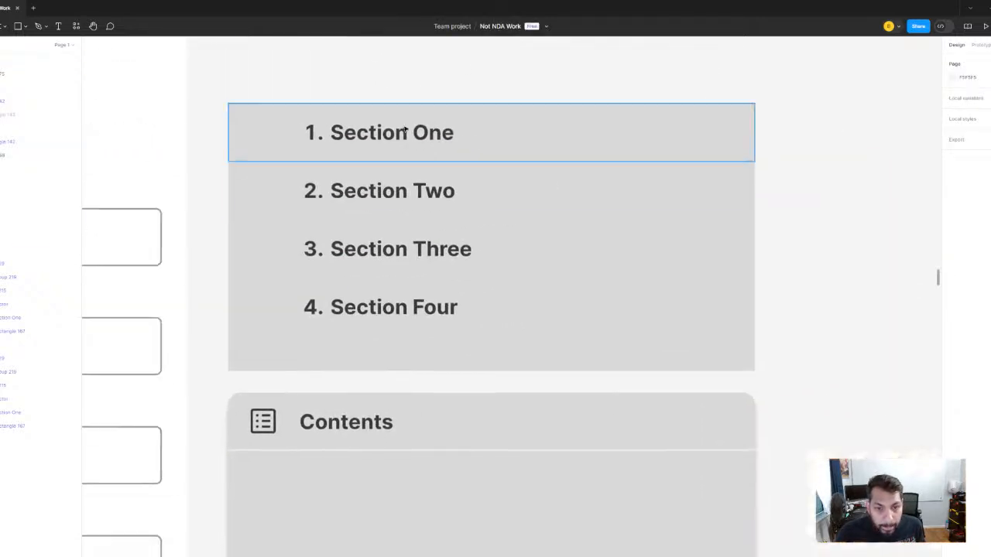
{"action": "scroll", "coordinate": [404, 130], "scroll_direction": "down", "scroll_amount": 3}
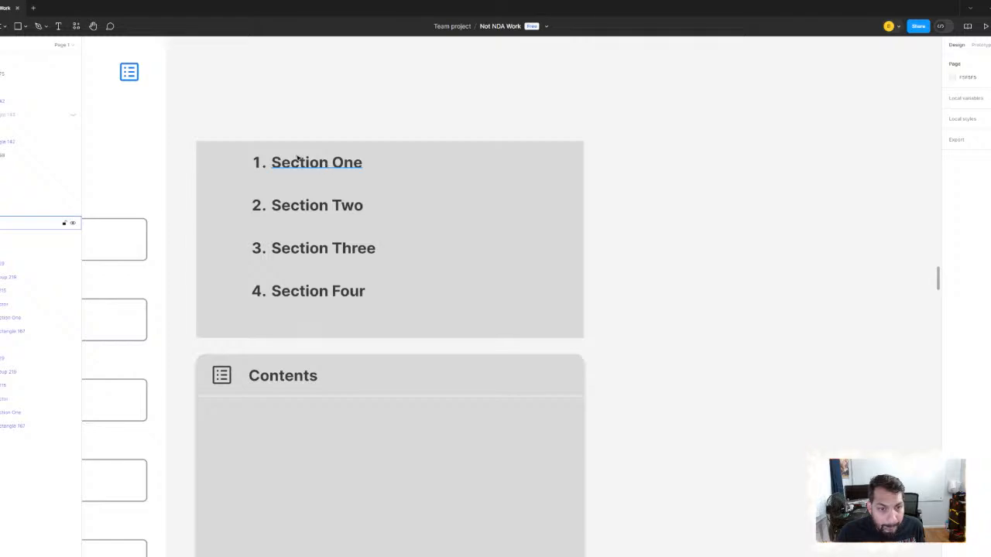
{"action": "left_click_drag", "start_coordinate": [248, 110], "coordinate": [792, 171]}
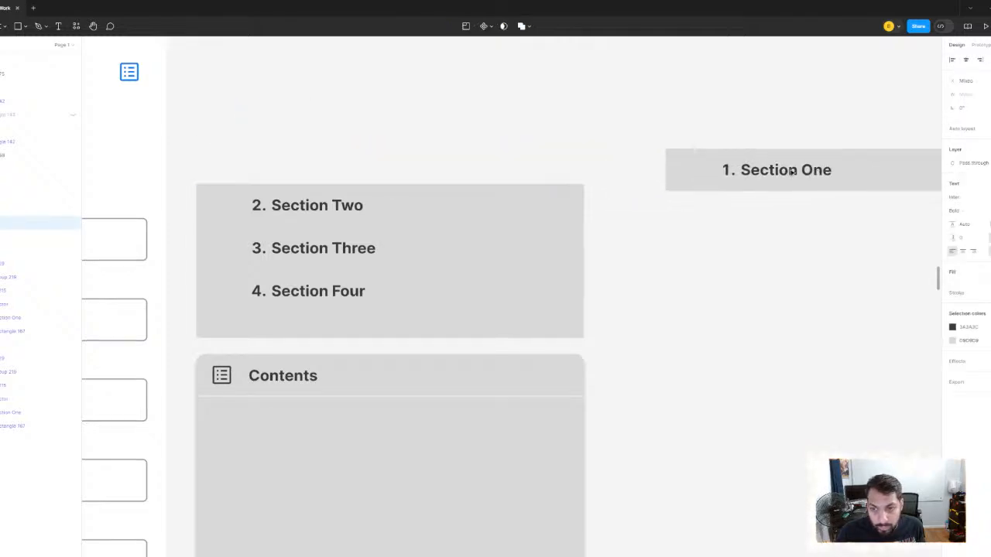
- Make a copy of the thin divider line beneath the Contents header
{"action": "scroll", "coordinate": [573, 399], "scroll_direction": "up", "scroll_amount": 5}
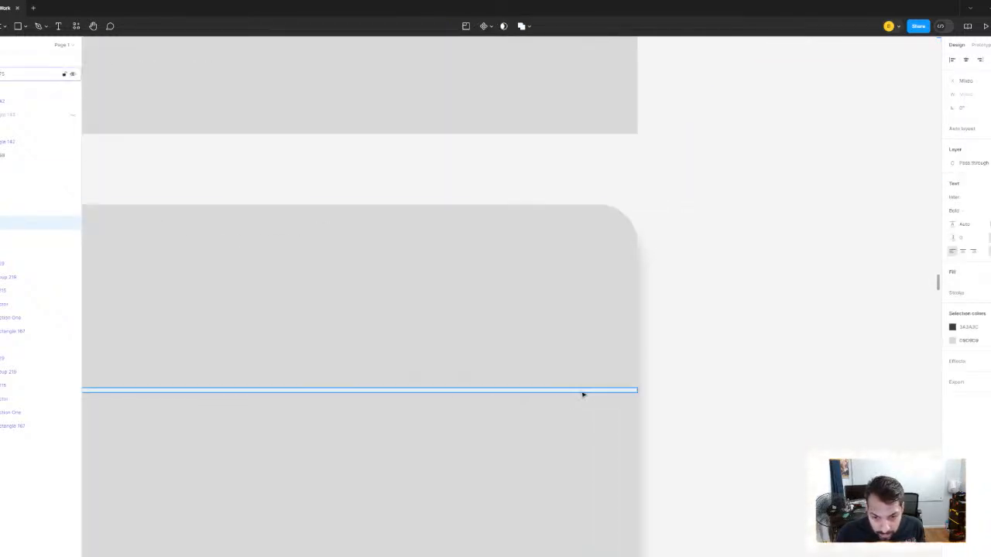
{"action": "left_click", "coordinate": [766, 349]}
{"action": "scroll", "coordinate": [753, 333], "scroll_direction": "down", "scroll_amount": 5}
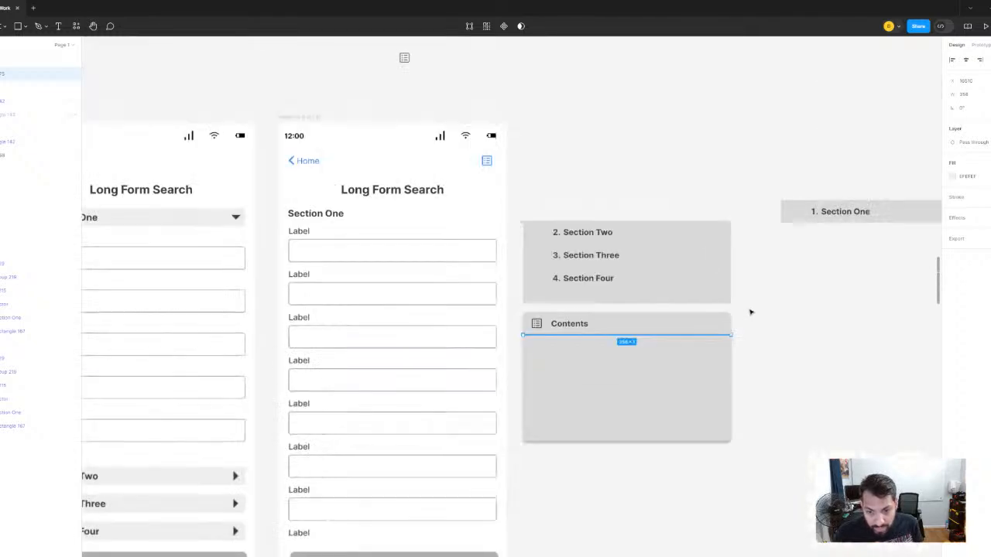
{"action": "left_click_drag", "start_coordinate": [848, 276], "coordinate": [503, 351]}
{"action": "scroll", "coordinate": [503, 352], "scroll_direction": "up", "scroll_amount": 2}
{"action": "left_click", "coordinate": [536, 321]}
{"action": "key", "text": "ctrl+v"}
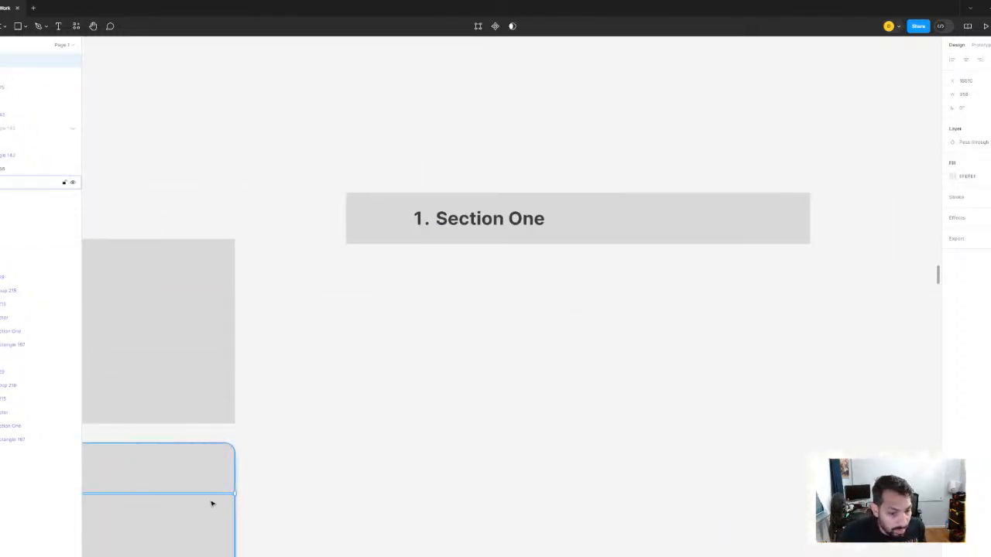
- Move the copied divider line out of the menu onto the lower part of the separate "1. Section One" bar
{"action": "left_click_drag", "start_coordinate": [215, 494], "coordinate": [457, 336]}
{"action": "scroll", "coordinate": [239, 496], "scroll_direction": "up", "scroll_amount": 5}
{"action": "scroll", "coordinate": [883, 124], "scroll_direction": "down", "scroll_amount": 5}
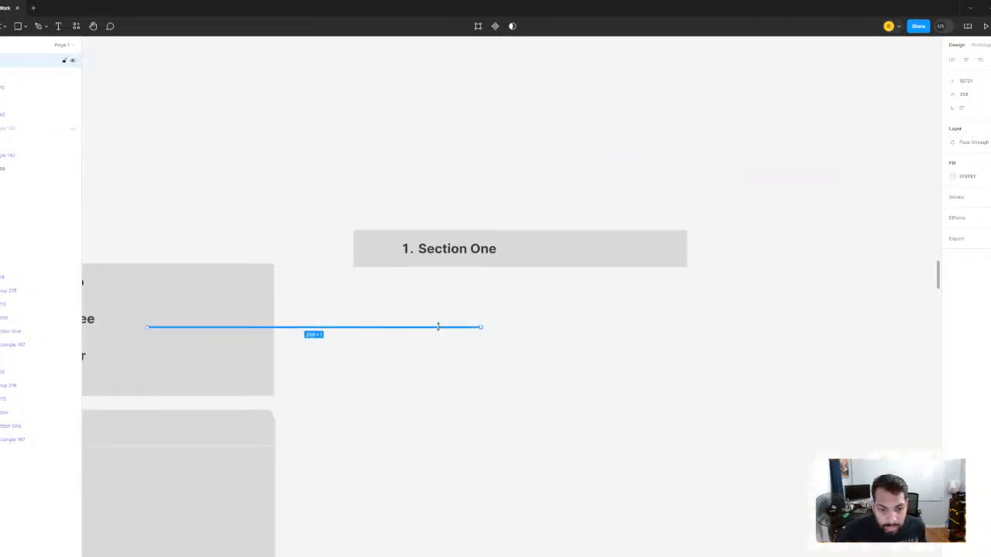
{"action": "scroll", "coordinate": [389, 370], "scroll_direction": "up", "scroll_amount": 6}
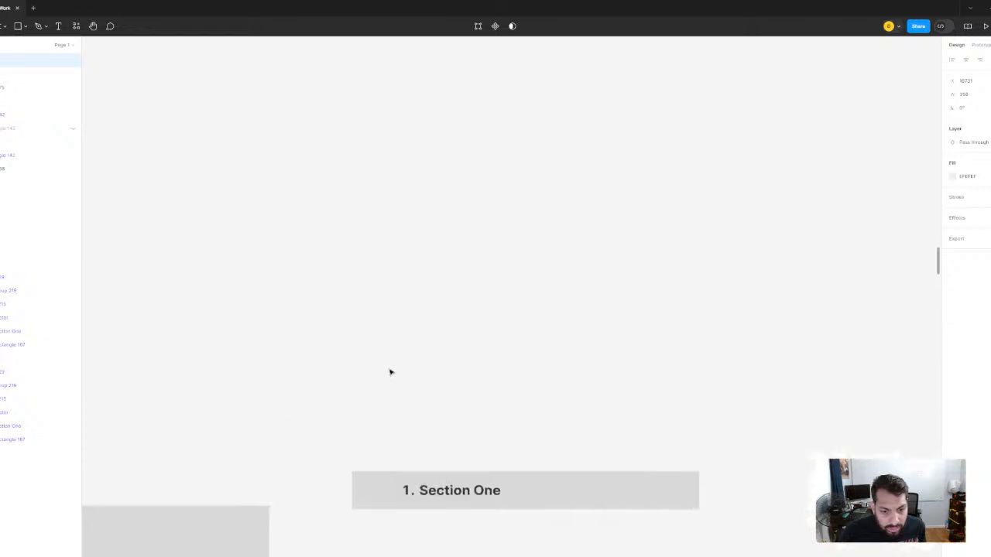
{"action": "left_click_drag", "start_coordinate": [420, 436], "coordinate": [441, 150]}
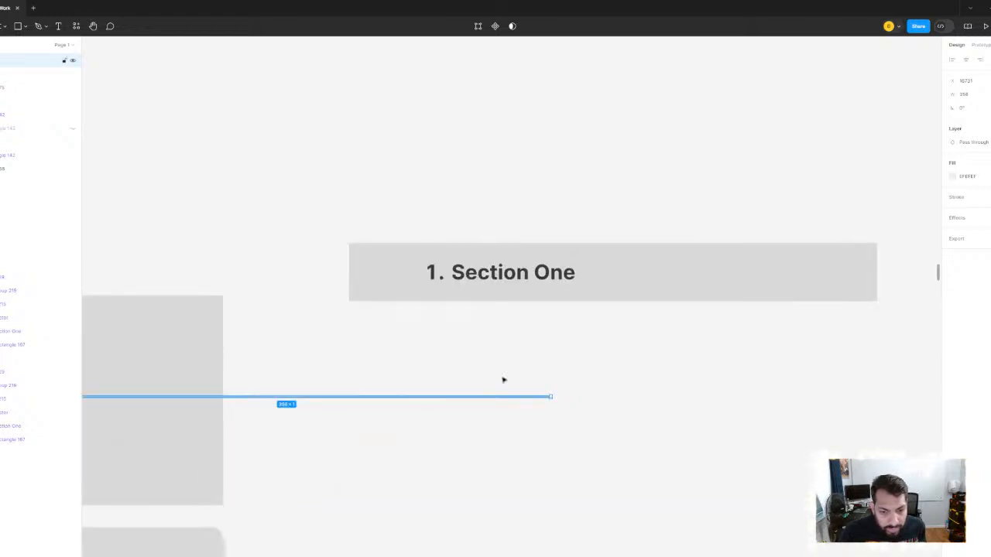
{"action": "left_click_drag", "start_coordinate": [482, 397], "coordinate": [739, 292]}
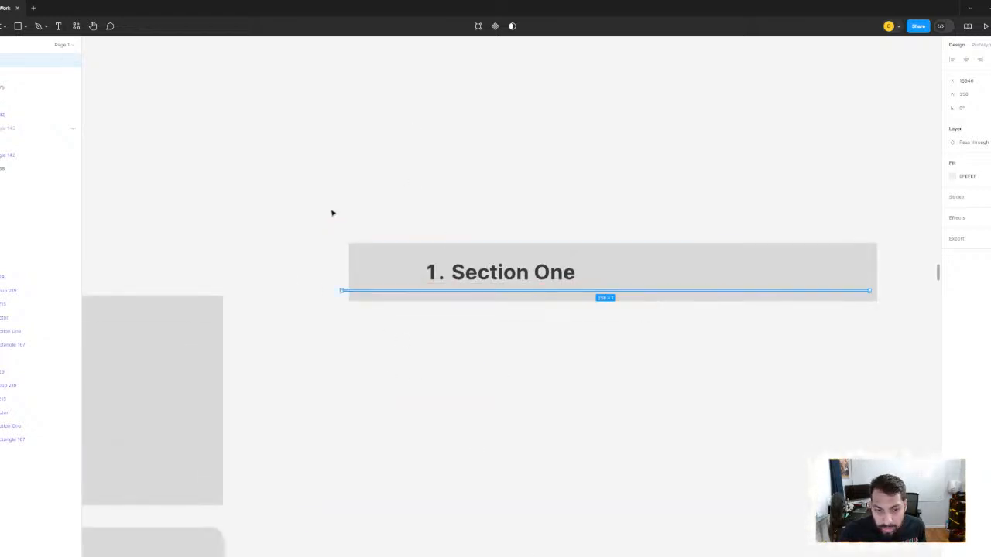
- Align the horizontal centers of the divider line and the gray bar behind "1. Section One"
{"action": "left_click_drag", "start_coordinate": [323, 195], "coordinate": [629, 385]}
{"action": "left_click", "coordinate": [449, 316]}
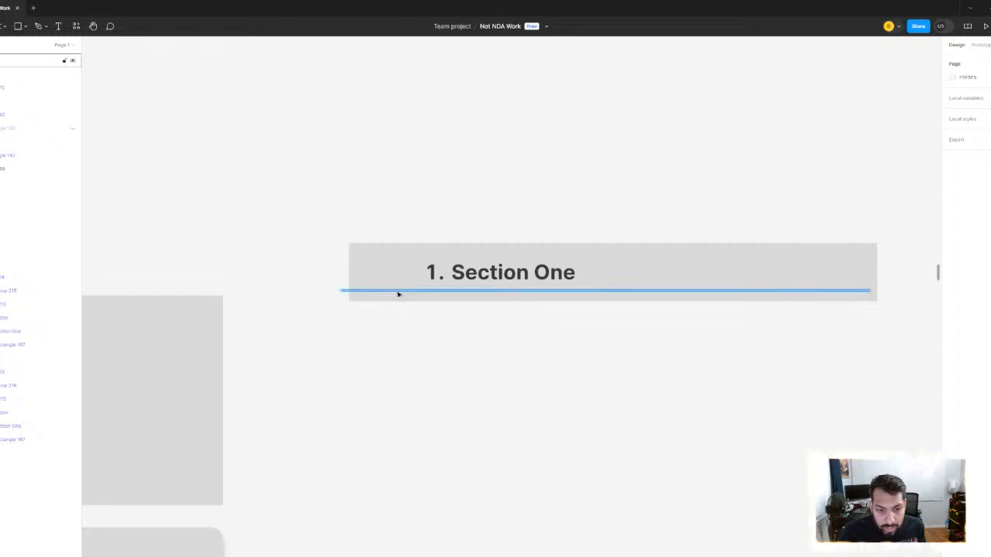
{"action": "left_click", "coordinate": [398, 294]}
{"action": "left_click", "coordinate": [966, 60]}
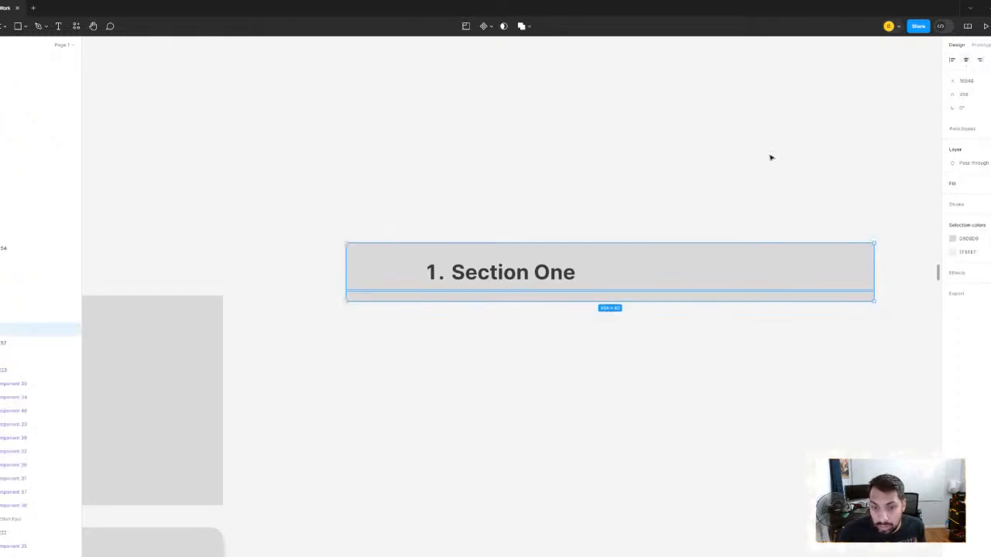
{"action": "left_click", "coordinate": [774, 192]}
- Move the divider line down to the bottom edge of the "1. Section One" bar
{"action": "left_click", "coordinate": [742, 291]}
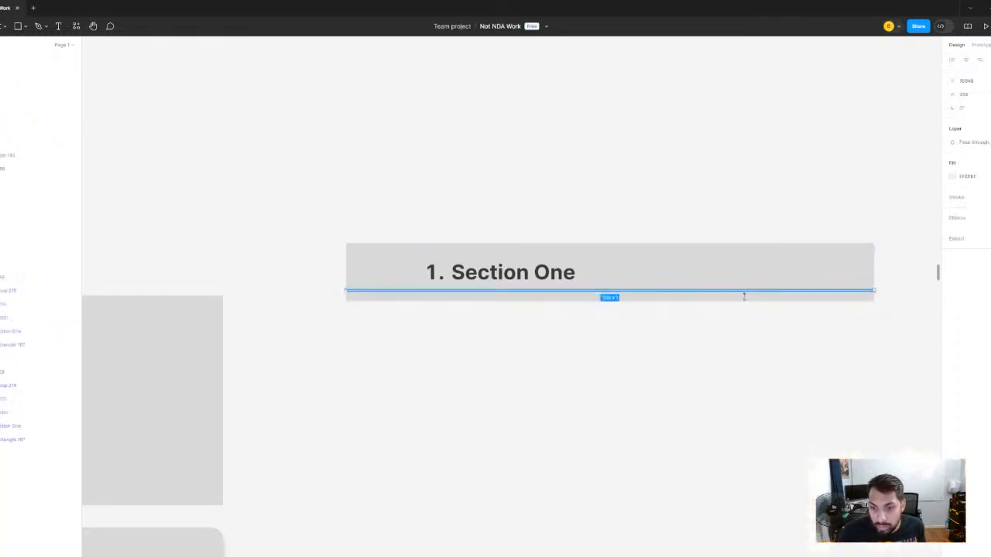
{"action": "scroll", "coordinate": [746, 302], "scroll_direction": "up", "scroll_amount": 3}
{"action": "left_click_drag", "start_coordinate": [747, 281], "coordinate": [743, 301]}
{"action": "scroll", "coordinate": [735, 302], "scroll_direction": "down", "scroll_amount": 5}
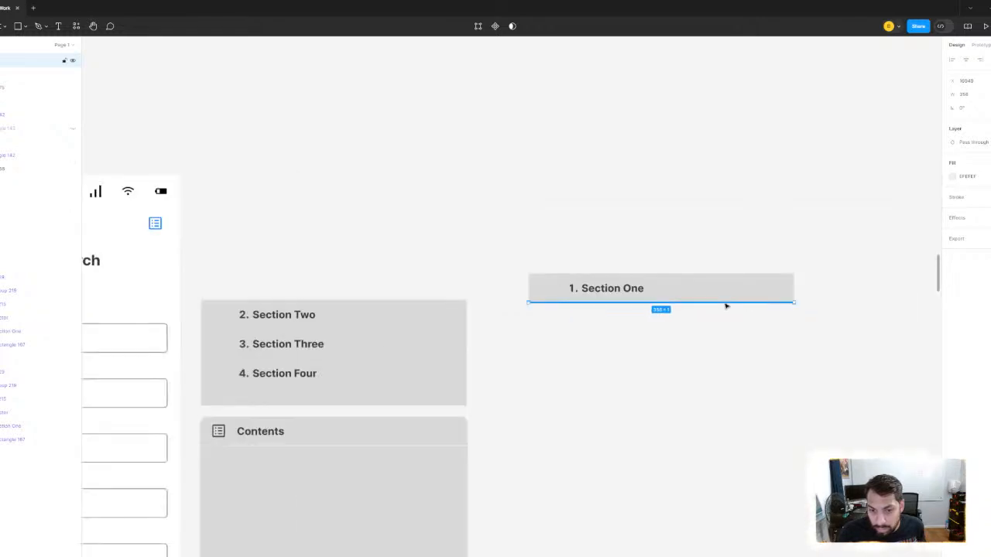
- Group the "1. Section One" text, its gray bar and the divider line into one row
{"action": "scroll", "coordinate": [555, 271], "scroll_direction": "up", "scroll_amount": 2}
{"action": "left_click_drag", "start_coordinate": [481, 232], "coordinate": [687, 388]}
{"action": "key", "text": "ctrl+g"}
{"action": "scroll", "coordinate": [689, 383], "scroll_direction": "down", "scroll_amount": 4}
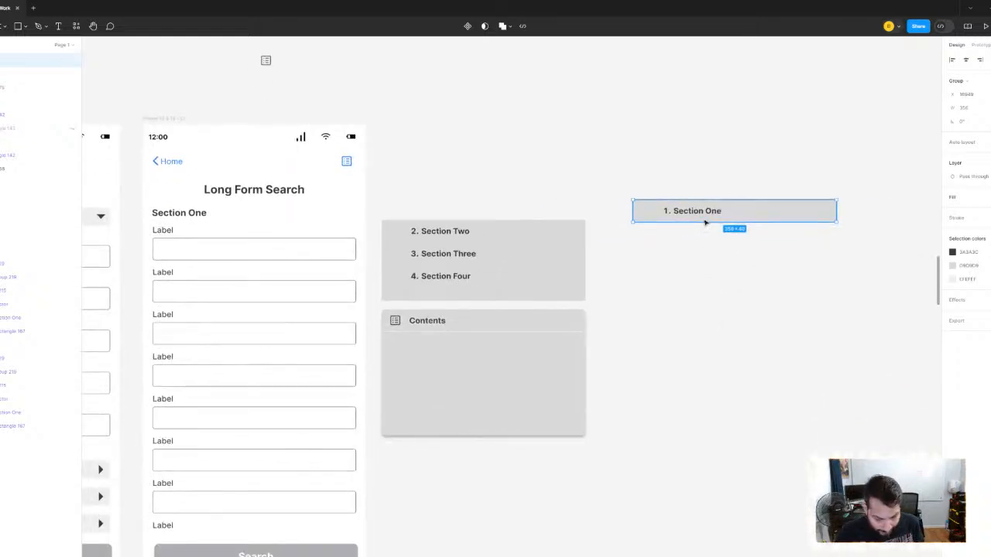
- Duplicate the "1. Section One" row twice, placing both copies below the original
{"action": "left_click_drag", "start_coordinate": [704, 222], "coordinate": [703, 291]}
{"action": "key", "text": "ctrl+d"}
{"action": "left_click", "coordinate": [703, 257], "text": "shift"}
{"action": "left_click", "coordinate": [699, 261]}
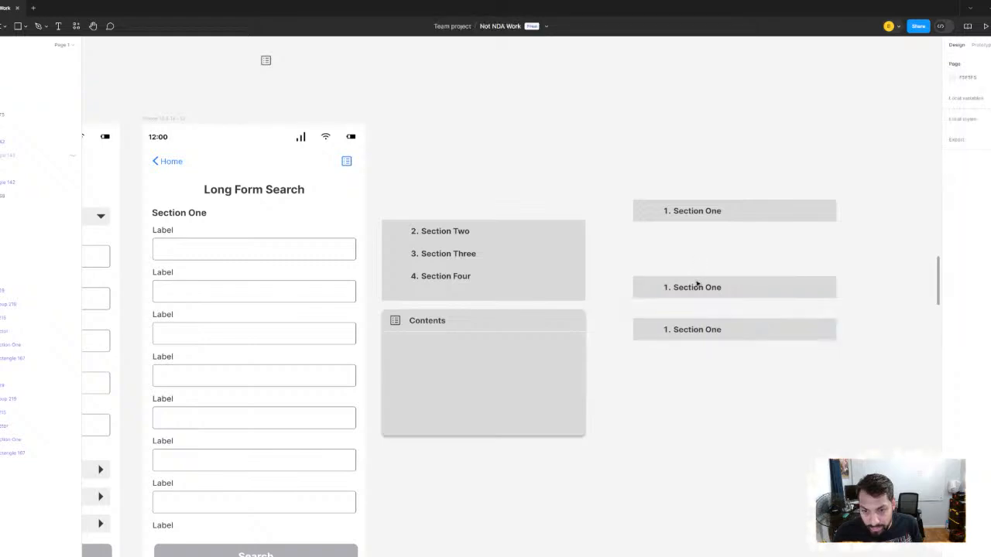
- Change the text of the middle row to "2. Section Two"
{"action": "scroll", "coordinate": [697, 284], "scroll_direction": "up", "scroll_amount": 5}
{"action": "double_click", "coordinate": [678, 304]}
{"action": "double_click", "coordinate": [679, 304]}
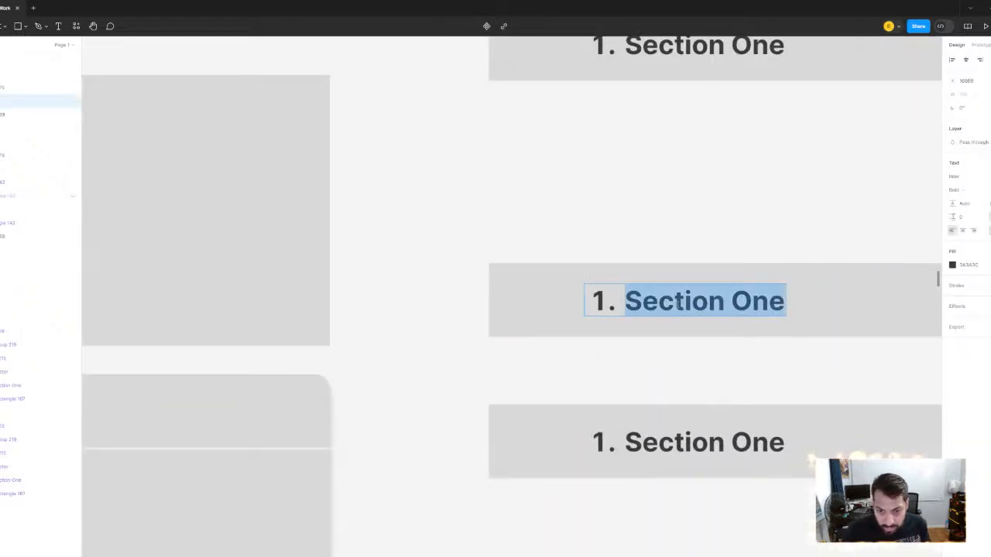
{"action": "left_click", "coordinate": [678, 303]}
{"action": "double_click", "coordinate": [678, 303]}
{"action": "left_click", "coordinate": [679, 304]}
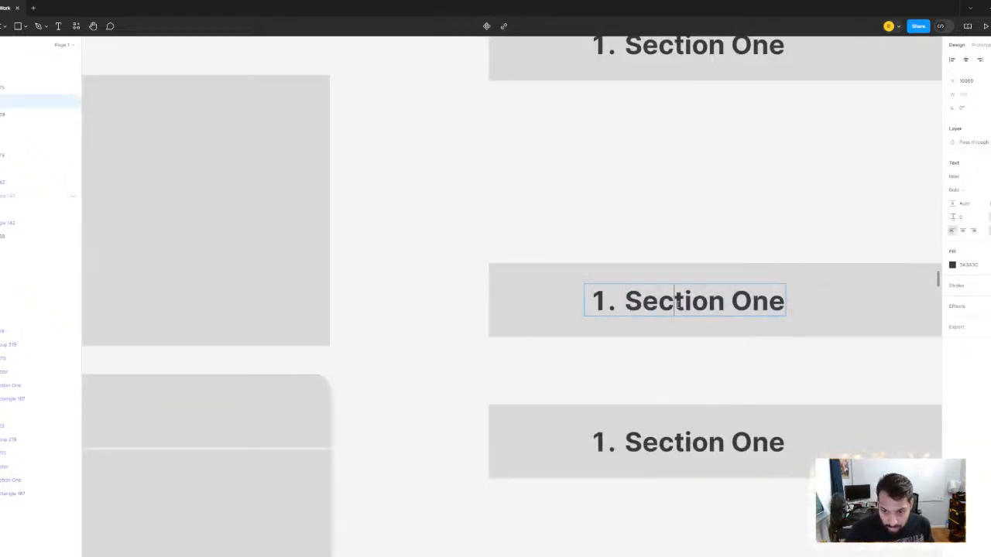
{"action": "double_click", "coordinate": [678, 303]}
{"action": "key", "text": "shift+End"}
{"action": "key", "text": "BackSpace"}
{"action": "key", "text": "BackSpace"}
{"action": "key", "text": "BackSpace"}
{"action": "key", "text": "BackSpace"}
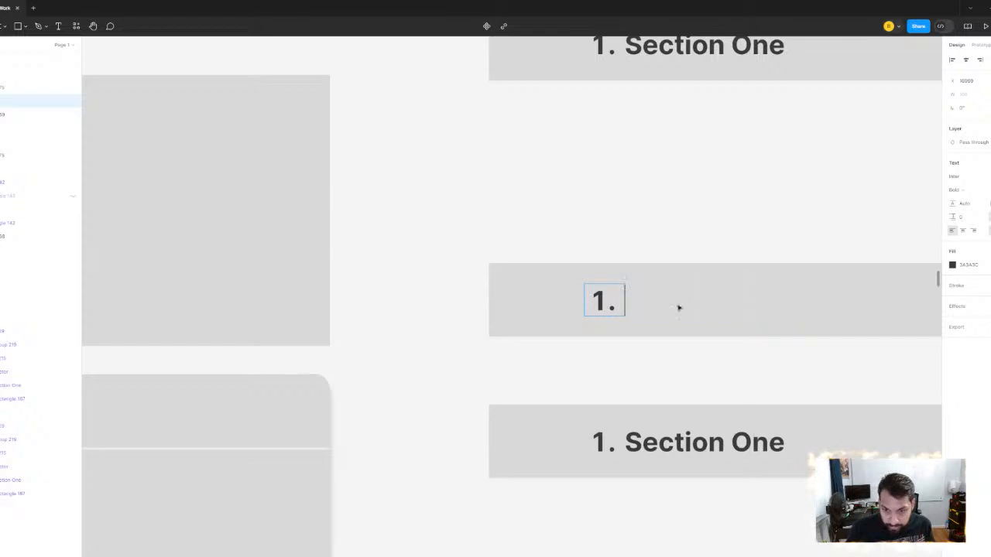
{"action": "key", "text": "Escape"}
{"action": "type", "text": "2. S"}
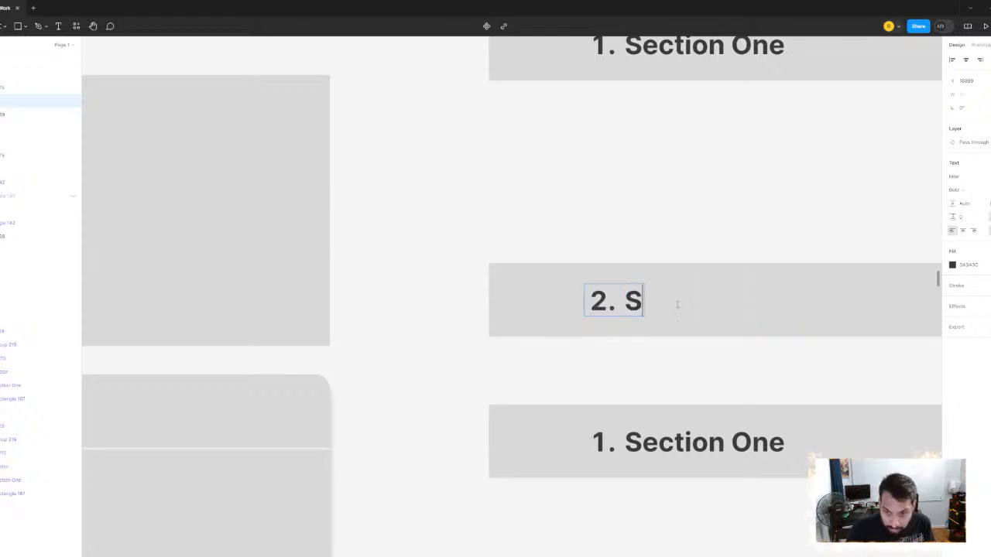
{"action": "type", "text": "ection Two"}
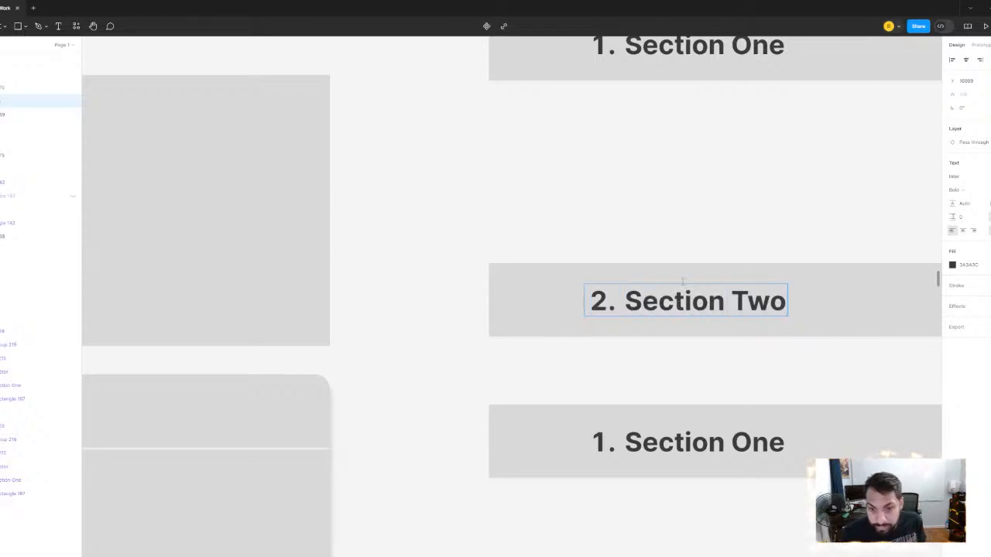
{"action": "key", "text": "Escape"}
{"action": "left_click", "coordinate": [699, 217]}
- Change the text of the lowest row to "3. Section Three"
{"action": "scroll", "coordinate": [699, 232], "scroll_direction": "down", "scroll_amount": 2}
{"action": "left_click", "coordinate": [625, 414]}
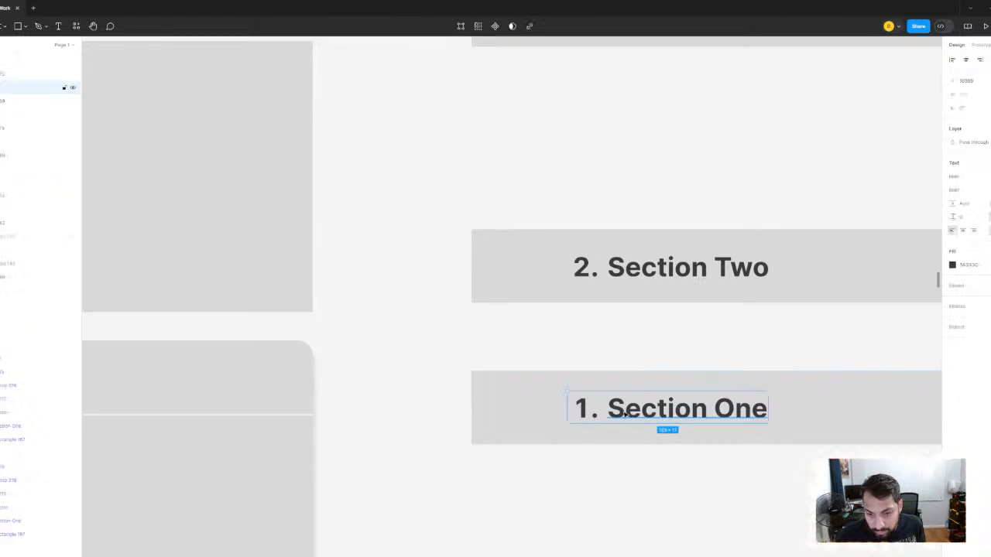
{"action": "left_click_drag", "start_coordinate": [608, 411], "coordinate": [768, 410]}
{"action": "triple_click", "coordinate": [624, 413]}
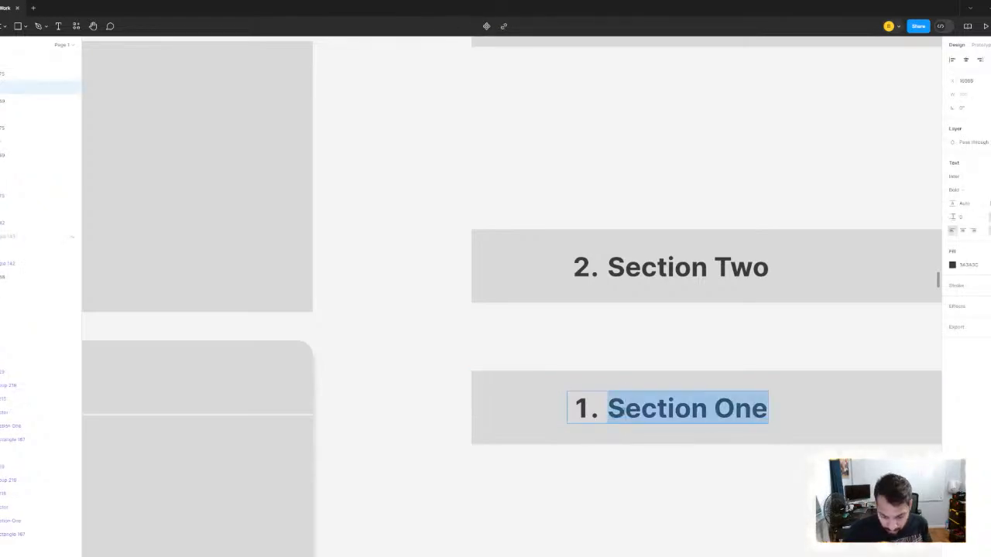
{"action": "key", "text": "BackSpace"}
{"action": "type", "text": "3."}
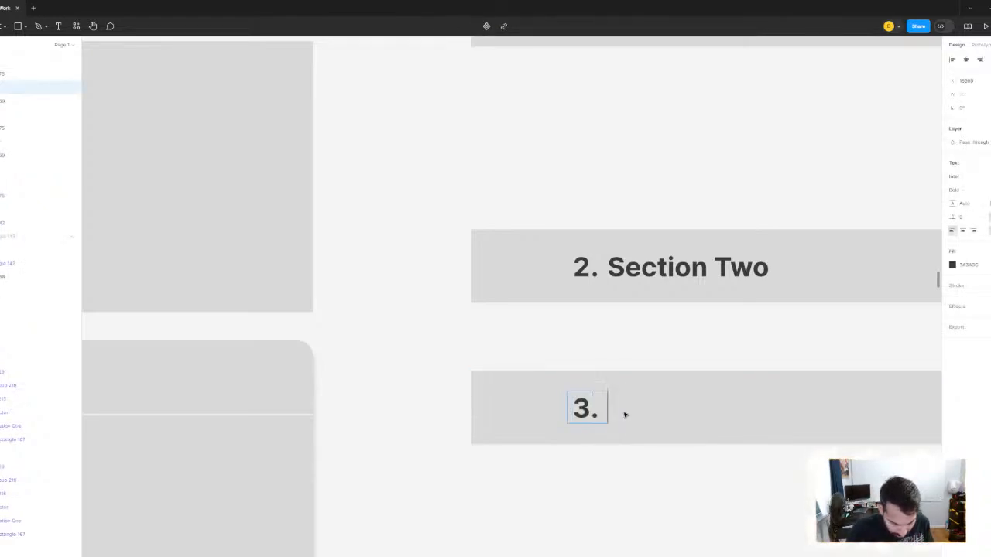
{"action": "type", "text": " Section Three"}
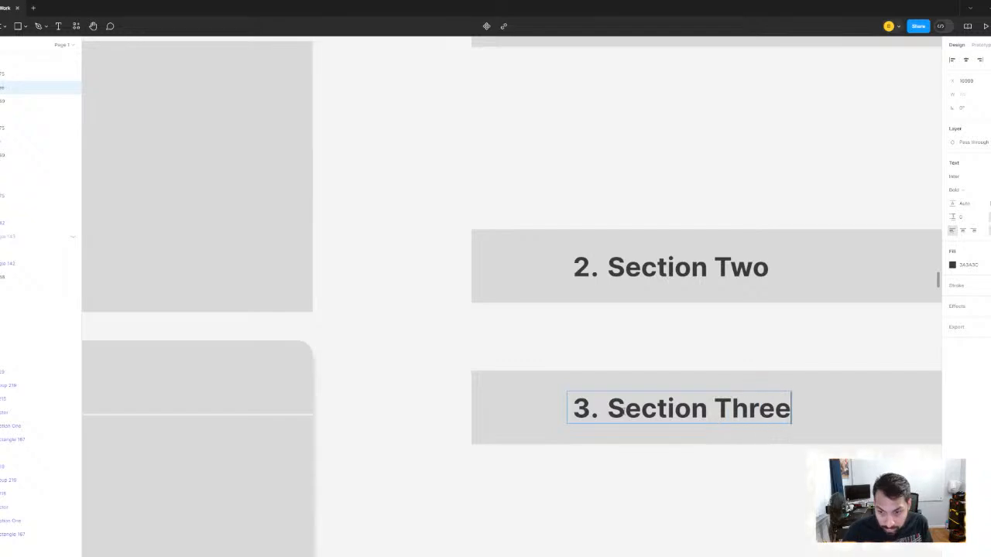
{"action": "scroll", "coordinate": [577, 232], "scroll_direction": "down", "scroll_amount": 5}
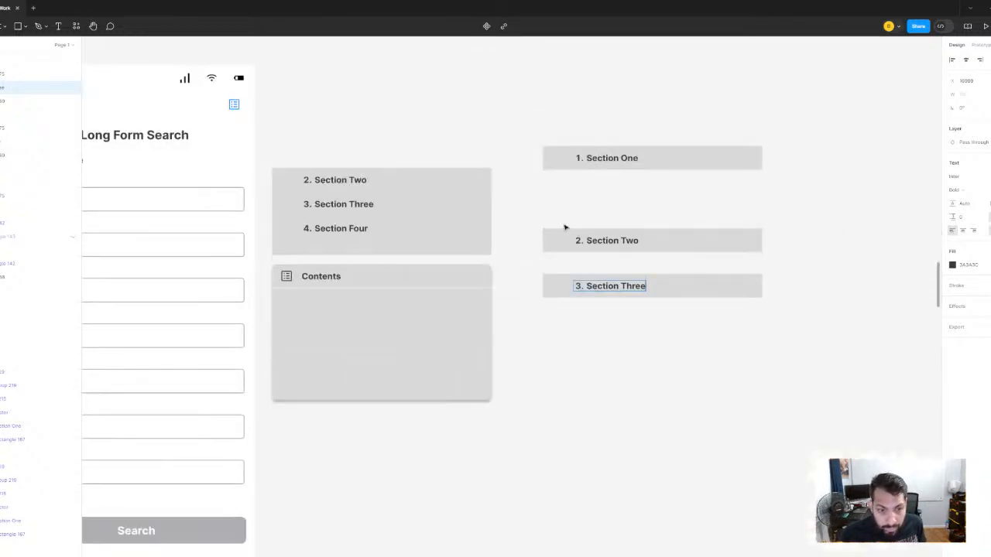
{"action": "left_click", "coordinate": [535, 197]}
- Duplicate the "3. Section Three" row and place the copy directly beneath it
{"action": "scroll", "coordinate": [618, 270], "scroll_direction": "up", "scroll_amount": 5}
{"action": "left_click", "coordinate": [648, 375]}
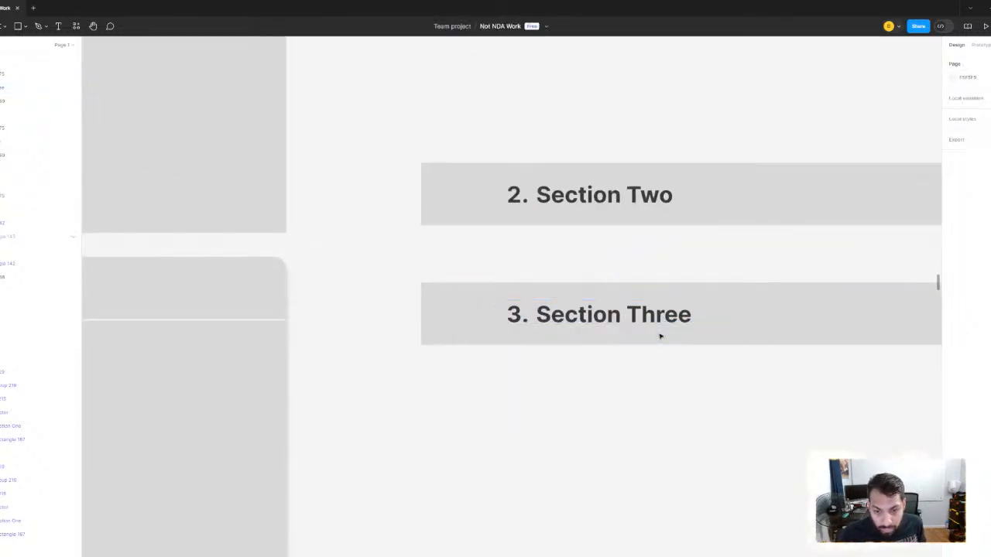
{"action": "left_click", "coordinate": [664, 338]}
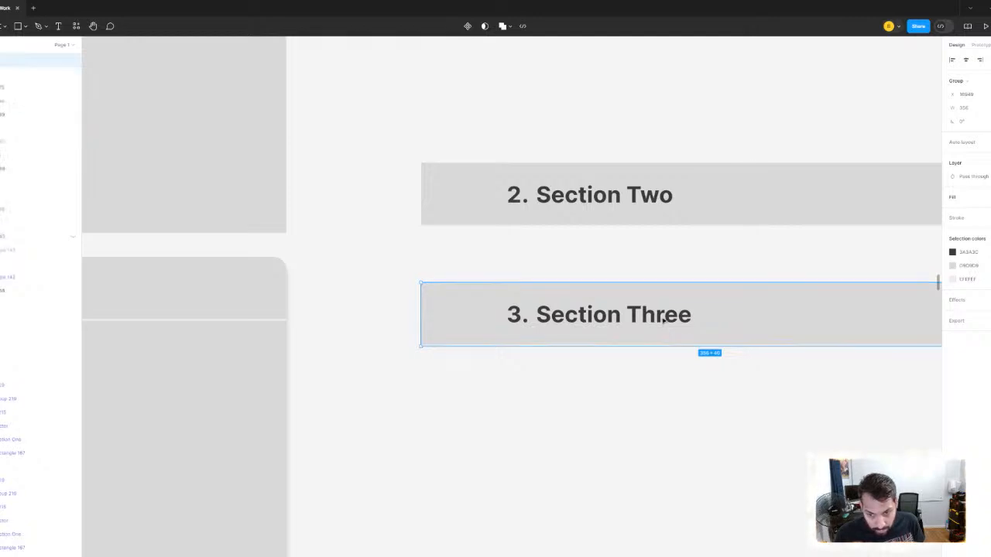
{"action": "left_click_drag", "start_coordinate": [664, 319], "coordinate": [663, 401]}
- Change the text of the new bottom row to "4. Section Four"
{"action": "double_click", "coordinate": [663, 400]}
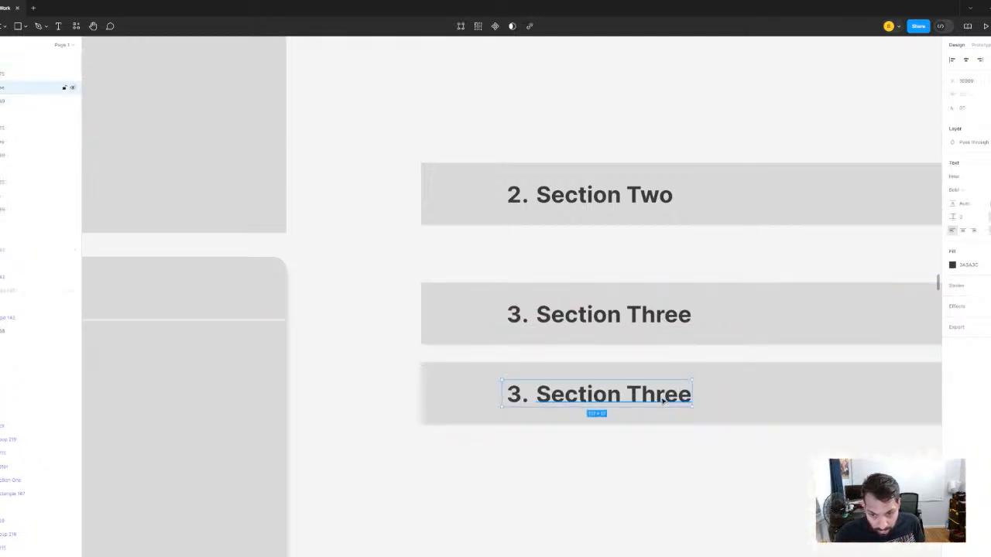
{"action": "key", "text": "Return"}
{"action": "key", "text": "BackSpace"}
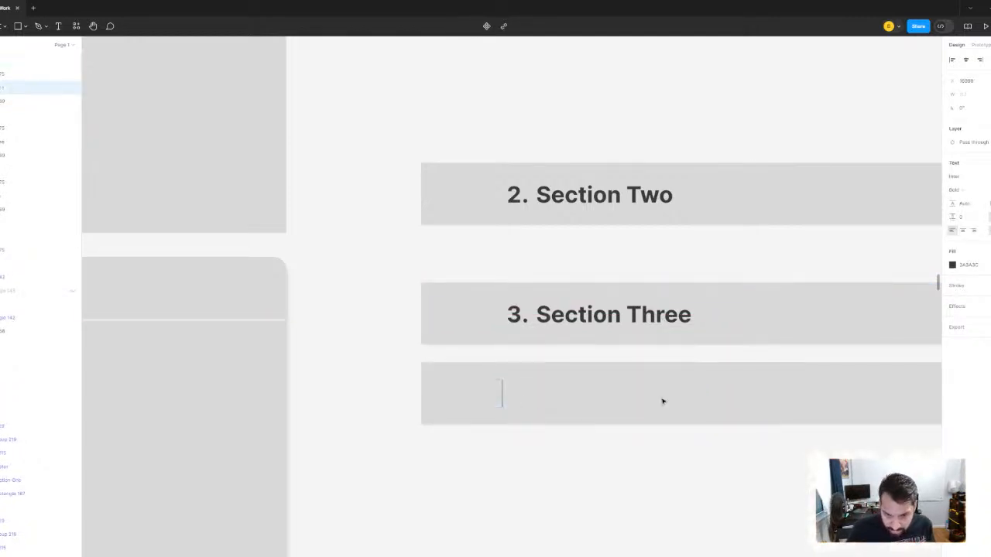
{"action": "type", "text": "4."}
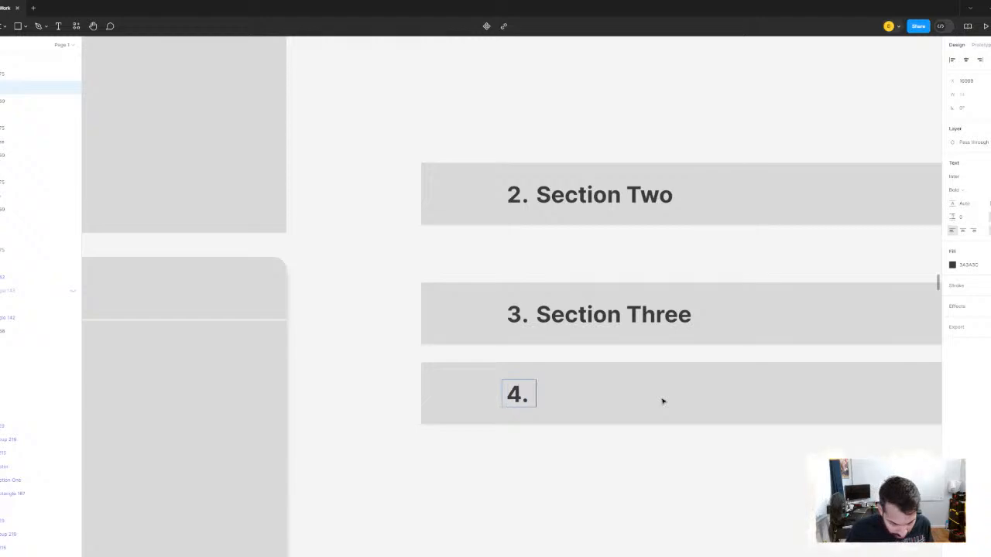
{"action": "type", "text": " Section Four"}
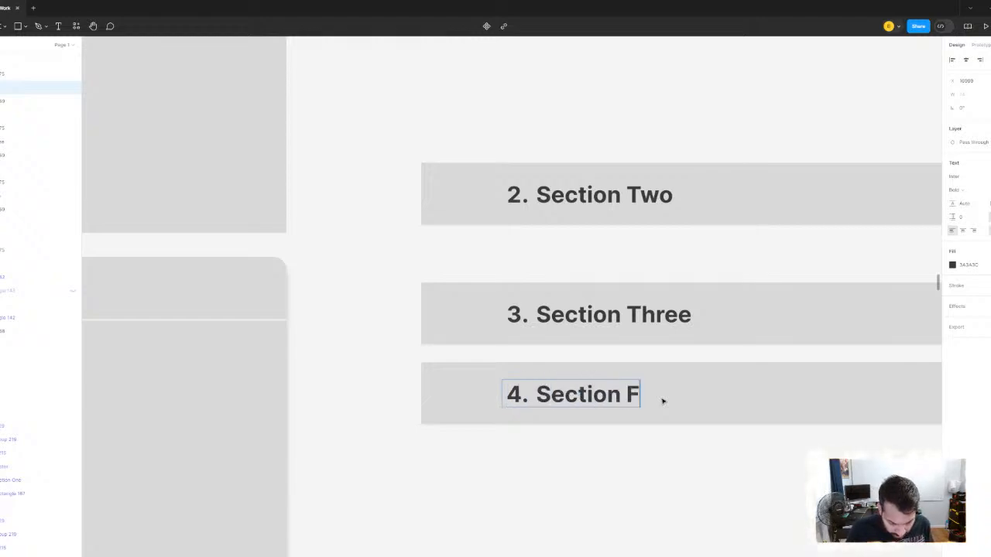
{"action": "left_click", "coordinate": [669, 507]}
- Distribute the four section rows evenly in one stack and set the vertical spacing between them to 0
{"action": "scroll", "coordinate": [664, 506], "scroll_direction": "down", "scroll_amount": 5}
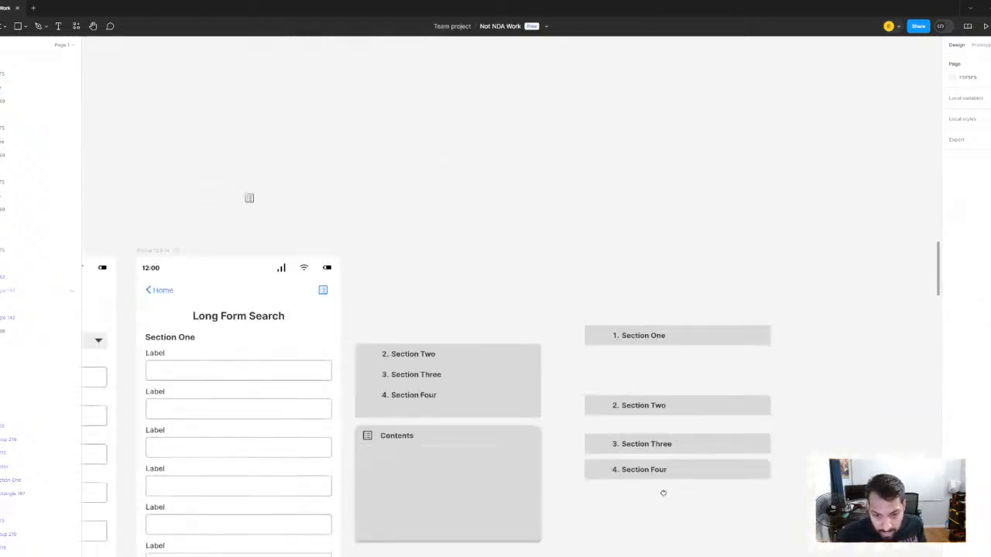
{"action": "scroll", "coordinate": [663, 493], "scroll_direction": "up", "scroll_amount": 2}
{"action": "scroll", "coordinate": [612, 422], "scroll_direction": "left", "scroll_amount": 1}
{"action": "left_click_drag", "start_coordinate": [667, 163], "coordinate": [754, 495]}
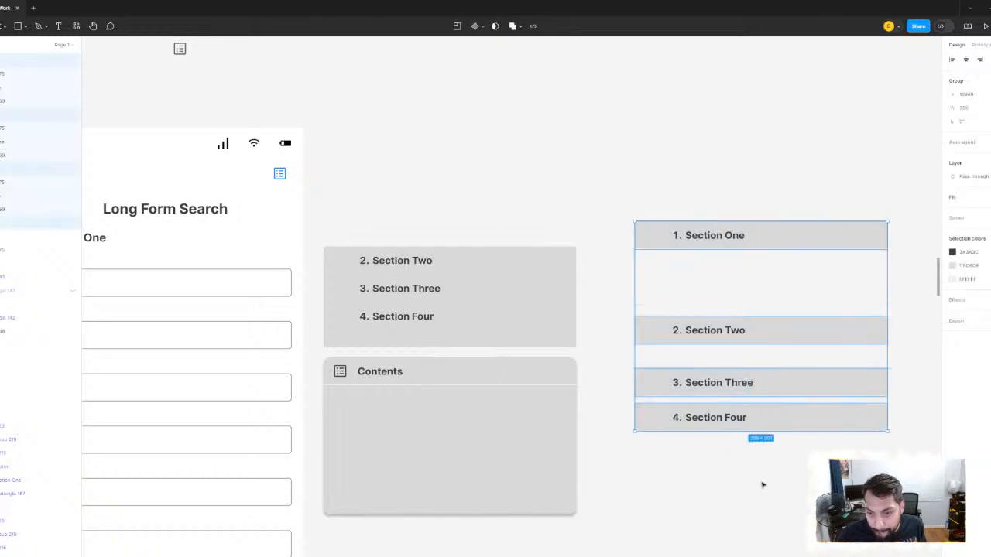
{"action": "left_click", "coordinate": [881, 425]}
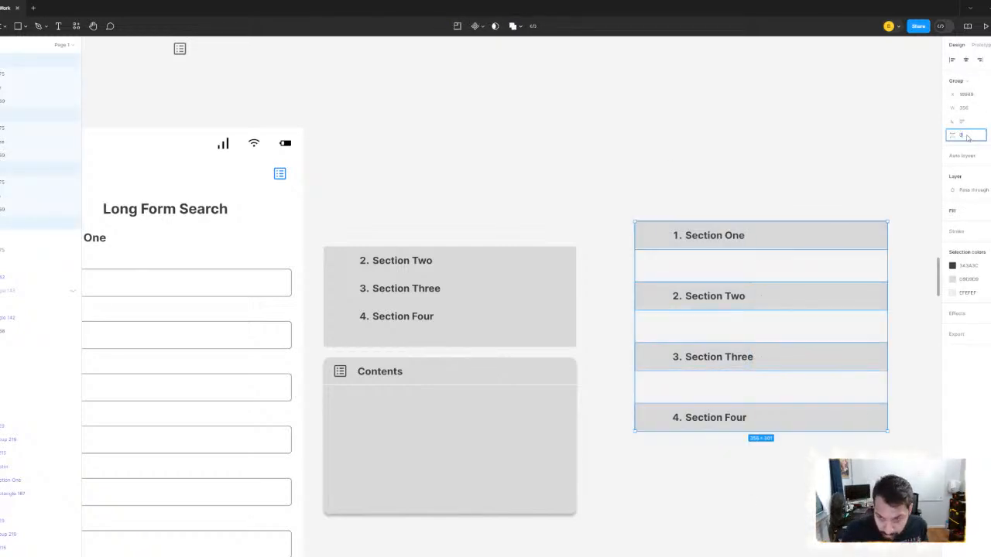
{"action": "left_click", "coordinate": [967, 139]}
{"action": "type", "text": "0"}
{"action": "key", "text": "Return"}
- Move the stack of four section rows onto the rounded rectangle, flush beneath the Contents header and aligned with its sides
{"action": "left_click_drag", "start_coordinate": [707, 116], "coordinate": [766, 32]}
{"action": "left_click_drag", "start_coordinate": [841, 158], "coordinate": [524, 321]}
{"action": "scroll", "coordinate": [527, 336], "scroll_direction": "up", "scroll_amount": 5}
{"action": "scroll", "coordinate": [846, 307], "scroll_direction": "up", "scroll_amount": 2}
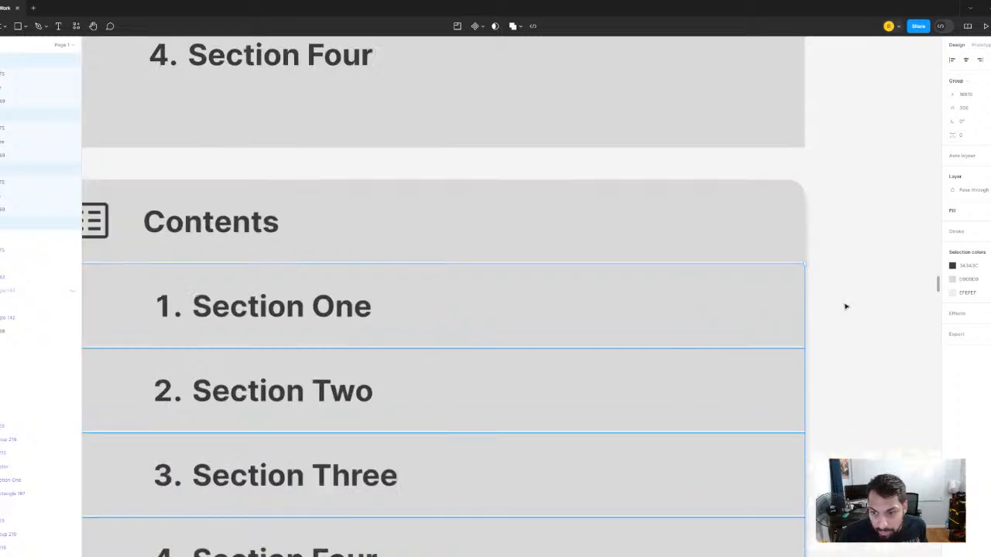
{"action": "scroll", "coordinate": [846, 307], "scroll_direction": "up", "scroll_amount": 2}
{"action": "scroll", "coordinate": [829, 305], "scroll_direction": "down", "scroll_amount": 8}
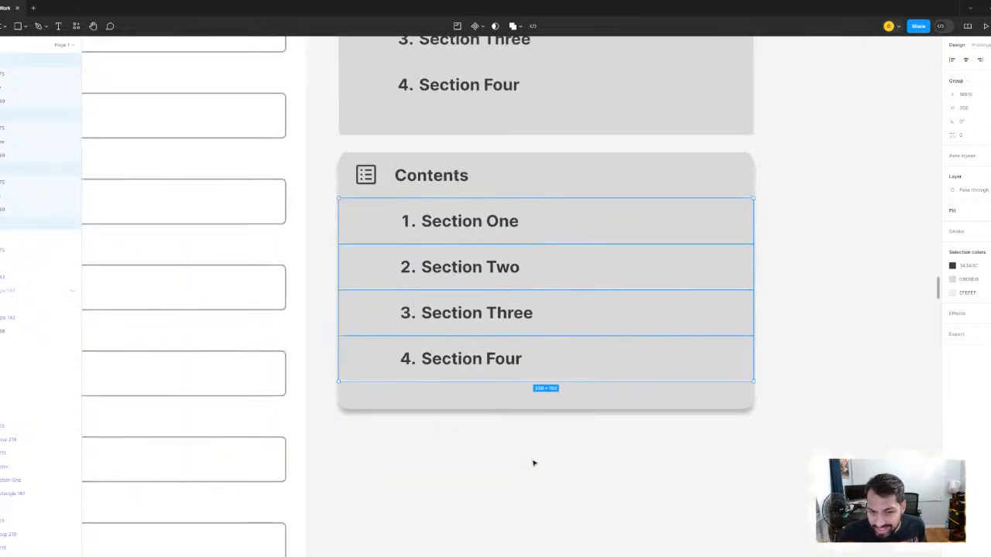
{"action": "left_click", "coordinate": [534, 463]}
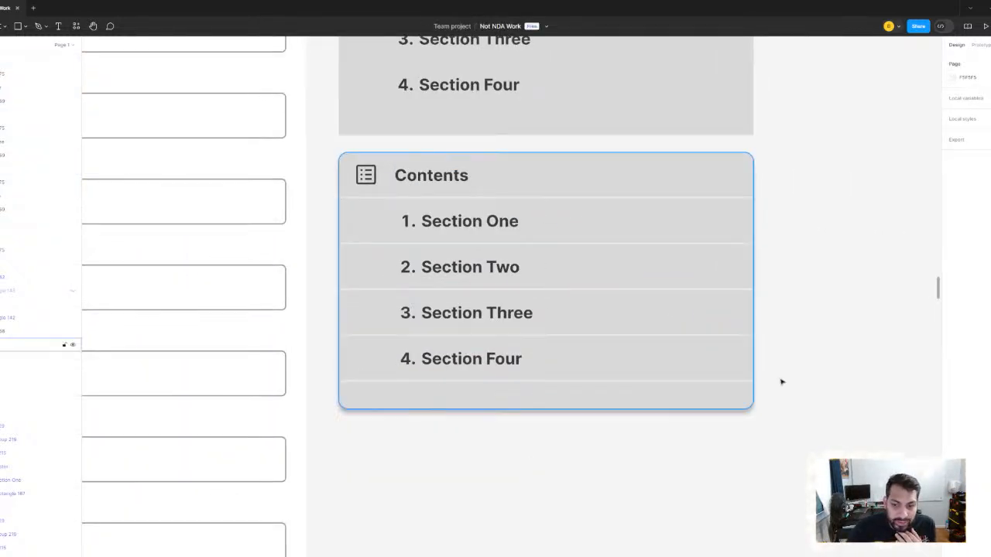
- Hide the grey fill of the rounded background rectangle behind the Contents menu
{"action": "left_click", "coordinate": [710, 206]}
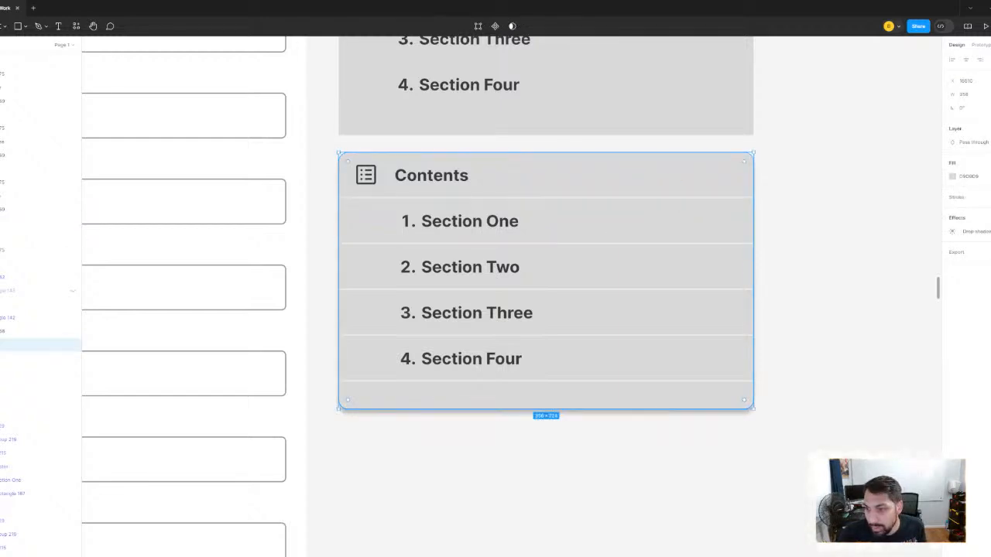
{"action": "left_click", "coordinate": [990, 176]}
{"action": "left_click", "coordinate": [867, 201]}
- Hide the grey fills of the four rectangles behind the Section One to Section Four rows
{"action": "double_click", "coordinate": [700, 232]}
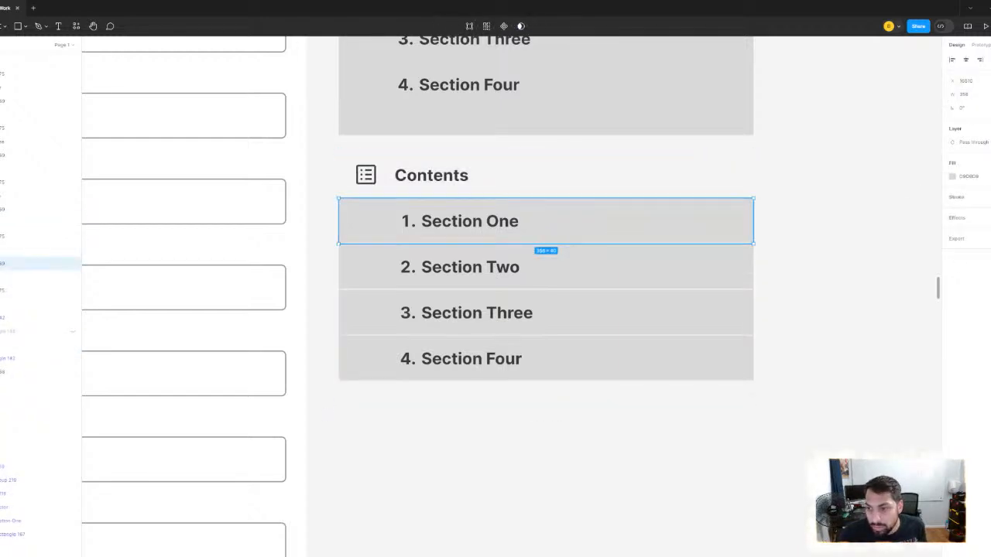
{"action": "left_click", "coordinate": [990, 177]}
{"action": "left_click", "coordinate": [737, 274], "text": "ctrl"}
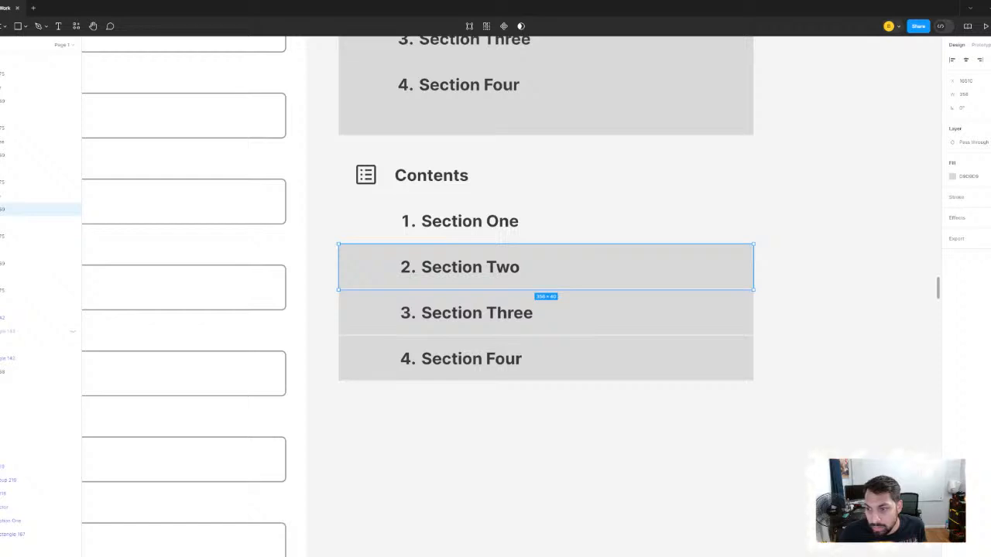
{"action": "left_click", "coordinate": [990, 176]}
{"action": "left_click", "coordinate": [712, 317], "text": "ctrl"}
{"action": "left_click", "coordinate": [990, 177]}
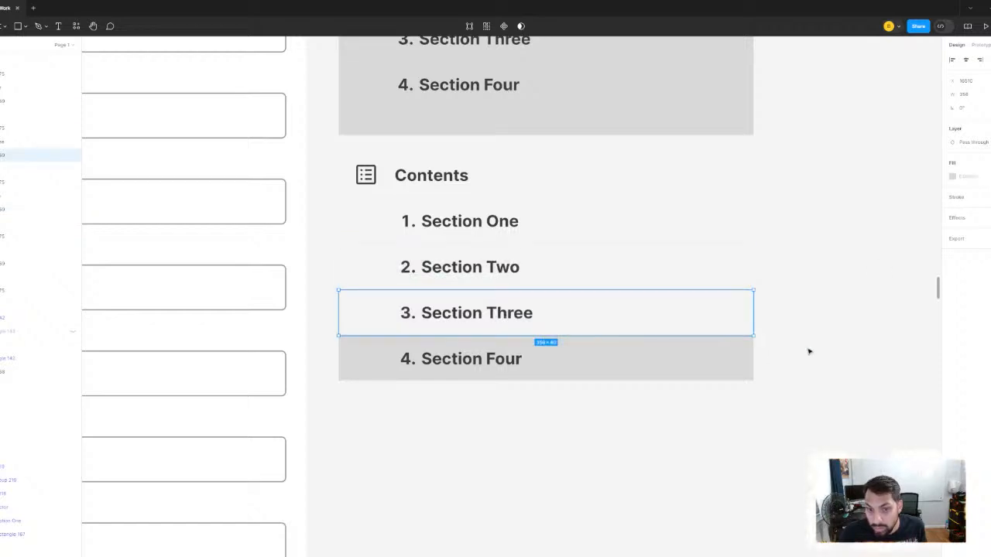
{"action": "left_click", "coordinate": [714, 363], "text": "ctrl"}
{"action": "left_click", "coordinate": [990, 177]}
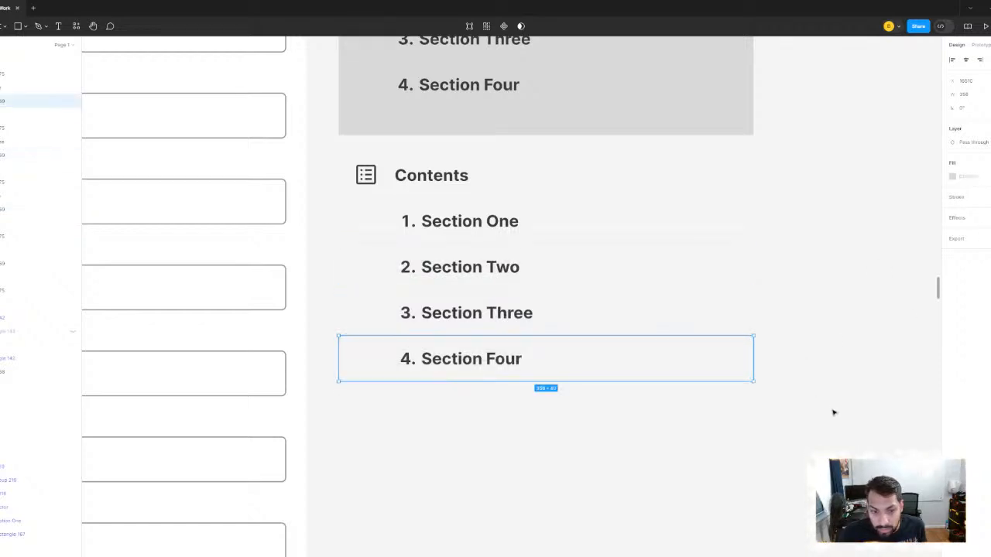
{"action": "left_click", "coordinate": [364, 283]}
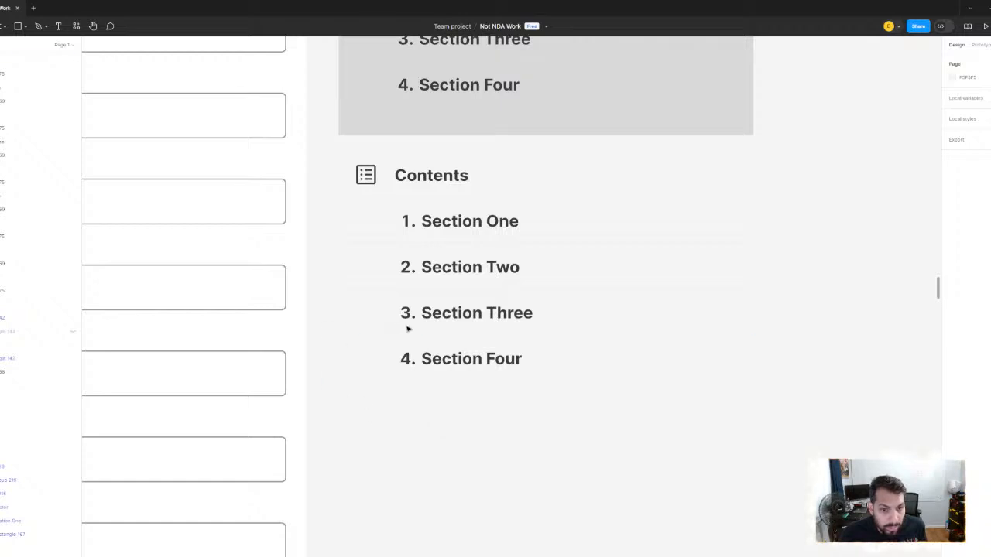
- Show the fill of the Contents menu's rounded background rectangle and set its colour to white, FFFFFF
{"action": "scroll", "coordinate": [408, 329], "scroll_direction": "down", "scroll_amount": 5}
{"action": "left_click_drag", "start_coordinate": [621, 384], "coordinate": [462, 290]}
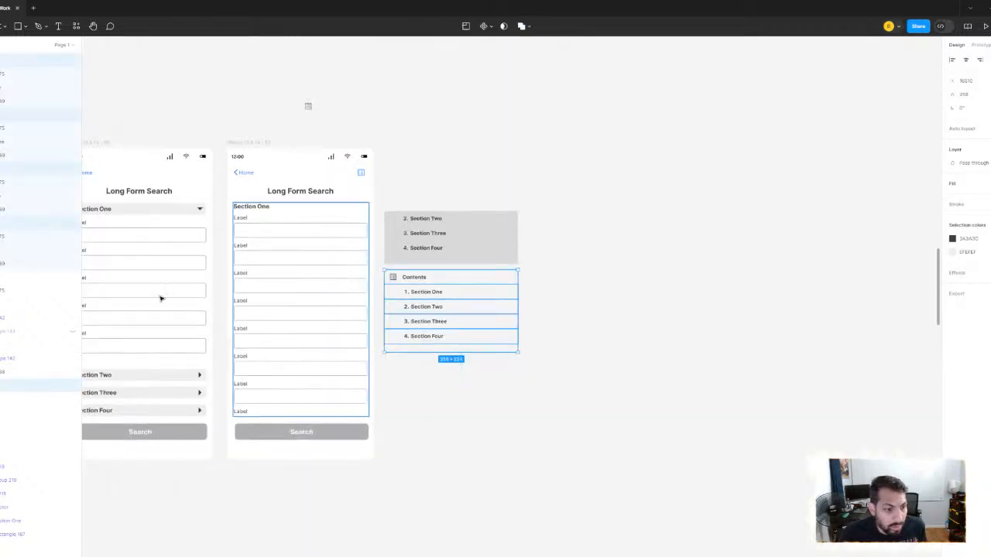
{"action": "left_click", "coordinate": [15, 385]}
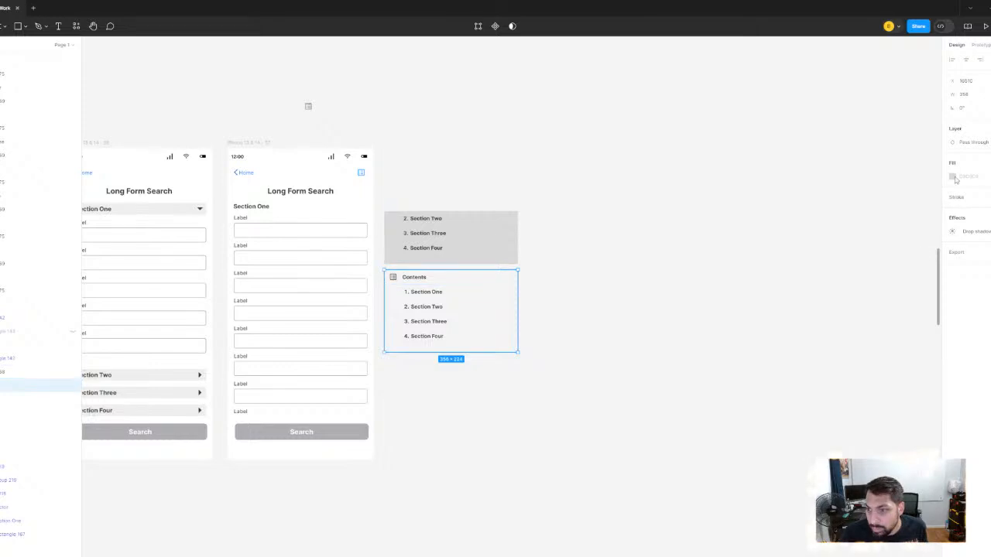
{"action": "left_click", "coordinate": [989, 176]}
{"action": "left_click", "coordinate": [954, 177]}
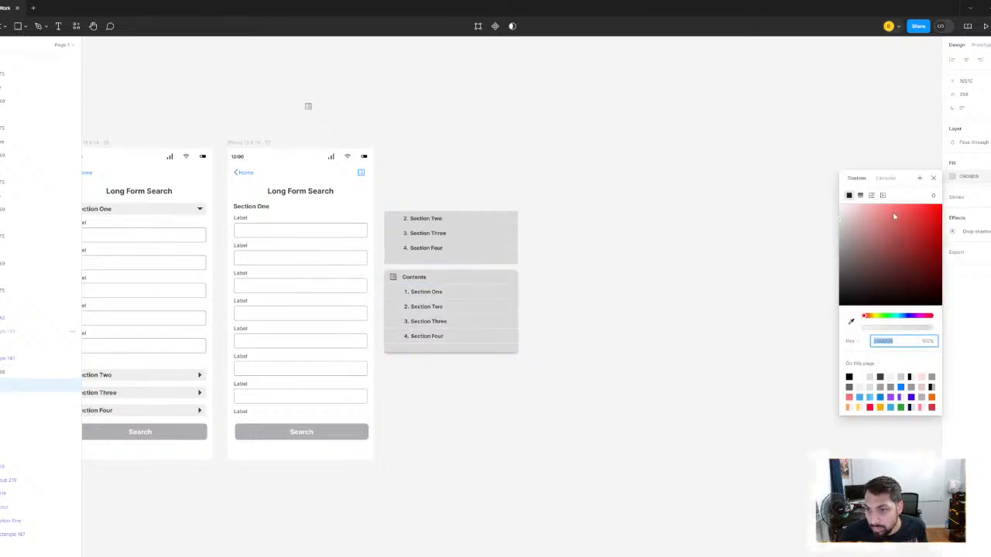
{"action": "left_click_drag", "start_coordinate": [893, 214], "coordinate": [617, 40]}
{"action": "left_click", "coordinate": [606, 137]}
{"action": "scroll", "coordinate": [489, 280], "scroll_direction": "up", "scroll_amount": 2}
{"action": "scroll", "coordinate": [633, 250], "scroll_direction": "up", "scroll_amount": 3}
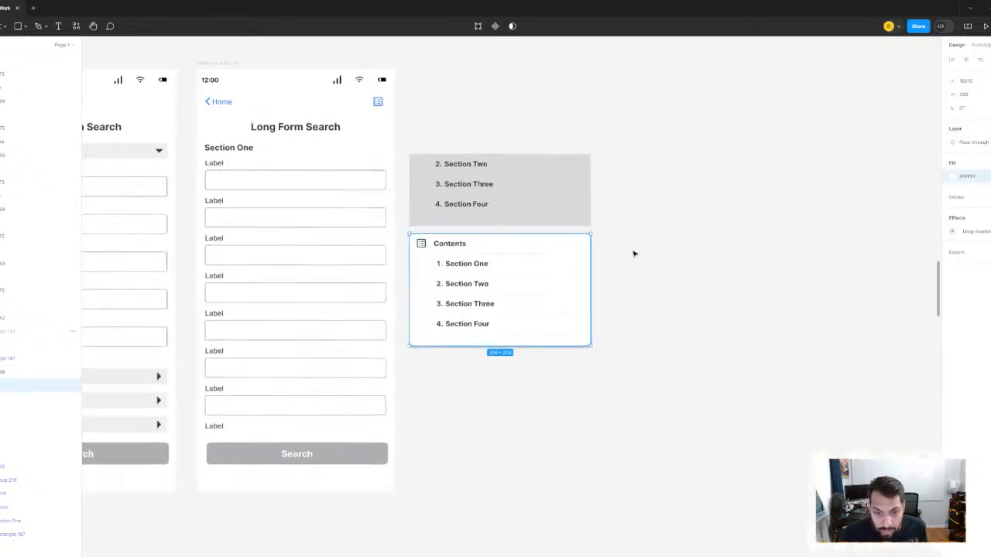
{"action": "left_click", "coordinate": [642, 254]}
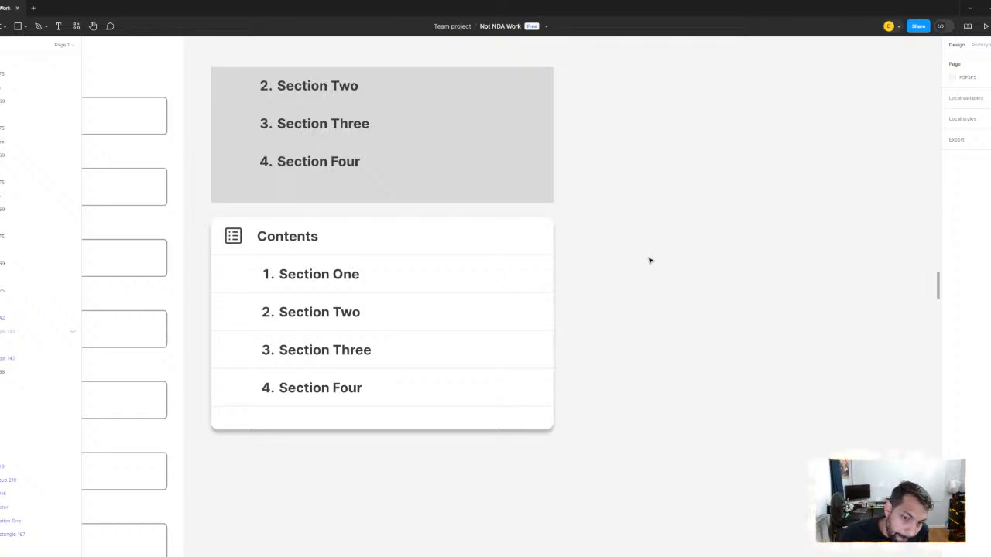
- Try shortening the divider beneath Section One to a width of 300 and aligning it to the right edge
{"action": "scroll", "coordinate": [405, 305], "scroll_direction": "up", "scroll_amount": 5}
{"action": "left_click", "coordinate": [429, 284]}
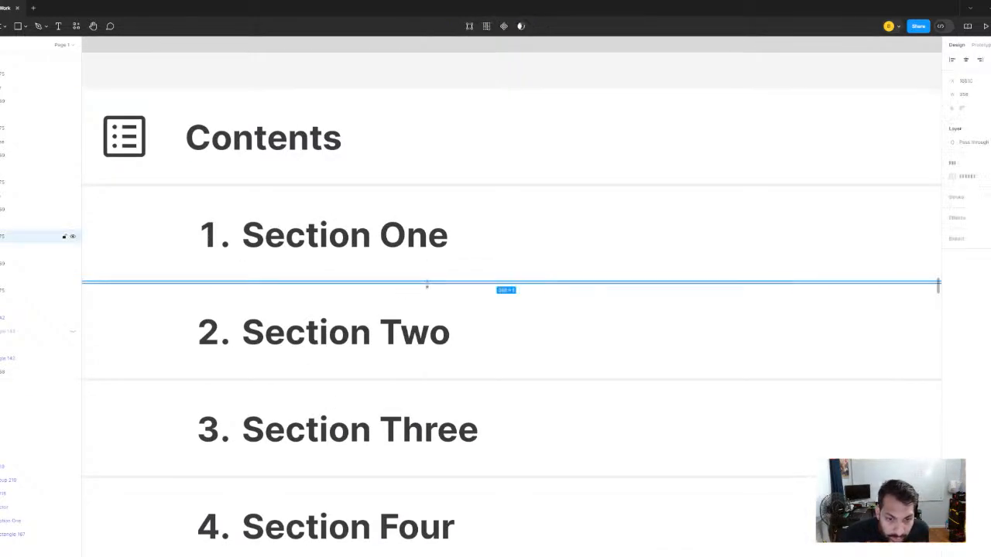
{"action": "scroll", "coordinate": [488, 285], "scroll_direction": "down", "scroll_amount": 4}
{"action": "scroll", "coordinate": [380, 288], "scroll_direction": "up", "scroll_amount": 2}
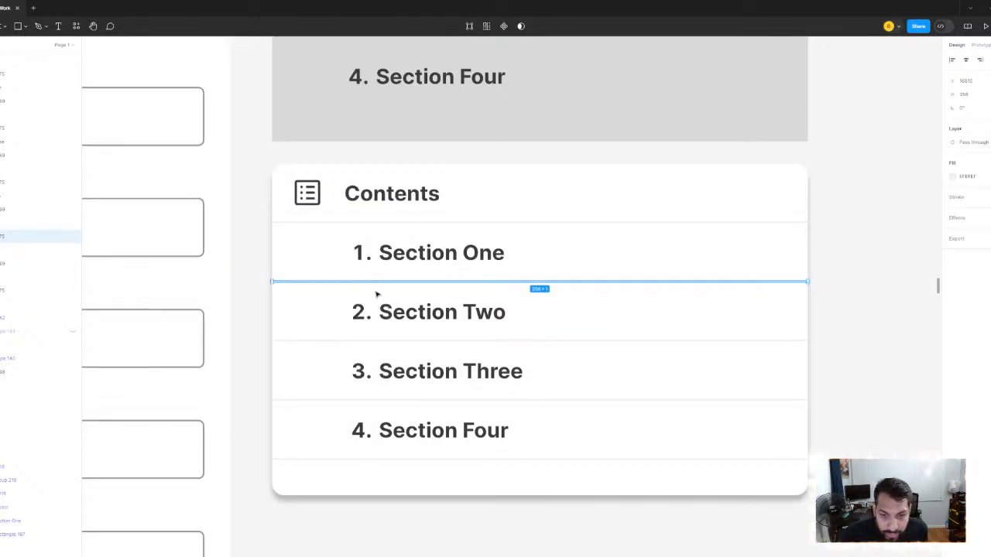
{"action": "left_click", "coordinate": [973, 96]}
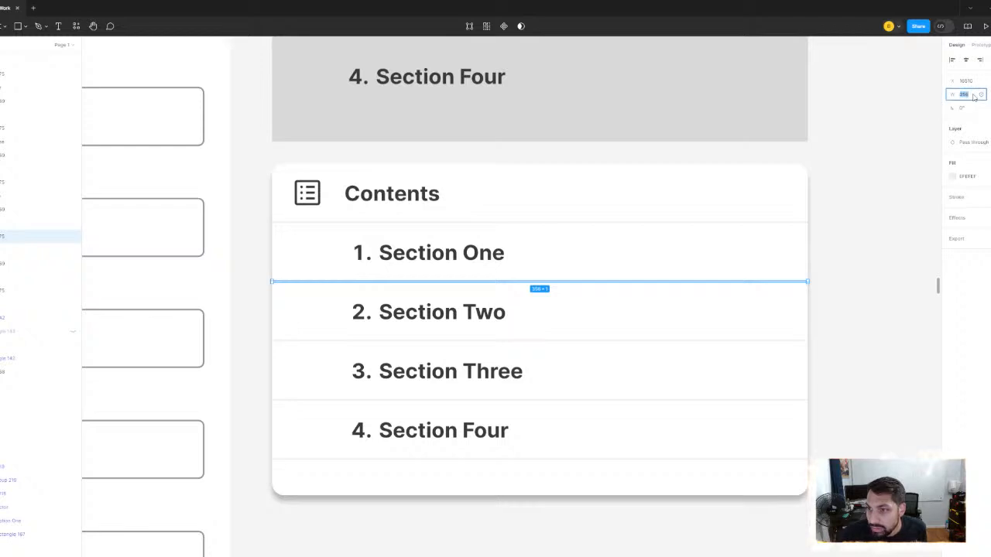
{"action": "type", "text": "300"}
{"action": "key", "text": "Return"}
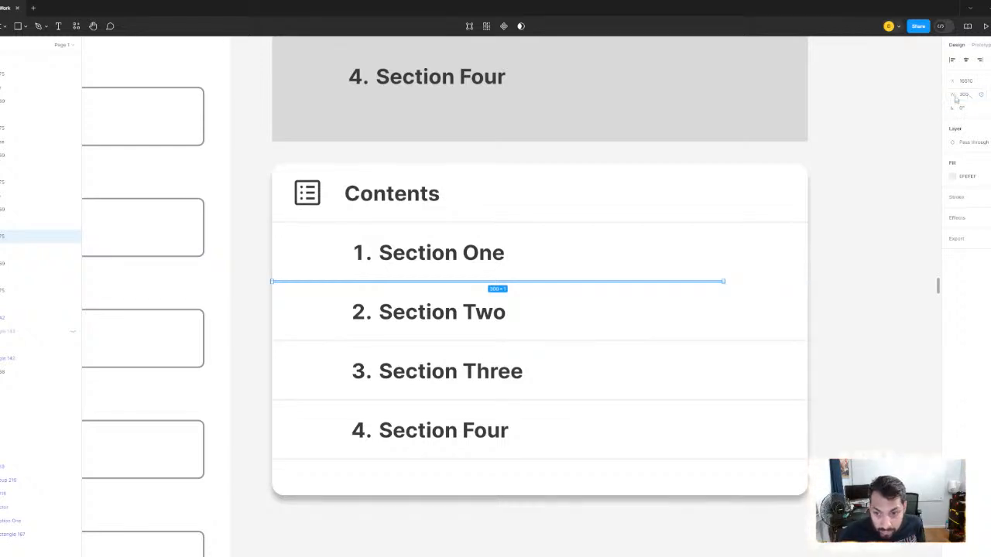
{"action": "left_click", "coordinate": [980, 60]}
{"action": "left_click", "coordinate": [874, 253]}
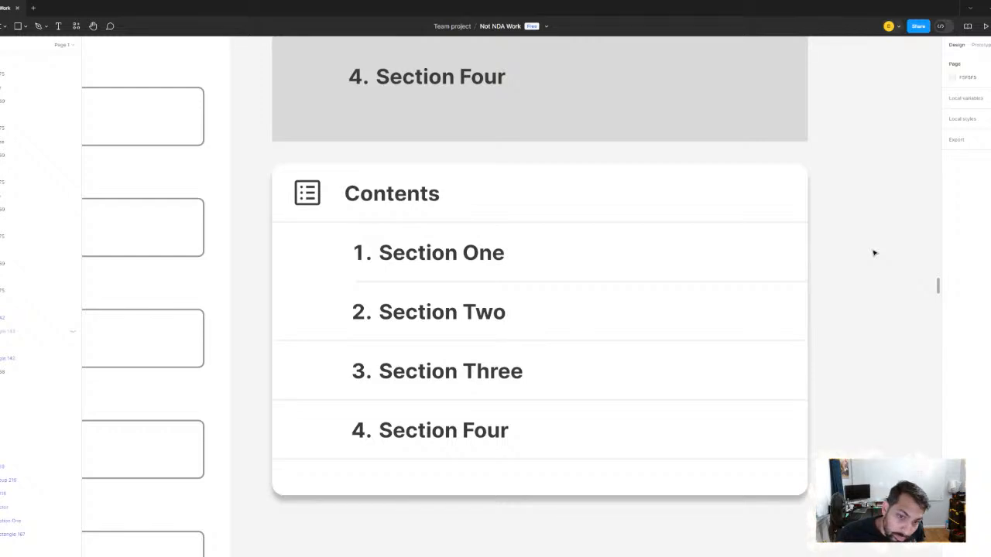
- Undo the right alignment and width change of the divider beneath Section One
{"action": "key", "text": "ctrl+z"}
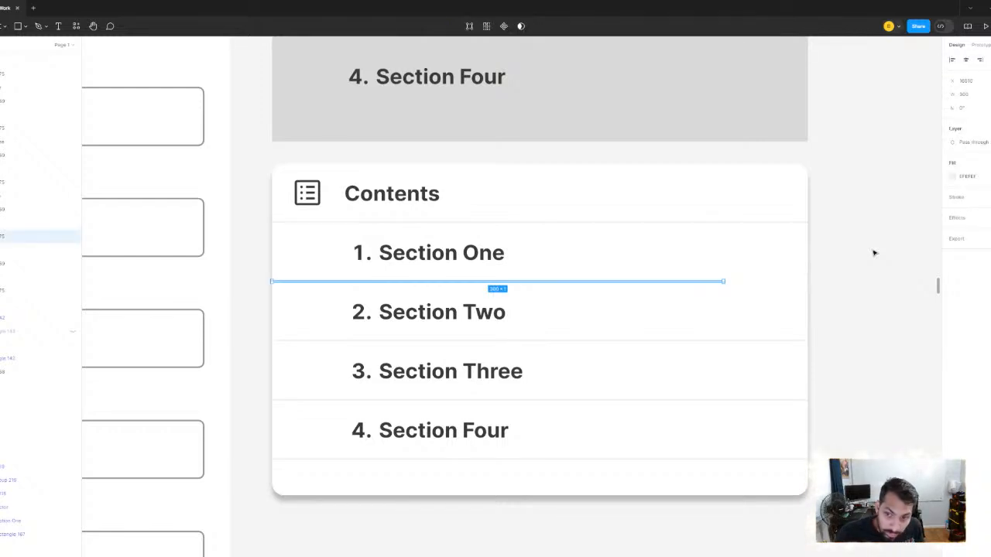
{"action": "key", "text": "ctrl+z"}
{"action": "left_click", "coordinate": [874, 253]}
- Delete the old grey block with the Section Two, Three and Four texts above the new Contents menu
{"action": "scroll", "coordinate": [875, 252], "scroll_direction": "down", "scroll_amount": 3}
{"action": "left_click_drag", "start_coordinate": [876, 253], "coordinate": [844, 238]}
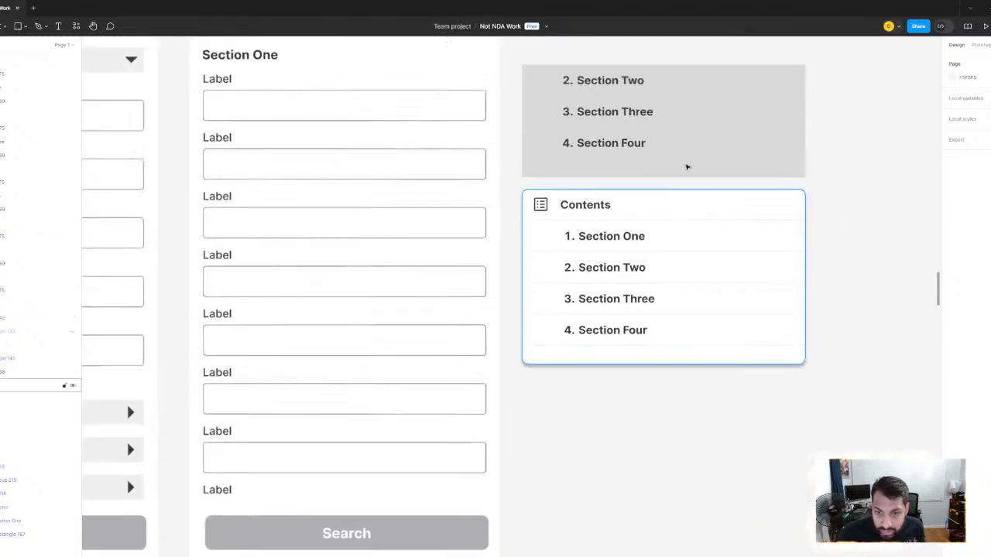
{"action": "left_click_drag", "start_coordinate": [642, 116], "coordinate": [539, 224]}
{"action": "left_click", "coordinate": [560, 292]}
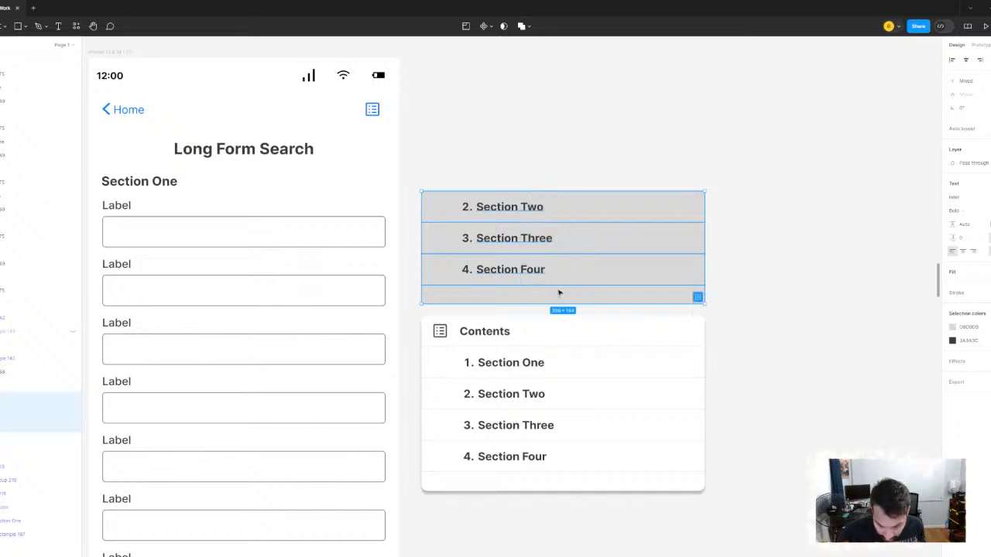
{"action": "key", "text": "Delete"}
- Try hiding the fill of the divider beneath Section Four, and undo that change
{"action": "scroll", "coordinate": [557, 277], "scroll_direction": "down", "scroll_amount": 5}
{"action": "scroll", "coordinate": [555, 343], "scroll_direction": "up", "scroll_amount": 7}
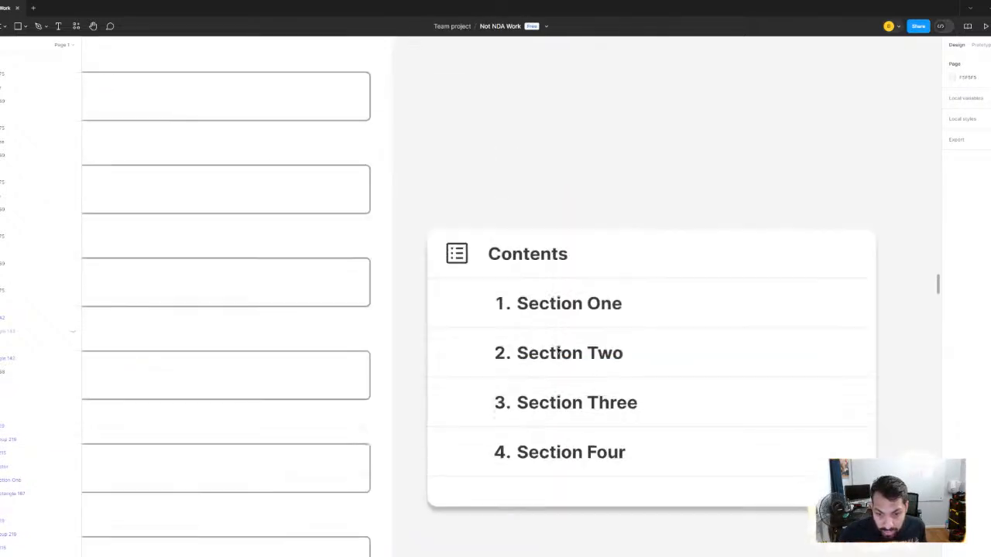
{"action": "scroll", "coordinate": [623, 426], "scroll_direction": "down", "scroll_amount": 3}
{"action": "scroll", "coordinate": [595, 456], "scroll_direction": "up", "scroll_amount": 6}
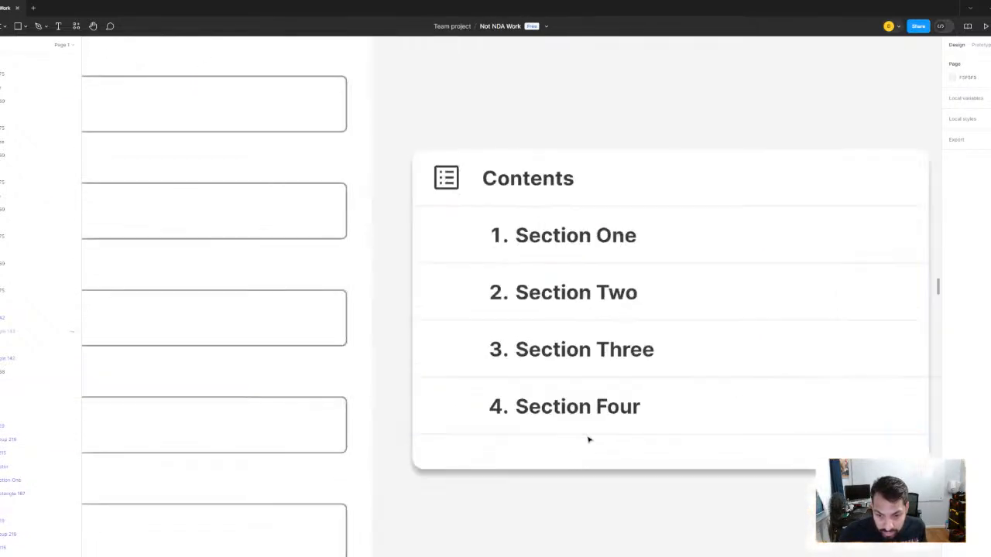
{"action": "left_click", "coordinate": [585, 438]}
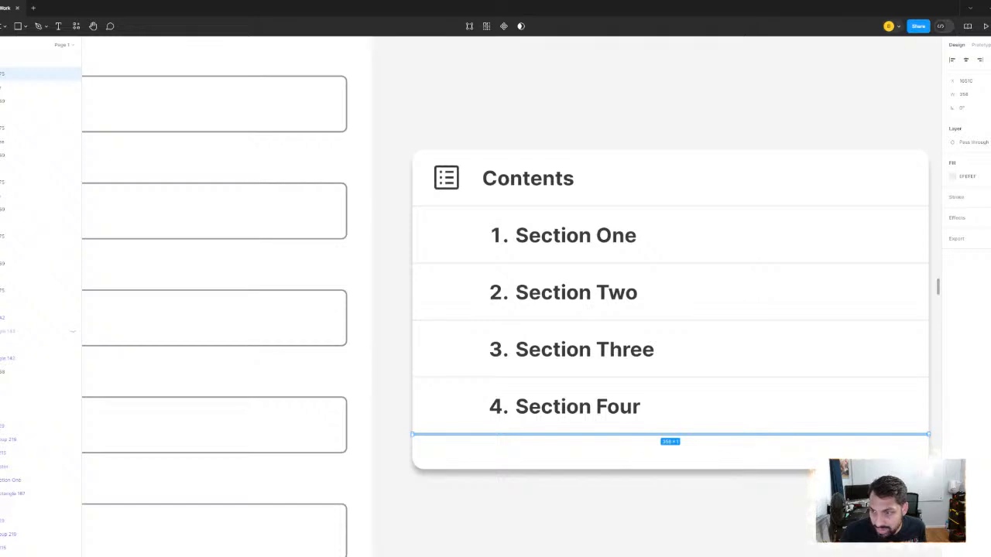
{"action": "left_click", "coordinate": [706, 113]}
{"action": "key", "text": "ctrl+z"}
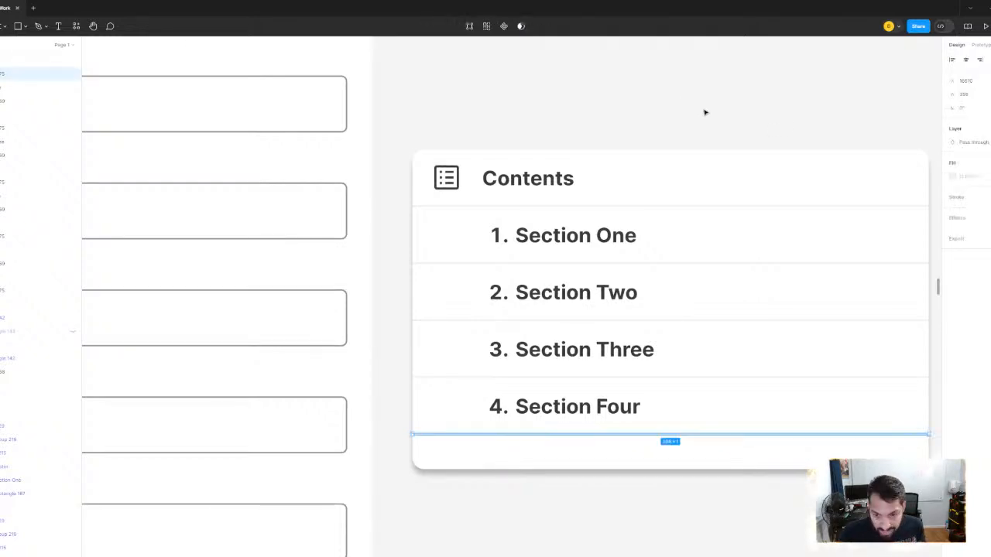
{"action": "left_click", "coordinate": [593, 539]}
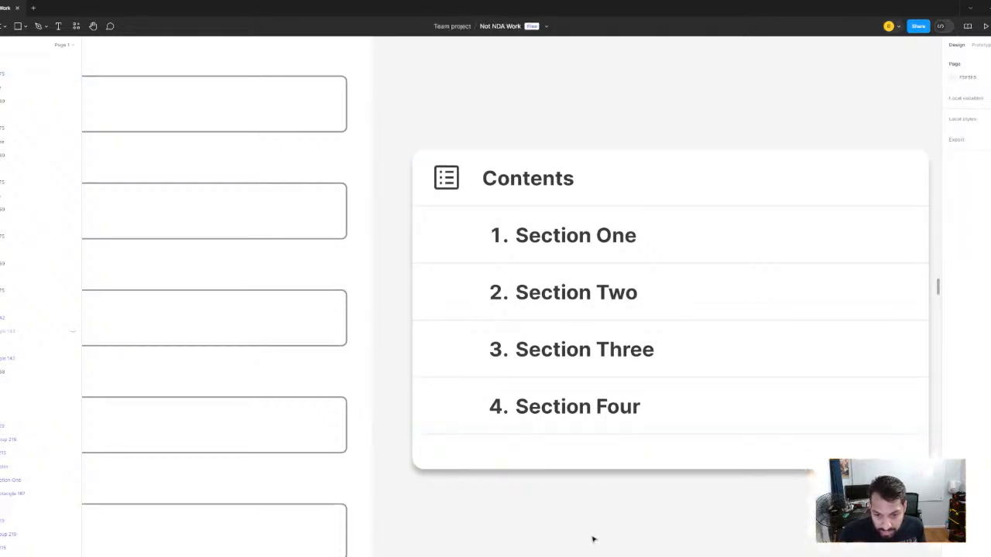
{"action": "scroll", "coordinate": [593, 540], "scroll_direction": "down", "scroll_amount": 3}
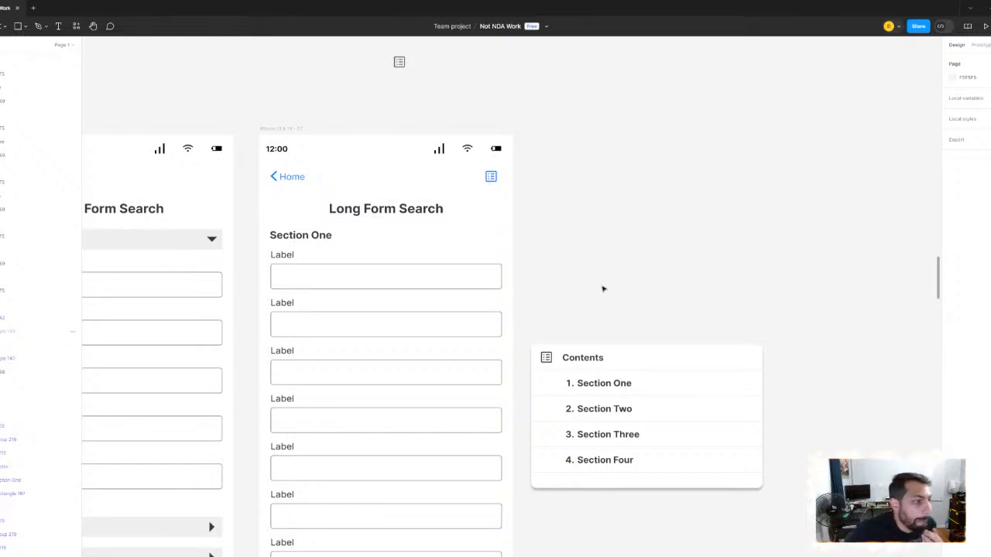
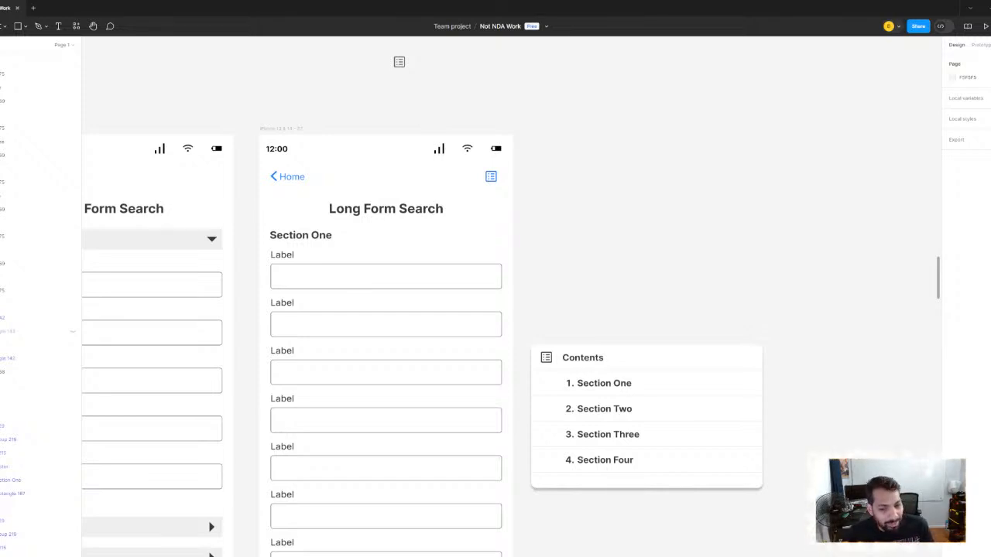
- Examine the Long Form Search screens and the Contents card beside them
{"action": "scroll", "coordinate": [475, 217], "scroll_direction": "up", "scroll_amount": 5}
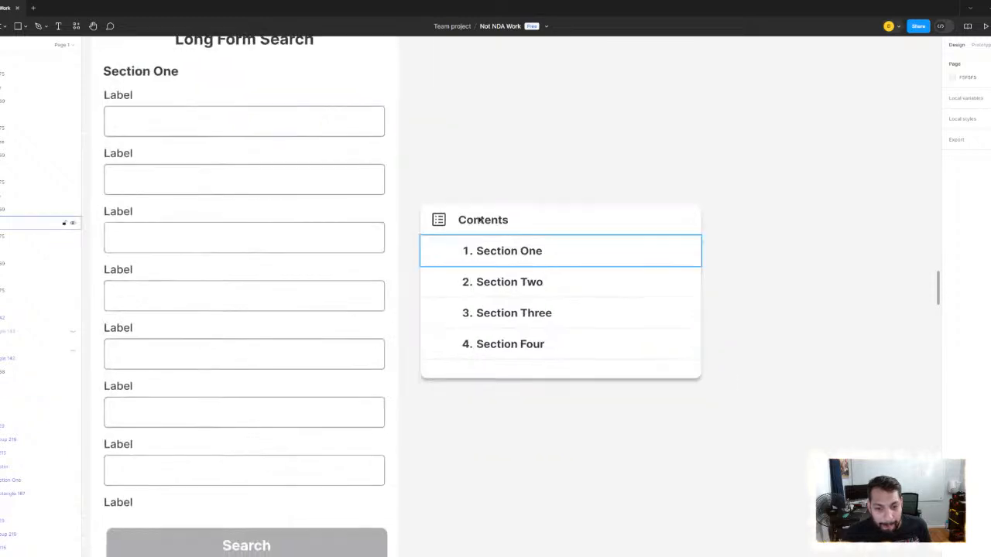
{"action": "scroll", "coordinate": [473, 155], "scroll_direction": "down", "scroll_amount": 5}
{"action": "scroll", "coordinate": [488, 163], "scroll_direction": "up", "scroll_amount": 1}
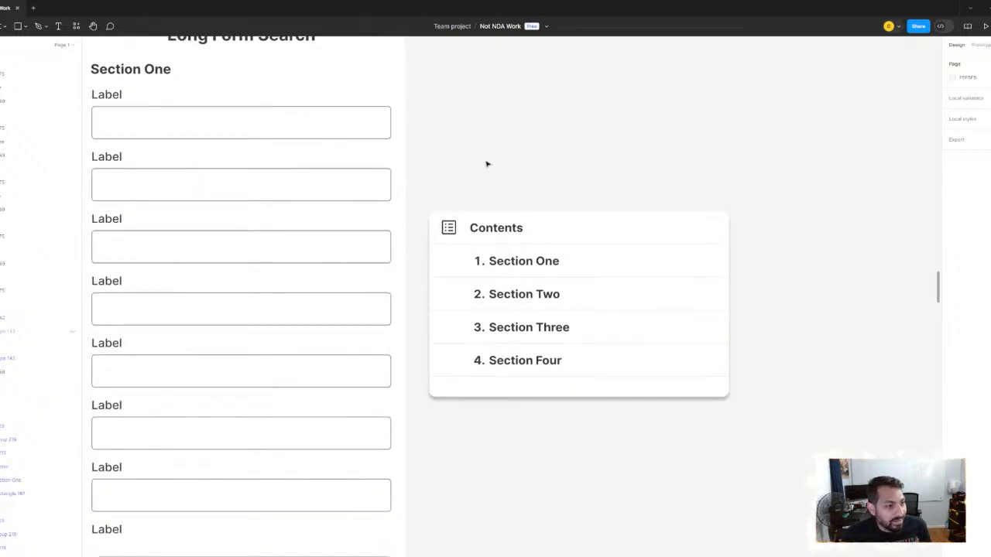
{"action": "scroll", "coordinate": [486, 163], "scroll_direction": "up", "scroll_amount": 1}
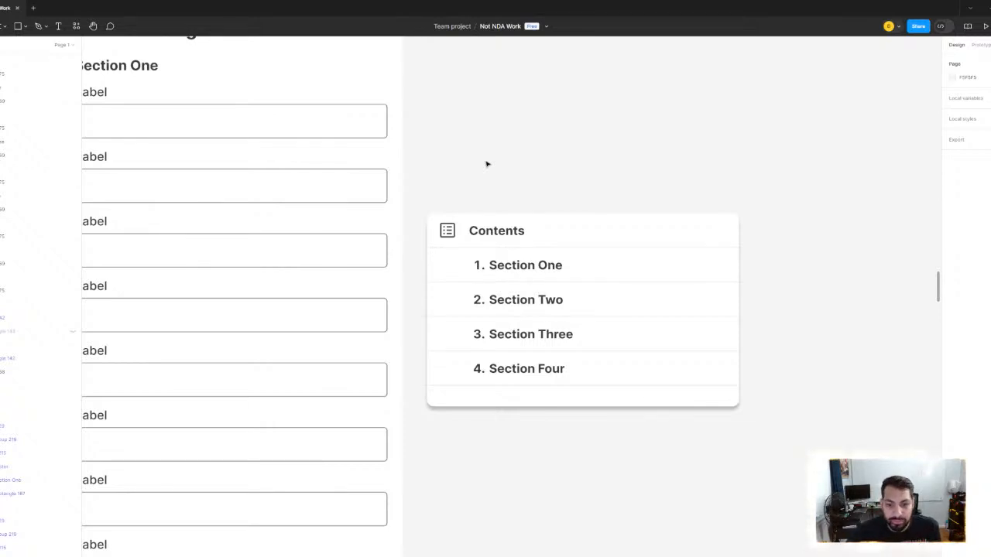
{"action": "scroll", "coordinate": [562, 186], "scroll_direction": "down", "scroll_amount": 5}
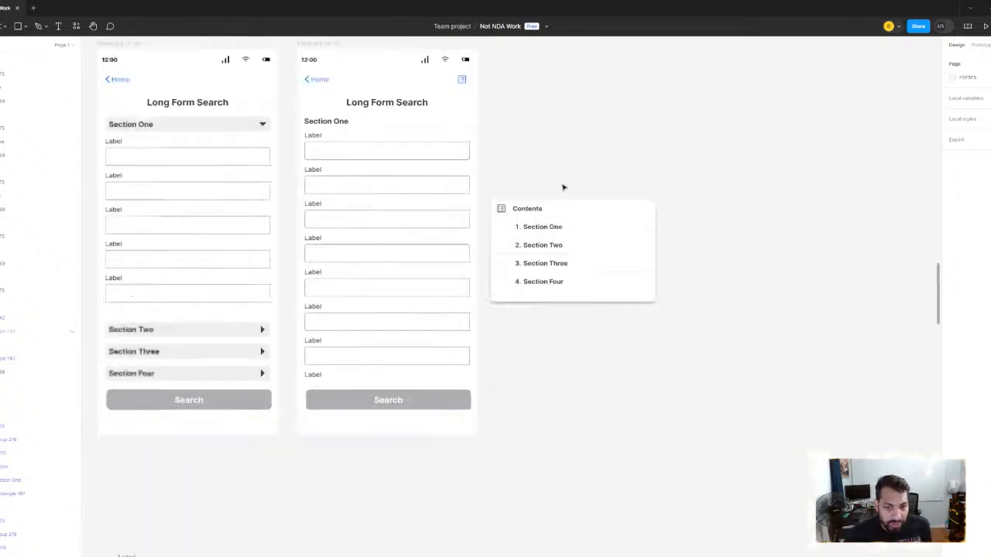
{"action": "scroll", "coordinate": [449, 255], "scroll_direction": "up", "scroll_amount": 3}
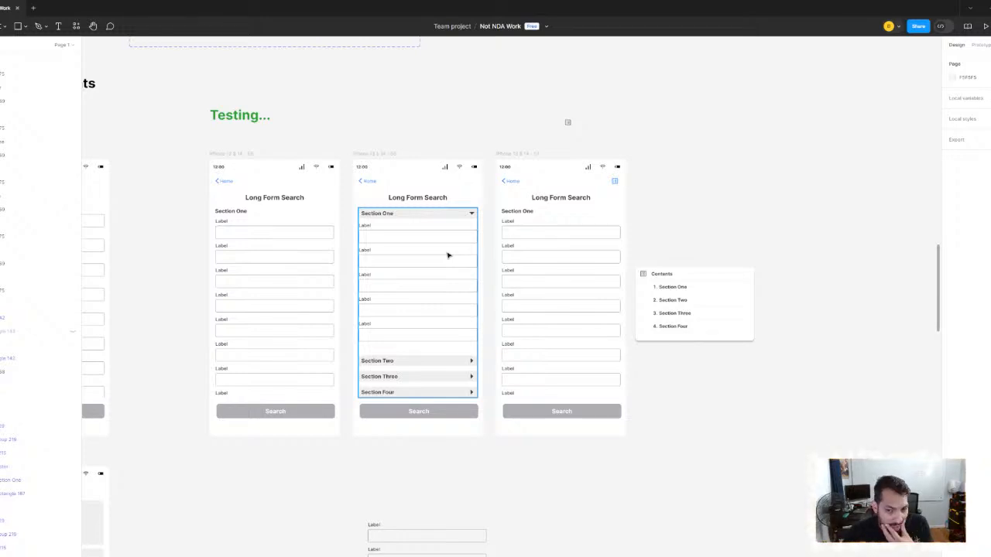
{"action": "scroll", "coordinate": [709, 278], "scroll_direction": "up", "scroll_amount": 3}
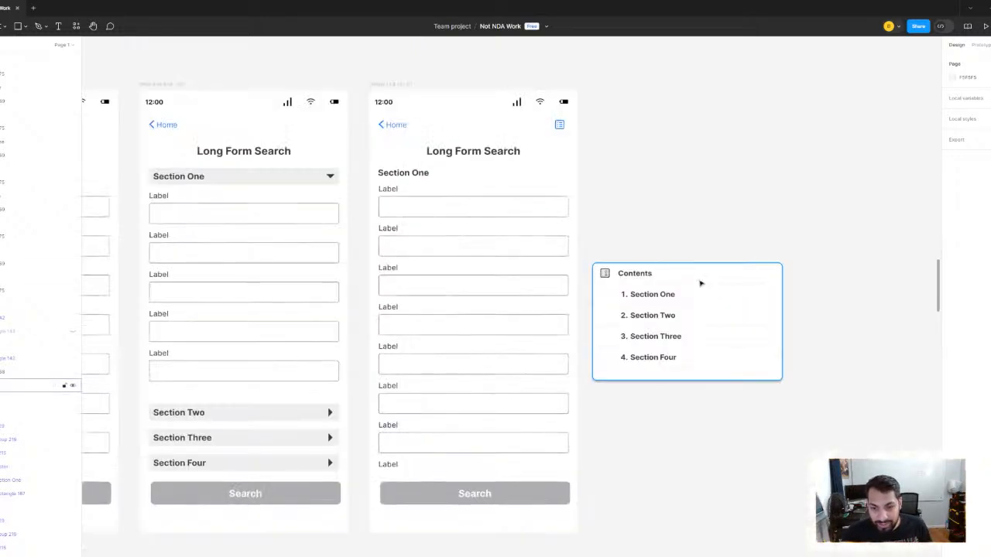
{"action": "left_click", "coordinate": [681, 275]}
{"action": "left_click_drag", "start_coordinate": [683, 304], "coordinate": [702, 294]}
{"action": "key", "text": "ctrl+z"}
{"action": "left_click", "coordinate": [648, 223]}
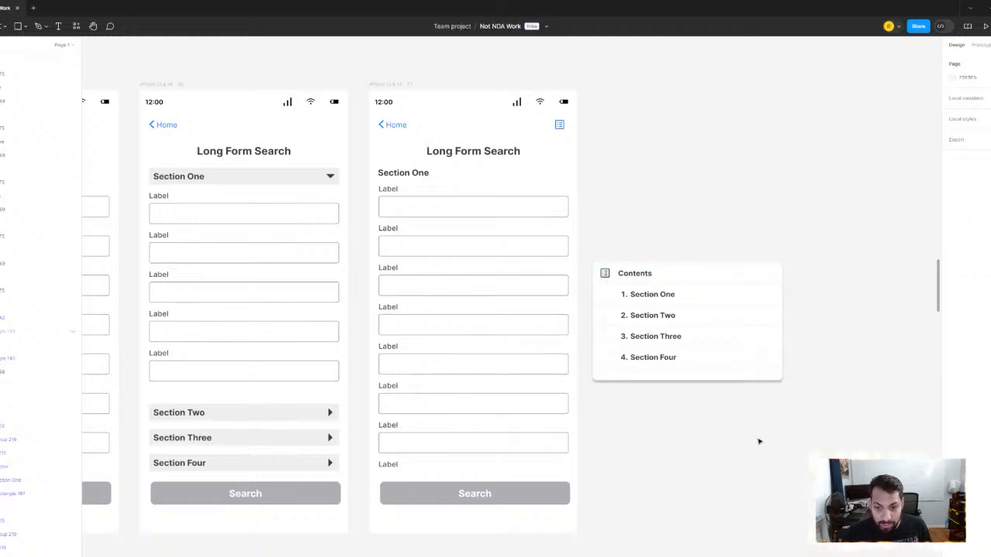
- Move the Contents card onto the third Long Form Search screen, directly beneath the Home link row
{"action": "left_click_drag", "start_coordinate": [582, 242], "coordinate": [800, 447]}
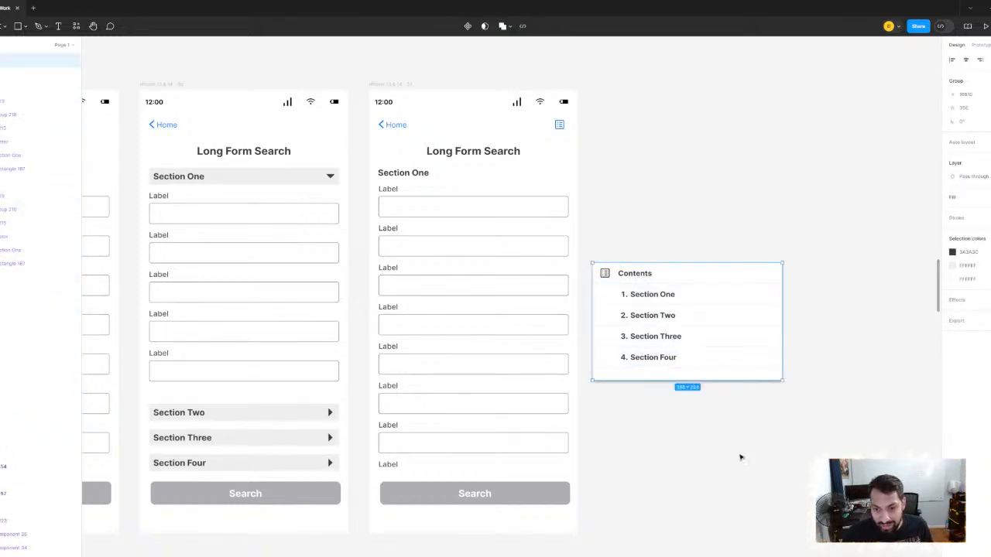
{"action": "scroll", "coordinate": [736, 335], "scroll_direction": "down", "scroll_amount": 2}
{"action": "left_click_drag", "start_coordinate": [735, 335], "coordinate": [560, 277]}
{"action": "scroll", "coordinate": [561, 278], "scroll_direction": "up", "scroll_amount": 2}
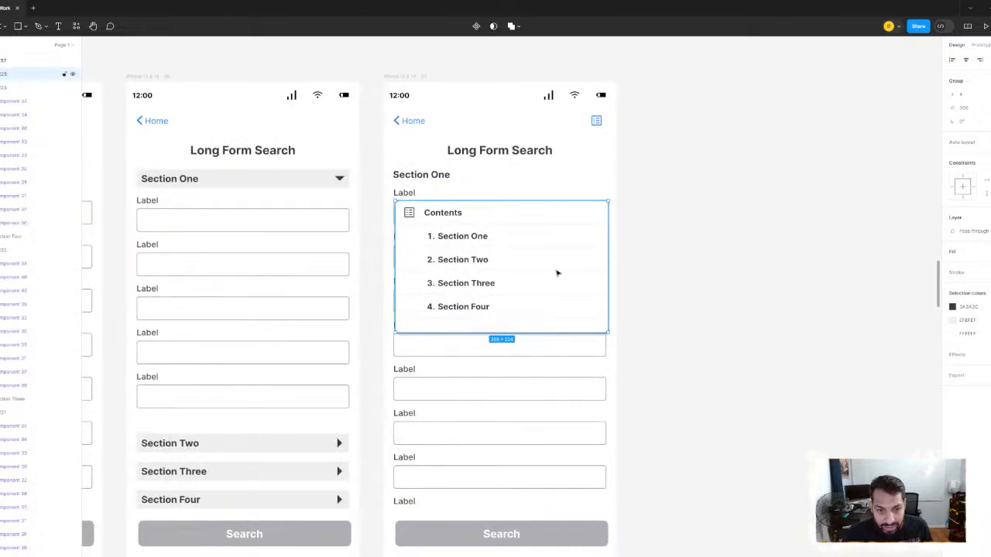
{"action": "scroll", "coordinate": [558, 274], "scroll_direction": "up", "scroll_amount": 3}
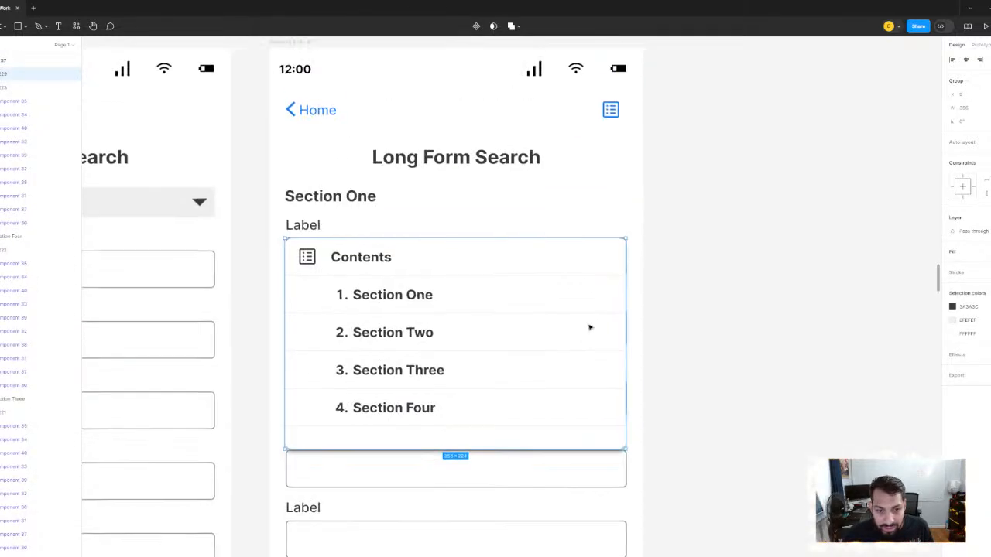
{"action": "left_click_drag", "start_coordinate": [566, 278], "coordinate": [564, 191]}
{"action": "scroll", "coordinate": [564, 192], "scroll_direction": "down", "scroll_amount": 2}
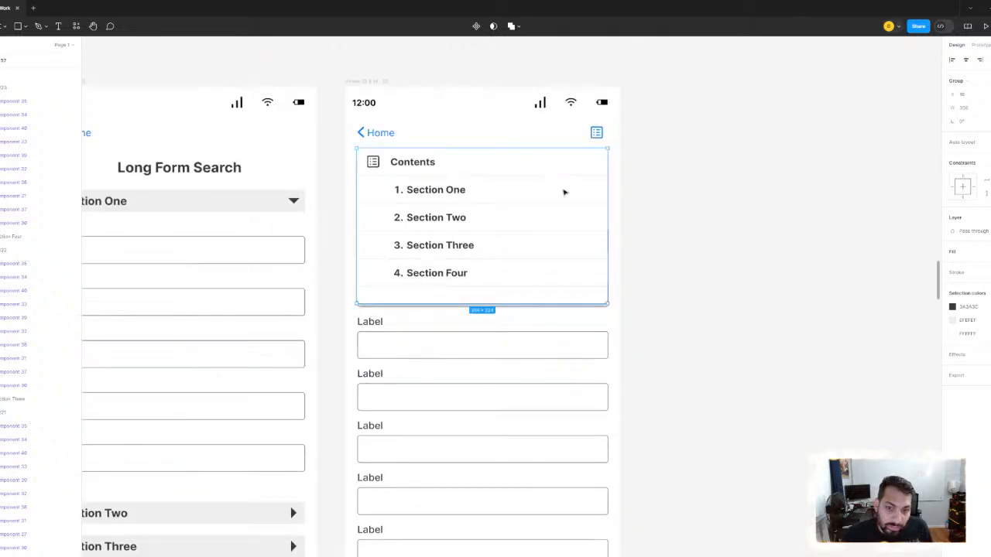
- Centre the Contents card horizontally within the third Long Form Search screen
{"action": "scroll", "coordinate": [564, 192], "scroll_direction": "up", "scroll_amount": 5}
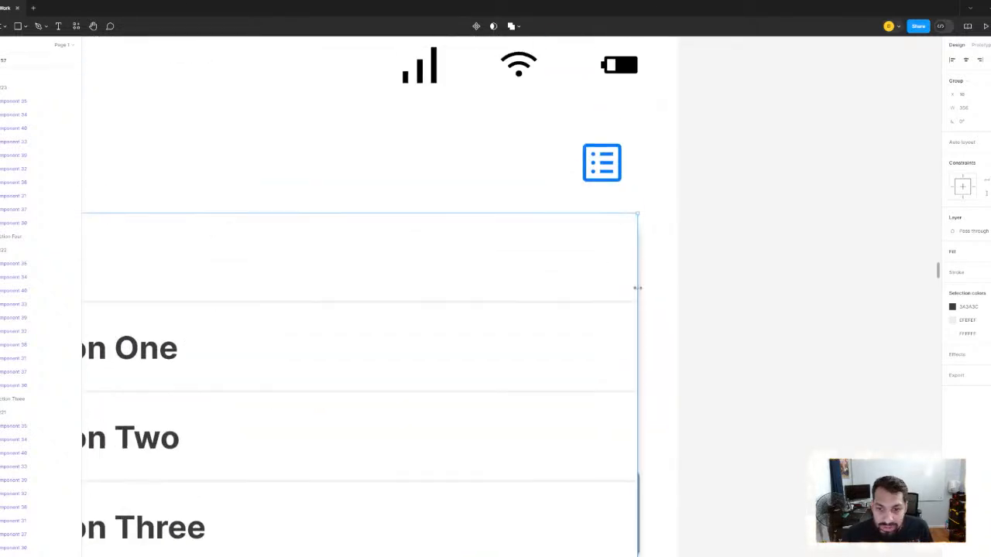
{"action": "scroll", "coordinate": [687, 264], "scroll_direction": "down", "scroll_amount": 1}
{"action": "scroll", "coordinate": [687, 264], "scroll_direction": "down", "scroll_amount": 2}
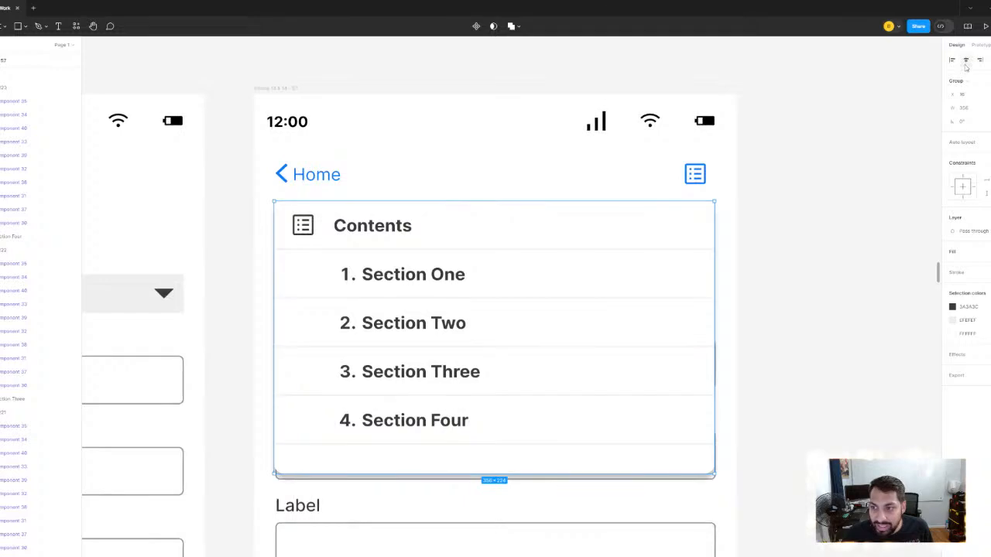
{"action": "scroll", "coordinate": [659, 259], "scroll_direction": "up", "scroll_amount": 2}
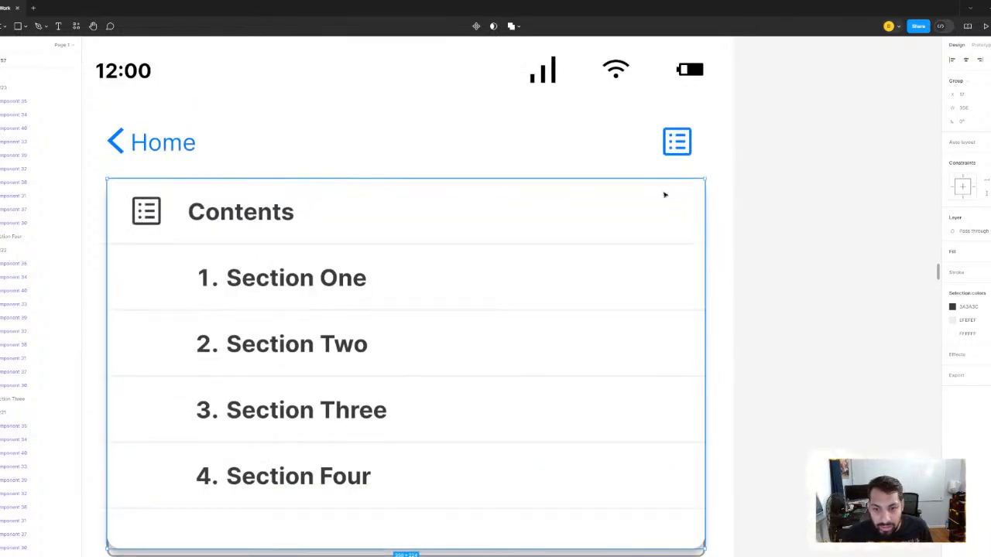
{"action": "mouse_move", "coordinate": [662, 197]}
{"action": "left_mouse_down"}
{"action": "mouse_move", "coordinate": [661, 206]}
{"action": "mouse_move", "coordinate": [660, 196]}
{"action": "left_mouse_up"}
- Move the Contents card off the phone screen onto the empty canvas beside it, near the screen's upper edge
{"action": "scroll", "coordinate": [667, 203], "scroll_direction": "down", "scroll_amount": 2}
{"action": "left_click_drag", "start_coordinate": [600, 285], "coordinate": [845, 246]}
{"action": "left_click_drag", "start_coordinate": [821, 246], "coordinate": [657, 219]}
{"action": "scroll", "coordinate": [490, 247], "scroll_direction": "down", "scroll_amount": 2}
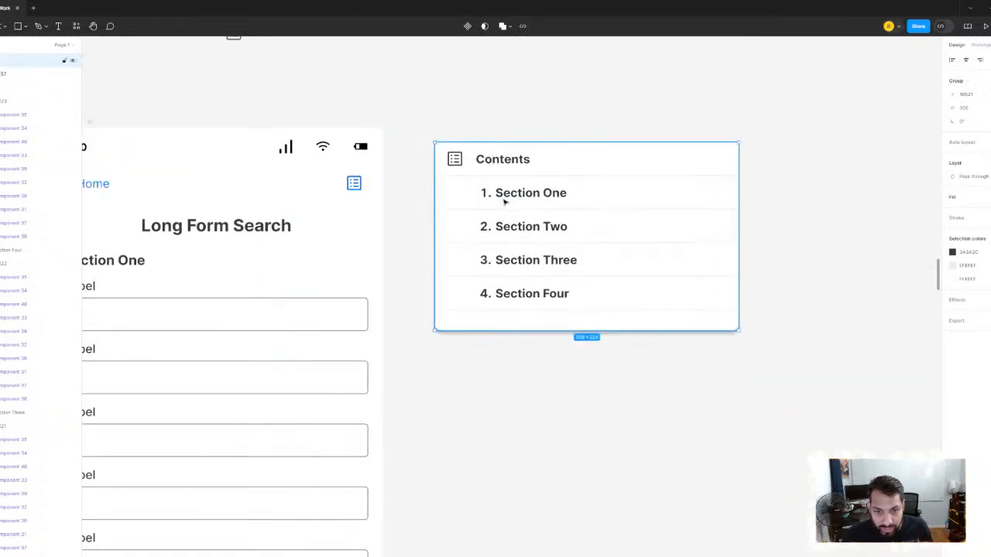
- Set the font weight of the Section One and Section Two entries in the Contents card to Semi Bold
{"action": "left_click", "coordinate": [505, 199]}
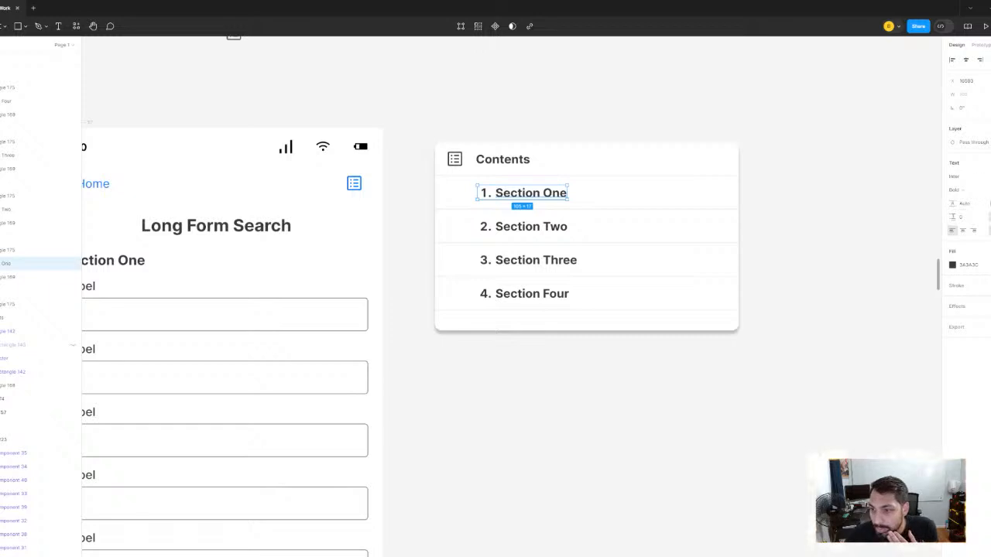
{"action": "left_click", "coordinate": [955, 190]}
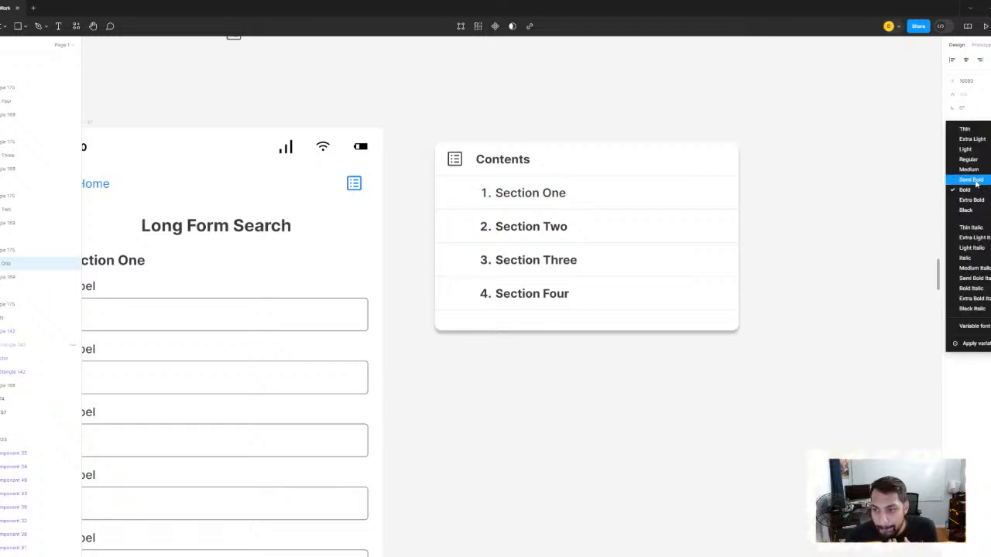
{"action": "key", "text": "Escape"}
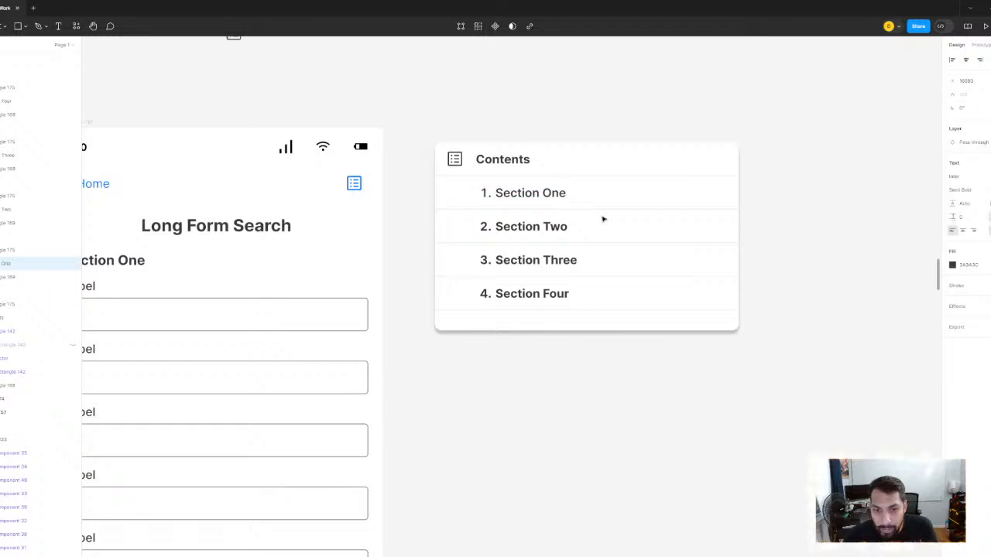
{"action": "left_click", "coordinate": [518, 231]}
{"action": "left_click", "coordinate": [984, 193]}
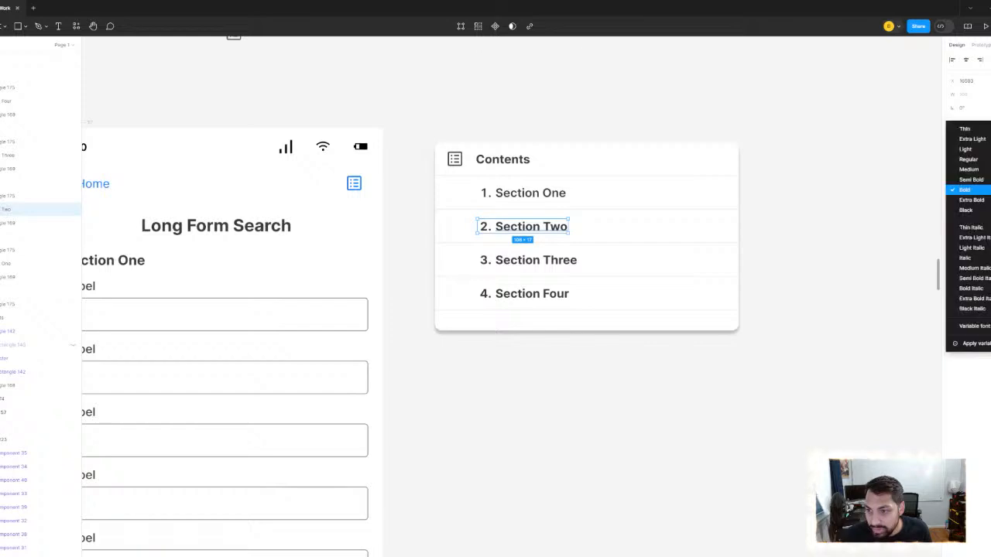
{"action": "left_click", "coordinate": [968, 179]}
{"action": "left_click", "coordinate": [837, 194]}
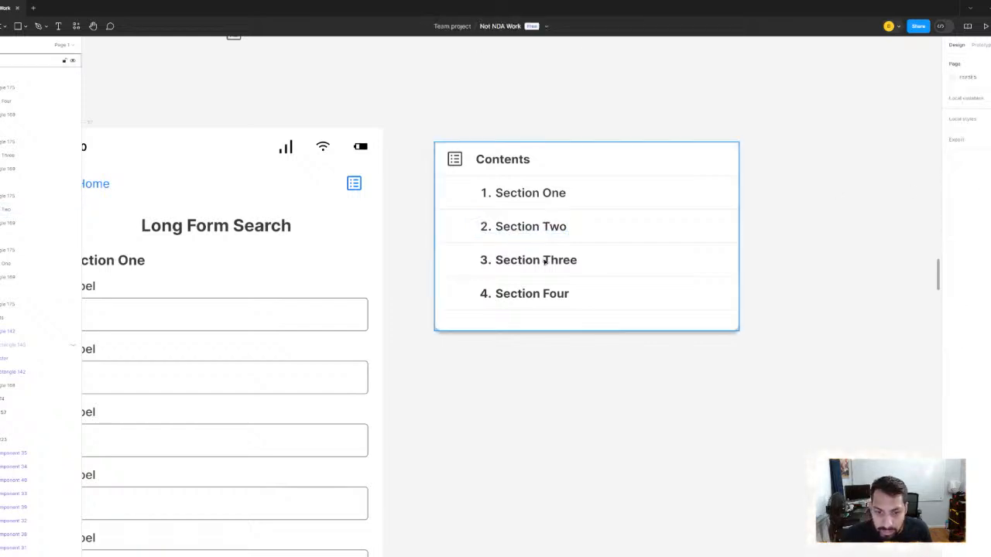
- Set the font weight of the Section Three entry in the Contents card to Semi Bold
{"action": "left_click", "coordinate": [544, 261]}
{"action": "double_click", "coordinate": [545, 262]}
{"action": "double_click", "coordinate": [544, 262]}
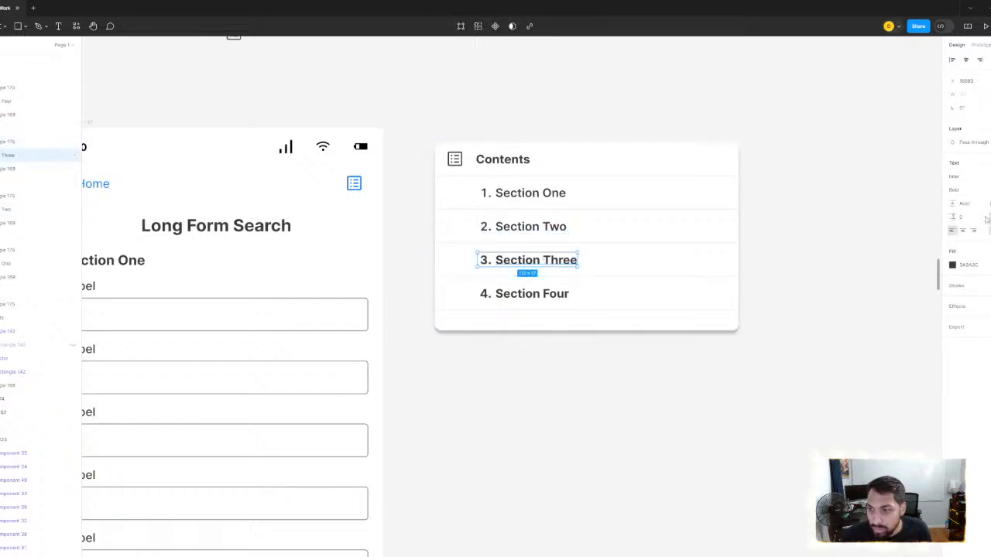
{"action": "left_click", "coordinate": [984, 191]}
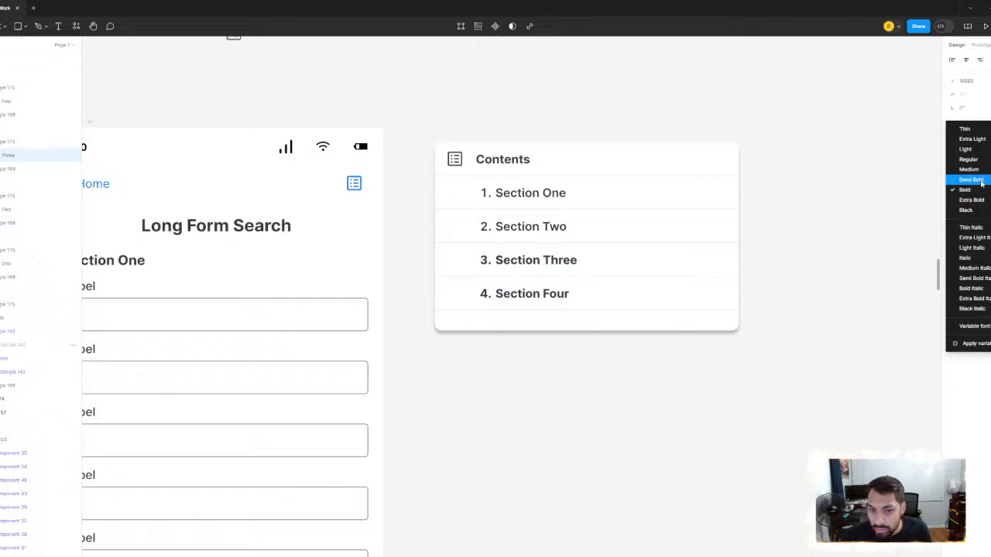
{"action": "left_click", "coordinate": [967, 179]}
{"action": "left_click", "coordinate": [813, 233]}
- Set the font weight of the Section Four entry in the Contents card to Semi Bold
{"action": "left_click", "coordinate": [533, 293]}
{"action": "double_click", "coordinate": [532, 294]}
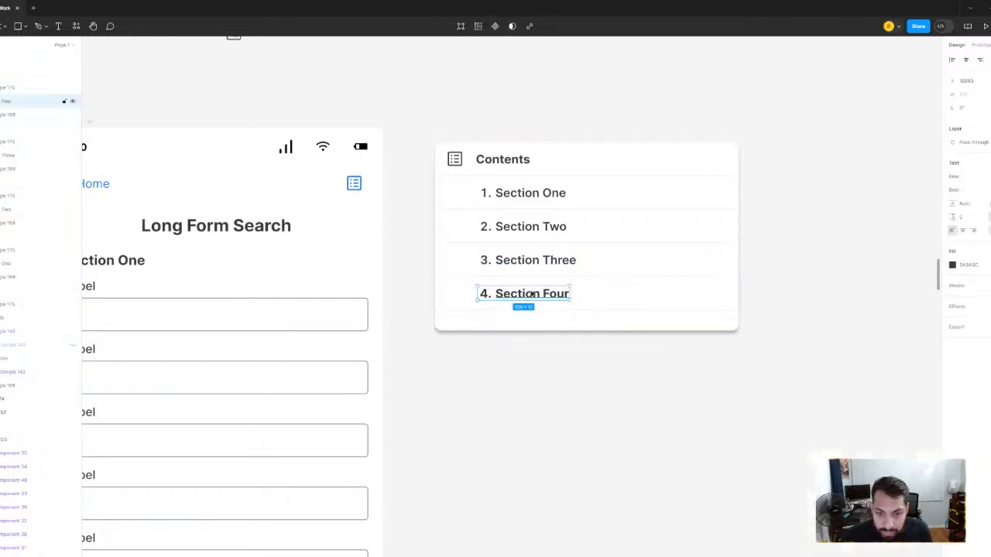
{"action": "left_click", "coordinate": [984, 190]}
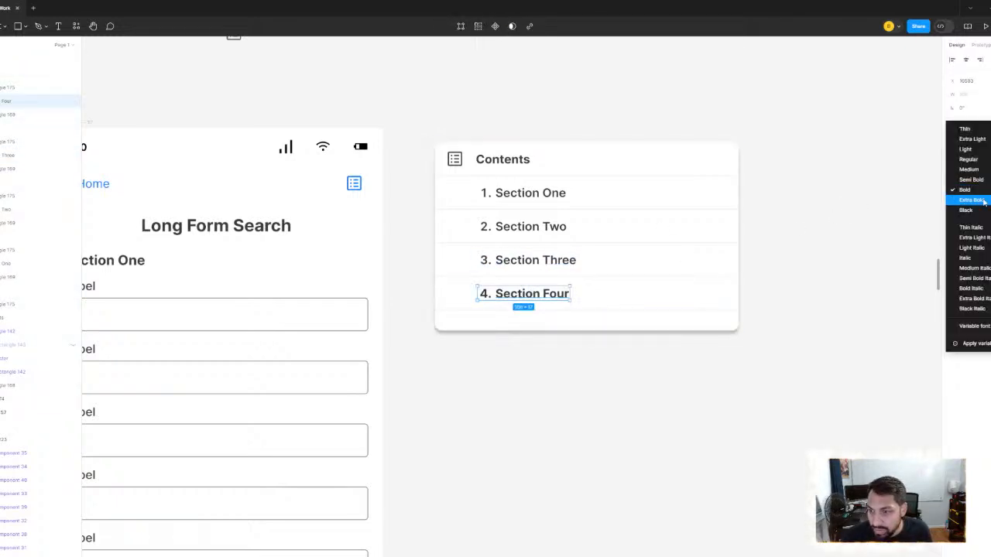
{"action": "left_click", "coordinate": [967, 179]}
{"action": "left_click", "coordinate": [820, 213]}
- Examine the blue list icon in the third screen's header and its size relative to the whole layout
{"action": "scroll", "coordinate": [821, 214], "scroll_direction": "down", "scroll_amount": 3}
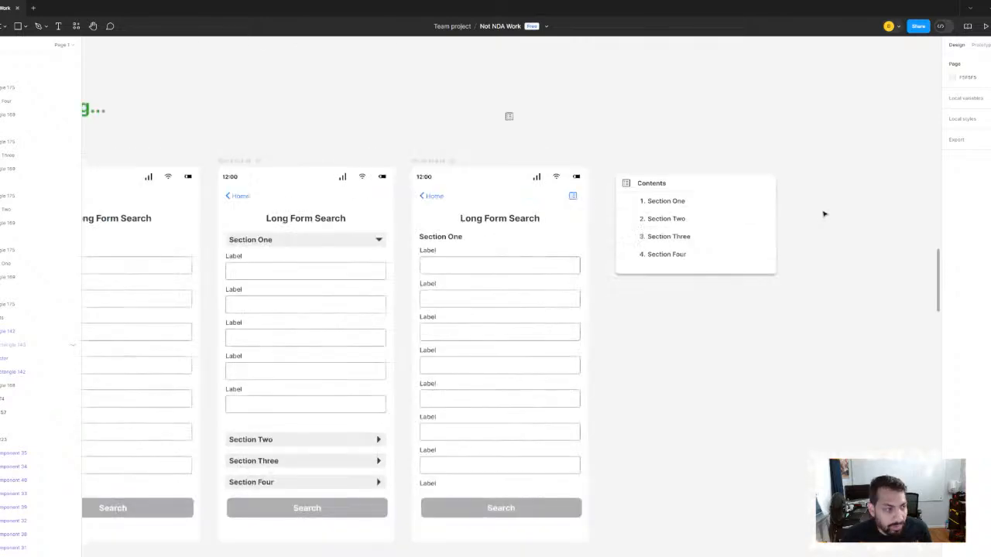
{"action": "left_click_drag", "start_coordinate": [720, 237], "coordinate": [701, 144]}
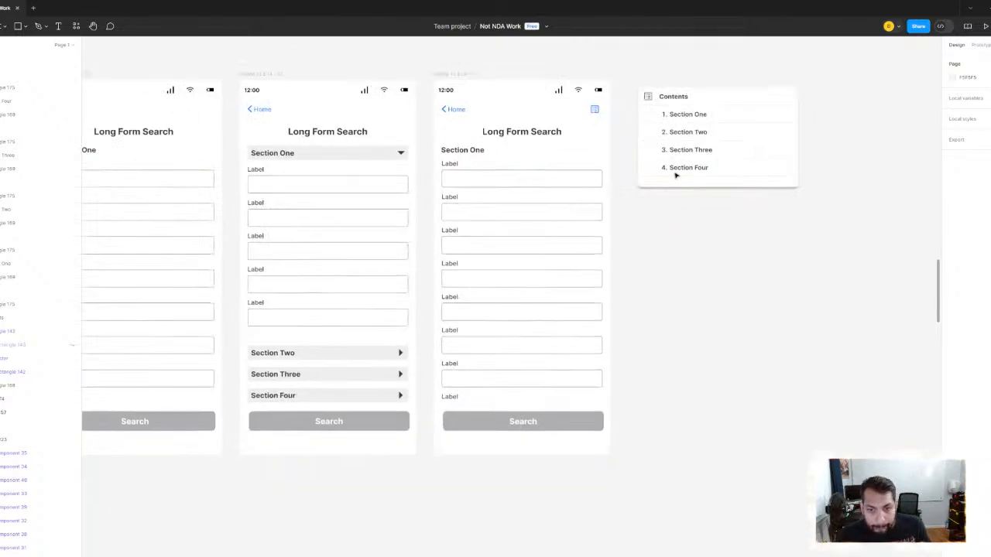
{"action": "scroll", "coordinate": [593, 122], "scroll_direction": "up", "scroll_amount": 10}
{"action": "left_click", "coordinate": [632, 140]}
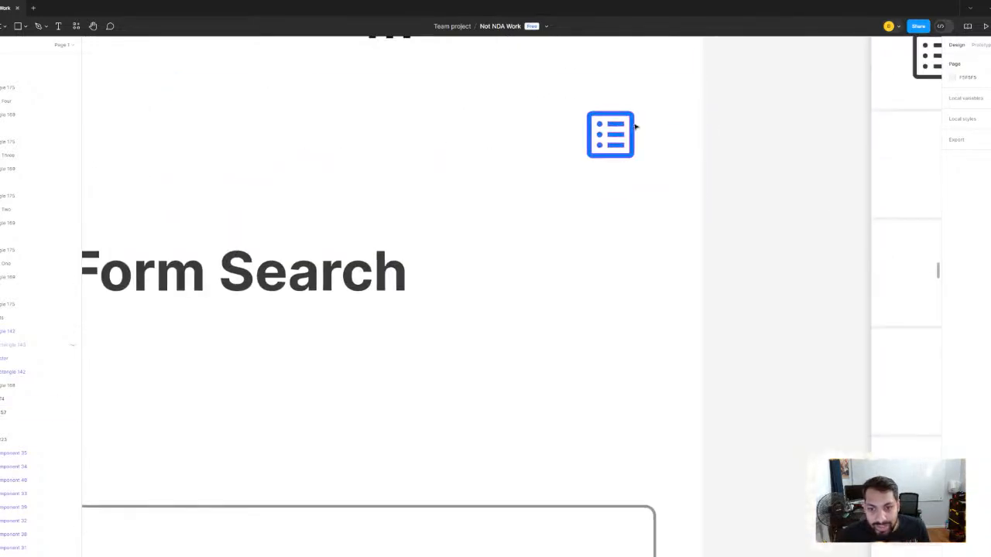
{"action": "scroll", "coordinate": [725, 189], "scroll_direction": "down", "scroll_amount": 10}
{"action": "left_click", "coordinate": [709, 125]}
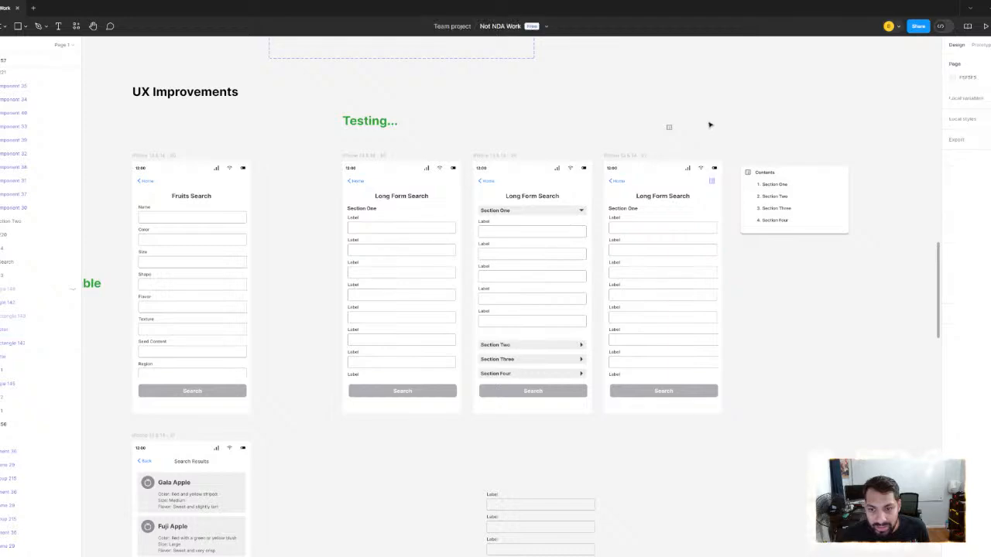
{"action": "left_click_drag", "start_coordinate": [544, 127], "coordinate": [812, 194]}
{"action": "left_click_drag", "start_coordinate": [718, 184], "coordinate": [376, 122]}
{"action": "scroll", "coordinate": [552, 156], "scroll_direction": "up", "scroll_amount": 3}
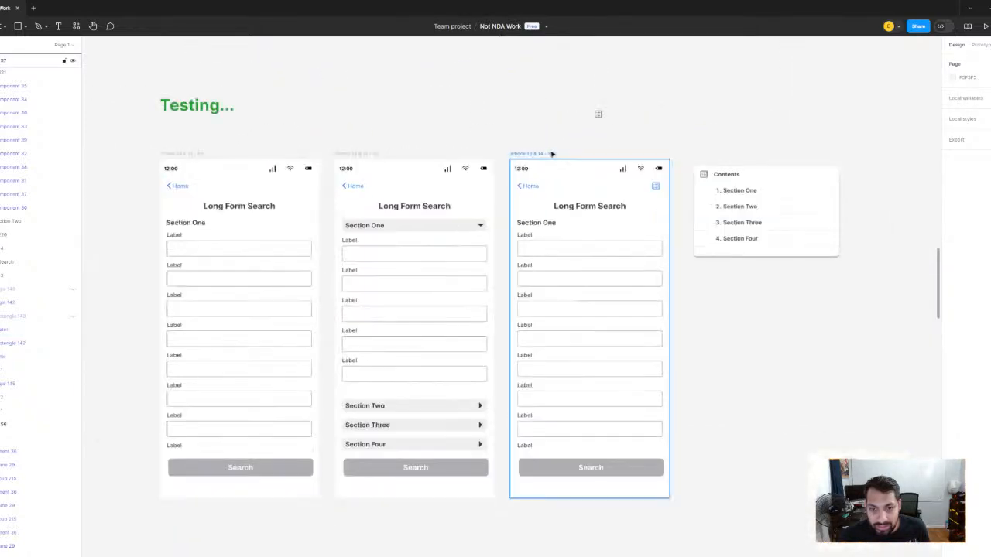
- Preview the third Long Form Search screen as a prototype, then close the preview and clear the selection
{"action": "left_click", "coordinate": [542, 155]}
{"action": "left_click", "coordinate": [985, 28]}
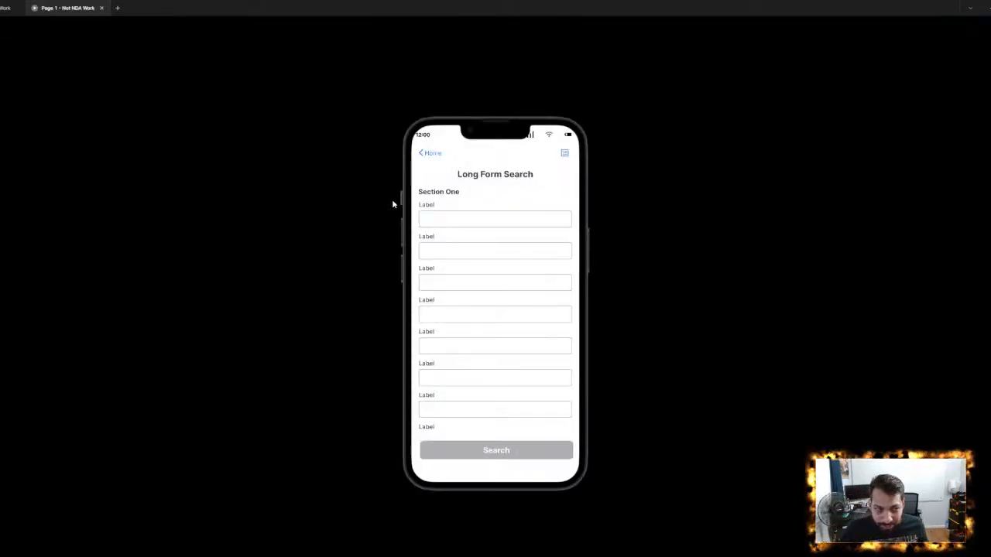
{"action": "left_click", "coordinate": [102, 7]}
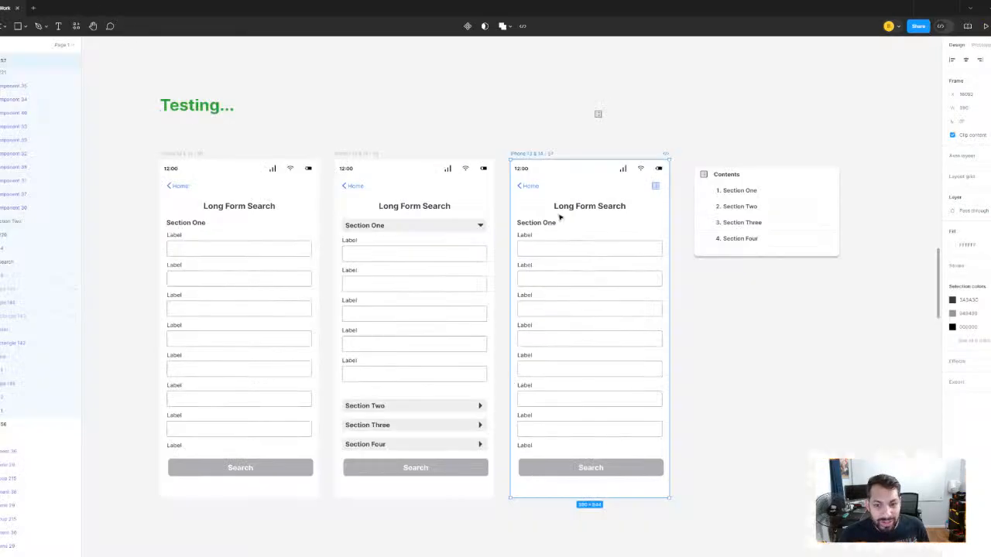
{"action": "left_click", "coordinate": [449, 193]}
- Resize the blue list icon in the small icon component set to 20 × 20
{"action": "scroll", "coordinate": [449, 191], "scroll_direction": "up", "scroll_amount": 1}
{"action": "scroll", "coordinate": [648, 230], "scroll_direction": "down", "scroll_amount": 4}
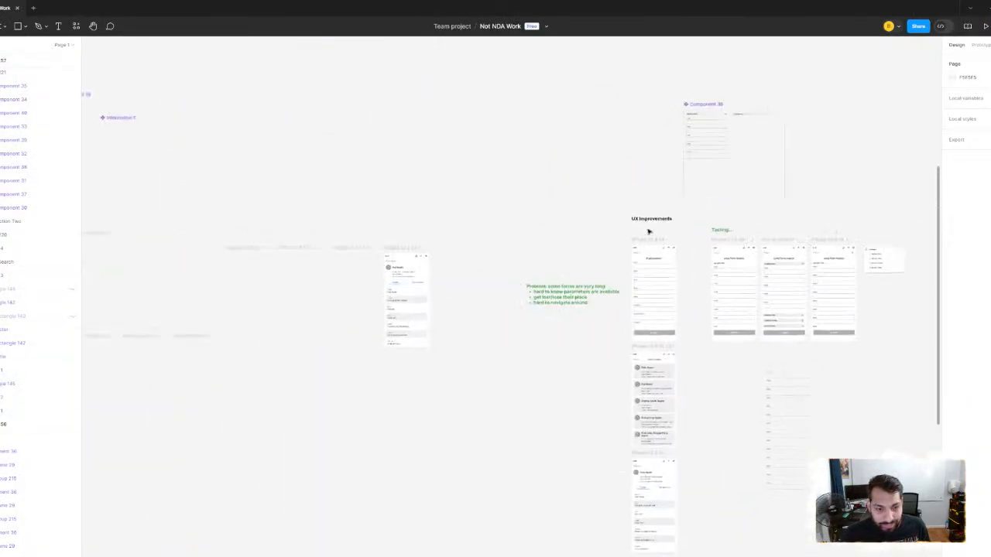
{"action": "scroll", "coordinate": [439, 263], "scroll_direction": "left", "scroll_amount": 8}
{"action": "scroll", "coordinate": [285, 227], "scroll_direction": "up", "scroll_amount": 10}
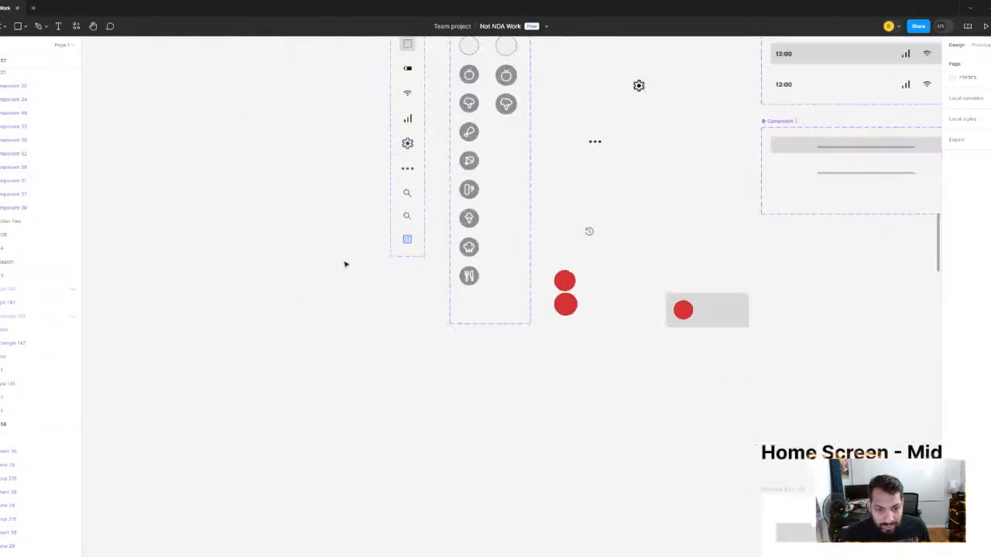
{"action": "scroll", "coordinate": [467, 223], "scroll_direction": "up", "scroll_amount": 2}
{"action": "left_click", "coordinate": [466, 224]}
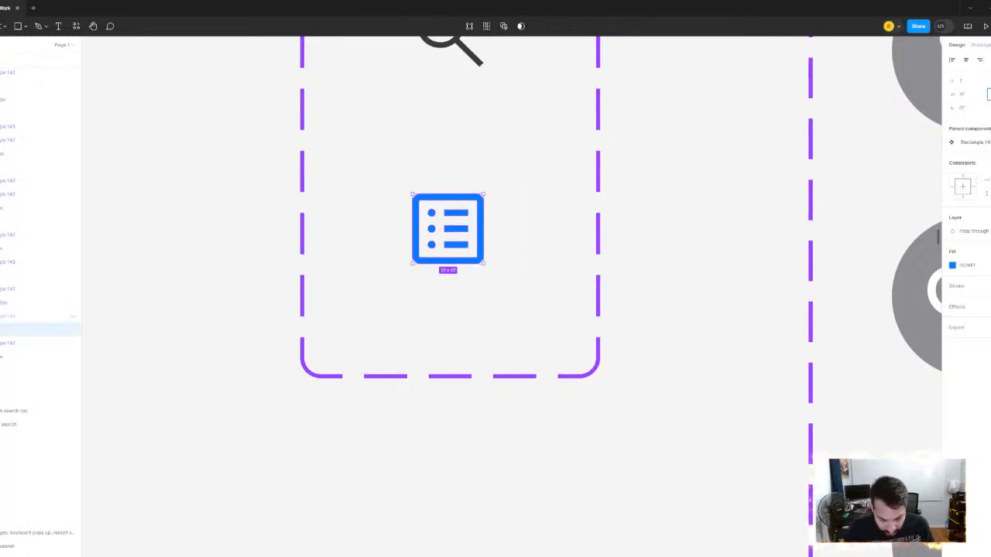
{"action": "key", "text": "Return"}
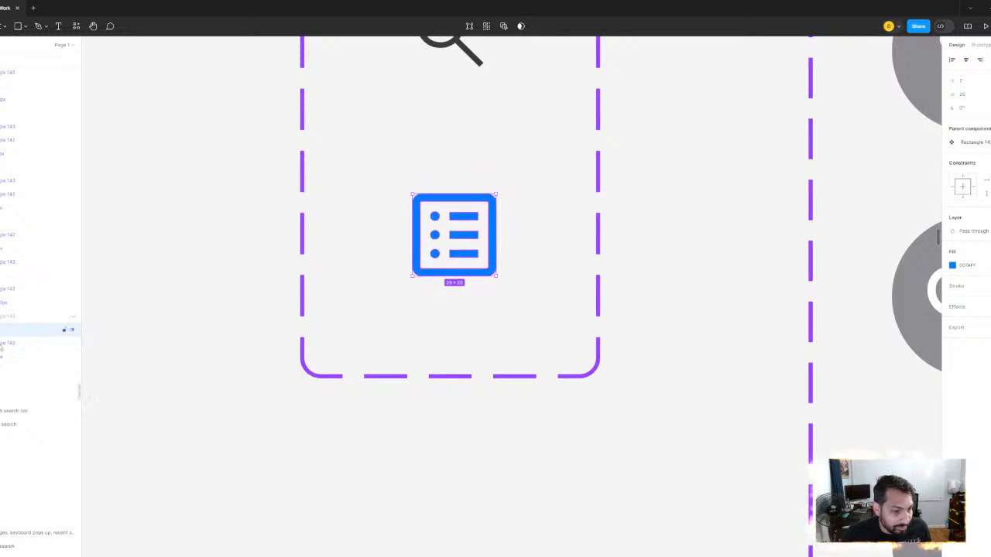
- Center the blue list icon horizontally and vertically with its 32 × 32 bounding rectangle in the small icon component set
{"action": "left_click", "coordinate": [26, 350], "text": "shift"}
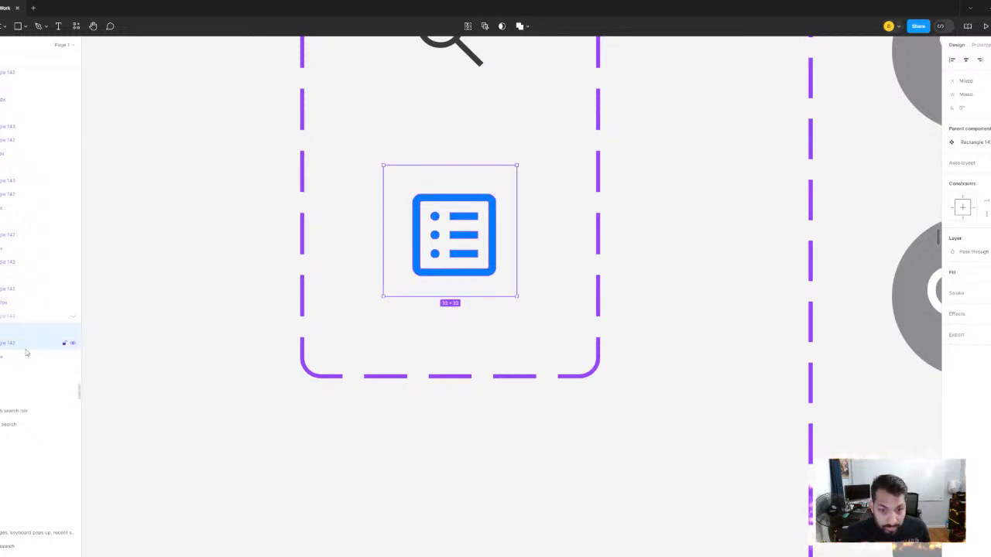
{"action": "left_click", "coordinate": [966, 59]}
{"action": "left_click", "coordinate": [990, 60]}
- Return to the Long Form Search screens and examine the list icon's size in the third screen's header
{"action": "scroll", "coordinate": [657, 223], "scroll_direction": "down", "scroll_amount": 6}
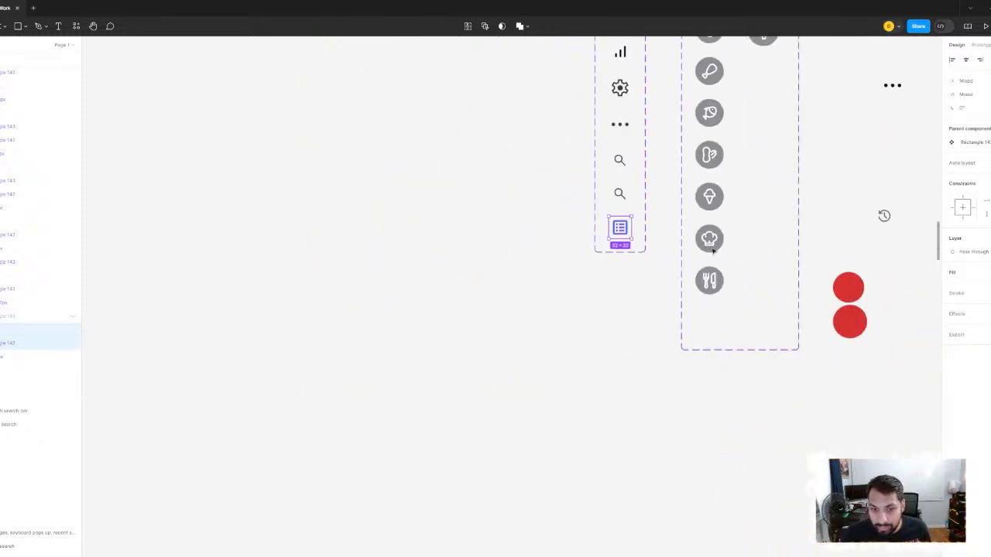
{"action": "left_click_drag", "start_coordinate": [720, 248], "coordinate": [309, 198]}
{"action": "scroll", "coordinate": [619, 225], "scroll_direction": "down", "scroll_amount": 1}
{"action": "left_click_drag", "start_coordinate": [867, 255], "coordinate": [332, 134]}
{"action": "left_click_drag", "start_coordinate": [875, 310], "coordinate": [423, 186]}
{"action": "left_click", "coordinate": [648, 263]}
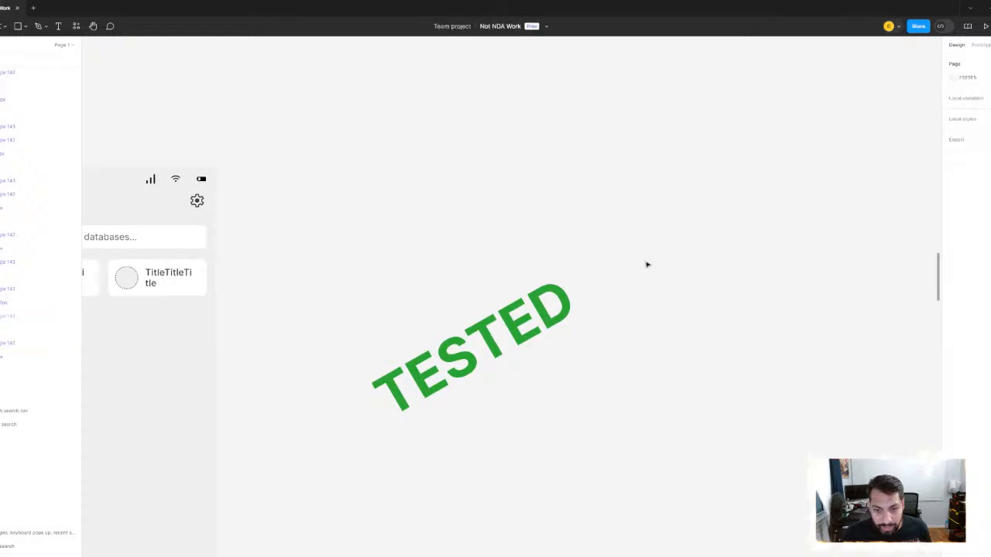
{"action": "scroll", "coordinate": [648, 262], "scroll_direction": "down", "scroll_amount": 7}
{"action": "scroll", "coordinate": [686, 240], "scroll_direction": "up", "scroll_amount": 10}
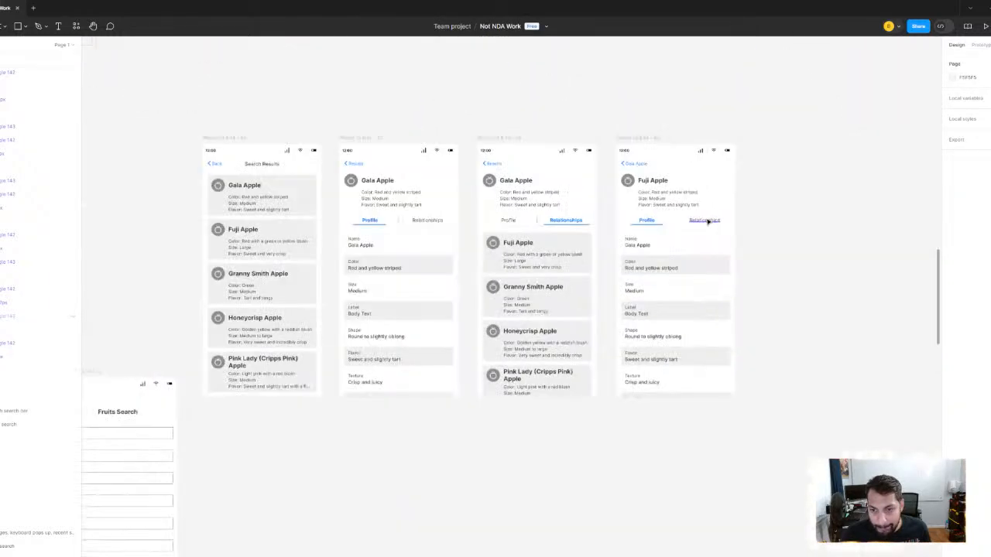
{"action": "scroll", "coordinate": [619, 235], "scroll_direction": "down", "scroll_amount": 2}
{"action": "left_click_drag", "start_coordinate": [696, 224], "coordinate": [345, 228]}
{"action": "left_click_drag", "start_coordinate": [830, 182], "coordinate": [550, 199]}
{"action": "scroll", "coordinate": [610, 197], "scroll_direction": "up", "scroll_amount": 4}
{"action": "scroll", "coordinate": [515, 206], "scroll_direction": "up", "scroll_amount": 3}
{"action": "scroll", "coordinate": [516, 210], "scroll_direction": "down", "scroll_amount": 2}
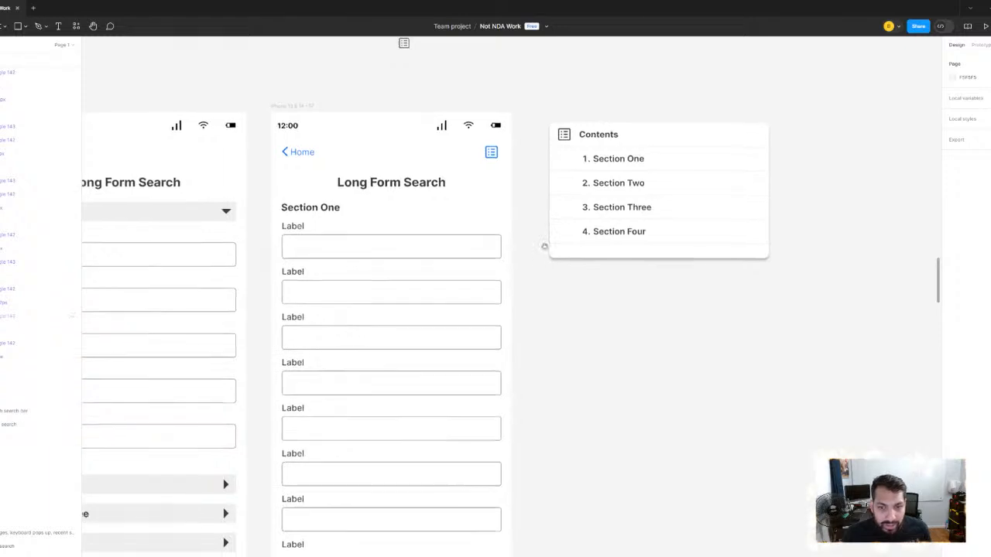
{"action": "scroll", "coordinate": [557, 247], "scroll_direction": "down", "scroll_amount": 2}
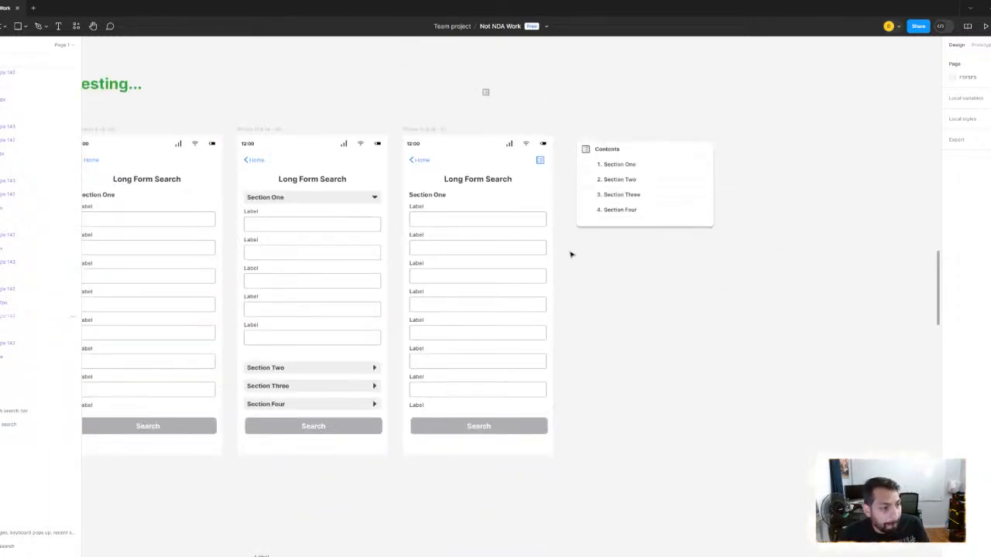
- Move the Contents card onto the third Long Form Search screen, directly beneath its header bar
{"action": "scroll", "coordinate": [596, 232], "scroll_direction": "up", "scroll_amount": 2}
{"action": "scroll", "coordinate": [595, 234], "scroll_direction": "down", "scroll_amount": 3}
{"action": "left_click_drag", "start_coordinate": [454, 246], "coordinate": [519, 210]}
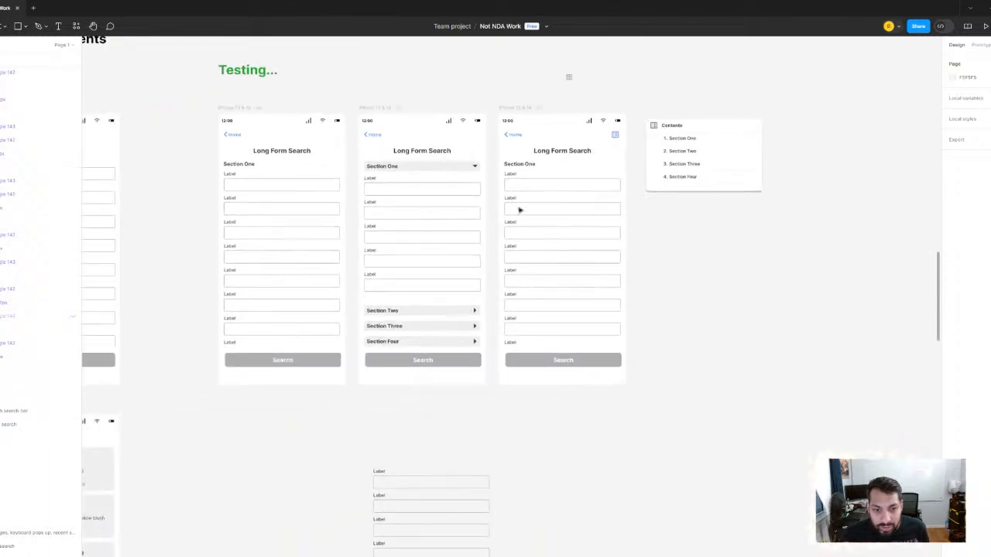
{"action": "scroll", "coordinate": [612, 180], "scroll_direction": "down", "scroll_amount": 2}
{"action": "scroll", "coordinate": [653, 169], "scroll_direction": "up", "scroll_amount": 2}
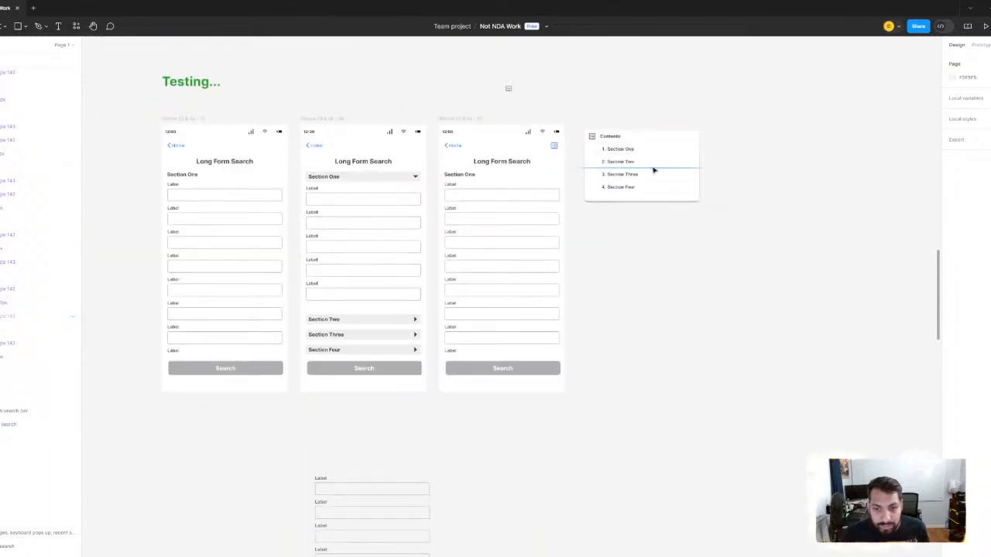
{"action": "scroll", "coordinate": [653, 171], "scroll_direction": "up", "scroll_amount": 3}
{"action": "left_click_drag", "start_coordinate": [655, 162], "coordinate": [469, 210]}
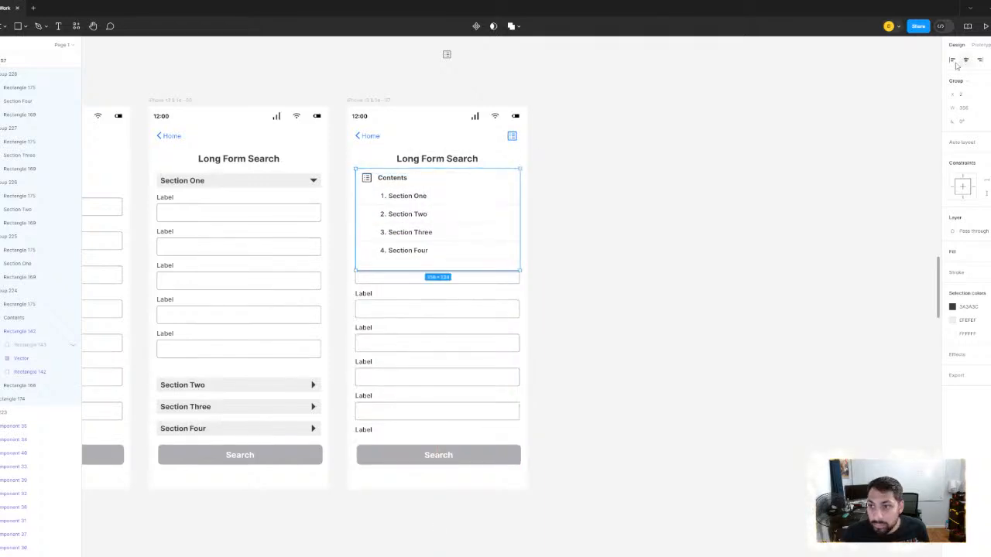
{"action": "scroll", "coordinate": [495, 245], "scroll_direction": "up", "scroll_amount": 5}
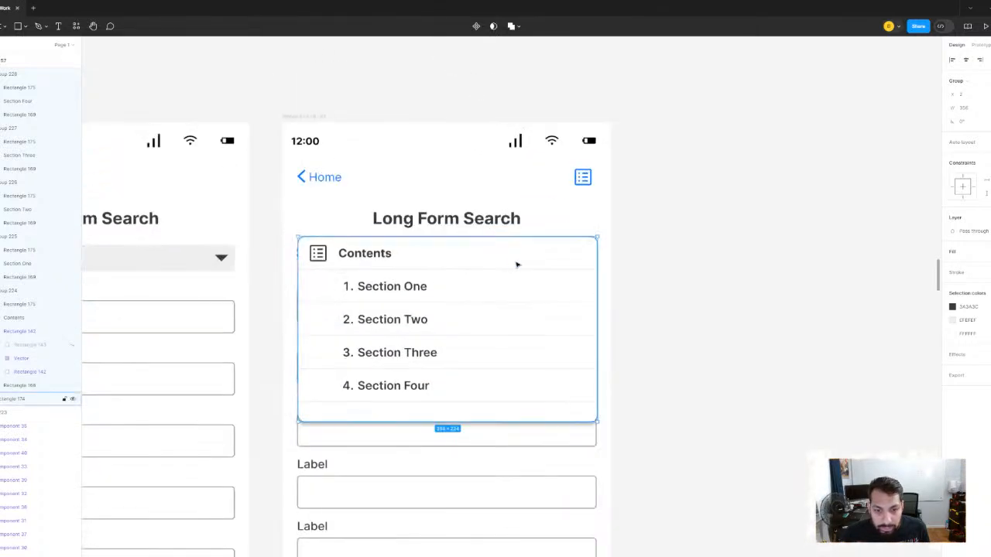
{"action": "left_click_drag", "start_coordinate": [518, 231], "coordinate": [521, 221]}
- Check the header bar against the Contents card and center the card horizontally on the third screen
{"action": "left_click", "coordinate": [595, 183]}
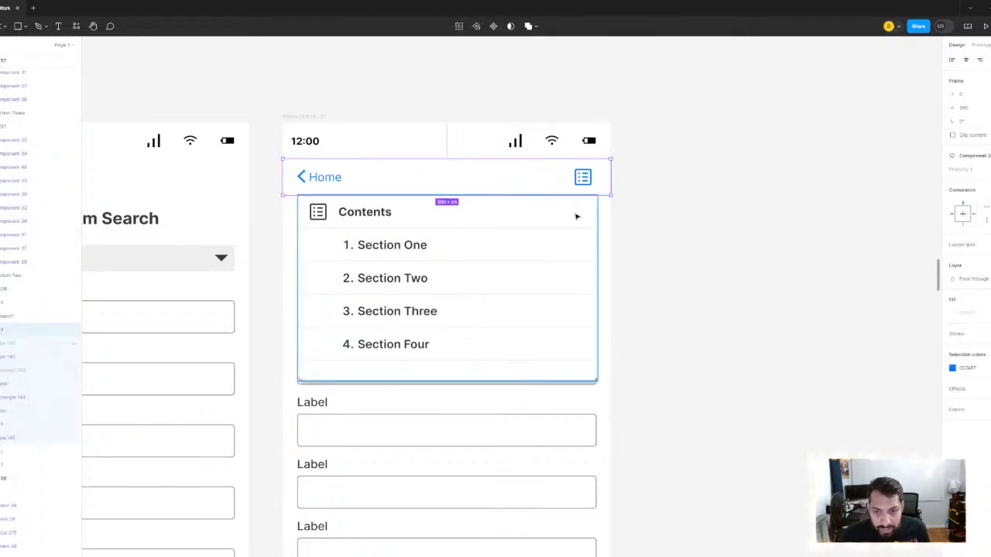
{"action": "scroll", "coordinate": [576, 217], "scroll_direction": "up", "scroll_amount": 5}
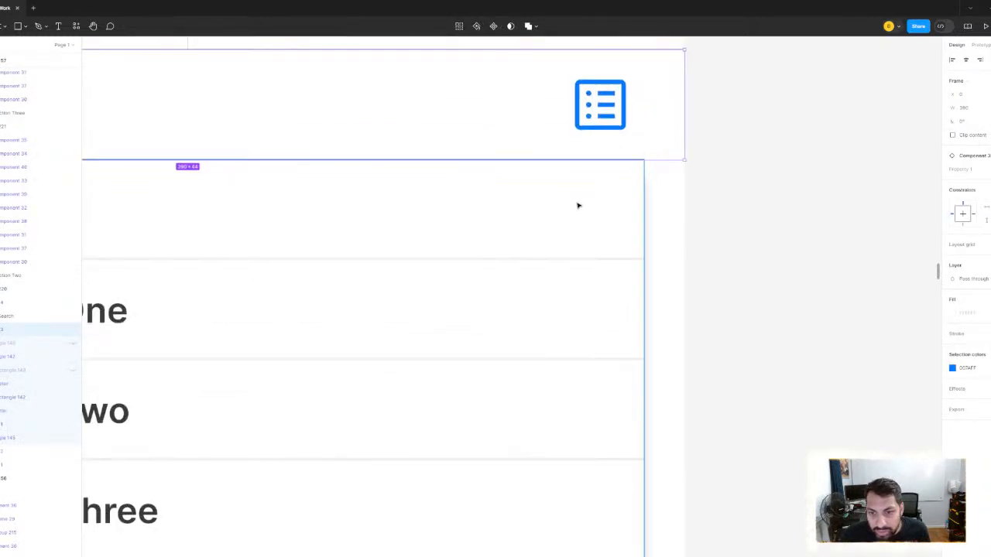
{"action": "scroll", "coordinate": [576, 205], "scroll_direction": "down", "scroll_amount": 4}
{"action": "scroll", "coordinate": [715, 214], "scroll_direction": "down", "scroll_amount": 4}
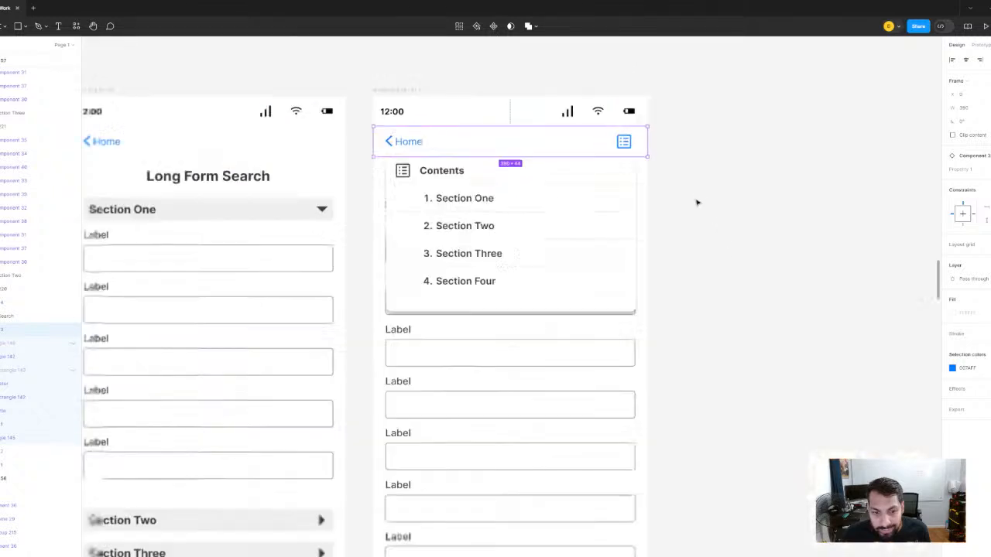
{"action": "scroll", "coordinate": [697, 203], "scroll_direction": "down", "scroll_amount": 2}
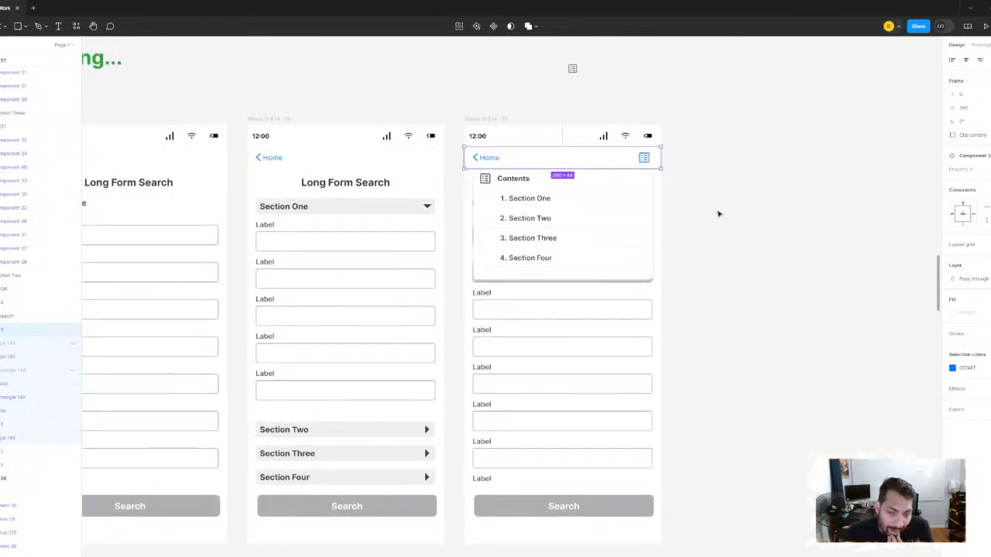
{"action": "left_click", "coordinate": [718, 216]}
{"action": "left_click", "coordinate": [594, 233]}
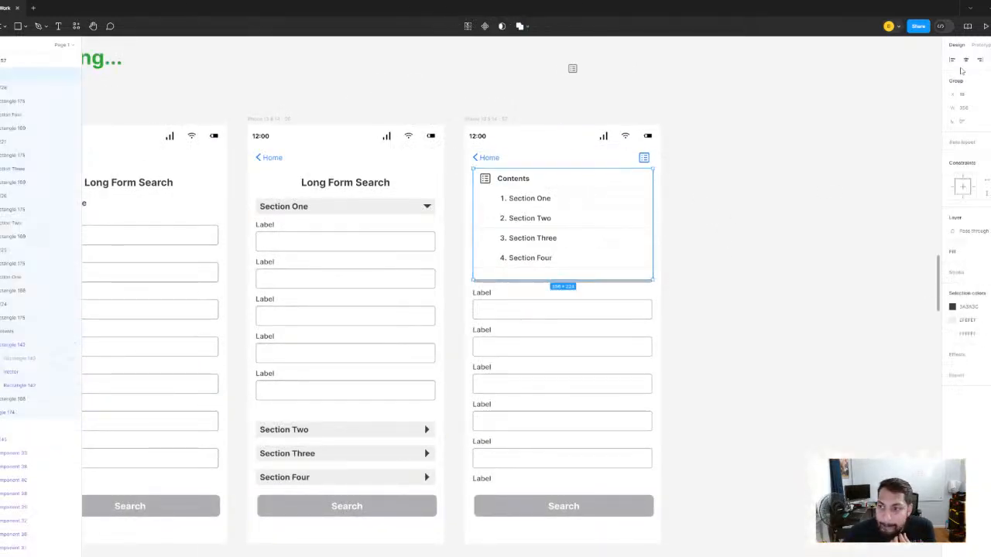
{"action": "left_click", "coordinate": [807, 128]}
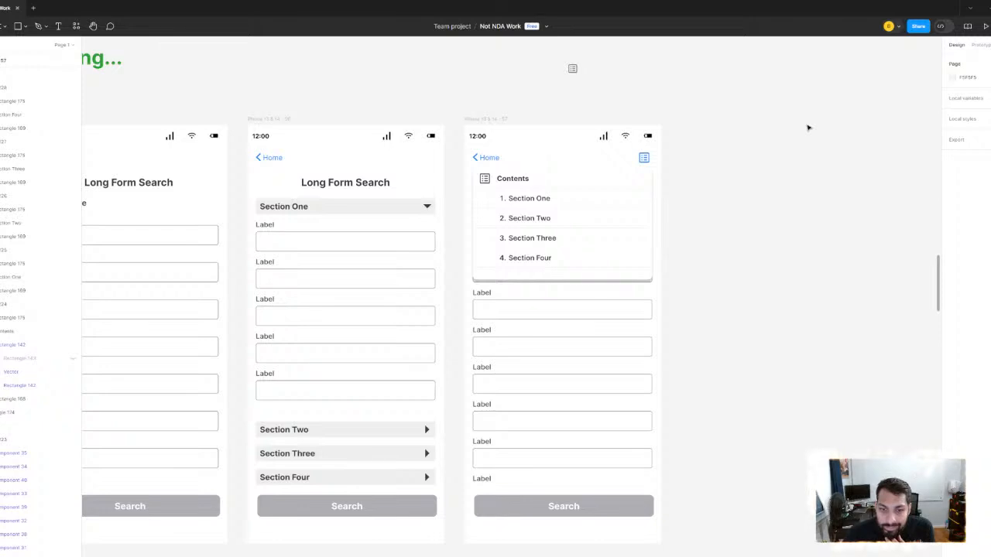
{"action": "left_click", "coordinate": [627, 249]}
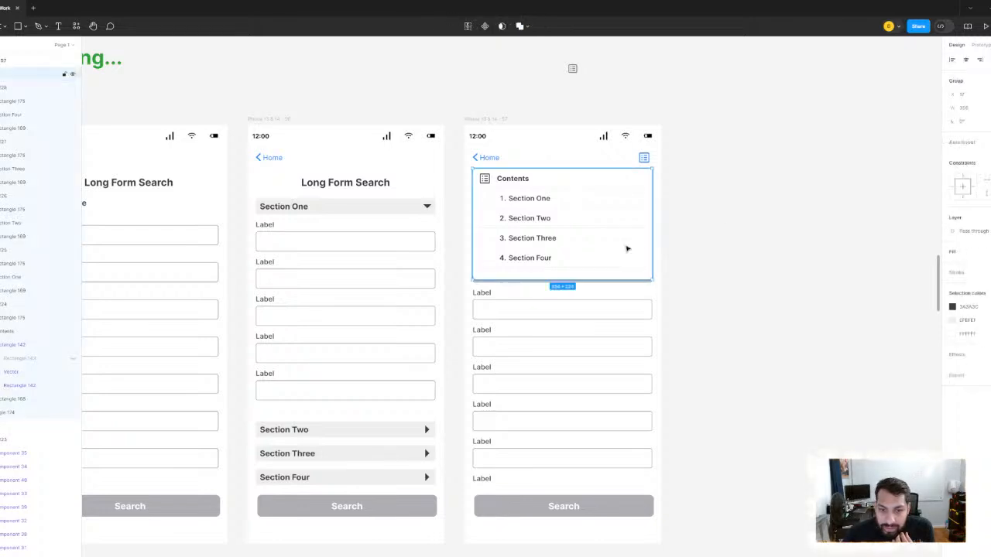
{"action": "left_click", "coordinate": [762, 206]}
- Review the three Long Form Search screens, comparing the Contents card overlay with the plain and collapsible-section layouts
{"action": "scroll", "coordinate": [533, 242], "scroll_direction": "up", "scroll_amount": 5}
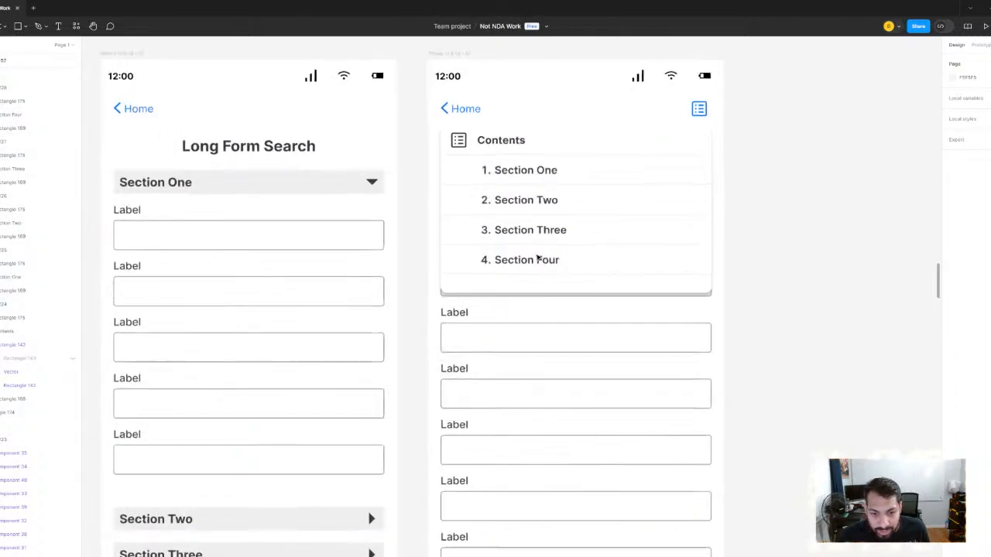
{"action": "scroll", "coordinate": [540, 262], "scroll_direction": "down", "scroll_amount": 1}
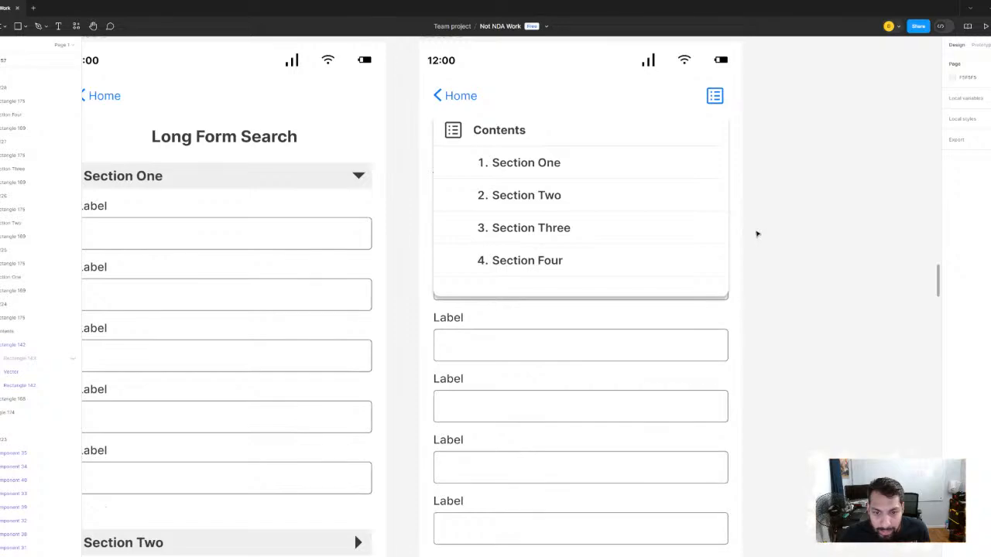
{"action": "scroll", "coordinate": [757, 233], "scroll_direction": "down", "scroll_amount": 5}
{"action": "scroll", "coordinate": [686, 268], "scroll_direction": "up", "scroll_amount": 4}
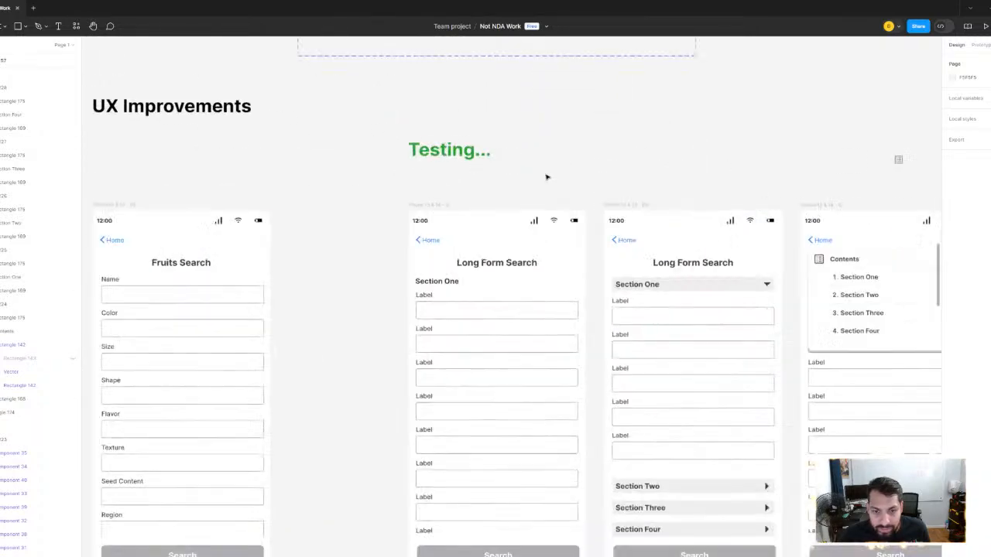
{"action": "left_click_drag", "start_coordinate": [547, 177], "coordinate": [346, 135]}
{"action": "scroll", "coordinate": [346, 136], "scroll_direction": "down", "scroll_amount": 1}
{"action": "scroll", "coordinate": [457, 161], "scroll_direction": "up", "scroll_amount": 2}
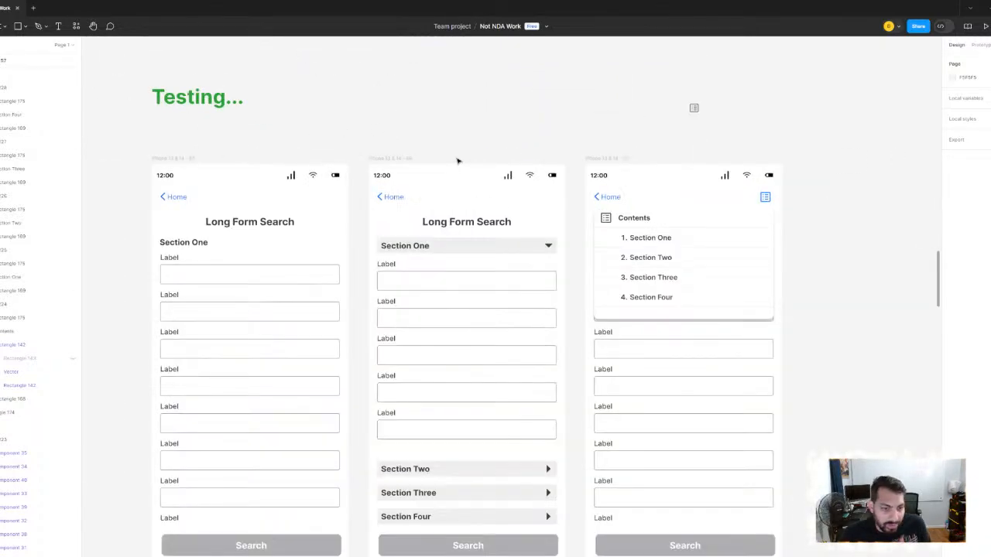
{"action": "scroll", "coordinate": [409, 196], "scroll_direction": "left", "scroll_amount": 3}
{"action": "scroll", "coordinate": [409, 196], "scroll_direction": "down", "scroll_amount": 1}
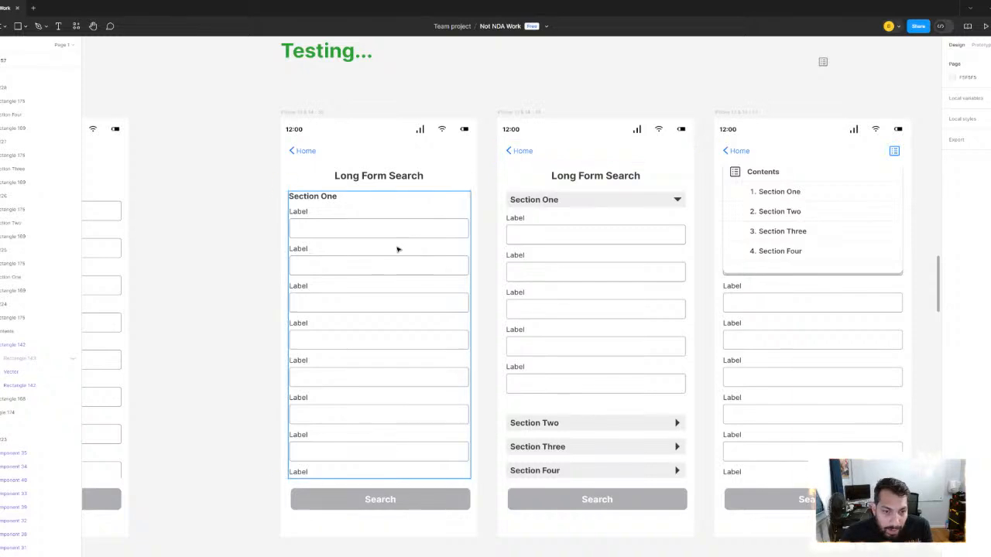
{"action": "scroll", "coordinate": [432, 227], "scroll_direction": "down", "scroll_amount": 2}
- Inspect the dimensions of the form content frames in the Long Form Search screens
{"action": "left_click", "coordinate": [358, 146]}
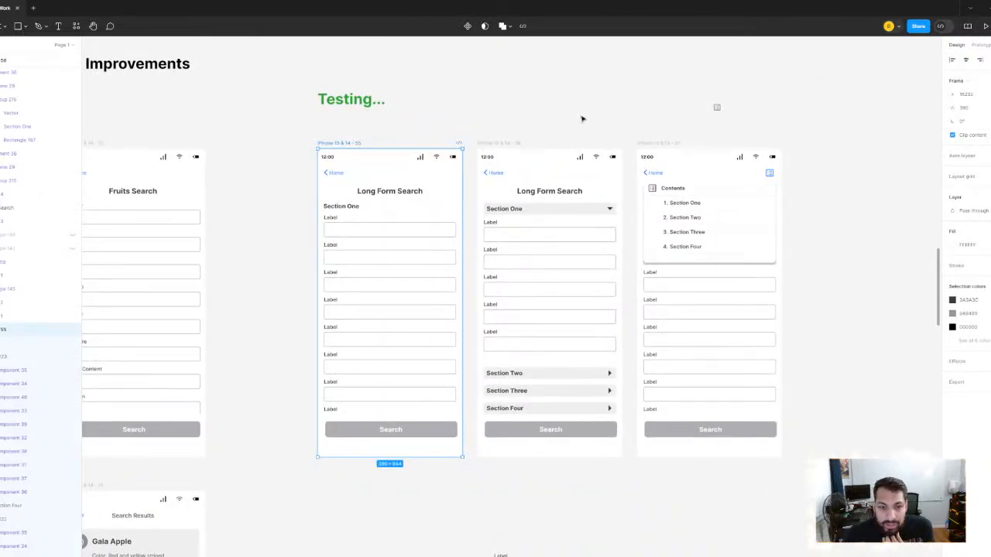
{"action": "left_click", "coordinate": [515, 232]}
{"action": "left_click", "coordinate": [681, 316]}
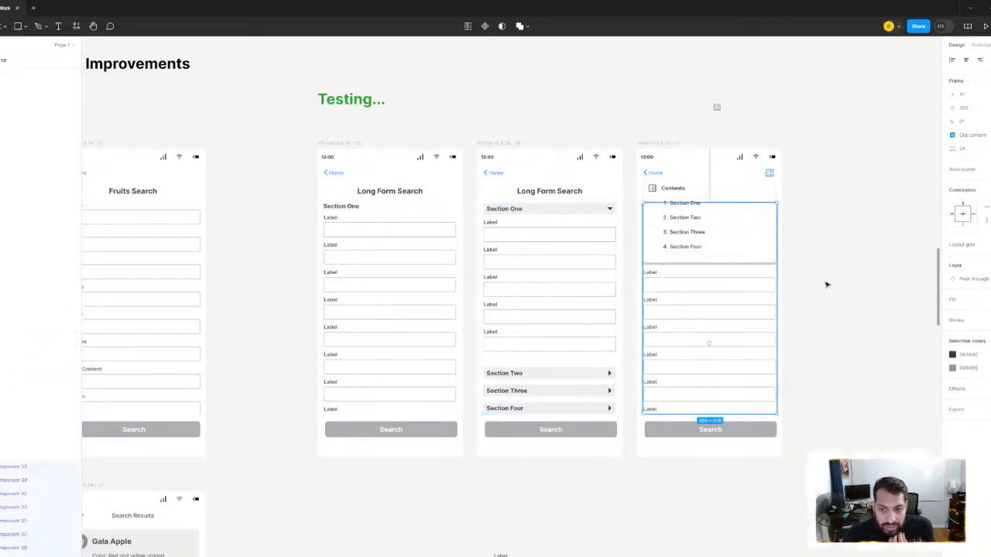
{"action": "left_click", "coordinate": [828, 283]}
{"action": "scroll", "coordinate": [774, 251], "scroll_direction": "right", "scroll_amount": 2}
{"action": "scroll", "coordinate": [774, 252], "scroll_direction": "down", "scroll_amount": 1}
{"action": "left_click", "coordinate": [630, 237]}
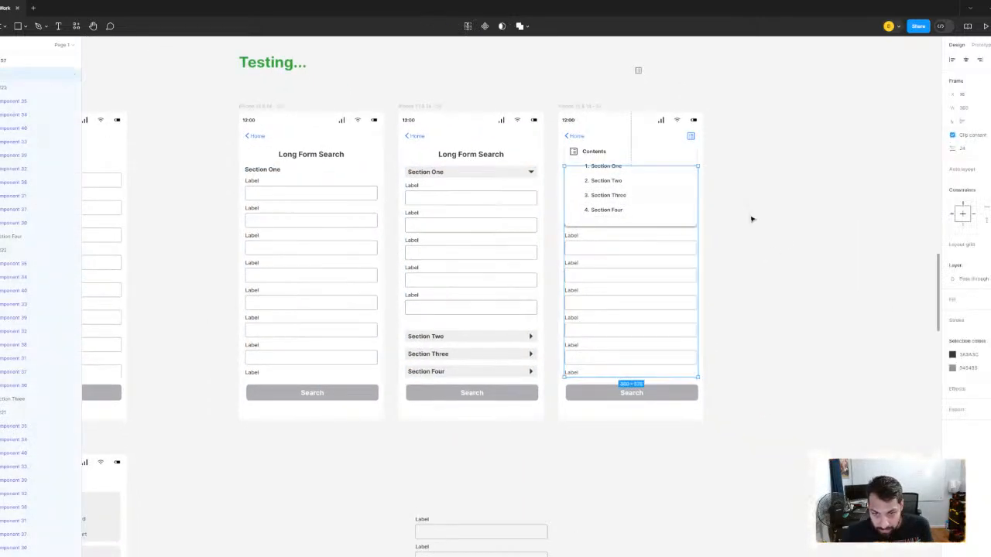
{"action": "left_click", "coordinate": [563, 290]}
- Move the loose column of label fields from below the Long Form Search screens to the empty canvas right of the third screen
{"action": "scroll", "coordinate": [591, 243], "scroll_direction": "down", "scroll_amount": 4}
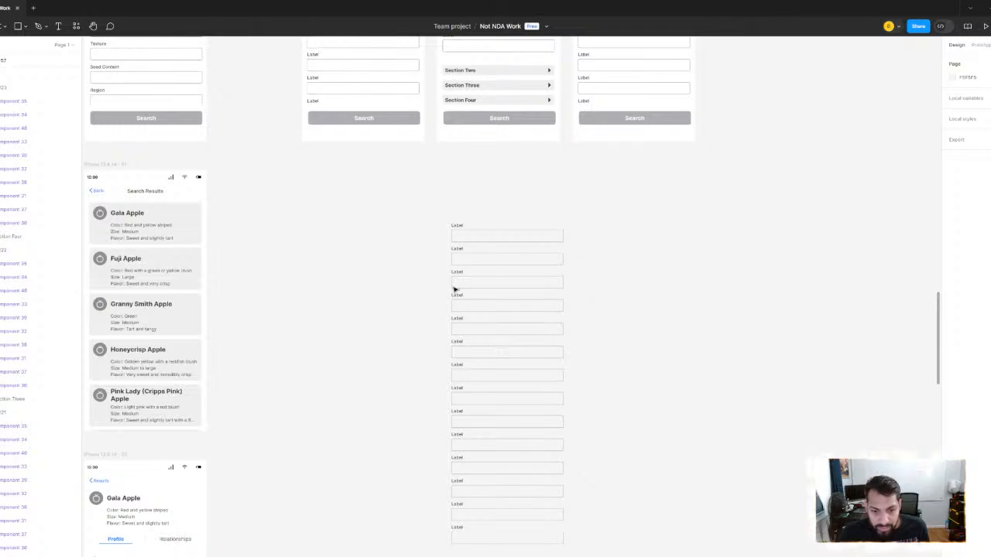
{"action": "scroll", "coordinate": [455, 289], "scroll_direction": "down", "scroll_amount": 2}
{"action": "left_click_drag", "start_coordinate": [405, 227], "coordinate": [491, 514]}
{"action": "scroll", "coordinate": [634, 317], "scroll_direction": "down", "scroll_amount": 3}
{"action": "scroll", "coordinate": [635, 316], "scroll_direction": "up", "scroll_amount": 2}
{"action": "scroll", "coordinate": [634, 317], "scroll_direction": "right", "scroll_amount": 2}
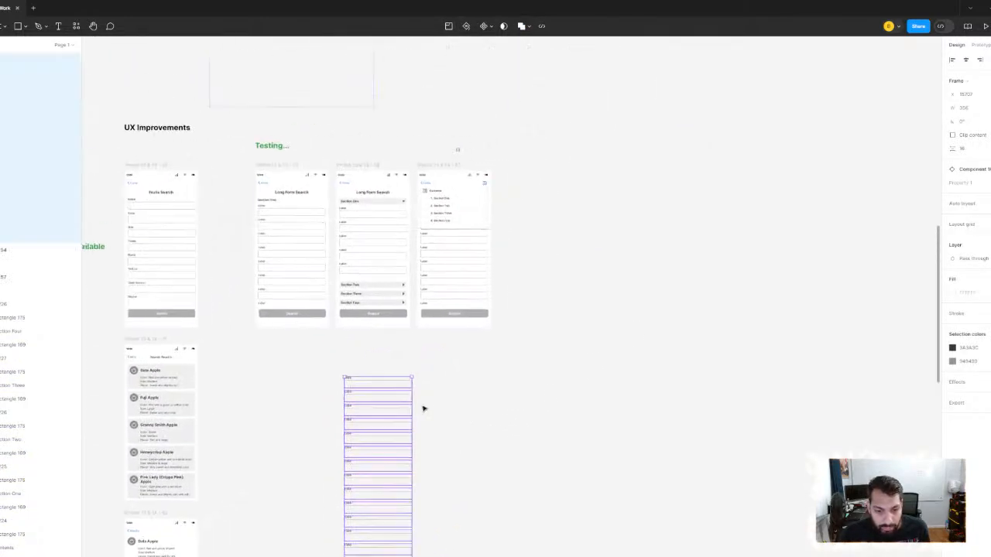
{"action": "left_click_drag", "start_coordinate": [403, 404], "coordinate": [665, 175]}
- Set the width of the Section One form content frame in the first Long Form Search screen to 356
{"action": "scroll", "coordinate": [384, 284], "scroll_direction": "up", "scroll_amount": 3}
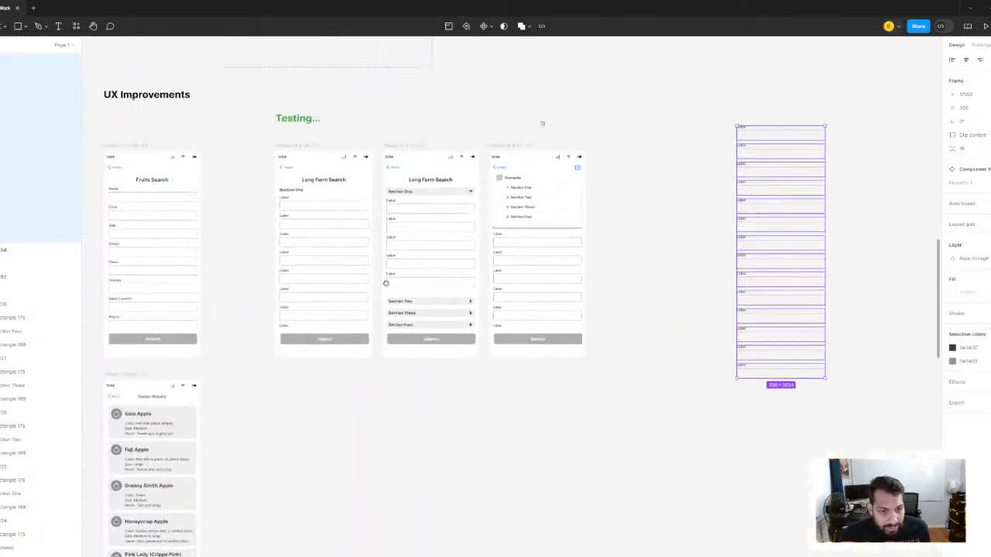
{"action": "scroll", "coordinate": [429, 264], "scroll_direction": "left", "scroll_amount": 2}
{"action": "scroll", "coordinate": [429, 264], "scroll_direction": "right", "scroll_amount": 3}
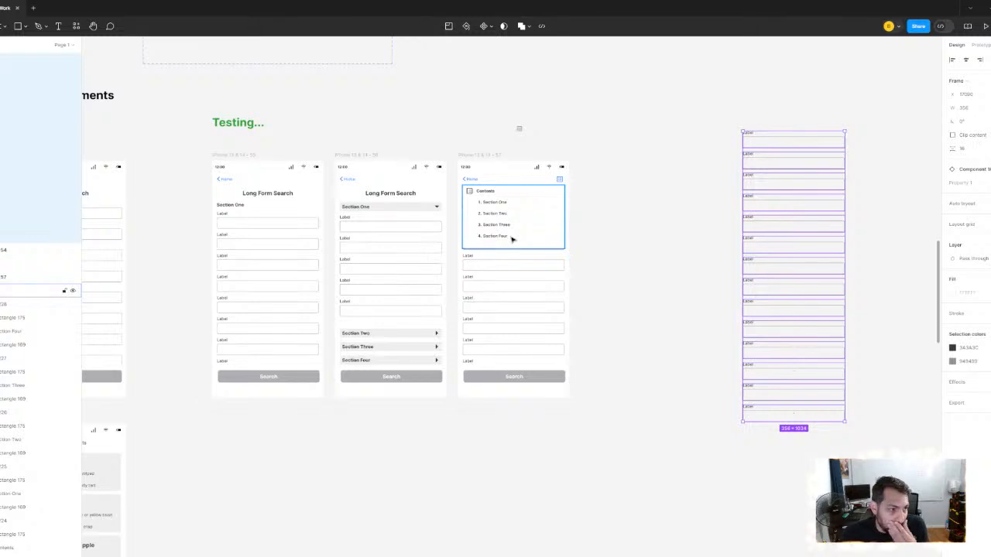
{"action": "scroll", "coordinate": [334, 131], "scroll_direction": "up", "scroll_amount": 1}
{"action": "scroll", "coordinate": [334, 111], "scroll_direction": "down", "scroll_amount": 2}
{"action": "scroll", "coordinate": [333, 111], "scroll_direction": "left", "scroll_amount": 2}
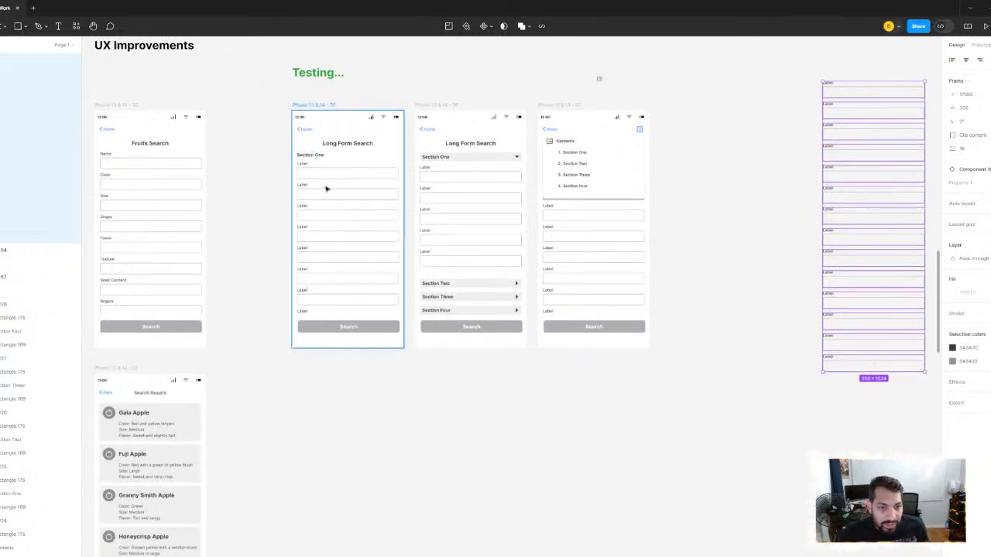
{"action": "scroll", "coordinate": [327, 188], "scroll_direction": "up", "scroll_amount": 2}
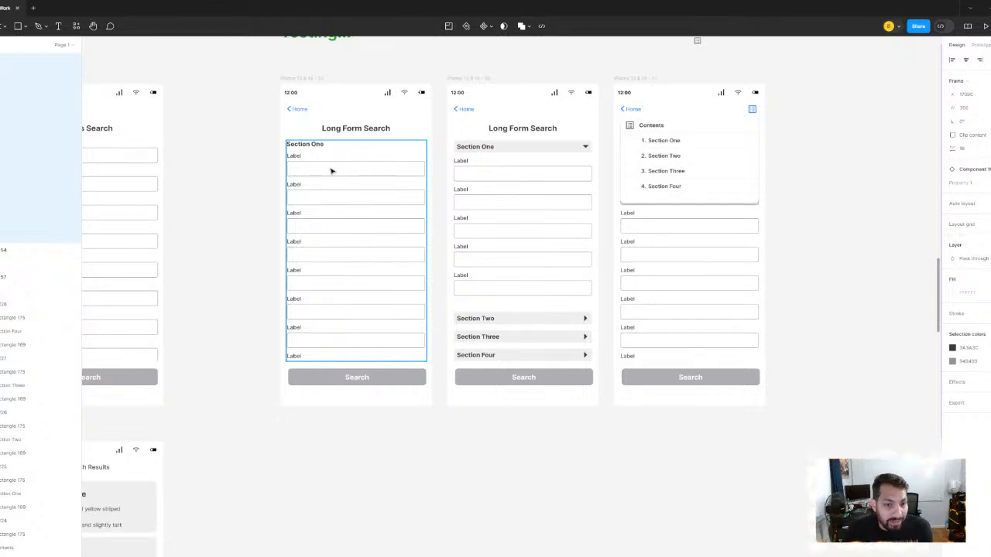
{"action": "scroll", "coordinate": [333, 170], "scroll_direction": "left", "scroll_amount": 3}
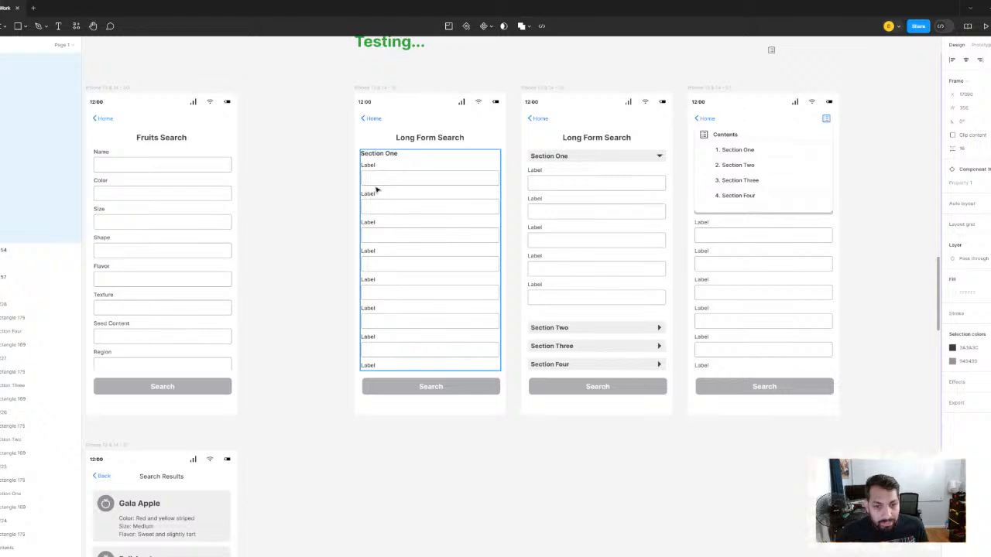
{"action": "left_click", "coordinate": [377, 189]}
{"action": "scroll", "coordinate": [386, 190], "scroll_direction": "up", "scroll_amount": 2}
{"action": "scroll", "coordinate": [378, 190], "scroll_direction": "up", "scroll_amount": 3}
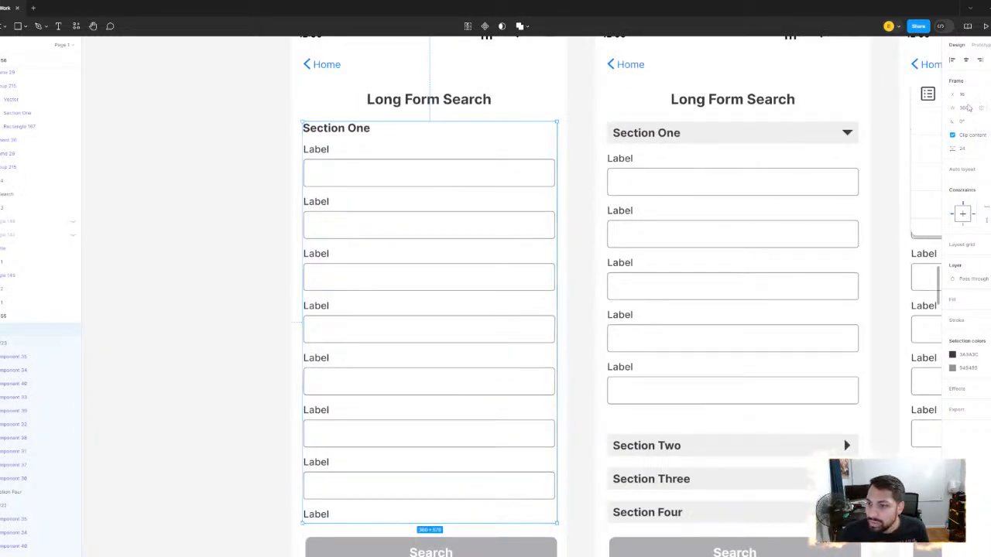
{"action": "left_click", "coordinate": [966, 108]}
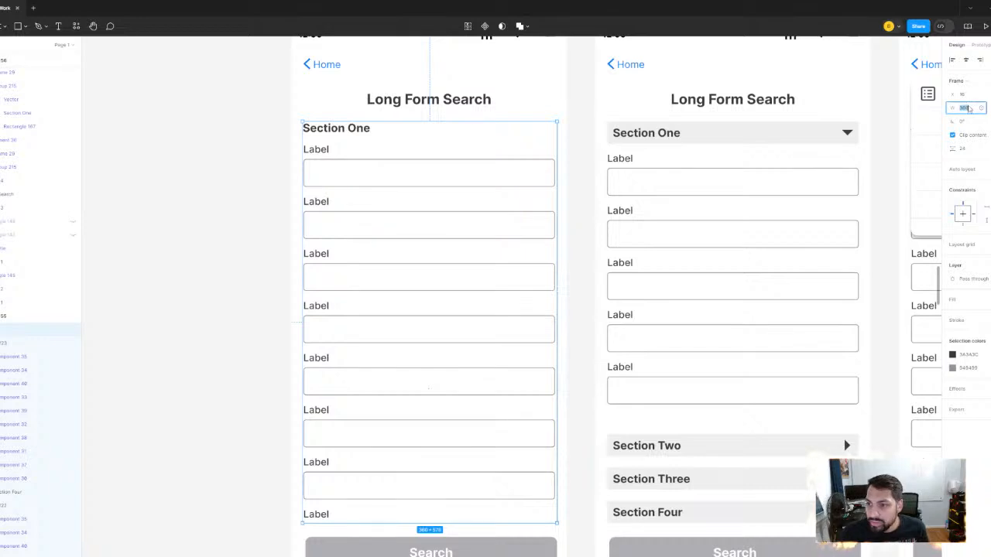
{"action": "type", "text": "355"}
{"action": "key", "text": "Return"}
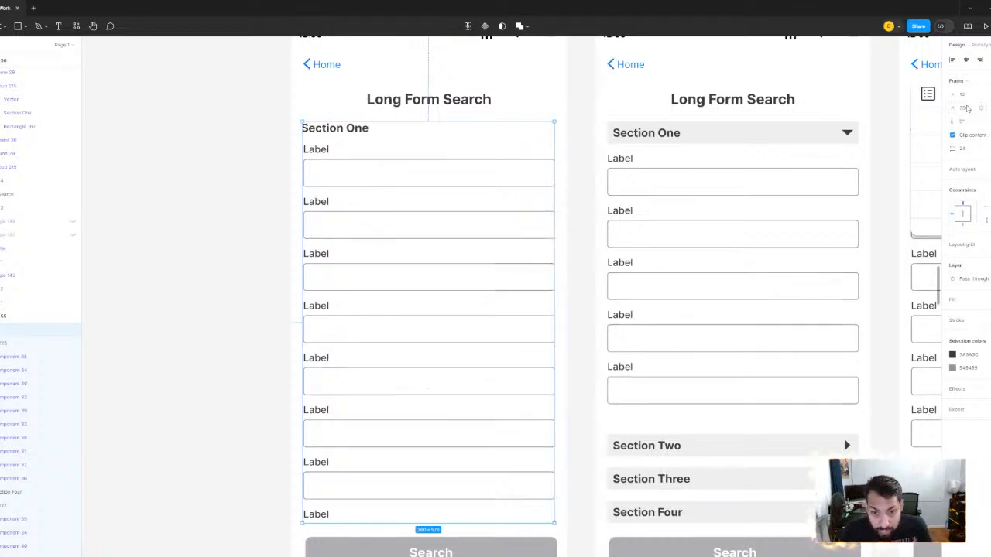
- Center the form content frame horizontally on the first Long Form Search screen and align its four section groups to the horizontal center
{"action": "left_click", "coordinate": [966, 60]}
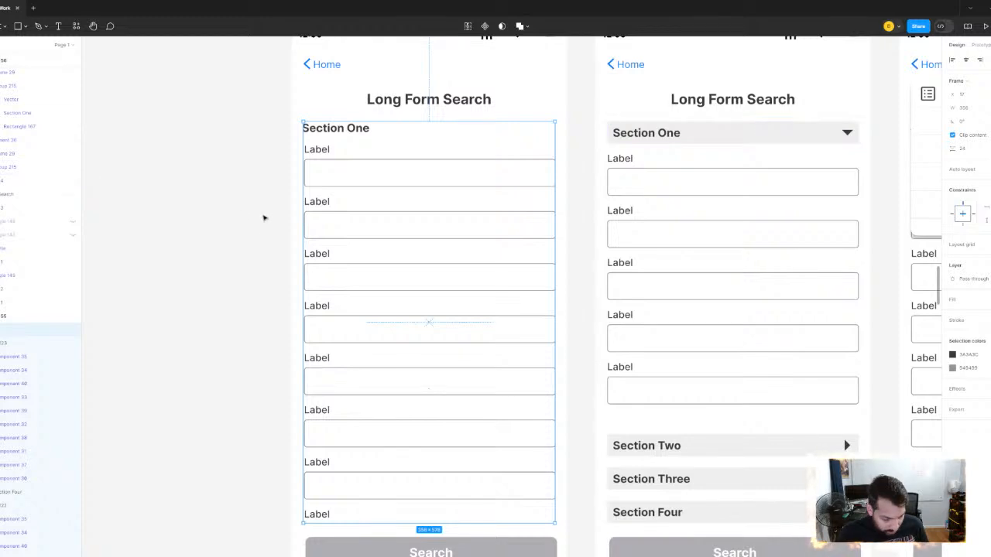
{"action": "left_click", "coordinate": [2, 343]}
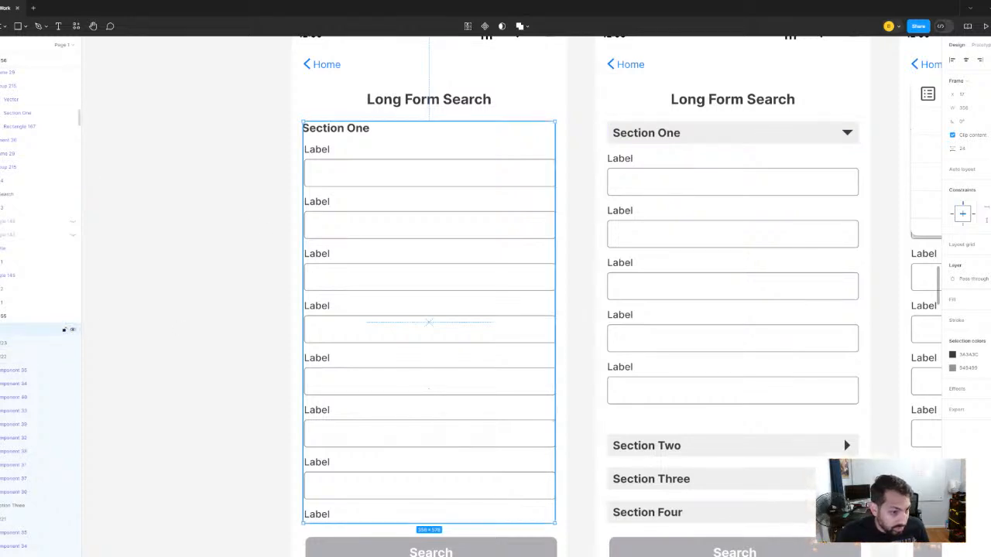
{"action": "left_click", "coordinate": [1, 356]}
{"action": "left_click", "coordinate": [1, 370]}
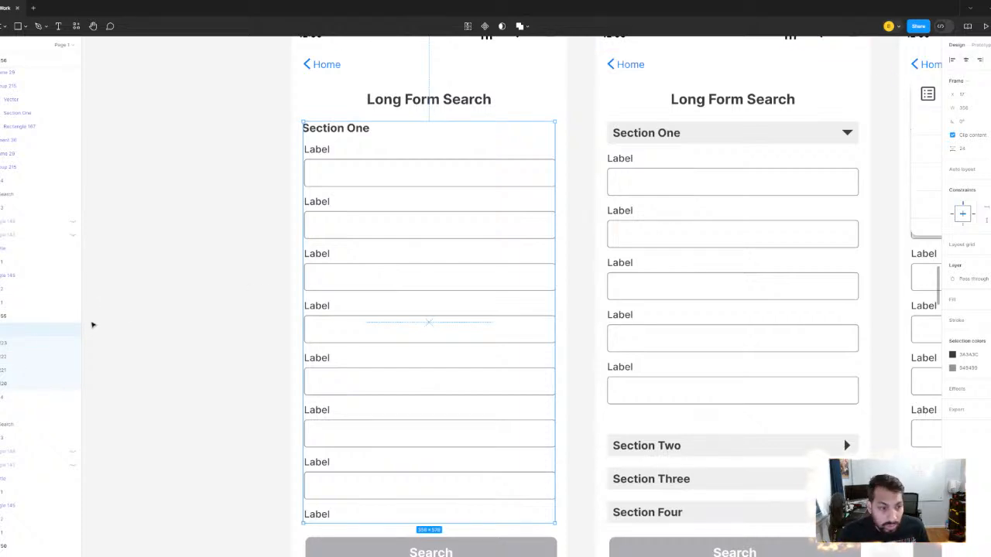
{"action": "left_click", "coordinate": [5, 343]}
{"action": "left_click", "coordinate": [5, 357], "text": "shift"}
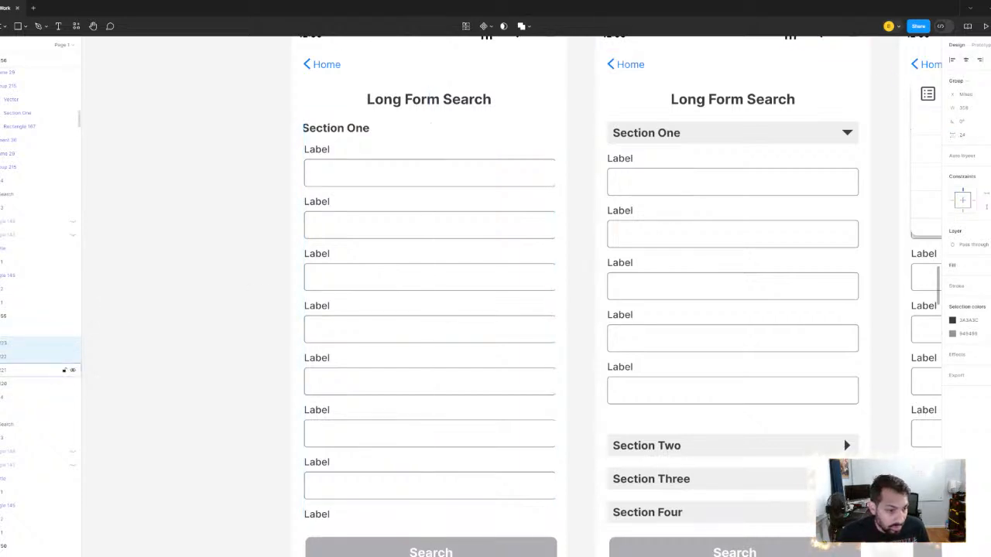
{"action": "left_click", "coordinate": [5, 370]}
{"action": "left_click", "coordinate": [5, 384], "text": "shift"}
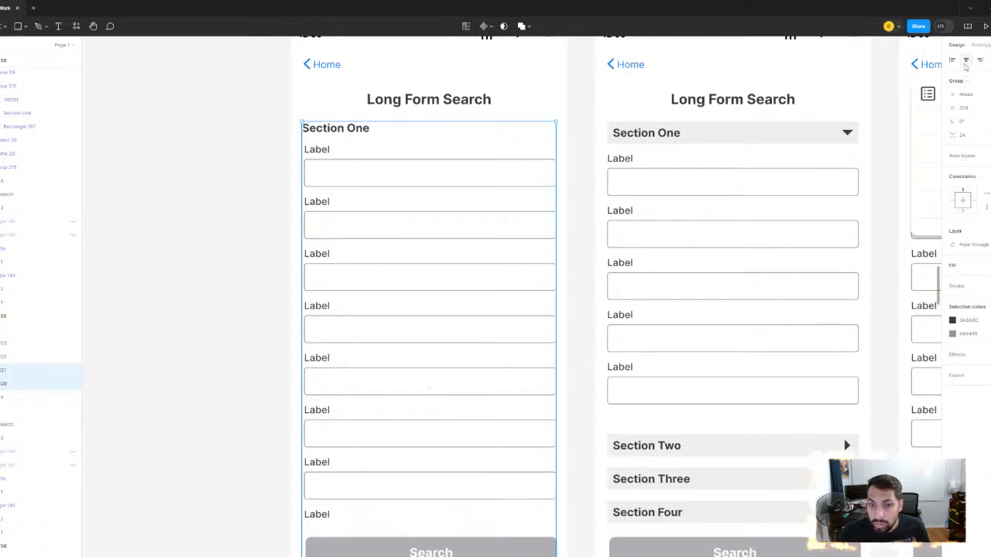
{"action": "left_click", "coordinate": [966, 60]}
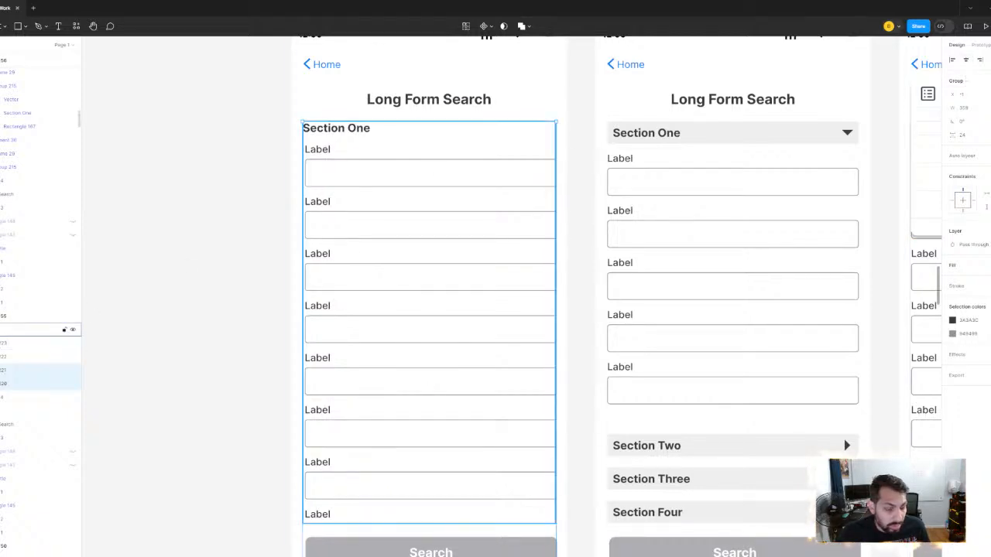
{"action": "left_click", "coordinate": [5, 356], "text": "shift"}
{"action": "left_click", "coordinate": [4, 343], "text": "shift"}
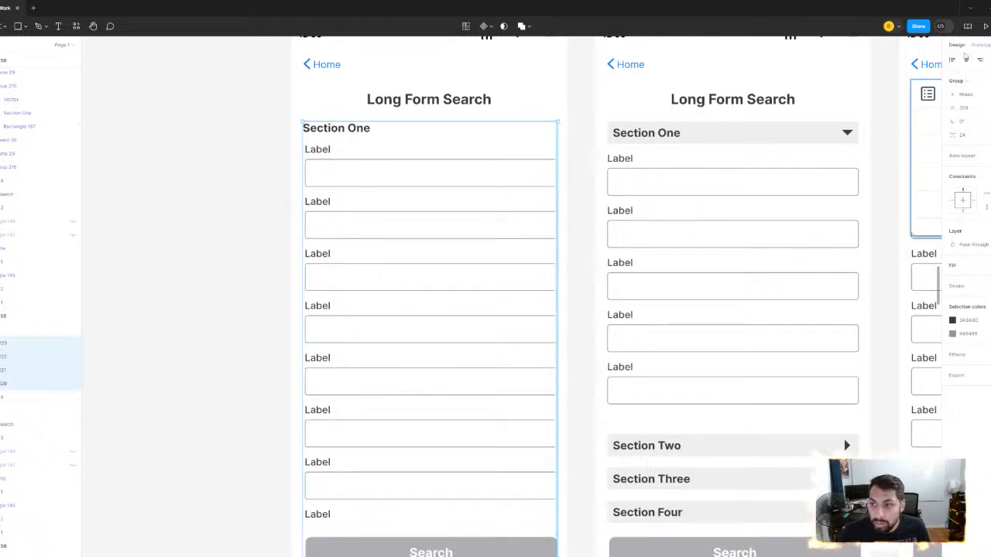
{"action": "left_click", "coordinate": [966, 61]}
- Try adjusting the left edge of the form content frame in the first Long Form Search screen
{"action": "left_click", "coordinate": [5, 330]}
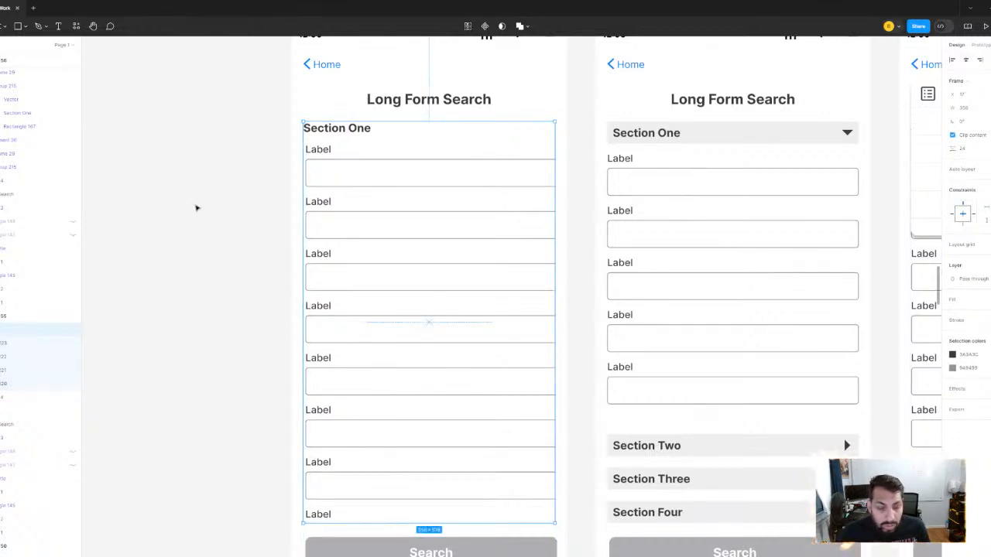
{"action": "scroll", "coordinate": [403, 170], "scroll_direction": "up", "scroll_amount": 3}
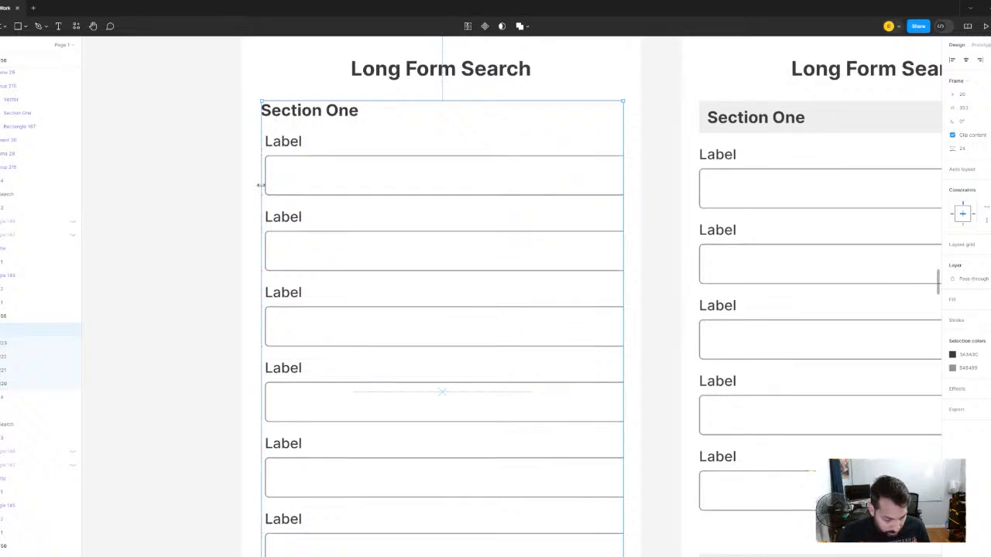
{"action": "left_click_drag", "start_coordinate": [260, 185], "coordinate": [195, 175]}
- Ungroup the form content frame in the first Long Form Search screen so its section groups sit directly on the screen
{"action": "right_click", "coordinate": [317, 117]}
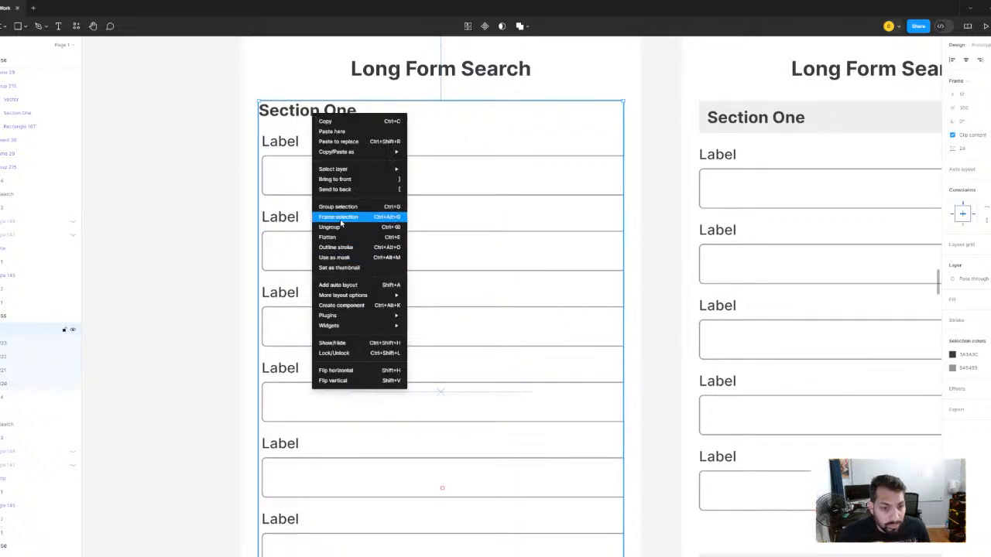
{"action": "left_click", "coordinate": [338, 227]}
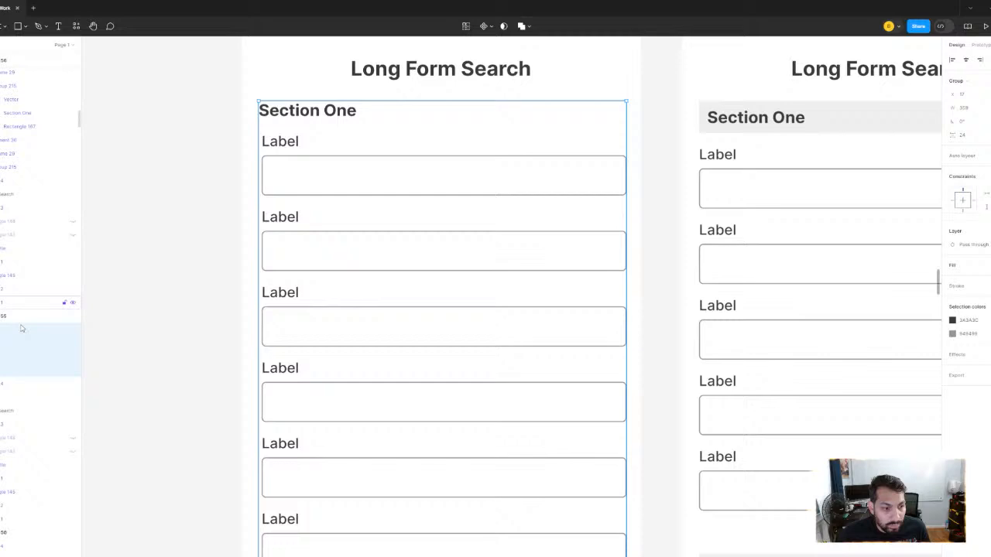
{"action": "right_click", "coordinate": [341, 152]}
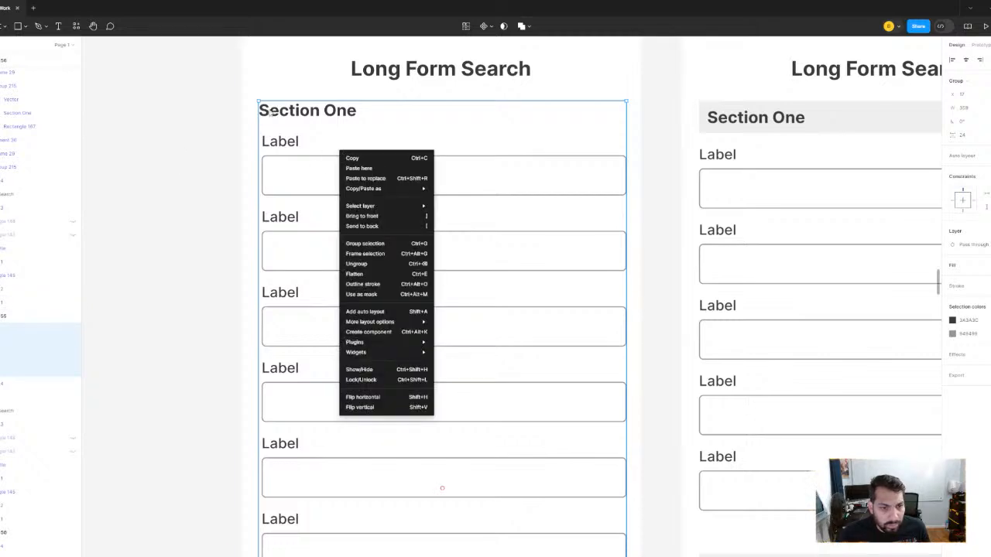
{"action": "key", "text": "Escape"}
- Center the Section One heading text horizontally over its label fields in the first Long Form Search screen
{"action": "scroll", "coordinate": [286, 112], "scroll_direction": "up", "scroll_amount": 5}
{"action": "scroll", "coordinate": [289, 113], "scroll_direction": "up", "scroll_amount": 4}
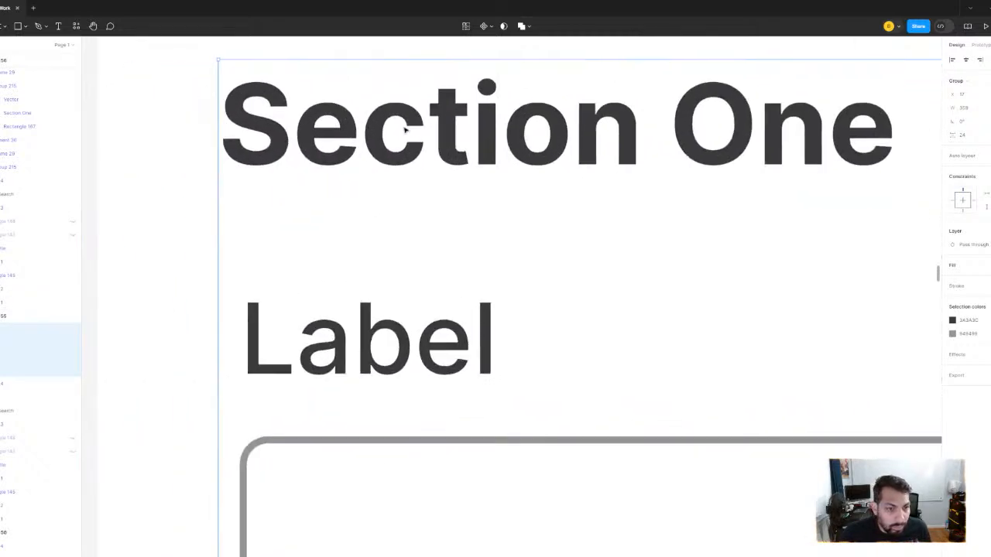
{"action": "left_click", "coordinate": [294, 172], "text": "ctrl"}
{"action": "scroll", "coordinate": [298, 172], "scroll_direction": "down", "scroll_amount": 1}
{"action": "scroll", "coordinate": [332, 166], "scroll_direction": "down", "scroll_amount": 3}
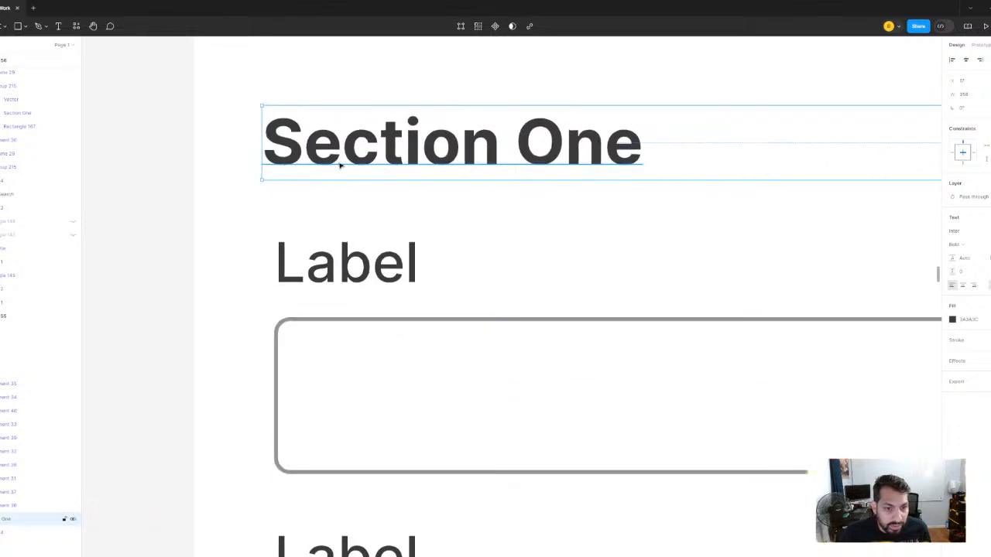
{"action": "scroll", "coordinate": [475, 184], "scroll_direction": "down", "scroll_amount": 3}
{"action": "left_click_drag", "start_coordinate": [475, 184], "coordinate": [305, 181]}
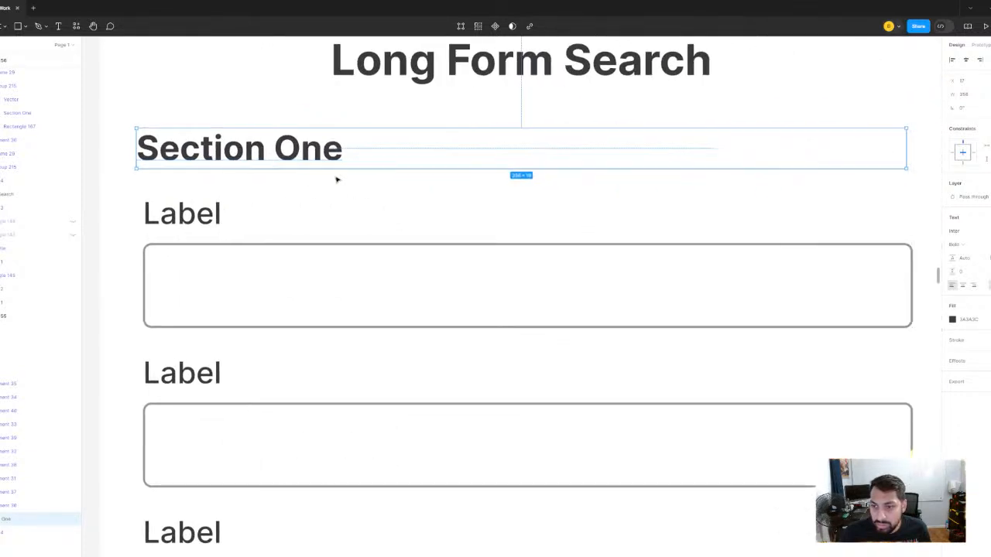
{"action": "left_click", "coordinate": [966, 60]}
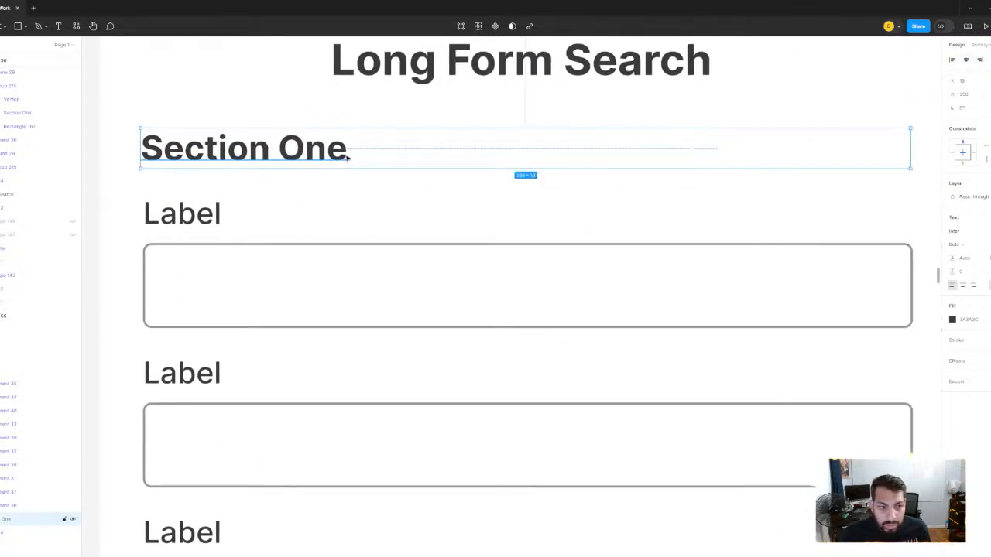
{"action": "scroll", "coordinate": [347, 155], "scroll_direction": "down", "scroll_amount": 3}
{"action": "left_click", "coordinate": [130, 190]}
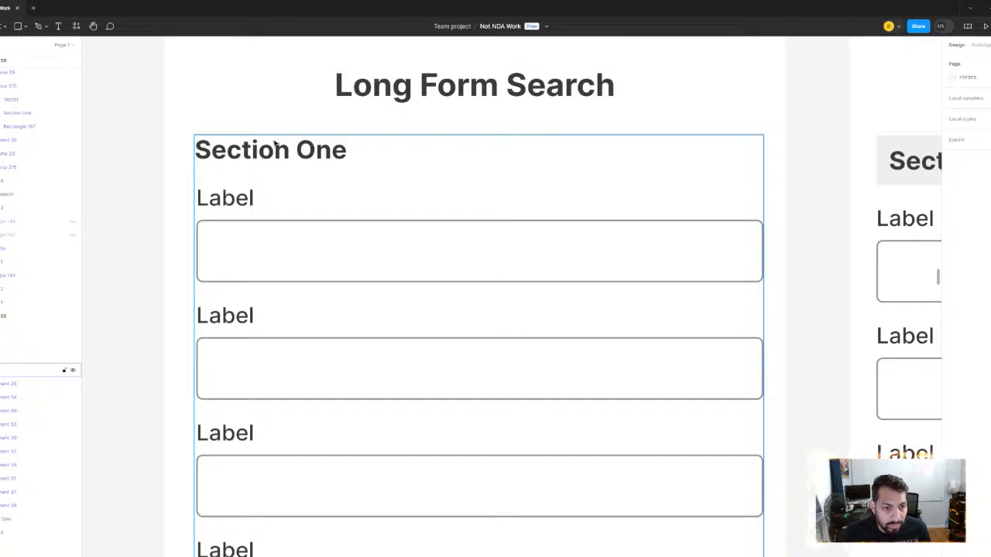
- Center the Section Two heading text horizontally within its section group in the first Long Form Search screen
{"action": "left_click", "coordinate": [275, 146]}
{"action": "scroll", "coordinate": [303, 194], "scroll_direction": "down", "scroll_amount": 3}
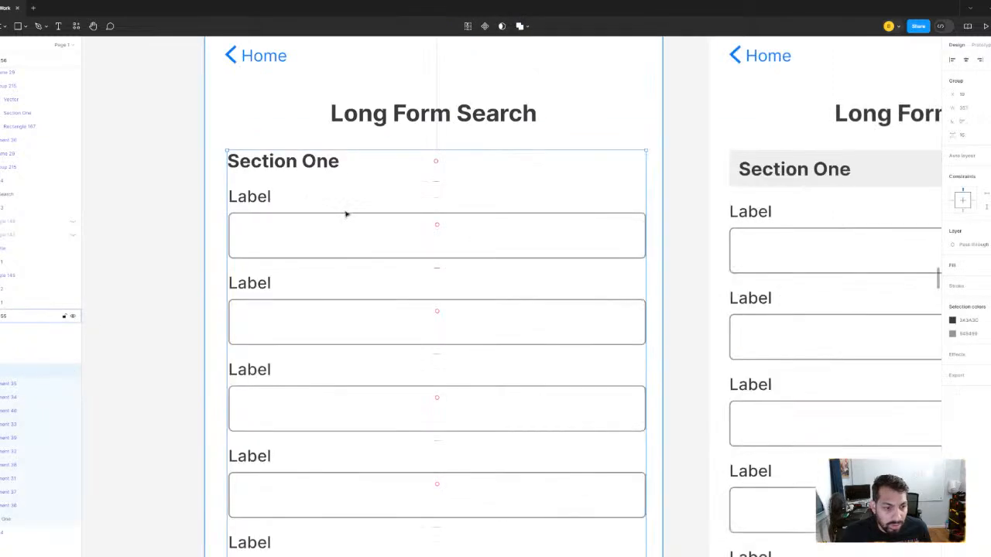
{"action": "left_click", "coordinate": [1, 357]}
{"action": "left_click", "coordinate": [1, 370]}
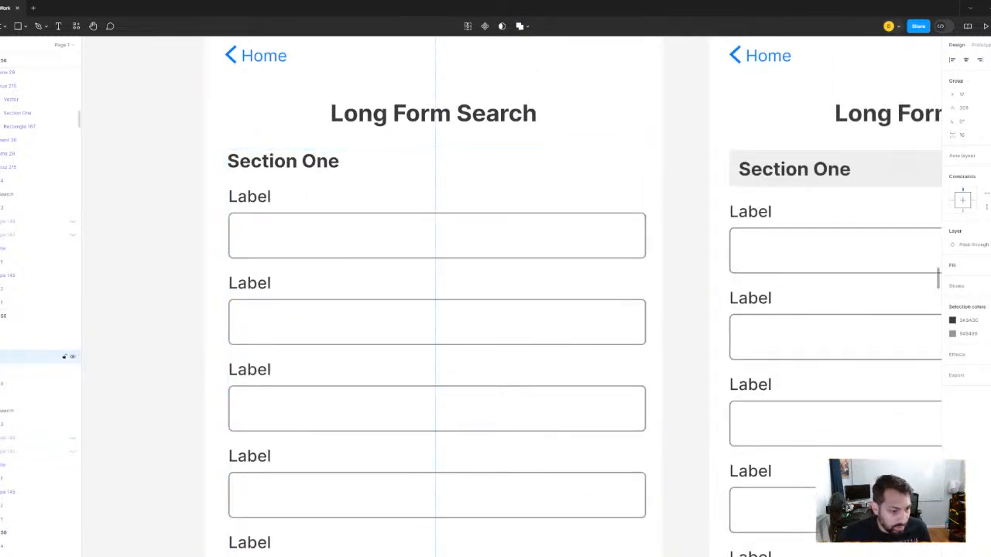
{"action": "left_click", "coordinate": [1, 357]}
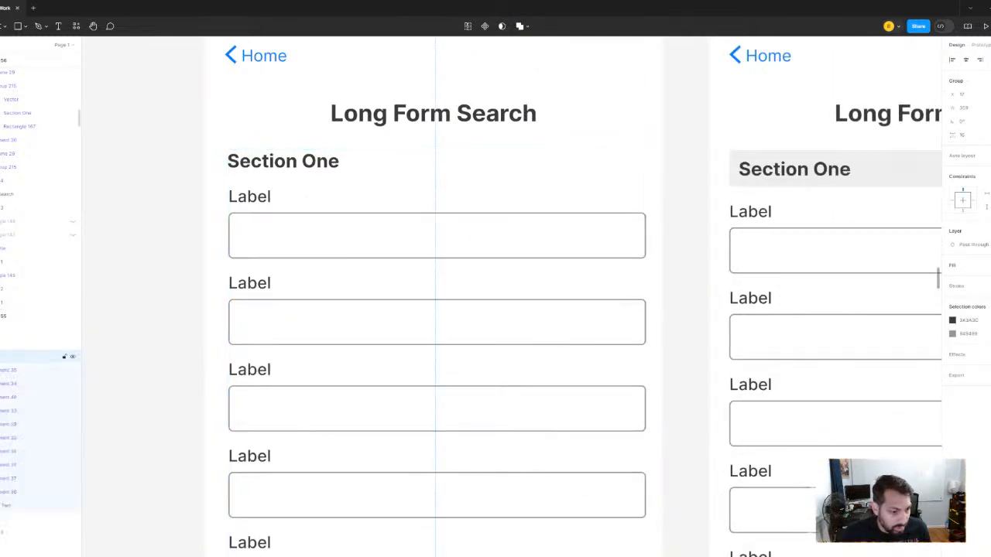
{"action": "left_click", "coordinate": [8, 505]}
{"action": "left_click", "coordinate": [966, 60]}
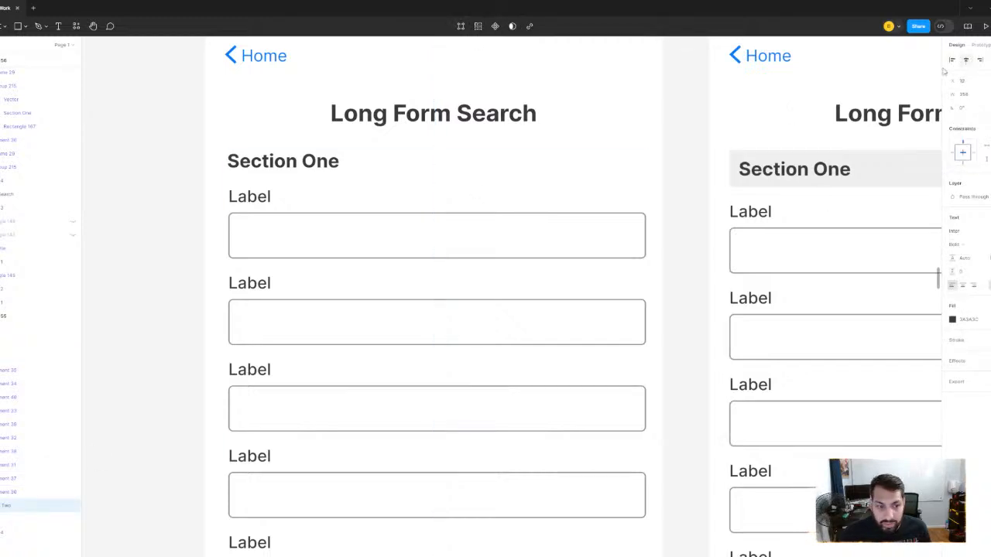
- Center the Section Three heading text horizontally within its section group in the first Long Form Search screen
{"action": "left_click", "coordinate": [1, 357]}
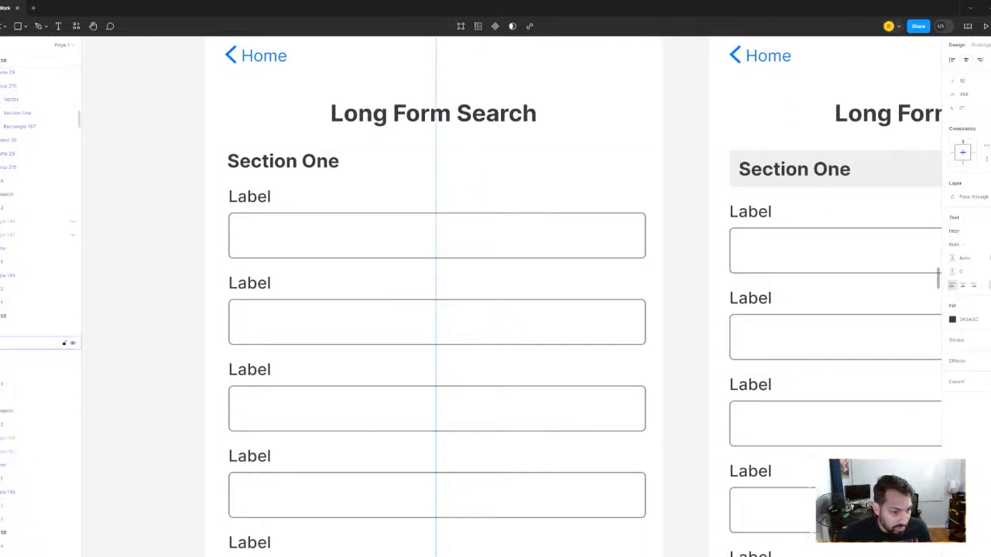
{"action": "left_click", "coordinate": [1, 343]}
{"action": "left_click", "coordinate": [8, 493]}
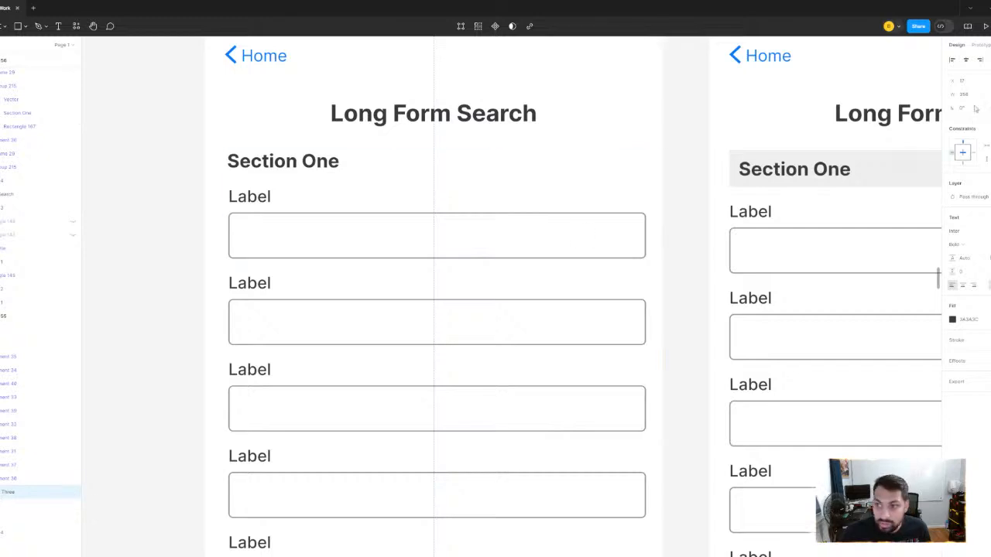
{"action": "left_click", "coordinate": [966, 60]}
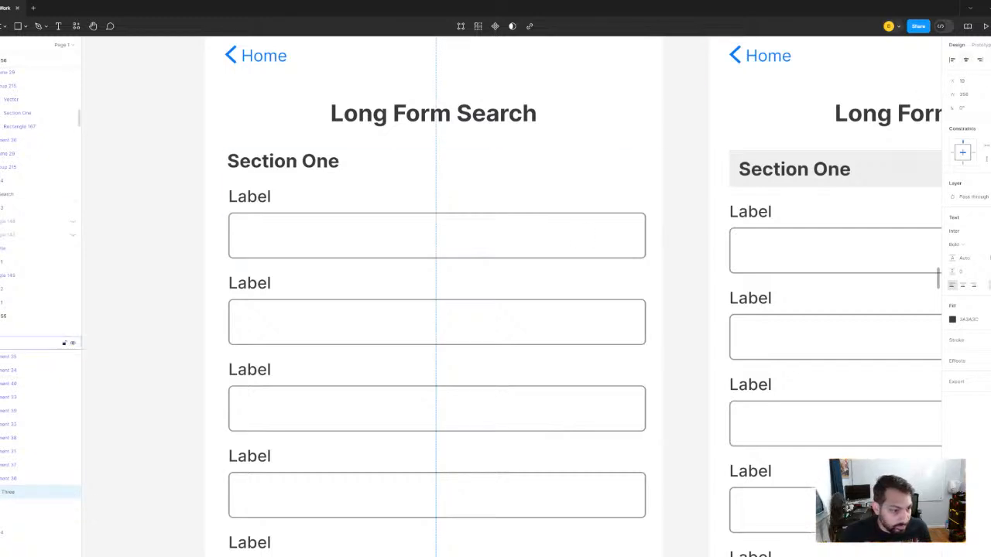
- Center the Section Four heading text horizontally within its section group in the first Long Form Search screen
{"action": "left_click", "coordinate": [1, 343]}
{"action": "left_click", "coordinate": [1, 330]}
{"action": "left_click", "coordinate": [8, 478]}
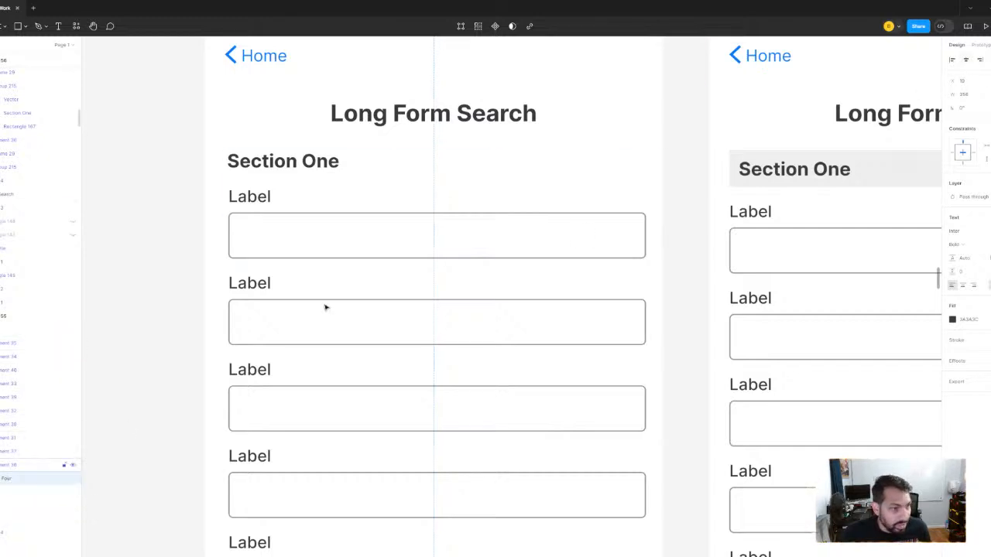
{"action": "left_click", "coordinate": [967, 61]}
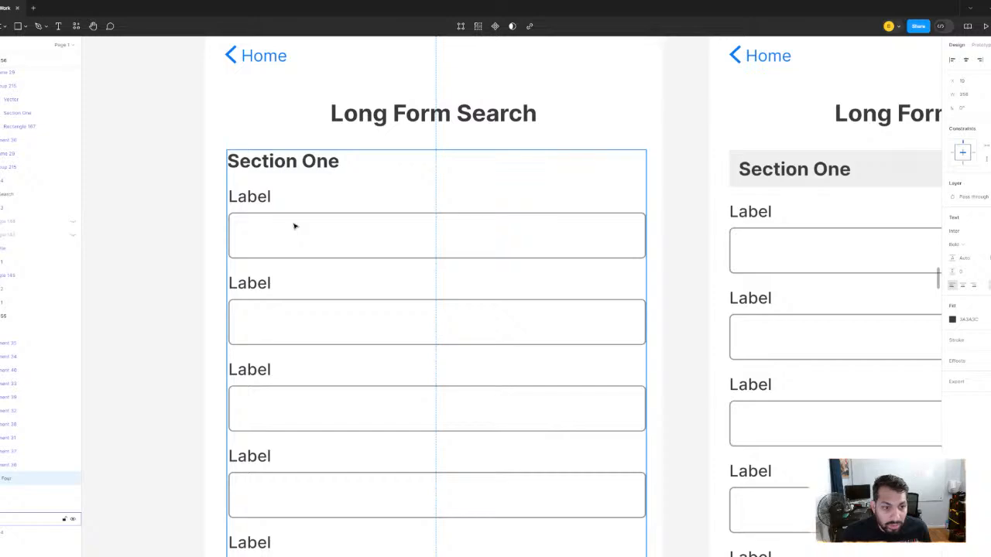
- Wrap the four section groups of the first Long Form Search screen together in one frame
{"action": "left_click", "coordinate": [294, 227]}
{"action": "scroll", "coordinate": [180, 211], "scroll_direction": "down", "scroll_amount": 8}
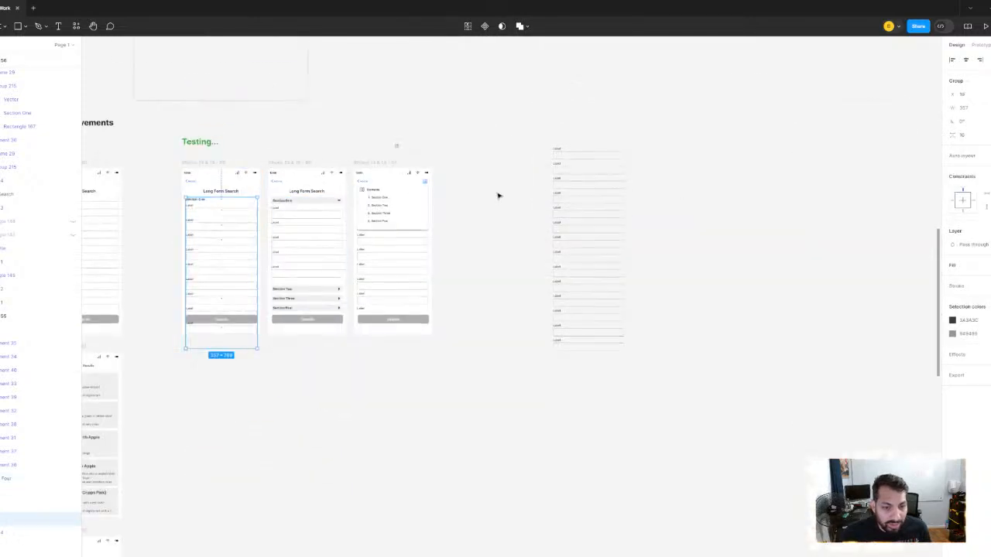
{"action": "left_click", "coordinate": [498, 196]}
{"action": "scroll", "coordinate": [348, 270], "scroll_direction": "up", "scroll_amount": 5}
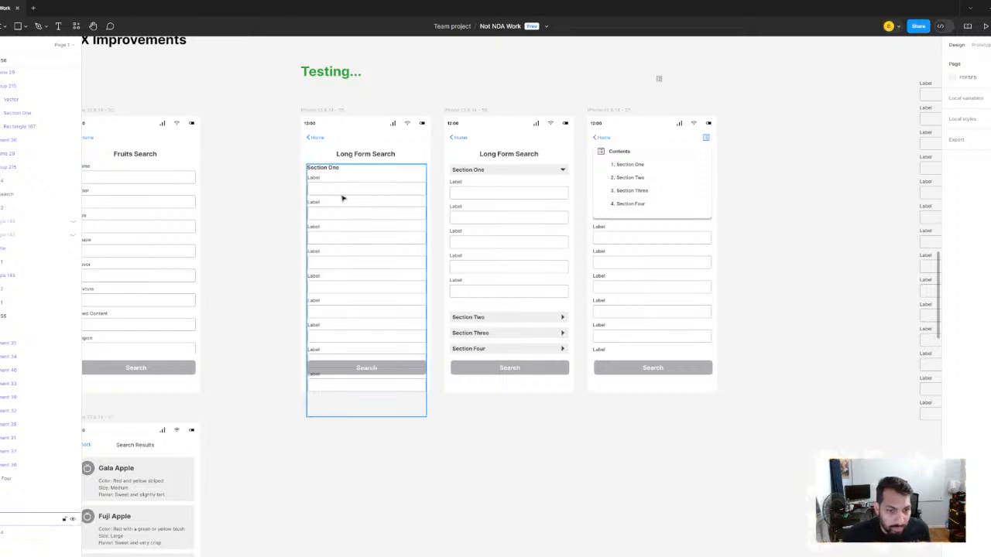
{"action": "left_click", "coordinate": [343, 197]}
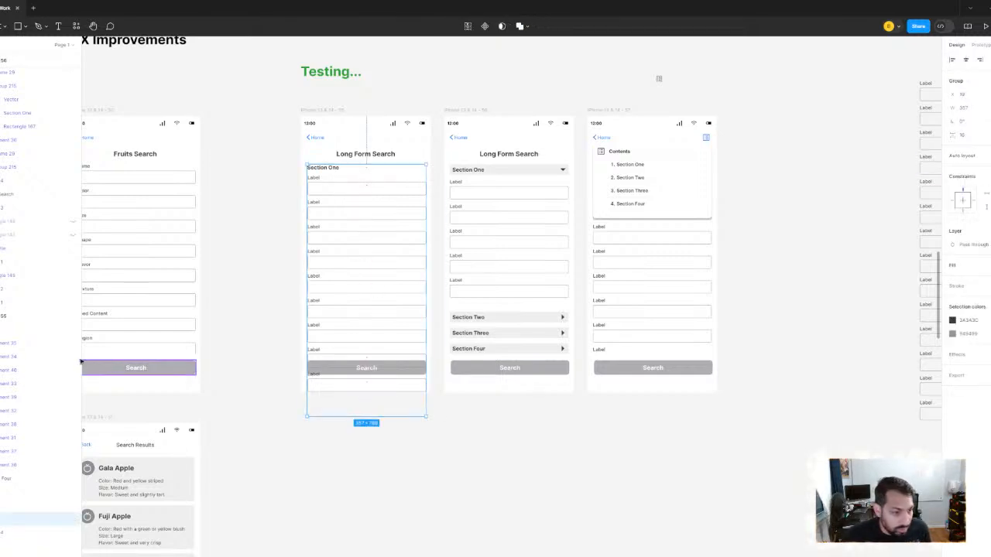
{"action": "left_click", "coordinate": [3, 332]}
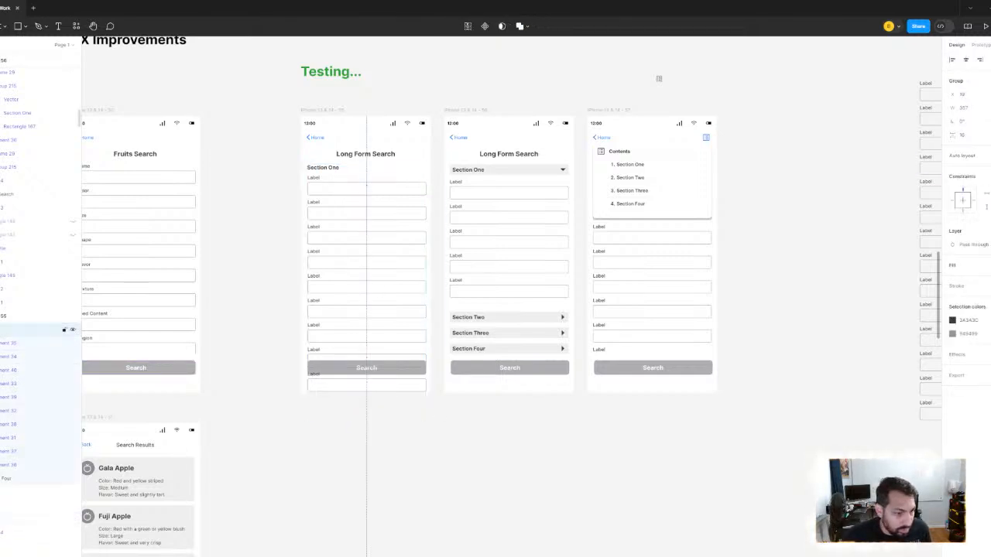
{"action": "left_click", "coordinate": [2, 330]}
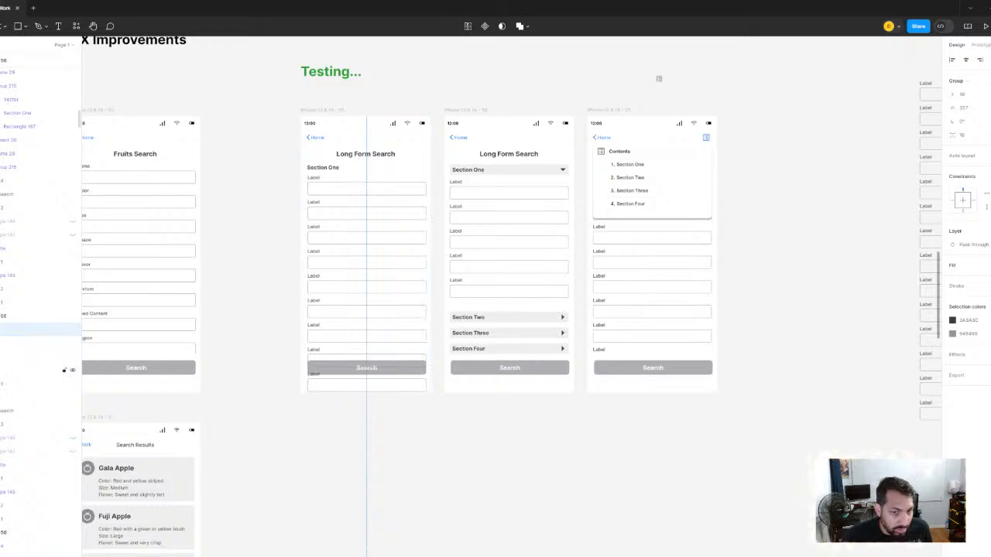
{"action": "left_click", "coordinate": [335, 308]}
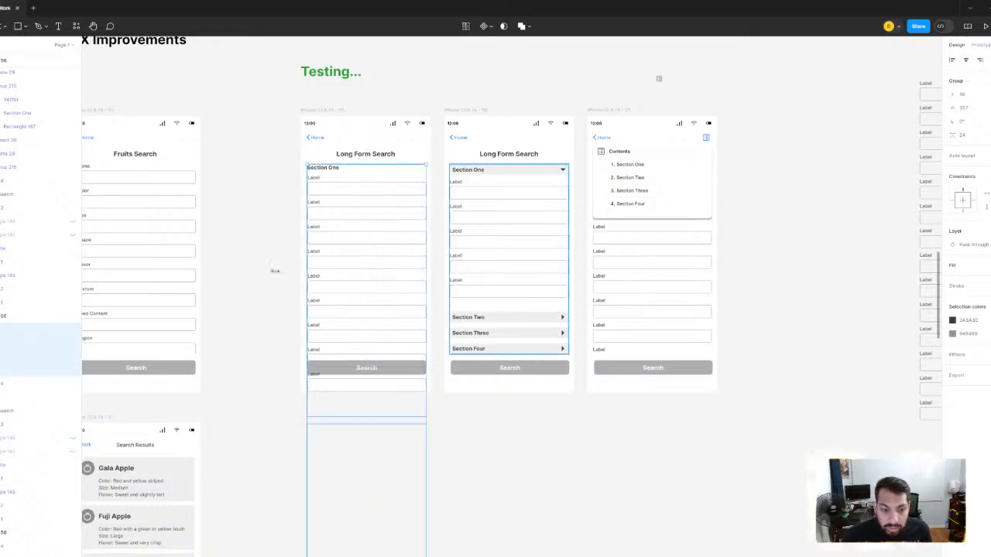
{"action": "scroll", "coordinate": [323, 187], "scroll_direction": "up", "scroll_amount": 5}
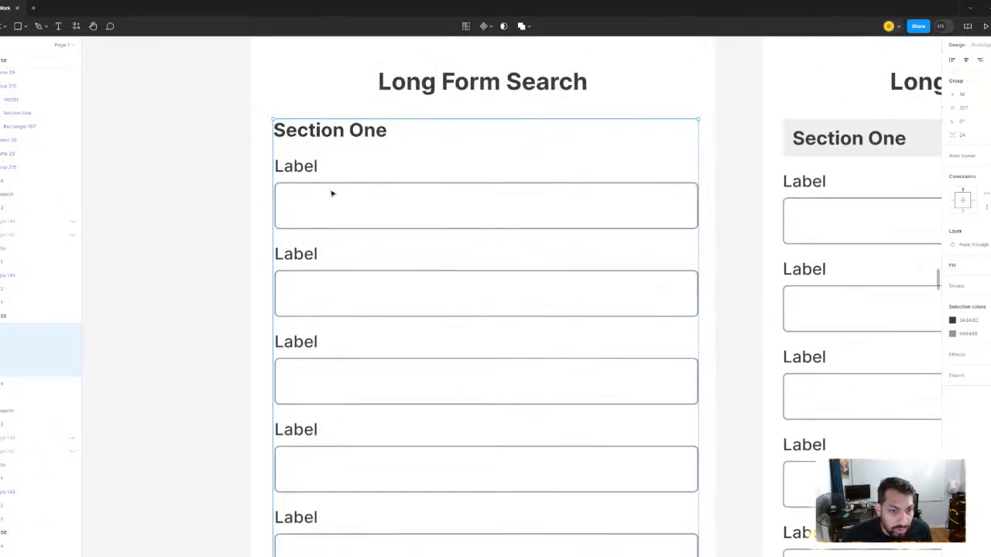
{"action": "scroll", "coordinate": [331, 193], "scroll_direction": "down", "scroll_amount": 5}
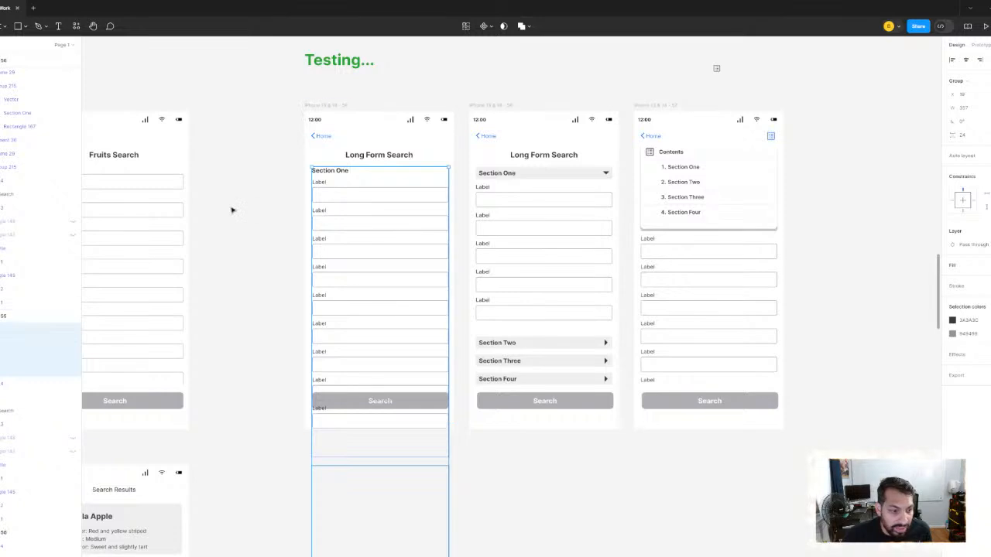
{"action": "right_click", "coordinate": [383, 213]}
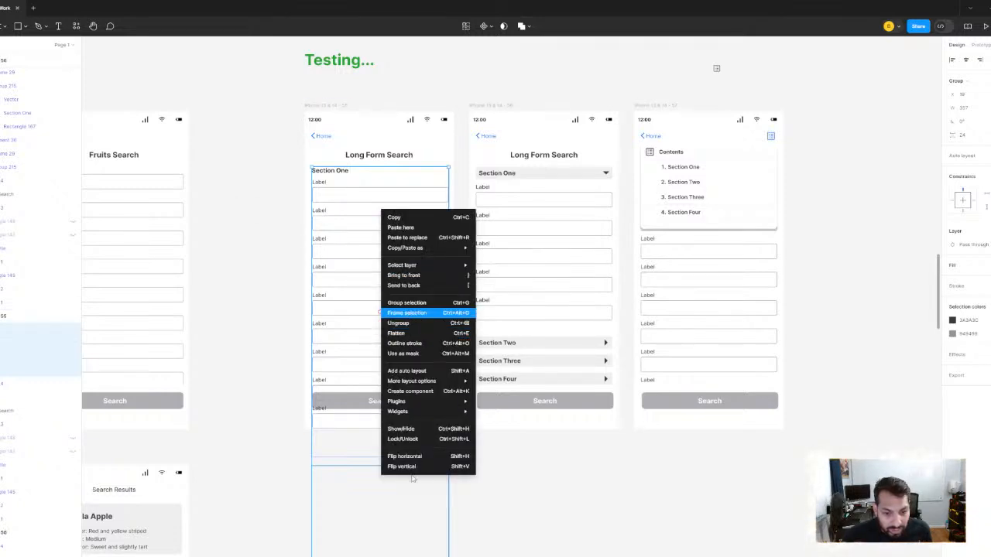
{"action": "left_click", "coordinate": [411, 313]}
- Shorten the first screen's new form frame to end just above the Search button and clip its overflowing content
{"action": "scroll", "coordinate": [383, 511], "scroll_direction": "down", "scroll_amount": 3}
{"action": "scroll", "coordinate": [440, 325], "scroll_direction": "down", "scroll_amount": 3}
{"action": "scroll", "coordinate": [465, 283], "scroll_direction": "down", "scroll_amount": 4}
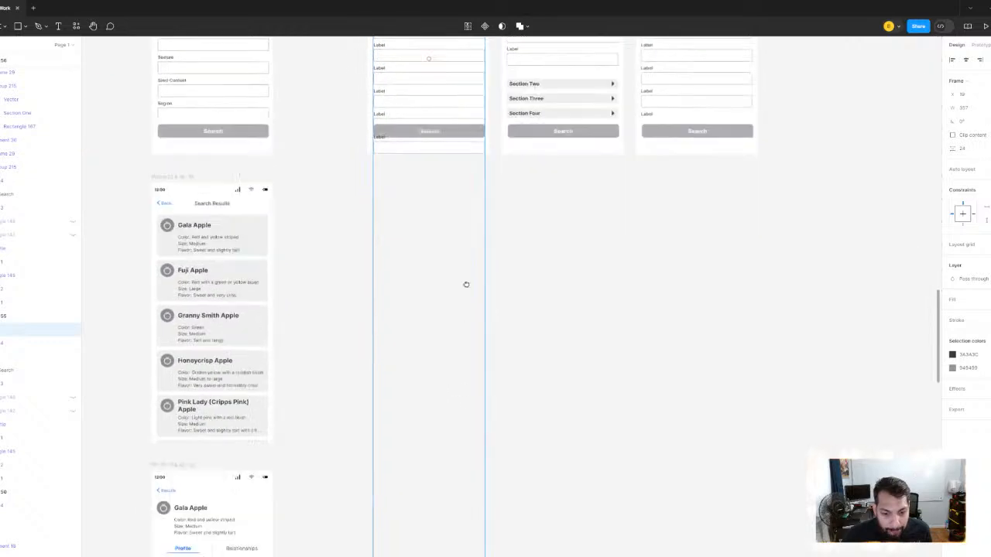
{"action": "scroll", "coordinate": [478, 414], "scroll_direction": "down", "scroll_amount": 3}
{"action": "scroll", "coordinate": [480, 387], "scroll_direction": "down", "scroll_amount": 2}
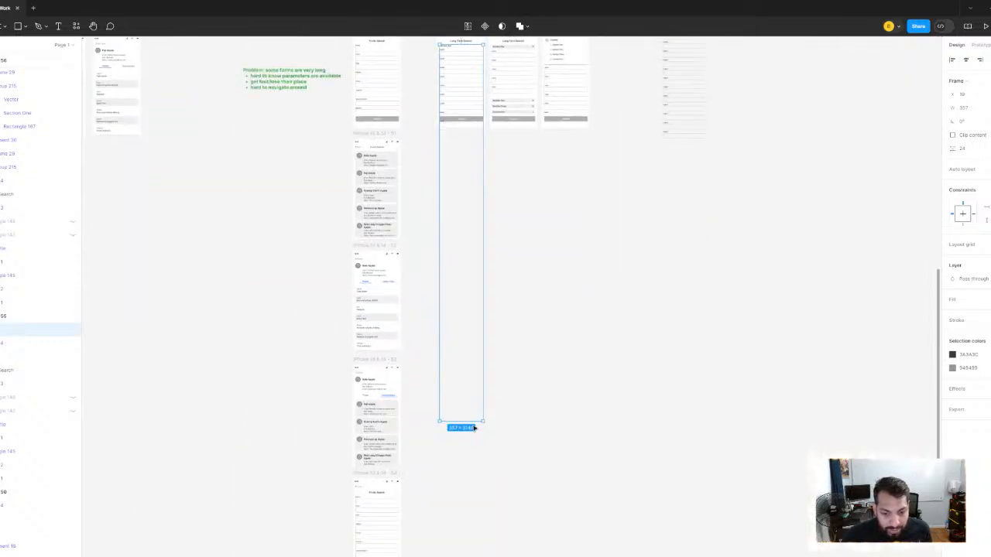
{"action": "left_click_drag", "start_coordinate": [469, 421], "coordinate": [589, 196]}
{"action": "scroll", "coordinate": [471, 114], "scroll_direction": "up", "scroll_amount": 10}
{"action": "left_click", "coordinate": [952, 134]}
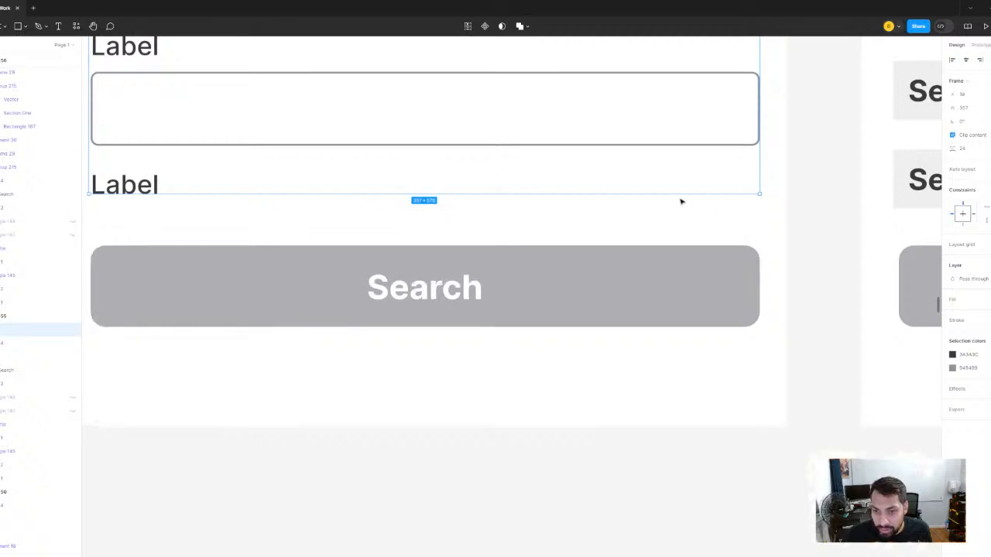
- Set the height of the first screen's form frame to 576 and deselect it
{"action": "left_click_drag", "start_coordinate": [681, 206], "coordinate": [686, 246]}
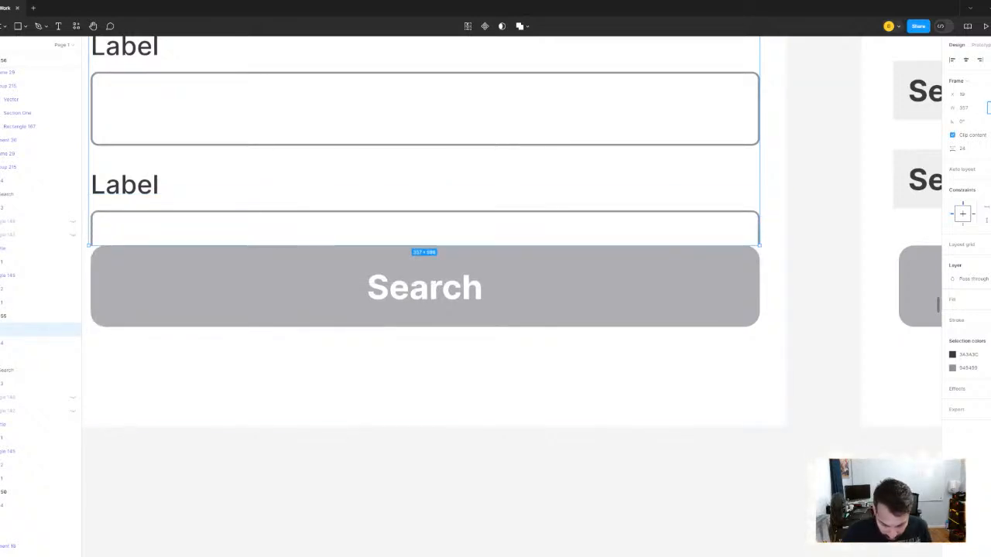
{"action": "type", "text": "576"}
{"action": "key", "text": "Return"}
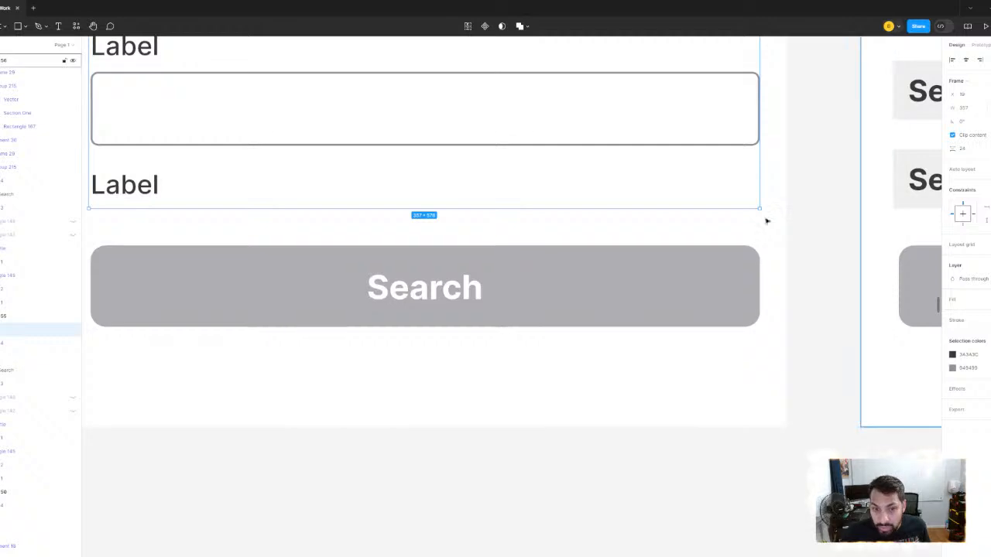
{"action": "scroll", "coordinate": [765, 193], "scroll_direction": "down", "scroll_amount": 4}
{"action": "left_click_drag", "start_coordinate": [765, 193], "coordinate": [603, 387]}
{"action": "scroll", "coordinate": [603, 387], "scroll_direction": "down", "scroll_amount": 1}
{"action": "left_click", "coordinate": [410, 232]}
{"action": "left_click_drag", "start_coordinate": [424, 210], "coordinate": [372, 208]}
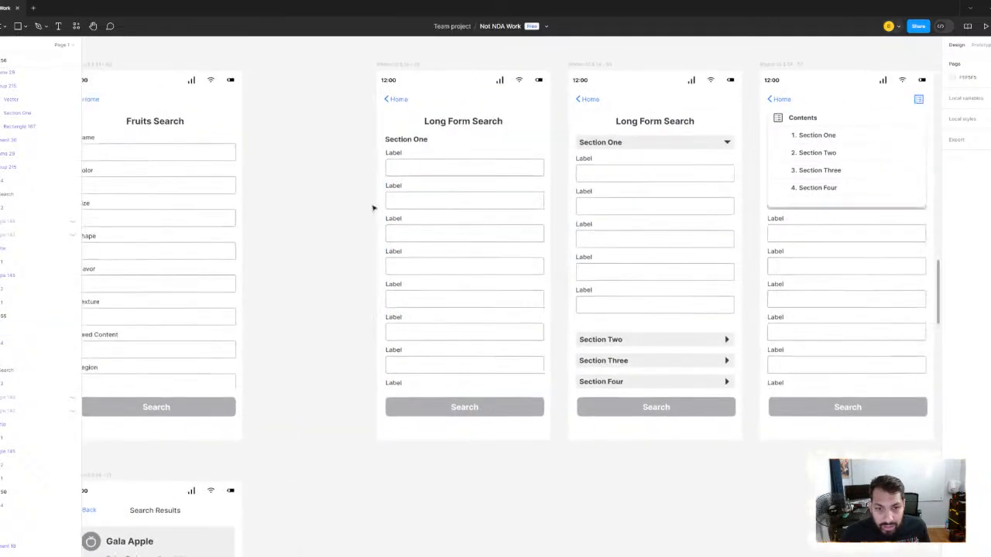
- Examine the first screen's framed form content and the second screen's collapsible section layout
{"action": "left_click", "coordinate": [451, 165]}
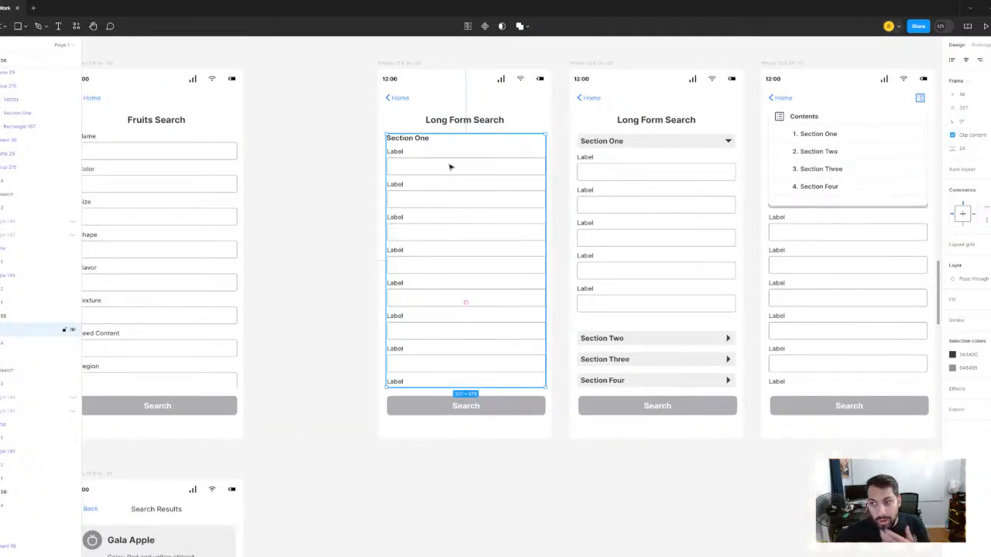
{"action": "scroll", "coordinate": [430, 201], "scroll_direction": "up", "scroll_amount": 3}
{"action": "scroll", "coordinate": [429, 201], "scroll_direction": "right", "scroll_amount": 5}
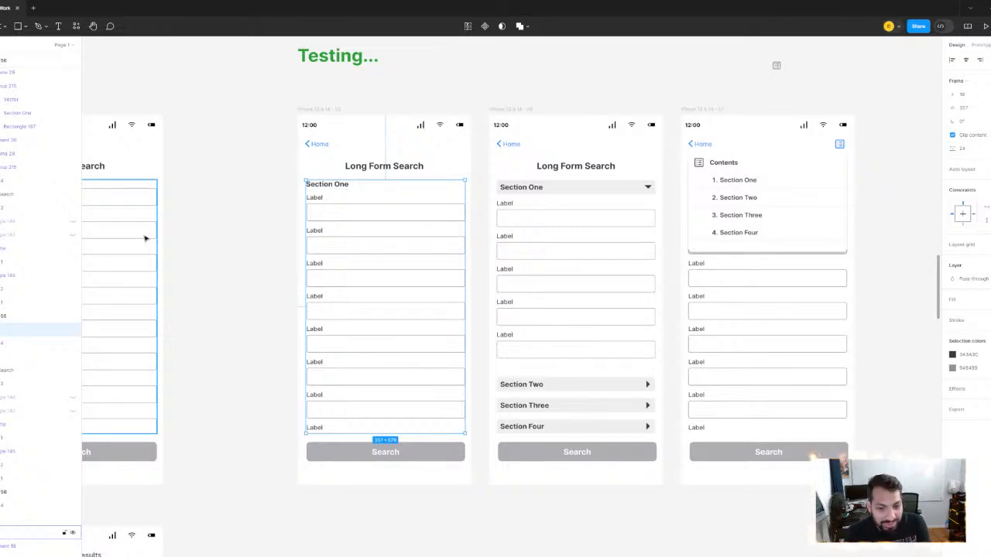
{"action": "left_click", "coordinate": [550, 194]}
{"action": "scroll", "coordinate": [581, 232], "scroll_direction": "up", "scroll_amount": 2}
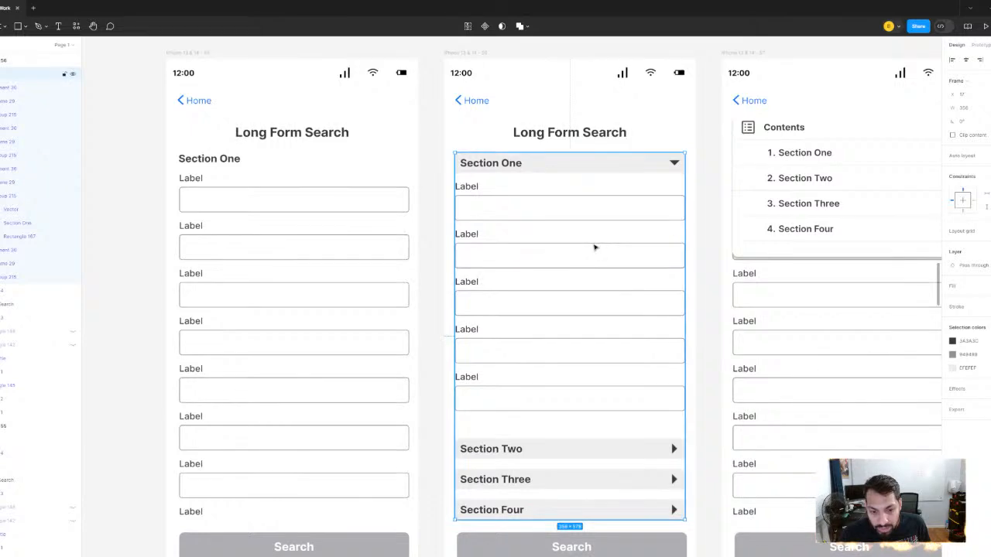
{"action": "left_click_drag", "start_coordinate": [594, 248], "coordinate": [563, 249]}
{"action": "scroll", "coordinate": [561, 248], "scroll_direction": "down", "scroll_amount": 2}
{"action": "left_click_drag", "start_coordinate": [471, 281], "coordinate": [380, 341]}
{"action": "left_click", "coordinate": [484, 130]}
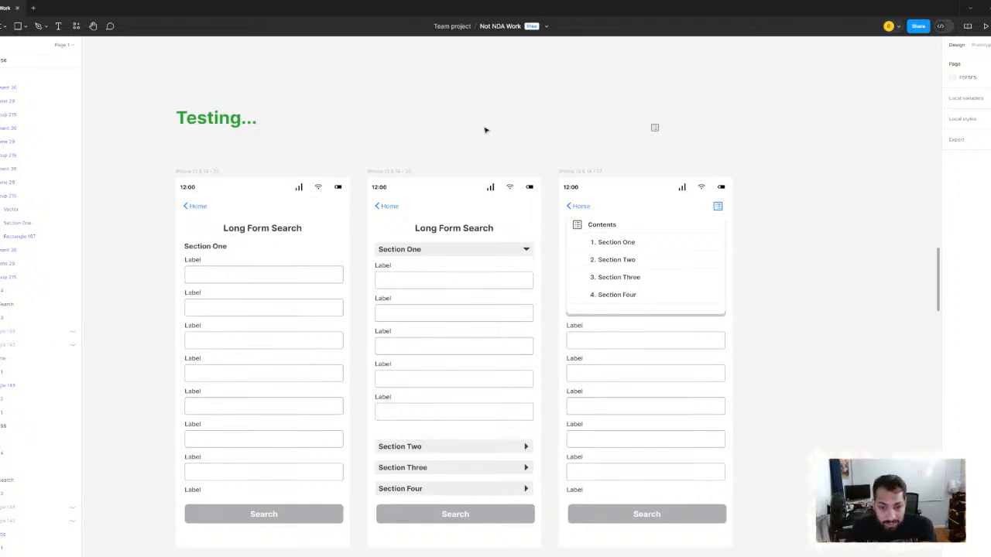
{"action": "left_click", "coordinate": [454, 281]}
{"action": "scroll", "coordinate": [477, 291], "scroll_direction": "up", "scroll_amount": 2}
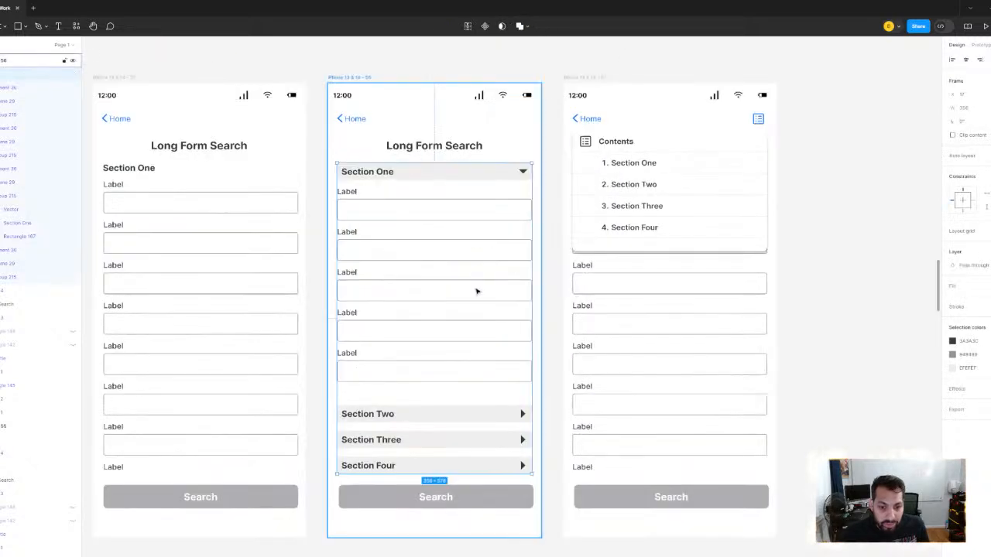
{"action": "mouse_move", "coordinate": [478, 292]}
{"action": "left_mouse_down"}
{"action": "mouse_move", "coordinate": [495, 253]}
{"action": "mouse_move", "coordinate": [482, 303]}
{"action": "left_mouse_up"}
{"action": "scroll", "coordinate": [483, 301], "scroll_direction": "down", "scroll_amount": 1}
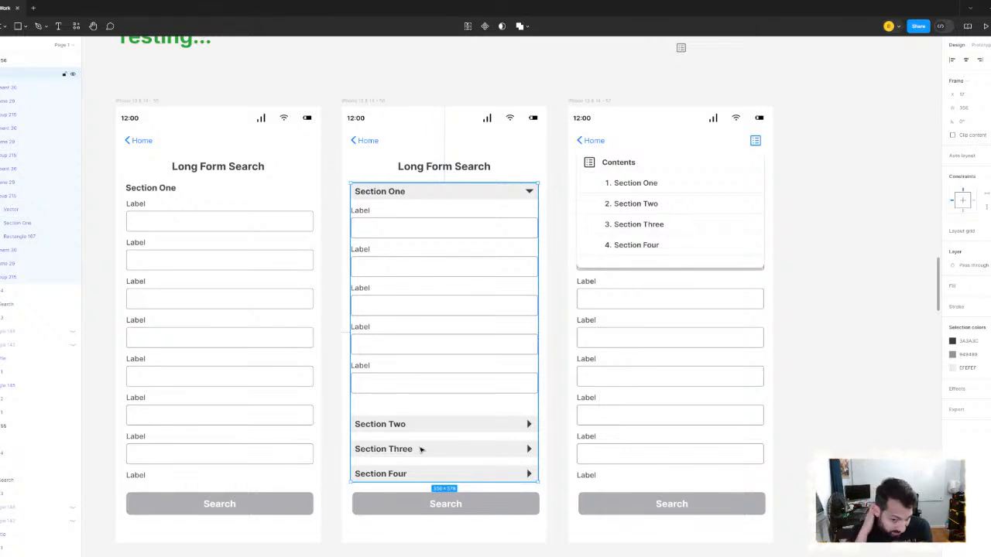
{"action": "scroll", "coordinate": [429, 405], "scroll_direction": "up", "scroll_amount": 3}
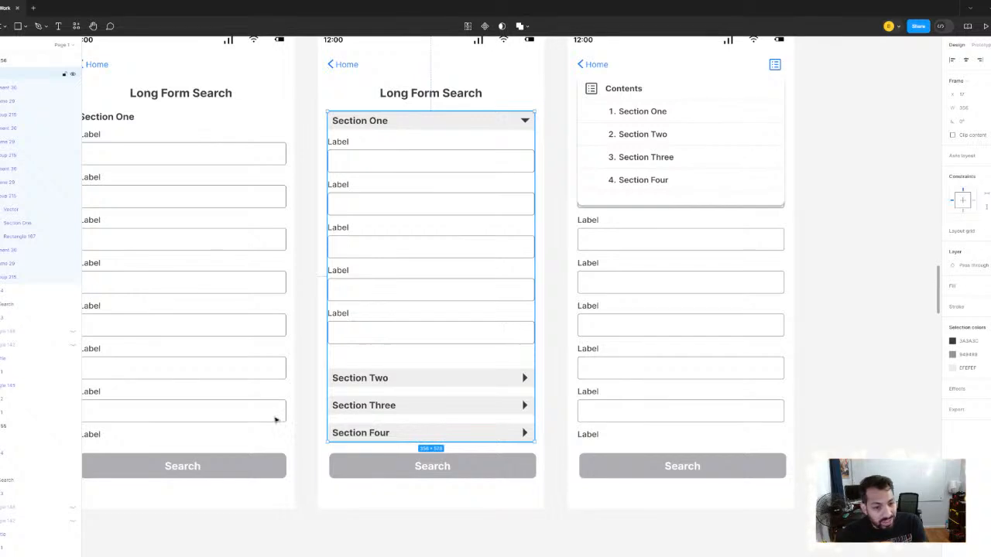
{"action": "scroll", "coordinate": [276, 416], "scroll_direction": "left", "scroll_amount": 3}
{"action": "scroll", "coordinate": [381, 281], "scroll_direction": "right", "scroll_amount": 4}
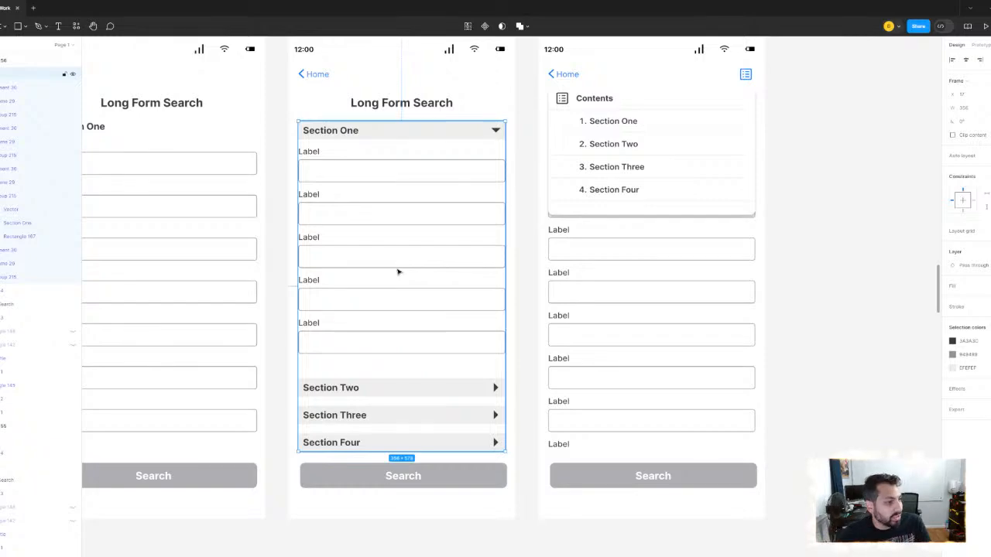
{"action": "scroll", "coordinate": [558, 225], "scroll_direction": "down", "scroll_amount": 2}
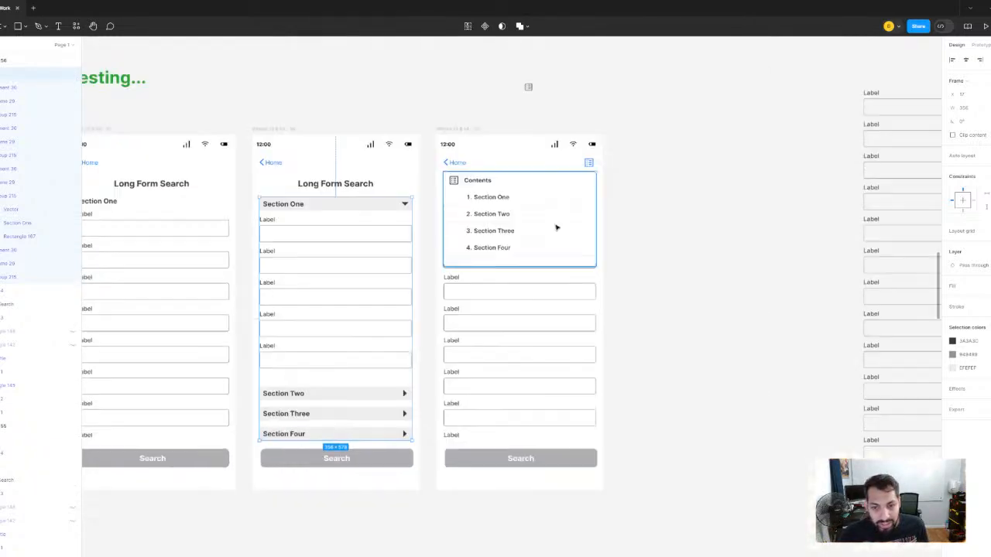
- Examine the Contents list of section links on the third screen and the label fields beneath it
{"action": "left_click", "coordinate": [562, 217]}
{"action": "scroll", "coordinate": [562, 217], "scroll_direction": "up", "scroll_amount": 5}
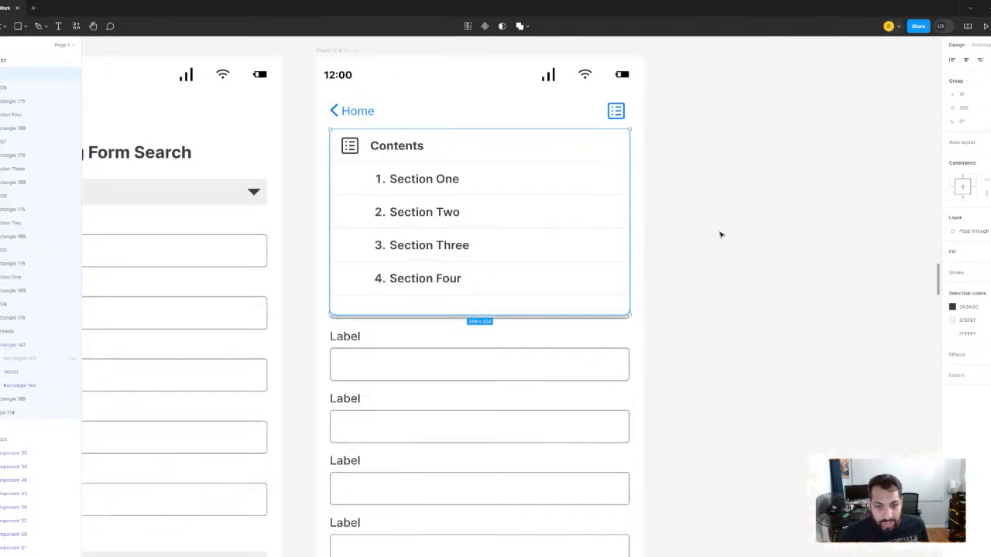
{"action": "scroll", "coordinate": [720, 232], "scroll_direction": "down", "scroll_amount": 4}
{"action": "scroll", "coordinate": [560, 175], "scroll_direction": "up", "scroll_amount": 3}
{"action": "scroll", "coordinate": [559, 175], "scroll_direction": "up", "scroll_amount": 2}
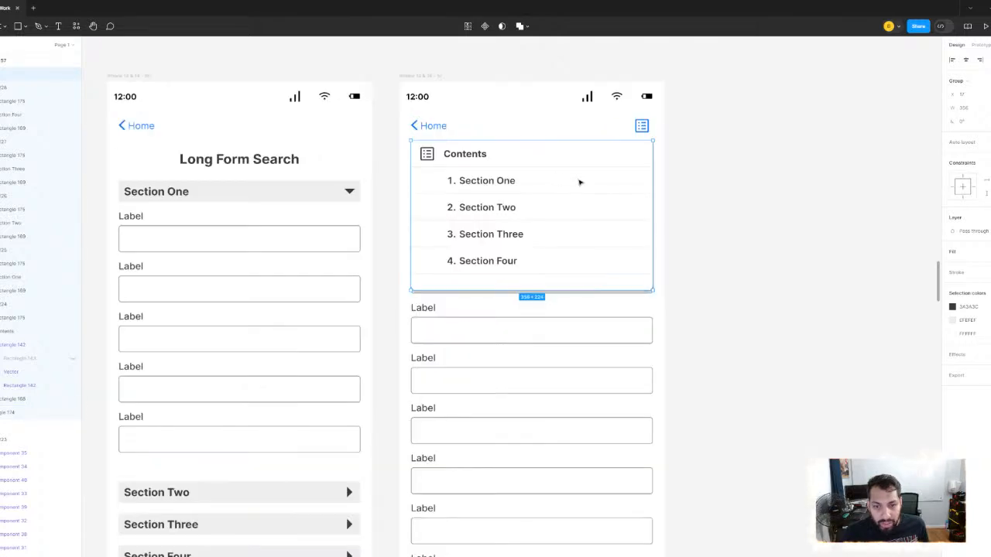
{"action": "scroll", "coordinate": [494, 191], "scroll_direction": "up", "scroll_amount": 3}
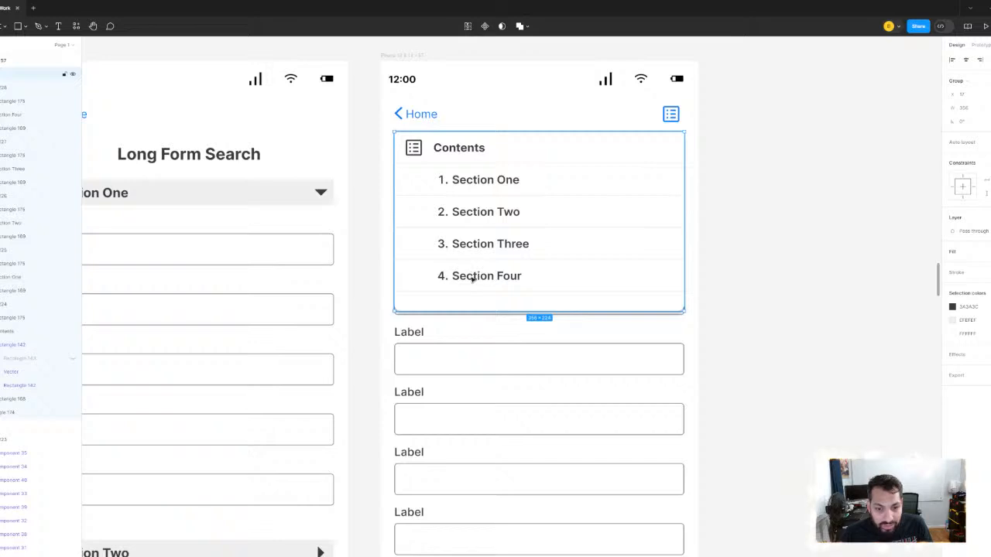
{"action": "scroll", "coordinate": [720, 201], "scroll_direction": "down", "scroll_amount": 4}
{"action": "scroll", "coordinate": [587, 342], "scroll_direction": "up", "scroll_amount": 2}
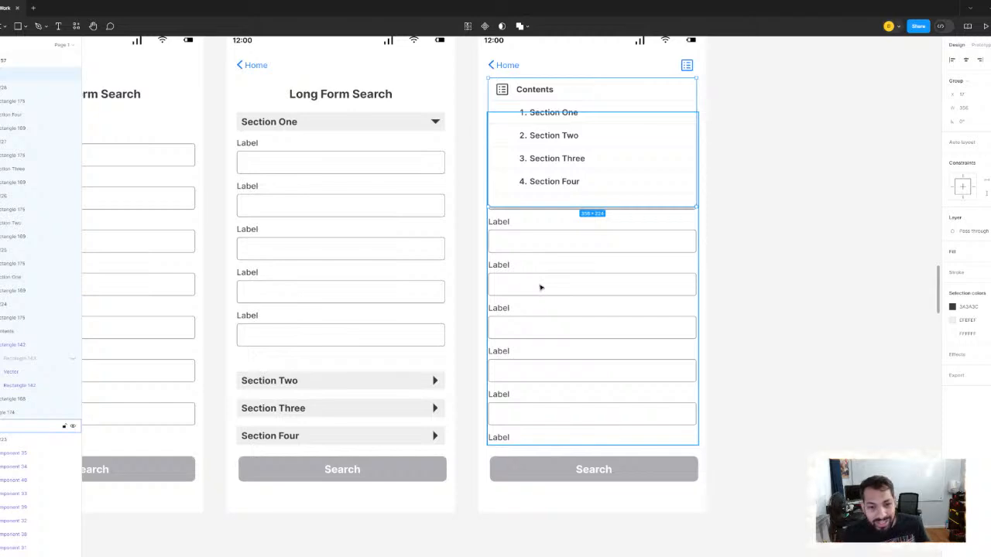
{"action": "scroll", "coordinate": [546, 267], "scroll_direction": "down", "scroll_amount": 3}
{"action": "scroll", "coordinate": [556, 262], "scroll_direction": "up", "scroll_amount": 1}
- Compare the collapsible-section screen with the contents-menu screen, including a close look at the Contents list
{"action": "left_click", "coordinate": [404, 115]}
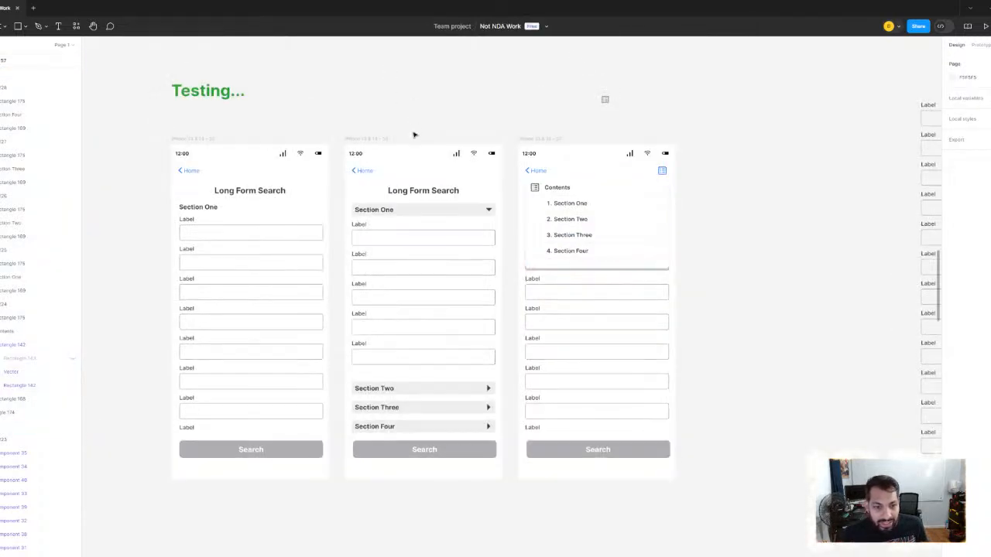
{"action": "left_click", "coordinate": [372, 142]}
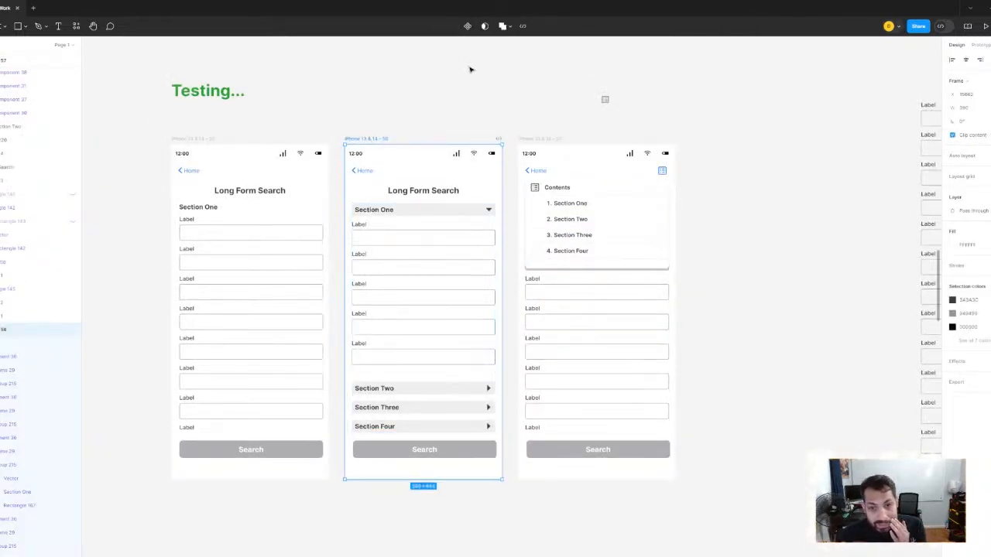
{"action": "left_click", "coordinate": [470, 111]}
{"action": "left_click", "coordinate": [555, 140]}
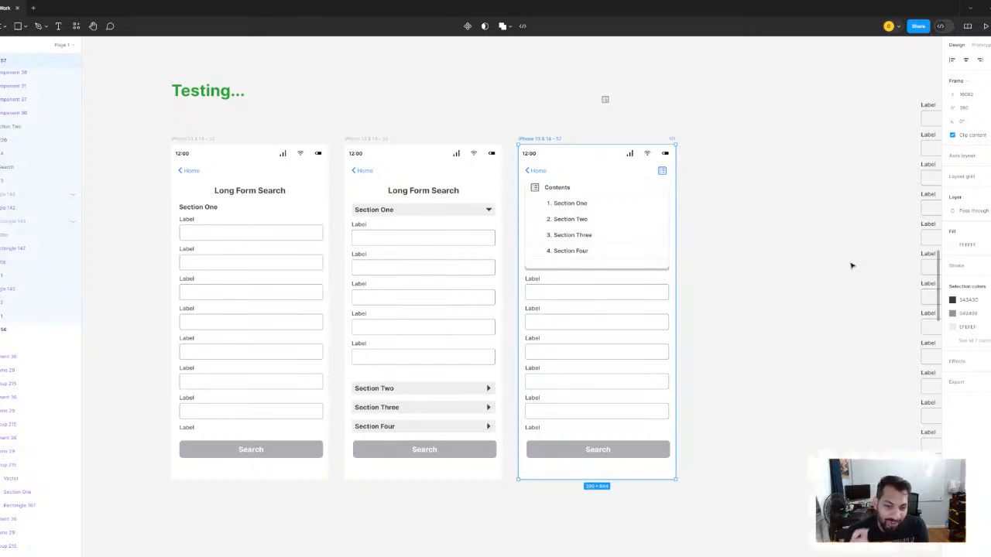
{"action": "left_click", "coordinate": [354, 138]}
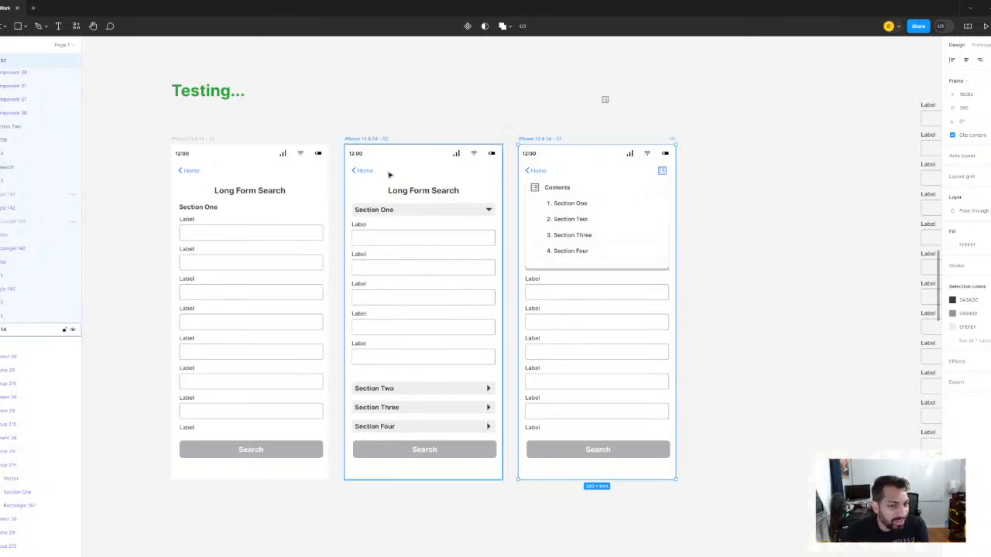
{"action": "left_click", "coordinate": [543, 140]}
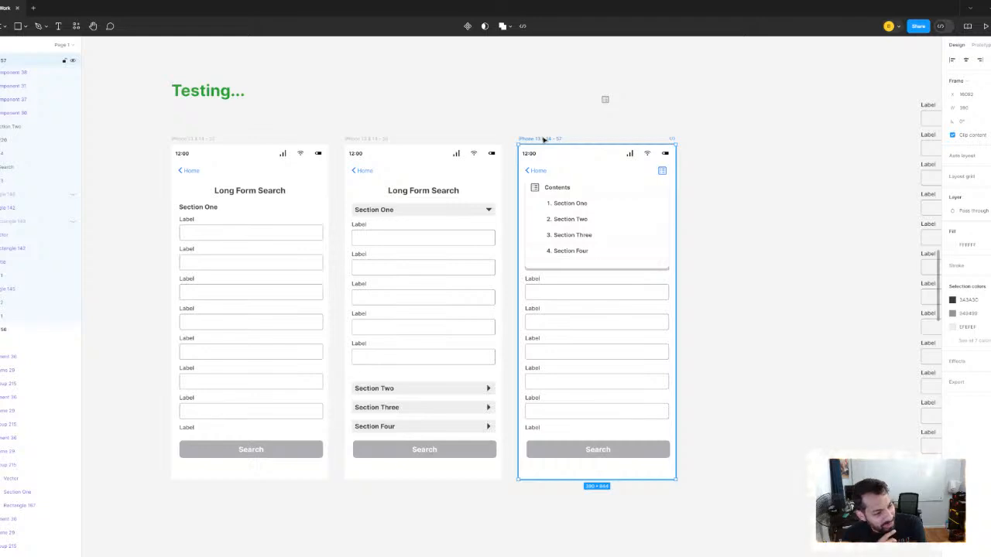
{"action": "left_click", "coordinate": [610, 264]}
{"action": "scroll", "coordinate": [671, 221], "scroll_direction": "up", "scroll_amount": 5}
{"action": "scroll", "coordinate": [616, 220], "scroll_direction": "up", "scroll_amount": 3}
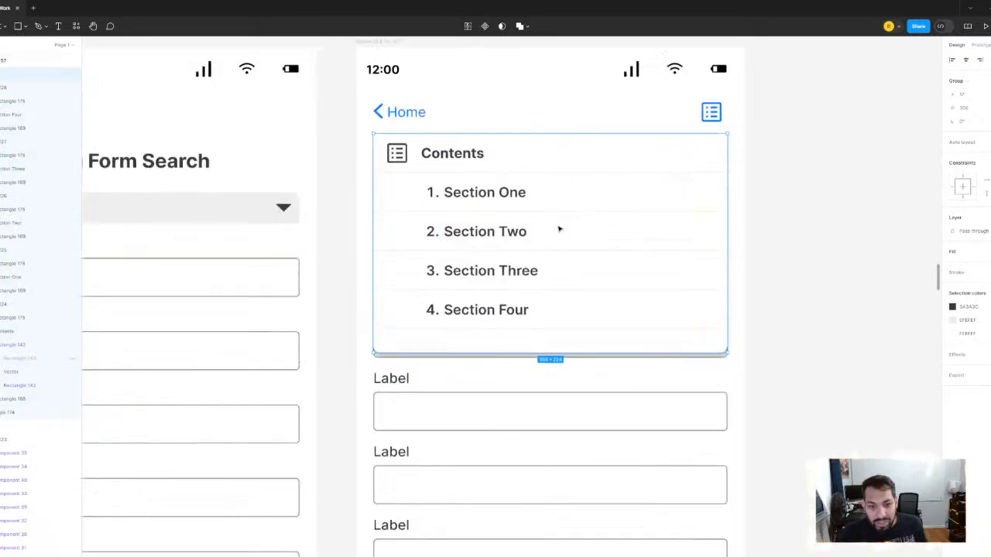
{"action": "scroll", "coordinate": [548, 234], "scroll_direction": "down", "scroll_amount": 2}
{"action": "scroll", "coordinate": [517, 268], "scroll_direction": "down", "scroll_amount": 1}
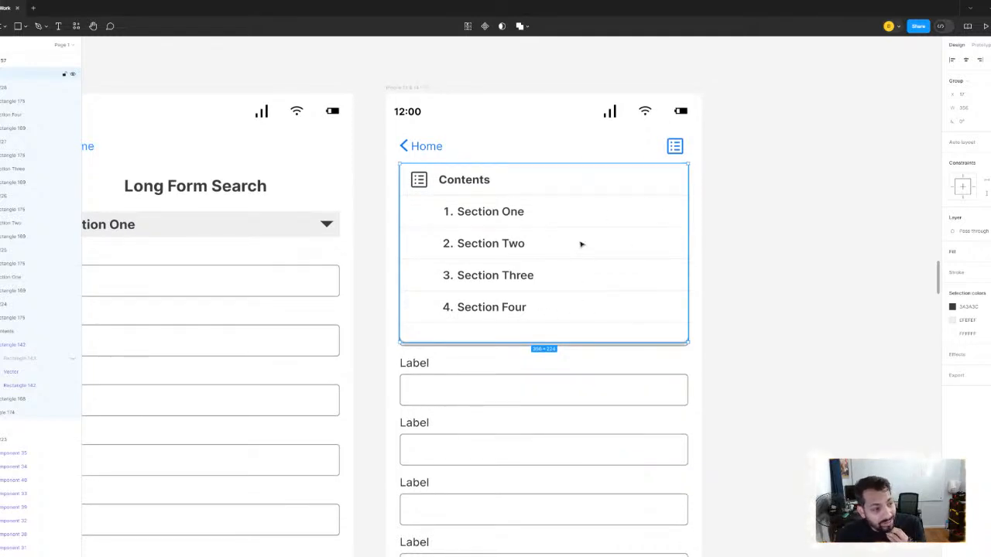
- Examine the third screen's Contents menu and the long column of label fields beside the mockups
{"action": "left_click", "coordinate": [762, 286]}
{"action": "left_click", "coordinate": [577, 281]}
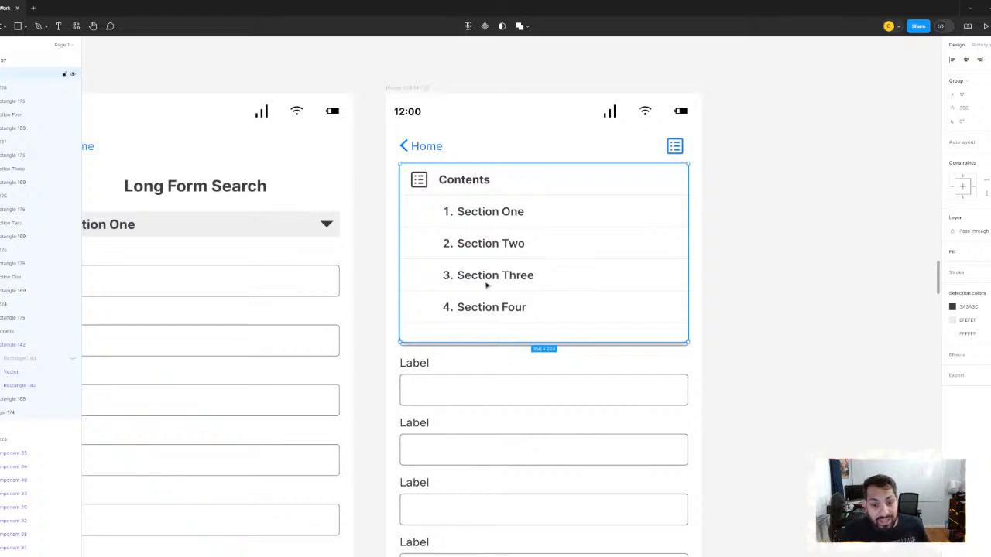
{"action": "scroll", "coordinate": [524, 243], "scroll_direction": "down", "scroll_amount": 10}
{"action": "scroll", "coordinate": [661, 257], "scroll_direction": "up", "scroll_amount": 5}
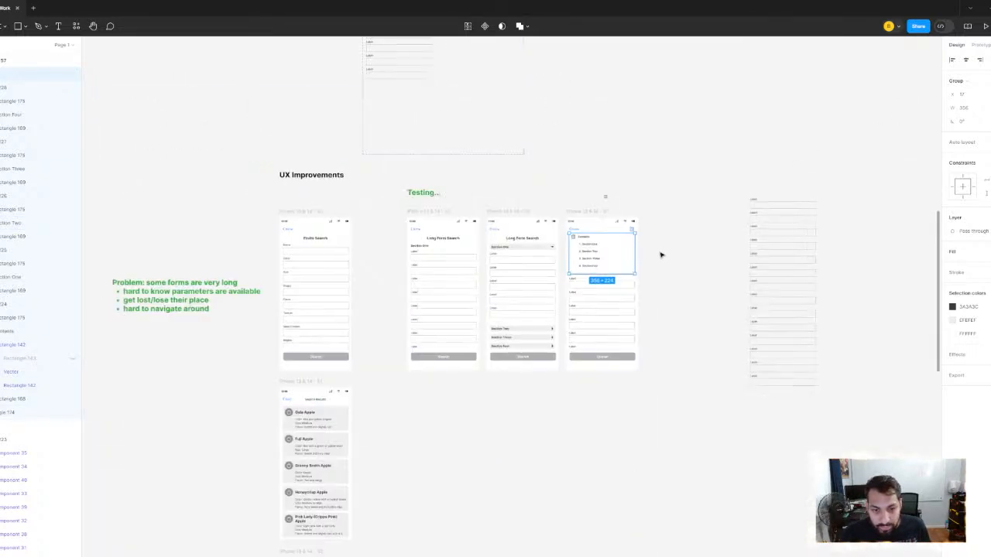
{"action": "left_click_drag", "start_coordinate": [678, 250], "coordinate": [621, 253]}
{"action": "left_click_drag", "start_coordinate": [640, 220], "coordinate": [473, 226]}
{"action": "scroll", "coordinate": [473, 227], "scroll_direction": "down", "scroll_amount": 3}
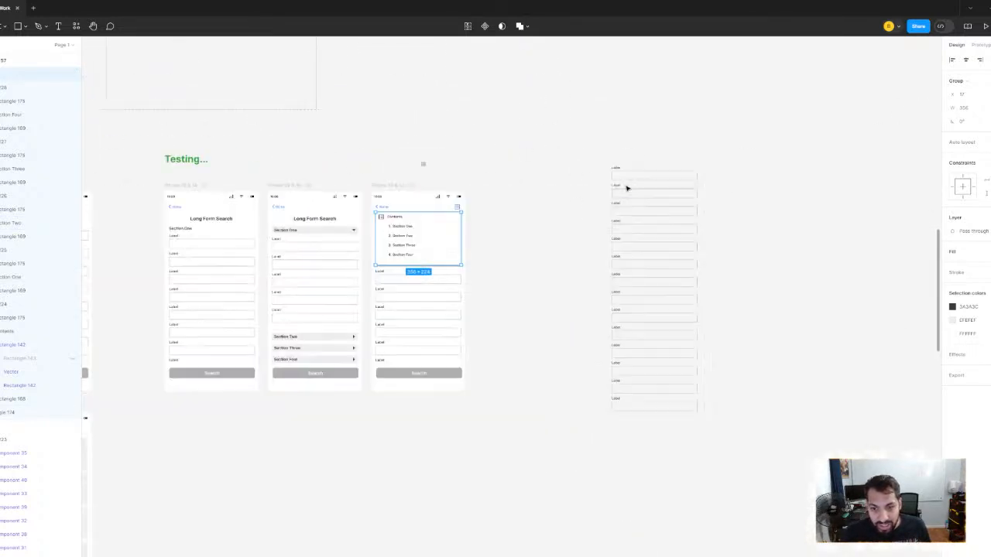
{"action": "scroll", "coordinate": [469, 256], "scroll_direction": "up", "scroll_amount": 5}
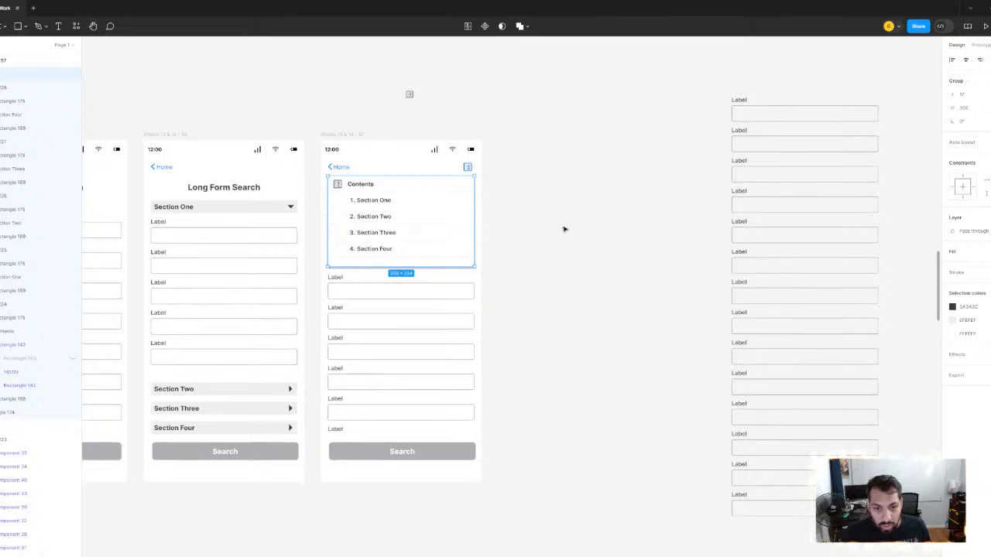
{"action": "left_click", "coordinate": [566, 230]}
{"action": "left_click_drag", "start_coordinate": [574, 231], "coordinate": [595, 238]}
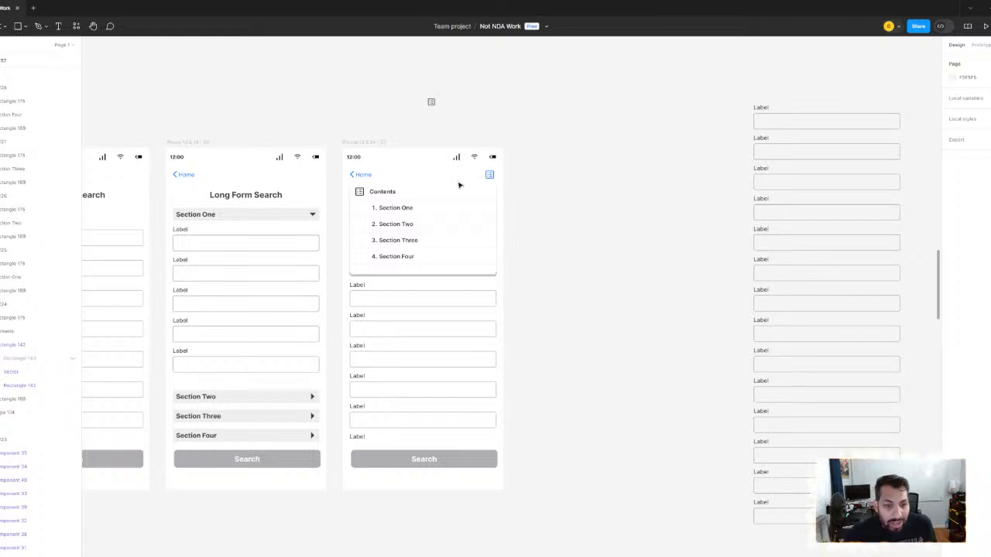
- Compare the second and third Long Form Search screens, including a close look at the numbered section links
{"action": "scroll", "coordinate": [307, 106], "scroll_direction": "left", "scroll_amount": 3}
{"action": "left_click", "coordinate": [275, 130]}
{"action": "scroll", "coordinate": [340, 97], "scroll_direction": "left", "scroll_amount": 3}
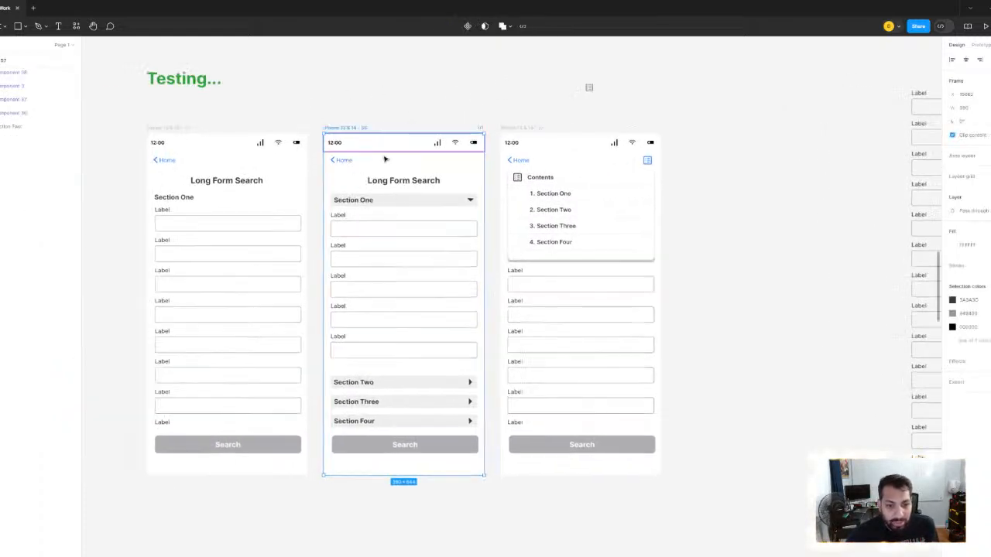
{"action": "left_click", "coordinate": [519, 127]}
{"action": "left_click", "coordinate": [520, 127]}
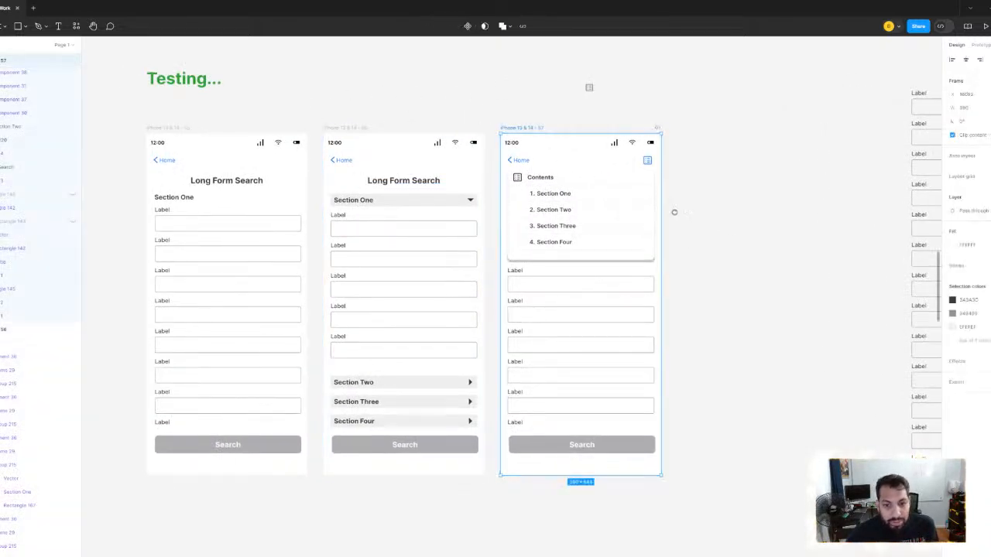
{"action": "scroll", "coordinate": [635, 240], "scroll_direction": "right", "scroll_amount": 3}
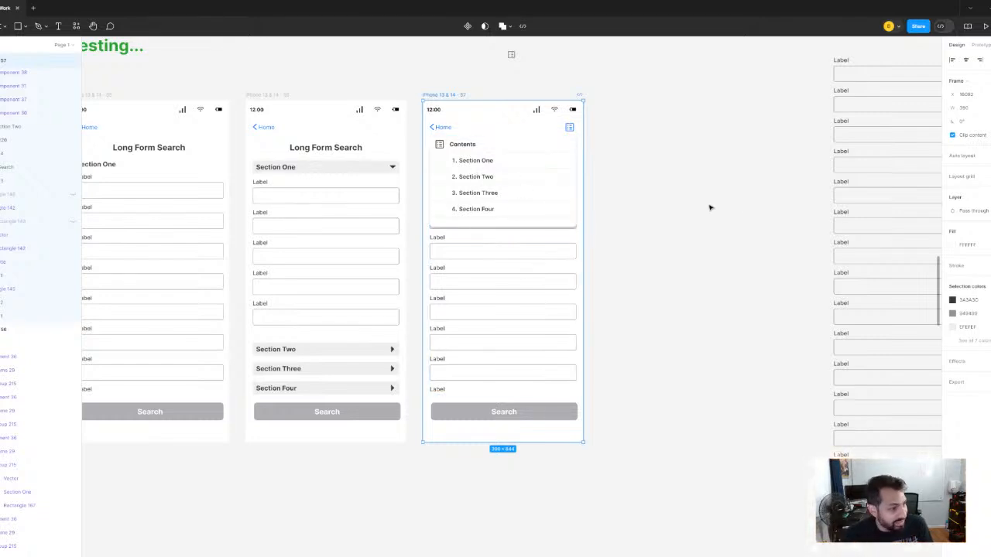
{"action": "scroll", "coordinate": [517, 191], "scroll_direction": "up", "scroll_amount": 3}
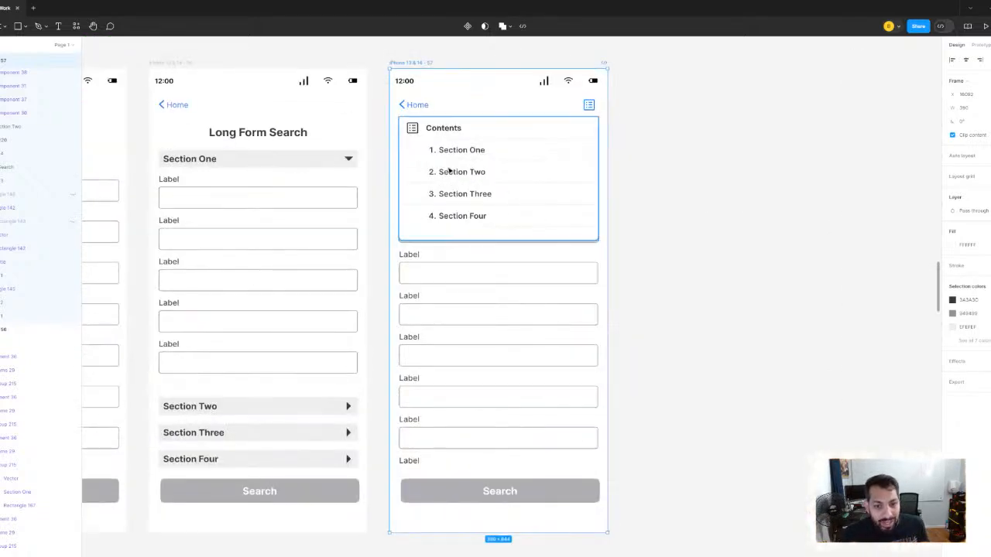
{"action": "scroll", "coordinate": [448, 170], "scroll_direction": "up", "scroll_amount": 2}
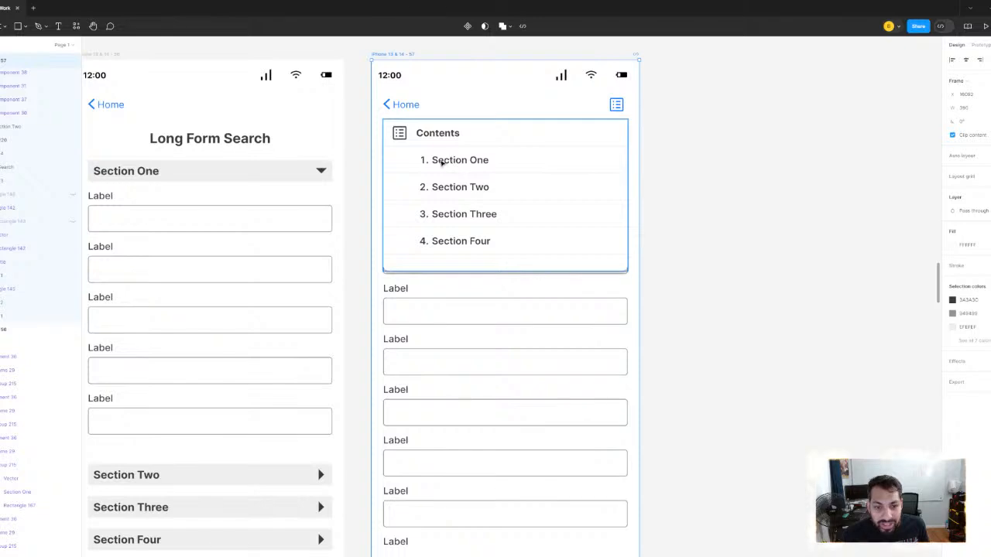
{"action": "scroll", "coordinate": [444, 164], "scroll_direction": "up", "scroll_amount": 2}
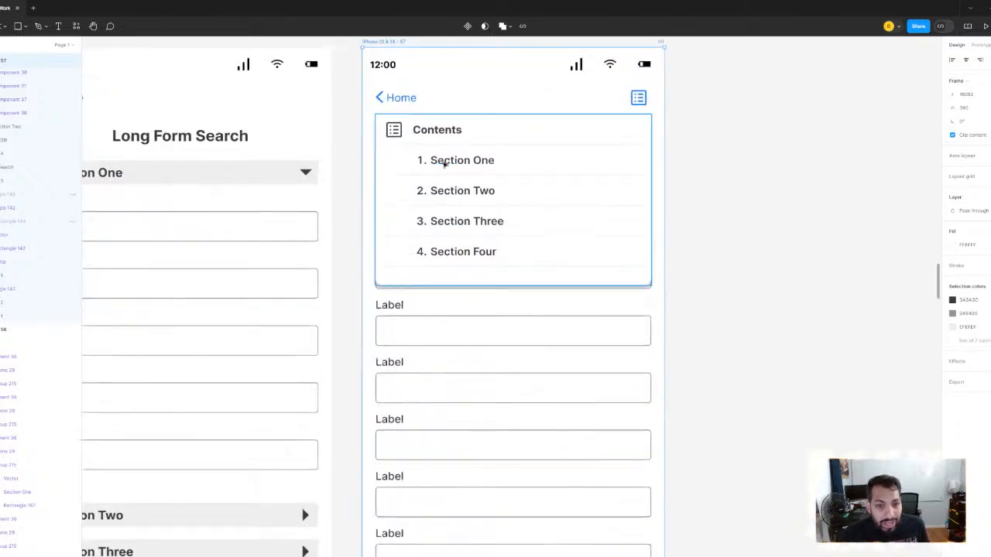
{"action": "scroll", "coordinate": [445, 163], "scroll_direction": "up", "scroll_amount": 1}
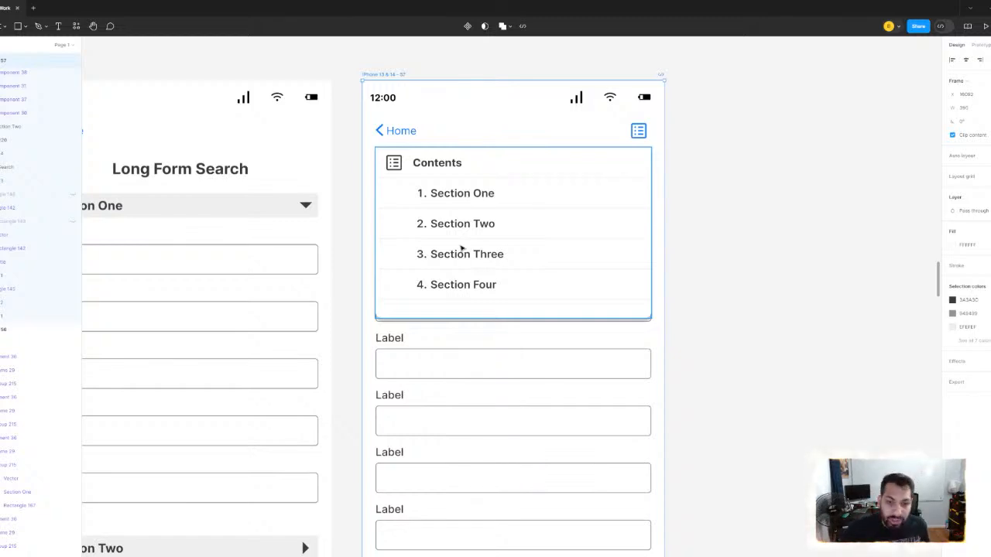
{"action": "scroll", "coordinate": [462, 247], "scroll_direction": "down", "scroll_amount": 5}
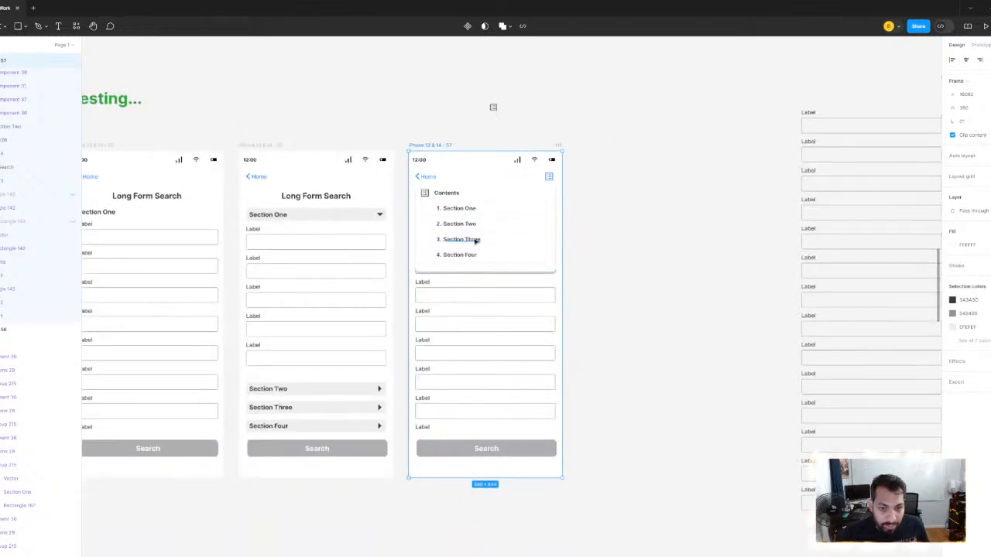
- Duplicate the green "Testing..." heading and place the copy just beyond the third screen
{"action": "scroll", "coordinate": [476, 241], "scroll_direction": "down", "scroll_amount": 5}
{"action": "left_click", "coordinate": [257, 139]}
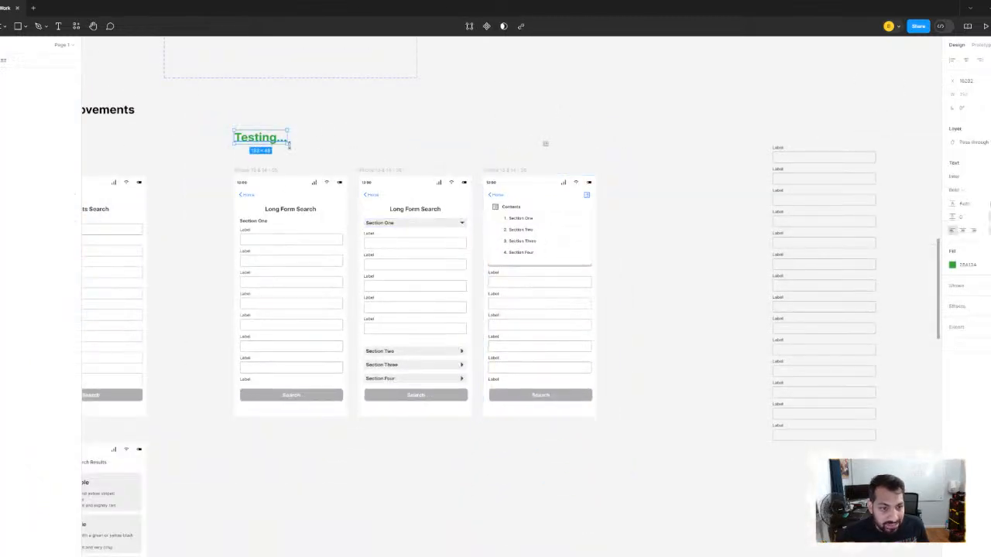
{"action": "key", "text": "ctrl+v"}
{"action": "left_click_drag", "start_coordinate": [272, 142], "coordinate": [652, 147]}
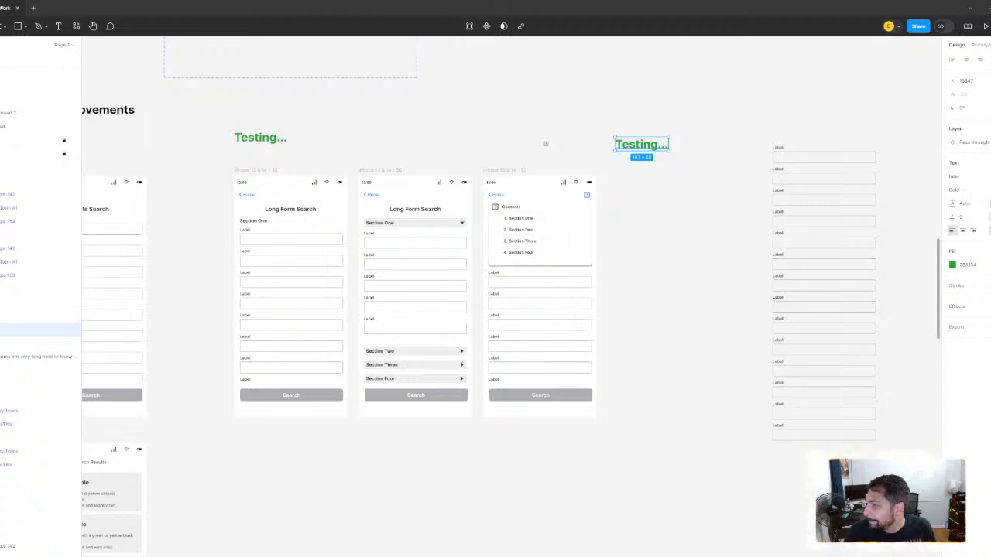
- Paste the star icon beside the third screen, ungroup it from its frame and select the star shape
{"action": "key", "text": "ctrl+v"}
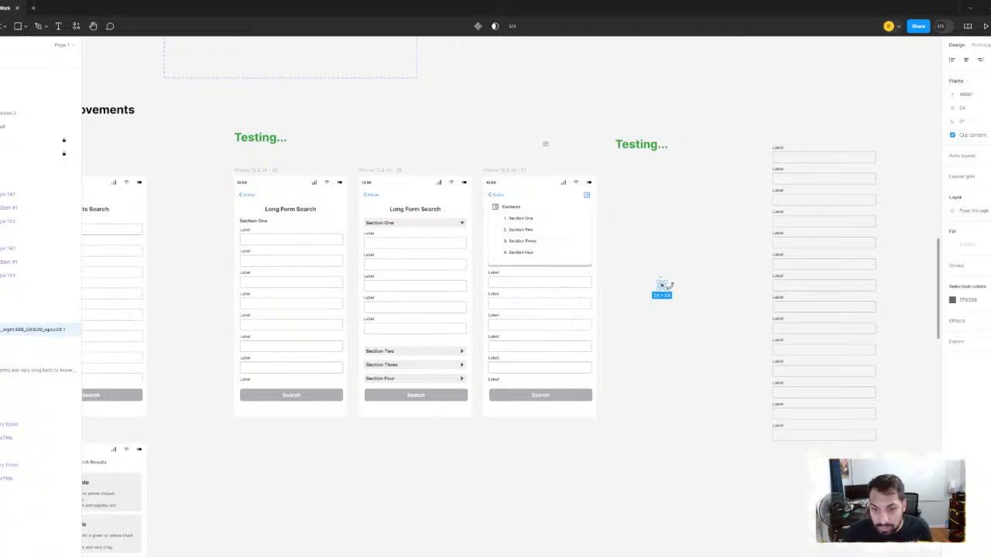
{"action": "scroll", "coordinate": [666, 289], "scroll_direction": "up", "scroll_amount": 5}
{"action": "right_click", "coordinate": [635, 280]}
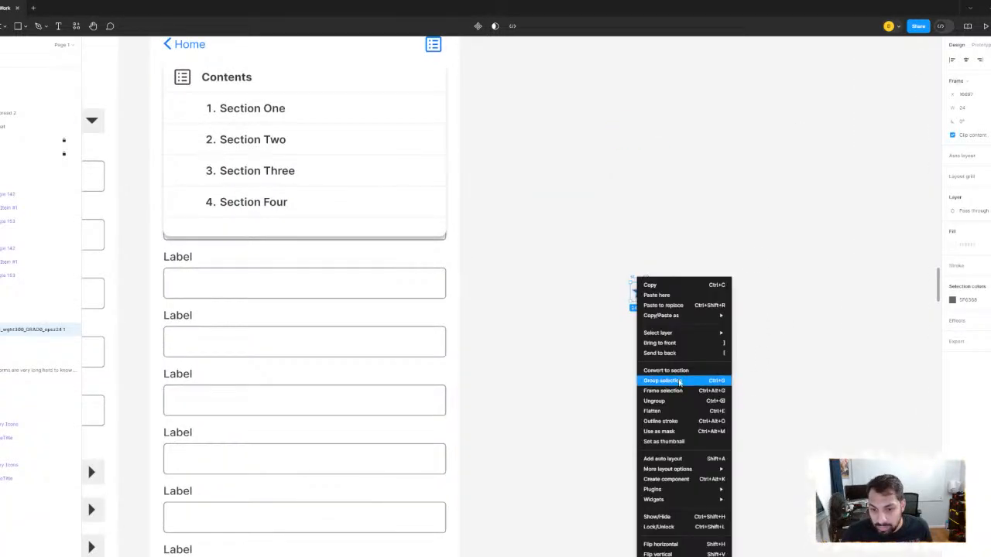
{"action": "left_click", "coordinate": [682, 400]}
{"action": "left_click", "coordinate": [655, 314]}
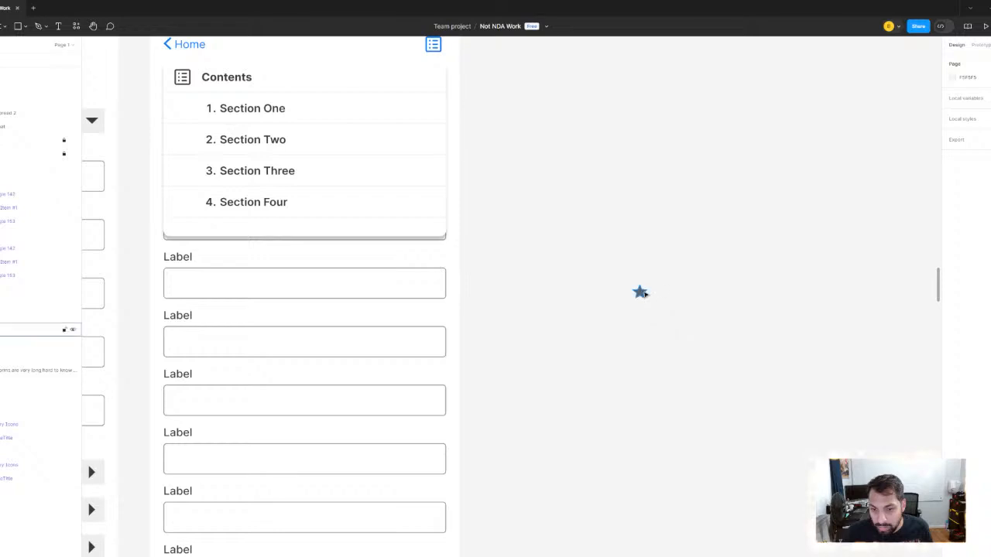
{"action": "left_click", "coordinate": [640, 291]}
- Set the star's width to 40 after trying 24
{"action": "scroll", "coordinate": [646, 288], "scroll_direction": "down", "scroll_amount": 2}
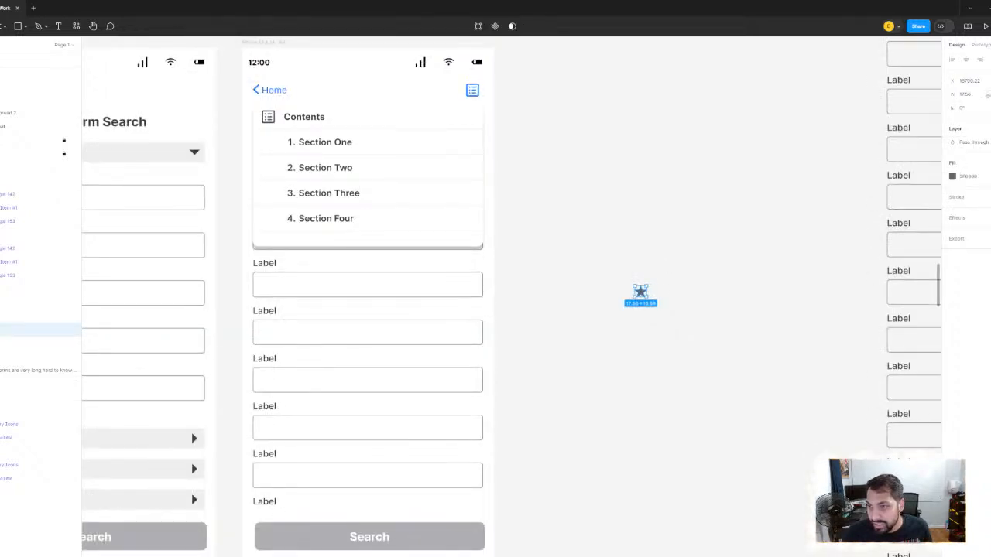
{"action": "left_click", "coordinate": [976, 95]}
{"action": "type", "text": "24"}
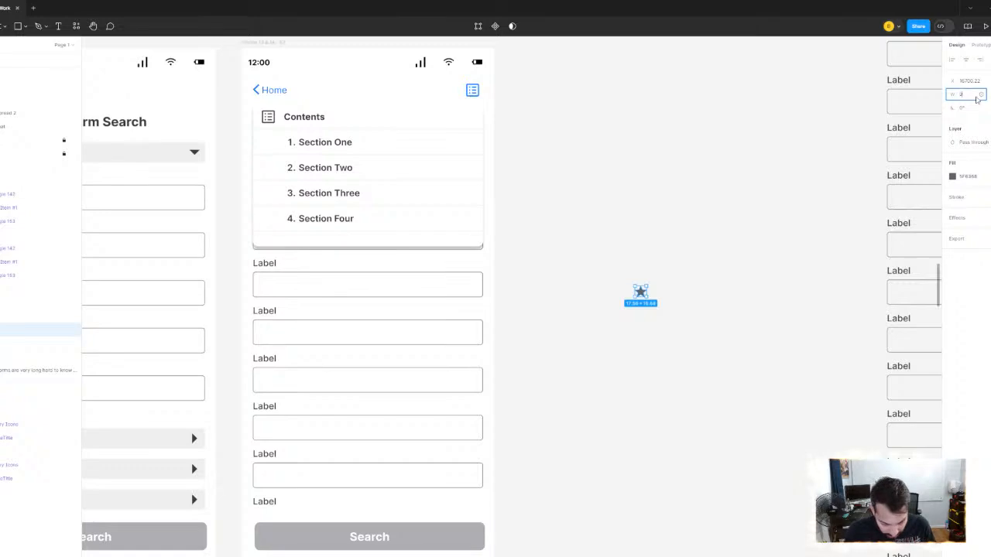
{"action": "key", "text": "Return"}
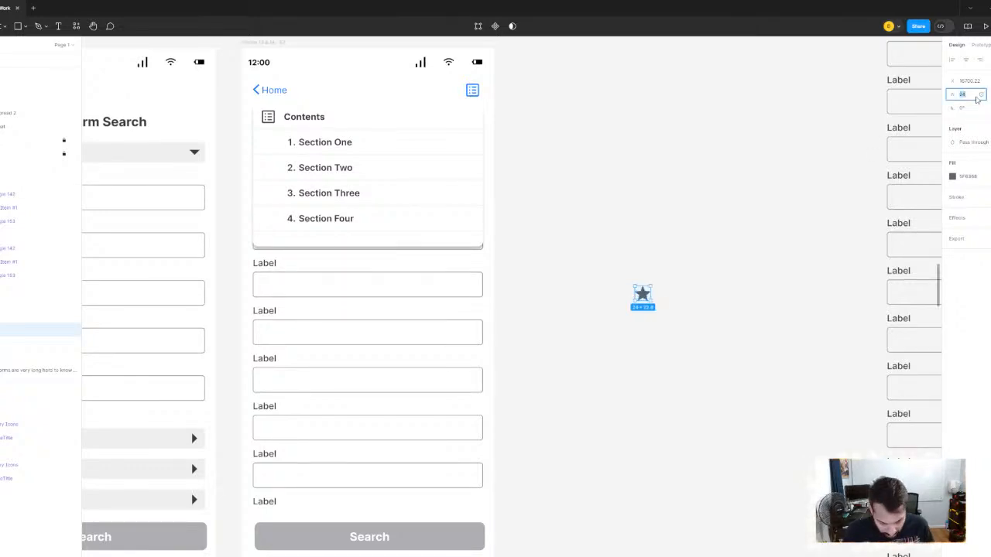
{"action": "type", "text": "40"}
{"action": "key", "text": "Return"}
- Fill the star with the Default (Light) yellow, FFCC00, sampled from the iOS system colors table
{"action": "scroll", "coordinate": [688, 164], "scroll_direction": "down", "scroll_amount": 5}
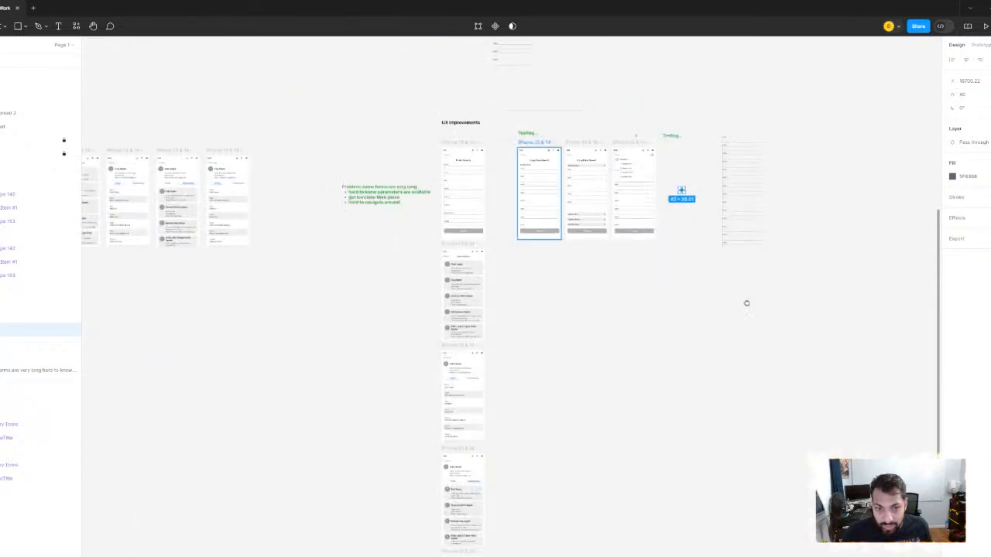
{"action": "left_click_drag", "start_coordinate": [151, 85], "coordinate": [710, 290]}
{"action": "left_click_drag", "start_coordinate": [153, 159], "coordinate": [535, 222]}
{"action": "scroll", "coordinate": [542, 168], "scroll_direction": "up", "scroll_amount": 10}
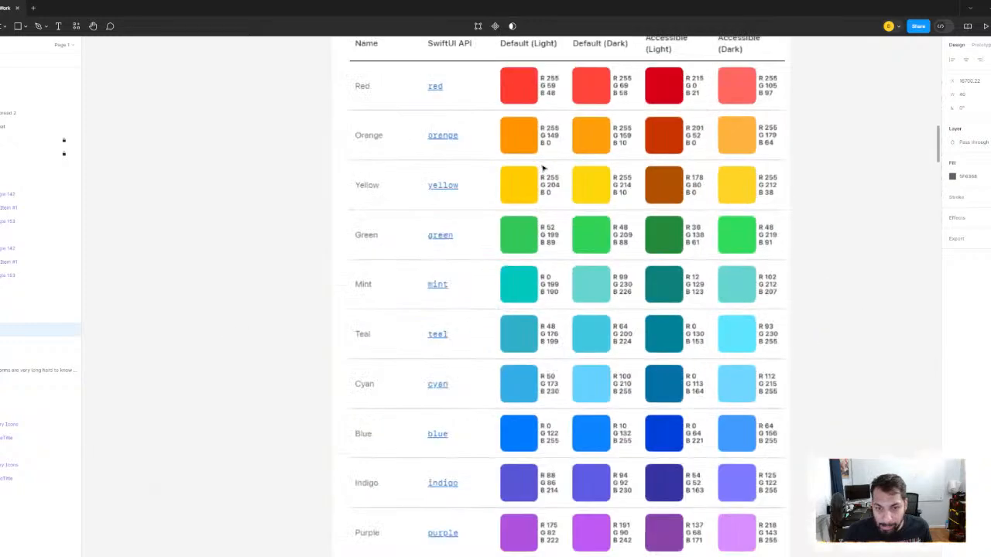
{"action": "left_click", "coordinate": [953, 177]}
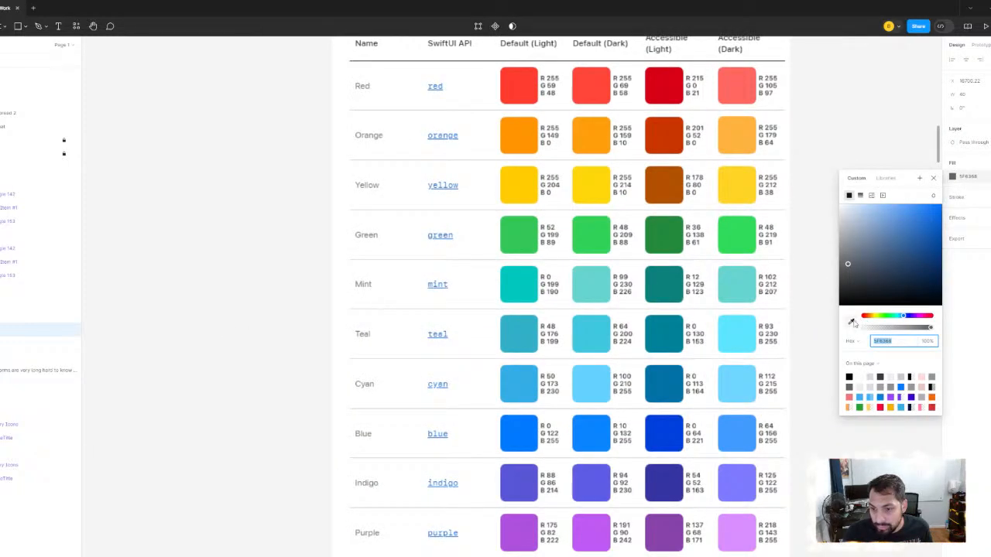
{"action": "left_click", "coordinate": [851, 322]}
{"action": "left_click", "coordinate": [513, 185]}
{"action": "scroll", "coordinate": [581, 206], "scroll_direction": "down", "scroll_amount": 4}
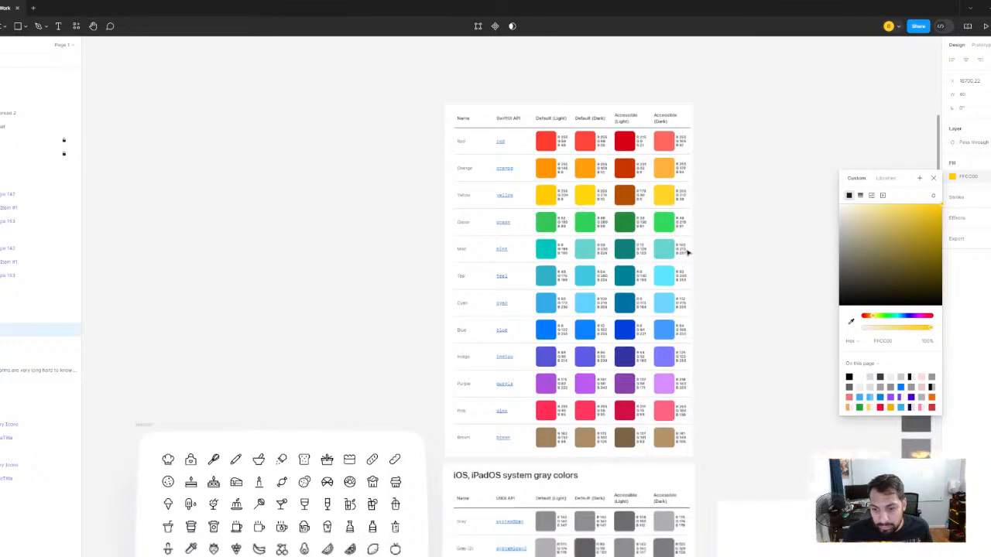
- Return to the Long Form Search mockups and move the yellow star above the second screen
{"action": "scroll", "coordinate": [687, 253], "scroll_direction": "down", "scroll_amount": 5}
{"action": "scroll", "coordinate": [549, 225], "scroll_direction": "right", "scroll_amount": 5}
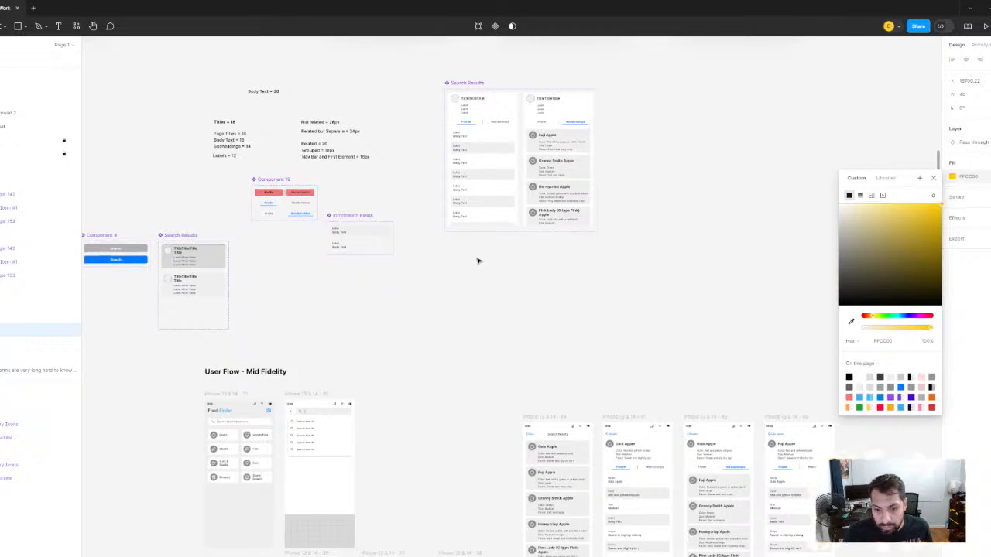
{"action": "scroll", "coordinate": [478, 260], "scroll_direction": "down", "scroll_amount": 2}
{"action": "left_click_drag", "start_coordinate": [478, 260], "coordinate": [147, 189]}
{"action": "left_click_drag", "start_coordinate": [668, 325], "coordinate": [334, 292]}
{"action": "scroll", "coordinate": [618, 324], "scroll_direction": "up", "scroll_amount": 2}
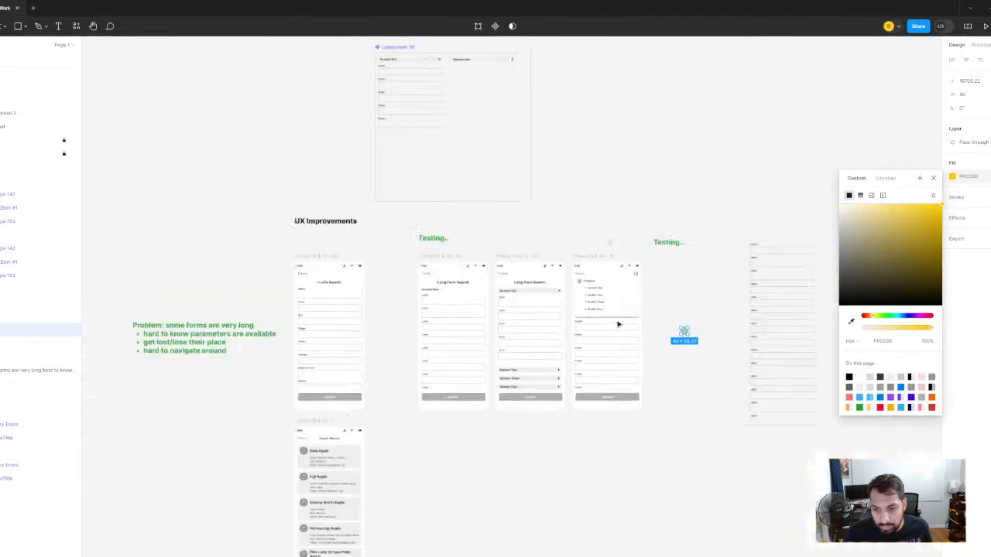
{"action": "scroll", "coordinate": [618, 324], "scroll_direction": "up", "scroll_amount": 5}
{"action": "key", "text": "Escape"}
{"action": "key", "text": "Escape"}
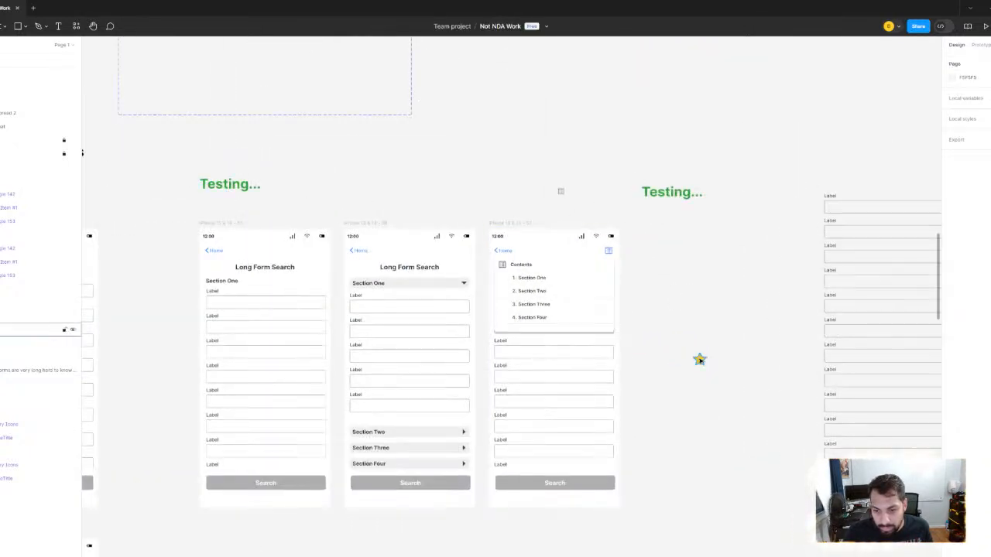
{"action": "left_click", "coordinate": [699, 360]}
{"action": "left_click_drag", "start_coordinate": [699, 360], "coordinate": [405, 201]}
- Set the yellow star's width to 60 and deselect it
{"action": "scroll", "coordinate": [405, 201], "scroll_direction": "up", "scroll_amount": 4}
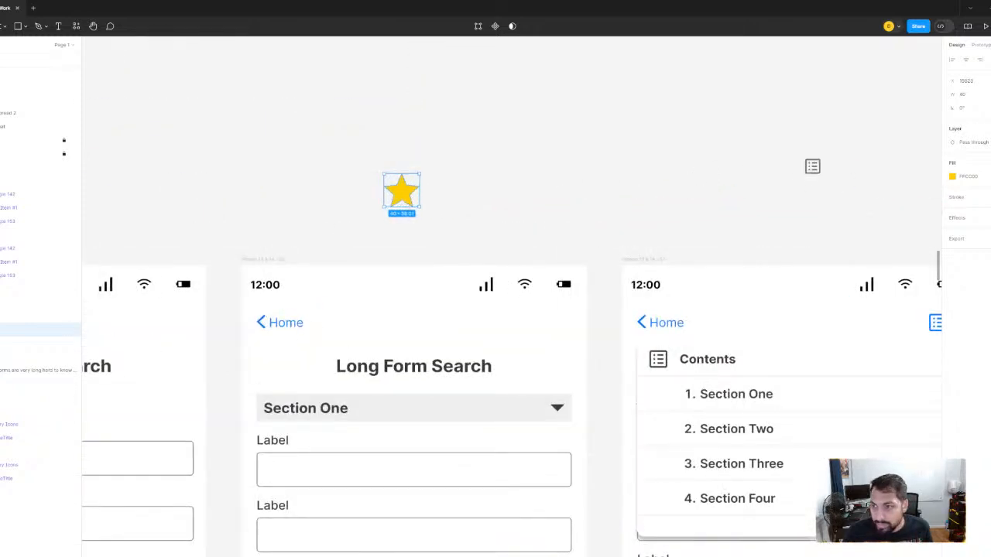
{"action": "left_click", "coordinate": [969, 95]}
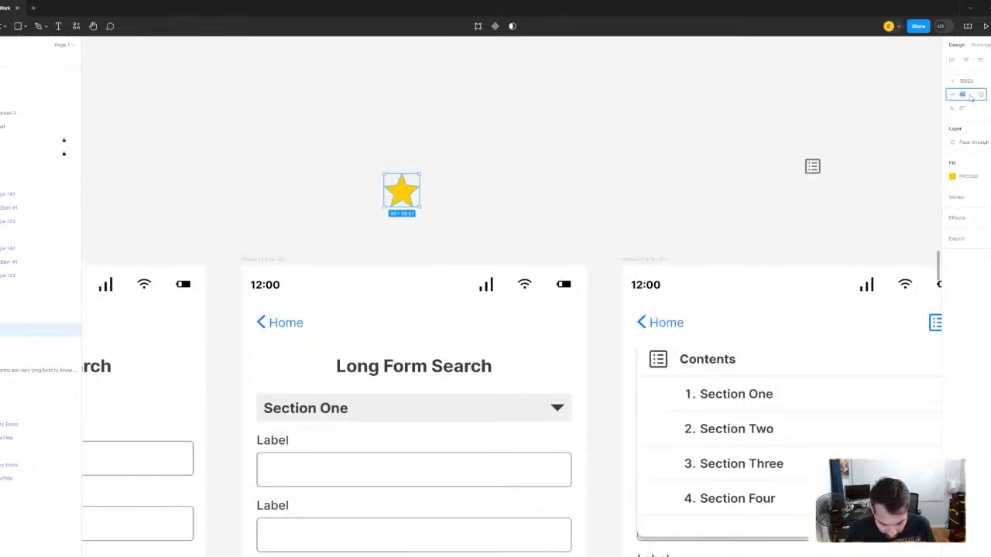
{"action": "type", "text": "60"}
{"action": "key", "text": "Return"}
{"action": "scroll", "coordinate": [575, 125], "scroll_direction": "down", "scroll_amount": 4}
{"action": "left_click", "coordinate": [582, 121]}
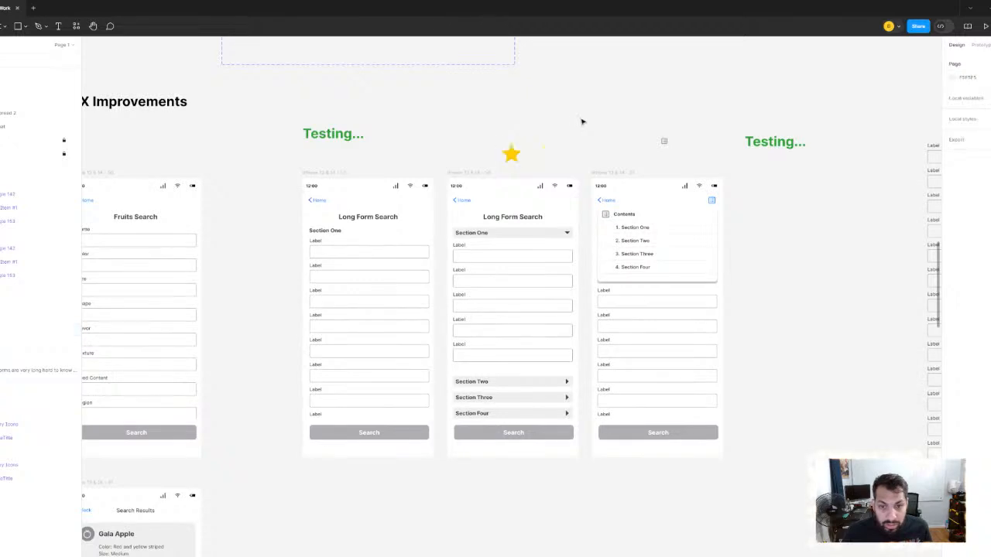
- Duplicate the star above the second screen and place the copy beside it with a small gap
{"action": "scroll", "coordinate": [582, 121], "scroll_direction": "up", "scroll_amount": 3}
{"action": "left_click", "coordinate": [441, 183]}
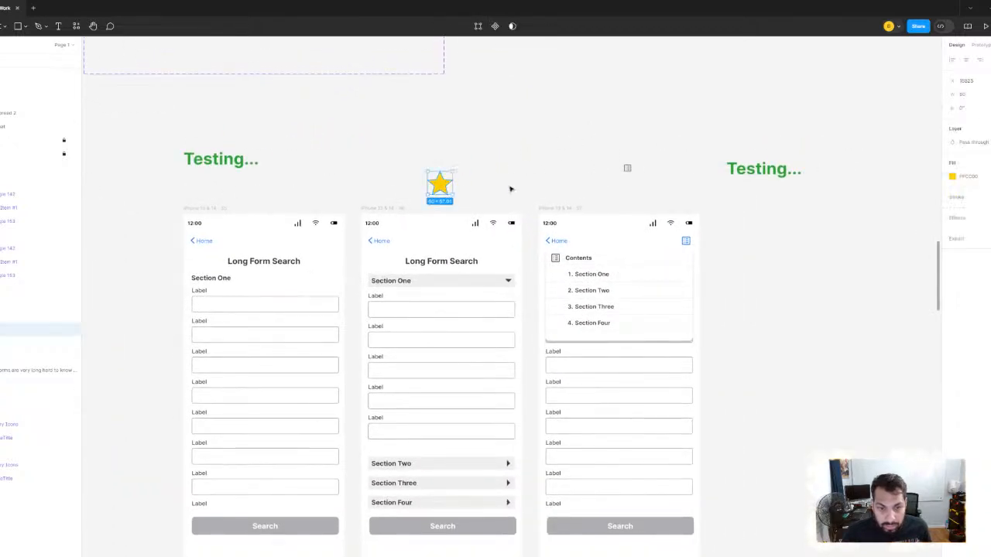
{"action": "scroll", "coordinate": [398, 191], "scroll_direction": "up", "scroll_amount": 3}
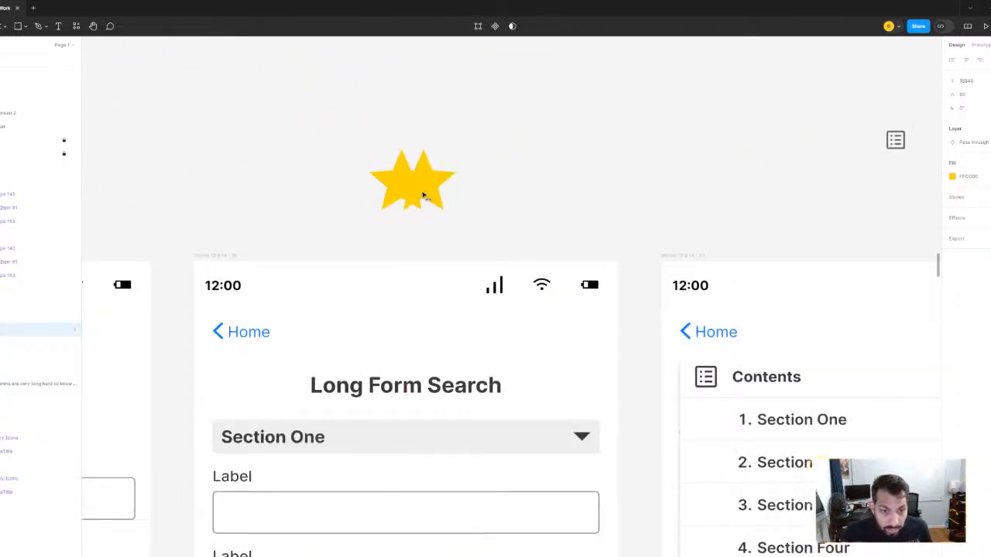
{"action": "left_click_drag", "start_coordinate": [424, 196], "coordinate": [474, 197]}
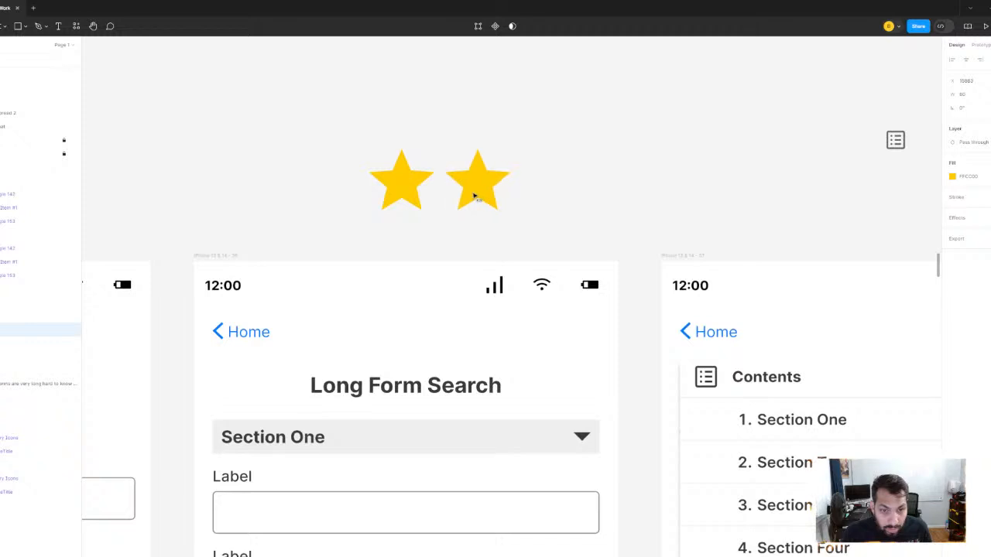
- Duplicate the pair of yellow stars and place the copies centered above the third screen
{"action": "scroll", "coordinate": [564, 149], "scroll_direction": "down", "scroll_amount": 3}
{"action": "left_click_drag", "start_coordinate": [419, 124], "coordinate": [745, 180]}
{"action": "key", "text": "ctrl+d"}
{"action": "scroll", "coordinate": [774, 177], "scroll_direction": "right", "scroll_amount": 2}
{"action": "left_click_drag", "start_coordinate": [638, 182], "coordinate": [658, 186]}
- Move the loose list icon clear of the stars above the third screen and delete the second star of that pair
{"action": "left_click", "coordinate": [625, 151]}
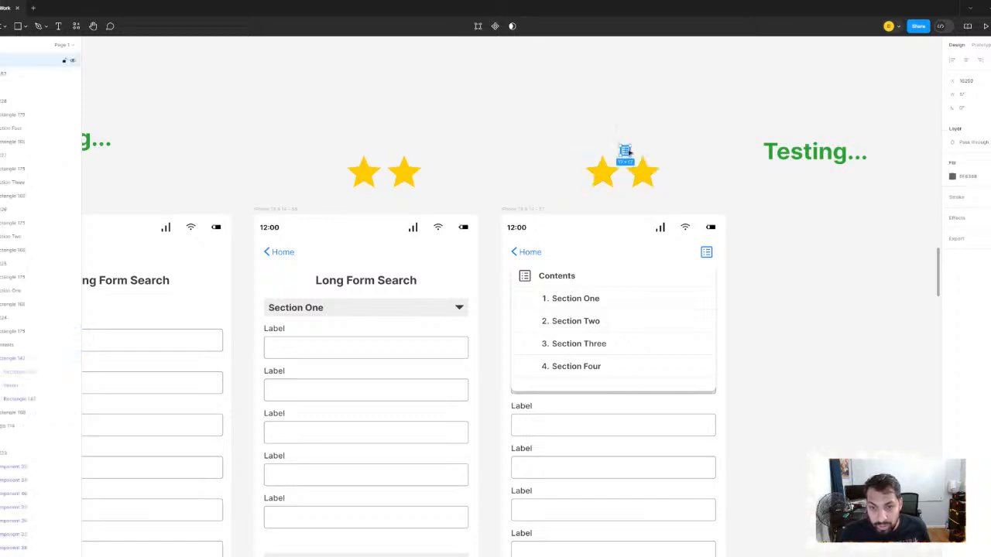
{"action": "left_click_drag", "start_coordinate": [627, 151], "coordinate": [544, 90]}
{"action": "scroll", "coordinate": [610, 132], "scroll_direction": "down", "scroll_amount": 5}
{"action": "scroll", "coordinate": [558, 138], "scroll_direction": "up", "scroll_amount": 5}
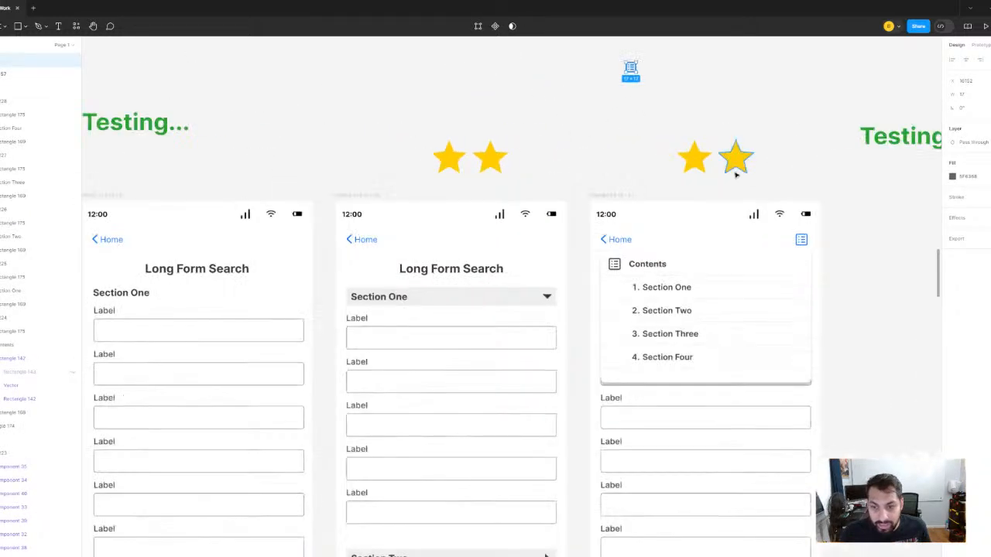
{"action": "left_click", "coordinate": [736, 175]}
{"action": "key", "text": "Delete"}
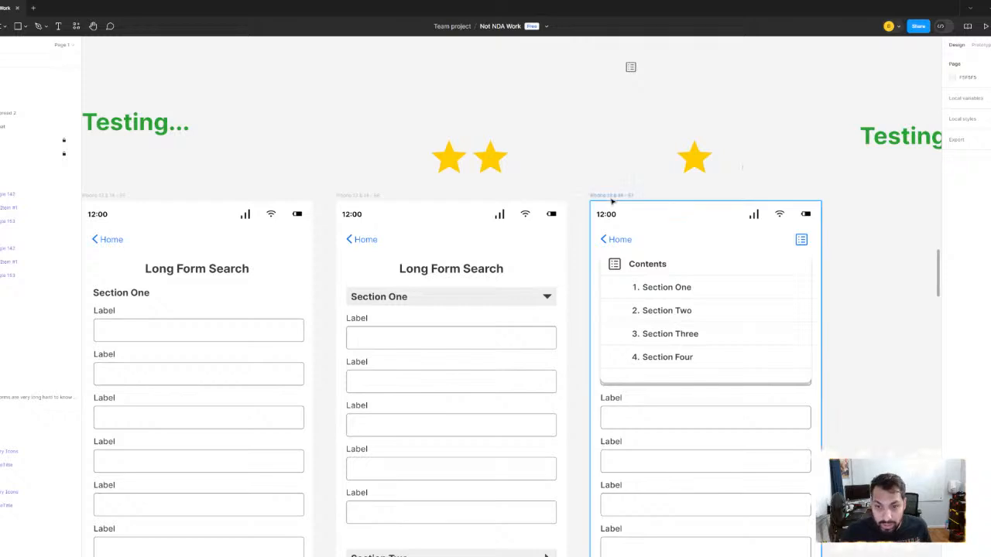
- Set the horizontal spacing between the two yellow stars above the second screen to 16
{"action": "scroll", "coordinate": [612, 201], "scroll_direction": "down", "scroll_amount": 3}
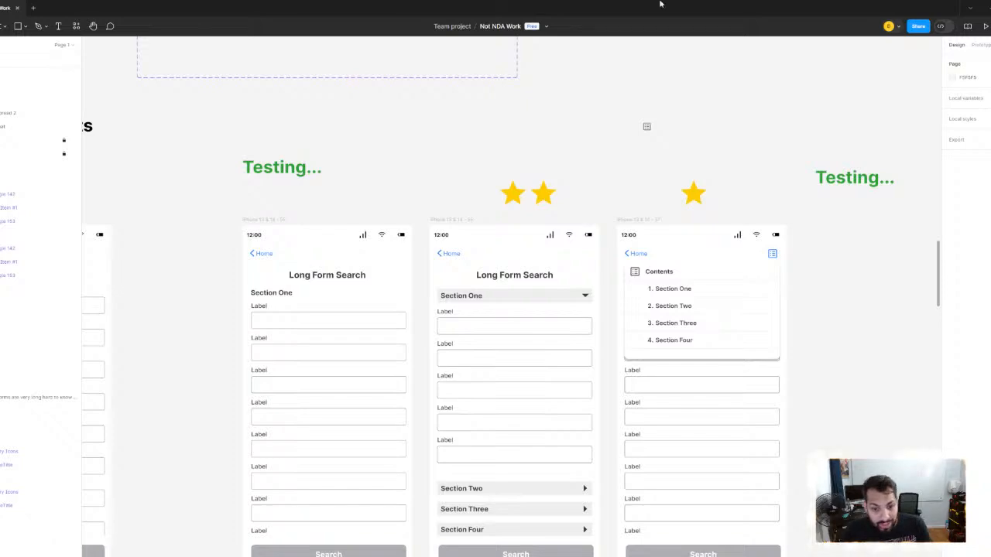
{"action": "scroll", "coordinate": [480, 246], "scroll_direction": "up", "scroll_amount": 3}
{"action": "scroll", "coordinate": [529, 341], "scroll_direction": "down", "scroll_amount": 5}
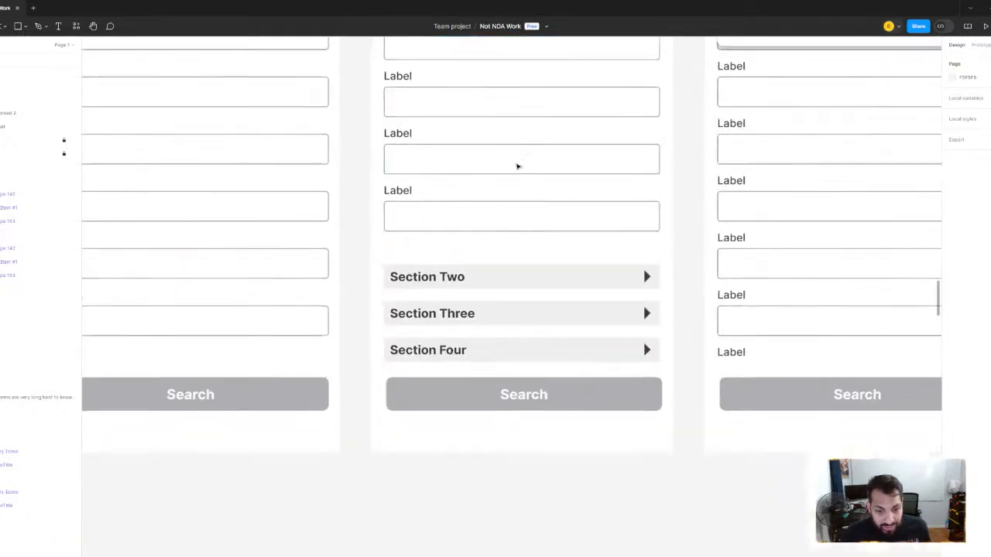
{"action": "scroll", "coordinate": [521, 215], "scroll_direction": "up", "scroll_amount": 3}
{"action": "scroll", "coordinate": [521, 215], "scroll_direction": "down", "scroll_amount": 5}
{"action": "scroll", "coordinate": [716, 297], "scroll_direction": "up", "scroll_amount": 6}
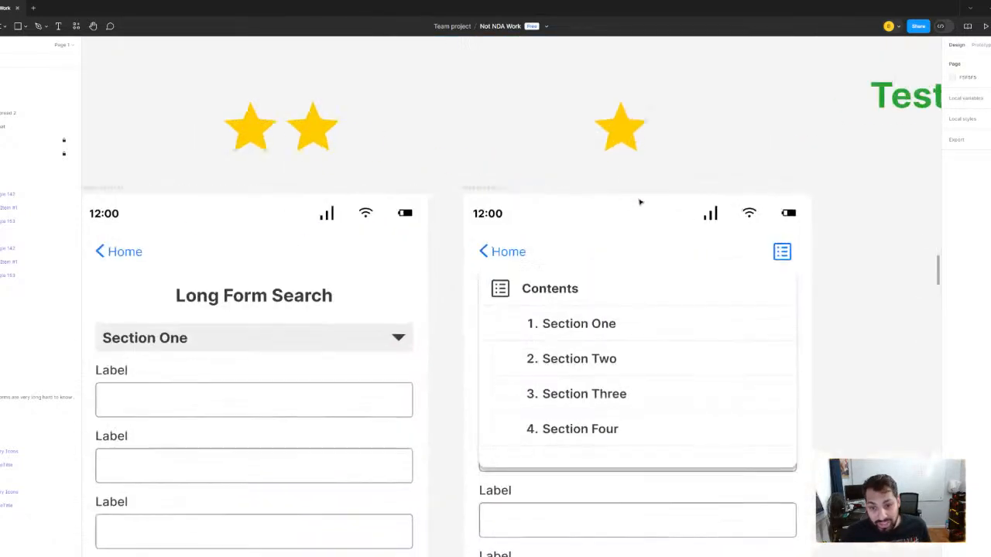
{"action": "left_click", "coordinate": [375, 242]}
{"action": "left_click", "coordinate": [424, 240], "text": "shift"}
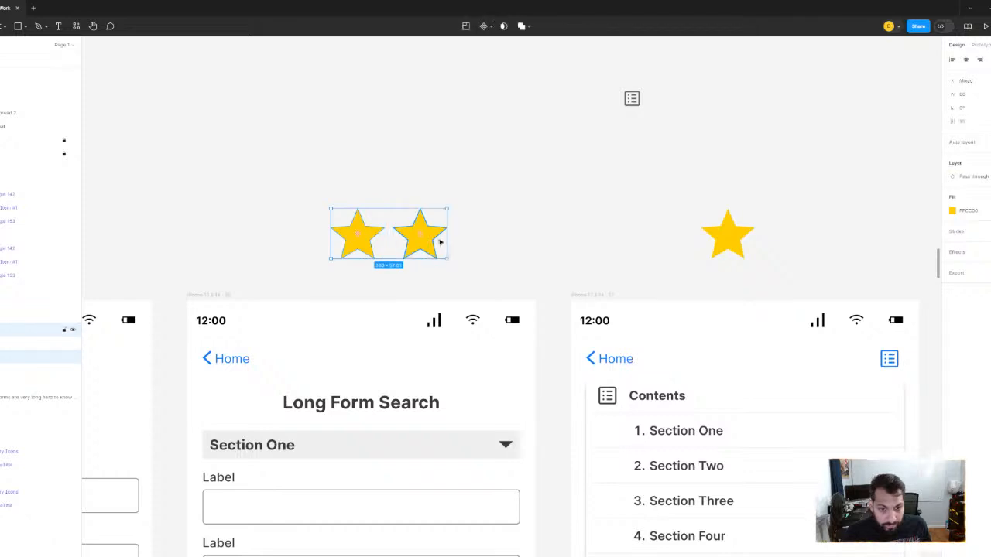
{"action": "left_click", "coordinate": [971, 123]}
{"action": "type", "text": "16"}
{"action": "key", "text": "Return"}
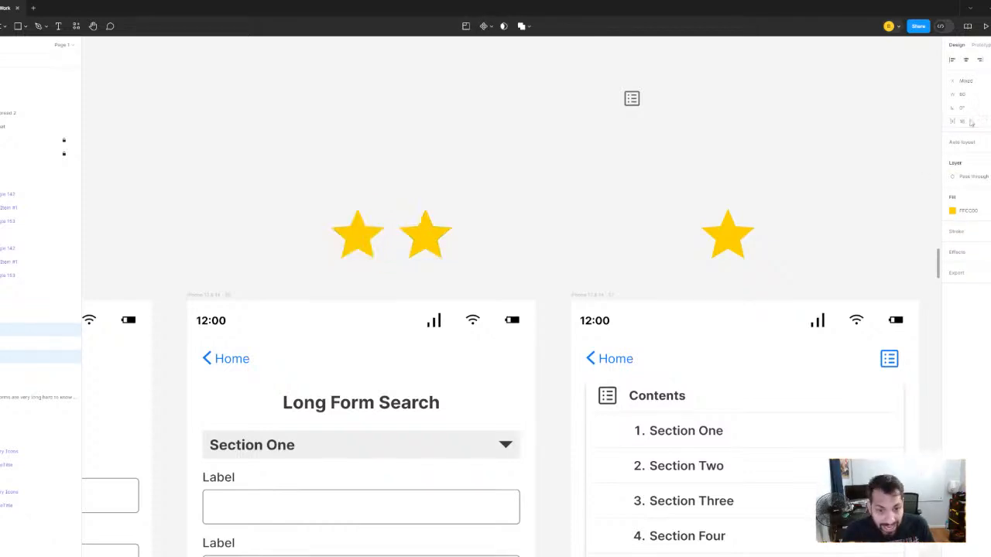
- Center the pair of stars over the second screen and the single star over the third screen
{"action": "scroll", "coordinate": [699, 154], "scroll_direction": "down", "scroll_amount": 5}
{"action": "scroll", "coordinate": [666, 155], "scroll_direction": "down", "scroll_amount": 2}
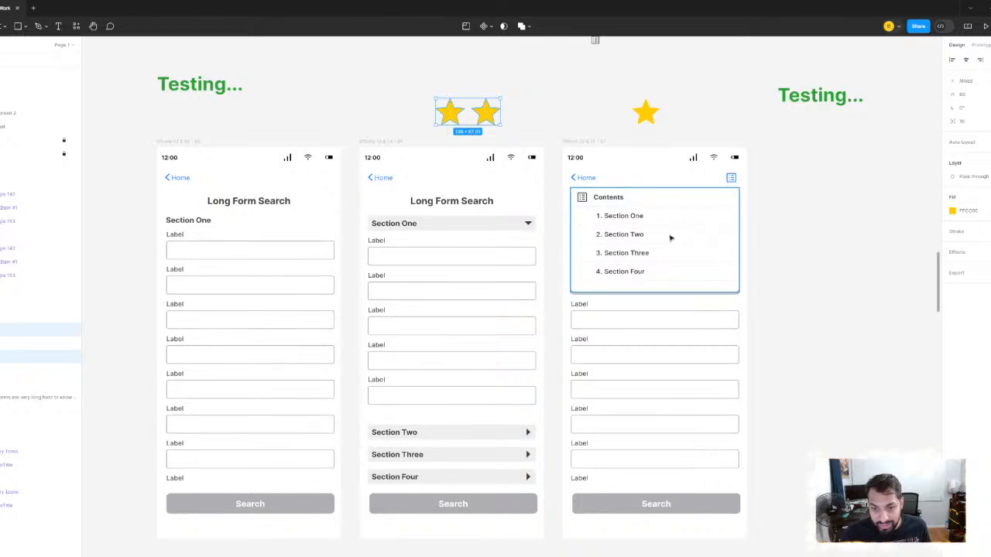
{"action": "scroll", "coordinate": [670, 237], "scroll_direction": "up", "scroll_amount": 3}
{"action": "scroll", "coordinate": [641, 223], "scroll_direction": "up", "scroll_amount": 3}
{"action": "scroll", "coordinate": [641, 223], "scroll_direction": "left", "scroll_amount": 3}
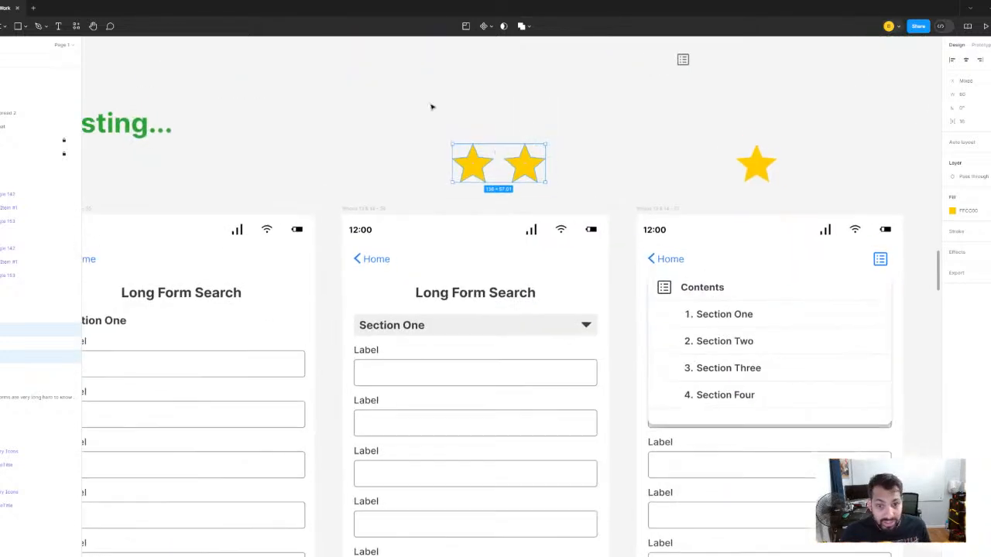
{"action": "left_click", "coordinate": [389, 106]}
{"action": "left_click_drag", "start_coordinate": [390, 106], "coordinate": [545, 177]}
{"action": "scroll", "coordinate": [509, 166], "scroll_direction": "right", "scroll_amount": 5}
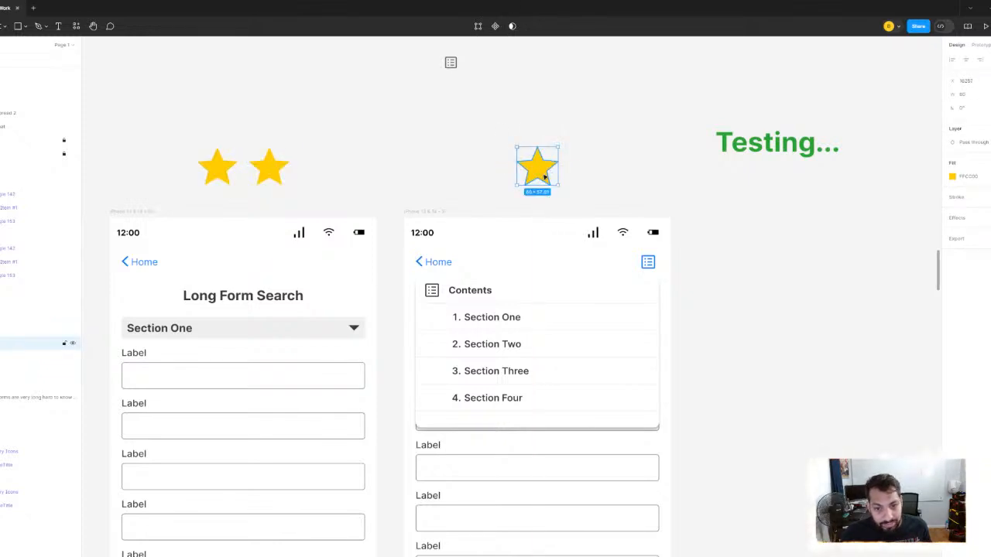
{"action": "left_click", "coordinate": [597, 137]}
{"action": "scroll", "coordinate": [608, 143], "scroll_direction": "down", "scroll_amount": 5, "text": "ctrl"}
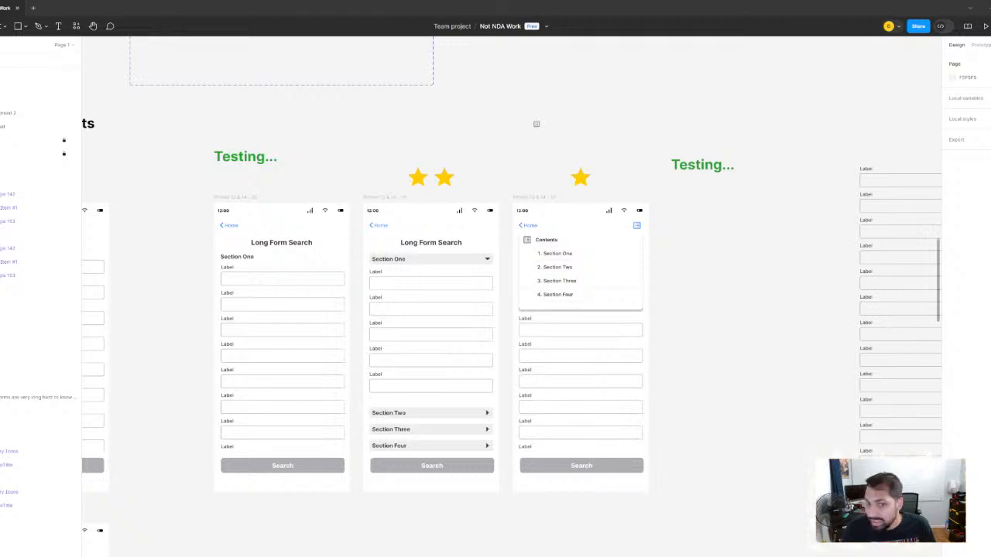
- Place a thumbs-down icon above the third screen's star and ungroup it from its frame
{"action": "left_click", "coordinate": [577, 126]}
{"action": "scroll", "coordinate": [574, 123], "scroll_direction": "up", "scroll_amount": 5}
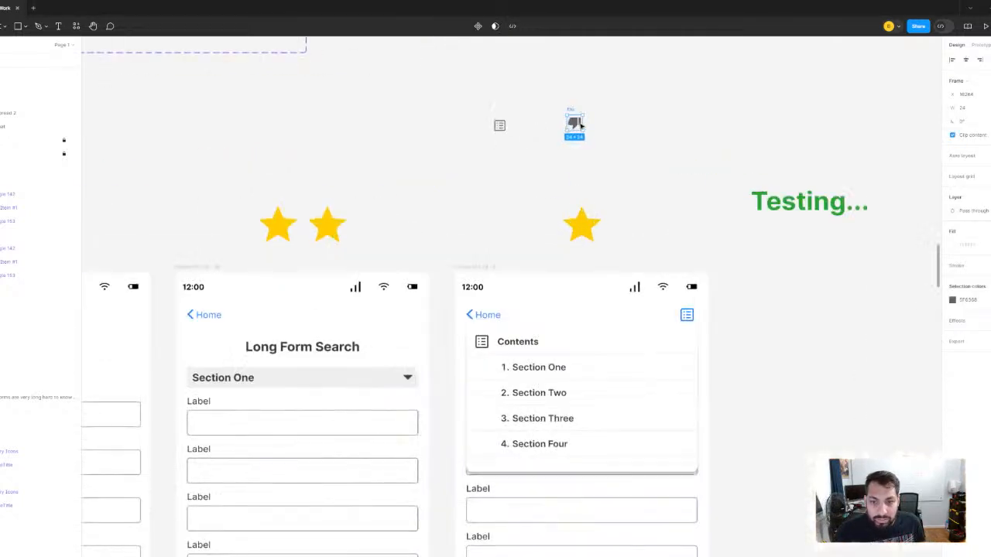
{"action": "right_click", "coordinate": [570, 100]}
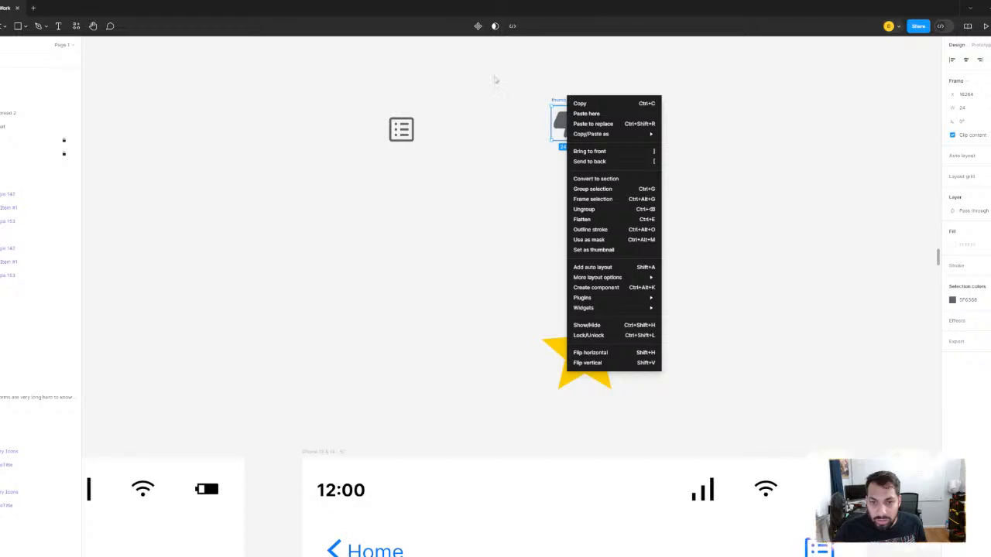
{"action": "left_click", "coordinate": [558, 103]}
{"action": "right_click", "coordinate": [558, 102]}
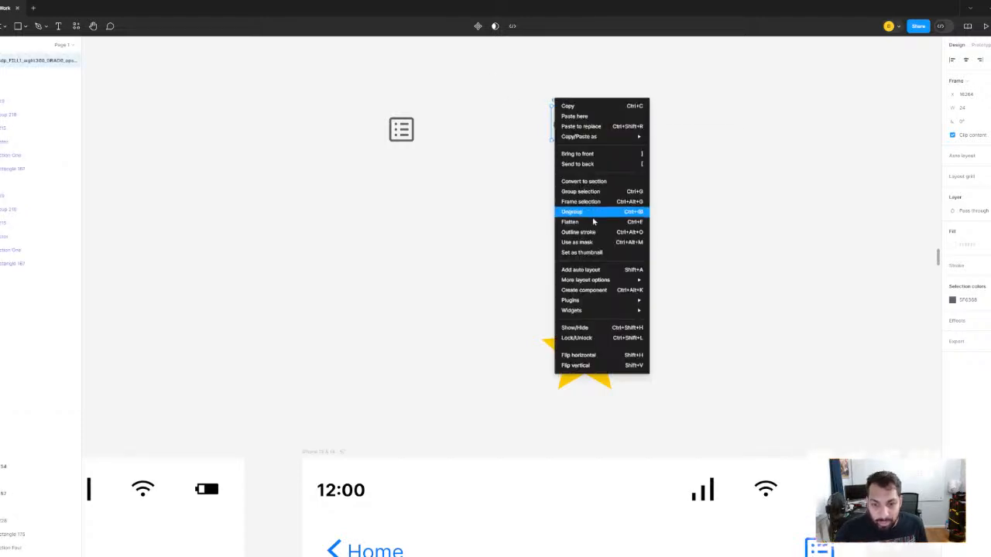
{"action": "left_click", "coordinate": [638, 212]}
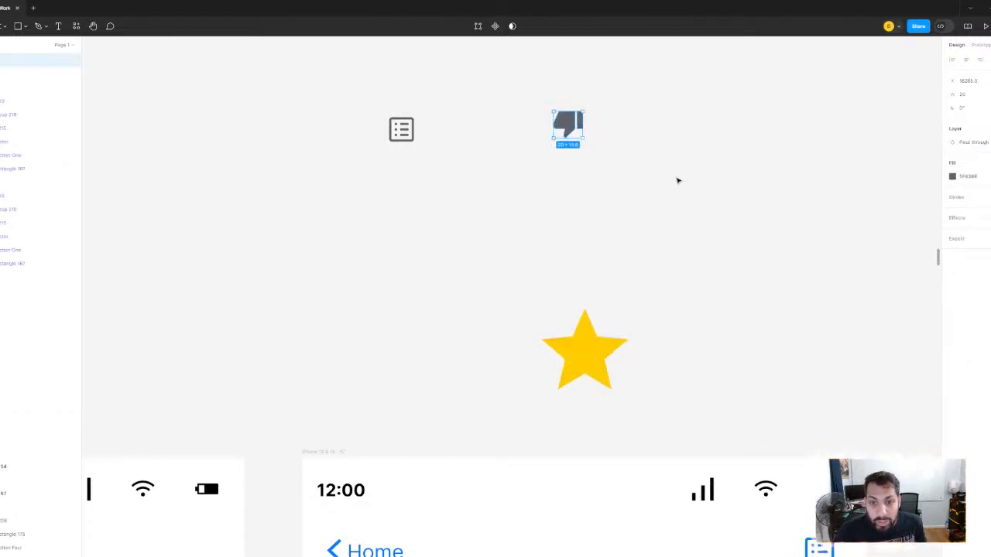
- Set the thumbs-down icon's width to 60 and move it above the first Long Form Search screen
{"action": "scroll", "coordinate": [677, 180], "scroll_direction": "down", "scroll_amount": 5}
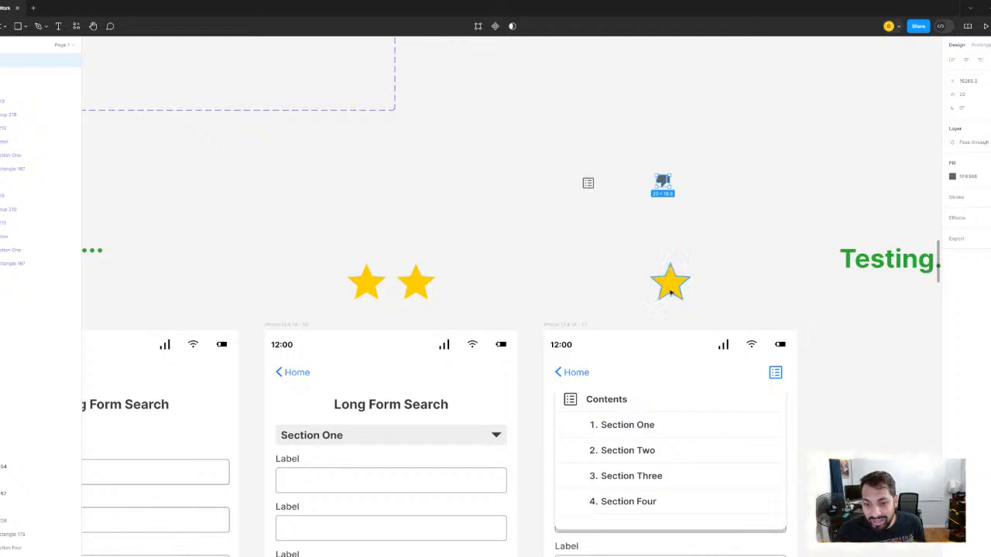
{"action": "left_click", "coordinate": [670, 283]}
{"action": "left_click", "coordinate": [663, 183]}
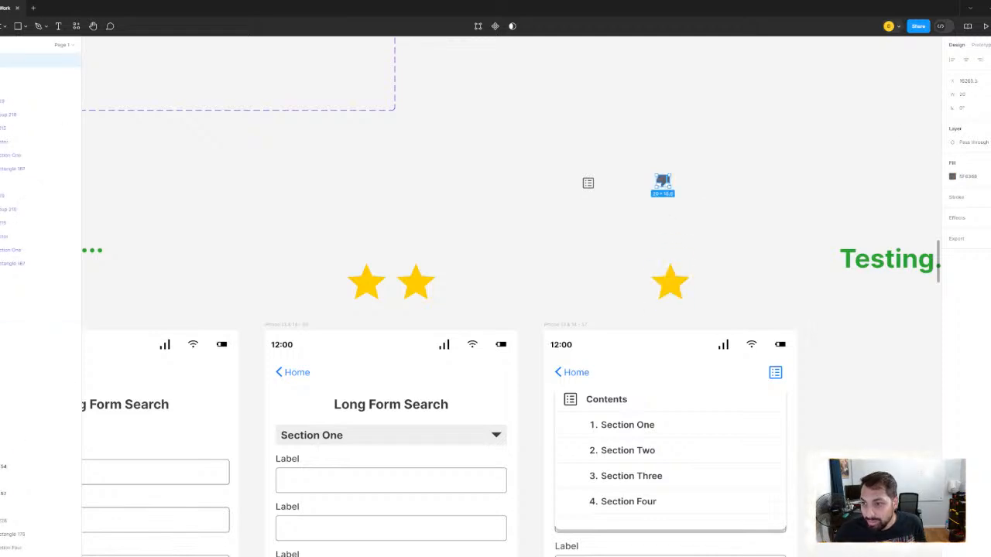
{"action": "left_click", "coordinate": [963, 95]}
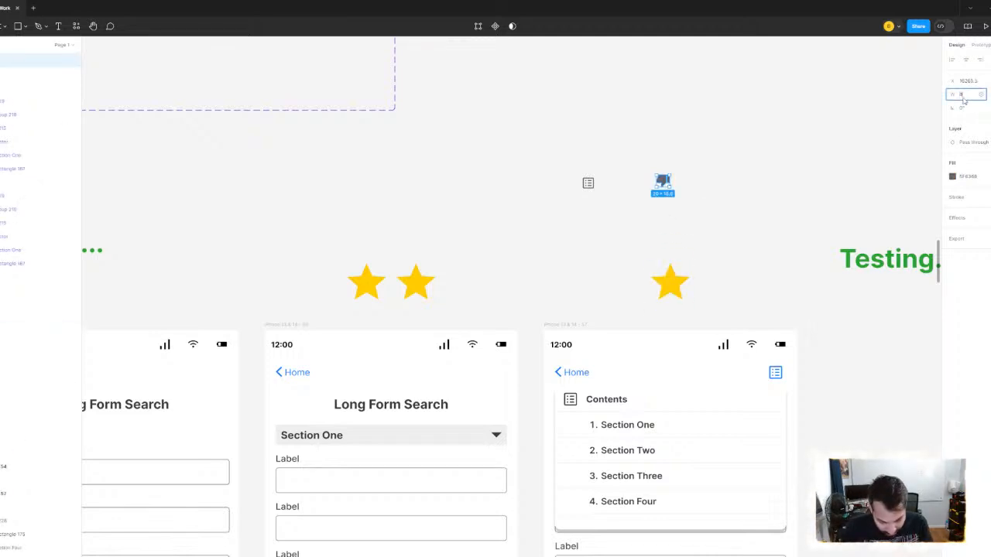
{"action": "type", "text": "60"}
{"action": "key", "text": "Return"}
{"action": "scroll", "coordinate": [929, 159], "scroll_direction": "down", "scroll_amount": 5}
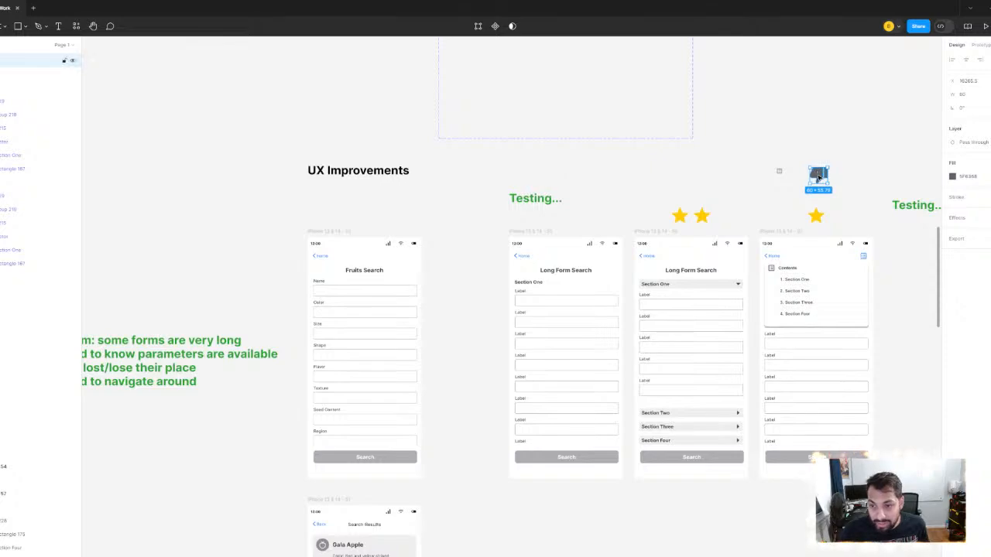
{"action": "left_click_drag", "start_coordinate": [818, 178], "coordinate": [564, 223]}
{"action": "scroll", "coordinate": [565, 223], "scroll_direction": "up", "scroll_amount": 5}
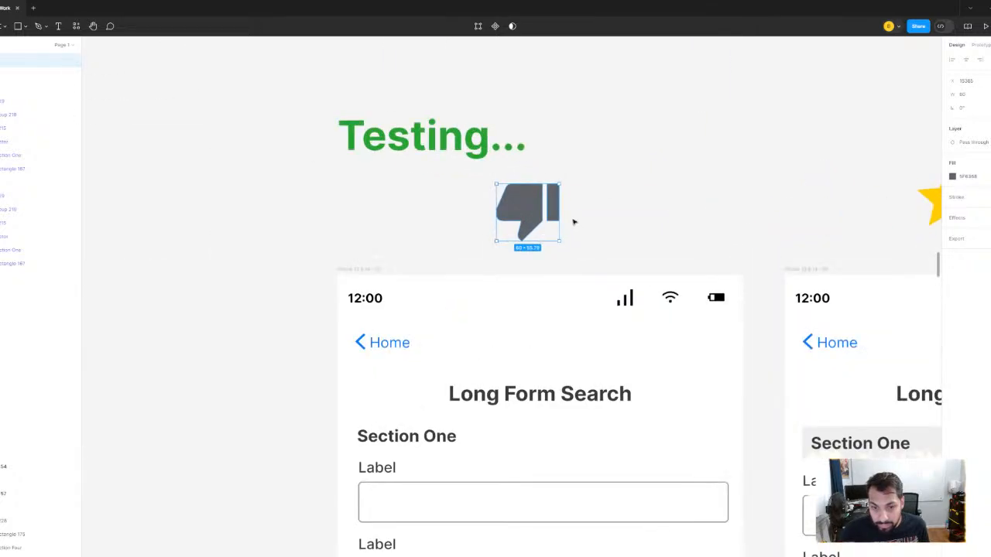
- Fill the thumbs-down icon with the Default (Light) red sampled from the system color chart
{"action": "scroll", "coordinate": [574, 222], "scroll_direction": "down", "scroll_amount": 10}
{"action": "scroll", "coordinate": [334, 155], "scroll_direction": "up", "scroll_amount": 5}
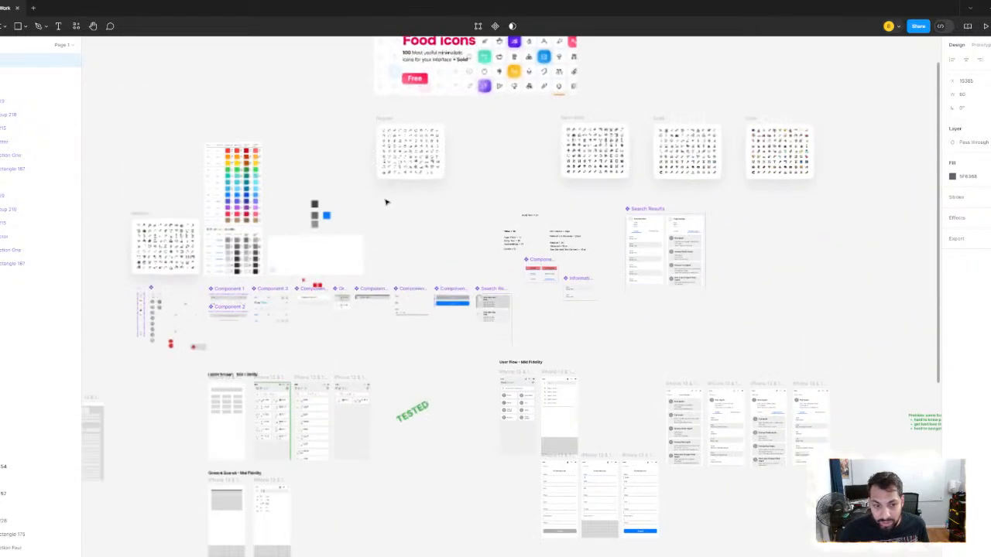
{"action": "scroll", "coordinate": [434, 209], "scroll_direction": "left", "scroll_amount": 3}
{"action": "scroll", "coordinate": [487, 218], "scroll_direction": "up", "scroll_amount": 8}
{"action": "scroll", "coordinate": [503, 256], "scroll_direction": "down", "scroll_amount": 2}
{"action": "scroll", "coordinate": [549, 202], "scroll_direction": "up", "scroll_amount": 2}
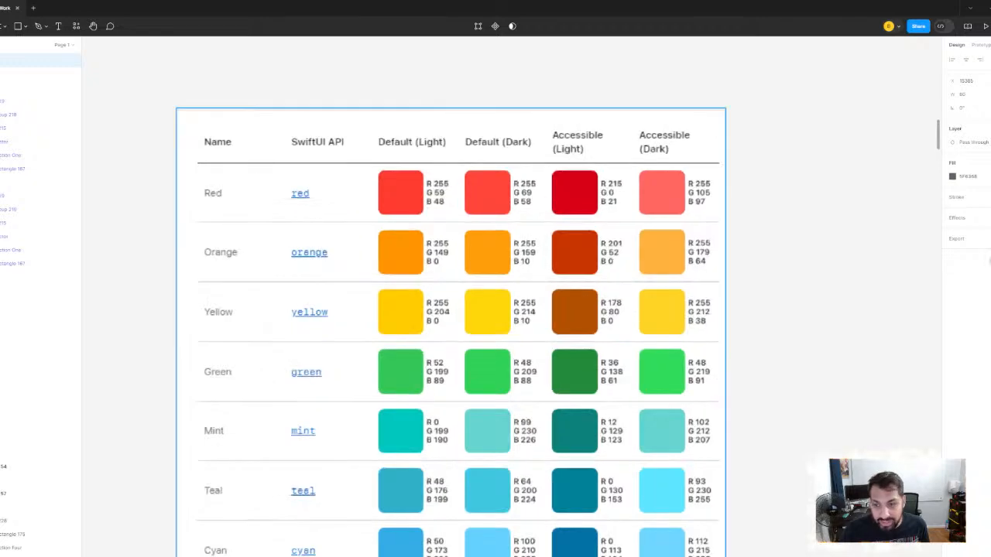
{"action": "left_click", "coordinate": [953, 177]}
{"action": "left_click", "coordinate": [852, 322]}
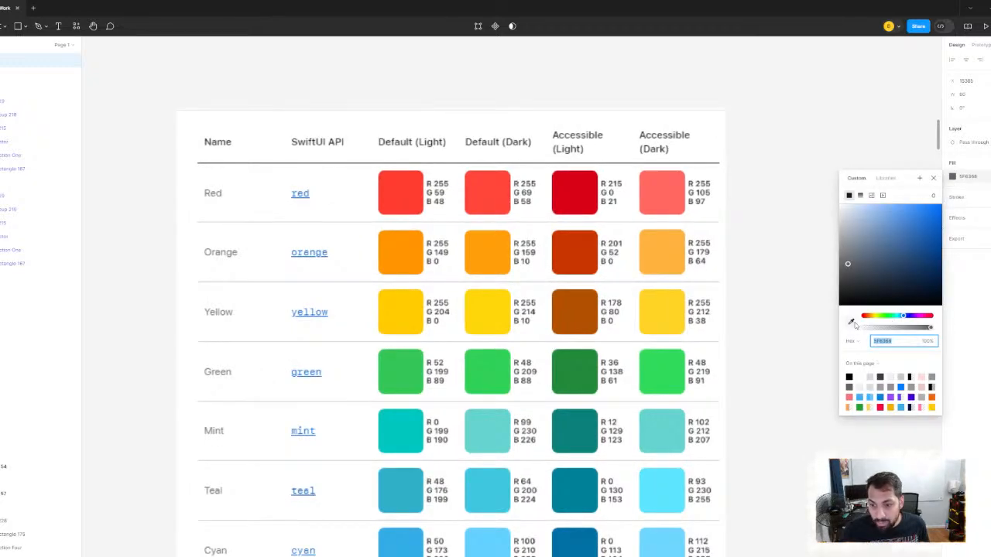
{"action": "left_click", "coordinate": [410, 186]}
- Return to the Long Form Search mockups, deselect the thumbs-down icon and examine the ratings above the three screens
{"action": "scroll", "coordinate": [466, 217], "scroll_direction": "down", "scroll_amount": 5}
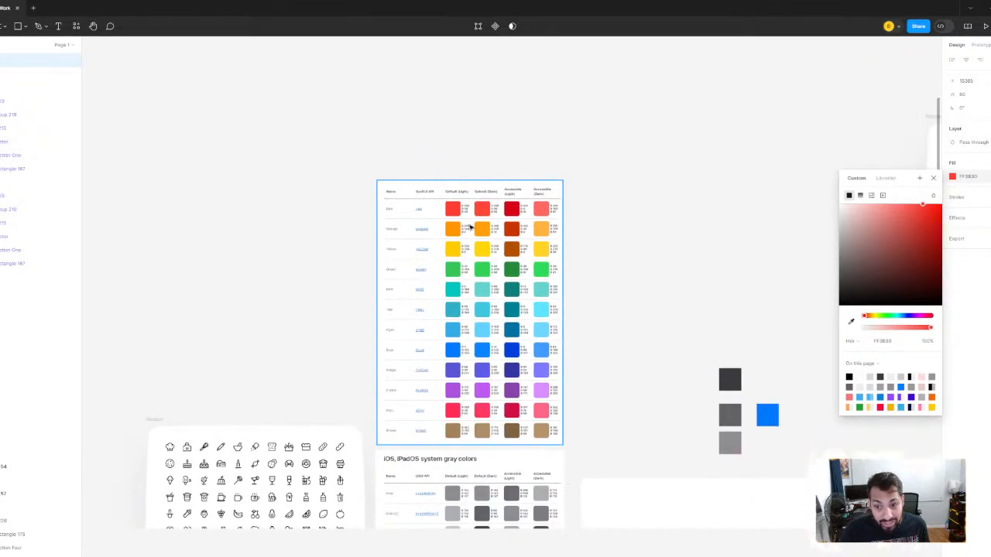
{"action": "scroll", "coordinate": [267, 169], "scroll_direction": "down", "scroll_amount": 6}
{"action": "left_click_drag", "start_coordinate": [531, 184], "coordinate": [178, 126]}
{"action": "left_click_drag", "start_coordinate": [541, 135], "coordinate": [211, 137]}
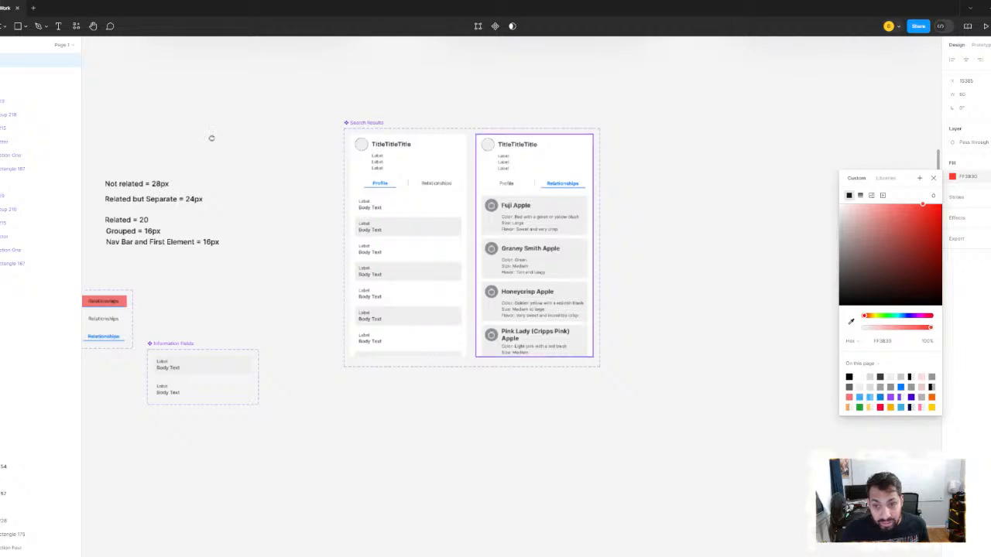
{"action": "scroll", "coordinate": [371, 198], "scroll_direction": "down", "scroll_amount": 5}
{"action": "left_click_drag", "start_coordinate": [631, 232], "coordinate": [435, 189]}
{"action": "left_click_drag", "start_coordinate": [754, 387], "coordinate": [471, 336]}
{"action": "scroll", "coordinate": [441, 320], "scroll_direction": "up", "scroll_amount": 4}
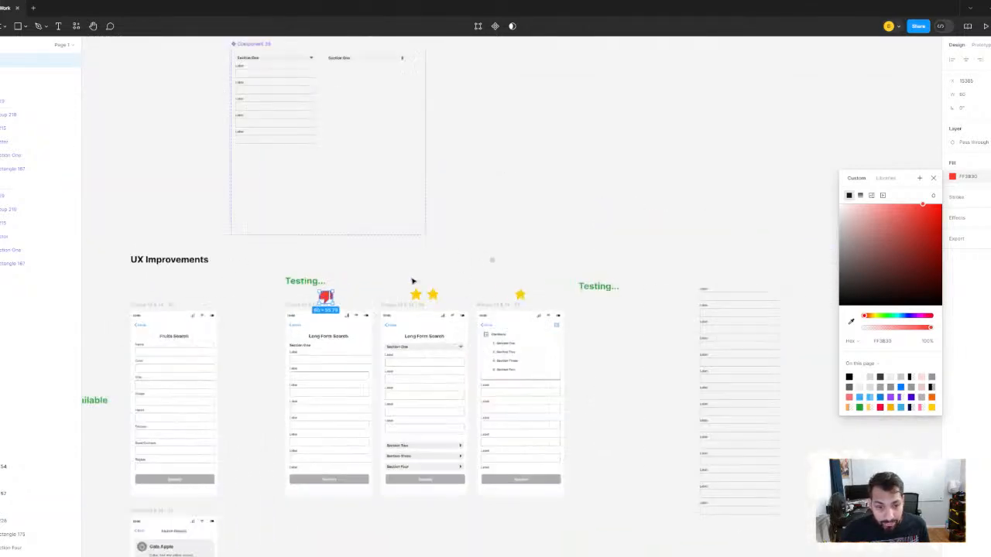
{"action": "left_click_drag", "start_coordinate": [361, 264], "coordinate": [480, 194]}
{"action": "scroll", "coordinate": [484, 214], "scroll_direction": "up", "scroll_amount": 5}
{"action": "left_click", "coordinate": [484, 217]}
{"action": "scroll", "coordinate": [483, 217], "scroll_direction": "down", "scroll_amount": 6}
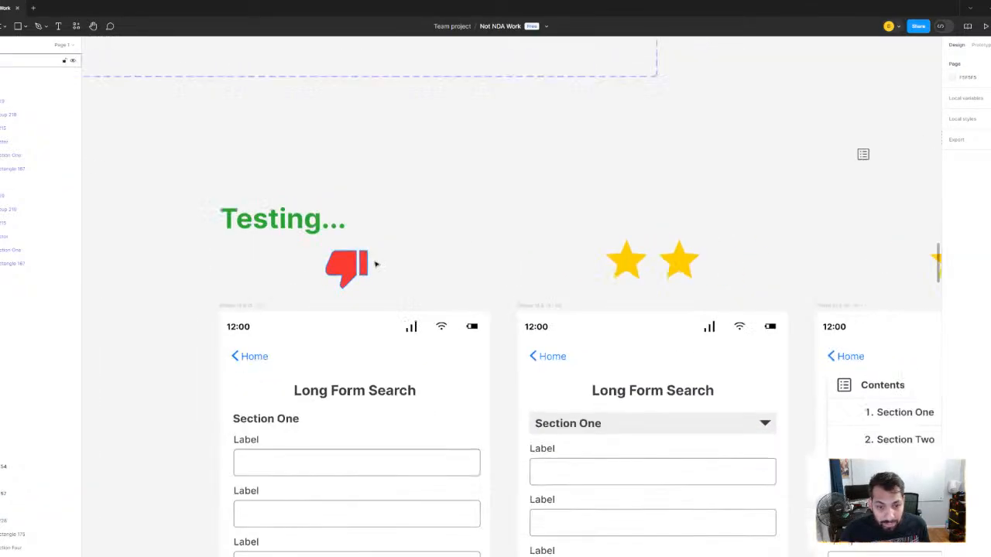
{"action": "scroll", "coordinate": [547, 193], "scroll_direction": "right", "scroll_amount": 2}
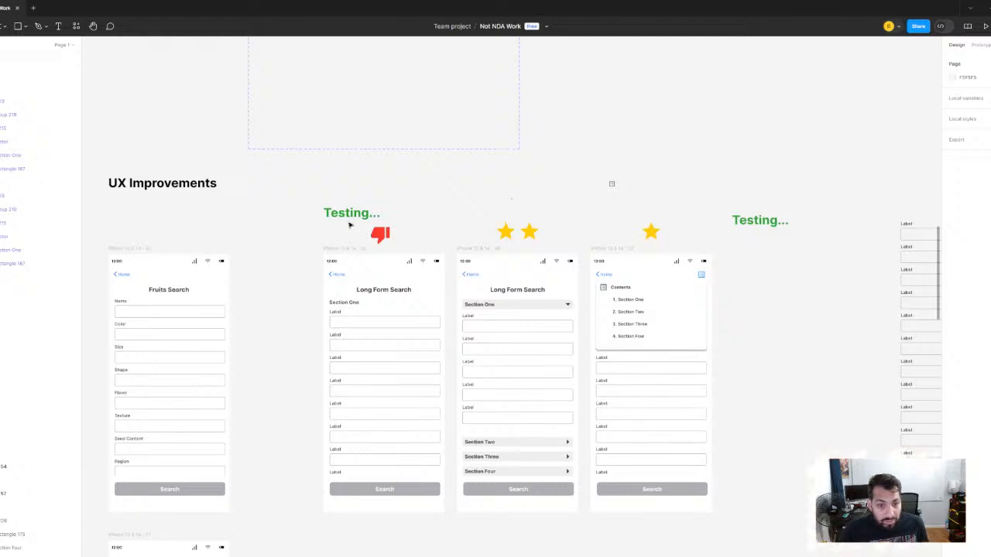
{"action": "left_click", "coordinate": [351, 218]}
{"action": "double_click", "coordinate": [358, 212]}
{"action": "left_click", "coordinate": [493, 186]}
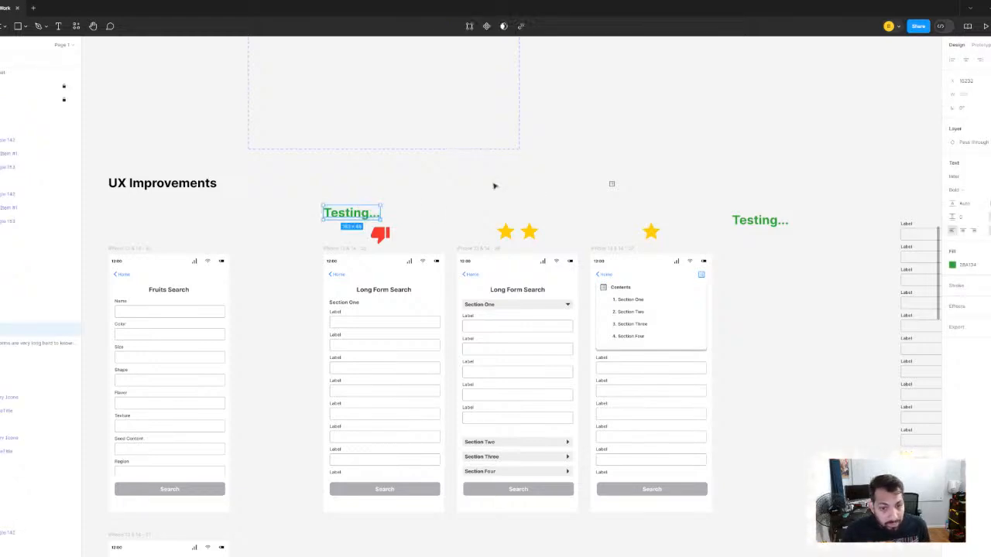
{"action": "left_click", "coordinate": [495, 186]}
- Examine the UX Improvements area, comparing the form problem notes with the three rated Long Form Search layouts
{"action": "scroll", "coordinate": [608, 186], "scroll_direction": "down", "scroll_amount": 4}
{"action": "scroll", "coordinate": [503, 219], "scroll_direction": "up", "scroll_amount": 2}
{"action": "left_click_drag", "start_coordinate": [477, 311], "coordinate": [573, 180]}
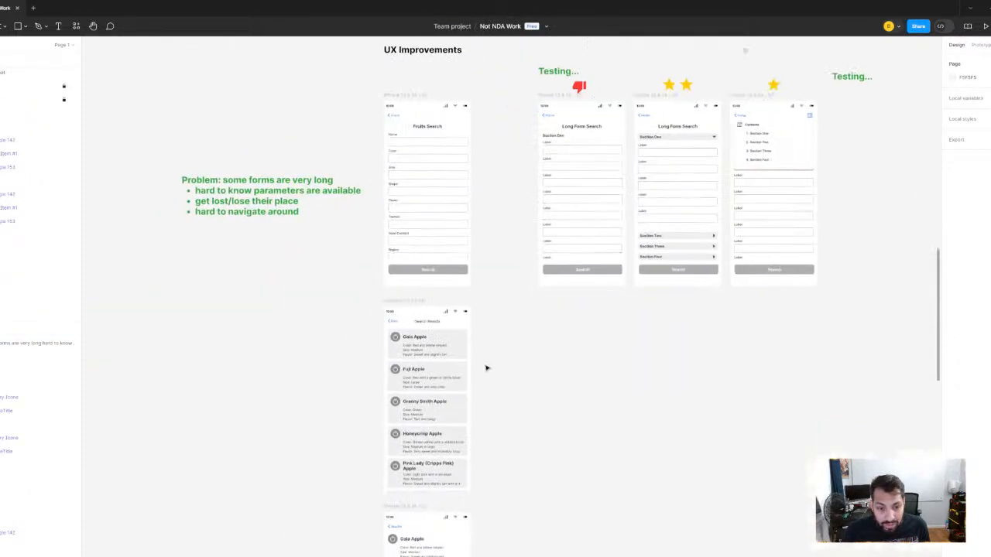
{"action": "left_click_drag", "start_coordinate": [432, 377], "coordinate": [457, 299]}
{"action": "scroll", "coordinate": [457, 298], "scroll_direction": "up", "scroll_amount": 3}
{"action": "scroll", "coordinate": [570, 259], "scroll_direction": "down", "scroll_amount": 4}
{"action": "left_click_drag", "start_coordinate": [570, 259], "coordinate": [460, 359]}
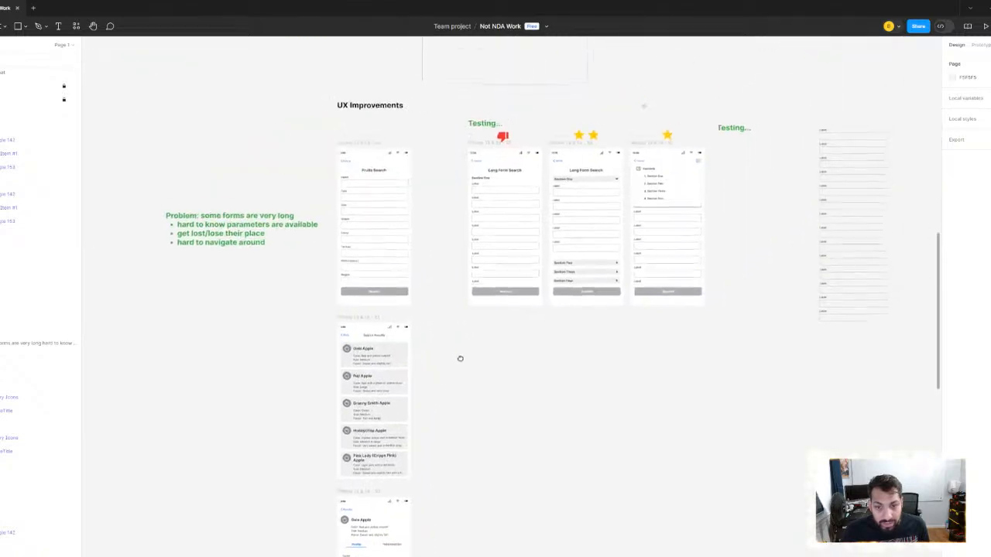
{"action": "scroll", "coordinate": [658, 170], "scroll_direction": "up", "scroll_amount": 4}
{"action": "scroll", "coordinate": [682, 177], "scroll_direction": "up", "scroll_amount": 3}
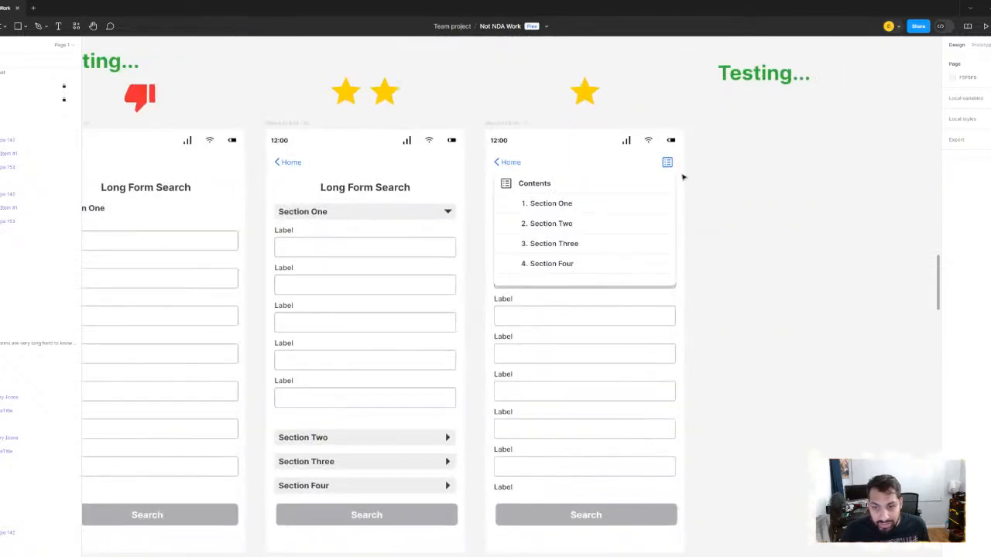
- Inspect the contents icon and the group of form fields in the third Long Form Search screen
{"action": "left_click", "coordinate": [670, 164]}
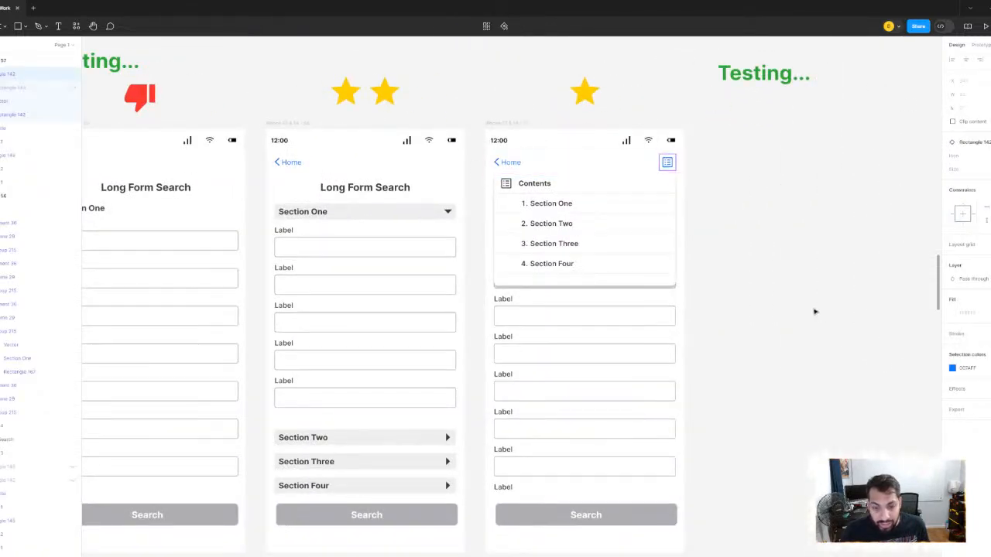
{"action": "left_click", "coordinate": [807, 284]}
{"action": "left_click", "coordinate": [583, 384]}
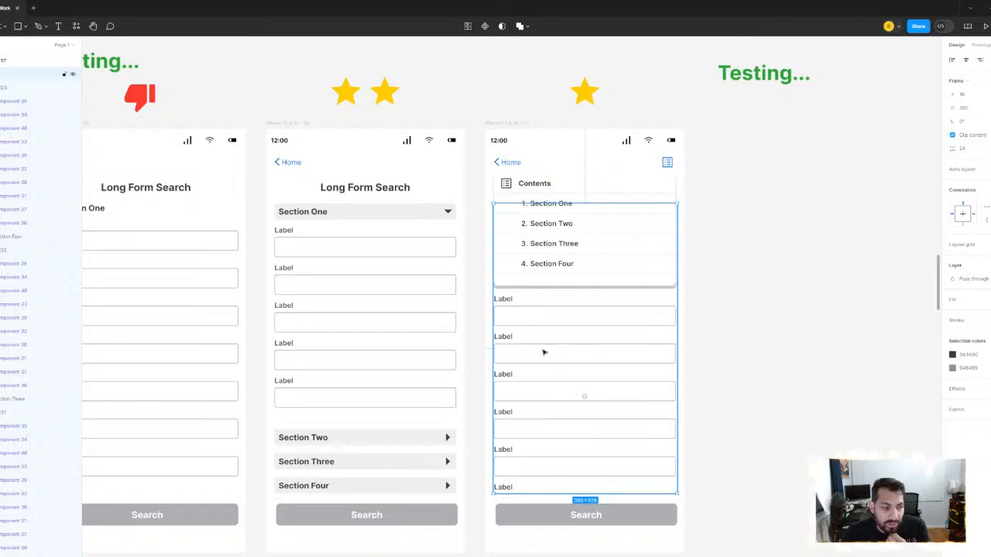
- Examine the Gala Apple profile screen below the search mockups and compare it with the rated Long Form Search layouts
{"action": "left_click", "coordinate": [488, 327]}
{"action": "scroll", "coordinate": [490, 331], "scroll_direction": "down", "scroll_amount": 3}
{"action": "scroll", "coordinate": [490, 331], "scroll_direction": "down", "scroll_amount": 10}
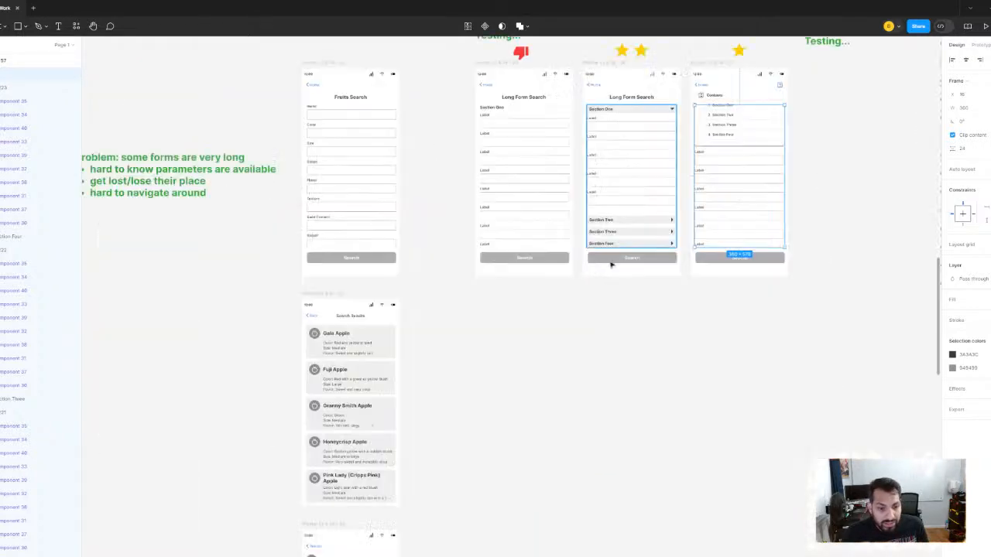
{"action": "scroll", "coordinate": [468, 351], "scroll_direction": "up", "scroll_amount": 5}
{"action": "scroll", "coordinate": [488, 309], "scroll_direction": "up", "scroll_amount": 5}
{"action": "scroll", "coordinate": [488, 310], "scroll_direction": "right", "scroll_amount": 3}
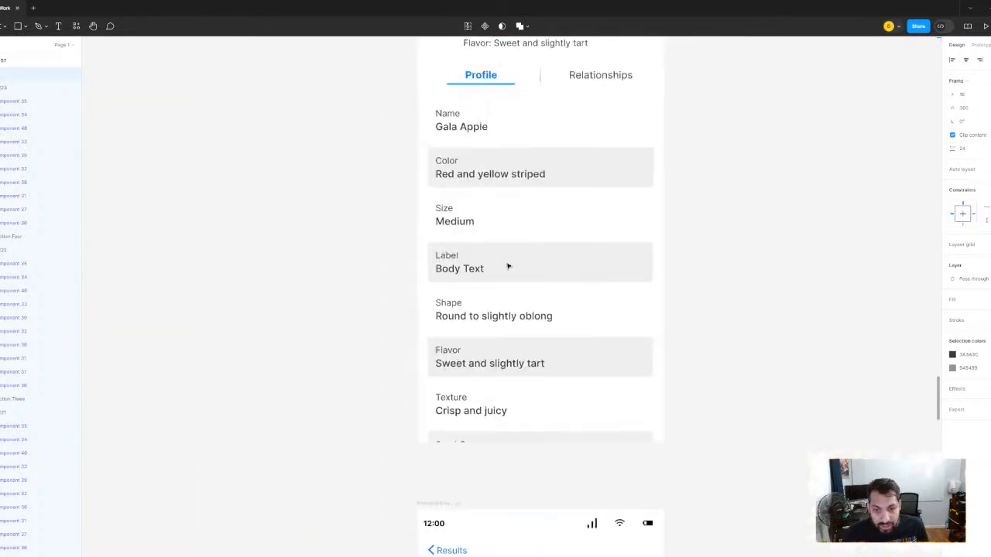
{"action": "scroll", "coordinate": [572, 271], "scroll_direction": "down", "scroll_amount": 2}
{"action": "scroll", "coordinate": [488, 236], "scroll_direction": "up", "scroll_amount": 2}
{"action": "scroll", "coordinate": [488, 236], "scroll_direction": "right", "scroll_amount": 1}
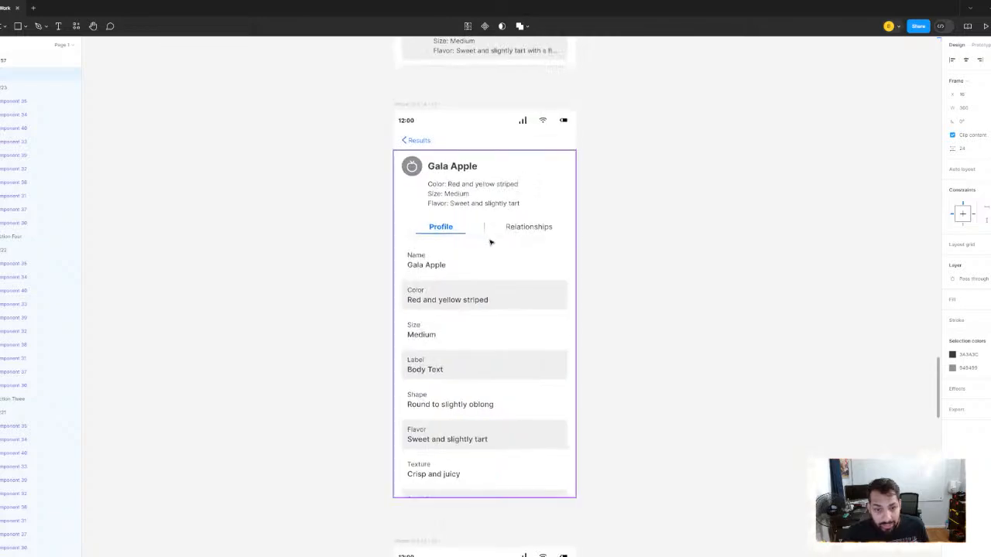
{"action": "scroll", "coordinate": [648, 232], "scroll_direction": "down", "scroll_amount": 3}
{"action": "scroll", "coordinate": [671, 235], "scroll_direction": "up", "scroll_amount": 5}
{"action": "scroll", "coordinate": [670, 234], "scroll_direction": "right", "scroll_amount": 3}
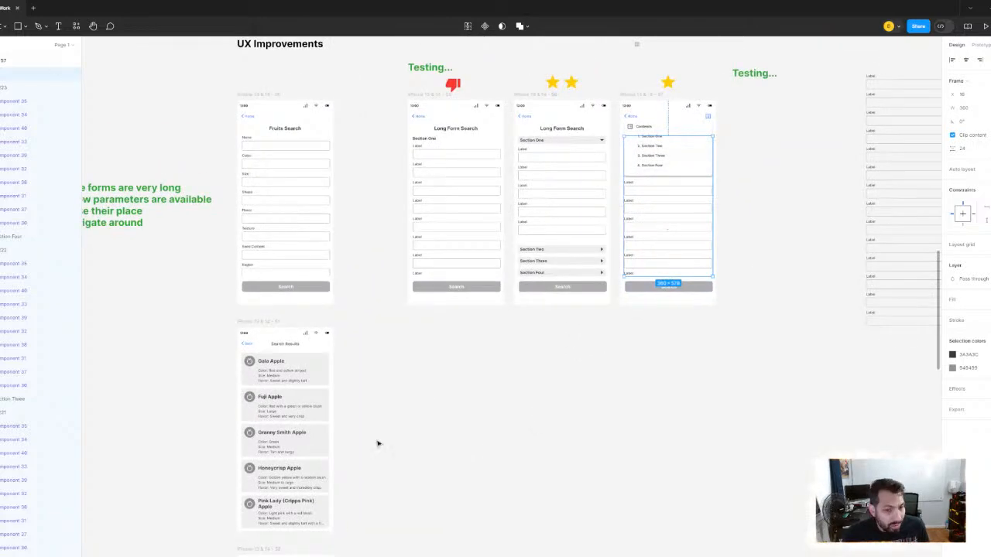
{"action": "scroll", "coordinate": [378, 442], "scroll_direction": "down", "scroll_amount": 5}
{"action": "scroll", "coordinate": [378, 442], "scroll_direction": "left", "scroll_amount": 3}
{"action": "scroll", "coordinate": [456, 337], "scroll_direction": "up", "scroll_amount": 3}
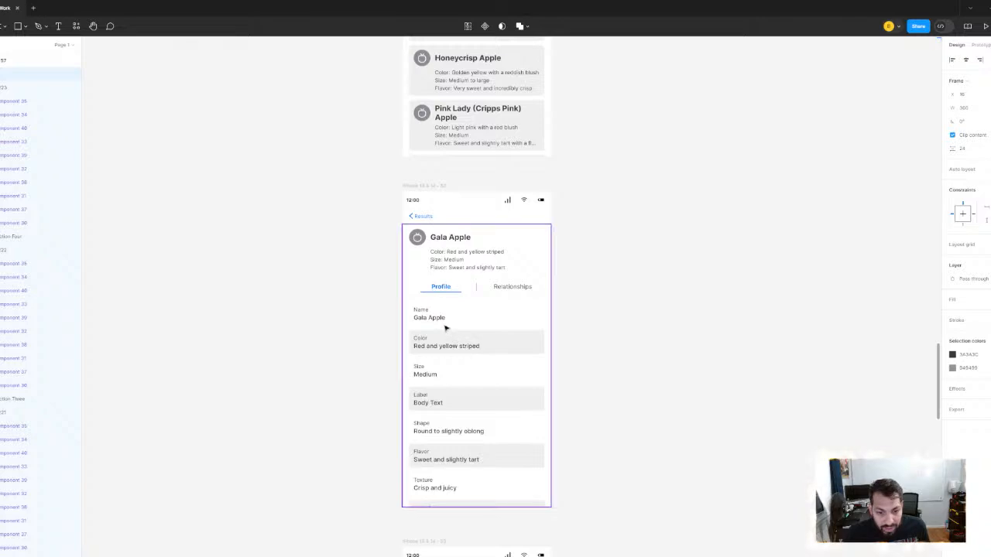
- Measure the spacing between the Name and Color information fields on the Gala Apple profile screen
{"action": "left_click", "coordinate": [436, 319]}
{"action": "double_click", "coordinate": [435, 319]}
{"action": "double_click", "coordinate": [436, 319]}
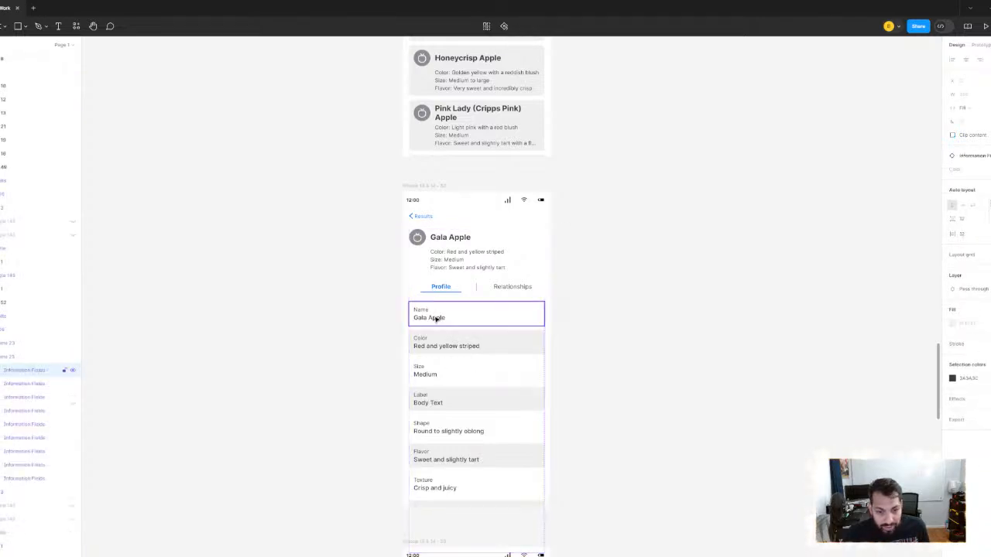
{"action": "key", "text": "alt"}
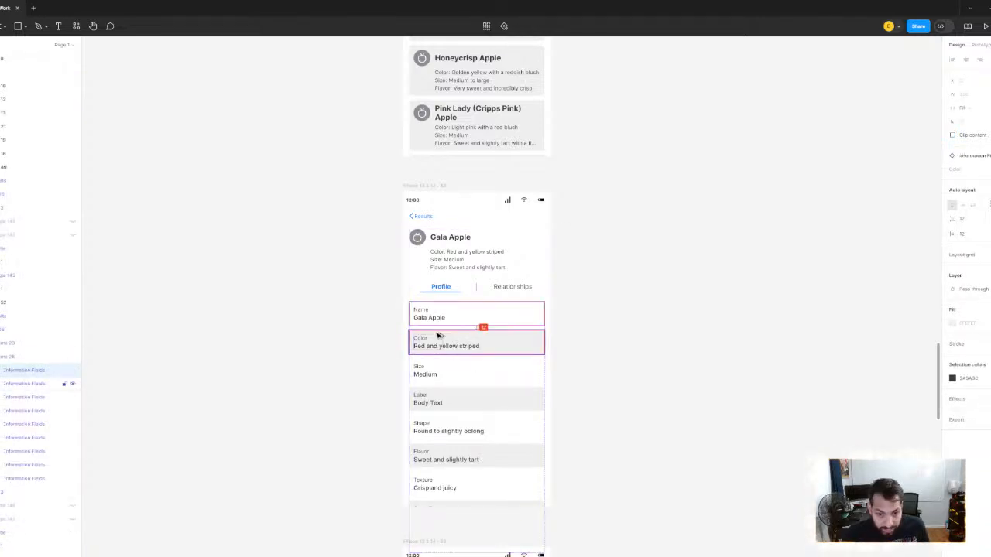
{"action": "left_click", "coordinate": [577, 299]}
- Measure the distances from the body text and the label inside the Gala Apple profile's Color field, and deselect them
{"action": "scroll", "coordinate": [409, 347], "scroll_direction": "up", "scroll_amount": 5}
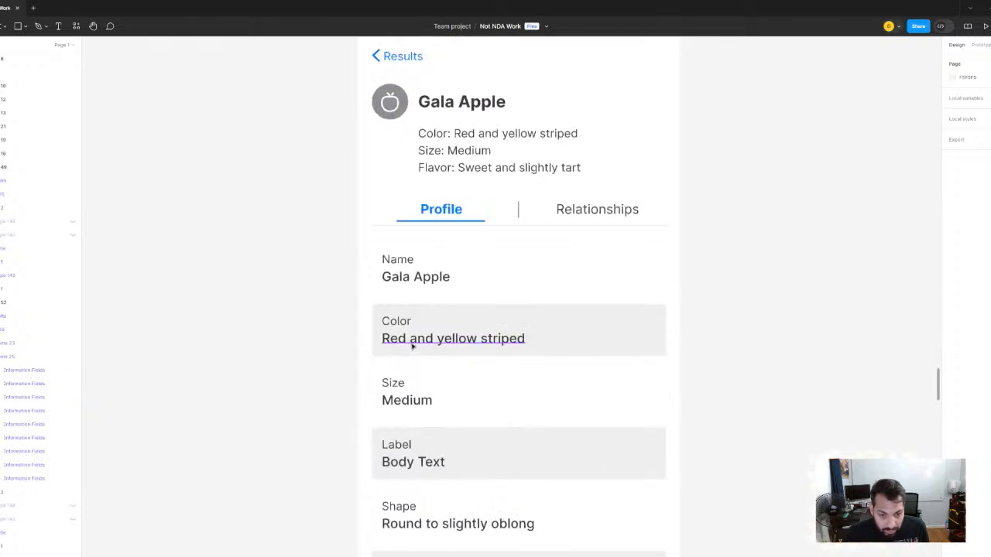
{"action": "left_click", "coordinate": [413, 347], "text": "ctrl"}
{"action": "key", "text": "alt"}
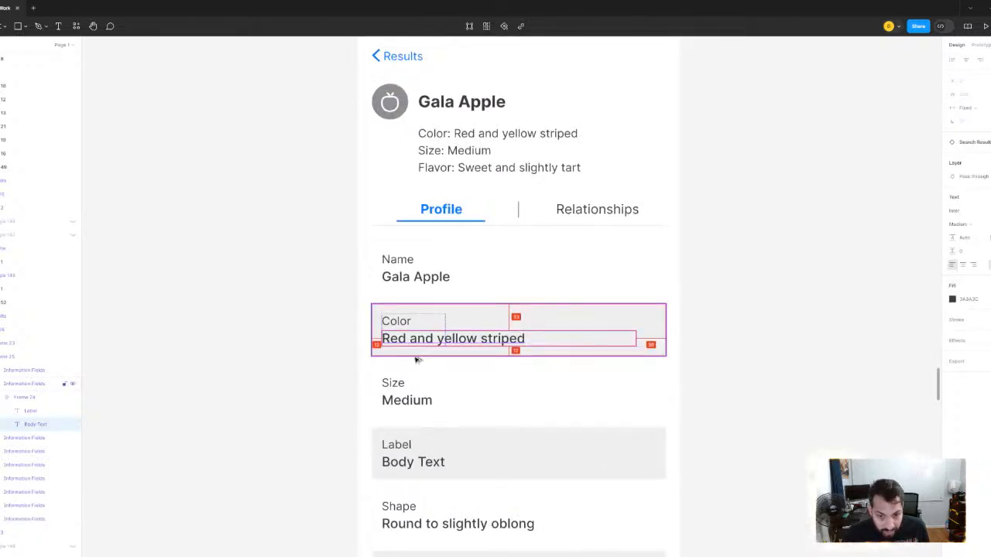
{"action": "left_click", "coordinate": [400, 323], "text": "ctrl"}
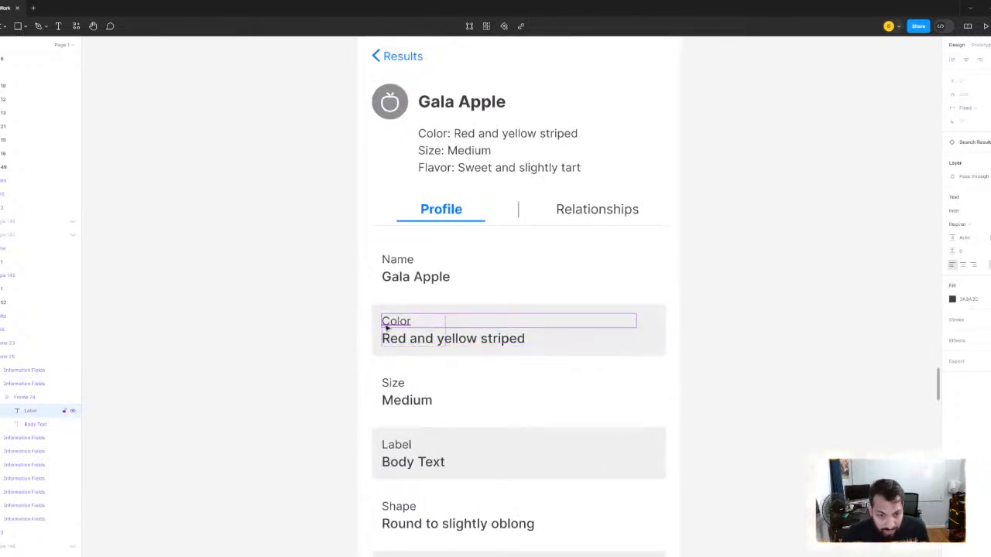
{"action": "key", "text": "alt"}
{"action": "scroll", "coordinate": [519, 287], "scroll_direction": "down", "scroll_amount": 3}
{"action": "left_click", "coordinate": [717, 284]}
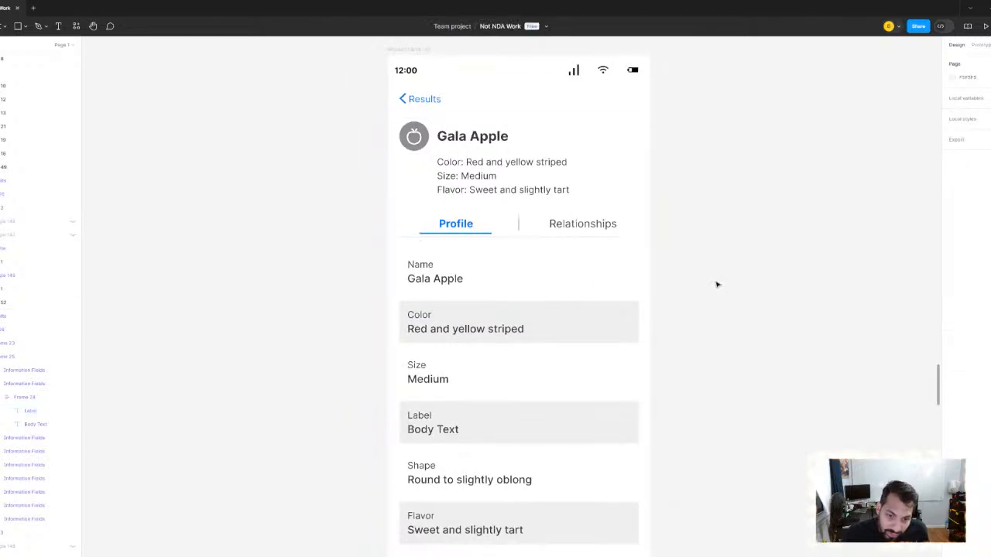
- Examine the Gala Apple Profile and Relationships screens and the rated Long Form Search layouts in the UX Improvements area
{"action": "scroll", "coordinate": [717, 285], "scroll_direction": "down", "scroll_amount": 3}
{"action": "scroll", "coordinate": [673, 240], "scroll_direction": "down", "scroll_amount": 3}
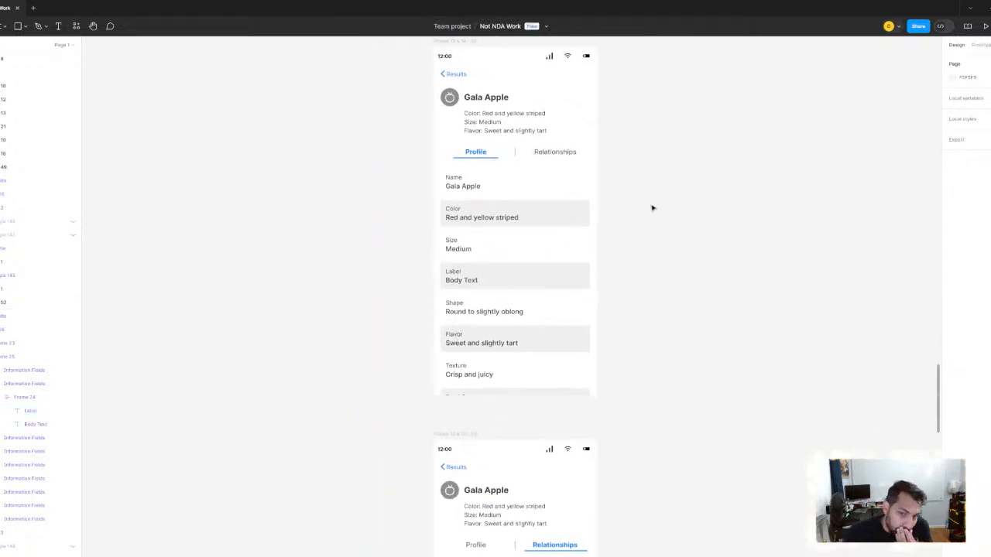
{"action": "left_click_drag", "start_coordinate": [653, 209], "coordinate": [599, 449]}
{"action": "scroll", "coordinate": [651, 245], "scroll_direction": "down", "scroll_amount": 5}
{"action": "left_click_drag", "start_coordinate": [651, 246], "coordinate": [577, 342]}
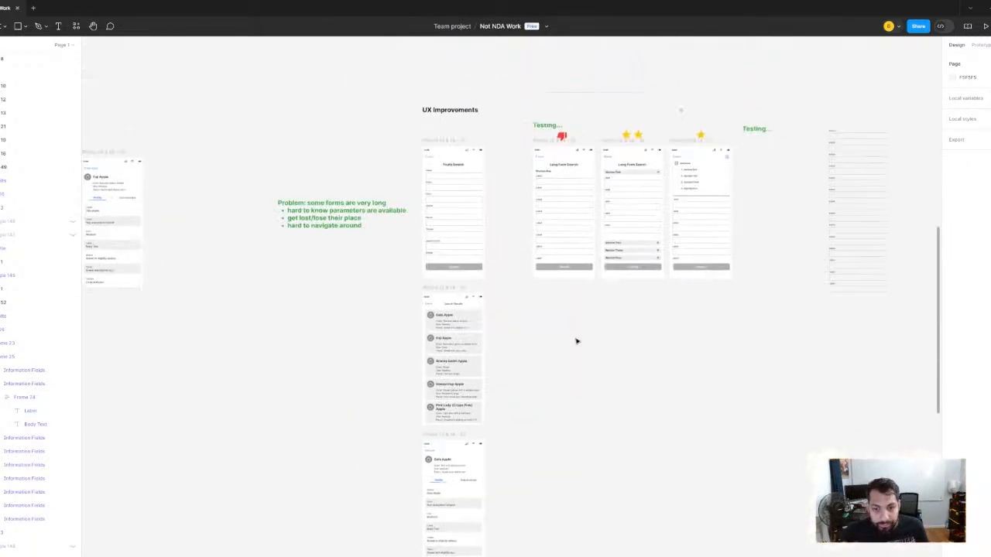
{"action": "scroll", "coordinate": [577, 341], "scroll_direction": "up", "scroll_amount": 5}
{"action": "scroll", "coordinate": [604, 298], "scroll_direction": "down", "scroll_amount": 2}
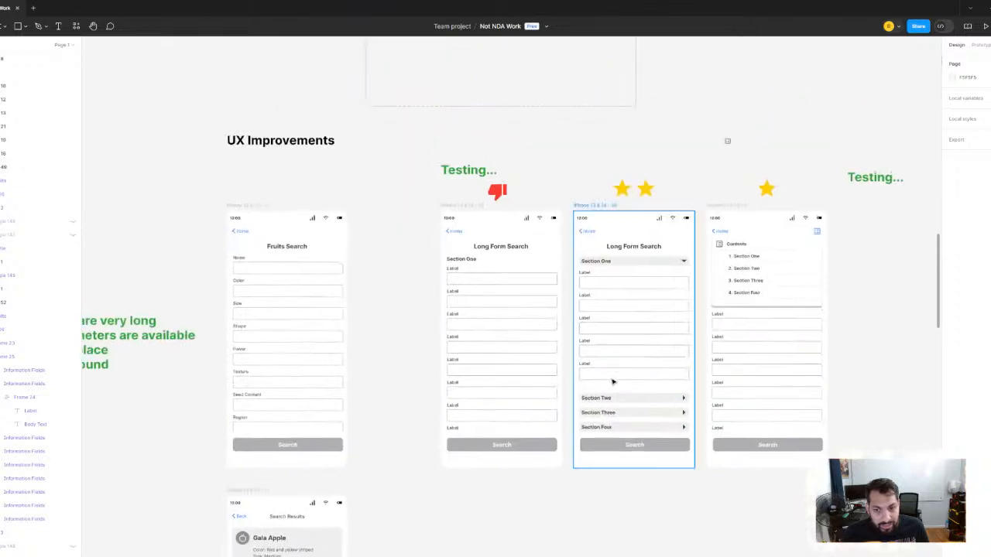
{"action": "scroll", "coordinate": [613, 382], "scroll_direction": "down", "scroll_amount": 3}
- Move the green Testing... label higher above the first Long Form Search screen, farther from the thumbs-down icon
{"action": "left_click_drag", "start_coordinate": [462, 313], "coordinate": [475, 367]}
{"action": "scroll", "coordinate": [558, 322], "scroll_direction": "up", "scroll_amount": 5}
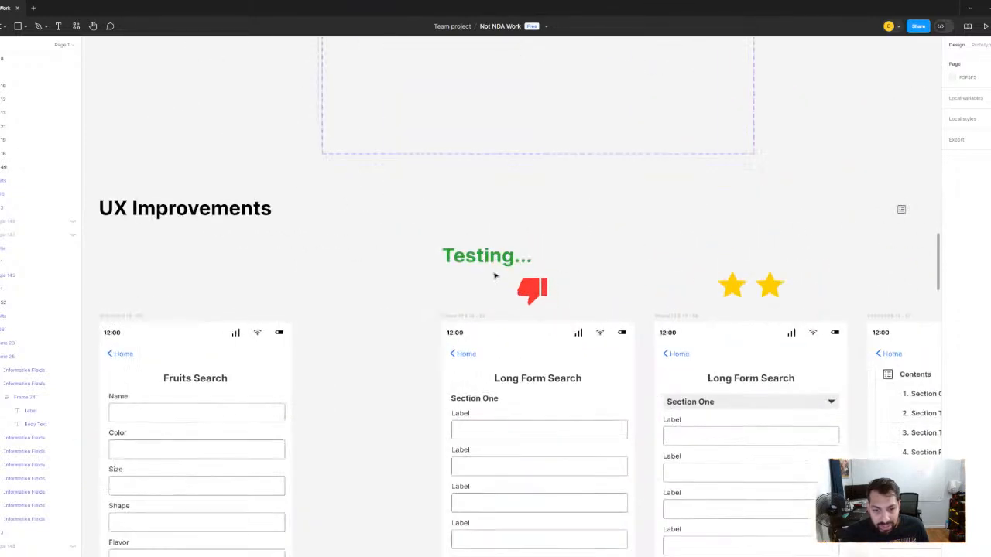
{"action": "left_click", "coordinate": [491, 263]}
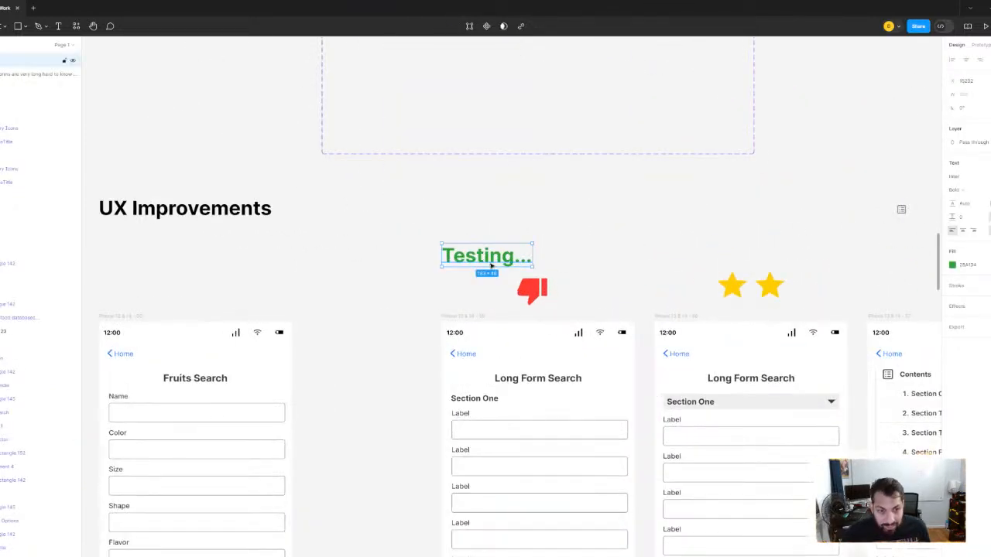
{"action": "left_click_drag", "start_coordinate": [491, 263], "coordinate": [462, 261]}
{"action": "scroll", "coordinate": [472, 248], "scroll_direction": "down", "scroll_amount": 4}
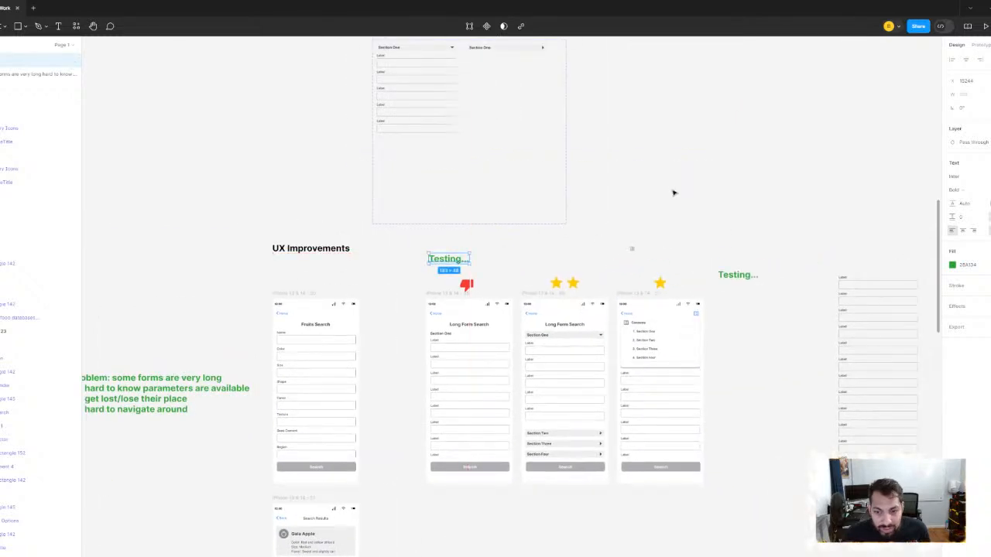
{"action": "left_click", "coordinate": [674, 192]}
- Delete the stray contents icon lying on the canvas above the third Long Form Search screen
{"action": "scroll", "coordinate": [676, 175], "scroll_direction": "down", "scroll_amount": 1}
{"action": "scroll", "coordinate": [675, 172], "scroll_direction": "up", "scroll_amount": 4}
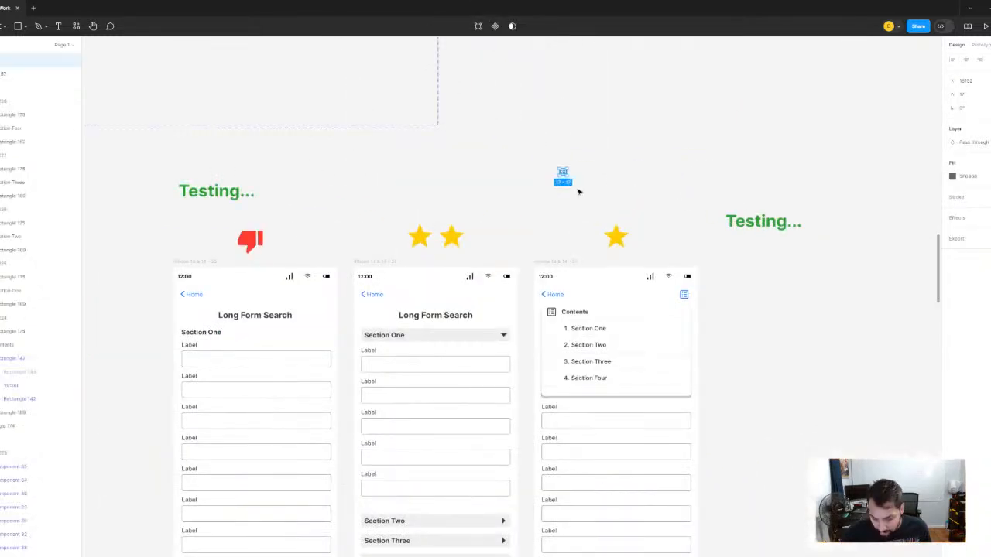
{"action": "scroll", "coordinate": [580, 190], "scroll_direction": "down", "scroll_amount": 2}
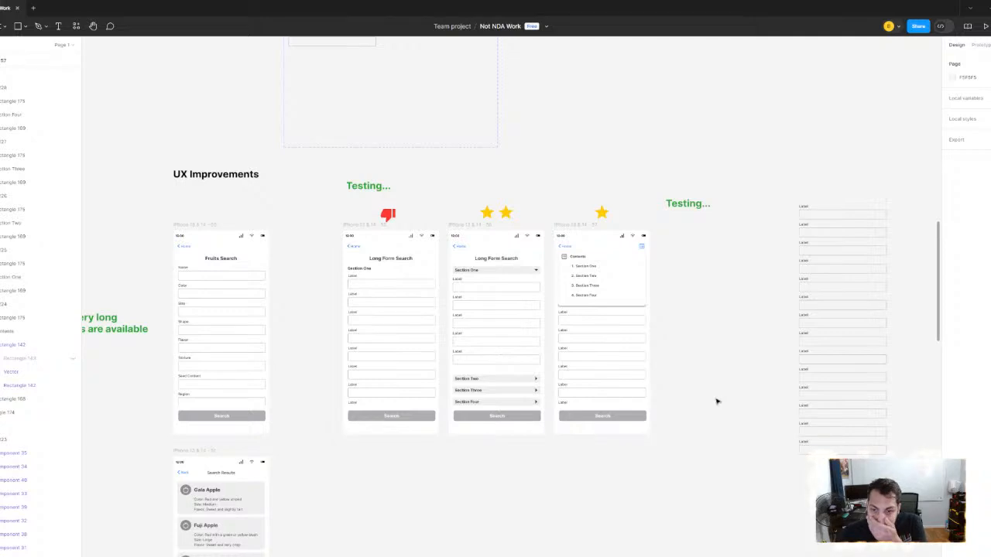
- Examine the Search Results screen and the Gala Apple Profile and Relationships screens below the Fruits Search mockup
{"action": "scroll", "coordinate": [714, 400], "scroll_direction": "down", "scroll_amount": 3}
{"action": "scroll", "coordinate": [537, 221], "scroll_direction": "left", "scroll_amount": 4}
{"action": "scroll", "coordinate": [537, 221], "scroll_direction": "down", "scroll_amount": 1}
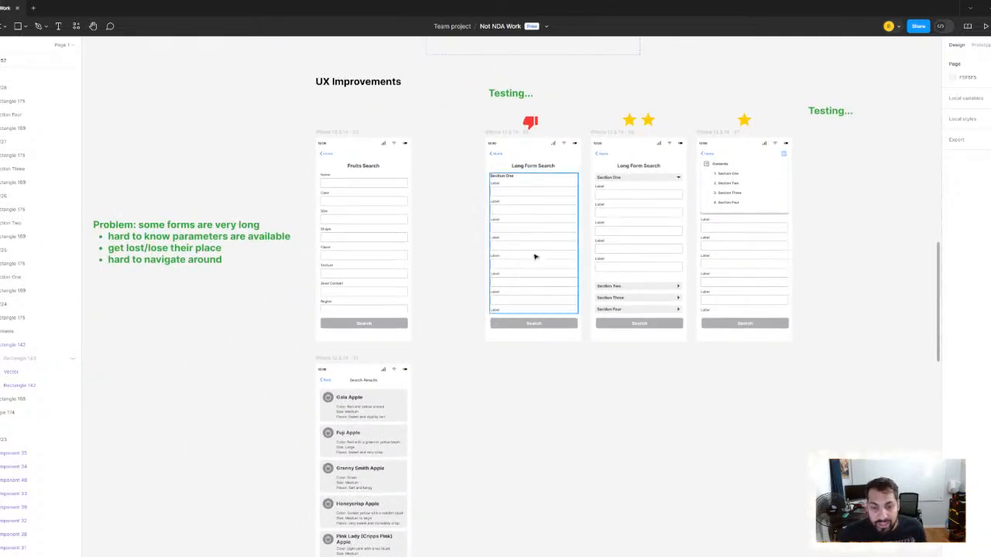
{"action": "scroll", "coordinate": [568, 222], "scroll_direction": "up", "scroll_amount": 2}
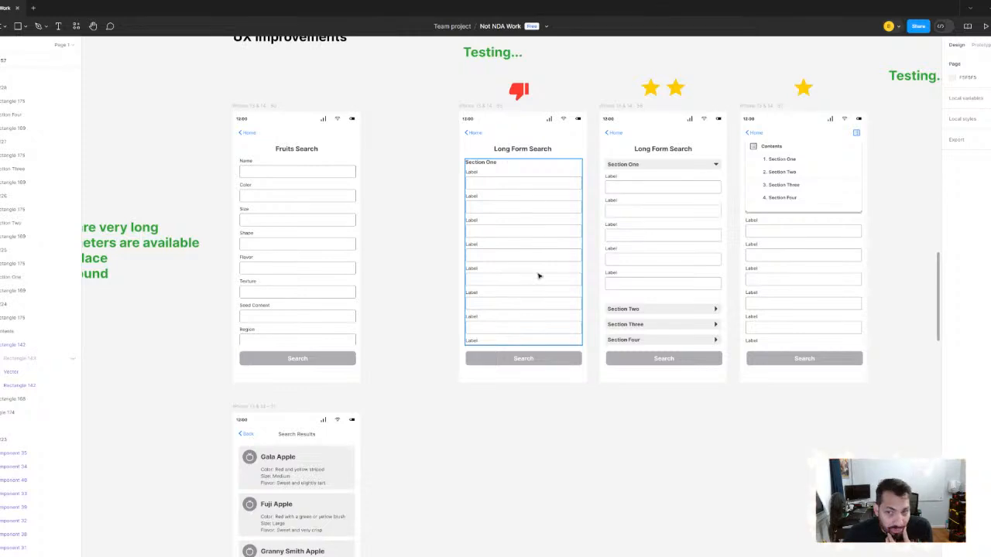
{"action": "scroll", "coordinate": [513, 279], "scroll_direction": "down", "scroll_amount": 5}
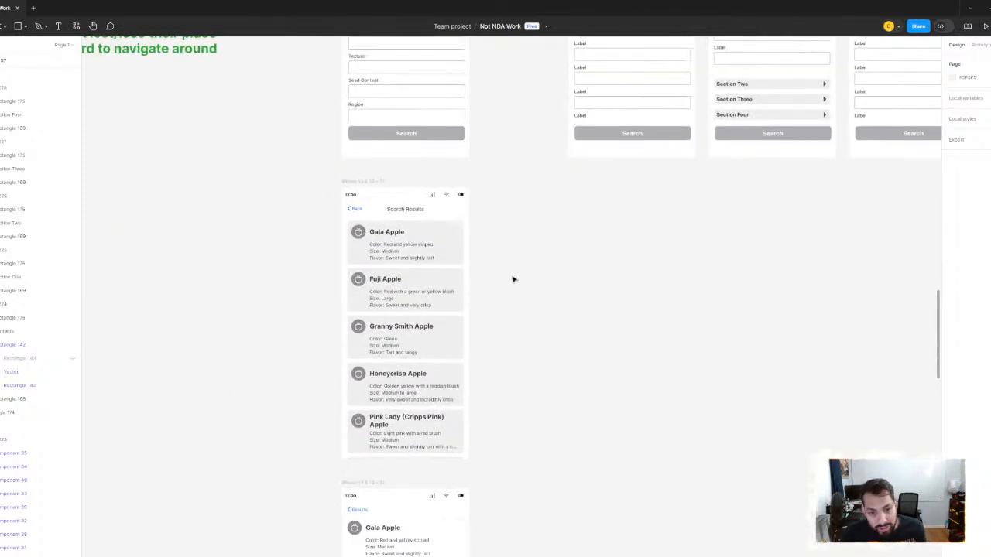
{"action": "scroll", "coordinate": [544, 312], "scroll_direction": "down", "scroll_amount": 3}
{"action": "scroll", "coordinate": [517, 268], "scroll_direction": "down", "scroll_amount": 5}
{"action": "scroll", "coordinate": [500, 206], "scroll_direction": "up", "scroll_amount": 5}
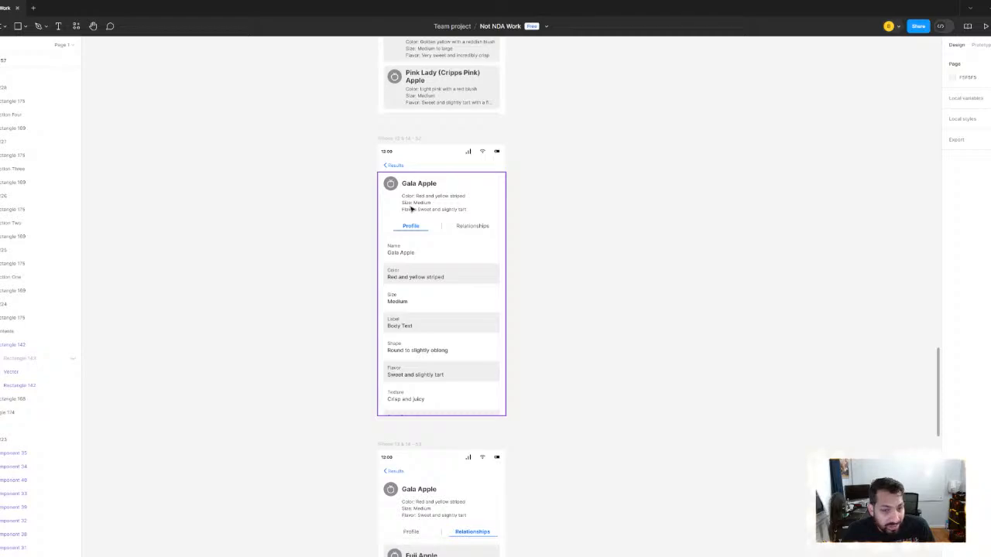
{"action": "scroll", "coordinate": [590, 171], "scroll_direction": "down", "scroll_amount": 5}
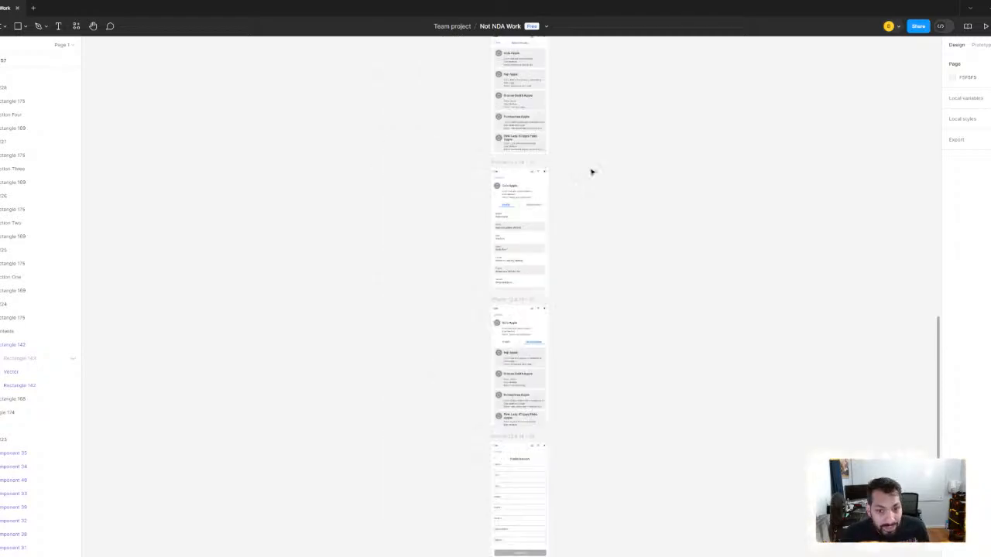
- Examine the contents icon and section list of the third Long Form Search screen alongside the accordion layout
{"action": "scroll", "coordinate": [565, 197], "scroll_direction": "up", "scroll_amount": 4}
{"action": "scroll", "coordinate": [570, 182], "scroll_direction": "up", "scroll_amount": 10}
{"action": "scroll", "coordinate": [576, 201], "scroll_direction": "up", "scroll_amount": 3}
{"action": "scroll", "coordinate": [576, 201], "scroll_direction": "right", "scroll_amount": 2}
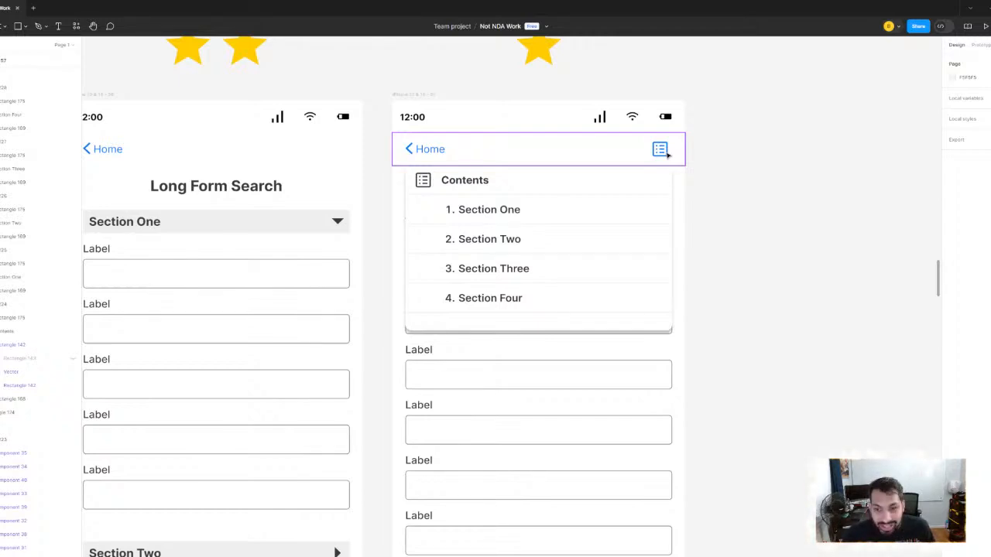
{"action": "scroll", "coordinate": [595, 232], "scroll_direction": "down", "scroll_amount": 4}
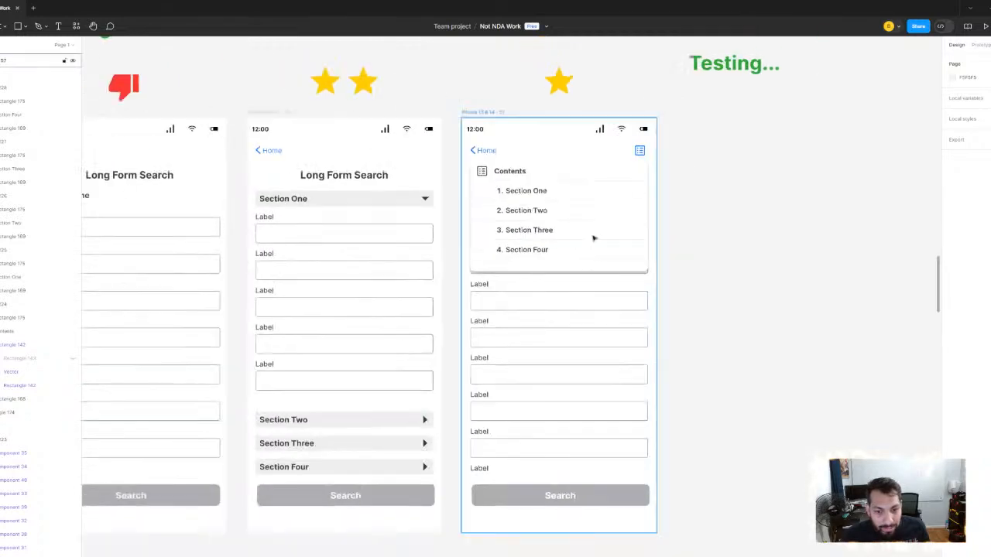
{"action": "scroll", "coordinate": [618, 168], "scroll_direction": "down", "scroll_amount": 4}
{"action": "scroll", "coordinate": [590, 240], "scroll_direction": "down", "scroll_amount": 5}
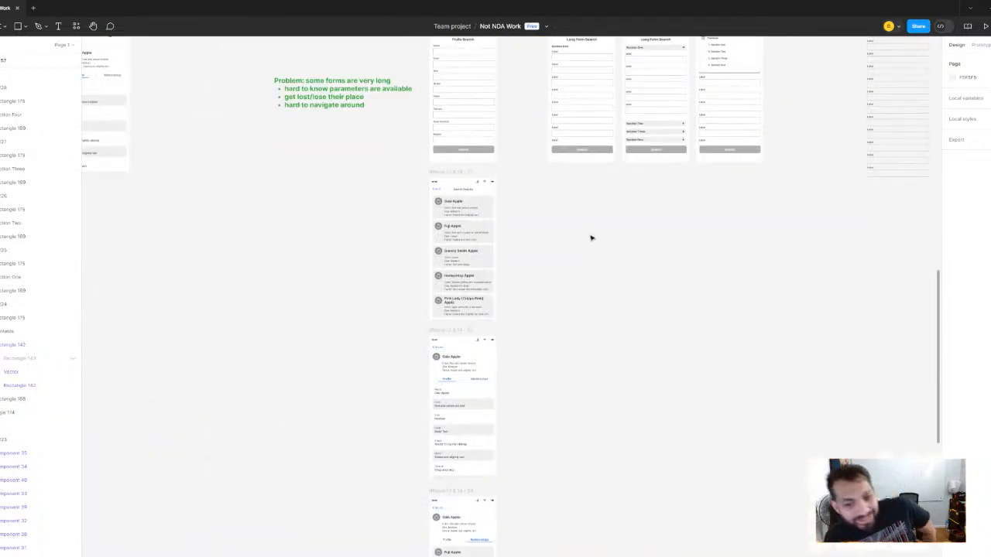
{"action": "scroll", "coordinate": [596, 178], "scroll_direction": "up", "scroll_amount": 5}
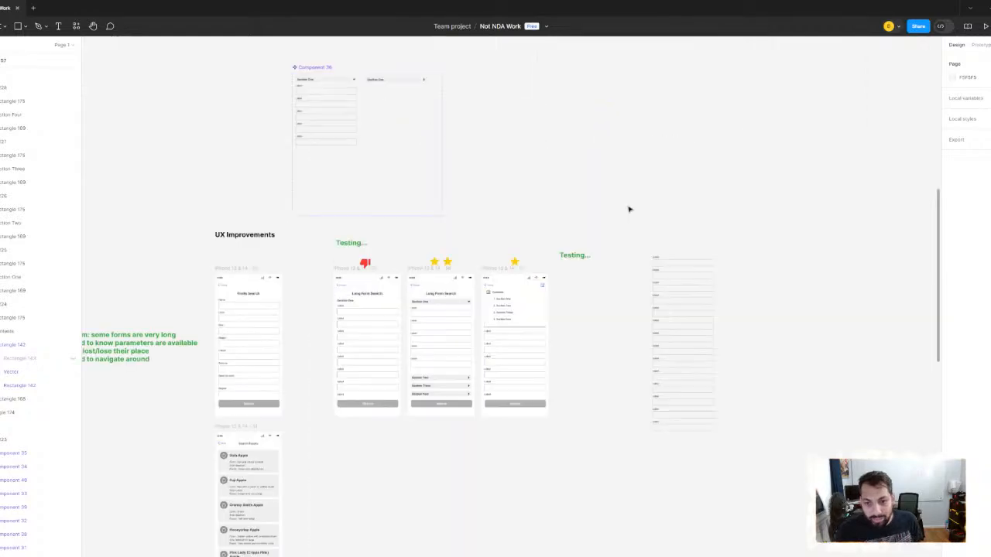
{"action": "scroll", "coordinate": [603, 199], "scroll_direction": "up", "scroll_amount": 8}
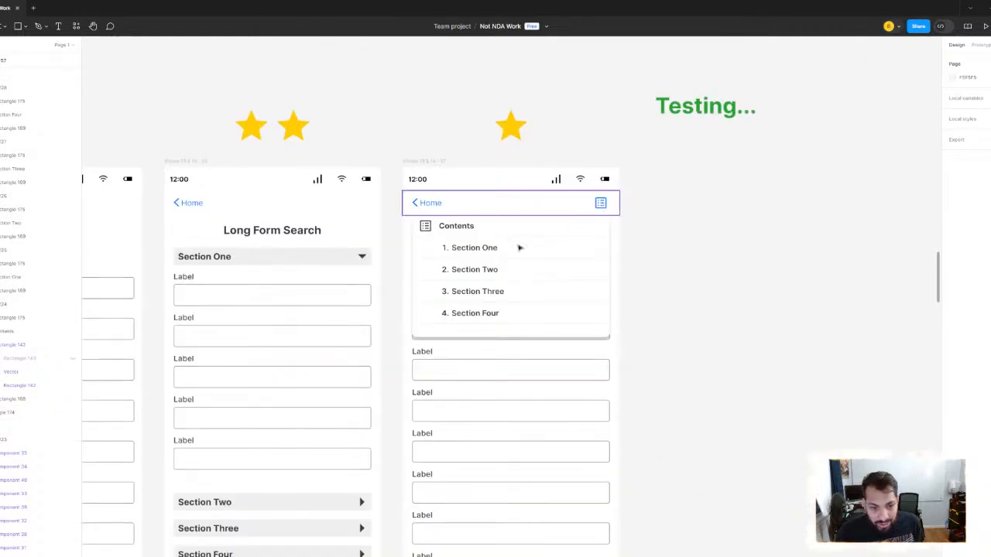
{"action": "scroll", "coordinate": [520, 171], "scroll_direction": "down", "scroll_amount": 10}
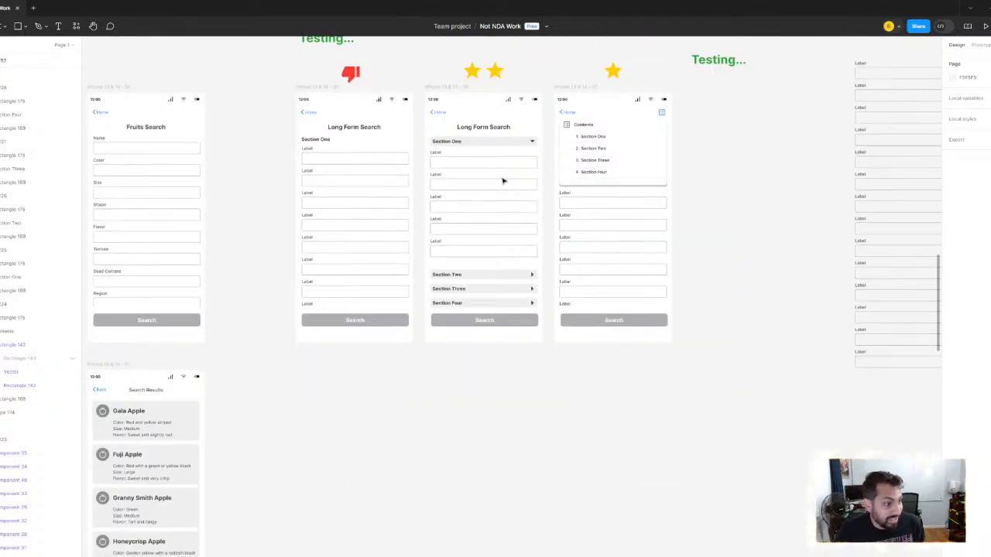
- Examine the Gala Apple profile and Search Results screens together with the notes on long form problems
{"action": "scroll", "coordinate": [364, 313], "scroll_direction": "down", "scroll_amount": 6}
{"action": "scroll", "coordinate": [524, 242], "scroll_direction": "up", "scroll_amount": 3}
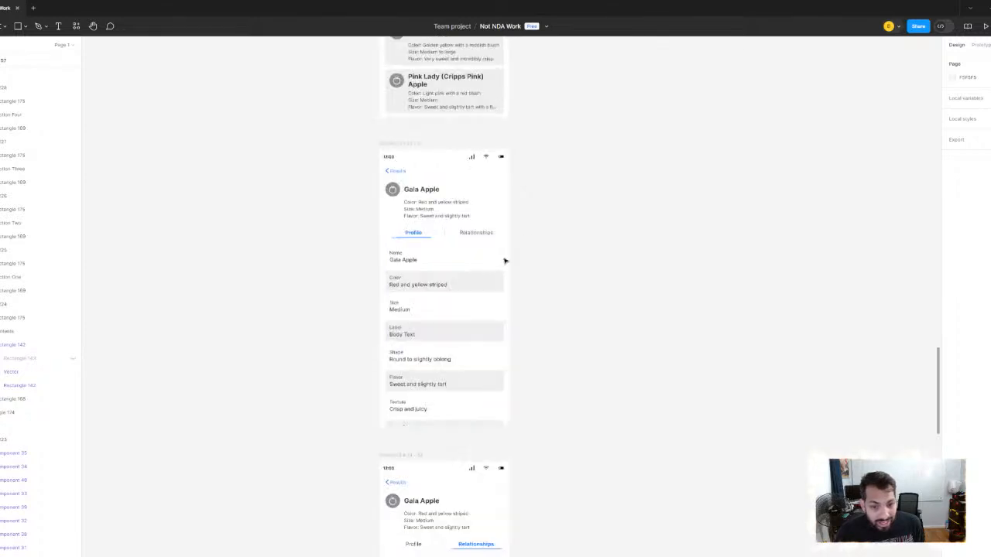
{"action": "scroll", "coordinate": [544, 251], "scroll_direction": "down", "scroll_amount": 2}
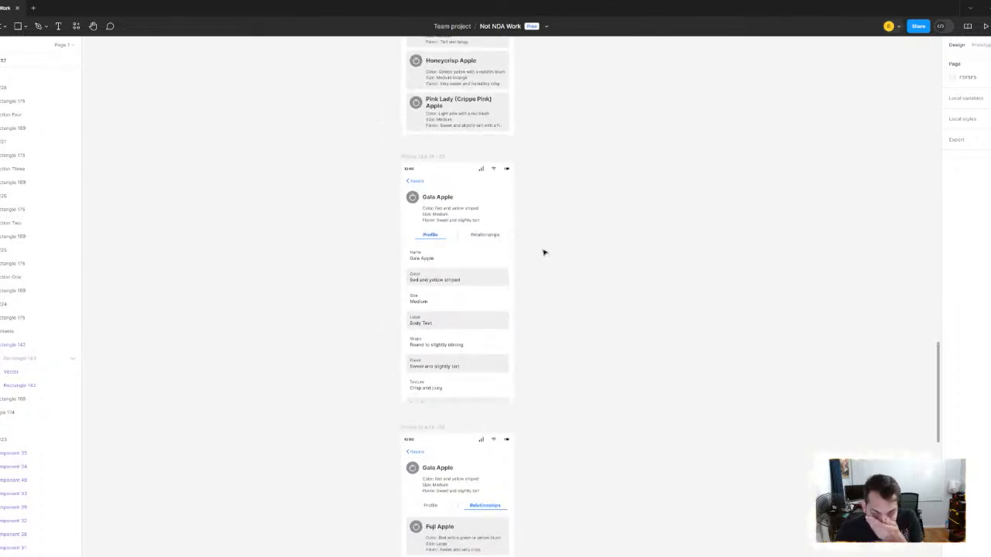
{"action": "scroll", "coordinate": [544, 253], "scroll_direction": "up", "scroll_amount": 5}
{"action": "scroll", "coordinate": [549, 205], "scroll_direction": "right", "scroll_amount": 2}
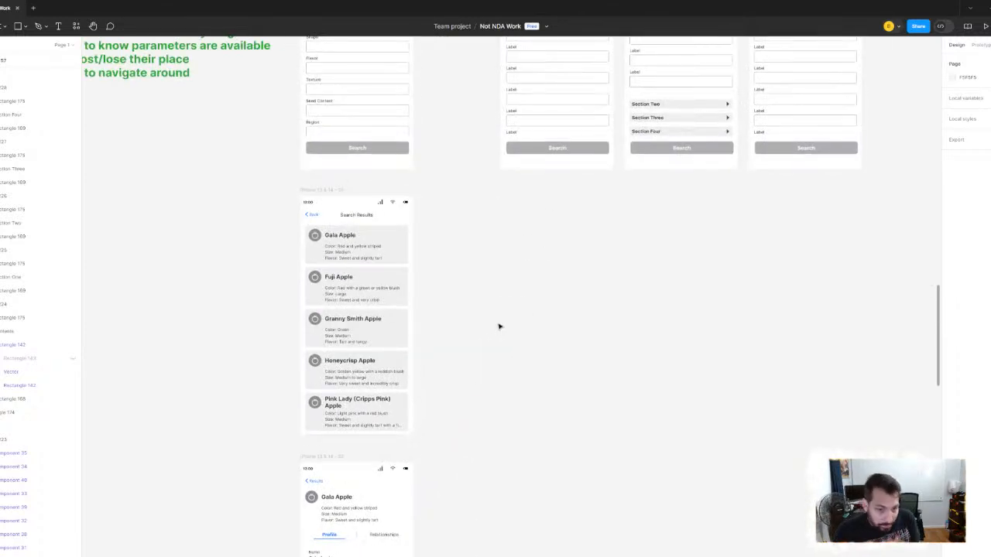
{"action": "scroll", "coordinate": [472, 372], "scroll_direction": "down", "scroll_amount": 5}
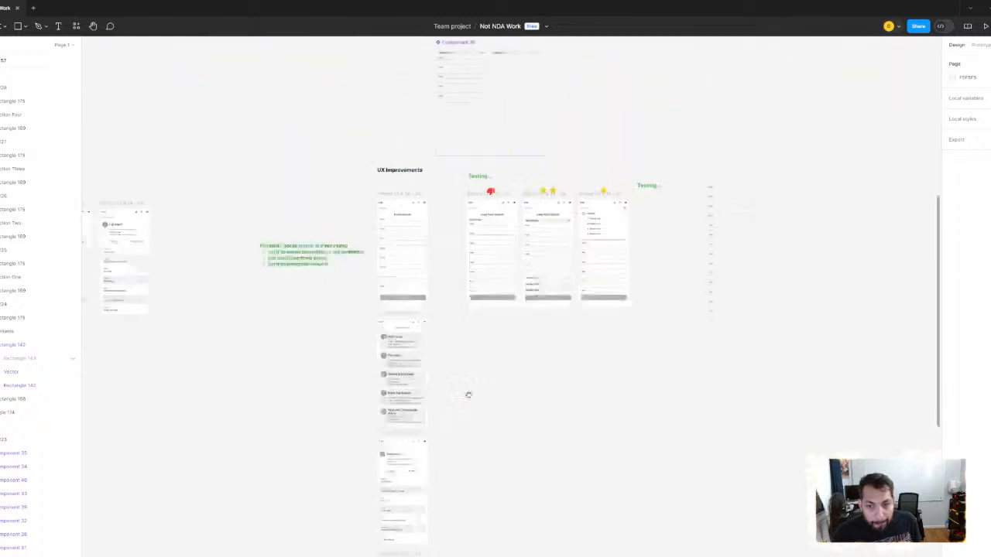
{"action": "scroll", "coordinate": [511, 337], "scroll_direction": "up", "scroll_amount": 3}
{"action": "scroll", "coordinate": [487, 343], "scroll_direction": "up", "scroll_amount": 2}
{"action": "scroll", "coordinate": [356, 255], "scroll_direction": "left", "scroll_amount": 3}
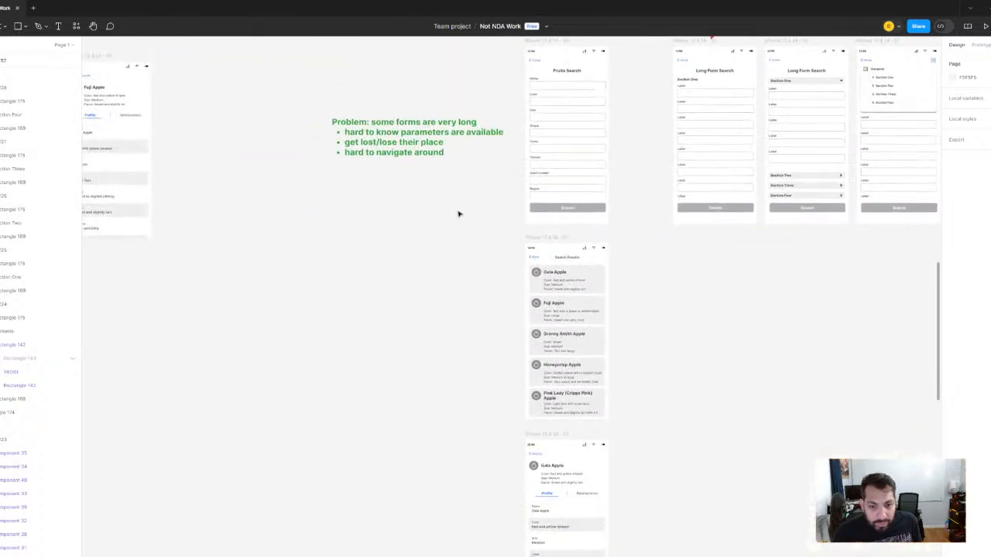
- Duplicate the green note about very long forms and place the copy beside the Search Results screen
{"action": "left_click", "coordinate": [425, 133]}
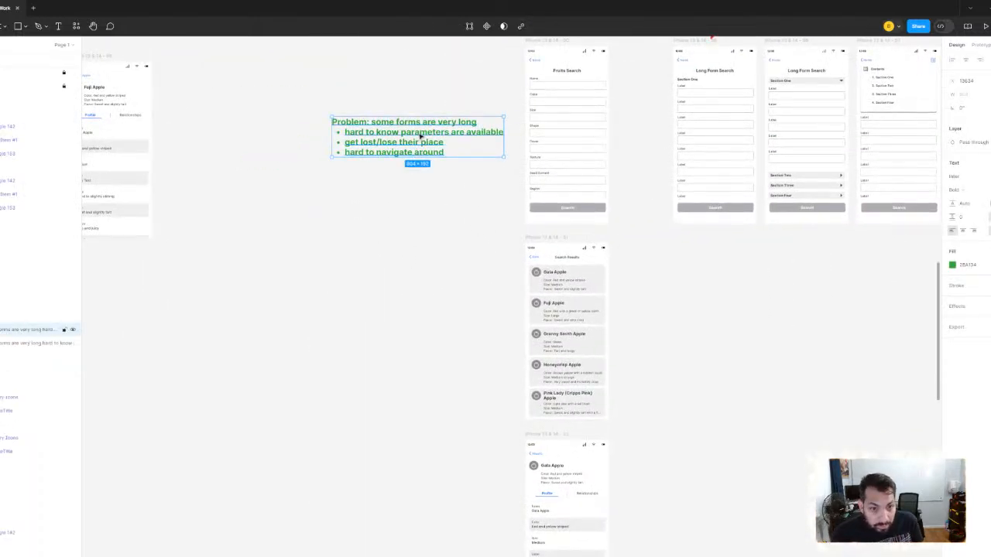
{"action": "left_click_drag", "start_coordinate": [421, 161], "coordinate": [420, 327], "text": "alt"}
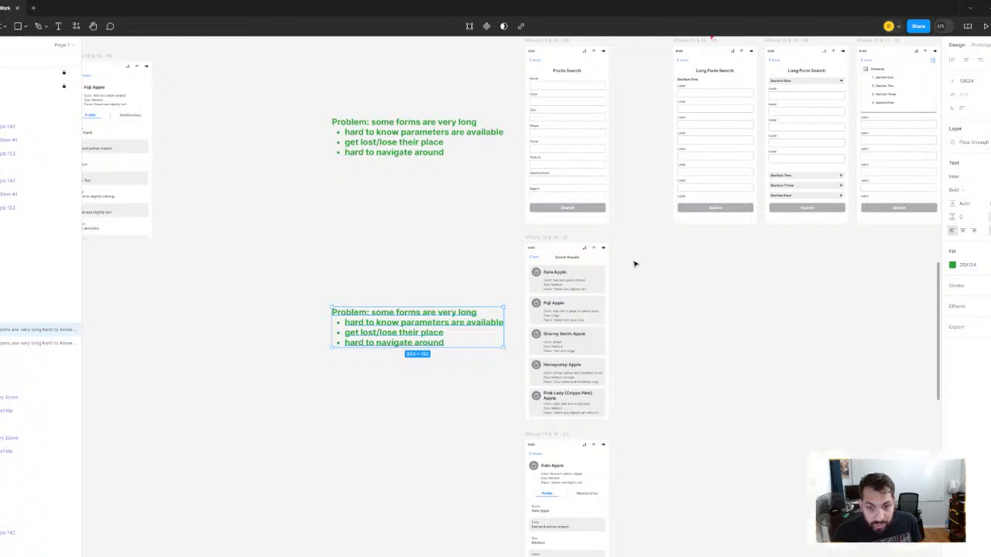
{"action": "scroll", "coordinate": [635, 264], "scroll_direction": "down", "scroll_amount": 5, "text": "ctrl"}
{"action": "scroll", "coordinate": [639, 263], "scroll_direction": "up", "scroll_amount": 10, "text": "ctrl"}
{"action": "scroll", "coordinate": [614, 306], "scroll_direction": "down", "scroll_amount": 4, "text": "ctrl"}
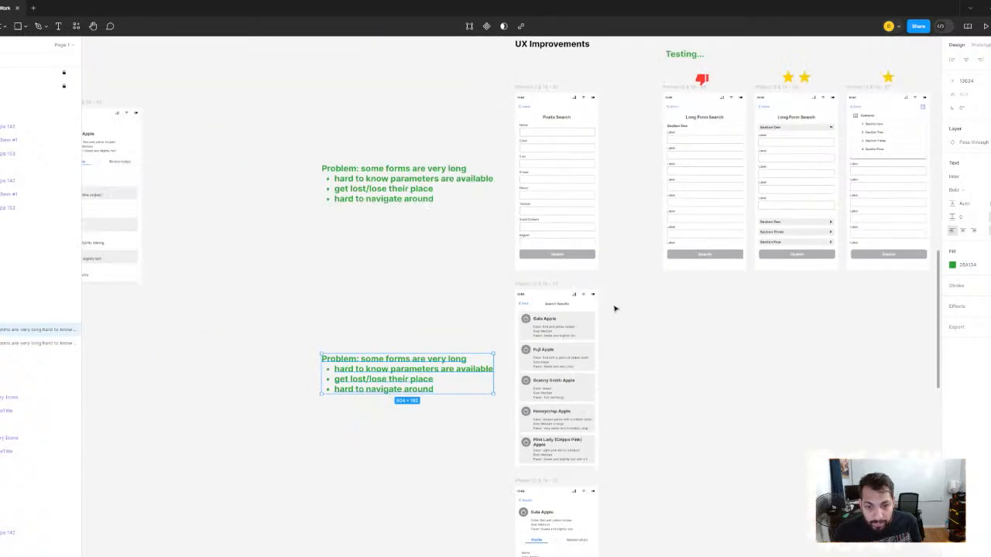
{"action": "scroll", "coordinate": [549, 326], "scroll_direction": "up", "scroll_amount": 3, "text": "ctrl"}
{"action": "scroll", "coordinate": [568, 215], "scroll_direction": "up", "scroll_amount": 3, "text": "ctrl"}
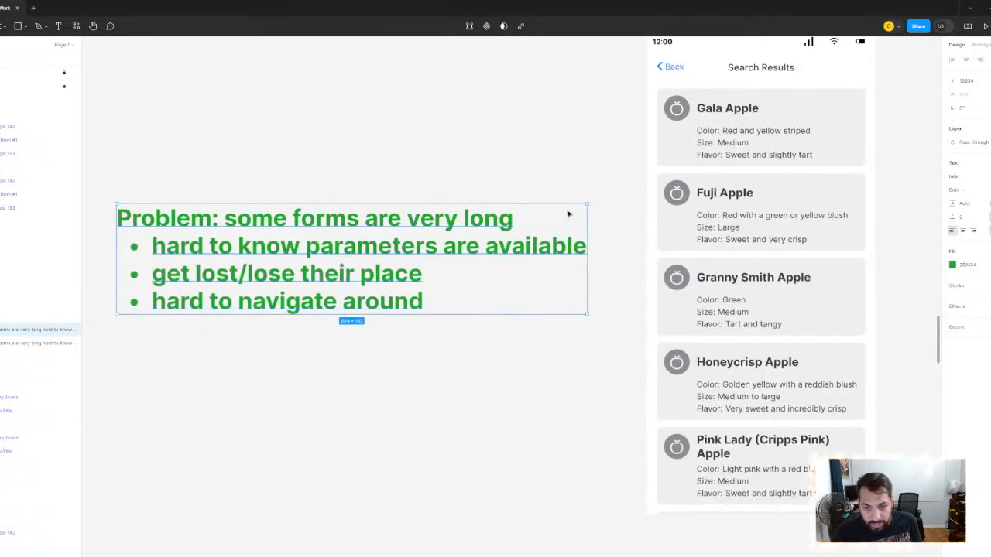
- Inspect the nested Color label in the Gala Apple card and examine the Search Results list beside the copied problem note
{"action": "scroll", "coordinate": [568, 215], "scroll_direction": "right", "scroll_amount": 4}
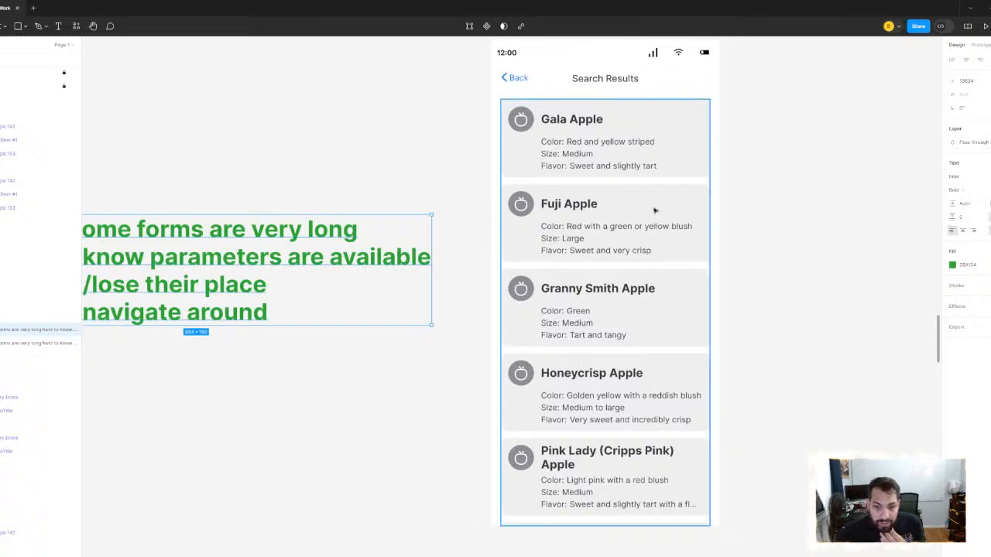
{"action": "left_click", "coordinate": [560, 143]}
{"action": "double_click", "coordinate": [560, 143]}
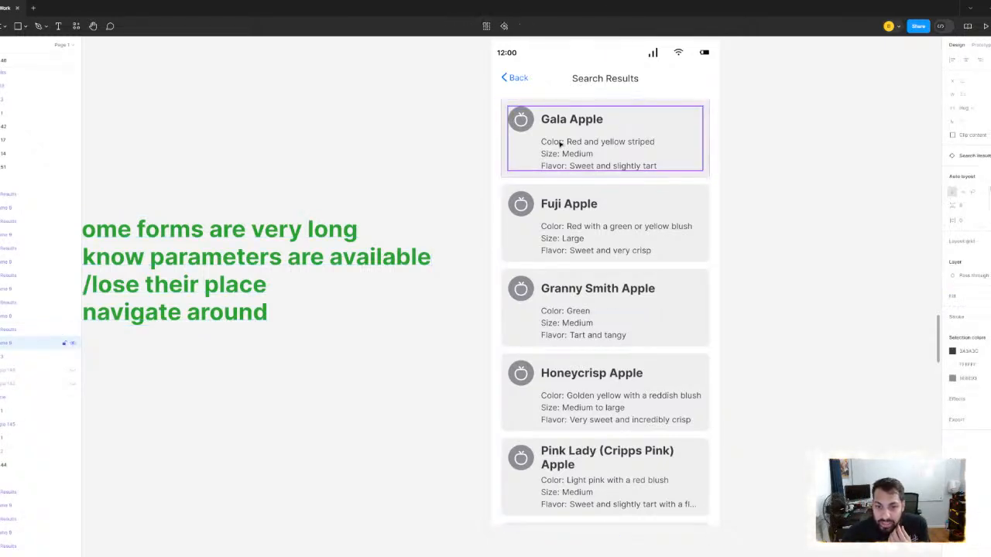
{"action": "double_click", "coordinate": [560, 143]}
{"action": "double_click", "coordinate": [560, 144]}
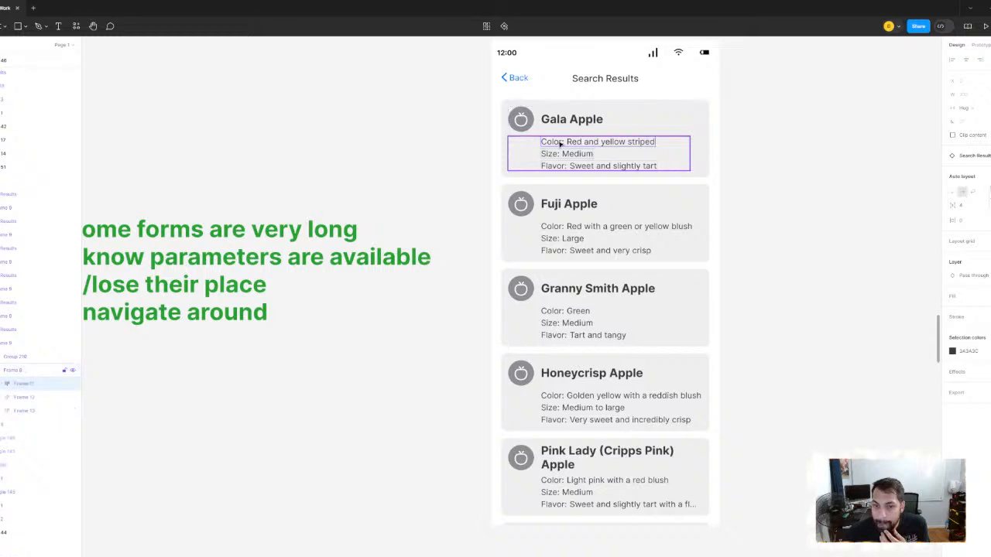
{"action": "double_click", "coordinate": [561, 143]}
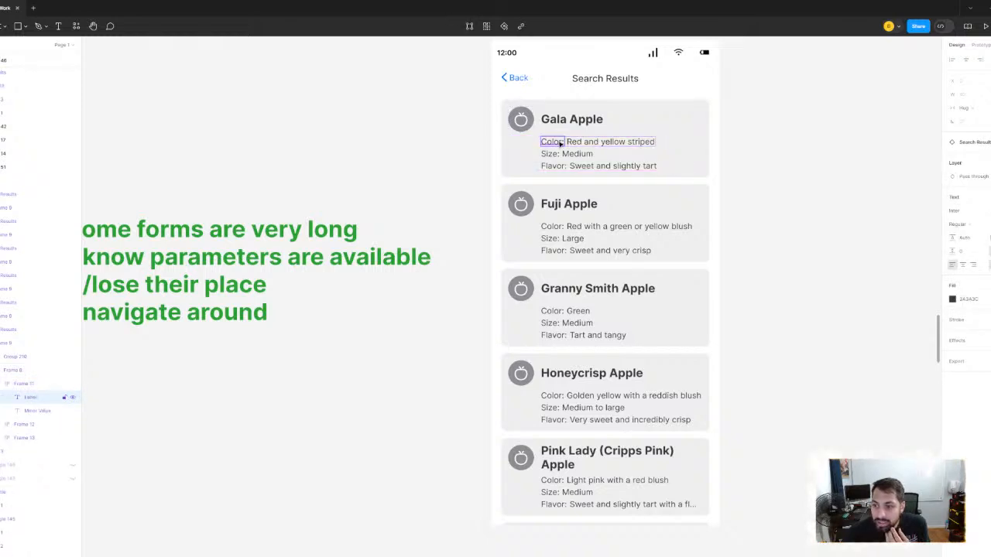
{"action": "left_click", "coordinate": [805, 195]}
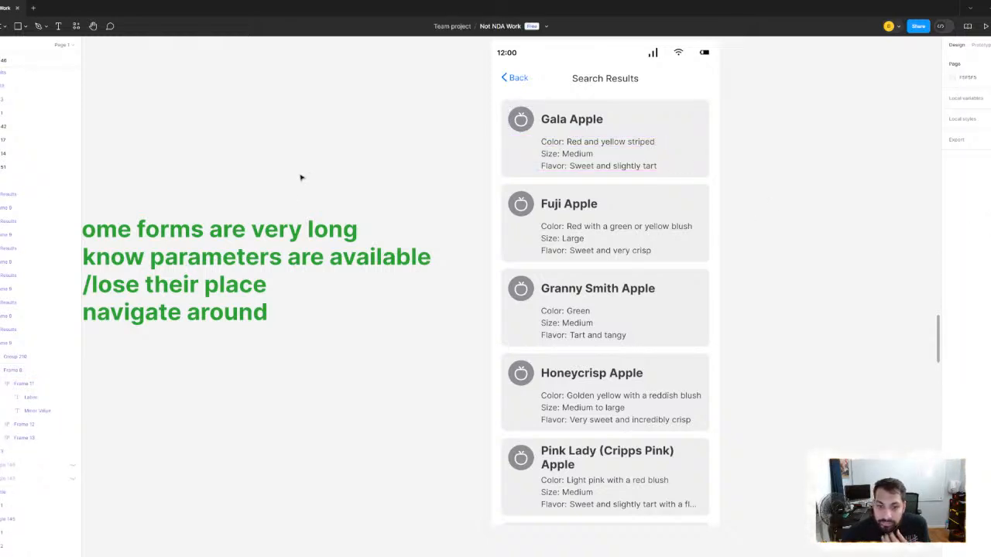
{"action": "left_click_drag", "start_coordinate": [301, 178], "coordinate": [401, 176]}
{"action": "scroll", "coordinate": [454, 224], "scroll_direction": "left", "scroll_amount": 2}
{"action": "scroll", "coordinate": [454, 223], "scroll_direction": "up", "scroll_amount": 2}
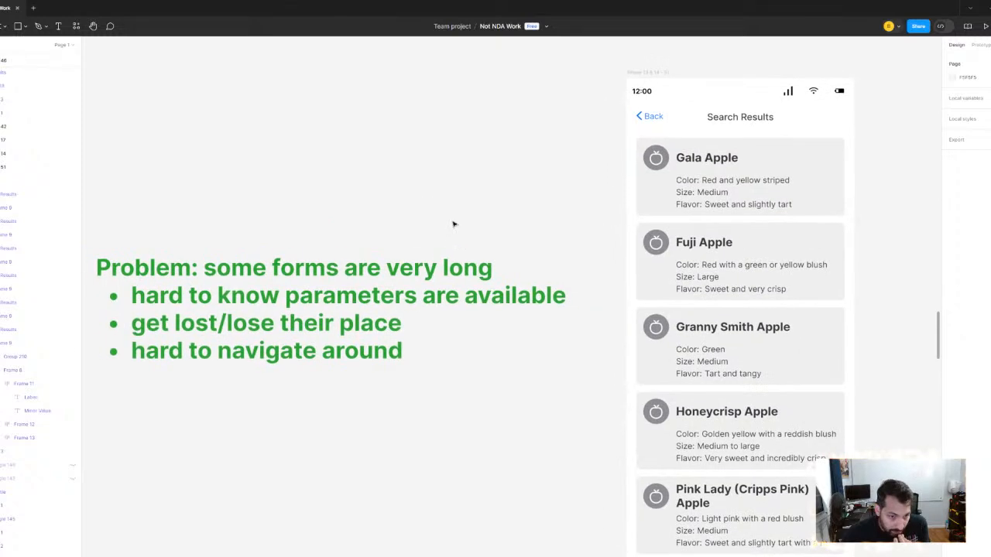
{"action": "scroll", "coordinate": [449, 229], "scroll_direction": "right", "scroll_amount": 5}
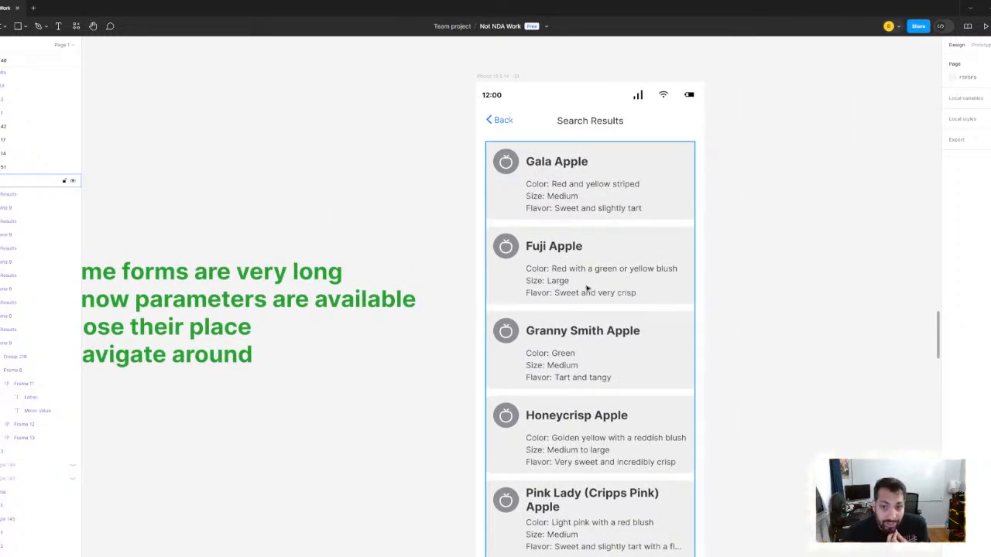
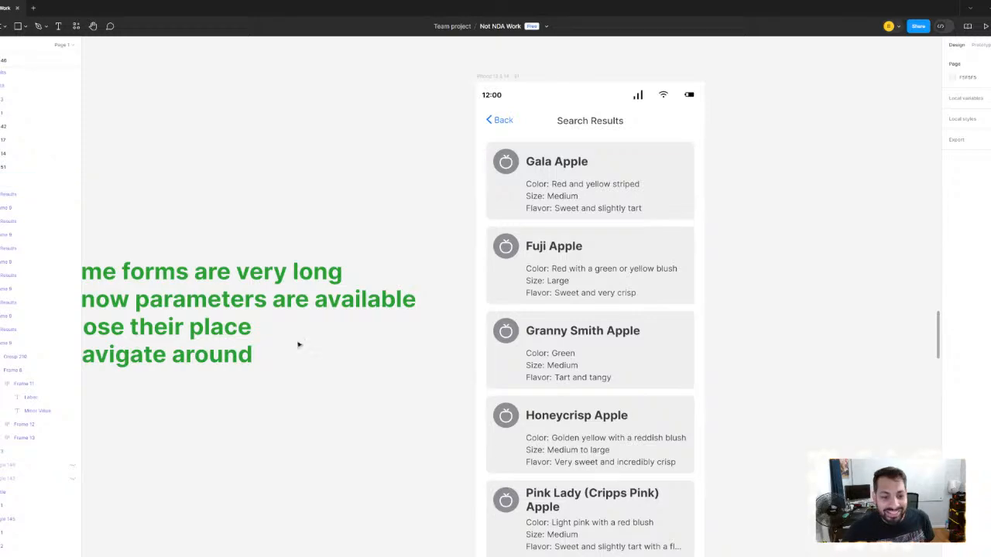
- Examine the apple cards on the Search Results screen together with the copied problem note beside it
{"action": "scroll", "coordinate": [297, 161], "scroll_direction": "down", "scroll_amount": 5}
{"action": "left_click_drag", "start_coordinate": [327, 172], "coordinate": [500, 277]}
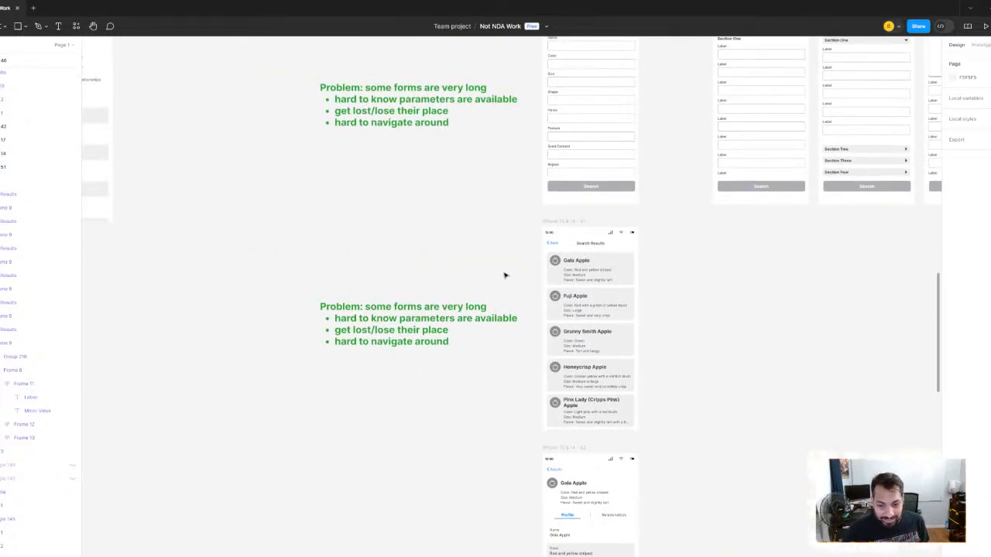
{"action": "scroll", "coordinate": [516, 284], "scroll_direction": "right", "scroll_amount": 3}
{"action": "scroll", "coordinate": [460, 260], "scroll_direction": "up", "scroll_amount": 2}
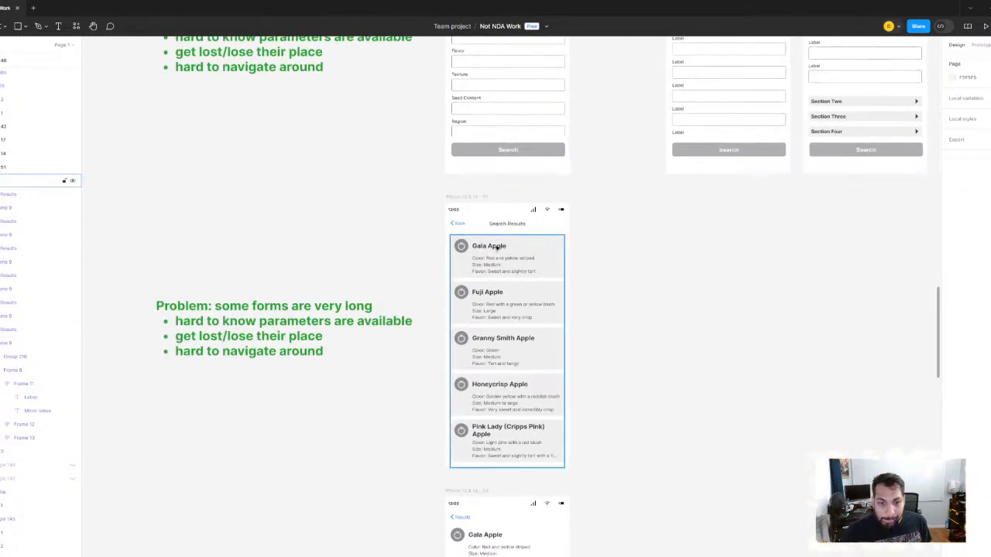
{"action": "scroll", "coordinate": [536, 294], "scroll_direction": "up", "scroll_amount": 3}
{"action": "scroll", "coordinate": [535, 294], "scroll_direction": "up", "scroll_amount": 2}
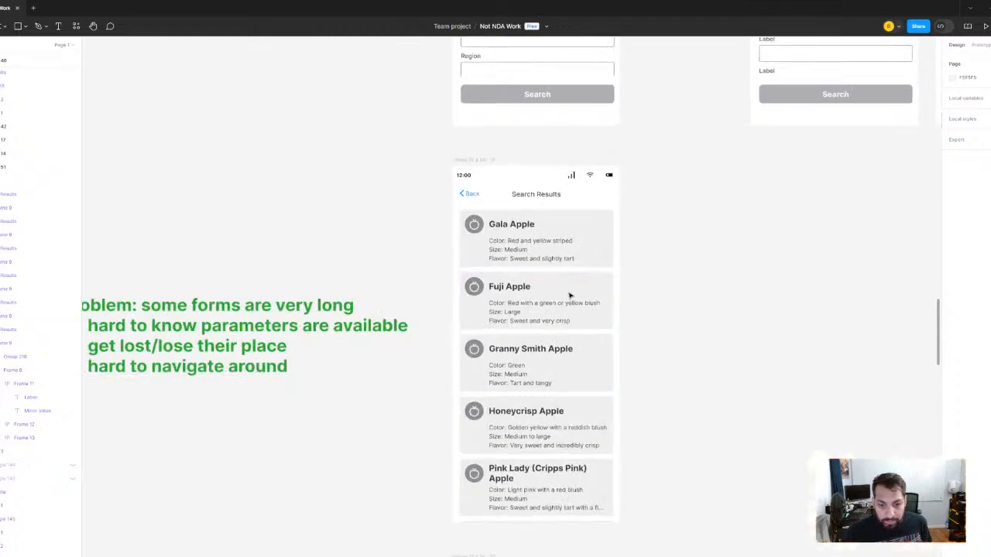
{"action": "scroll", "coordinate": [493, 316], "scroll_direction": "up", "scroll_amount": 4}
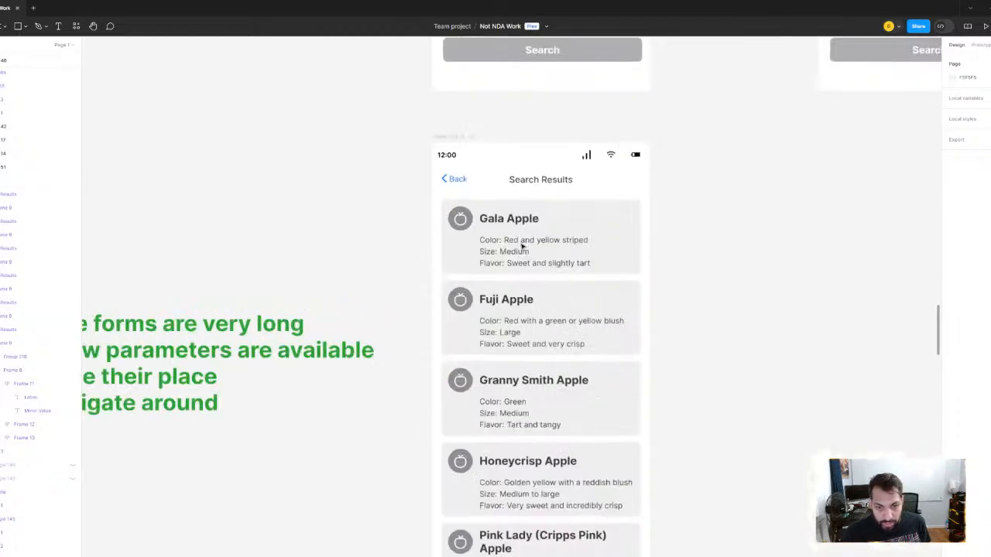
{"action": "scroll", "coordinate": [590, 240], "scroll_direction": "down", "scroll_amount": 5}
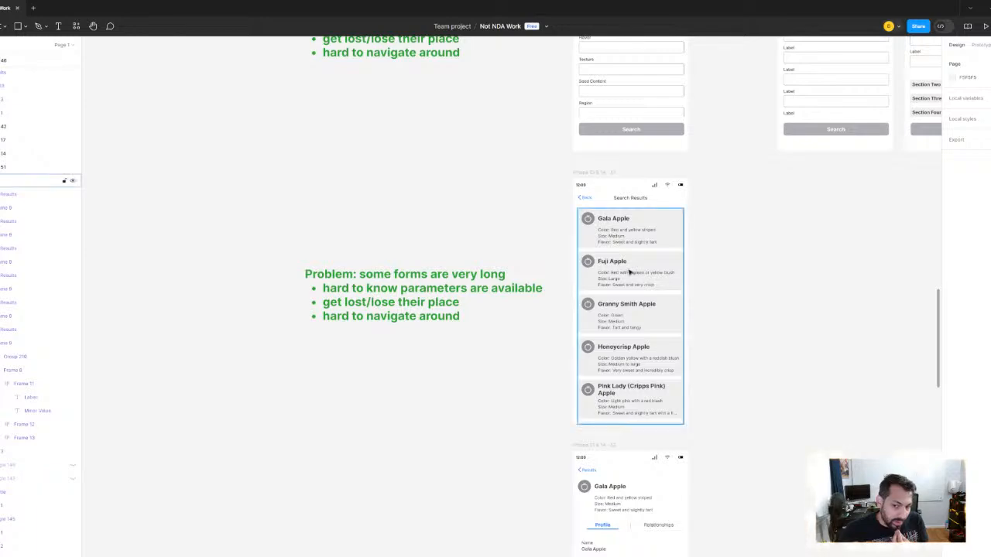
{"action": "scroll", "coordinate": [635, 282], "scroll_direction": "down", "scroll_amount": 5}
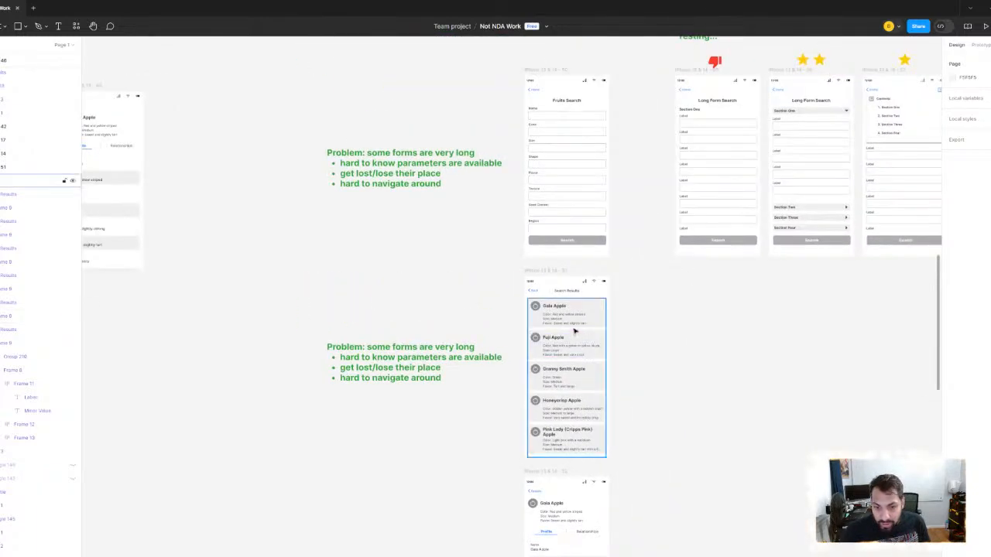
{"action": "scroll", "coordinate": [575, 332], "scroll_direction": "up", "scroll_amount": 5}
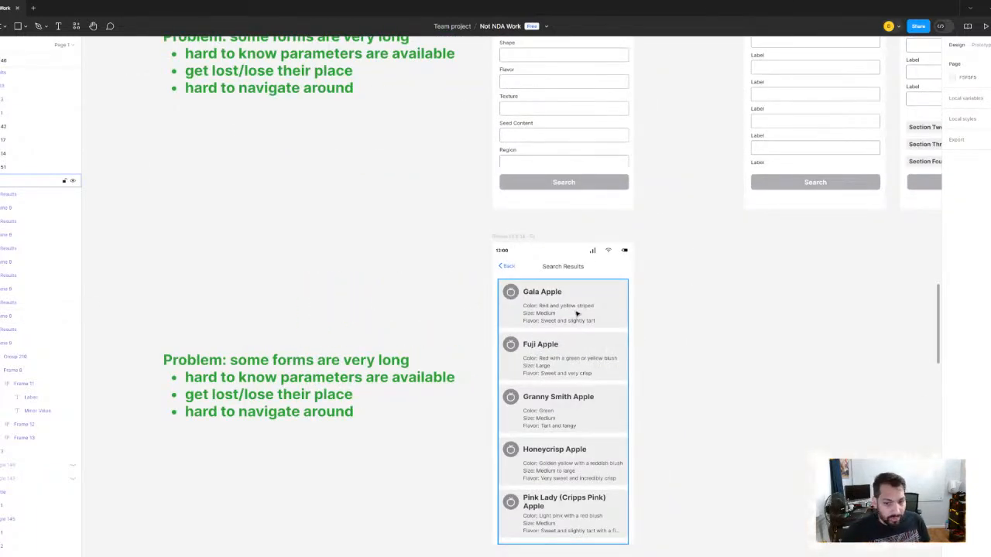
{"action": "scroll", "coordinate": [576, 313], "scroll_direction": "down", "scroll_amount": 2}
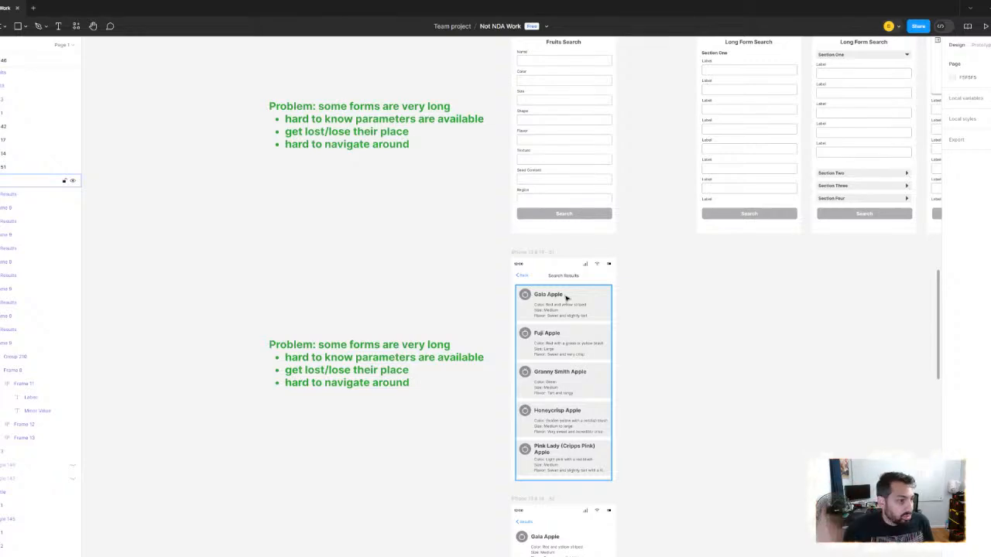
- Examine the Food Finder home screen and search screens in the User Flow - Mid Fidelity section
{"action": "scroll", "coordinate": [566, 298], "scroll_direction": "down", "scroll_amount": 4}
{"action": "scroll", "coordinate": [727, 367], "scroll_direction": "left", "scroll_amount": 10}
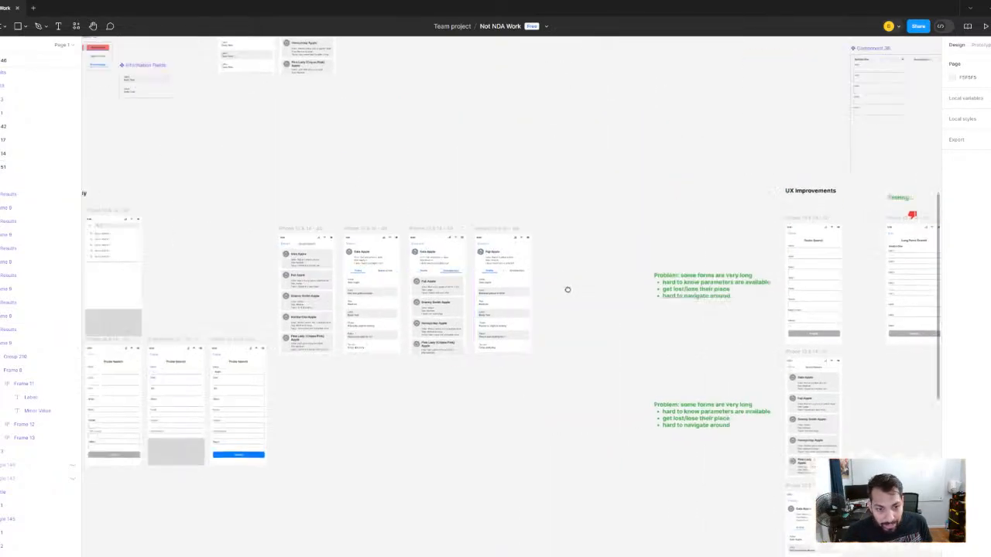
{"action": "scroll", "coordinate": [439, 292], "scroll_direction": "down", "scroll_amount": 1}
{"action": "left_click_drag", "start_coordinate": [469, 302], "coordinate": [555, 299]}
{"action": "scroll", "coordinate": [432, 397], "scroll_direction": "up", "scroll_amount": 1}
{"action": "scroll", "coordinate": [431, 396], "scroll_direction": "up", "scroll_amount": 5}
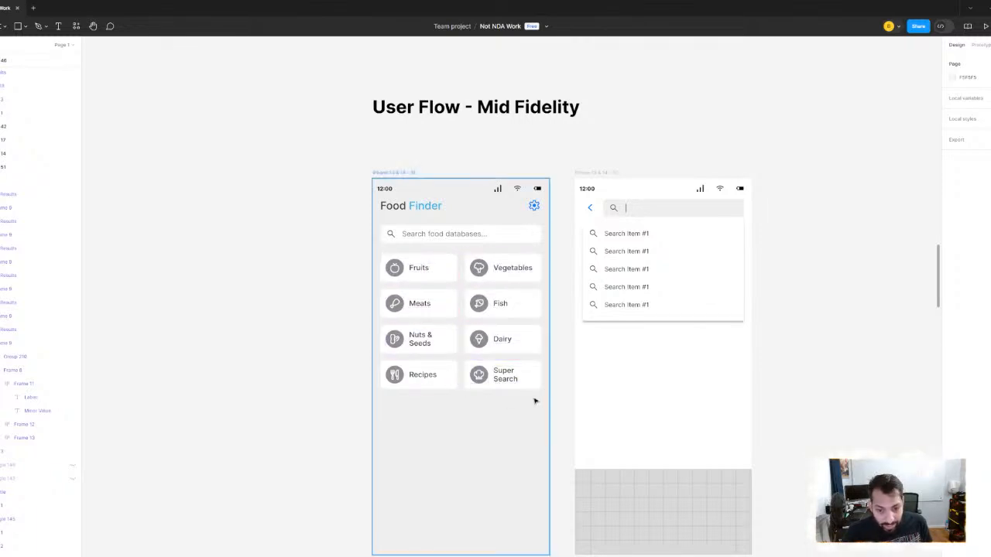
{"action": "scroll", "coordinate": [534, 400], "scroll_direction": "down", "scroll_amount": 2}
{"action": "left_click_drag", "start_coordinate": [747, 401], "coordinate": [475, 361]}
- Examine the column of screens under UX Improvements, ending at the Search Results screen
{"action": "scroll", "coordinate": [477, 360], "scroll_direction": "down", "scroll_amount": 4}
{"action": "left_click_drag", "start_coordinate": [866, 409], "coordinate": [283, 280]}
{"action": "left_click_drag", "start_coordinate": [467, 418], "coordinate": [505, 263]}
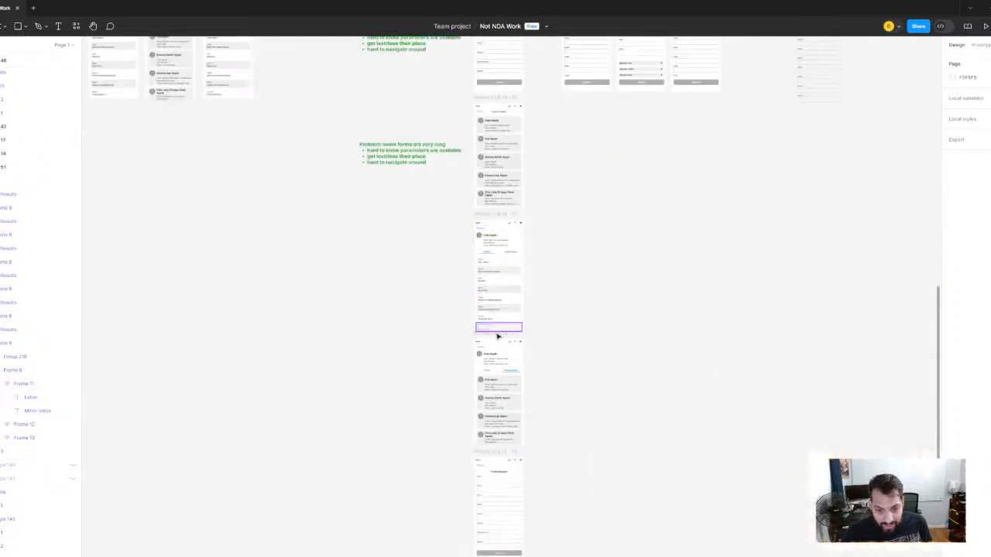
{"action": "scroll", "coordinate": [500, 337], "scroll_direction": "up", "scroll_amount": 3}
{"action": "scroll", "coordinate": [521, 350], "scroll_direction": "down", "scroll_amount": 3}
{"action": "scroll", "coordinate": [591, 248], "scroll_direction": "down", "scroll_amount": 5, "text": "ctrl"}
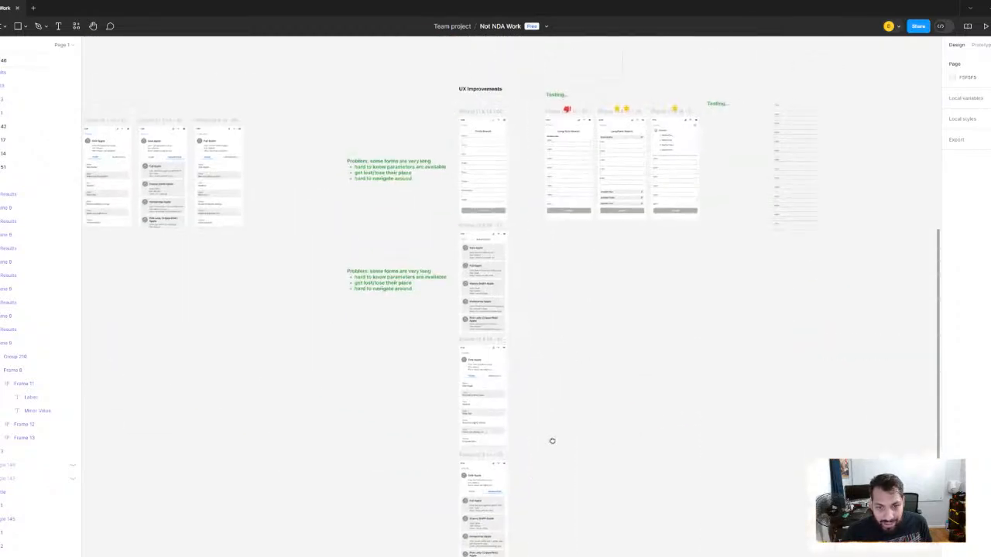
{"action": "scroll", "coordinate": [478, 256], "scroll_direction": "up", "scroll_amount": 5}
{"action": "scroll", "coordinate": [482, 232], "scroll_direction": "down", "scroll_amount": 1}
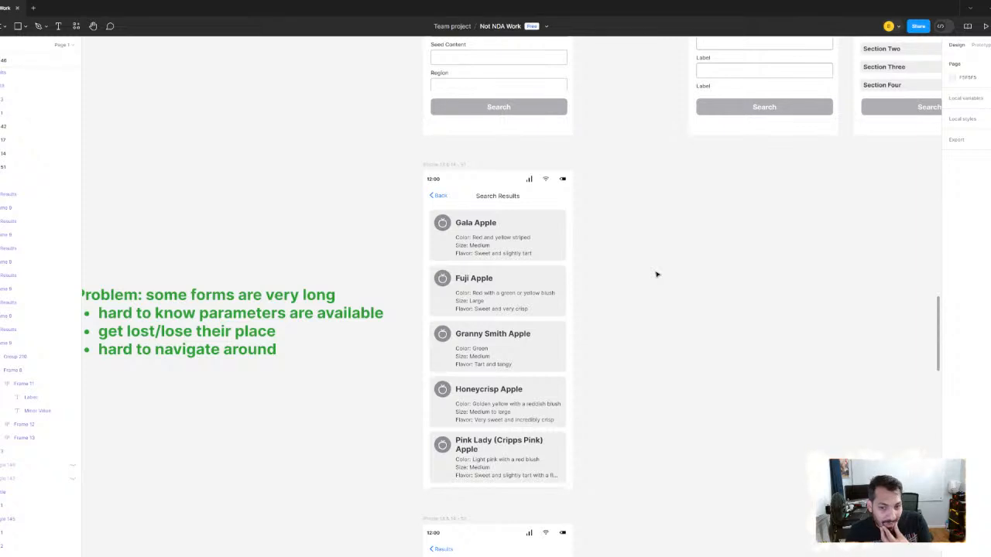
- Reword the heading of the note beside Search Results to "Problem: user can't find what they need"
{"action": "scroll", "coordinate": [232, 183], "scroll_direction": "left", "scroll_amount": 5}
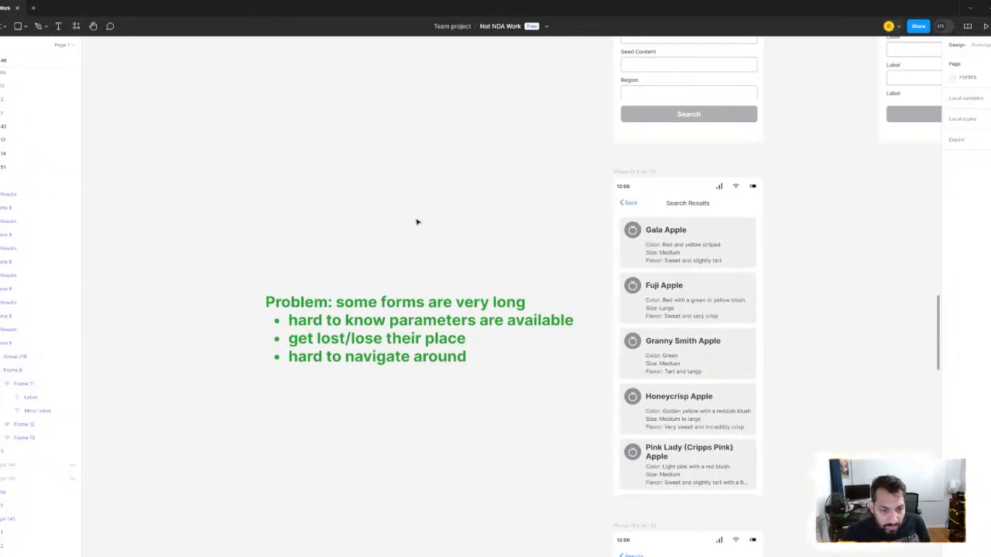
{"action": "left_click", "coordinate": [370, 310]}
{"action": "double_click", "coordinate": [370, 312]}
{"action": "left_click_drag", "start_coordinate": [526, 304], "coordinate": [335, 304]}
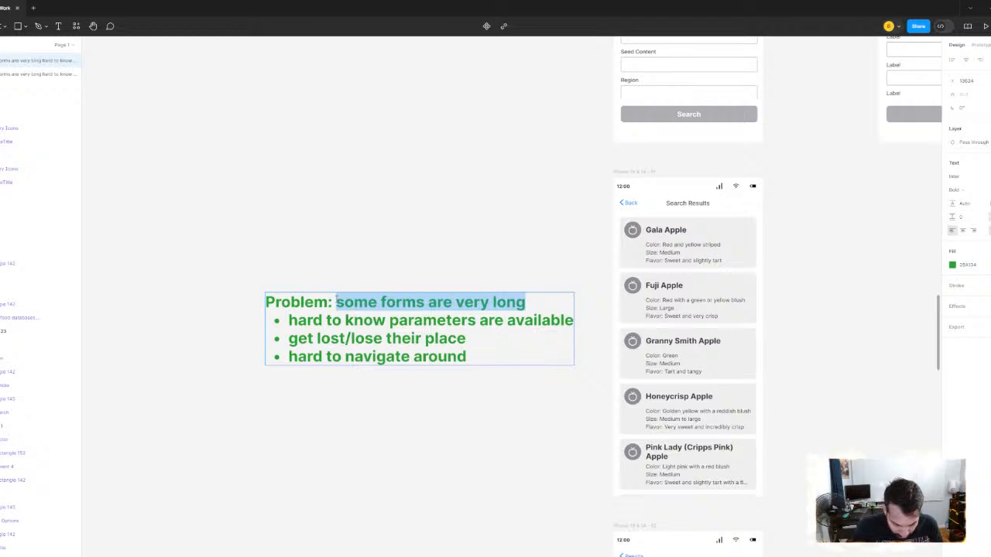
{"action": "type", "text": "users"}
{"action": "key", "text": "BackSpace"}
{"action": "key", "text": "BackSpace"}
{"action": "key", "text": "BackSpace"}
{"action": "key", "text": "BackSpace"}
{"action": "key", "text": "BackSpace"}
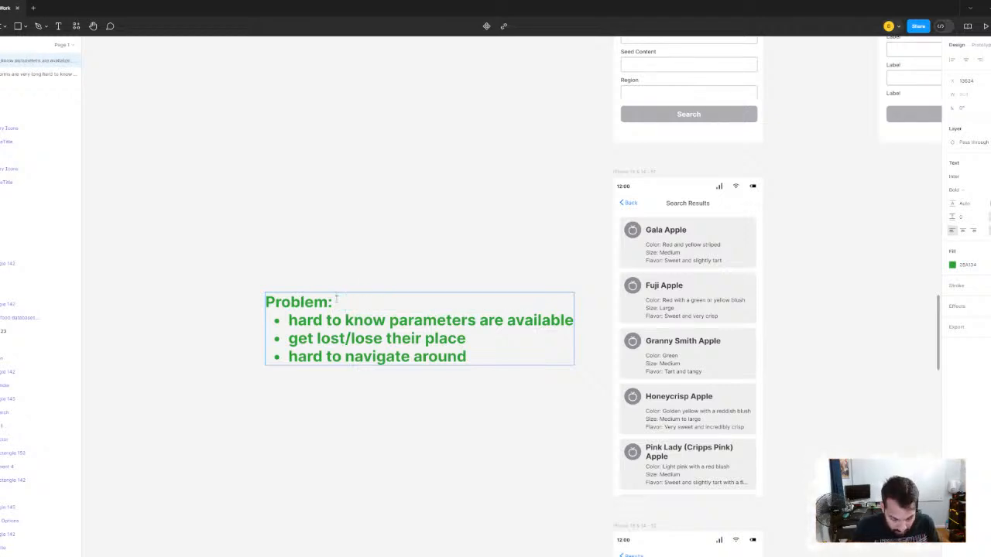
{"action": "type", "text": "aid users"}
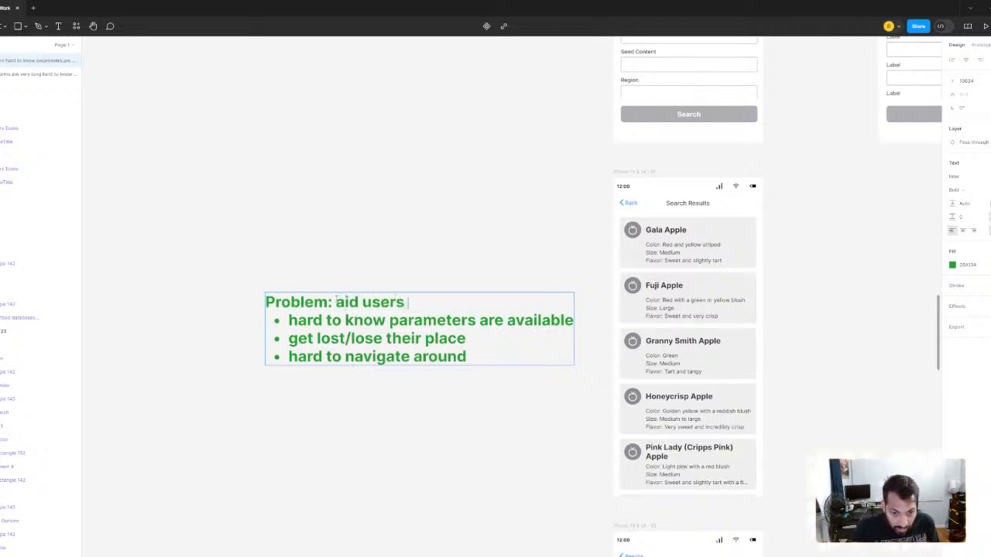
{"action": "key", "text": "BackSpace"}
{"action": "key", "text": "BackSpace"}
{"action": "key", "text": "BackSpace"}
{"action": "key", "text": "BackSpace"}
{"action": "key", "text": "BackSpace"}
{"action": "key", "text": "BackSpace"}
{"action": "key", "text": "BackSpace"}
{"action": "key", "text": "BackSpace"}
{"action": "key", "text": "BackSpace"}
{"action": "key", "text": "BackSpace"}
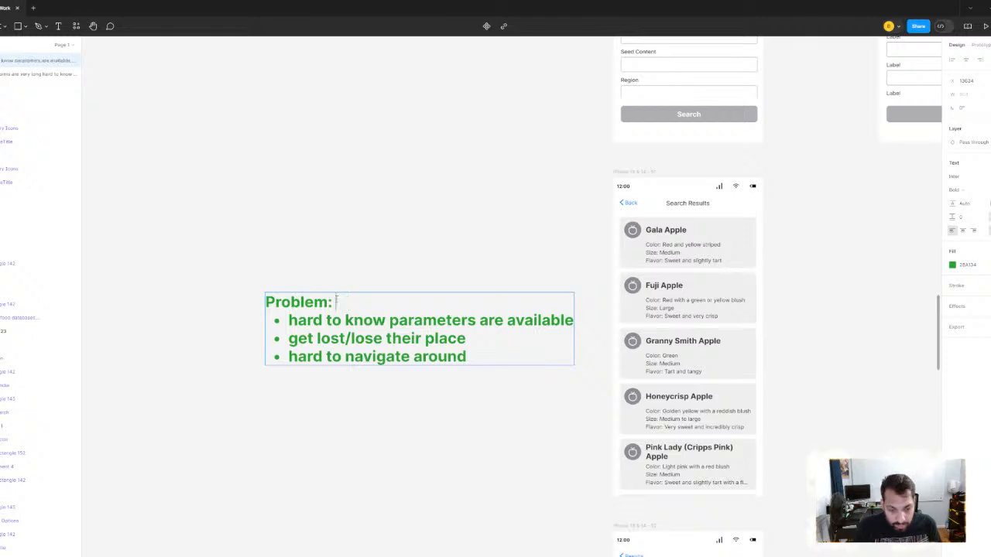
{"action": "type", "text": "user"}
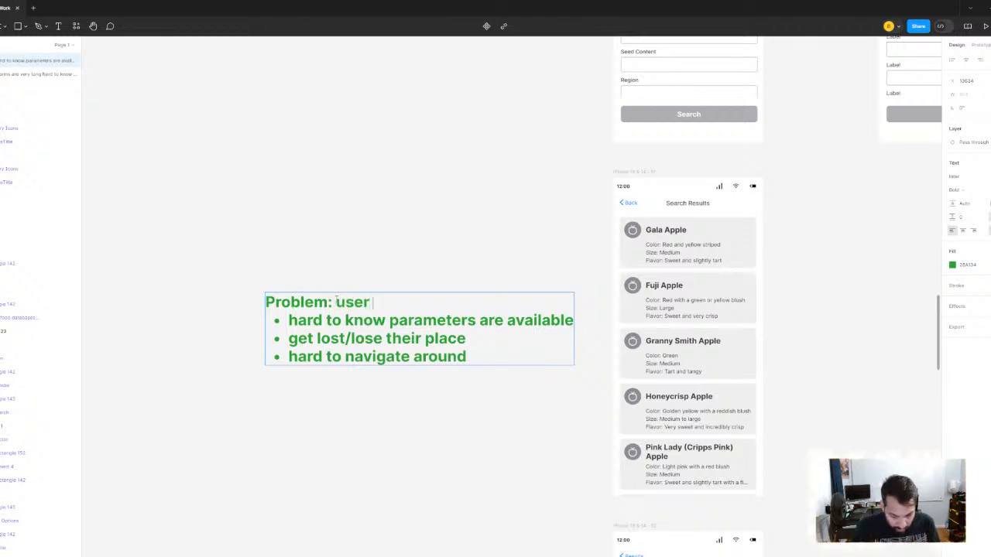
{"action": "type", "text": " can't find"}
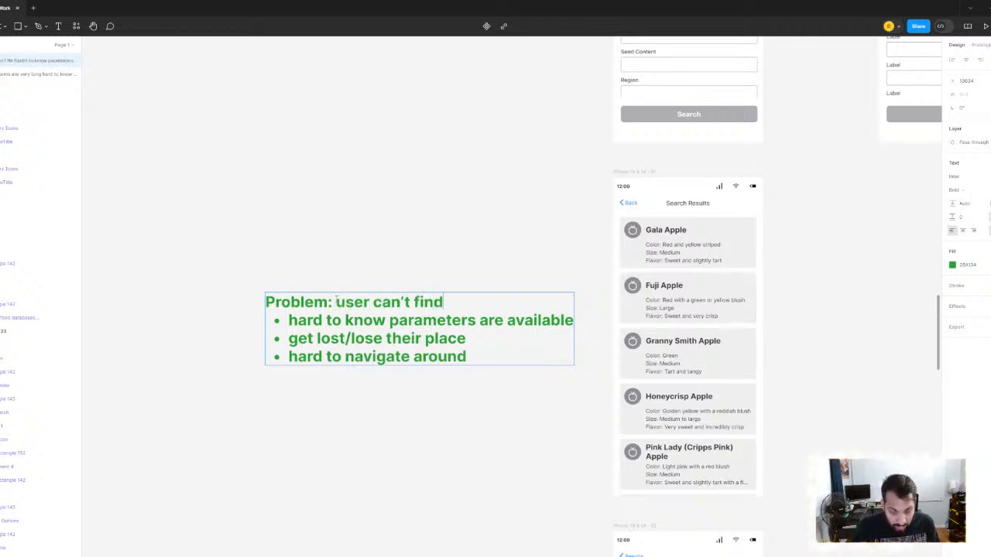
{"action": "type", "text": " what they need"}
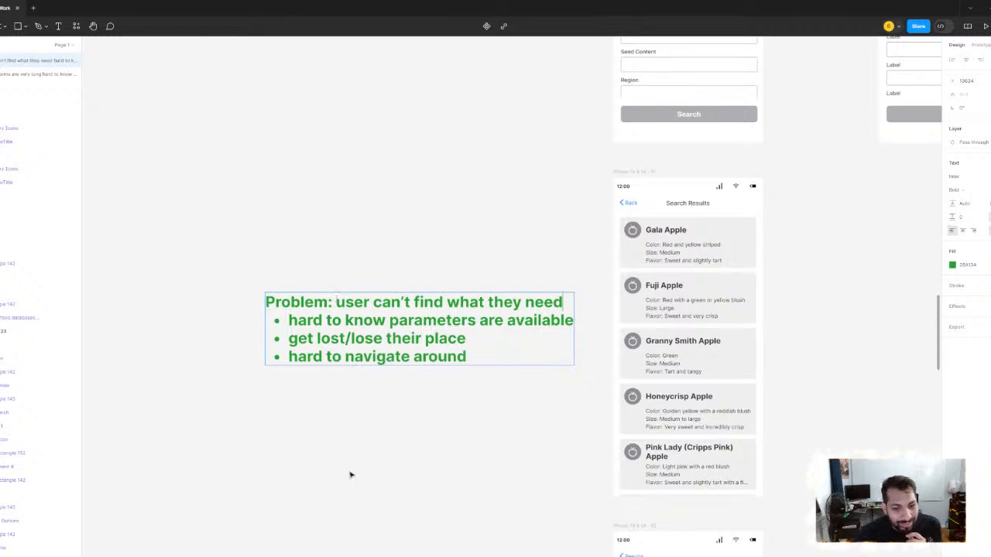
- Remove the text of the three old bullets about long forms from the Search Results note
{"action": "left_click", "coordinate": [480, 356]}
{"action": "left_click_drag", "start_coordinate": [482, 356], "coordinate": [293, 322]}
{"action": "key", "text": "BackSpace"}
{"action": "key", "text": "BackSpace"}
{"action": "key", "text": "BackSpace"}
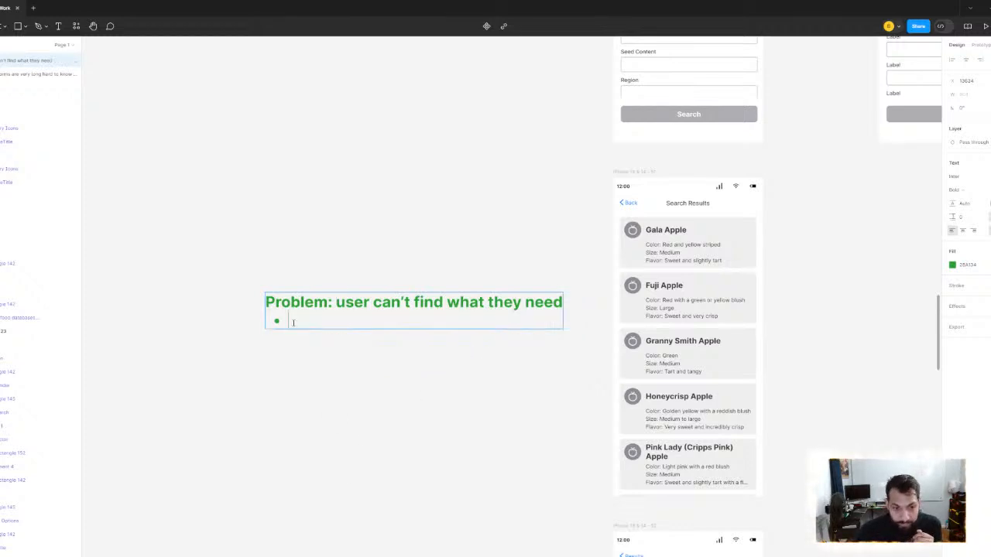
- Restart the bullet list under the heading with the item "there are a lot of items"
{"action": "key", "text": "Escape"}
{"action": "key", "text": "Return"}
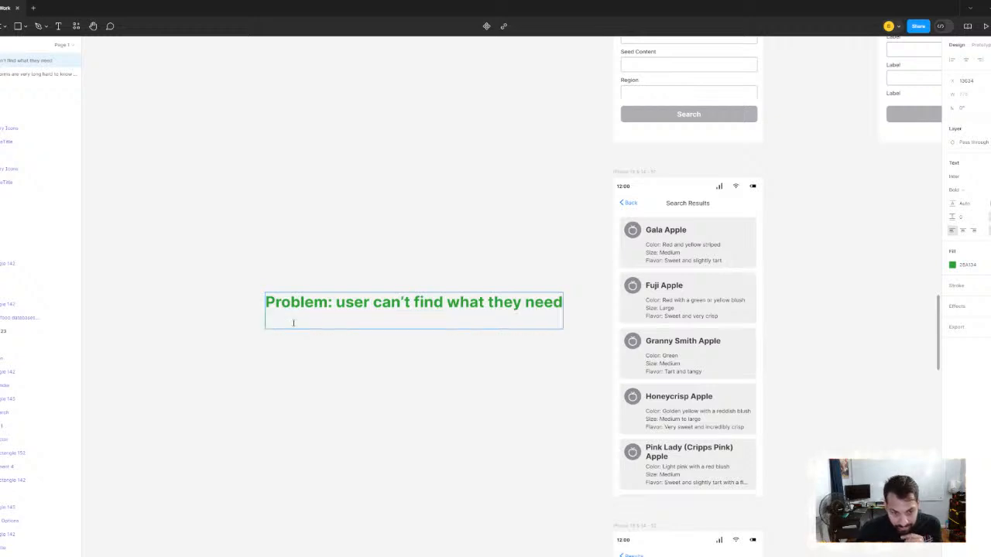
{"action": "type", "text": "-"}
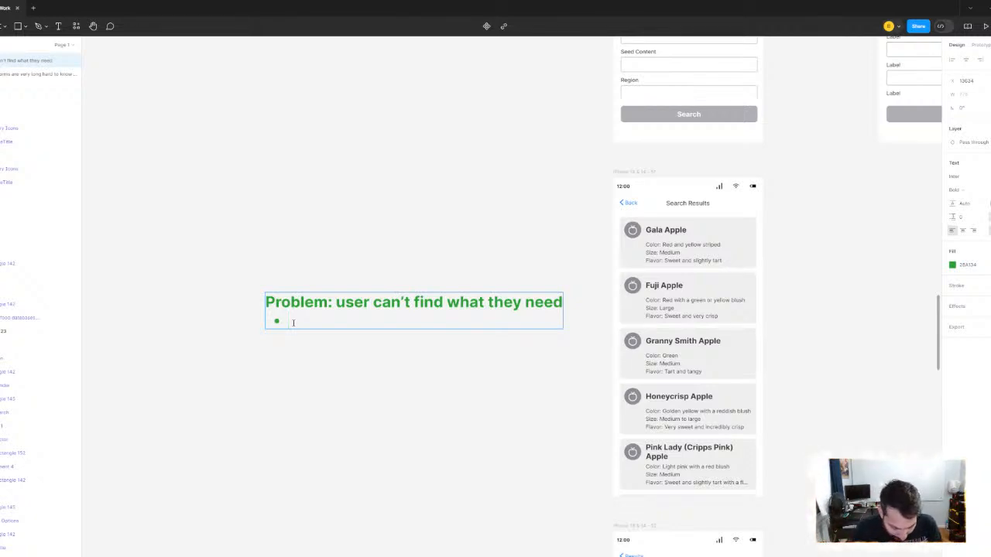
{"action": "type", "text": "there are a"}
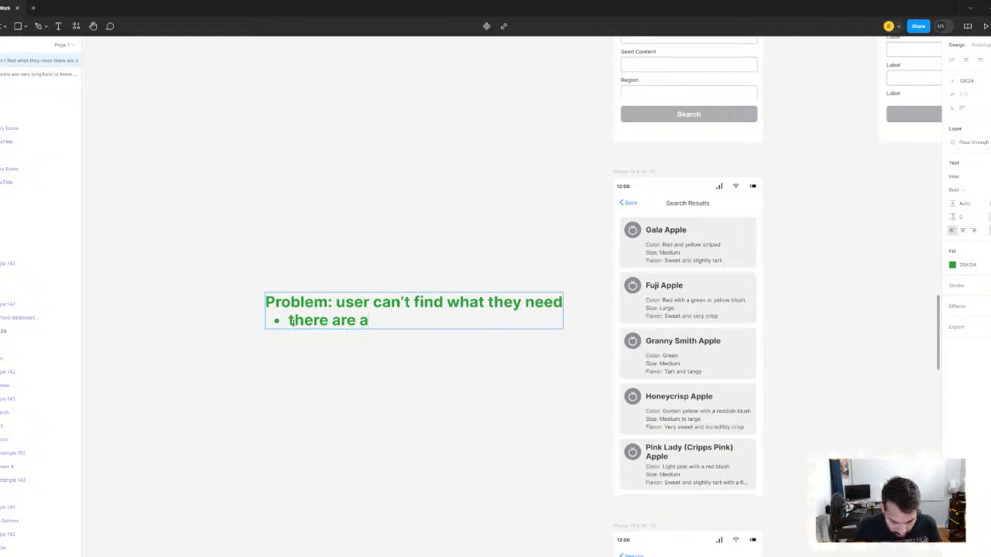
{"action": "type", "text": " lot of items"}
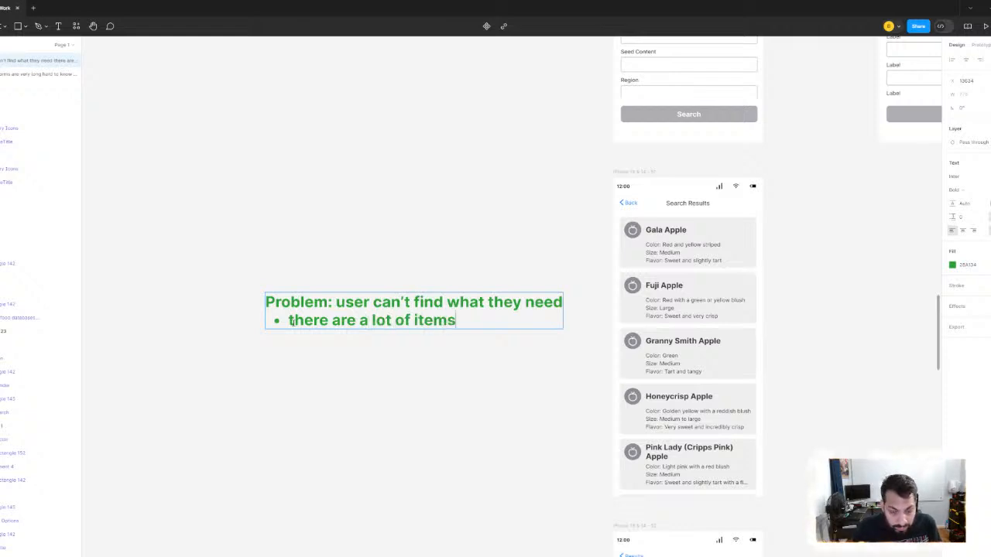
{"action": "key", "text": "Return"}
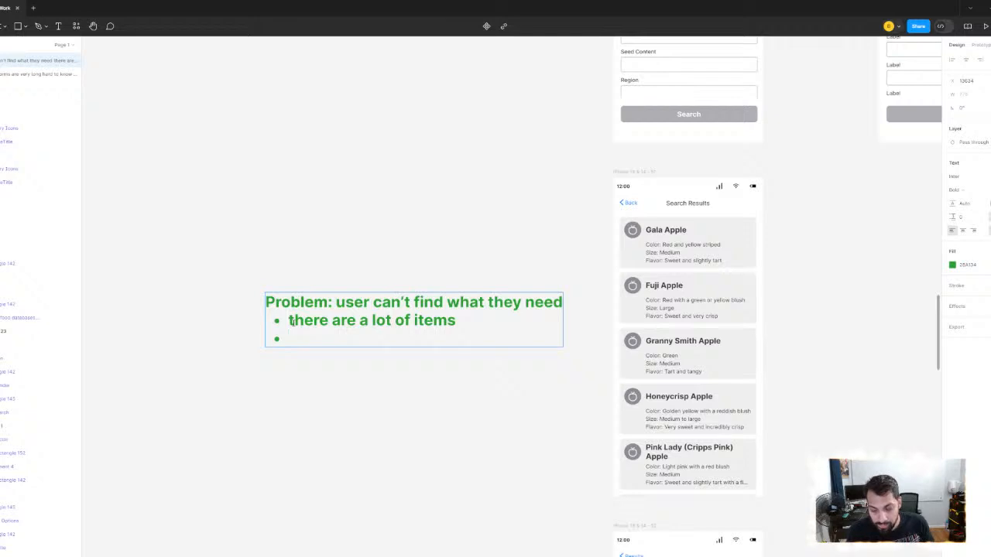
- Add a second bullet reading "can't find what they need" to the Search Results problem note
{"action": "scroll", "coordinate": [372, 334], "scroll_direction": "down", "scroll_amount": 3}
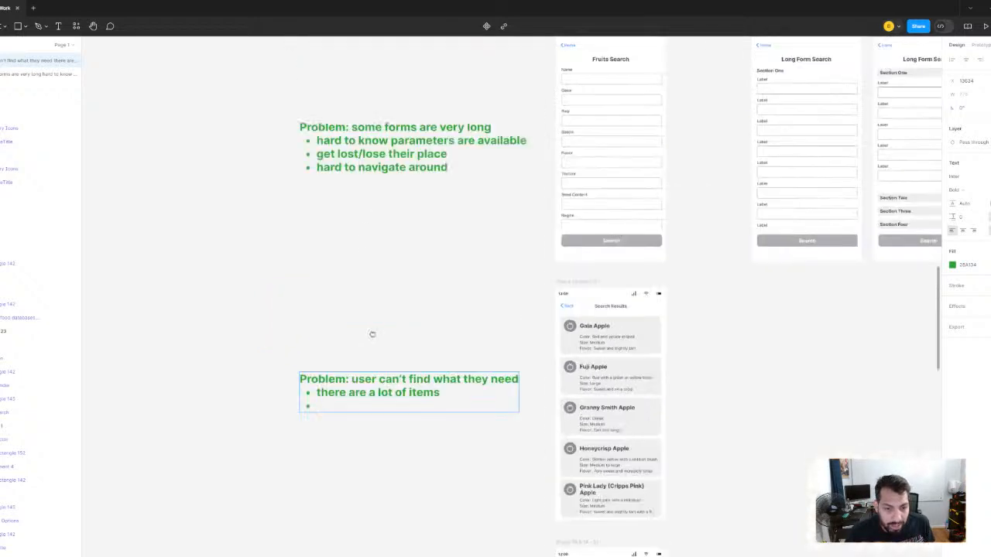
{"action": "scroll", "coordinate": [379, 347], "scroll_direction": "up", "scroll_amount": 5}
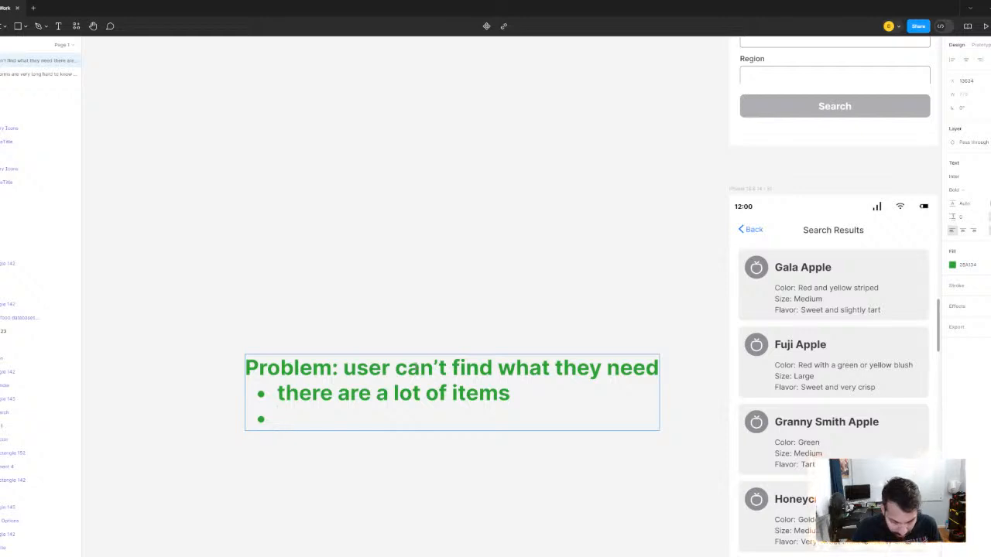
{"action": "type", "text": "can't find what they need"}
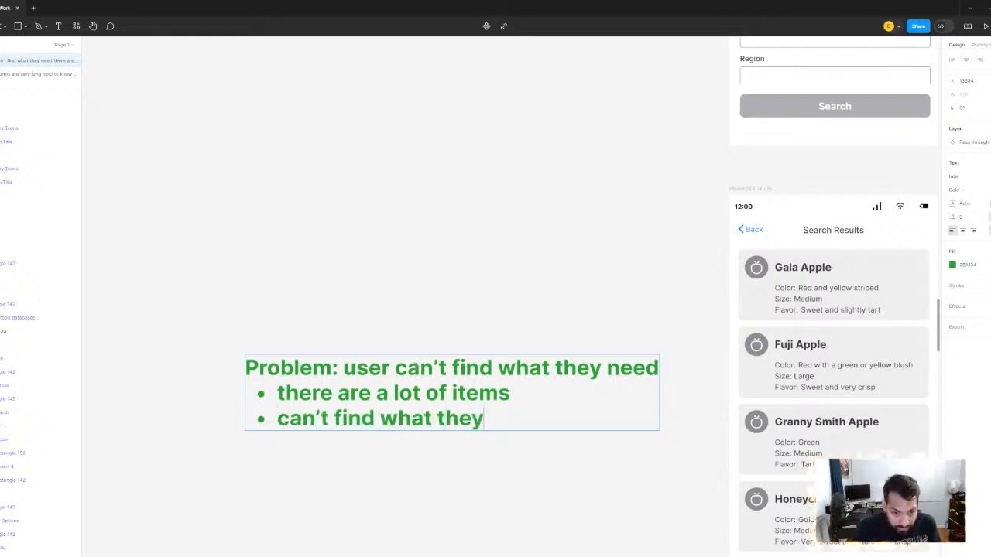
{"action": "key", "text": "Return"}
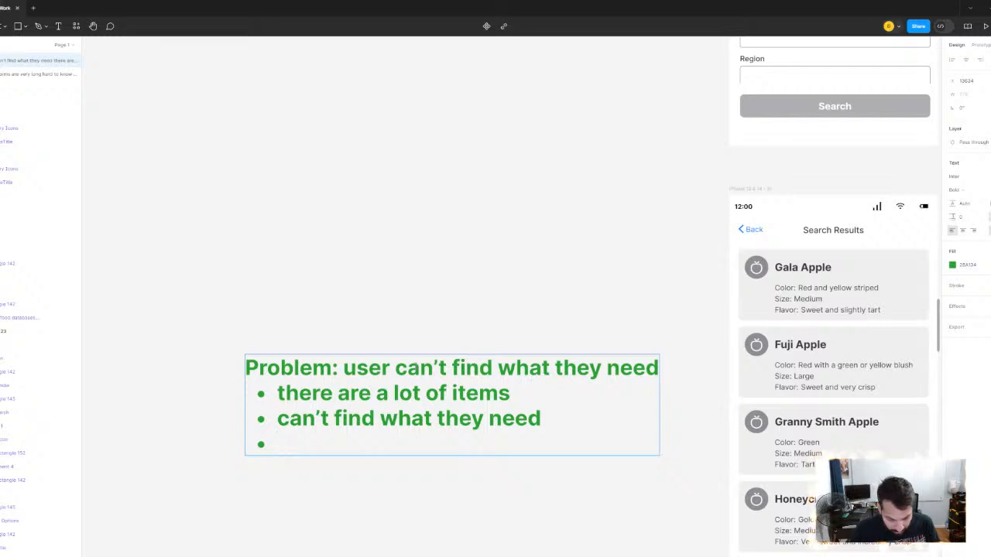
{"action": "type", "text": "harder"}
{"action": "key", "text": "BackSpace"}
{"action": "key", "text": "BackSpace"}
{"action": "key", "text": "BackSpace"}
{"action": "key", "text": "BackSpace"}
{"action": "key", "text": "BackSpace"}
{"action": "key", "text": "BackSpace"}
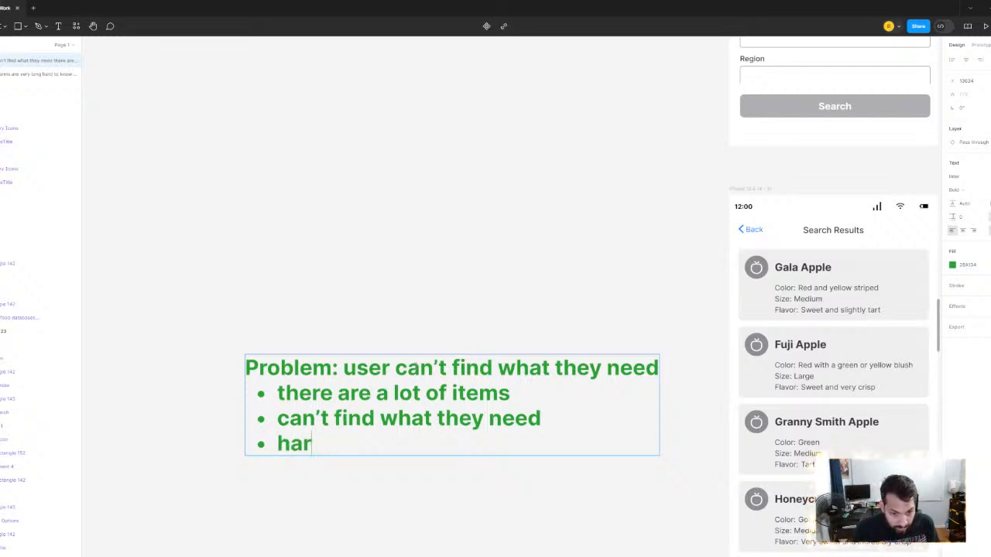
{"action": "type", "text": "longe"}
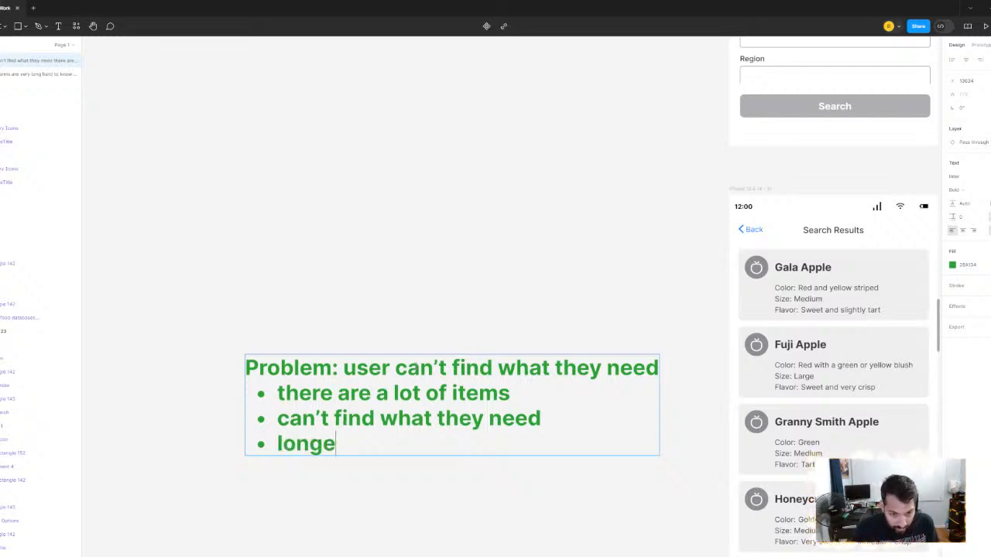
{"action": "type", "text": "r and ore"}
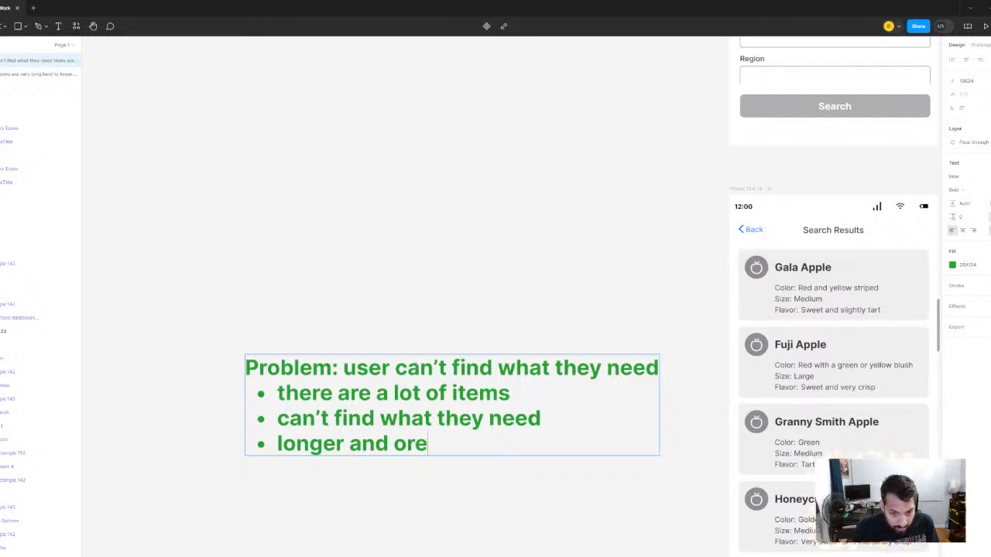
{"action": "key", "text": "BackSpace"}
{"action": "key", "text": "BackSpace"}
{"action": "key", "text": "BackSpace"}
{"action": "key", "text": "BackSpace"}
- Erase the second bullet and the end of the first bullet in the Search Results problem note
{"action": "key", "text": "BackSpace"}
{"action": "key", "text": "BackSpace"}
{"action": "key", "text": "BackSpace"}
{"action": "key", "text": "BackSpace"}
{"action": "key", "text": "BackSpace"}
{"action": "key", "text": "BackSpace"}
{"action": "key", "text": "BackSpace"}
{"action": "key", "text": "BackSpace"}
{"action": "key", "text": "BackSpace"}
{"action": "key", "text": "BackSpace"}
{"action": "key", "text": "BackSpace"}
{"action": "key", "text": "BackSpace"}
{"action": "key", "text": "BackSpace"}
{"action": "key", "text": "BackSpace"}
{"action": "key", "text": "BackSpace"}
{"action": "key", "text": "BackSpace"}
{"action": "key", "text": "BackSpace"}
{"action": "key", "text": "BackSpace"}
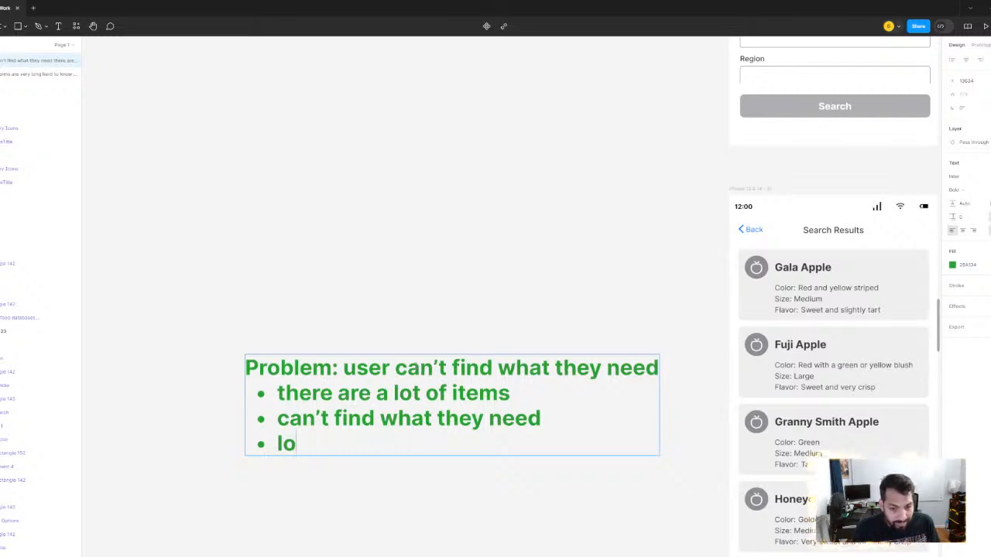
{"action": "key", "text": "BackSpace"}
{"action": "key", "text": "BackSpace"}
{"action": "key", "text": "BackSpace"}
{"action": "key", "text": "BackSpace"}
{"action": "key", "text": "BackSpace"}
{"action": "key", "text": "BackSpace"}
{"action": "key", "text": "BackSpace"}
{"action": "key", "text": "BackSpace"}
{"action": "key", "text": "BackSpace"}
{"action": "key", "text": "BackSpace"}
{"action": "key", "text": "BackSpace"}
{"action": "key", "text": "BackSpace"}
{"action": "key", "text": "BackSpace"}
{"action": "key", "text": "BackSpace"}
{"action": "key", "text": "BackSpace"}
{"action": "key", "text": "BackSpace"}
{"action": "key", "text": "BackSpace"}
{"action": "key", "text": "BackSpace"}
{"action": "key", "text": "BackSpace"}
{"action": "key", "text": "BackSpace"}
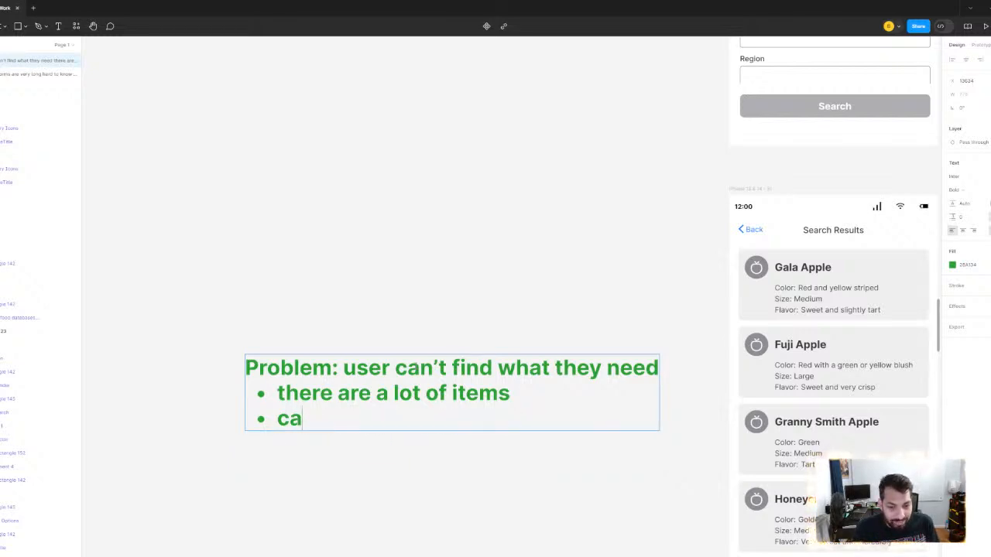
{"action": "key", "text": "BackSpace"}
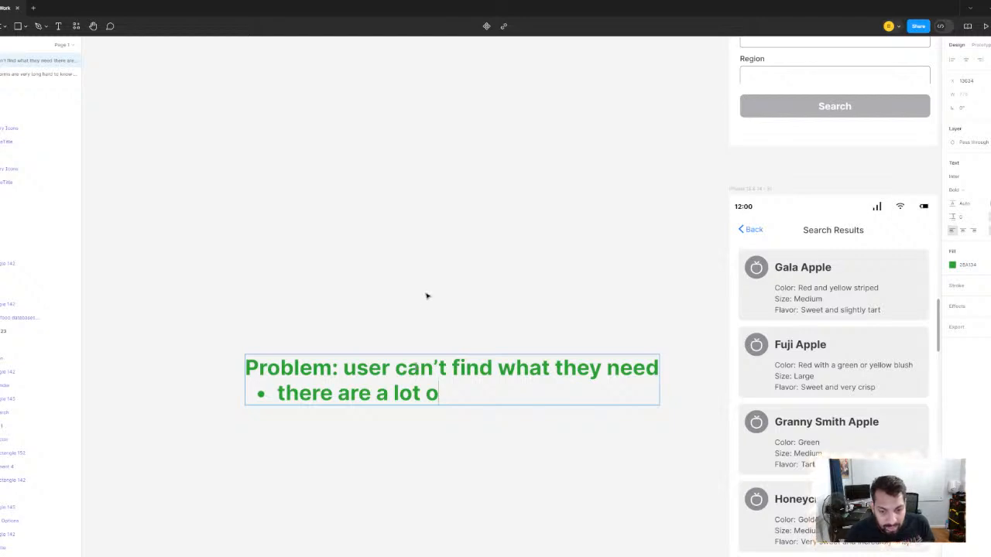
- Reword the heading of the Search Results note to "Problem: there are a lot of items"
{"action": "scroll", "coordinate": [449, 294], "scroll_direction": "down", "scroll_amount": 5}
{"action": "scroll", "coordinate": [461, 341], "scroll_direction": "up", "scroll_amount": 5}
{"action": "left_click", "coordinate": [455, 435]}
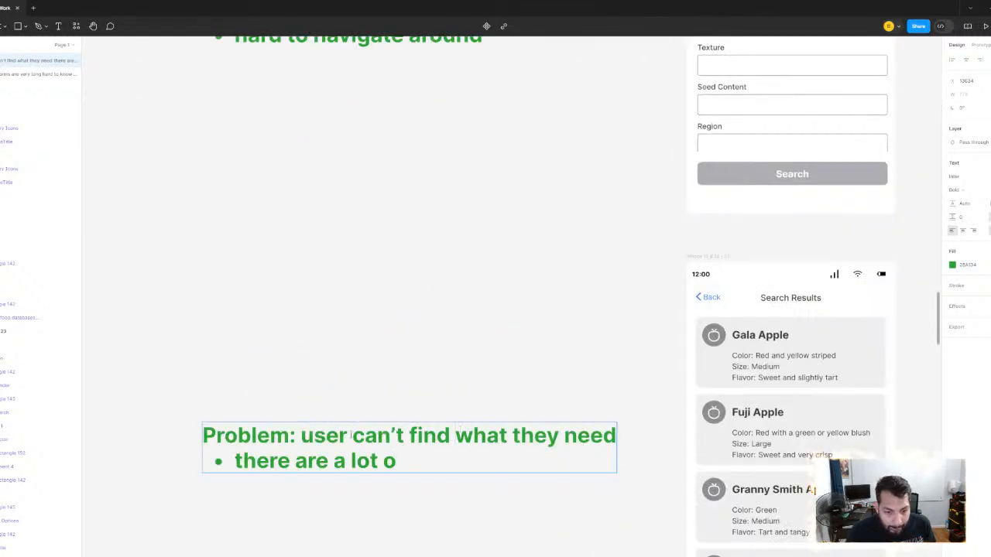
{"action": "left_click_drag", "start_coordinate": [302, 435], "coordinate": [617, 437]}
{"action": "type", "text": "there "}
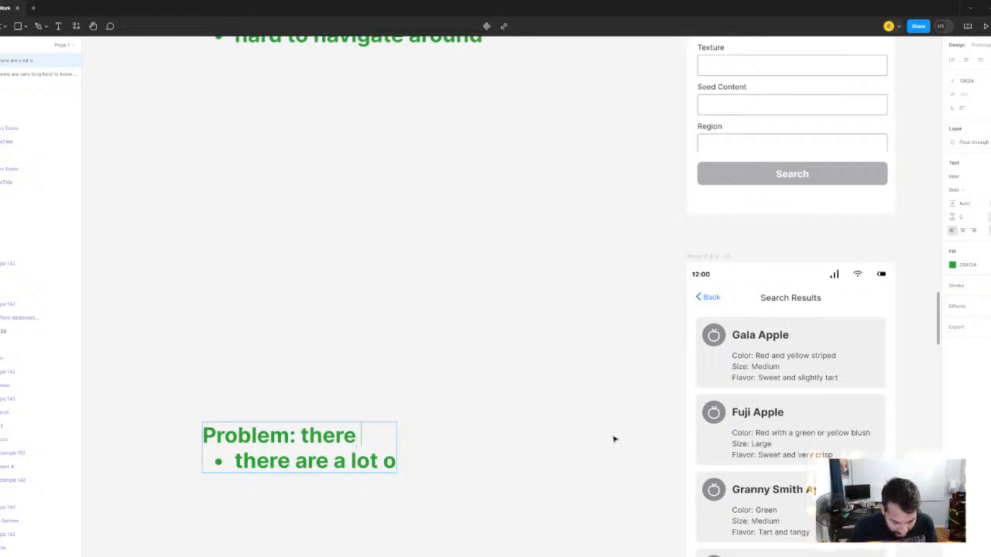
{"action": "type", "text": "are a lot of items"}
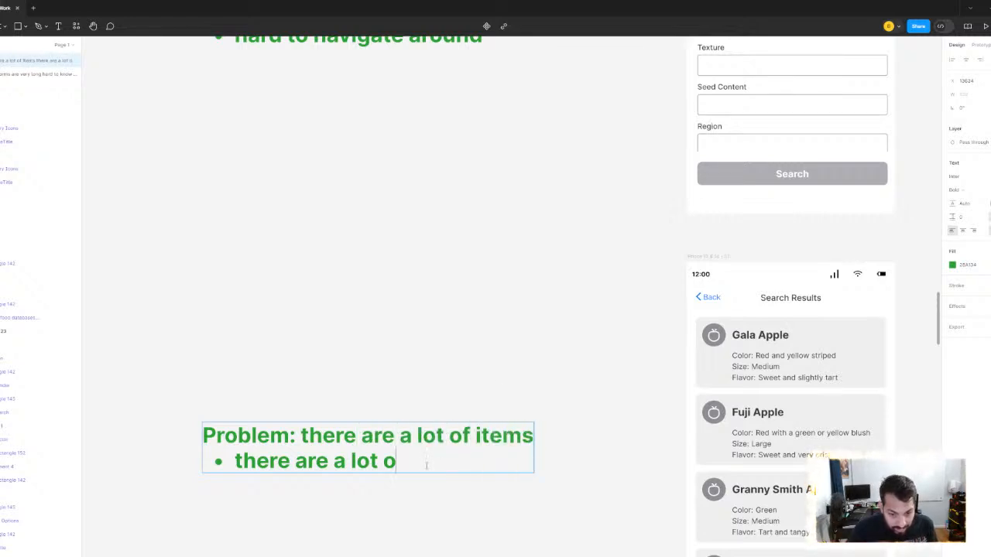
- Replace the remaining bullet text under the heading with "can't find what they need" and finish editing the note
{"action": "key", "text": "BackSpace"}
{"action": "key", "text": "BackSpace"}
{"action": "key", "text": "BackSpace"}
{"action": "key", "text": "BackSpace"}
{"action": "key", "text": "BackSpace"}
{"action": "key", "text": "BackSpace"}
{"action": "key", "text": "BackSpace"}
{"action": "key", "text": "BackSpace"}
{"action": "key", "text": "BackSpace"}
{"action": "key", "text": "BackSpace"}
{"action": "key", "text": "BackSpace"}
{"action": "key", "text": "BackSpace"}
{"action": "key", "text": "BackSpace"}
{"action": "key", "text": "BackSpace"}
{"action": "key", "text": "BackSpace"}
{"action": "key", "text": "BackSpace"}
{"action": "key", "text": "BackSpace"}
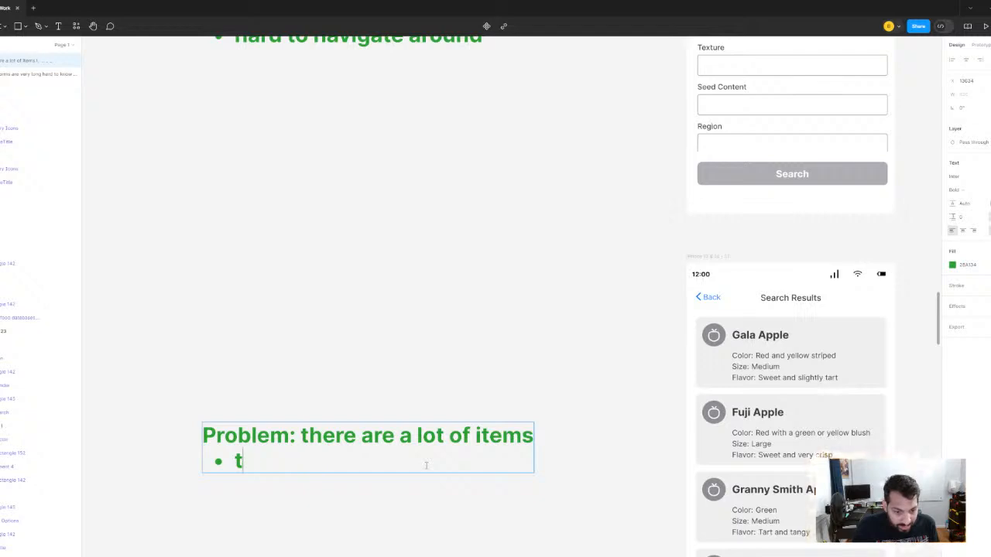
{"action": "type", "text": "can't find what"}
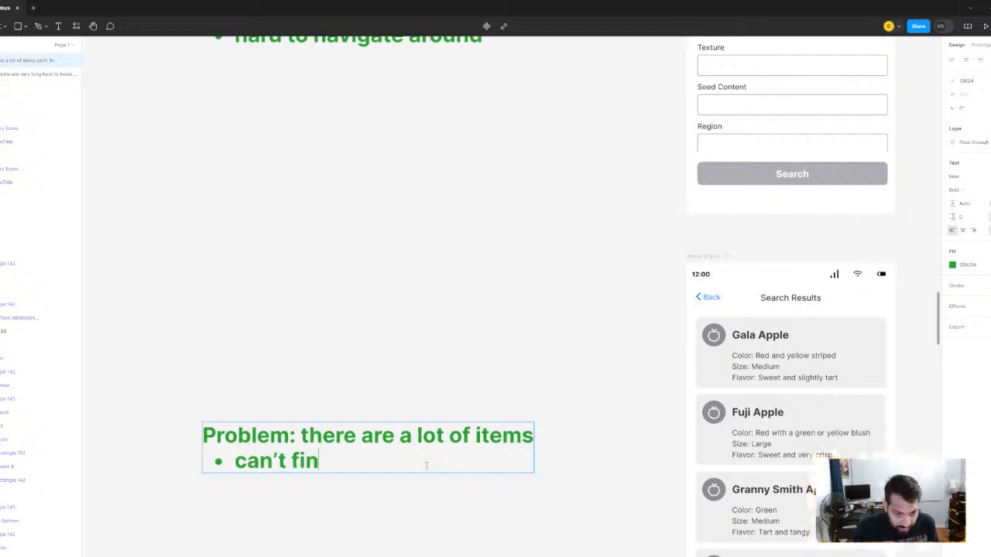
{"action": "type", "text": " they need"}
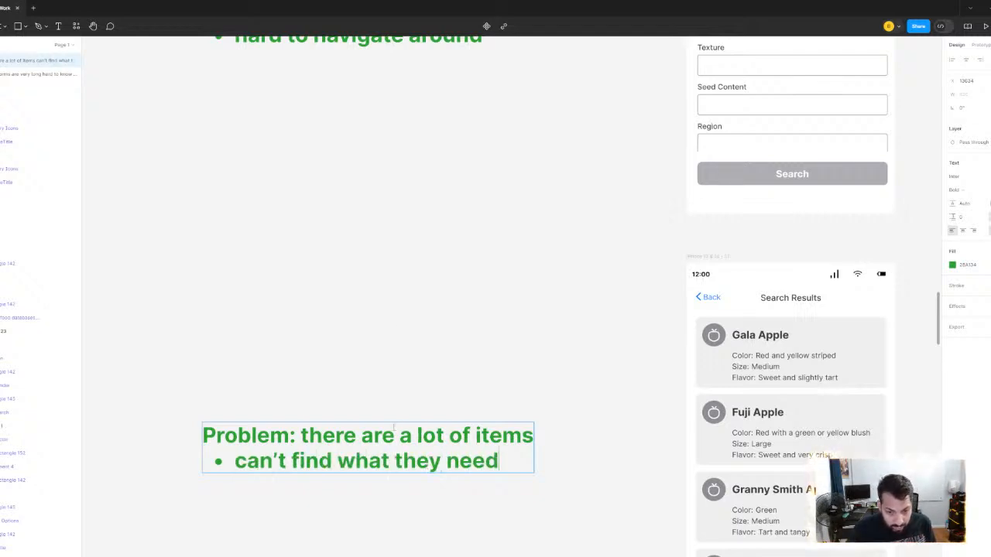
{"action": "left_click", "coordinate": [405, 281]}
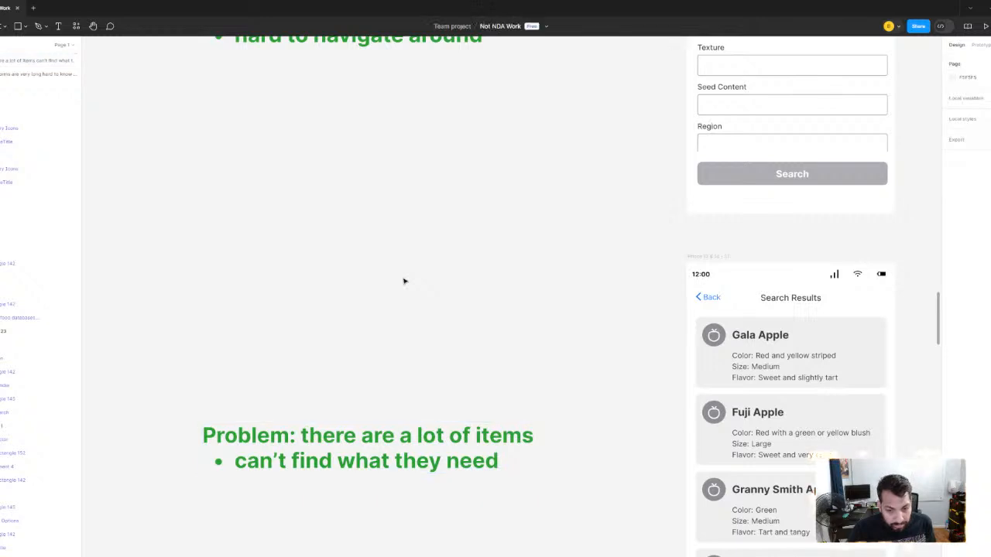
{"action": "scroll", "coordinate": [405, 281], "scroll_direction": "down", "scroll_amount": 5}
{"action": "scroll", "coordinate": [449, 350], "scroll_direction": "up", "scroll_amount": 3}
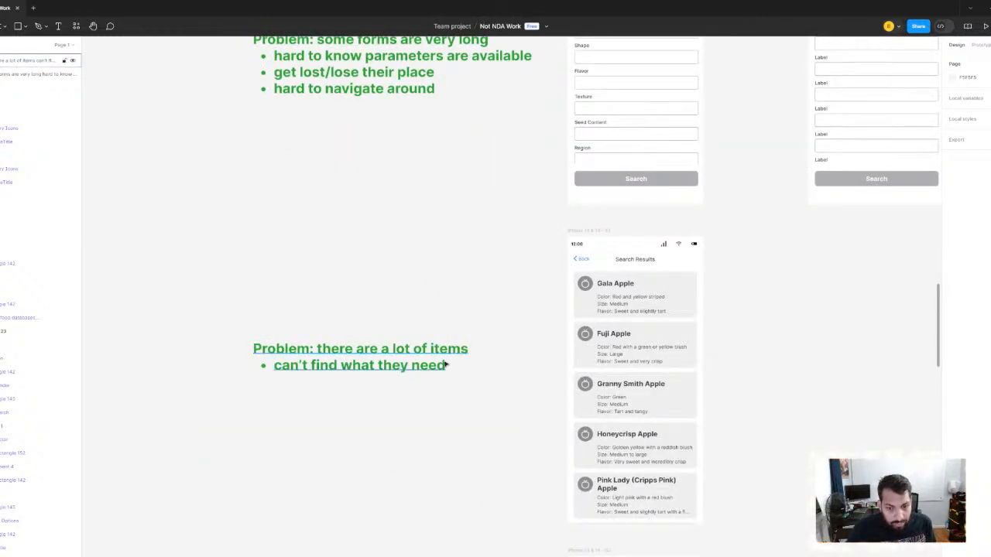
{"action": "double_click", "coordinate": [446, 364]}
{"action": "left_click", "coordinate": [449, 365]}
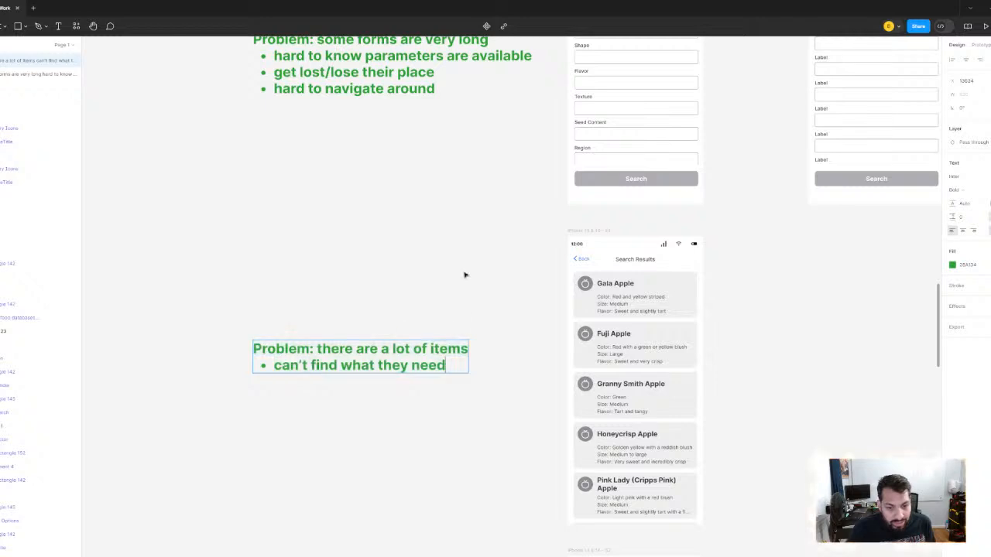
{"action": "left_click", "coordinate": [465, 275]}
{"action": "left_click", "coordinate": [466, 288]}
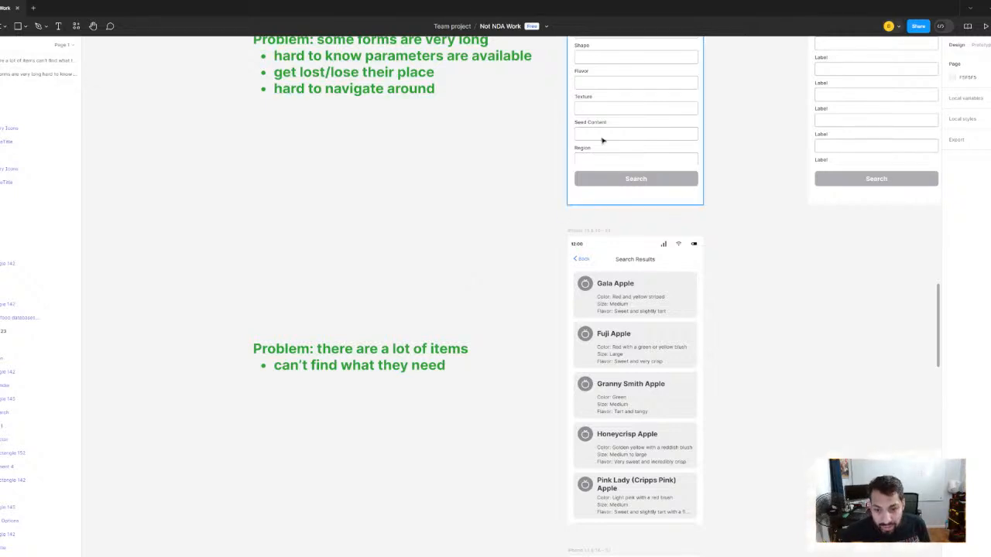
- Duplicate the Search Results screen and place the copy beside the original, beneath the first Long Form Search mockup
{"action": "scroll", "coordinate": [596, 141], "scroll_direction": "down", "scroll_amount": 3}
{"action": "scroll", "coordinate": [462, 292], "scroll_direction": "down", "scroll_amount": 2}
{"action": "left_click_drag", "start_coordinate": [720, 248], "coordinate": [515, 348]}
{"action": "scroll", "coordinate": [523, 195], "scroll_direction": "up", "scroll_amount": 3}
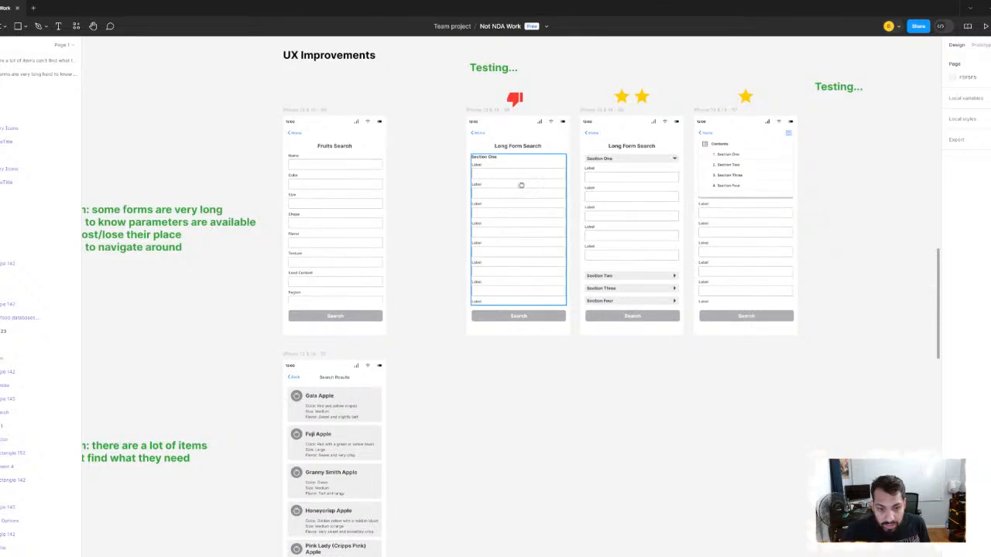
{"action": "scroll", "coordinate": [520, 190], "scroll_direction": "down", "scroll_amount": 3}
{"action": "left_click", "coordinate": [302, 183]}
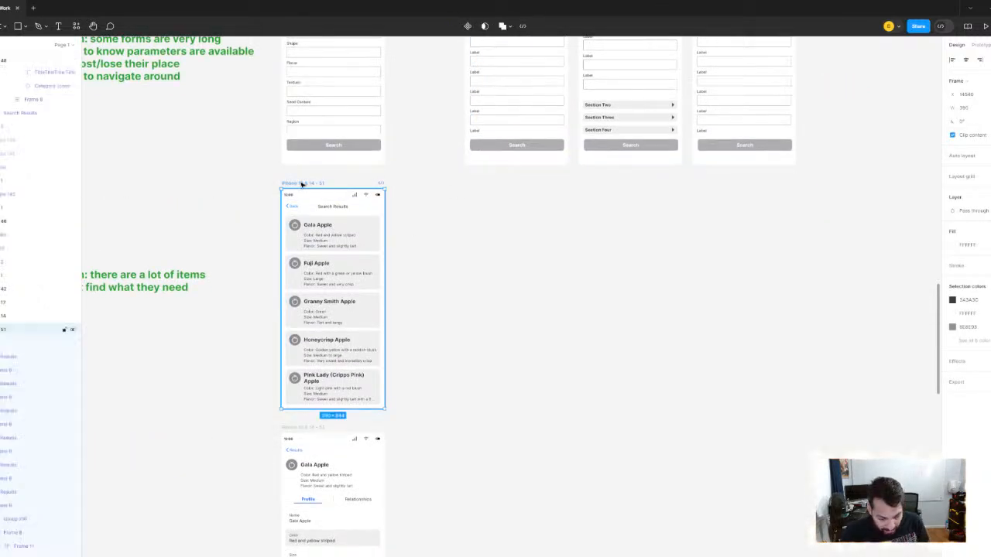
{"action": "left_click_drag", "start_coordinate": [302, 183], "coordinate": [469, 188]}
{"action": "scroll", "coordinate": [511, 207], "scroll_direction": "up", "scroll_amount": 1}
{"action": "scroll", "coordinate": [511, 207], "scroll_direction": "up", "scroll_amount": 1}
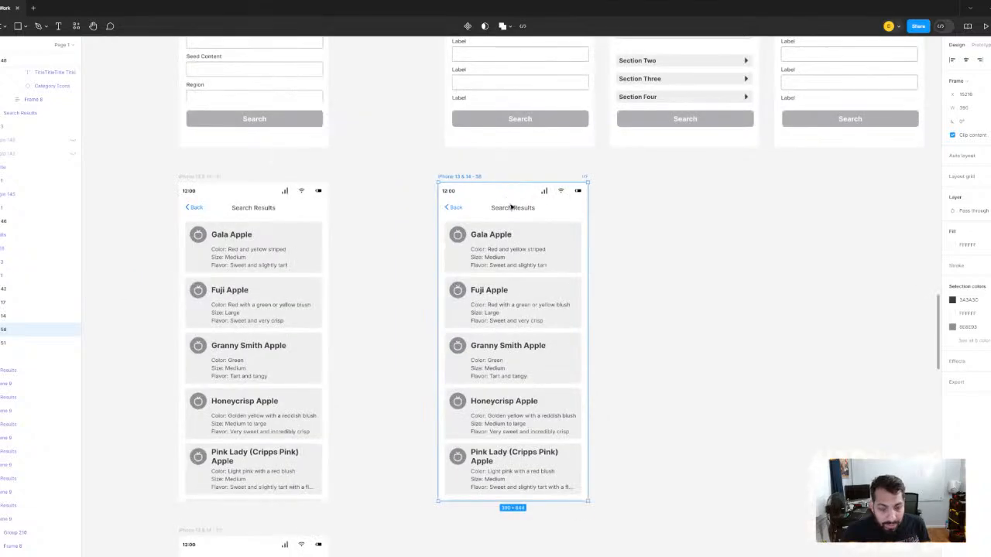
{"action": "scroll", "coordinate": [485, 291], "scroll_direction": "up", "scroll_amount": 5}
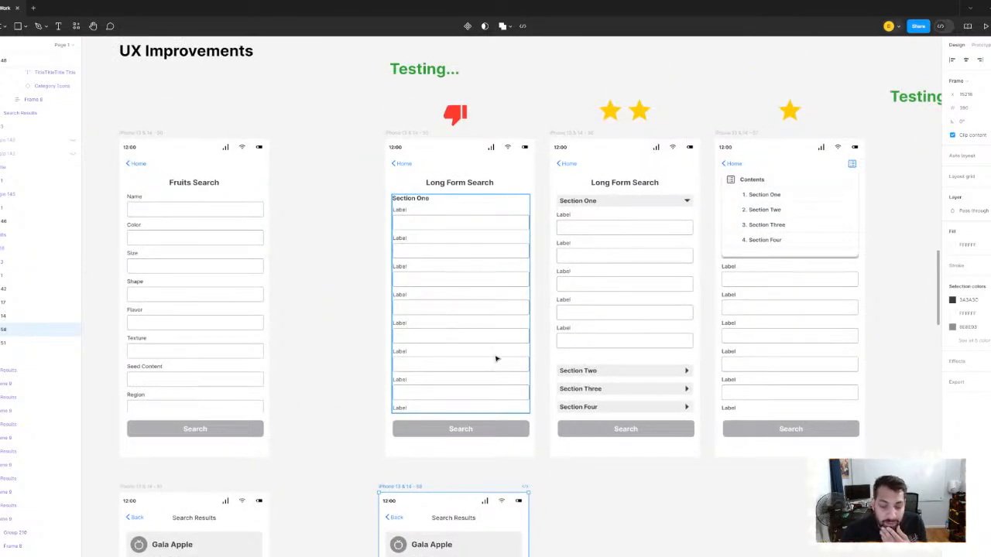
{"action": "scroll", "coordinate": [498, 358], "scroll_direction": "down", "scroll_amount": 5}
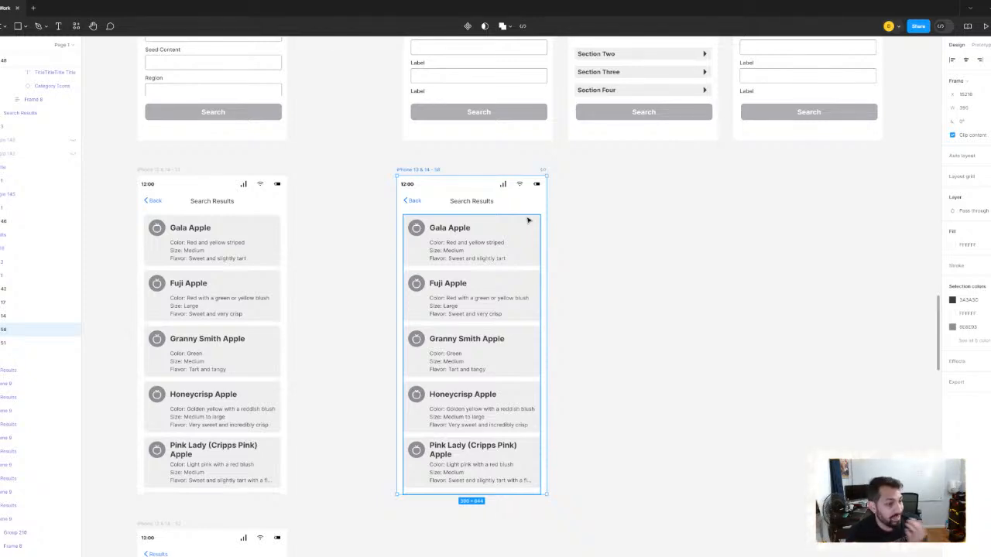
{"action": "scroll", "coordinate": [319, 162], "scroll_direction": "down", "scroll_amount": 3}
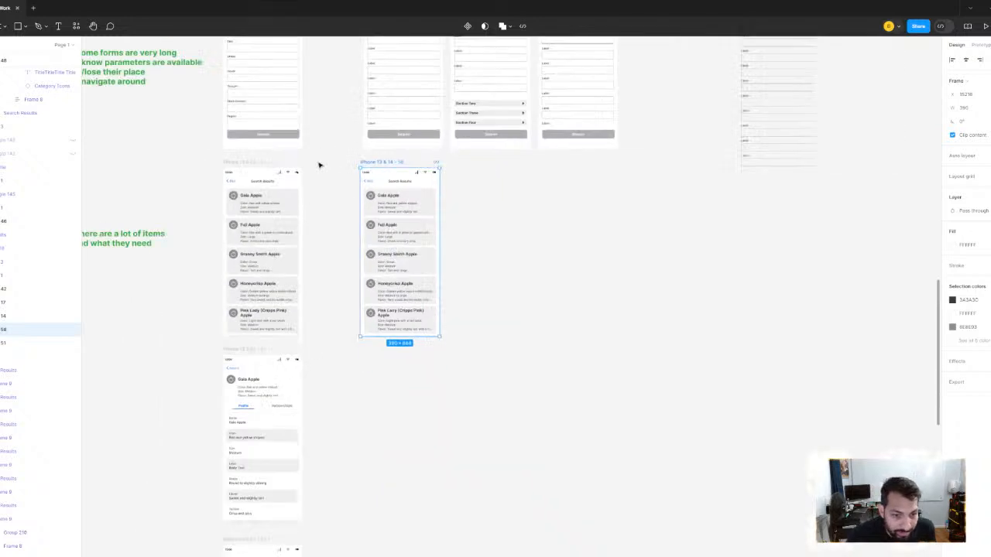
- Delete the duplicated Search Results screen beneath the Long Form Search mockup
{"action": "left_click_drag", "start_coordinate": [319, 162], "coordinate": [411, 214]}
{"action": "left_click", "coordinate": [395, 231]}
{"action": "left_click", "coordinate": [467, 212]}
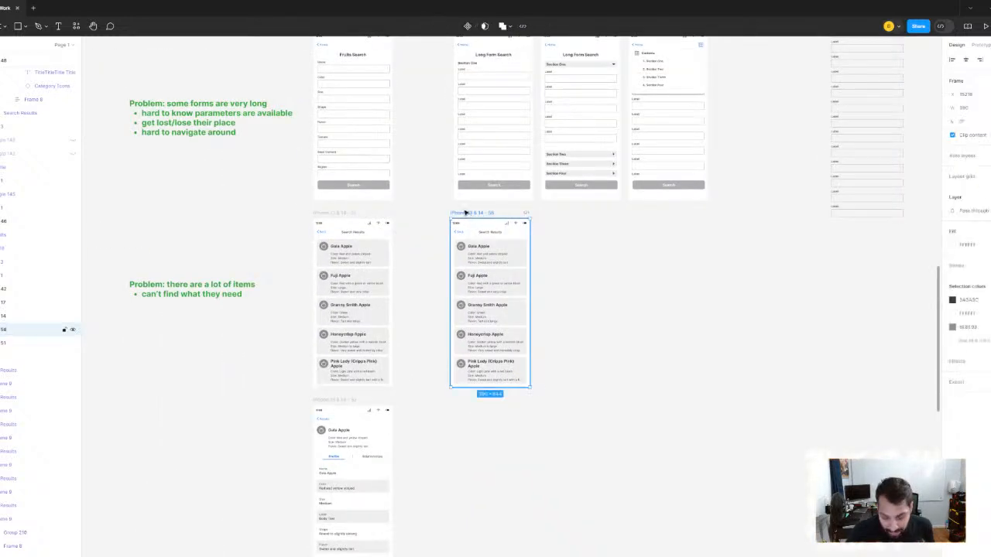
{"action": "key", "text": "Delete"}
- Copy the "there are a lot of items" note straight down beside the Gala Apple Profile screen
{"action": "scroll", "coordinate": [333, 217], "scroll_direction": "up", "scroll_amount": 4}
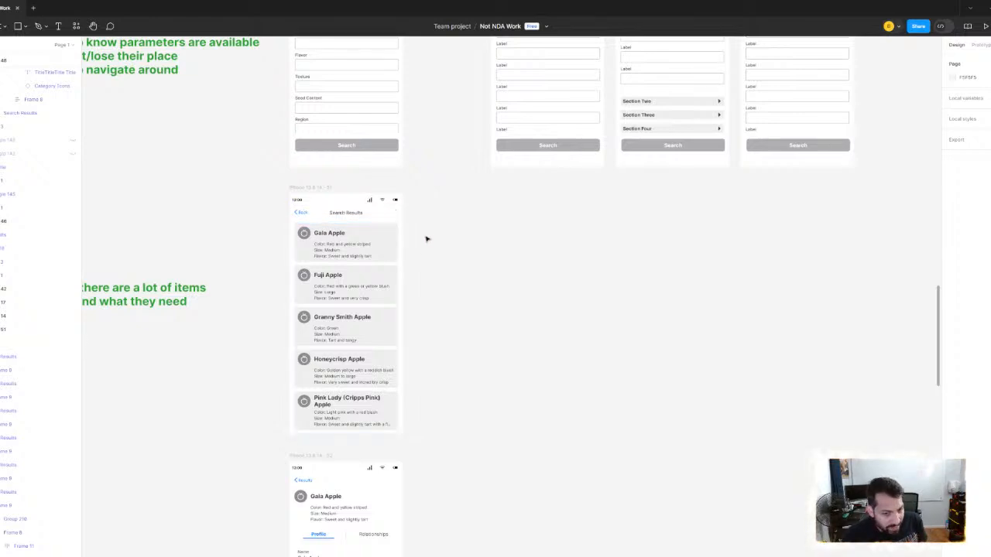
{"action": "scroll", "coordinate": [419, 243], "scroll_direction": "down", "scroll_amount": 3}
{"action": "scroll", "coordinate": [385, 304], "scroll_direction": "down", "scroll_amount": 3}
{"action": "scroll", "coordinate": [385, 304], "scroll_direction": "left", "scroll_amount": 3}
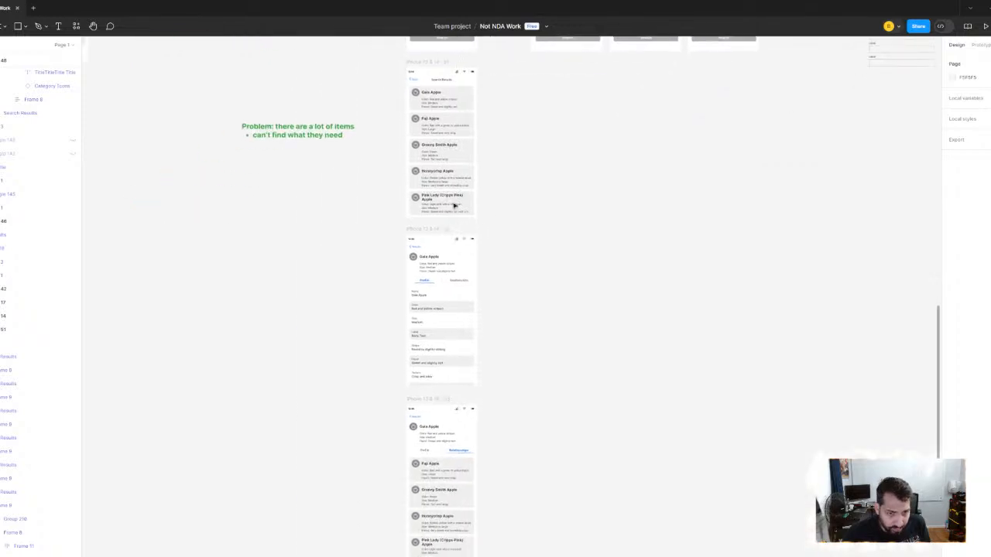
{"action": "left_click", "coordinate": [304, 129]}
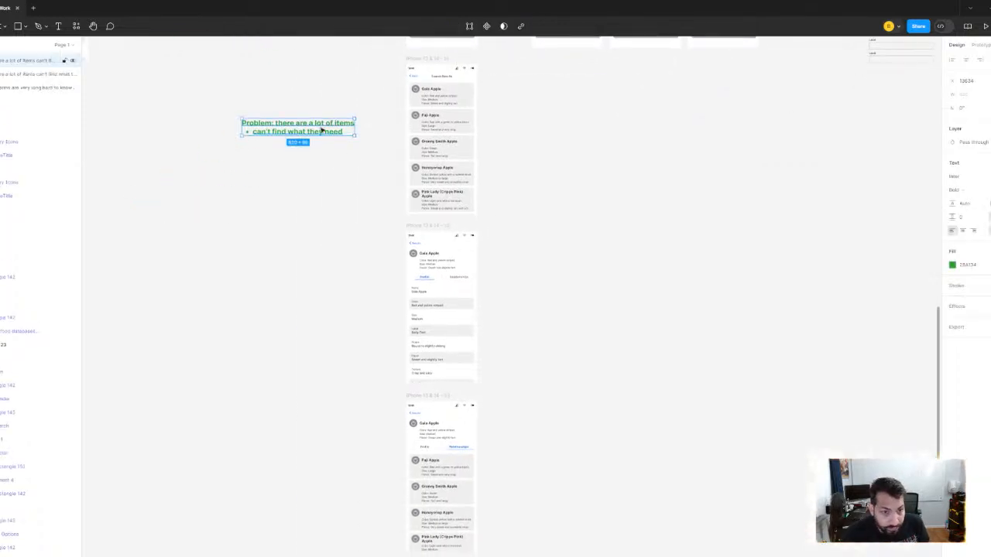
{"action": "left_click_drag", "start_coordinate": [324, 132], "coordinate": [324, 308]}
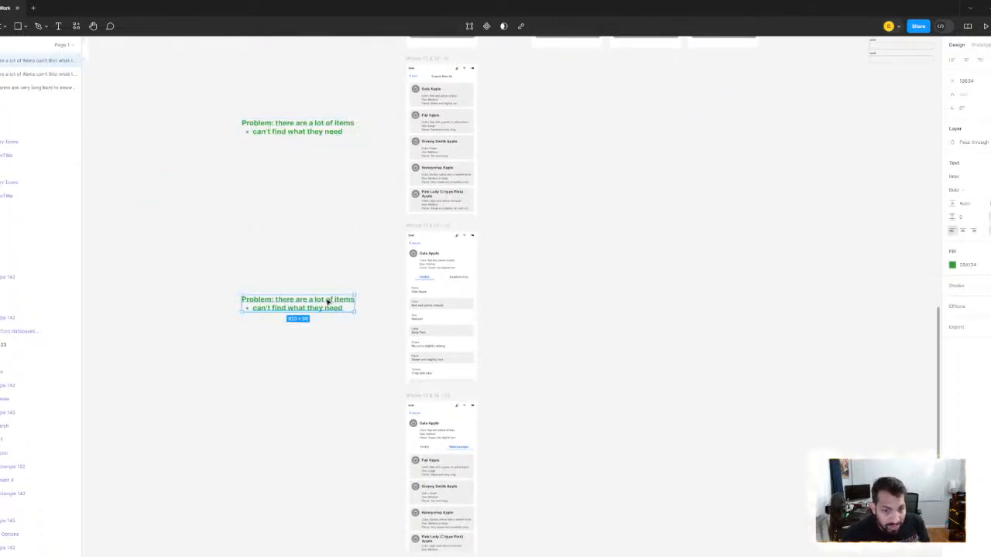
- Try replacing "there are a lot of items" with "needs more" in the heading of the note beside the Gala Apple Profile screen
{"action": "scroll", "coordinate": [325, 303], "scroll_direction": "up", "scroll_amount": 5}
{"action": "scroll", "coordinate": [404, 265], "scroll_direction": "left", "scroll_amount": 2}
{"action": "scroll", "coordinate": [404, 266], "scroll_direction": "up", "scroll_amount": 1}
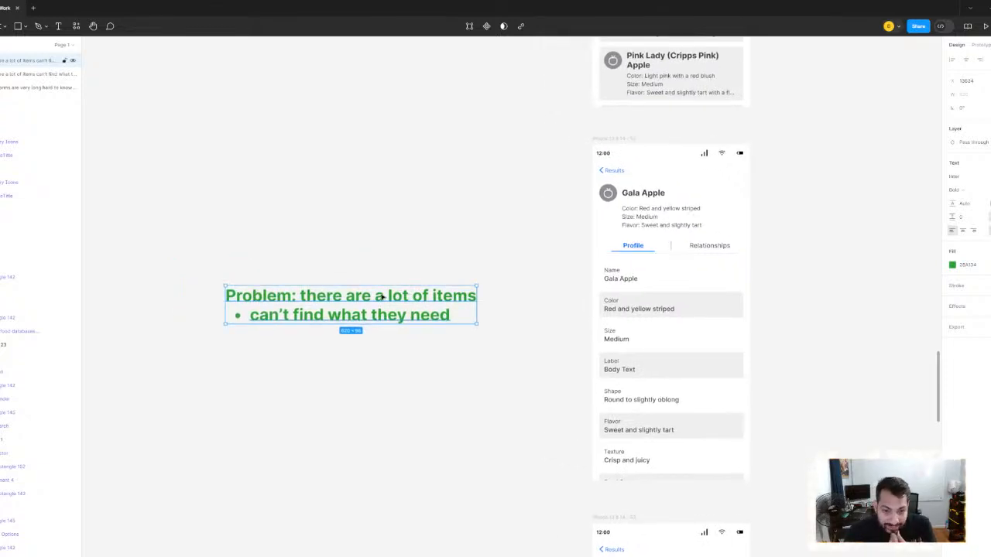
{"action": "double_click", "coordinate": [381, 297]}
{"action": "triple_click", "coordinate": [381, 298]}
{"action": "left_click", "coordinate": [354, 295]}
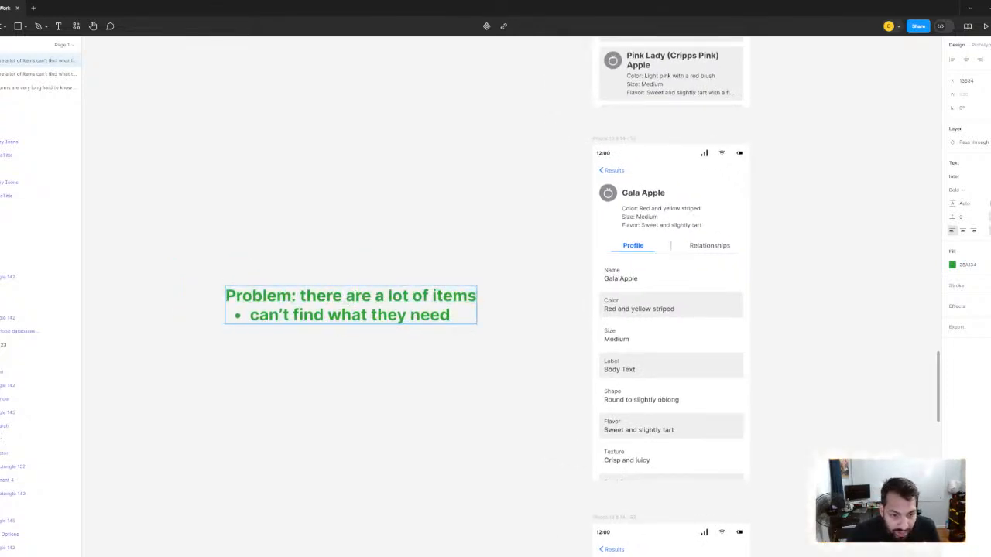
{"action": "left_click_drag", "start_coordinate": [300, 296], "coordinate": [475, 295]}
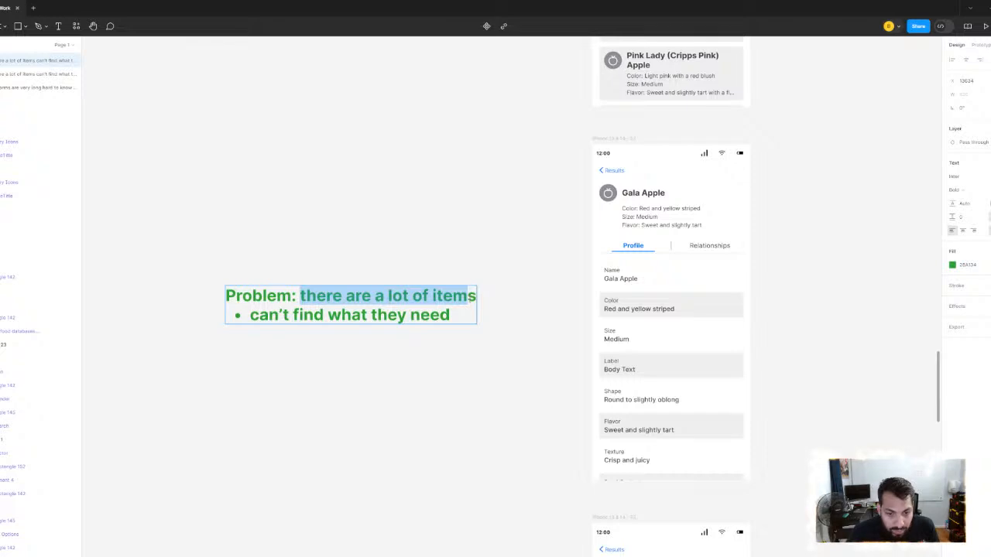
{"action": "left_click", "coordinate": [453, 295]}
{"action": "left_click_drag", "start_coordinate": [300, 296], "coordinate": [477, 296]}
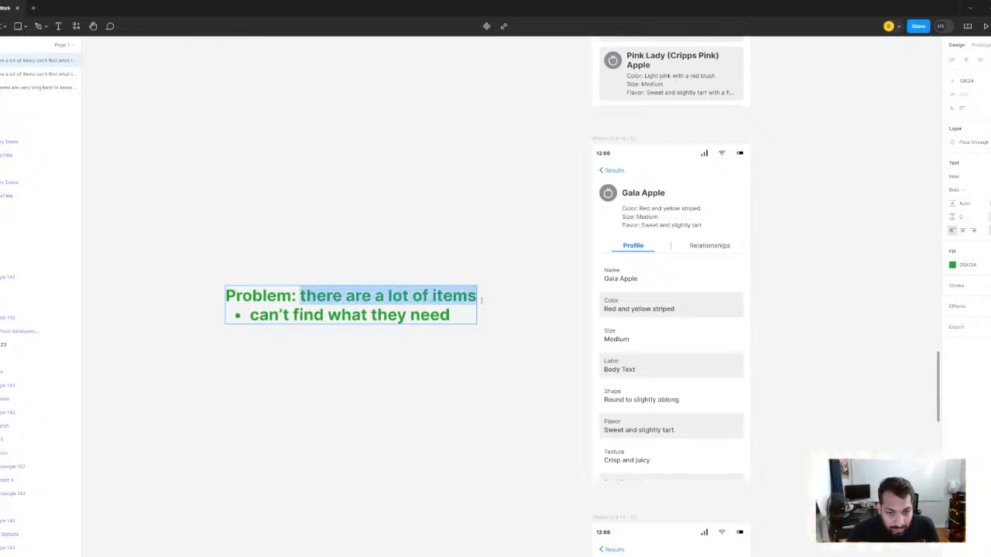
{"action": "type", "text": "needs"}
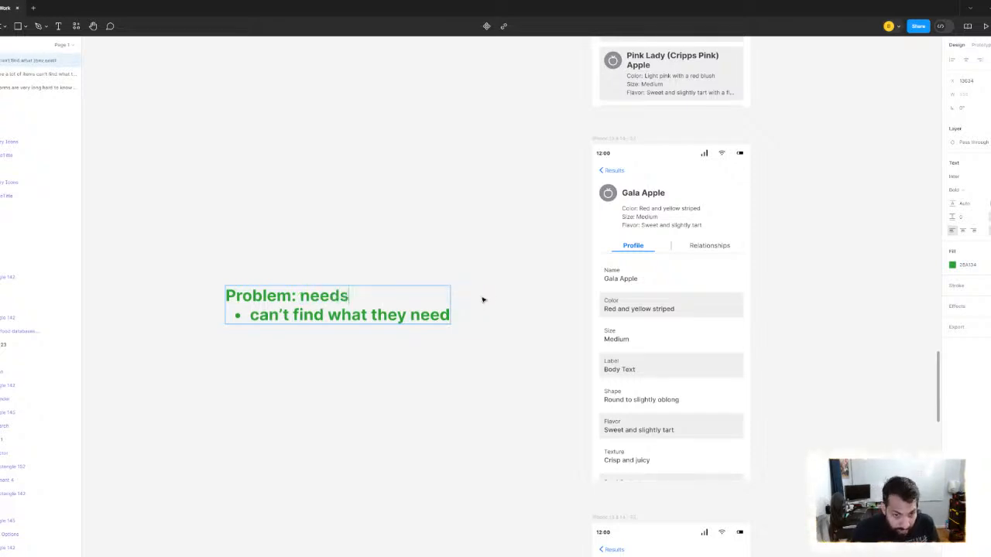
{"action": "type", "text": " mmoref"}
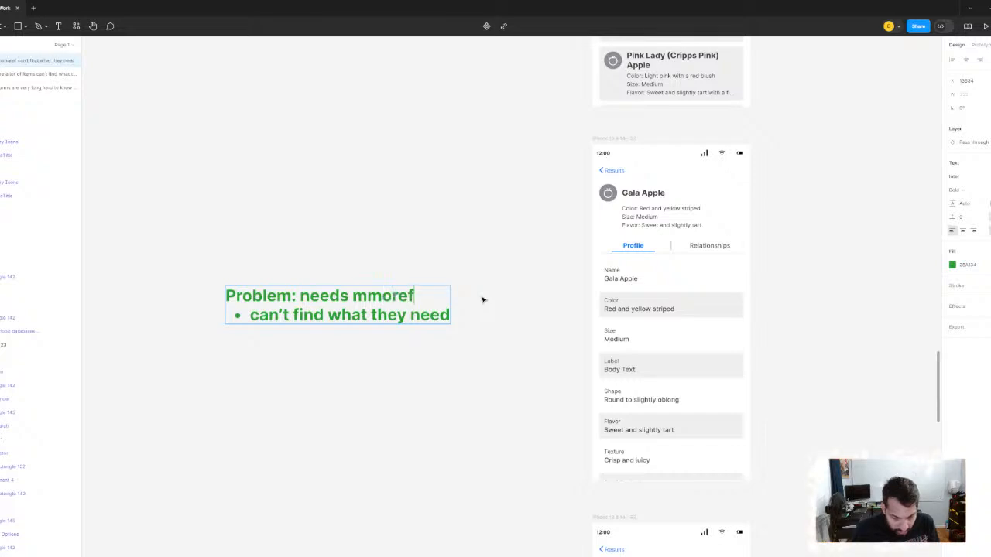
{"action": "key", "text": "BackSpace"}
{"action": "key", "text": "BackSpace"}
{"action": "key", "text": "BackSpace"}
{"action": "key", "text": "BackSpace"}
{"action": "key", "text": "BackSpace"}
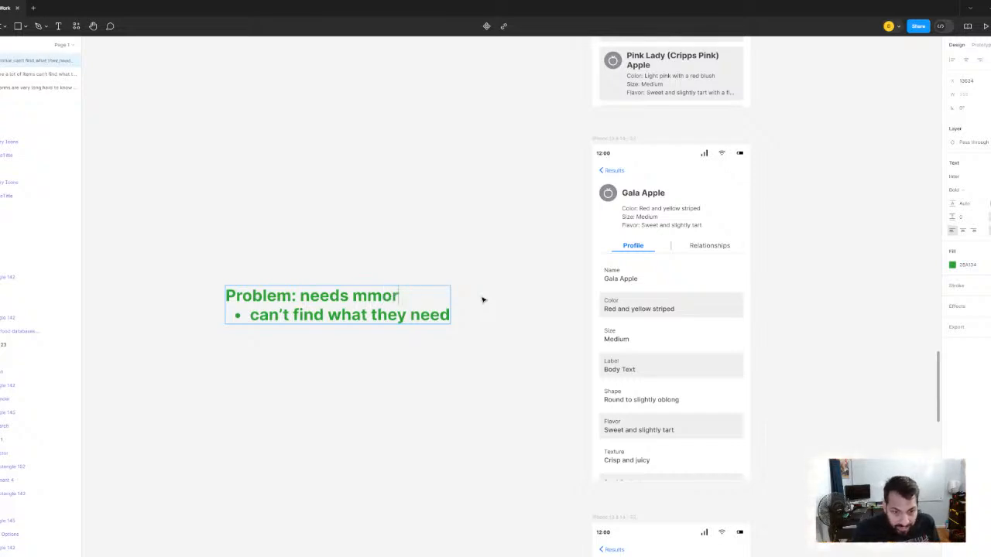
{"action": "type", "text": "more"}
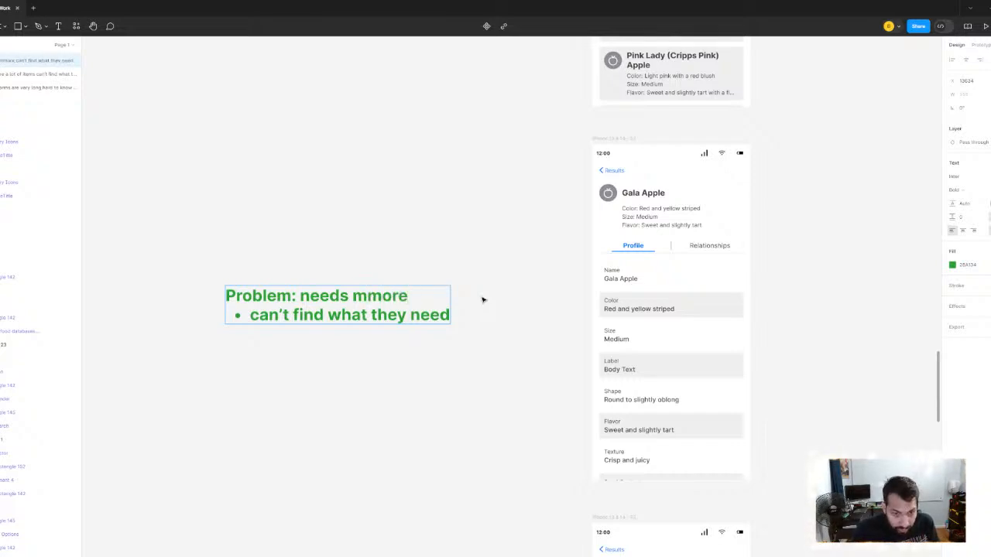
- Clear the wording that follows "Problem:" in the note's heading
{"action": "key", "text": "BackSpace"}
{"action": "key", "text": "BackSpace"}
{"action": "key", "text": "BackSpace"}
{"action": "key", "text": "BackSpace"}
{"action": "key", "text": "BackSpace"}
{"action": "key", "text": "BackSpace"}
{"action": "key", "text": "BackSpace"}
{"action": "key", "text": "BackSpace"}
{"action": "key", "text": "BackSpace"}
{"action": "key", "text": "BackSpace"}
{"action": "key", "text": "BackSpace"}
{"action": "key", "text": "BackSpace"}
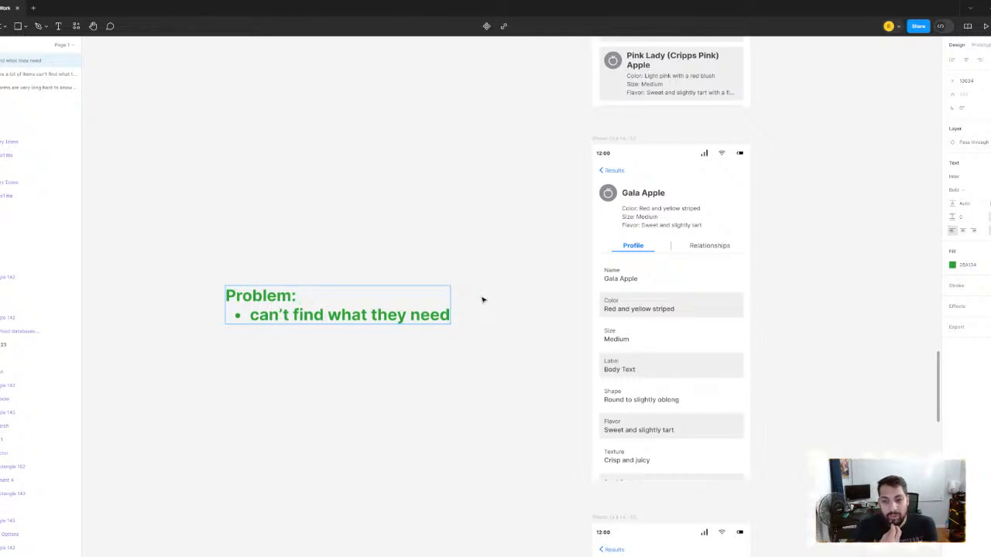
- Complete the note's heading as "Problem: optimizing workflows for users", correcting the spelling of "optimizing"
{"action": "type", "text": "opt"}
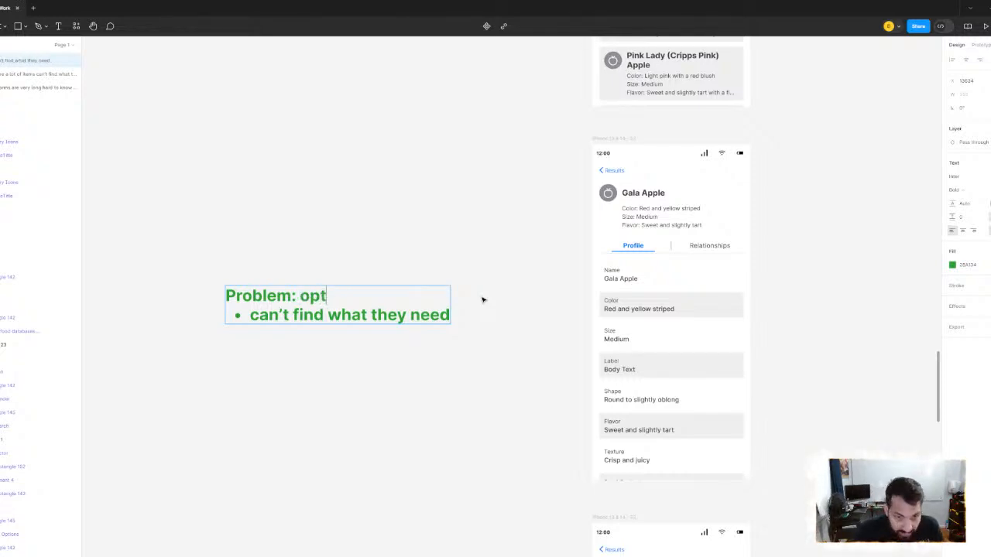
{"action": "type", "text": "iizming "}
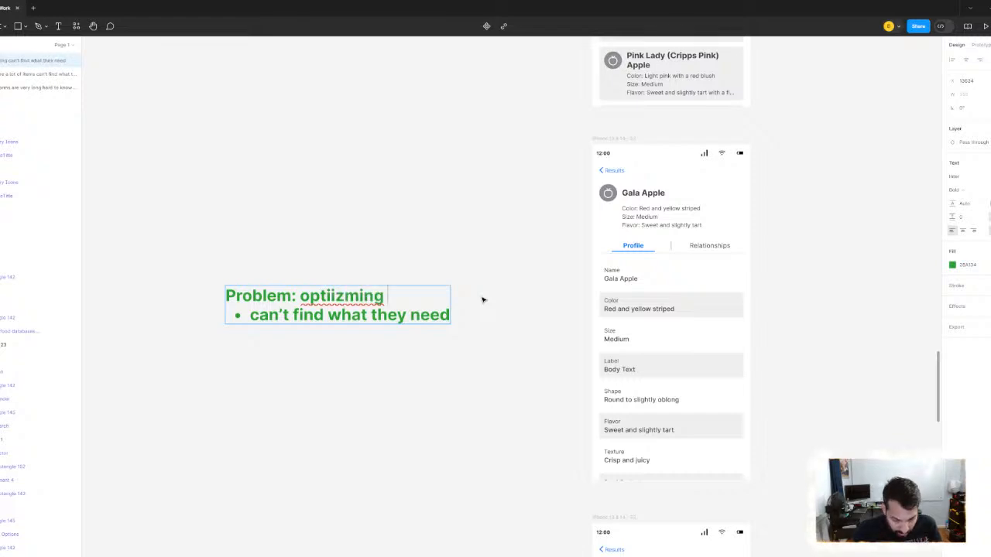
{"action": "type", "text": "workflows"}
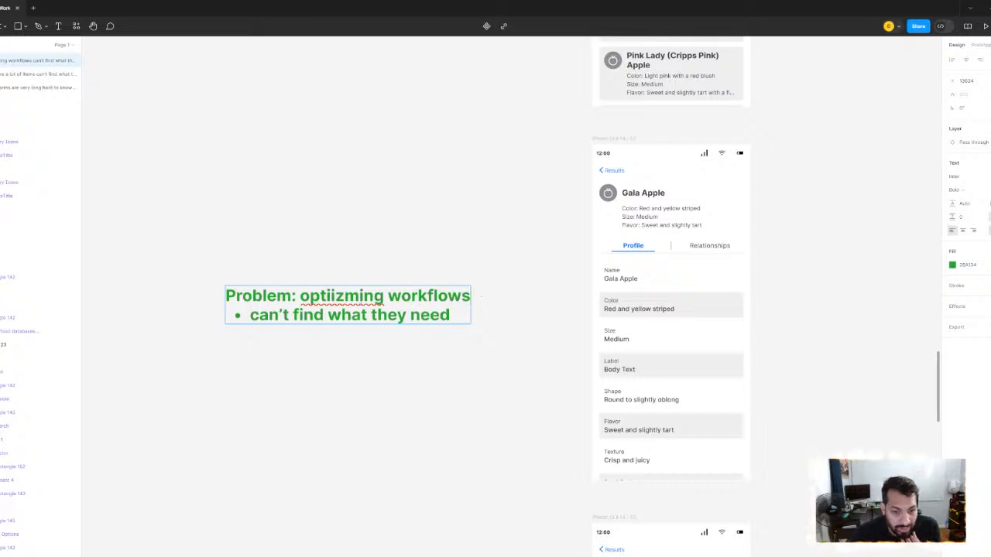
{"action": "right_click", "coordinate": [329, 301]}
{"action": "left_click", "coordinate": [348, 310]}
{"action": "left_click", "coordinate": [464, 297]}
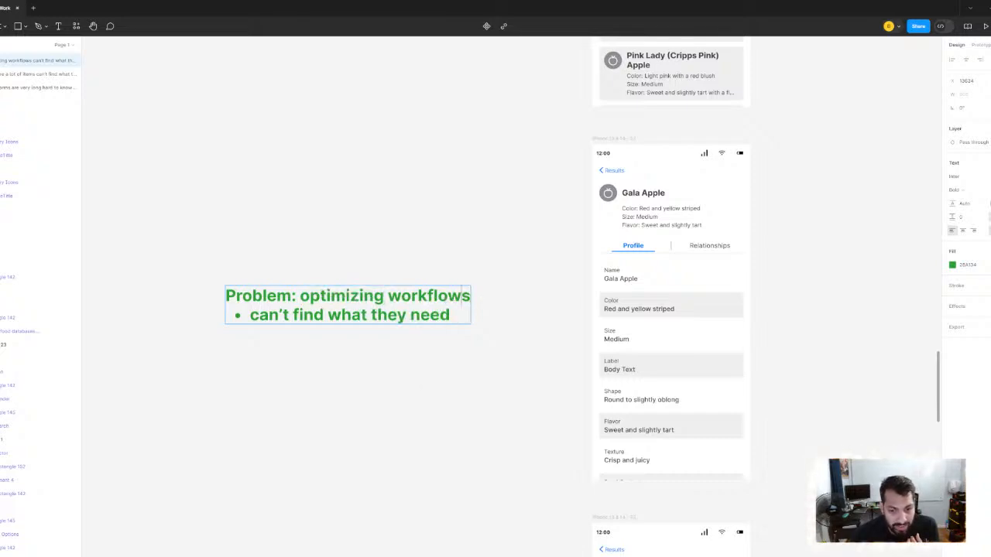
{"action": "key", "text": "Right"}
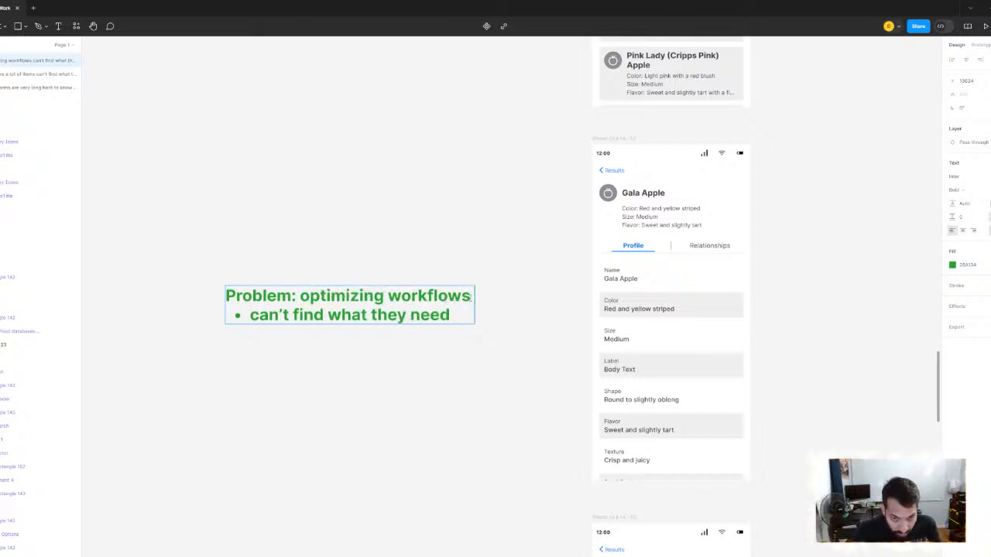
{"action": "type", "text": "for users"}
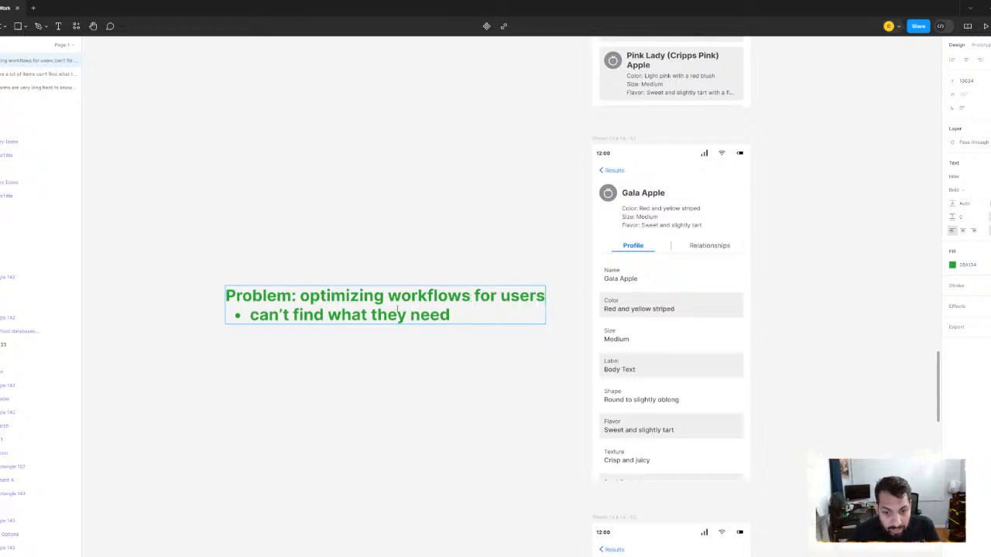
- Delete the "can't find what they need" bullet text under the heading and finish editing the note
{"action": "key", "text": "BackSpace"}
{"action": "key", "text": "BackSpace"}
{"action": "key", "text": "BackSpace"}
{"action": "key", "text": "BackSpace"}
{"action": "key", "text": "BackSpace"}
{"action": "key", "text": "BackSpace"}
{"action": "key", "text": "BackSpace"}
{"action": "key", "text": "BackSpace"}
{"action": "key", "text": "BackSpace"}
{"action": "key", "text": "BackSpace"}
{"action": "key", "text": "BackSpace"}
{"action": "key", "text": "BackSpace"}
{"action": "key", "text": "BackSpace"}
{"action": "key", "text": "BackSpace"}
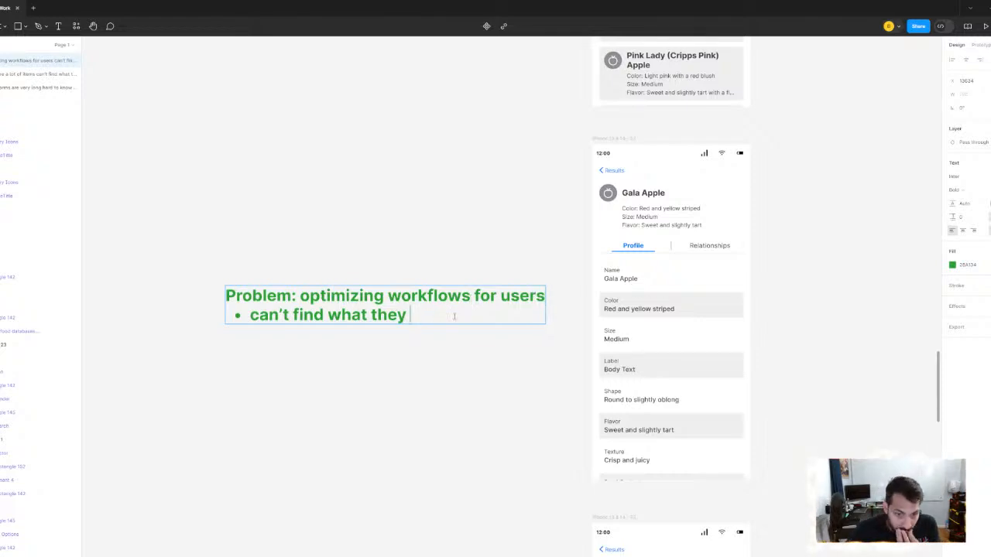
{"action": "key", "text": "BackSpace"}
{"action": "key", "text": "BackSpace"}
{"action": "key", "text": "BackSpace"}
{"action": "key", "text": "BackSpace"}
{"action": "key", "text": "BackSpace"}
{"action": "key", "text": "BackSpace"}
{"action": "key", "text": "BackSpace"}
{"action": "key", "text": "BackSpace"}
{"action": "key", "text": "BackSpace"}
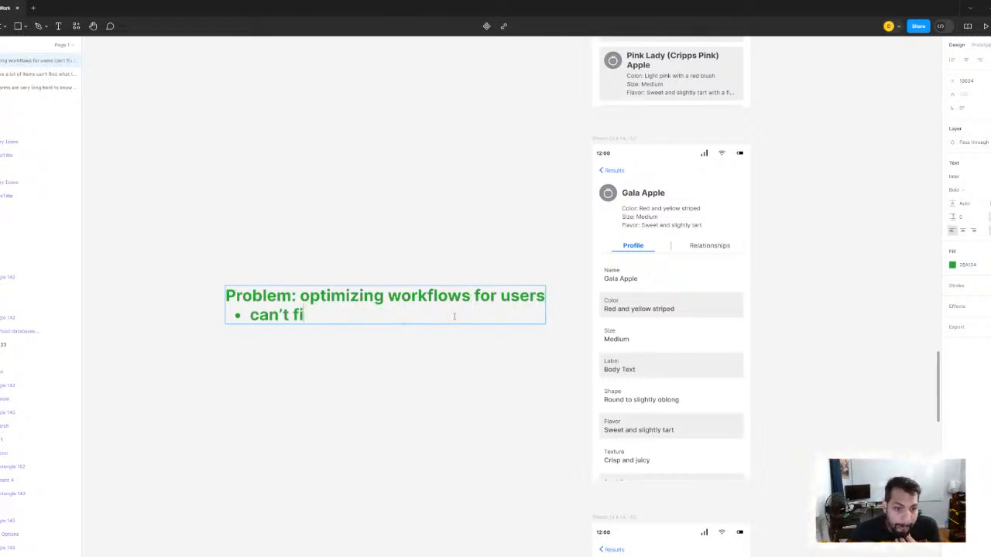
{"action": "key", "text": "BackSpace"}
{"action": "key", "text": "BackSpace"}
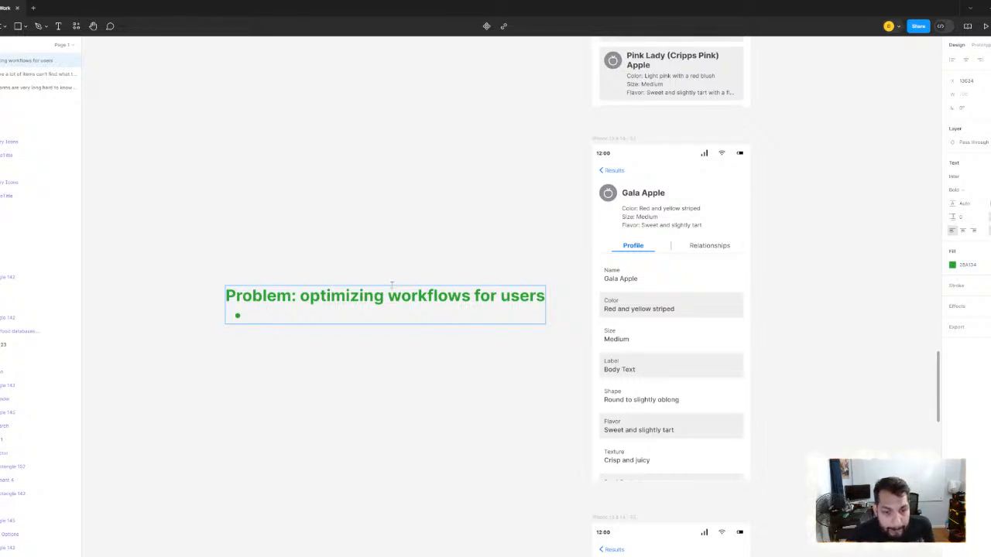
{"action": "key", "text": "Escape"}
{"action": "key", "text": "Escape"}
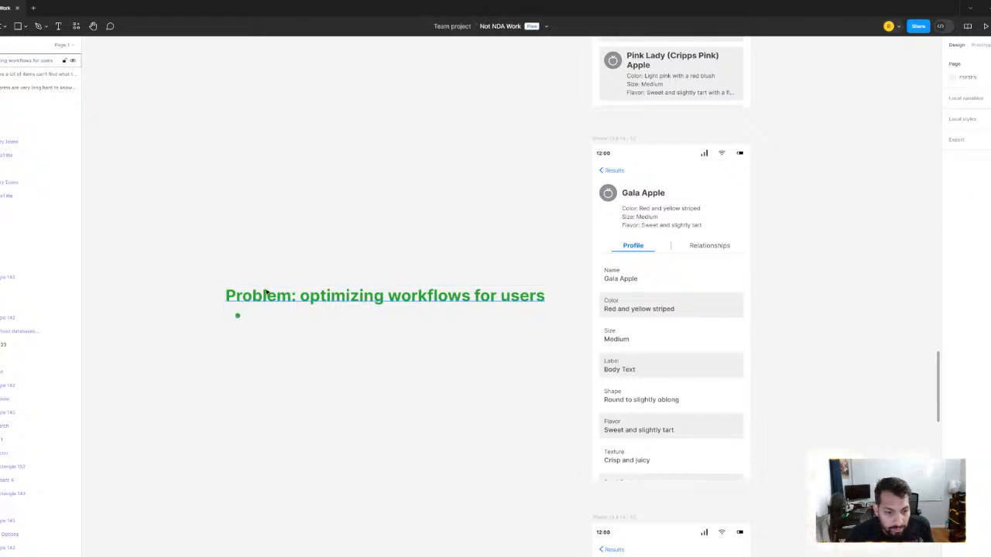
- Replace the note's empty bullet with a "Discovery:" line, separated from the Problem heading by a blank line
{"action": "left_click", "coordinate": [268, 295]}
{"action": "double_click", "coordinate": [264, 317]}
{"action": "left_click", "coordinate": [264, 318]}
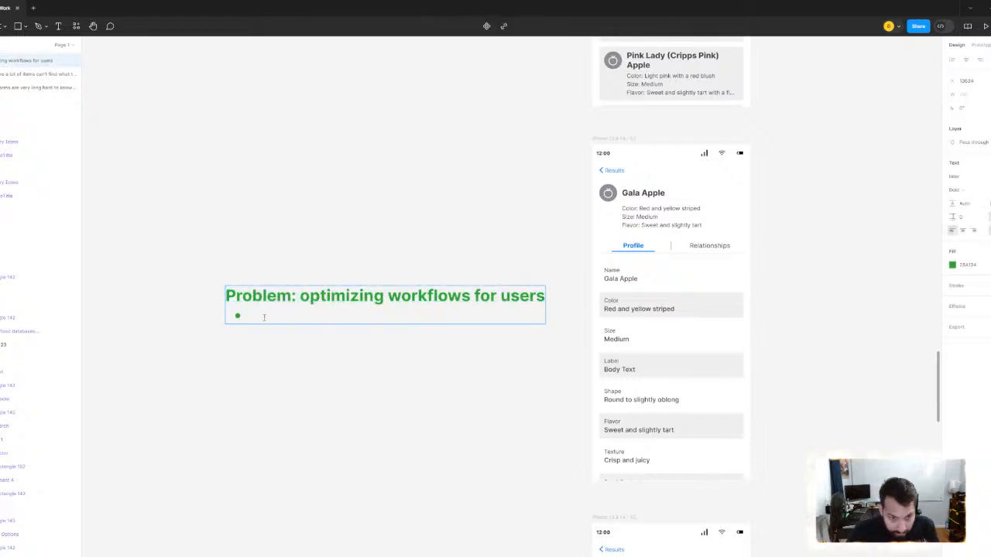
{"action": "key", "text": "BackSpace"}
{"action": "type", "text": "Dic"}
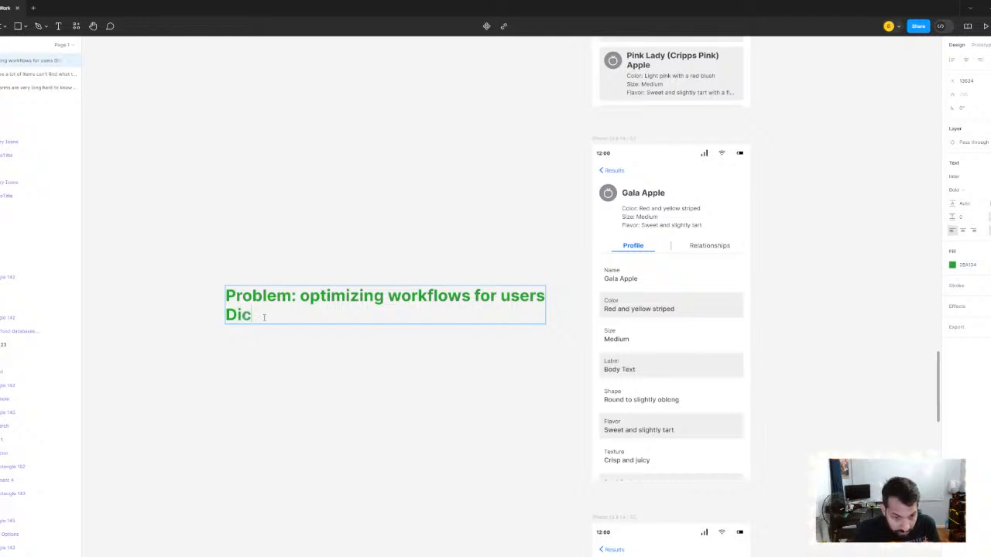
{"action": "key", "text": "BackSpace"}
{"action": "type", "text": "as"}
{"action": "key", "text": "BackSpace"}
{"action": "key", "text": "BackSpace"}
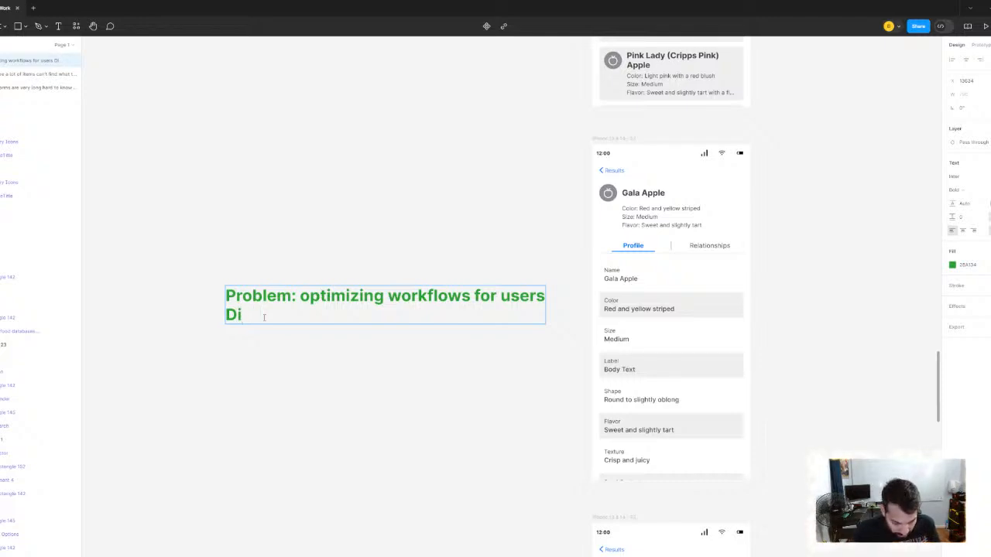
{"action": "type", "text": "scovery:"}
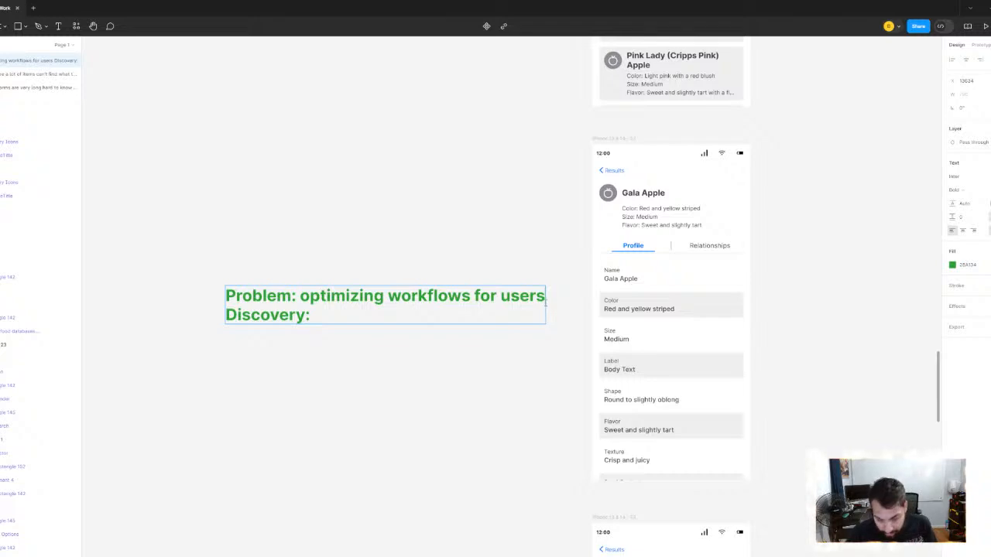
{"action": "key", "text": "Return"}
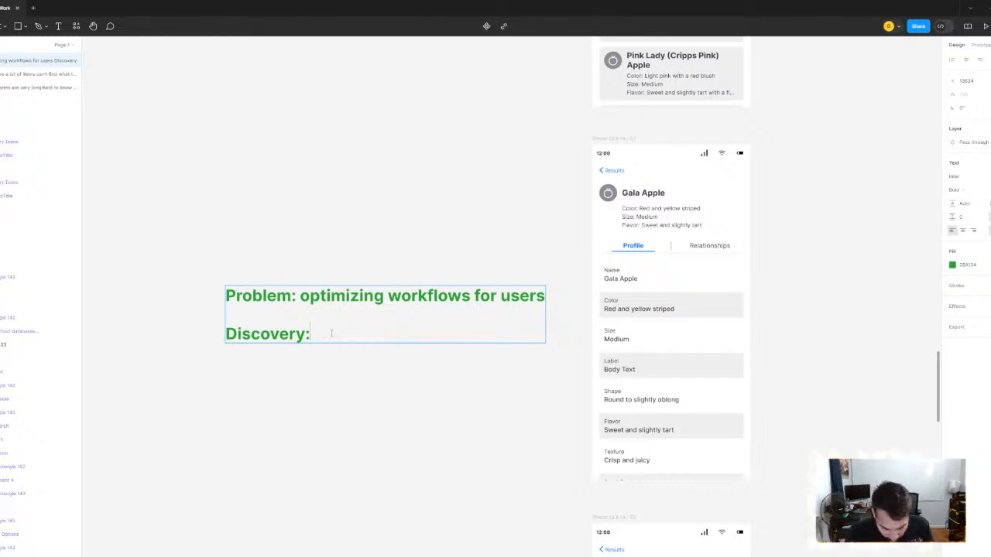
- Add a bullet under "Discovery:" reading "send it to other people"
{"action": "key", "text": "Return"}
{"action": "type", "text": "-"}
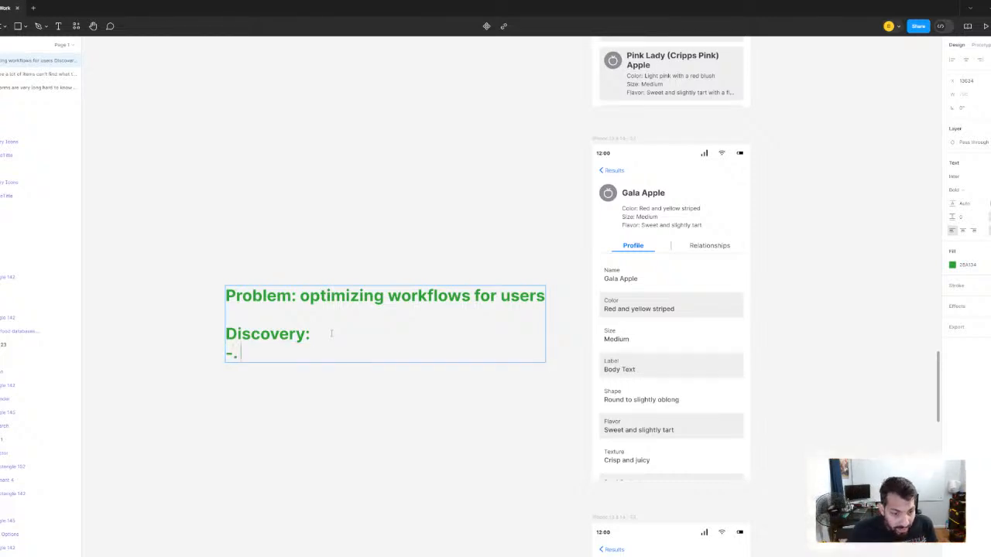
{"action": "key", "text": "BackSpace"}
{"action": "key", "text": "BackSpace"}
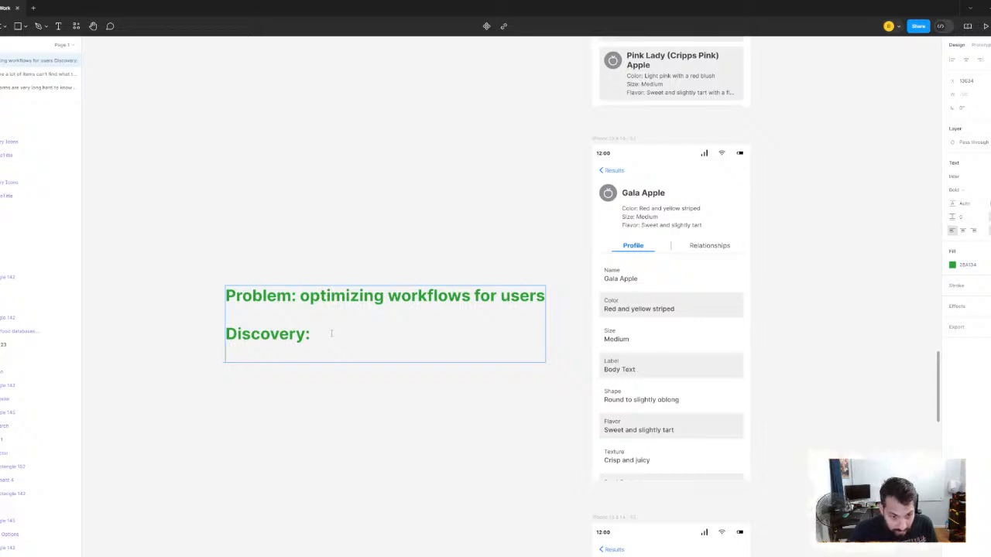
{"action": "key", "text": "ctrl+shift+8"}
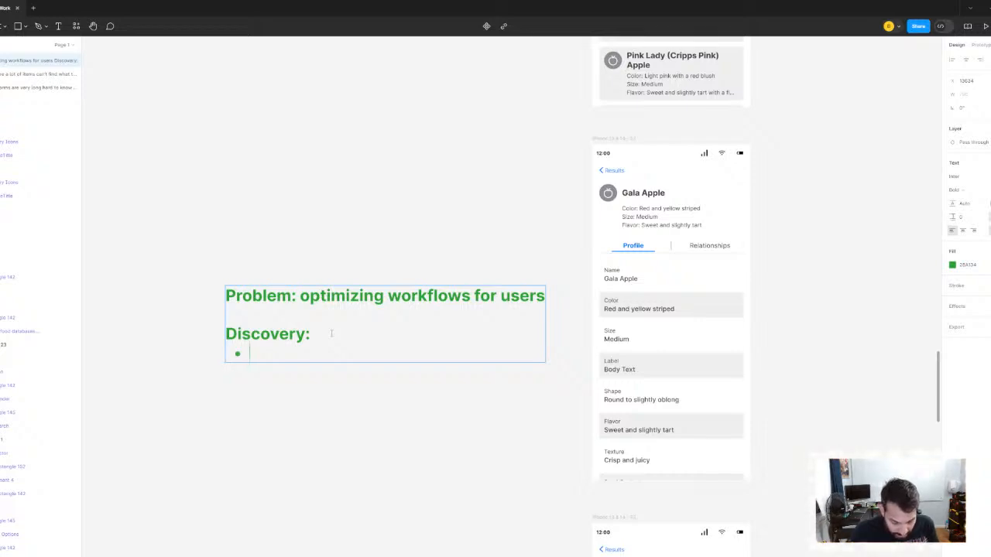
{"action": "type", "text": "Send"}
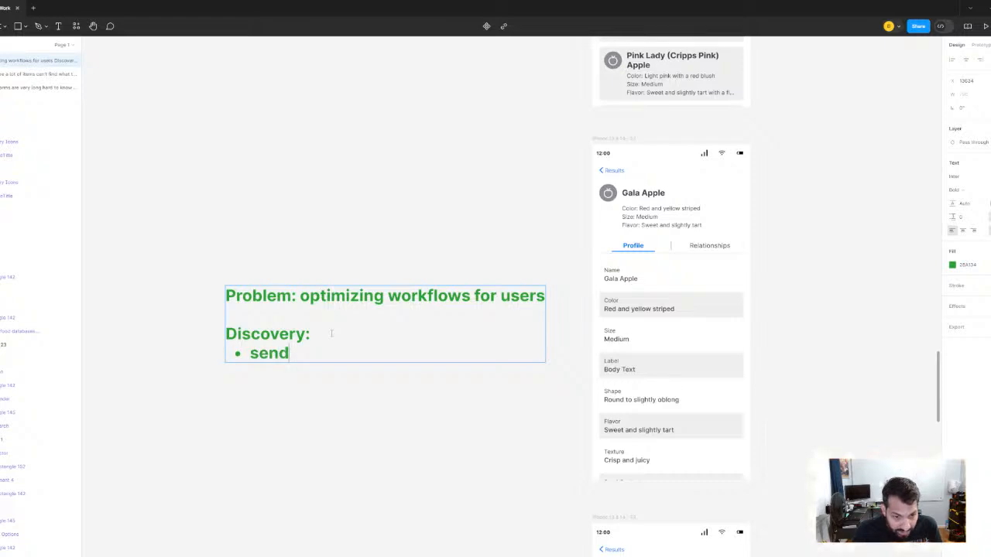
{"action": "type", "text": " it to other"}
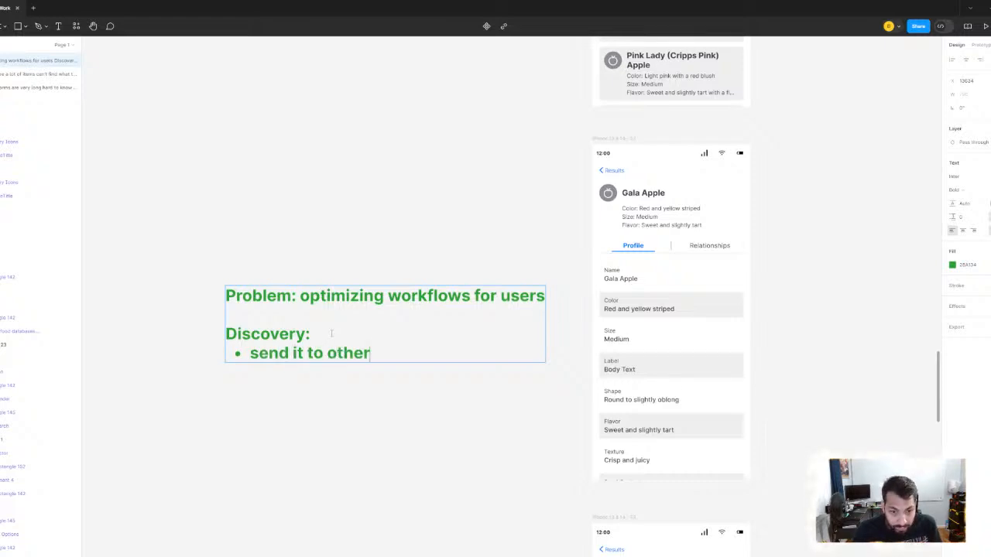
{"action": "type", "text": "people"}
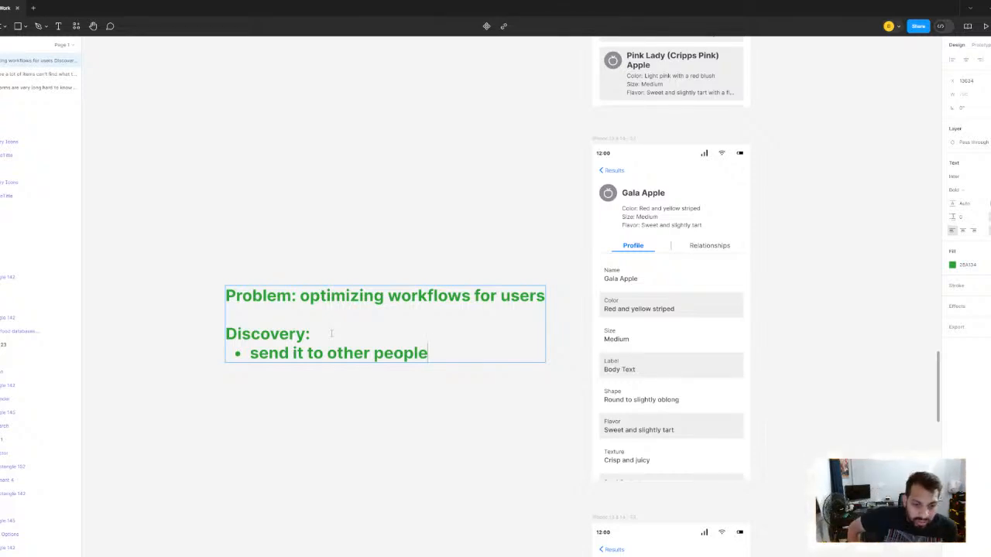
- Add a second bullet under "Discovery:" reading "navigation for longer cards" and finish editing the note
{"action": "key", "text": "Return"}
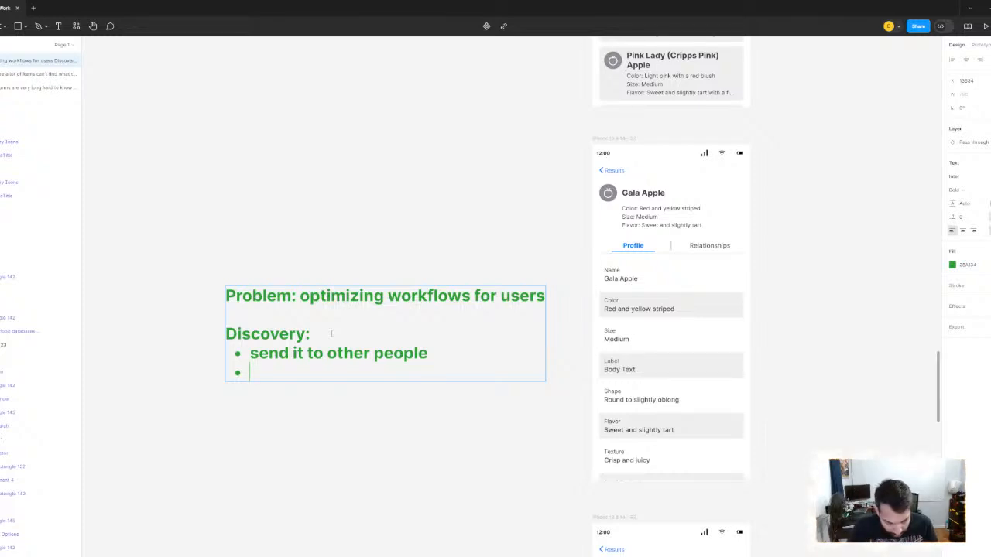
{"action": "type", "text": "there"}
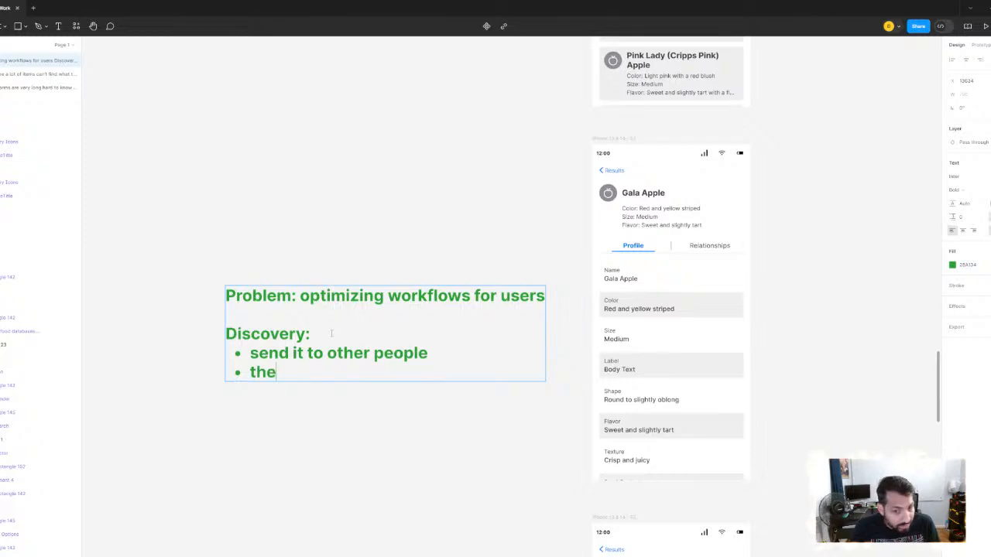
{"action": "key", "text": "BackSpace"}
{"action": "key", "text": "BackSpace"}
{"action": "key", "text": "BackSpace"}
{"action": "key", "text": "BackSpace"}
{"action": "key", "text": "BackSpace"}
{"action": "type", "text": "nai"}
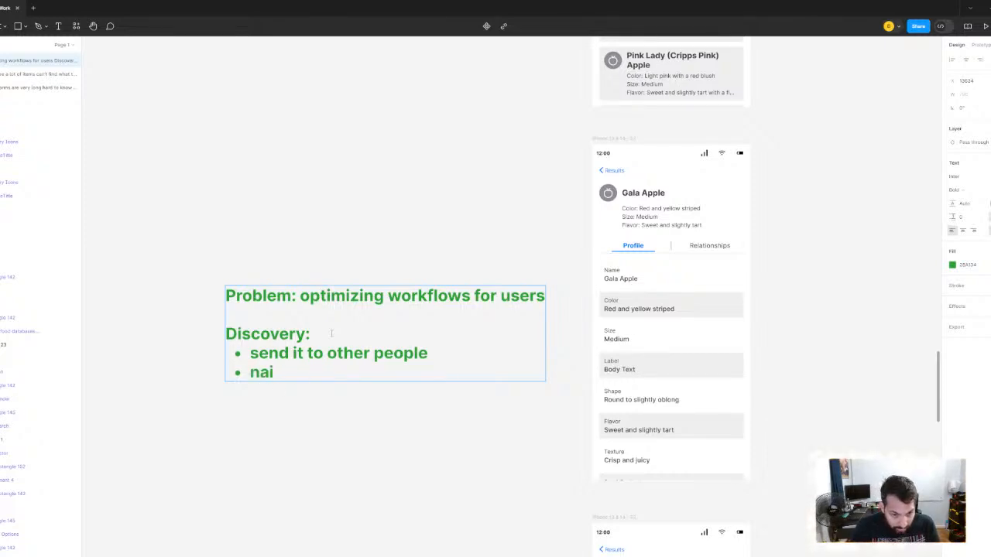
{"action": "key", "text": "BackSpace"}
{"action": "type", "text": "vi"}
{"action": "key", "text": "BackSpace"}
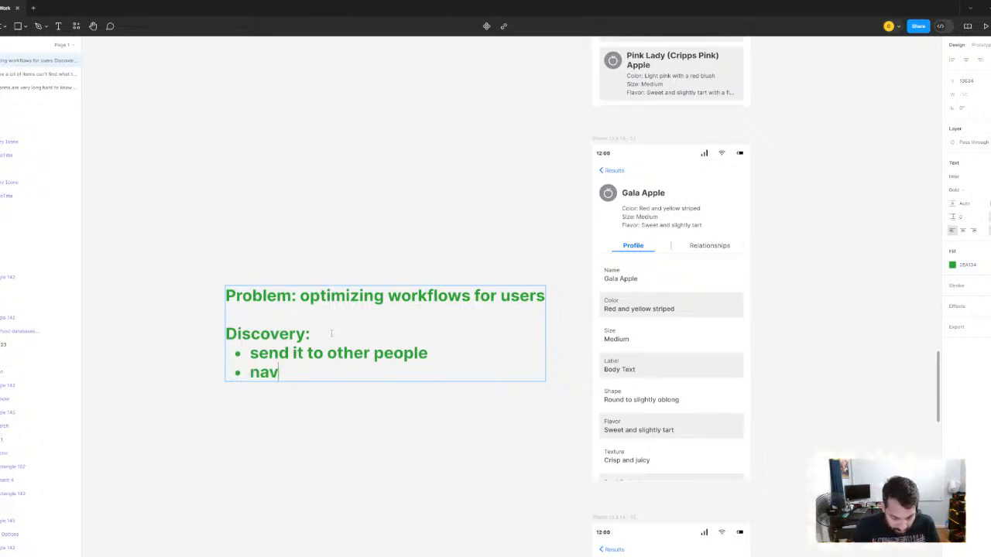
{"action": "type", "text": "igation"}
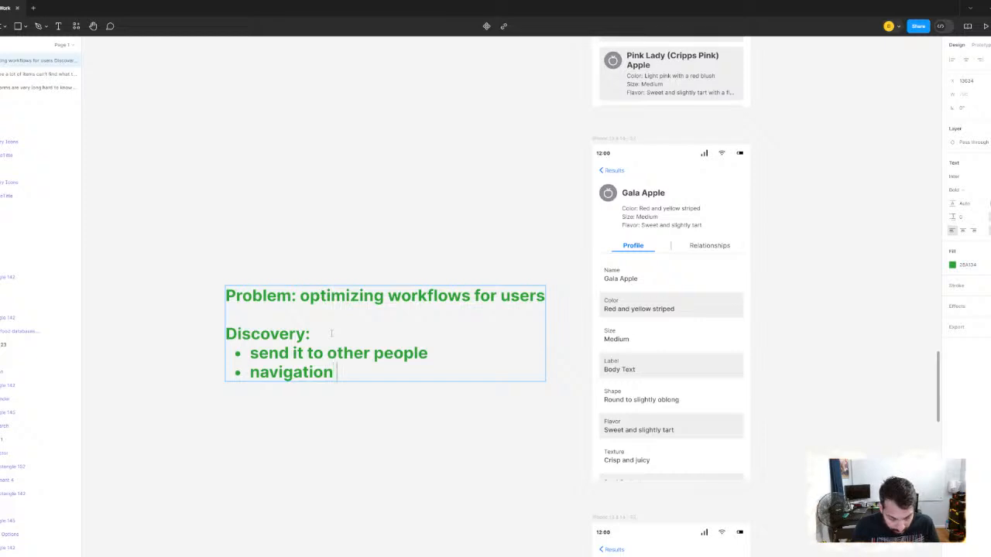
{"action": "type", "text": " for longer "}
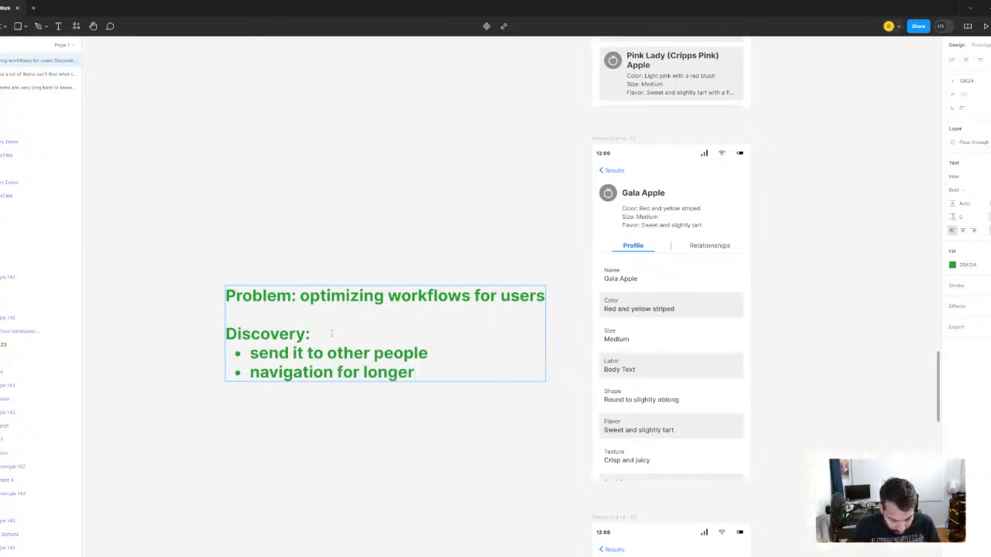
{"action": "type", "text": "cards"}
{"action": "key", "text": "Escape"}
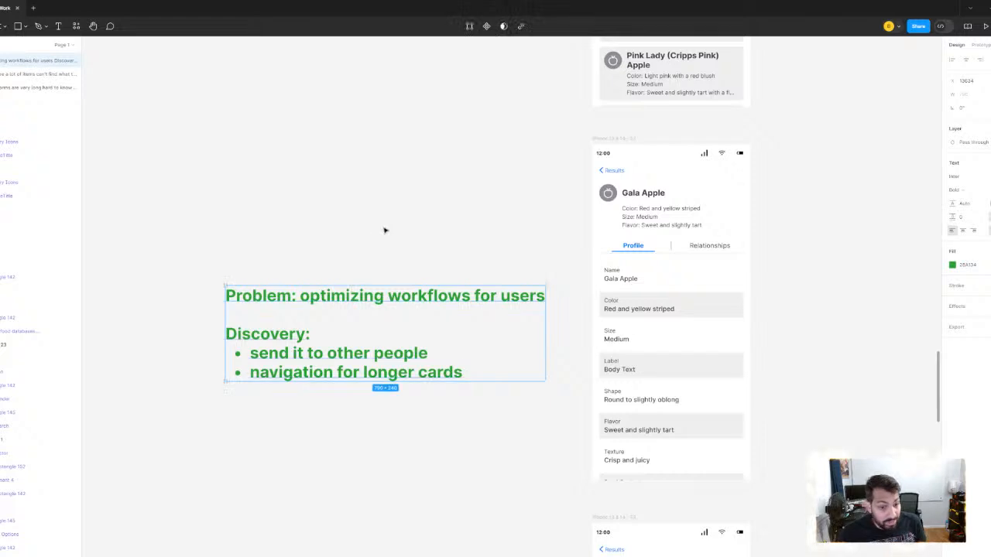
- Examine the Gala Apple Profile mockup and the problem notes around it
{"action": "scroll", "coordinate": [399, 227], "scroll_direction": "down", "scroll_amount": 5}
{"action": "left_click", "coordinate": [549, 262]}
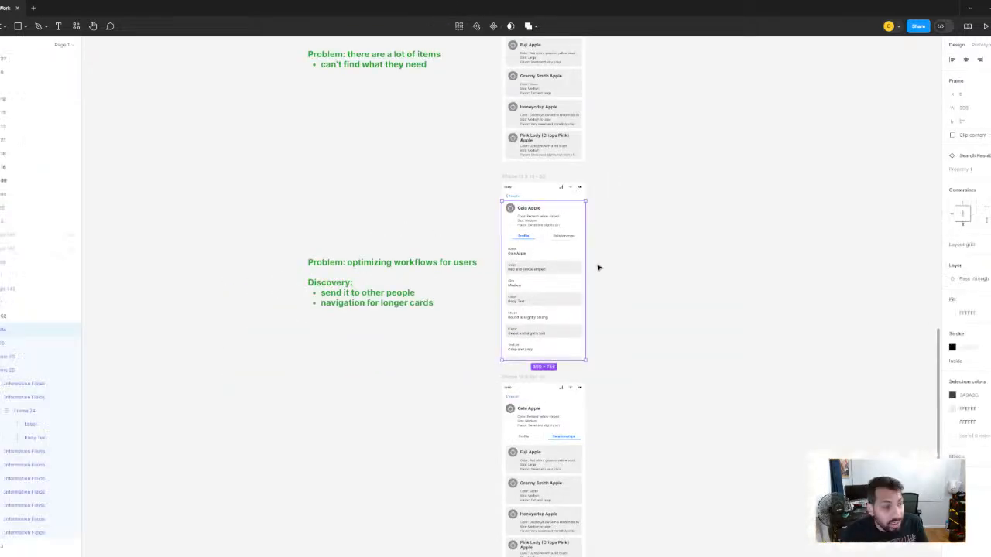
{"action": "left_click", "coordinate": [398, 157]}
{"action": "scroll", "coordinate": [679, 180], "scroll_direction": "up", "scroll_amount": 10}
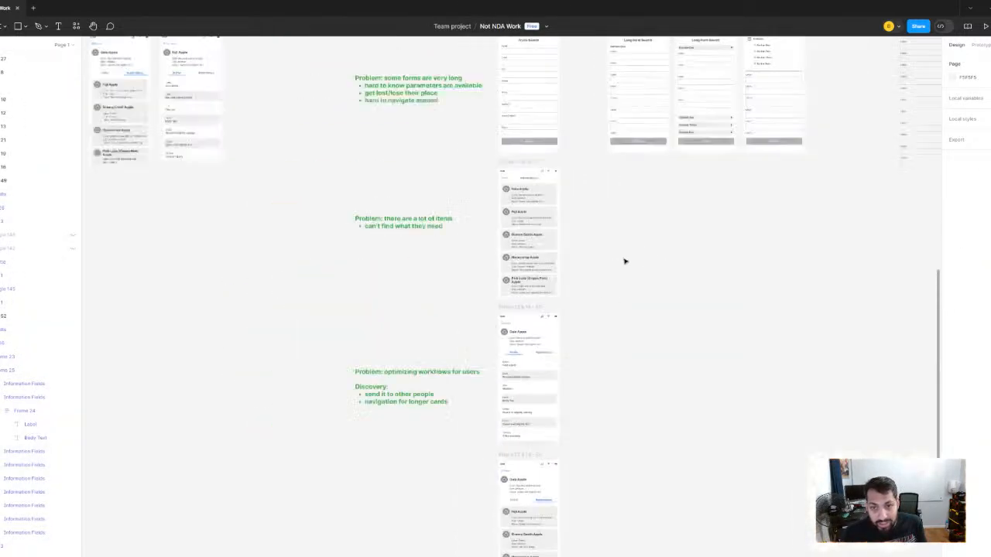
{"action": "scroll", "coordinate": [560, 226], "scroll_direction": "down", "scroll_amount": 5}
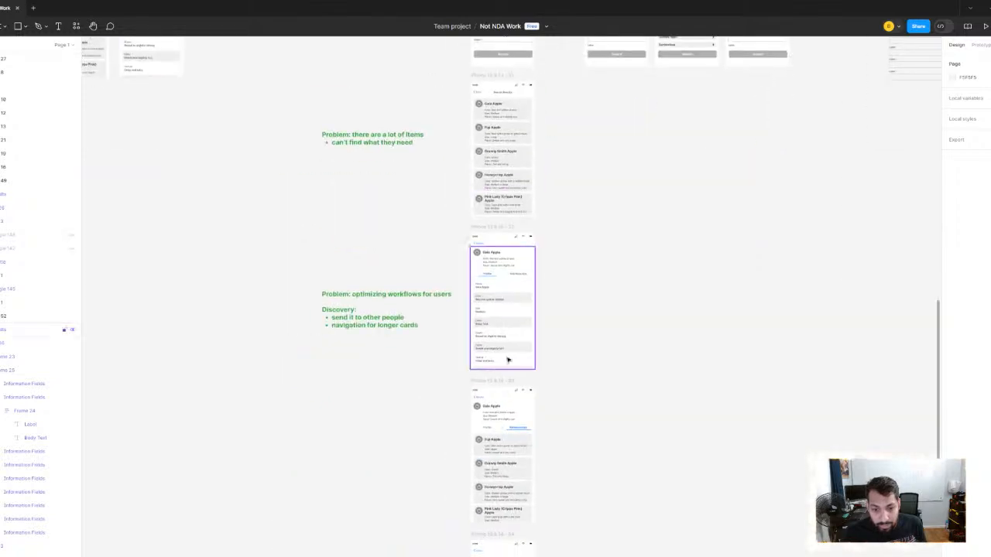
{"action": "scroll", "coordinate": [500, 270], "scroll_direction": "up", "scroll_amount": 3}
{"action": "scroll", "coordinate": [499, 259], "scroll_direction": "up", "scroll_amount": 3}
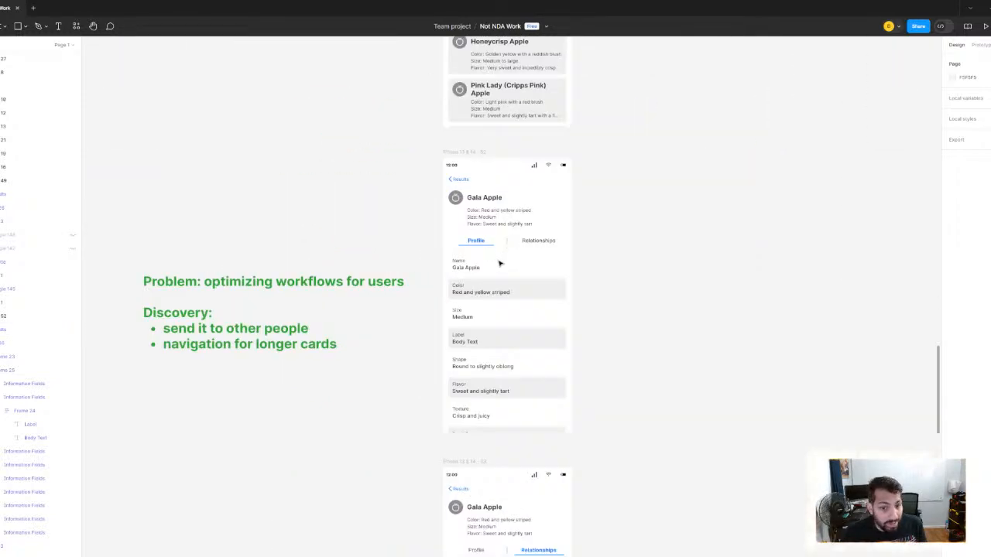
{"action": "scroll", "coordinate": [499, 294], "scroll_direction": "up", "scroll_amount": 3}
{"action": "scroll", "coordinate": [545, 295], "scroll_direction": "up", "scroll_amount": 3}
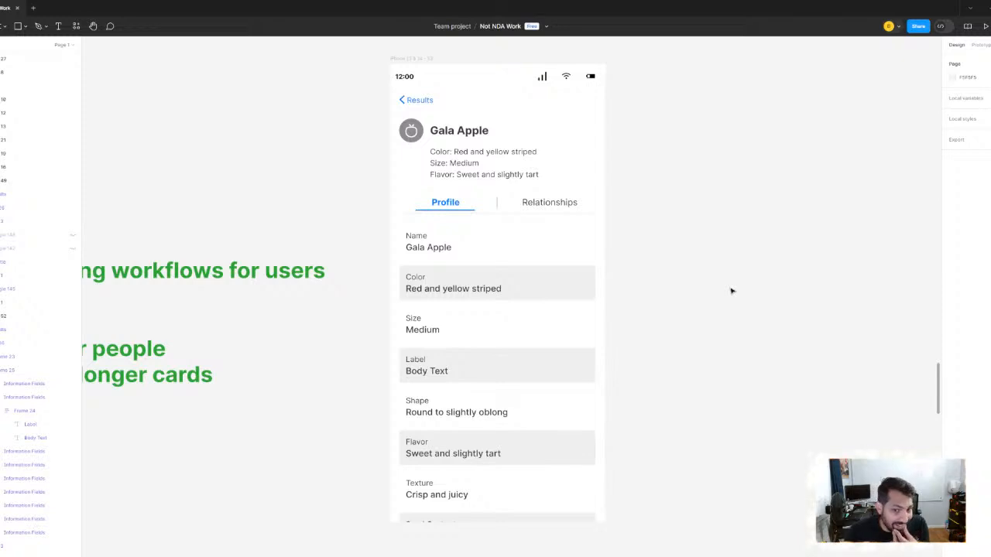
{"action": "left_click", "coordinate": [428, 264]}
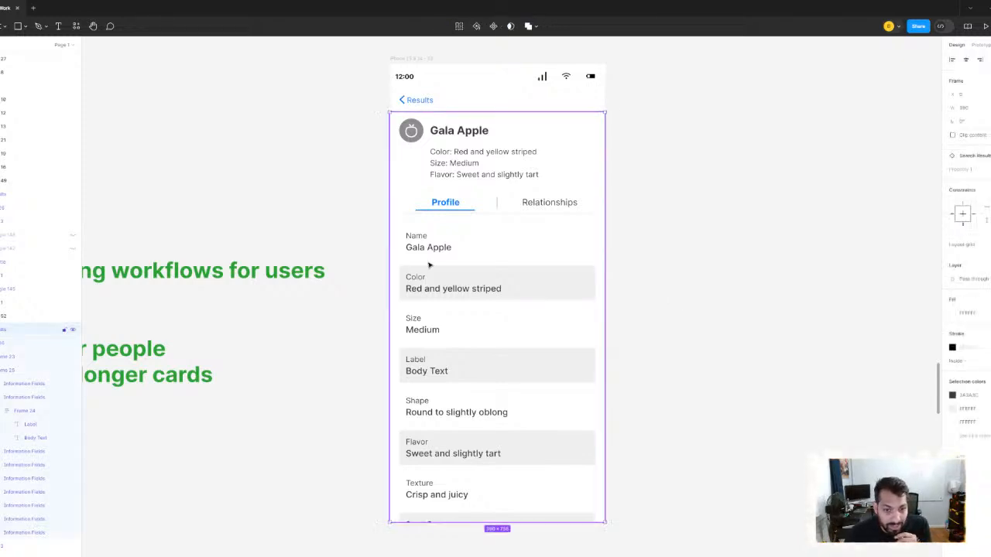
{"action": "left_click", "coordinate": [675, 222]}
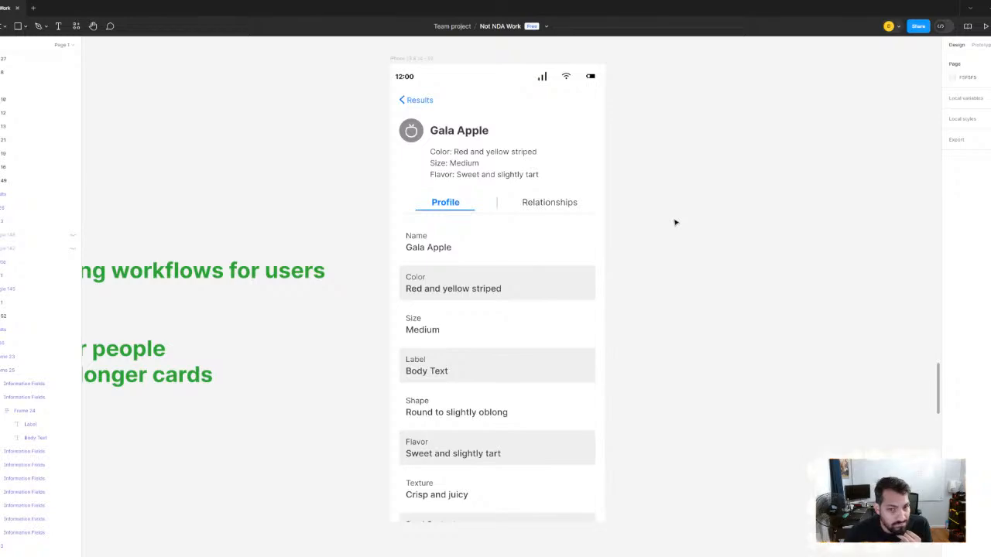
{"action": "left_click_drag", "start_coordinate": [225, 288], "coordinate": [349, 354]}
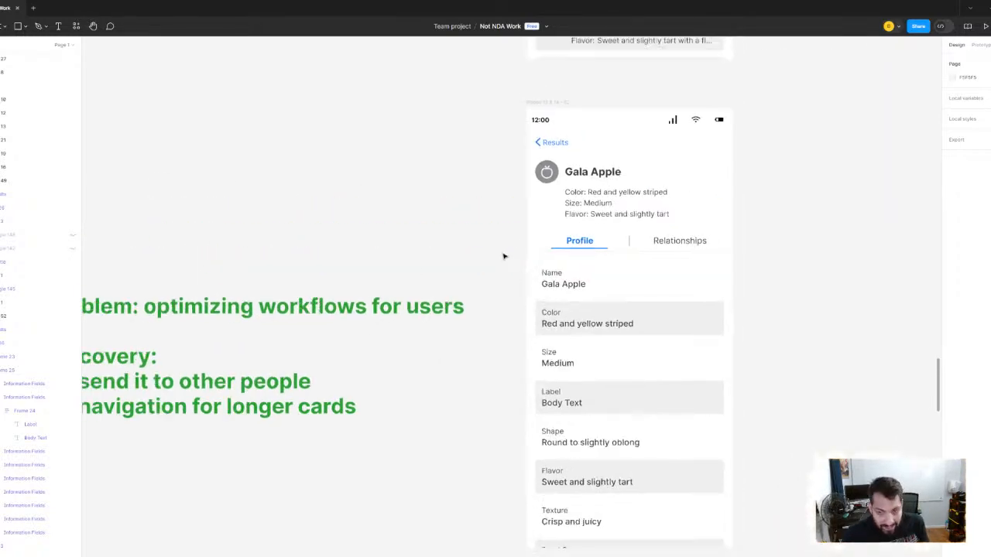
- Delete the "Testing..." label above the Long Form Search mockup marked with the thumbs-down
{"action": "scroll", "coordinate": [504, 257], "scroll_direction": "down", "scroll_amount": 5}
{"action": "scroll", "coordinate": [558, 203], "scroll_direction": "up", "scroll_amount": 3}
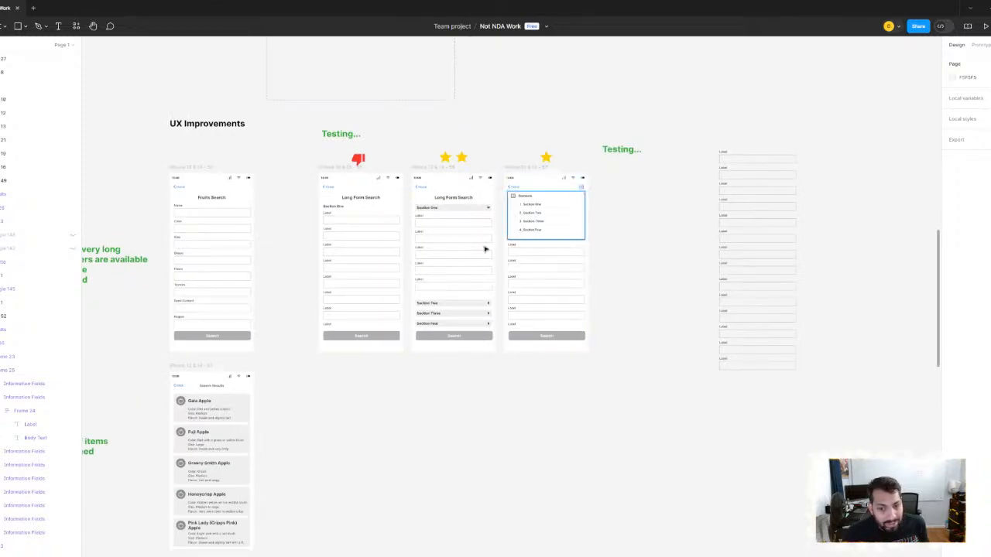
{"action": "scroll", "coordinate": [542, 186], "scroll_direction": "left", "scroll_amount": 5}
{"action": "scroll", "coordinate": [541, 186], "scroll_direction": "down", "scroll_amount": 2}
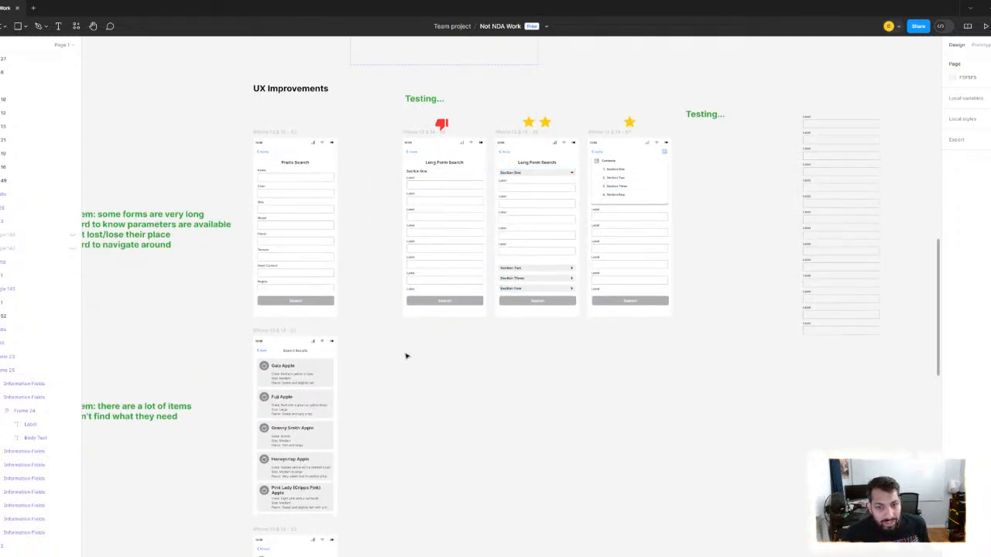
{"action": "scroll", "coordinate": [435, 224], "scroll_direction": "up", "scroll_amount": 2}
{"action": "scroll", "coordinate": [435, 224], "scroll_direction": "left", "scroll_amount": 2}
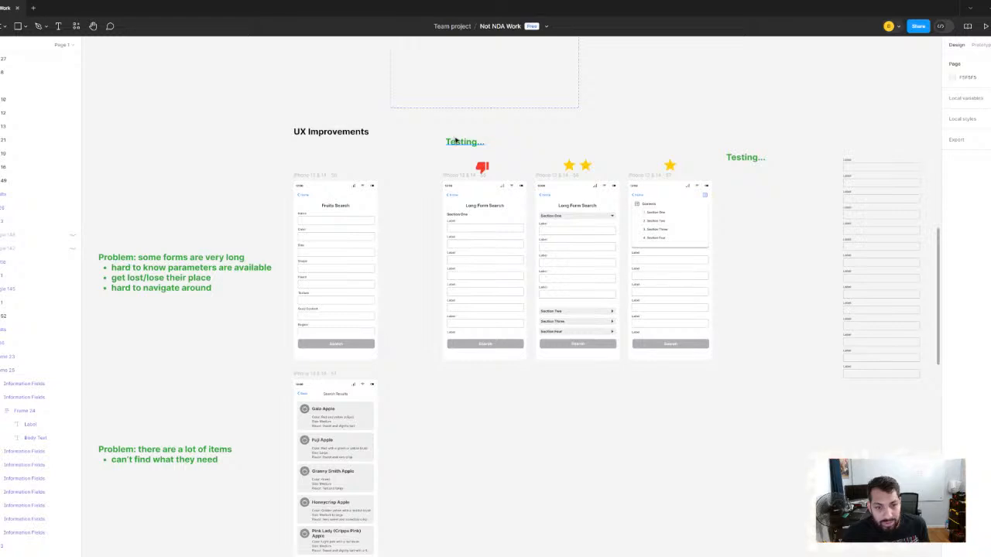
{"action": "left_click", "coordinate": [466, 144]}
{"action": "key", "text": "BackSpace"}
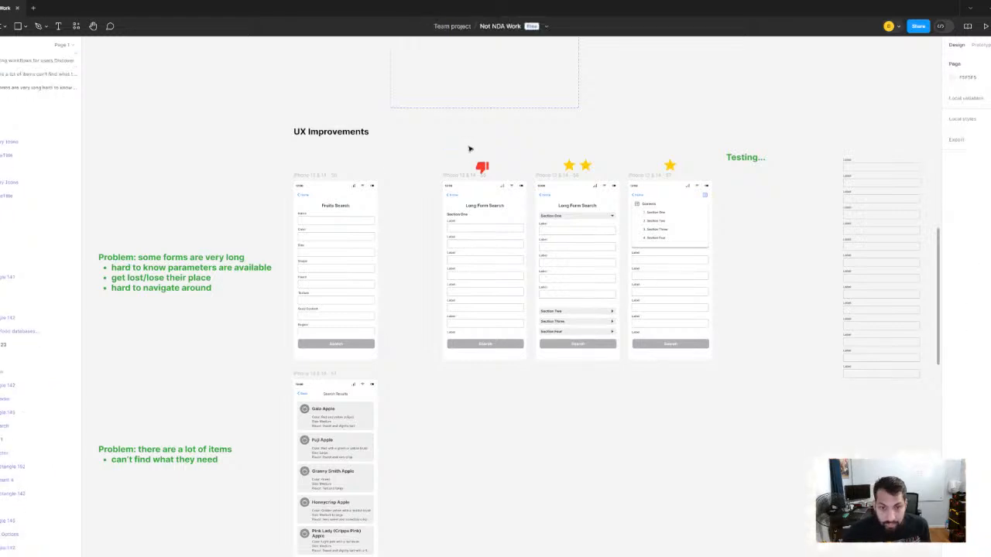
- Add an empty third bullet at the end of the Discovery list in the optimizing-workflows note
{"action": "scroll", "coordinate": [424, 197], "scroll_direction": "down", "scroll_amount": 4}
{"action": "scroll", "coordinate": [430, 263], "scroll_direction": "left", "scroll_amount": 3}
{"action": "scroll", "coordinate": [430, 263], "scroll_direction": "down", "scroll_amount": 2}
{"action": "scroll", "coordinate": [437, 327], "scroll_direction": "up", "scroll_amount": 4}
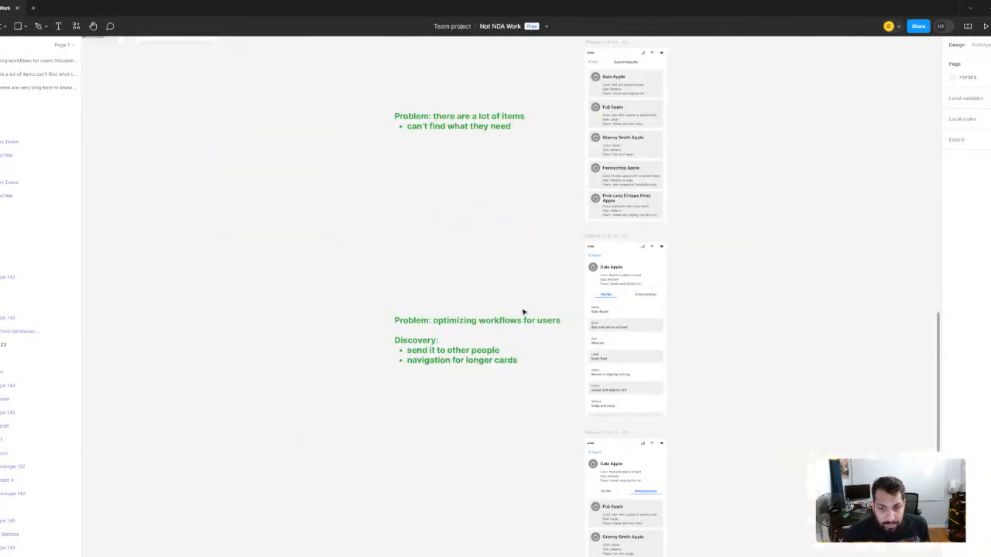
{"action": "scroll", "coordinate": [497, 299], "scroll_direction": "up", "scroll_amount": 3}
{"action": "double_click", "coordinate": [423, 322]}
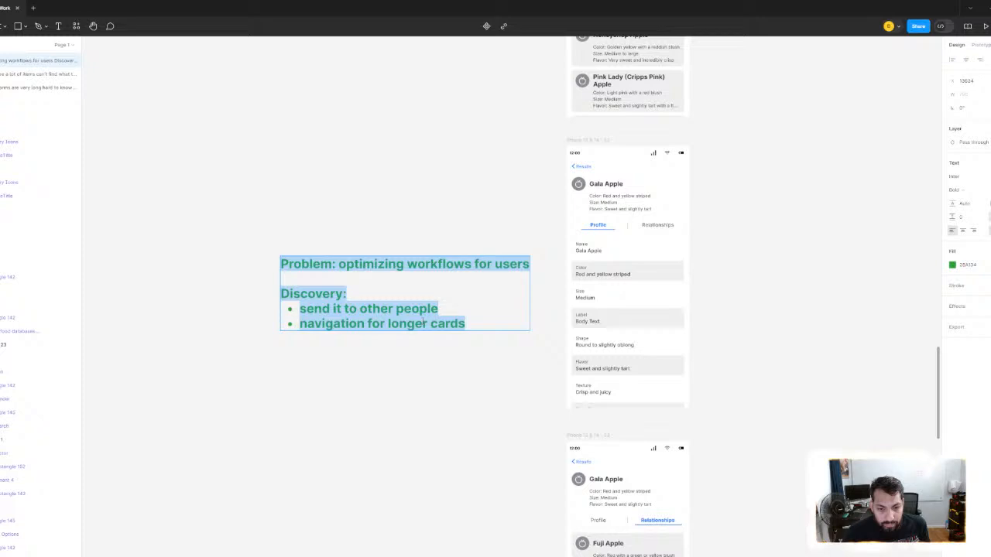
{"action": "left_click", "coordinate": [466, 323]}
{"action": "key", "text": "Return"}
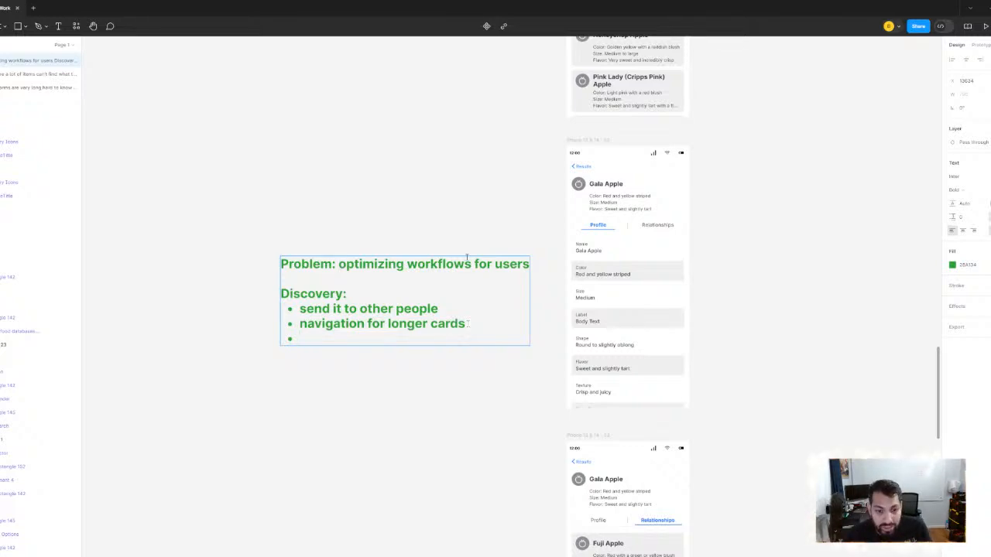
- Review the Long Form Search variants and the Search Results mockup, comparing them with the Gala Apple Profile screen
{"action": "scroll", "coordinate": [694, 234], "scroll_direction": "down", "scroll_amount": 3}
{"action": "scroll", "coordinate": [689, 234], "scroll_direction": "up", "scroll_amount": 4}
{"action": "scroll", "coordinate": [689, 234], "scroll_direction": "right", "scroll_amount": 4}
{"action": "scroll", "coordinate": [468, 199], "scroll_direction": "up", "scroll_amount": 3}
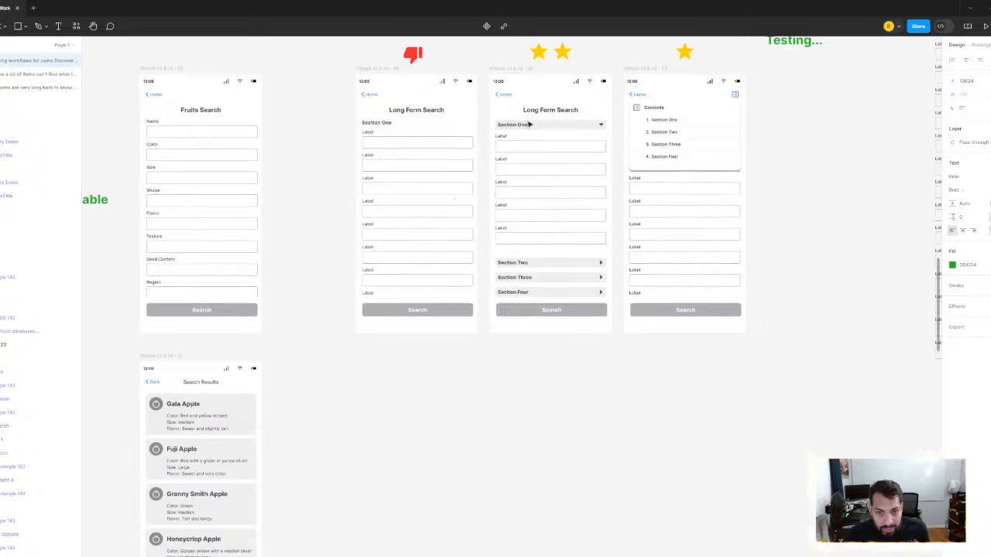
{"action": "scroll", "coordinate": [424, 347], "scroll_direction": "down", "scroll_amount": 4}
{"action": "left_click_drag", "start_coordinate": [424, 346], "coordinate": [564, 165]}
{"action": "scroll", "coordinate": [378, 360], "scroll_direction": "up", "scroll_amount": 4}
{"action": "left_click_drag", "start_coordinate": [378, 359], "coordinate": [232, 398]}
{"action": "scroll", "coordinate": [469, 261], "scroll_direction": "up", "scroll_amount": 3}
{"action": "scroll", "coordinate": [661, 185], "scroll_direction": "down", "scroll_amount": 2}
{"action": "left_click_drag", "start_coordinate": [661, 185], "coordinate": [522, 378]}
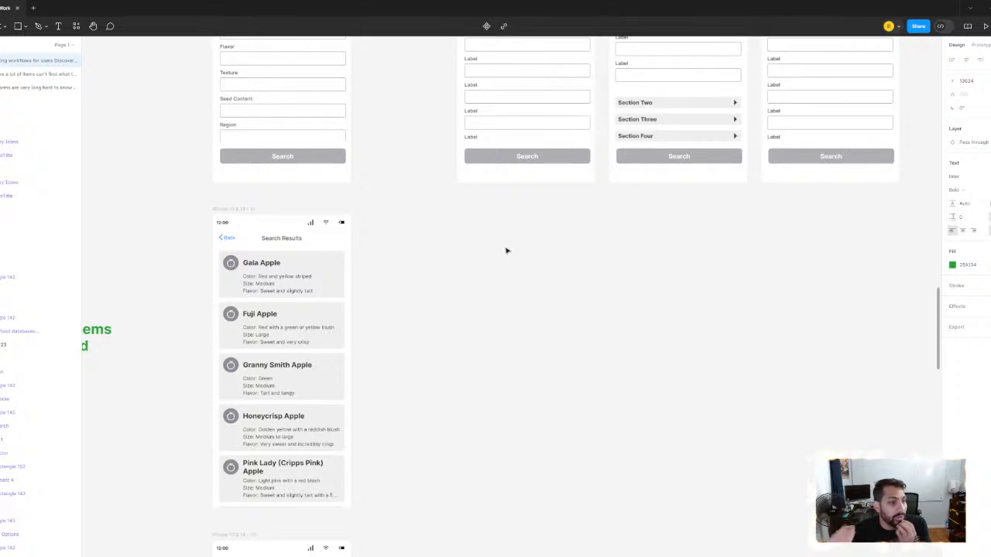
{"action": "scroll", "coordinate": [507, 250], "scroll_direction": "down", "scroll_amount": 5}
{"action": "scroll", "coordinate": [507, 250], "scroll_direction": "left", "scroll_amount": 3}
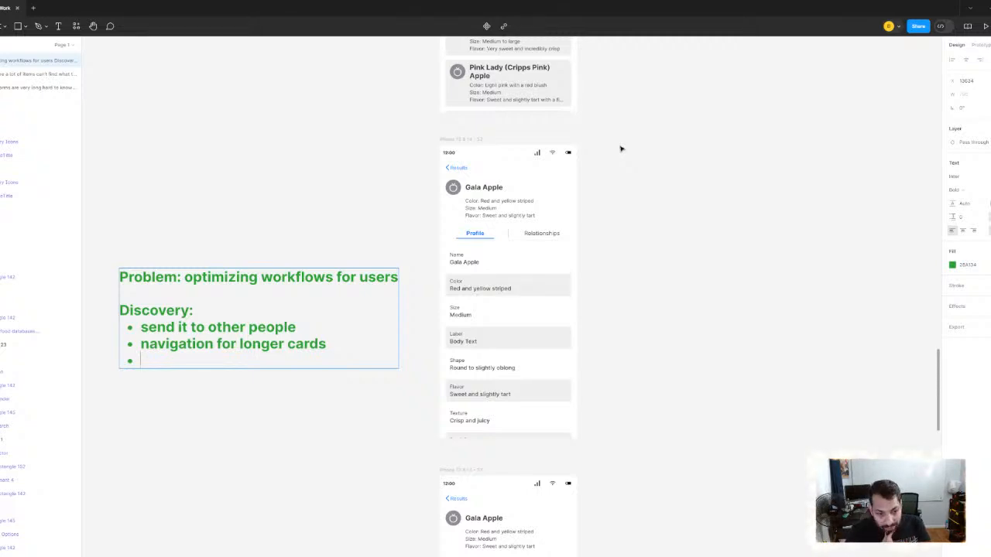
- Replace the "navigation for longer cards" bullet text with "sometimes a lot of information"
{"action": "scroll", "coordinate": [218, 349], "scroll_direction": "up", "scroll_amount": 3}
{"action": "left_click_drag", "start_coordinate": [231, 361], "coordinate": [462, 383]}
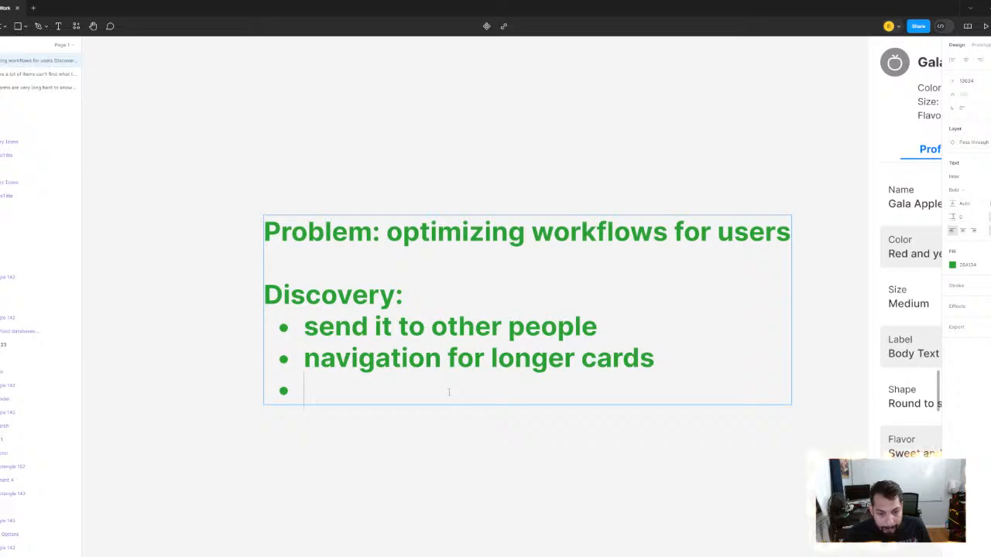
{"action": "left_click_drag", "start_coordinate": [658, 358], "coordinate": [303, 358]}
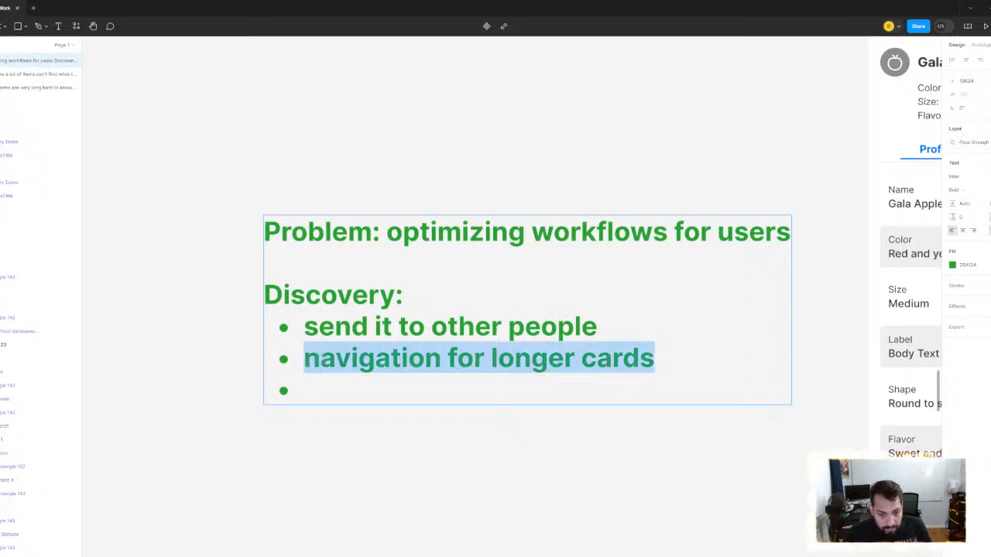
{"action": "type", "text": "sometime"}
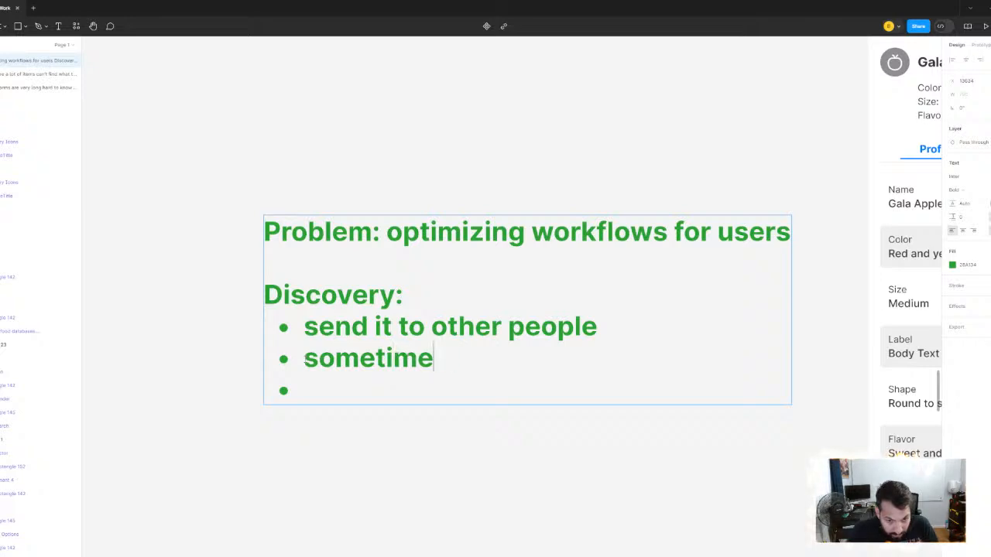
{"action": "type", "text": "s a lot of"}
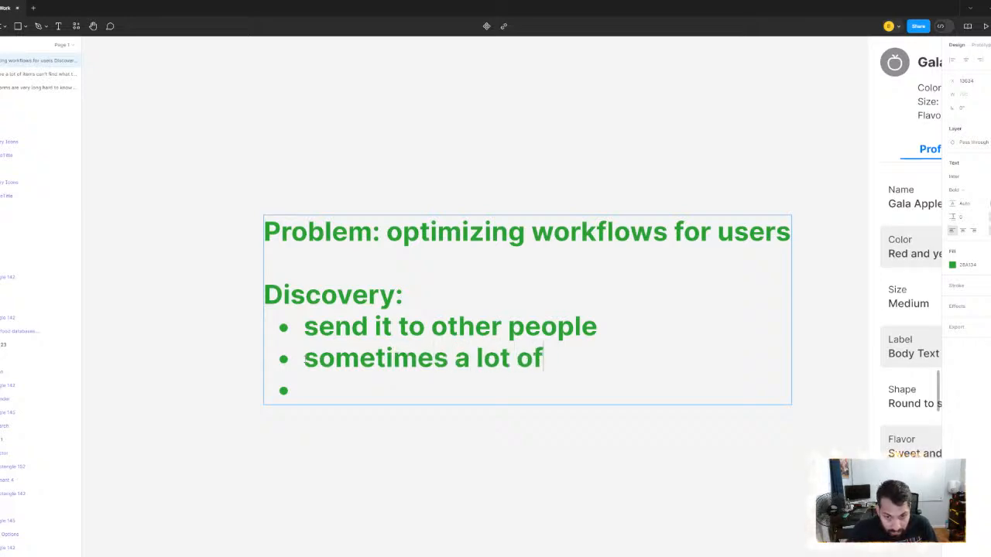
{"action": "type", "text": " information"}
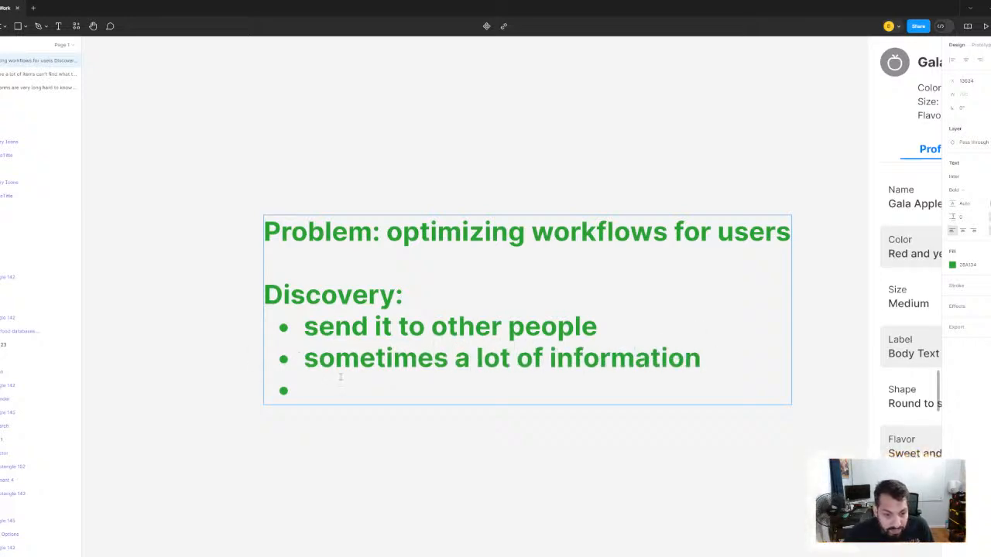
- Fill the empty Discovery bullet with "need to find something specific" and finish editing the note
{"action": "left_click", "coordinate": [341, 378]}
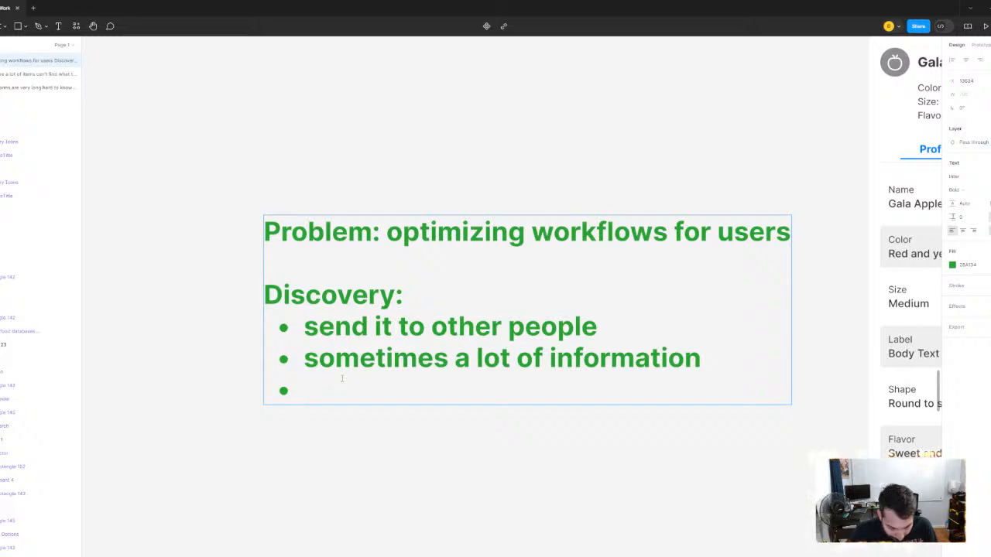
{"action": "type", "text": "need to "}
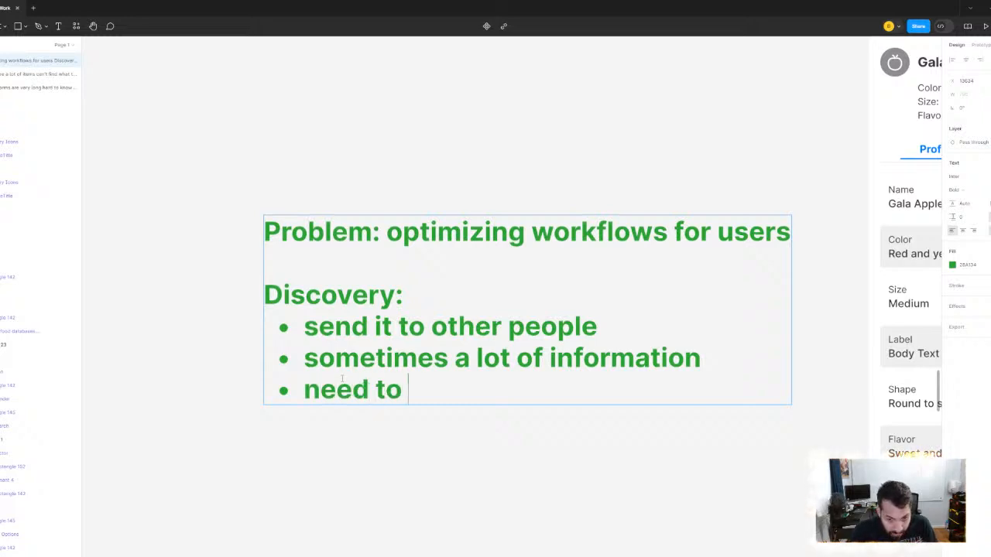
{"action": "type", "text": "find something sp"}
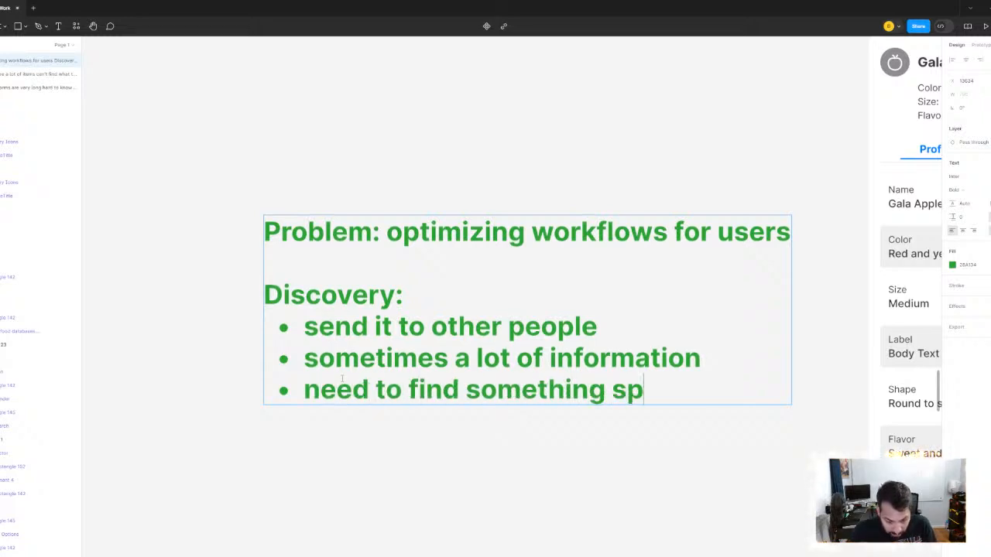
{"action": "type", "text": "ecific"}
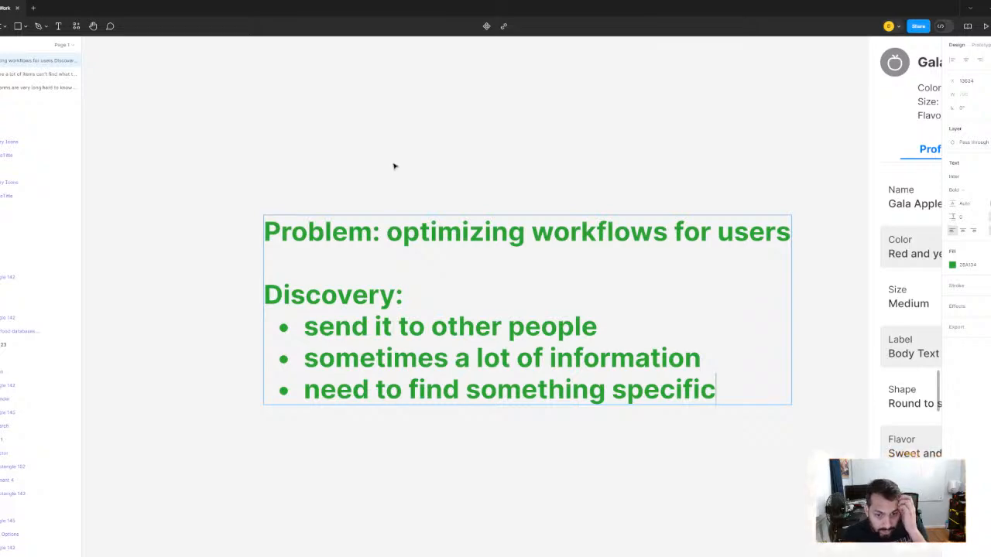
{"action": "key", "text": "Escape"}
{"action": "scroll", "coordinate": [446, 162], "scroll_direction": "down", "scroll_amount": 1}
{"action": "scroll", "coordinate": [479, 152], "scroll_direction": "down", "scroll_amount": 4}
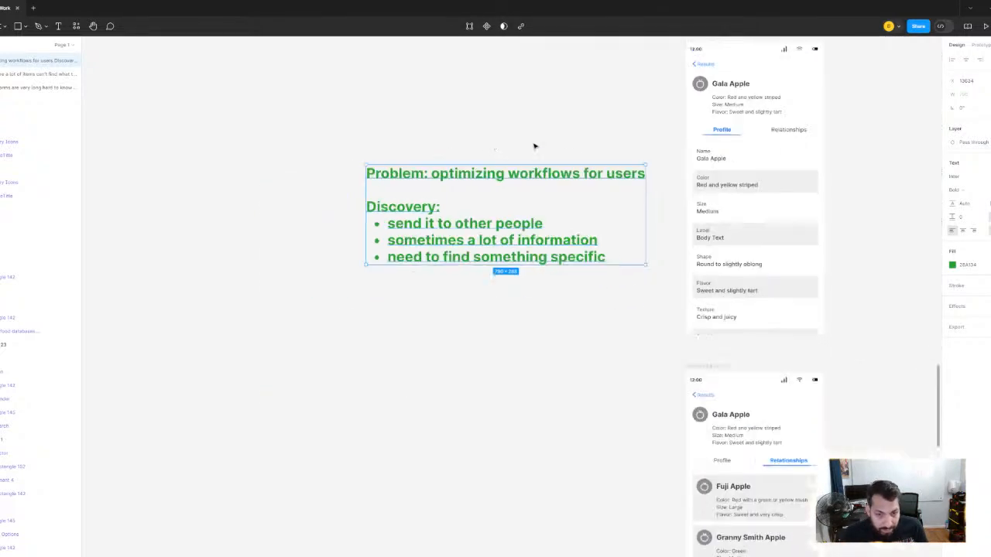
{"action": "scroll", "coordinate": [534, 147], "scroll_direction": "up", "scroll_amount": 2}
{"action": "scroll", "coordinate": [454, 236], "scroll_direction": "right", "scroll_amount": 2}
{"action": "scroll", "coordinate": [453, 236], "scroll_direction": "up", "scroll_amount": 3}
{"action": "scroll", "coordinate": [469, 232], "scroll_direction": "down", "scroll_amount": 1}
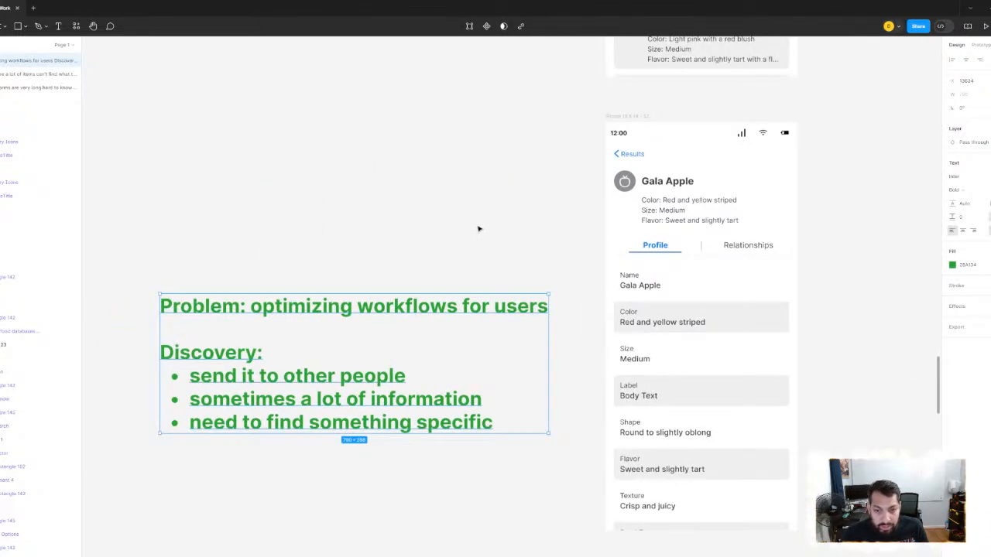
{"action": "key", "text": "Escape"}
{"action": "left_click", "coordinate": [713, 322]}
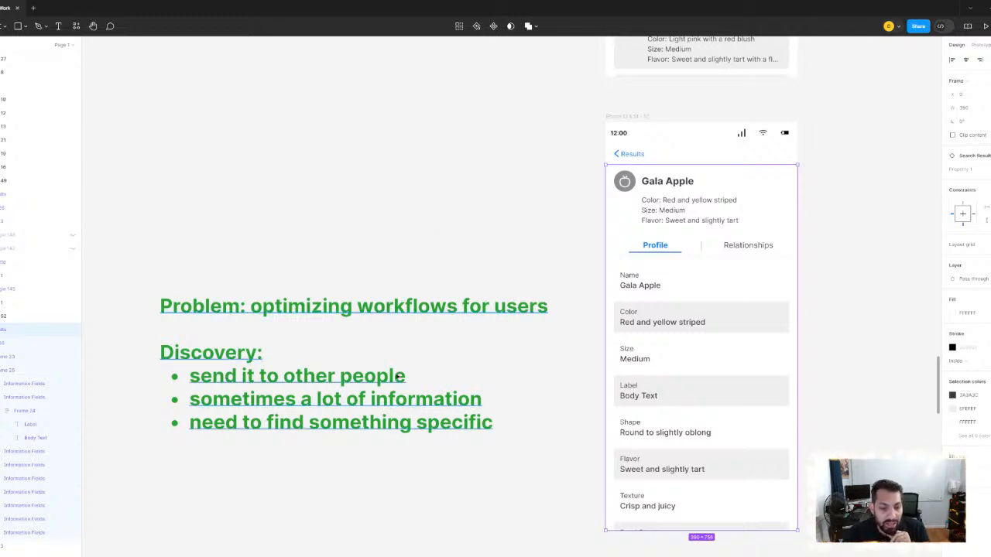
- Insert a "browsing vs. searching (50%)" bullet below "send it to other people" in the optimizing-workflows note's Discovery list
{"action": "left_click", "coordinate": [411, 379]}
{"action": "double_click", "coordinate": [411, 378]}
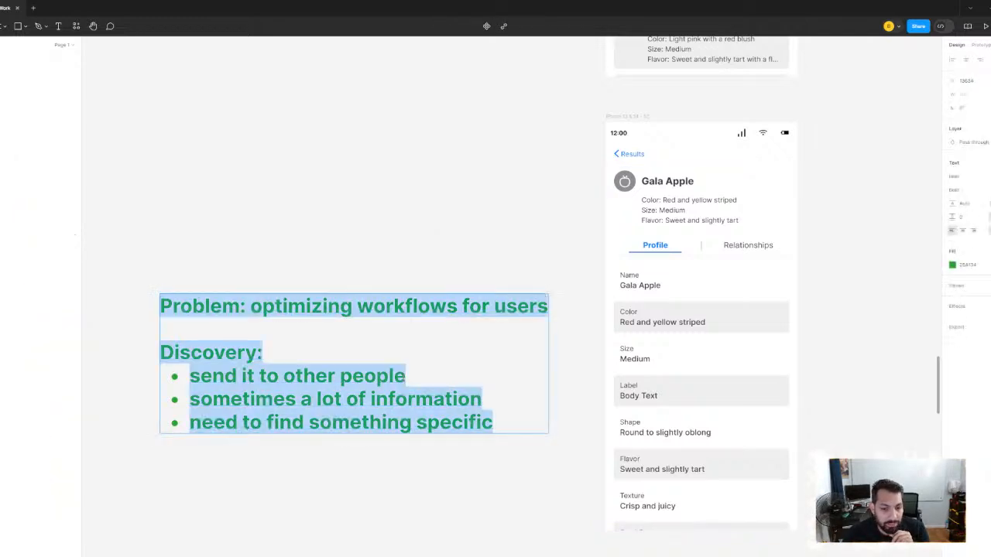
{"action": "triple_click", "coordinate": [410, 377]}
{"action": "left_click", "coordinate": [421, 378]}
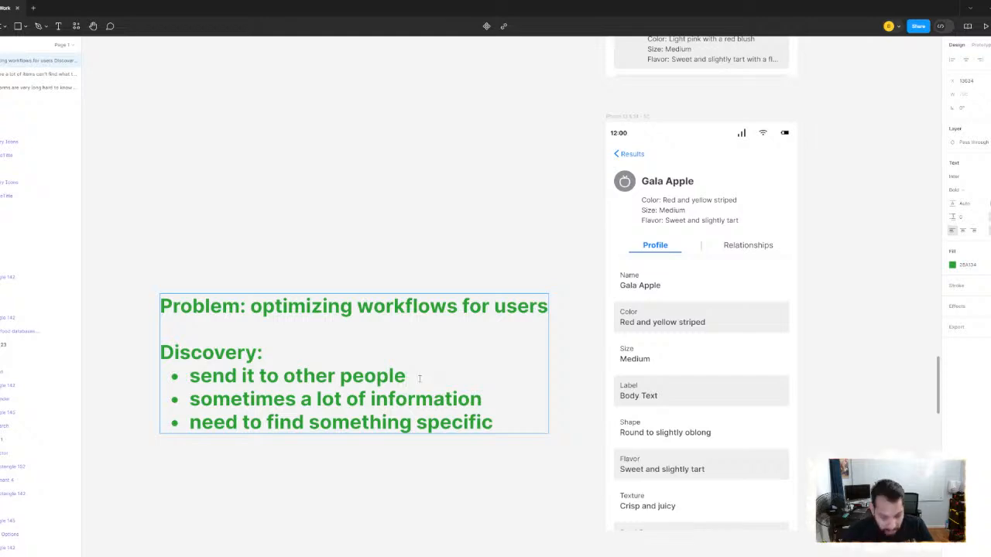
{"action": "key", "text": "Return"}
{"action": "type", "text": "borwsin"}
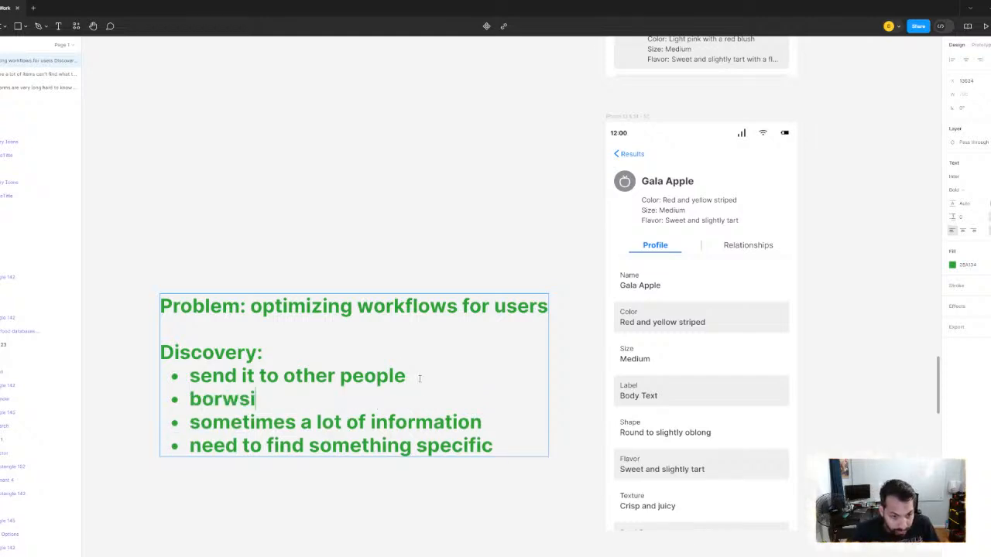
{"action": "key", "text": "BackSpace"}
{"action": "key", "text": "BackSpace"}
{"action": "key", "text": "BackSpace"}
{"action": "key", "text": "BackSpace"}
{"action": "key", "text": "BackSpace"}
{"action": "key", "text": "BackSpace"}
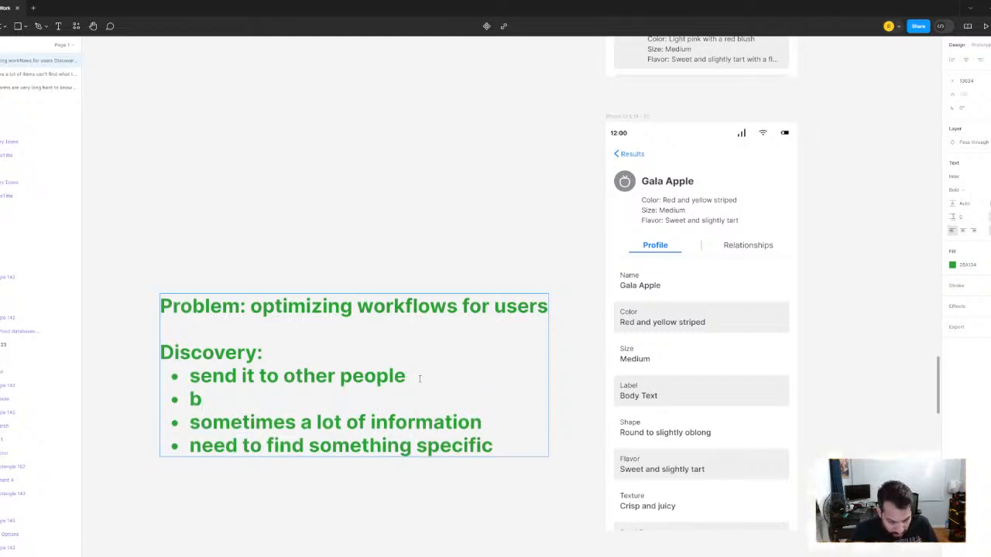
{"action": "type", "text": "rowsing vs. se"}
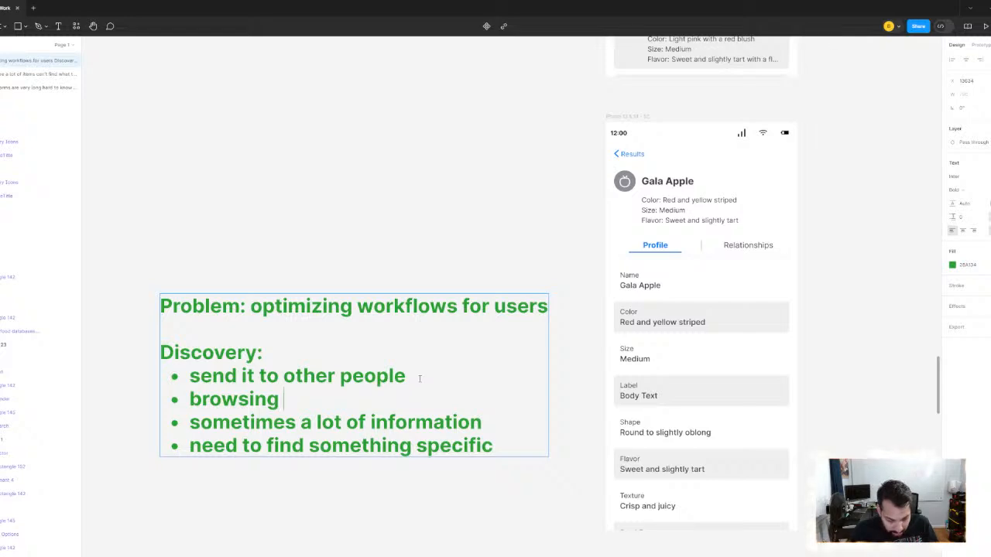
{"action": "type", "text": "sarching"}
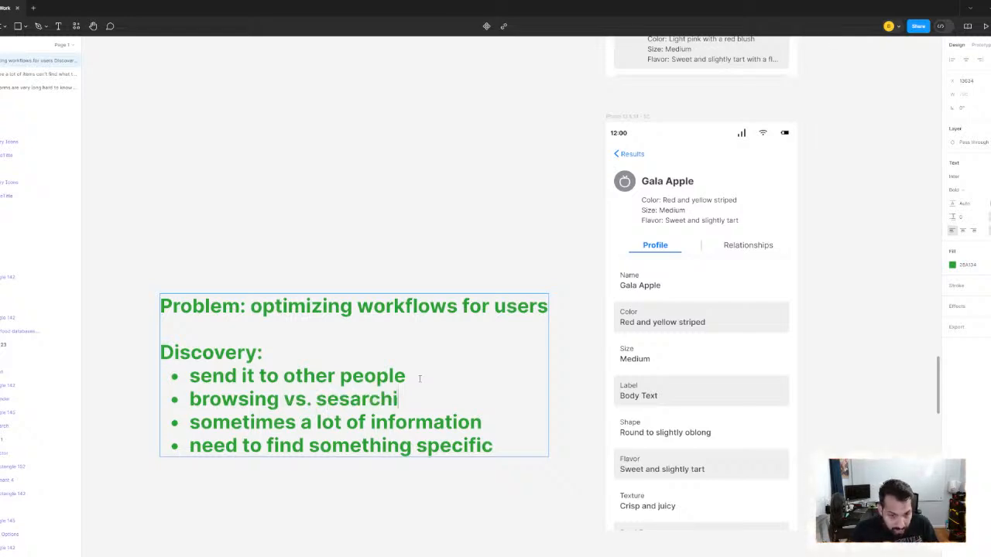
{"action": "key", "text": "BackSpace"}
{"action": "key", "text": "BackSpace"}
{"action": "key", "text": "BackSpace"}
{"action": "key", "text": "BackSpace"}
{"action": "key", "text": "BackSpace"}
{"action": "key", "text": "BackSpace"}
{"action": "key", "text": "BackSpace"}
{"action": "key", "text": "BackSpace"}
{"action": "type", "text": "arching"}
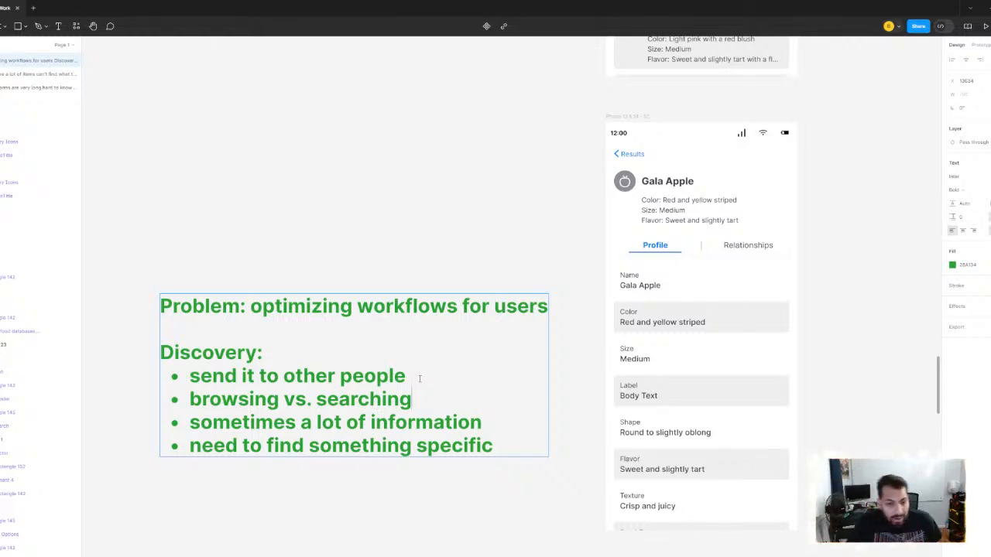
{"action": "type", "text": "("}
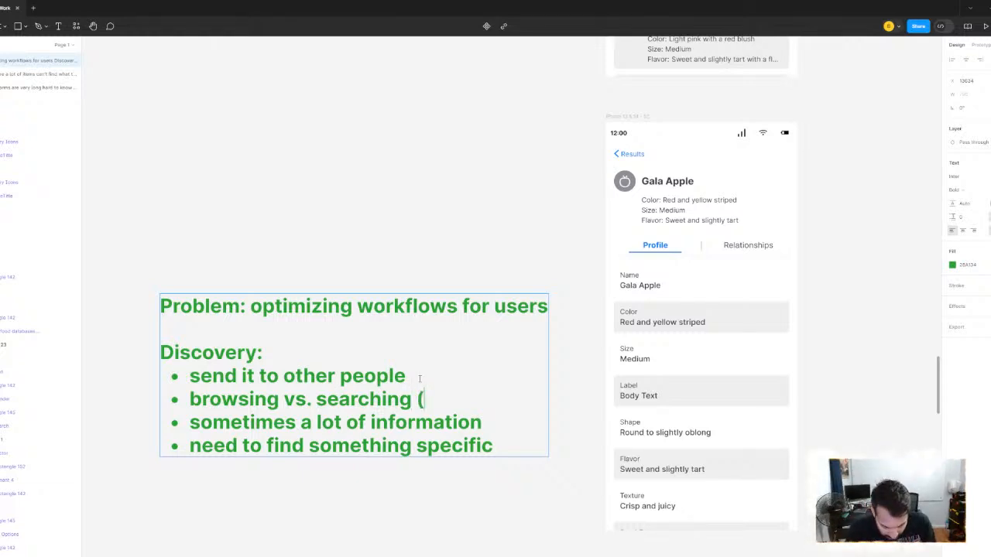
{"action": "type", "text": "50%)"}
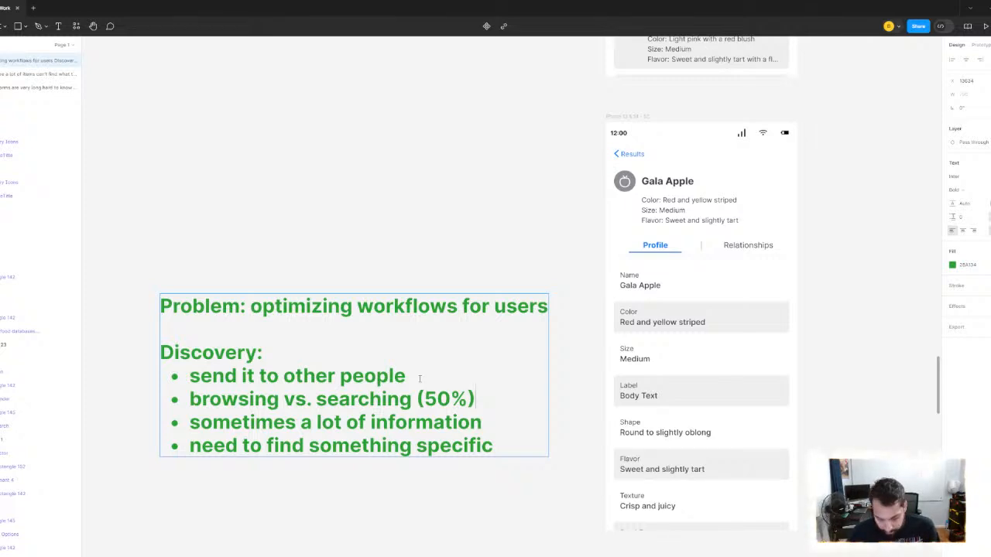
- Add a blank line and a "Features:" heading after the browsing vs. searching bullet, above the remaining two bullets
{"action": "key", "text": "Return"}
{"action": "key", "text": "Return"}
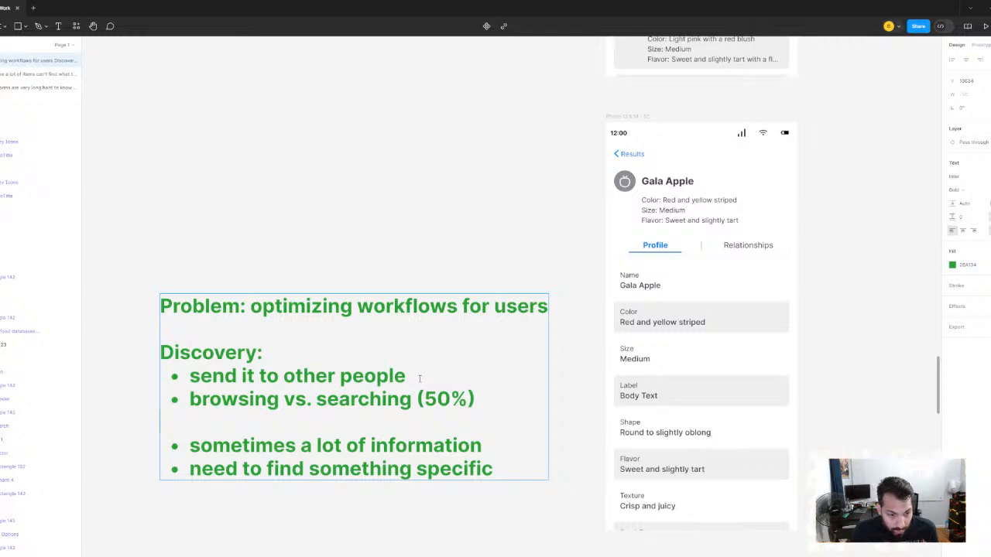
{"action": "key", "text": "Return"}
{"action": "type", "text": "Isdu"}
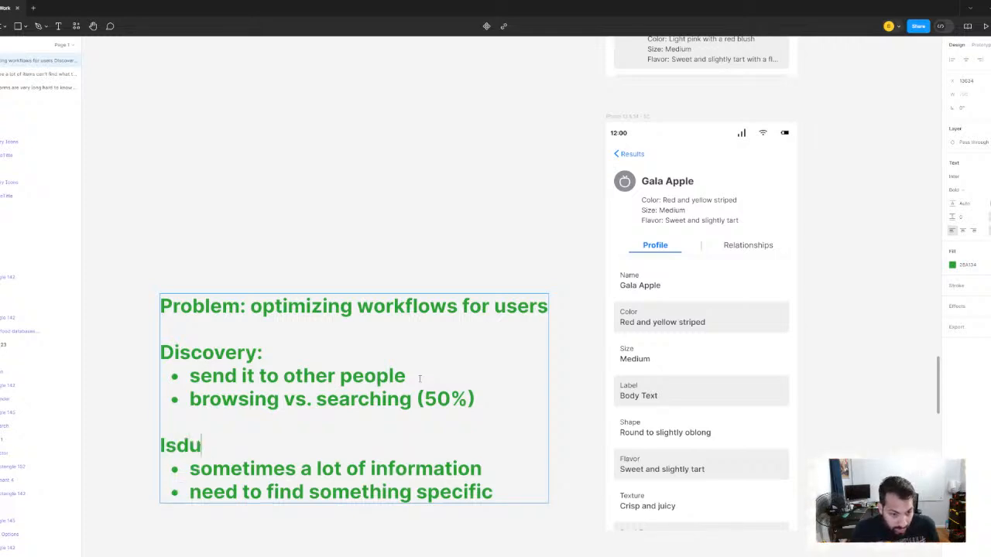
{"action": "key", "text": "BackSpace"}
{"action": "key", "text": "BackSpace"}
{"action": "type", "text": "sues"}
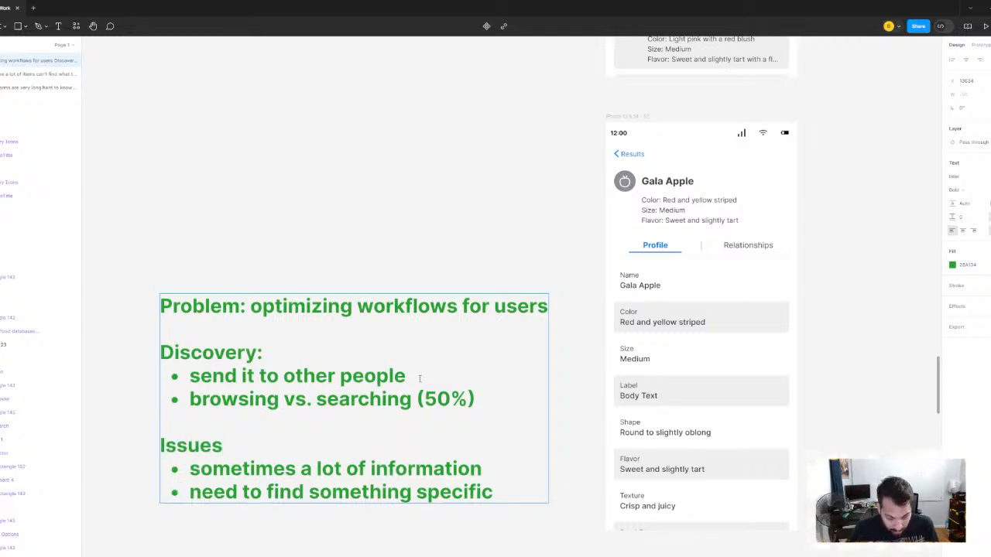
{"action": "type", "text": ":"}
{"action": "key", "text": "BackSpace"}
{"action": "key", "text": "BackSpace"}
{"action": "key", "text": "BackSpace"}
{"action": "key", "text": "BackSpace"}
{"action": "key", "text": "BackSpace"}
{"action": "key", "text": "BackSpace"}
{"action": "key", "text": "BackSpace"}
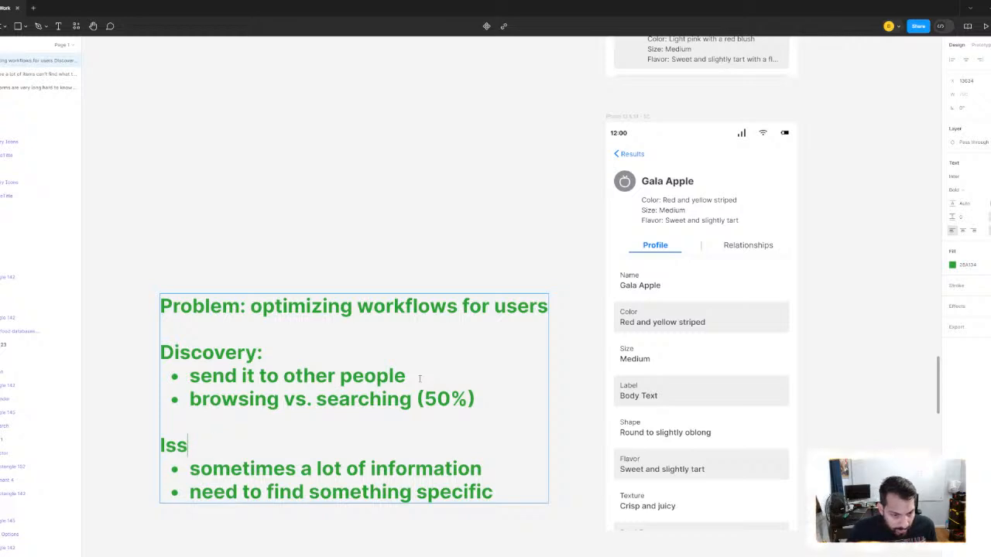
{"action": "type", "text": "Features:"}
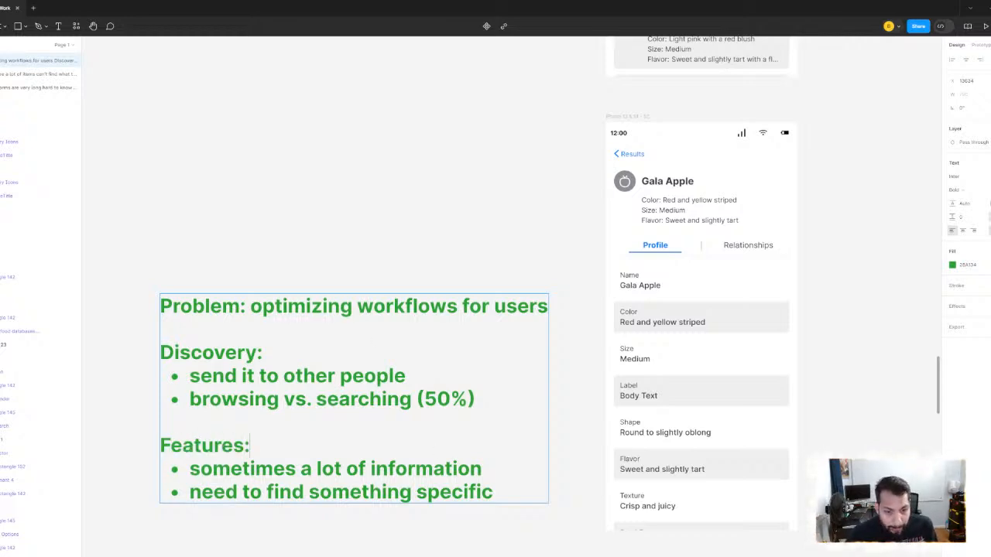
- Replace the "sometimes a lot of information" bullet text under Features with "shareable with others"
{"action": "key", "text": "BackSpace"}
{"action": "key", "text": "BackSpace"}
{"action": "key", "text": "BackSpace"}
{"action": "key", "text": "BackSpace"}
{"action": "key", "text": "BackSpace"}
{"action": "key", "text": "BackSpace"}
{"action": "key", "text": "BackSpace"}
{"action": "key", "text": "BackSpace"}
{"action": "key", "text": "BackSpace"}
{"action": "key", "text": "BackSpace"}
{"action": "key", "text": "BackSpace"}
{"action": "key", "text": "BackSpace"}
{"action": "key", "text": "BackSpace"}
{"action": "key", "text": "BackSpace"}
{"action": "key", "text": "BackSpace"}
{"action": "key", "text": "BackSpace"}
{"action": "key", "text": "BackSpace"}
{"action": "key", "text": "BackSpace"}
{"action": "key", "text": "BackSpace"}
{"action": "key", "text": "BackSpace"}
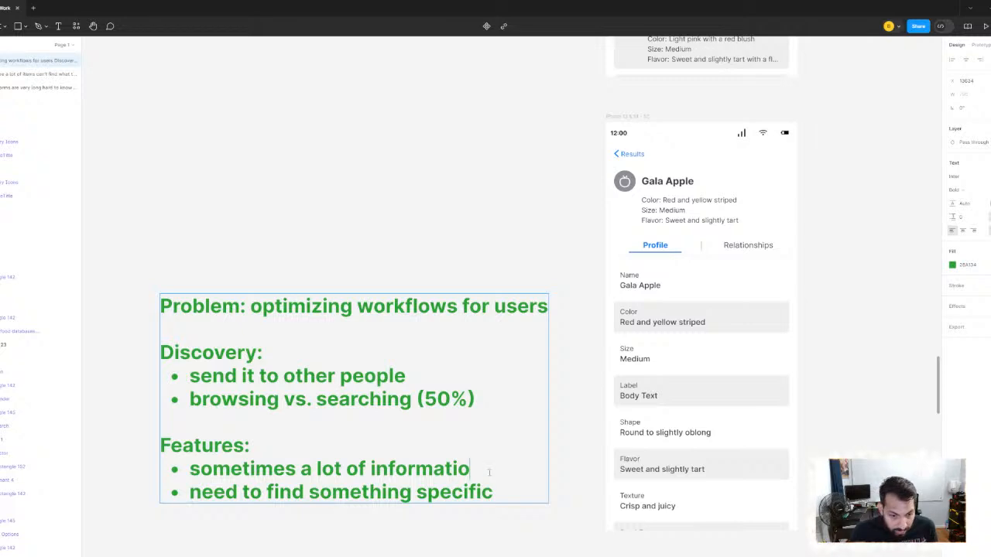
{"action": "key", "text": "BackSpace"}
{"action": "key", "text": "BackSpace"}
{"action": "key", "text": "BackSpace"}
{"action": "key", "text": "BackSpace"}
{"action": "key", "text": "BackSpace"}
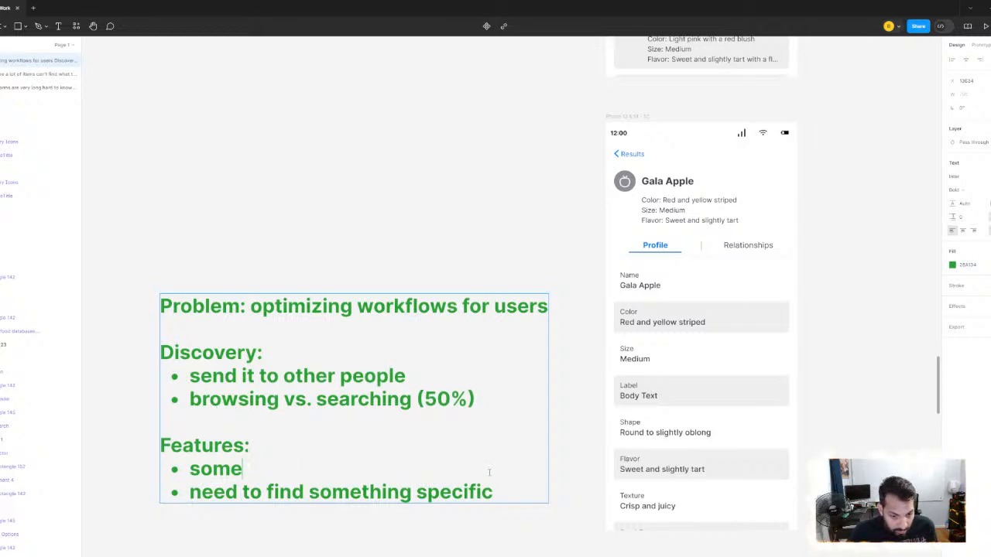
{"action": "type", "text": "ahre"}
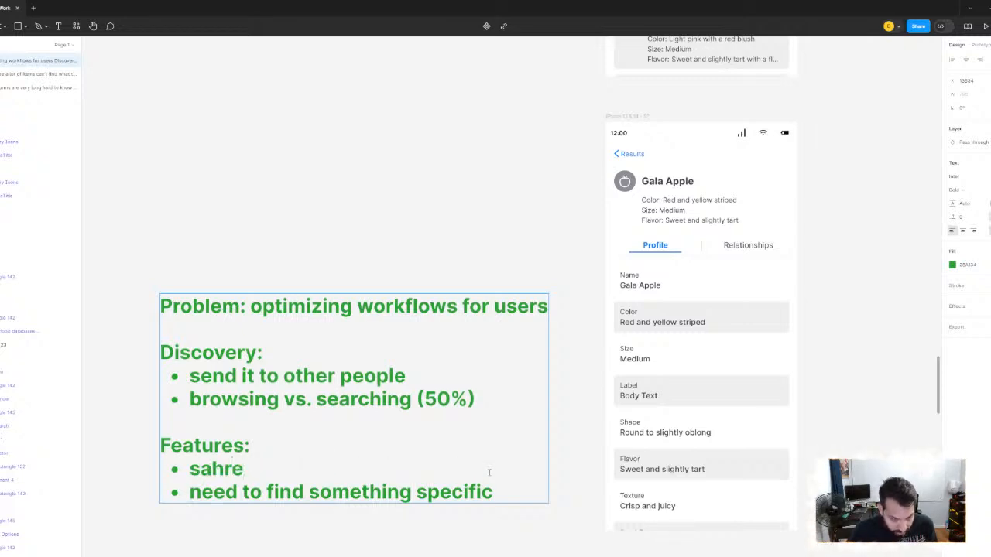
{"action": "key", "text": "BackSpace"}
{"action": "key", "text": "BackSpace"}
{"action": "key", "text": "BackSpace"}
{"action": "key", "text": "BackSpace"}
{"action": "type", "text": "hare"}
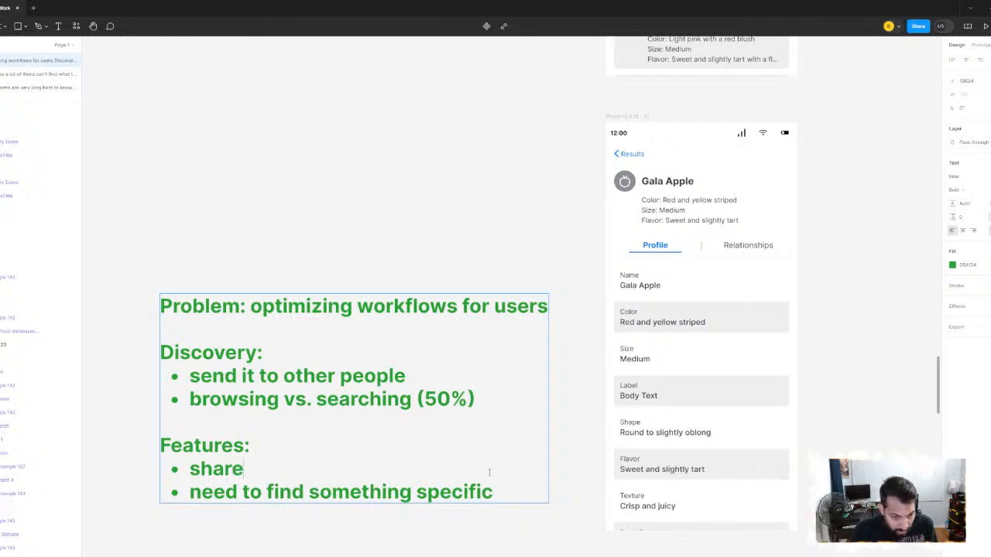
{"action": "type", "text": "able with others"}
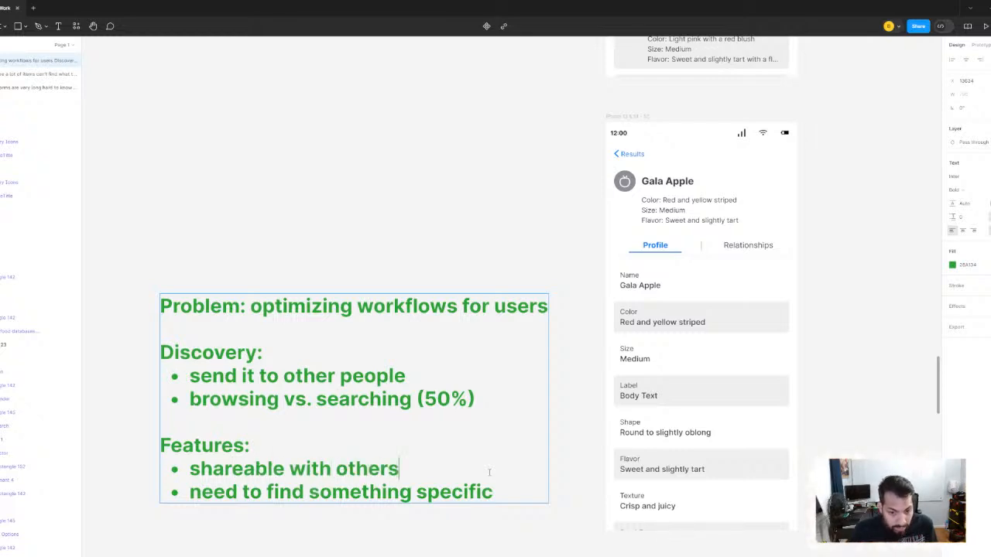
- Add a "saveable" bullet below "shareable with others", followed by an empty bullet
{"action": "key", "text": "Return"}
{"action": "type", "text": "sa"}
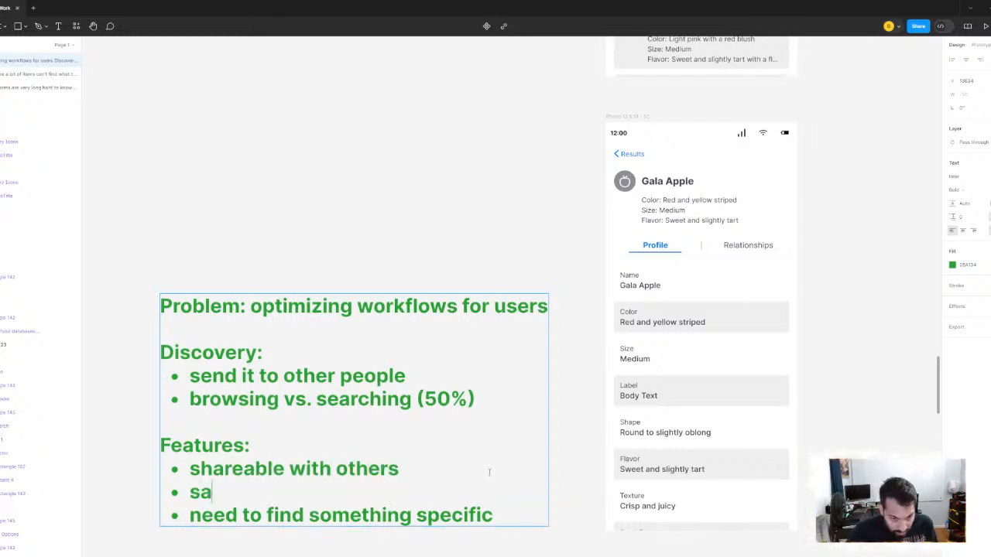
{"action": "type", "text": "veable"}
{"action": "key", "text": "BackSpace"}
{"action": "key", "text": "BackSpace"}
{"action": "key", "text": "BackSpace"}
{"action": "key", "text": "BackSpace"}
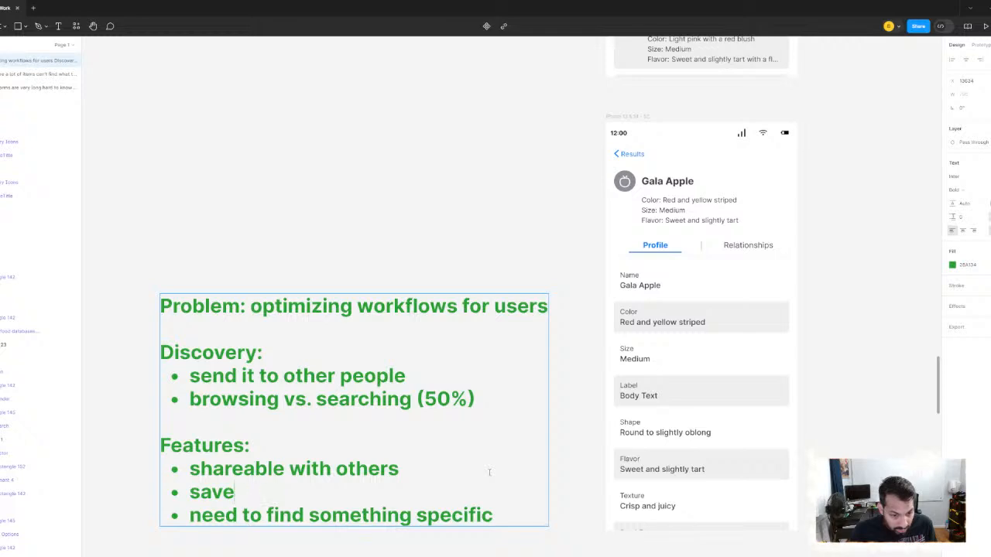
{"action": "type", "text": "able"}
{"action": "key", "text": "Return"}
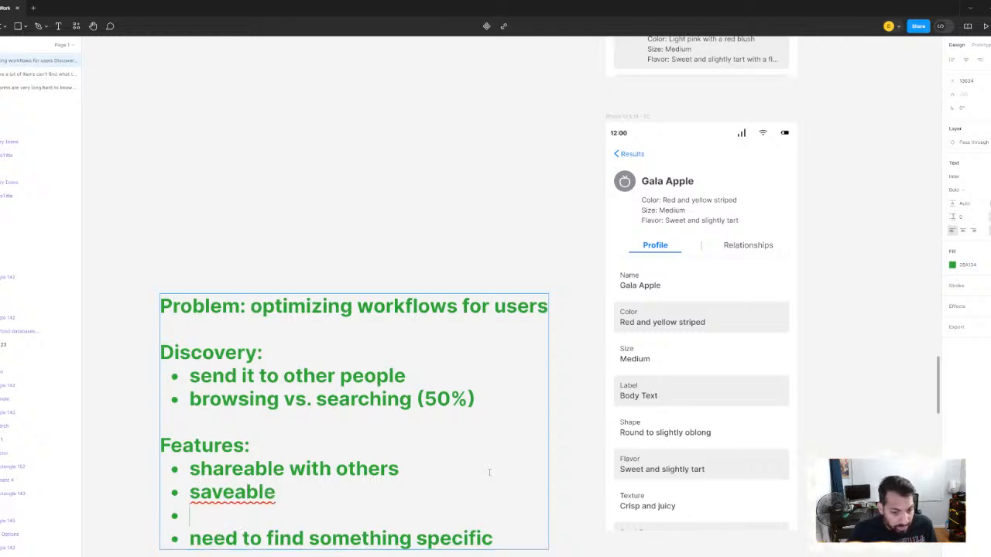
- Reword the "saveable" bullet in the Features list as "save option"
{"action": "right_click", "coordinate": [236, 492]}
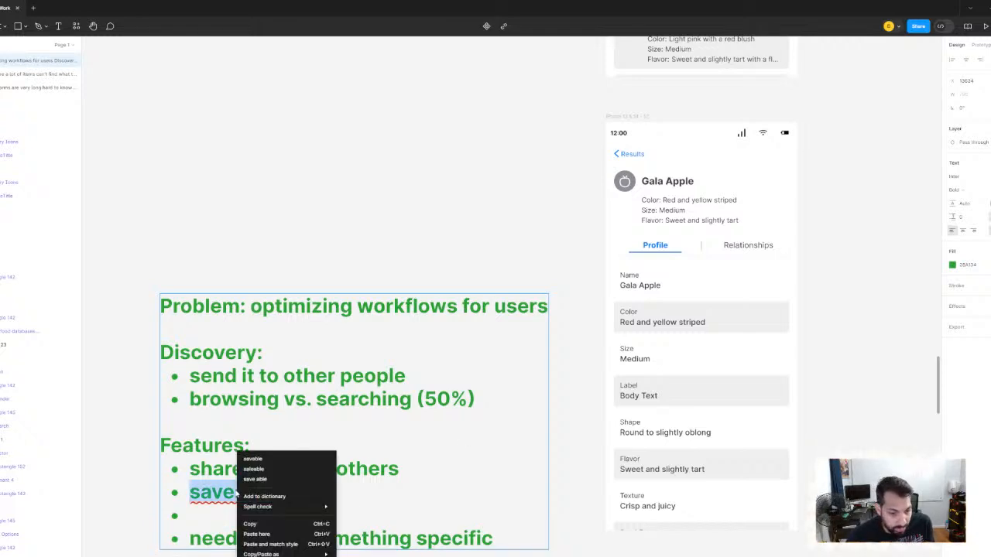
{"action": "key", "text": "Escape"}
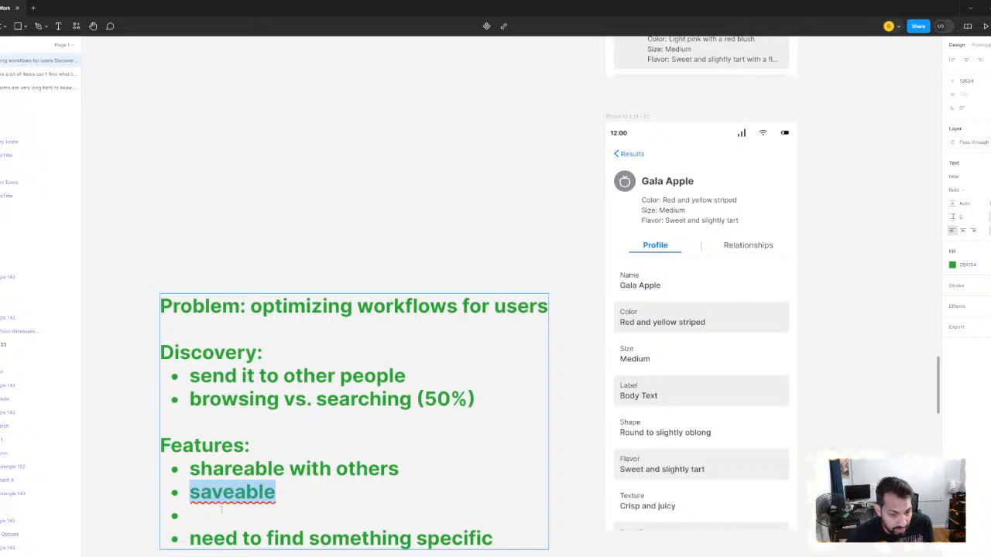
{"action": "left_click", "coordinate": [295, 491]}
{"action": "key", "text": "BackSpace"}
{"action": "key", "text": "BackSpace"}
{"action": "key", "text": "BackSpace"}
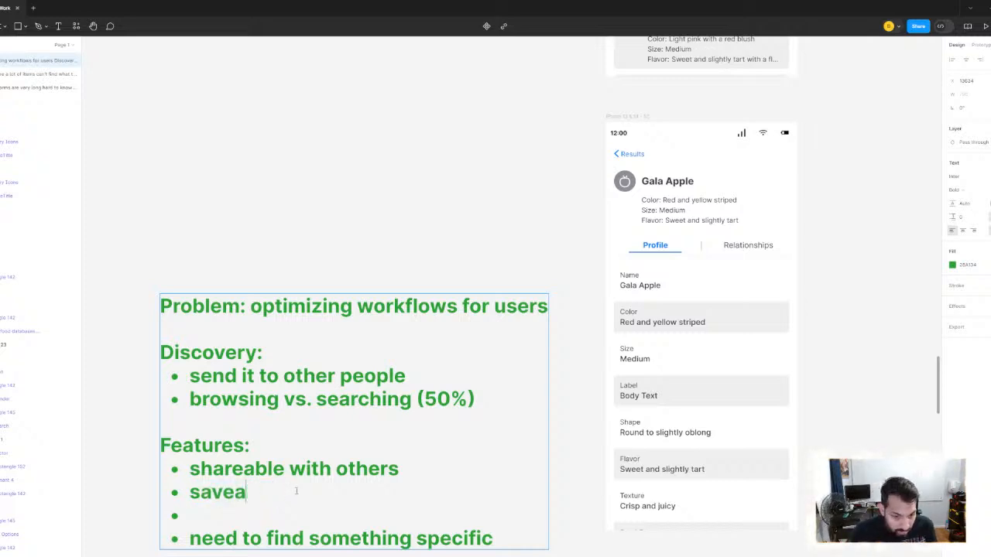
{"action": "key", "text": "BackSpace"}
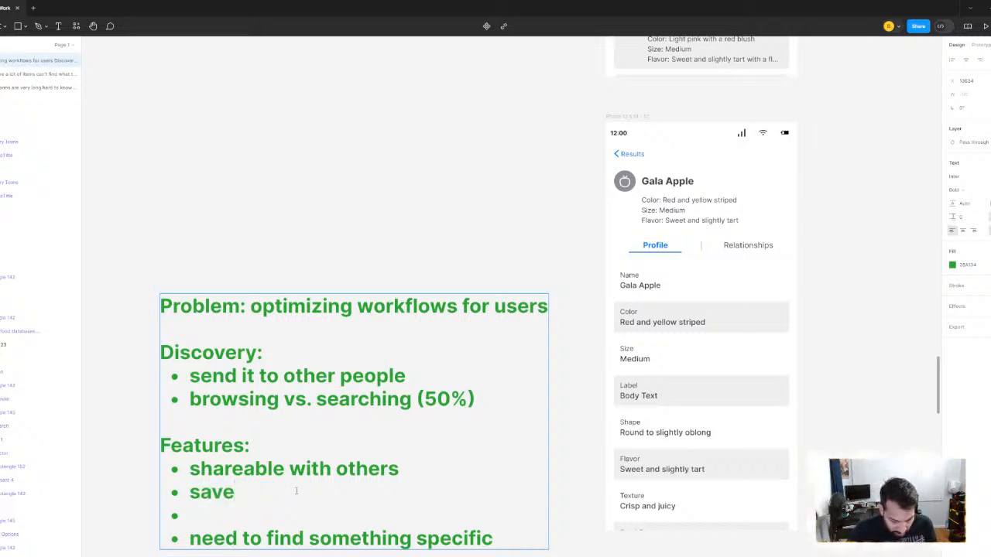
{"action": "type", "text": "option"}
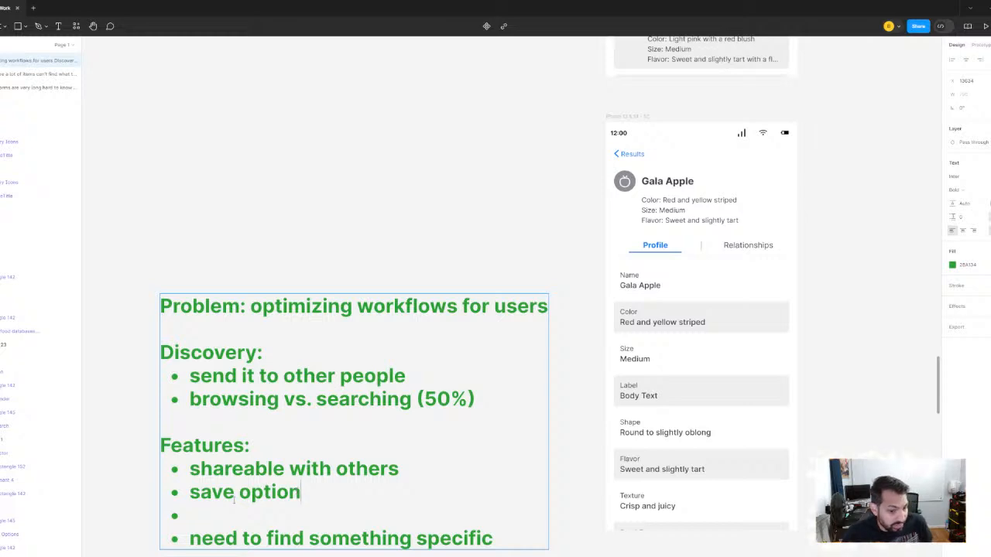
- Fill the empty Features bullet with "better navigation" and add a "search feature" bullet below it
{"action": "left_click", "coordinate": [225, 511]}
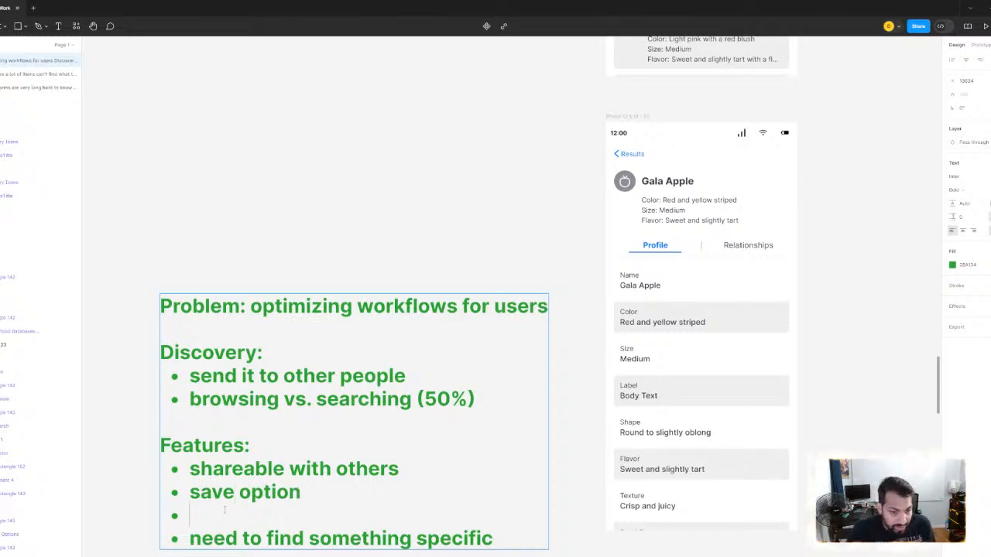
{"action": "type", "text": "better "}
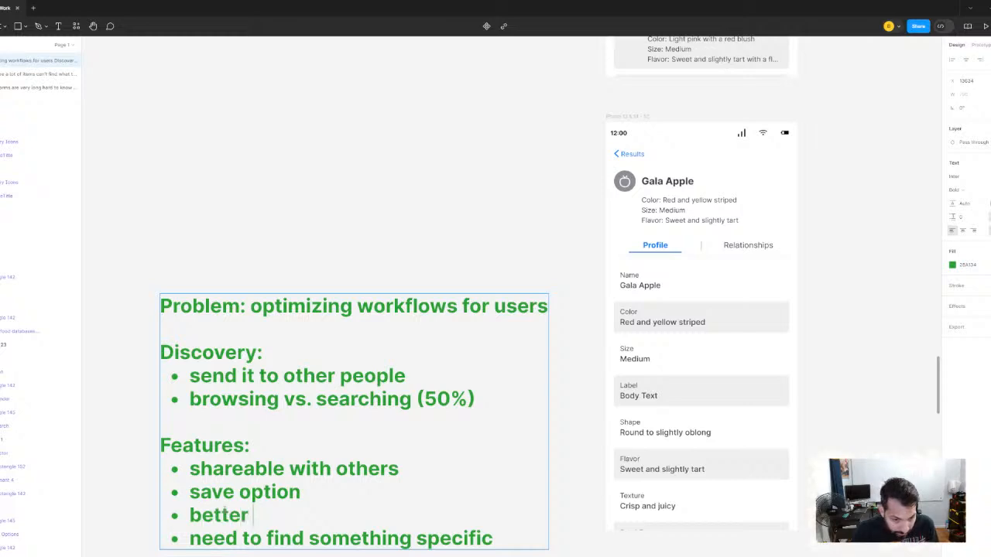
{"action": "type", "text": "navigation"}
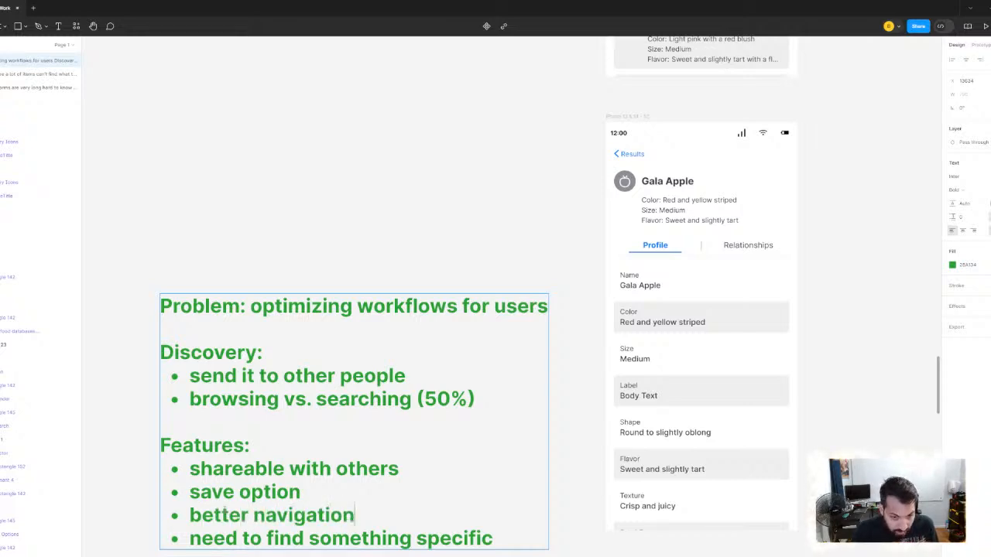
{"action": "key", "text": "Return"}
{"action": "type", "text": "search"}
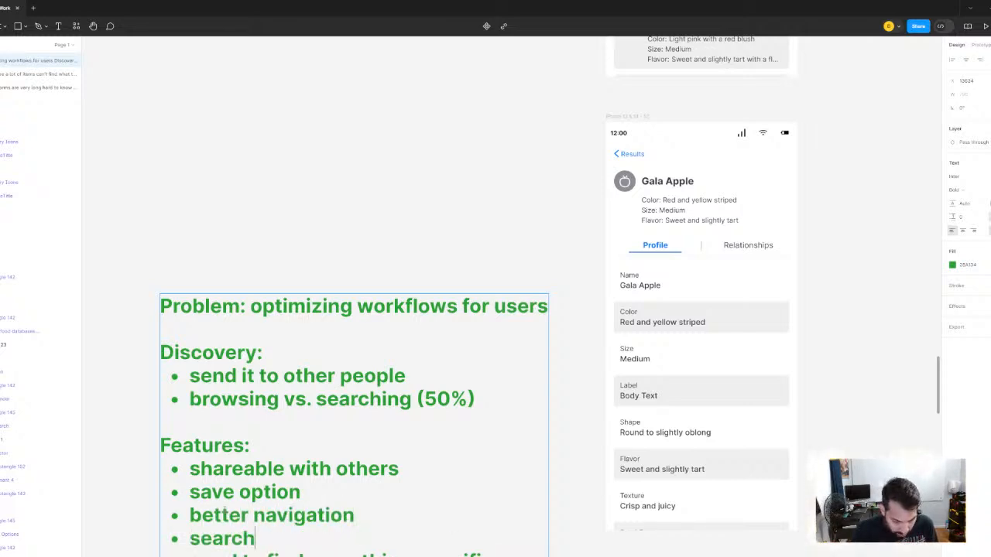
{"action": "type", "text": " feature"}
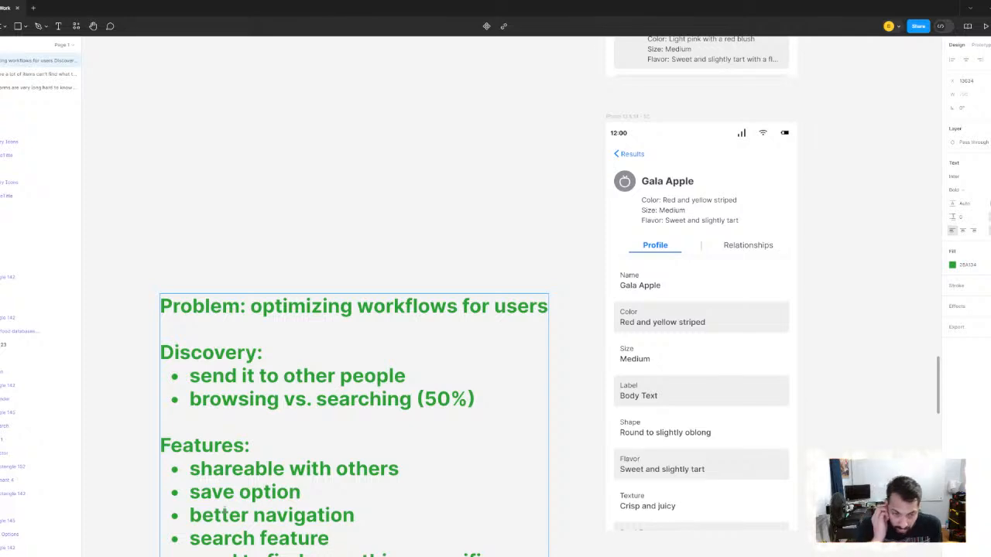
{"action": "scroll", "coordinate": [225, 512], "scroll_direction": "up", "scroll_amount": 1}
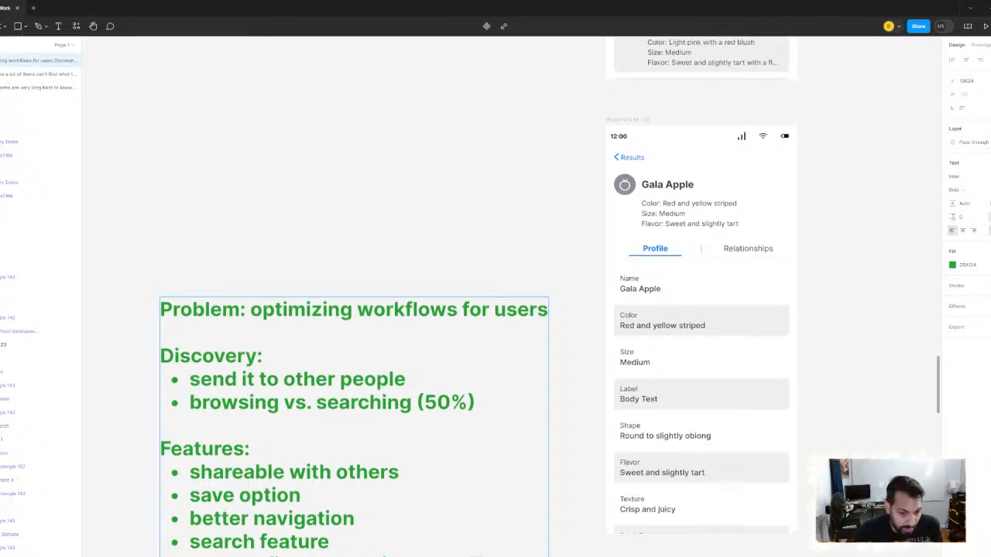
- Change the "search feature" bullet in the Features list to "keyword search"
{"action": "left_click", "coordinate": [197, 547]}
{"action": "key", "text": "Left"}
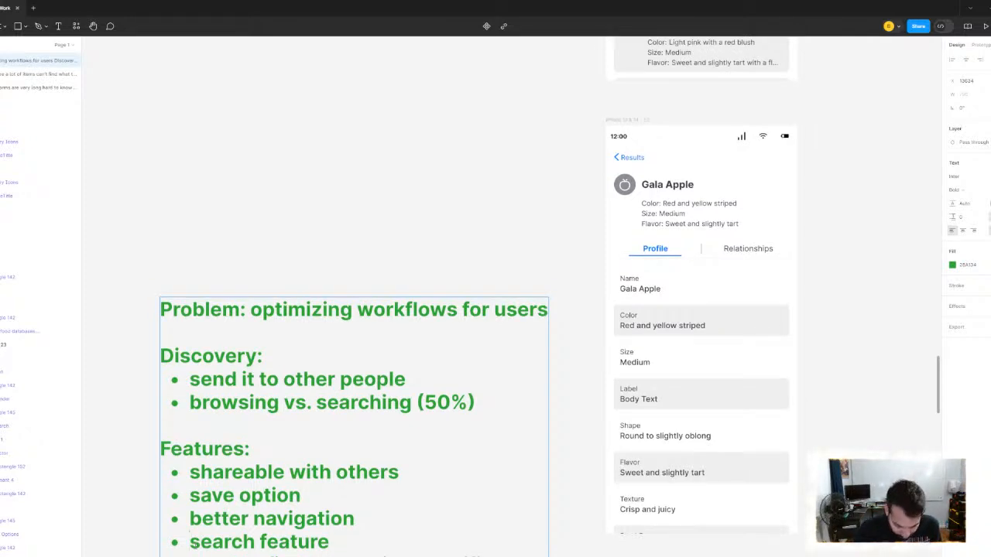
{"action": "type", "text": "keywr"}
{"action": "key", "text": "BackSpace"}
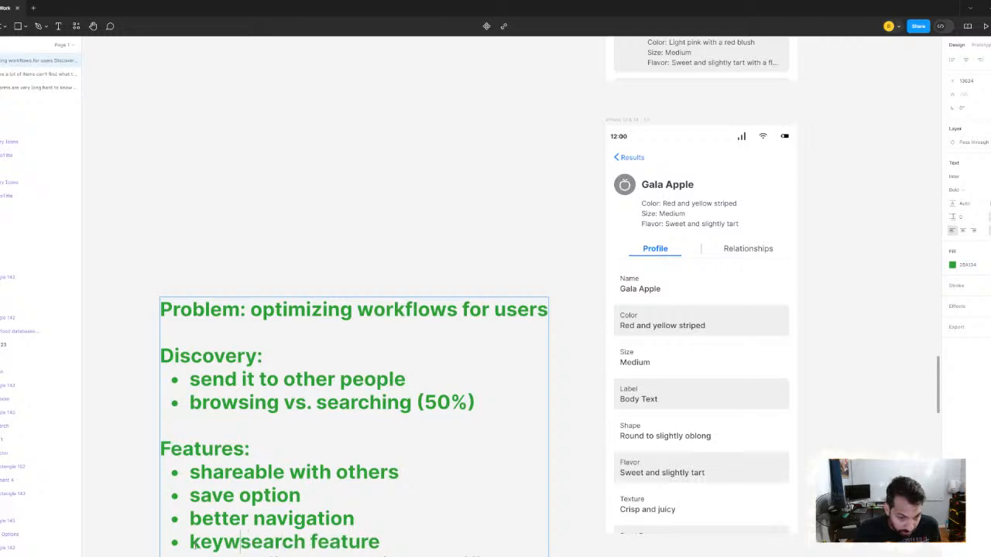
{"action": "type", "text": "ord"}
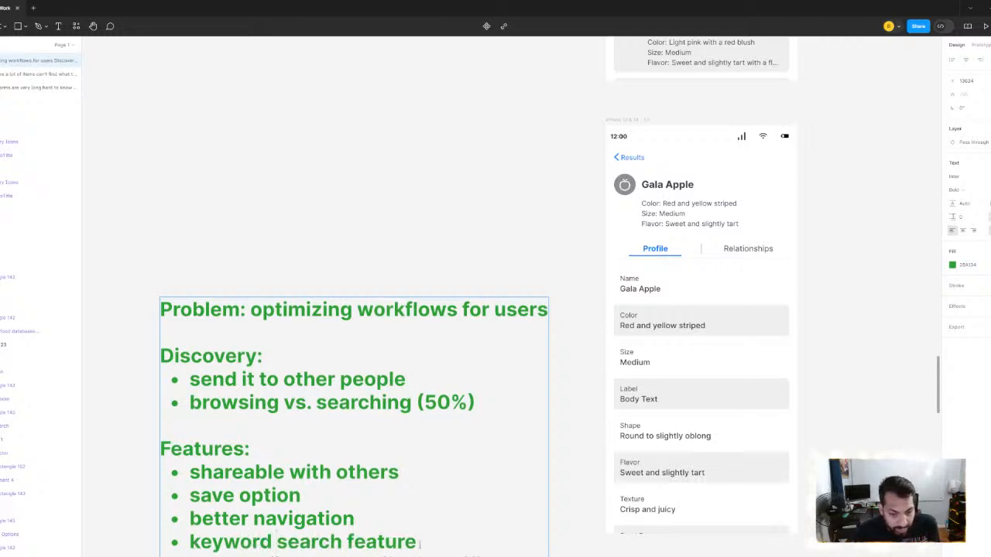
{"action": "key", "text": "BackSpace"}
{"action": "key", "text": "BackSpace"}
{"action": "key", "text": "BackSpace"}
{"action": "key", "text": "BackSpace"}
{"action": "key", "text": "BackSpace"}
{"action": "key", "text": "BackSpace"}
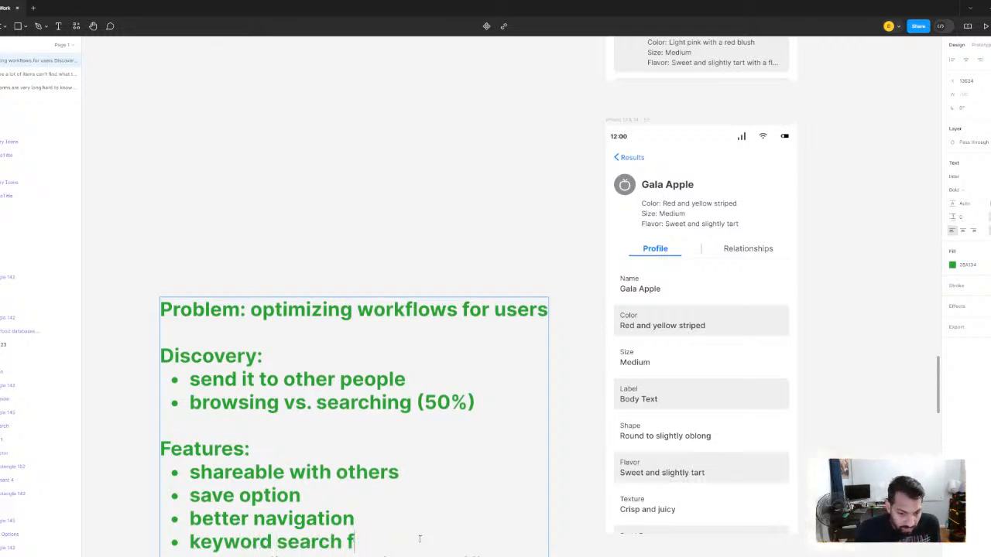
{"action": "key", "text": "BackSpace"}
{"action": "key", "text": "BackSpace"}
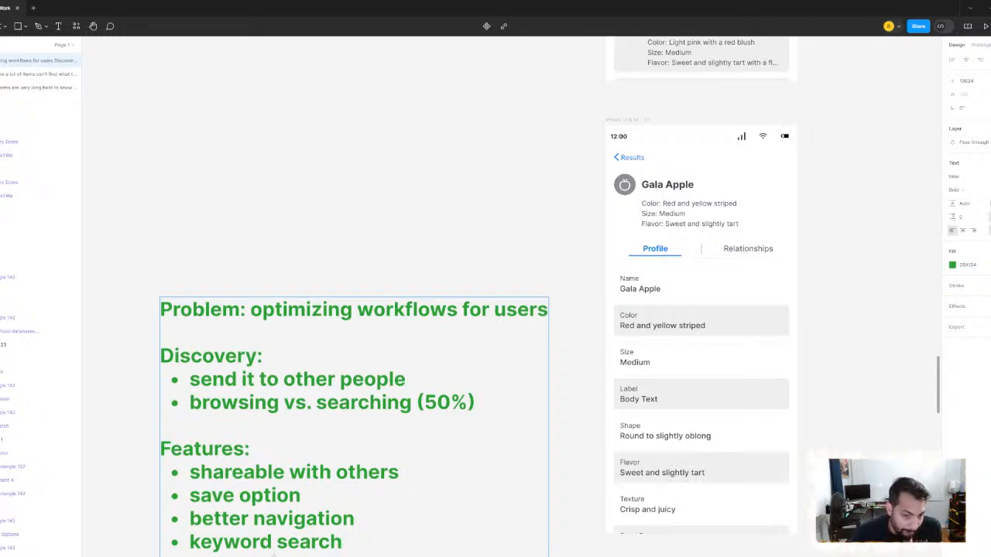
- Remove the leftover text below the "keyword search" bullet and finish editing the note
{"action": "key", "text": "BackSpace"}
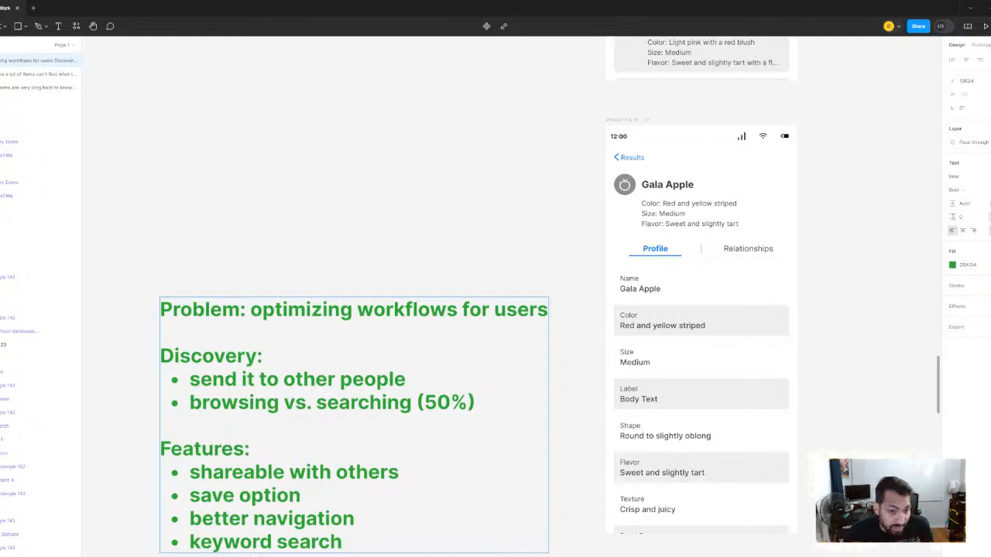
{"action": "key", "text": "Escape"}
{"action": "left_click", "coordinate": [450, 202]}
- Find the navigation bar variants in Component 3 and inspect the Page Title variant with two icon placeholders
{"action": "scroll", "coordinate": [462, 187], "scroll_direction": "down", "scroll_amount": 2}
{"action": "scroll", "coordinate": [478, 237], "scroll_direction": "right", "scroll_amount": 1}
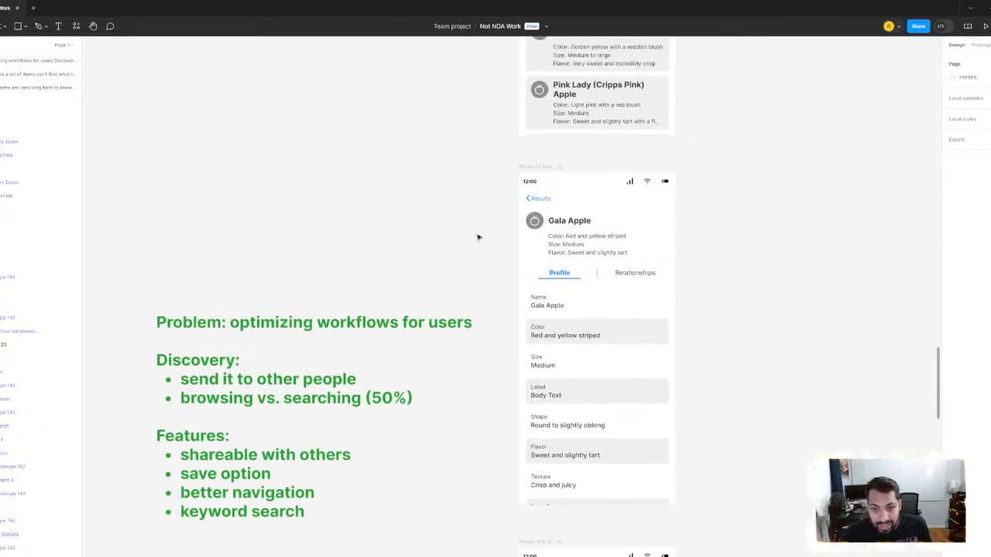
{"action": "scroll", "coordinate": [600, 216], "scroll_direction": "down", "scroll_amount": 3}
{"action": "scroll", "coordinate": [579, 234], "scroll_direction": "up", "scroll_amount": 2}
{"action": "scroll", "coordinate": [545, 254], "scroll_direction": "up", "scroll_amount": 15}
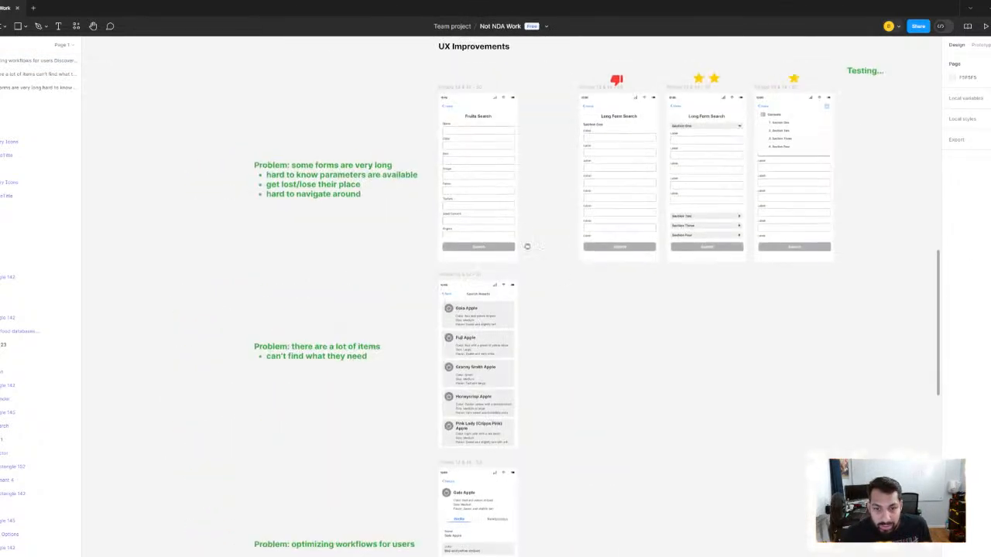
{"action": "scroll", "coordinate": [559, 356], "scroll_direction": "down", "scroll_amount": 3}
{"action": "scroll", "coordinate": [431, 369], "scroll_direction": "up", "scroll_amount": 5}
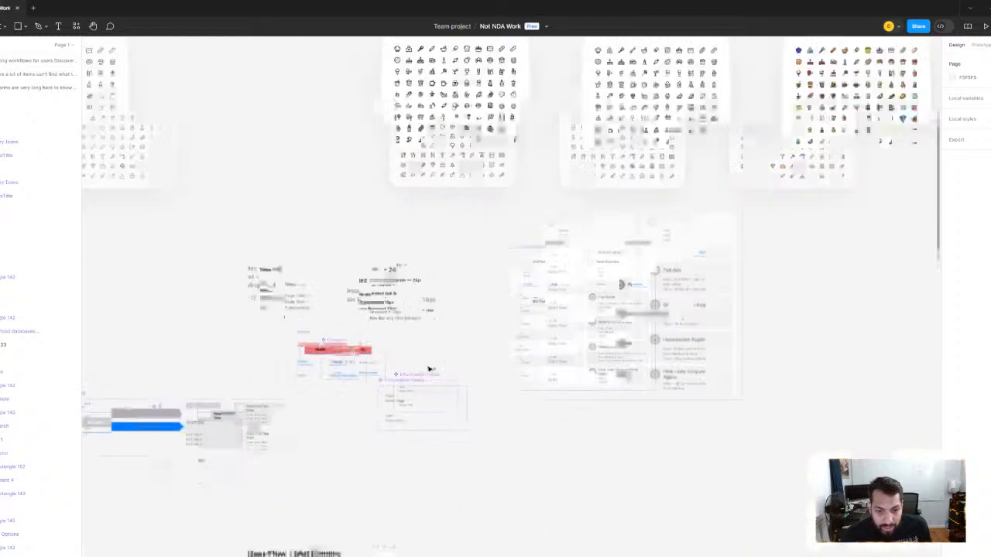
{"action": "scroll", "coordinate": [571, 314], "scroll_direction": "left", "scroll_amount": 5}
{"action": "scroll", "coordinate": [571, 314], "scroll_direction": "down", "scroll_amount": 1}
{"action": "scroll", "coordinate": [267, 369], "scroll_direction": "up", "scroll_amount": 2}
{"action": "left_click_drag", "start_coordinate": [285, 370], "coordinate": [770, 292]}
{"action": "left_click_drag", "start_coordinate": [276, 291], "coordinate": [599, 343]}
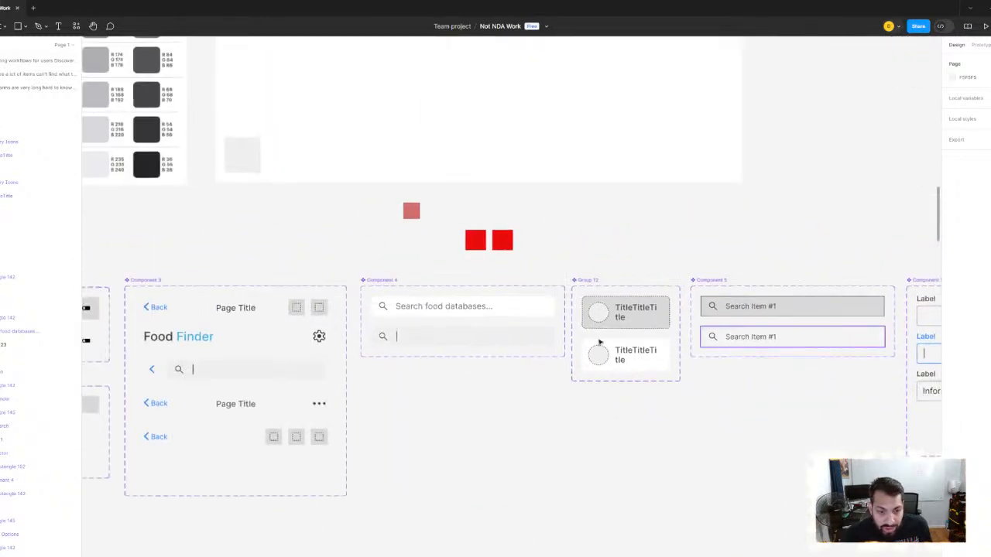
{"action": "left_click_drag", "start_coordinate": [205, 395], "coordinate": [467, 362]}
{"action": "scroll", "coordinate": [492, 367], "scroll_direction": "up", "scroll_amount": 1}
{"action": "scroll", "coordinate": [492, 368], "scroll_direction": "up", "scroll_amount": 2}
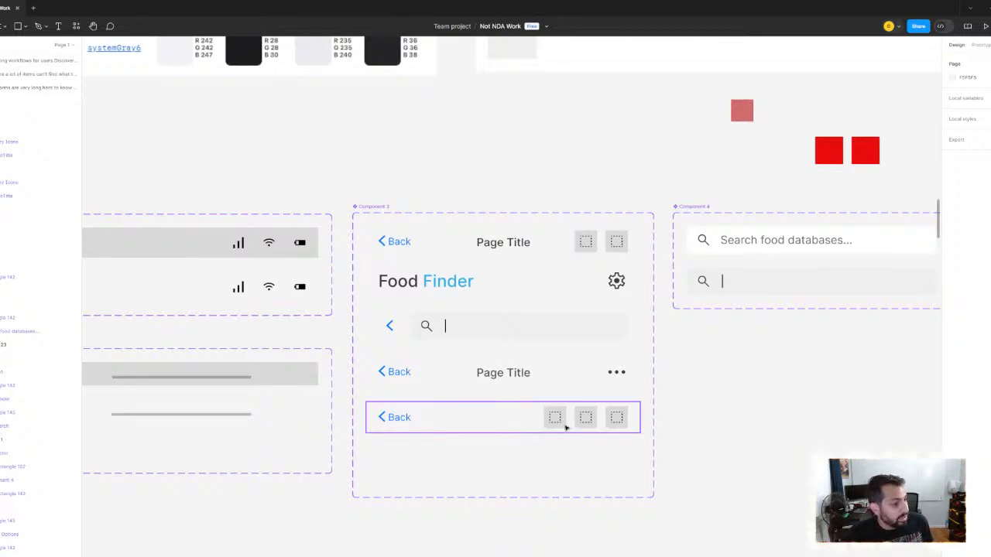
{"action": "left_click", "coordinate": [555, 256]}
- Review the mid-fidelity Search Results and Info Card screens, along with the Gala Apple Profile screen under UX Improvements
{"action": "scroll", "coordinate": [678, 379], "scroll_direction": "down", "scroll_amount": 3}
{"action": "scroll", "coordinate": [678, 380], "scroll_direction": "down", "scroll_amount": 3}
{"action": "left_click_drag", "start_coordinate": [677, 379], "coordinate": [550, 302]}
{"action": "left_click_drag", "start_coordinate": [774, 503], "coordinate": [337, 104]}
{"action": "scroll", "coordinate": [420, 145], "scroll_direction": "down", "scroll_amount": 5}
{"action": "scroll", "coordinate": [518, 323], "scroll_direction": "down", "scroll_amount": 3}
{"action": "scroll", "coordinate": [518, 323], "scroll_direction": "left", "scroll_amount": 5}
{"action": "scroll", "coordinate": [472, 327], "scroll_direction": "up", "scroll_amount": 8}
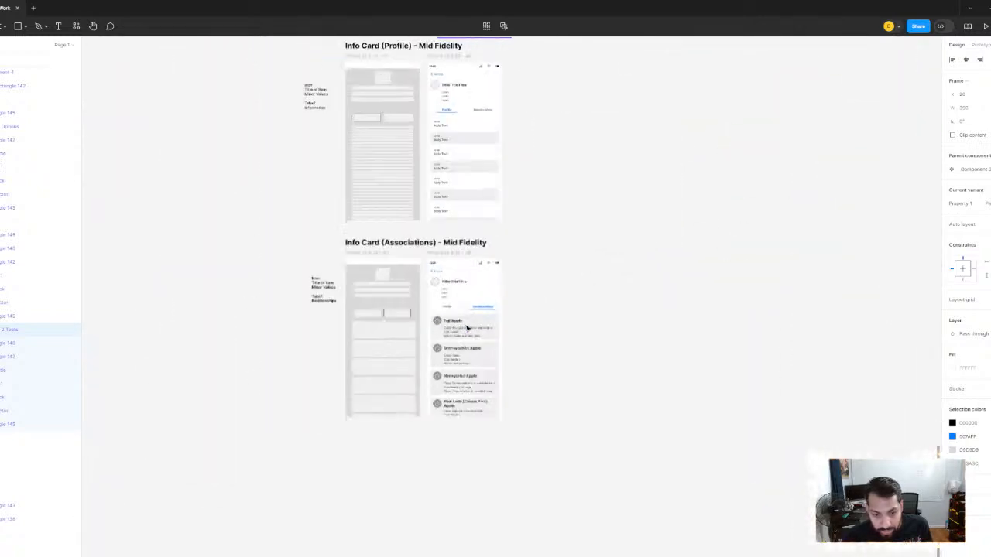
{"action": "scroll", "coordinate": [541, 316], "scroll_direction": "down", "scroll_amount": 5}
{"action": "scroll", "coordinate": [581, 330], "scroll_direction": "up", "scroll_amount": 5}
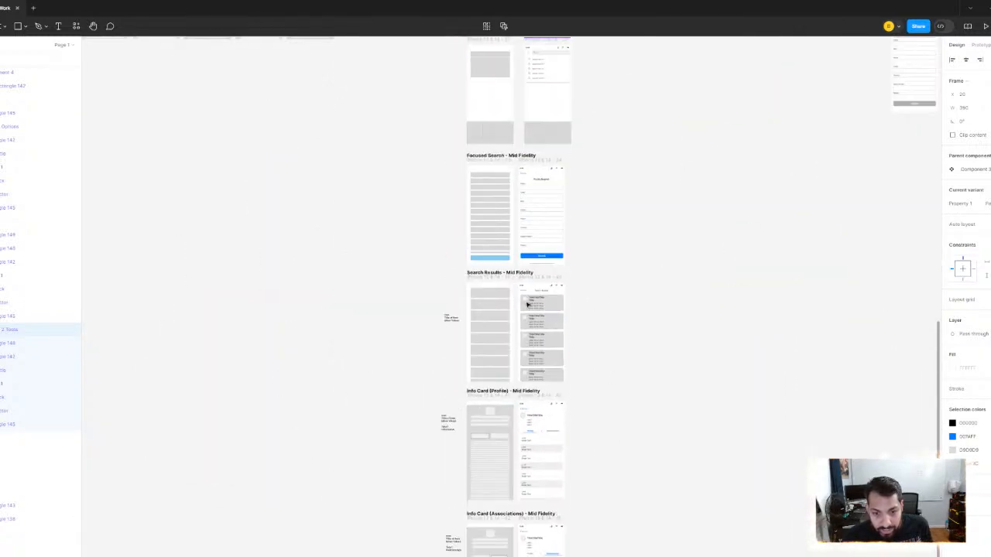
{"action": "scroll", "coordinate": [562, 385], "scroll_direction": "up", "scroll_amount": 2}
{"action": "scroll", "coordinate": [544, 332], "scroll_direction": "down", "scroll_amount": 6}
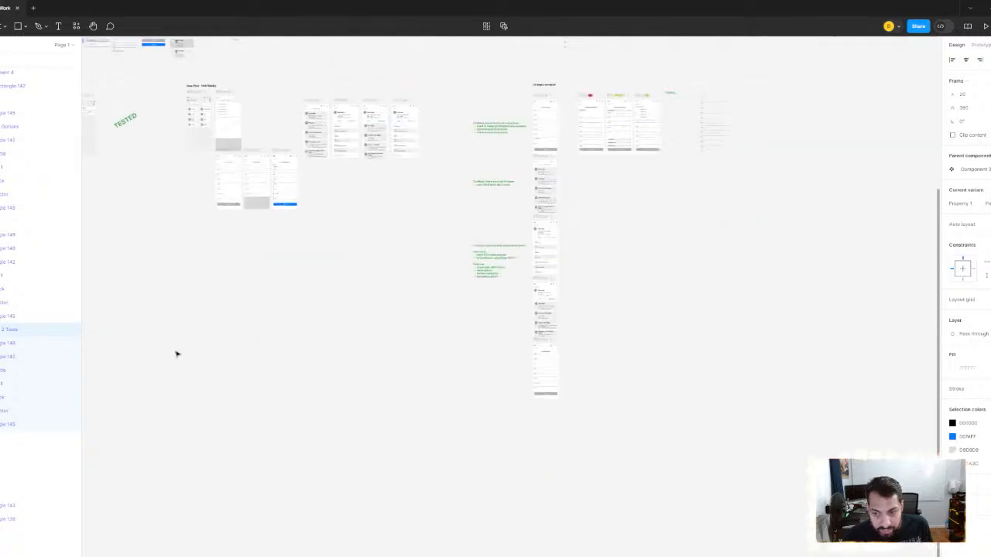
{"action": "scroll", "coordinate": [506, 287], "scroll_direction": "up", "scroll_amount": 10}
{"action": "scroll", "coordinate": [569, 227], "scroll_direction": "up", "scroll_amount": 3}
{"action": "scroll", "coordinate": [569, 227], "scroll_direction": "right", "scroll_amount": 3}
{"action": "scroll", "coordinate": [551, 227], "scroll_direction": "up", "scroll_amount": 6}
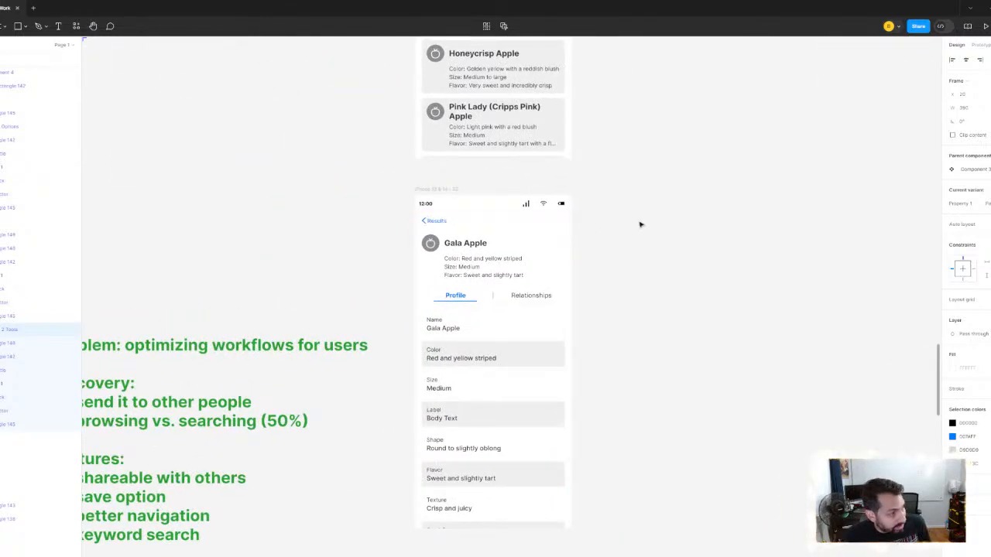
- Return to Component 3 and inspect the Page Title navigation bar variant with the three-dot menu
{"action": "scroll", "coordinate": [699, 227], "scroll_direction": "down", "scroll_amount": 4}
{"action": "scroll", "coordinate": [703, 226], "scroll_direction": "down", "scroll_amount": 5}
{"action": "scroll", "coordinate": [471, 272], "scroll_direction": "up", "scroll_amount": 2}
{"action": "scroll", "coordinate": [471, 272], "scroll_direction": "left", "scroll_amount": 4}
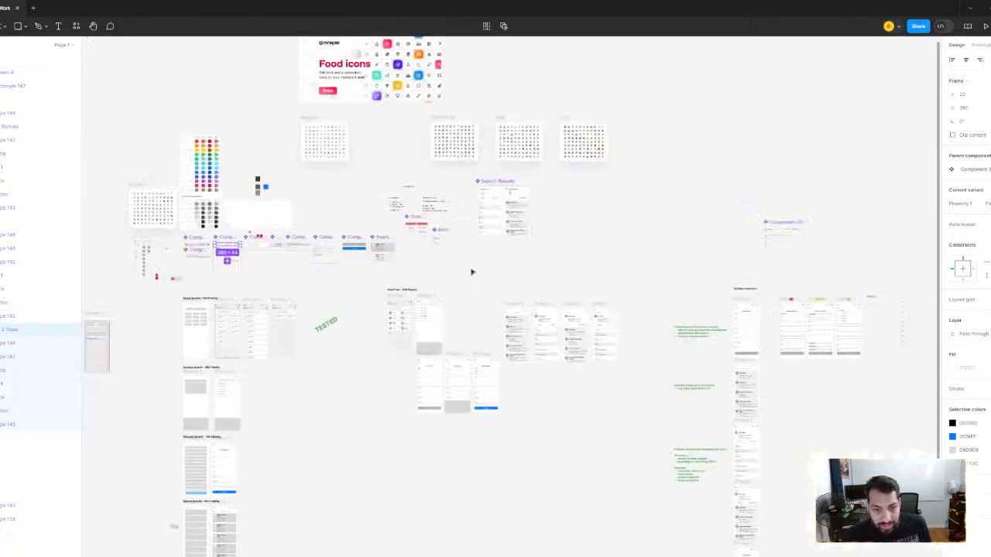
{"action": "scroll", "coordinate": [484, 268], "scroll_direction": "up", "scroll_amount": 3}
{"action": "scroll", "coordinate": [484, 268], "scroll_direction": "up", "scroll_amount": 5}
{"action": "scroll", "coordinate": [546, 287], "scroll_direction": "left", "scroll_amount": 5}
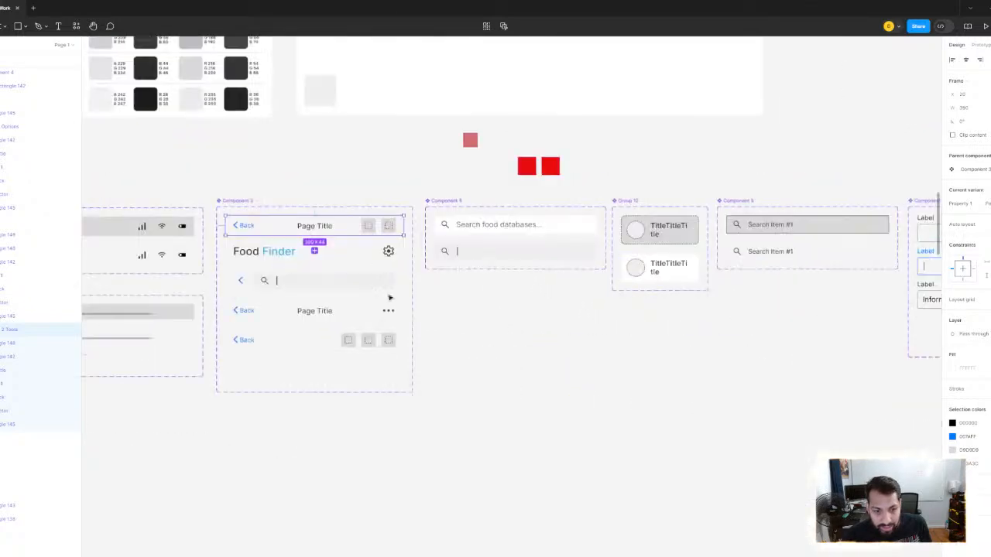
{"action": "scroll", "coordinate": [583, 161], "scroll_direction": "left", "scroll_amount": 5}
{"action": "scroll", "coordinate": [583, 162], "scroll_direction": "up", "scroll_amount": 2}
{"action": "scroll", "coordinate": [697, 336], "scroll_direction": "up", "scroll_amount": 2}
{"action": "left_click", "coordinate": [573, 310]}
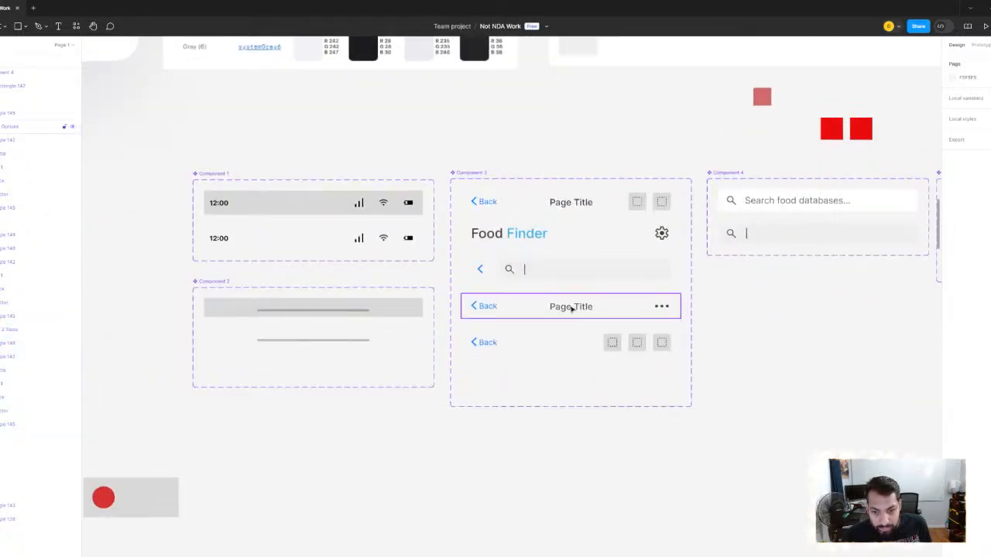
{"action": "scroll", "coordinate": [636, 318], "scroll_direction": "up", "scroll_amount": 2}
{"action": "scroll", "coordinate": [624, 317], "scroll_direction": "right", "scroll_amount": 2}
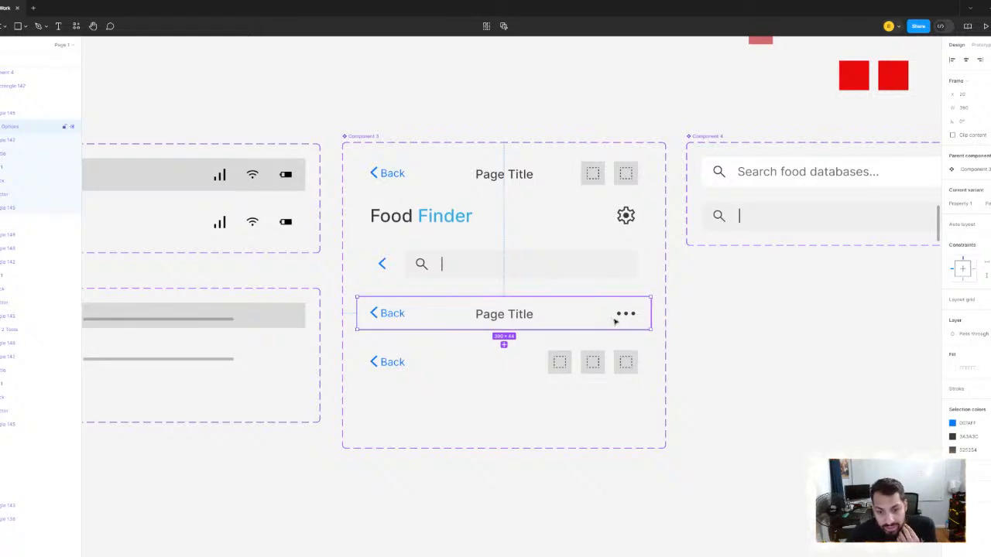
{"action": "scroll", "coordinate": [612, 318], "scroll_direction": "up", "scroll_amount": 3}
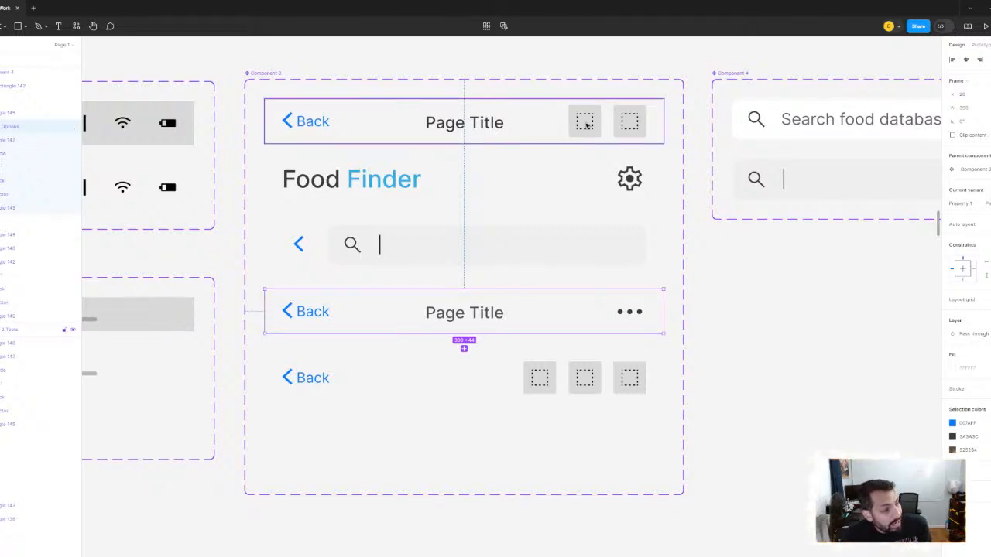
- Compare the two-icon navigation bar variant with the untitled three-icon variant in Component 3
{"action": "left_click", "coordinate": [575, 124]}
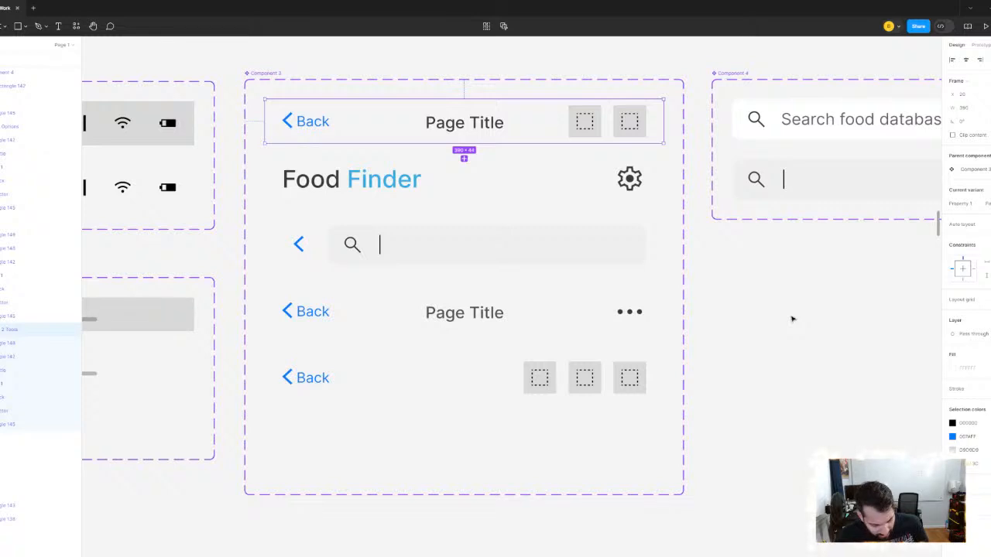
{"action": "left_click", "coordinate": [557, 391]}
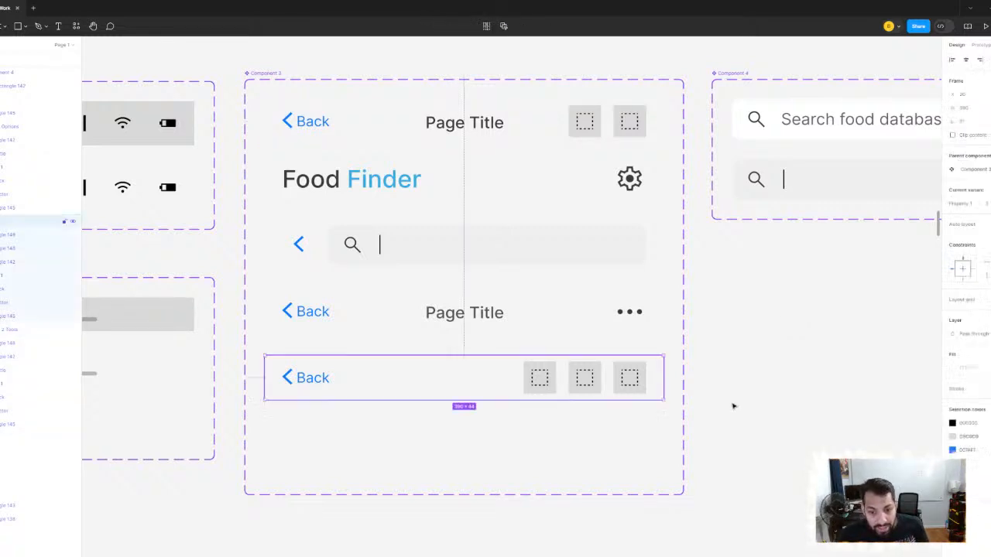
{"action": "scroll", "coordinate": [743, 342], "scroll_direction": "down", "scroll_amount": 5}
{"action": "scroll", "coordinate": [744, 341], "scroll_direction": "up", "scroll_amount": 3}
{"action": "left_click", "coordinate": [745, 341]}
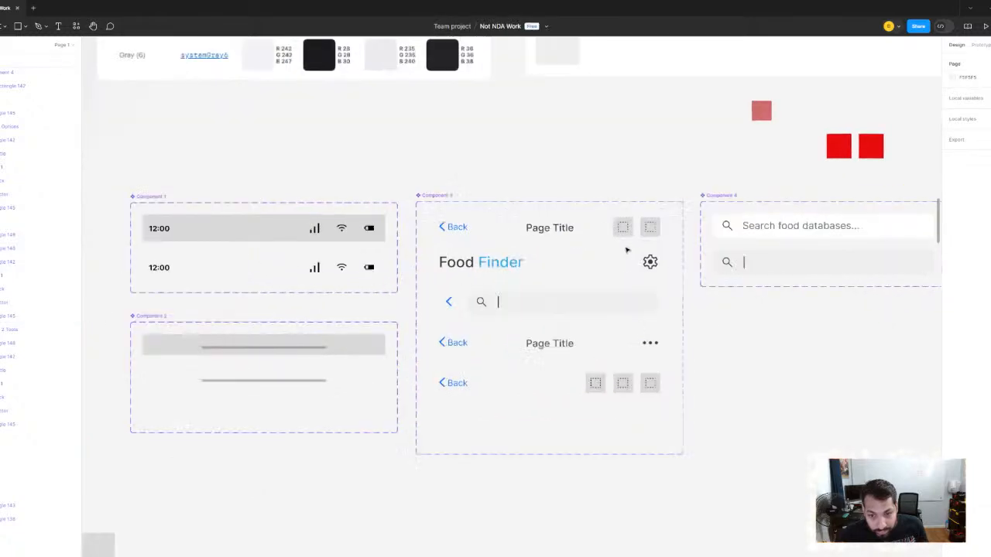
{"action": "left_click", "coordinate": [621, 230]}
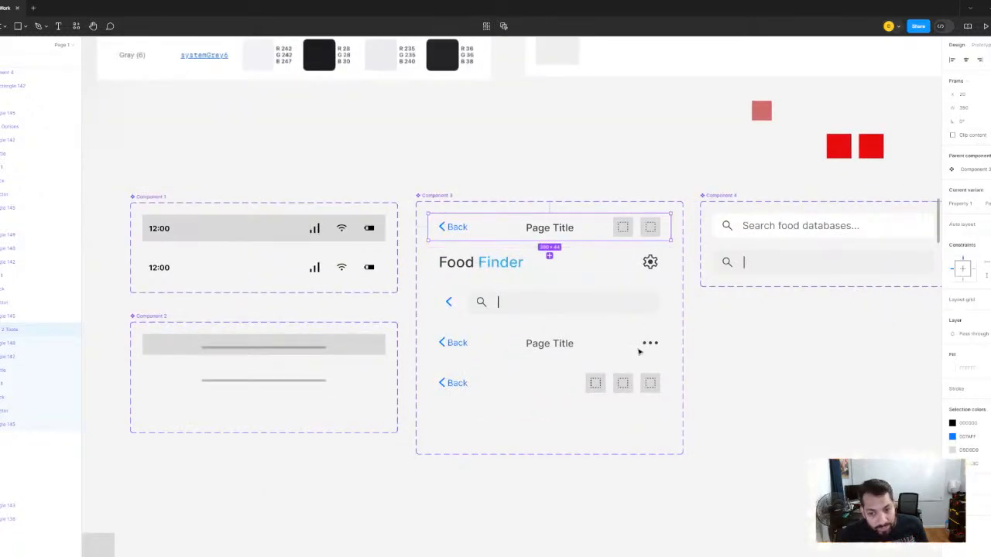
{"action": "scroll", "coordinate": [638, 364], "scroll_direction": "up", "scroll_amount": 2}
{"action": "scroll", "coordinate": [621, 299], "scroll_direction": "down", "scroll_amount": 1}
{"action": "left_click", "coordinate": [542, 357]}
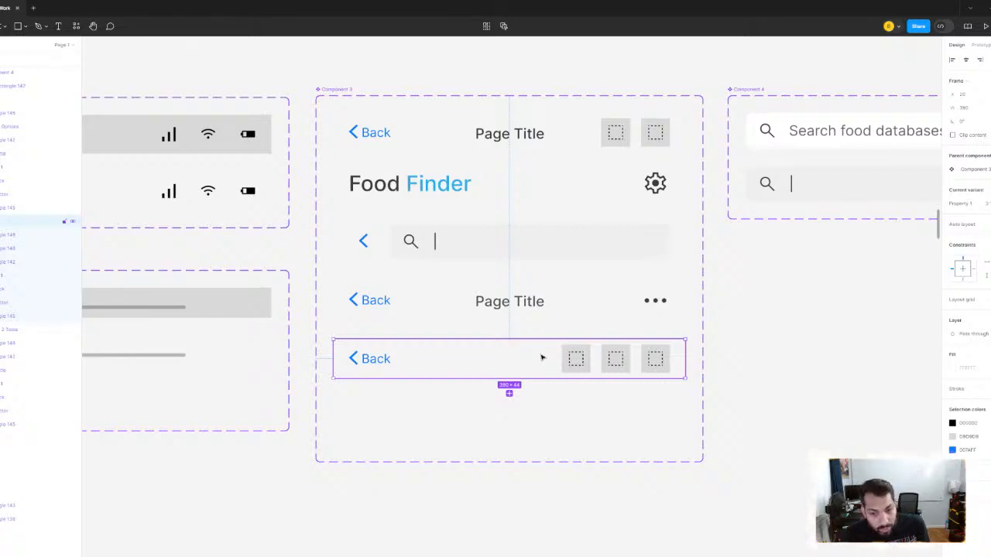
- Look over the mid-fidelity Search Results and Info Card layouts and return to the Gala Apple Profile mockup
{"action": "scroll", "coordinate": [544, 357], "scroll_direction": "down", "scroll_amount": 6}
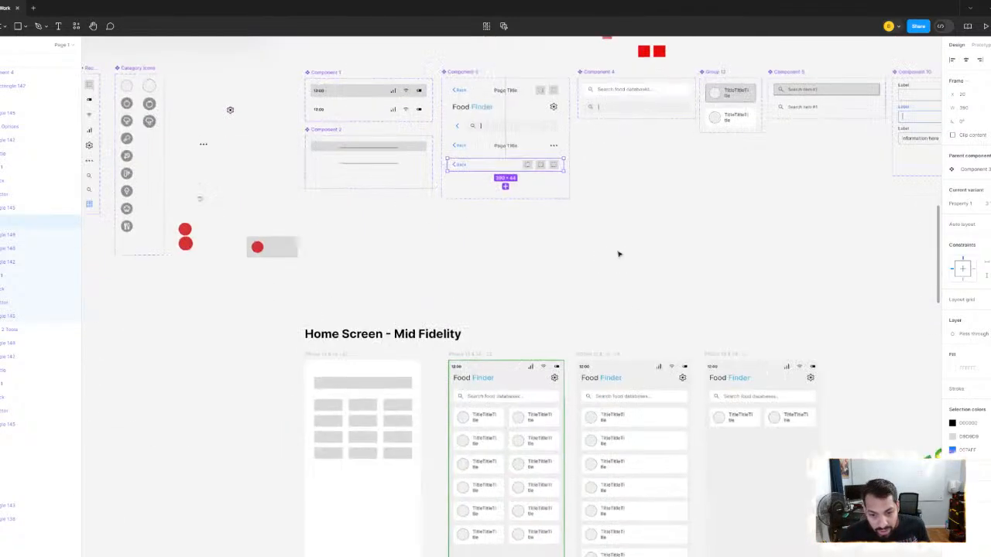
{"action": "scroll", "coordinate": [619, 294], "scroll_direction": "down", "scroll_amount": 6}
{"action": "scroll", "coordinate": [574, 317], "scroll_direction": "down", "scroll_amount": 10}
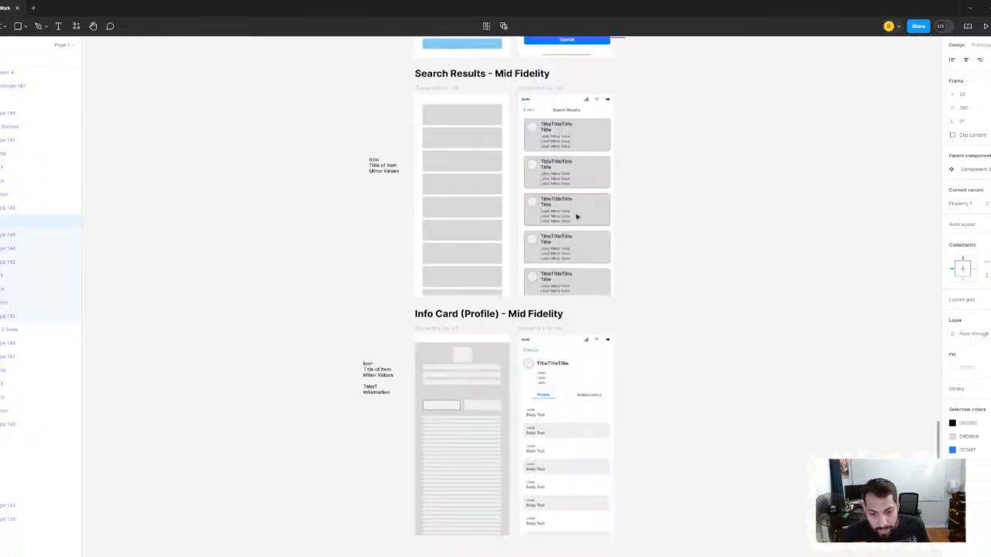
{"action": "scroll", "coordinate": [565, 395], "scroll_direction": "up", "scroll_amount": 3}
{"action": "scroll", "coordinate": [589, 348], "scroll_direction": "down", "scroll_amount": 3}
{"action": "scroll", "coordinate": [403, 321], "scroll_direction": "right", "scroll_amount": 10}
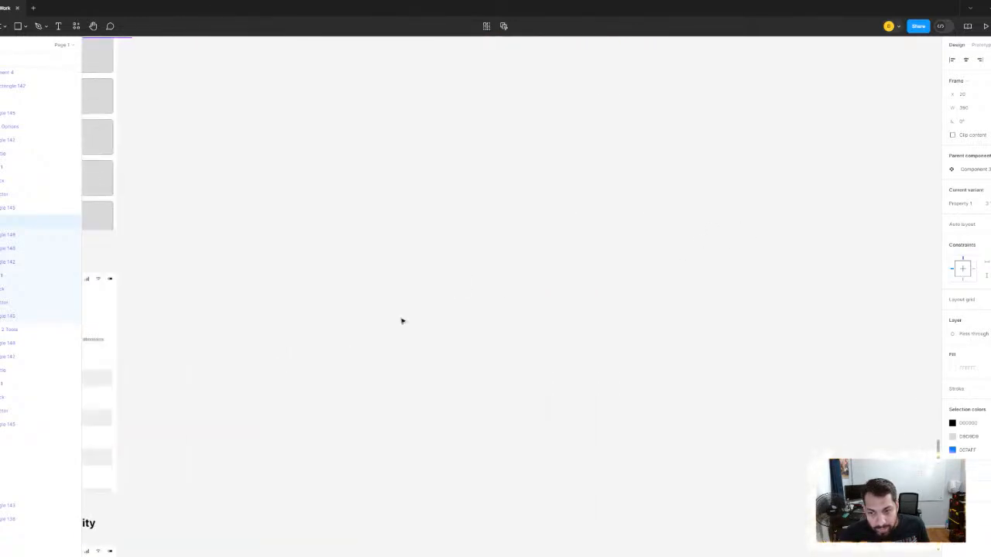
{"action": "scroll", "coordinate": [687, 295], "scroll_direction": "down", "scroll_amount": 8}
{"action": "scroll", "coordinate": [687, 294], "scroll_direction": "up", "scroll_amount": 2}
{"action": "scroll", "coordinate": [787, 343], "scroll_direction": "right", "scroll_amount": 5}
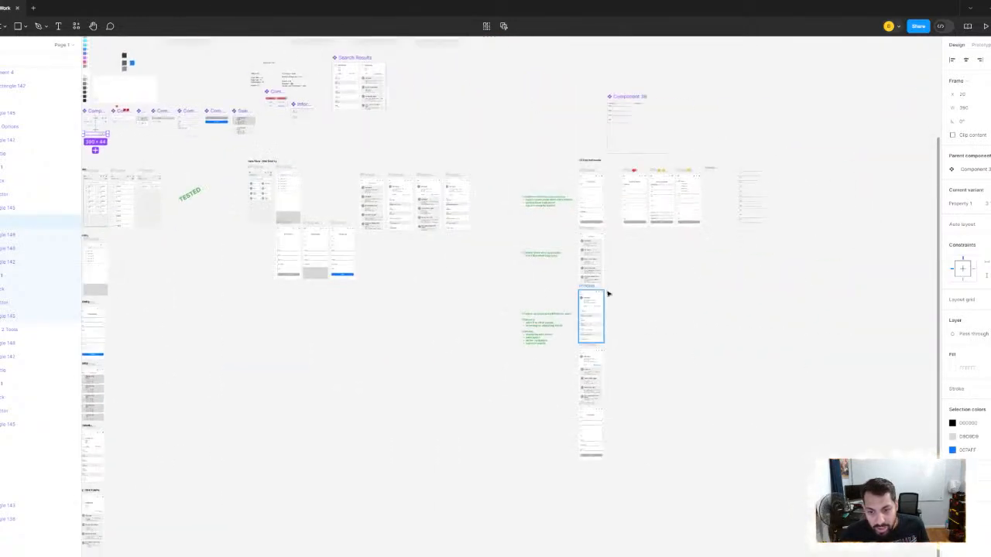
{"action": "scroll", "coordinate": [608, 294], "scroll_direction": "up", "scroll_amount": 4}
{"action": "scroll", "coordinate": [563, 348], "scroll_direction": "up", "scroll_amount": 10}
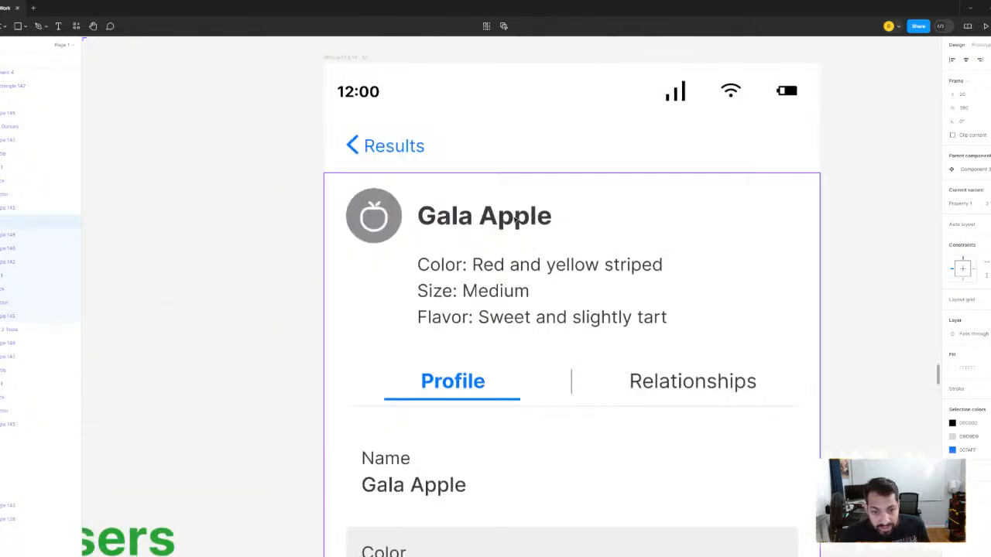
- Examine the Gala Apple Profile screen's Results navigation bar against the features listed in the workflow note beside it
{"action": "left_click", "coordinate": [553, 200]}
{"action": "scroll", "coordinate": [504, 250], "scroll_direction": "down", "scroll_amount": 5}
{"action": "left_click", "coordinate": [283, 279]}
{"action": "left_click_drag", "start_coordinate": [284, 279], "coordinate": [518, 224]}
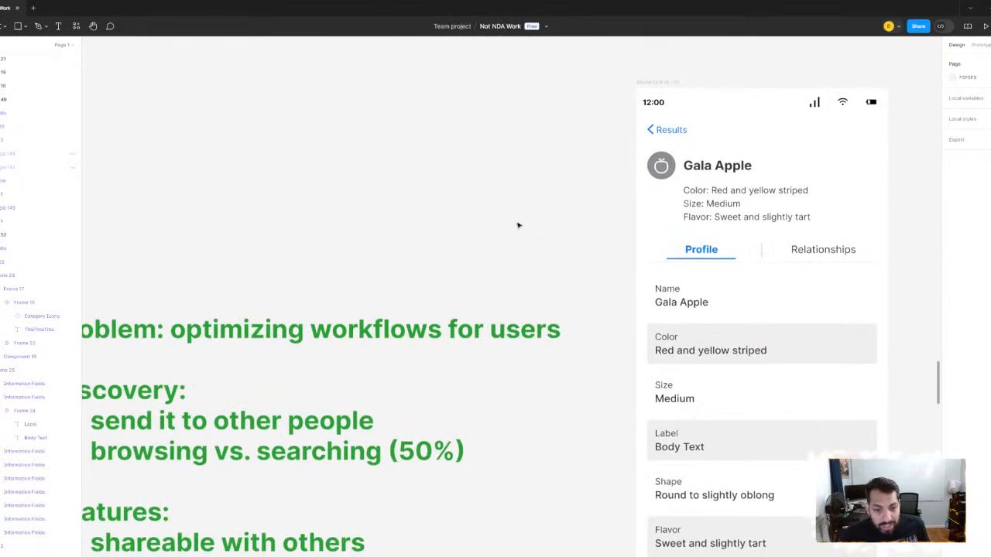
{"action": "scroll", "coordinate": [518, 223], "scroll_direction": "down", "scroll_amount": 4}
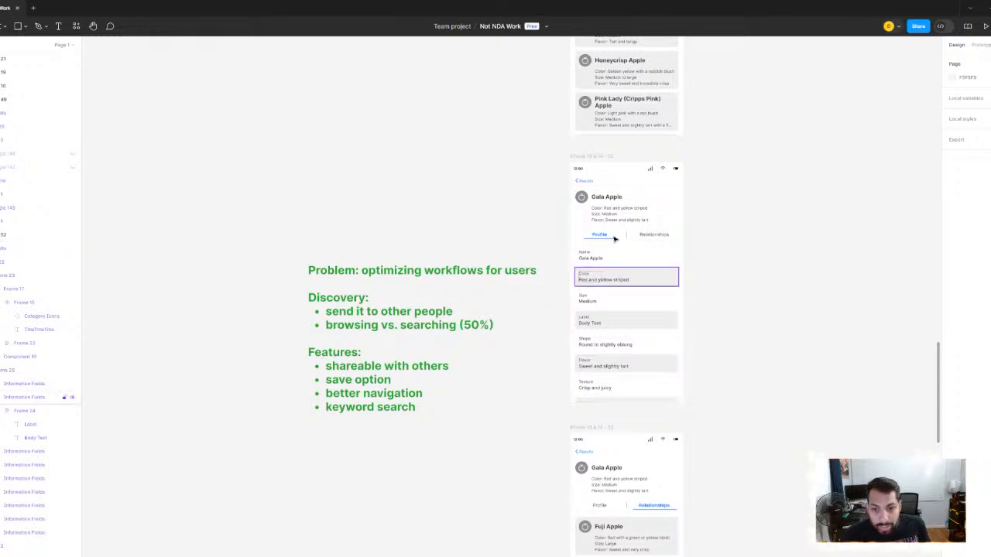
{"action": "scroll", "coordinate": [613, 236], "scroll_direction": "up", "scroll_amount": 5}
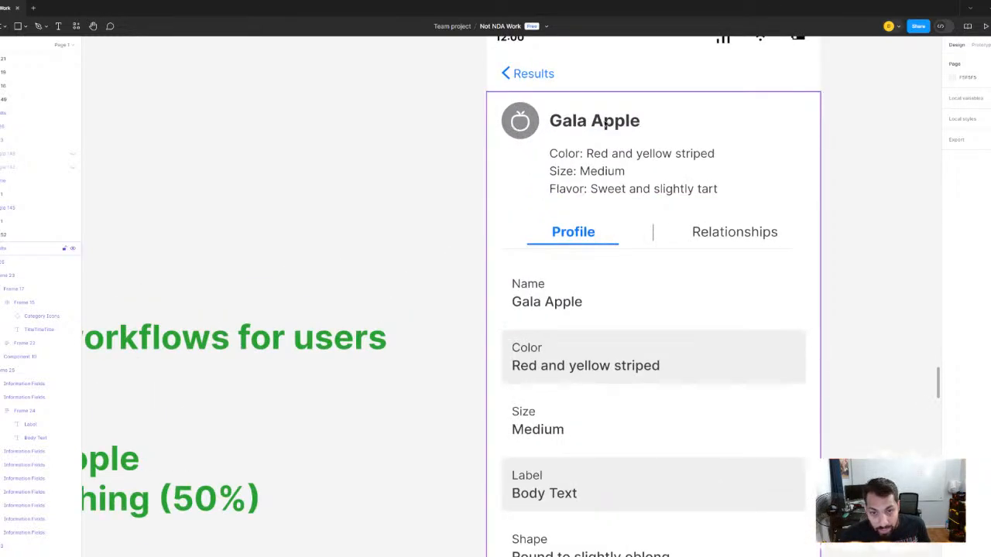
{"action": "scroll", "coordinate": [596, 143], "scroll_direction": "up", "scroll_amount": 2}
{"action": "scroll", "coordinate": [596, 144], "scroll_direction": "right", "scroll_amount": 2}
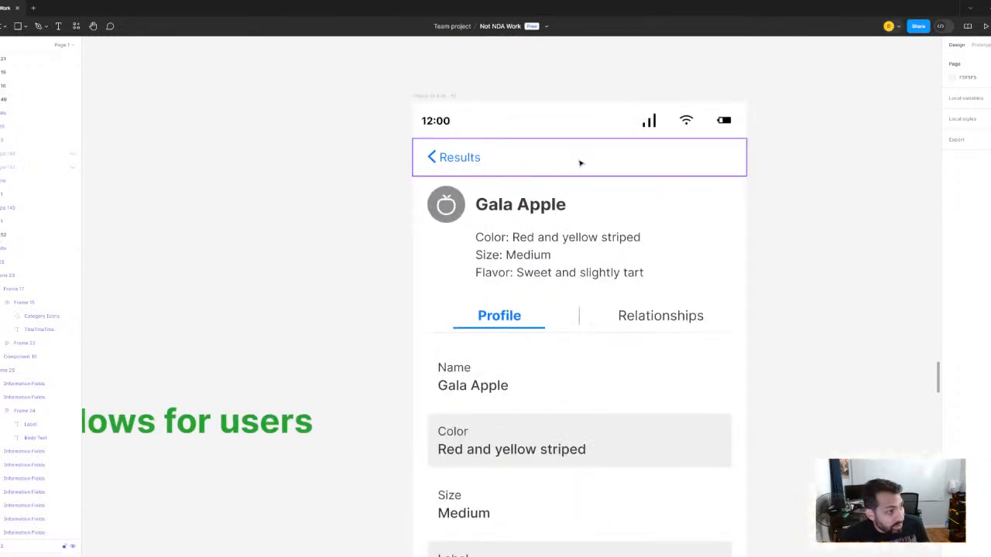
{"action": "scroll", "coordinate": [544, 228], "scroll_direction": "down", "scroll_amount": 8}
{"action": "scroll", "coordinate": [465, 233], "scroll_direction": "up", "scroll_amount": 2}
{"action": "scroll", "coordinate": [465, 232], "scroll_direction": "left", "scroll_amount": 3}
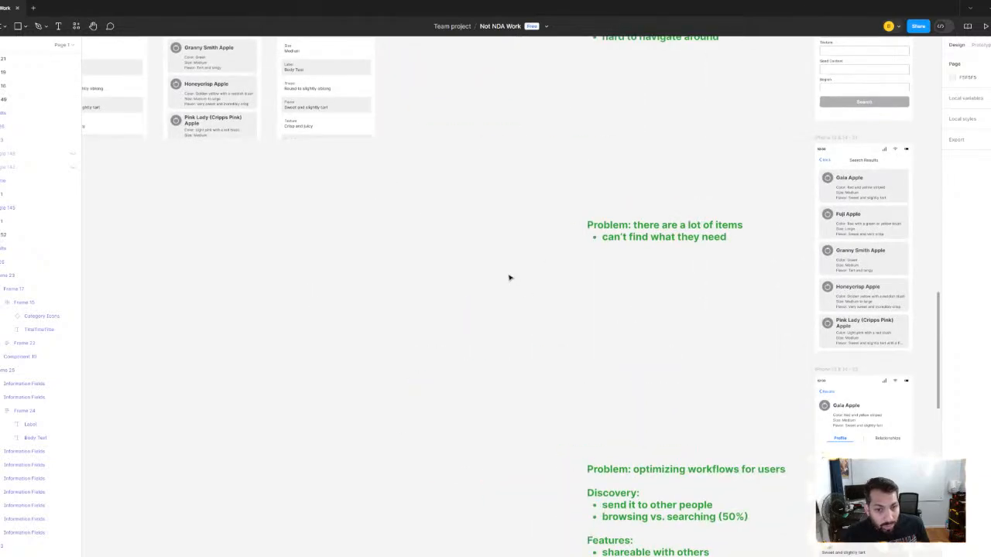
- Compare the two-icon Page Title navigation bar in Component 3 with the other variants for use on the Gala Apple Profile
{"action": "scroll", "coordinate": [495, 263], "scroll_direction": "down", "scroll_amount": 6}
{"action": "scroll", "coordinate": [274, 212], "scroll_direction": "up", "scroll_amount": 8}
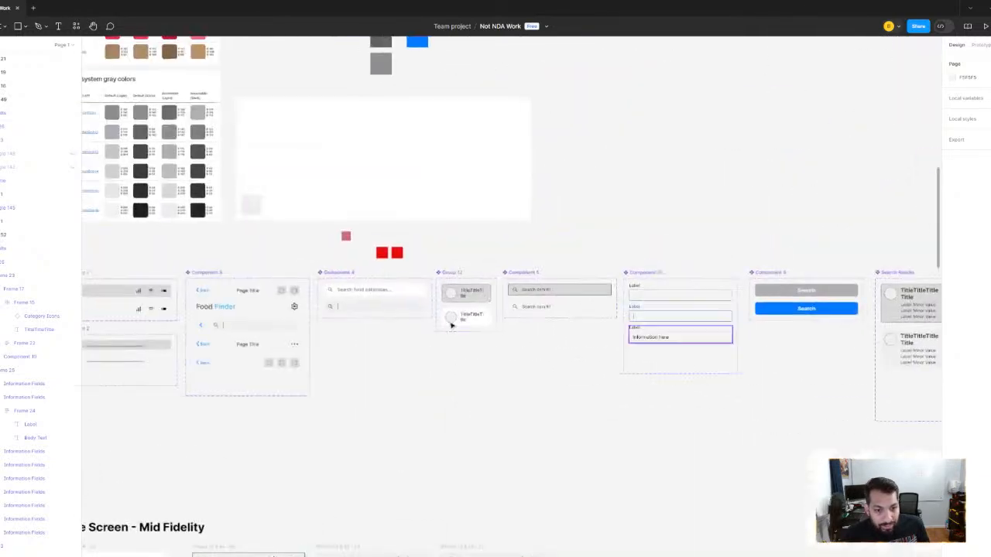
{"action": "scroll", "coordinate": [276, 347], "scroll_direction": "up", "scroll_amount": 6}
{"action": "scroll", "coordinate": [503, 248], "scroll_direction": "left", "scroll_amount": 2}
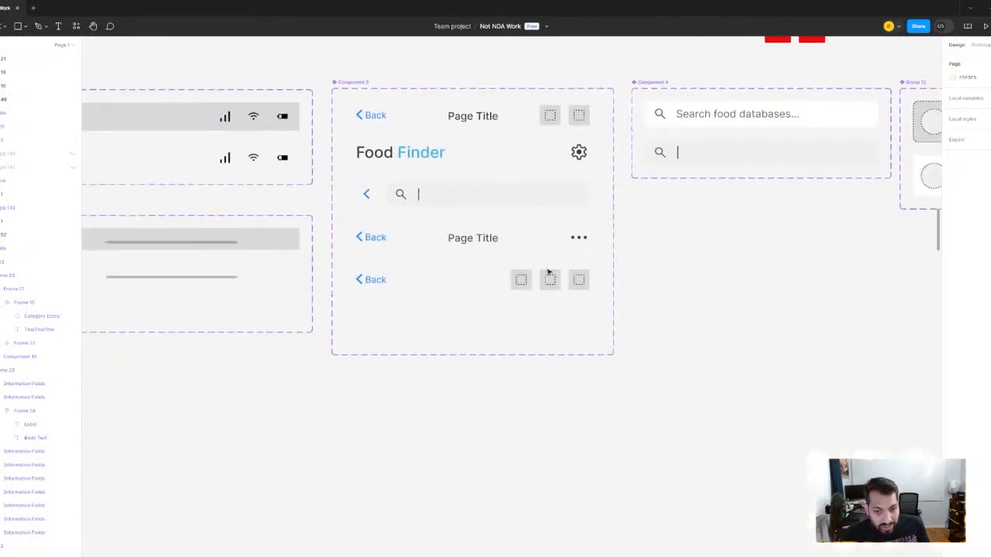
{"action": "scroll", "coordinate": [538, 288], "scroll_direction": "up", "scroll_amount": 1}
{"action": "scroll", "coordinate": [535, 312], "scroll_direction": "up", "scroll_amount": 2}
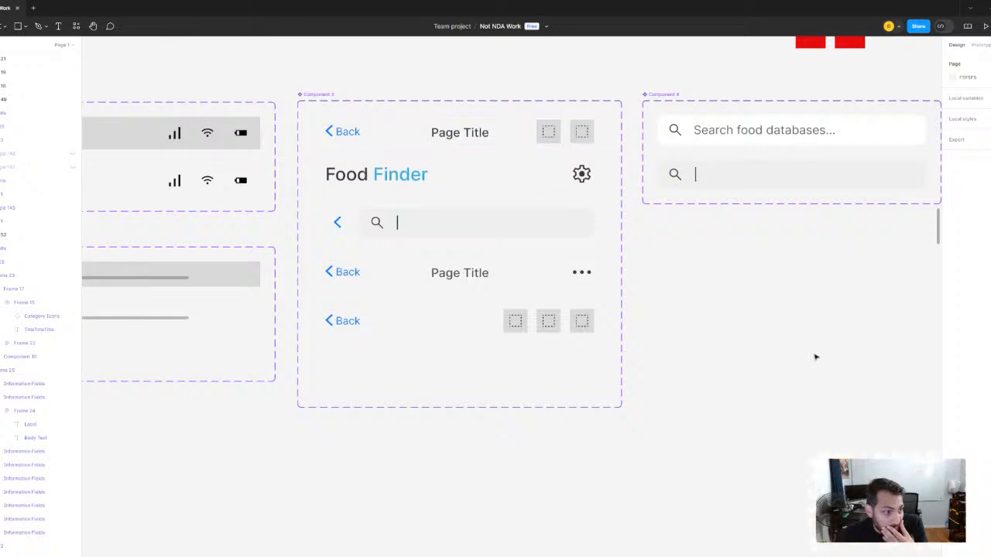
{"action": "left_click", "coordinate": [504, 135]}
{"action": "left_click", "coordinate": [674, 241]}
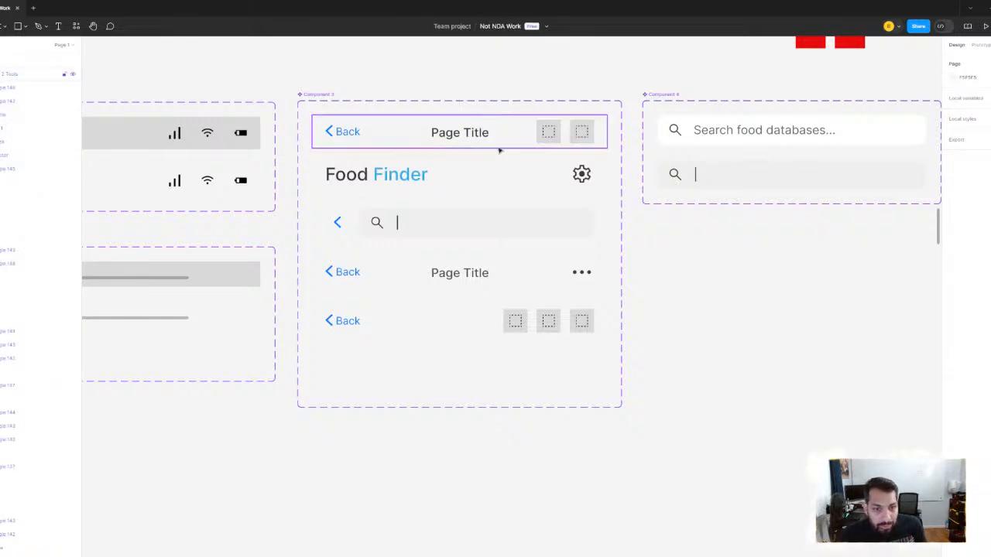
{"action": "left_click", "coordinate": [499, 149]}
{"action": "scroll", "coordinate": [655, 290], "scroll_direction": "down", "scroll_amount": 10}
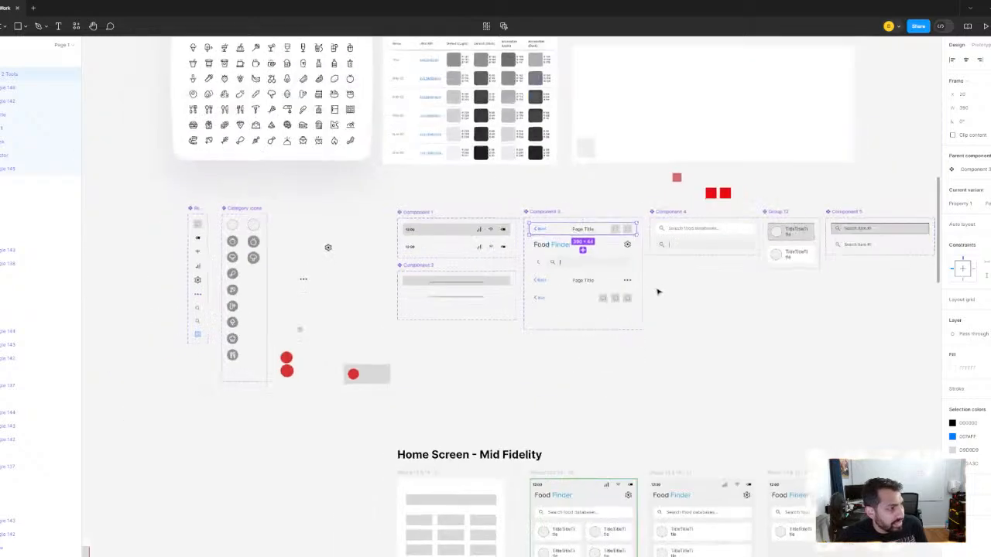
- Reset all changes on the Gala Apple Profile's Results navigation bar to restore the default Page Title variant with two icon placeholders
{"action": "scroll", "coordinate": [603, 290], "scroll_direction": "up", "scroll_amount": 10}
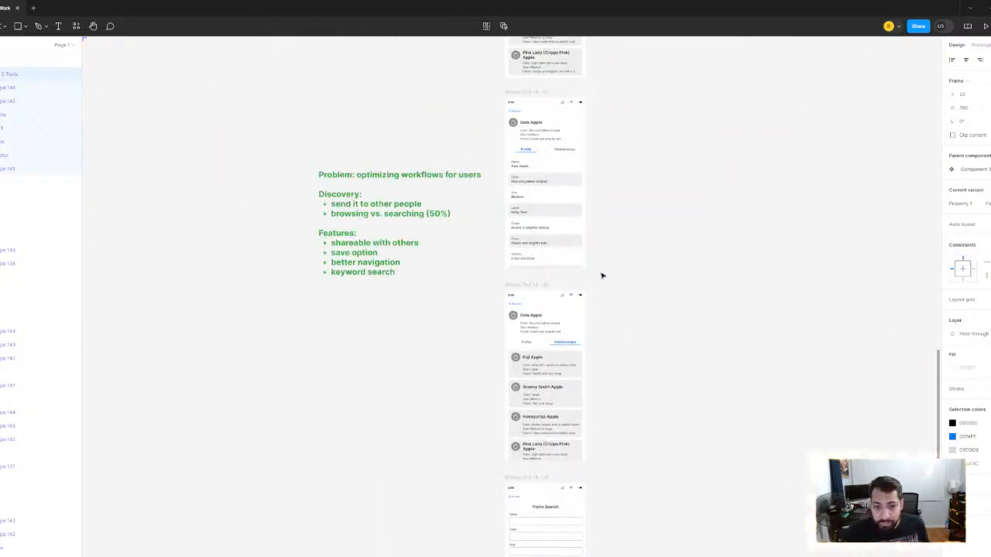
{"action": "scroll", "coordinate": [536, 213], "scroll_direction": "up", "scroll_amount": 8}
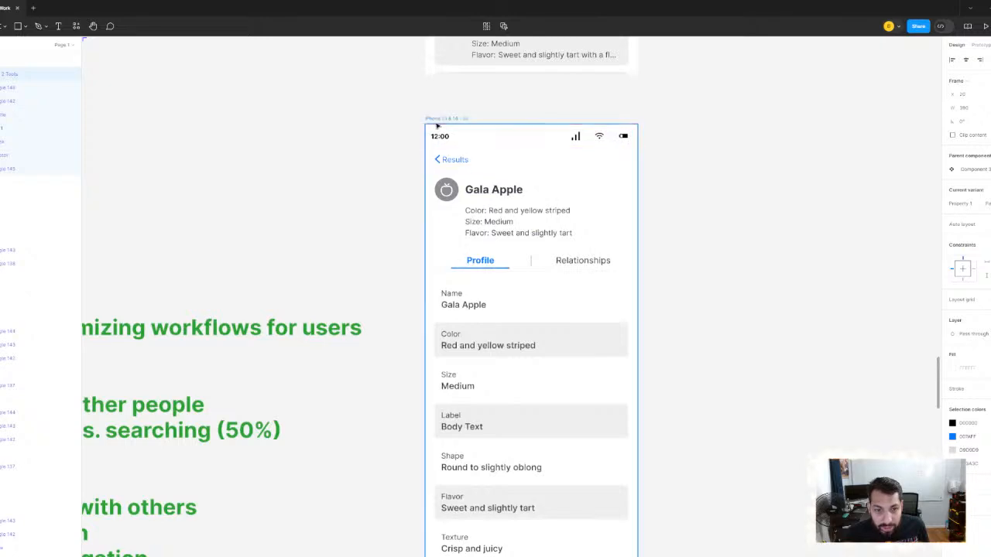
{"action": "left_click", "coordinate": [455, 160]}
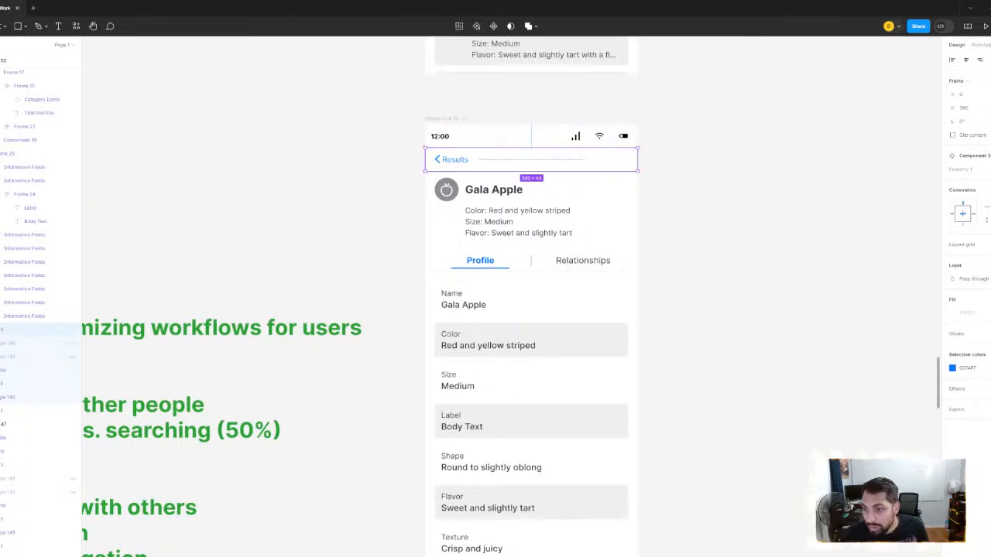
{"action": "left_click", "coordinate": [986, 169]}
{"action": "left_click", "coordinate": [969, 172]}
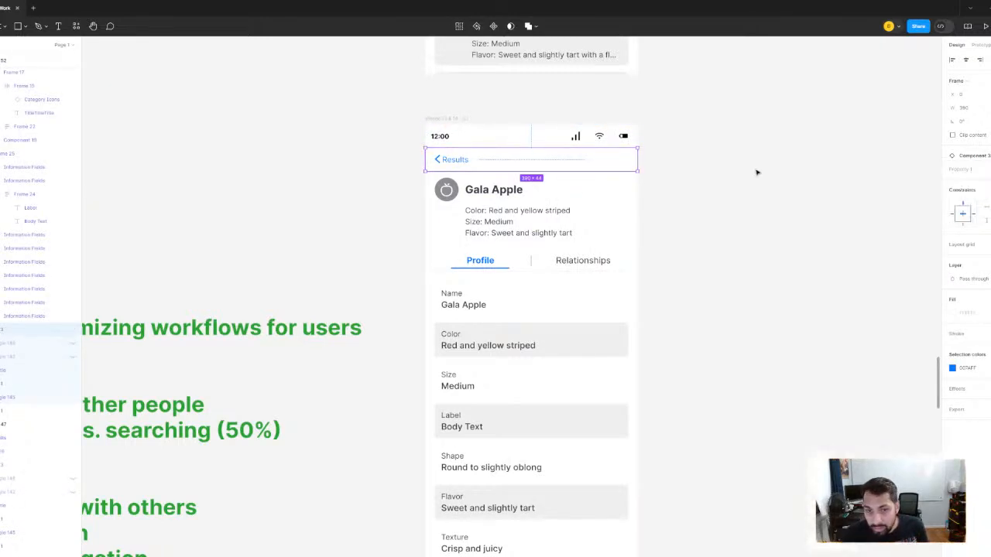
{"action": "right_click", "coordinate": [541, 158]}
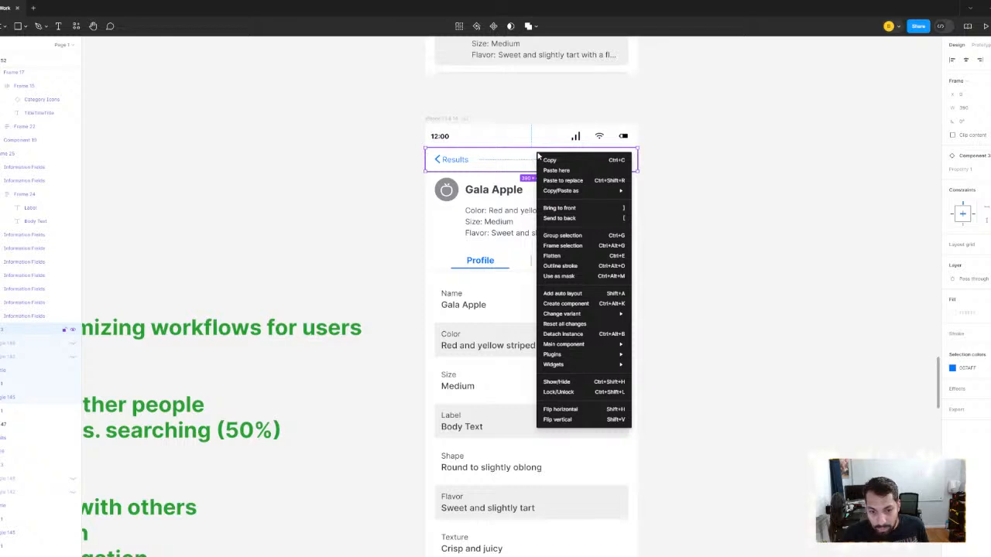
{"action": "left_click", "coordinate": [583, 325]}
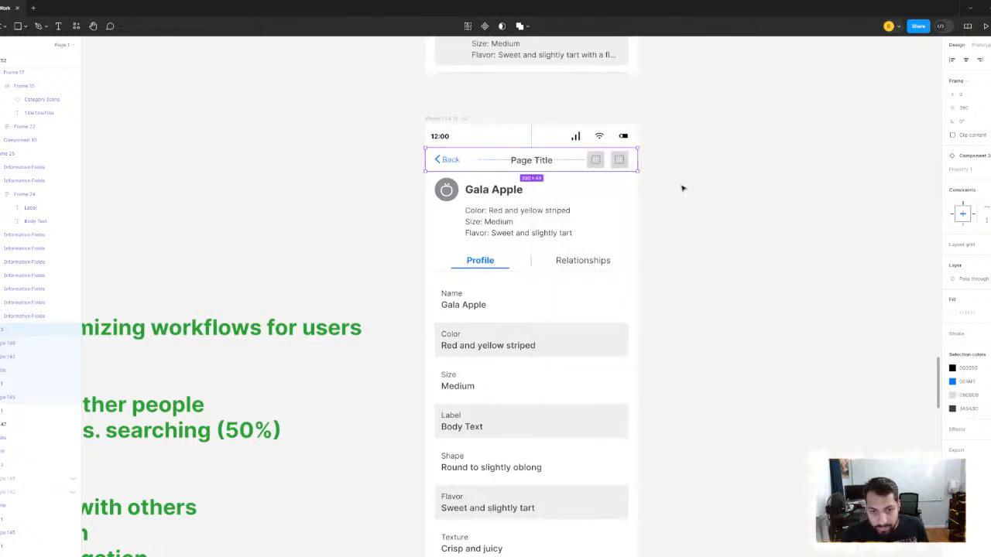
- Change the back link text in the Gala Apple navigation bar to "Results"
{"action": "scroll", "coordinate": [693, 219], "scroll_direction": "up", "scroll_amount": 2}
{"action": "scroll", "coordinate": [693, 220], "scroll_direction": "left", "scroll_amount": 2}
{"action": "scroll", "coordinate": [520, 228], "scroll_direction": "up", "scroll_amount": 3}
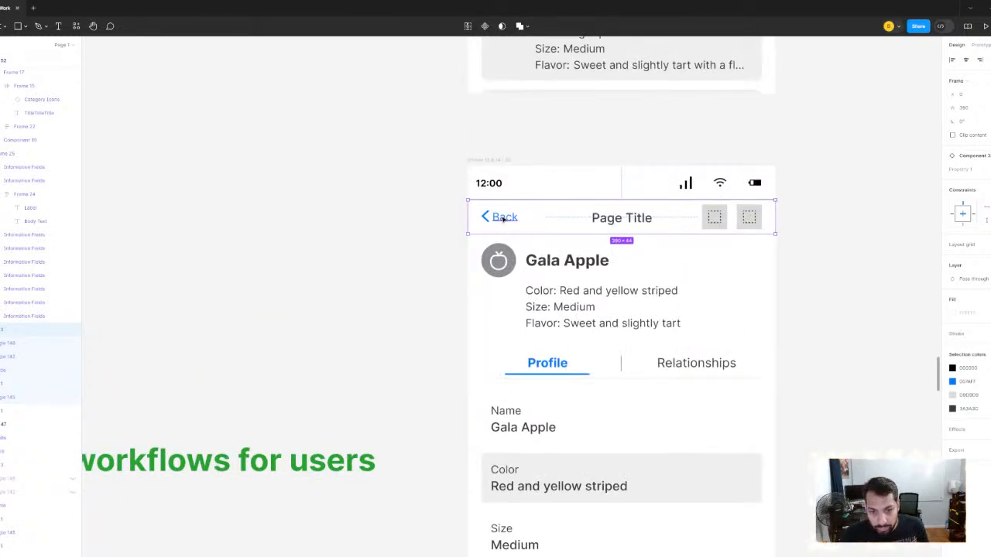
{"action": "double_click", "coordinate": [503, 219]}
{"action": "double_click", "coordinate": [503, 219]}
{"action": "type", "text": "Reset"}
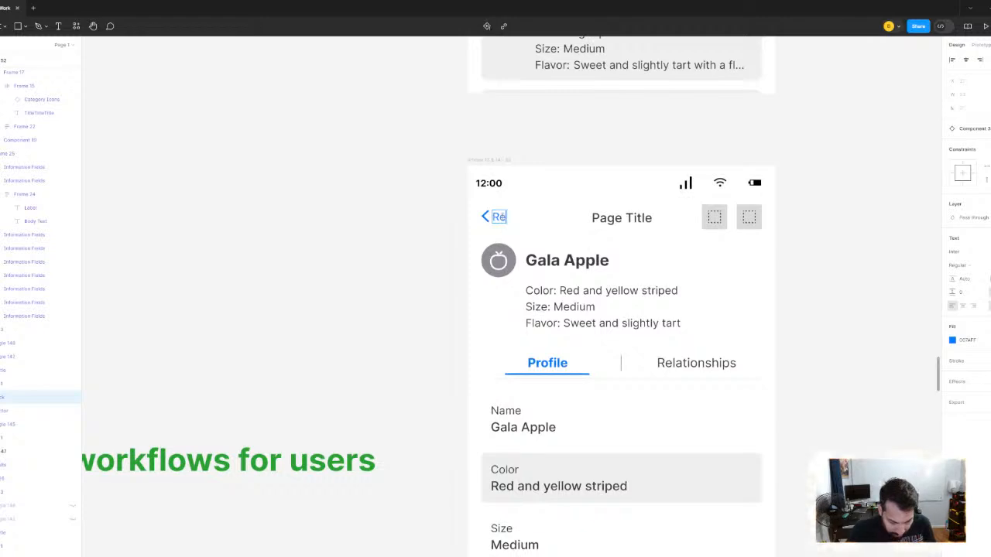
{"action": "key", "text": "BackSpace"}
{"action": "key", "text": "BackSpace"}
{"action": "type", "text": "ults"}
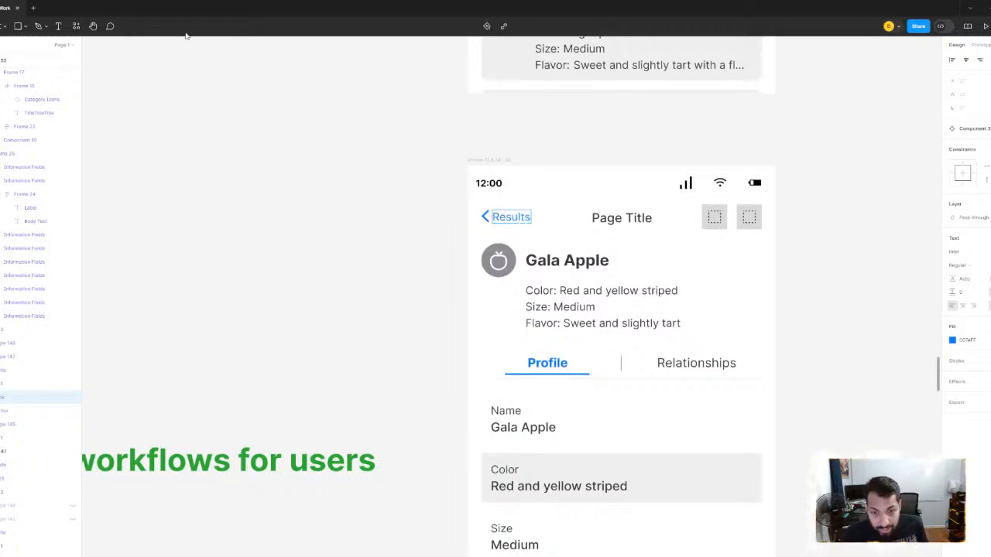
{"action": "left_click", "coordinate": [263, 195]}
- Remove the Page Title text from the Gala Apple navigation bar and switch its outermost icon placeholder to the Options icon
{"action": "scroll", "coordinate": [723, 207], "scroll_direction": "up", "scroll_amount": 5}
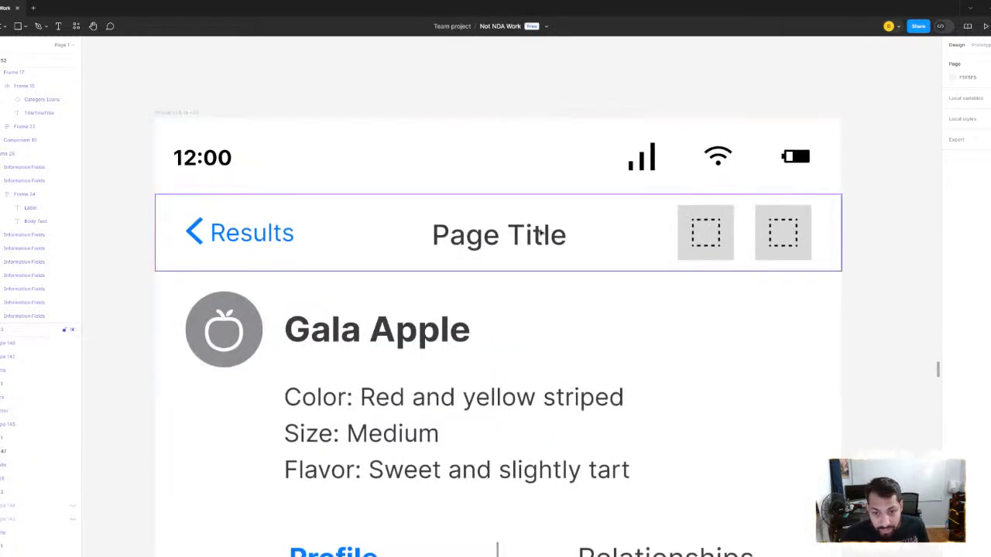
{"action": "scroll", "coordinate": [530, 232], "scroll_direction": "down", "scroll_amount": 2}
{"action": "left_click", "coordinate": [531, 233], "text": "ctrl"}
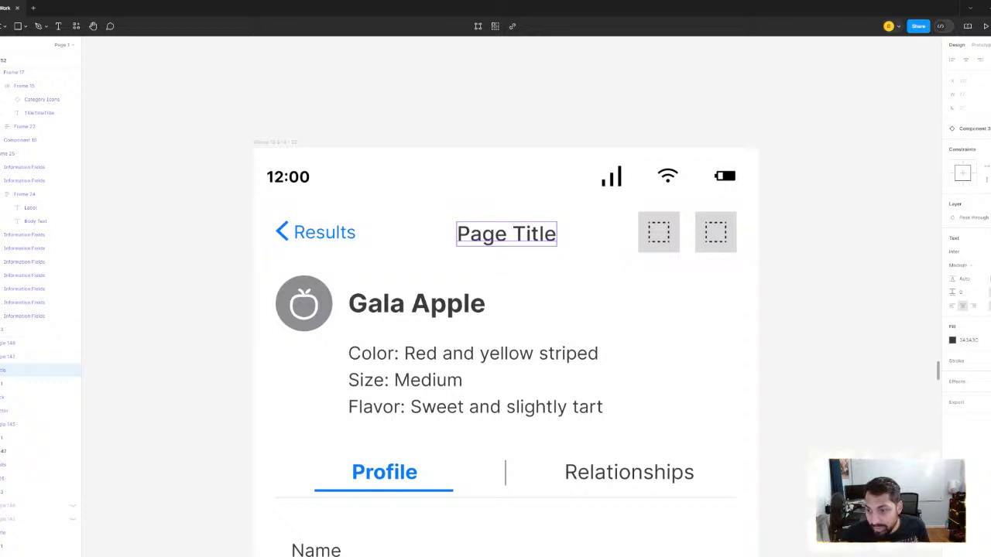
{"action": "key", "text": "Delete"}
{"action": "left_click", "coordinate": [730, 231], "text": "ctrl"}
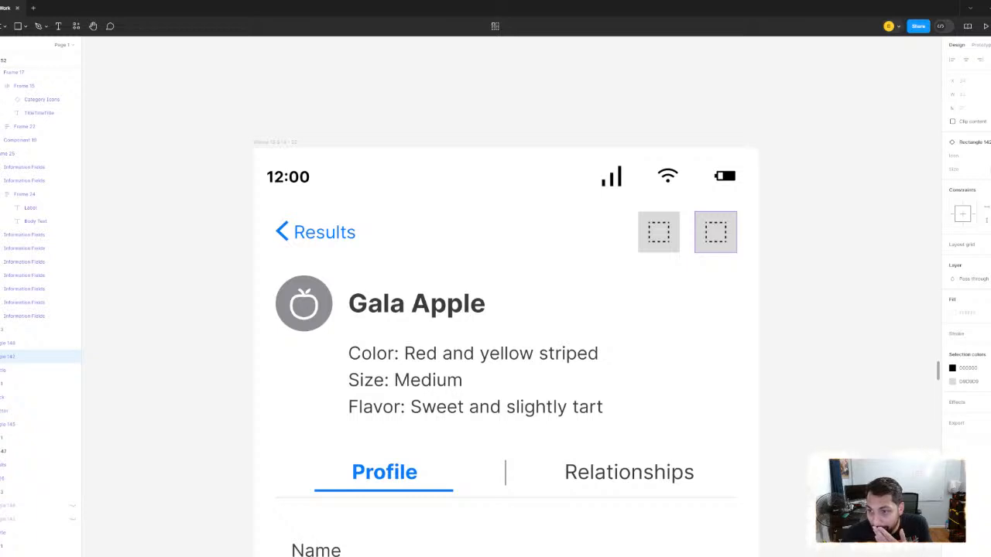
{"action": "left_click", "coordinate": [987, 156]}
{"action": "left_click", "coordinate": [963, 207]}
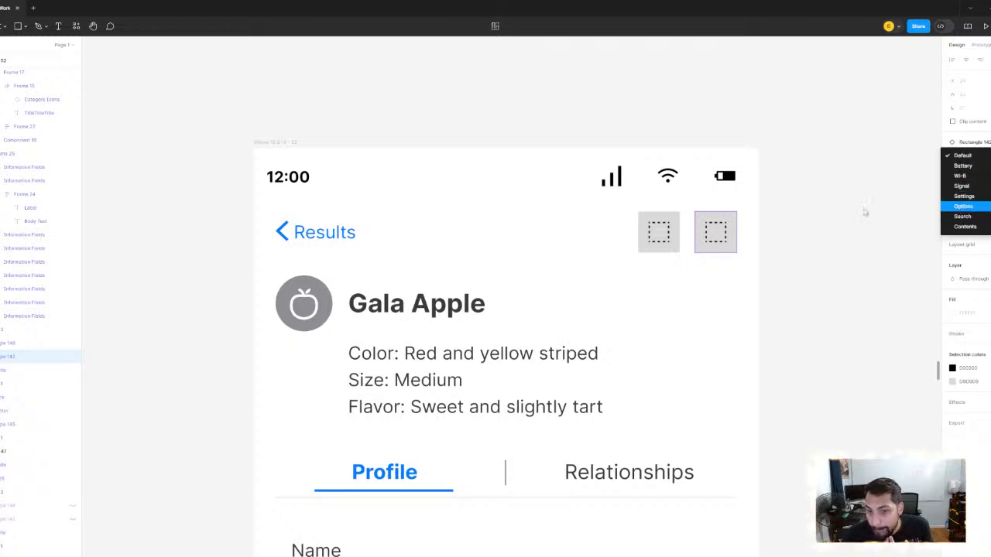
{"action": "left_click", "coordinate": [867, 213]}
- Check the icon variants available for the remaining placeholder beside the three-dot icon
{"action": "left_click", "coordinate": [662, 230], "text": "ctrl"}
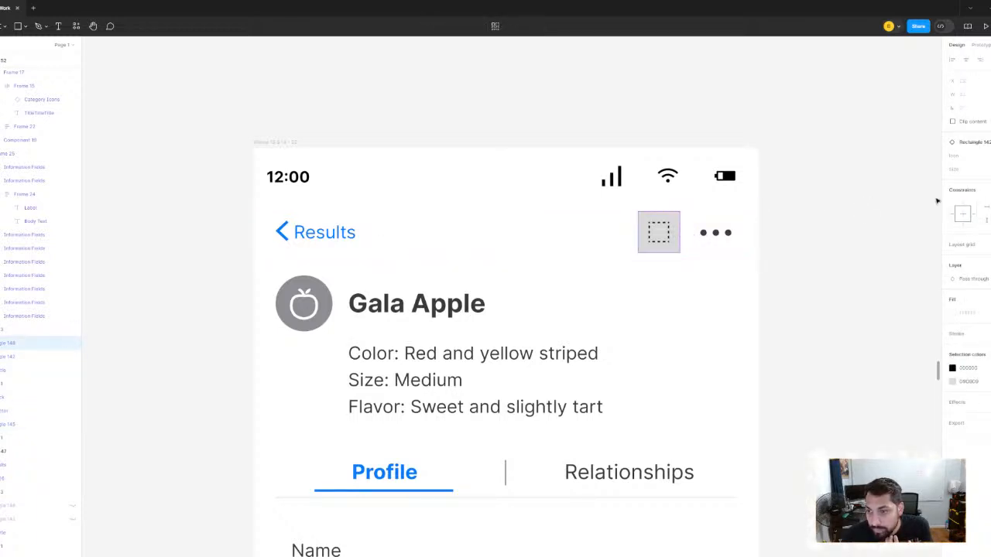
{"action": "left_click", "coordinate": [987, 157]}
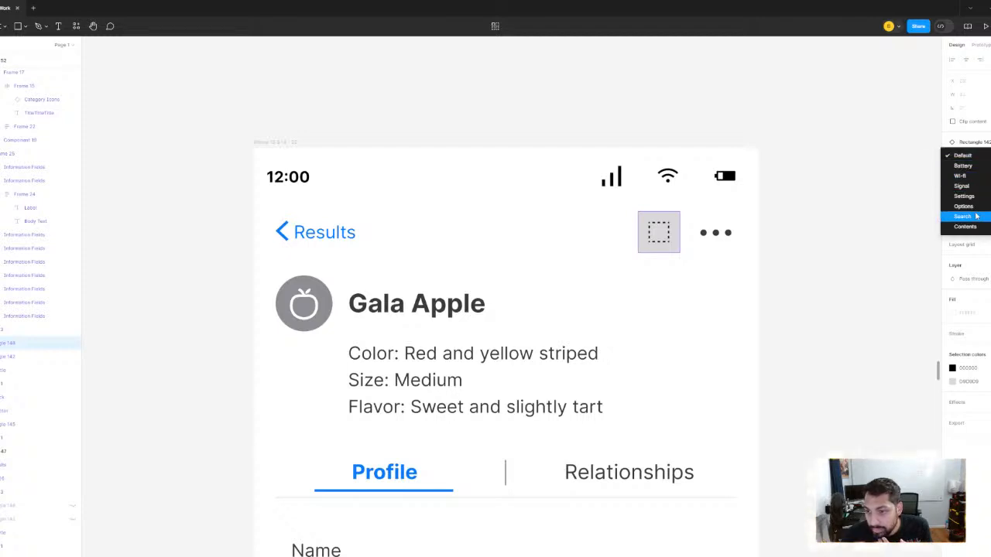
{"action": "left_click", "coordinate": [848, 149]}
{"action": "left_click", "coordinate": [849, 149]}
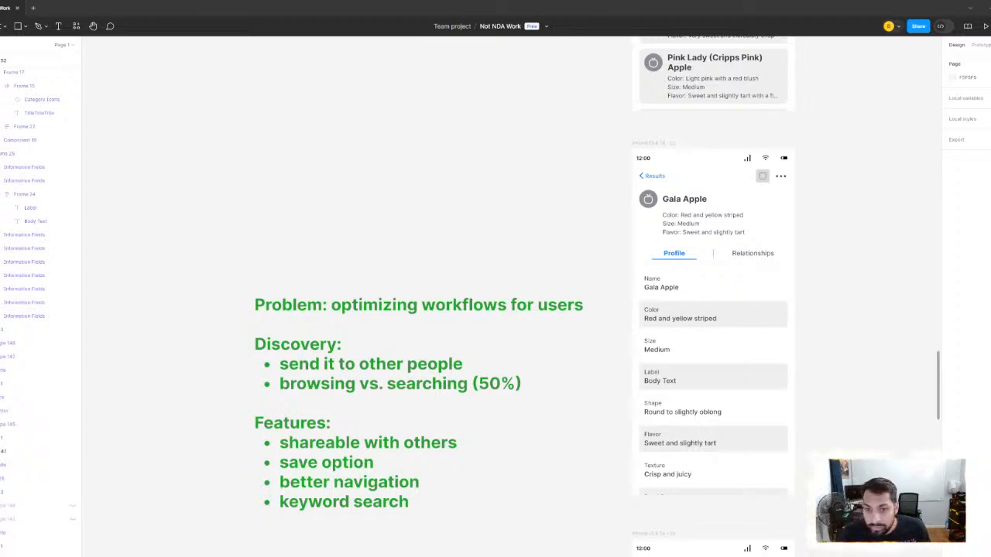
- Paste the 24 × 24 share icon onto the canvas above the workflow note, beside the Gala Apple Profile mockup
{"action": "key", "text": "ctrl+v"}
{"action": "scroll", "coordinate": [523, 158], "scroll_direction": "down", "scroll_amount": 3}
{"action": "left_click_drag", "start_coordinate": [526, 152], "coordinate": [586, 205]}
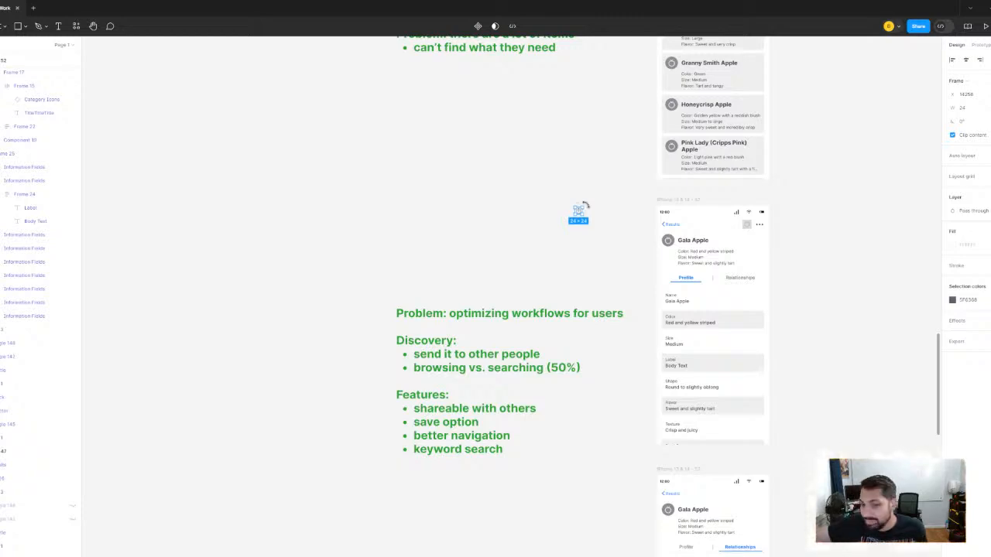
{"action": "scroll", "coordinate": [518, 245], "scroll_direction": "up", "scroll_amount": 3}
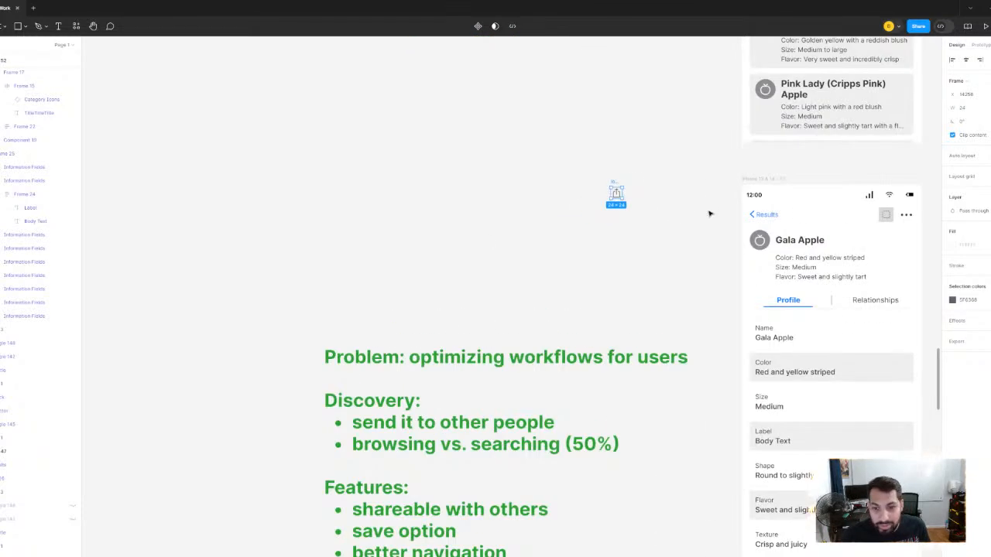
{"action": "scroll", "coordinate": [612, 189], "scroll_direction": "up", "scroll_amount": 4}
{"action": "scroll", "coordinate": [706, 293], "scroll_direction": "down", "scroll_amount": 10}
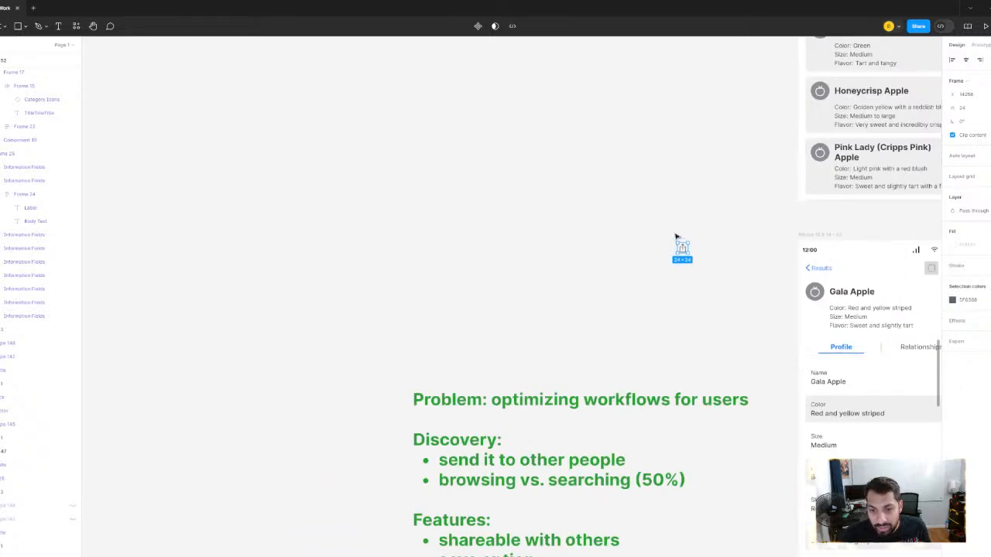
- Move the share icon over to the component library, placing it beside the lower end of the Rectangle 142 icon set
{"action": "scroll", "coordinate": [703, 294], "scroll_direction": "down", "scroll_amount": 5}
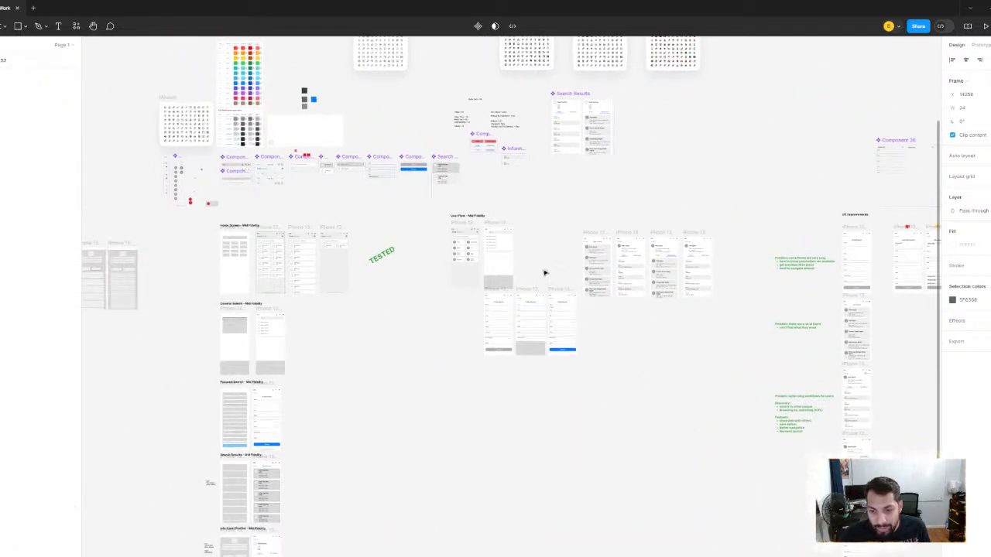
{"action": "left_click", "coordinate": [324, 196]}
{"action": "scroll", "coordinate": [323, 195], "scroll_direction": "up", "scroll_amount": 10}
{"action": "left_click_drag", "start_coordinate": [324, 195], "coordinate": [130, 376]}
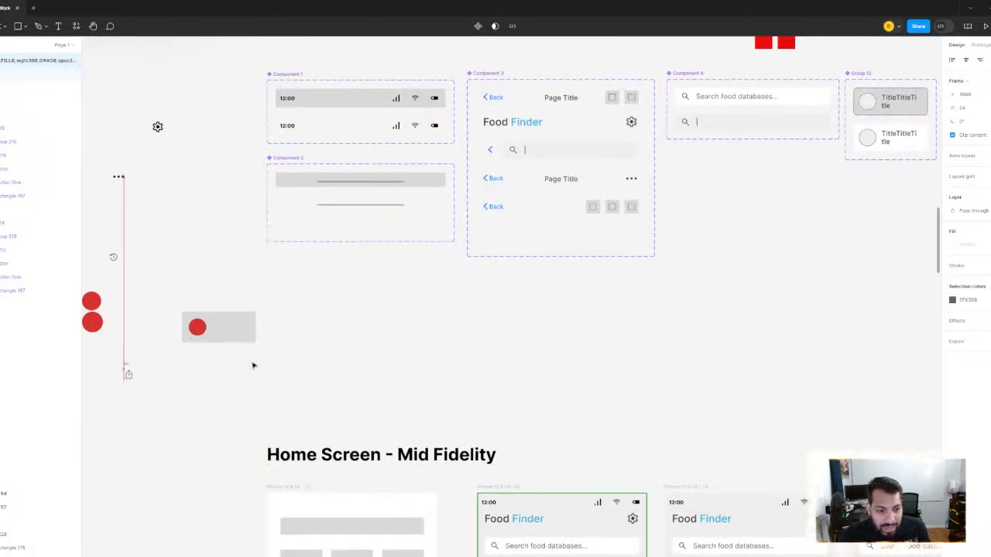
{"action": "left_click_drag", "start_coordinate": [255, 364], "coordinate": [874, 357]}
{"action": "scroll", "coordinate": [748, 367], "scroll_direction": "up", "scroll_amount": 5}
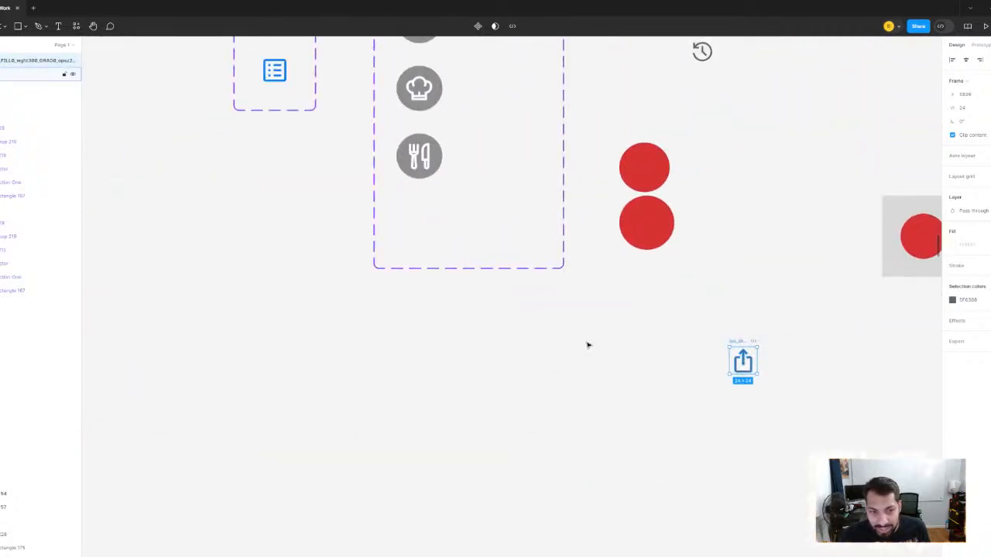
{"action": "left_click_drag", "start_coordinate": [748, 367], "coordinate": [170, 132]}
{"action": "left_click_drag", "start_coordinate": [243, 112], "coordinate": [407, 377]}
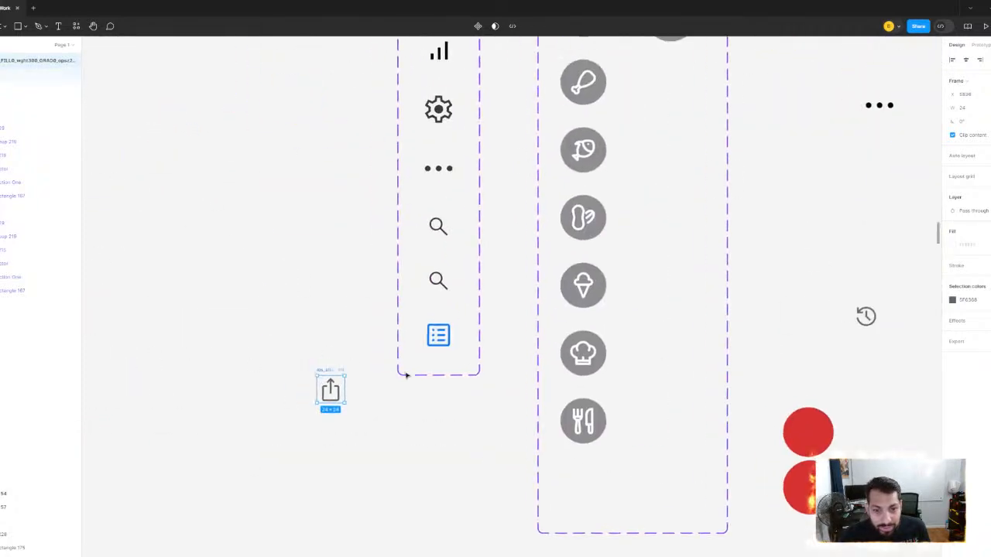
- Add a new variant to the Rectangle 142 icon set from its default placeholder, positioned below the Contents icon
{"action": "left_click", "coordinate": [438, 333]}
{"action": "scroll", "coordinate": [438, 333], "scroll_direction": "up", "scroll_amount": 3}
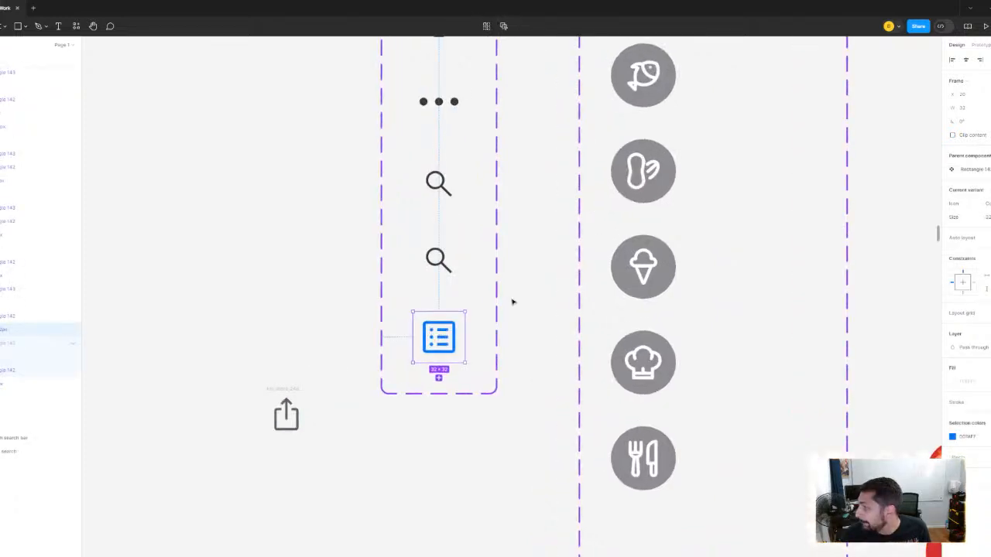
{"action": "scroll", "coordinate": [512, 302], "scroll_direction": "down", "scroll_amount": 3}
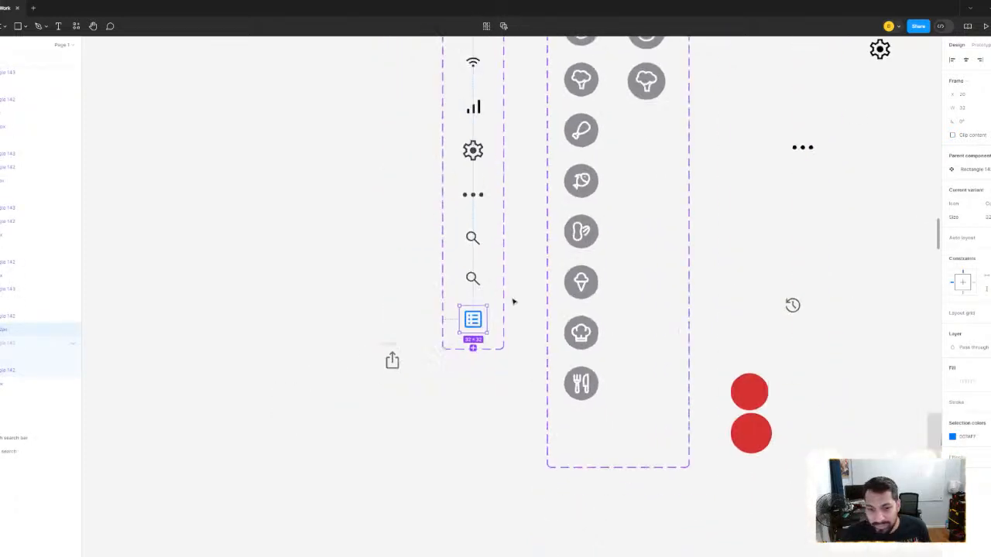
{"action": "scroll", "coordinate": [491, 317], "scroll_direction": "up", "scroll_amount": 1}
{"action": "scroll", "coordinate": [520, 333], "scroll_direction": "up", "scroll_amount": 2}
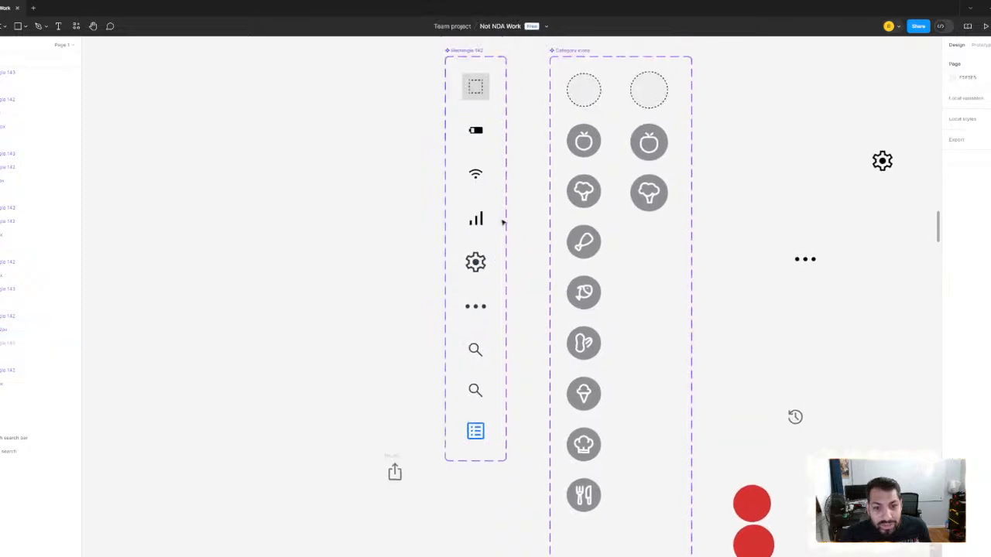
{"action": "left_click", "coordinate": [475, 86]}
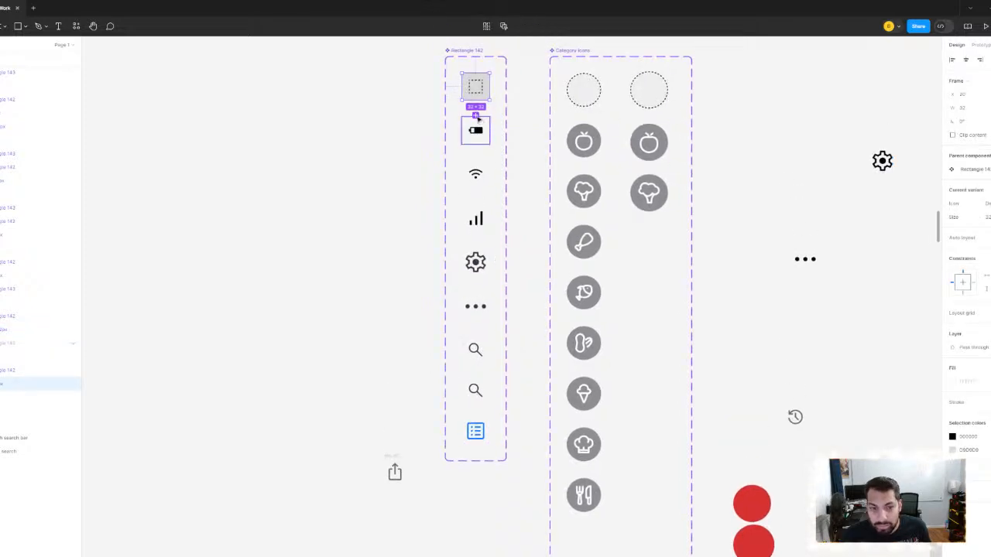
{"action": "left_click", "coordinate": [475, 115]}
{"action": "left_click_drag", "start_coordinate": [479, 435], "coordinate": [500, 256]}
- Ungroup the share icon's 24 × 24 frame to free its vector shape beside the new placeholder variant
{"action": "scroll", "coordinate": [423, 310], "scroll_direction": "up", "scroll_amount": 4}
{"action": "left_click", "coordinate": [414, 240]}
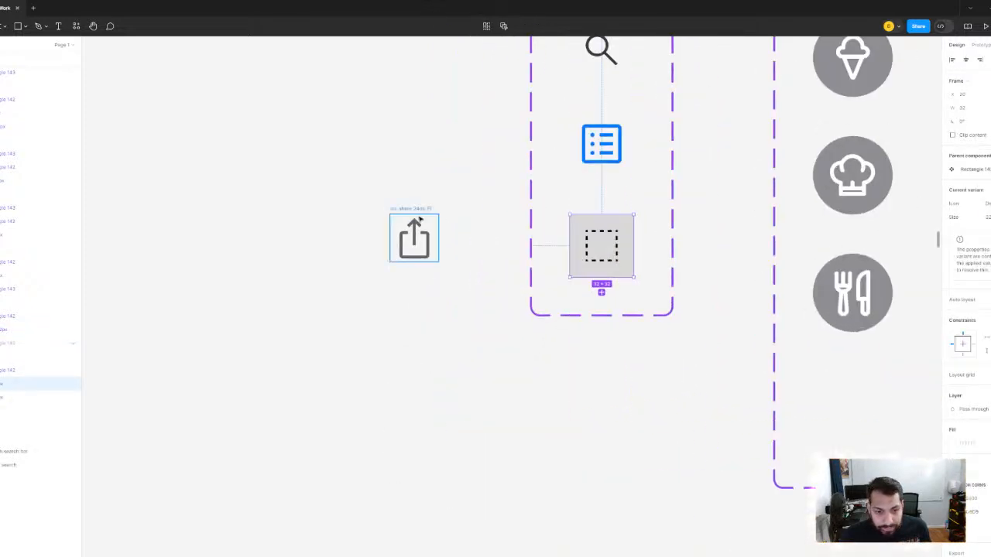
{"action": "right_click", "coordinate": [414, 215]}
{"action": "left_click", "coordinate": [432, 328]}
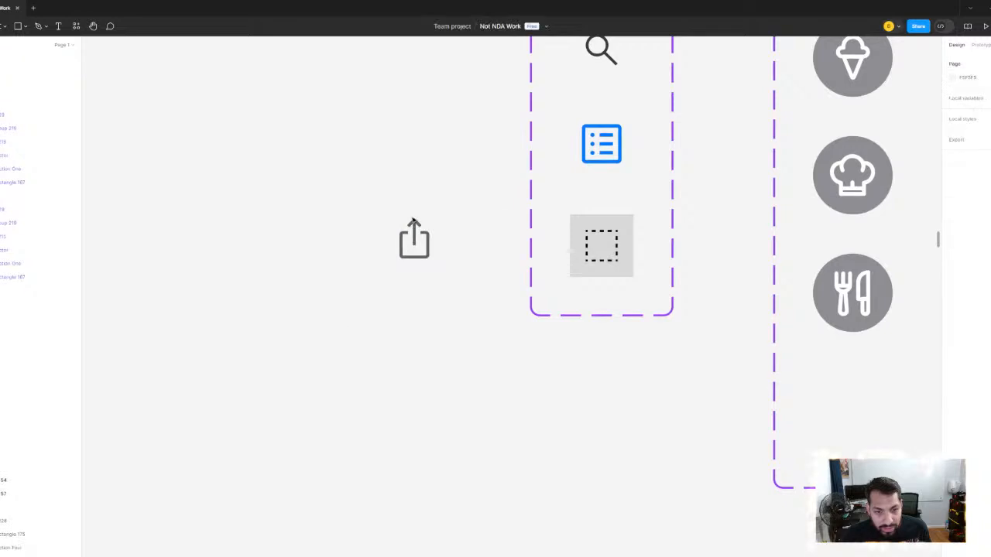
{"action": "scroll", "coordinate": [584, 263], "scroll_direction": "up", "scroll_amount": 3}
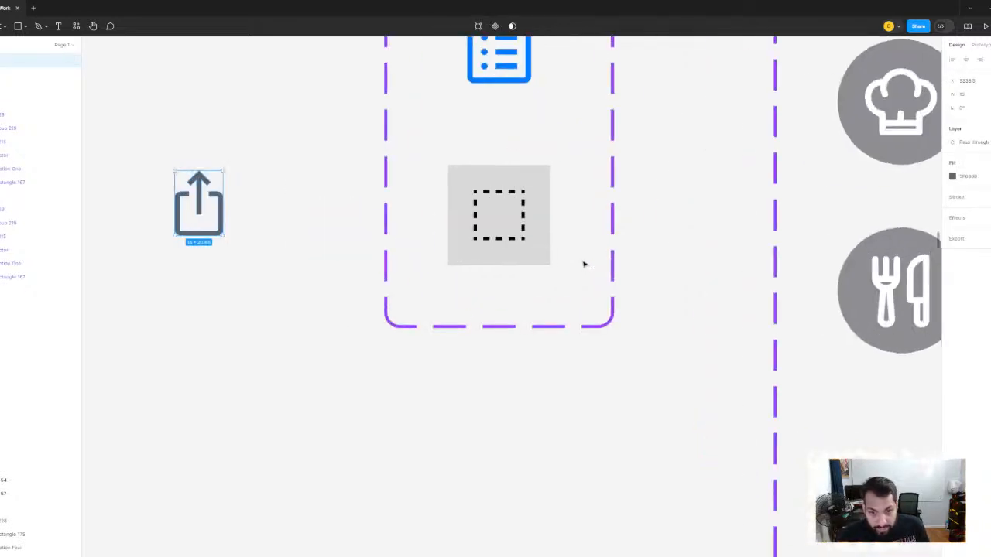
- Paste the share vector into the new placeholder variant and set its height to 20 with proportions kept
{"action": "left_click", "coordinate": [511, 252]}
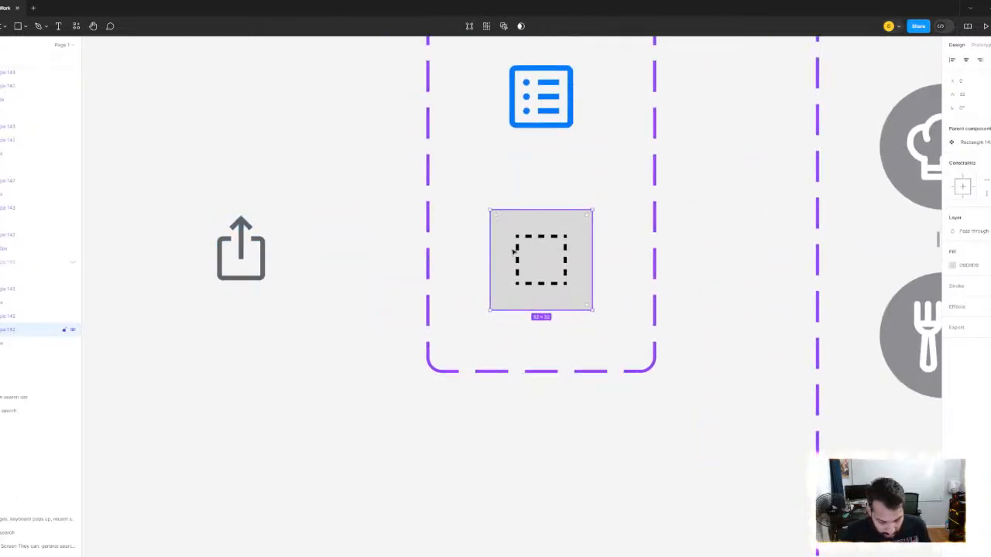
{"action": "key", "text": "ctrl+v"}
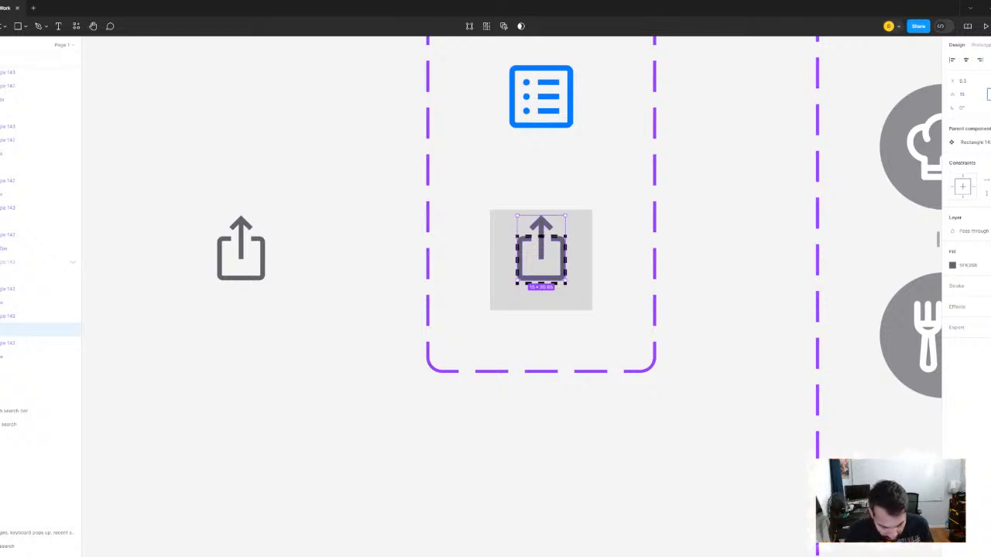
{"action": "type", "text": "20"}
{"action": "key", "text": "Return"}
{"action": "scroll", "coordinate": [647, 229], "scroll_direction": "up", "scroll_amount": 4}
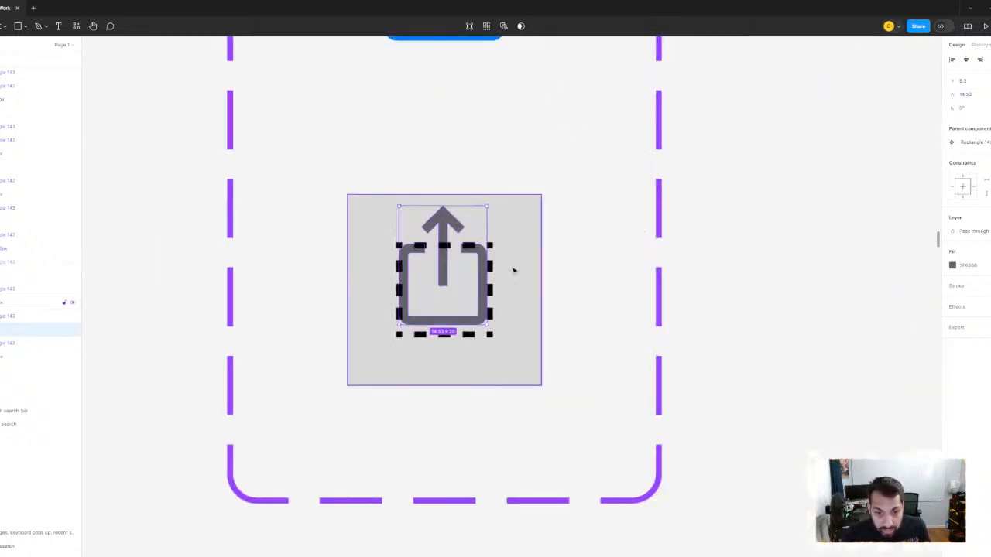
- Center the share vector horizontally and vertically on the variant's grey 32 × 32 background square
{"action": "left_click", "coordinate": [514, 294], "text": "shift"}
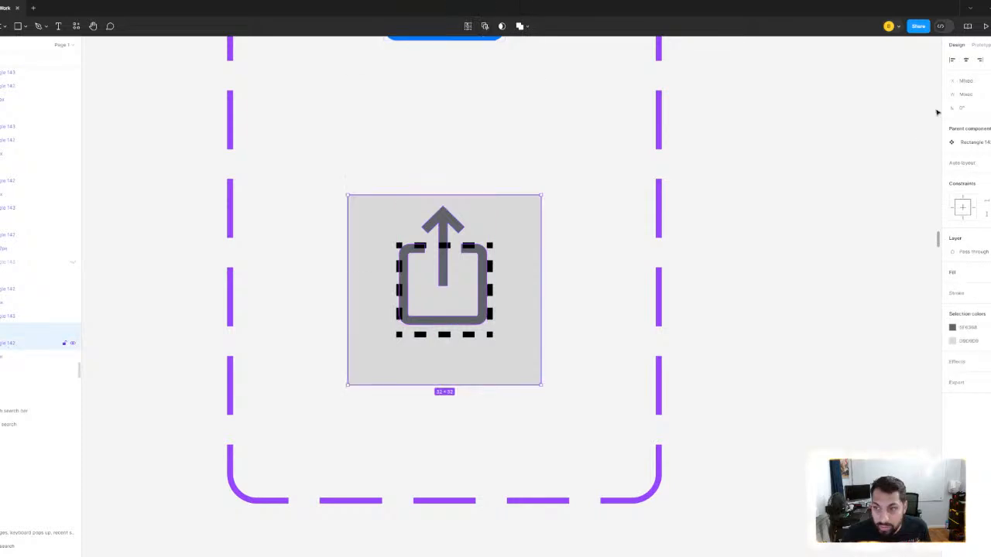
{"action": "left_click", "coordinate": [966, 65]}
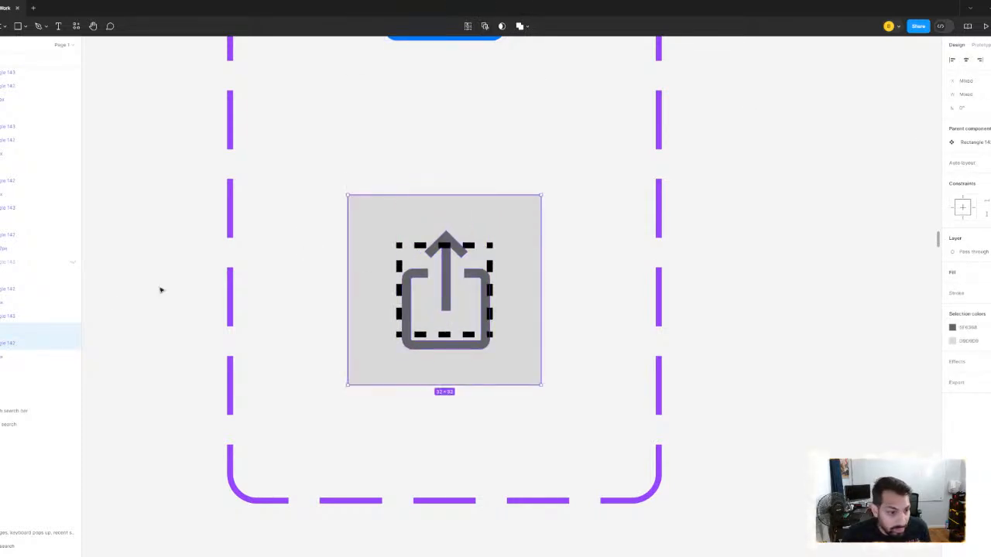
- Select the dashed placeholder square behind the share vector in the new variant
{"action": "left_click", "coordinate": [3, 320]}
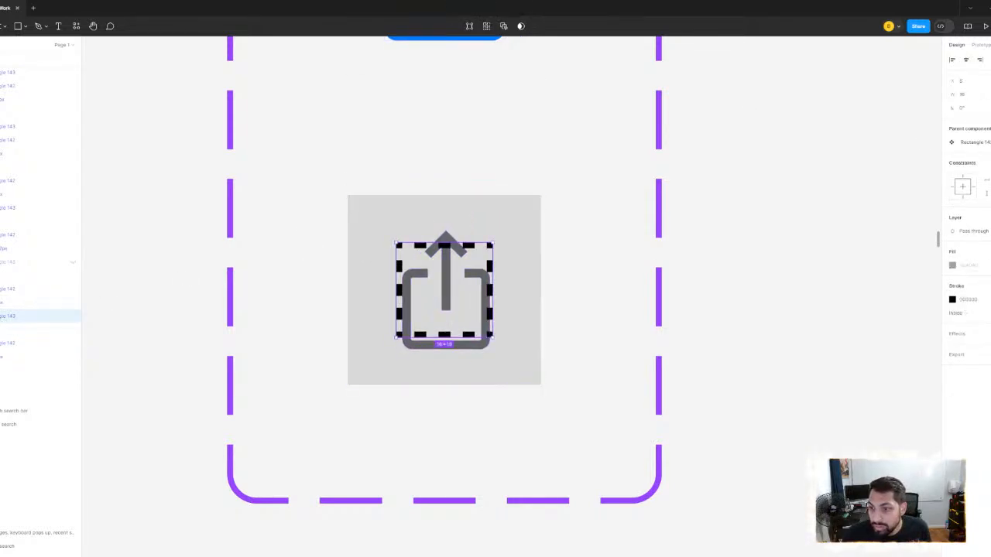
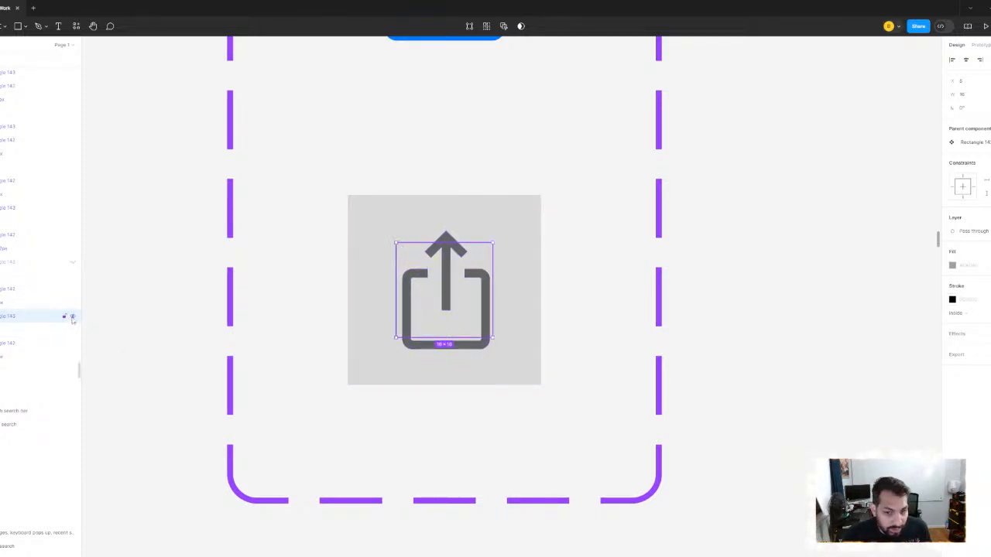
- Hide the dashed placeholder square in the share variant and recolor the share vector with the blue (007AFF) sampled from the contents icon
{"action": "left_click", "coordinate": [72, 319]}
{"action": "left_click", "coordinate": [17, 322]}
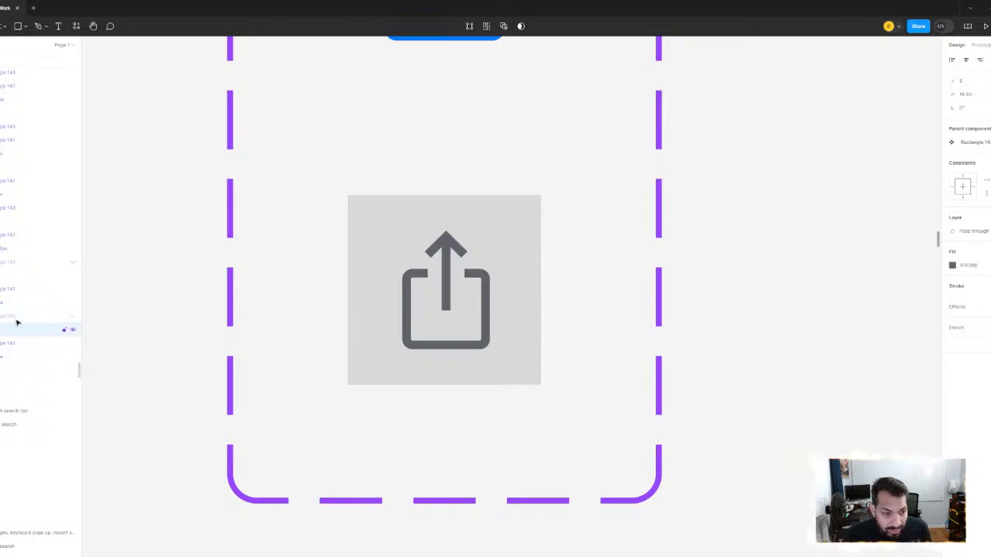
{"action": "scroll", "coordinate": [533, 182], "scroll_direction": "down", "scroll_amount": 3}
{"action": "left_click_drag", "start_coordinate": [559, 155], "coordinate": [582, 266]}
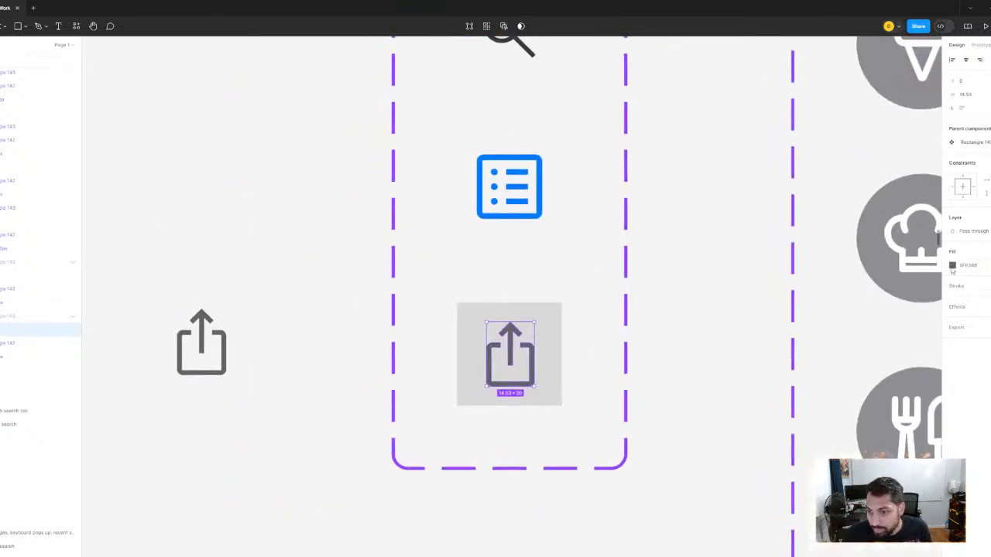
{"action": "left_click", "coordinate": [953, 265]}
{"action": "left_click", "coordinate": [850, 411]}
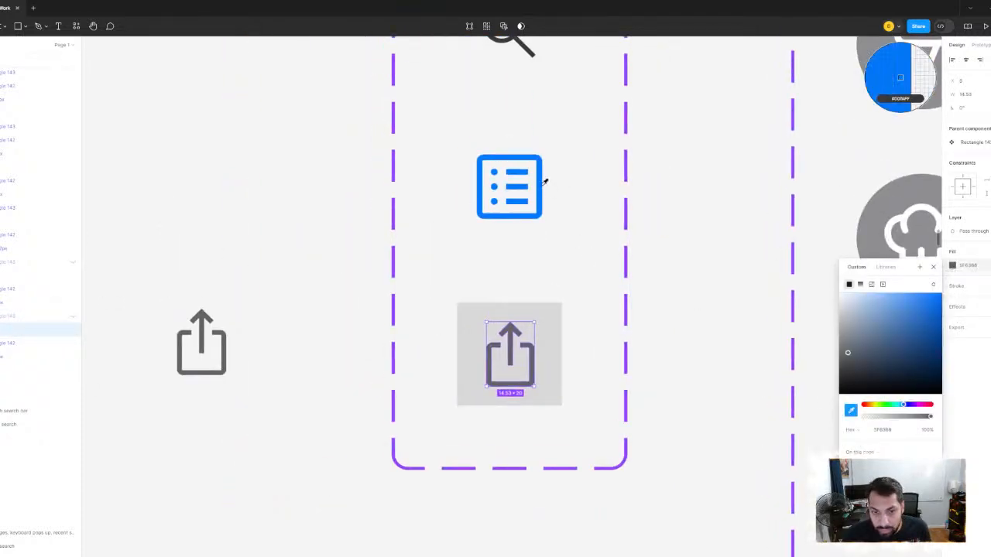
{"action": "left_click", "coordinate": [545, 182]}
- Remove the grey fill from the share variant's 32 × 32 background square
{"action": "left_click", "coordinate": [552, 315]}
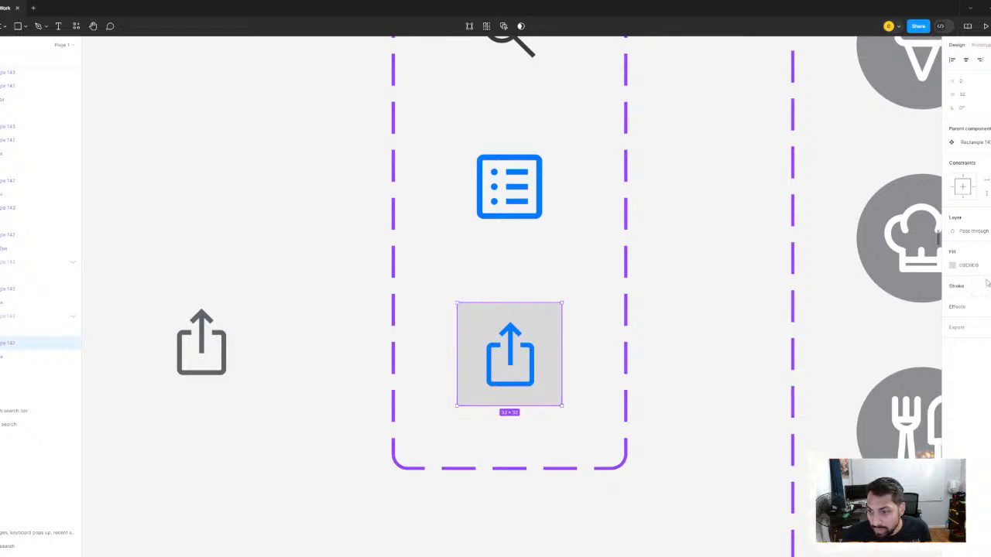
{"action": "left_click", "coordinate": [990, 266]}
{"action": "scroll", "coordinate": [665, 250], "scroll_direction": "down", "scroll_amount": 5}
{"action": "left_click", "coordinate": [646, 374]}
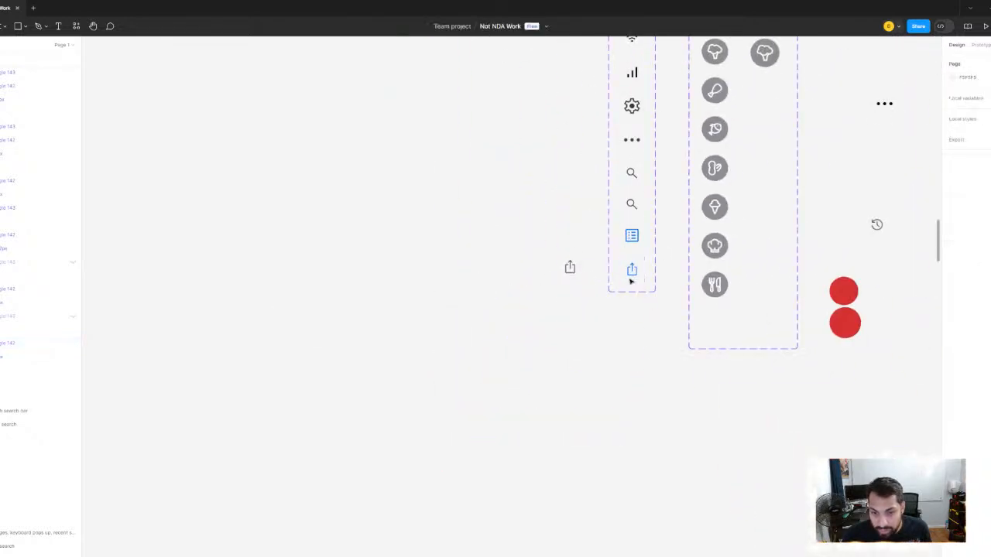
- Set the Icon property of the new share variant to Share
{"action": "left_click", "coordinate": [632, 278]}
{"action": "left_click", "coordinate": [989, 204]}
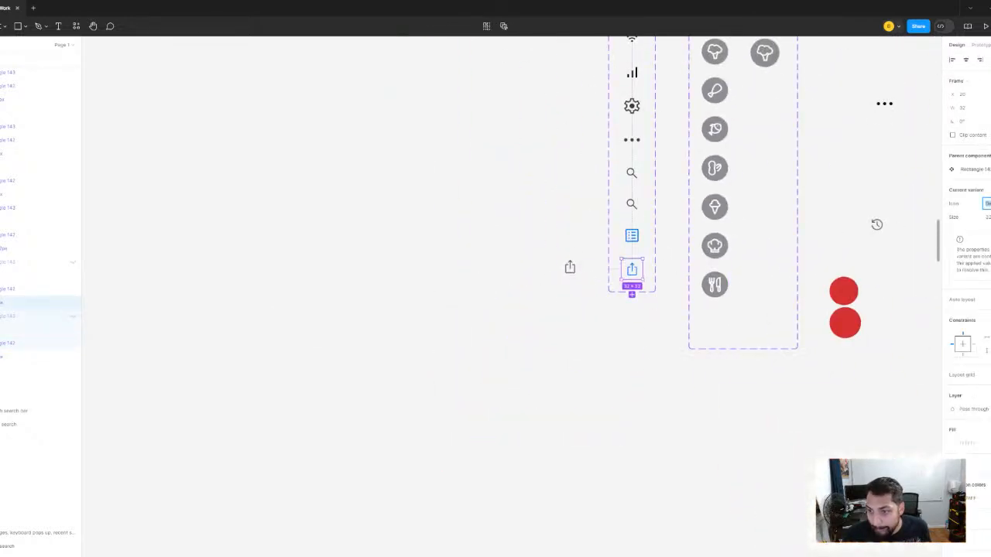
{"action": "key", "text": "Return"}
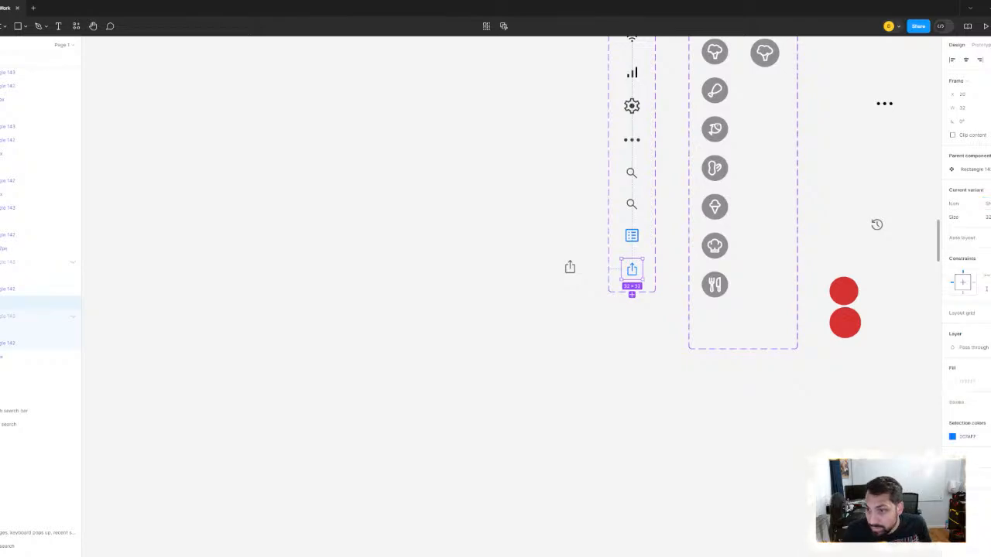
- Switch the placeholder icon in the Gala Apple profile's navigation bar to the Share variant
{"action": "scroll", "coordinate": [701, 219], "scroll_direction": "down", "scroll_amount": 5}
{"action": "scroll", "coordinate": [604, 271], "scroll_direction": "right", "scroll_amount": 5}
{"action": "scroll", "coordinate": [697, 278], "scroll_direction": "right", "scroll_amount": 3}
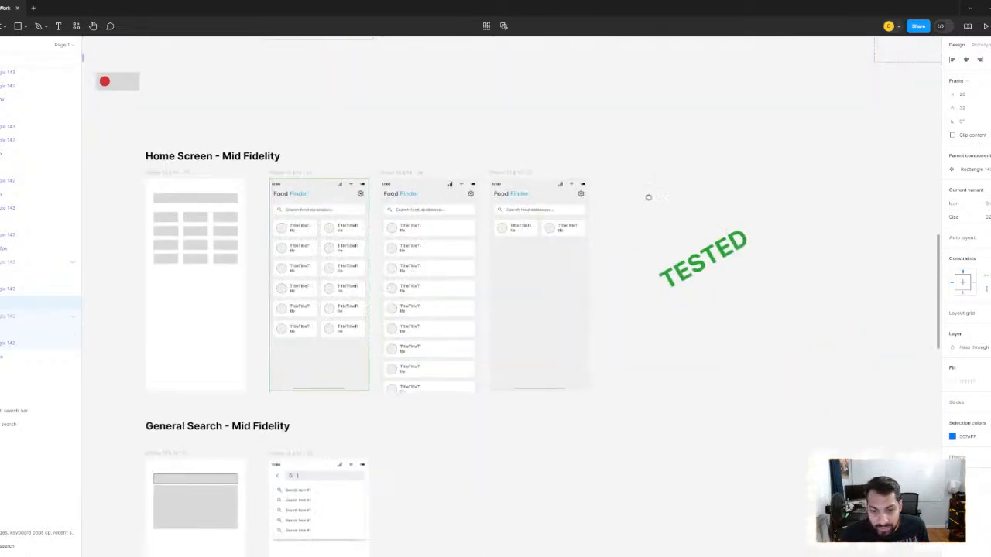
{"action": "scroll", "coordinate": [648, 197], "scroll_direction": "down", "scroll_amount": 5}
{"action": "scroll", "coordinate": [648, 229], "scroll_direction": "right", "scroll_amount": 10}
{"action": "scroll", "coordinate": [535, 246], "scroll_direction": "down", "scroll_amount": 5}
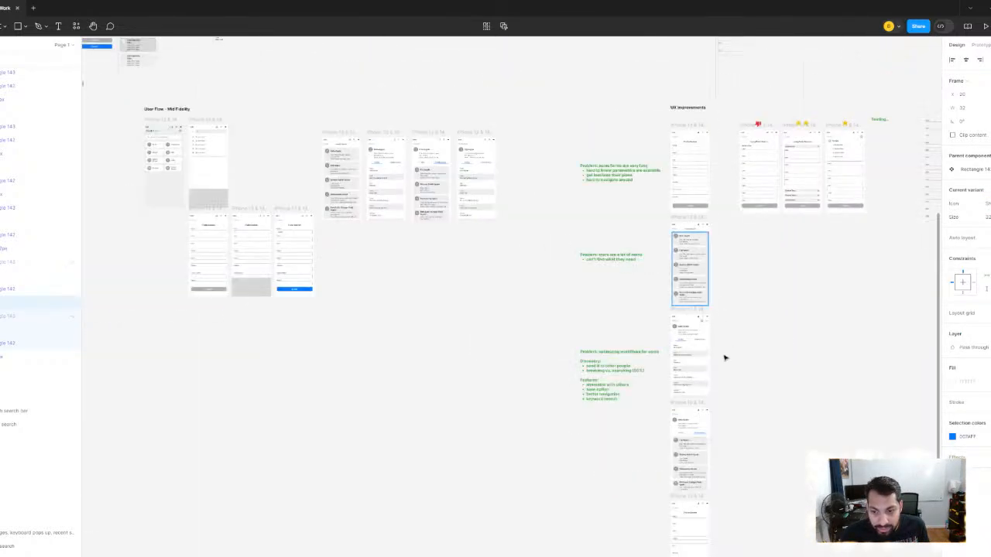
{"action": "scroll", "coordinate": [720, 360], "scroll_direction": "up", "scroll_amount": 8}
{"action": "scroll", "coordinate": [695, 336], "scroll_direction": "down", "scroll_amount": 6}
{"action": "scroll", "coordinate": [651, 363], "scroll_direction": "up", "scroll_amount": 8}
{"action": "scroll", "coordinate": [663, 283], "scroll_direction": "down", "scroll_amount": 5}
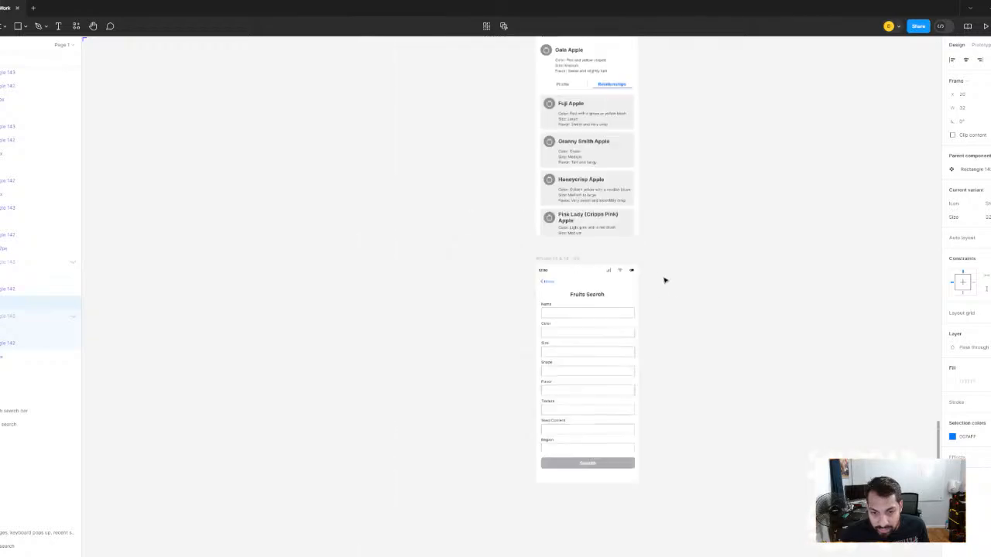
{"action": "scroll", "coordinate": [672, 209], "scroll_direction": "down", "scroll_amount": 3}
{"action": "scroll", "coordinate": [681, 194], "scroll_direction": "up", "scroll_amount": 2}
{"action": "scroll", "coordinate": [696, 224], "scroll_direction": "down", "scroll_amount": 4}
{"action": "scroll", "coordinate": [651, 218], "scroll_direction": "up", "scroll_amount": 3}
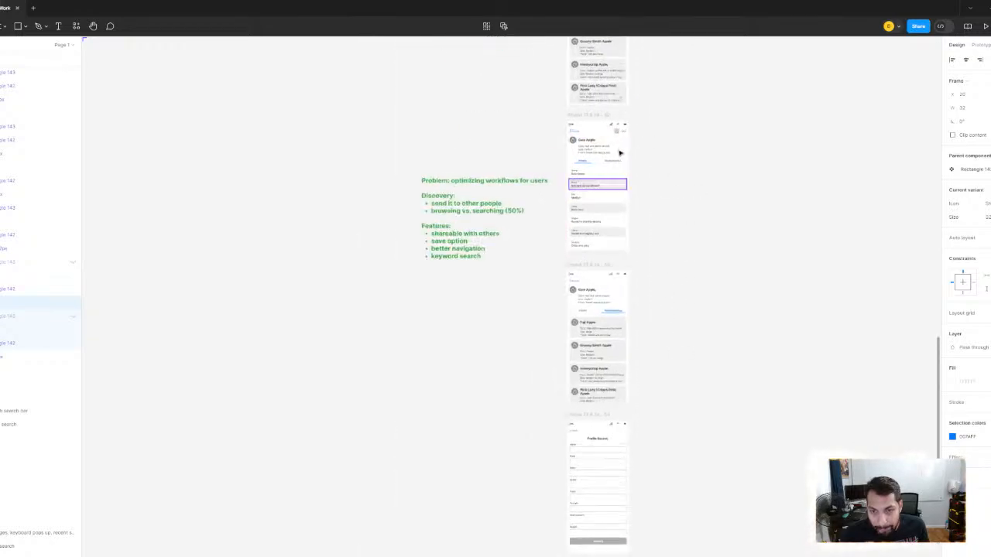
{"action": "scroll", "coordinate": [613, 256], "scroll_direction": "up", "scroll_amount": 10}
{"action": "scroll", "coordinate": [613, 272], "scroll_direction": "up", "scroll_amount": 4}
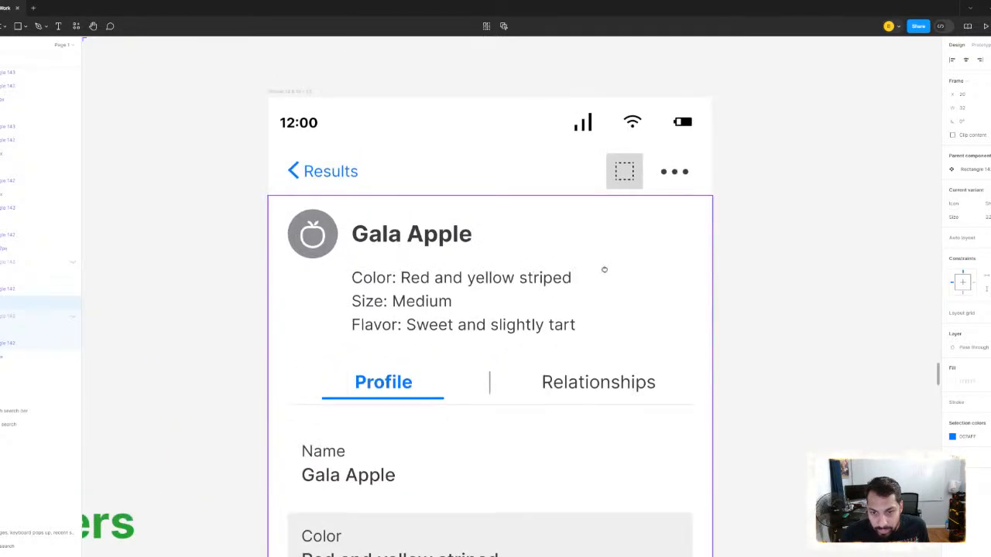
{"action": "left_click", "coordinate": [629, 199]}
{"action": "left_click", "coordinate": [629, 199]}
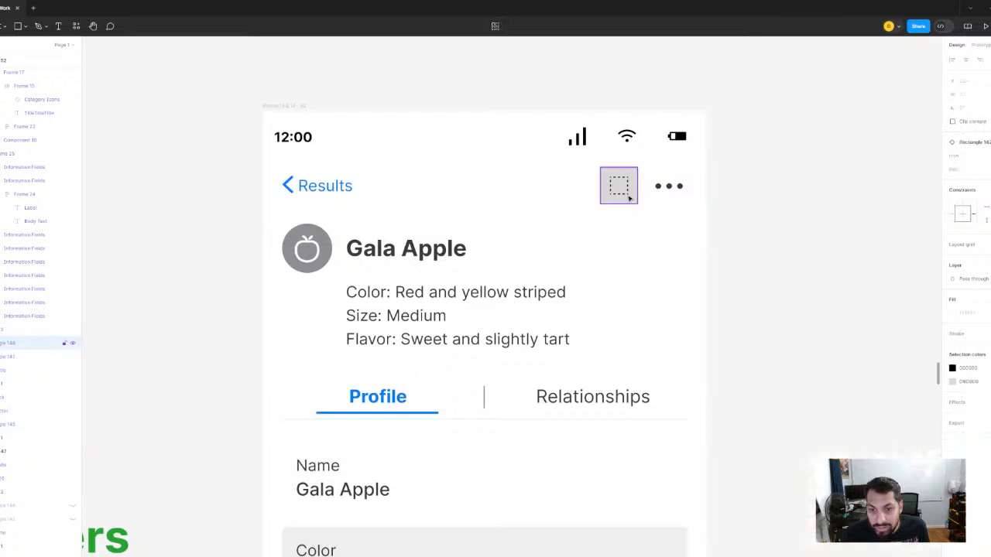
{"action": "left_click", "coordinate": [979, 156]}
{"action": "left_click", "coordinate": [972, 238]}
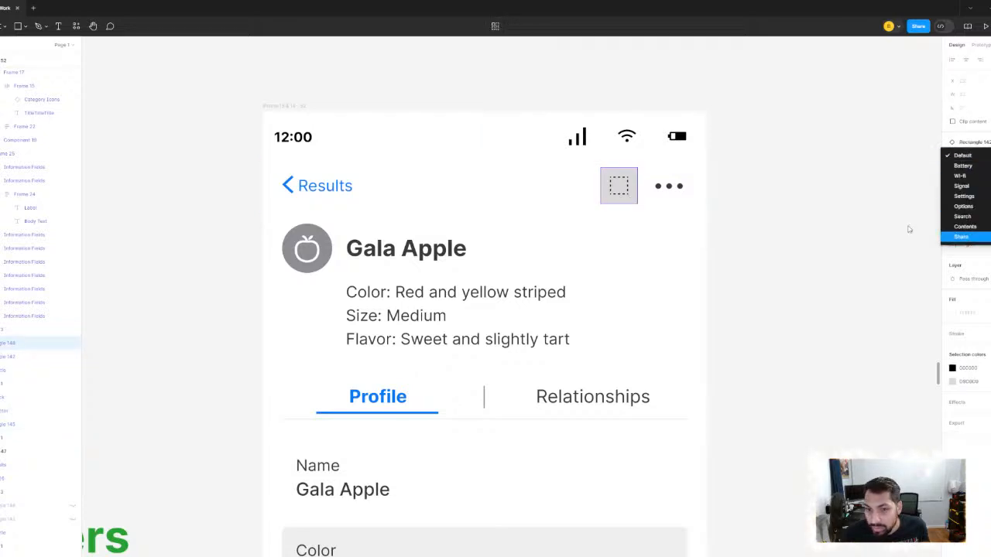
{"action": "left_click", "coordinate": [778, 207]}
- Set the three-dot vector in the options variant to a width of 20 with proportions kept and center it horizontally on its background square
{"action": "scroll", "coordinate": [670, 186], "scroll_direction": "down", "scroll_amount": 10}
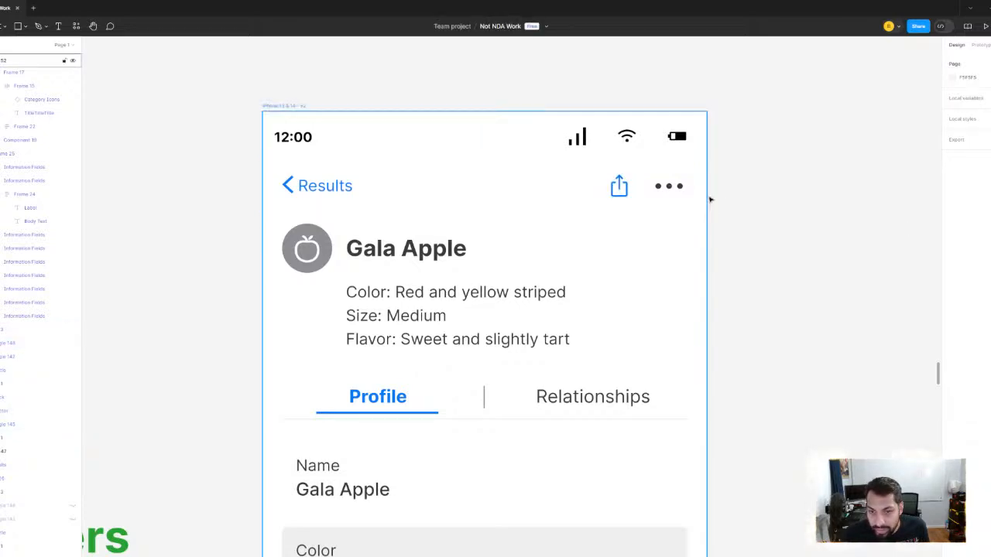
{"action": "left_click_drag", "start_coordinate": [223, 93], "coordinate": [630, 305]}
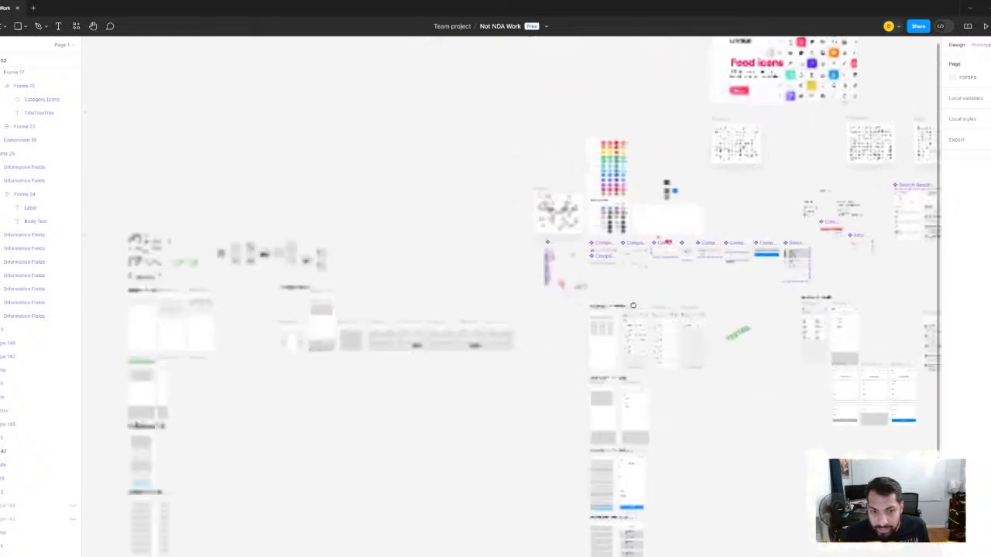
{"action": "scroll", "coordinate": [544, 232], "scroll_direction": "up", "scroll_amount": 3}
{"action": "scroll", "coordinate": [557, 285], "scroll_direction": "up", "scroll_amount": 10}
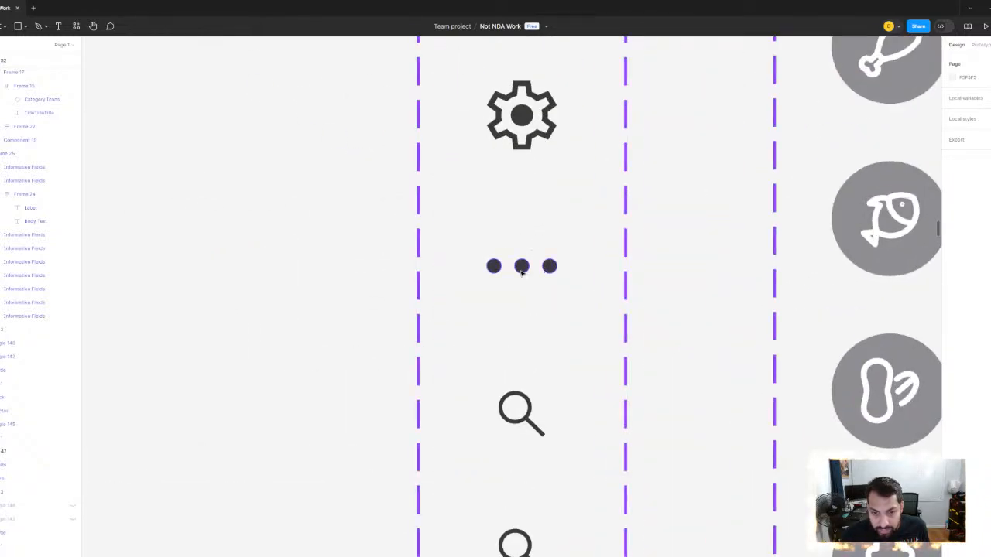
{"action": "left_click", "coordinate": [524, 270]}
{"action": "left_click", "coordinate": [970, 96]}
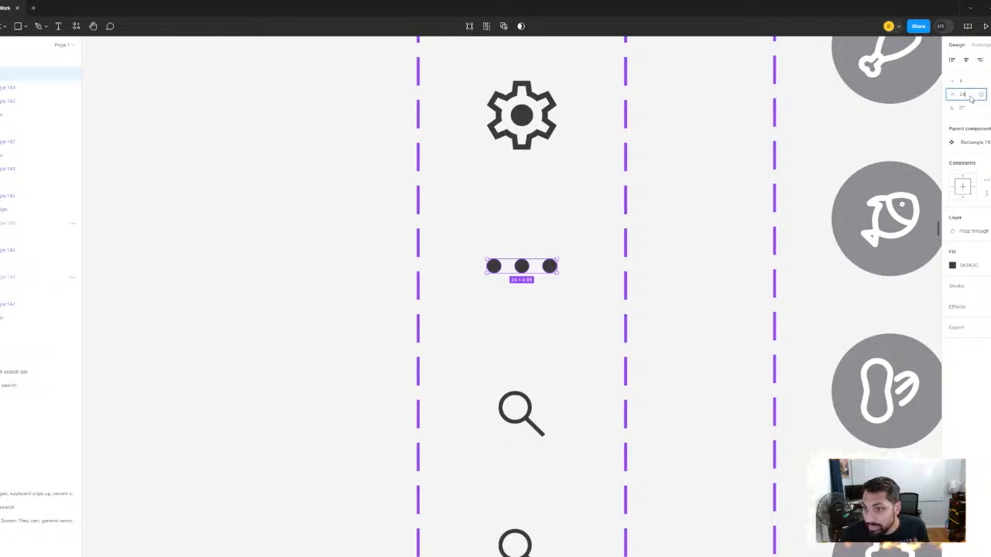
{"action": "type", "text": "20"}
{"action": "key", "text": "Return"}
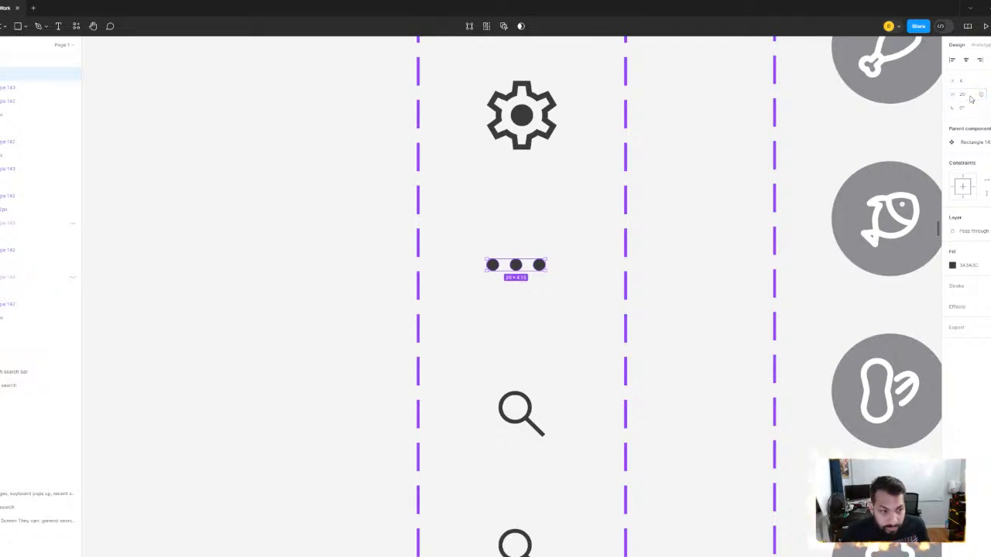
{"action": "left_click", "coordinate": [1, 102], "text": "shift"}
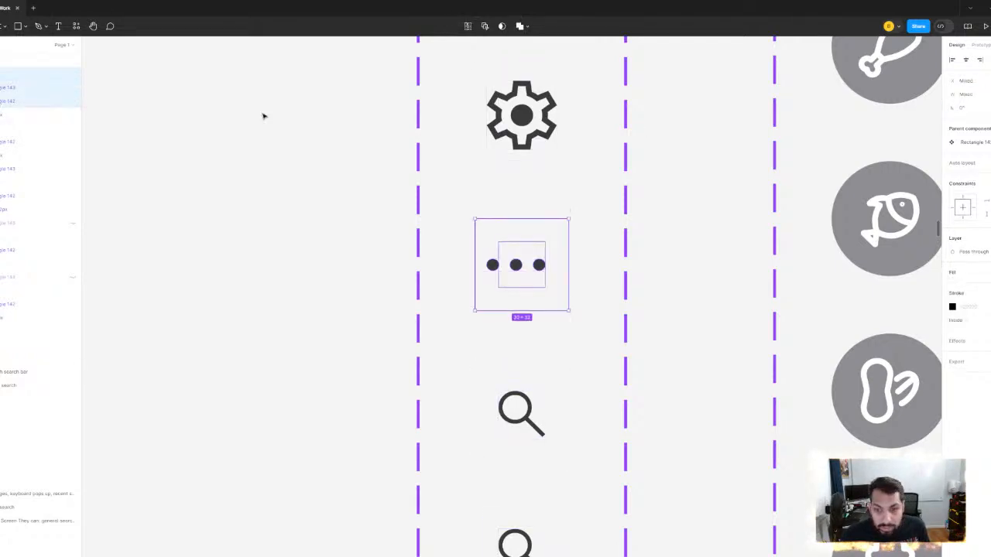
{"action": "left_click", "coordinate": [966, 61]}
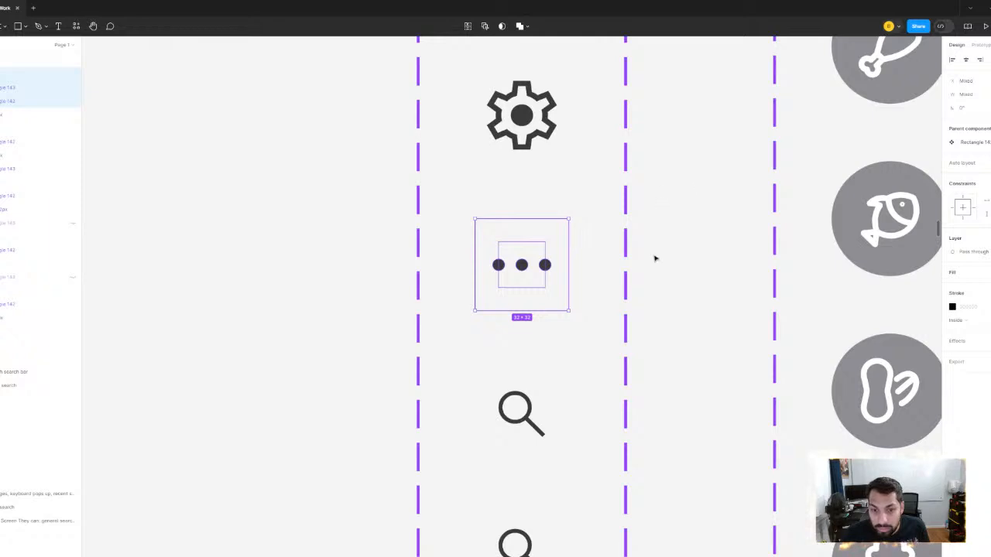
- Recolor the options variant's three dots with the blue (007AFF) sampled from the contents icon
{"action": "left_click", "coordinate": [548, 268]}
{"action": "scroll", "coordinate": [830, 241], "scroll_direction": "down", "scroll_amount": 5}
{"action": "left_click_drag", "start_coordinate": [706, 323], "coordinate": [673, 186]}
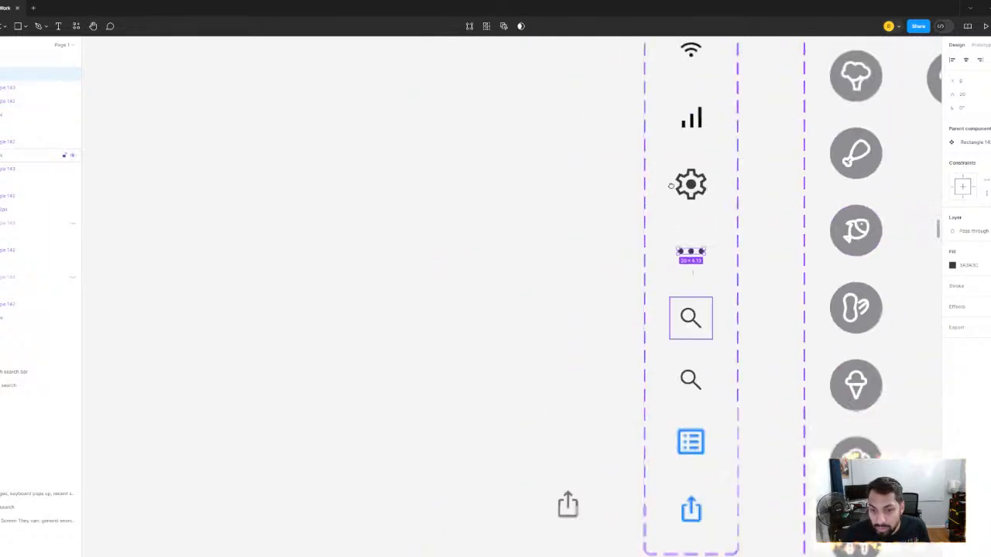
{"action": "scroll", "coordinate": [836, 216], "scroll_direction": "up", "scroll_amount": 2}
{"action": "left_click", "coordinate": [952, 265]}
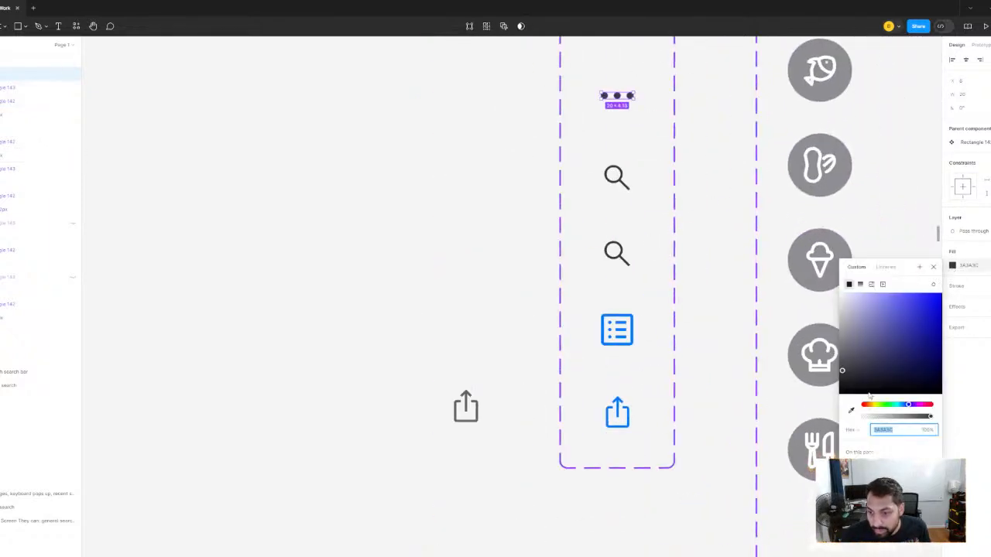
{"action": "left_click", "coordinate": [851, 411]}
{"action": "left_click", "coordinate": [633, 329]}
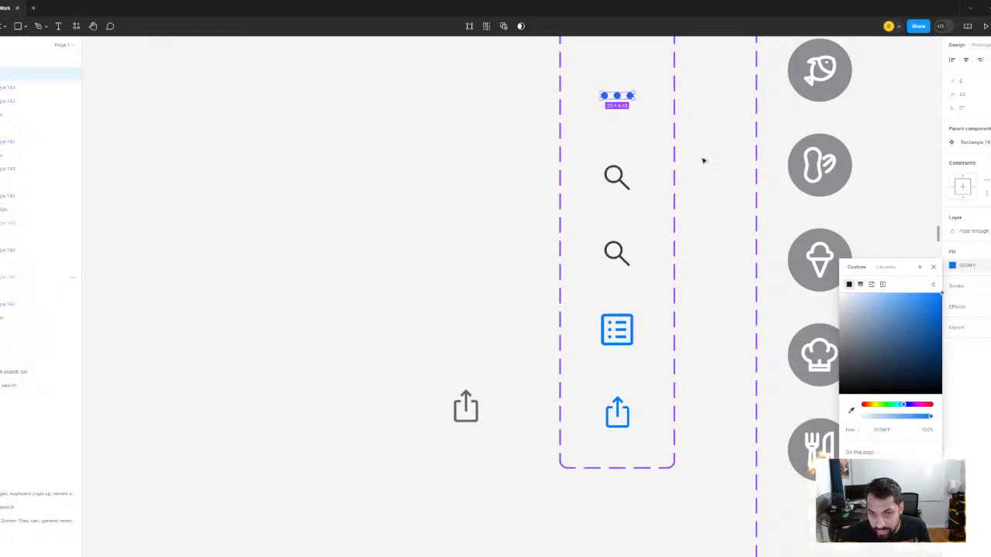
{"action": "scroll", "coordinate": [703, 159], "scroll_direction": "down", "scroll_amount": 3}
{"action": "left_click", "coordinate": [709, 153]}
- Recolor the settings variant's gear with the blue (007AFF) sampled from the options dots
{"action": "scroll", "coordinate": [709, 152], "scroll_direction": "down", "scroll_amount": 10}
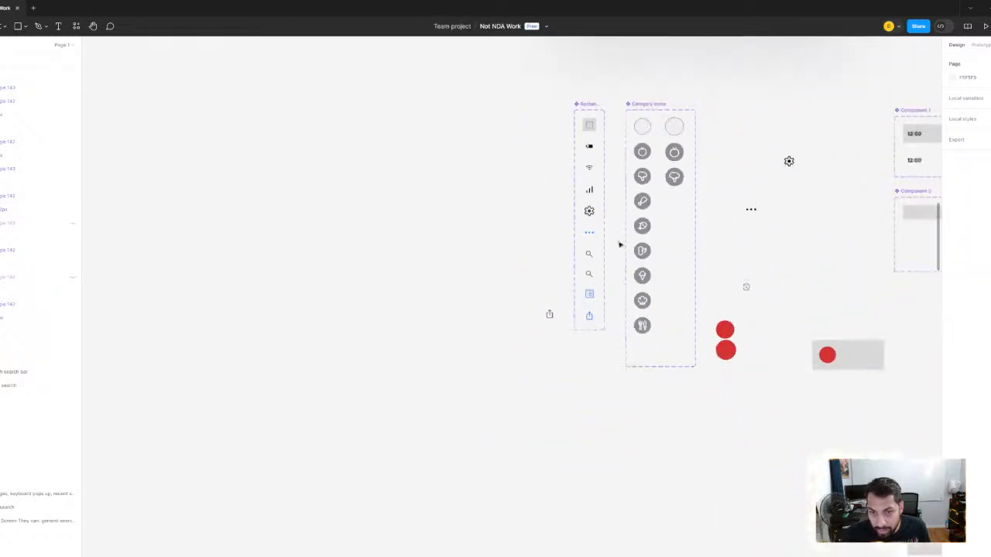
{"action": "scroll", "coordinate": [685, 283], "scroll_direction": "right", "scroll_amount": 5}
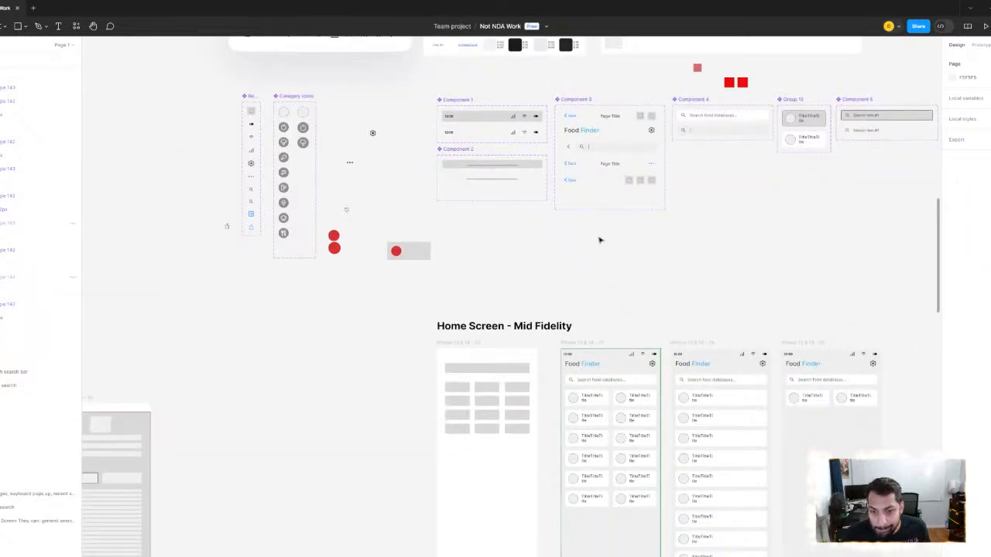
{"action": "scroll", "coordinate": [519, 285], "scroll_direction": "up", "scroll_amount": 10}
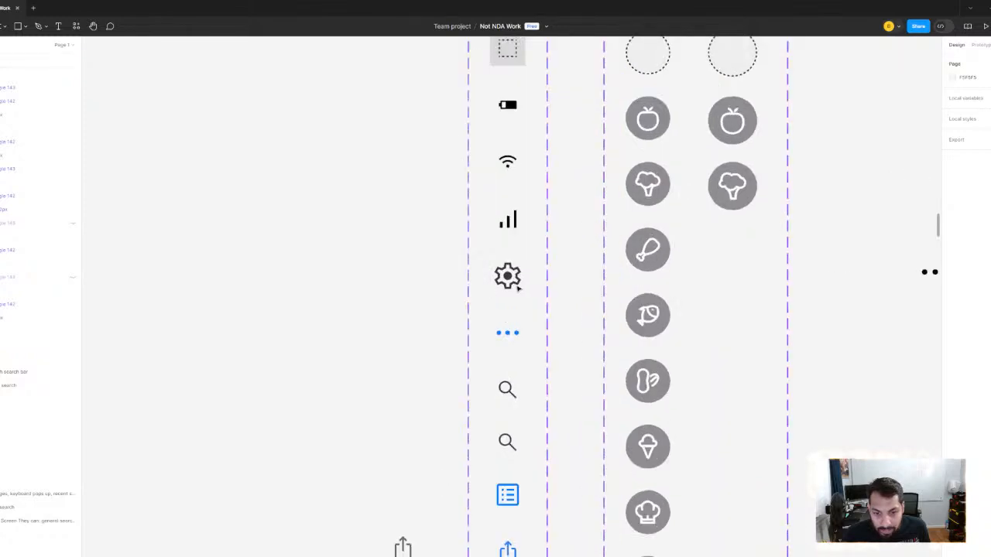
{"action": "left_click", "coordinate": [499, 265]}
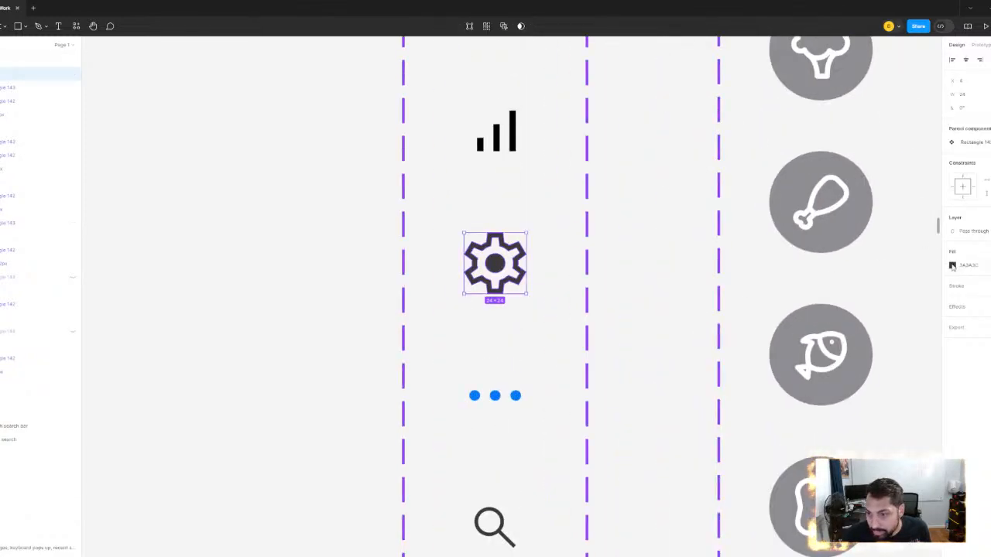
{"action": "left_click", "coordinate": [952, 265]}
{"action": "left_click", "coordinate": [852, 410]}
{"action": "left_click", "coordinate": [518, 393]}
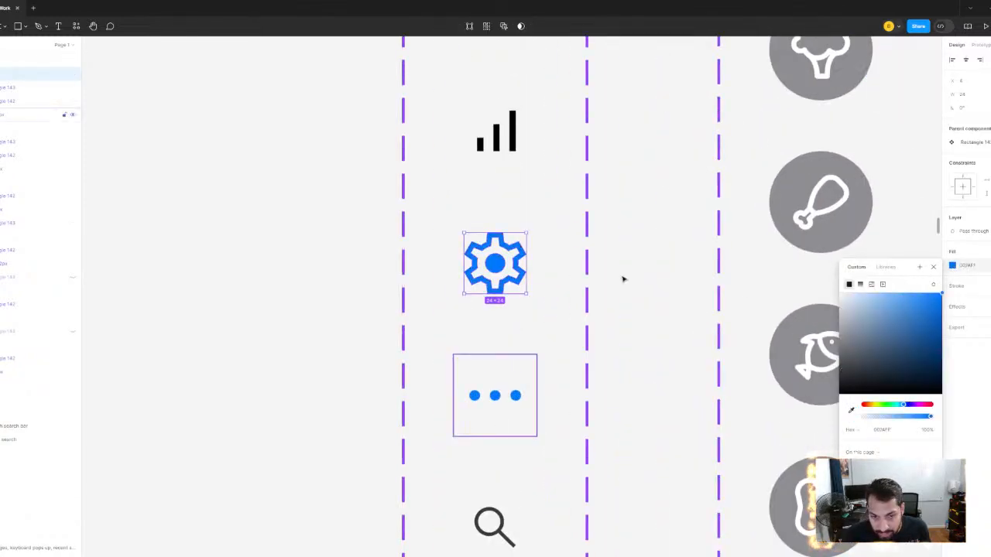
{"action": "left_click", "coordinate": [635, 275]}
- Examine the recolored icons on the User Flow and UX Improvements screens, including the Gala Apple profile's navigation bar
{"action": "scroll", "coordinate": [637, 273], "scroll_direction": "down", "scroll_amount": 10}
{"action": "scroll", "coordinate": [620, 261], "scroll_direction": "right", "scroll_amount": 5}
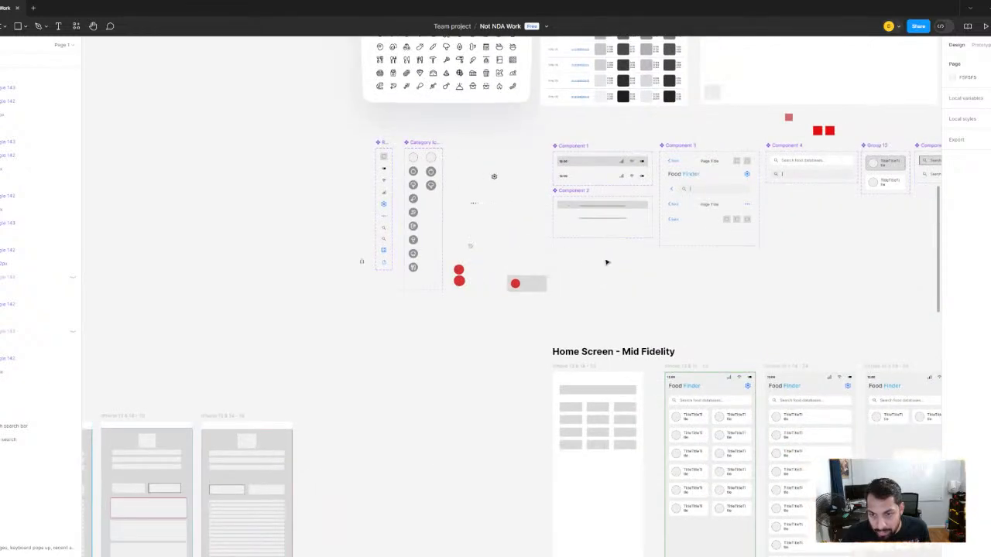
{"action": "scroll", "coordinate": [546, 231], "scroll_direction": "down", "scroll_amount": 5}
{"action": "left_click_drag", "start_coordinate": [740, 346], "coordinate": [367, 258]}
{"action": "scroll", "coordinate": [643, 231], "scroll_direction": "up", "scroll_amount": 3}
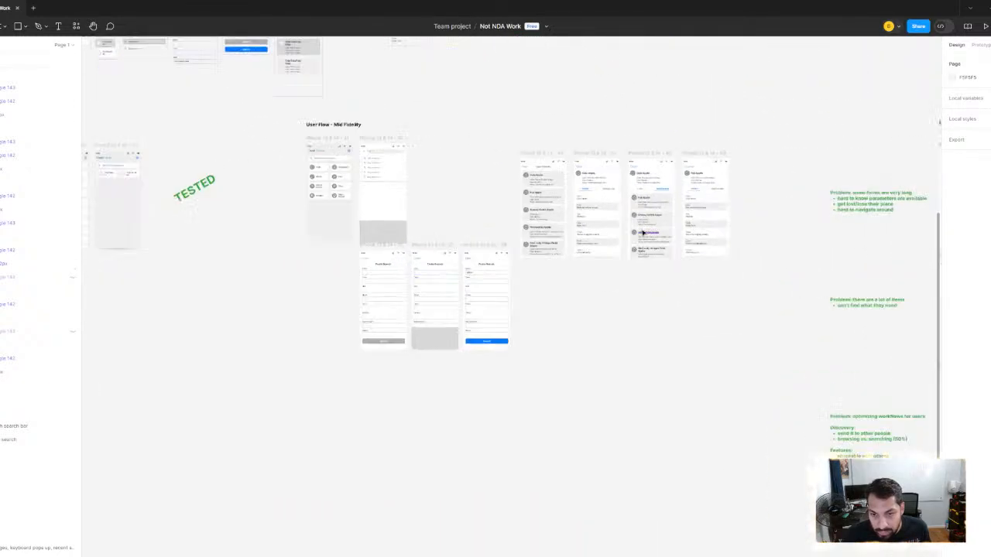
{"action": "scroll", "coordinate": [460, 292], "scroll_direction": "up", "scroll_amount": 3}
{"action": "left_click_drag", "start_coordinate": [511, 248], "coordinate": [463, 292]}
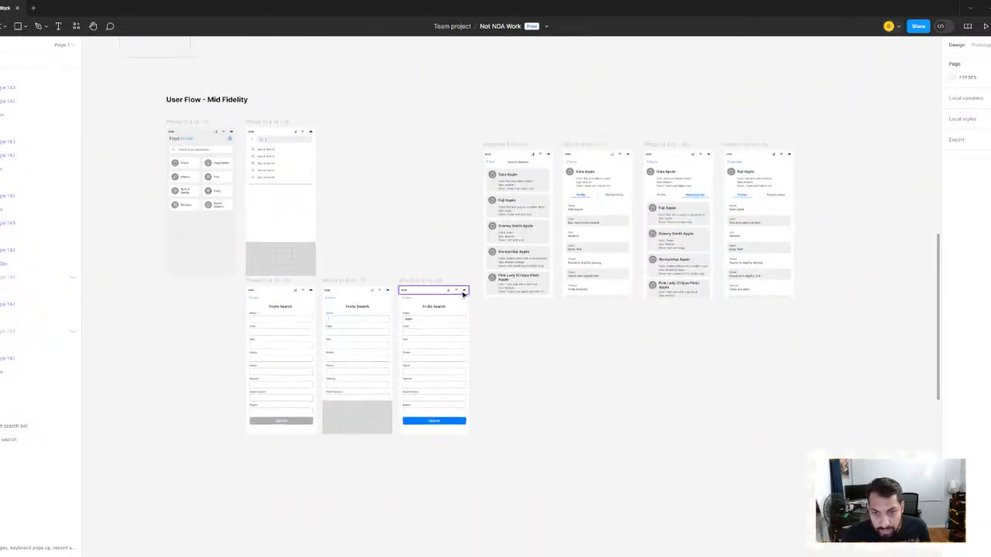
{"action": "scroll", "coordinate": [641, 262], "scroll_direction": "down", "scroll_amount": 2}
{"action": "scroll", "coordinate": [641, 262], "scroll_direction": "right", "scroll_amount": 5}
{"action": "scroll", "coordinate": [597, 316], "scroll_direction": "down", "scroll_amount": 3}
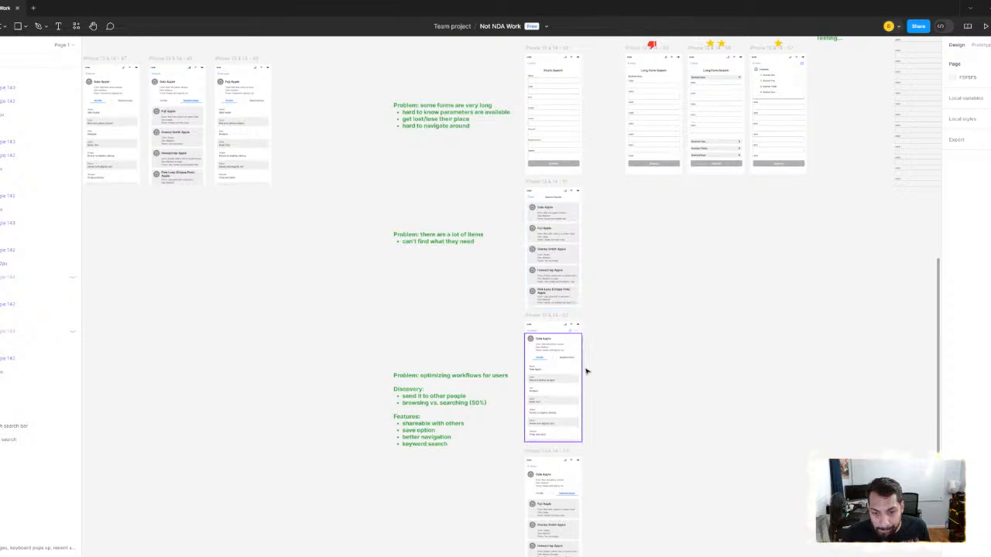
{"action": "scroll", "coordinate": [576, 329], "scroll_direction": "up", "scroll_amount": 5}
{"action": "scroll", "coordinate": [576, 329], "scroll_direction": "up", "scroll_amount": 4}
{"action": "scroll", "coordinate": [637, 263], "scroll_direction": "down", "scroll_amount": 5}
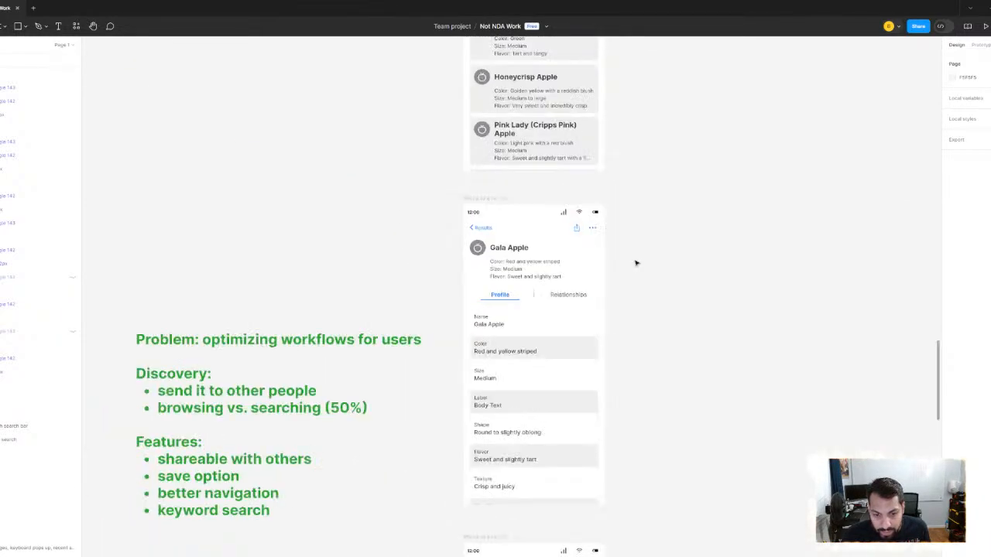
{"action": "scroll", "coordinate": [586, 270], "scroll_direction": "down", "scroll_amount": 3}
{"action": "scroll", "coordinate": [555, 289], "scroll_direction": "up", "scroll_amount": 5}
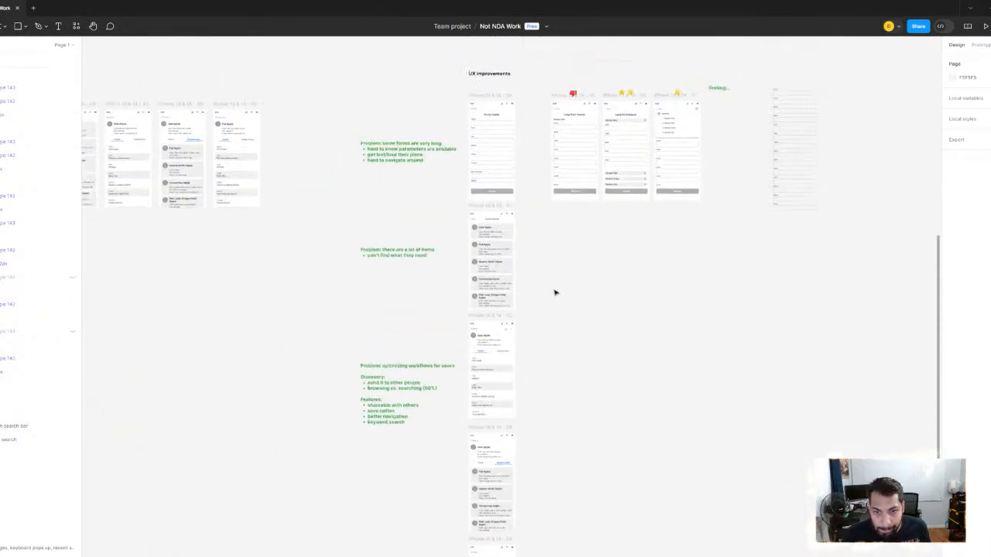
- Duplicate the Gala Apple profile screen in the UX Improvements section and move the copy farther to the right of the original
{"action": "scroll", "coordinate": [484, 433], "scroll_direction": "up", "scroll_amount": 3}
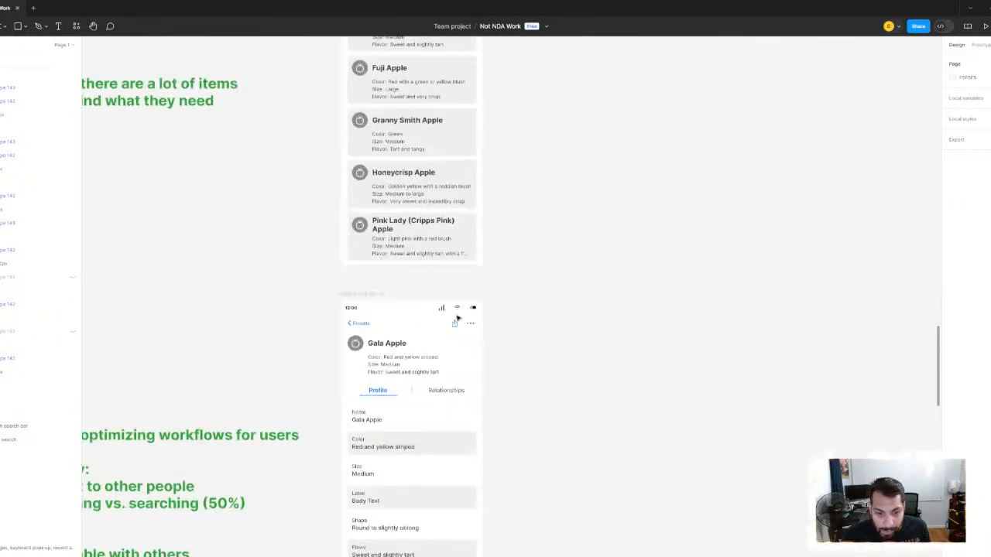
{"action": "left_click", "coordinate": [363, 326]}
{"action": "left_click", "coordinate": [358, 295]}
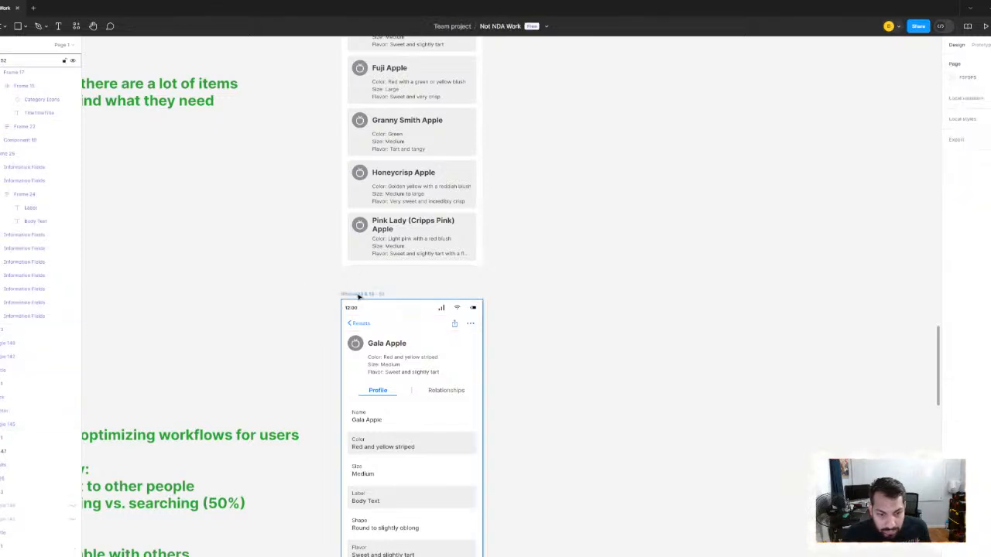
{"action": "key", "text": "ctrl+d"}
{"action": "scroll", "coordinate": [542, 263], "scroll_direction": "down", "scroll_amount": 1}
{"action": "scroll", "coordinate": [542, 257], "scroll_direction": "down", "scroll_amount": 2}
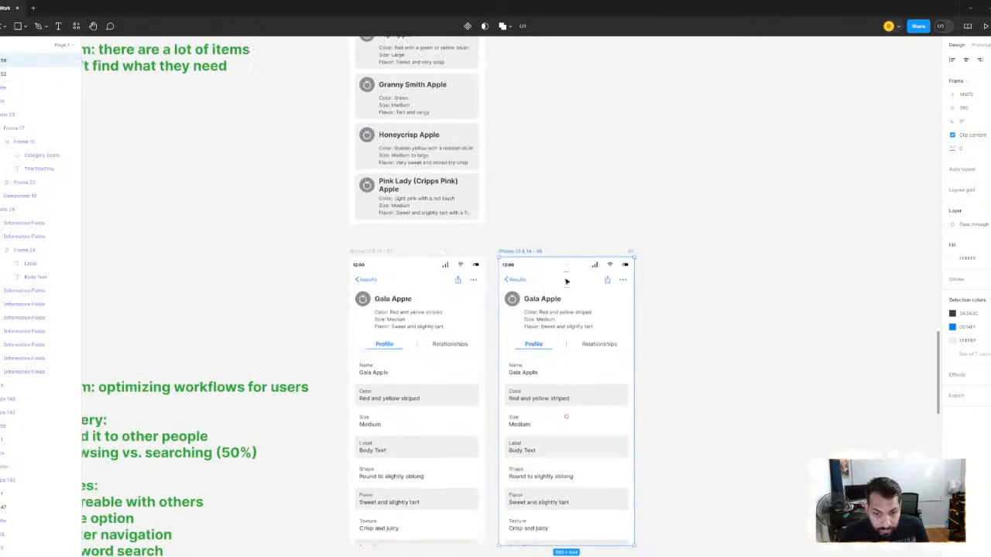
{"action": "left_click_drag", "start_coordinate": [542, 256], "coordinate": [604, 256]}
{"action": "scroll", "coordinate": [606, 257], "scroll_direction": "down", "scroll_amount": 3}
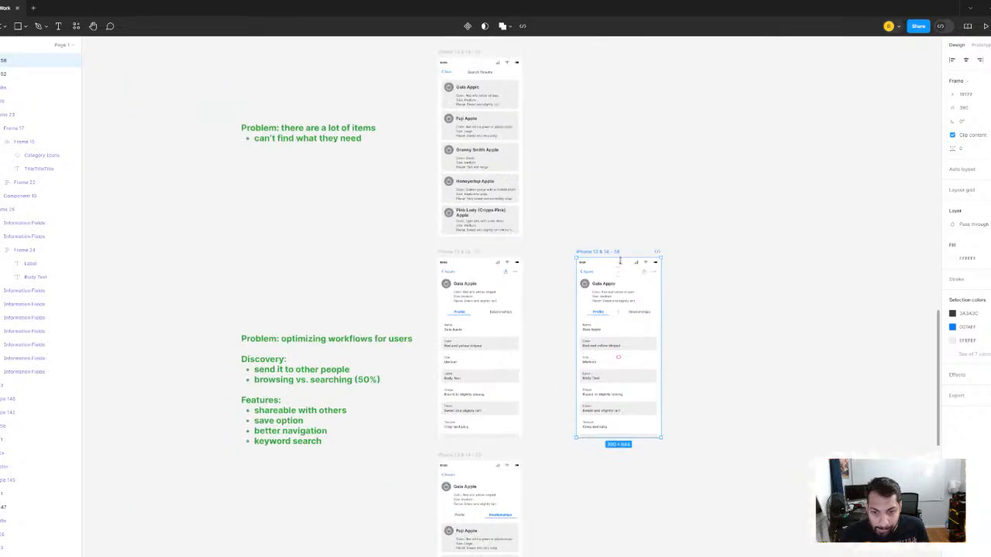
- Hide the share and options icons in the original Gala Apple profile's navigation bar, leaving the copy's icons as they are
{"action": "scroll", "coordinate": [620, 261], "scroll_direction": "right", "scroll_amount": 1}
{"action": "scroll", "coordinate": [427, 283], "scroll_direction": "up", "scroll_amount": 3}
{"action": "scroll", "coordinate": [465, 283], "scroll_direction": "up", "scroll_amount": 5}
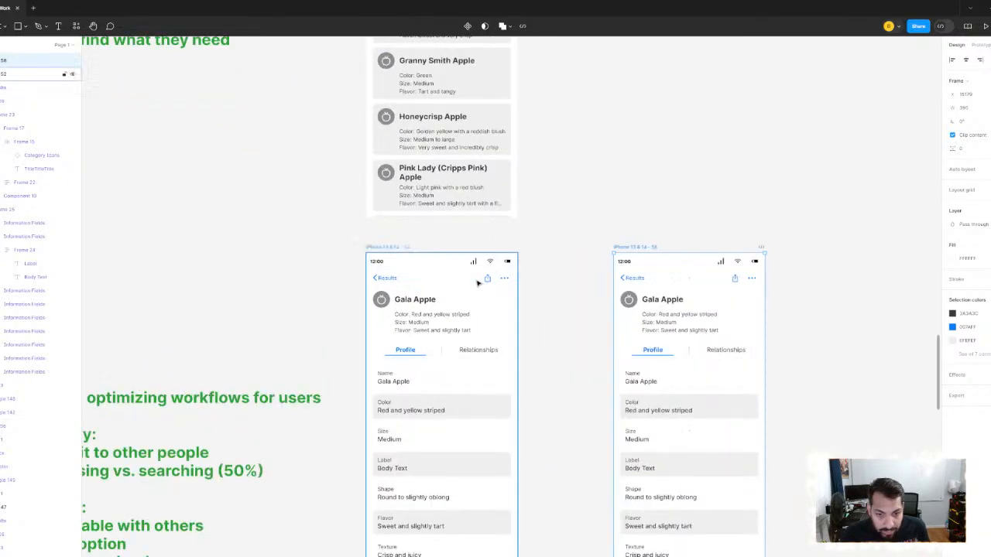
{"action": "left_click", "coordinate": [495, 279]}
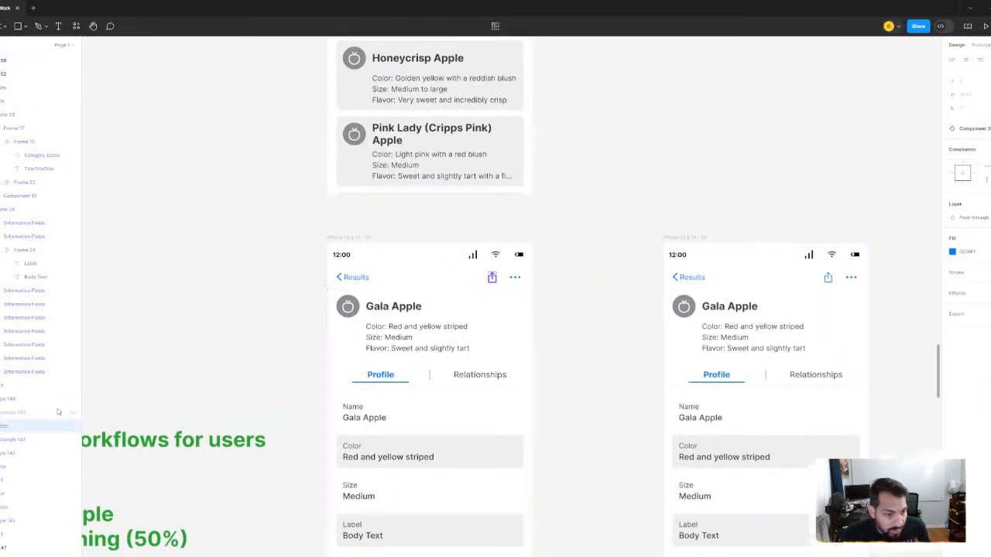
{"action": "left_click", "coordinate": [4, 401]}
{"action": "left_click", "coordinate": [5, 401]}
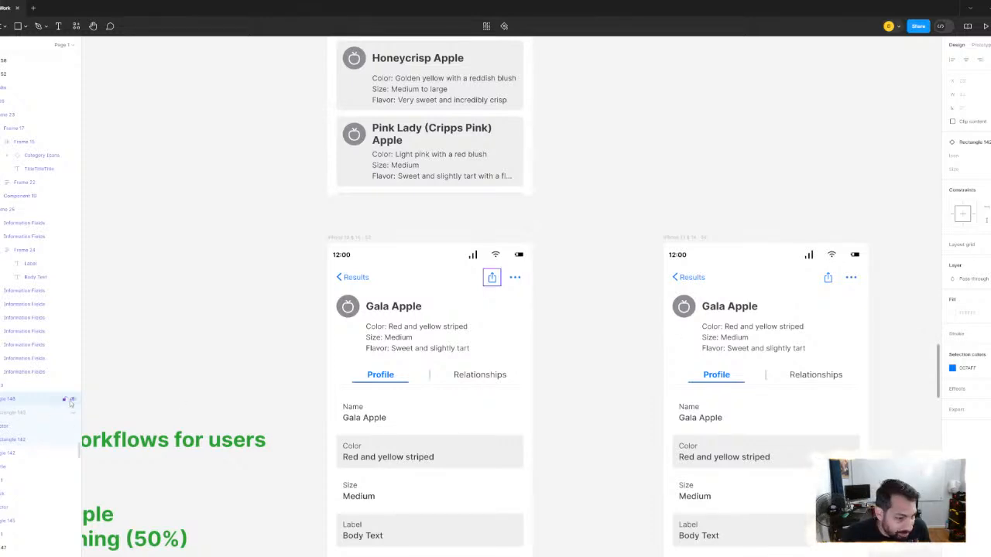
{"action": "left_click", "coordinate": [71, 401]}
{"action": "left_click", "coordinate": [12, 453]}
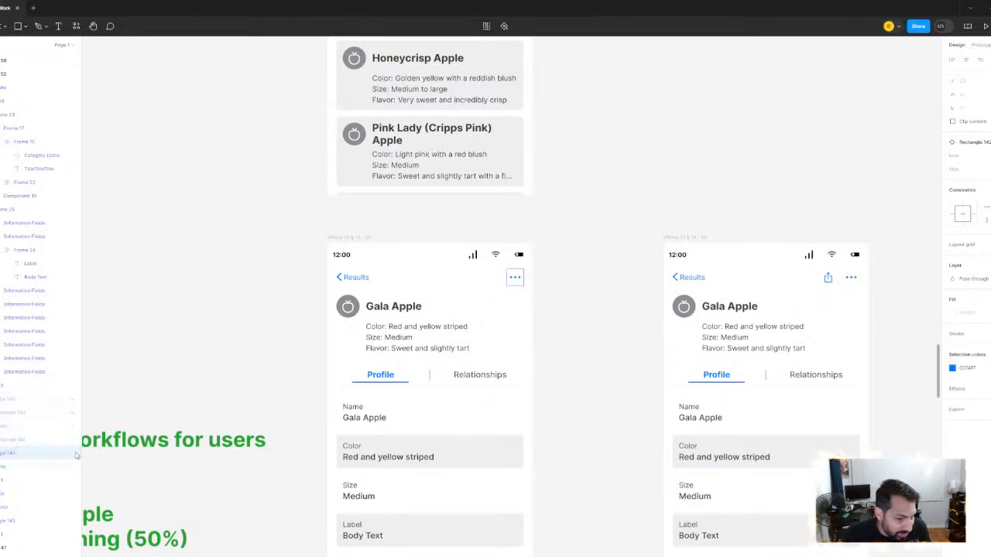
{"action": "left_click", "coordinate": [71, 453]}
- Move the duplicated Gala Apple profile screen still farther right, keeping it in line with the original
{"action": "scroll", "coordinate": [538, 279], "scroll_direction": "down", "scroll_amount": 10}
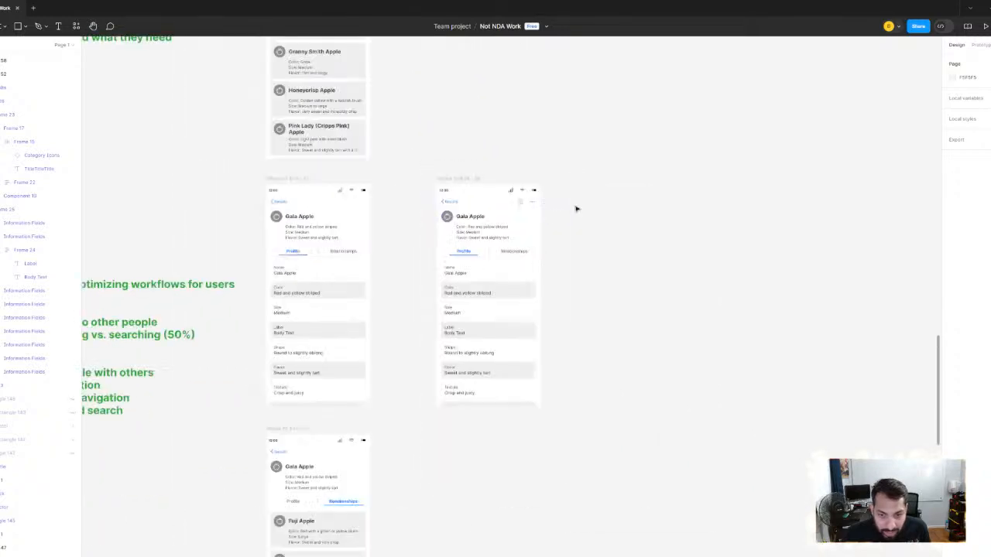
{"action": "scroll", "coordinate": [548, 306], "scroll_direction": "up", "scroll_amount": 3}
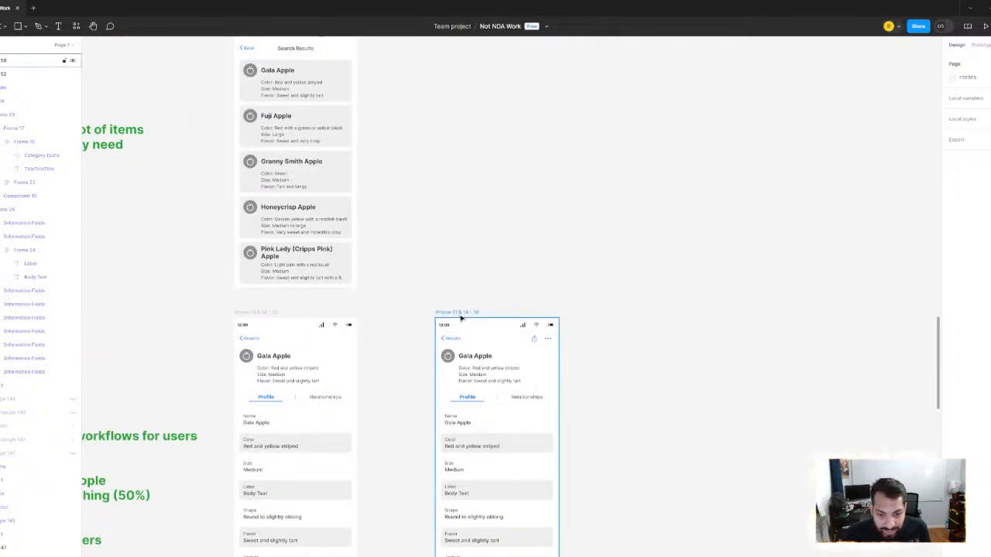
{"action": "left_click_drag", "start_coordinate": [462, 316], "coordinate": [475, 318]}
{"action": "scroll", "coordinate": [530, 291], "scroll_direction": "down", "scroll_amount": 3}
{"action": "left_click_drag", "start_coordinate": [512, 281], "coordinate": [535, 187]}
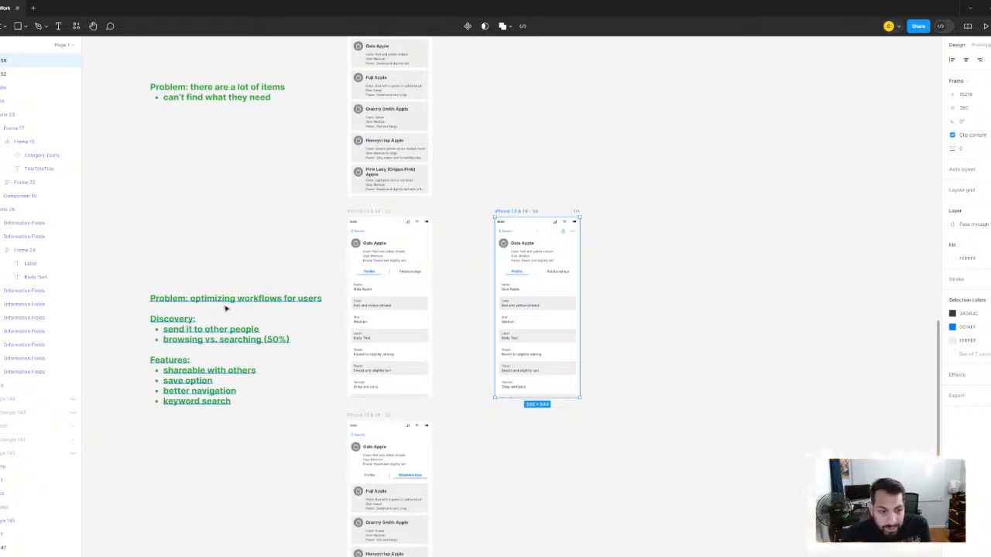
- Move the green "Problem: optimizing workflows for users" note higher beside the original profile screen
{"action": "left_click", "coordinate": [237, 330]}
{"action": "left_click_drag", "start_coordinate": [236, 329], "coordinate": [236, 289]}
{"action": "left_click", "coordinate": [248, 444]}
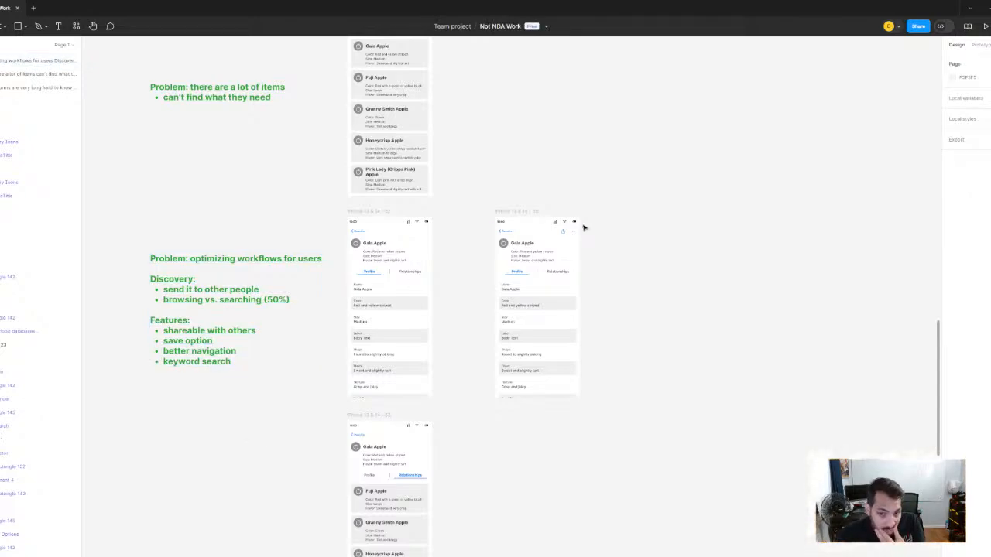
- Draw a rectangle about 167 by 63 over the header details of the duplicated Gala Apple profile
{"action": "scroll", "coordinate": [582, 233], "scroll_direction": "up", "scroll_amount": 5}
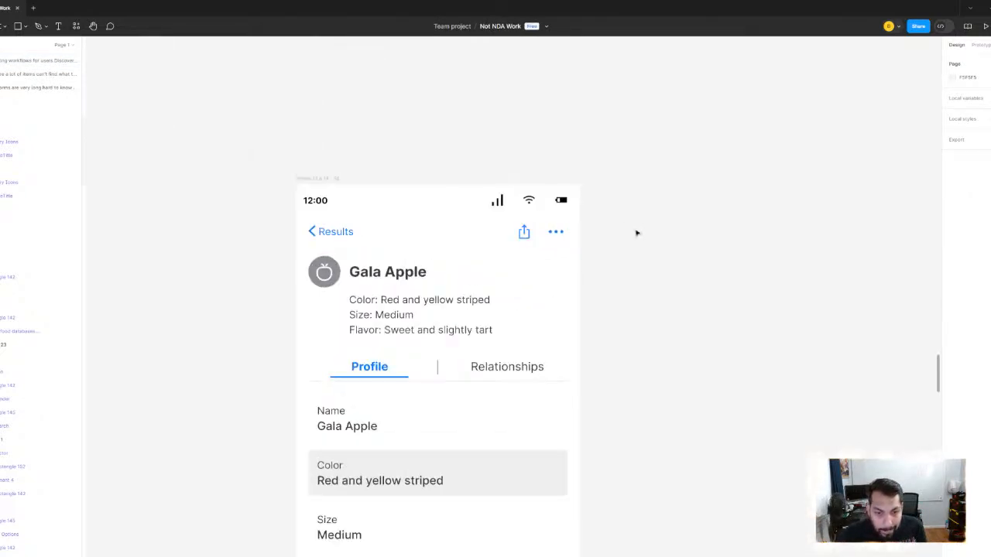
{"action": "scroll", "coordinate": [636, 232], "scroll_direction": "down", "scroll_amount": 5}
{"action": "scroll", "coordinate": [640, 237], "scroll_direction": "up", "scroll_amount": 5}
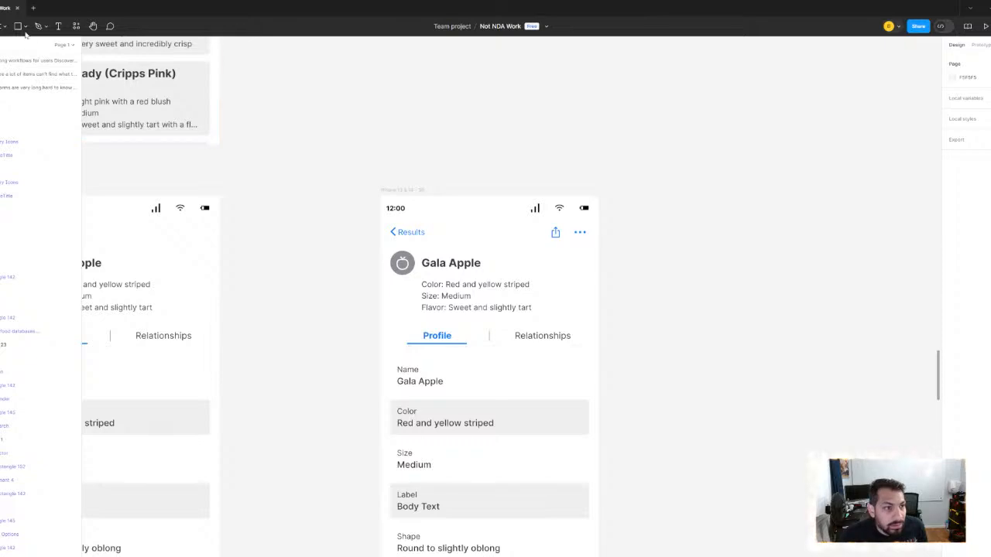
{"action": "key", "text": "r"}
{"action": "scroll", "coordinate": [473, 263], "scroll_direction": "up", "scroll_amount": 3}
{"action": "left_click_drag", "start_coordinate": [434, 254], "coordinate": [642, 330]}
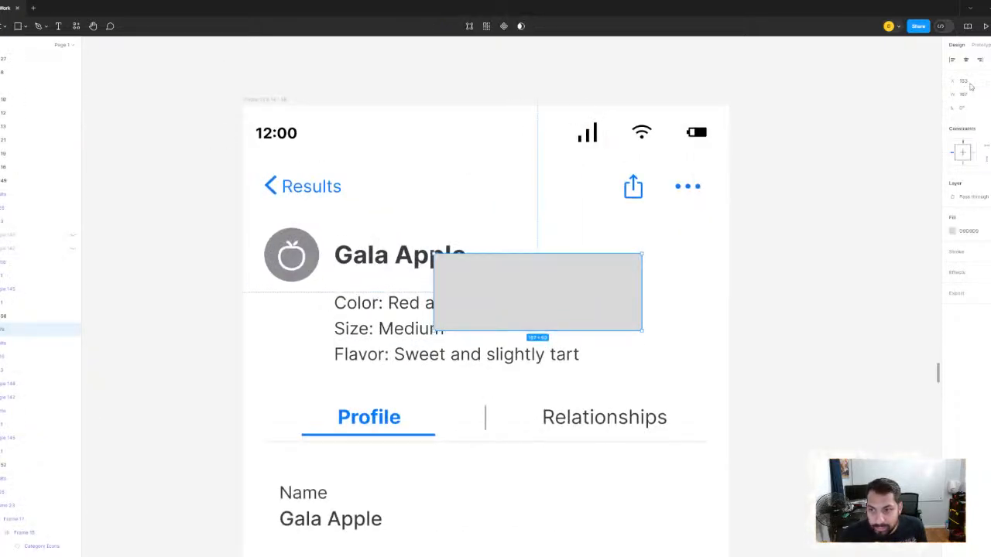
- Set the rectangle's width to 150 and shift it slightly left and down over the header details
{"action": "left_click", "coordinate": [967, 94]}
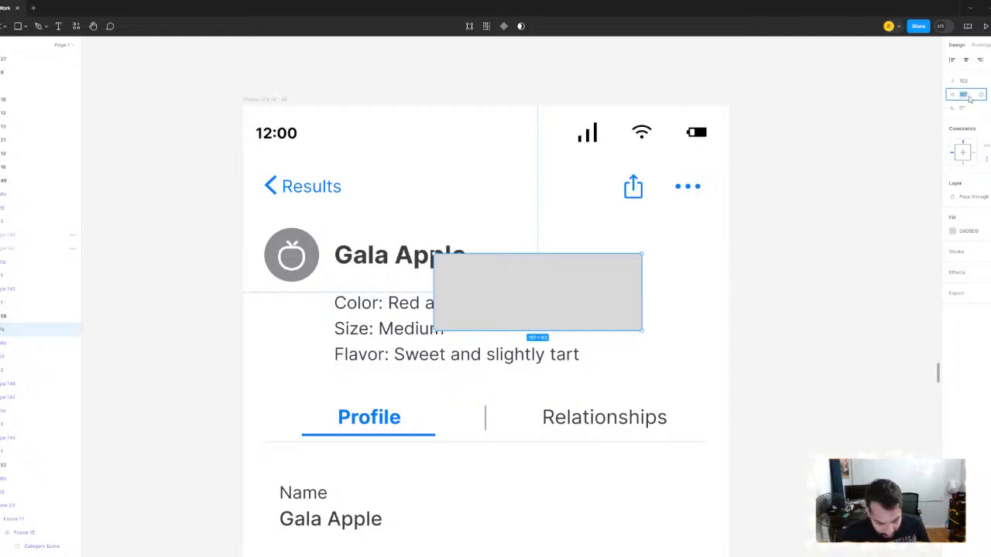
{"action": "type", "text": "150"}
{"action": "key", "text": "Return"}
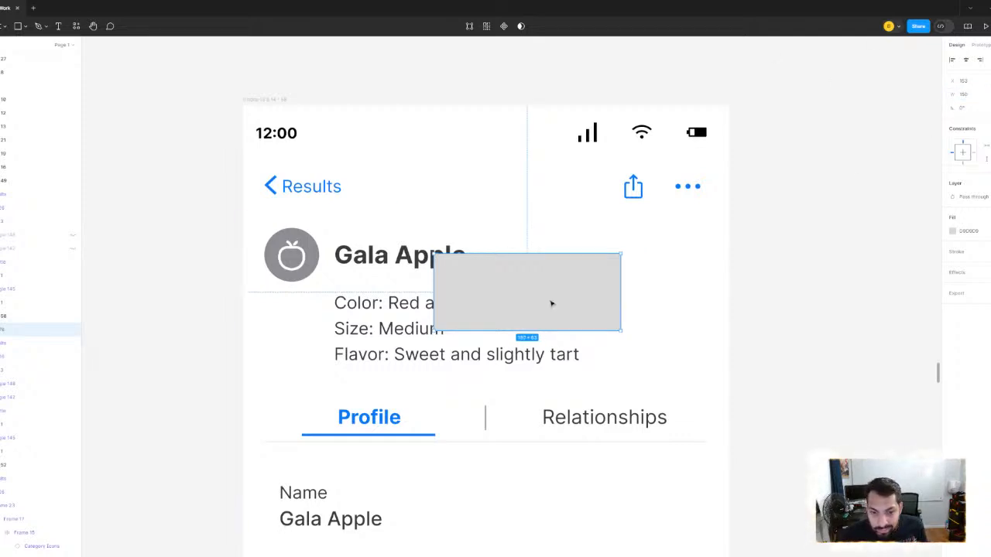
{"action": "left_click_drag", "start_coordinate": [551, 302], "coordinate": [527, 307]}
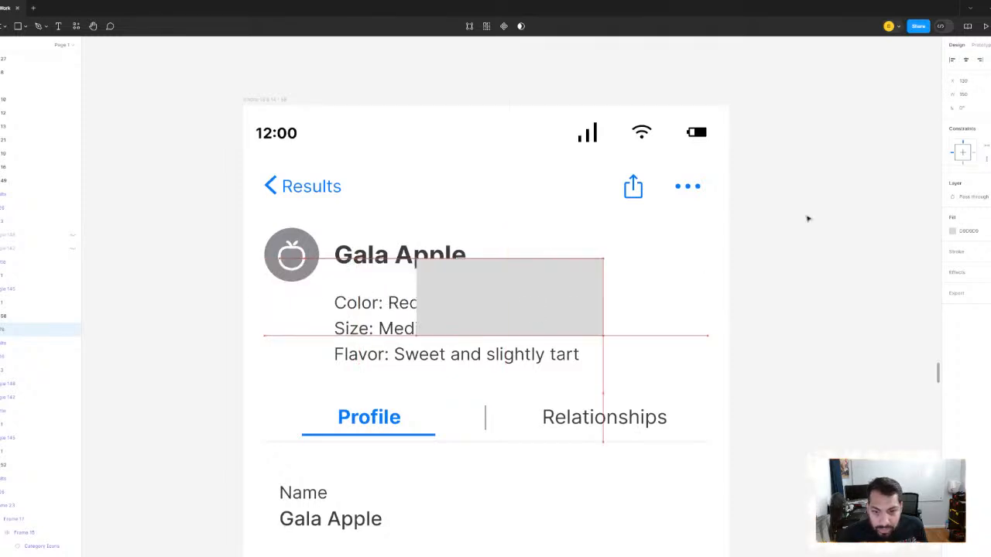
- Set the rectangle's width to 356 and center it horizontally on the profile screen
{"action": "left_click", "coordinate": [973, 94]}
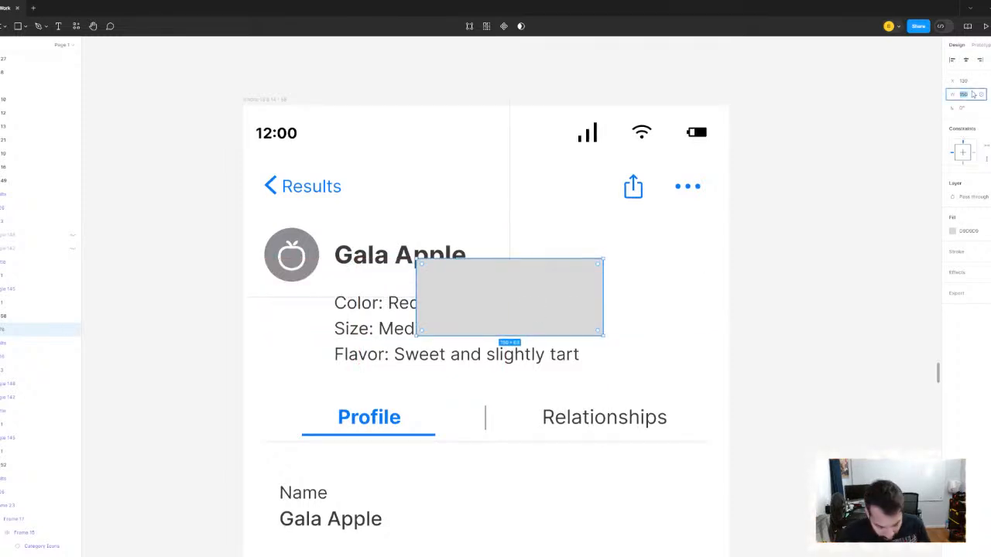
{"action": "type", "text": "356"}
{"action": "key", "text": "Return"}
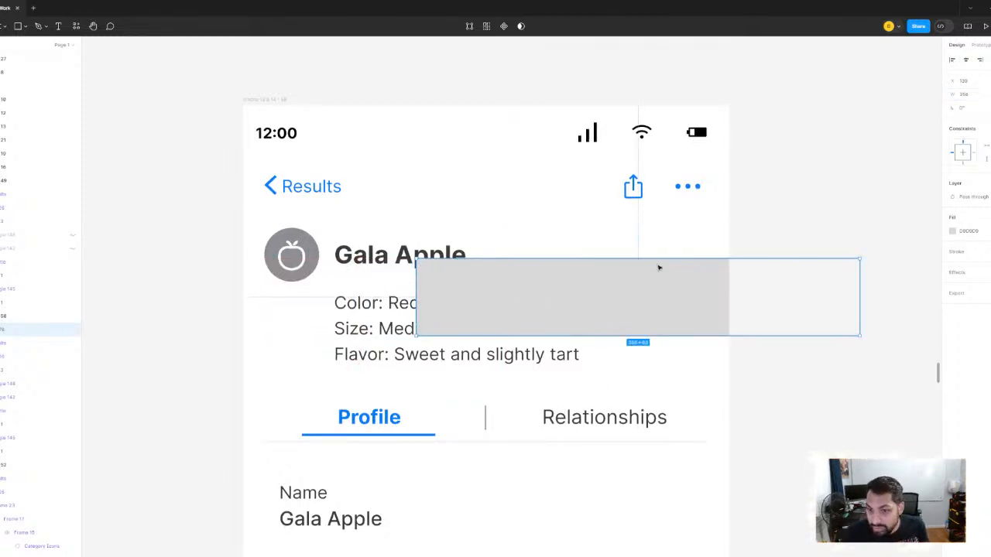
{"action": "left_click", "coordinate": [966, 61]}
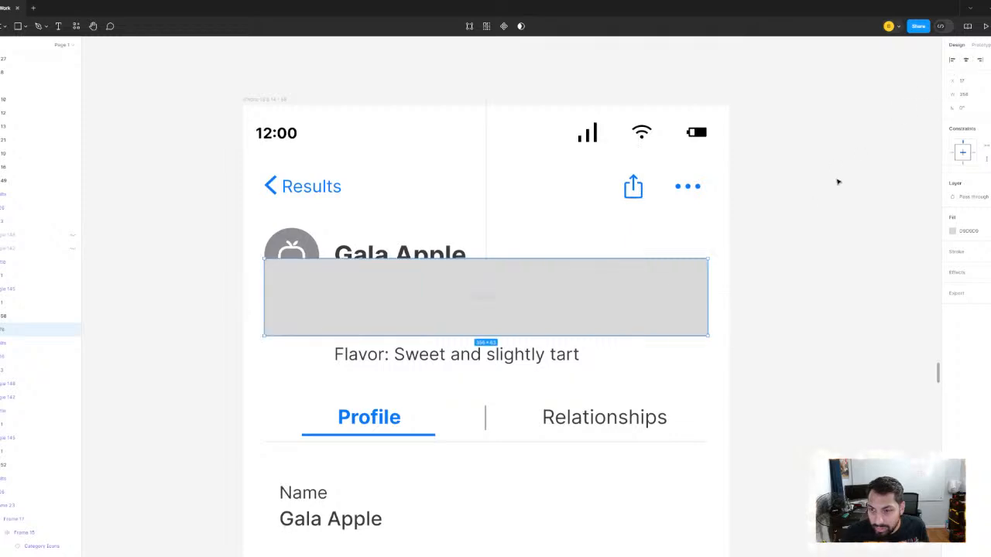
- Try a third of the rectangle's width, undo it, and divide the width by 2 instead
{"action": "left_click", "coordinate": [970, 95]}
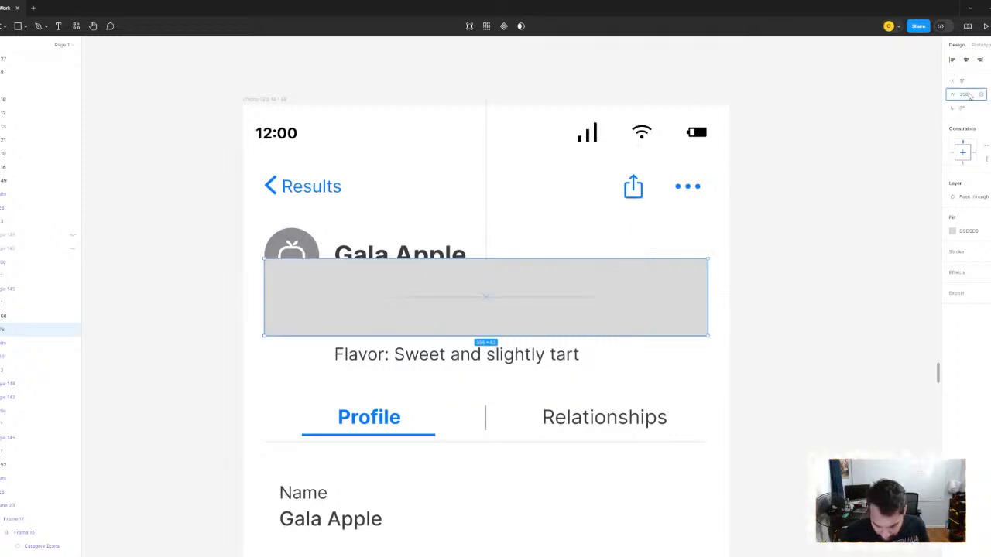
{"action": "type", "text": "/3"}
{"action": "key", "text": "Return"}
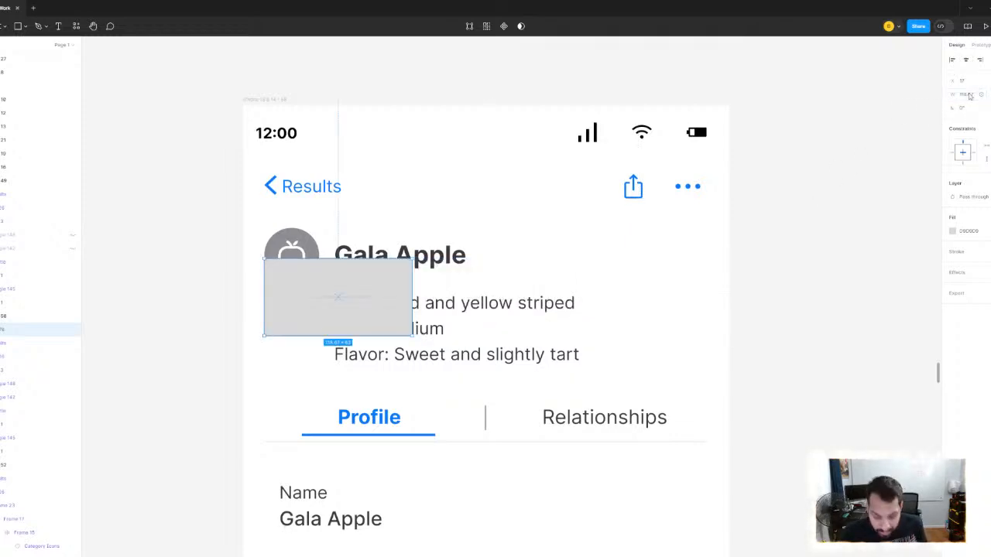
{"action": "key", "text": "ctrl+z"}
{"action": "left_click", "coordinate": [978, 95]}
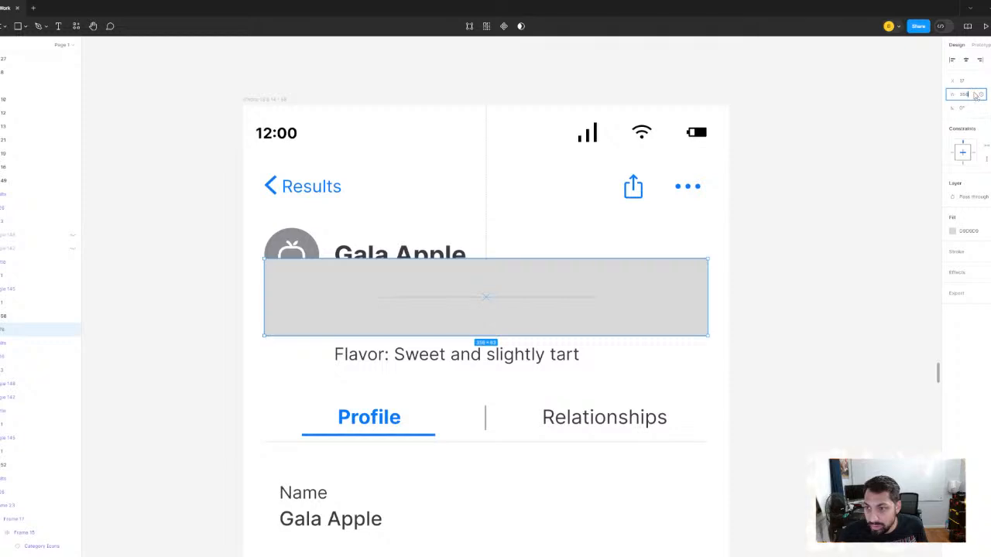
{"action": "type", "text": "/2"}
{"action": "key", "text": "Return"}
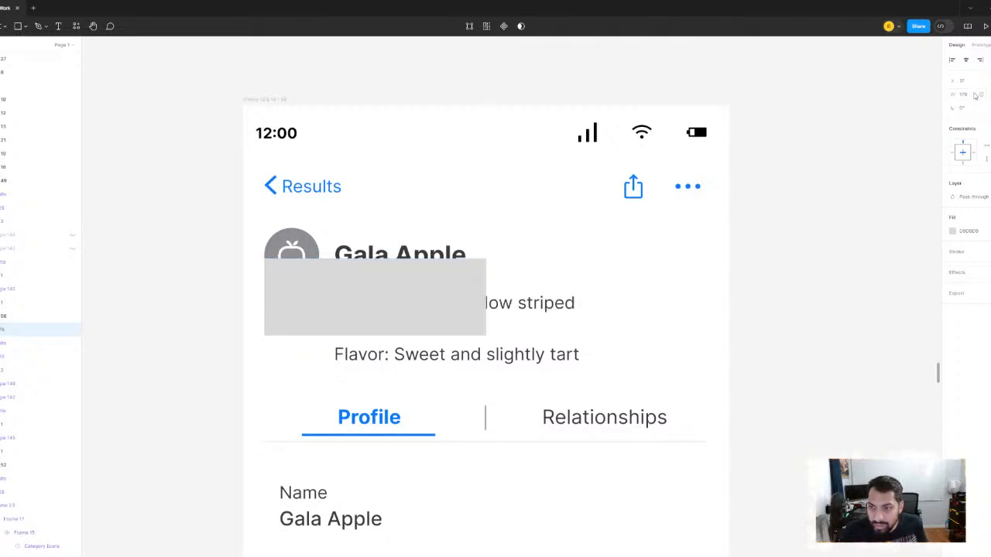
- Try a width of 200 for the rectangle and undo it
{"action": "left_click", "coordinate": [975, 95]}
{"action": "type", "text": "200"}
{"action": "key", "text": "Return"}
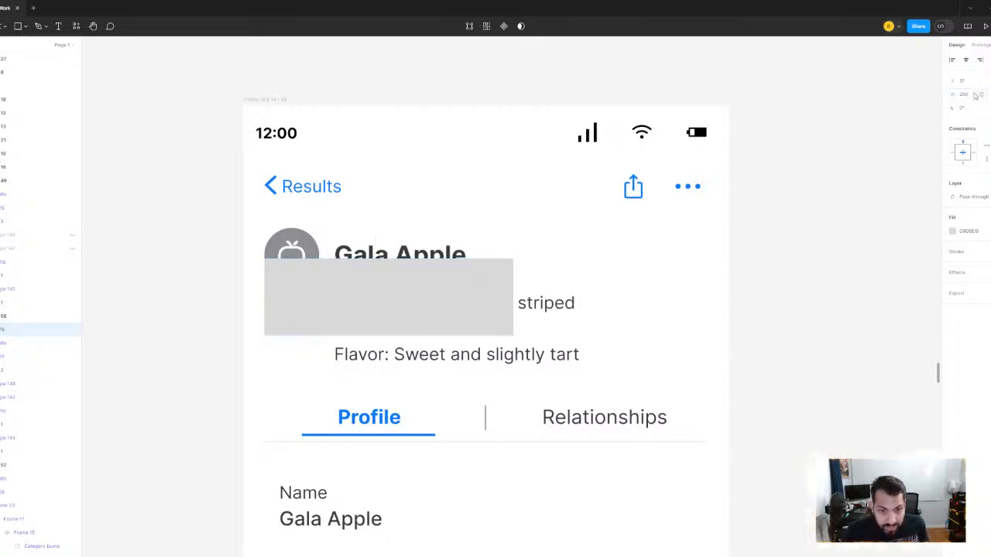
{"action": "key", "text": "ctrl+z"}
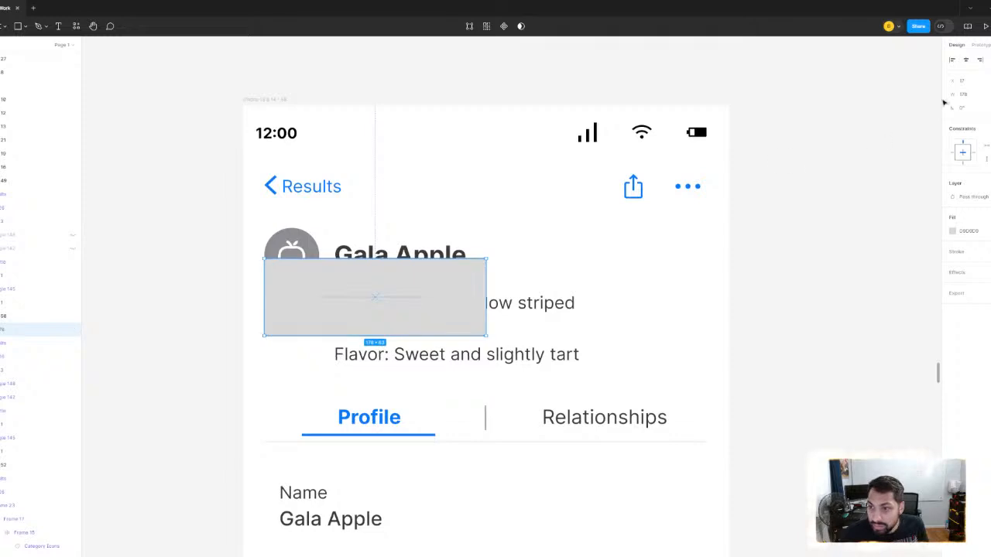
- Set the rectangle's width to 180 and move it beside the Gala Apple title, below the share and options icons
{"action": "left_click", "coordinate": [963, 95]}
{"action": "type", "text": "18"}
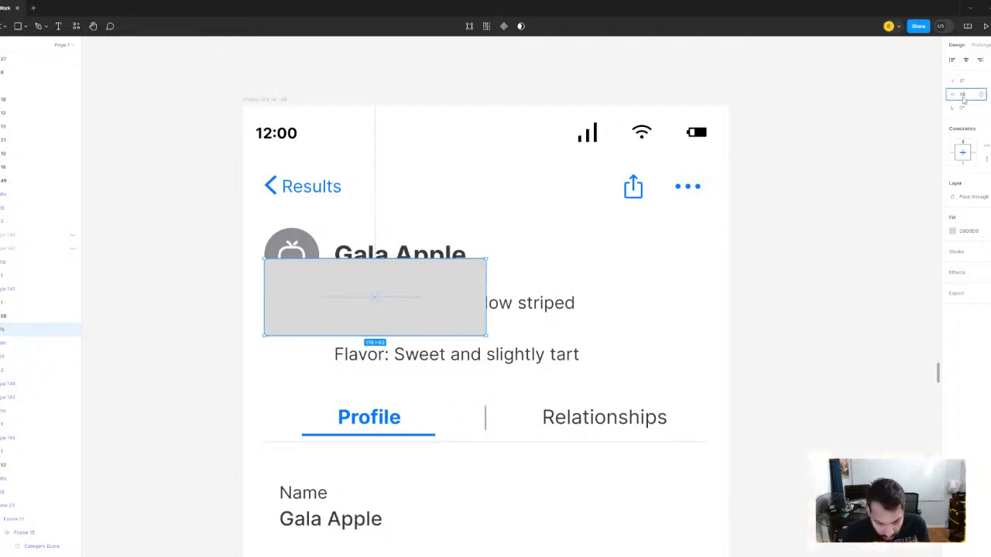
{"action": "type", "text": "0"}
{"action": "key", "text": "Return"}
{"action": "scroll", "coordinate": [553, 292], "scroll_direction": "down", "scroll_amount": 3}
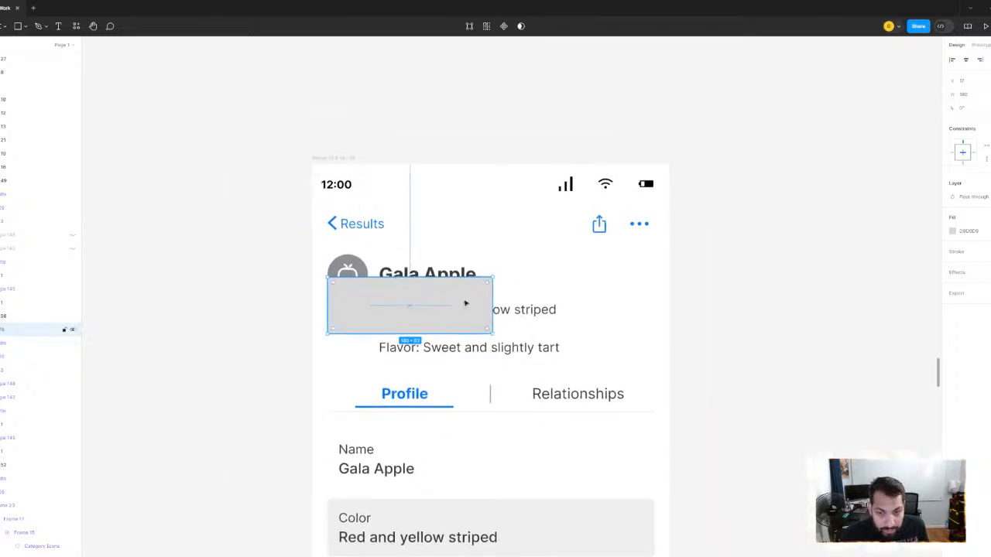
{"action": "left_click_drag", "start_coordinate": [465, 304], "coordinate": [605, 272]}
- Fine-tune the rectangle's position beneath the share and options icons, leaving a side margin and slightly overlapping the navigation bar's lower edge
{"action": "scroll", "coordinate": [604, 268], "scroll_direction": "up", "scroll_amount": 2}
{"action": "scroll", "coordinate": [604, 212], "scroll_direction": "down", "scroll_amount": 2}
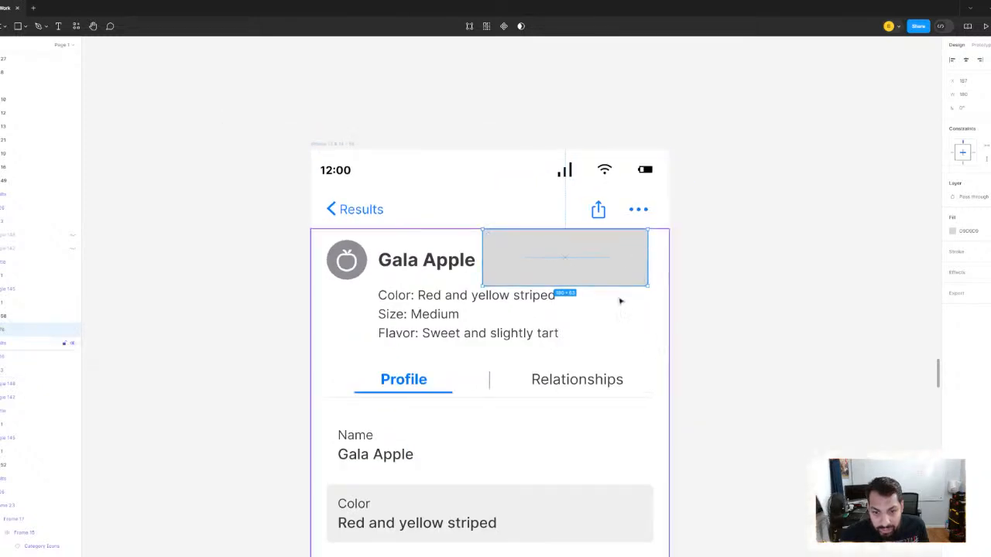
{"action": "scroll", "coordinate": [620, 301], "scroll_direction": "down", "scroll_amount": 3}
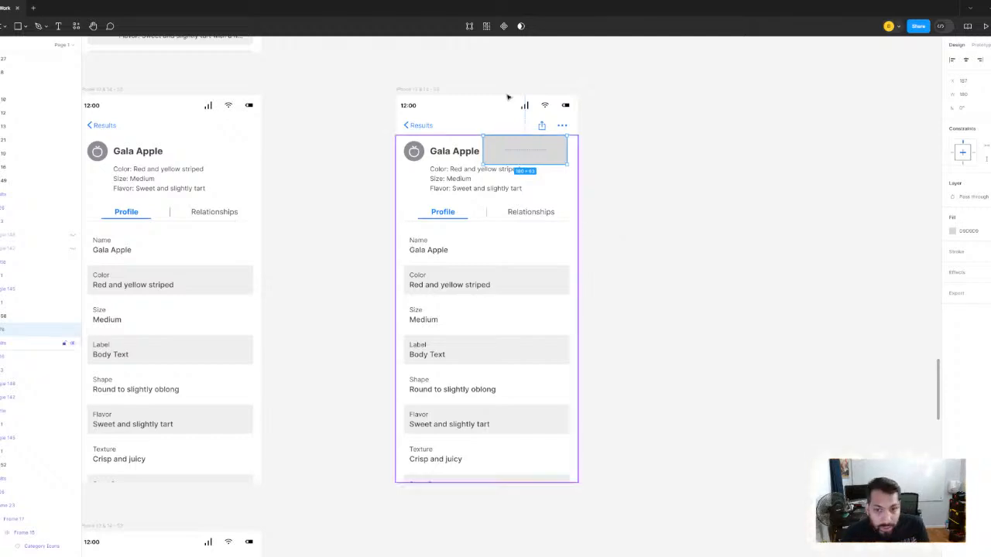
{"action": "scroll", "coordinate": [594, 226], "scroll_direction": "up", "scroll_amount": 5}
{"action": "scroll", "coordinate": [595, 226], "scroll_direction": "up", "scroll_amount": 2}
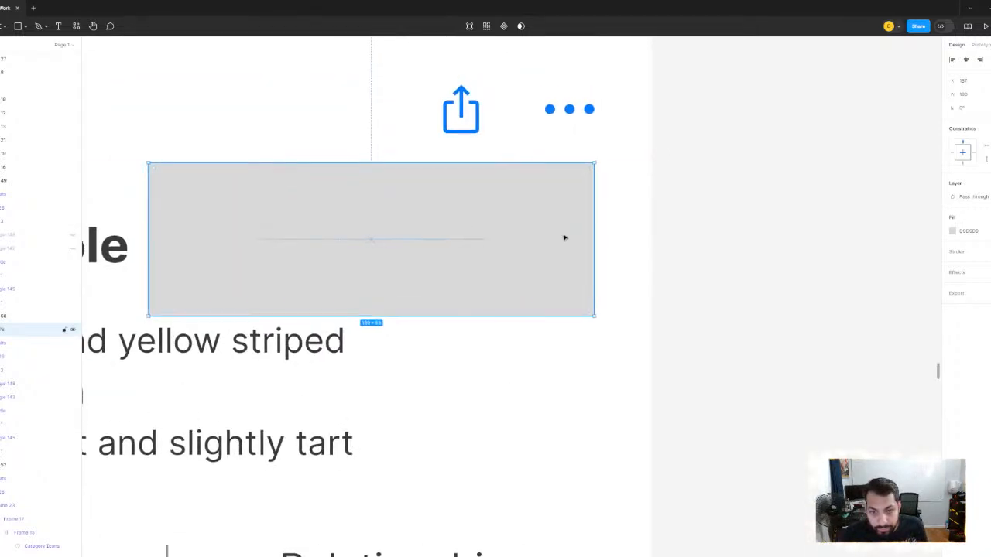
{"action": "left_click_drag", "start_coordinate": [547, 235], "coordinate": [573, 250]}
{"action": "key", "text": "alt"}
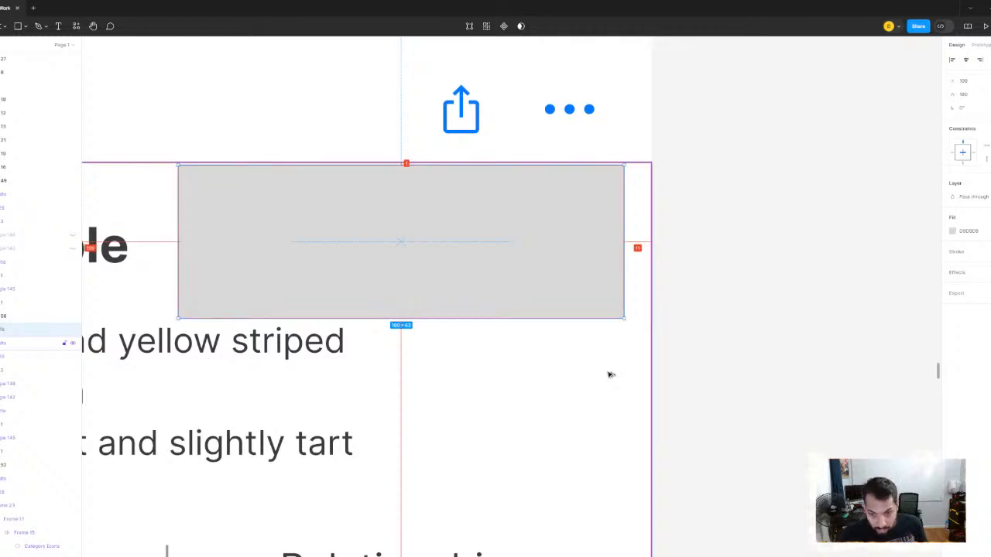
{"action": "key", "text": "Left"}
{"action": "key", "text": "Left"}
{"action": "key", "text": "Left"}
{"action": "key", "text": "Left"}
{"action": "key", "text": "Left"}
{"action": "key", "text": "Left"}
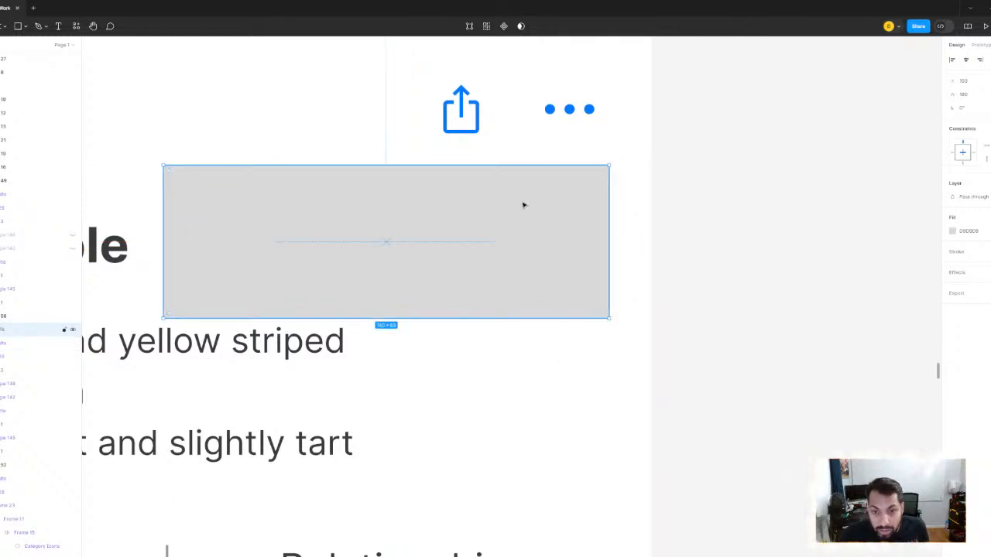
{"action": "left_click_drag", "start_coordinate": [524, 205], "coordinate": [524, 201]}
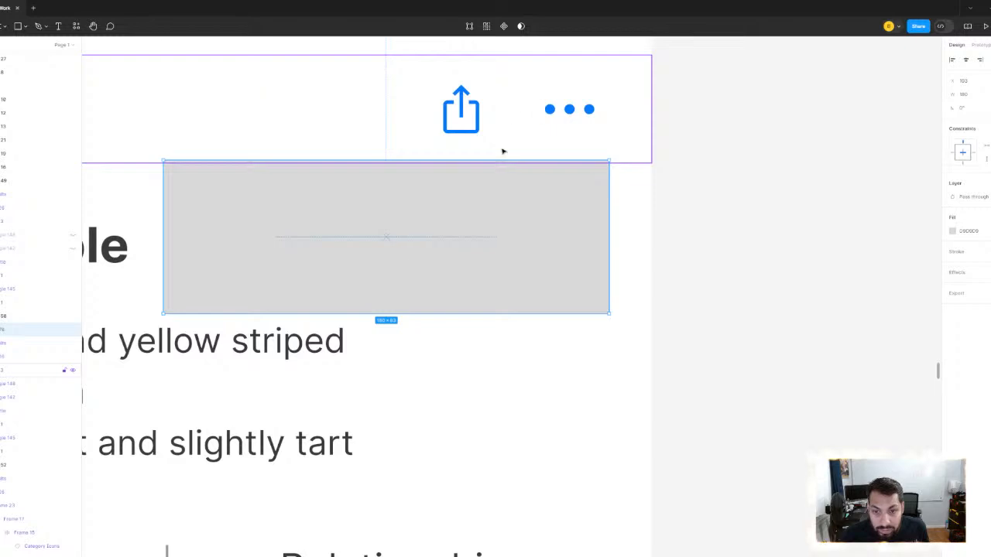
- Move the grey rectangle just below the navigation bar and extend its lower edge to a height of about 90
{"action": "left_click_drag", "start_coordinate": [502, 177], "coordinate": [503, 182]}
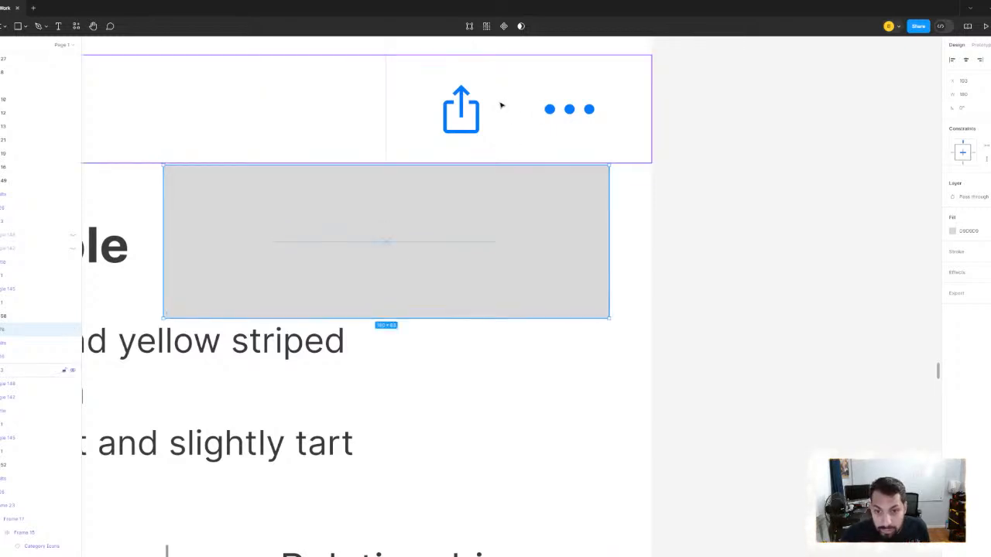
{"action": "scroll", "coordinate": [500, 103], "scroll_direction": "down", "scroll_amount": 3}
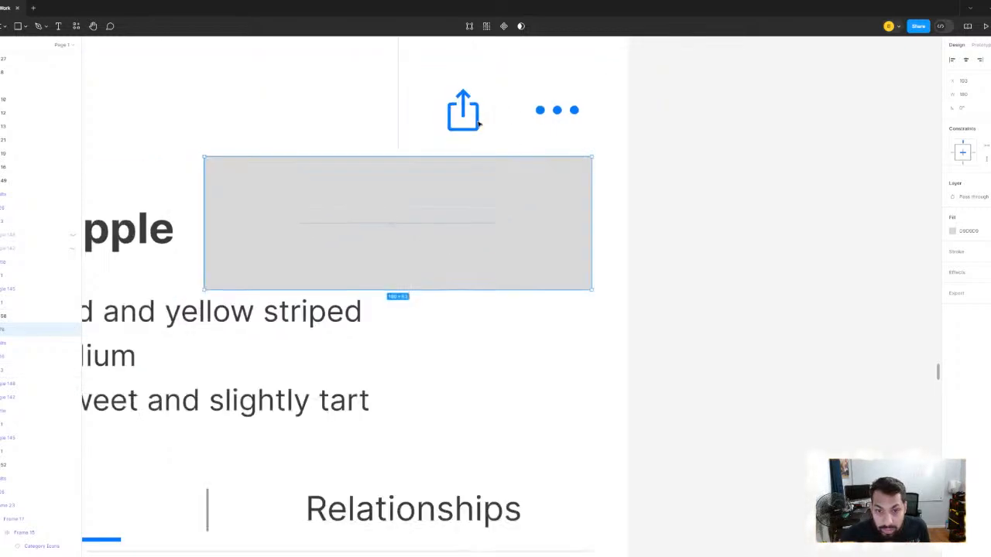
{"action": "left_click_drag", "start_coordinate": [464, 263], "coordinate": [465, 314]}
{"action": "scroll", "coordinate": [551, 245], "scroll_direction": "down", "scroll_amount": 5}
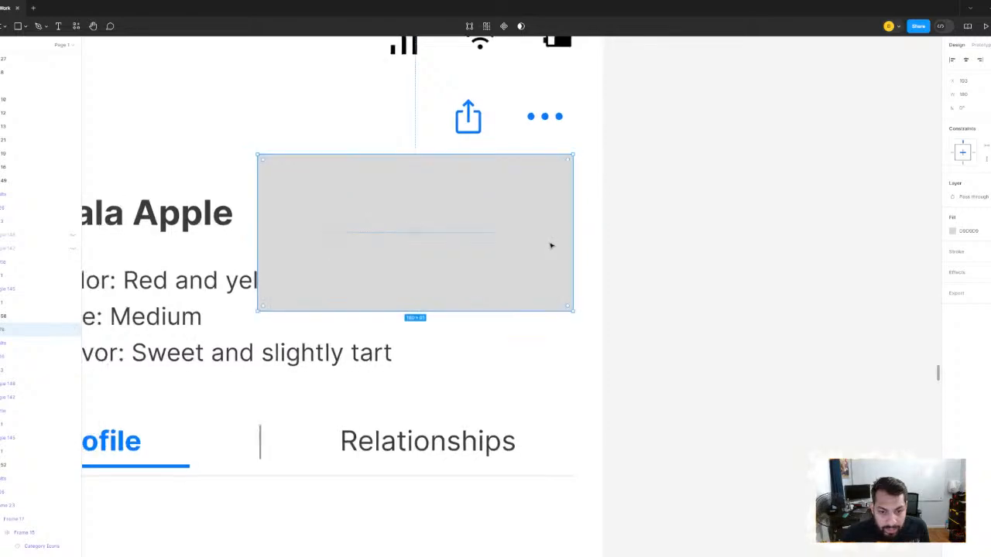
{"action": "left_click", "coordinate": [645, 219]}
- Examine the Contents panel on the Long Form Search screen as a reference for the menu's layout
{"action": "scroll", "coordinate": [645, 218], "scroll_direction": "down", "scroll_amount": 5}
{"action": "scroll", "coordinate": [645, 218], "scroll_direction": "down", "scroll_amount": 3}
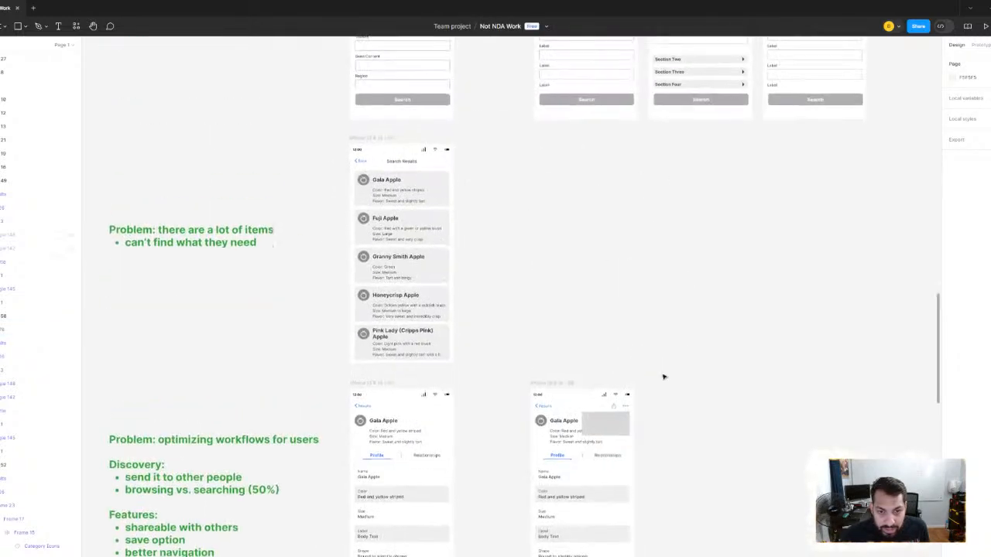
{"action": "scroll", "coordinate": [663, 376], "scroll_direction": "up", "scroll_amount": 5}
{"action": "scroll", "coordinate": [726, 142], "scroll_direction": "up", "scroll_amount": 5}
{"action": "scroll", "coordinate": [728, 143], "scroll_direction": "down", "scroll_amount": 5}
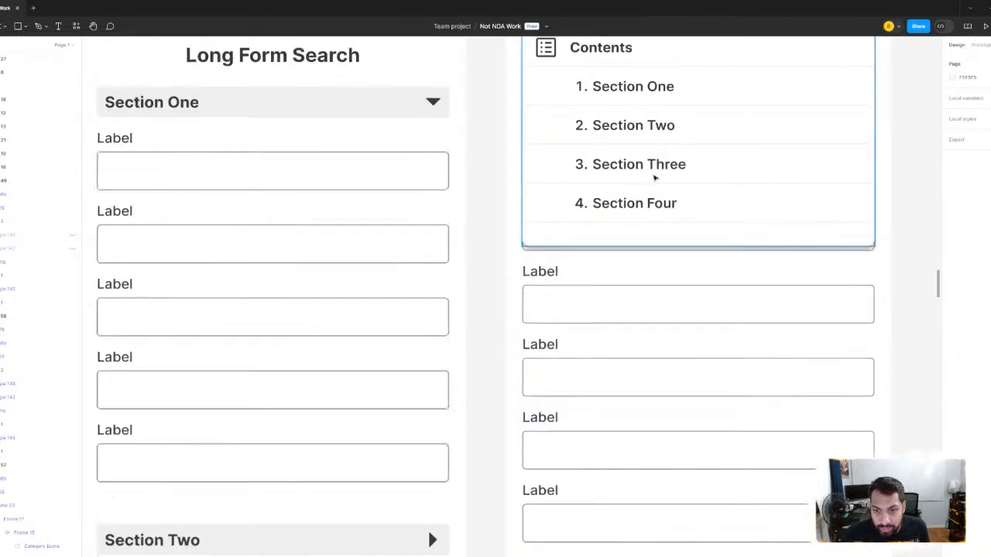
{"action": "scroll", "coordinate": [515, 210], "scroll_direction": "down", "scroll_amount": 3}
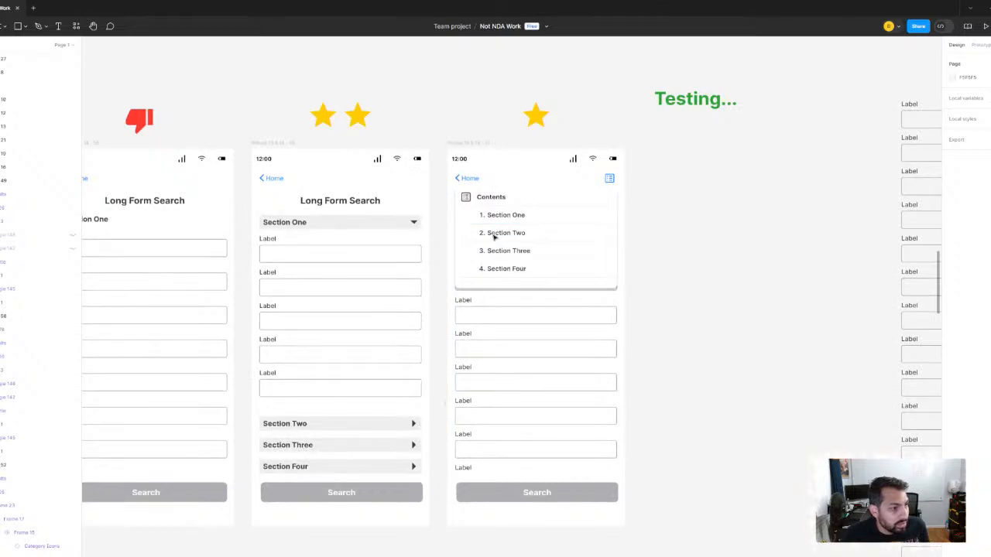
{"action": "scroll", "coordinate": [540, 227], "scroll_direction": "down", "scroll_amount": 10}
{"action": "scroll", "coordinate": [535, 128], "scroll_direction": "down", "scroll_amount": 2}
{"action": "scroll", "coordinate": [573, 203], "scroll_direction": "left", "scroll_amount": 3}
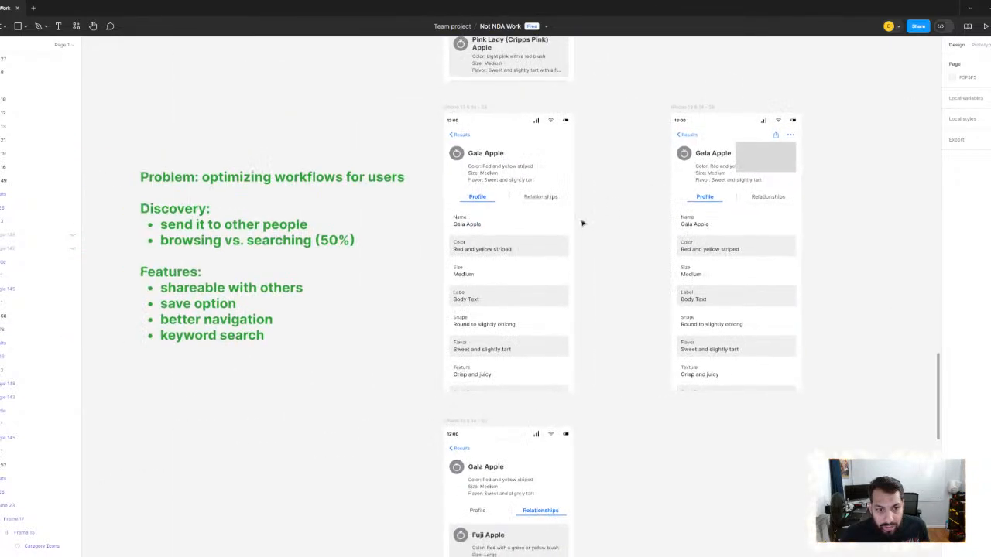
- Review the Discovery and Features notes on optimizing workflows beside the Gala Apple profile screens
{"action": "scroll", "coordinate": [644, 187], "scroll_direction": "right", "scroll_amount": 1}
{"action": "scroll", "coordinate": [444, 256], "scroll_direction": "up", "scroll_amount": 2}
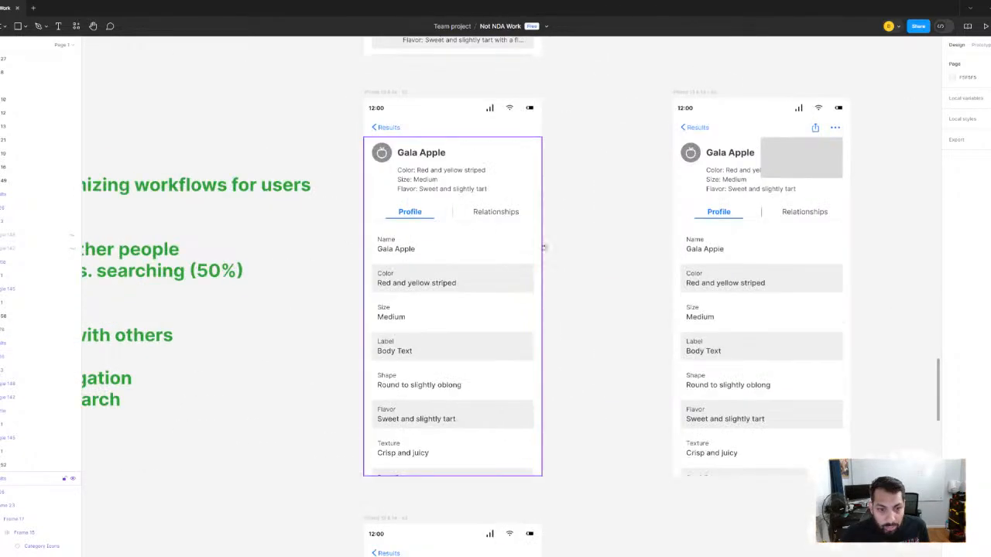
{"action": "left_click_drag", "start_coordinate": [141, 314], "coordinate": [540, 234]}
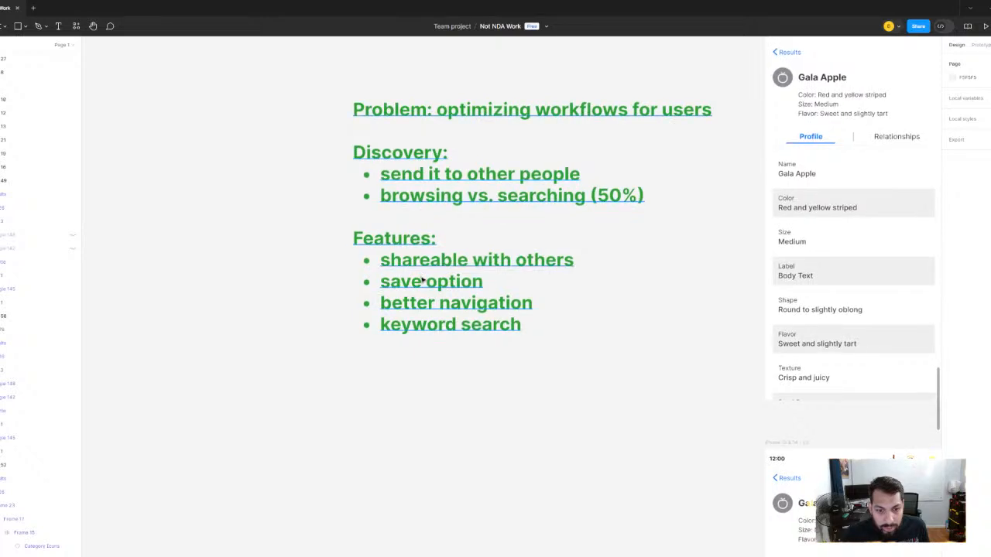
{"action": "left_click_drag", "start_coordinate": [657, 256], "coordinate": [458, 266]}
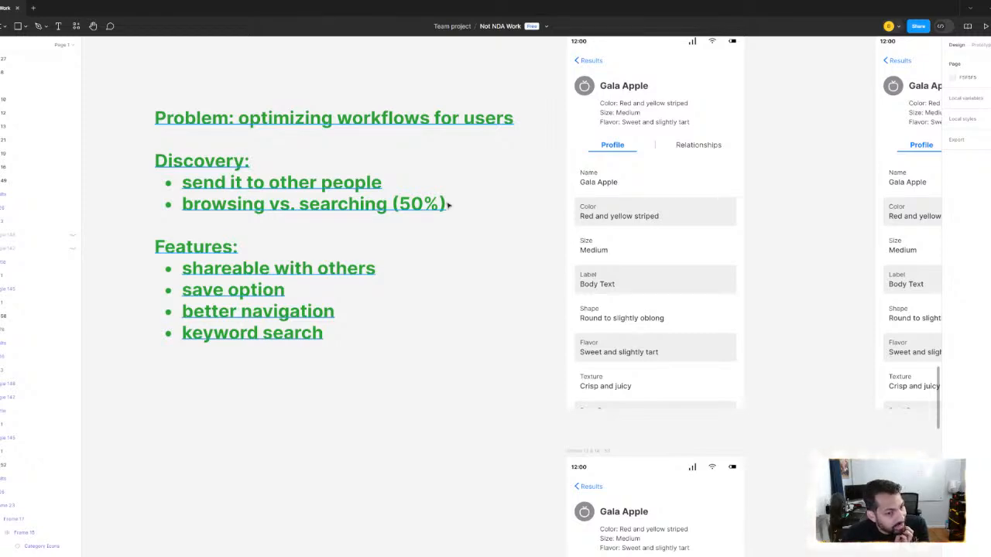
{"action": "scroll", "coordinate": [477, 199], "scroll_direction": "right", "scroll_amount": 5}
{"action": "scroll", "coordinate": [482, 315], "scroll_direction": "down", "scroll_amount": 5}
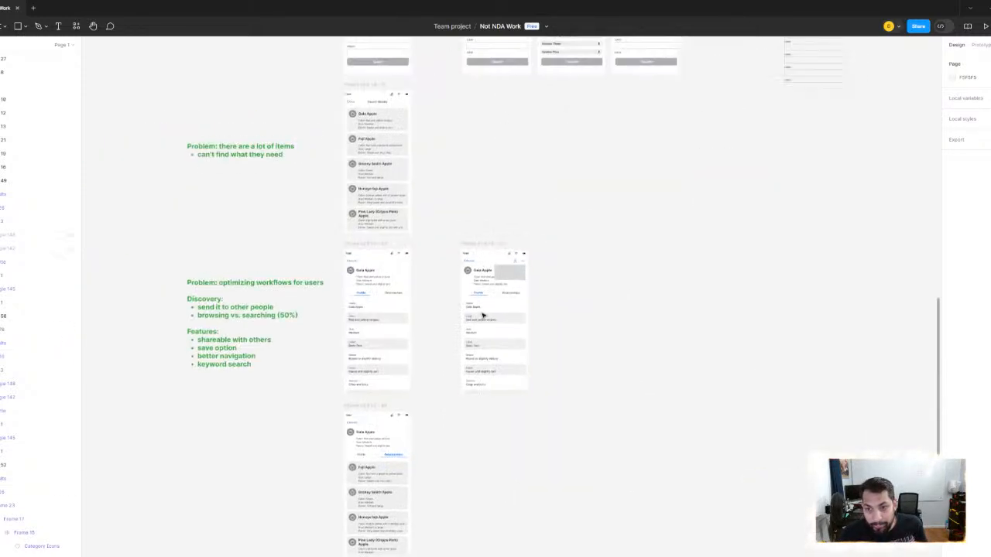
- Move the grey rectangle out of the improved Gala Apple profile onto the empty canvas beside it
{"action": "scroll", "coordinate": [482, 315], "scroll_direction": "up", "scroll_amount": 5}
{"action": "left_click", "coordinate": [513, 274]}
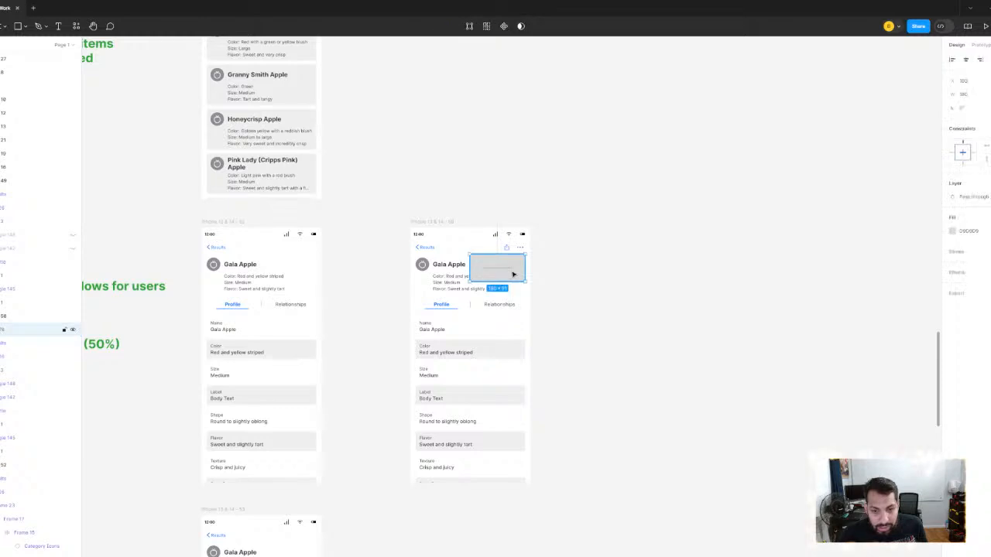
{"action": "scroll", "coordinate": [518, 273], "scroll_direction": "up", "scroll_amount": 2}
{"action": "left_click_drag", "start_coordinate": [520, 272], "coordinate": [703, 281]}
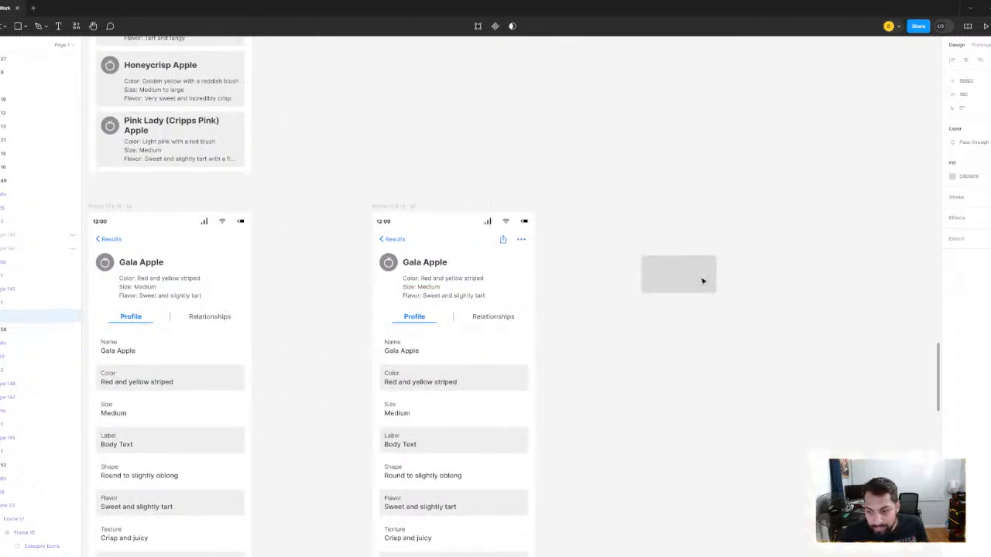
{"action": "scroll", "coordinate": [724, 280], "scroll_direction": "up", "scroll_amount": 3}
{"action": "scroll", "coordinate": [724, 280], "scroll_direction": "down", "scroll_amount": 3}
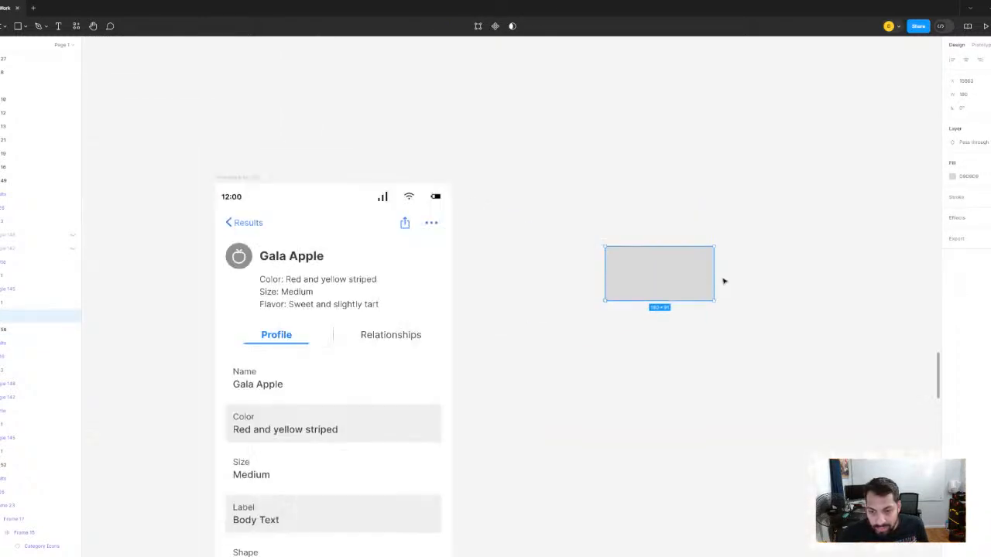
- Duplicate the grey rectangle beside the original and set the copy's height to 40
{"action": "scroll", "coordinate": [707, 281], "scroll_direction": "up", "scroll_amount": 4}
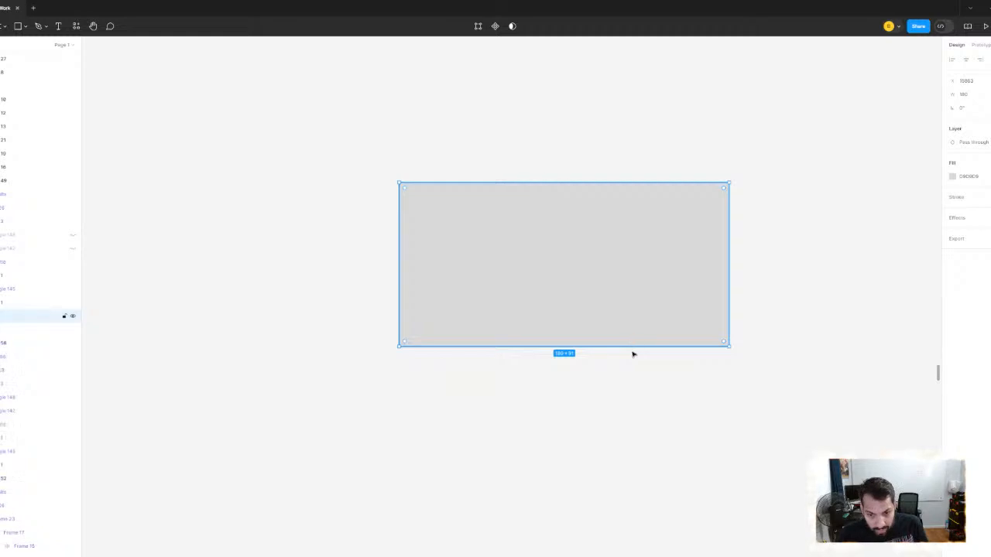
{"action": "left_click_drag", "start_coordinate": [625, 345], "coordinate": [767, 246]}
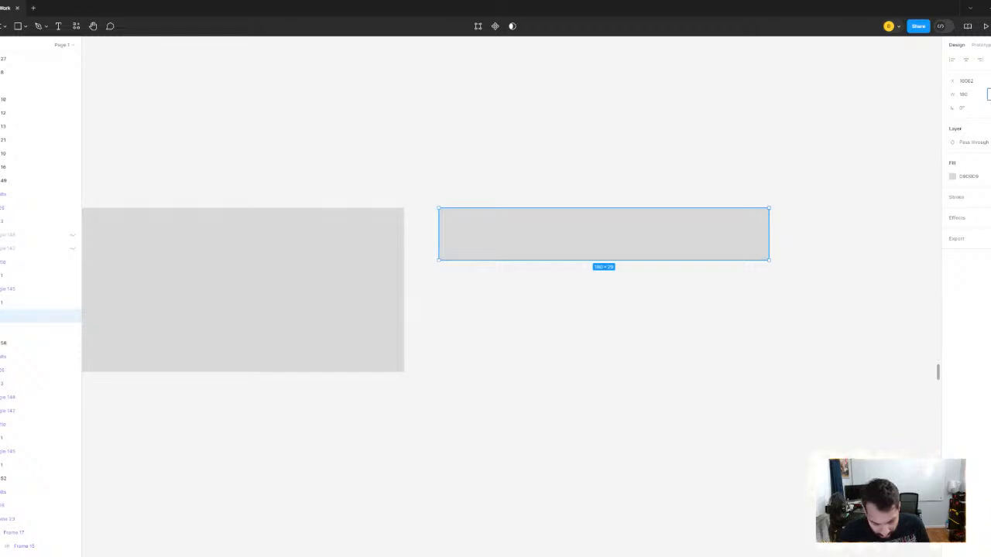
{"action": "key", "text": "Return"}
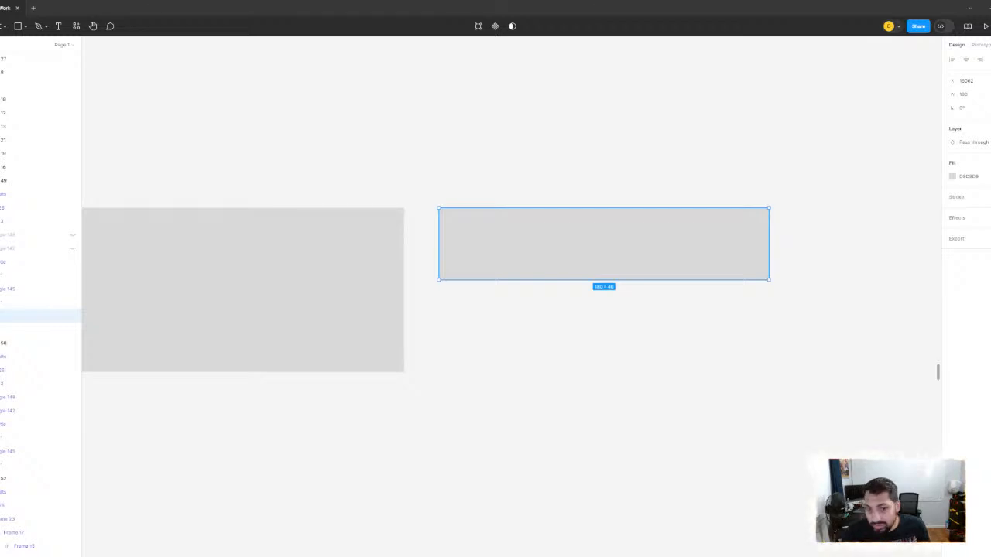
{"action": "scroll", "coordinate": [635, 208], "scroll_direction": "down", "scroll_amount": 5}
{"action": "left_click", "coordinate": [615, 185]}
{"action": "scroll", "coordinate": [617, 192], "scroll_direction": "up", "scroll_amount": 4}
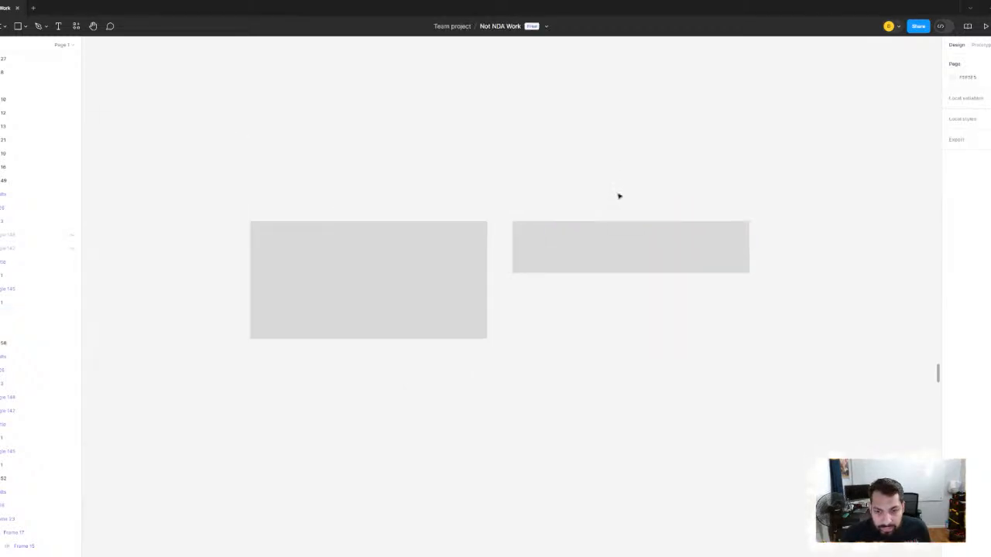
- Look over the mid-fidelity user flow and the UX improvements screens around the new rectangles
{"action": "scroll", "coordinate": [622, 194], "scroll_direction": "down", "scroll_amount": 6}
{"action": "left_click_drag", "start_coordinate": [641, 193], "coordinate": [732, 256]}
{"action": "scroll", "coordinate": [482, 317], "scroll_direction": "down", "scroll_amount": 7}
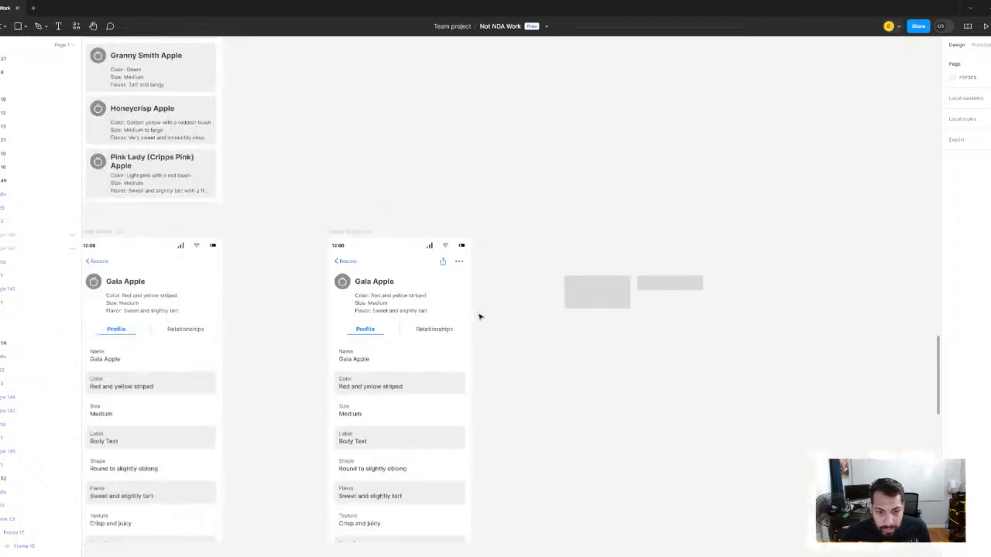
{"action": "left_click_drag", "start_coordinate": [573, 252], "coordinate": [836, 353]}
{"action": "left_click_drag", "start_coordinate": [418, 252], "coordinate": [940, 296]}
{"action": "left_click_drag", "start_coordinate": [790, 310], "coordinate": [355, 270]}
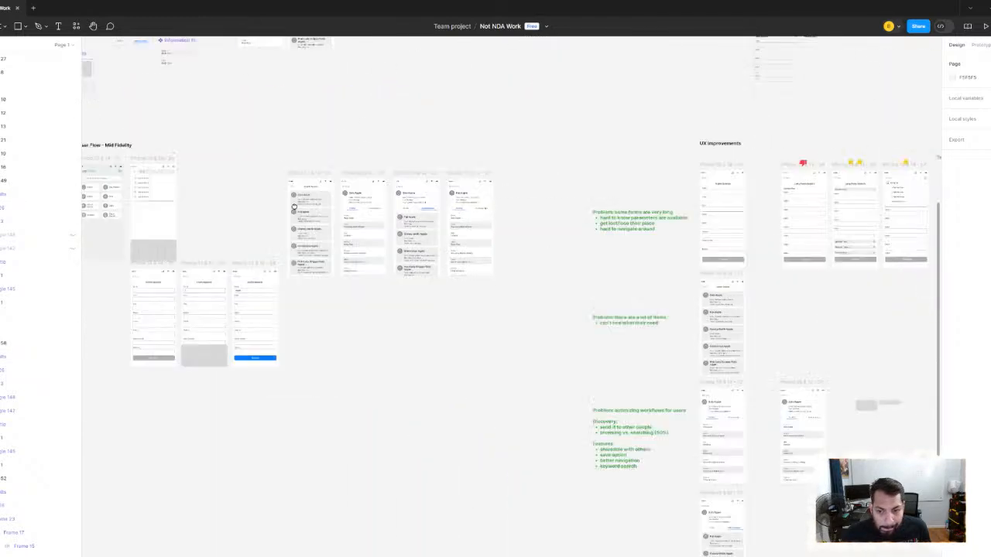
{"action": "left_click_drag", "start_coordinate": [864, 414], "coordinate": [699, 290]}
- Copy the share icon from the profile's navigation bar and paste it below the two grey rectangles
{"action": "scroll", "coordinate": [679, 294], "scroll_direction": "up", "scroll_amount": 8}
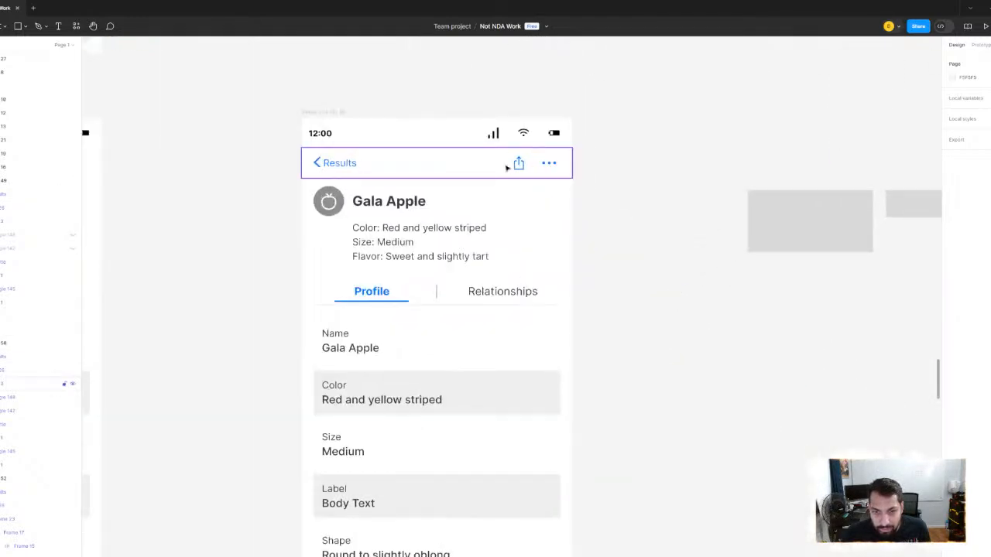
{"action": "left_click", "coordinate": [517, 165]}
{"action": "left_click", "coordinate": [516, 166]}
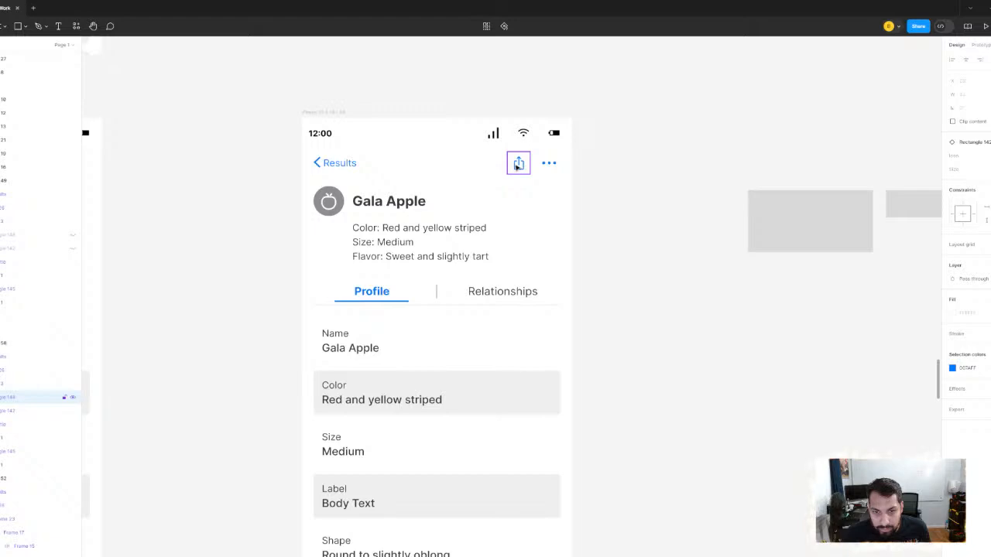
{"action": "left_click_drag", "start_coordinate": [695, 219], "coordinate": [274, 219]}
{"action": "scroll", "coordinate": [588, 223], "scroll_direction": "up", "scroll_amount": 3}
{"action": "left_click_drag", "start_coordinate": [531, 237], "coordinate": [599, 272]}
{"action": "left_click", "coordinate": [565, 293]}
{"action": "key", "text": "ctrl+v"}
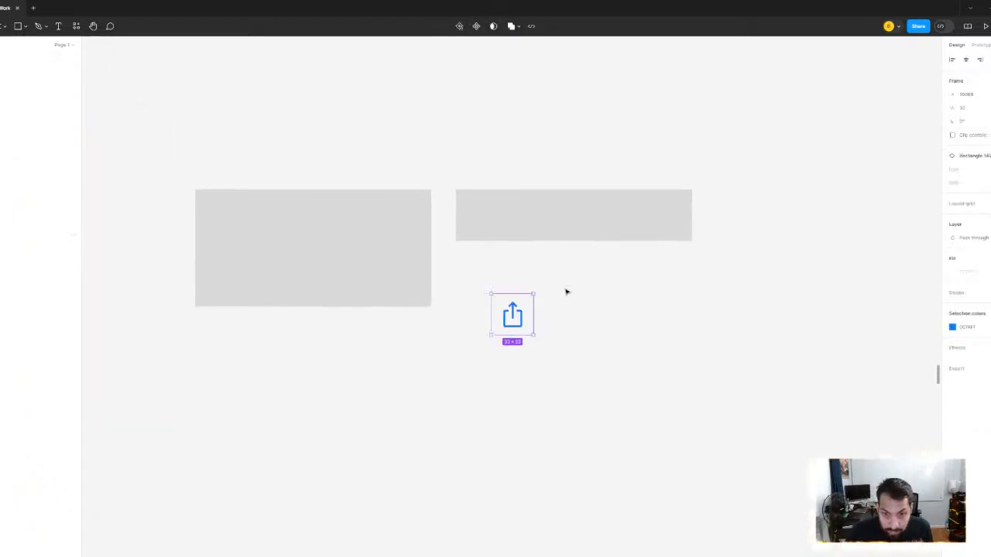
- Duplicate the share icon beside itself, switch the copy to the Search variant, and place another search icon below
{"action": "scroll", "coordinate": [524, 280], "scroll_direction": "up", "scroll_amount": 2}
{"action": "left_click_drag", "start_coordinate": [521, 346], "coordinate": [641, 353]}
{"action": "left_click", "coordinate": [988, 169]}
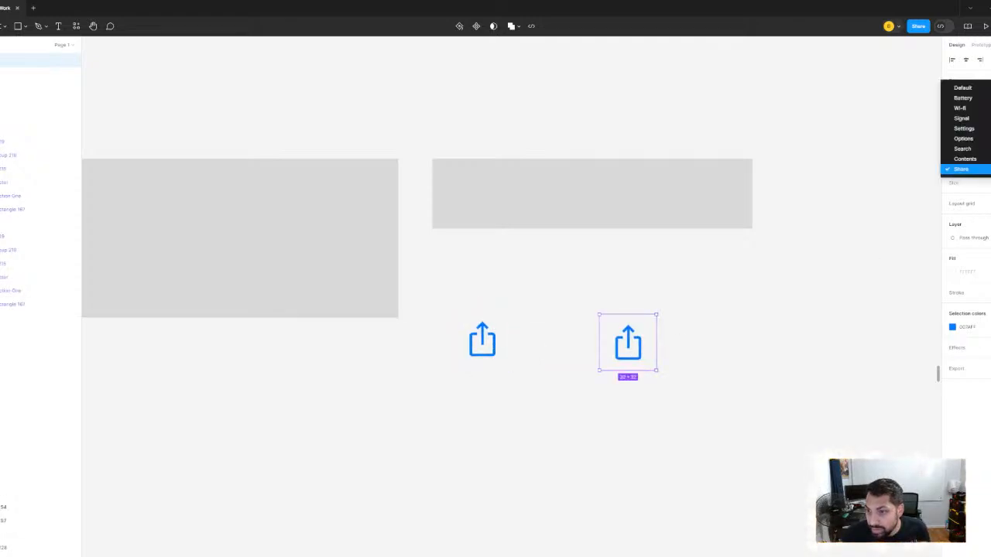
{"action": "left_click", "coordinate": [977, 149]}
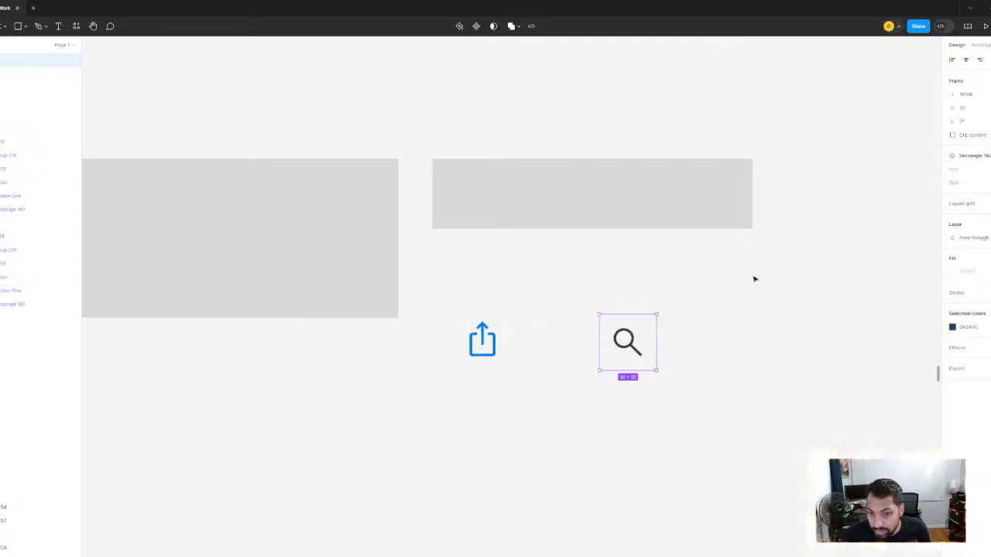
{"action": "left_click", "coordinate": [681, 343]}
{"action": "left_click", "coordinate": [631, 344]}
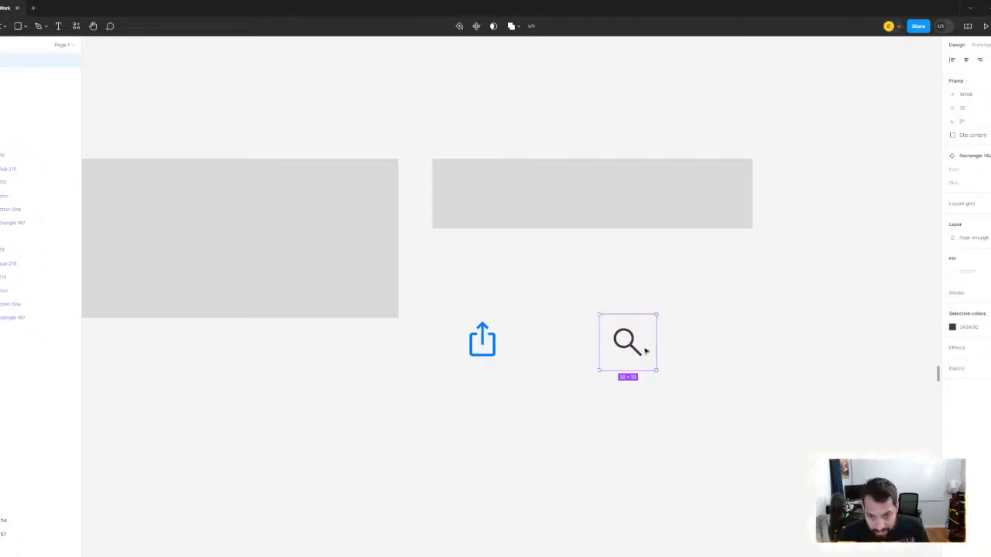
{"action": "left_click_drag", "start_coordinate": [636, 348], "coordinate": [517, 449]}
- Paste a bookmark icon near the search icons, ungroup its frame, and select the bookmark shape
{"action": "scroll", "coordinate": [529, 365], "scroll_direction": "down", "scroll_amount": 5}
{"action": "left_click_drag", "start_coordinate": [365, 361], "coordinate": [746, 169]}
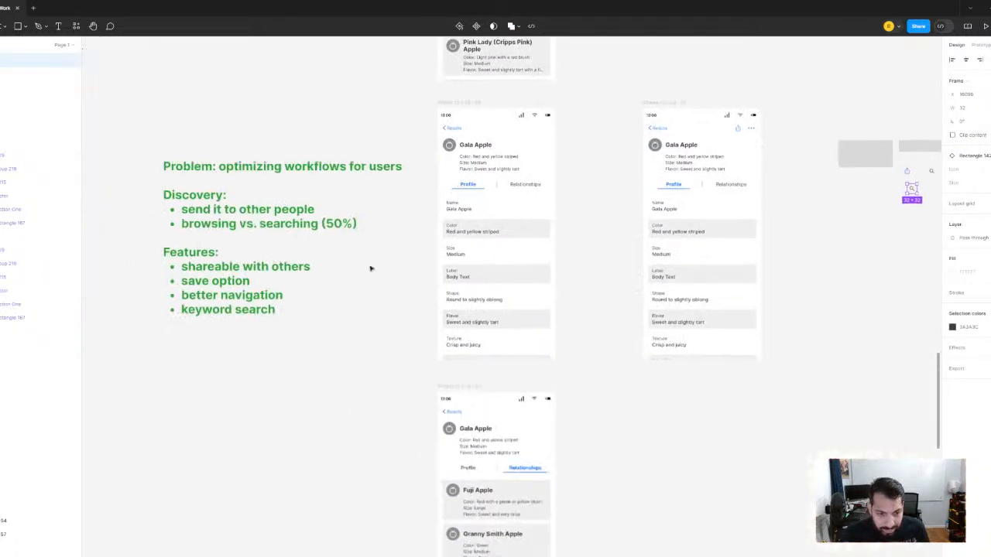
{"action": "left_click_drag", "start_coordinate": [769, 216], "coordinate": [437, 271]}
{"action": "scroll", "coordinate": [635, 251], "scroll_direction": "up", "scroll_amount": 5}
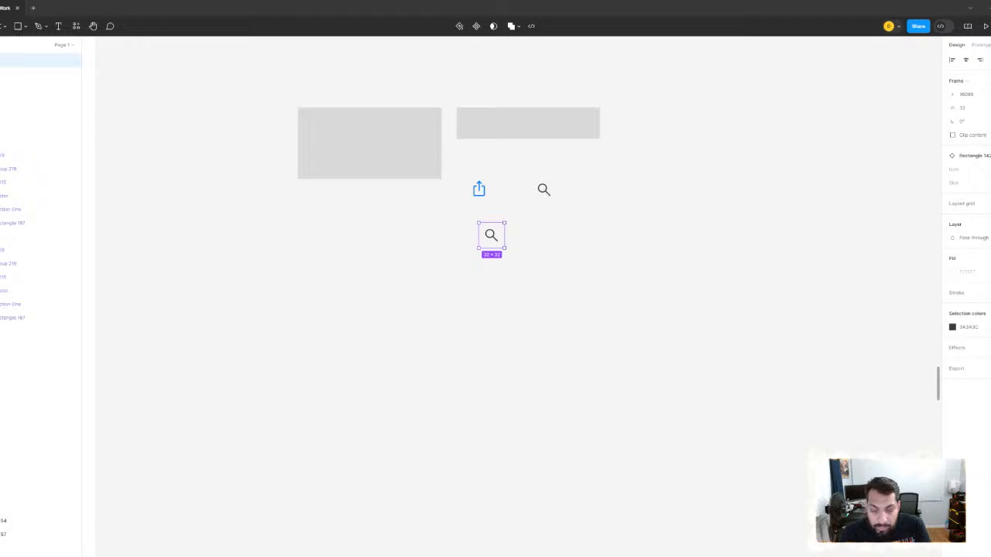
{"action": "key", "text": "ctrl+v"}
{"action": "scroll", "coordinate": [630, 255], "scroll_direction": "up", "scroll_amount": 2}
{"action": "right_click", "coordinate": [602, 251]}
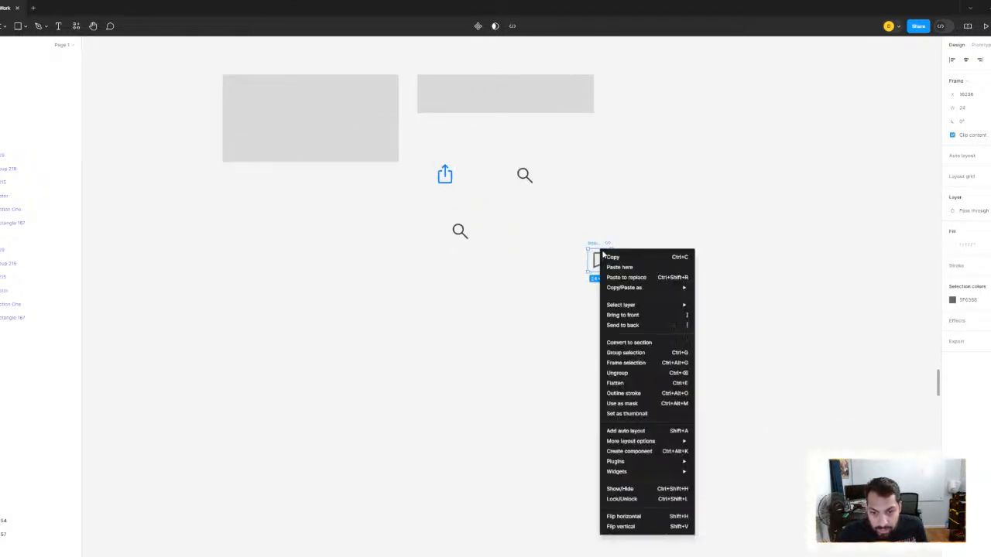
{"action": "left_click", "coordinate": [619, 374]}
{"action": "left_click", "coordinate": [529, 365]}
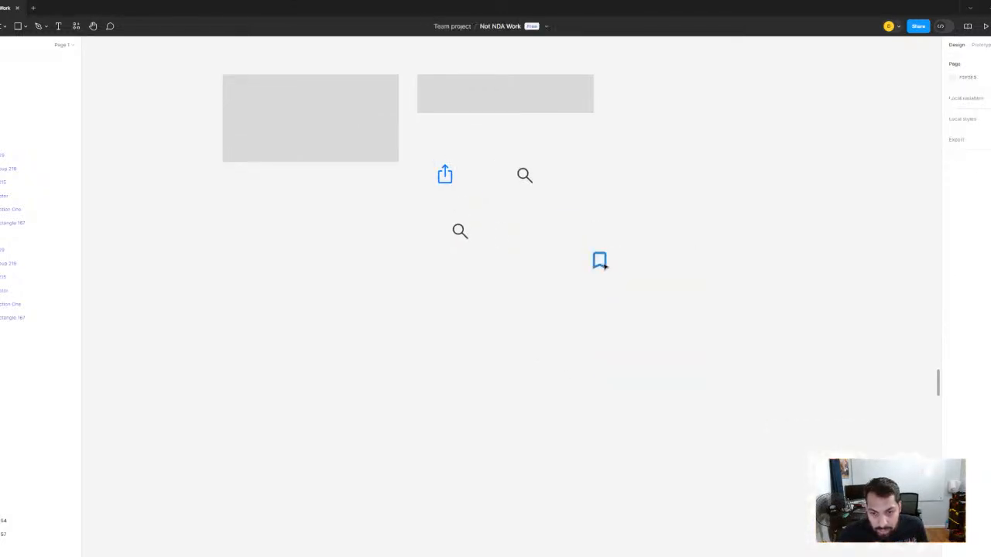
{"action": "left_click", "coordinate": [600, 260]}
- Locate the icon component set among the board's components and examine its variants from the placeholder to the share icon
{"action": "scroll", "coordinate": [609, 263], "scroll_direction": "down", "scroll_amount": 10}
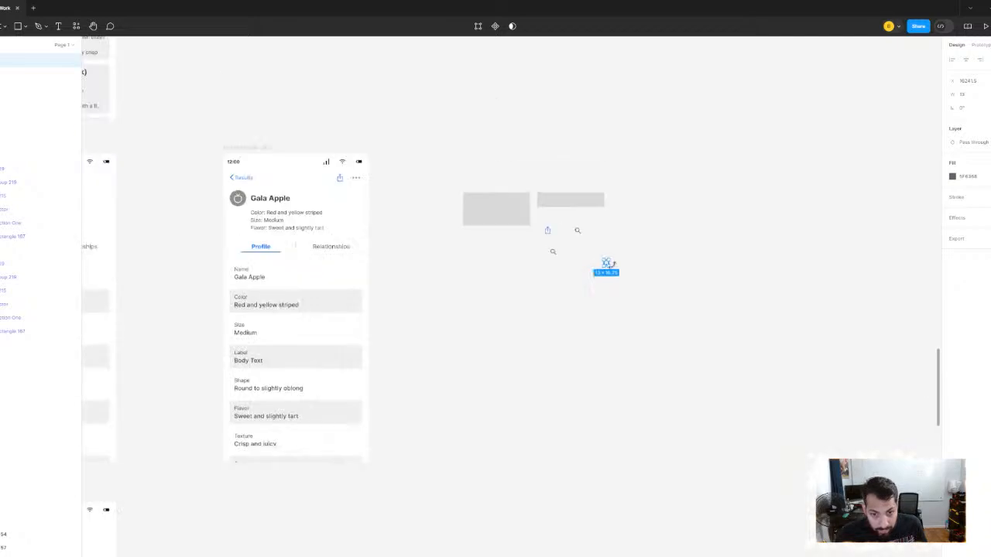
{"action": "scroll", "coordinate": [471, 224], "scroll_direction": "up", "scroll_amount": 4}
{"action": "left_click_drag", "start_coordinate": [422, 200], "coordinate": [959, 261]}
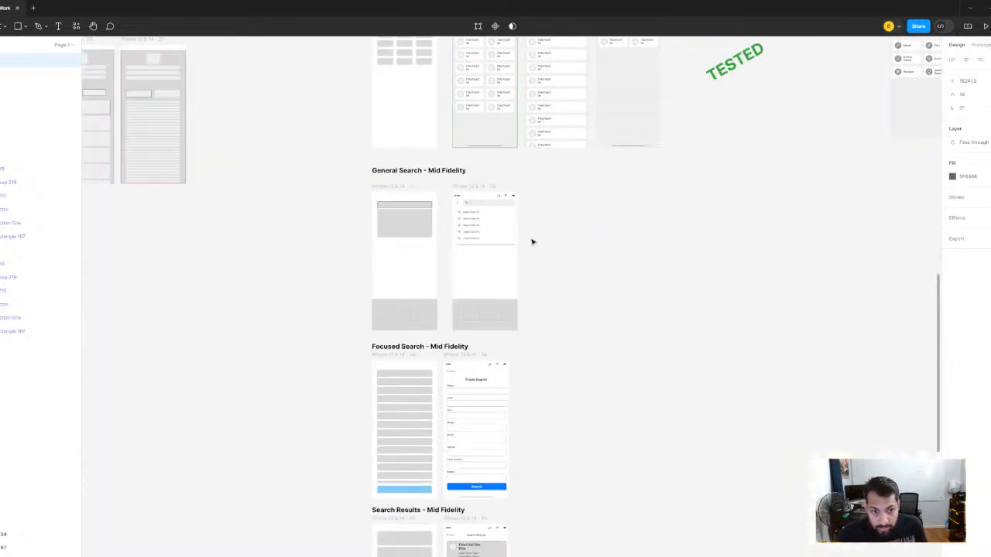
{"action": "scroll", "coordinate": [532, 241], "scroll_direction": "down", "scroll_amount": 3}
{"action": "left_click_drag", "start_coordinate": [532, 241], "coordinate": [328, 301]}
{"action": "left_click_drag", "start_coordinate": [562, 316], "coordinate": [456, 325]}
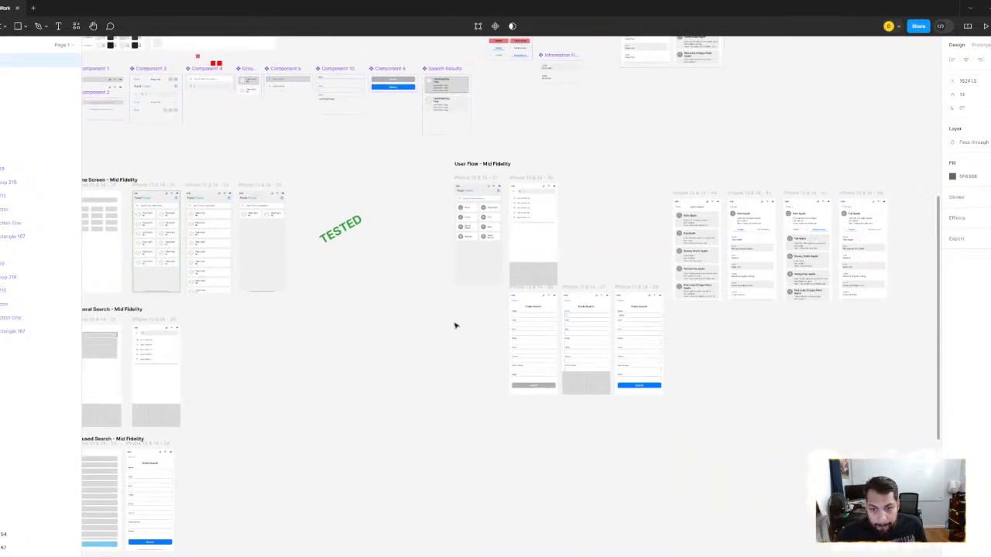
{"action": "left_click_drag", "start_coordinate": [254, 135], "coordinate": [369, 248]}
{"action": "scroll", "coordinate": [225, 193], "scroll_direction": "up", "scroll_amount": 5}
{"action": "left_click_drag", "start_coordinate": [225, 193], "coordinate": [573, 244]}
{"action": "scroll", "coordinate": [467, 216], "scroll_direction": "up", "scroll_amount": 6}
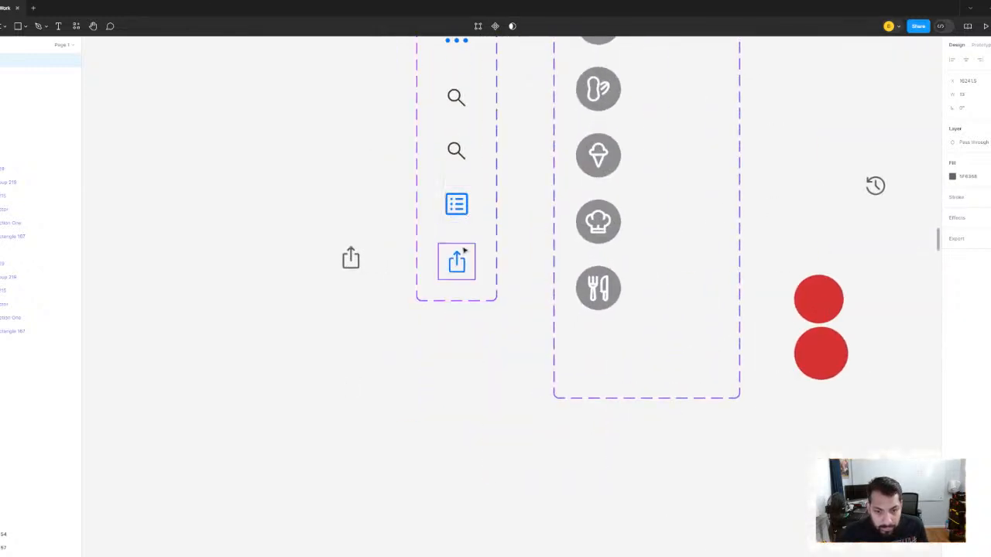
{"action": "scroll", "coordinate": [497, 221], "scroll_direction": "down", "scroll_amount": 3}
{"action": "scroll", "coordinate": [457, 205], "scroll_direction": "up", "scroll_amount": 2}
{"action": "scroll", "coordinate": [457, 147], "scroll_direction": "up", "scroll_amount": 1}
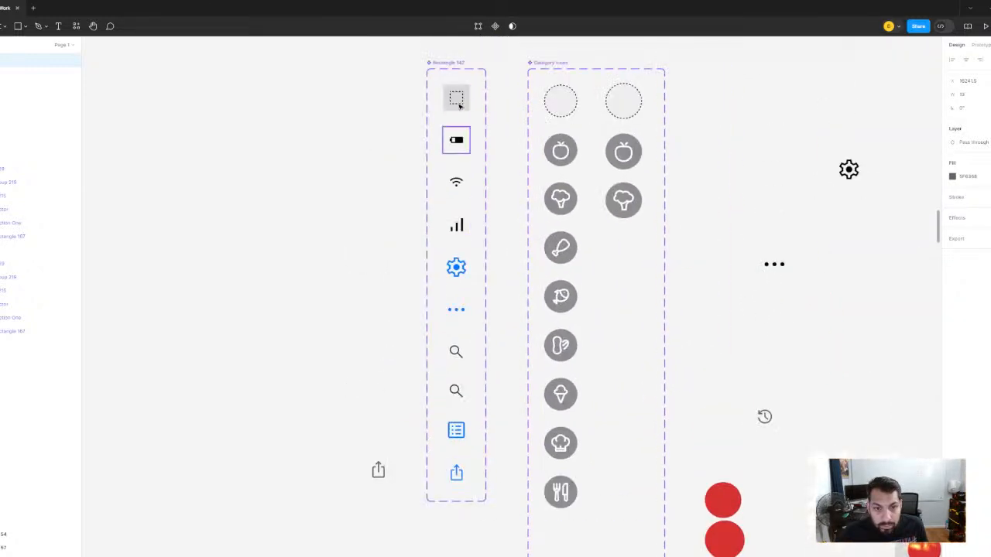
- Duplicate the dashed placeholder variant below the share icon in the icon component set and paste the bookmark shape into it
{"action": "left_click", "coordinate": [459, 101]}
{"action": "left_click", "coordinate": [457, 128]}
{"action": "scroll", "coordinate": [511, 413], "scroll_direction": "down", "scroll_amount": 3}
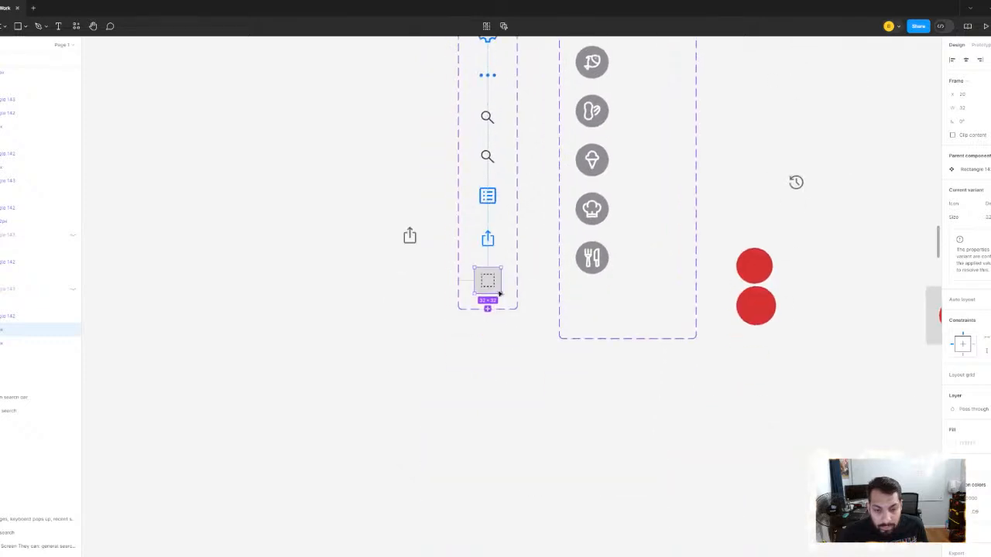
{"action": "scroll", "coordinate": [500, 290], "scroll_direction": "up", "scroll_amount": 8}
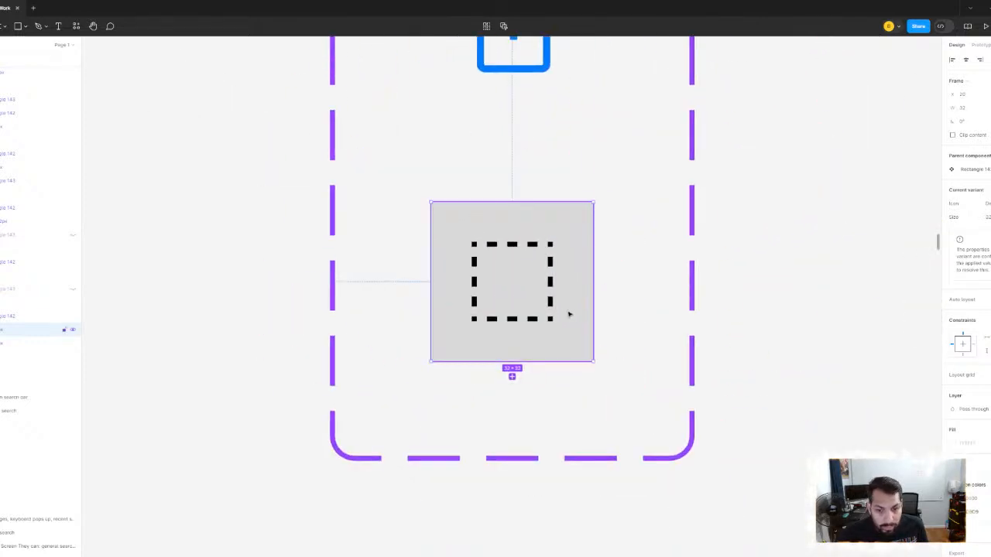
{"action": "key", "text": "ctrl+v"}
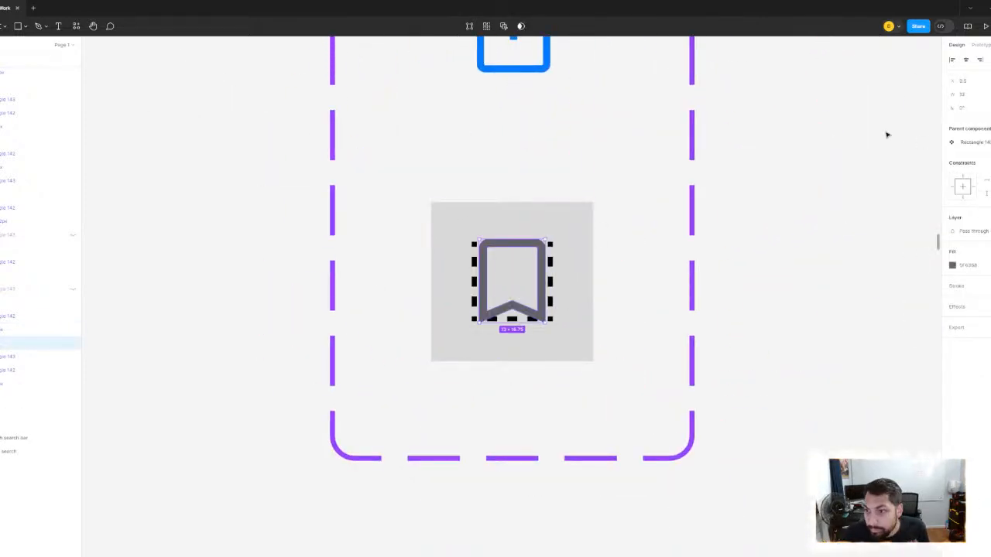
- Scale the pasted bookmark shape proportionally to a height of 20
{"action": "scroll", "coordinate": [722, 165], "scroll_direction": "down", "scroll_amount": 1}
{"action": "scroll", "coordinate": [722, 165], "scroll_direction": "down", "scroll_amount": 2}
{"action": "scroll", "coordinate": [794, 225], "scroll_direction": "up", "scroll_amount": 1}
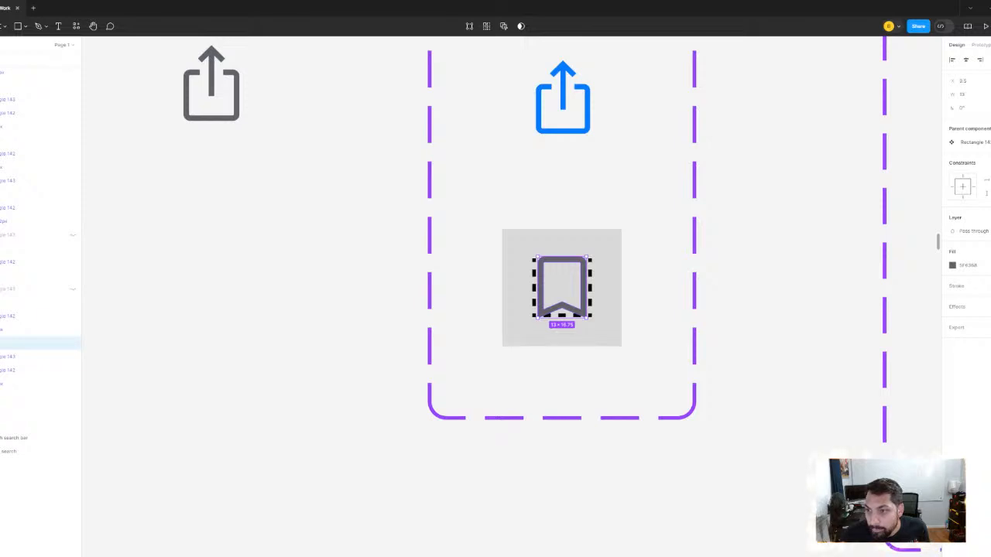
{"action": "key", "text": "Return"}
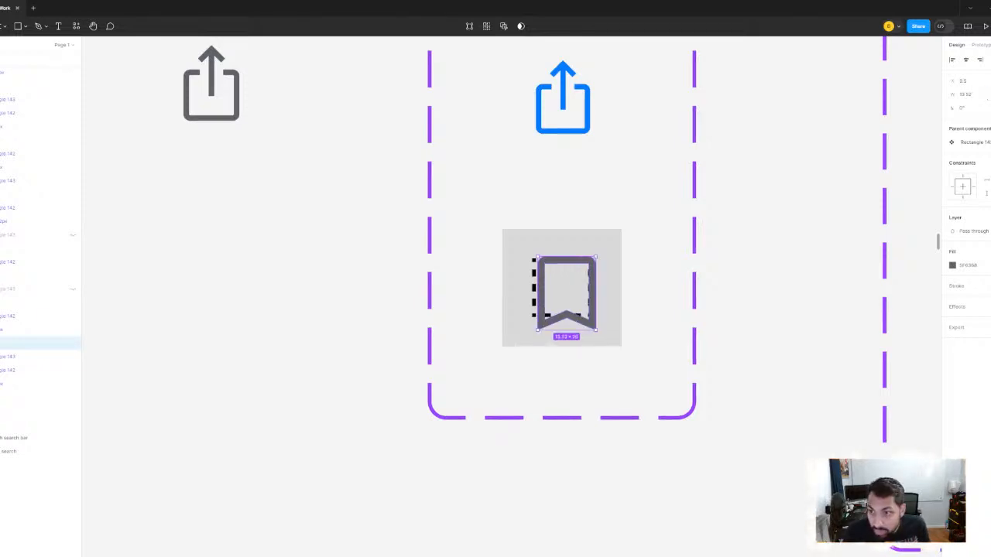
{"action": "left_click", "coordinate": [558, 247]}
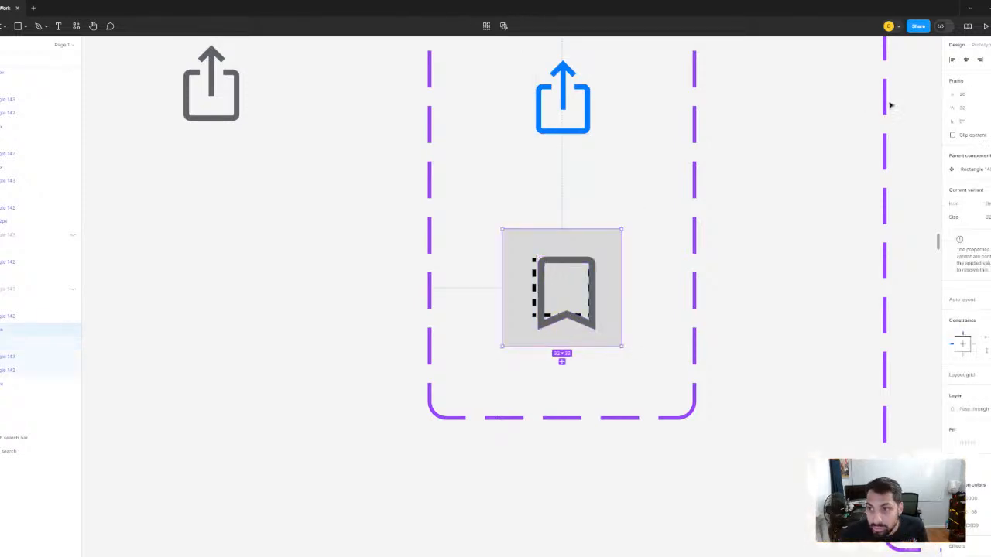
{"action": "key", "text": "alt+v"}
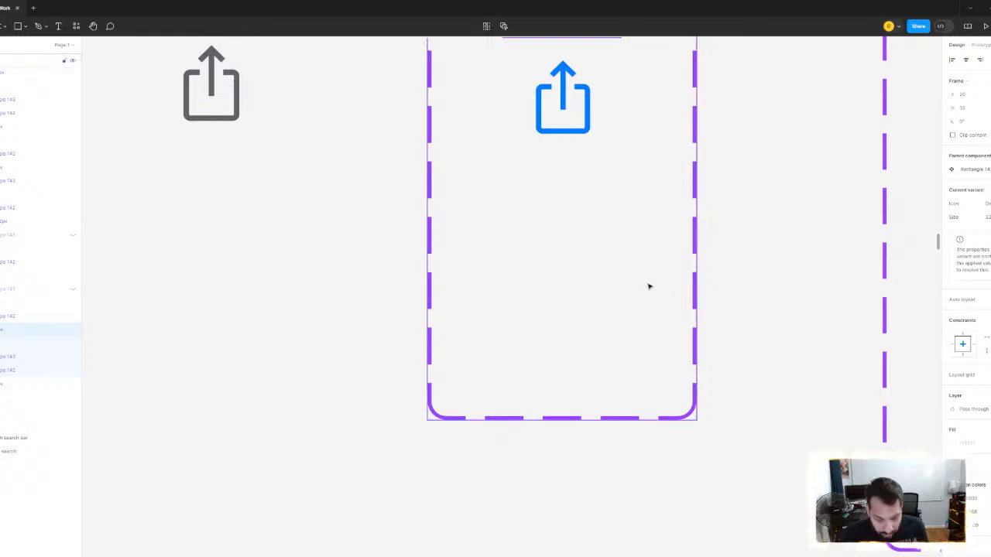
{"action": "key", "text": "ctrl+z"}
- Centre the bookmark shape, dashed square and grey background on one another horizontally and vertically
{"action": "left_click", "coordinate": [4, 345]}
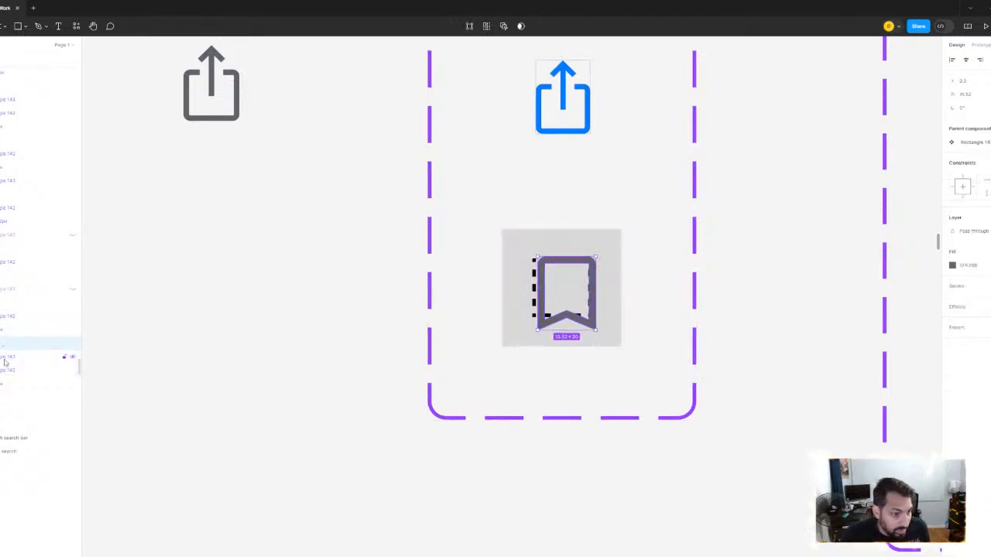
{"action": "left_click", "coordinate": [4, 358], "text": "shift"}
{"action": "left_click", "coordinate": [4, 371]}
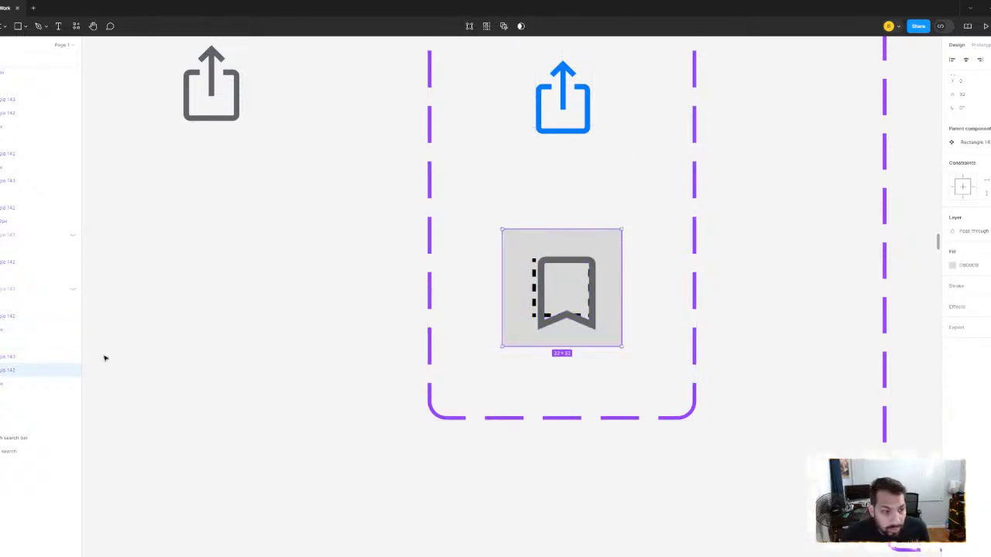
{"action": "left_click", "coordinate": [4, 344]}
{"action": "left_click", "coordinate": [2, 371], "text": "shift"}
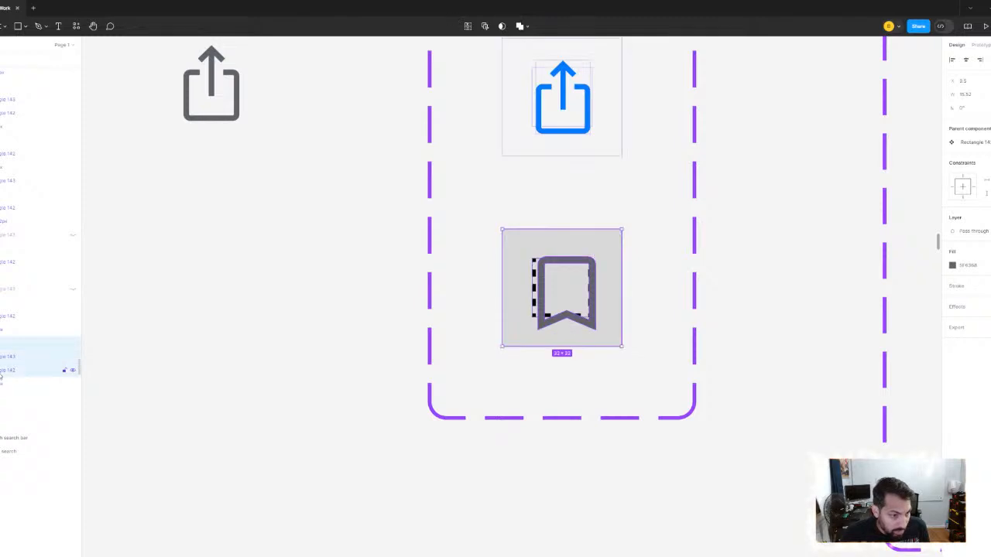
{"action": "key", "text": "alt+v"}
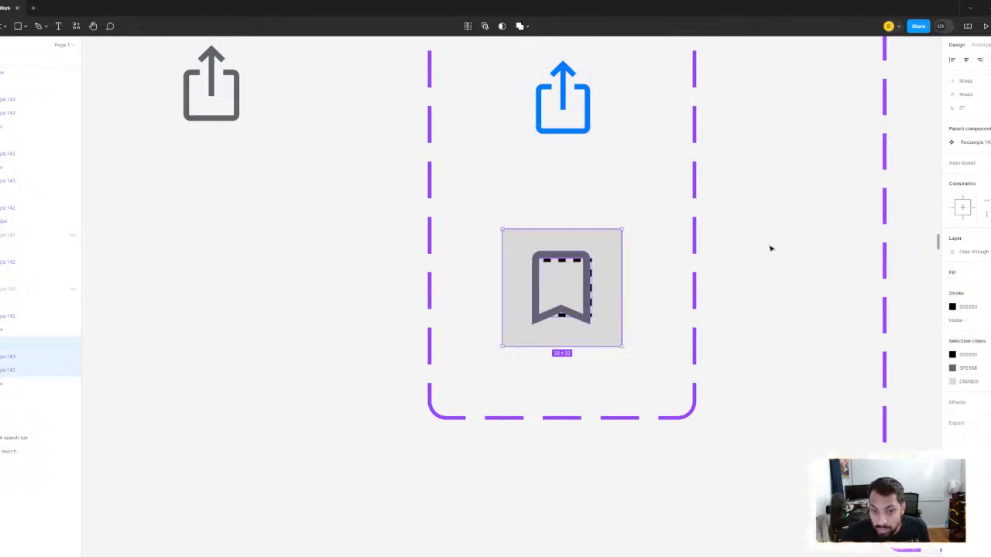
{"action": "left_click", "coordinate": [771, 249]}
- Recolour the bookmark shape blue (007AFF) by sampling the share icon's colour
{"action": "left_click", "coordinate": [586, 295], "text": "ctrl"}
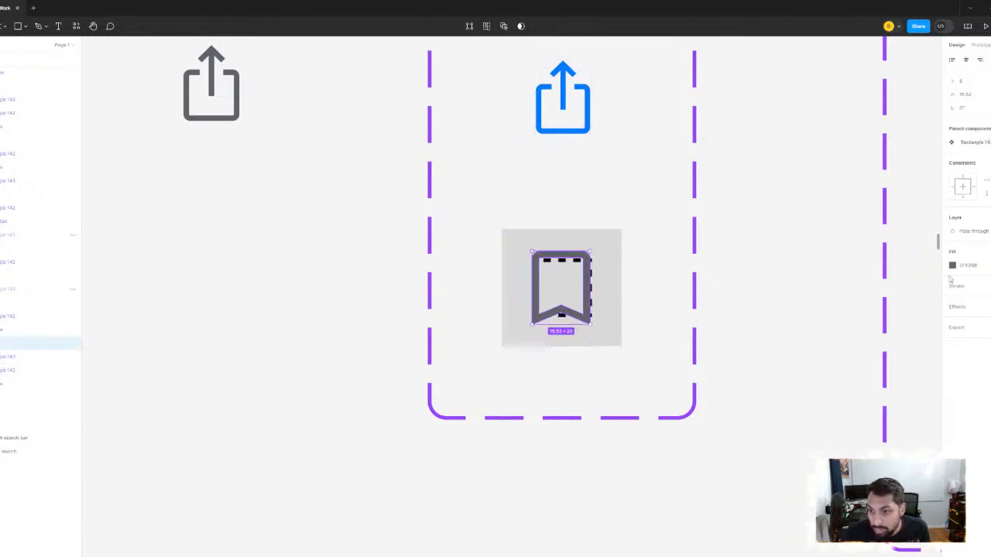
{"action": "left_click", "coordinate": [953, 265]}
{"action": "left_click", "coordinate": [850, 410]}
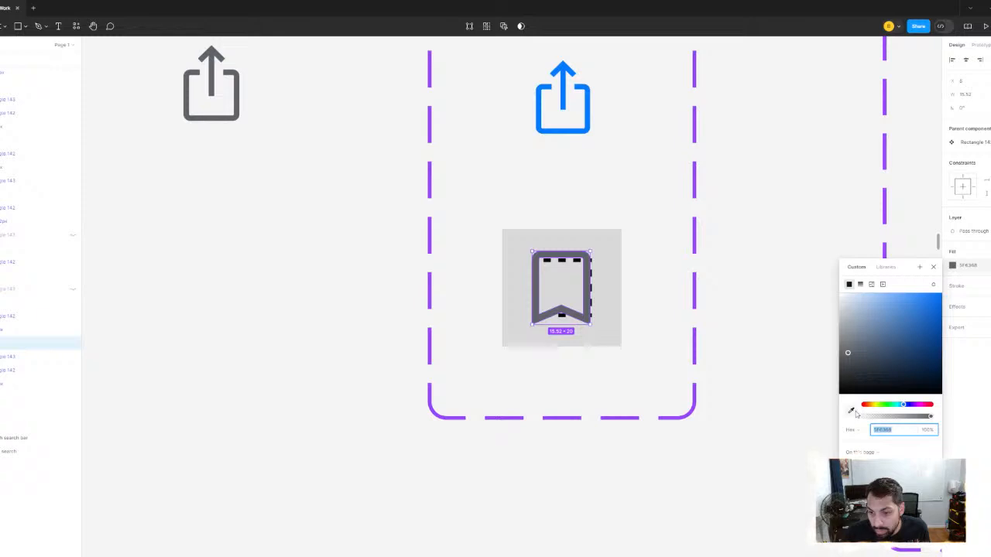
{"action": "left_click", "coordinate": [590, 106]}
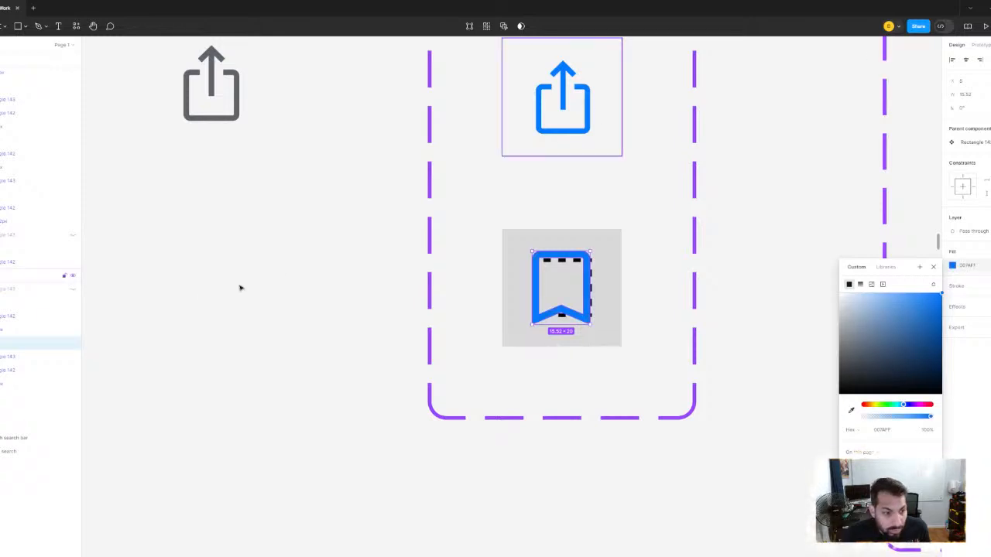
- Hide the dashed placeholder square in the bookmark variant and select the bookmark shape together with its grey background
{"action": "left_click", "coordinate": [6, 357]}
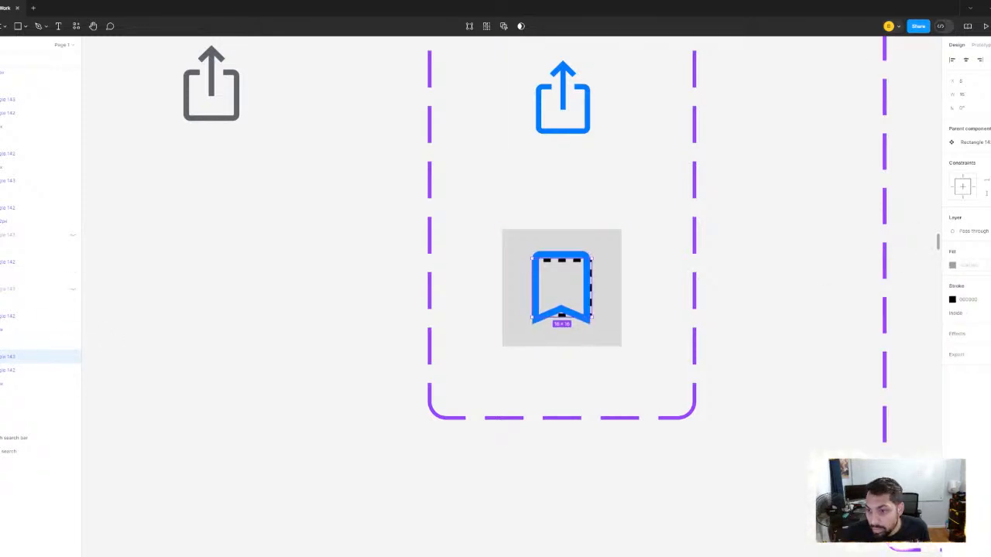
{"action": "left_click", "coordinate": [72, 358]}
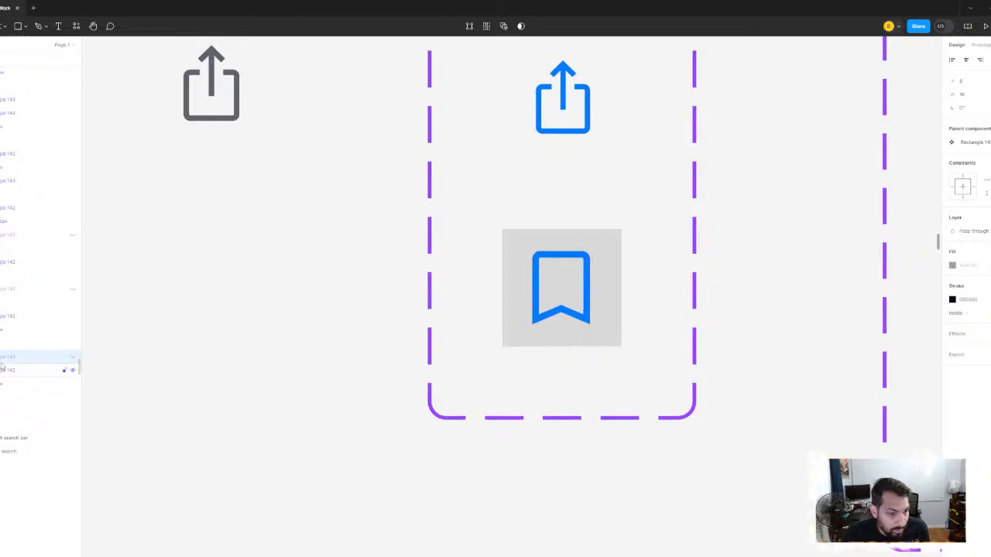
{"action": "left_click", "coordinate": [1, 345]}
{"action": "left_click", "coordinate": [2, 371], "text": "ctrl"}
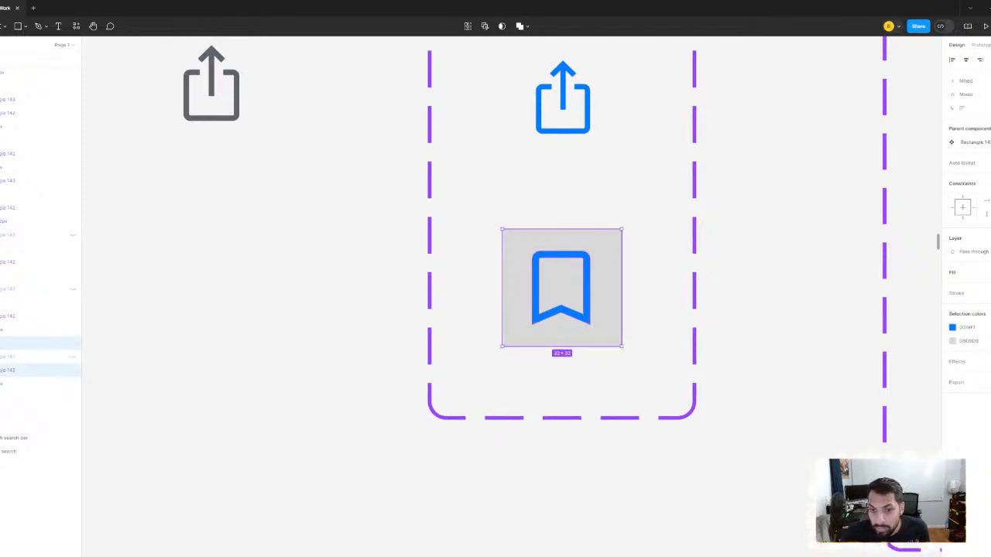
- Remove the grey background's fill from the bookmark variant and set the variant's Icon property to Save
{"action": "left_click", "coordinate": [609, 292]}
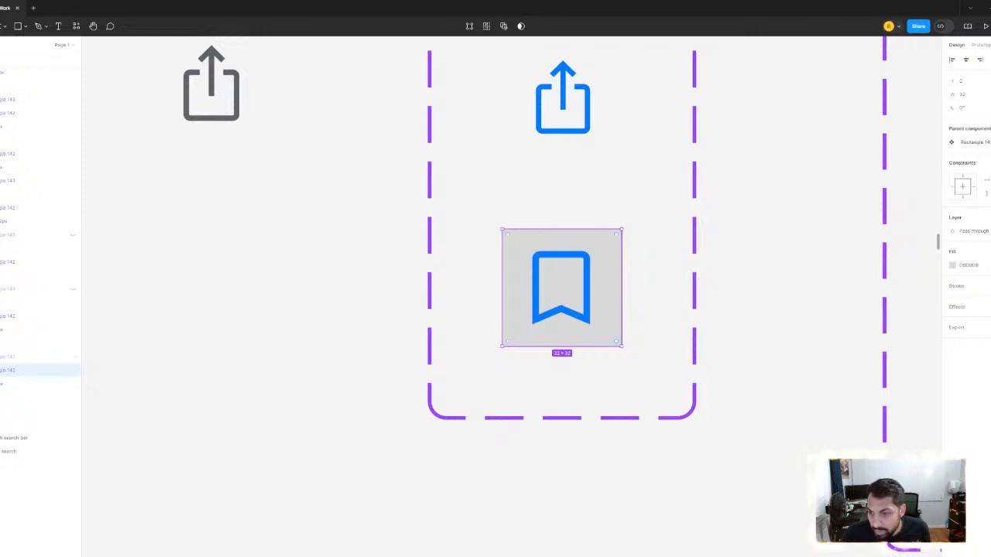
{"action": "key", "text": "Delete"}
{"action": "left_click", "coordinate": [580, 277]}
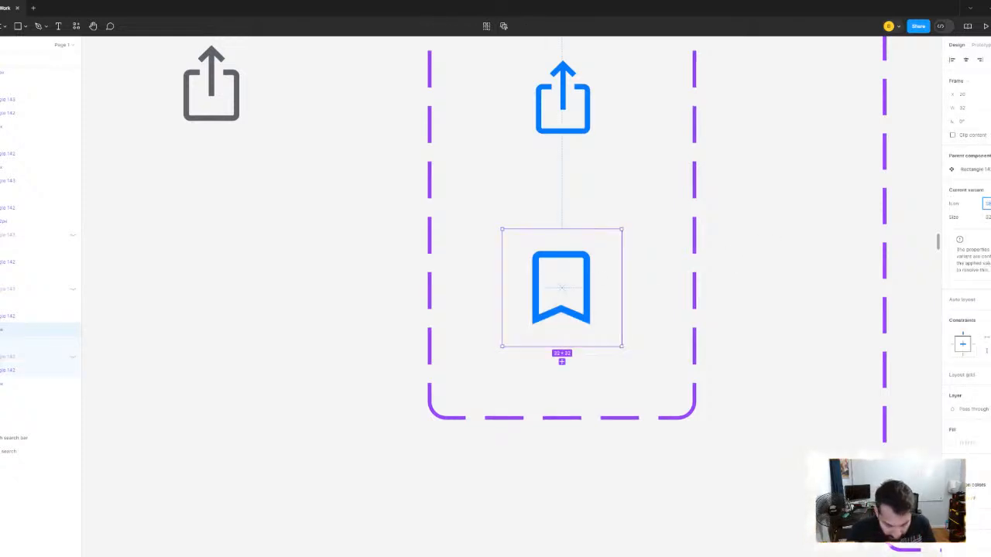
- Switch the lower search icon beneath the two grey rectangles to the Save variant
{"action": "scroll", "coordinate": [704, 243], "scroll_direction": "down", "scroll_amount": 8}
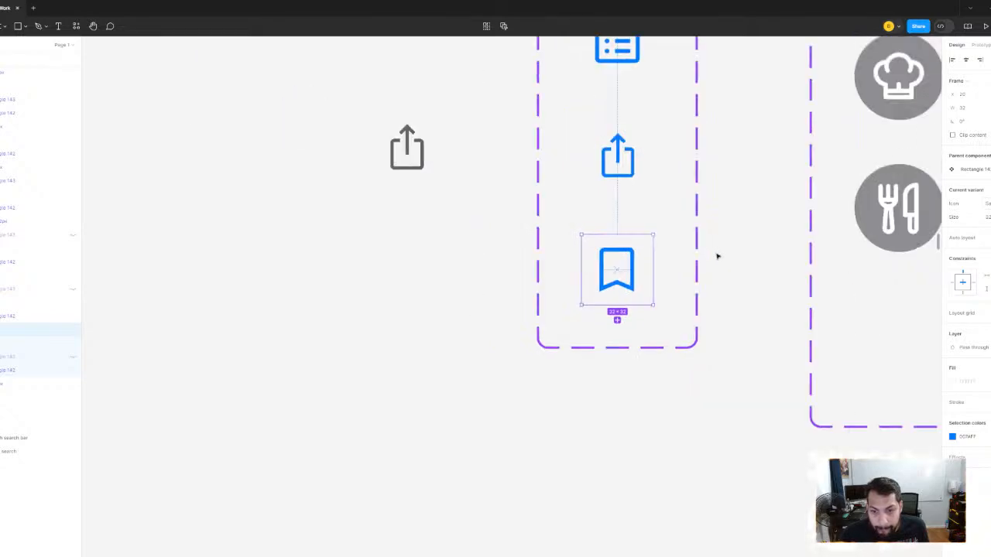
{"action": "left_click_drag", "start_coordinate": [748, 259], "coordinate": [155, 110]}
{"action": "left_click_drag", "start_coordinate": [924, 377], "coordinate": [575, 207]}
{"action": "scroll", "coordinate": [578, 207], "scroll_direction": "down", "scroll_amount": 1}
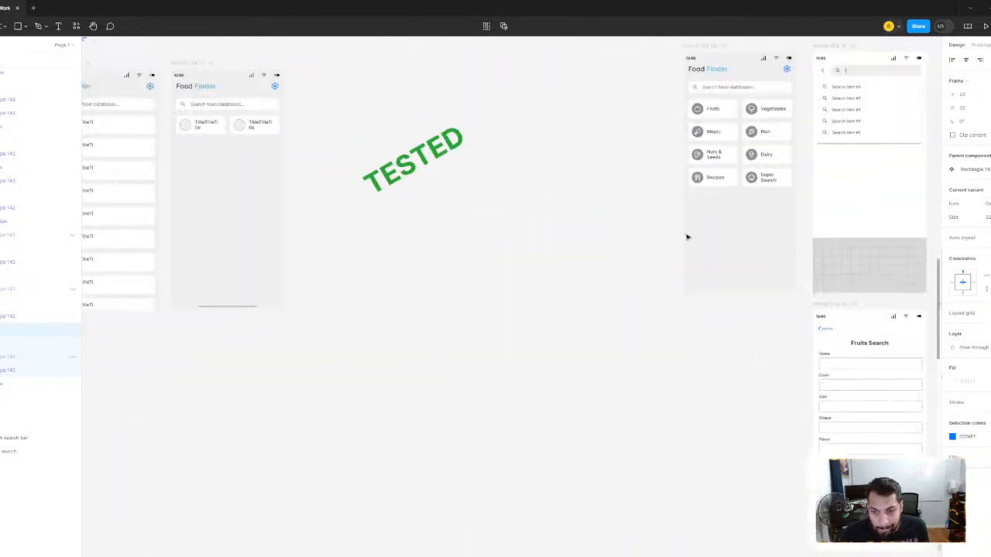
{"action": "scroll", "coordinate": [687, 235], "scroll_direction": "down", "scroll_amount": 1}
{"action": "left_click_drag", "start_coordinate": [933, 265], "coordinate": [496, 234]}
{"action": "scroll", "coordinate": [495, 233], "scroll_direction": "down", "scroll_amount": 2}
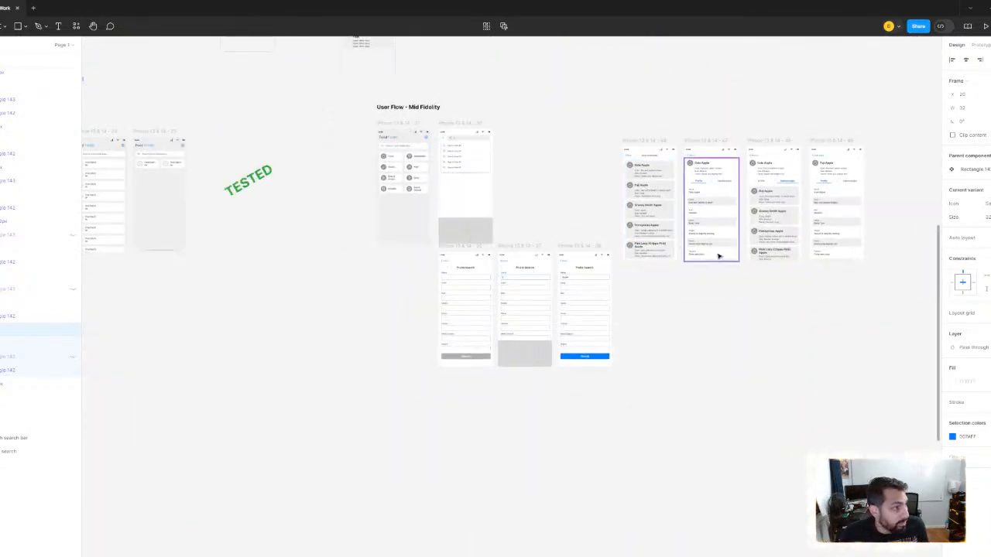
{"action": "left_click_drag", "start_coordinate": [730, 254], "coordinate": [462, 304]}
{"action": "scroll", "coordinate": [688, 267], "scroll_direction": "up", "scroll_amount": 4}
{"action": "left_click_drag", "start_coordinate": [688, 268], "coordinate": [240, 185]}
{"action": "scroll", "coordinate": [404, 210], "scroll_direction": "down", "scroll_amount": 3}
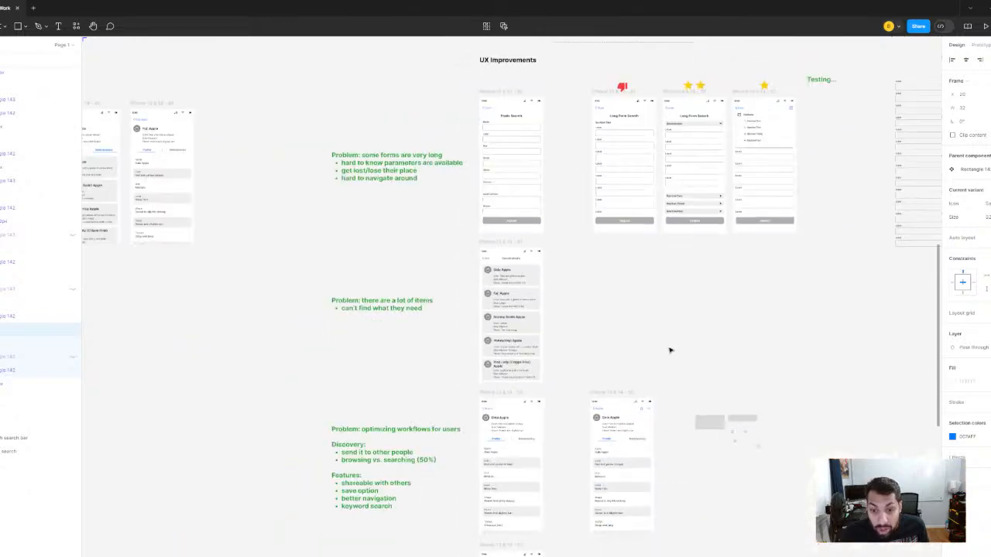
{"action": "left_click_drag", "start_coordinate": [639, 425], "coordinate": [527, 202]}
{"action": "scroll", "coordinate": [527, 202], "scroll_direction": "up", "scroll_amount": 6}
{"action": "scroll", "coordinate": [599, 198], "scroll_direction": "right", "scroll_amount": 5}
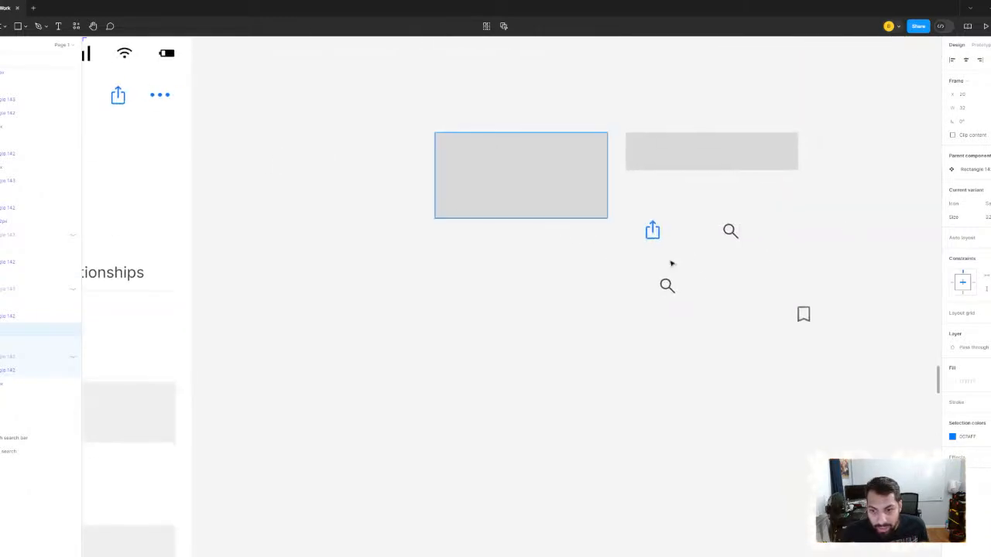
{"action": "scroll", "coordinate": [790, 290], "scroll_direction": "up", "scroll_amount": 3}
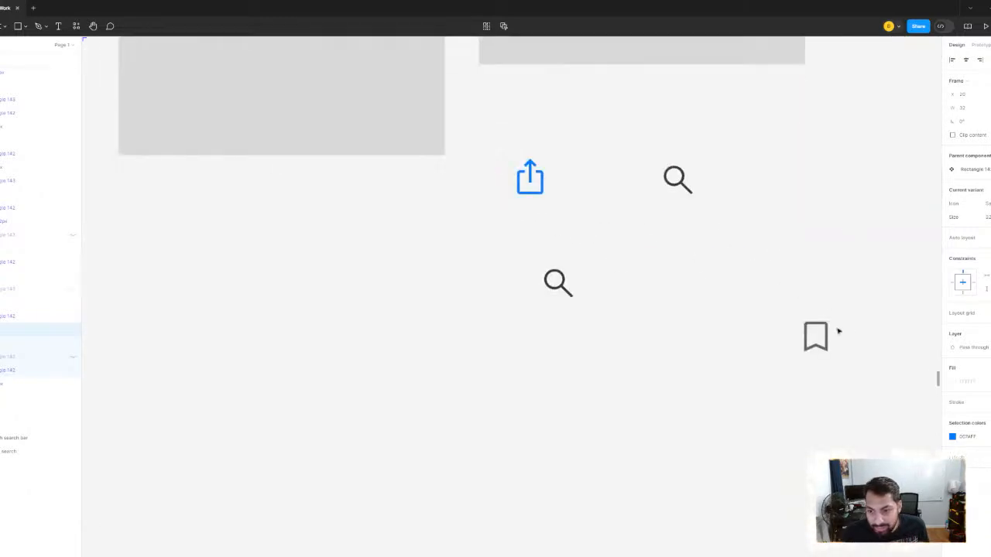
{"action": "left_click", "coordinate": [553, 292]}
{"action": "left_click", "coordinate": [980, 184]}
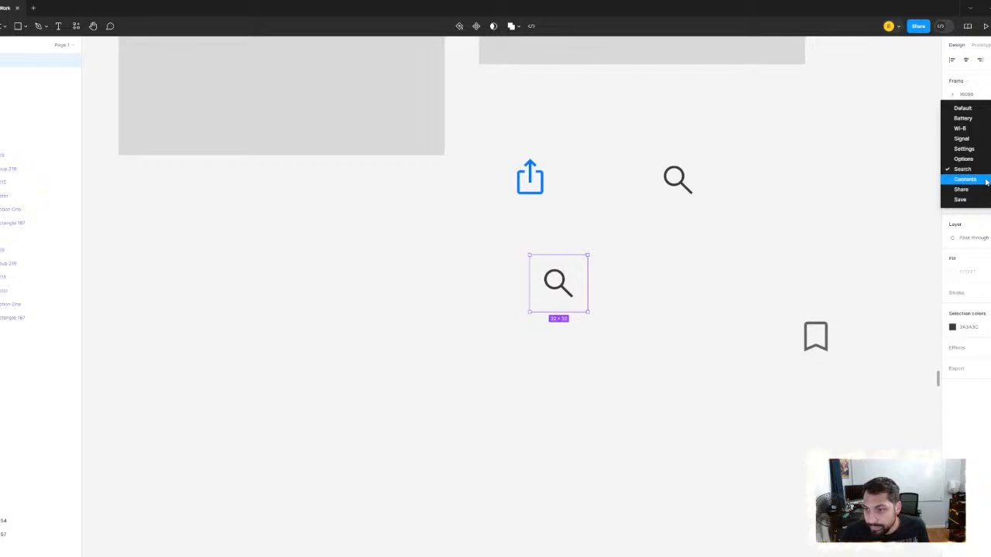
{"action": "left_click", "coordinate": [968, 200]}
{"action": "left_click", "coordinate": [627, 251]}
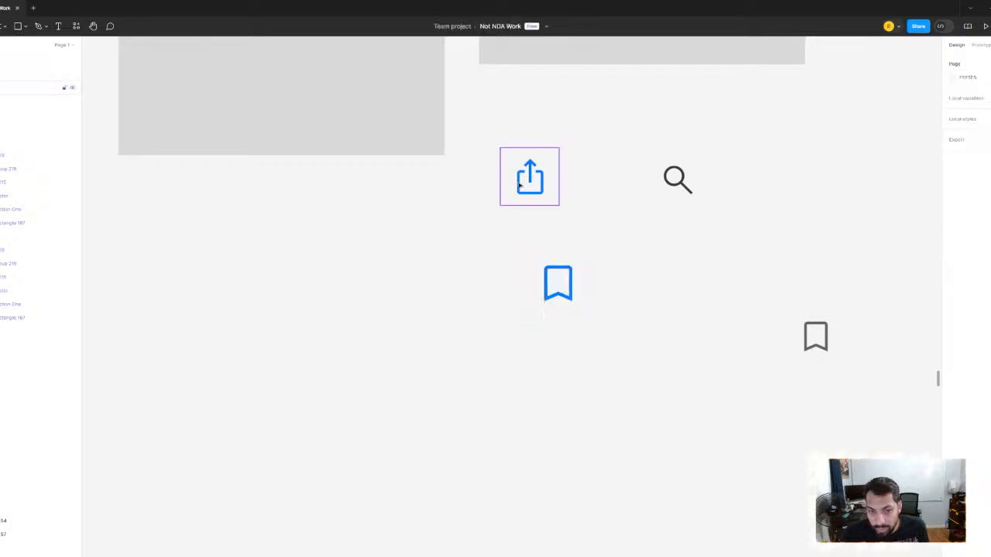
- Place the share icon at the left end of the narrow grey rectangle
{"action": "left_click", "coordinate": [516, 180]}
{"action": "scroll", "coordinate": [515, 181], "scroll_direction": "up", "scroll_amount": 5}
{"action": "left_click_drag", "start_coordinate": [580, 357], "coordinate": [570, 216]}
{"action": "scroll", "coordinate": [569, 210], "scroll_direction": "up", "scroll_amount": 2}
{"action": "scroll", "coordinate": [602, 251], "scroll_direction": "down", "scroll_amount": 5}
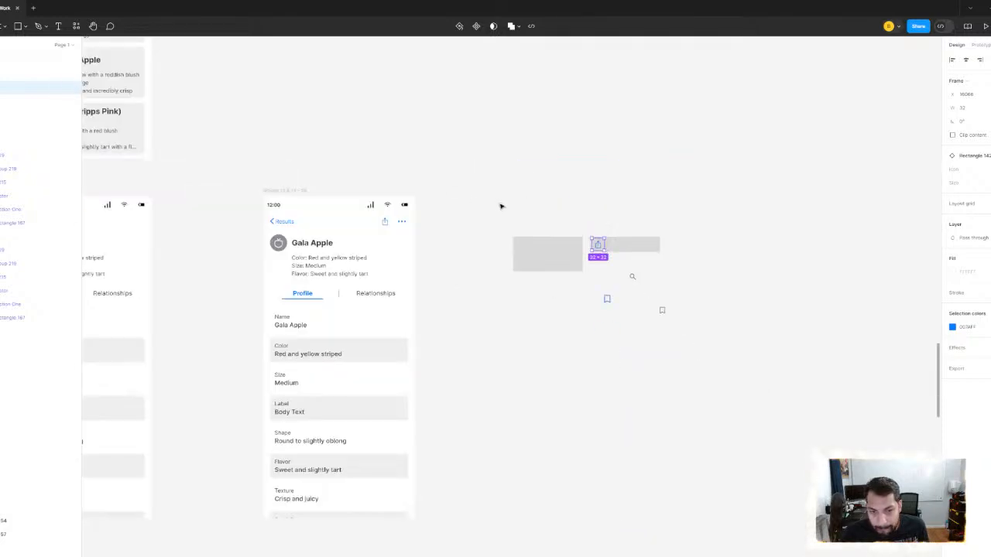
{"action": "scroll", "coordinate": [632, 276], "scroll_direction": "up", "scroll_amount": 5}
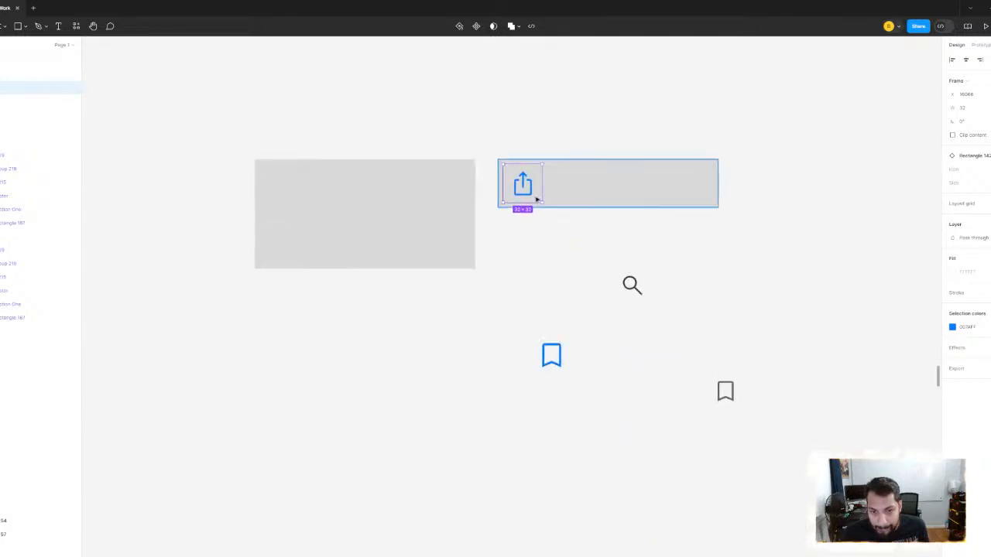
- Move the share icon below the narrow grey rectangle and switch it to the Contents variant
{"action": "left_click_drag", "start_coordinate": [533, 195], "coordinate": [533, 277]}
{"action": "left_click", "coordinate": [977, 168]}
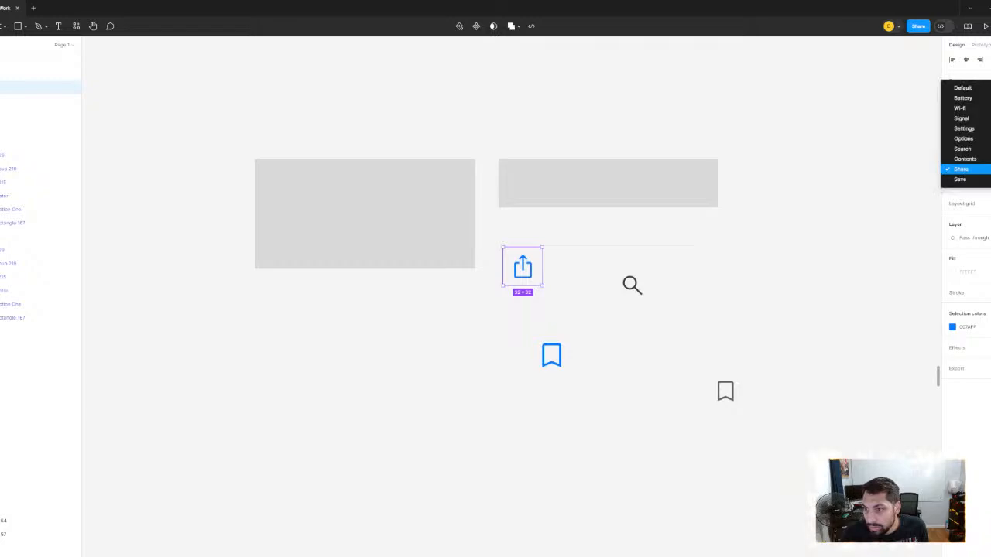
{"action": "left_click", "coordinate": [984, 160]}
- Recolour the remaining search icon's magnifier shape blue (007AFF) by sampling the Contents icon's colour
{"action": "scroll", "coordinate": [631, 283], "scroll_direction": "up", "scroll_amount": 5}
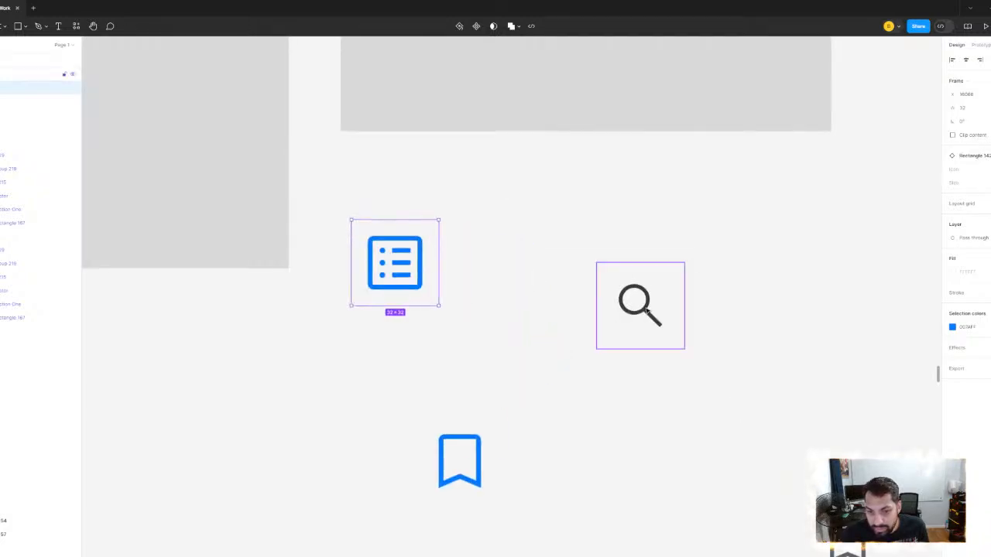
{"action": "left_click", "coordinate": [639, 305]}
{"action": "scroll", "coordinate": [659, 271], "scroll_direction": "down", "scroll_amount": 5}
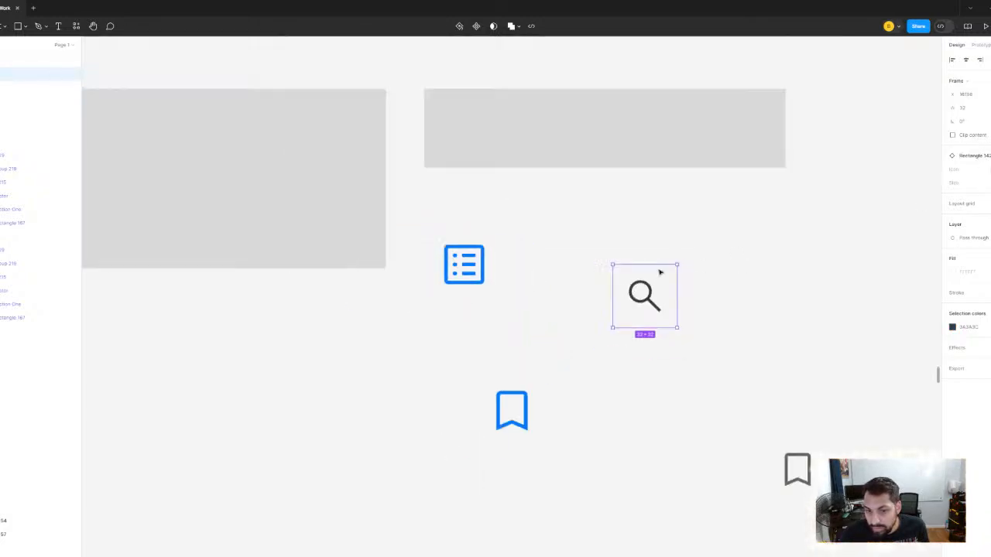
{"action": "key", "text": "ctrl+alt+k"}
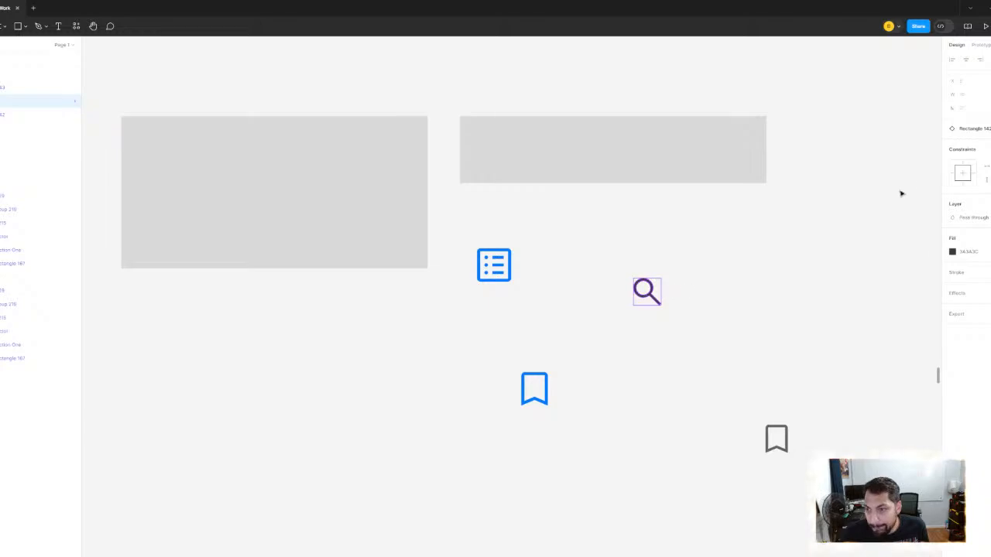
{"action": "left_click", "coordinate": [953, 252]}
{"action": "left_click", "coordinate": [851, 397]}
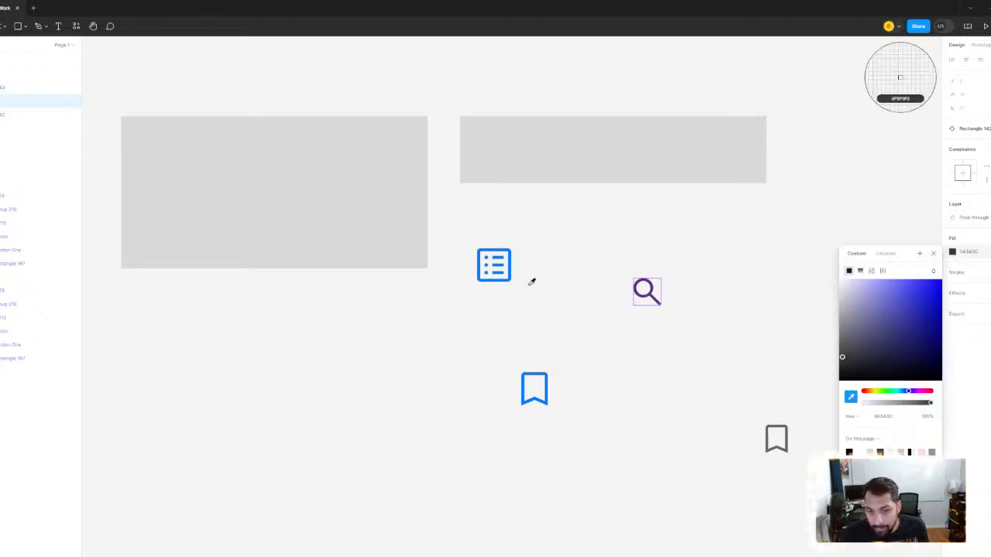
{"action": "left_click", "coordinate": [508, 261]}
{"action": "scroll", "coordinate": [691, 232], "scroll_direction": "down", "scroll_amount": 5}
{"action": "scroll", "coordinate": [691, 232], "scroll_direction": "down", "scroll_amount": 6}
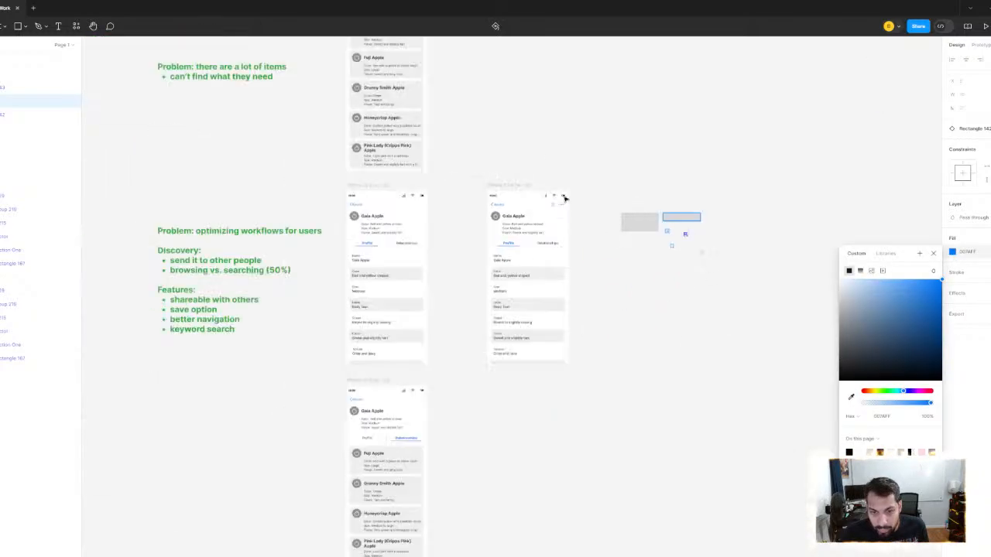
- Examine the search icon used in the Component 5 search item
{"action": "left_click_drag", "start_coordinate": [438, 210], "coordinate": [688, 287]}
{"action": "scroll", "coordinate": [687, 288], "scroll_direction": "down", "scroll_amount": 3}
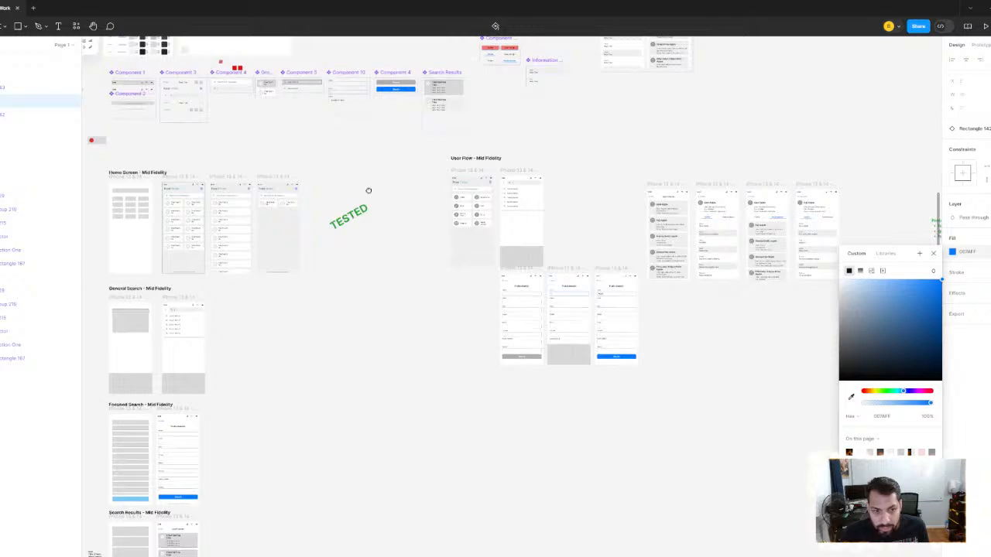
{"action": "left_click_drag", "start_coordinate": [369, 190], "coordinate": [516, 313]}
{"action": "scroll", "coordinate": [474, 212], "scroll_direction": "up", "scroll_amount": 5}
{"action": "scroll", "coordinate": [395, 208], "scroll_direction": "up", "scroll_amount": 6}
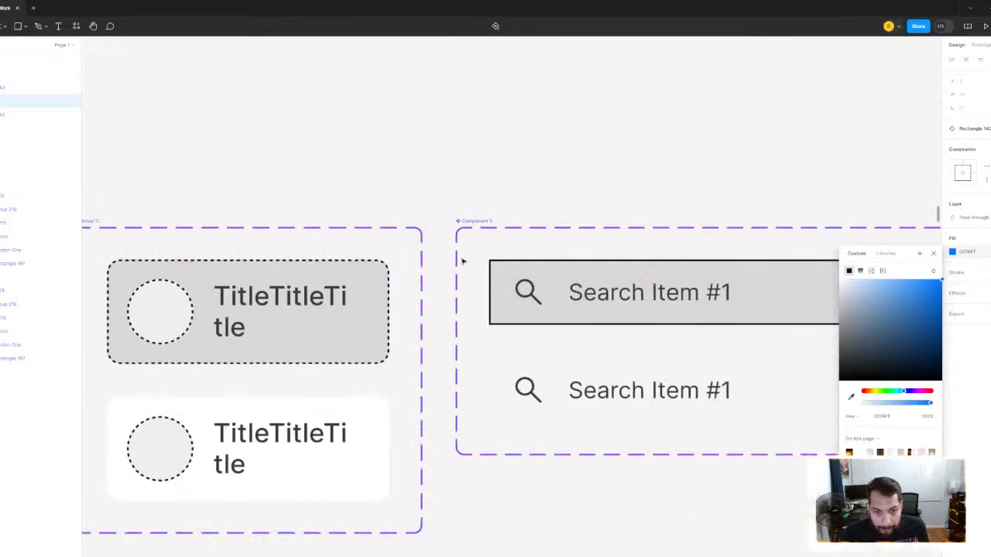
{"action": "left_click", "coordinate": [536, 298]}
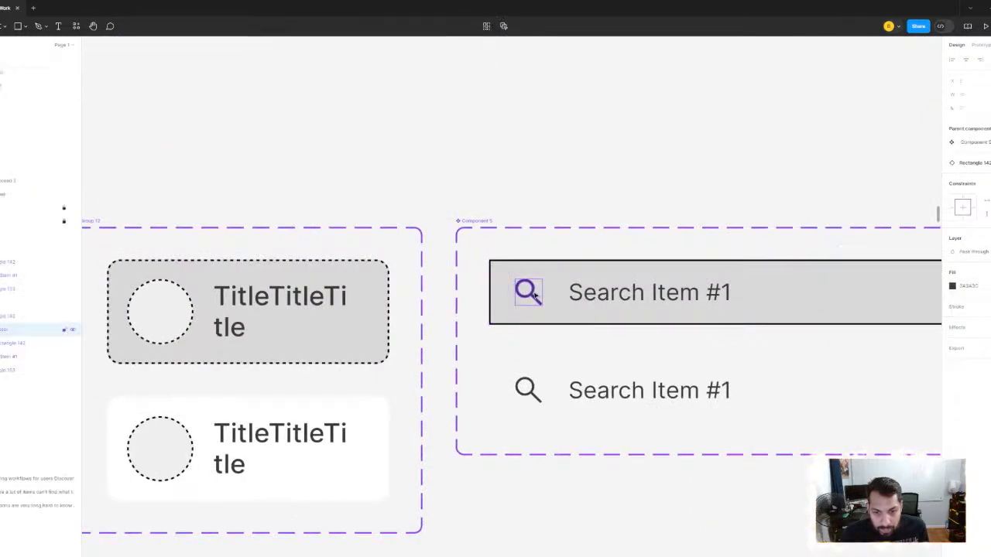
{"action": "left_click", "coordinate": [546, 311]}
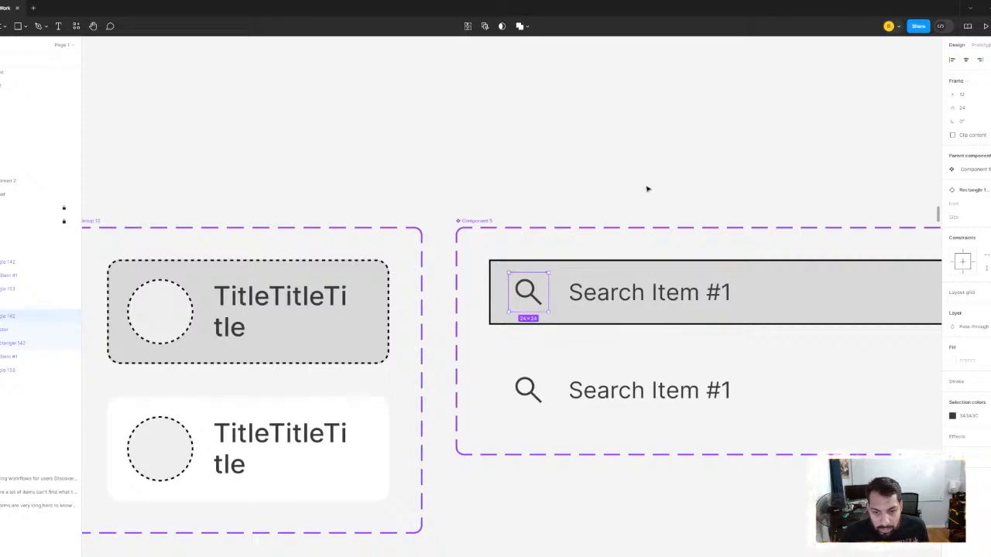
- Resize the magnifier shape to 20 × 20 in the 32 px search variant of the Rectangle 142 icon set
{"action": "scroll", "coordinate": [647, 188], "scroll_direction": "down", "scroll_amount": 3}
{"action": "scroll", "coordinate": [538, 236], "scroll_direction": "left", "scroll_amount": 20}
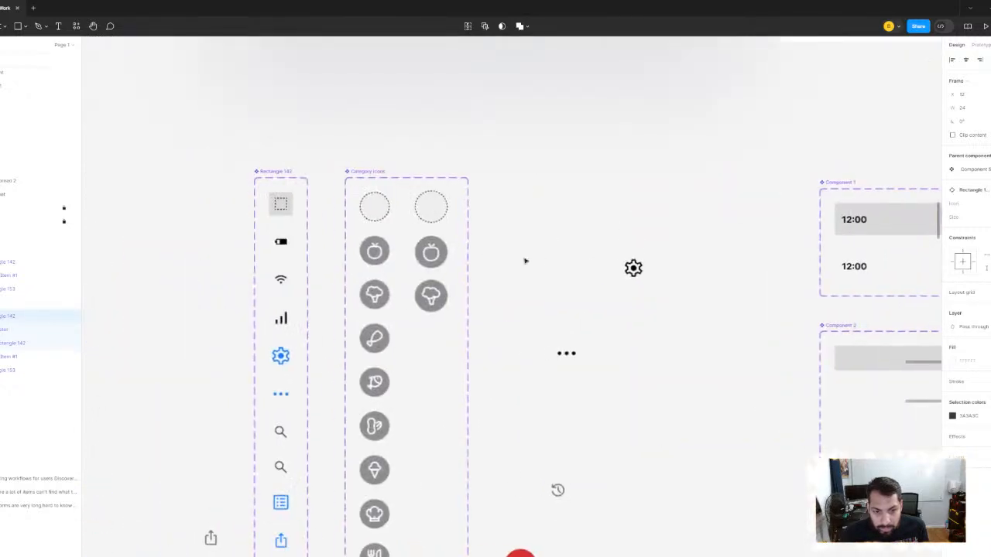
{"action": "scroll", "coordinate": [547, 210], "scroll_direction": "down", "scroll_amount": 3}
{"action": "scroll", "coordinate": [436, 292], "scroll_direction": "up", "scroll_amount": 5}
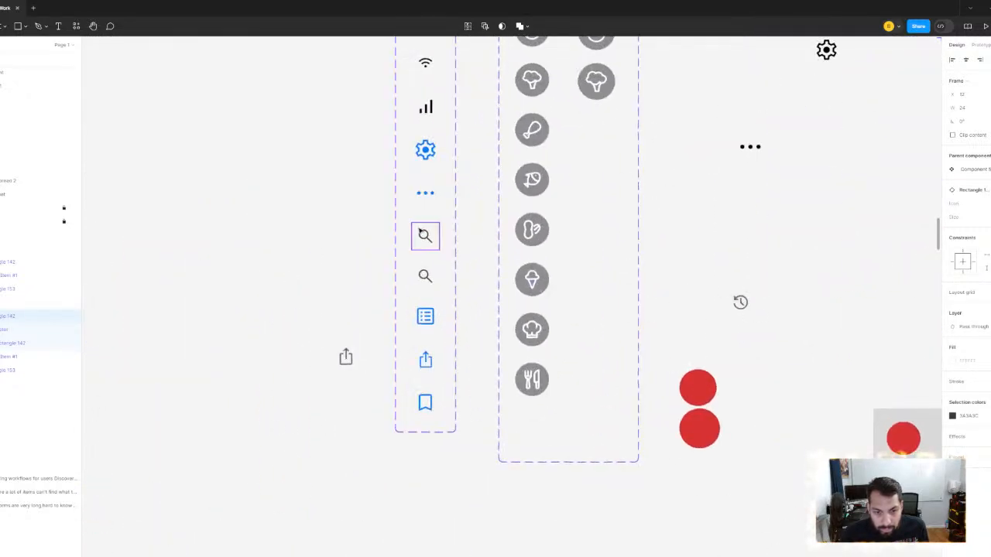
{"action": "left_click", "coordinate": [425, 235]}
{"action": "scroll", "coordinate": [425, 236], "scroll_direction": "up", "scroll_amount": 5}
{"action": "double_click", "coordinate": [425, 235]}
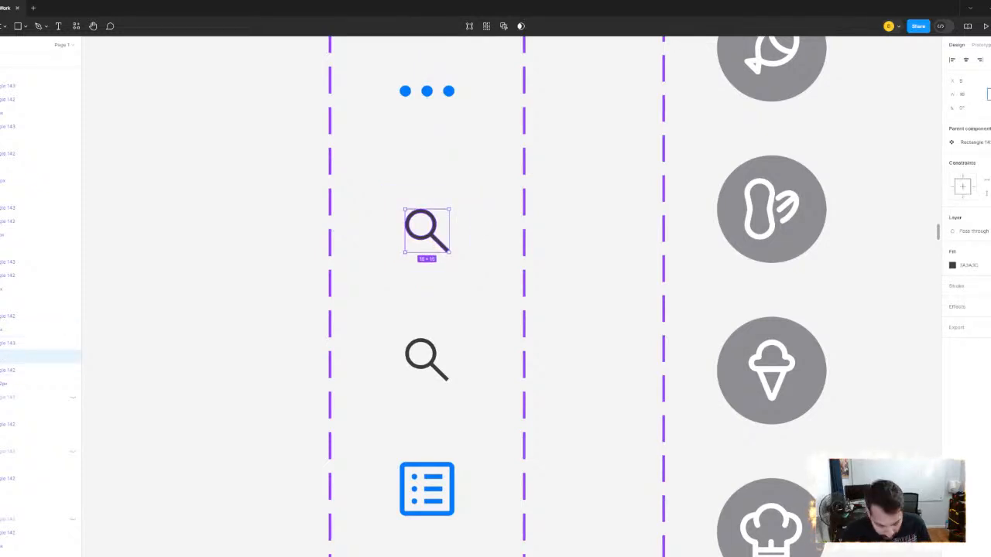
{"action": "key", "text": "Return"}
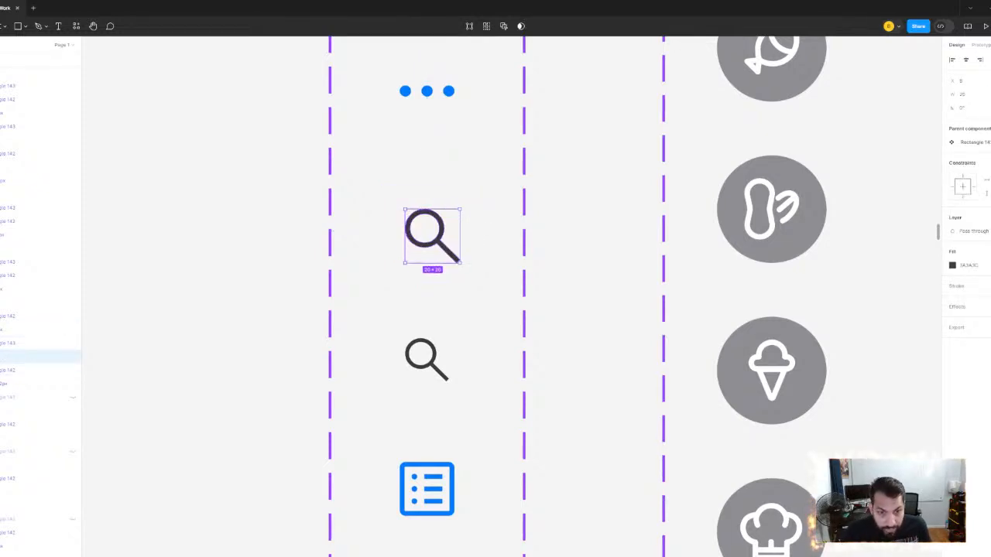
- Centre the enlarged magnifier horizontally and vertically within its 32 × 32 icon frame
{"action": "left_click", "coordinate": [425, 197]}
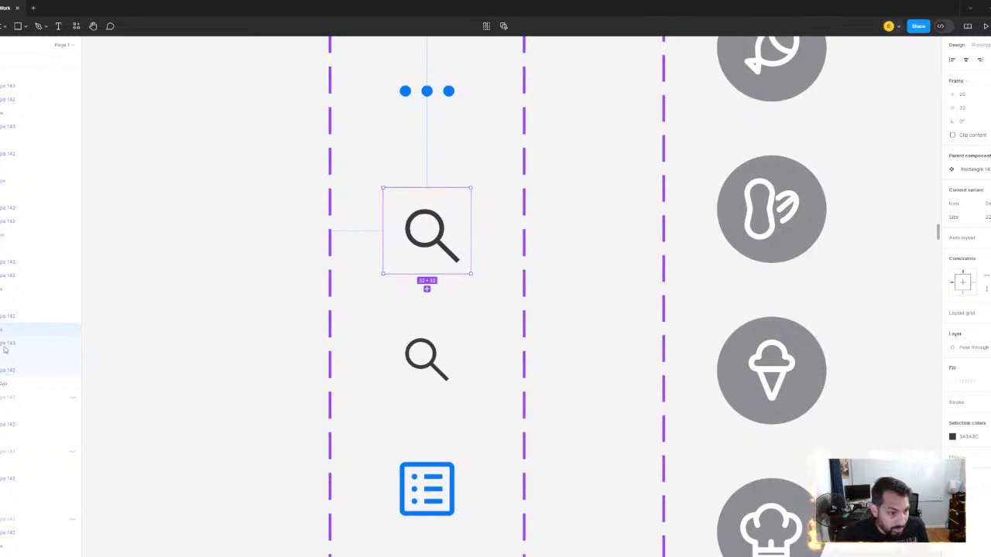
{"action": "key", "text": "Return"}
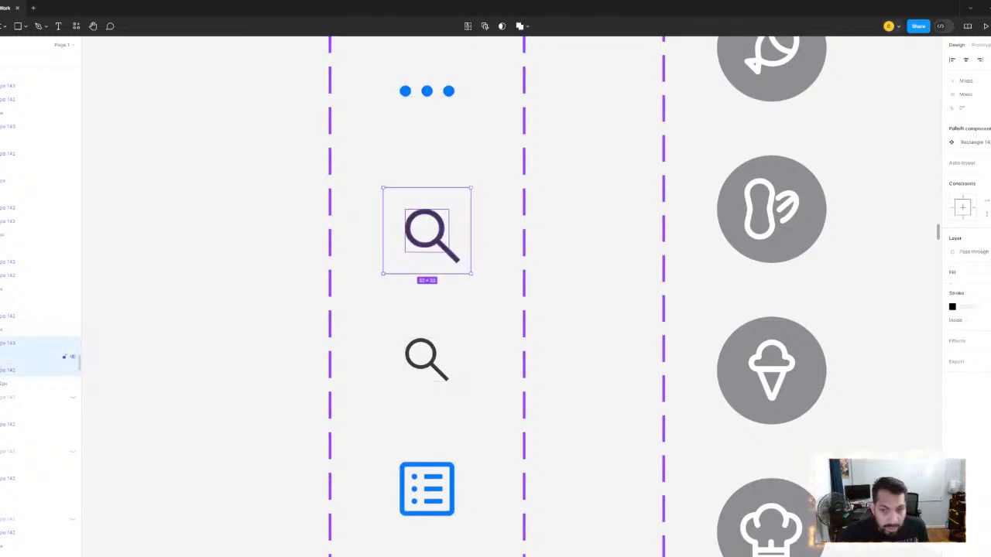
{"action": "left_click", "coordinate": [966, 59]}
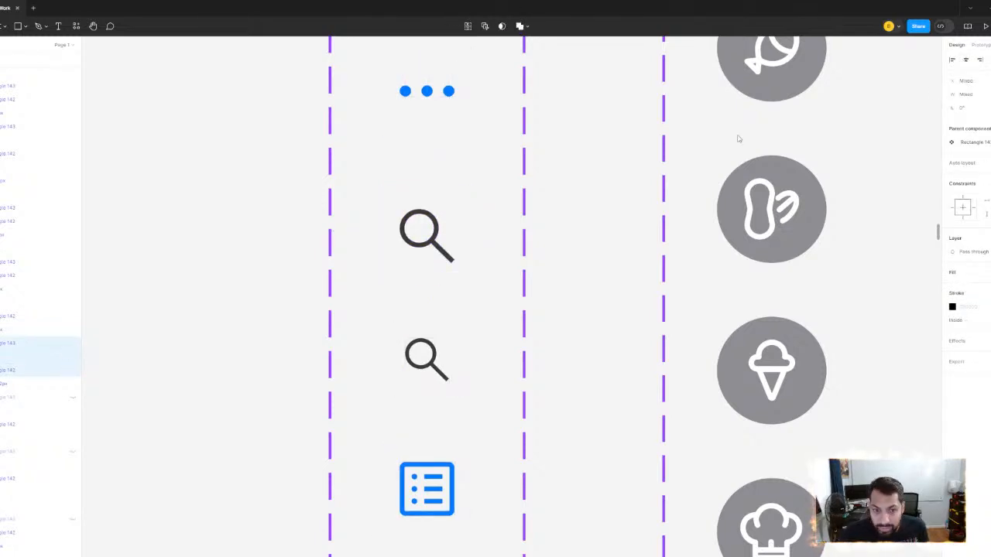
{"action": "left_click", "coordinate": [596, 198]}
- Recolour the enlarged magnifier blue (007AFF) by sampling the Contents icon in the same component set
{"action": "left_click", "coordinate": [438, 238], "text": "ctrl"}
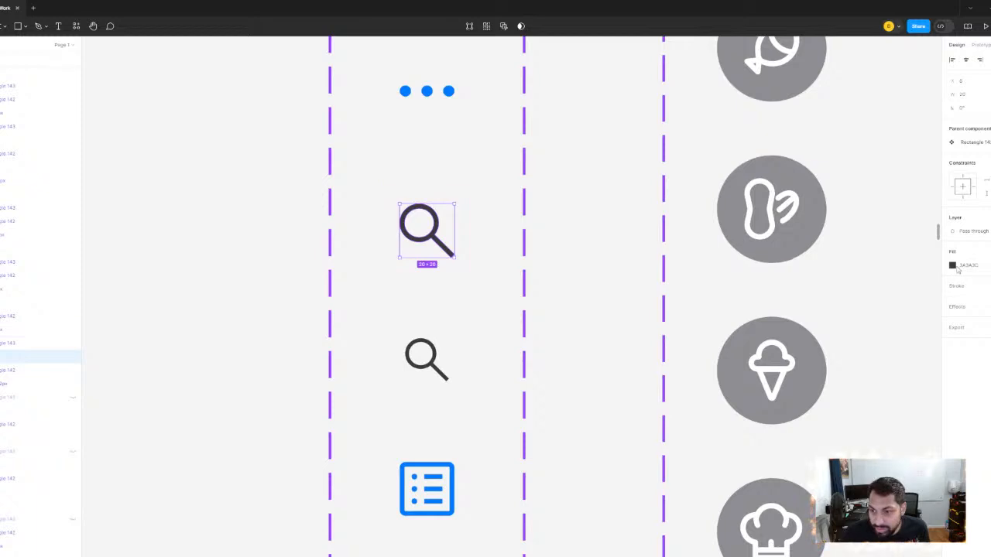
{"action": "left_click", "coordinate": [952, 265]}
{"action": "left_click", "coordinate": [850, 409]}
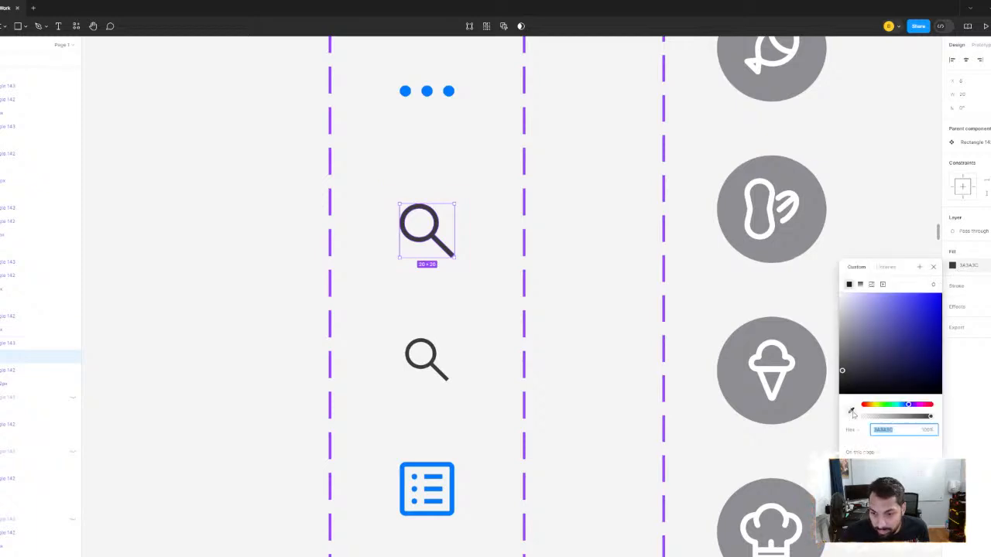
{"action": "left_click", "coordinate": [464, 484]}
{"action": "left_click", "coordinate": [850, 409]}
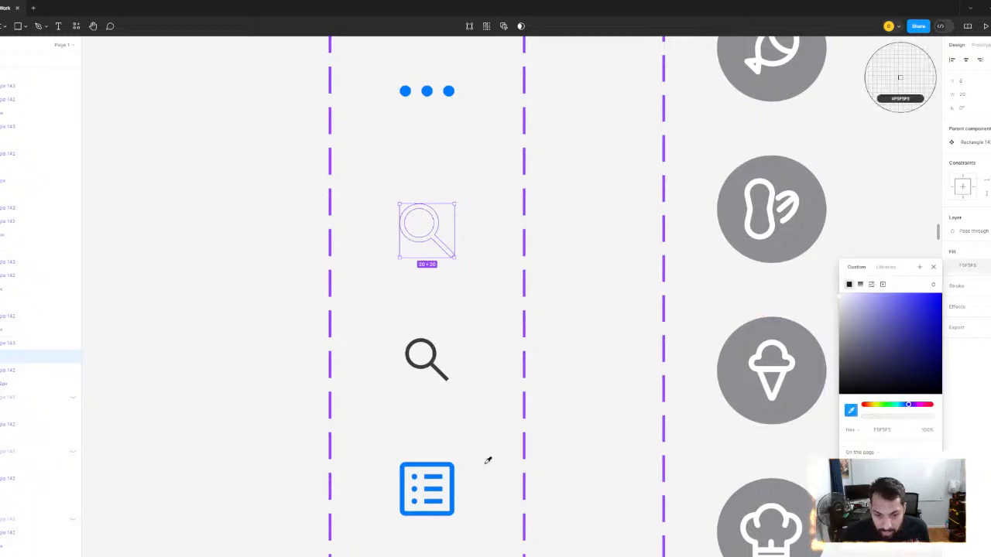
{"action": "left_click", "coordinate": [455, 466]}
- Align the Contents icon with the narrow grey rectangle on their vertical centres
{"action": "scroll", "coordinate": [597, 316], "scroll_direction": "down", "scroll_amount": 5}
{"action": "scroll", "coordinate": [624, 311], "scroll_direction": "down", "scroll_amount": 1}
{"action": "scroll", "coordinate": [550, 321], "scroll_direction": "right", "scroll_amount": 5}
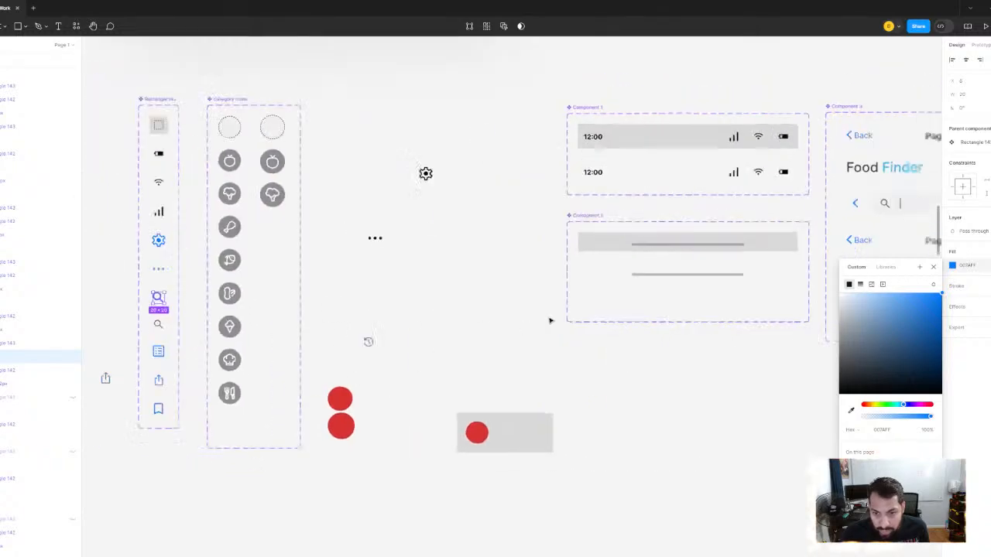
{"action": "scroll", "coordinate": [550, 321], "scroll_direction": "down", "scroll_amount": 5}
{"action": "scroll", "coordinate": [290, 363], "scroll_direction": "right", "scroll_amount": 3}
{"action": "left_click", "coordinate": [649, 340]}
{"action": "scroll", "coordinate": [597, 355], "scroll_direction": "right", "scroll_amount": 5}
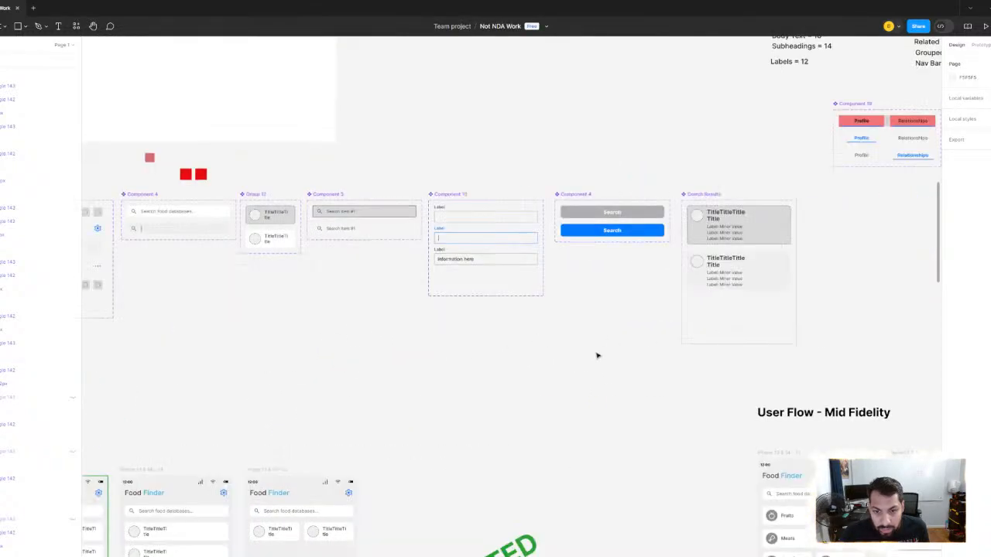
{"action": "scroll", "coordinate": [597, 355], "scroll_direction": "down", "scroll_amount": 3}
{"action": "left_click_drag", "start_coordinate": [649, 397], "coordinate": [409, 254]}
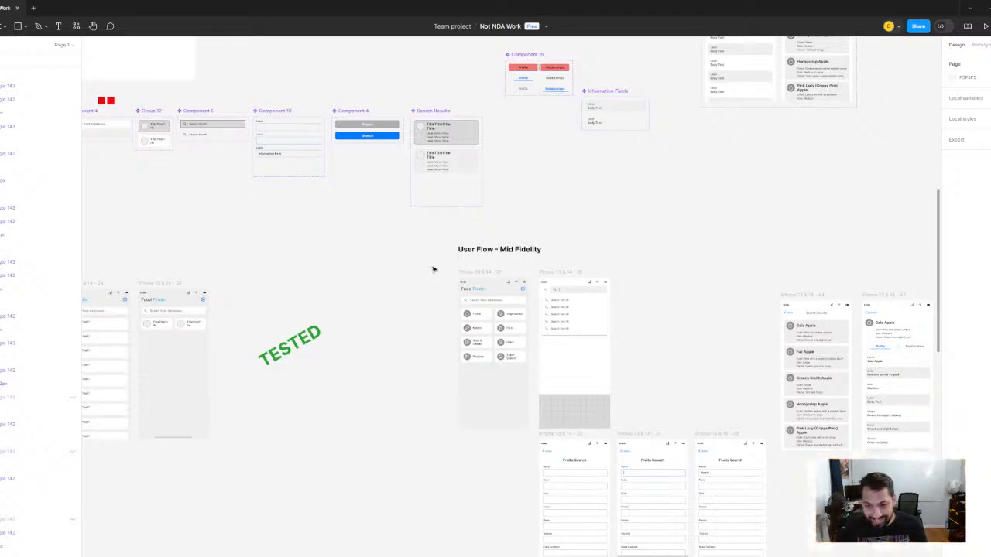
{"action": "scroll", "coordinate": [613, 230], "scroll_direction": "down", "scroll_amount": 5}
{"action": "left_click_drag", "start_coordinate": [644, 253], "coordinate": [526, 201]}
{"action": "left_click_drag", "start_coordinate": [611, 306], "coordinate": [281, 306]}
{"action": "scroll", "coordinate": [545, 298], "scroll_direction": "up", "scroll_amount": 3}
{"action": "scroll", "coordinate": [545, 299], "scroll_direction": "right", "scroll_amount": 5}
{"action": "scroll", "coordinate": [553, 274], "scroll_direction": "down", "scroll_amount": 3}
{"action": "scroll", "coordinate": [493, 327], "scroll_direction": "up", "scroll_amount": 6}
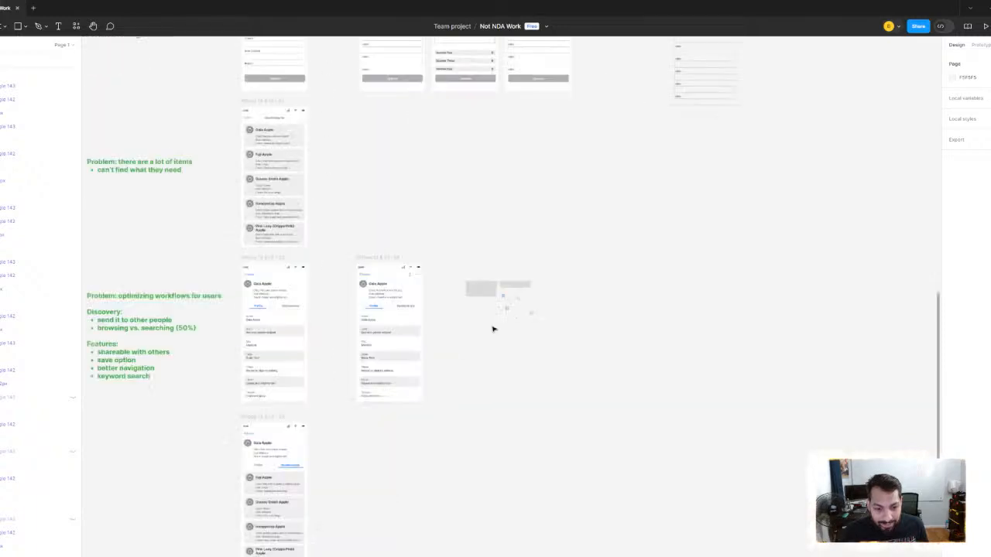
{"action": "scroll", "coordinate": [527, 309], "scroll_direction": "right", "scroll_amount": 3}
{"action": "scroll", "coordinate": [500, 328], "scroll_direction": "up", "scroll_amount": 5}
{"action": "scroll", "coordinate": [482, 336], "scroll_direction": "down", "scroll_amount": 3}
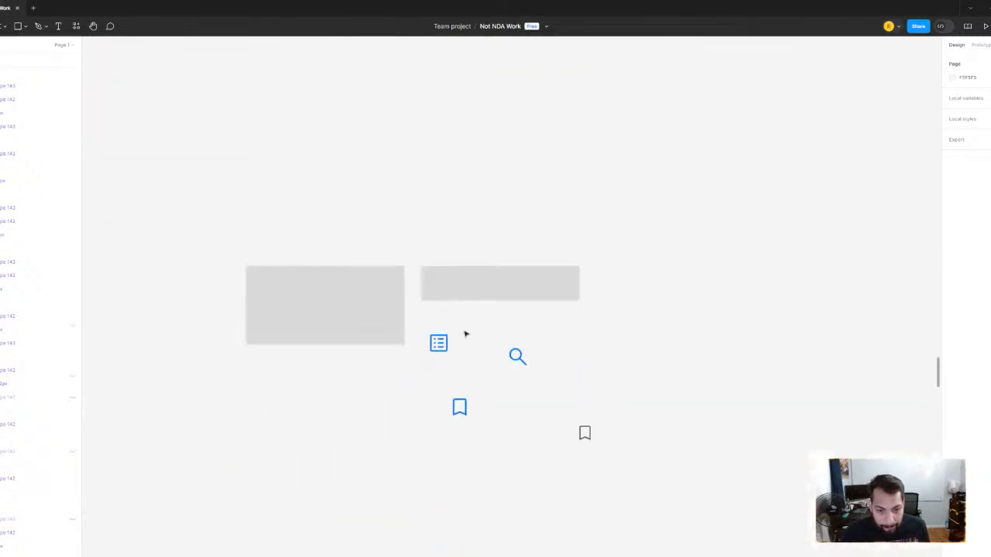
{"action": "left_click", "coordinate": [445, 354]}
{"action": "scroll", "coordinate": [450, 347], "scroll_direction": "up", "scroll_amount": 2}
{"action": "left_click", "coordinate": [524, 274], "text": "shift"}
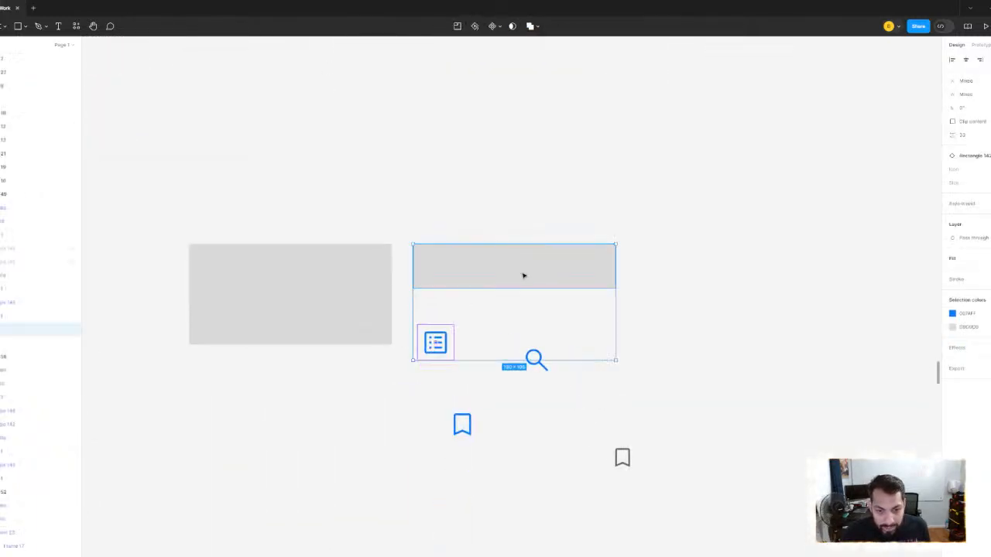
{"action": "key", "text": "alt+v"}
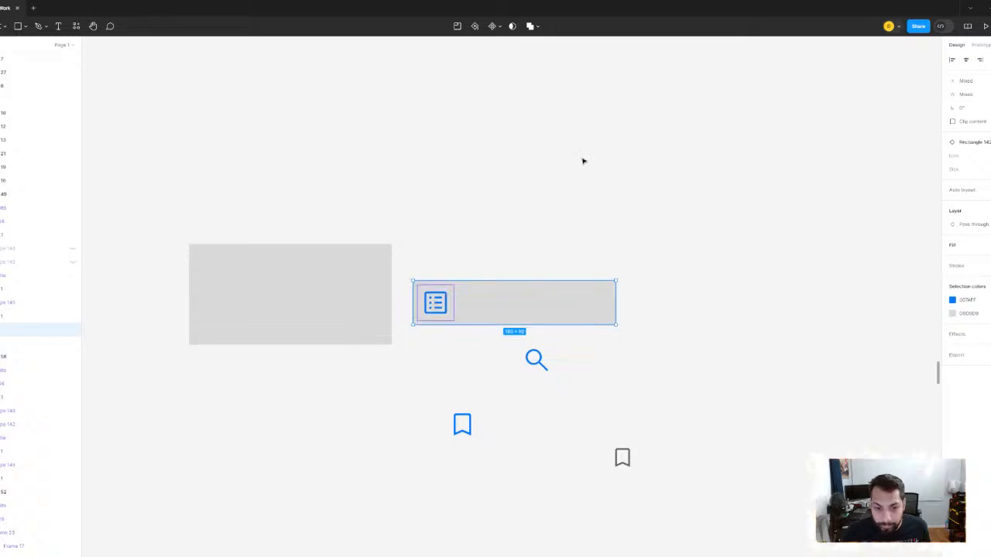
- Examine the Contents menu in the one-star form mockup as a reference, along with the sizes of both grey rectangles
{"action": "scroll", "coordinate": [480, 208], "scroll_direction": "down", "scroll_amount": 6}
{"action": "left_click_drag", "start_coordinate": [470, 259], "coordinate": [571, 353]}
{"action": "scroll", "coordinate": [620, 325], "scroll_direction": "down", "scroll_amount": 4}
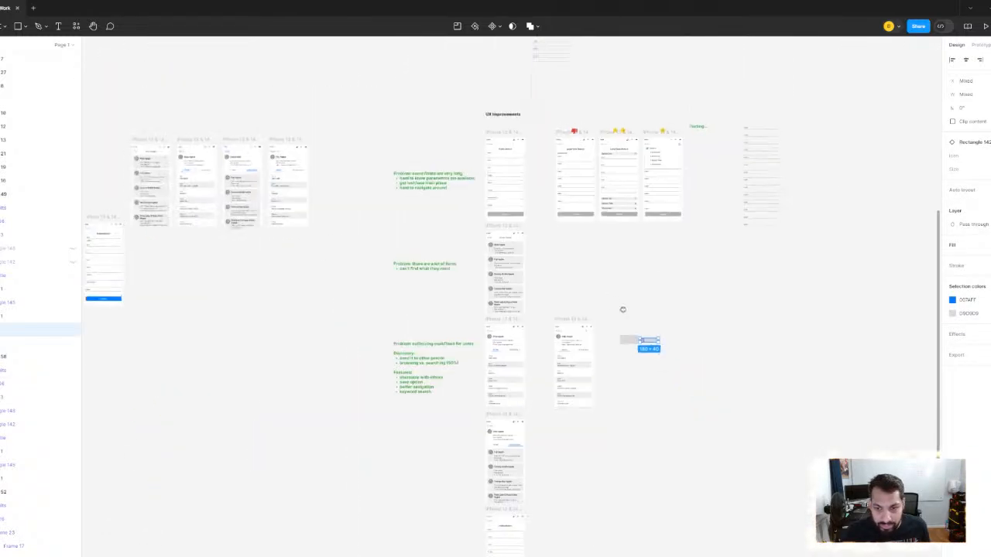
{"action": "scroll", "coordinate": [600, 197], "scroll_direction": "up", "scroll_amount": 8}
{"action": "scroll", "coordinate": [575, 356], "scroll_direction": "down", "scroll_amount": 10}
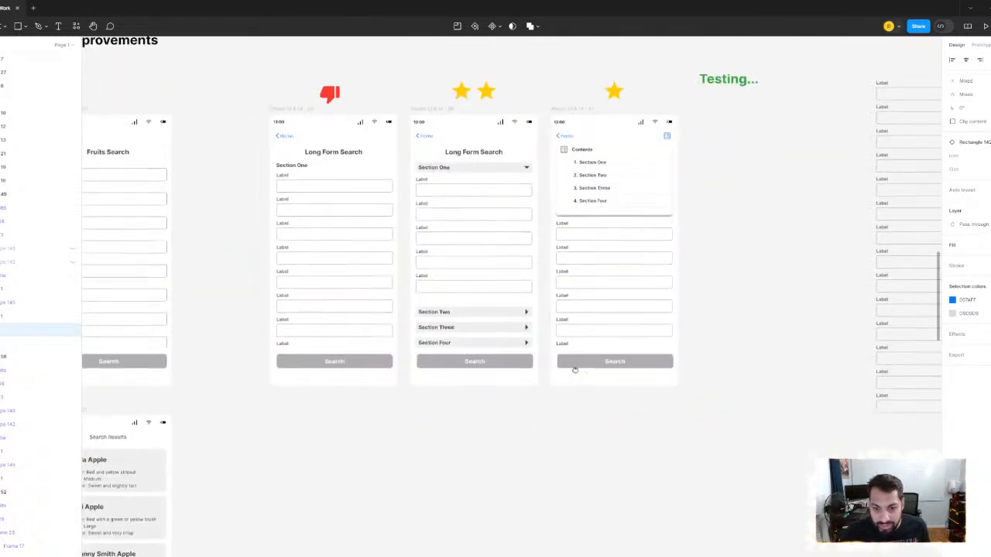
{"action": "scroll", "coordinate": [550, 340], "scroll_direction": "up", "scroll_amount": 8}
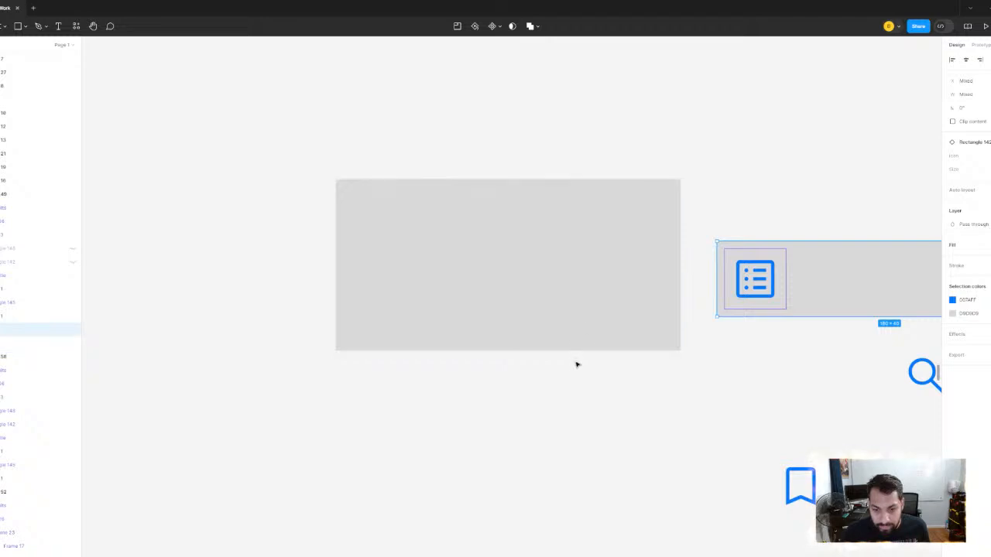
{"action": "left_click", "coordinate": [577, 339]}
{"action": "scroll", "coordinate": [632, 209], "scroll_direction": "right", "scroll_amount": 5}
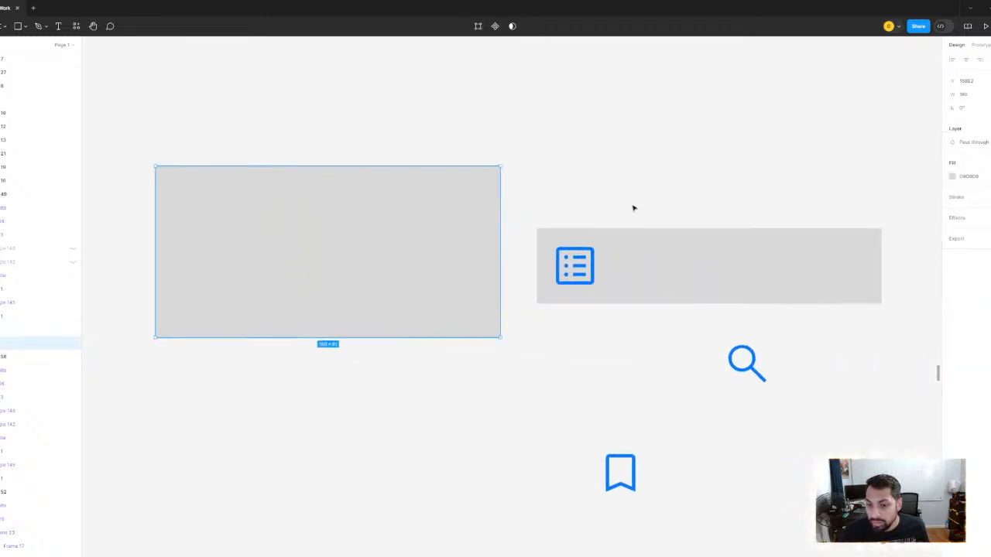
{"action": "left_click", "coordinate": [662, 271]}
{"action": "scroll", "coordinate": [453, 249], "scroll_direction": "right", "scroll_amount": 4}
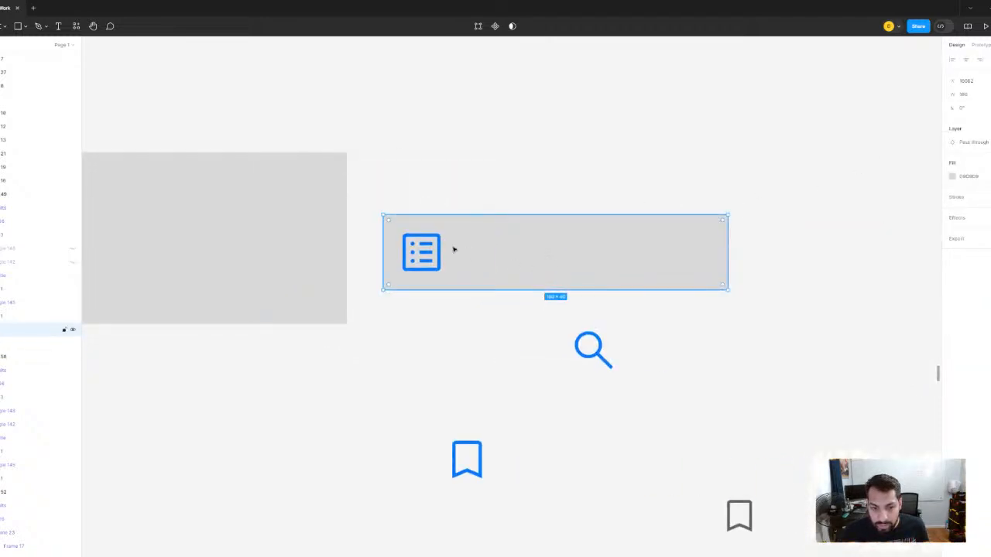
- Add the text "Contents" beside the Contents icon on the narrow grey rectangle and widen its box to fit one line
{"action": "left_click", "coordinate": [504, 164]}
{"action": "key", "text": "t"}
{"action": "scroll", "coordinate": [433, 241], "scroll_direction": "up", "scroll_amount": 3}
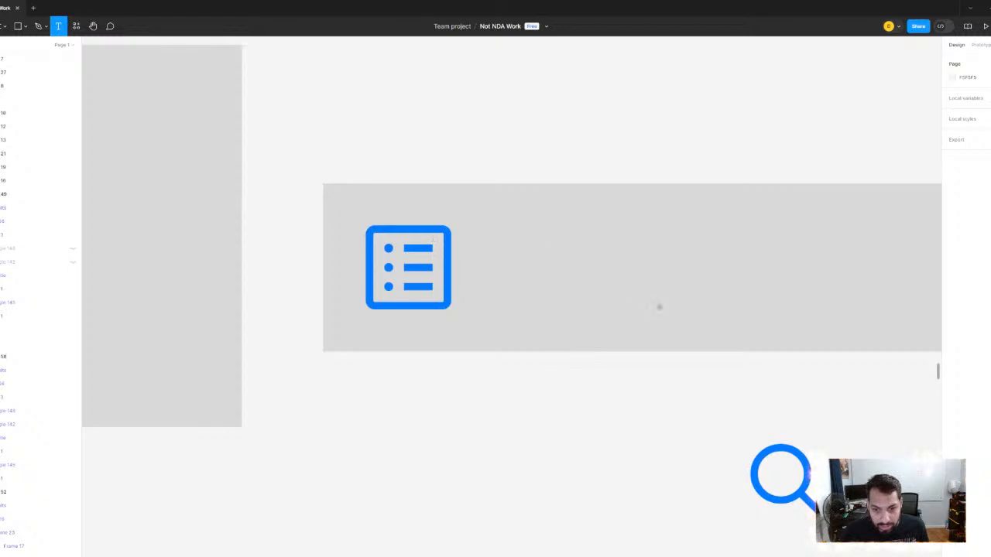
{"action": "left_click_drag", "start_coordinate": [659, 307], "coordinate": [540, 238]}
{"action": "type", "text": "Co"}
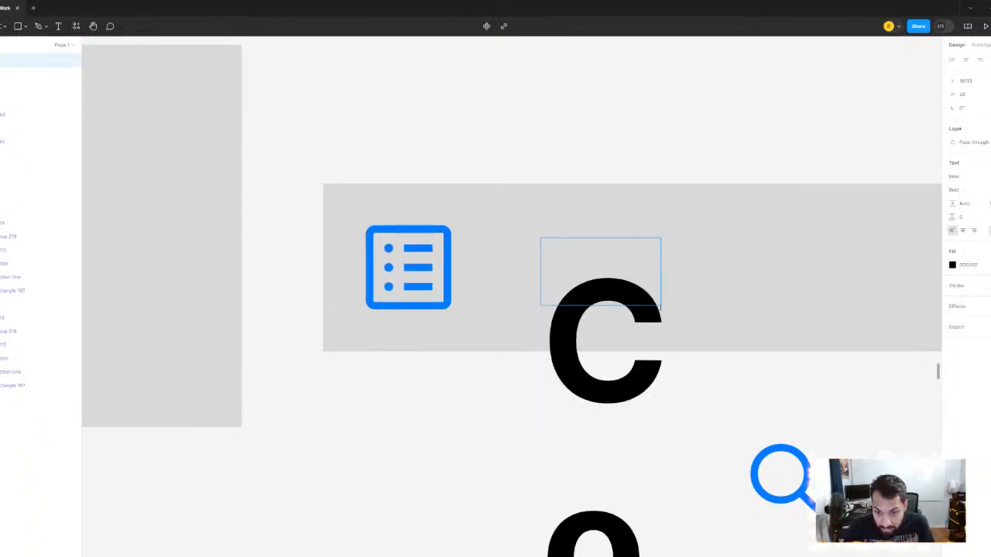
{"action": "type", "text": "nte"}
{"action": "scroll", "coordinate": [526, 186], "scroll_direction": "down", "scroll_amount": 3}
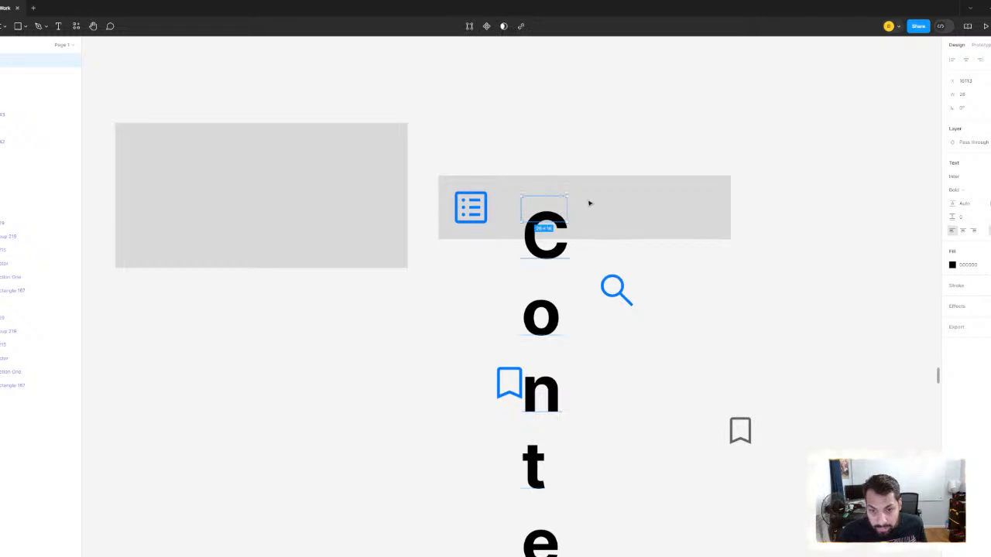
{"action": "left_click_drag", "start_coordinate": [567, 209], "coordinate": [736, 218]}
{"action": "double_click", "coordinate": [737, 218]}
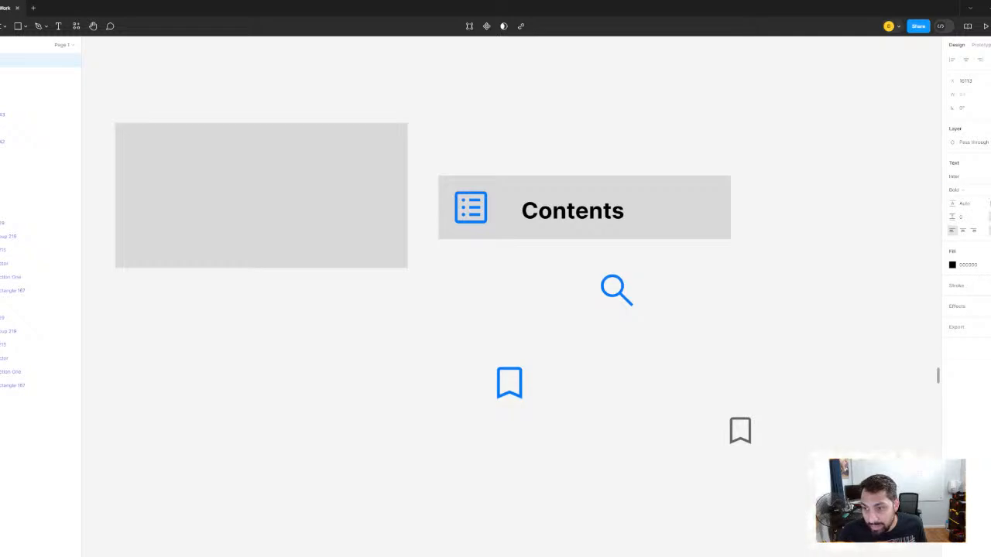
- Set the "Contents" text to Regular weight and centre it vertically on the narrow grey rectangle
{"action": "left_click", "coordinate": [962, 190]}
{"action": "left_click", "coordinate": [968, 160]}
{"action": "scroll", "coordinate": [586, 210], "scroll_direction": "up", "scroll_amount": 3}
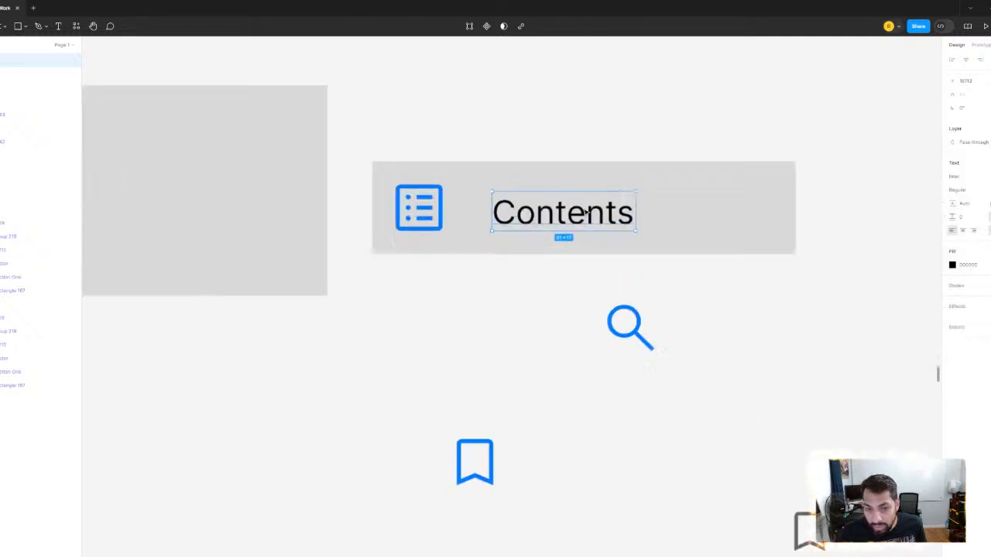
{"action": "scroll", "coordinate": [586, 211], "scroll_direction": "up", "scroll_amount": 2}
{"action": "left_click_drag", "start_coordinate": [614, 261], "coordinate": [614, 255]}
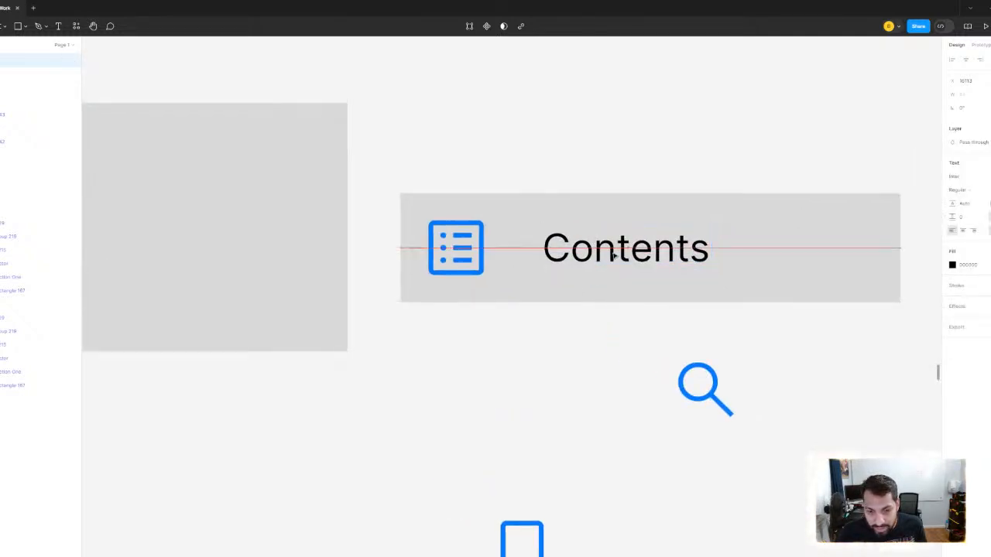
- Measure the Contents icon's spacing to the edges of the narrow grey rectangle
{"action": "left_click", "coordinate": [492, 263]}
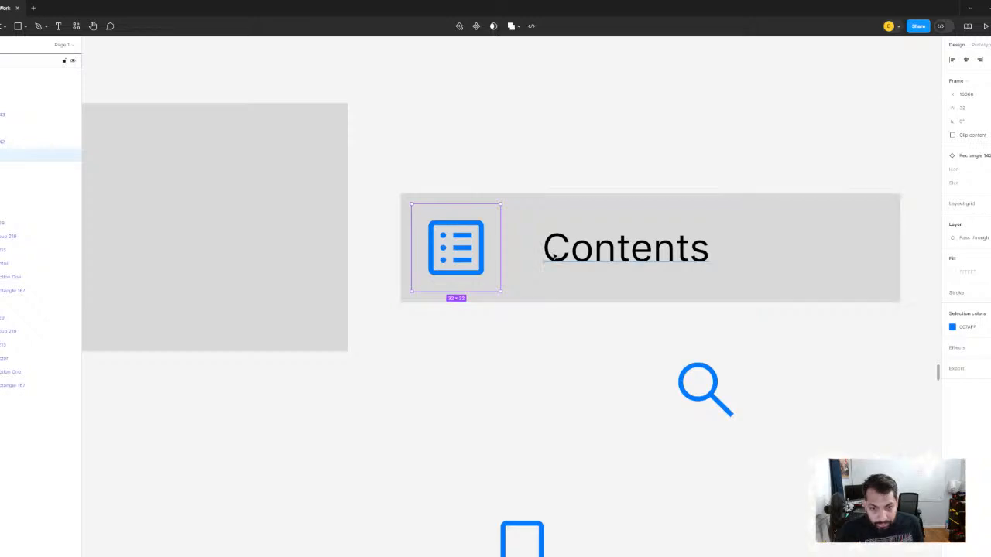
{"action": "left_click", "coordinate": [551, 253]}
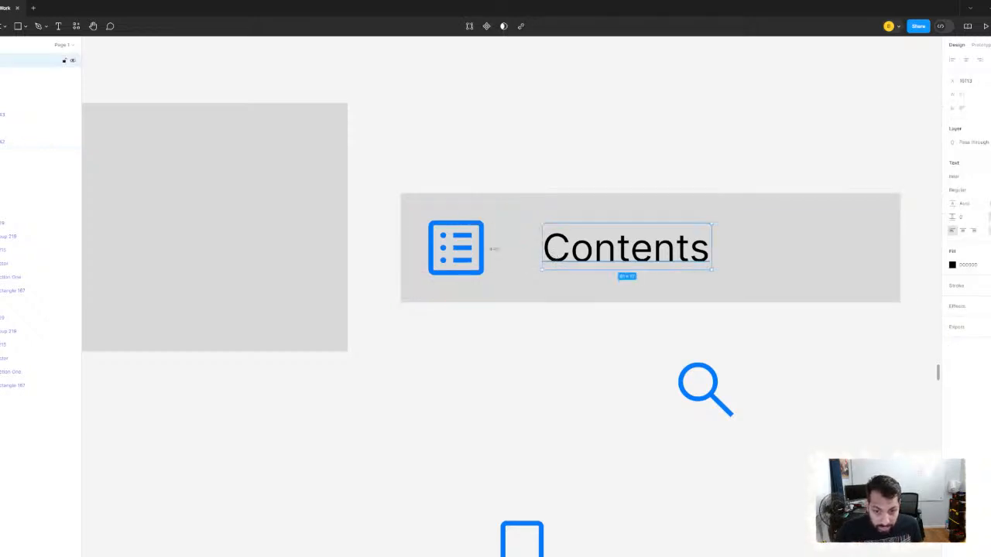
{"action": "left_click", "coordinate": [524, 219]}
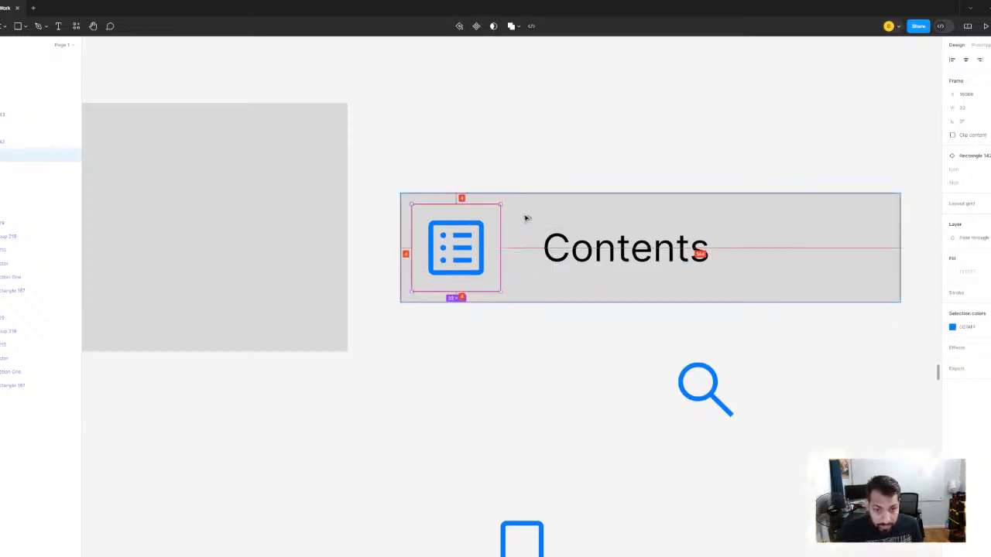
- Nudge the "Contents" text towards the Contents icon until the gap to the icon's frame is 8 px
{"action": "left_click", "coordinate": [556, 244]}
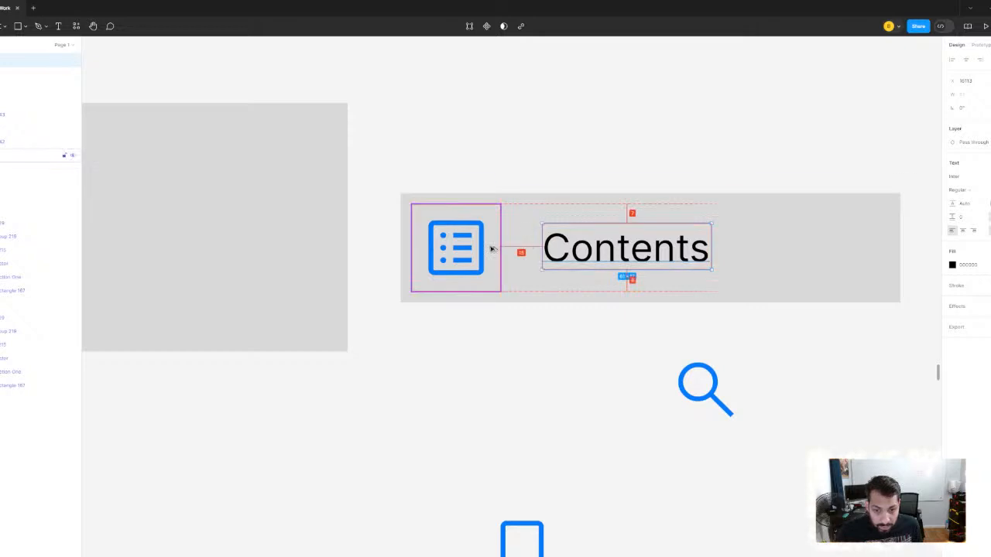
{"action": "key", "text": "Left"}
{"action": "key", "text": "Left"}
{"action": "key", "text": "Left"}
{"action": "key", "text": "Left"}
{"action": "key", "text": "Left"}
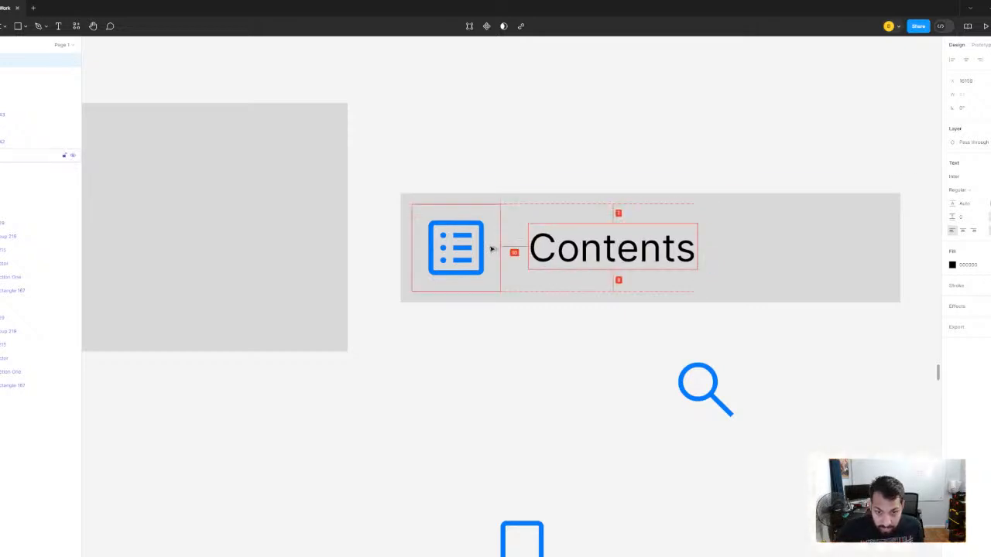
{"action": "key", "text": "Left"}
{"action": "key", "text": "Left"}
{"action": "key", "text": "Left"}
{"action": "key", "text": "Left"}
{"action": "key", "text": "Left"}
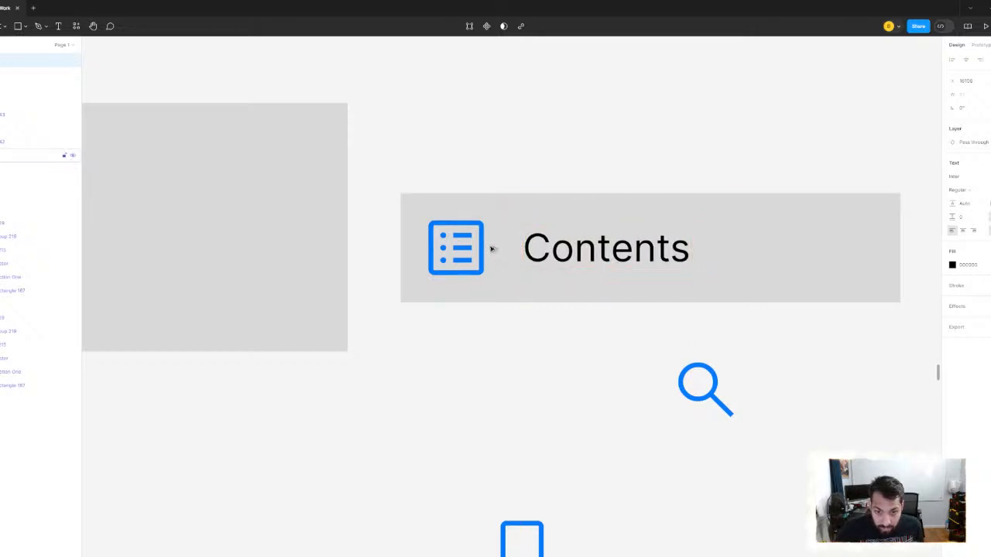
{"action": "scroll", "coordinate": [497, 184], "scroll_direction": "down", "scroll_amount": 3}
{"action": "left_click_drag", "start_coordinate": [519, 149], "coordinate": [544, 177]}
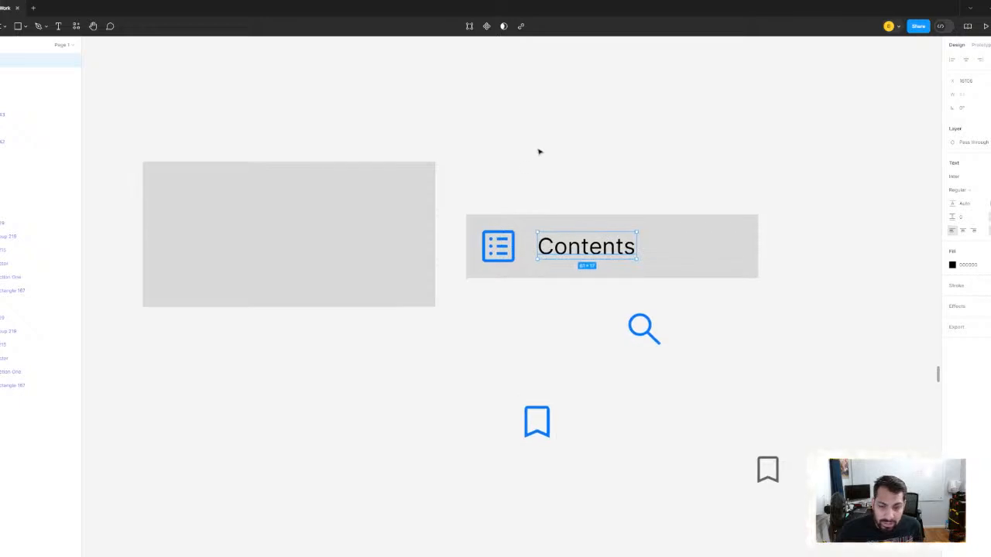
{"action": "left_click", "coordinate": [540, 153]}
- Recolour the "Contents" text by sampling the blue of the Contents icon with the eyedropper
{"action": "scroll", "coordinate": [607, 239], "scroll_direction": "up", "scroll_amount": 3}
{"action": "left_click", "coordinate": [589, 246]}
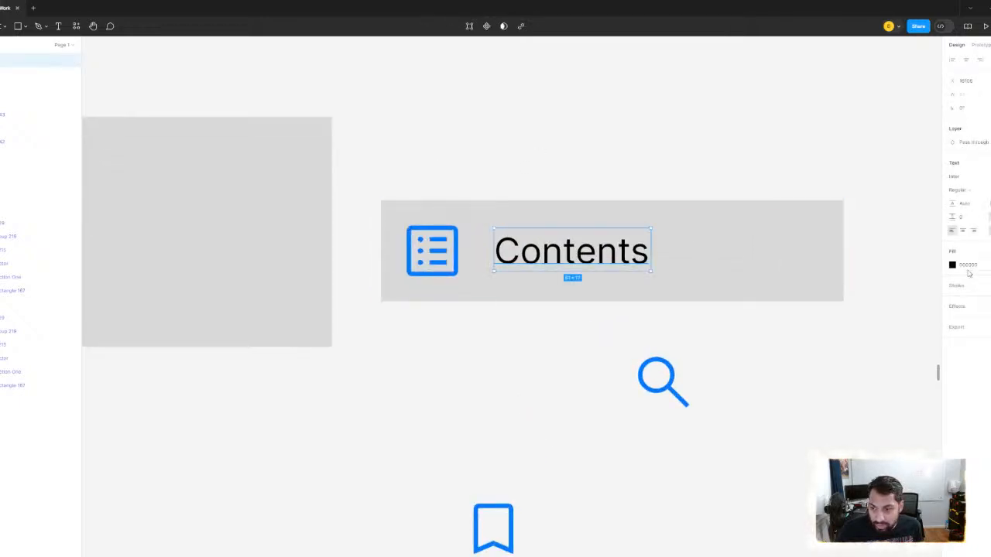
{"action": "left_click", "coordinate": [952, 265]}
{"action": "left_click", "coordinate": [851, 410]}
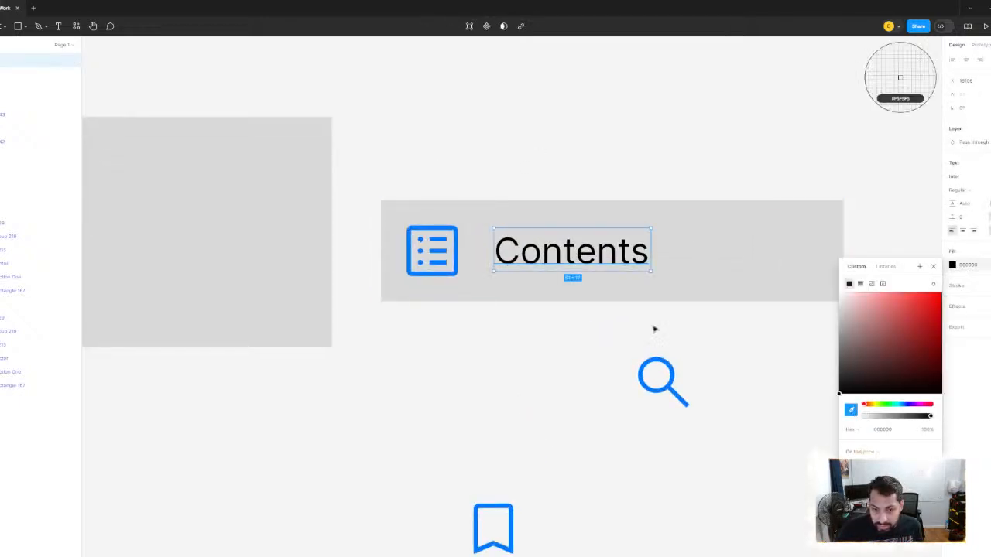
{"action": "left_click", "coordinate": [458, 240]}
{"action": "left_click", "coordinate": [493, 152]}
{"action": "scroll", "coordinate": [473, 239], "scroll_direction": "up", "scroll_amount": 2}
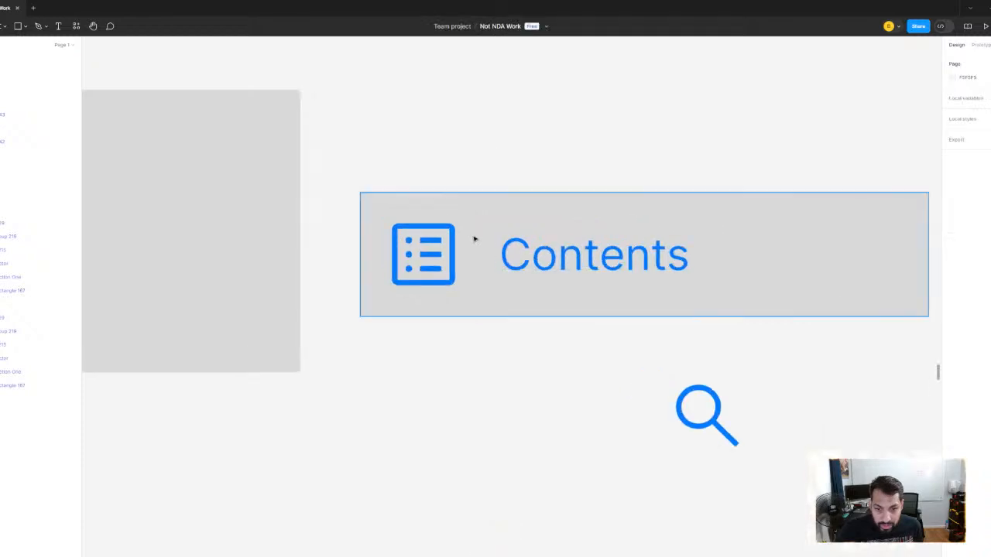
- Measure the spacing between the Contents icon's inner shape and the edges of the narrow grey rectangle
{"action": "left_click", "coordinate": [448, 260]}
{"action": "scroll", "coordinate": [464, 267], "scroll_direction": "up", "scroll_amount": 3}
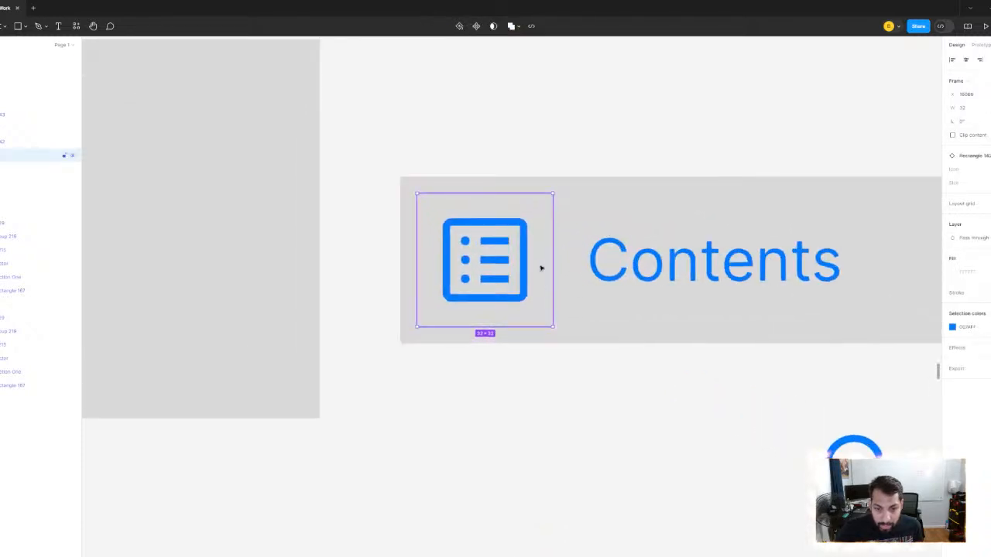
{"action": "scroll", "coordinate": [526, 302], "scroll_direction": "down", "scroll_amount": 2}
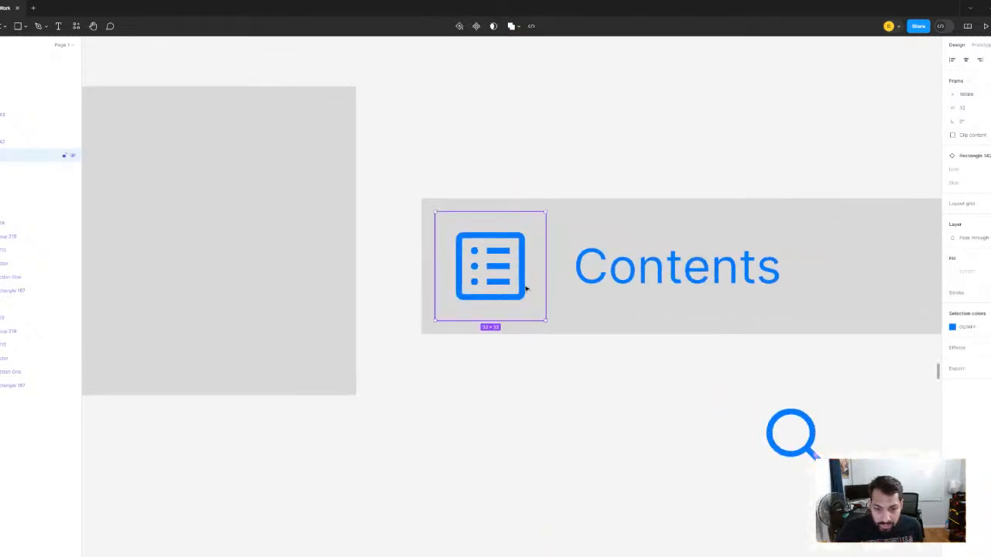
{"action": "scroll", "coordinate": [525, 288], "scroll_direction": "up", "scroll_amount": 2}
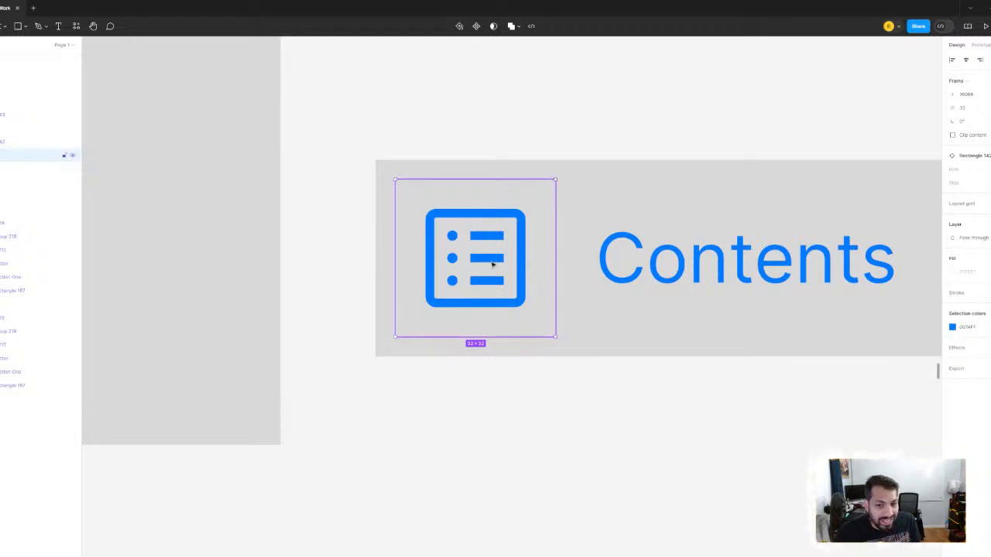
{"action": "scroll", "coordinate": [528, 308], "scroll_direction": "down", "scroll_amount": 1}
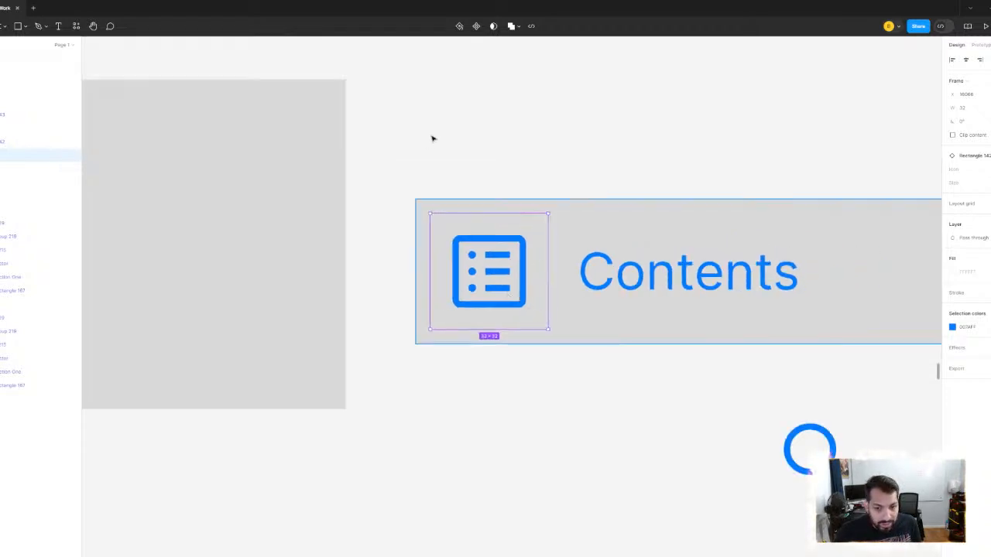
{"action": "scroll", "coordinate": [486, 218], "scroll_direction": "down", "scroll_amount": 1}
{"action": "left_click", "coordinate": [563, 363]}
{"action": "left_click", "coordinate": [517, 283]}
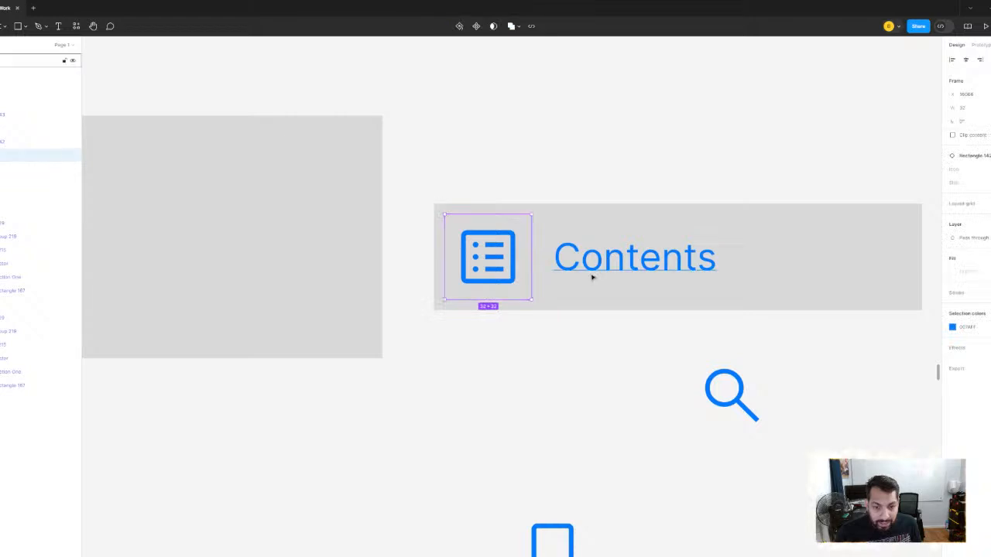
{"action": "left_click", "coordinate": [584, 274]}
{"action": "scroll", "coordinate": [485, 264], "scroll_direction": "up", "scroll_amount": 2}
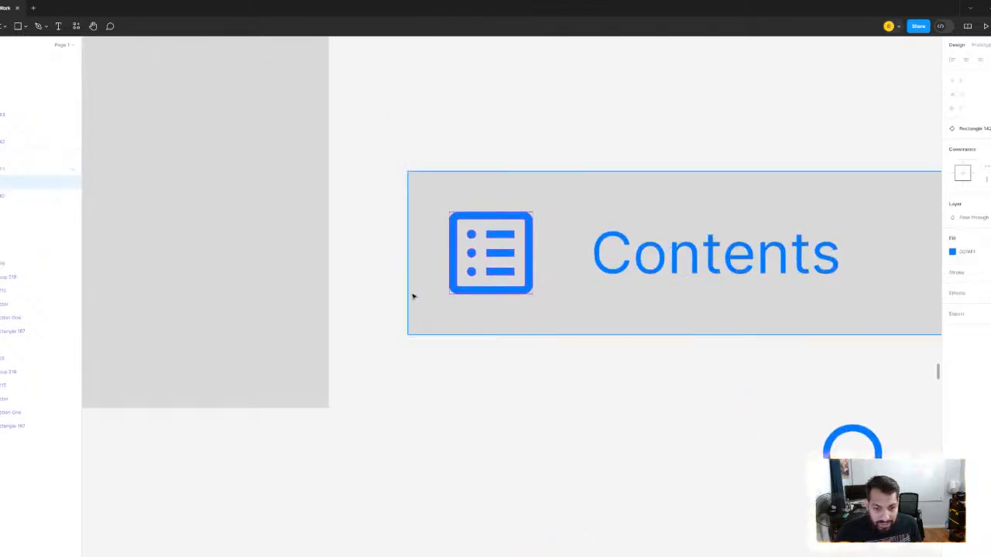
{"action": "key", "text": "alt"}
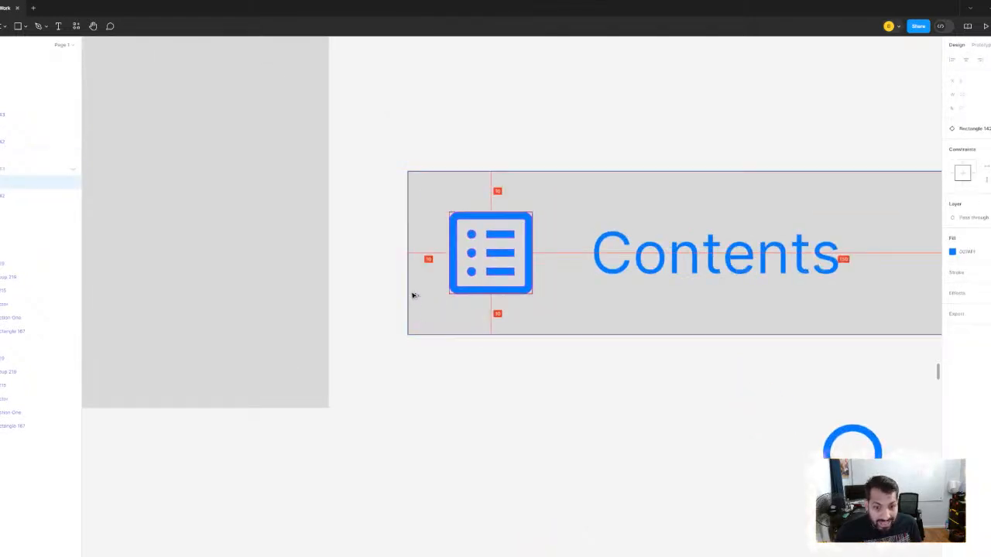
- Measure the gap between the "Contents" text and the icon, for both the icon's frame and its inner shape
{"action": "left_click", "coordinate": [598, 258]}
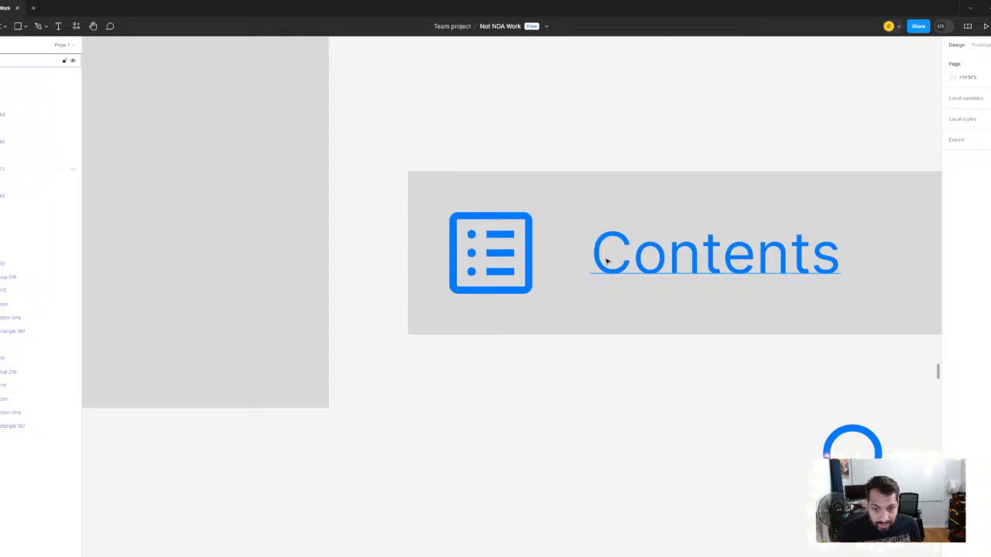
{"action": "left_click", "coordinate": [535, 268]}
{"action": "left_click", "coordinate": [601, 254]}
{"action": "key", "text": "alt"}
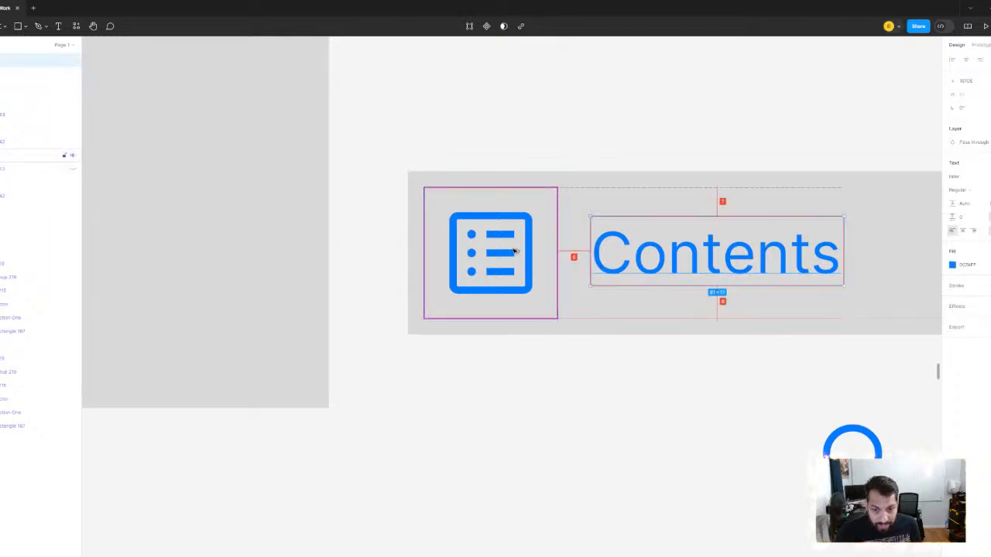
{"action": "left_click", "coordinate": [535, 258]}
{"action": "double_click", "coordinate": [533, 257]}
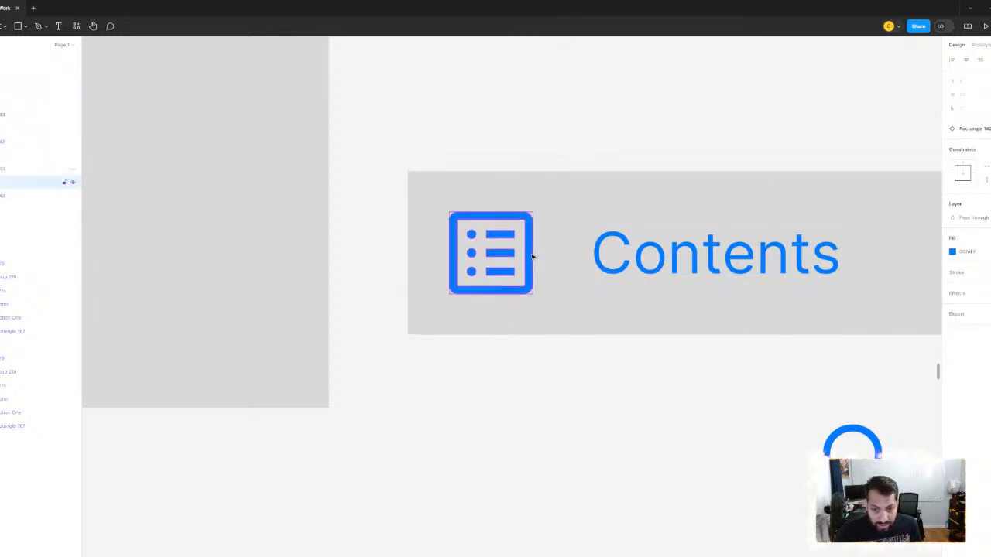
{"action": "key", "text": "alt"}
{"action": "left_click", "coordinate": [602, 135]}
{"action": "scroll", "coordinate": [602, 204], "scroll_direction": "down", "scroll_amount": 5}
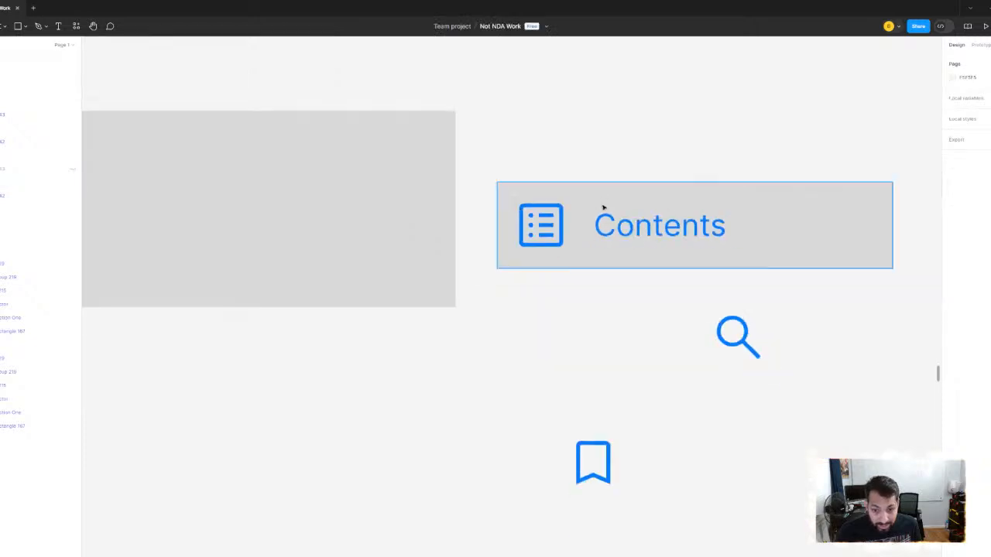
{"action": "left_click_drag", "start_coordinate": [603, 224], "coordinate": [529, 302]}
{"action": "scroll", "coordinate": [529, 303], "scroll_direction": "up", "scroll_amount": 3}
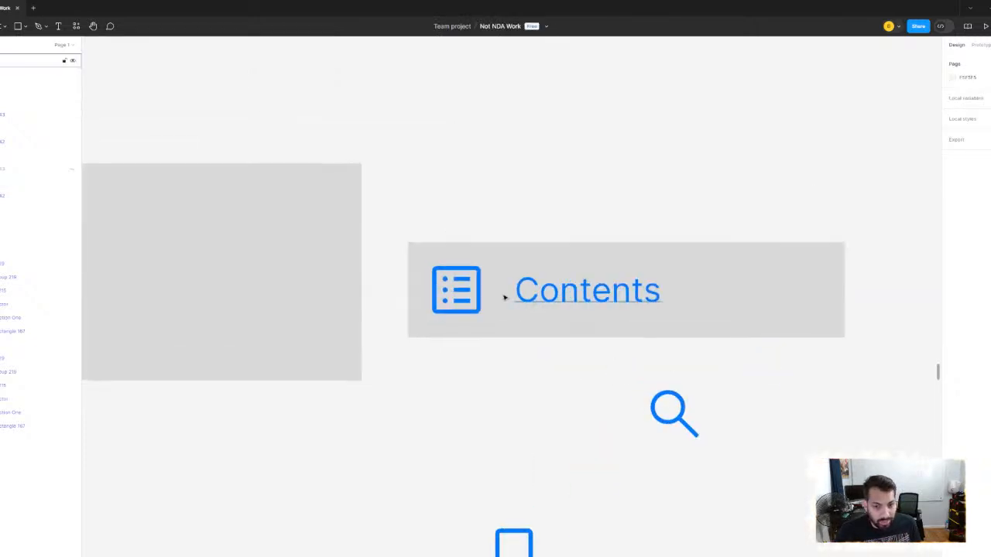
{"action": "left_click", "coordinate": [489, 293]}
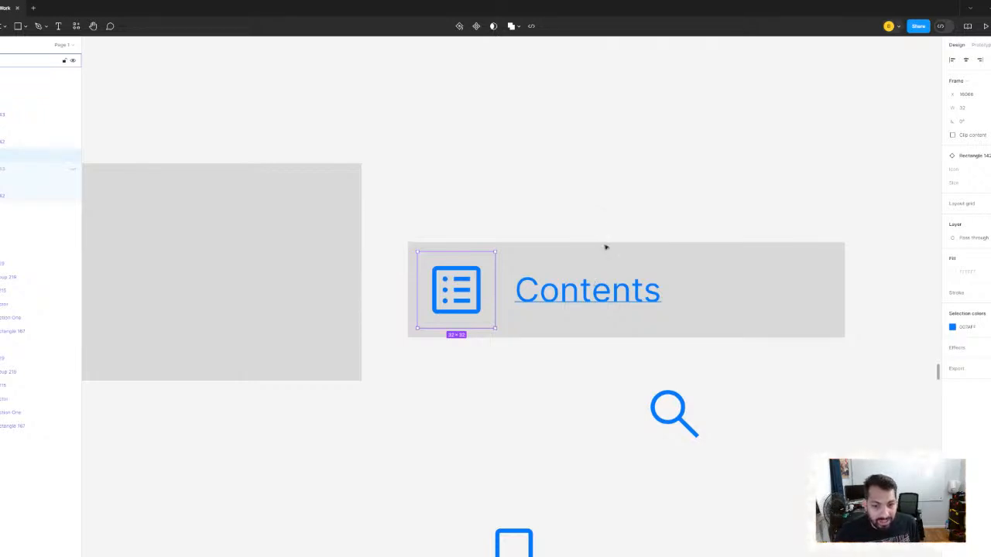
{"action": "left_click", "coordinate": [617, 175]}
- Move the loose search icon down, well clear of the Contents row
{"action": "scroll", "coordinate": [611, 225], "scroll_direction": "down", "scroll_amount": 5}
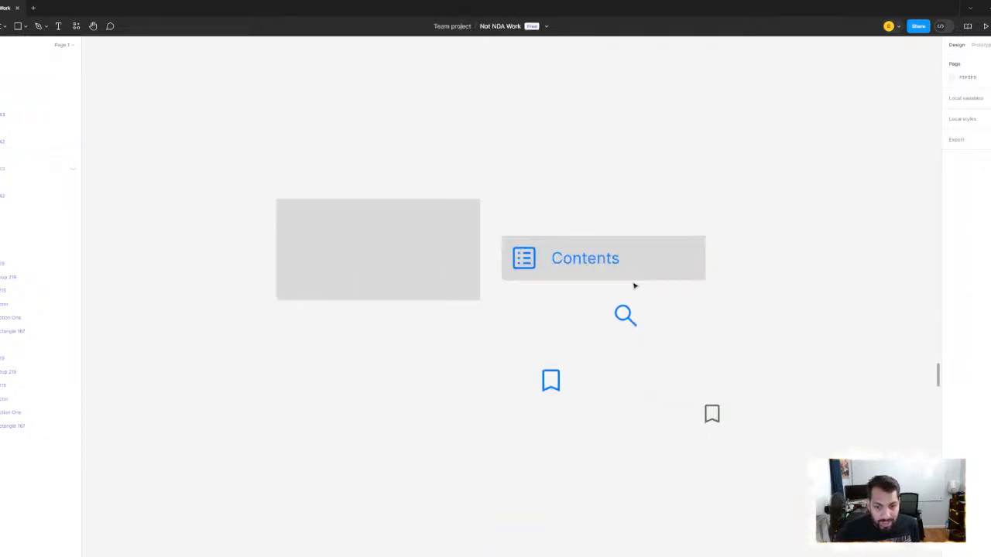
{"action": "scroll", "coordinate": [634, 287], "scroll_direction": "up", "scroll_amount": 3}
{"action": "left_click_drag", "start_coordinate": [548, 308], "coordinate": [526, 454]}
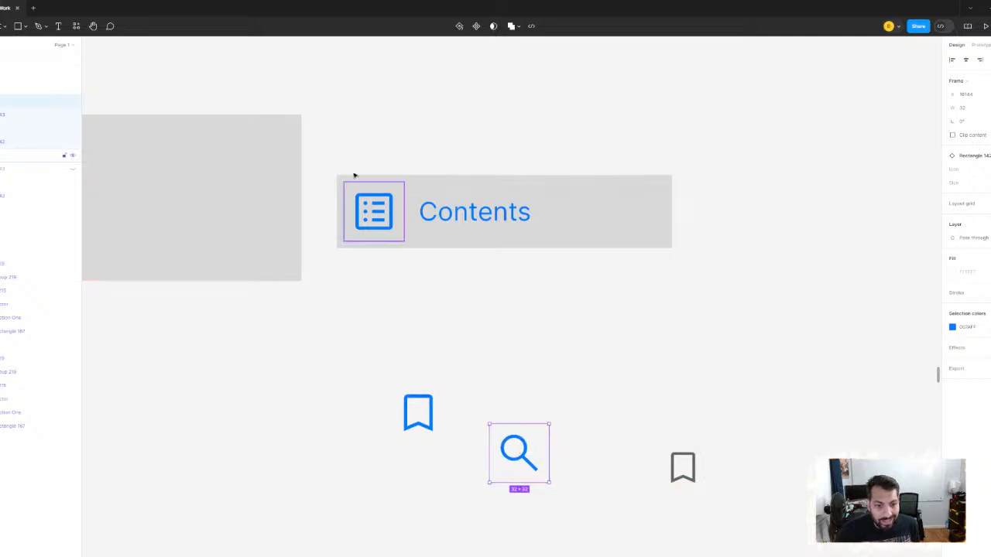
- Align the Contents row's rectangle, icon and text on their vertical centres and group them
{"action": "left_click_drag", "start_coordinate": [328, 139], "coordinate": [733, 287]}
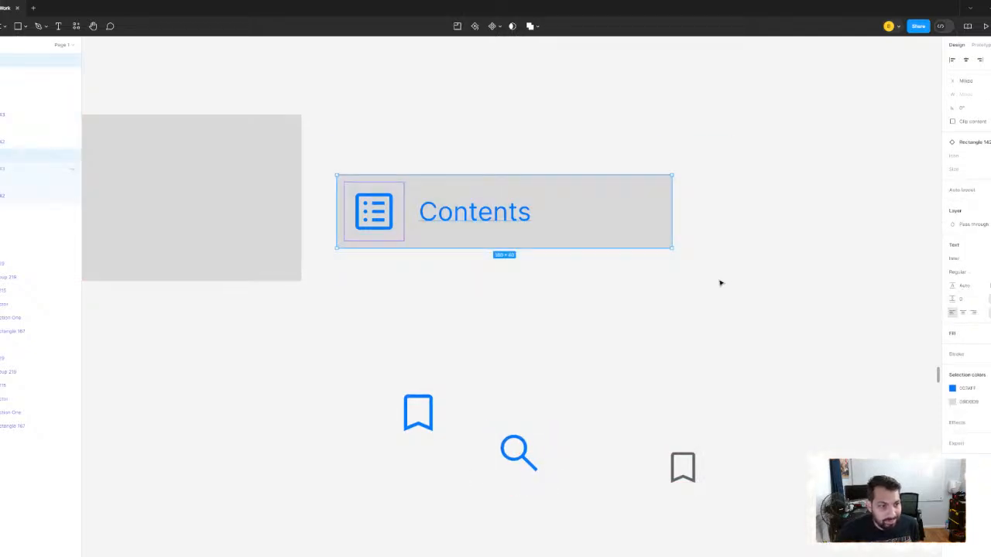
{"action": "key", "text": "alt+v"}
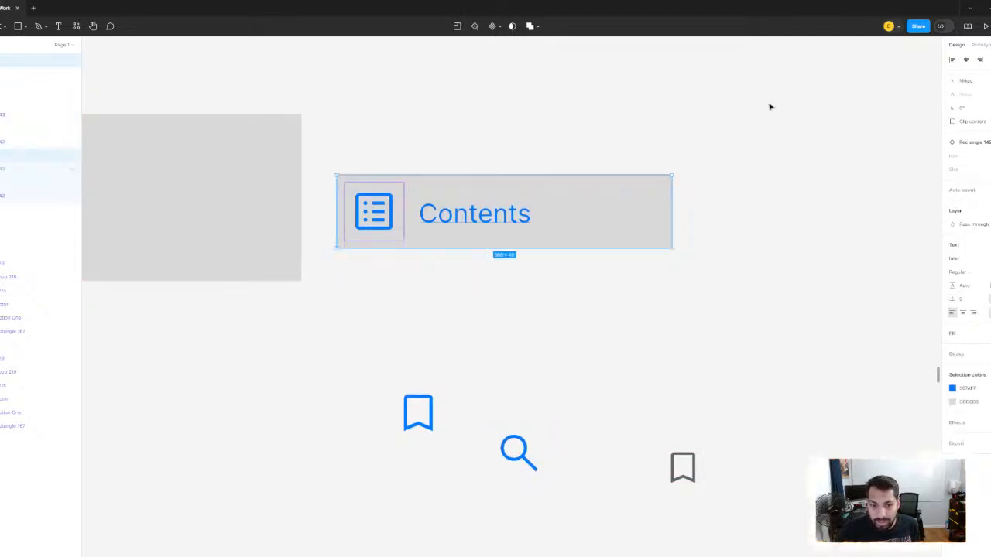
{"action": "key", "text": "ctrl+g"}
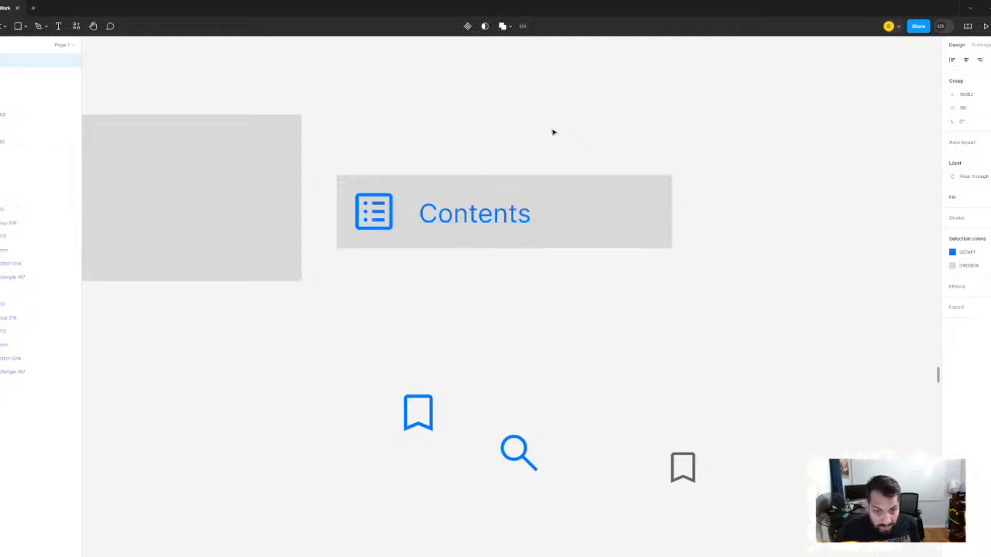
- Duplicate the Contents row directly below the original and switch the copy's icon variant to Search
{"action": "left_click_drag", "start_coordinate": [575, 201], "coordinate": [566, 310]}
{"action": "double_click", "coordinate": [391, 310]}
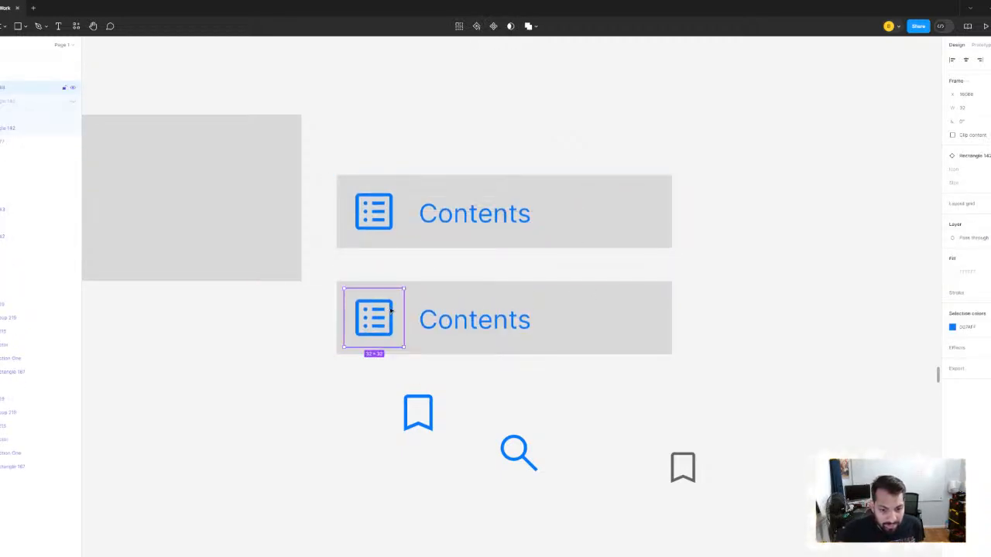
{"action": "left_click", "coordinate": [972, 169]}
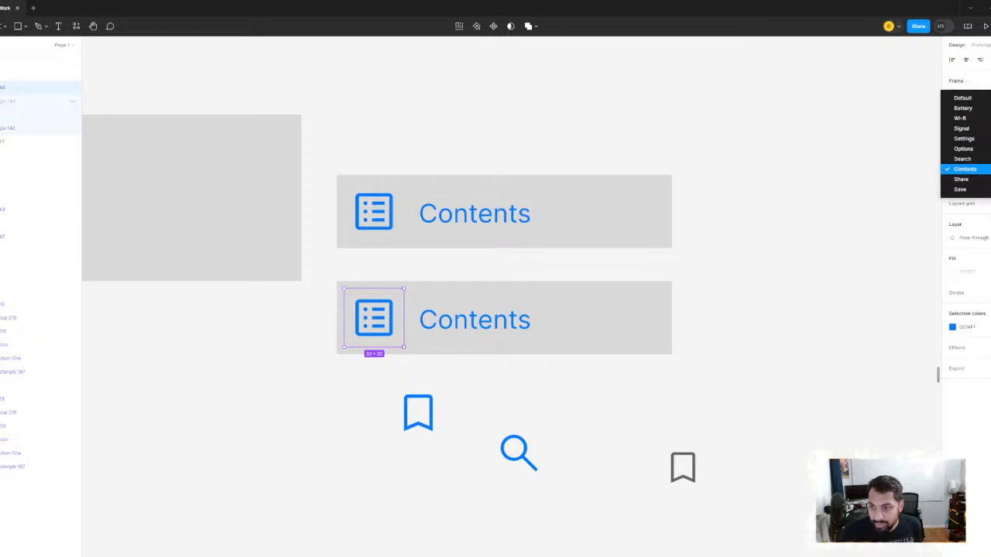
{"action": "key", "text": "Return"}
{"action": "left_click", "coordinate": [960, 168]}
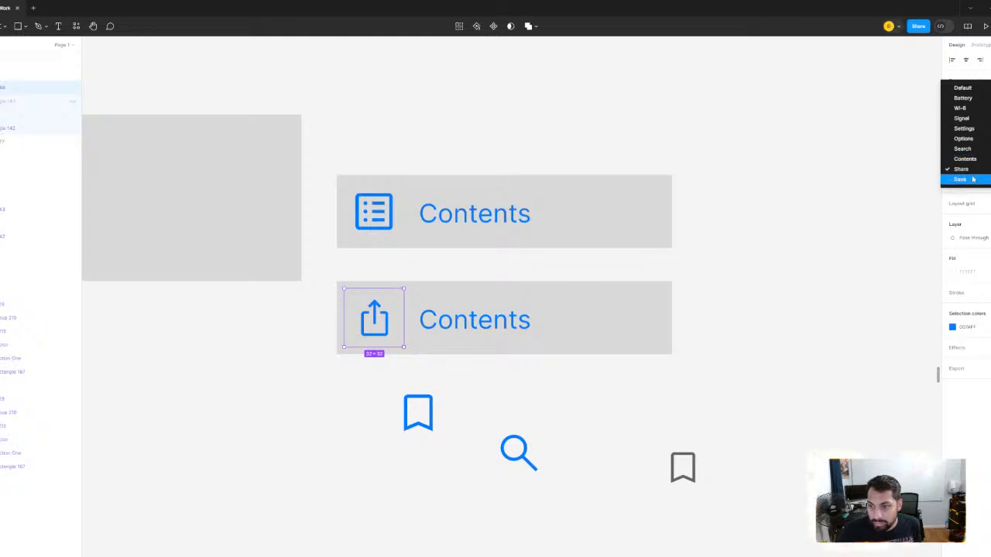
{"action": "left_click", "coordinate": [962, 148]}
- Change the duplicated row's label to "Search"
{"action": "left_click", "coordinate": [460, 321]}
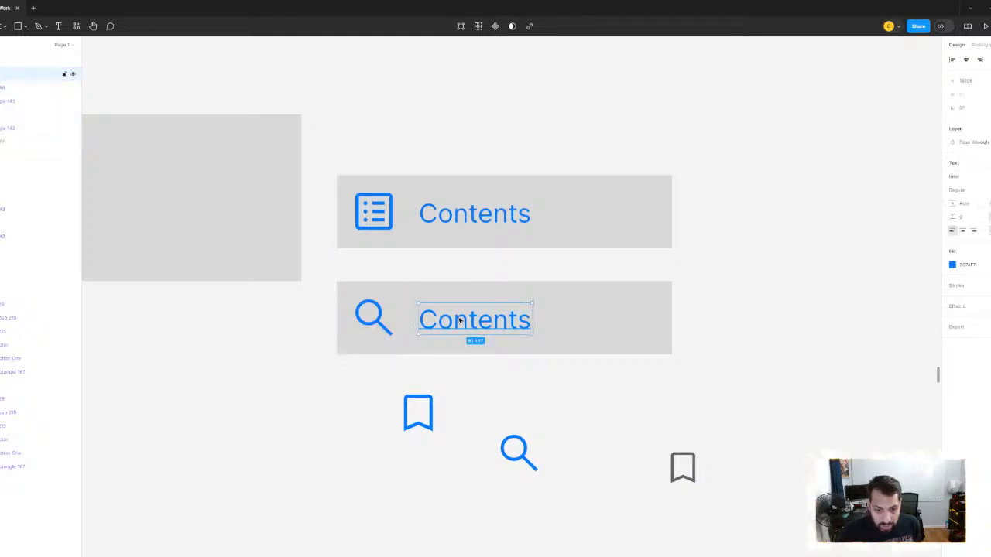
{"action": "double_click", "coordinate": [460, 320]}
{"action": "type", "text": "Search"}
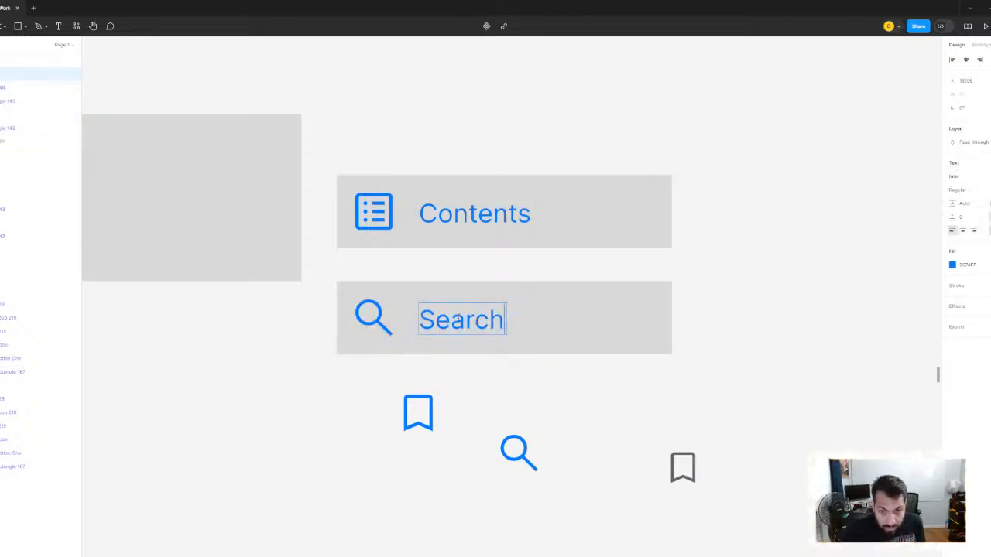
{"action": "left_click", "coordinate": [708, 248]}
- Move the loose bookmark and search icons together away from the area beneath the Search row
{"action": "scroll", "coordinate": [666, 279], "scroll_direction": "down", "scroll_amount": 3}
{"action": "left_click", "coordinate": [604, 288]}
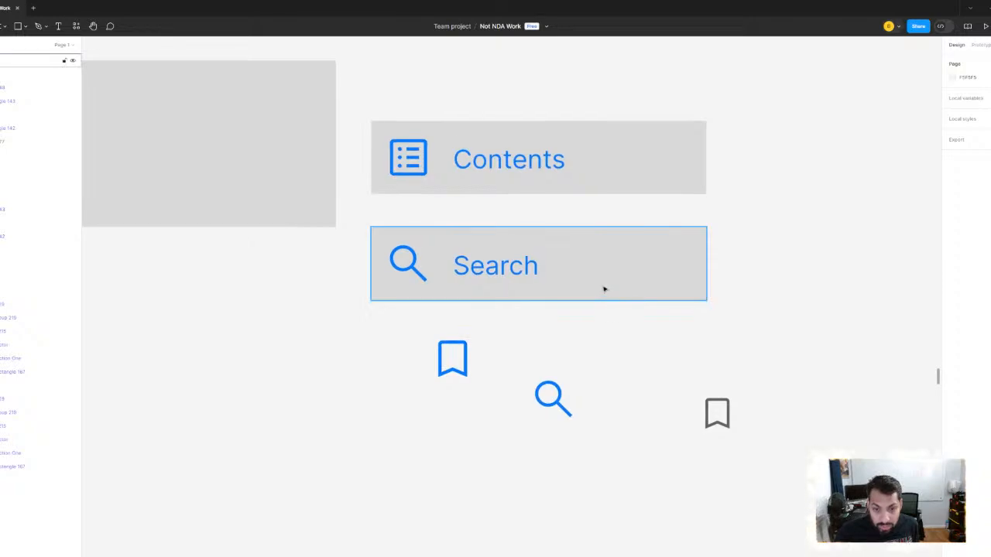
{"action": "left_click_drag", "start_coordinate": [334, 323], "coordinate": [785, 504]}
{"action": "left_click_drag", "start_coordinate": [563, 391], "coordinate": [789, 408]}
- Duplicate the Search row directly beneath it and switch the copy's icon variant to Save
{"action": "left_click", "coordinate": [580, 291]}
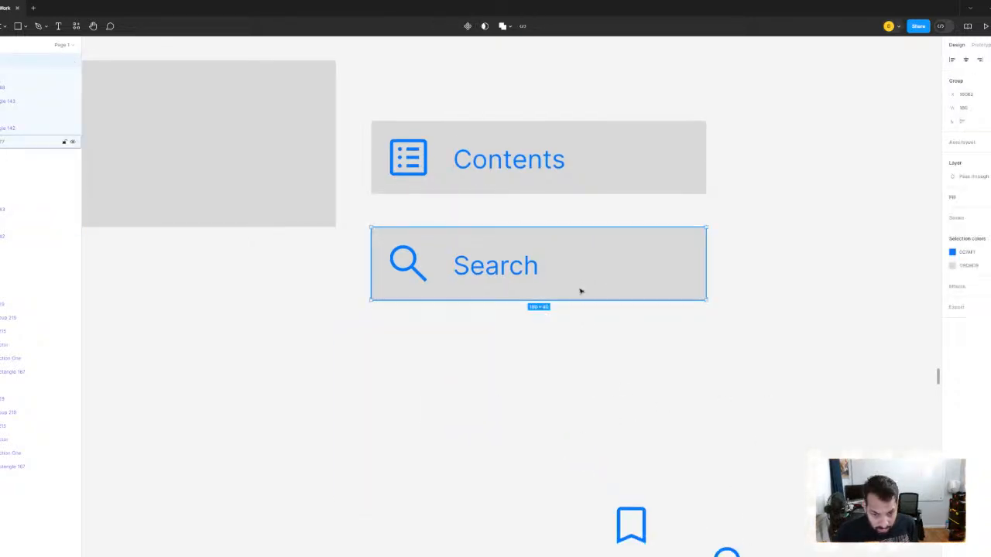
{"action": "left_click_drag", "start_coordinate": [515, 267], "coordinate": [507, 350]}
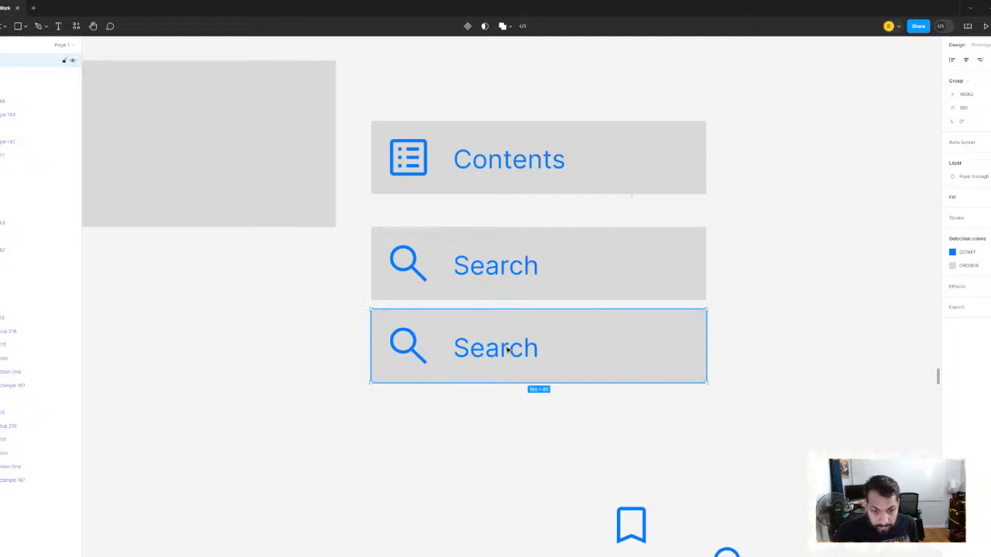
{"action": "double_click", "coordinate": [400, 349]}
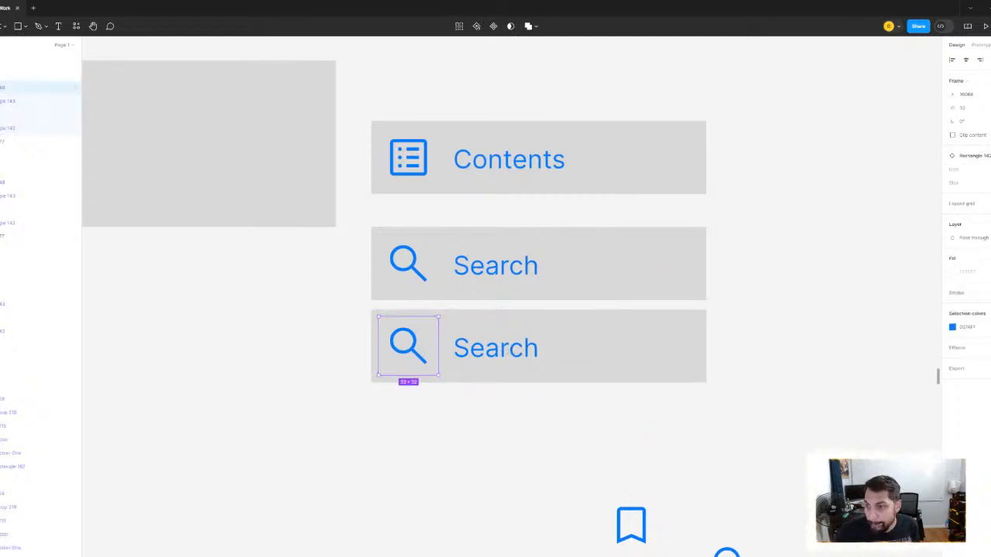
{"action": "left_click", "coordinate": [964, 168]}
{"action": "left_click", "coordinate": [960, 198]}
{"action": "left_click", "coordinate": [785, 346]}
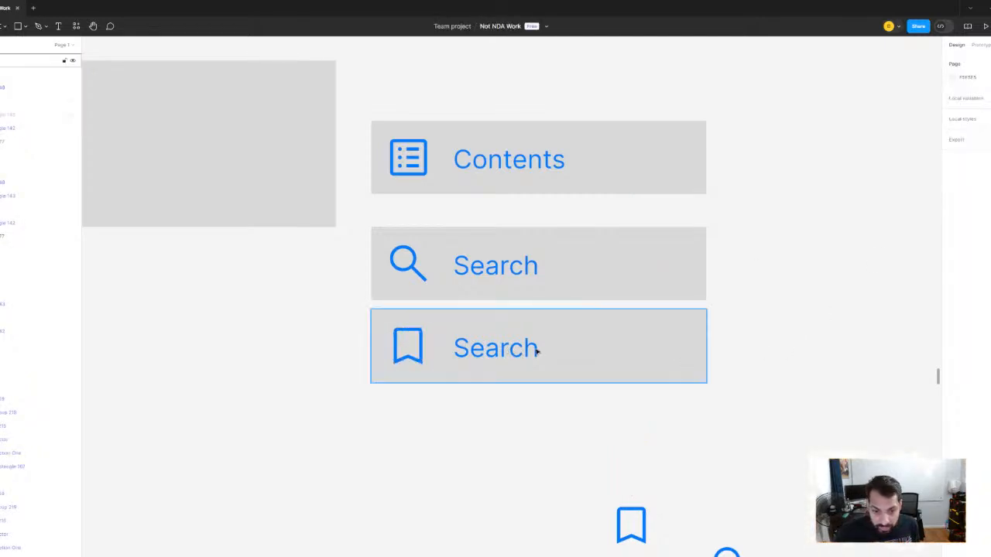
- Change the bottom bookmark row's label to "Save"
{"action": "double_click", "coordinate": [537, 352]}
{"action": "type", "text": "Save"}
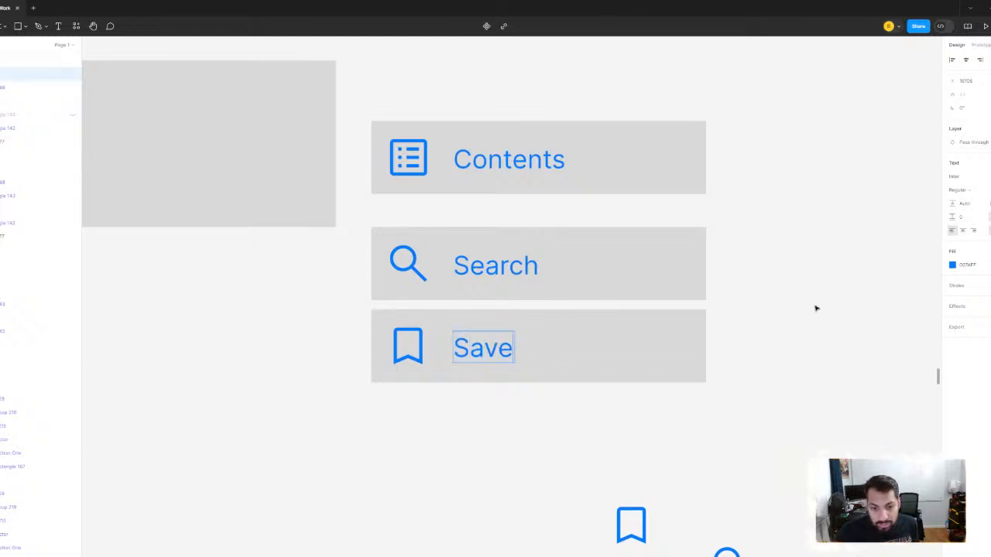
{"action": "key", "text": "Escape"}
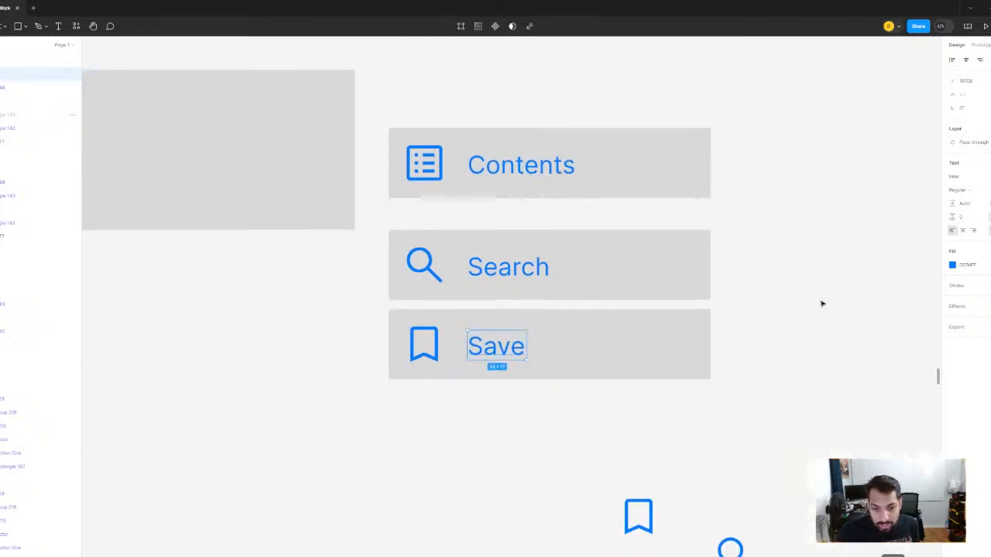
{"action": "left_click", "coordinate": [821, 303]}
- Space the Contents, Search and Save rows evenly in a stack with 0 spacing between them
{"action": "left_click_drag", "start_coordinate": [471, 74], "coordinate": [576, 360]}
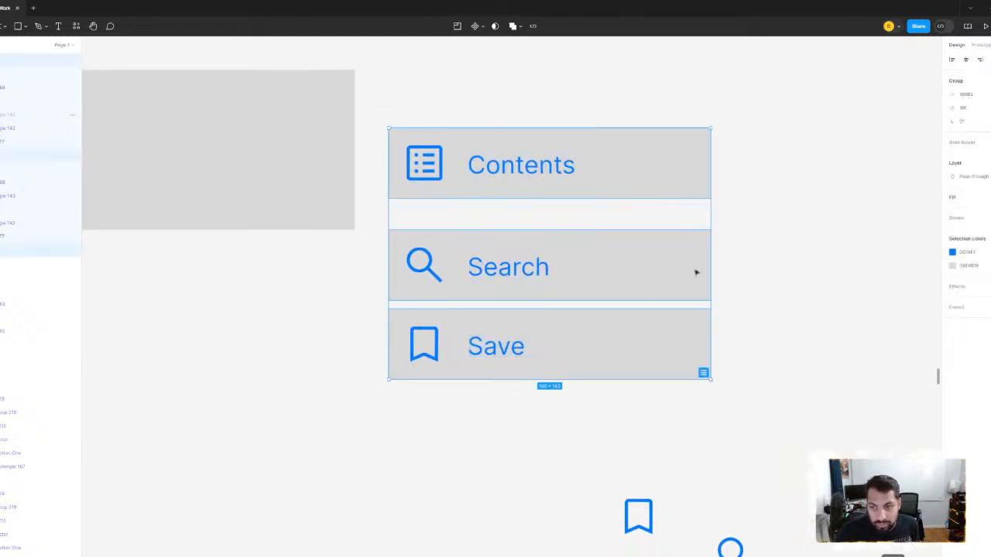
{"action": "left_click", "coordinate": [703, 375]}
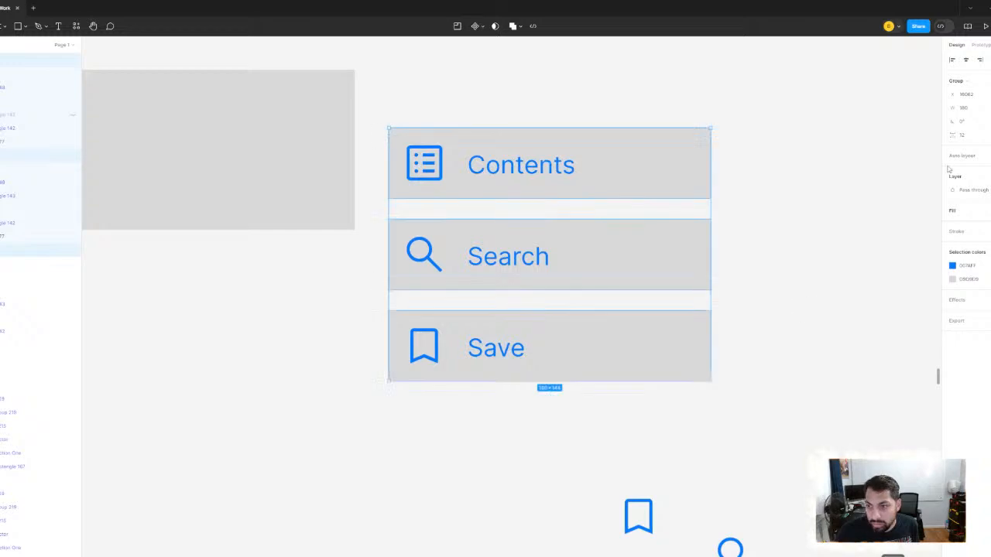
{"action": "left_click", "coordinate": [971, 139]}
{"action": "type", "text": "0"}
{"action": "key", "text": "Return"}
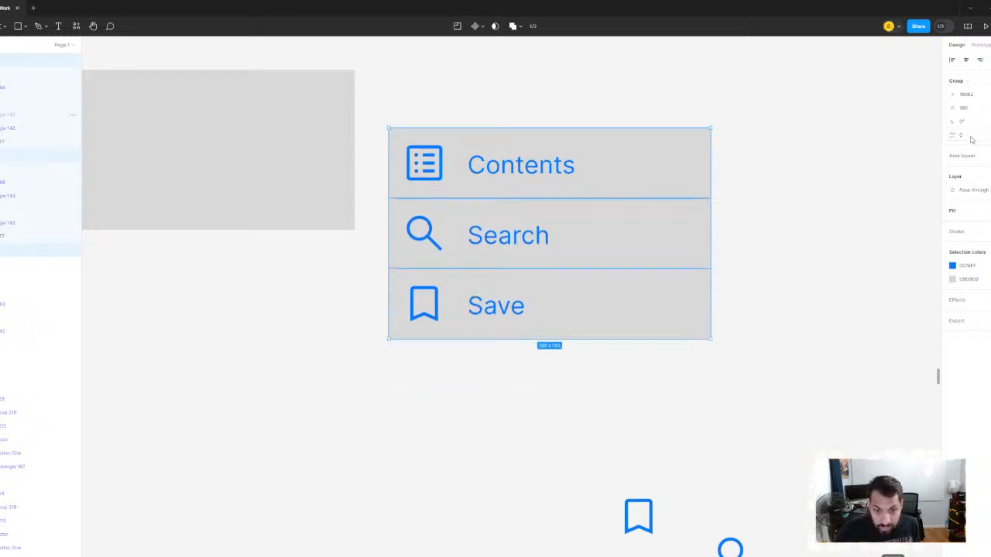
{"action": "left_click", "coordinate": [839, 268]}
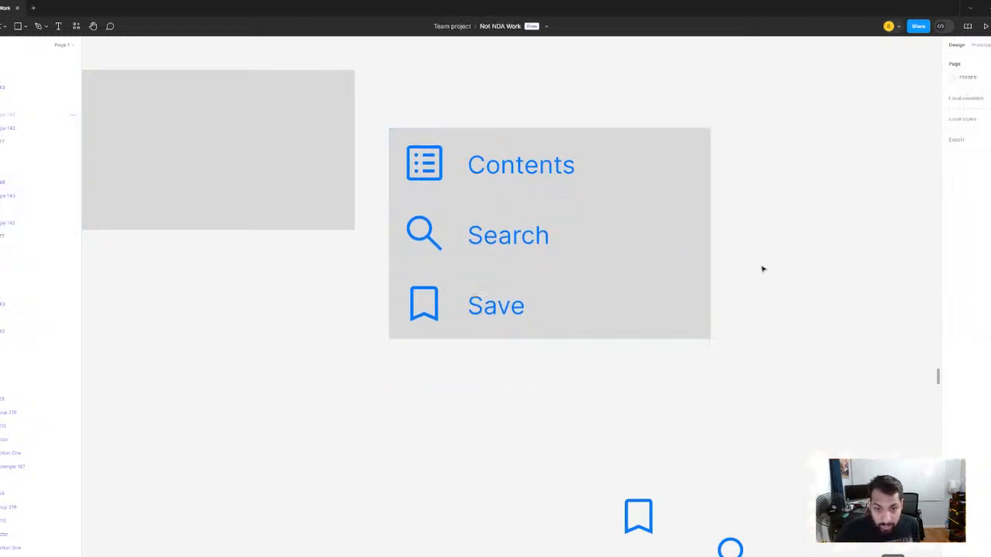
- Draw a rectangle about 180 × 120 covering all three menu rows and send it to the back
{"action": "scroll", "coordinate": [763, 268], "scroll_direction": "down", "scroll_amount": 2}
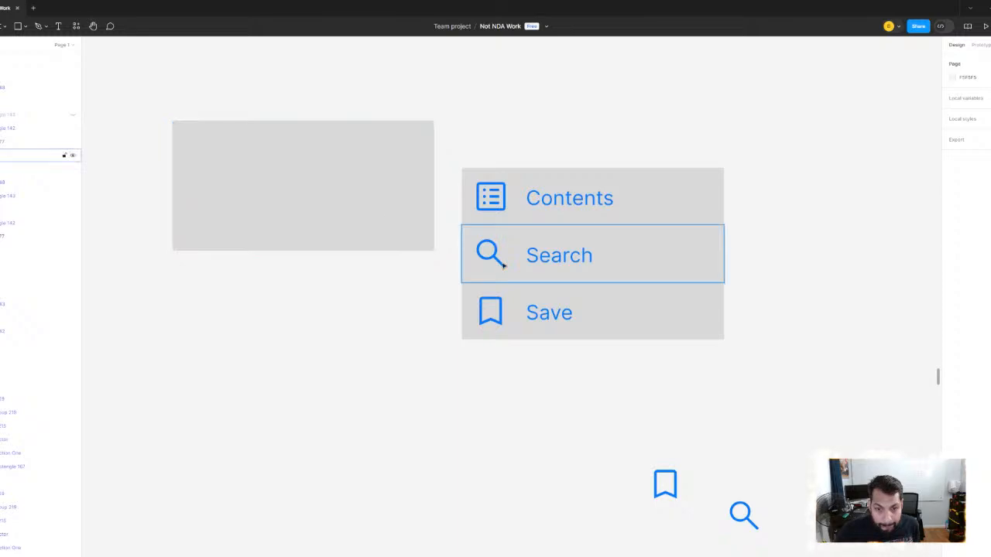
{"action": "scroll", "coordinate": [492, 174], "scroll_direction": "up", "scroll_amount": 5}
{"action": "scroll", "coordinate": [491, 174], "scroll_direction": "down", "scroll_amount": 3}
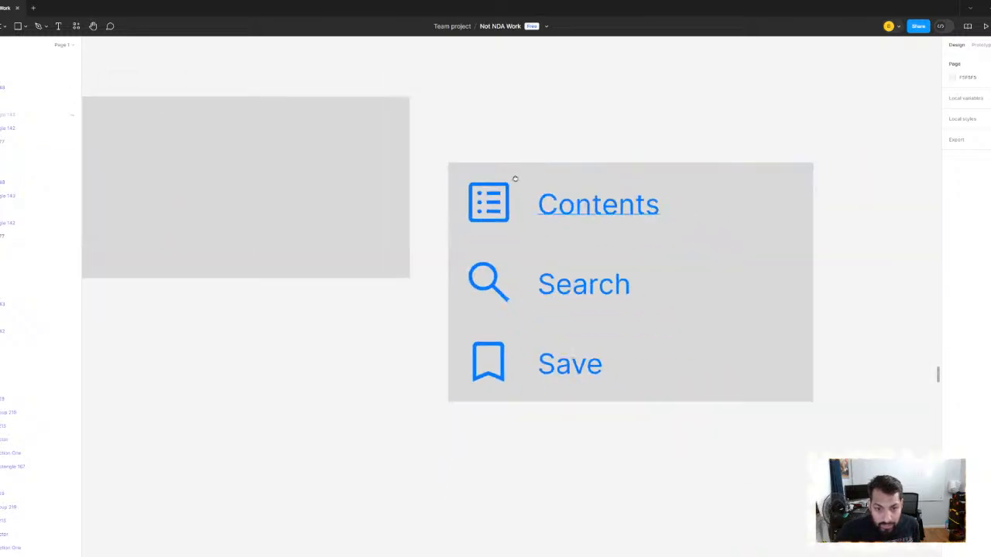
{"action": "scroll", "coordinate": [514, 179], "scroll_direction": "right", "scroll_amount": 2}
{"action": "key", "text": "r"}
{"action": "scroll", "coordinate": [405, 162], "scroll_direction": "up", "scroll_amount": 1}
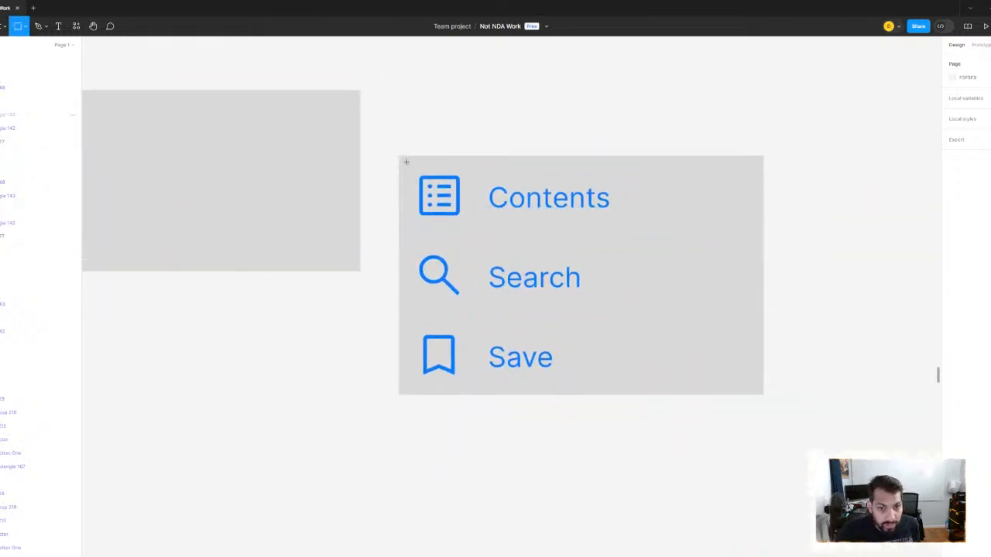
{"action": "left_click_drag", "start_coordinate": [405, 159], "coordinate": [764, 227]}
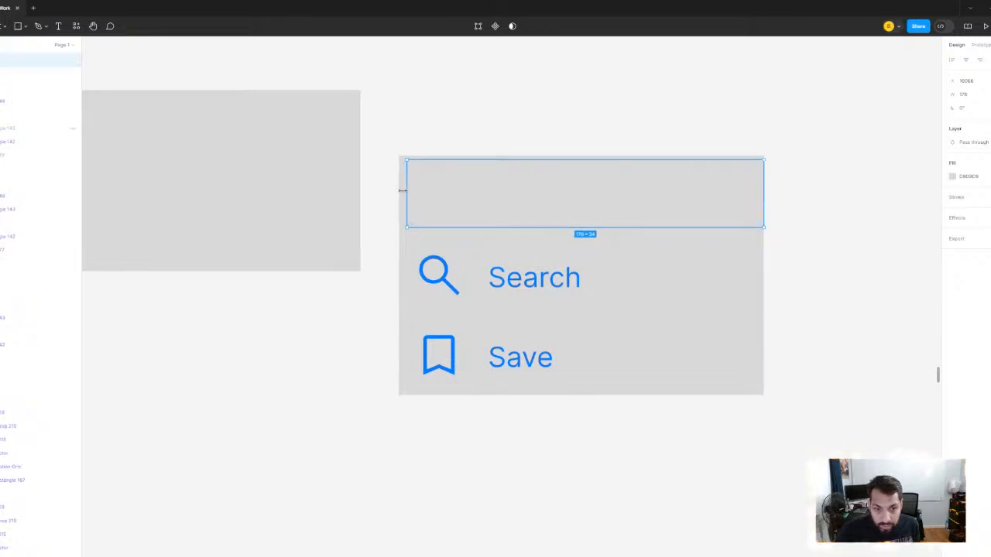
{"action": "left_click_drag", "start_coordinate": [402, 191], "coordinate": [400, 190]}
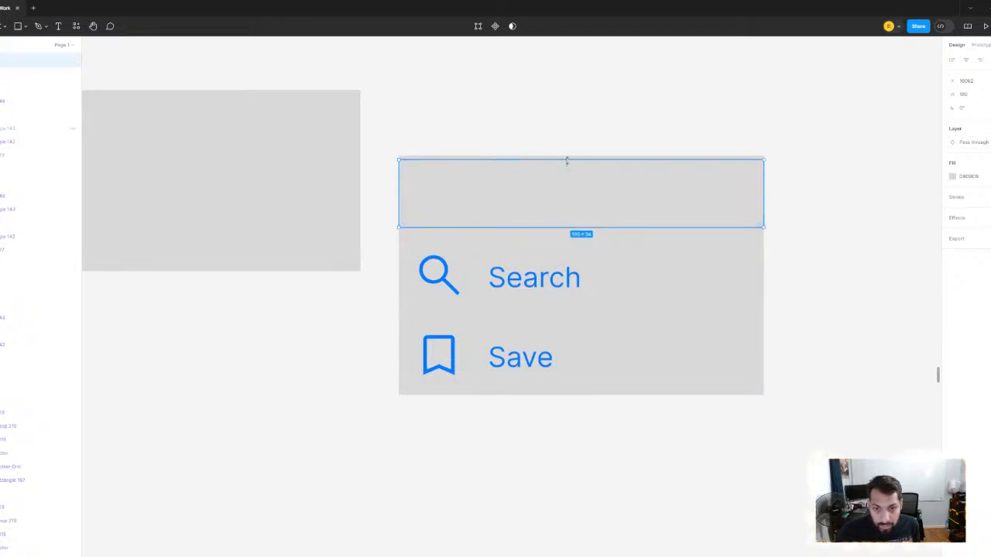
{"action": "left_click_drag", "start_coordinate": [569, 160], "coordinate": [568, 157]}
{"action": "left_click_drag", "start_coordinate": [599, 227], "coordinate": [593, 395]}
{"action": "right_click", "coordinate": [601, 366]}
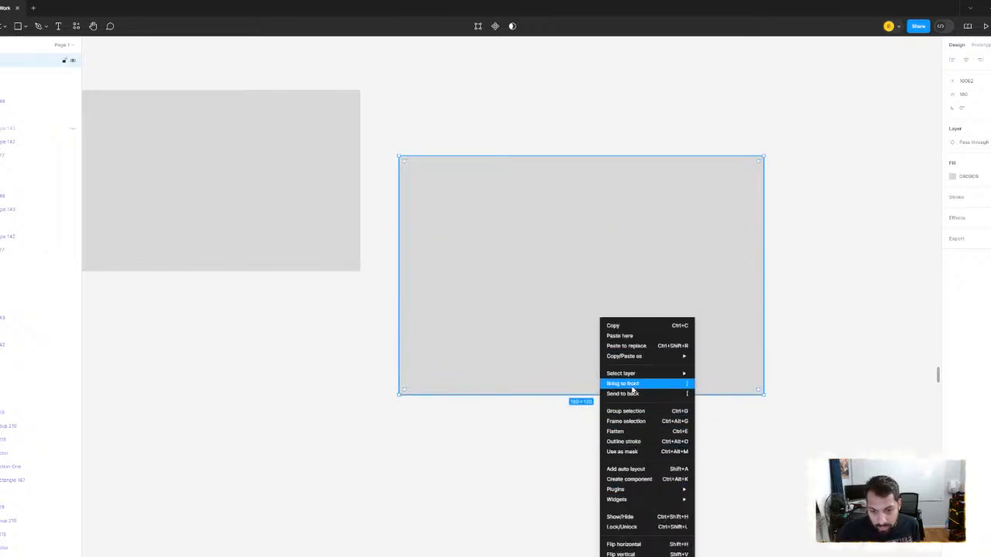
{"action": "left_click", "coordinate": [632, 393]}
- Give the backing rectangle a white FFFFFF fill and add a drop shadow
{"action": "left_click", "coordinate": [952, 177]}
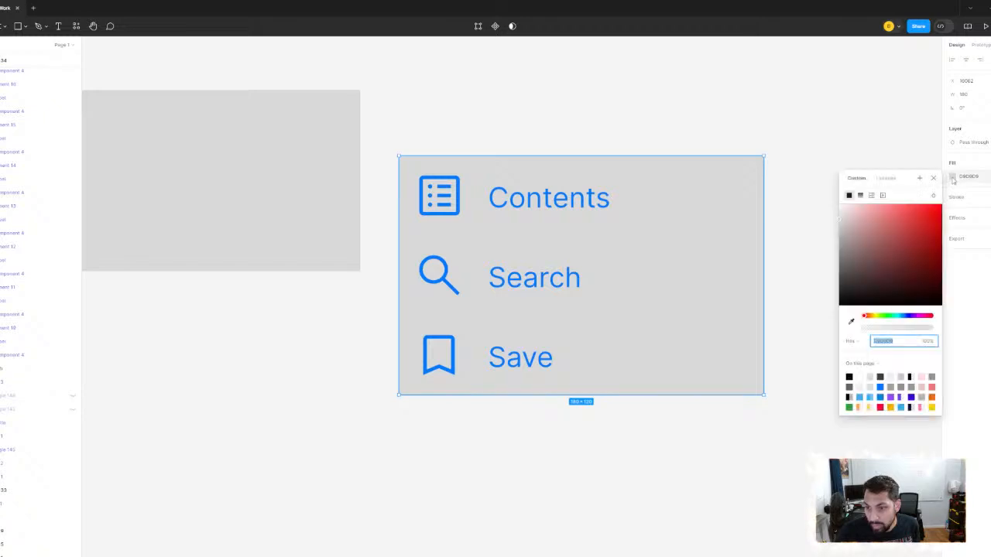
{"action": "left_click_drag", "start_coordinate": [865, 238], "coordinate": [735, 91]}
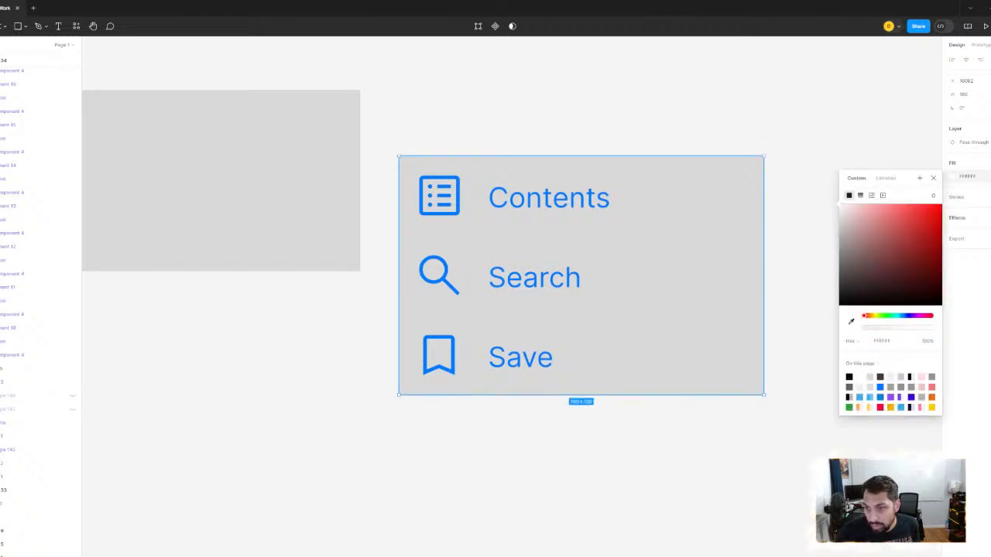
{"action": "left_click", "coordinate": [990, 217]}
{"action": "left_click", "coordinate": [847, 124]}
- Hide the grey fills of the Contents, Search and Save row backgrounds so the white backing shows through
{"action": "left_click", "coordinate": [658, 178]}
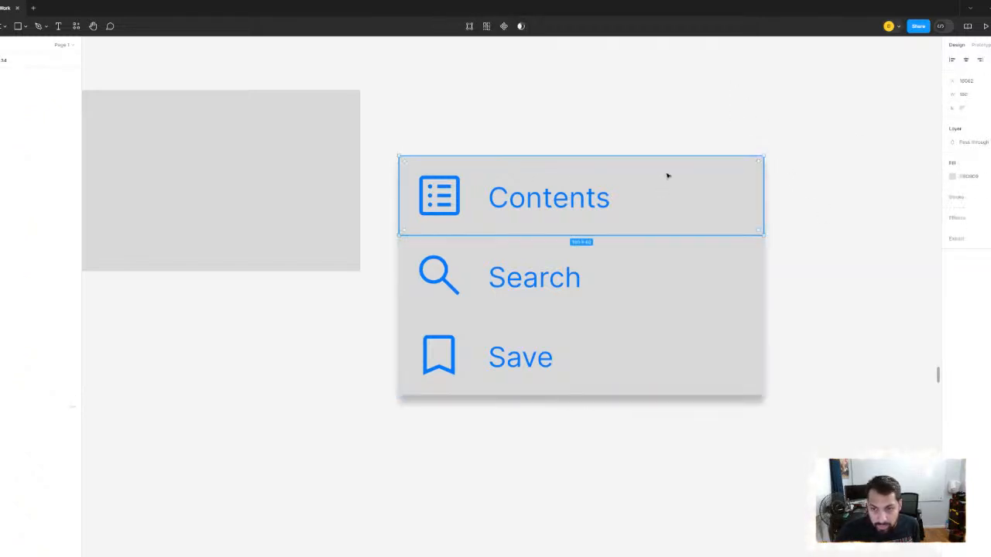
{"action": "key", "text": "ctrl+alt+v"}
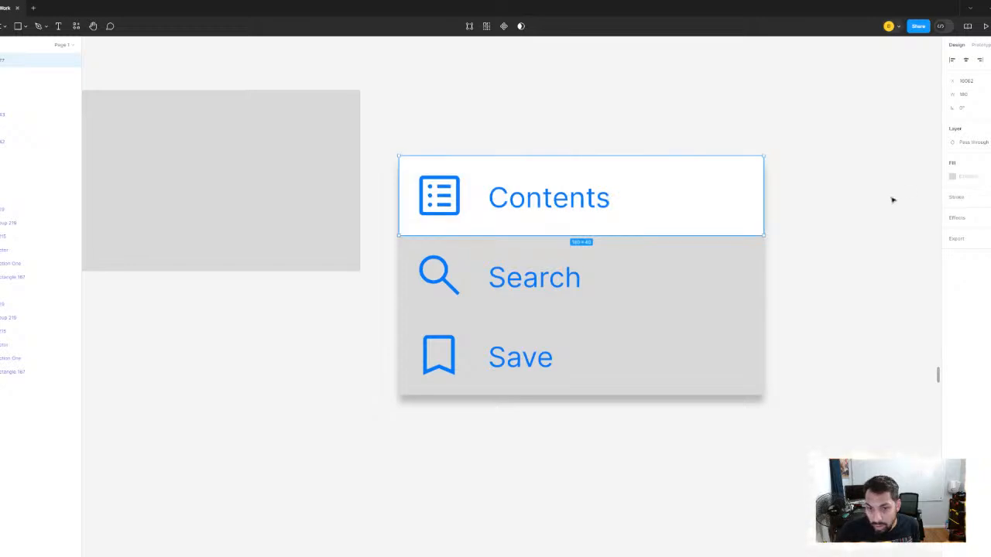
{"action": "left_click", "coordinate": [670, 259]}
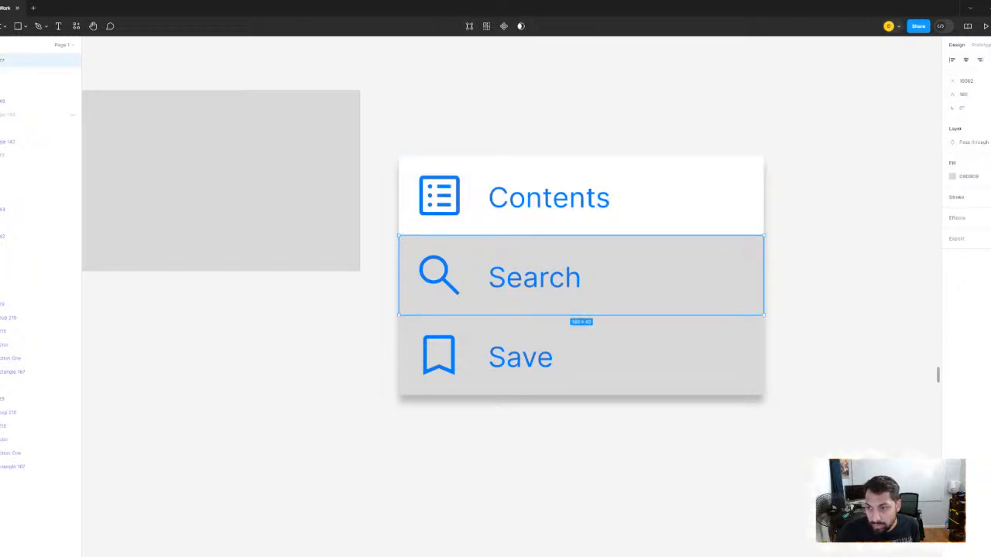
{"action": "key", "text": "ctrl+alt+v"}
{"action": "left_click", "coordinate": [661, 361]}
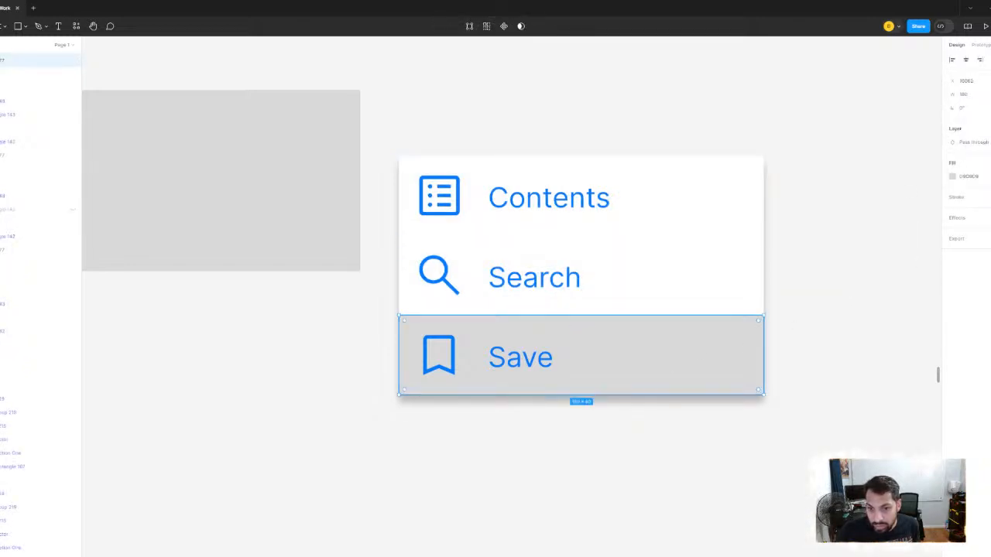
{"action": "key", "text": "ctrl+alt+v"}
{"action": "left_click", "coordinate": [887, 219]}
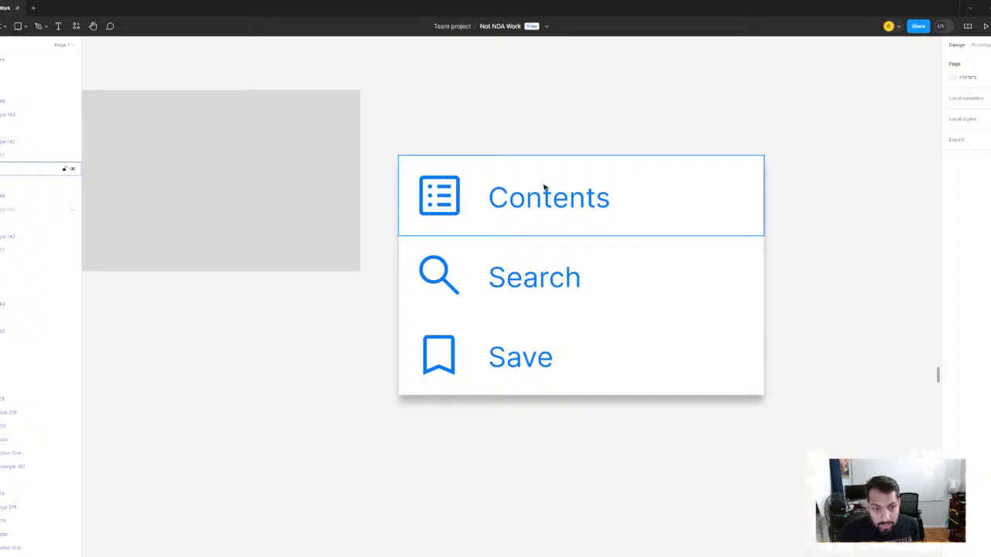
- Group the three menu rows together with the white backing rectangle
{"action": "left_click", "coordinate": [612, 281]}
{"action": "scroll", "coordinate": [464, 245], "scroll_direction": "up", "scroll_amount": 2}
{"action": "scroll", "coordinate": [465, 244], "scroll_direction": "up", "scroll_amount": 2}
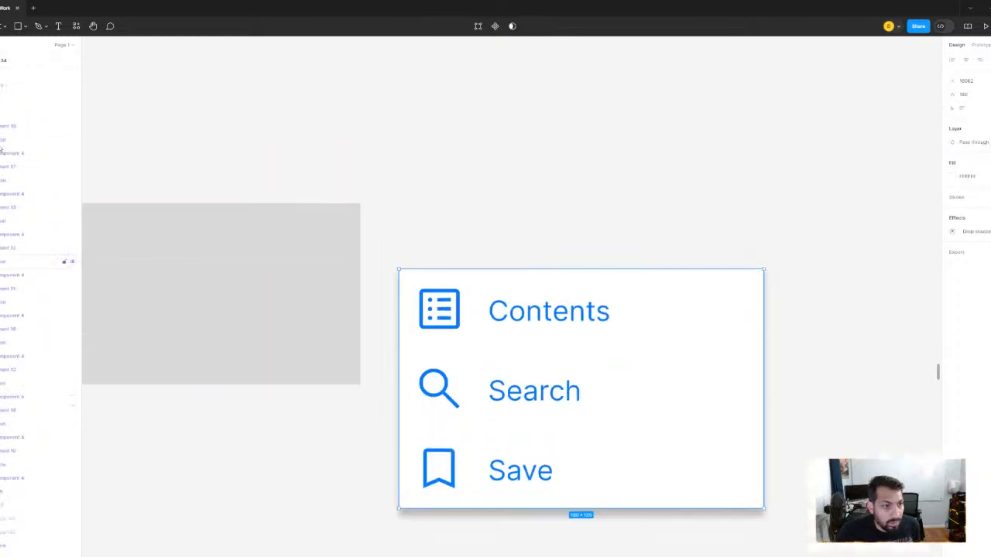
{"action": "left_click", "coordinate": [408, 228]}
{"action": "left_click_drag", "start_coordinate": [408, 227], "coordinate": [842, 536]}
{"action": "scroll", "coordinate": [832, 450], "scroll_direction": "down", "scroll_amount": 2}
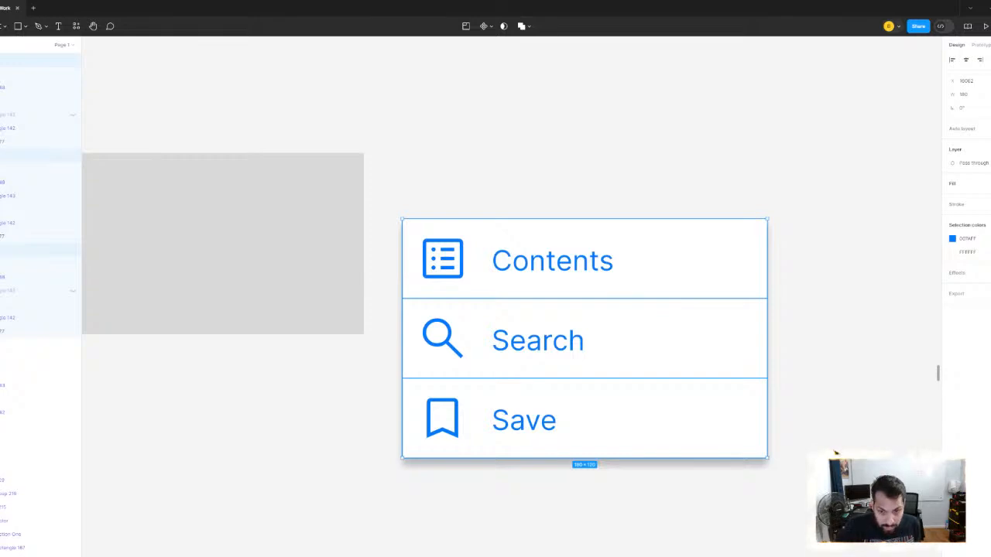
{"action": "key", "text": "ctrl+g"}
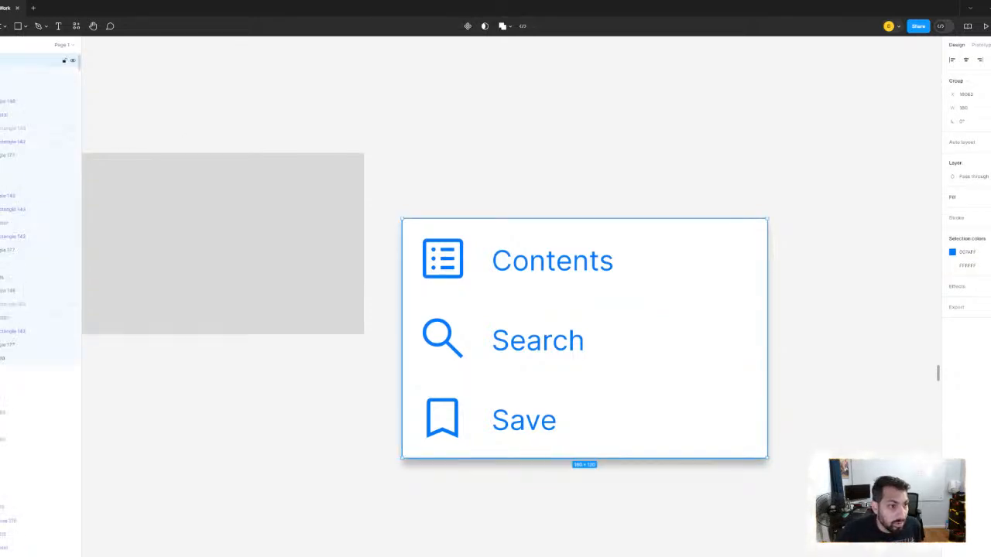
- Set the corner radius of the white backing rectangle inside the menu group to 8
{"action": "left_click", "coordinate": [2, 74]}
{"action": "left_click", "coordinate": [1, 88]}
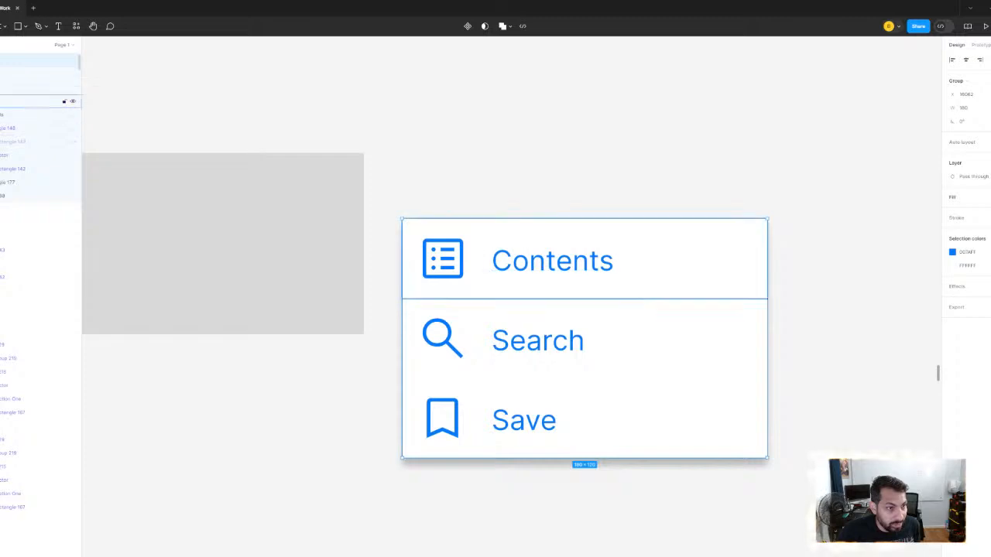
{"action": "key", "text": "Escape"}
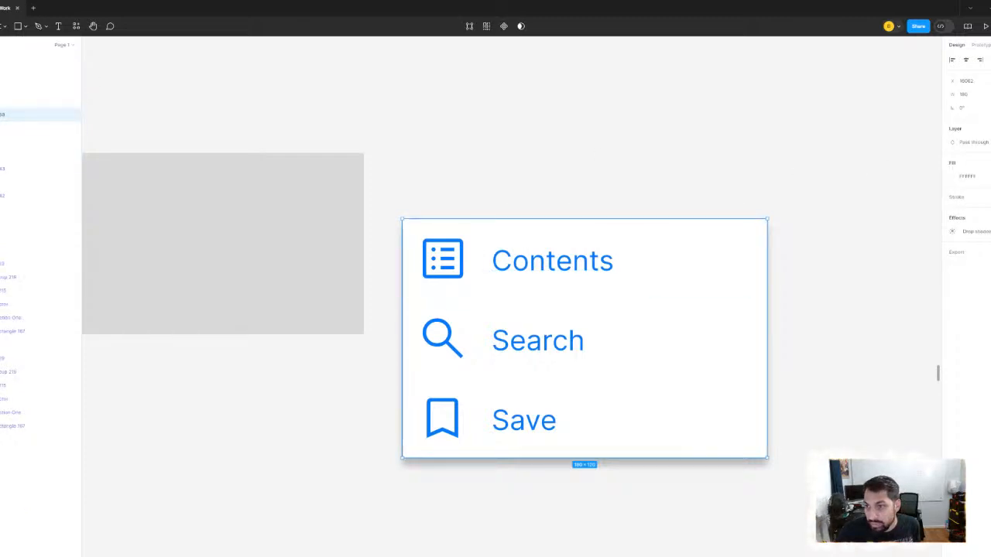
{"action": "type", "text": "8"}
{"action": "key", "text": "Return"}
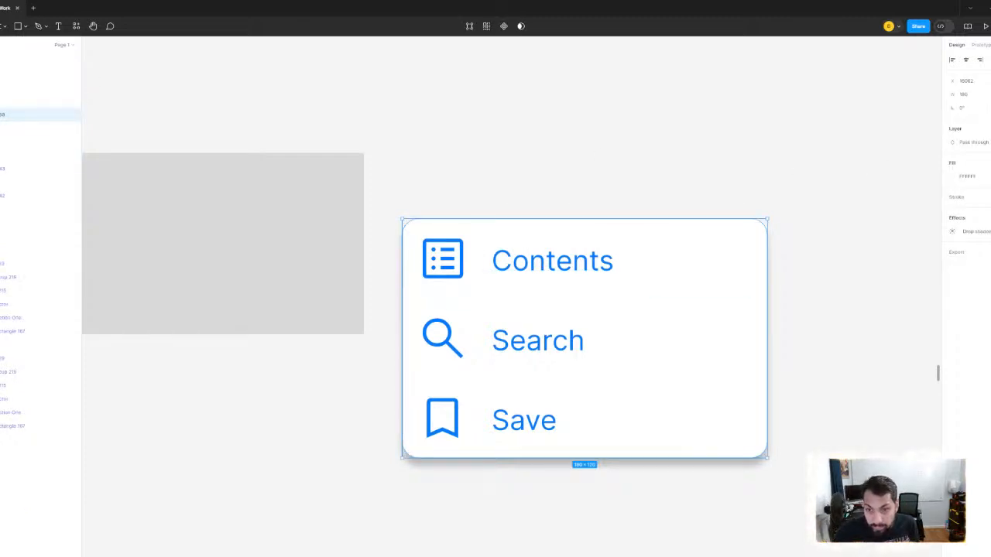
{"action": "left_click", "coordinate": [610, 129]}
- Examine the rounded options menu card at different magnifications and check its layers
{"action": "scroll", "coordinate": [661, 146], "scroll_direction": "down", "scroll_amount": 5}
{"action": "scroll", "coordinate": [662, 146], "scroll_direction": "up", "scroll_amount": 6}
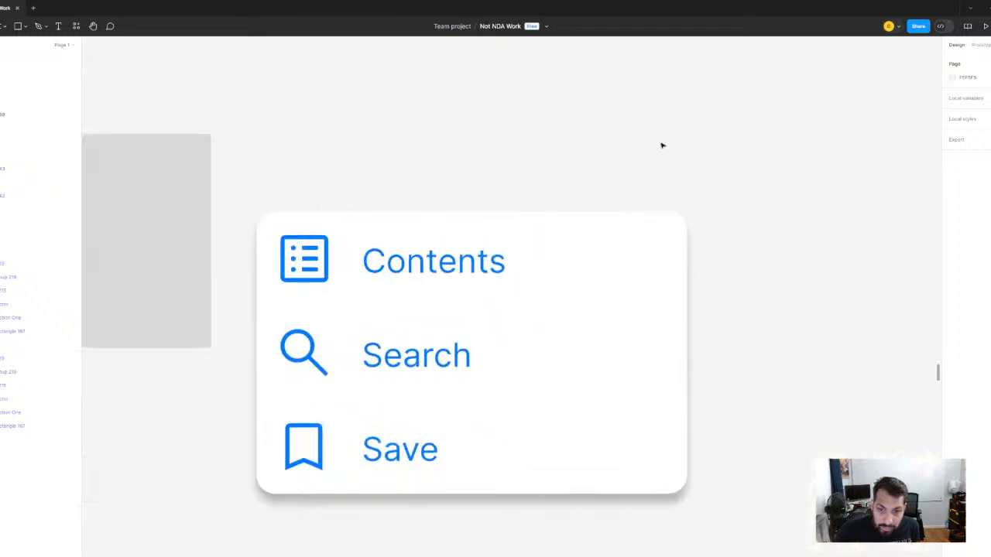
{"action": "scroll", "coordinate": [610, 209], "scroll_direction": "down", "scroll_amount": 5}
{"action": "scroll", "coordinate": [558, 203], "scroll_direction": "up", "scroll_amount": 5}
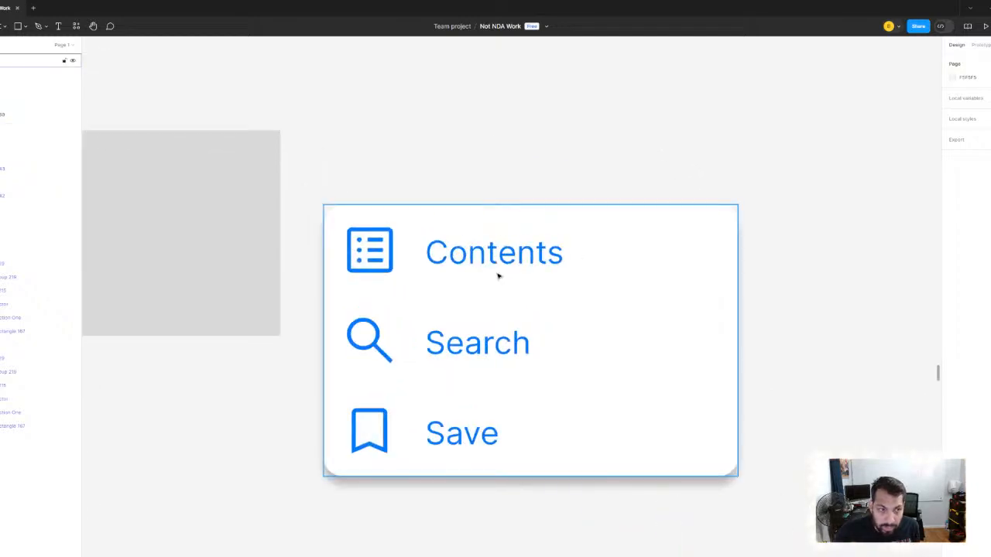
{"action": "left_click", "coordinate": [498, 276]}
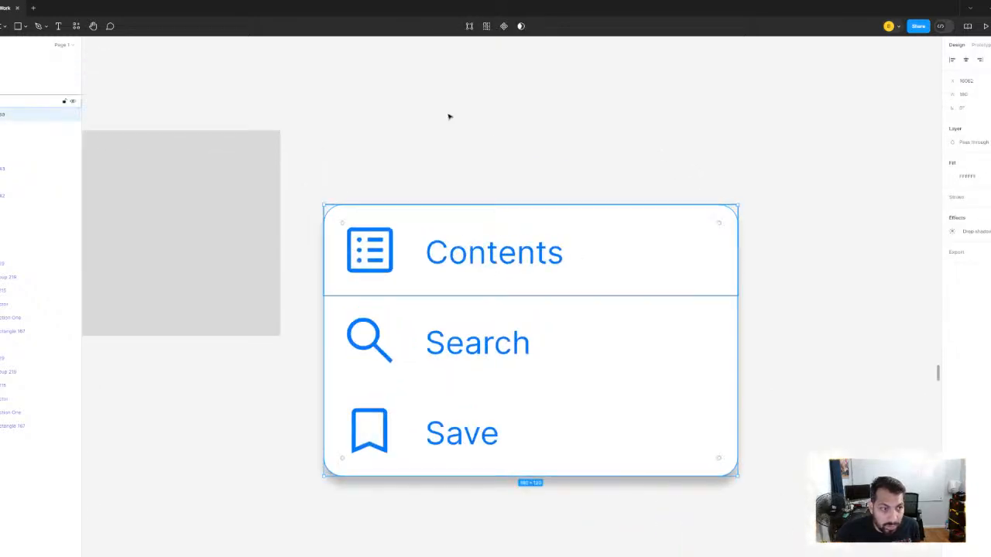
{"action": "left_click", "coordinate": [459, 143]}
{"action": "scroll", "coordinate": [519, 186], "scroll_direction": "down", "scroll_amount": 5}
{"action": "scroll", "coordinate": [472, 186], "scroll_direction": "up", "scroll_amount": 2}
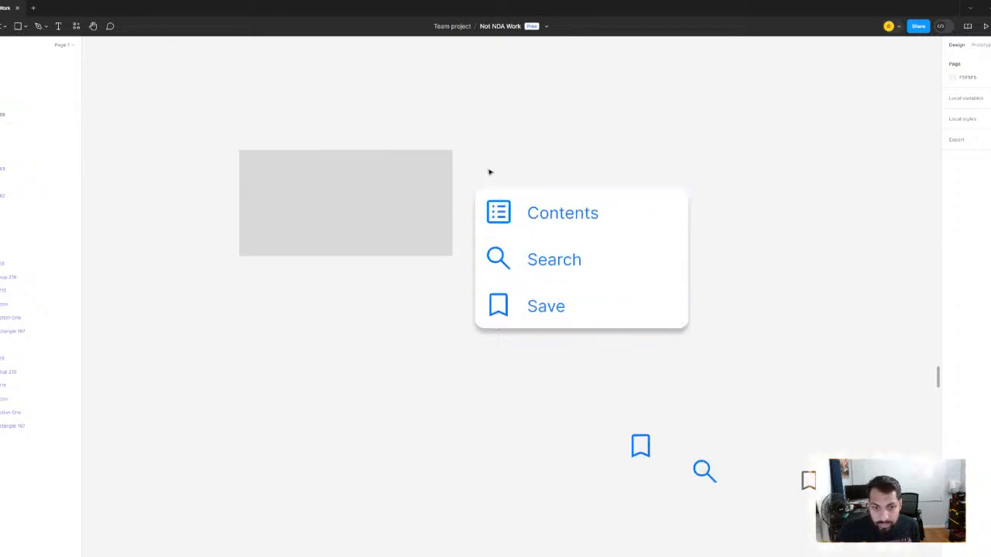
{"action": "left_click_drag", "start_coordinate": [477, 158], "coordinate": [629, 354]}
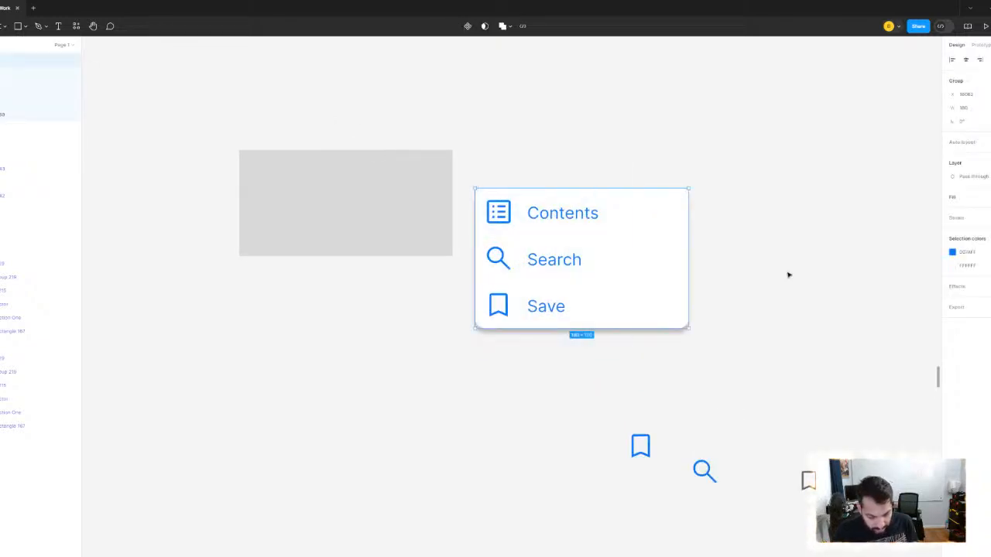
{"action": "left_click", "coordinate": [720, 256]}
{"action": "left_click", "coordinate": [601, 259]}
{"action": "left_click_drag", "start_coordinate": [602, 258], "coordinate": [672, 234]}
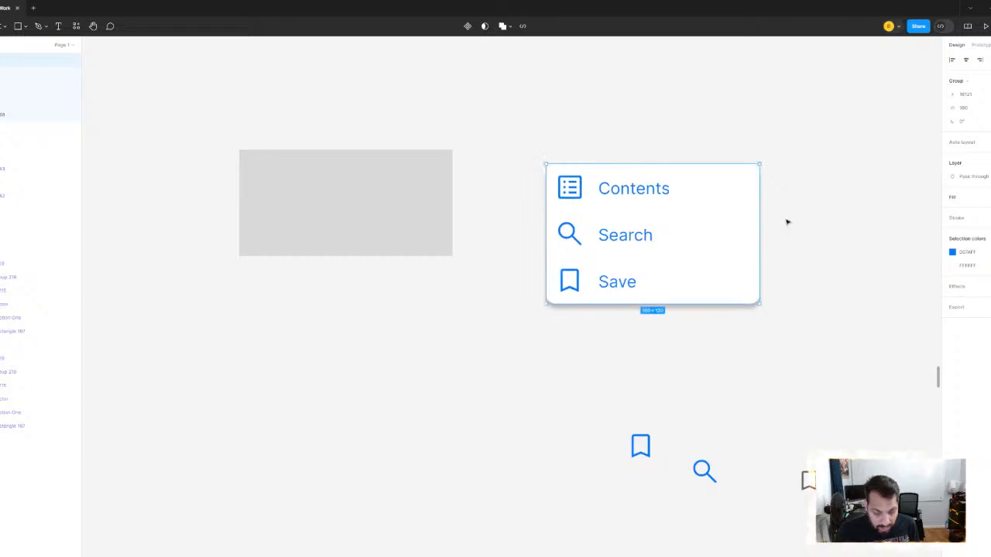
{"action": "key", "text": "ctrl+z"}
- Draw a rectangle about 80 wide beneath the Contents label and set its height to 1 to form a divider line
{"action": "left_click", "coordinate": [18, 27]}
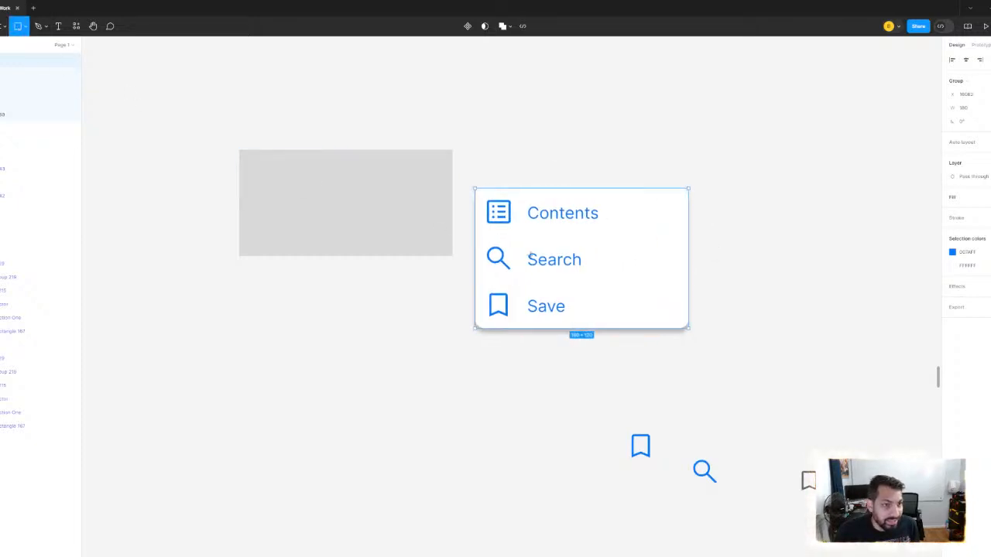
{"action": "scroll", "coordinate": [553, 251], "scroll_direction": "up", "scroll_amount": 5}
{"action": "scroll", "coordinate": [584, 235], "scroll_direction": "up", "scroll_amount": 2}
{"action": "left_click_drag", "start_coordinate": [391, 254], "coordinate": [792, 292]}
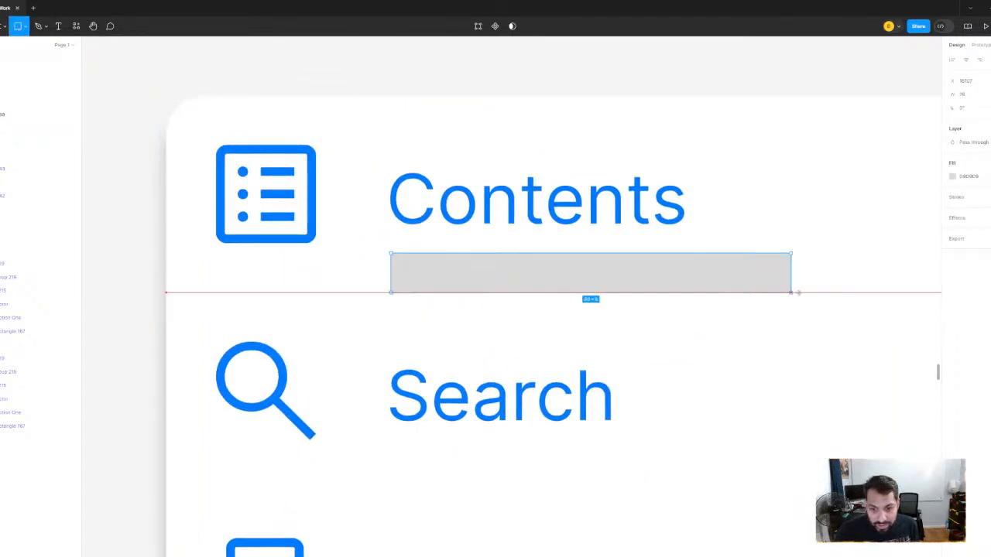
{"action": "scroll", "coordinate": [792, 292], "scroll_direction": "right", "scroll_amount": 3}
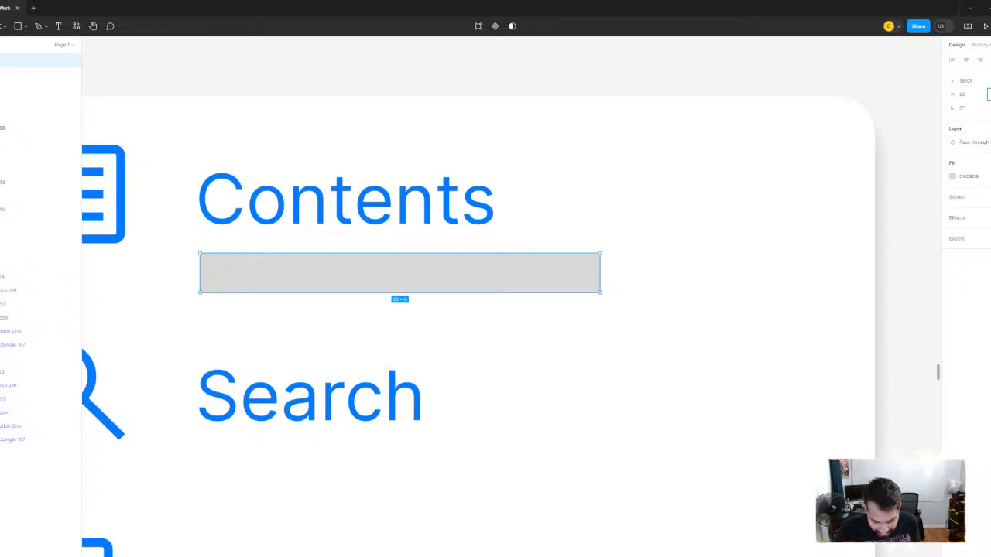
{"action": "type", "text": "1"}
{"action": "key", "text": "Return"}
{"action": "scroll", "coordinate": [592, 267], "scroll_direction": "down", "scroll_amount": 3}
{"action": "scroll", "coordinate": [579, 260], "scroll_direction": "left", "scroll_amount": 1}
{"action": "scroll", "coordinate": [579, 260], "scroll_direction": "up", "scroll_amount": 1}
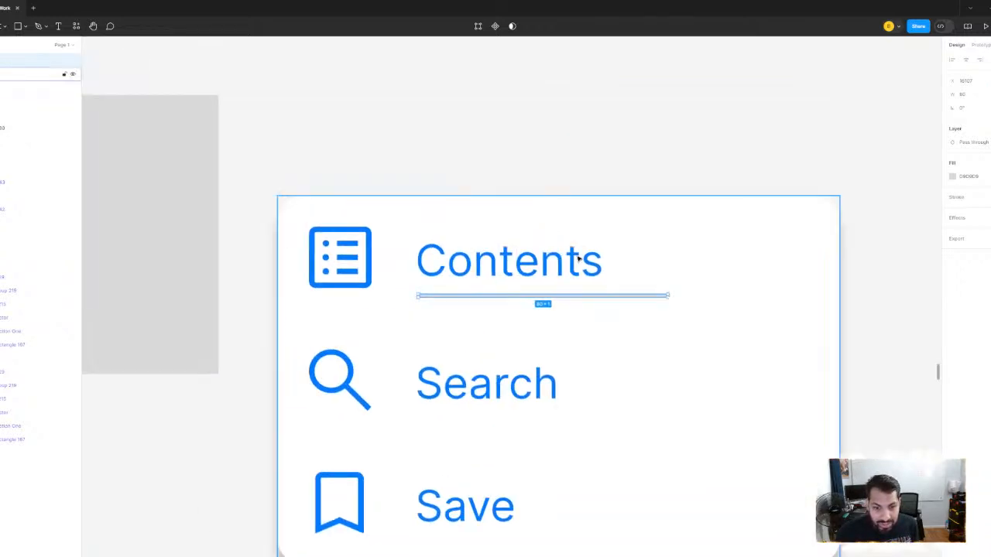
- Ungroup the options menu so its rows and white backing rectangle become separate layers
{"action": "left_click", "coordinate": [577, 259]}
{"action": "right_click", "coordinate": [575, 253]}
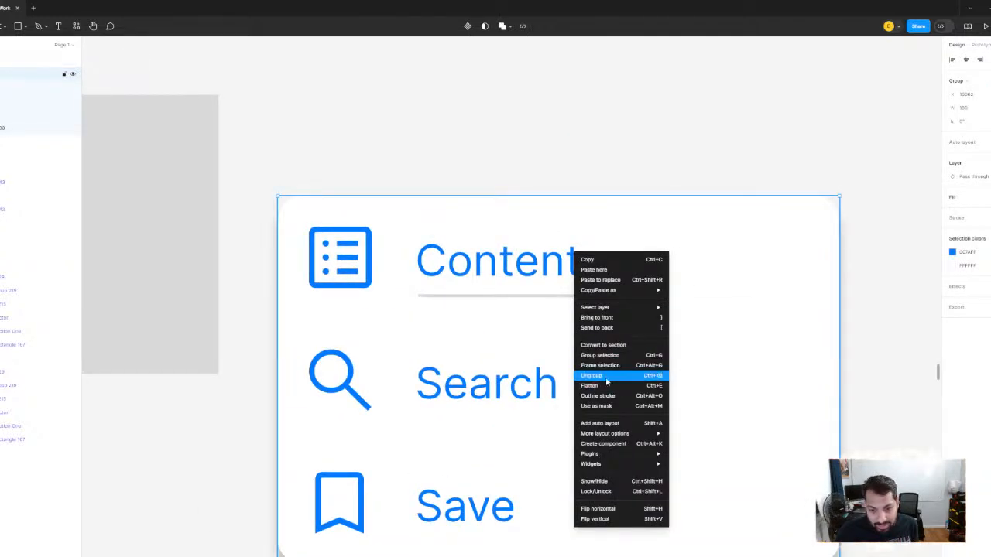
{"action": "left_click", "coordinate": [606, 376]}
- Align the grey divider line with the lower edge of the Contents row
{"action": "left_click", "coordinate": [557, 287]}
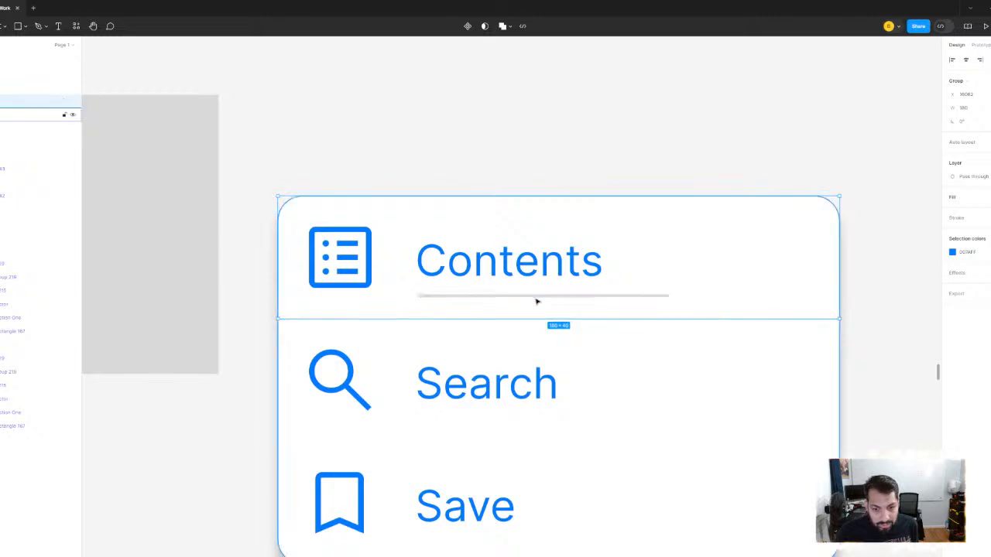
{"action": "double_click", "coordinate": [535, 296]}
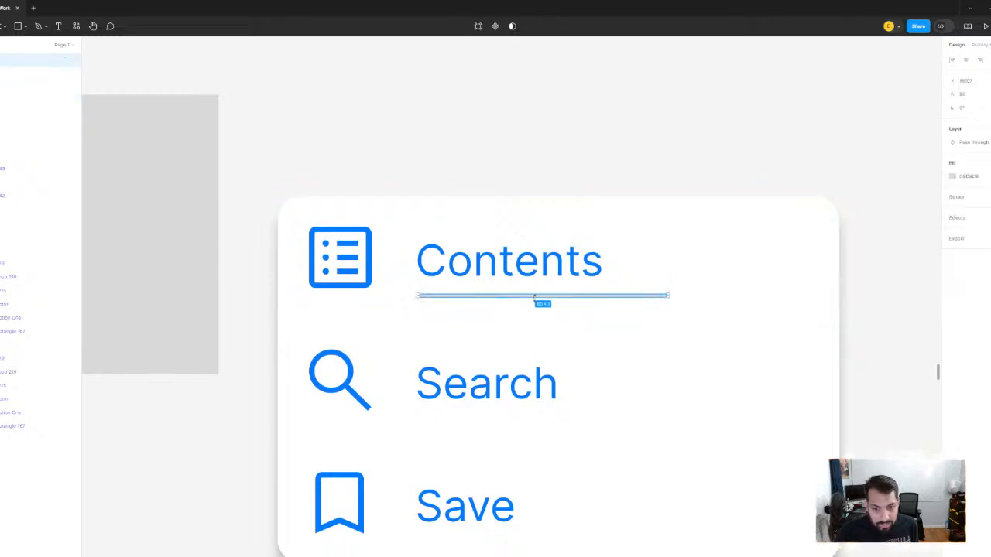
{"action": "left_click", "coordinate": [569, 279], "text": "shift"}
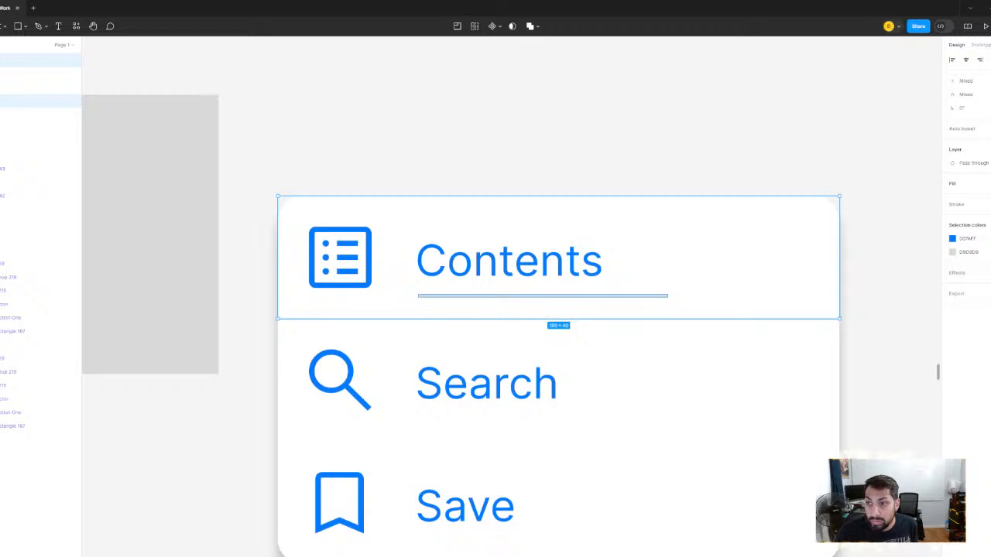
{"action": "scroll", "coordinate": [685, 323], "scroll_direction": "up", "scroll_amount": 4}
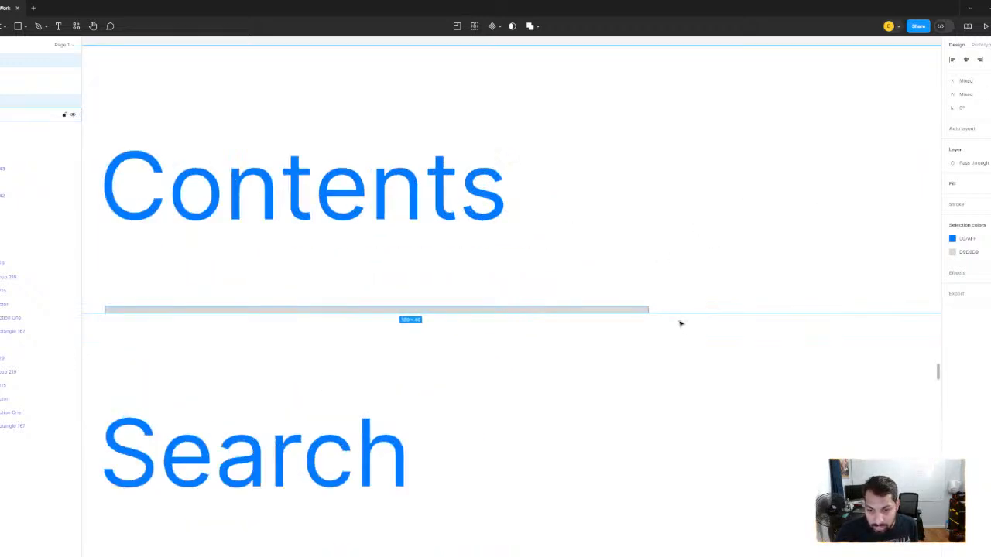
{"action": "scroll", "coordinate": [652, 313], "scroll_direction": "down", "scroll_amount": 5}
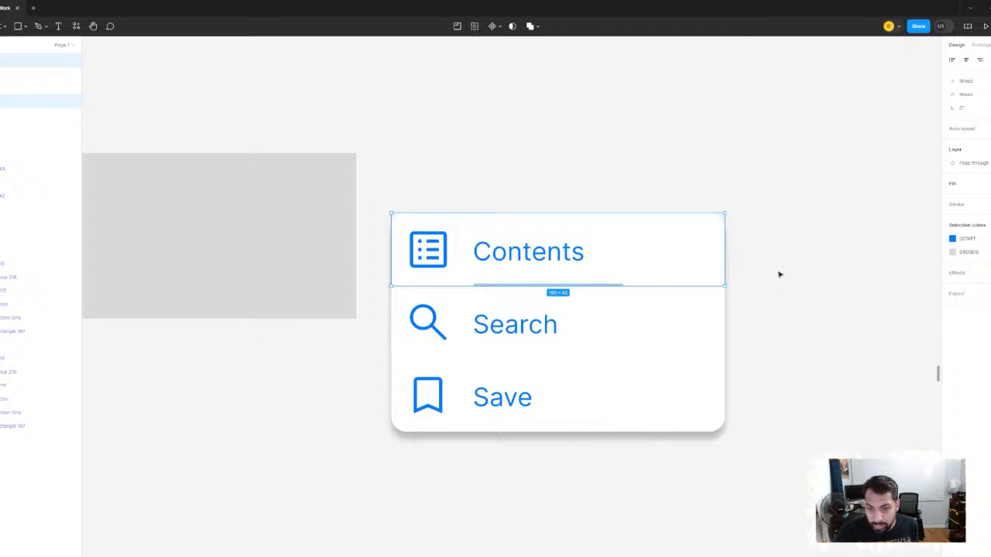
{"action": "left_click", "coordinate": [779, 274]}
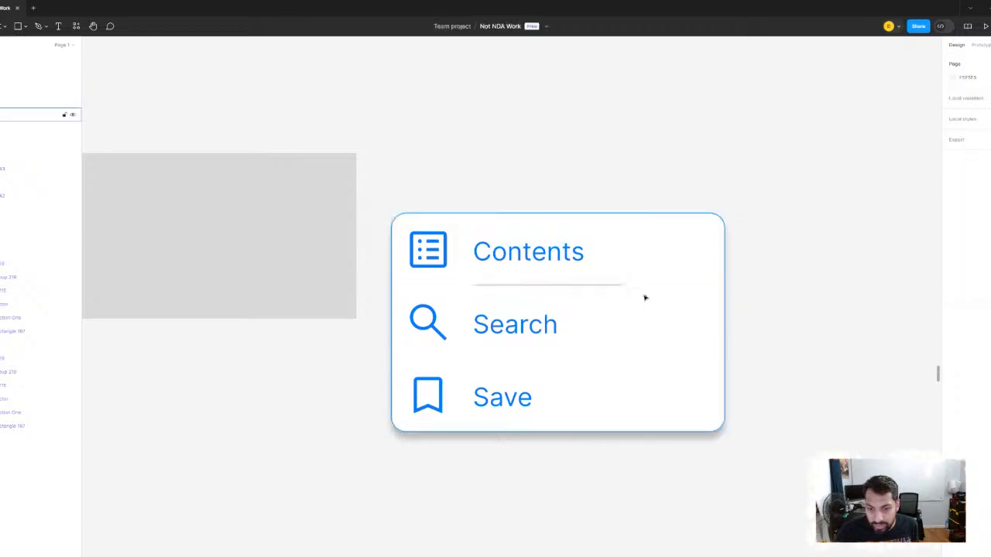
- Set the width of the divider line beneath Contents to 180
{"action": "left_click", "coordinate": [685, 263]}
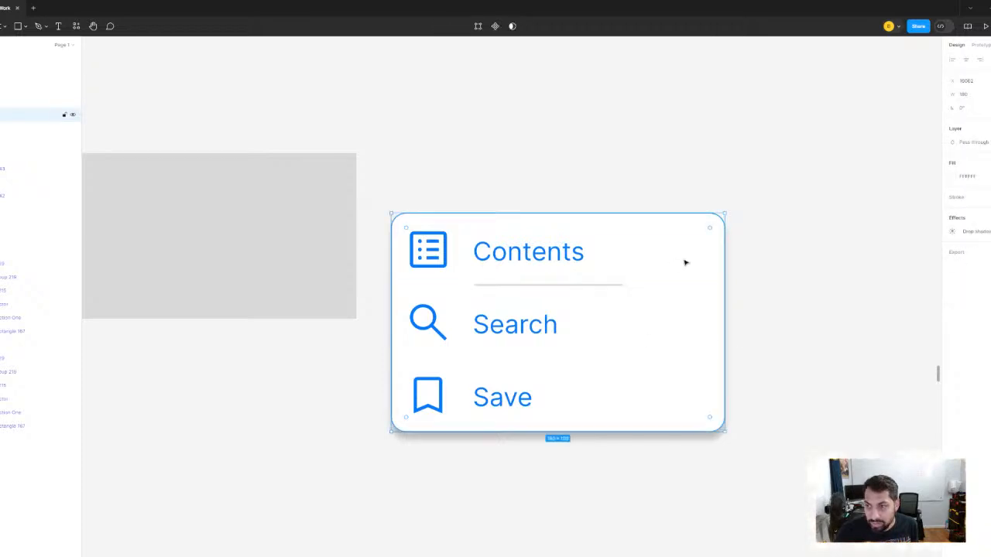
{"action": "scroll", "coordinate": [596, 294], "scroll_direction": "up", "scroll_amount": 3}
{"action": "left_click", "coordinate": [608, 279]}
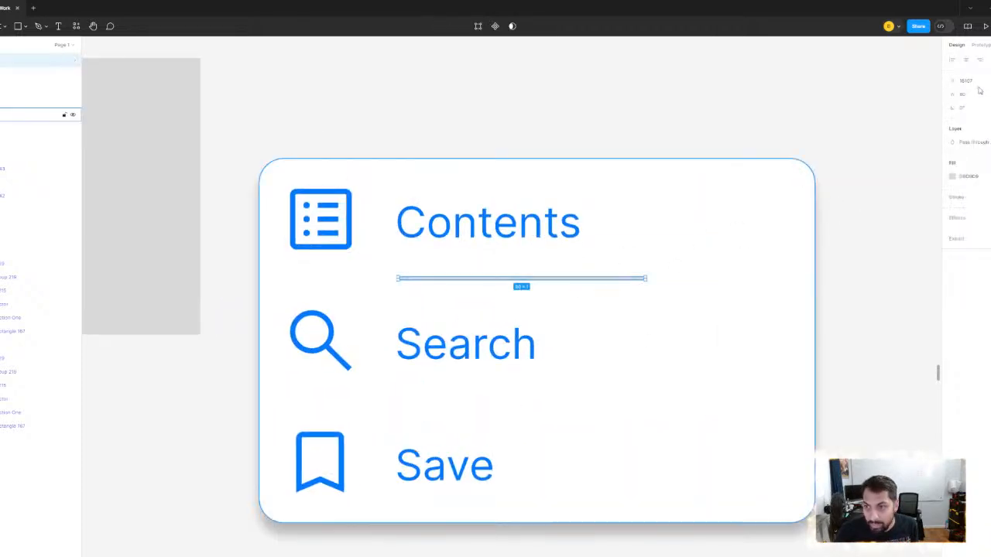
{"action": "left_click", "coordinate": [970, 94]}
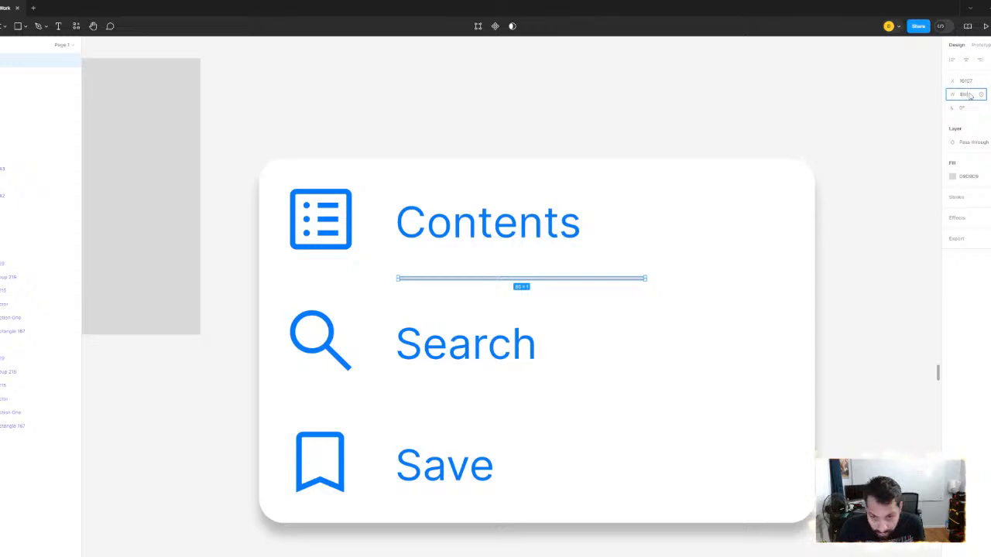
{"action": "type", "text": "180"}
{"action": "key", "text": "Return"}
{"action": "scroll", "coordinate": [779, 111], "scroll_direction": "down", "scroll_amount": 3, "text": "ctrl"}
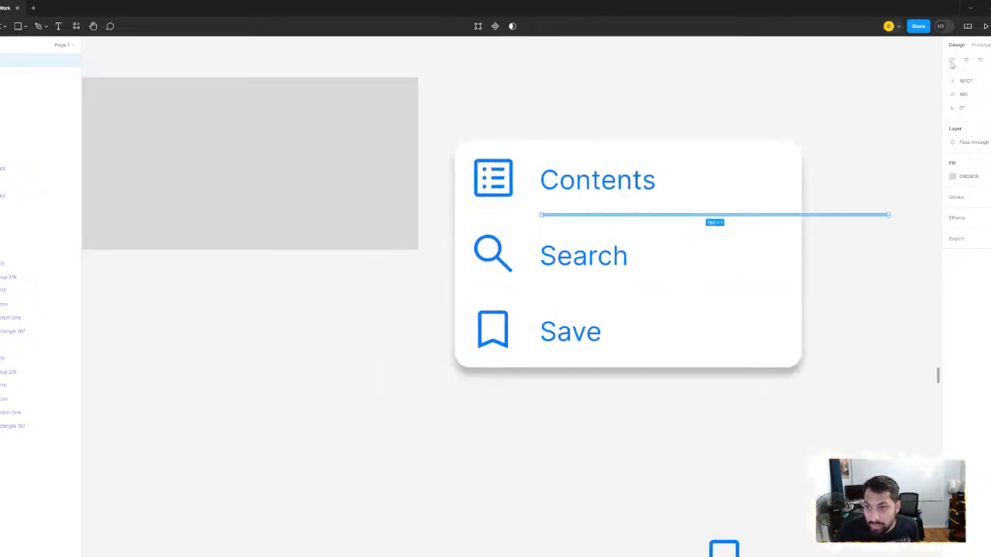
- Try to align the divider line and the three menu rows on their horizontal centres
{"action": "double_click", "coordinate": [699, 194]}
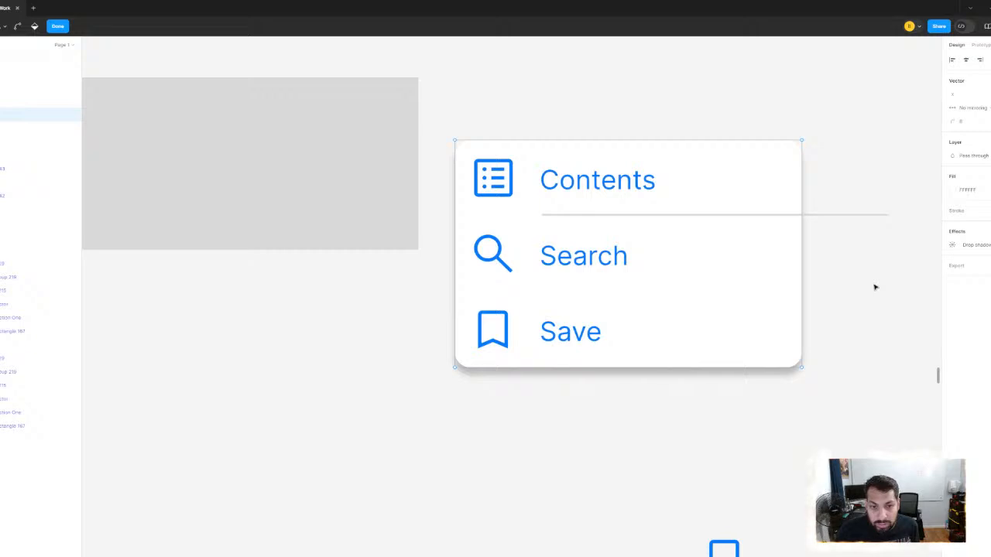
{"action": "key", "text": "Escape"}
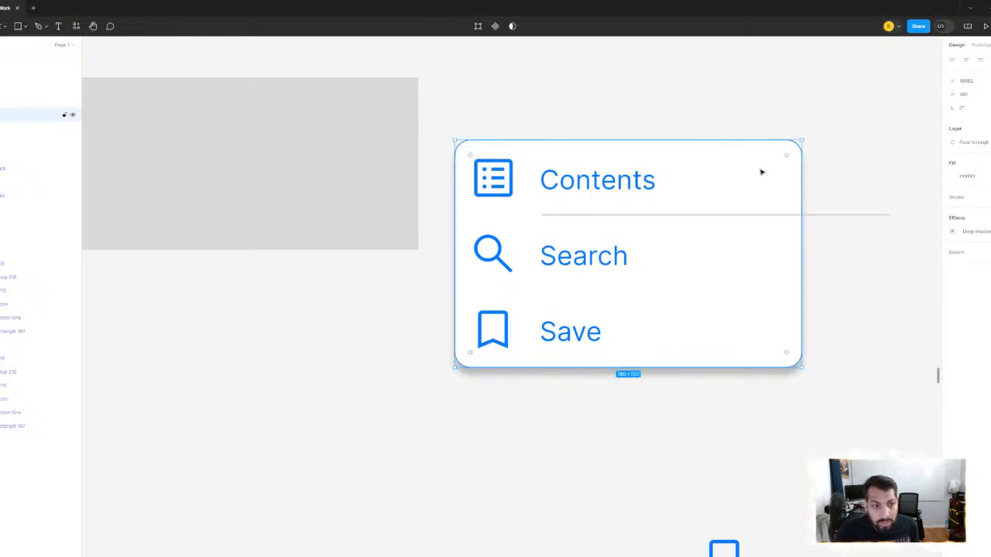
{"action": "left_click", "coordinate": [23, 61]}
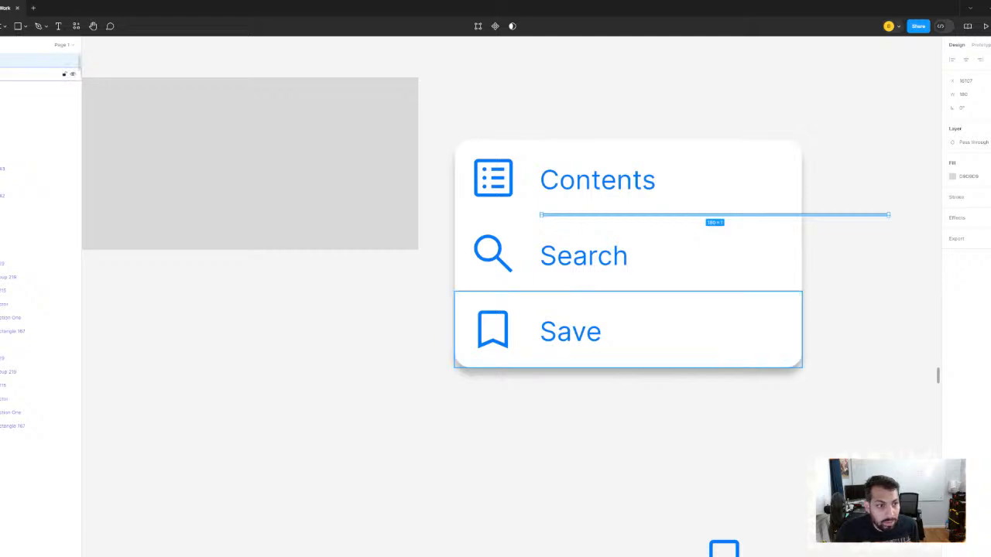
{"action": "left_click", "coordinate": [23, 74], "text": "shift"}
{"action": "left_click", "coordinate": [23, 101]}
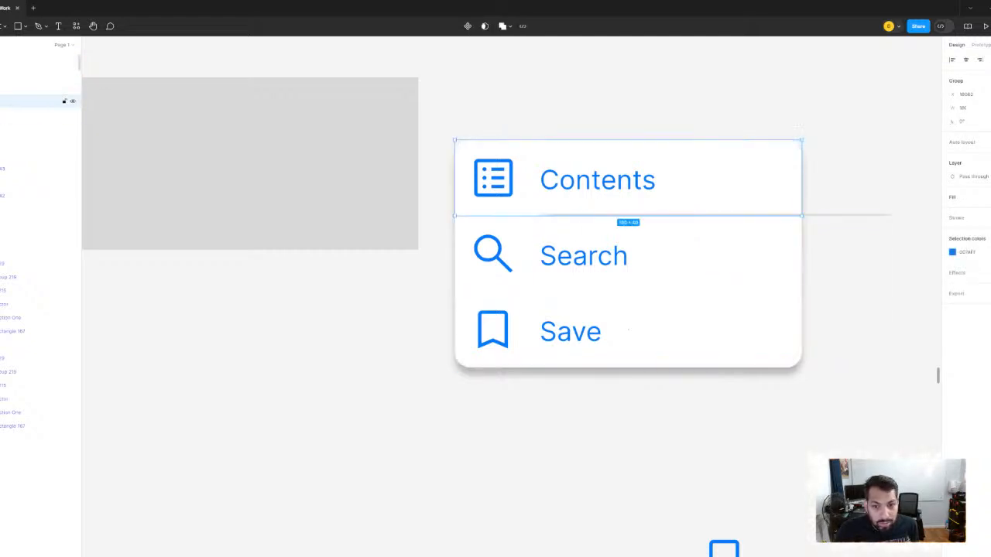
{"action": "left_click", "coordinate": [23, 62], "text": "shift"}
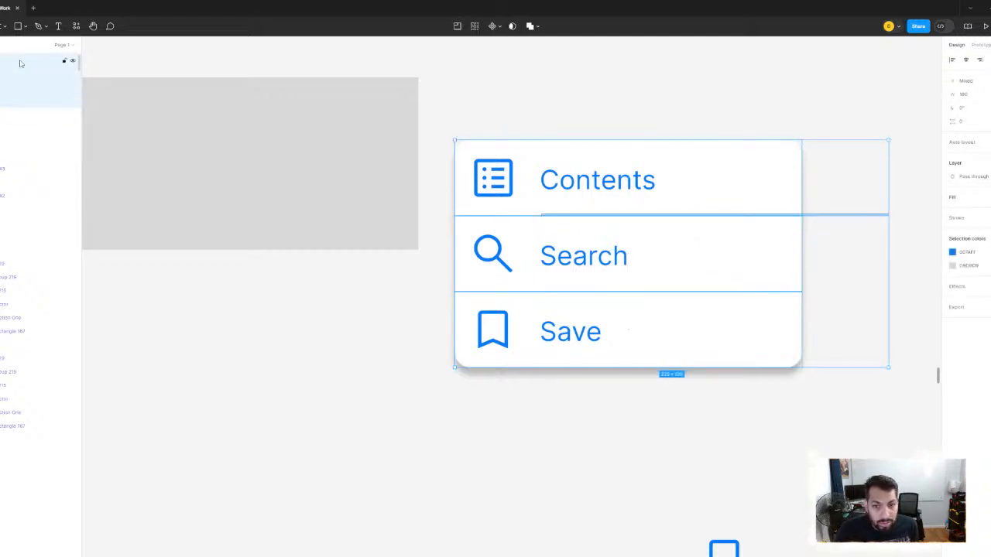
{"action": "left_click", "coordinate": [966, 59]}
{"action": "key", "text": "ctrl+z"}
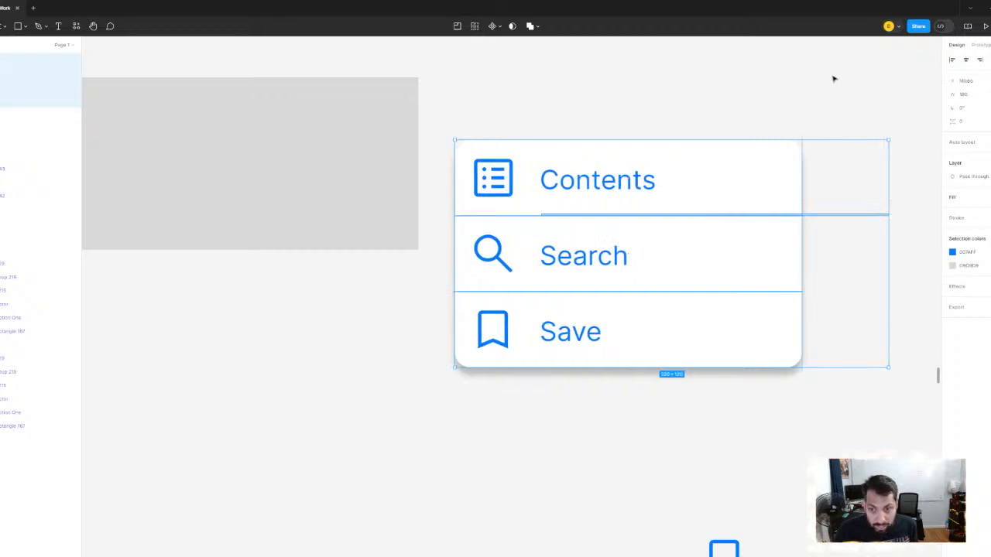
{"action": "left_click", "coordinate": [834, 78]}
- Move the divider line horizontally so it spans the menu card from edge to edge beneath Contents
{"action": "left_click", "coordinate": [869, 216]}
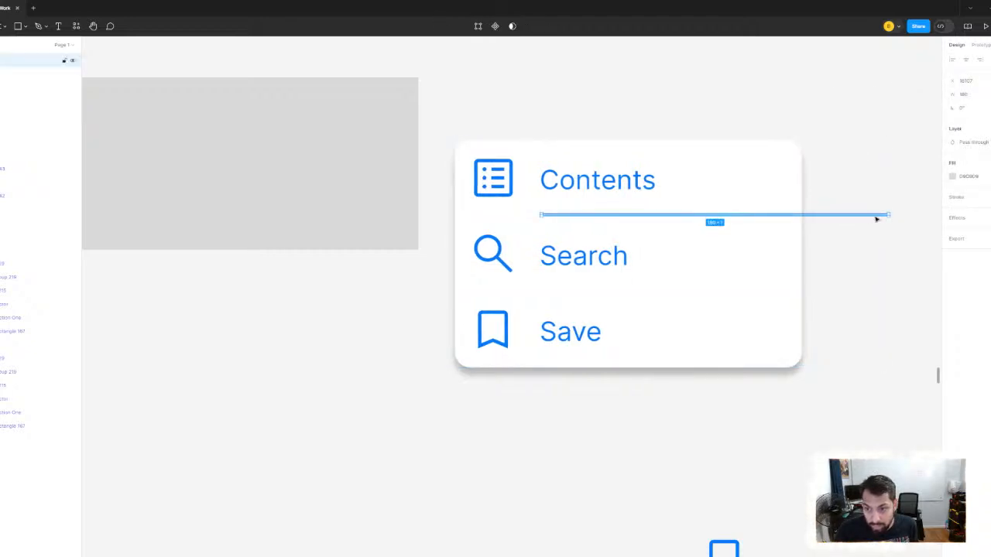
{"action": "left_click_drag", "start_coordinate": [845, 221], "coordinate": [790, 218]}
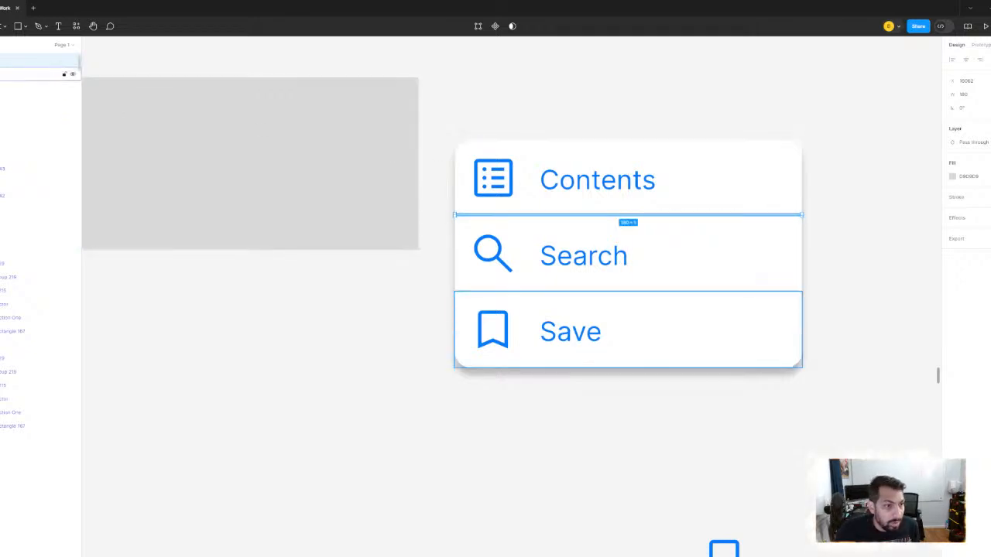
{"action": "left_click", "coordinate": [31, 74]}
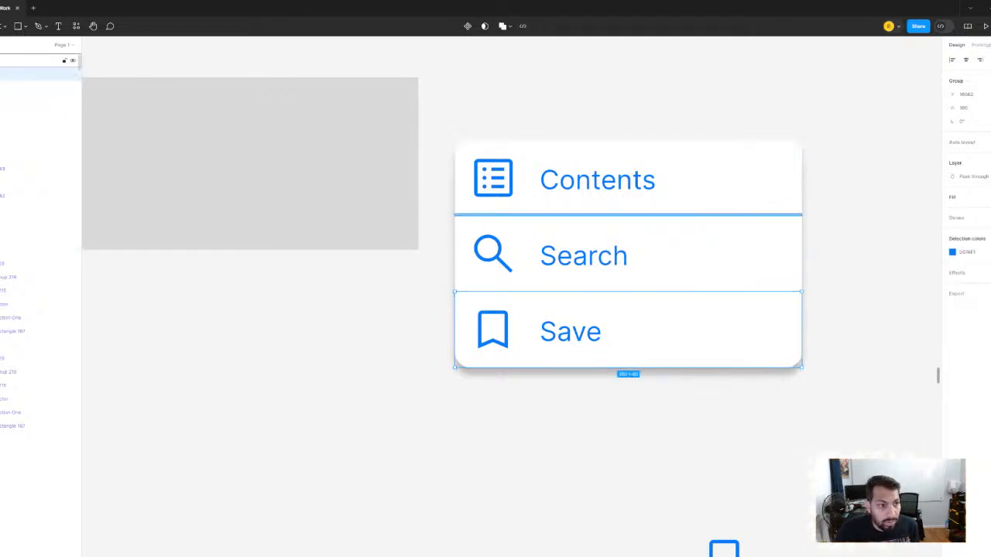
- Duplicate the divider line and place the copy between the Search and Save rows
{"action": "left_click", "coordinate": [31, 60]}
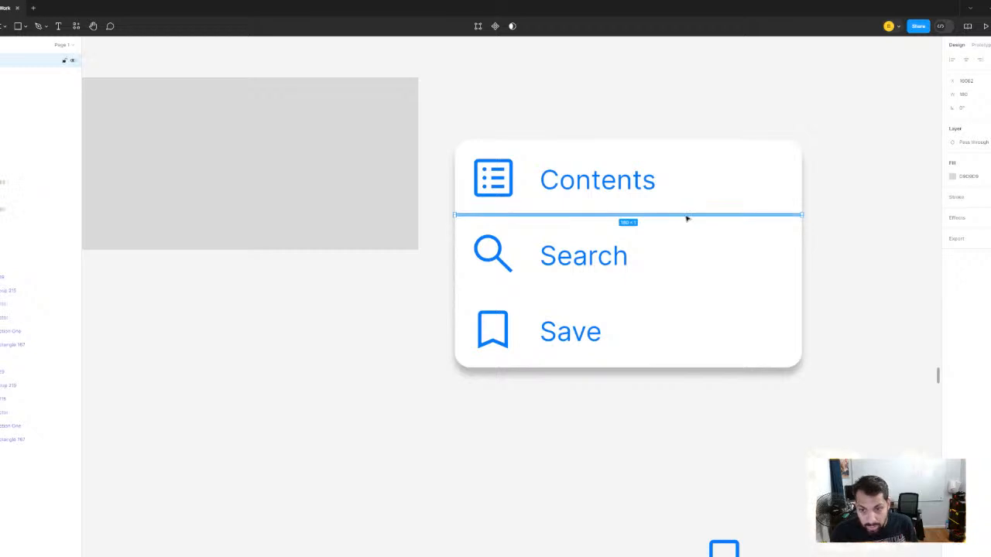
{"action": "left_click_drag", "start_coordinate": [686, 217], "coordinate": [684, 286]}
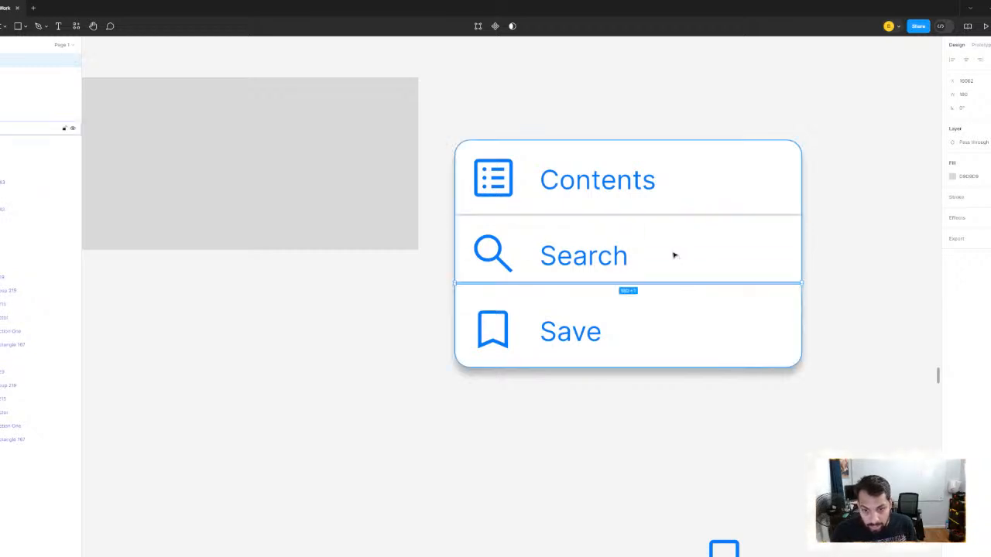
{"action": "scroll", "coordinate": [673, 255], "scroll_direction": "up", "scroll_amount": 3}
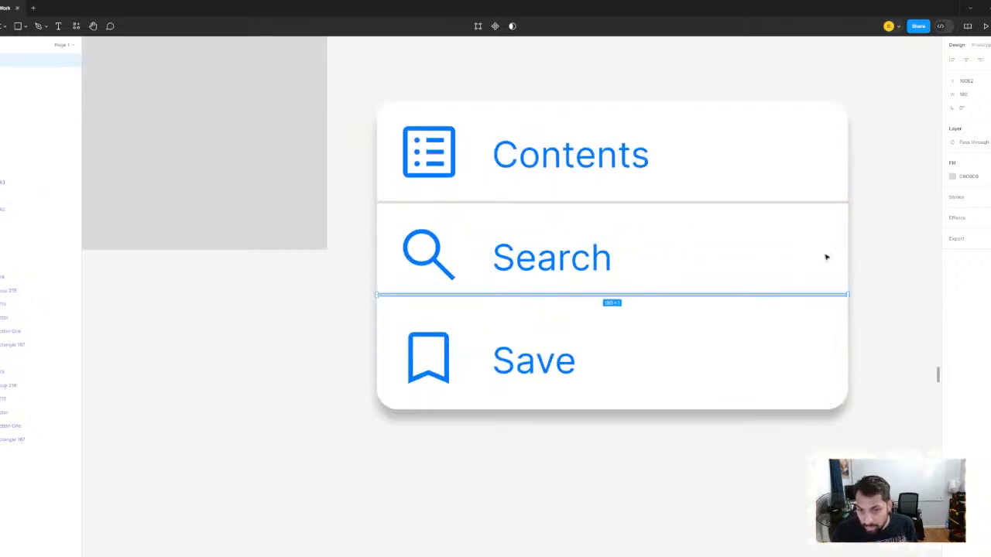
- Seat the second divider on the lower edge of the Search row, hiding the white backing rectangle while positioning and showing it again
{"action": "left_click", "coordinate": [72, 129]}
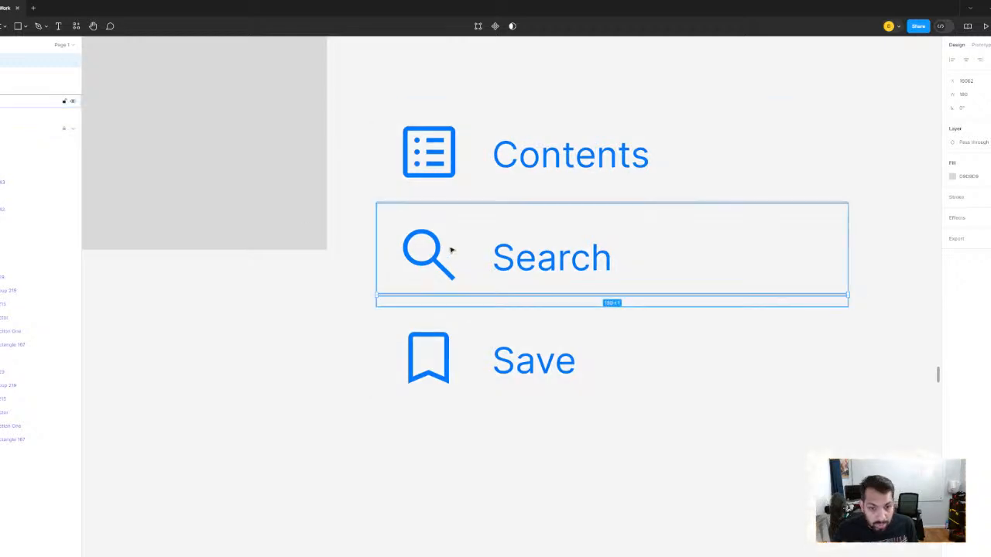
{"action": "left_click_drag", "start_coordinate": [463, 297], "coordinate": [463, 310]}
{"action": "key", "text": "Up"}
{"action": "scroll", "coordinate": [463, 300], "scroll_direction": "up", "scroll_amount": 5}
{"action": "scroll", "coordinate": [496, 269], "scroll_direction": "down", "scroll_amount": 3}
{"action": "scroll", "coordinate": [491, 240], "scroll_direction": "down", "scroll_amount": 5}
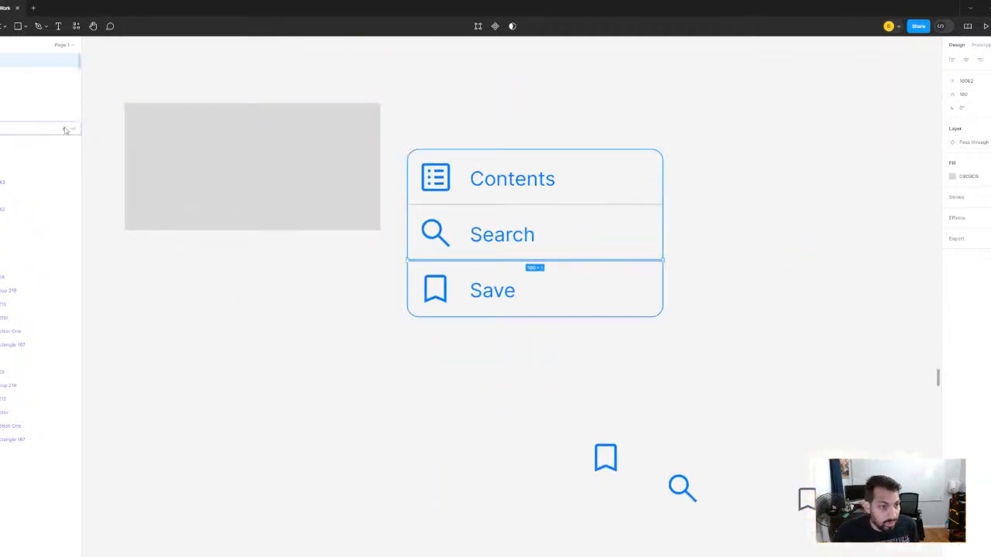
{"action": "left_click", "coordinate": [328, 371]}
{"action": "scroll", "coordinate": [683, 297], "scroll_direction": "down", "scroll_amount": 3}
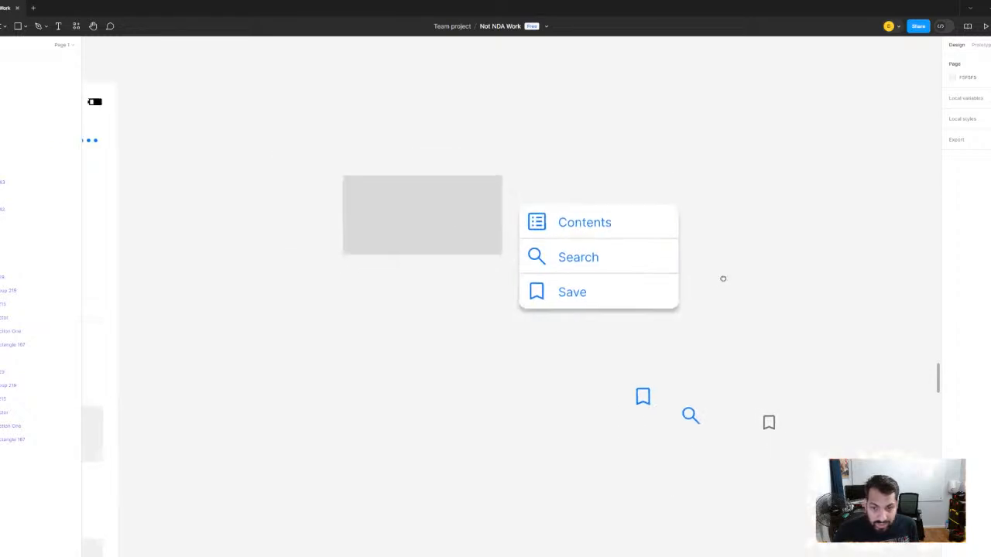
- Group the three menu rows, both dividers and the white backing rectangle together
{"action": "scroll", "coordinate": [712, 285], "scroll_direction": "up", "scroll_amount": 3}
{"action": "left_click_drag", "start_coordinate": [403, 139], "coordinate": [777, 364]}
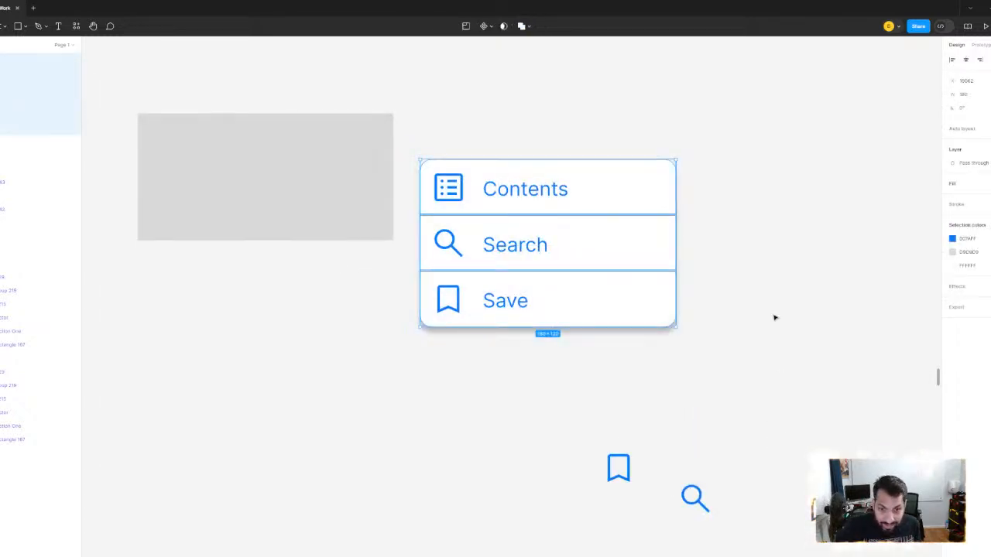
{"action": "key", "text": "ctrl+g"}
- Move the options menu group onto the Gala Apple profile screen, beneath the share and options icons
{"action": "scroll", "coordinate": [588, 245], "scroll_direction": "down", "scroll_amount": 4}
{"action": "left_click_drag", "start_coordinate": [595, 246], "coordinate": [630, 333]}
{"action": "scroll", "coordinate": [809, 237], "scroll_direction": "down", "scroll_amount": 4}
{"action": "scroll", "coordinate": [575, 228], "scroll_direction": "up", "scroll_amount": 8}
{"action": "scroll", "coordinate": [576, 227], "scroll_direction": "up", "scroll_amount": 5}
{"action": "left_click_drag", "start_coordinate": [620, 269], "coordinate": [595, 201]}
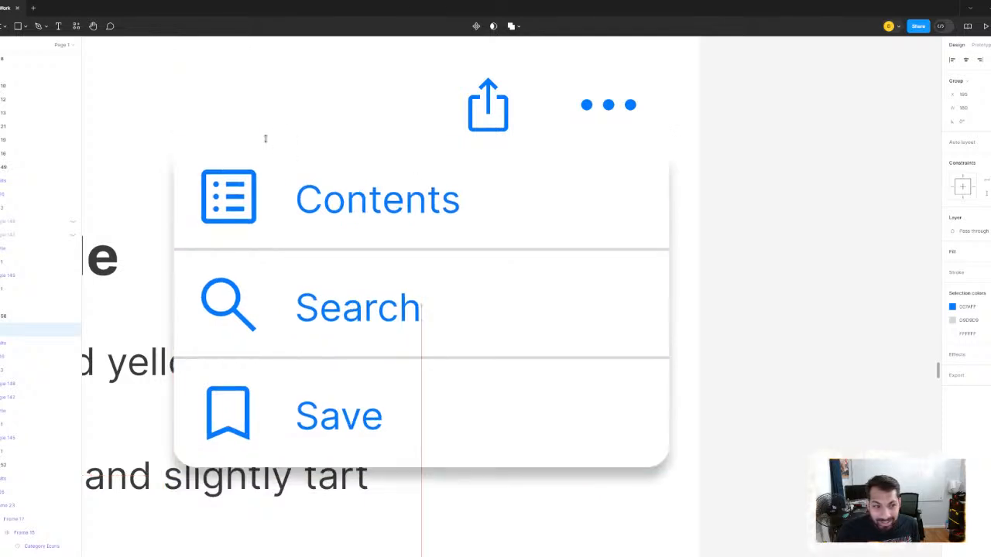
- Nudge the options menu down to the header's lower edge, shift it to X 200, and check its spacing from the screen edge
{"action": "key", "text": "Down"}
{"action": "key", "text": "Down"}
{"action": "key", "text": "Down"}
{"action": "key", "text": "Down"}
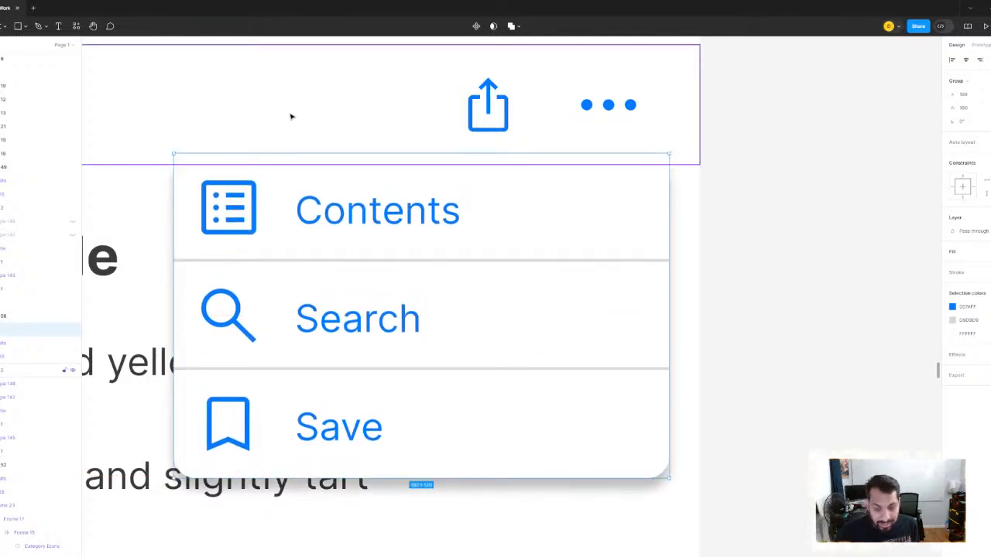
{"action": "key", "text": "Down"}
{"action": "key", "text": "Down"}
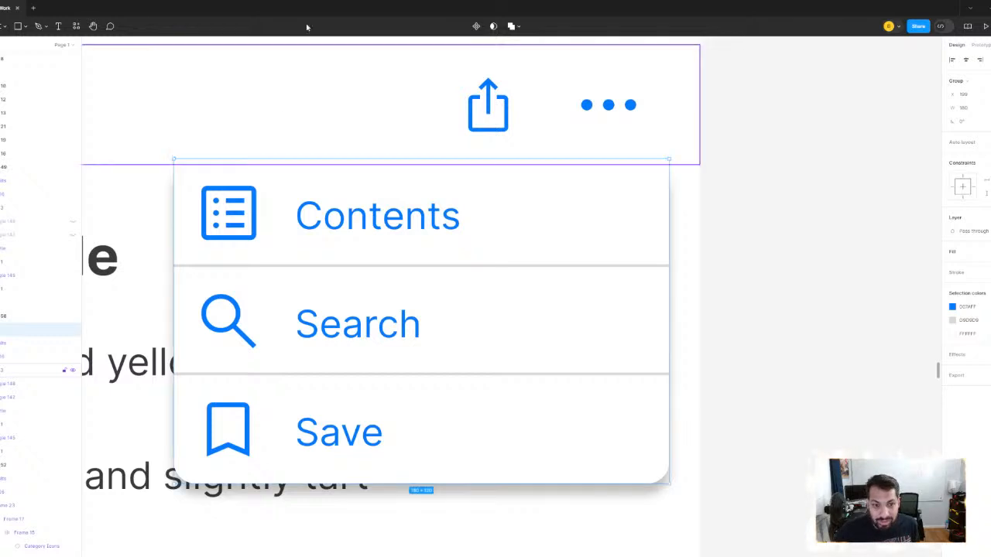
{"action": "key", "text": "Down"}
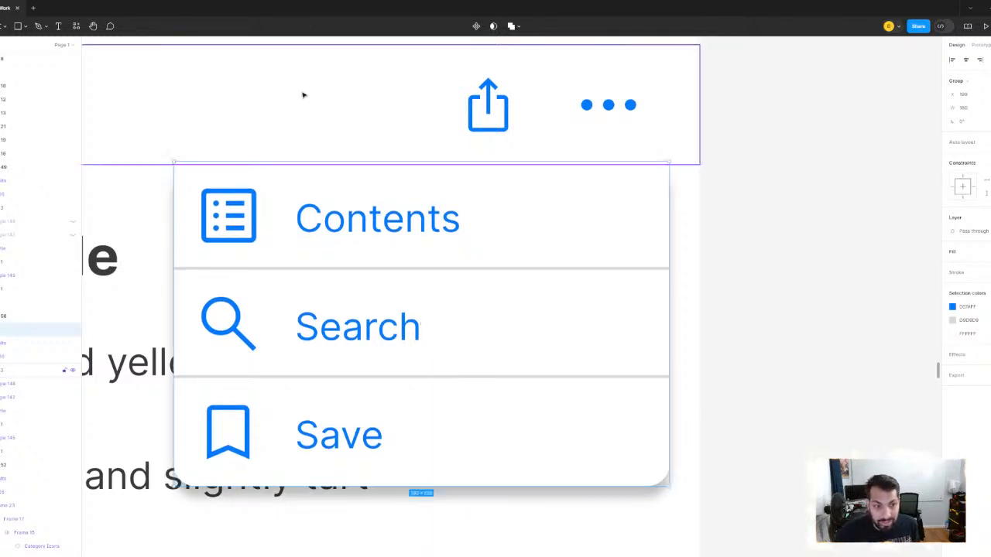
{"action": "key", "text": "Down"}
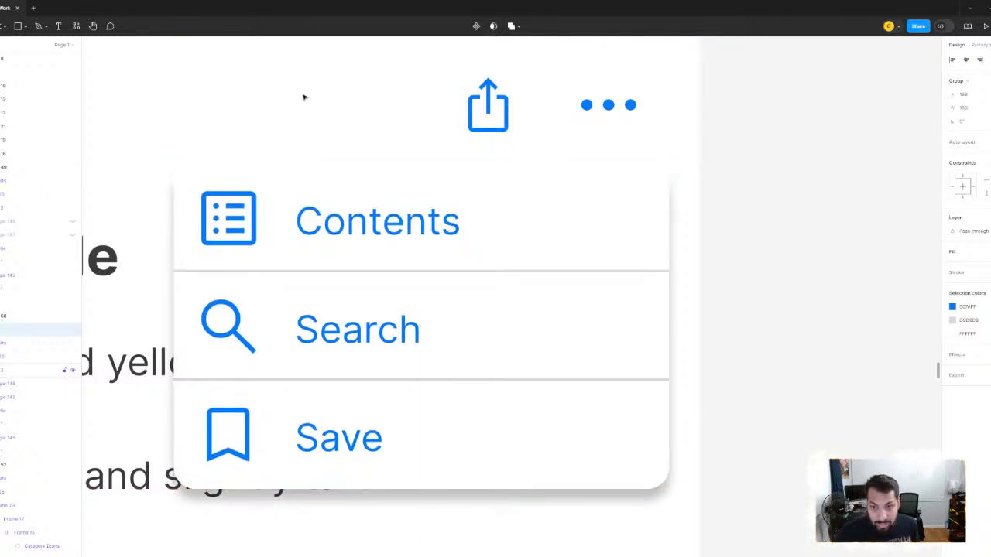
{"action": "scroll", "coordinate": [686, 281], "scroll_direction": "down", "scroll_amount": 3}
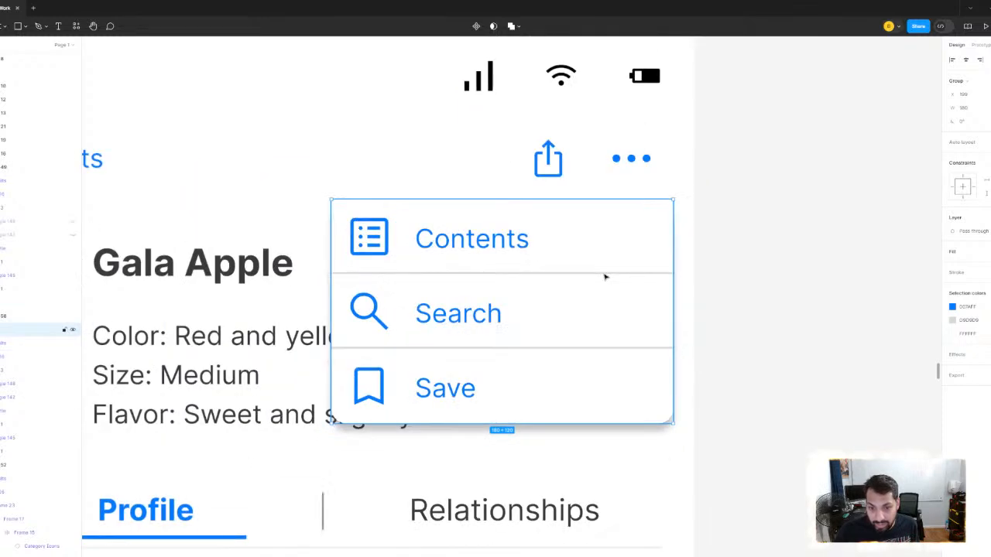
{"action": "mouse_move", "coordinate": [604, 276]}
{"action": "left_mouse_down"}
{"action": "mouse_move", "coordinate": [622, 276]}
{"action": "mouse_move", "coordinate": [597, 278]}
{"action": "mouse_move", "coordinate": [609, 279]}
{"action": "left_mouse_up"}
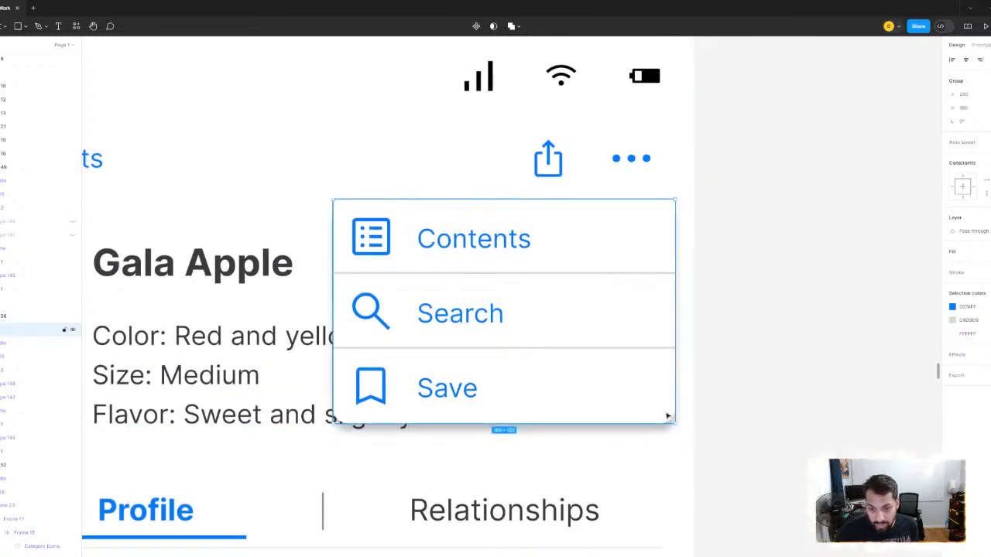
{"action": "key", "text": "alt"}
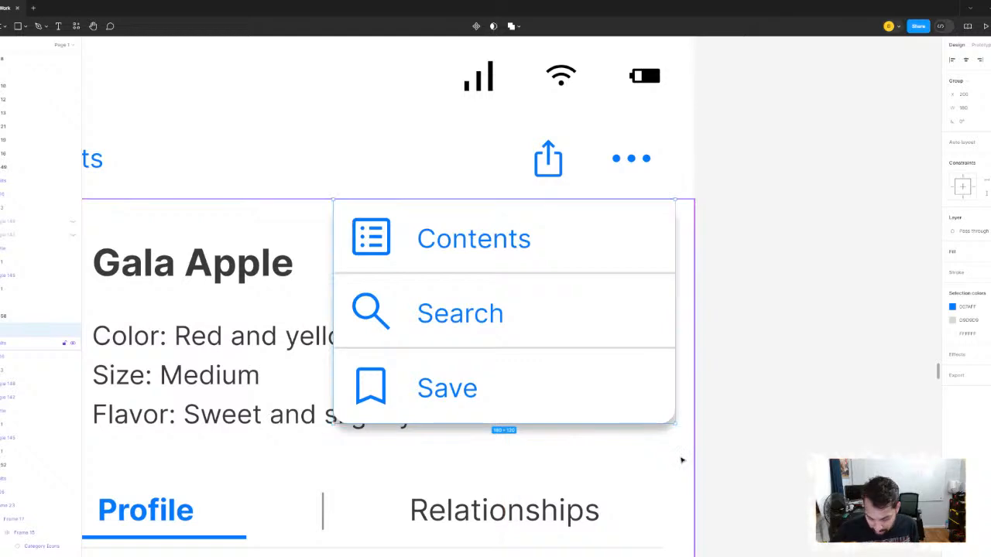
- Nudge the options menu a few pixels left, away from the screen's right edge, check its spacing, and deselect it
{"action": "key", "text": "Left"}
{"action": "key", "text": "Left"}
{"action": "key", "text": "Left"}
{"action": "key", "text": "Left"}
{"action": "key", "text": "Left"}
{"action": "key", "text": "Left"}
{"action": "key", "text": "alt"}
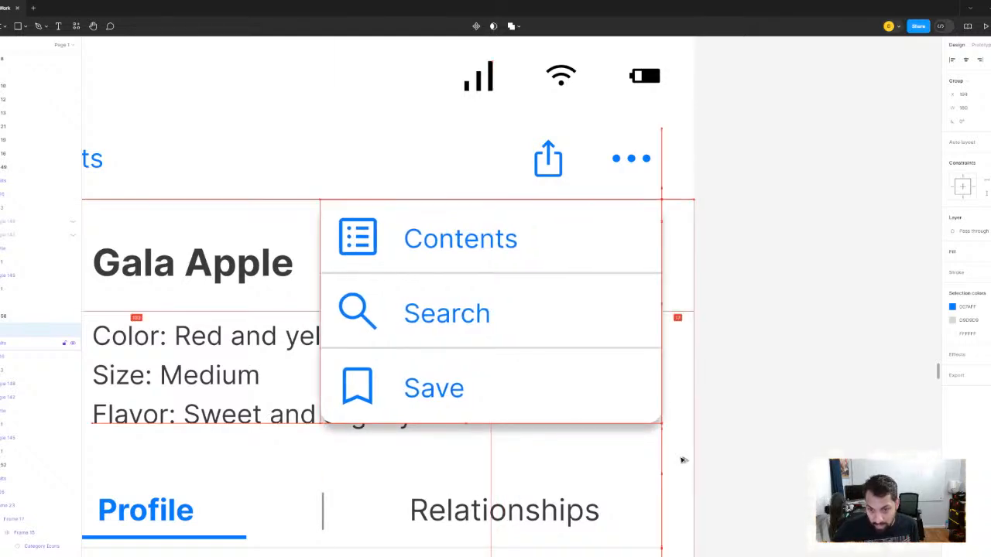
{"action": "scroll", "coordinate": [646, 360], "scroll_direction": "down", "scroll_amount": 5}
{"action": "left_click", "coordinate": [772, 312]}
{"action": "scroll", "coordinate": [772, 312], "scroll_direction": "down", "scroll_amount": 3}
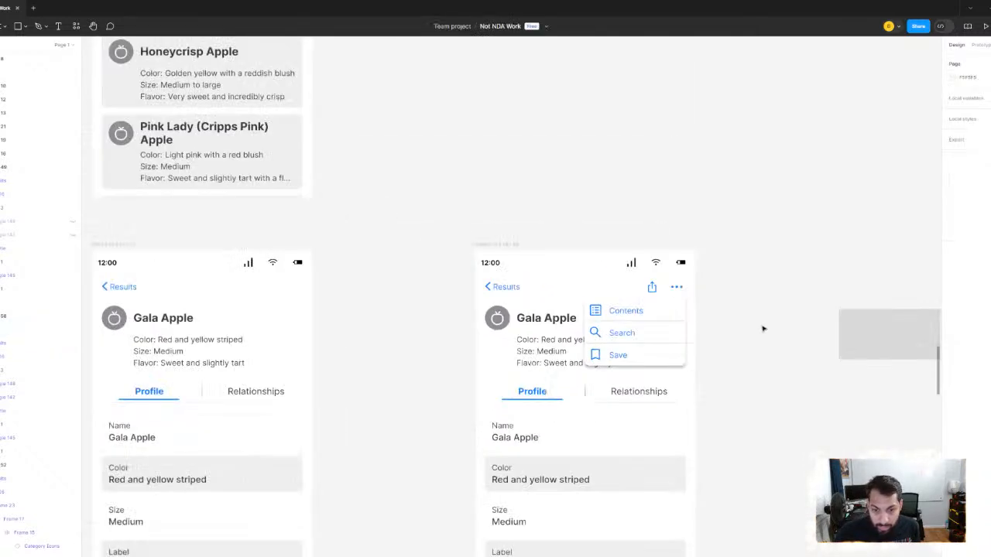
- Delete the leftover gray rectangle and the spare bookmark and search icons beside the improved Gala Apple screen
{"action": "left_click_drag", "start_coordinate": [763, 328], "coordinate": [617, 179]}
{"action": "scroll", "coordinate": [629, 193], "scroll_direction": "down", "scroll_amount": 4}
{"action": "scroll", "coordinate": [597, 183], "scroll_direction": "up", "scroll_amount": 5}
{"action": "scroll", "coordinate": [620, 216], "scroll_direction": "down", "scroll_amount": 2}
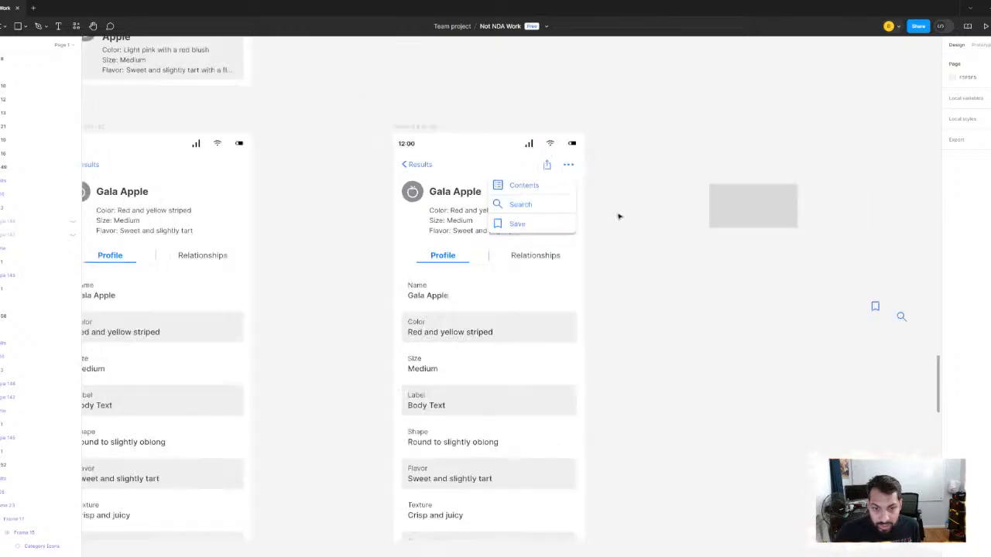
{"action": "scroll", "coordinate": [610, 191], "scroll_direction": "up", "scroll_amount": 6}
{"action": "scroll", "coordinate": [610, 191], "scroll_direction": "down", "scroll_amount": 5}
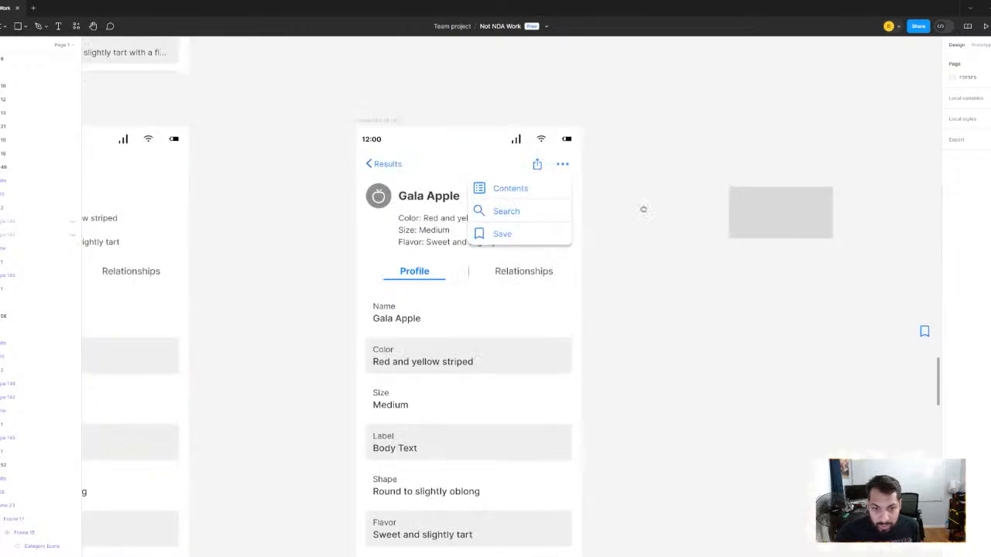
{"action": "scroll", "coordinate": [647, 203], "scroll_direction": "down", "scroll_amount": 1}
{"action": "left_click_drag", "start_coordinate": [653, 183], "coordinate": [580, 235]}
{"action": "scroll", "coordinate": [736, 206], "scroll_direction": "down", "scroll_amount": 2}
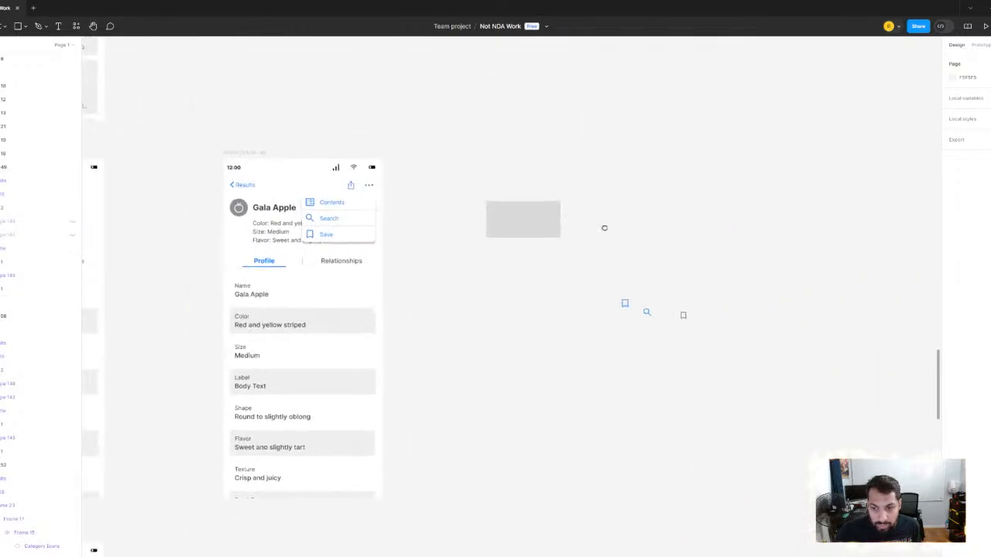
{"action": "left_click_drag", "start_coordinate": [474, 170], "coordinate": [733, 392]}
{"action": "key", "text": "Delete"}
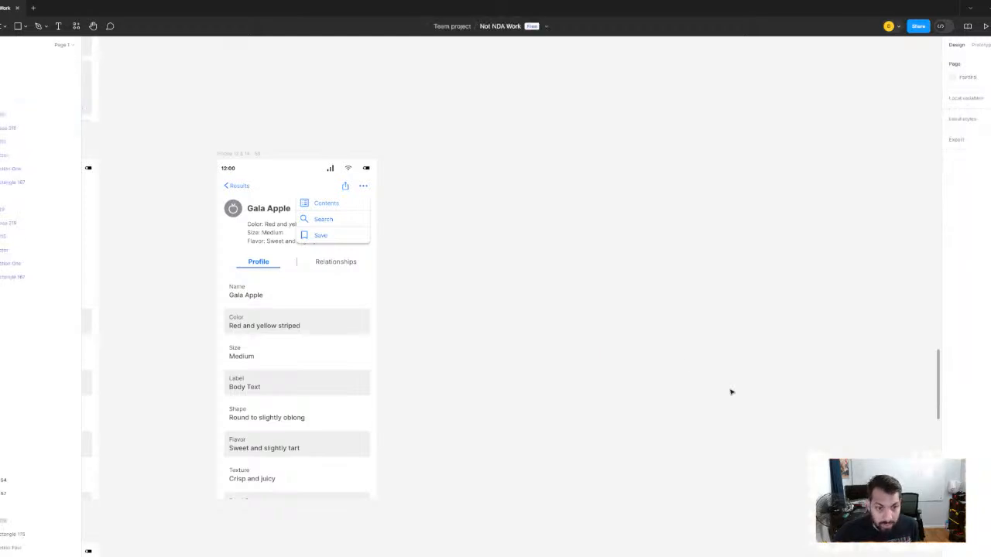
{"action": "scroll", "coordinate": [403, 247], "scroll_direction": "down", "scroll_amount": 4}
{"action": "scroll", "coordinate": [706, 238], "scroll_direction": "up", "scroll_amount": 3}
{"action": "scroll", "coordinate": [677, 212], "scroll_direction": "up", "scroll_amount": 5}
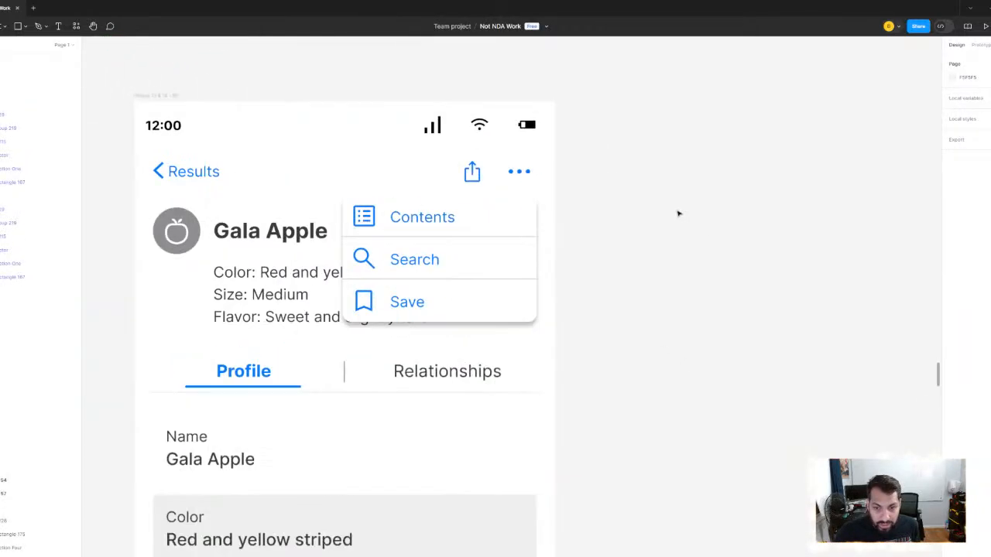
{"action": "scroll", "coordinate": [693, 184], "scroll_direction": "down", "scroll_amount": 4}
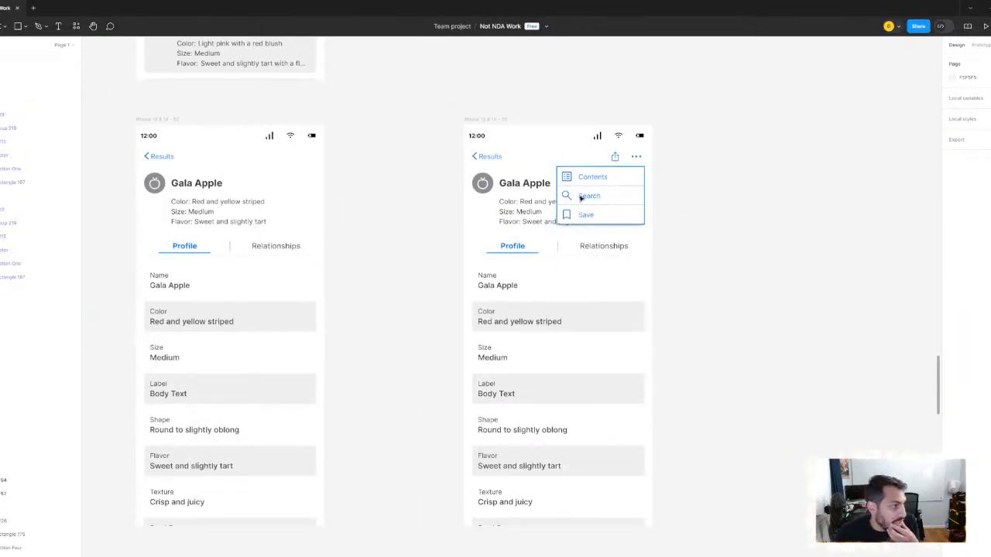
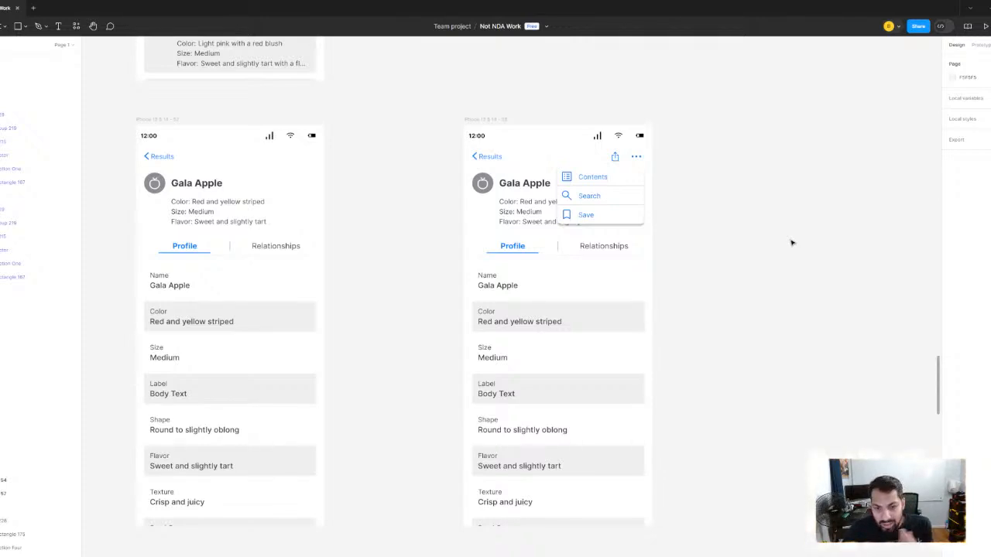
- Shift the improved Gala Apple screen slightly to the right, farther from the original profile screen
{"action": "scroll", "coordinate": [744, 193], "scroll_direction": "down", "scroll_amount": 4}
{"action": "scroll", "coordinate": [704, 186], "scroll_direction": "up", "scroll_amount": 2}
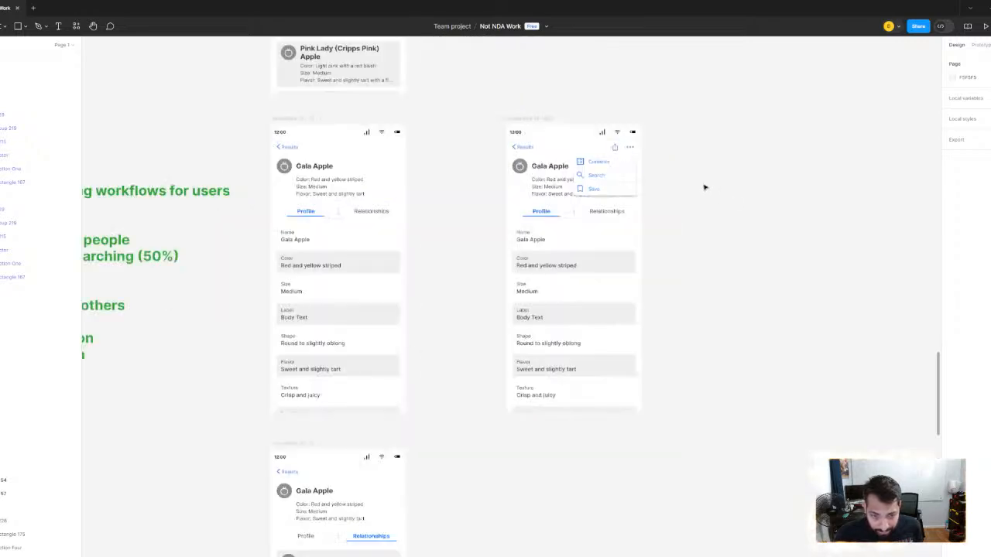
{"action": "scroll", "coordinate": [615, 178], "scroll_direction": "up", "scroll_amount": 2}
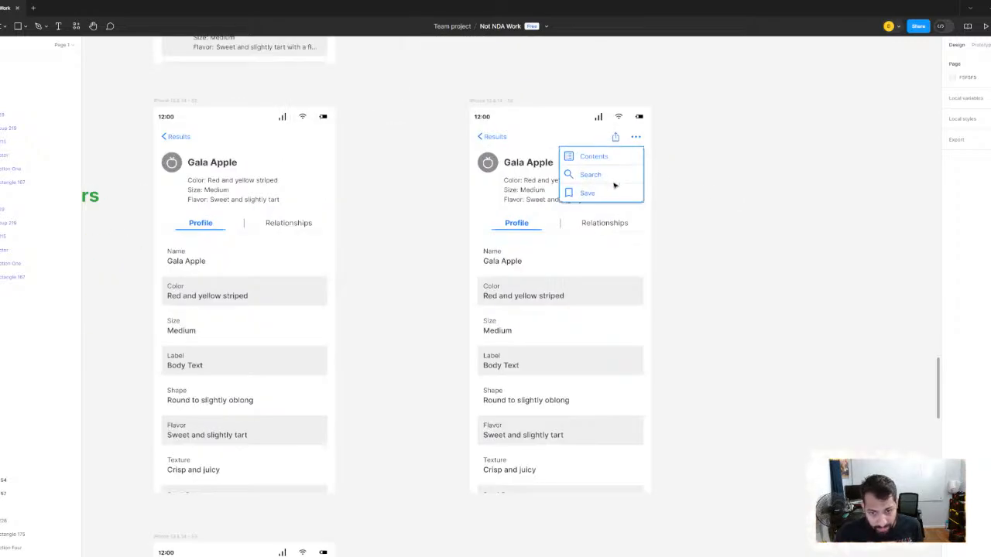
{"action": "left_click", "coordinate": [614, 183]}
{"action": "scroll", "coordinate": [765, 242], "scroll_direction": "down", "scroll_amount": 5}
{"action": "left_click_drag", "start_coordinate": [777, 247], "coordinate": [619, 283]}
{"action": "scroll", "coordinate": [651, 260], "scroll_direction": "up", "scroll_amount": 2}
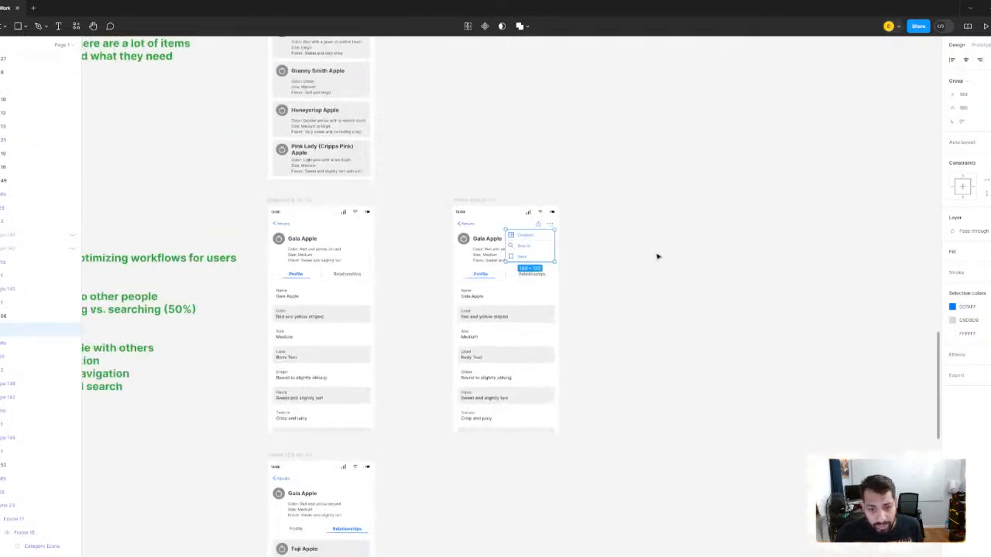
{"action": "scroll", "coordinate": [675, 249], "scroll_direction": "down", "scroll_amount": 5}
{"action": "scroll", "coordinate": [671, 248], "scroll_direction": "up", "scroll_amount": 2}
{"action": "left_click", "coordinate": [666, 261]}
{"action": "scroll", "coordinate": [658, 261], "scroll_direction": "up", "scroll_amount": 2}
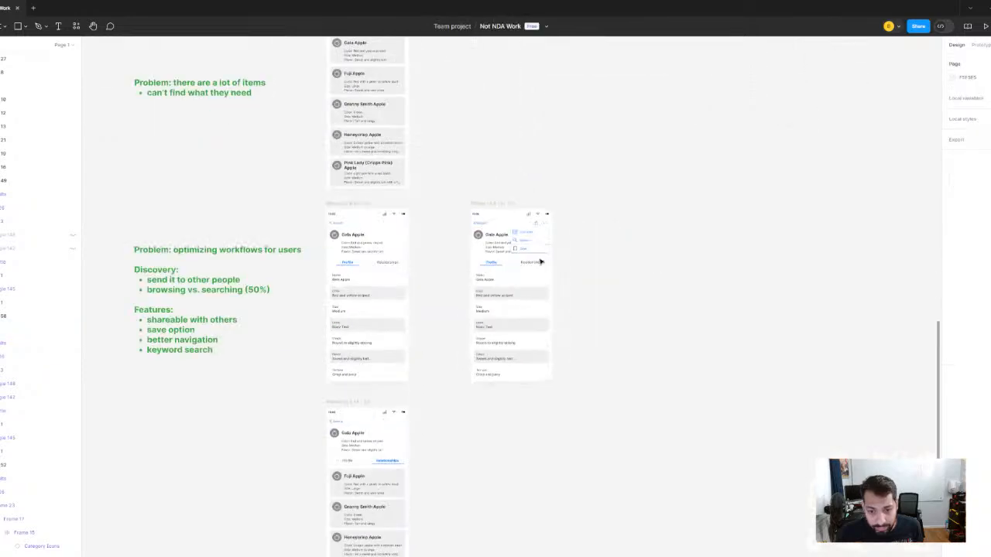
{"action": "left_click_drag", "start_coordinate": [492, 209], "coordinate": [509, 209]}
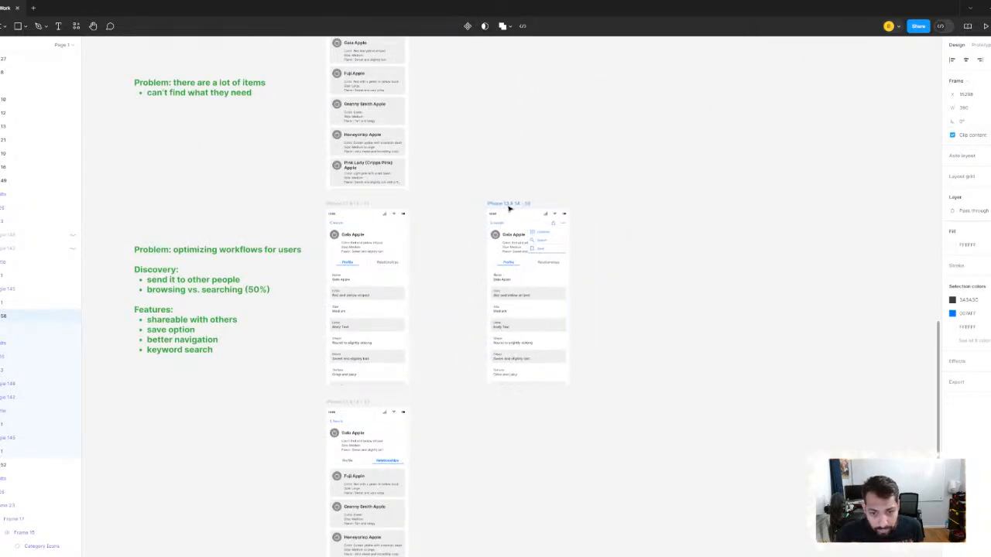
- Copy the pair of yellow stars above the Long Form Search screen with collapsible sections
{"action": "scroll", "coordinate": [595, 184], "scroll_direction": "down", "scroll_amount": 3}
{"action": "scroll", "coordinate": [619, 170], "scroll_direction": "up", "scroll_amount": 5}
{"action": "scroll", "coordinate": [599, 163], "scroll_direction": "up", "scroll_amount": 3}
{"action": "scroll", "coordinate": [541, 178], "scroll_direction": "down", "scroll_amount": 1}
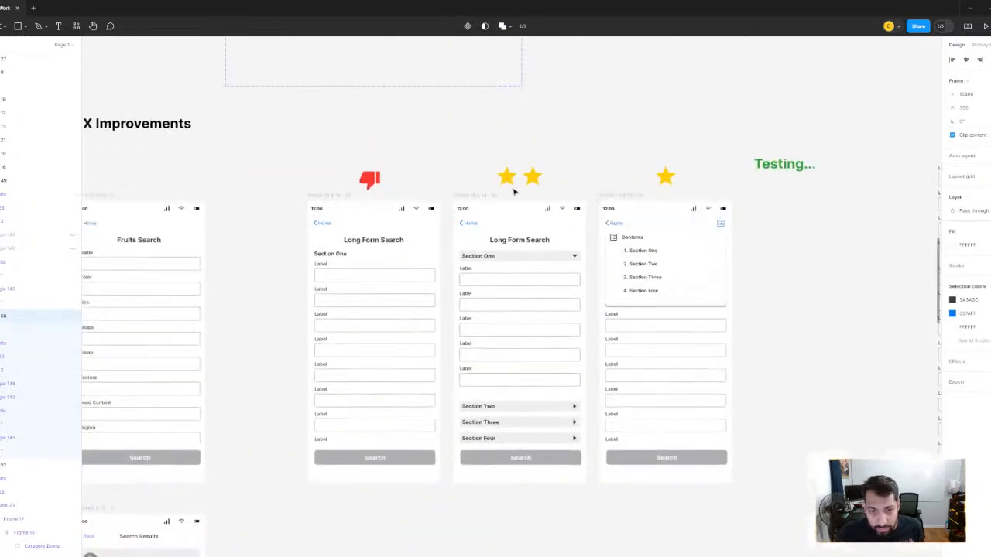
{"action": "left_click", "coordinate": [507, 178]}
{"action": "left_click", "coordinate": [534, 178], "text": "shift"}
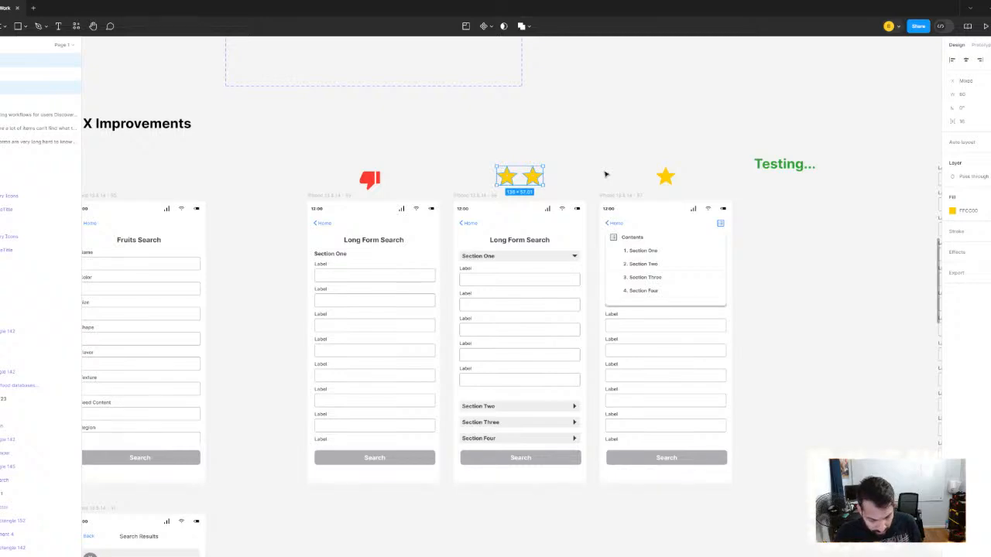
- Paste the two yellow stars, place them above the improved Gala Apple screen, and deselect them
{"action": "scroll", "coordinate": [627, 170], "scroll_direction": "down", "scroll_amount": 4}
{"action": "scroll", "coordinate": [612, 178], "scroll_direction": "down", "scroll_amount": 2}
{"action": "scroll", "coordinate": [600, 181], "scroll_direction": "up", "scroll_amount": 3}
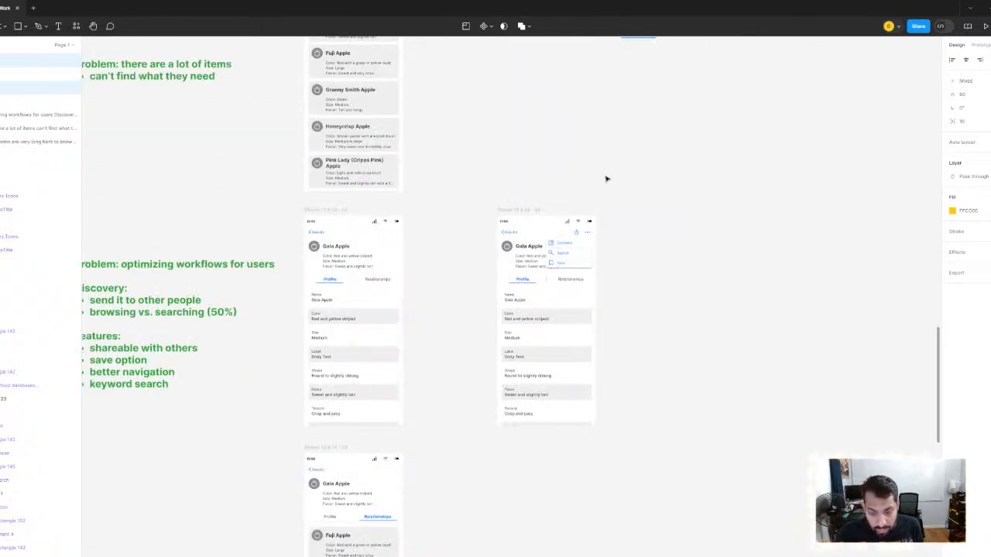
{"action": "left_click", "coordinate": [607, 178]}
{"action": "key", "text": "ctrl+v"}
{"action": "scroll", "coordinate": [603, 176], "scroll_direction": "up", "scroll_amount": 5}
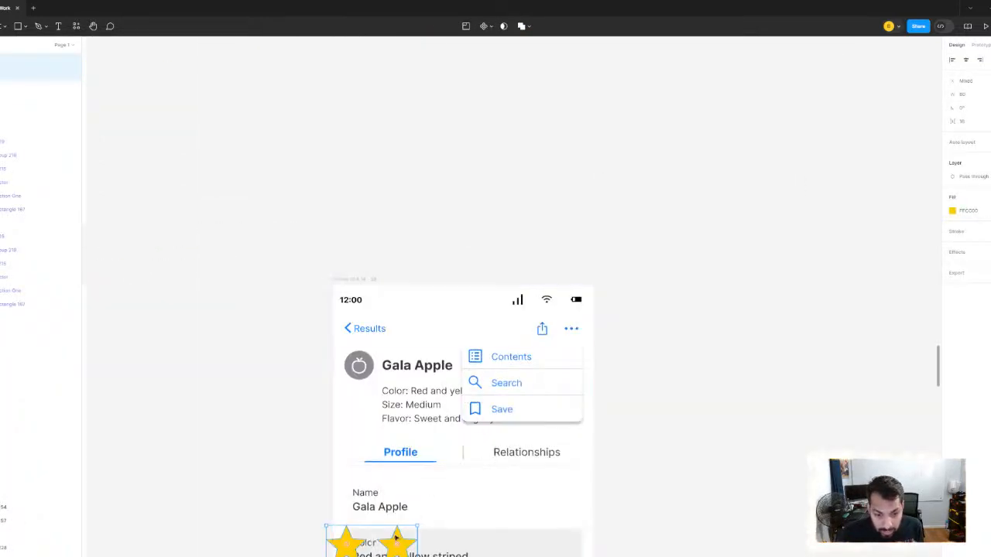
{"action": "left_click_drag", "start_coordinate": [396, 520], "coordinate": [488, 216]}
{"action": "scroll", "coordinate": [676, 326], "scroll_direction": "down", "scroll_amount": 5}
{"action": "left_click", "coordinate": [689, 349]}
{"action": "scroll", "coordinate": [689, 350], "scroll_direction": "up", "scroll_amount": 3}
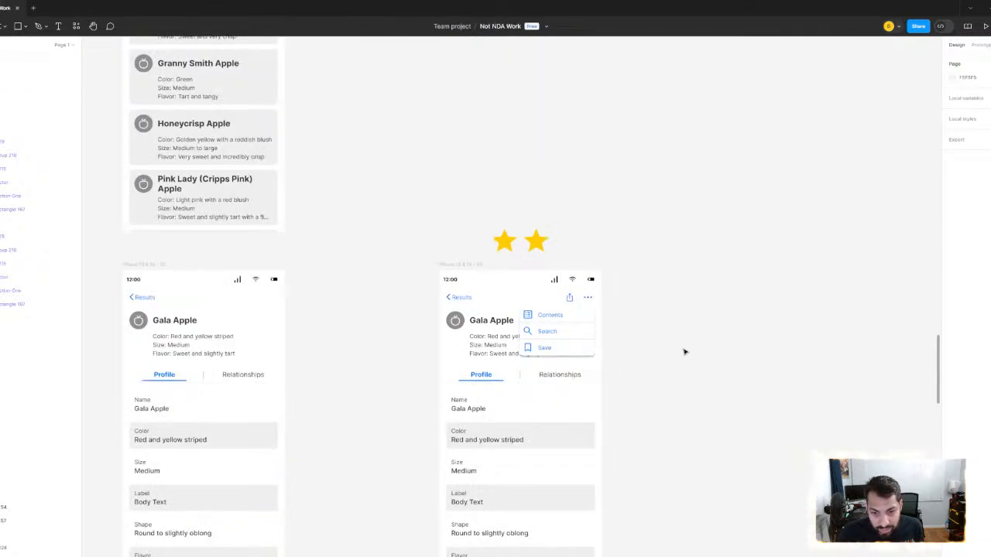
{"action": "left_click_drag", "start_coordinate": [686, 351], "coordinate": [672, 251]}
{"action": "scroll", "coordinate": [672, 253], "scroll_direction": "down", "scroll_amount": 2}
{"action": "scroll", "coordinate": [706, 325], "scroll_direction": "down", "scroll_amount": 5}
{"action": "scroll", "coordinate": [666, 343], "scroll_direction": "up", "scroll_amount": 3}
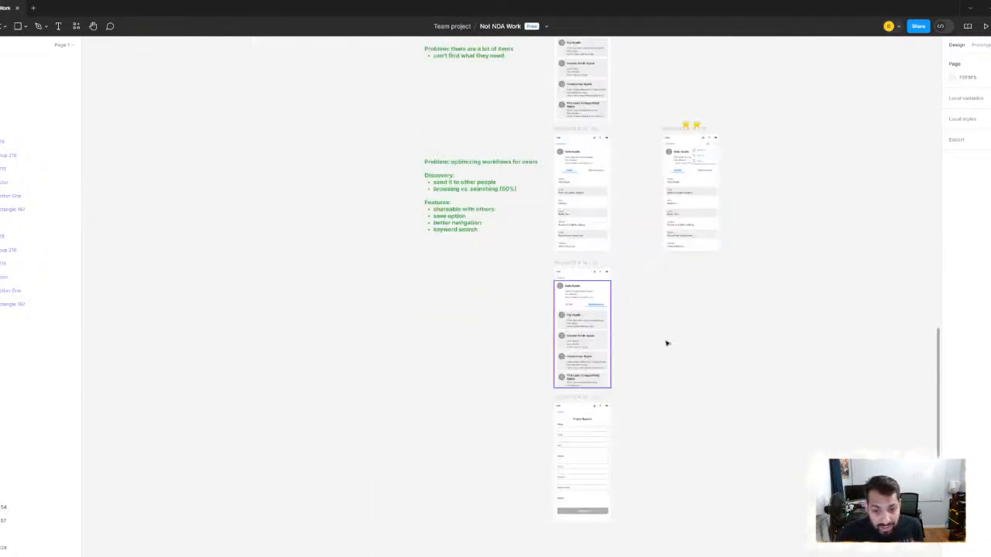
{"action": "scroll", "coordinate": [675, 349], "scroll_direction": "up", "scroll_amount": 4}
{"action": "scroll", "coordinate": [647, 296], "scroll_direction": "down", "scroll_amount": 4}
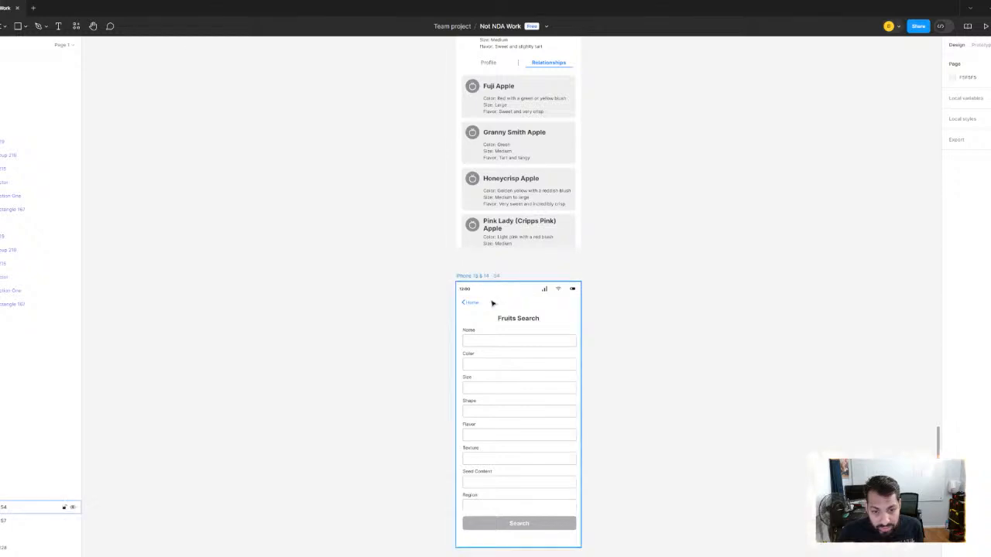
{"action": "left_click", "coordinate": [513, 321]}
{"action": "double_click", "coordinate": [514, 320]}
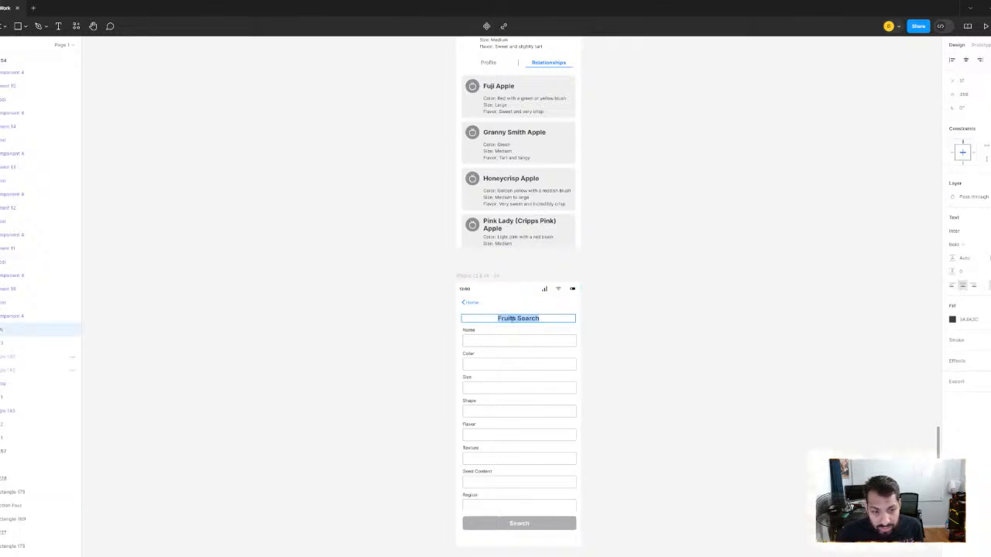
{"action": "key", "text": "Escape"}
- Duplicate the workflow optimization notes straight down beside the Relationships screen and fade the copy by lowering its fill opacity
{"action": "scroll", "coordinate": [682, 407], "scroll_direction": "down", "scroll_amount": 5}
{"action": "scroll", "coordinate": [452, 243], "scroll_direction": "up", "scroll_amount": 2}
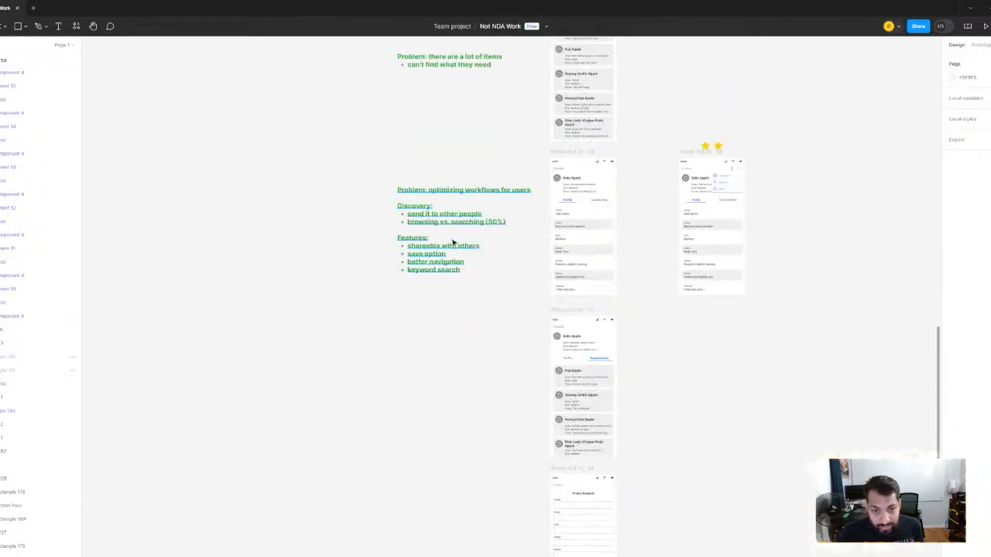
{"action": "left_click", "coordinate": [471, 254]}
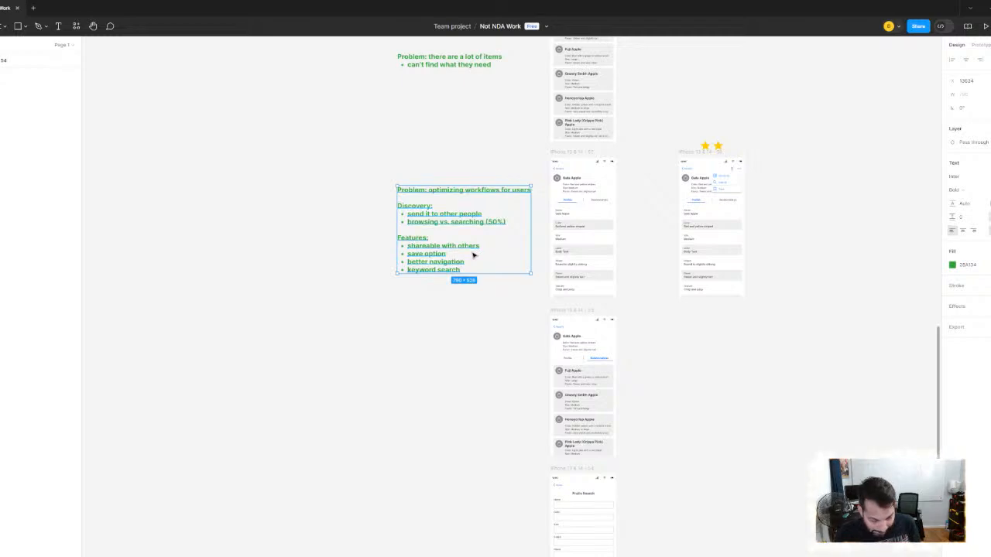
{"action": "left_click_drag", "start_coordinate": [460, 243], "coordinate": [450, 383]}
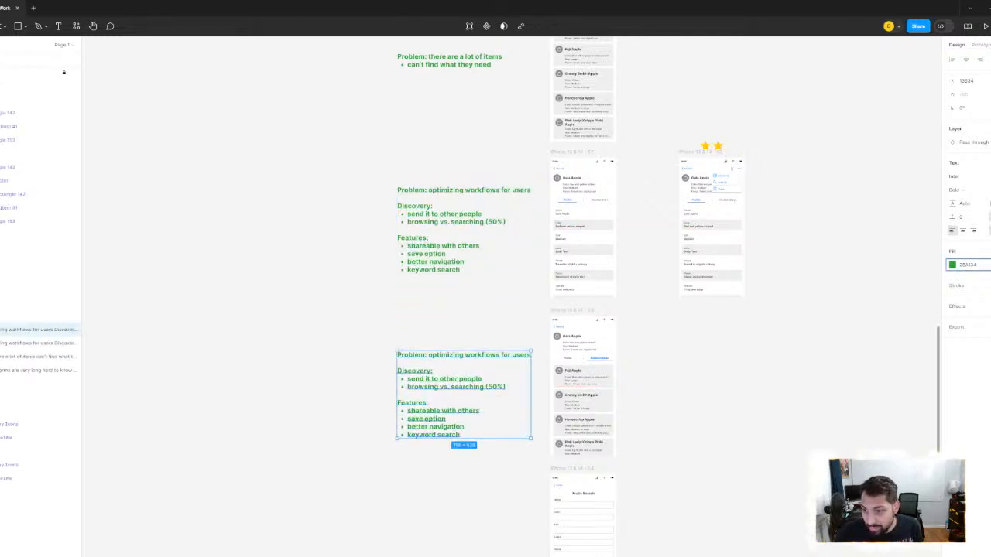
{"action": "key", "text": "Return"}
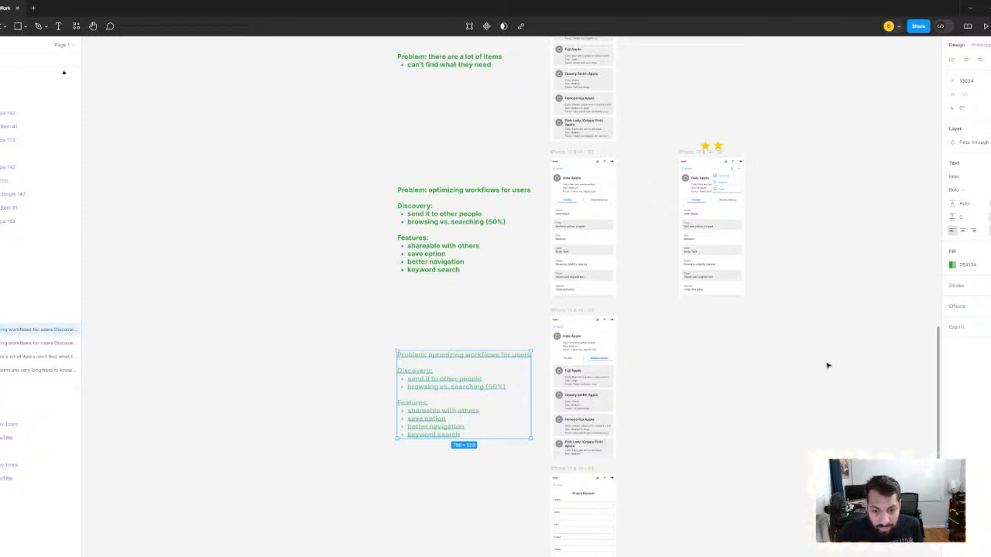
{"action": "left_click", "coordinate": [827, 366]}
- Examine the faded notes copy, the Gala Apple Relationships screen and the search form beneath it
{"action": "scroll", "coordinate": [655, 208], "scroll_direction": "down", "scroll_amount": 2}
{"action": "scroll", "coordinate": [609, 209], "scroll_direction": "up", "scroll_amount": 3}
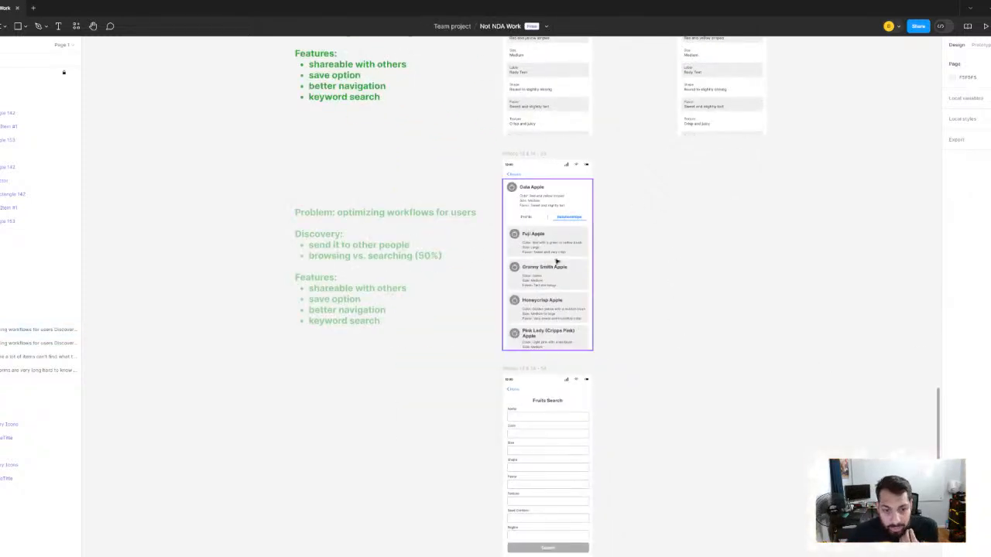
{"action": "left_click", "coordinate": [381, 257]}
{"action": "scroll", "coordinate": [611, 260], "scroll_direction": "up", "scroll_amount": 3}
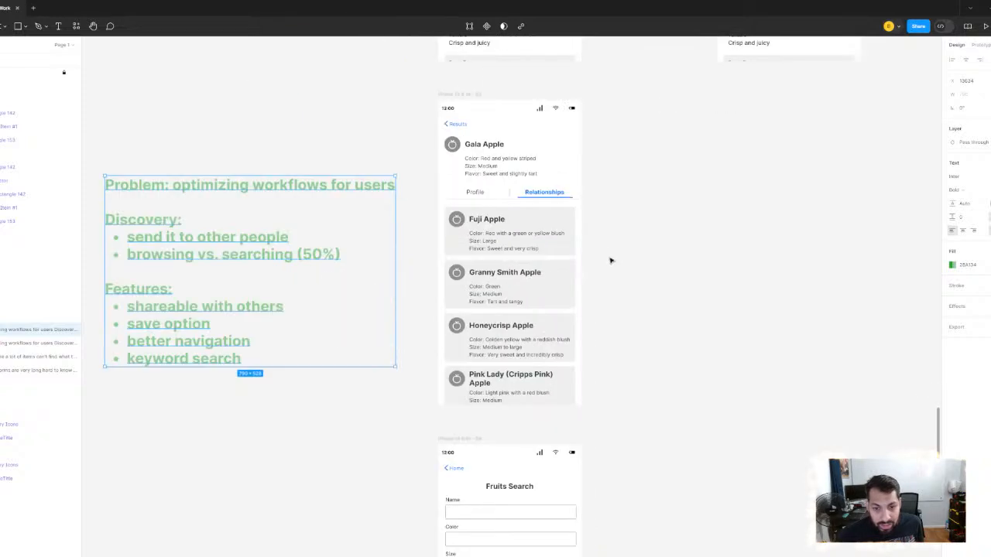
{"action": "left_click_drag", "start_coordinate": [611, 261], "coordinate": [641, 281]}
{"action": "scroll", "coordinate": [641, 281], "scroll_direction": "down", "scroll_amount": 5}
{"action": "left_click_drag", "start_coordinate": [620, 351], "coordinate": [593, 250]}
{"action": "scroll", "coordinate": [592, 253], "scroll_direction": "up", "scroll_amount": 3}
{"action": "scroll", "coordinate": [544, 232], "scroll_direction": "up", "scroll_amount": 3}
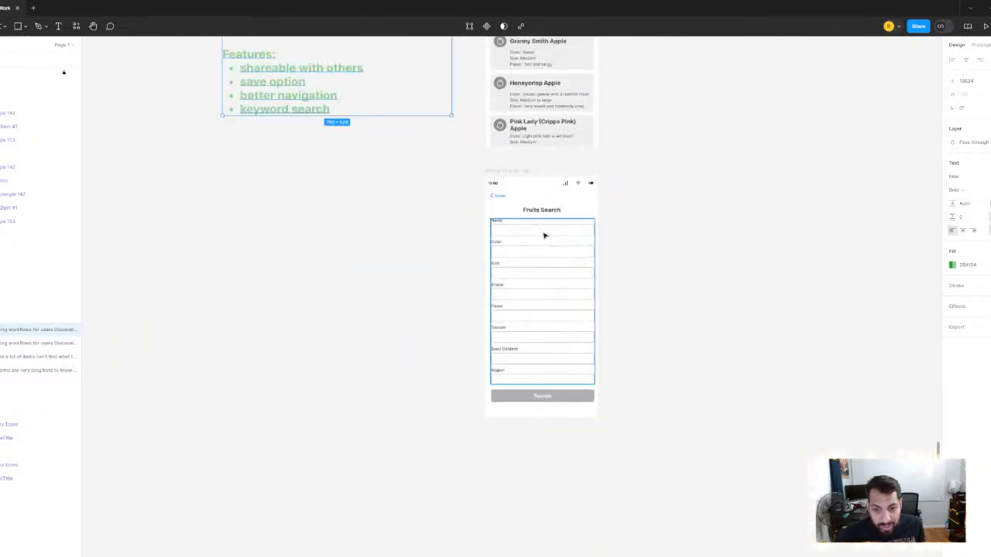
- Retitle the search form beneath the Relationships screen as "Super Search" and deselect it
{"action": "left_click", "coordinate": [541, 207]}
{"action": "double_click", "coordinate": [541, 206]}
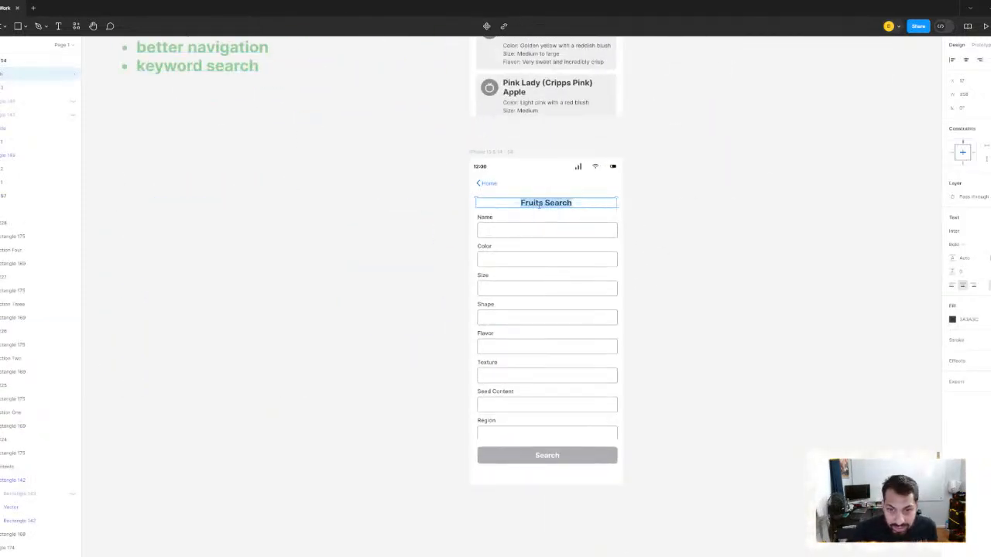
{"action": "type", "text": "Super"}
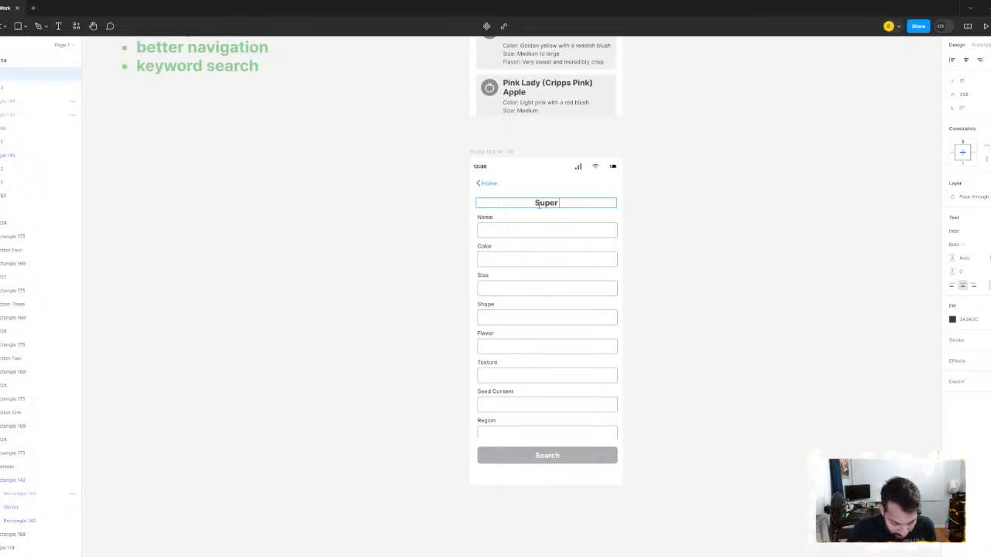
{"action": "type", "text": " earch"}
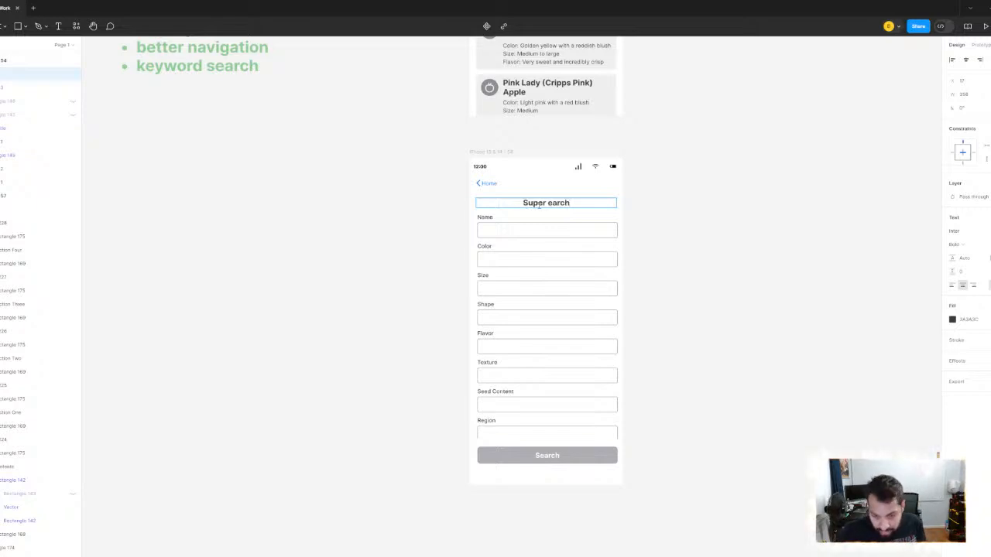
{"action": "key", "text": "BackSpace"}
{"action": "key", "text": "BackSpace"}
{"action": "key", "text": "BackSpace"}
{"action": "key", "text": "BackSpace"}
{"action": "key", "text": "BackSpace"}
{"action": "type", "text": "S"}
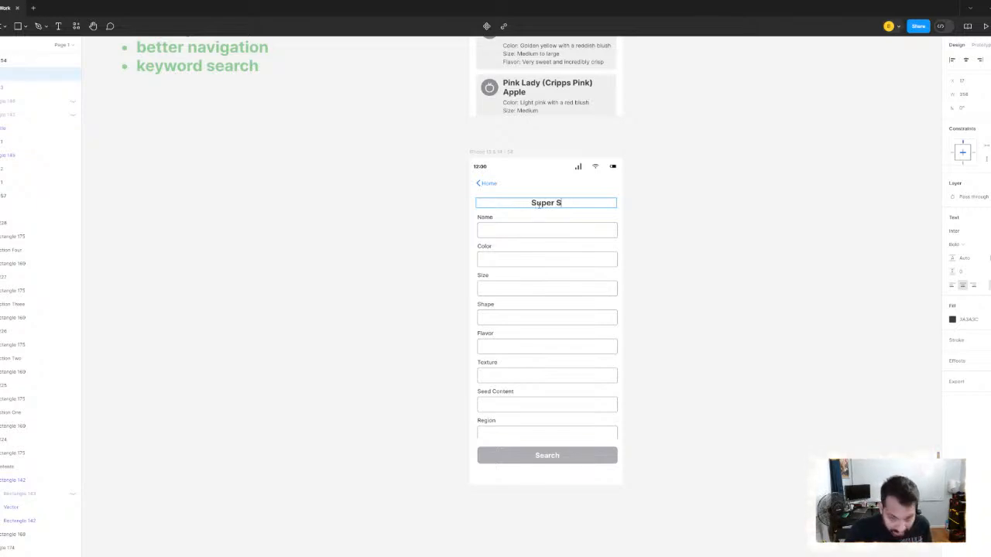
{"action": "type", "text": "earch"}
{"action": "key", "text": "Escape"}
{"action": "left_click", "coordinate": [789, 230]}
- Review the problem notes and screens across the UX Improvements section, then the earlier user flow and mid-fidelity screens
{"action": "scroll", "coordinate": [774, 271], "scroll_direction": "down", "scroll_amount": 3}
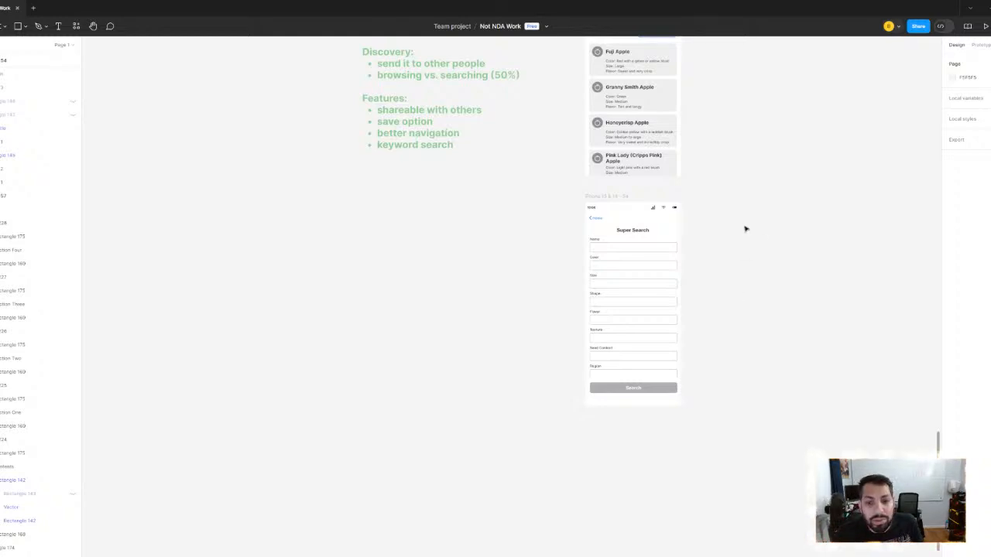
{"action": "scroll", "coordinate": [649, 371], "scroll_direction": "down", "scroll_amount": 5}
{"action": "scroll", "coordinate": [549, 294], "scroll_direction": "up", "scroll_amount": 3}
{"action": "left_click", "coordinate": [576, 280]}
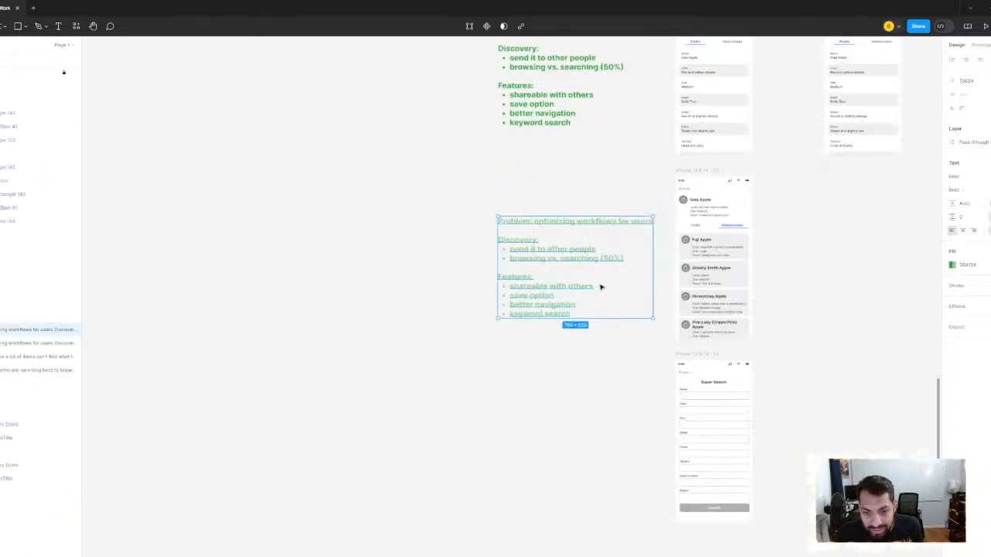
{"action": "scroll", "coordinate": [602, 285], "scroll_direction": "down", "scroll_amount": 2}
{"action": "scroll", "coordinate": [717, 249], "scroll_direction": "down", "scroll_amount": 3}
{"action": "left_click_drag", "start_coordinate": [717, 250], "coordinate": [638, 378]}
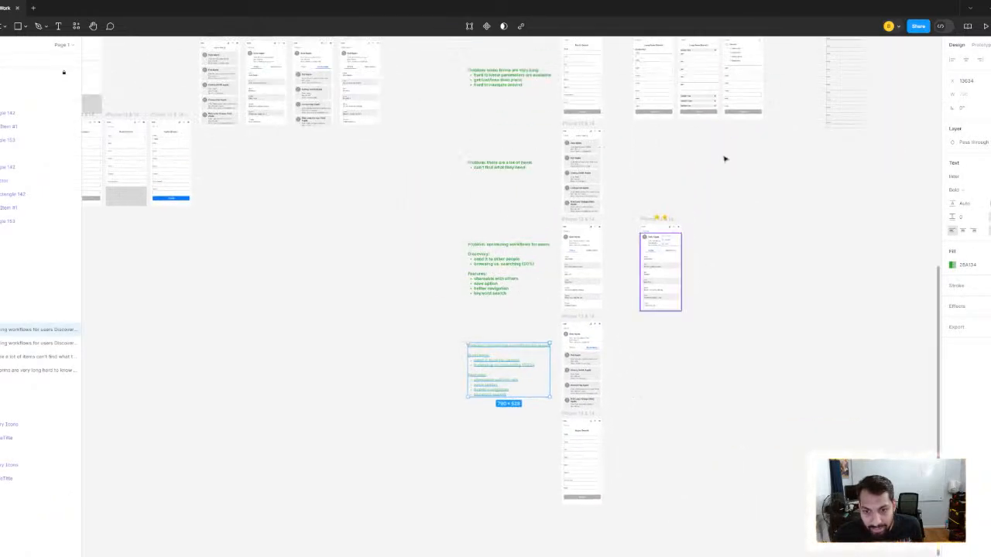
{"action": "scroll", "coordinate": [683, 195], "scroll_direction": "up", "scroll_amount": 1}
{"action": "scroll", "coordinate": [686, 192], "scroll_direction": "down", "scroll_amount": 1}
{"action": "left_click_drag", "start_coordinate": [680, 99], "coordinate": [642, 246]}
{"action": "scroll", "coordinate": [643, 245], "scroll_direction": "up", "scroll_amount": 2}
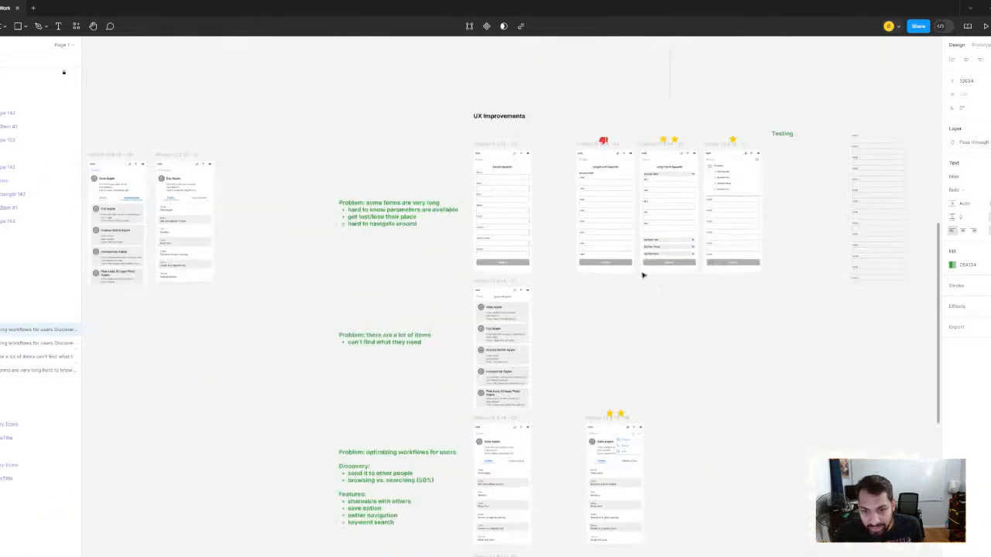
{"action": "left_click_drag", "start_coordinate": [597, 305], "coordinate": [610, 229]}
{"action": "scroll", "coordinate": [681, 280], "scroll_direction": "down", "scroll_amount": 3}
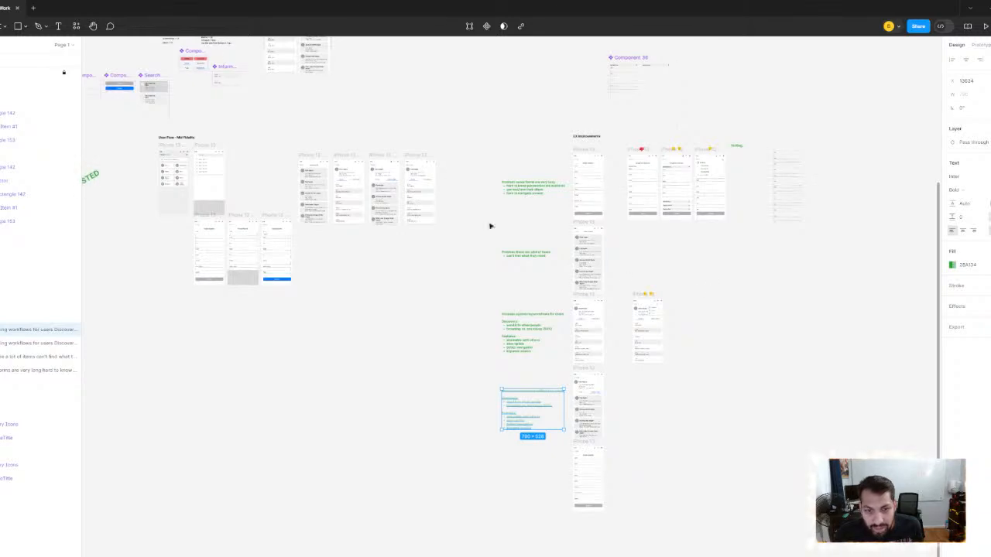
{"action": "scroll", "coordinate": [456, 137], "scroll_direction": "left", "scroll_amount": 5}
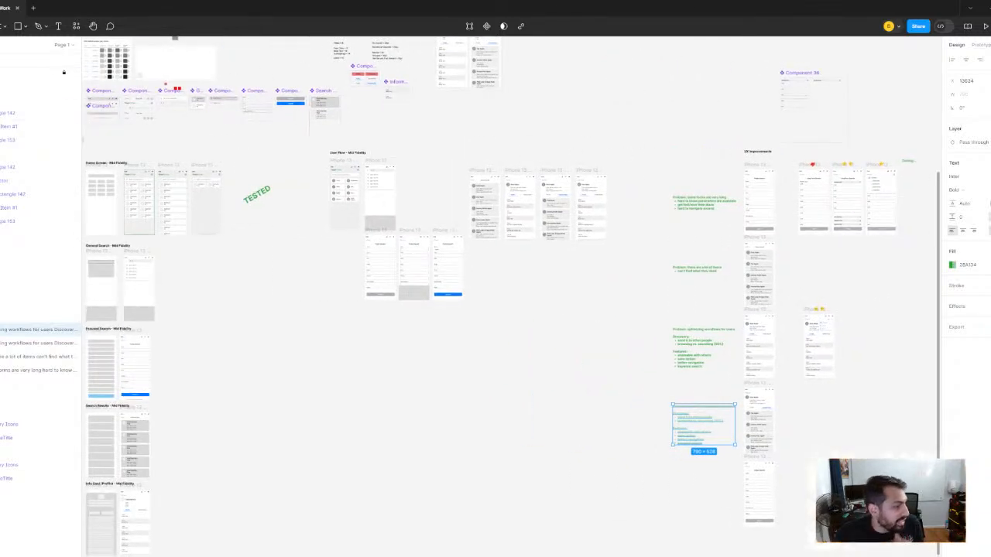